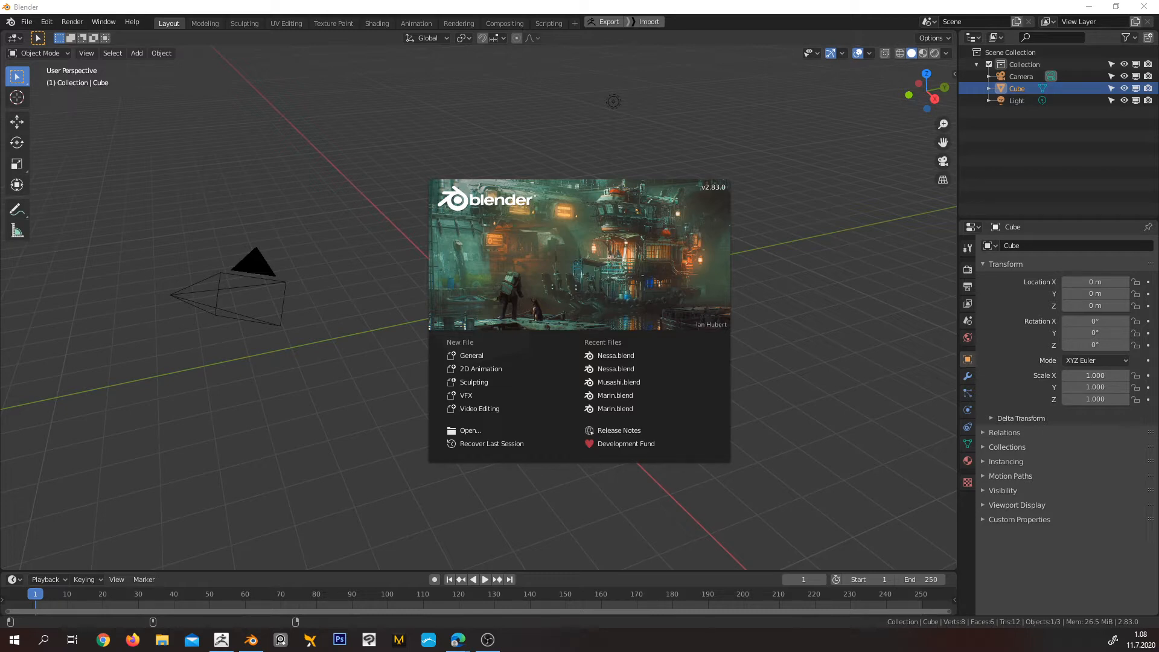
Dismiss the splash screen and look around the default cube scene from several angles
click(546, 117)
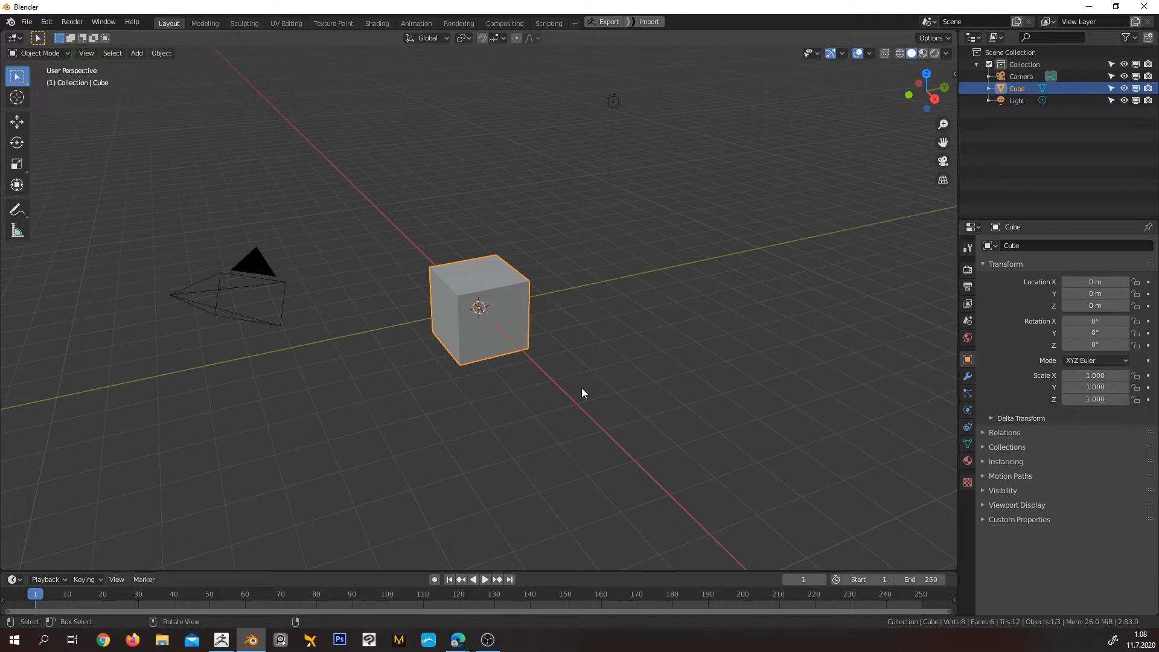
middle_drag(587, 390, 522, 382)
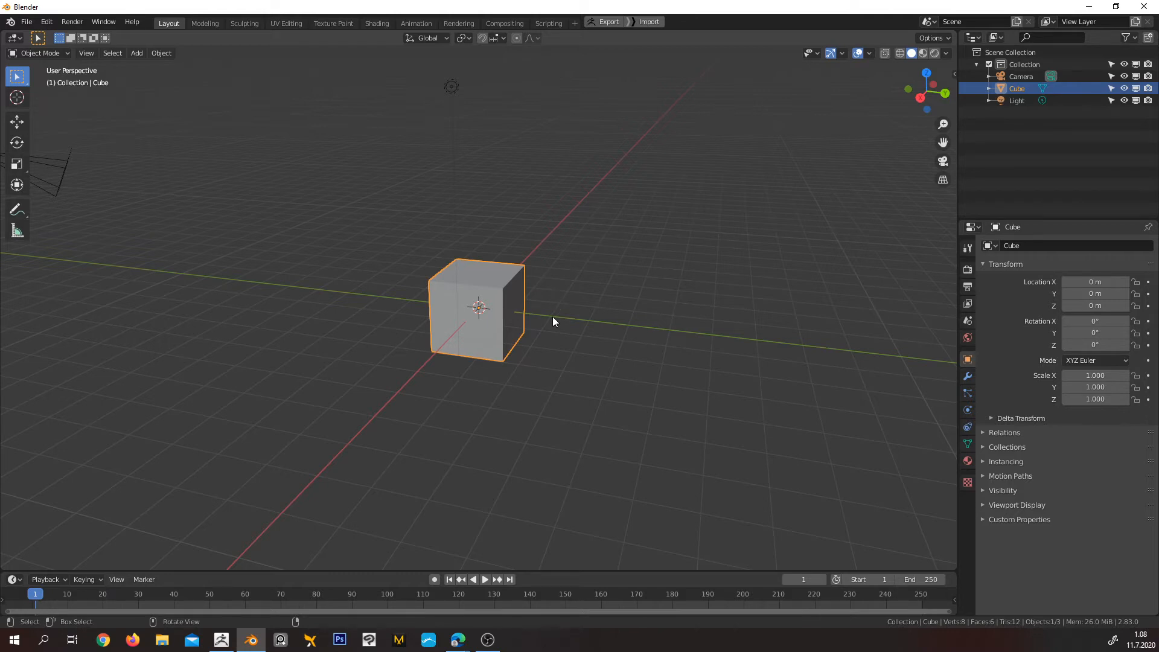
middle_drag(578, 329, 648, 333)
middle_drag(614, 325, 534, 332)
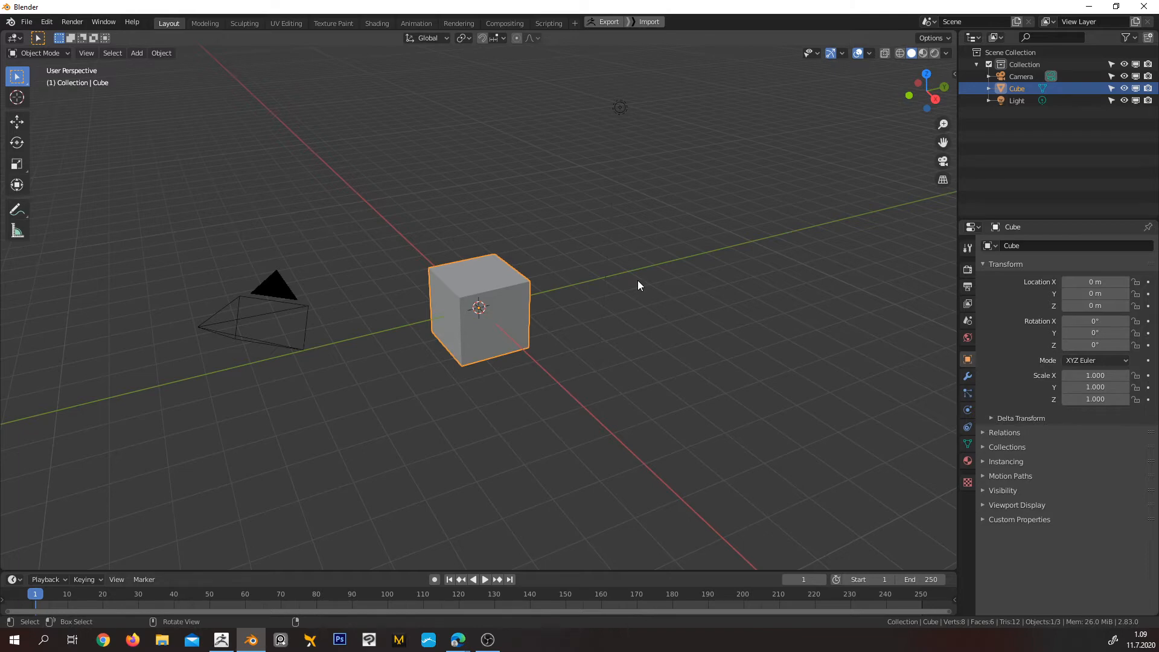
Render the default cube scene to inspect the image, and switch the area back to the 3D Viewport
key(F12)
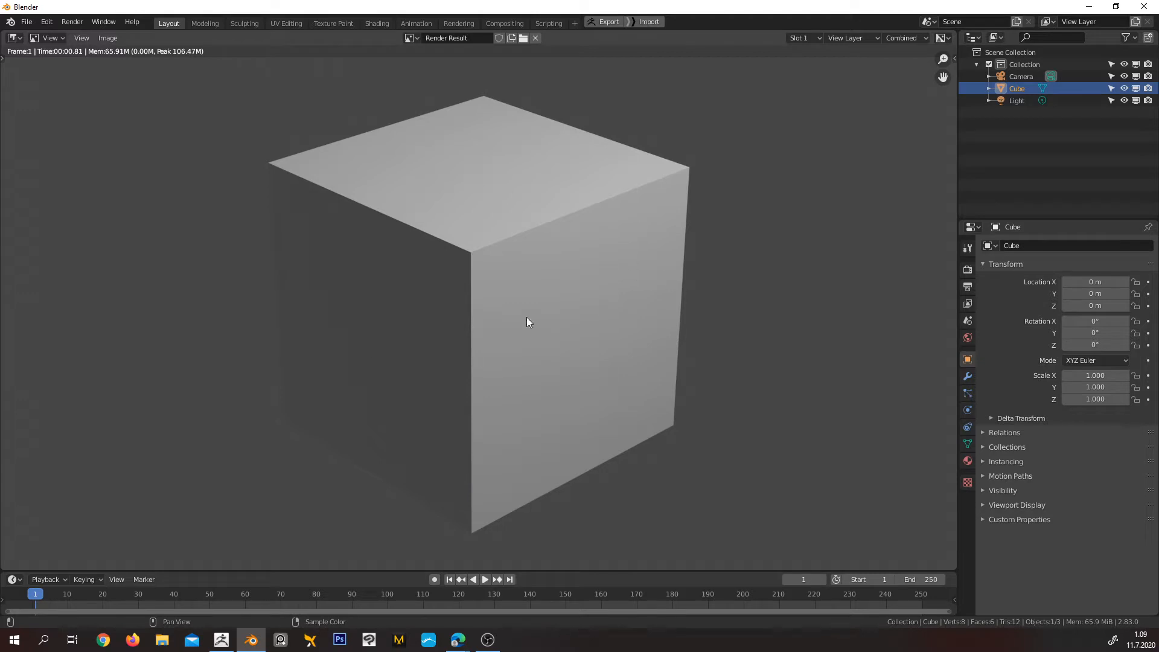
scroll(562, 338, down, 2)
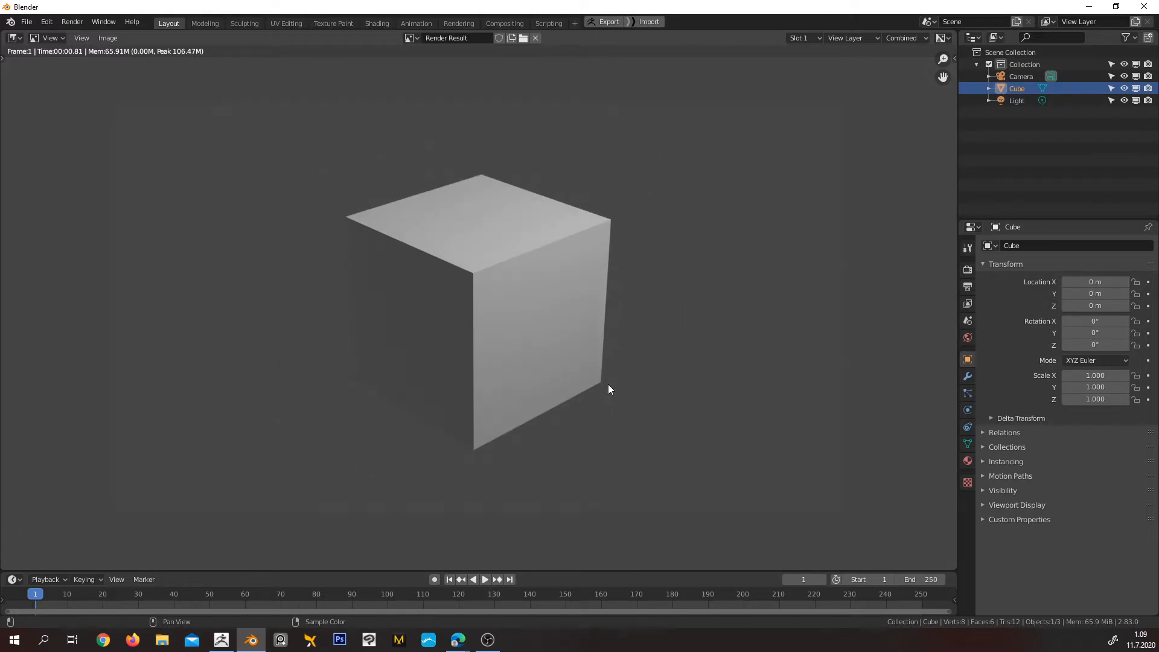
click(13, 38)
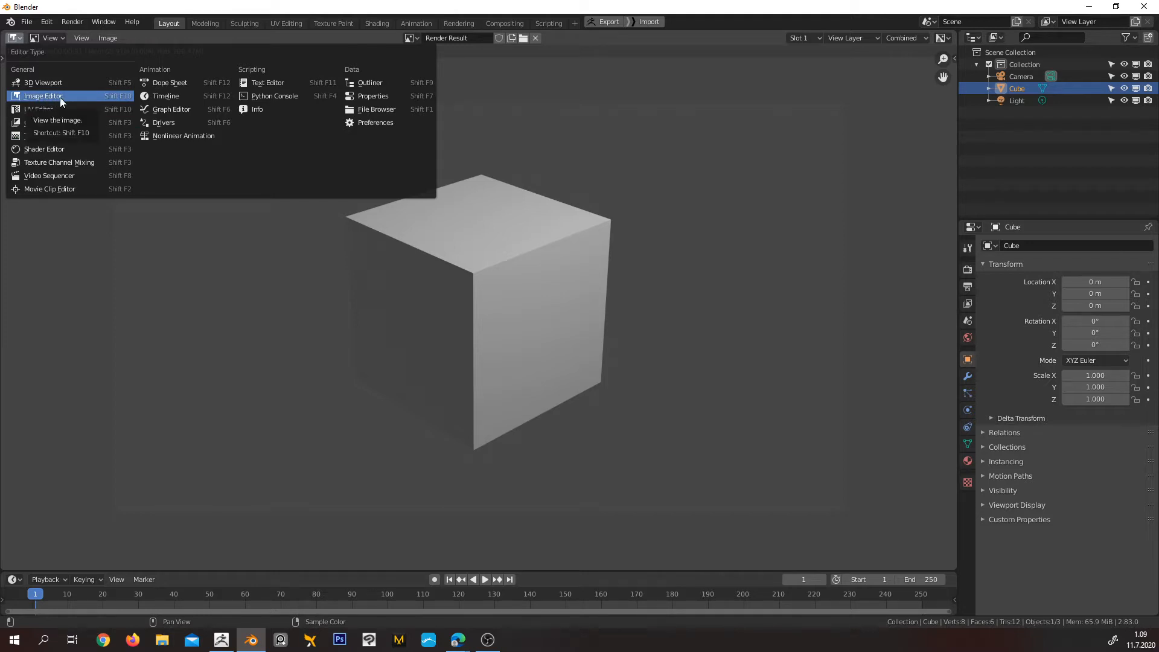
click(46, 85)
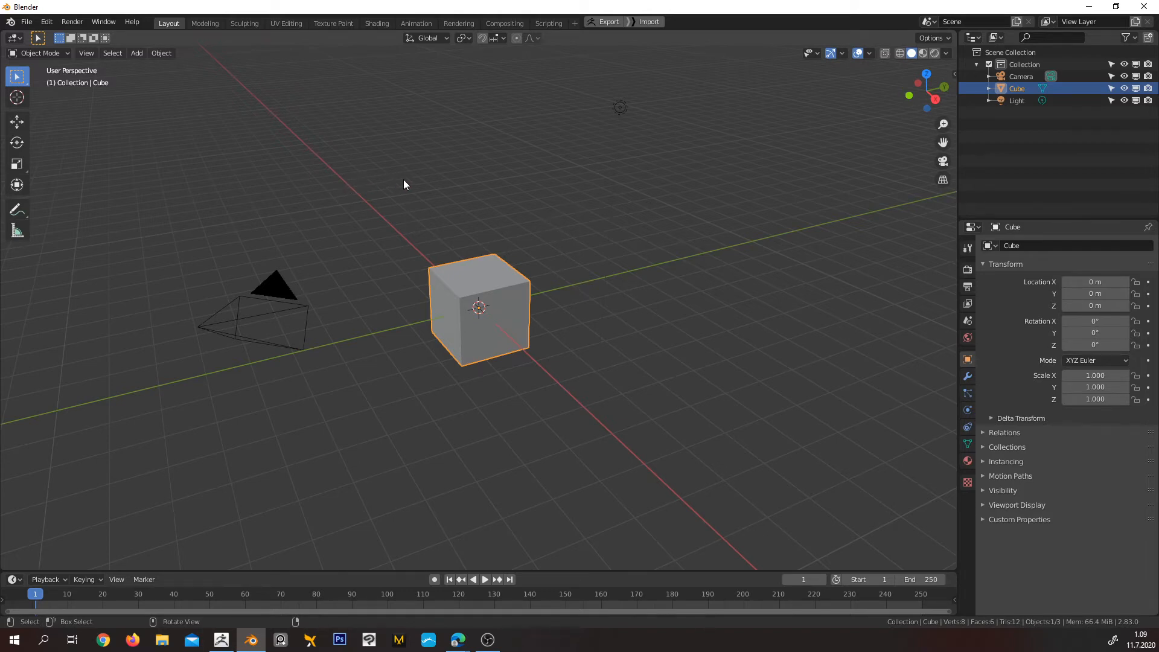
Set renders to display in the Image Editor in the Interface preferences, save the preferences and close them
click(48, 23)
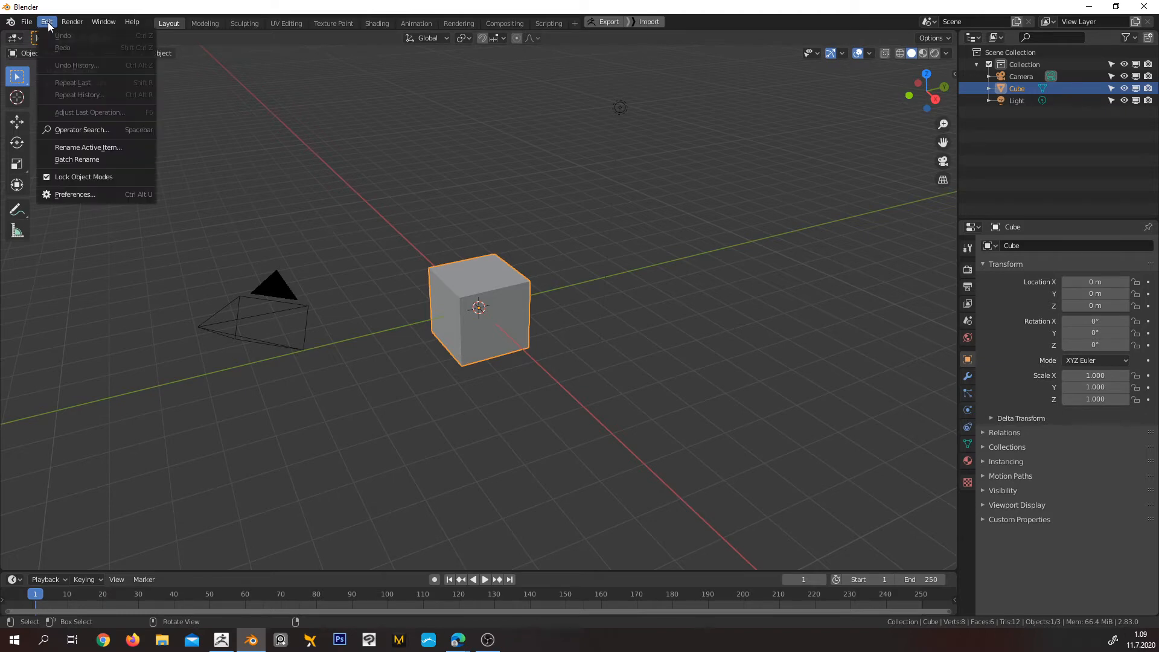
click(86, 195)
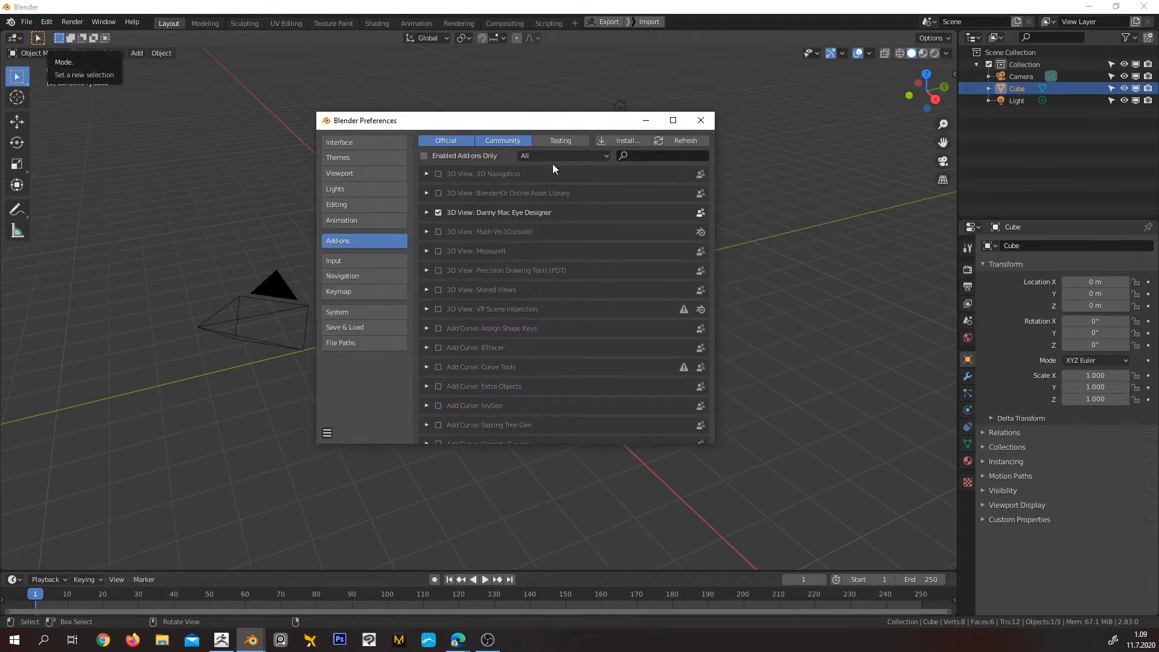
click(381, 143)
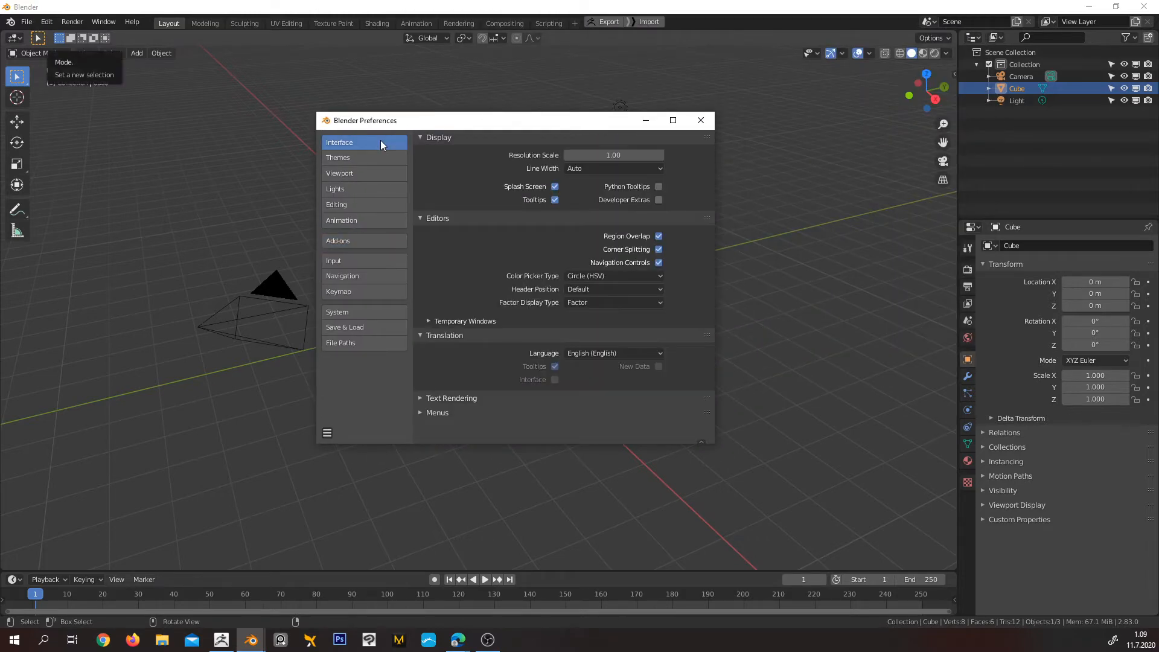
click(431, 321)
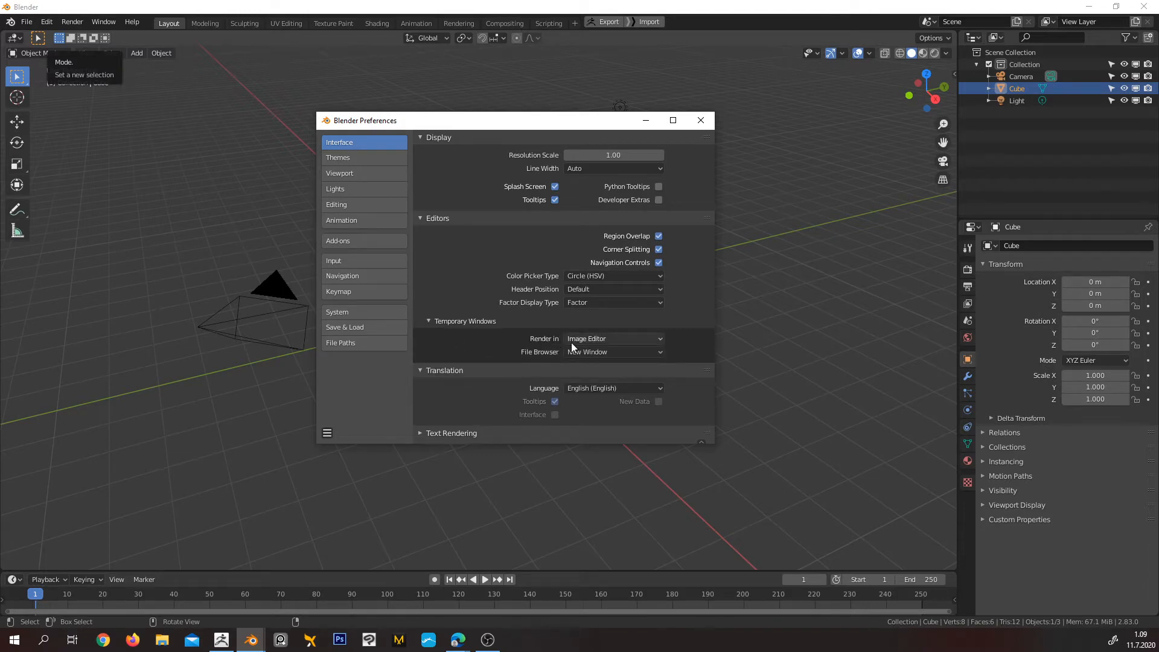
click(606, 342)
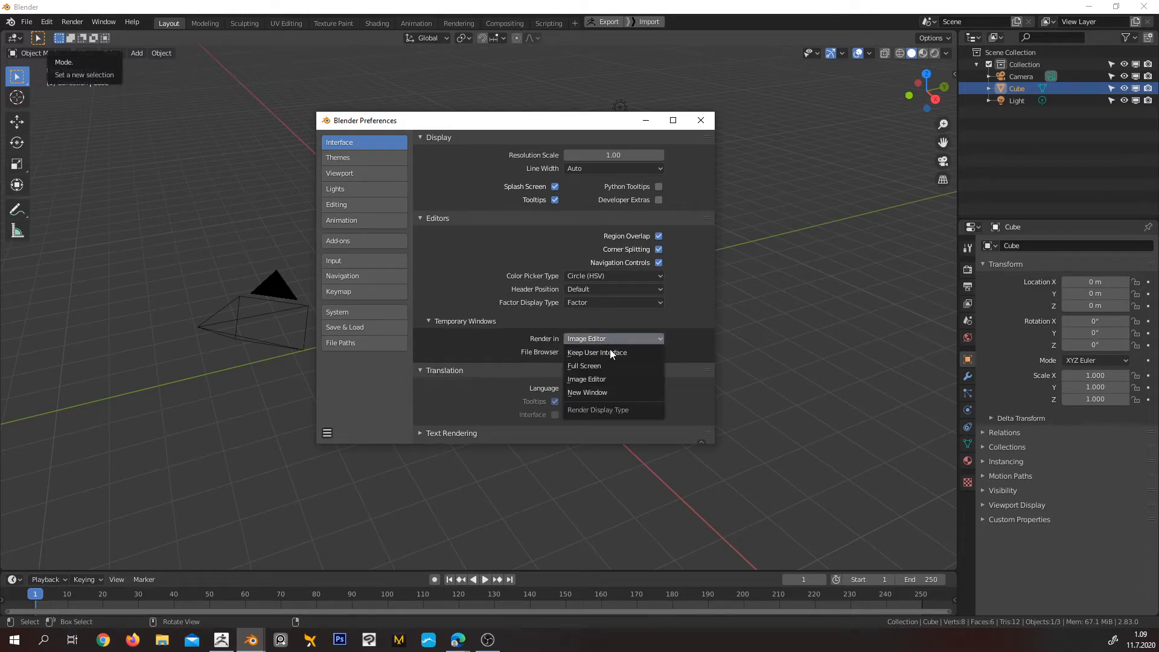
click(606, 379)
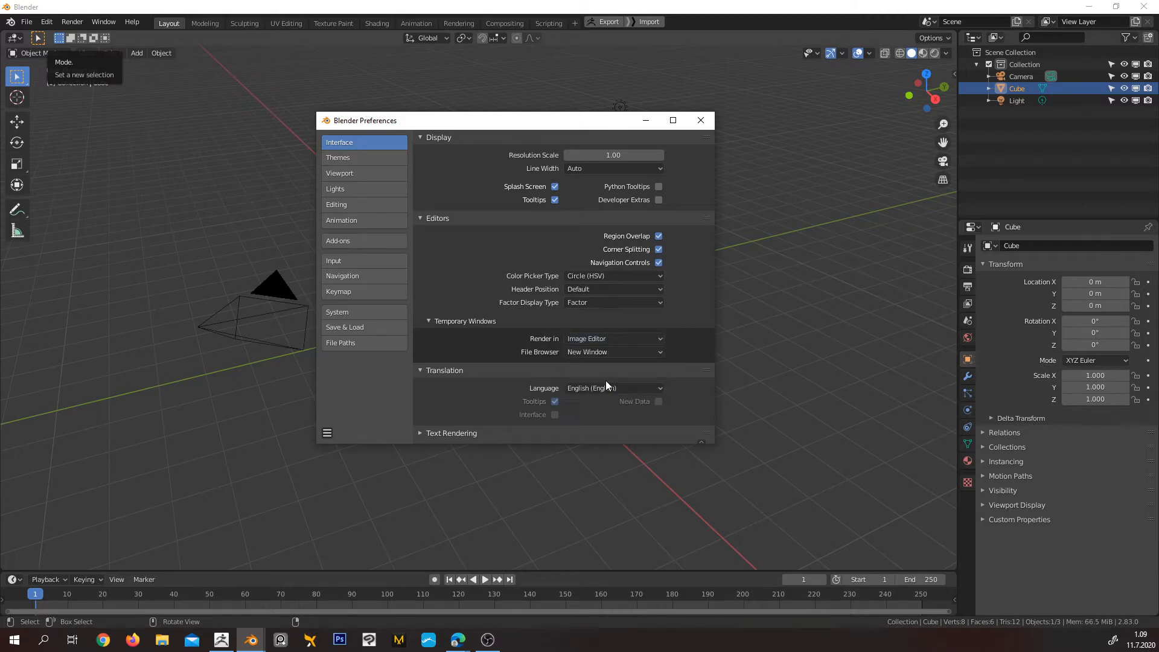
click(329, 434)
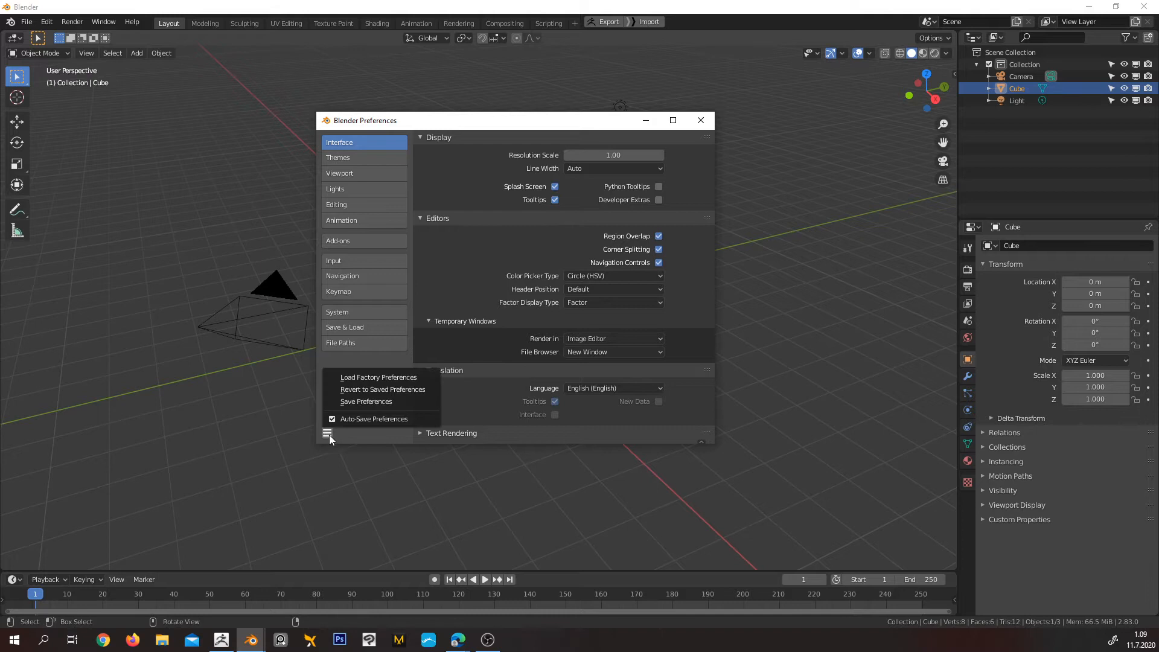
click(349, 402)
click(701, 121)
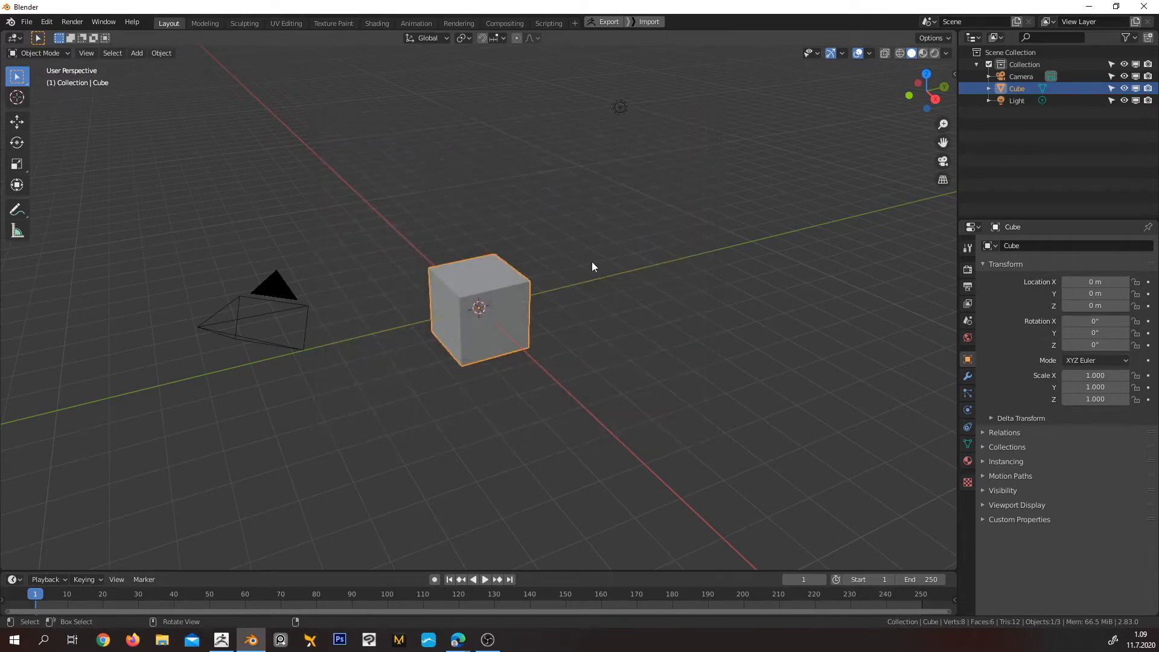
Render the scene again to check the render display setting, and return the area to the 3D Viewport
key(F12)
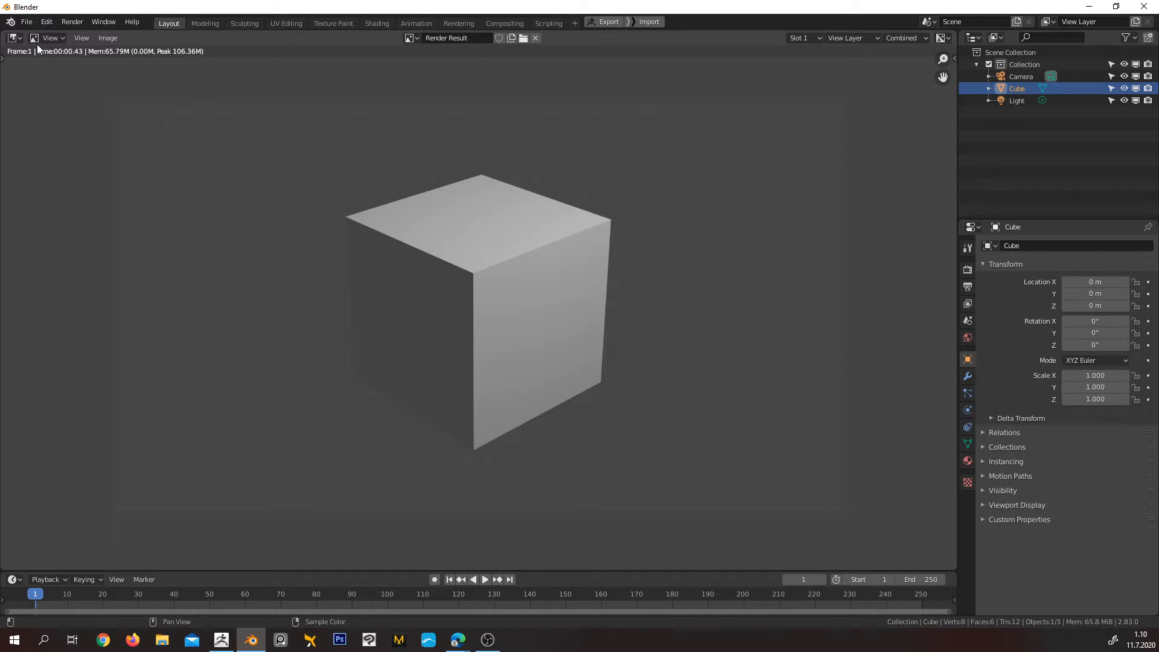
click(15, 38)
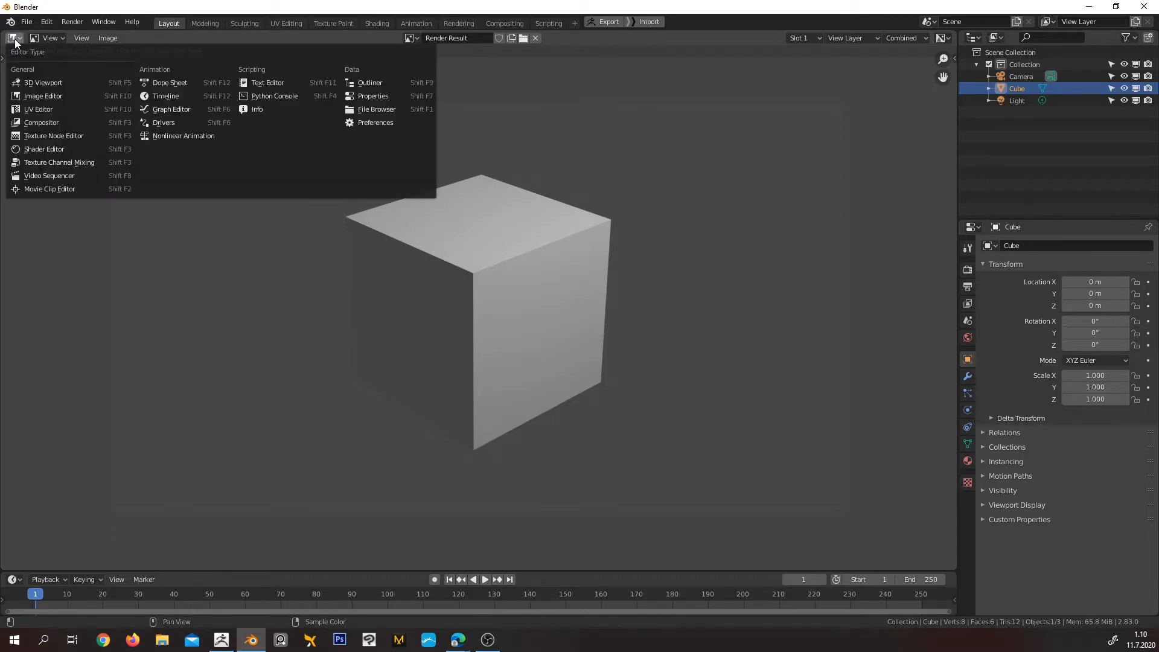
click(60, 82)
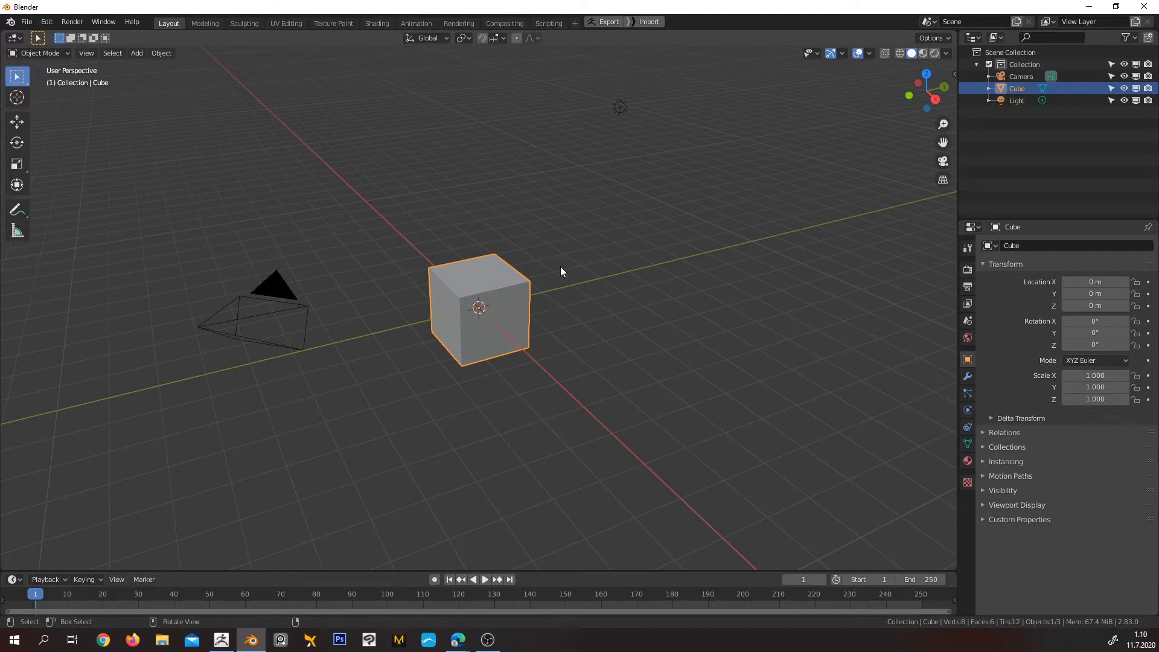
Examine the default light, camera and cube in the scene from several angles and distances
mouse_move(561, 268)
middle_down()
mouse_move(593, 272)
mouse_move(575, 272)
middle_up()
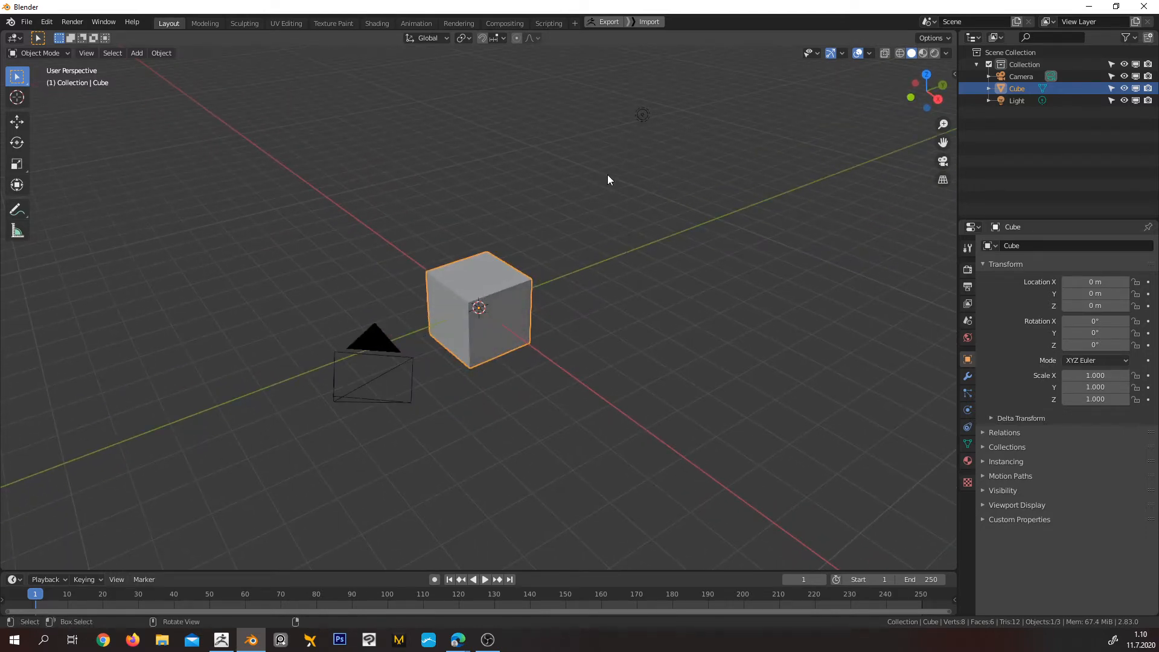
middle_drag(620, 169, 661, 159)
click(659, 121)
click(273, 390)
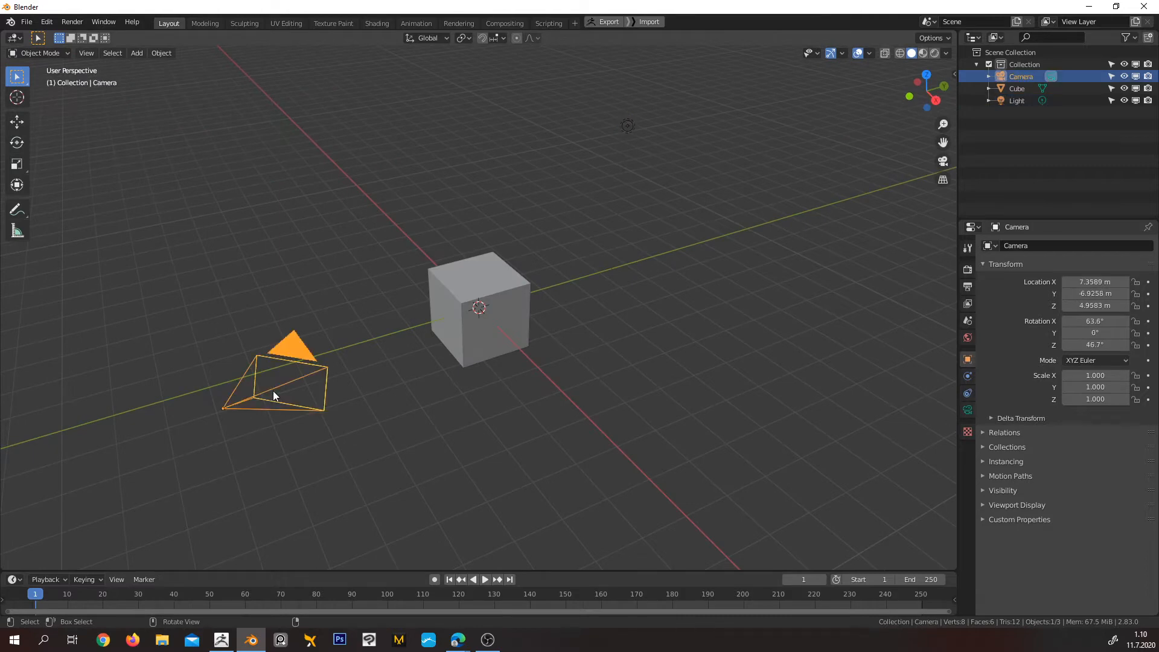
middle_drag(351, 353, 499, 314)
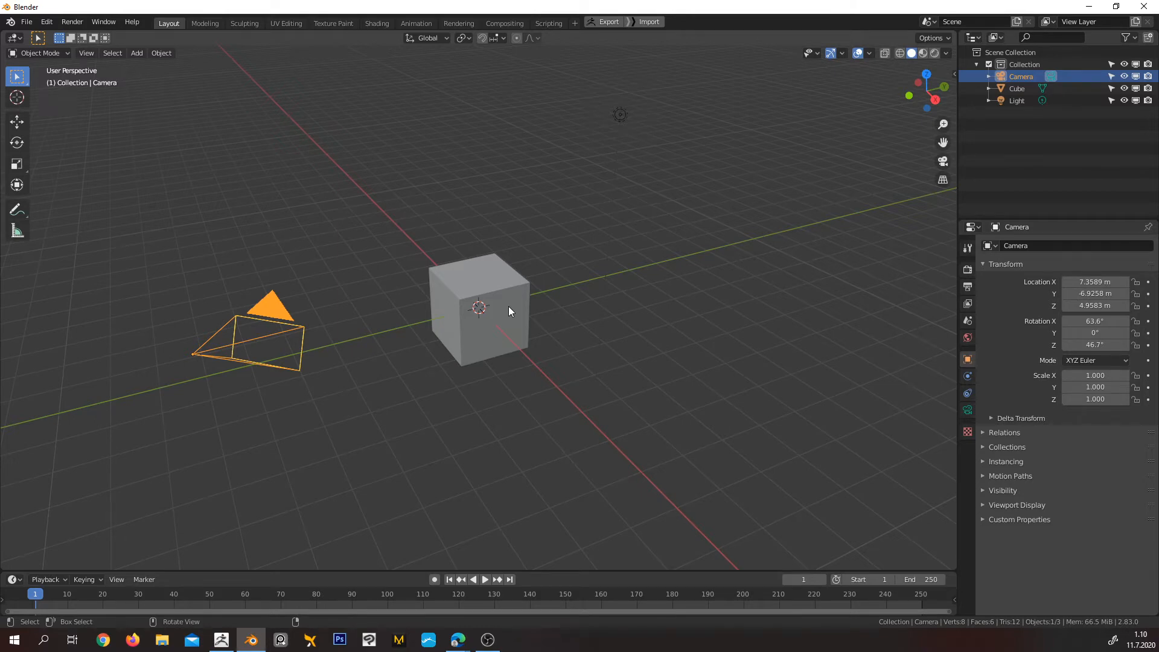
middle_drag(512, 307, 573, 258)
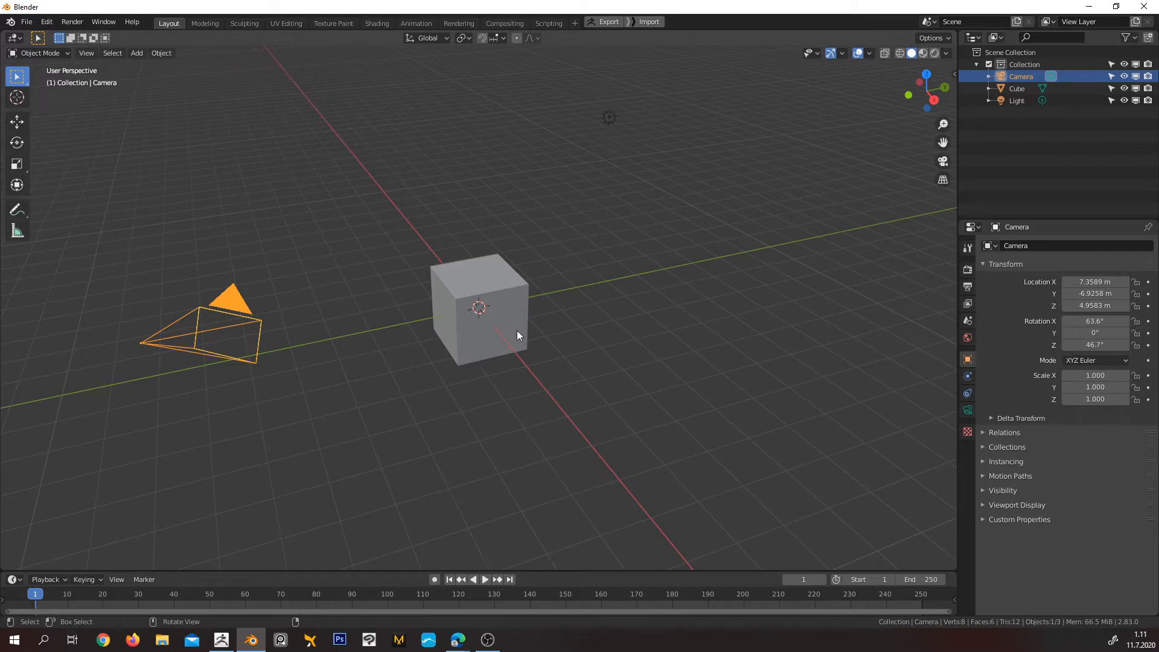
scroll(517, 331, up, 3)
middle_drag(513, 310, 473, 300)
scroll(531, 302, down, 3)
Delete the default cube from the scene
click(537, 286)
scroll(537, 291, down, 3)
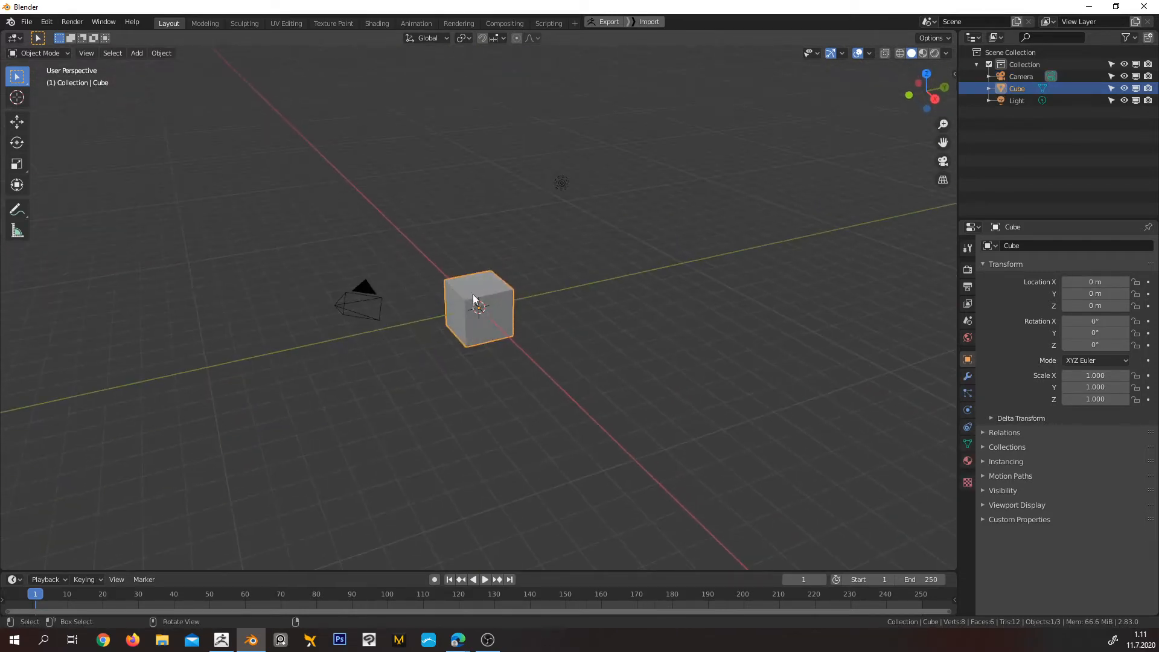
scroll(483, 320, up, 2)
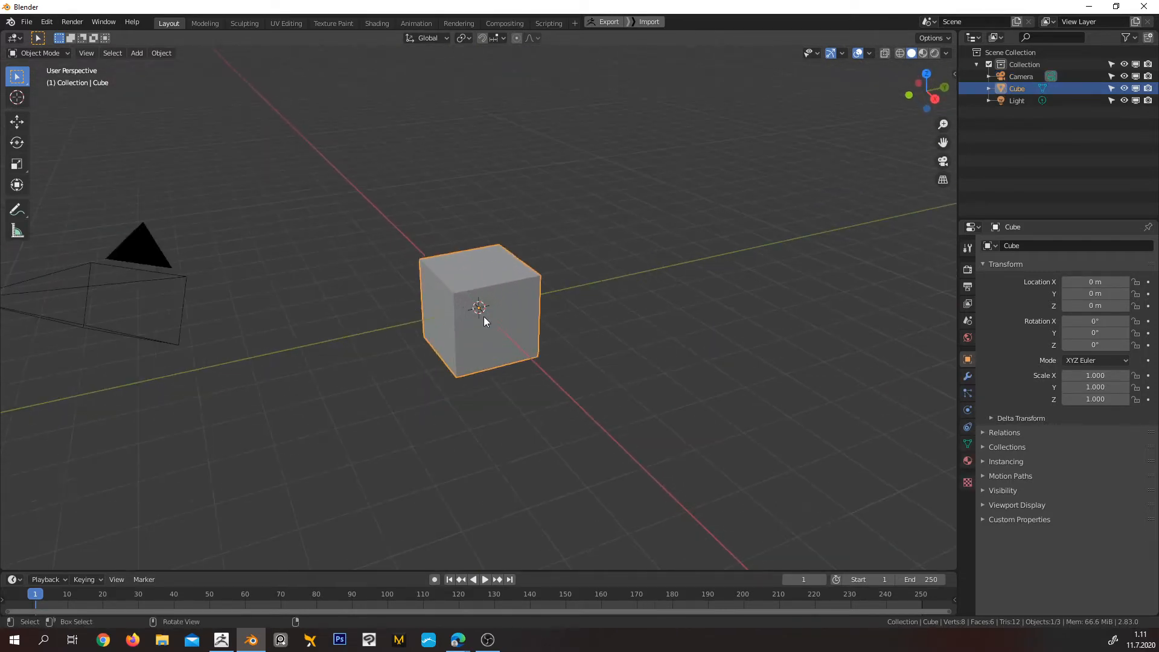
key(x)
click(566, 261)
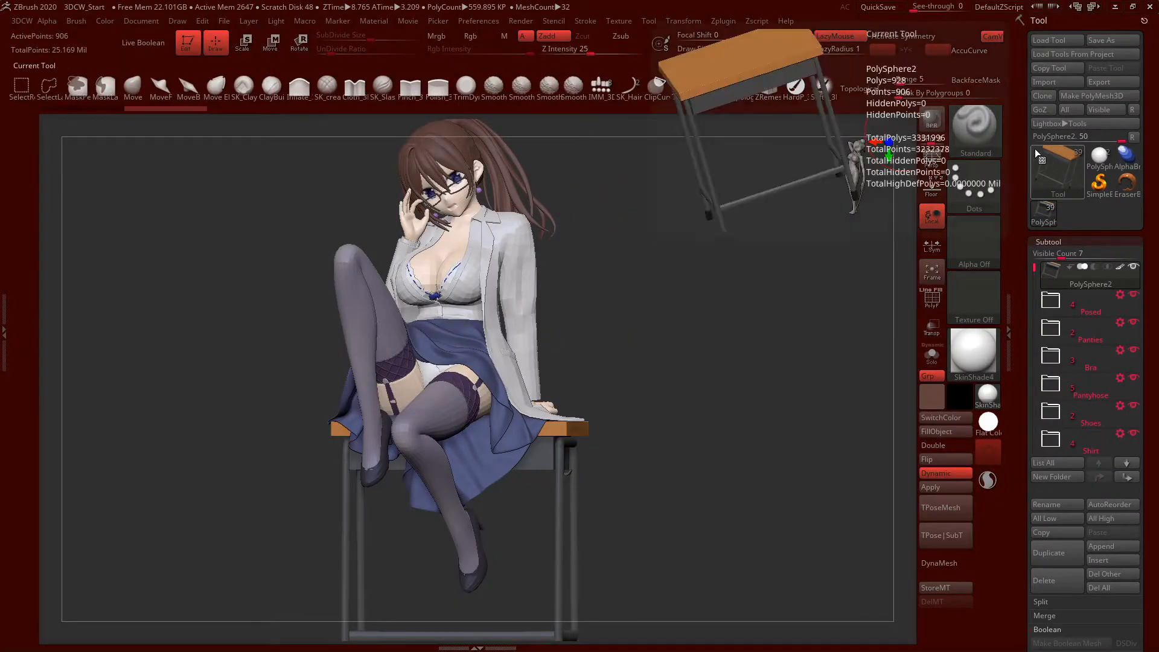
Switch to ZBrush, send all visible subtools to Blender through GoZ, and deselect the imported character and desk meshes
click(1103, 110)
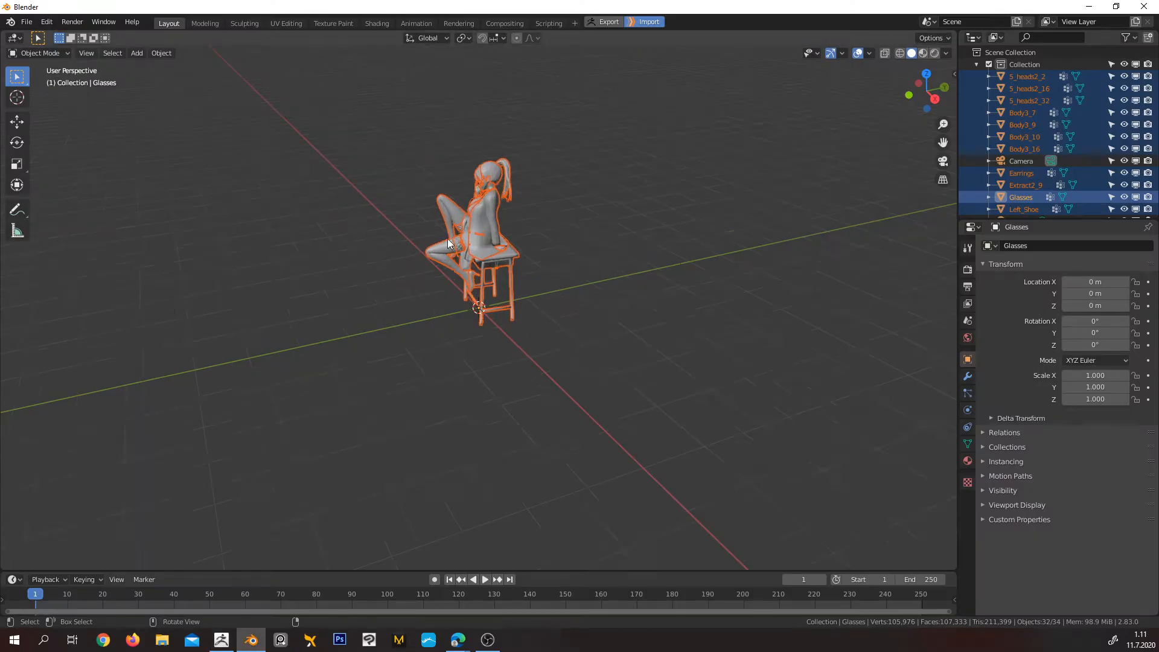
middle_drag(447, 238, 600, 183)
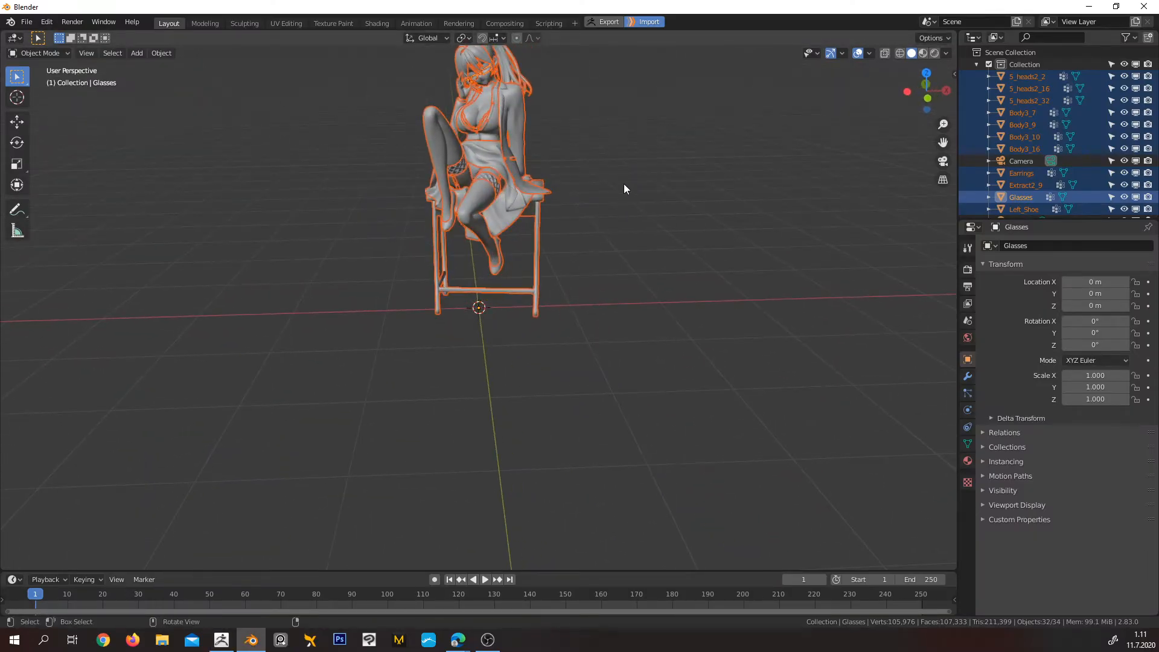
click(624, 183)
Frame the imported character and desk and switch the viewport shading to Material Preview
middle_drag(606, 141, 614, 281)
scroll(537, 314, up, 4)
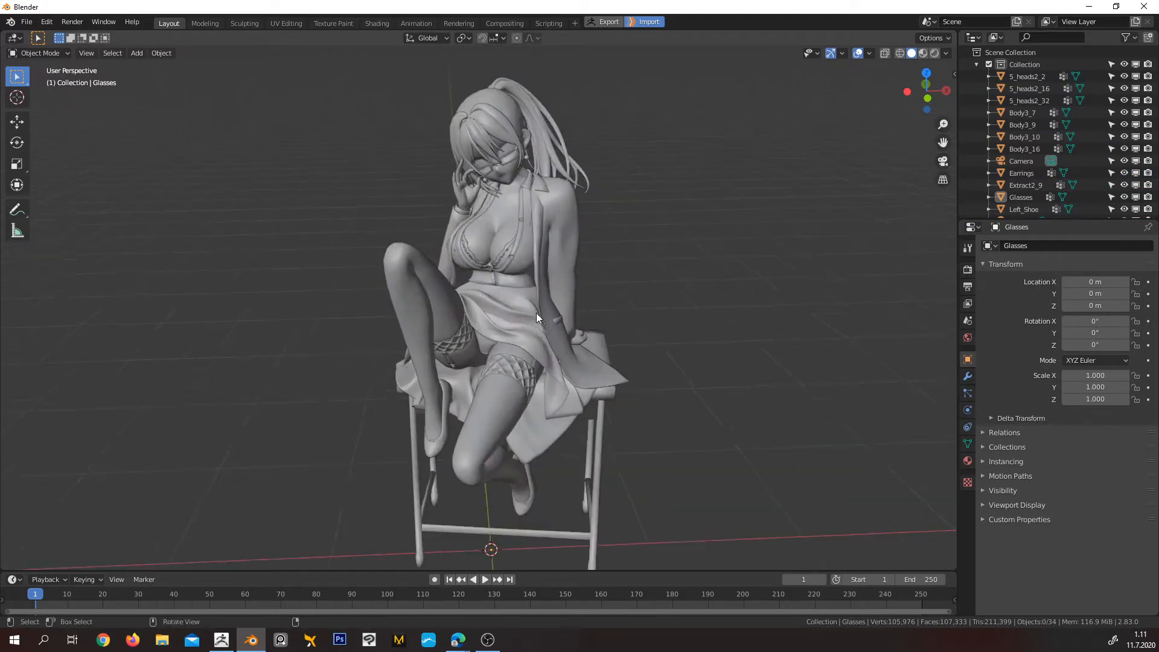
middle_drag(538, 314, 427, 290)
scroll(520, 304, down, 3)
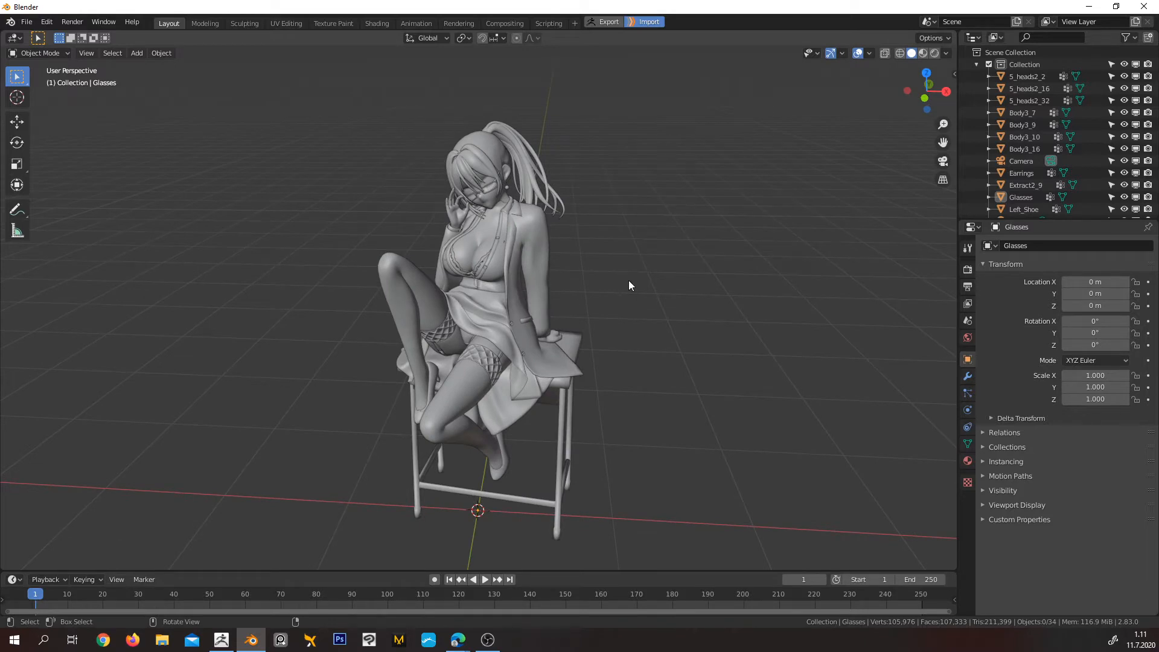
click(923, 54)
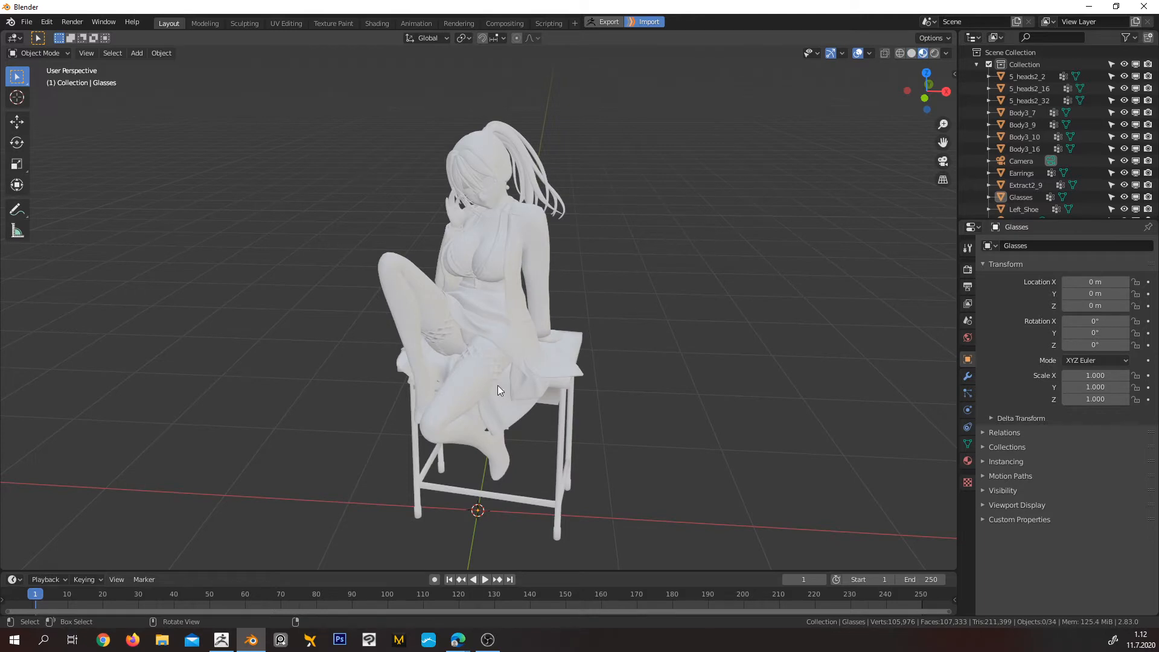
scroll(573, 357, up, 3)
middle_drag(581, 350, 598, 328)
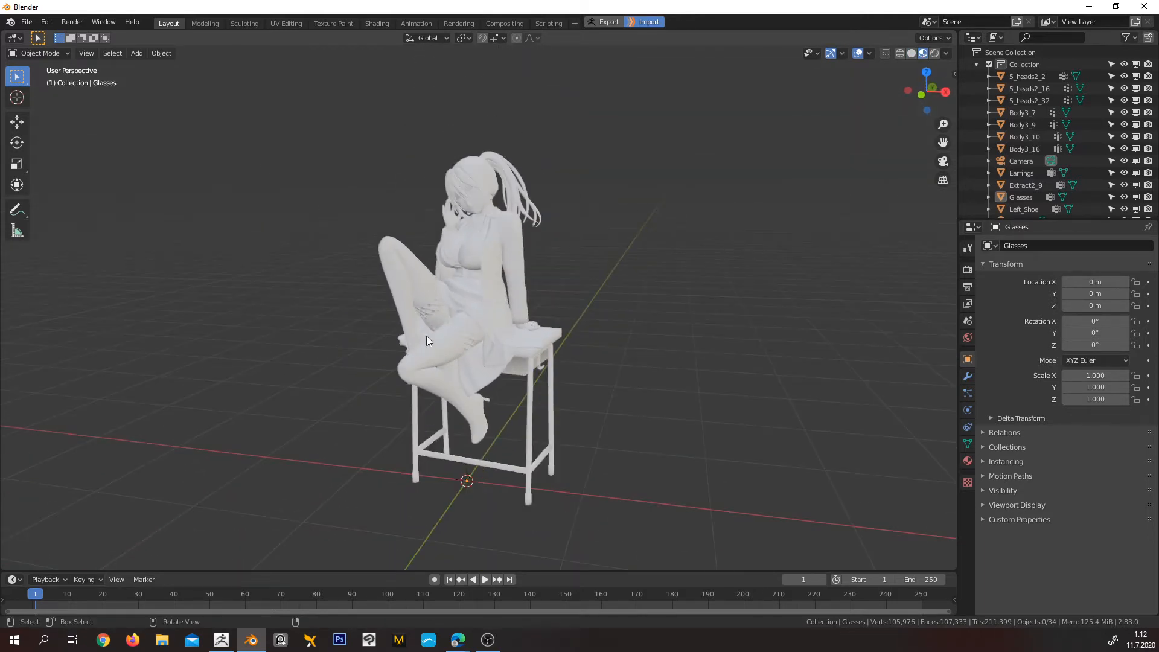
Drive the base color of the stockings' material with an Attribute node named Col
click(431, 357)
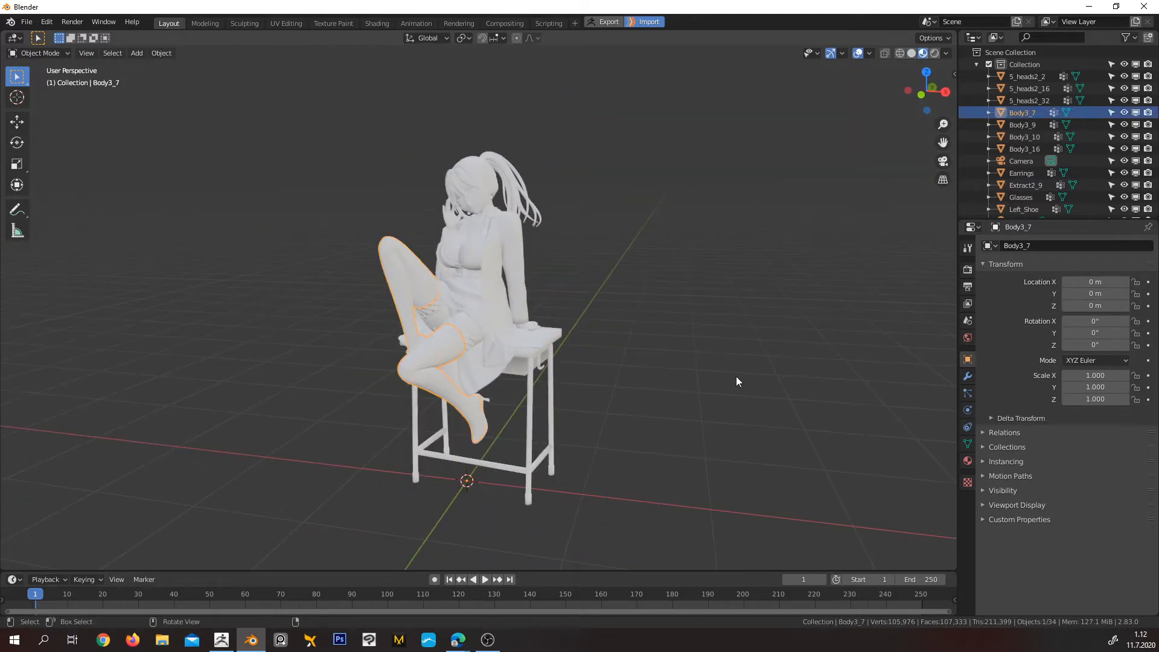
click(967, 461)
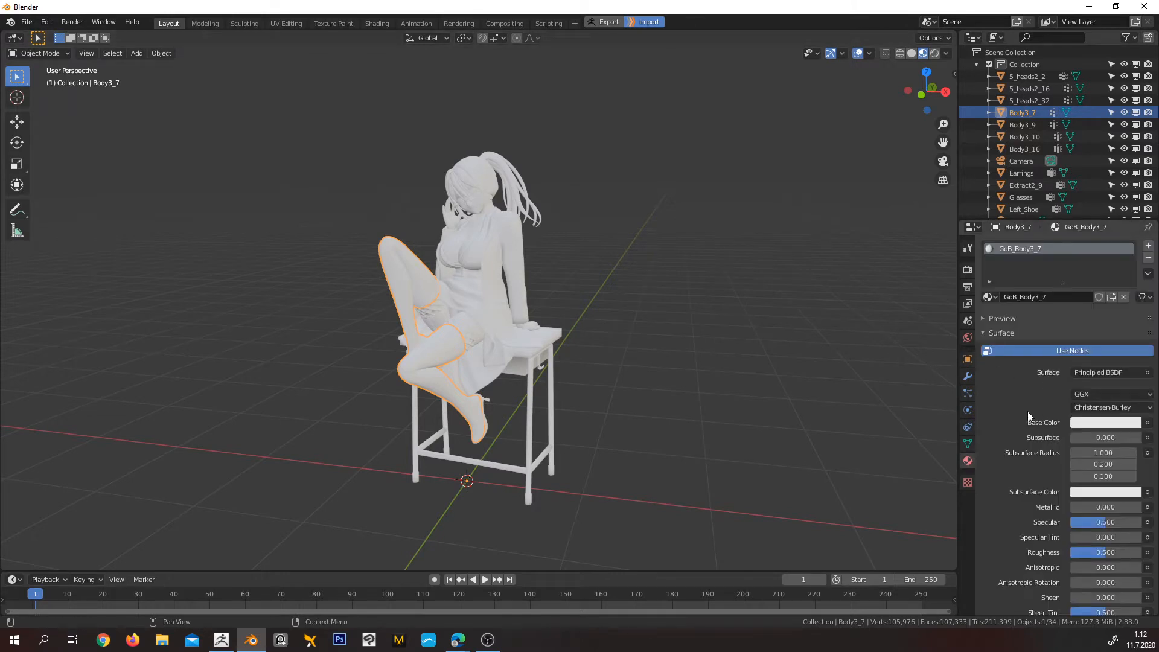
click(1148, 423)
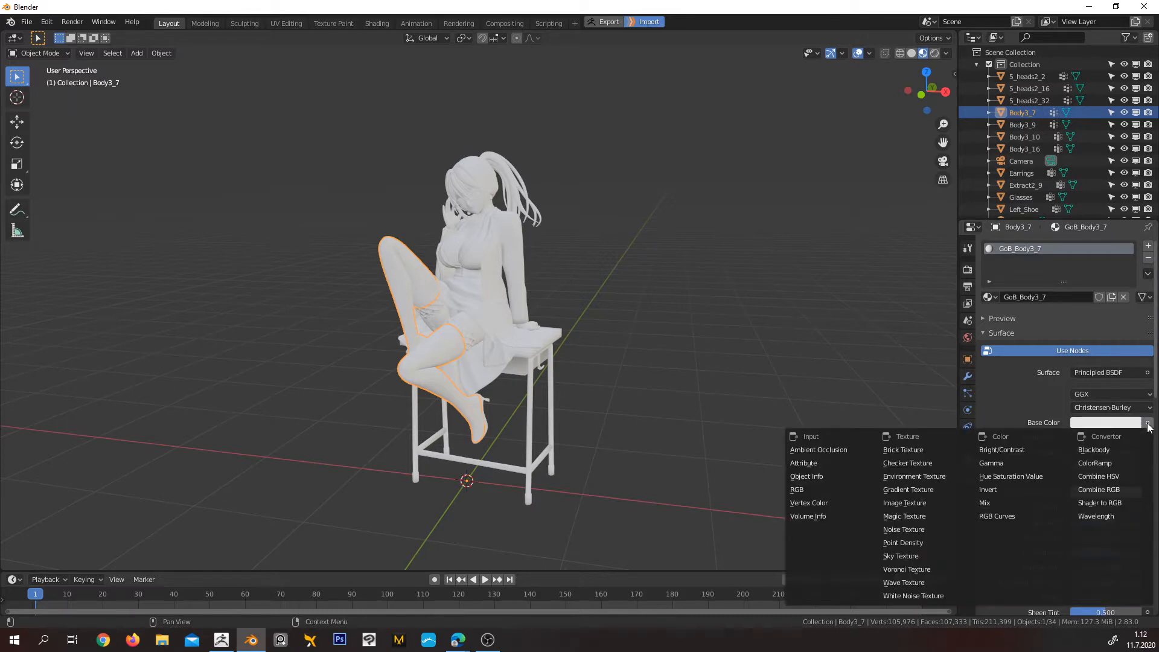
click(839, 463)
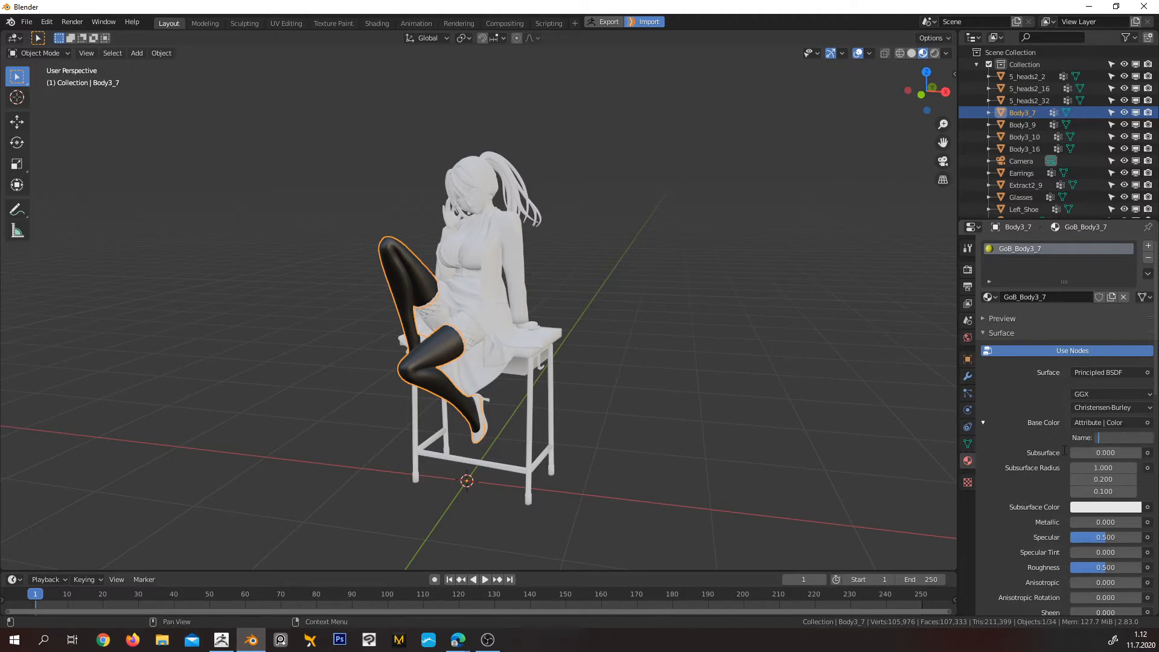
text(Col)
key(Return)
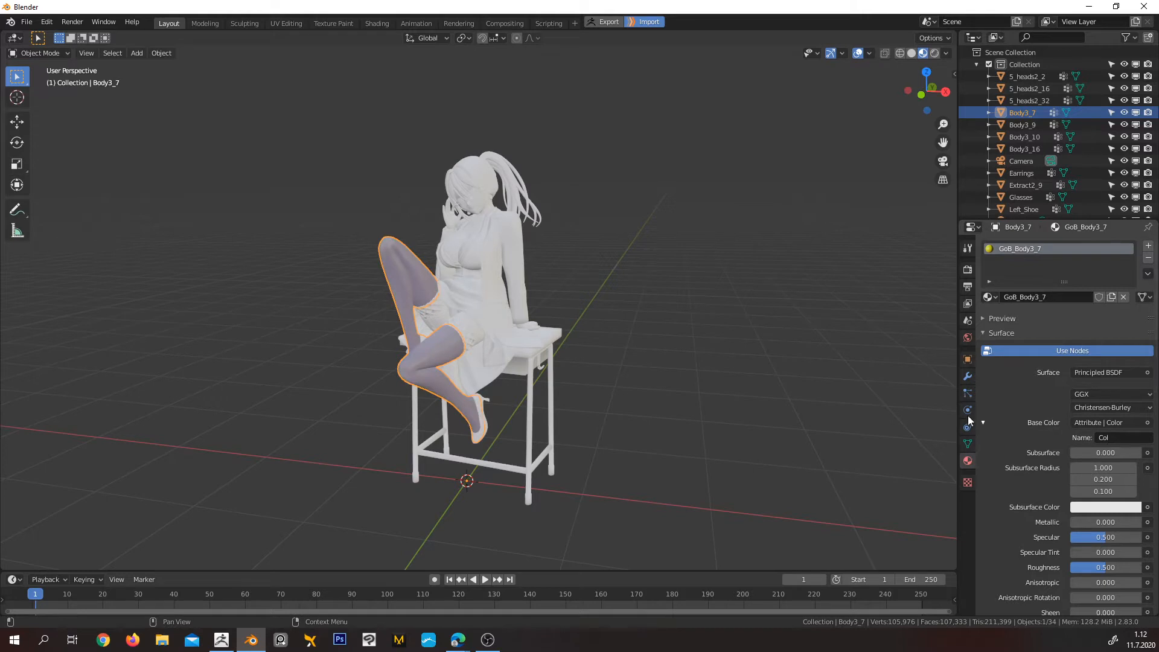
scroll(518, 290, up, 2)
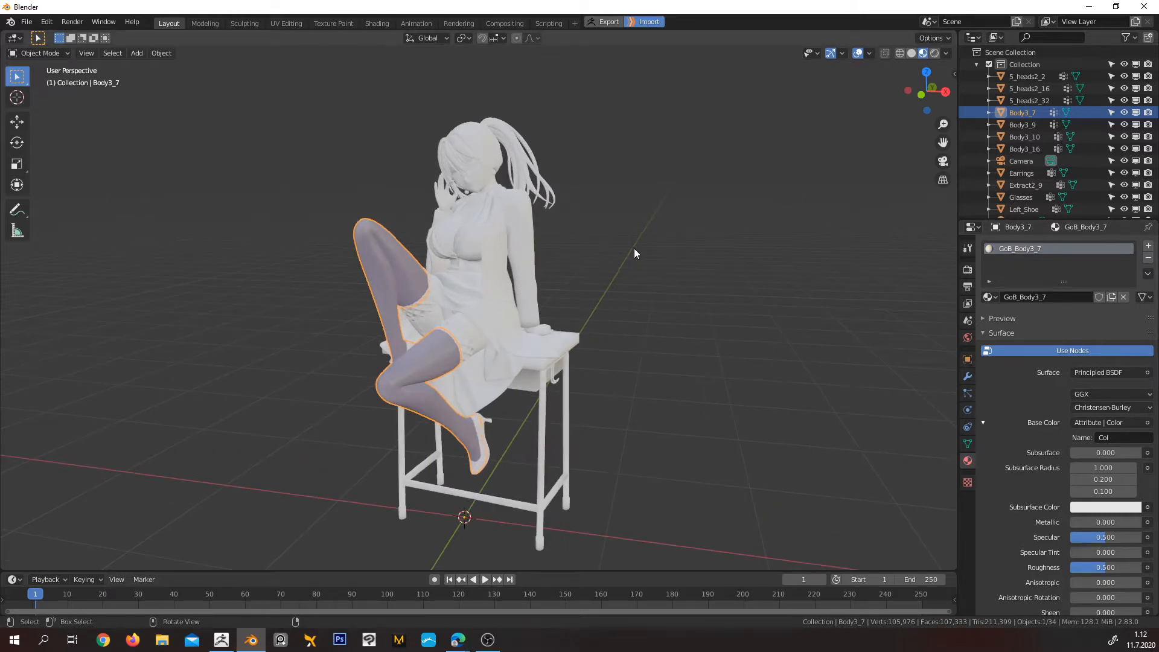
scroll(610, 252, up, 1)
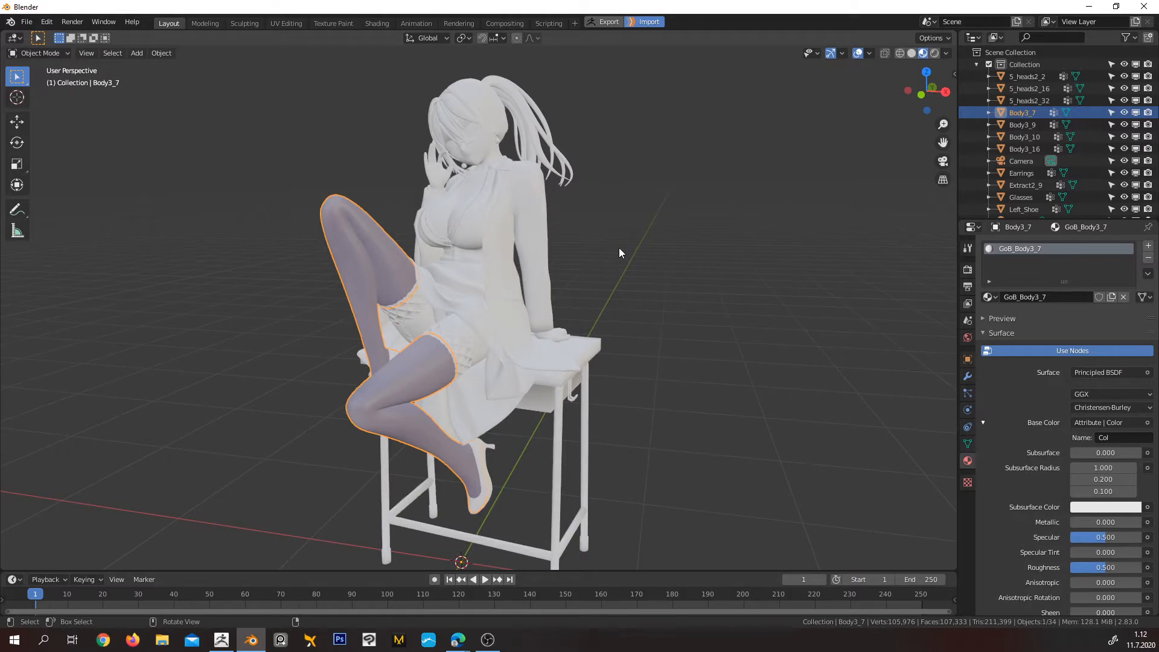
Hide the light and the camera from the scene
click(1035, 80)
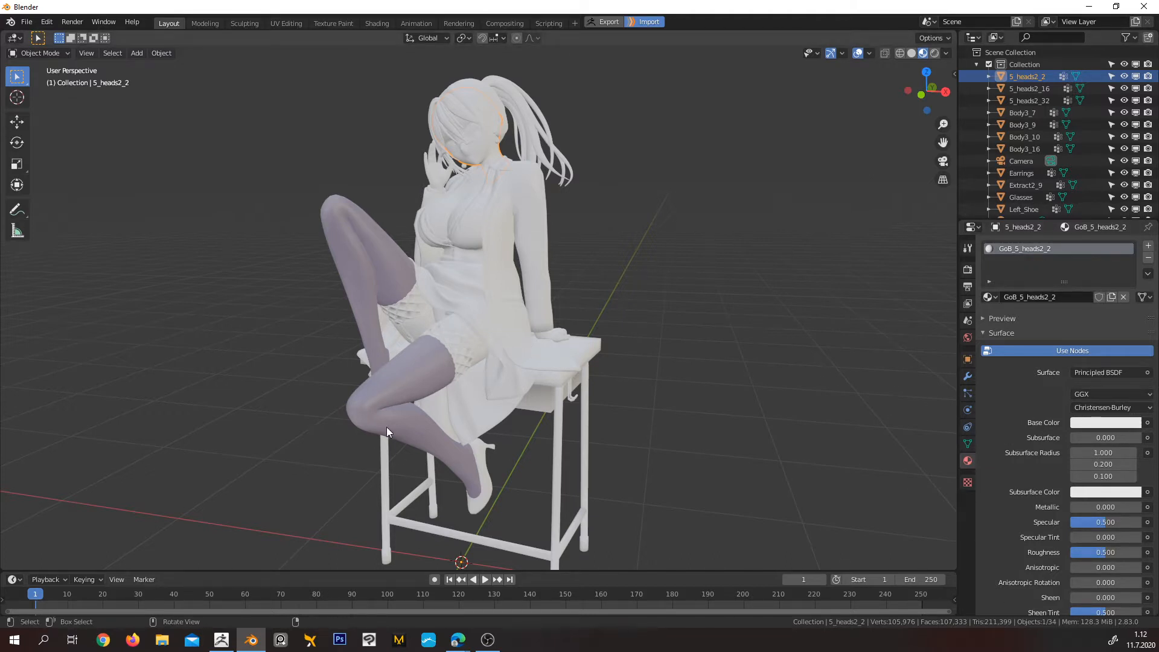
scroll(722, 309, down, 5)
middle_drag(676, 314, 618, 265)
click(621, 223)
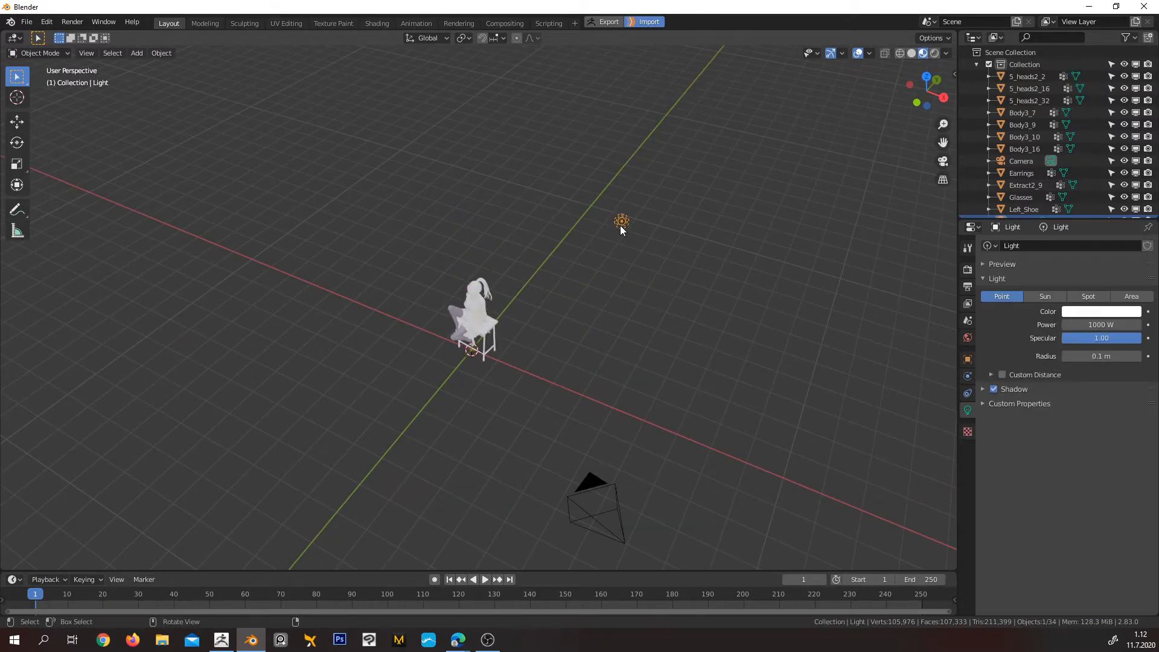
click(620, 537)
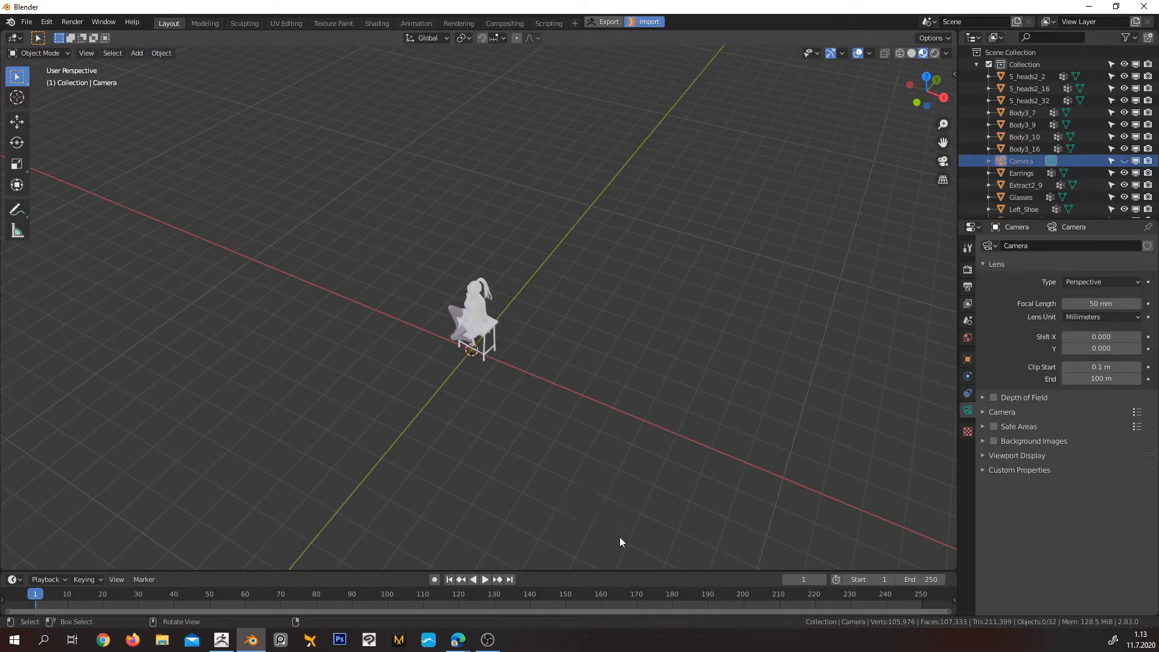
Select all visible meshes with the stockings as the active object and link its material to all of them
scroll(517, 375, up, 5)
mouse_move(596, 289)
middle_down()
mouse_move(624, 244)
mouse_move(631, 284)
mouse_move(611, 291)
middle_up()
key(a)
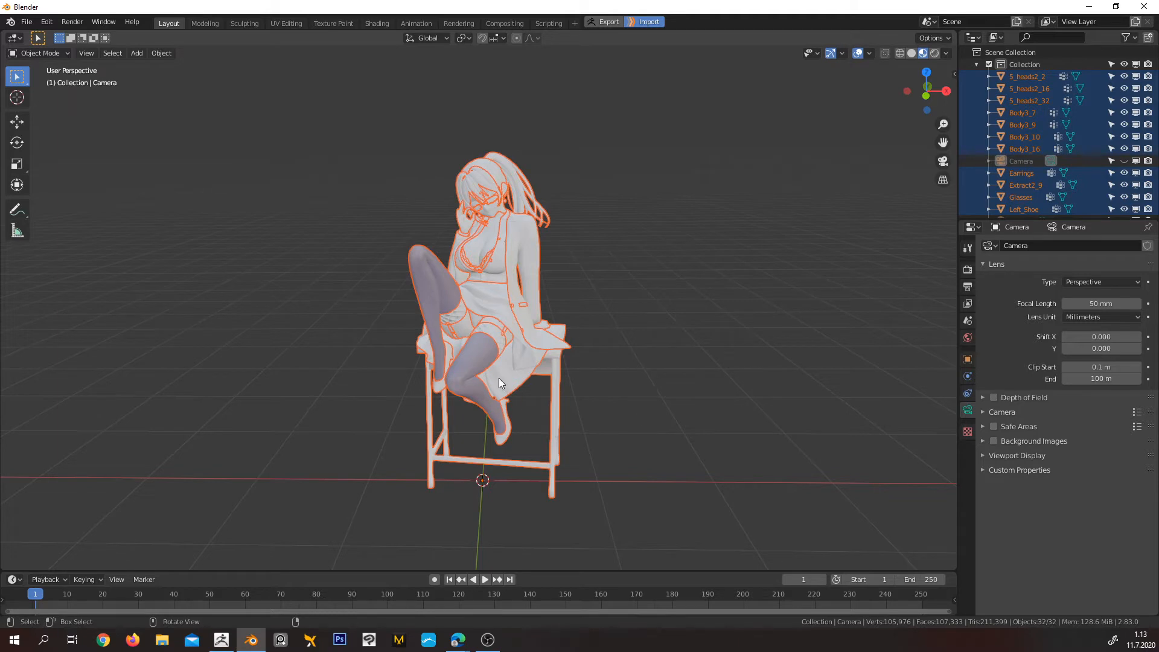
scroll(462, 331, up, 1)
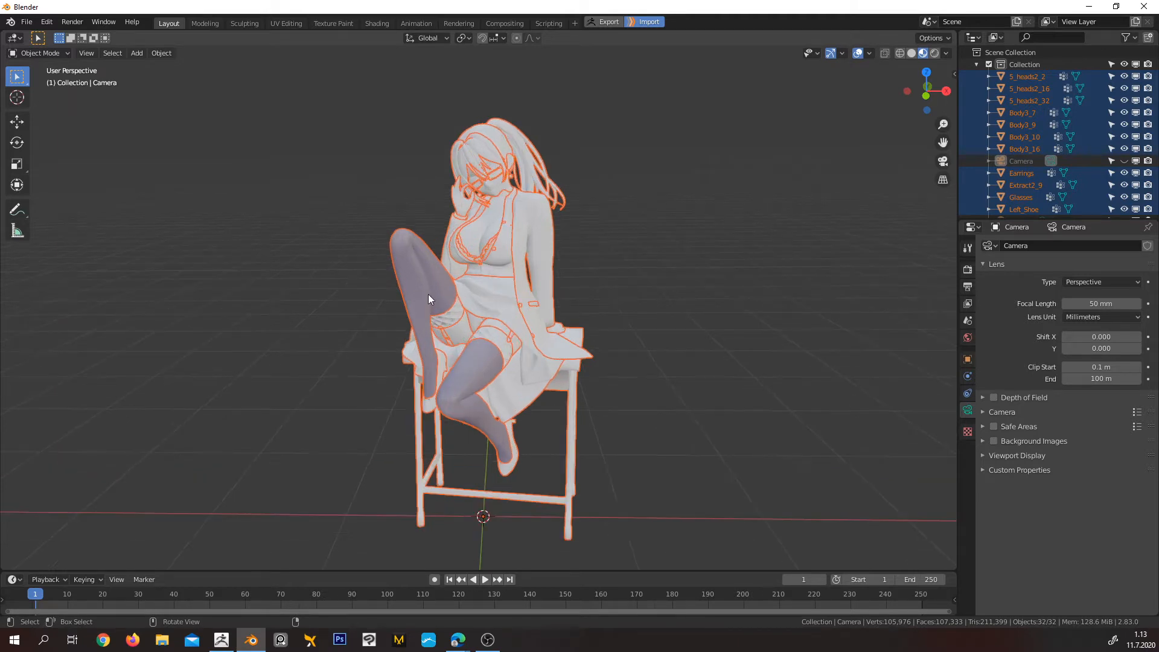
shift+click(396, 253)
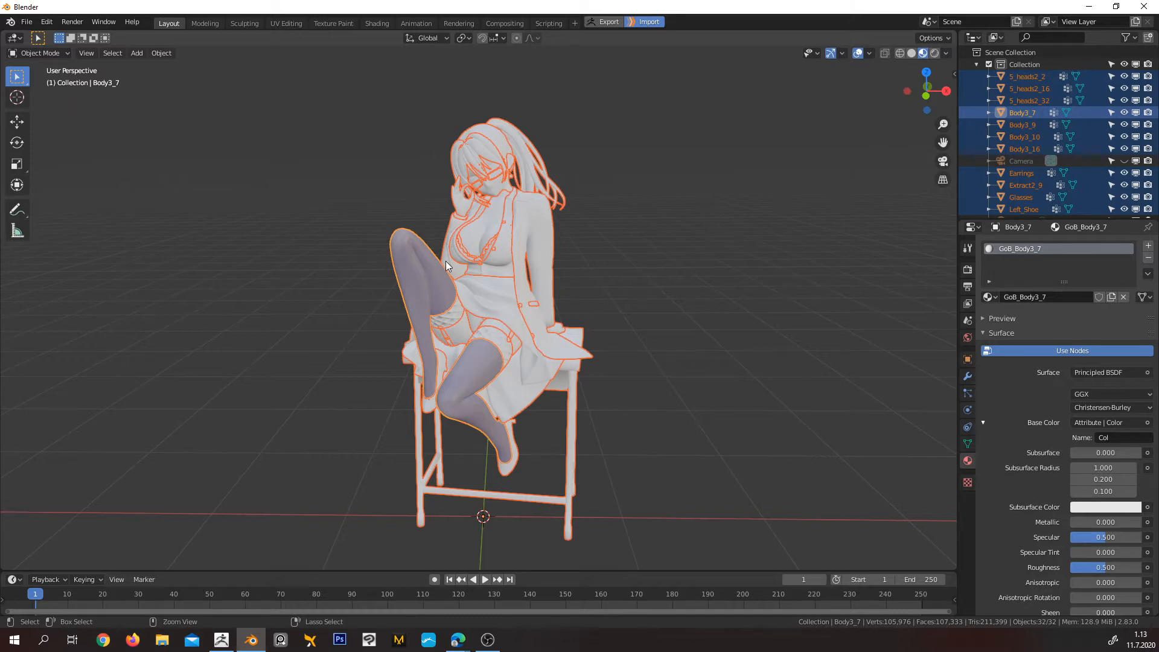
key(ctrl+l)
mouse_move(448, 264)
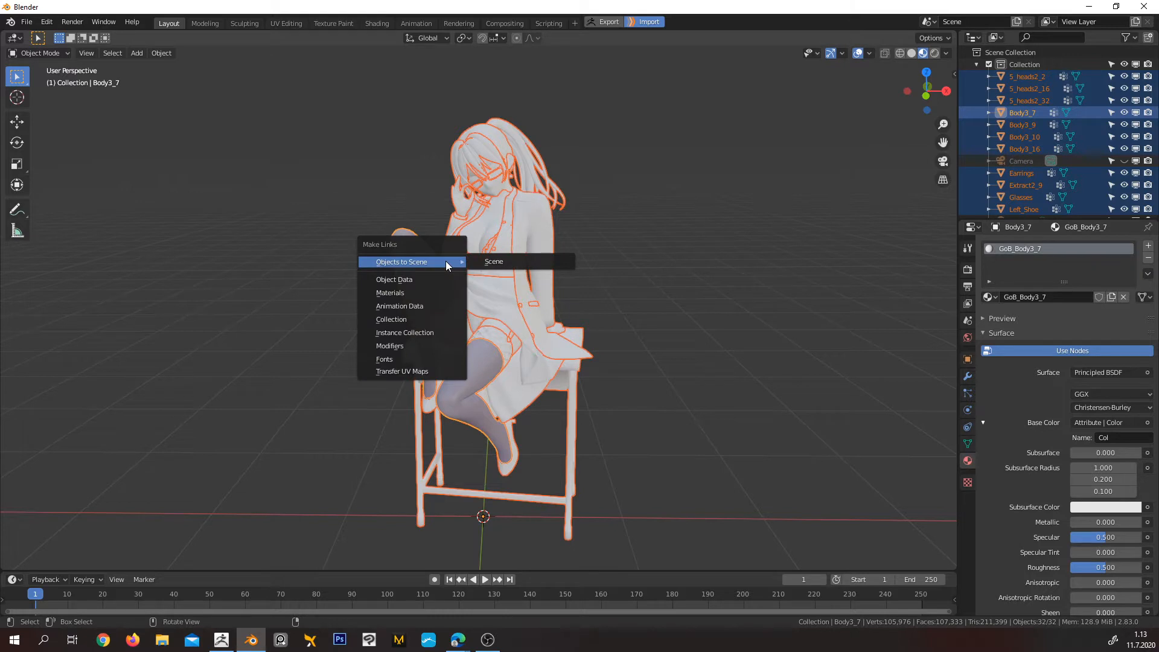
click(410, 295)
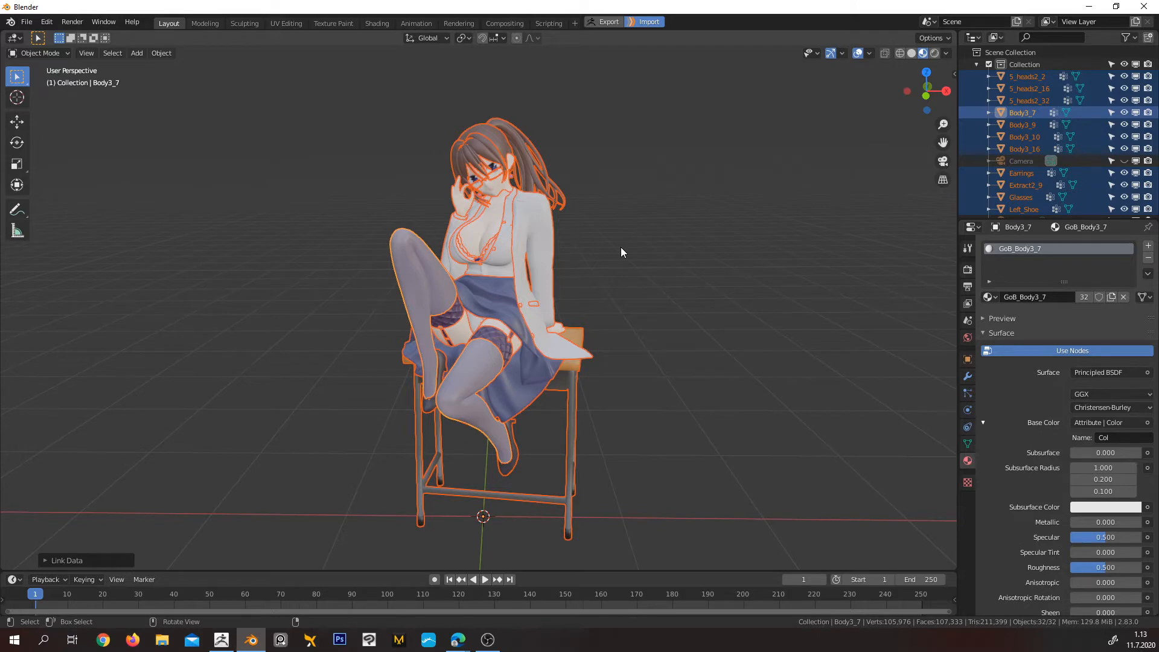
Set the render engine to Cycles and switch the viewport shading to Rendered
middle_drag(624, 267, 629, 309)
scroll(587, 309, down, 3)
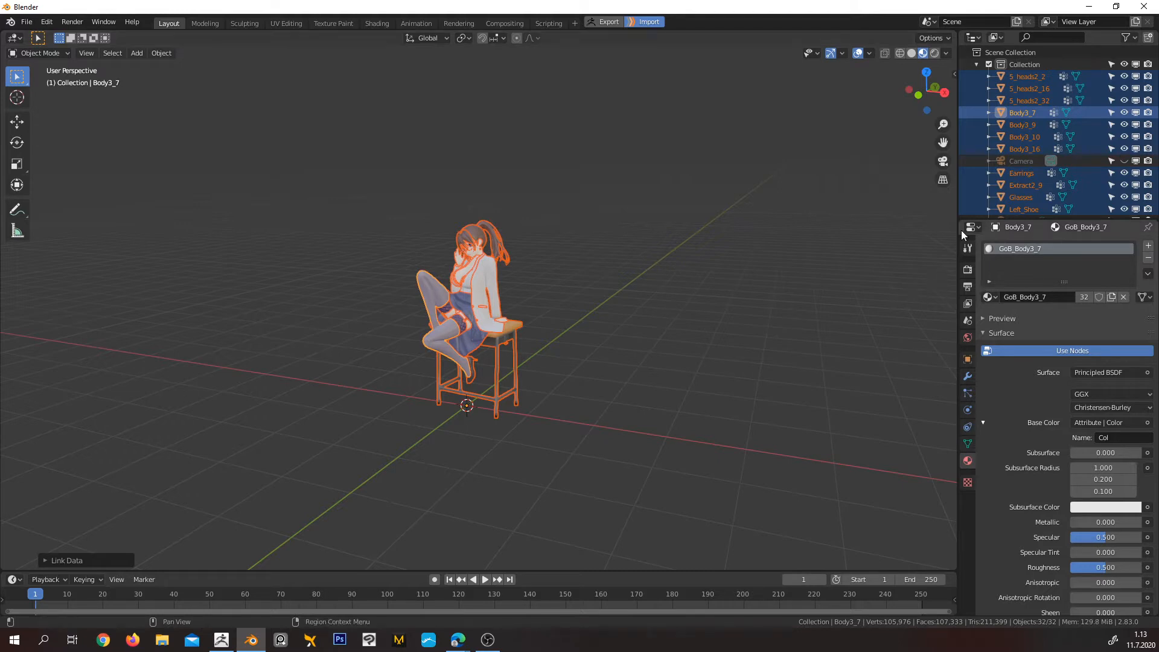
click(968, 269)
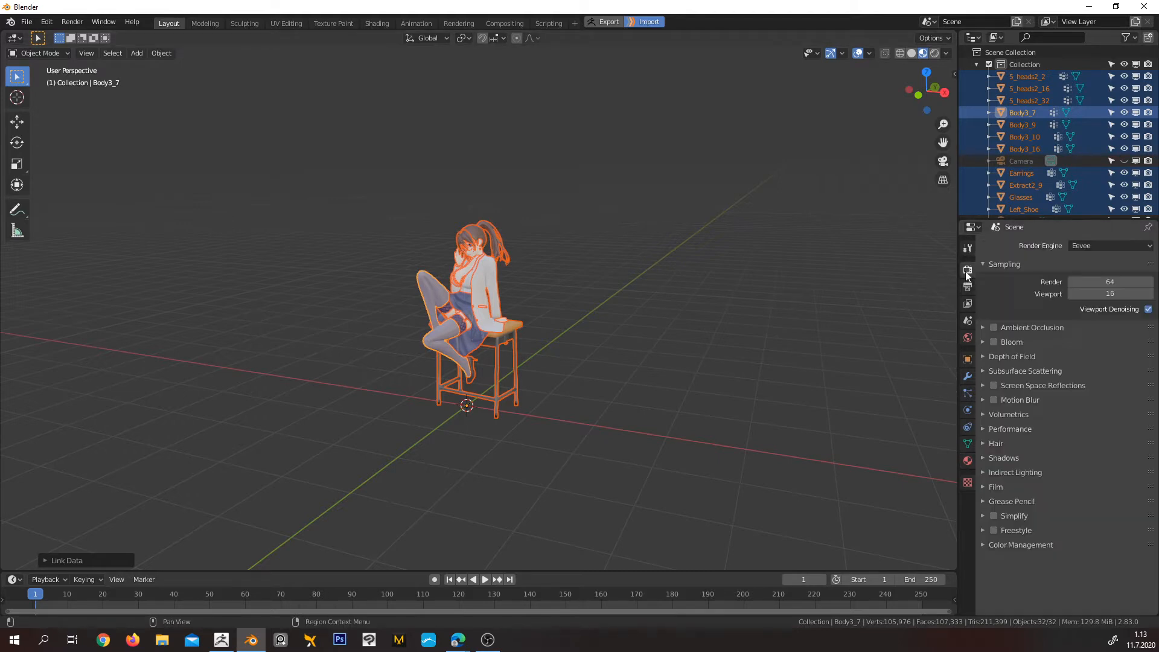
click(1097, 247)
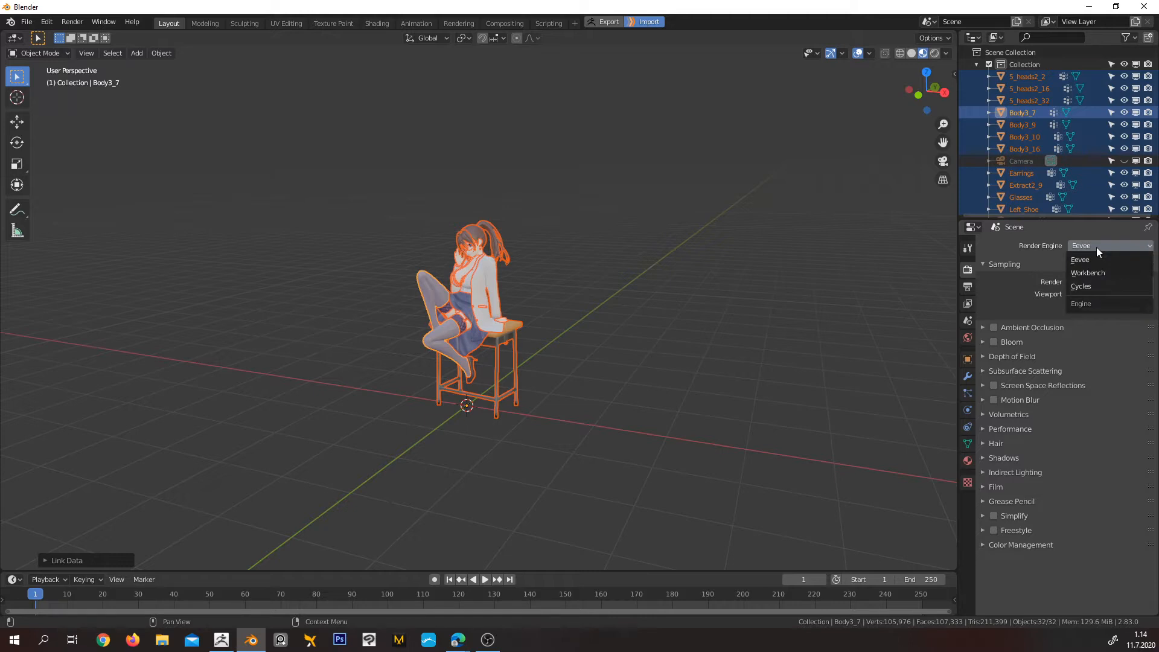
click(1102, 285)
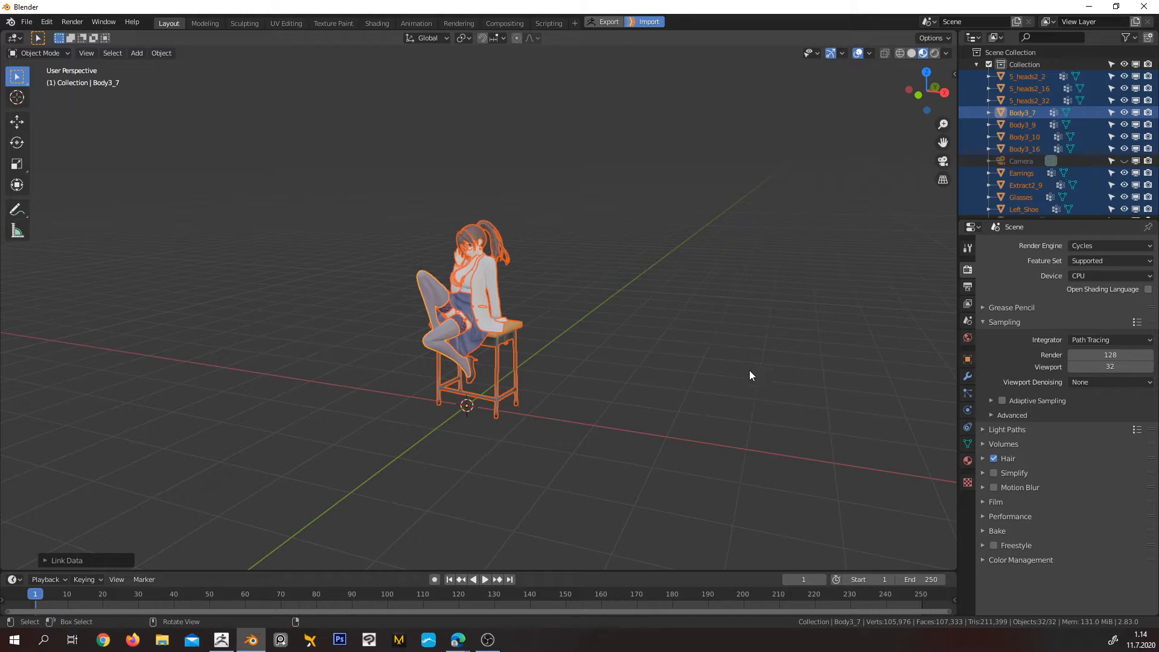
click(936, 53)
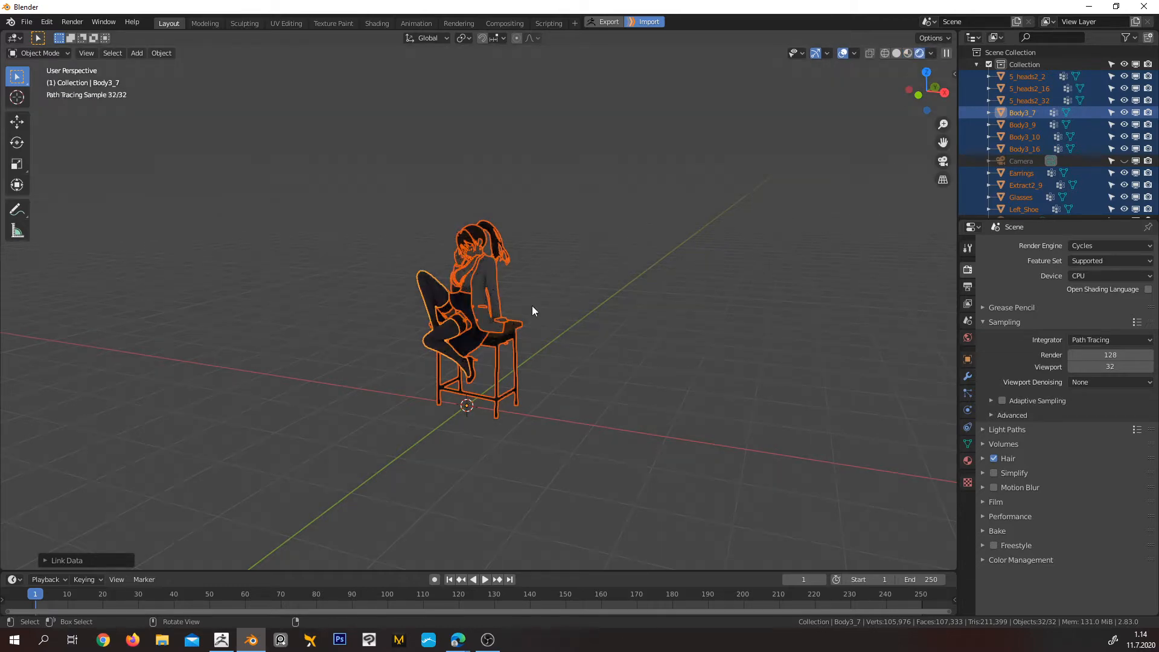
Deselect all meshes and unhide the light and the camera
scroll(573, 294, up, 6)
middle_drag(566, 256, 661, 285)
scroll(628, 267, down, 4)
click(630, 271)
scroll(670, 285, up, 1)
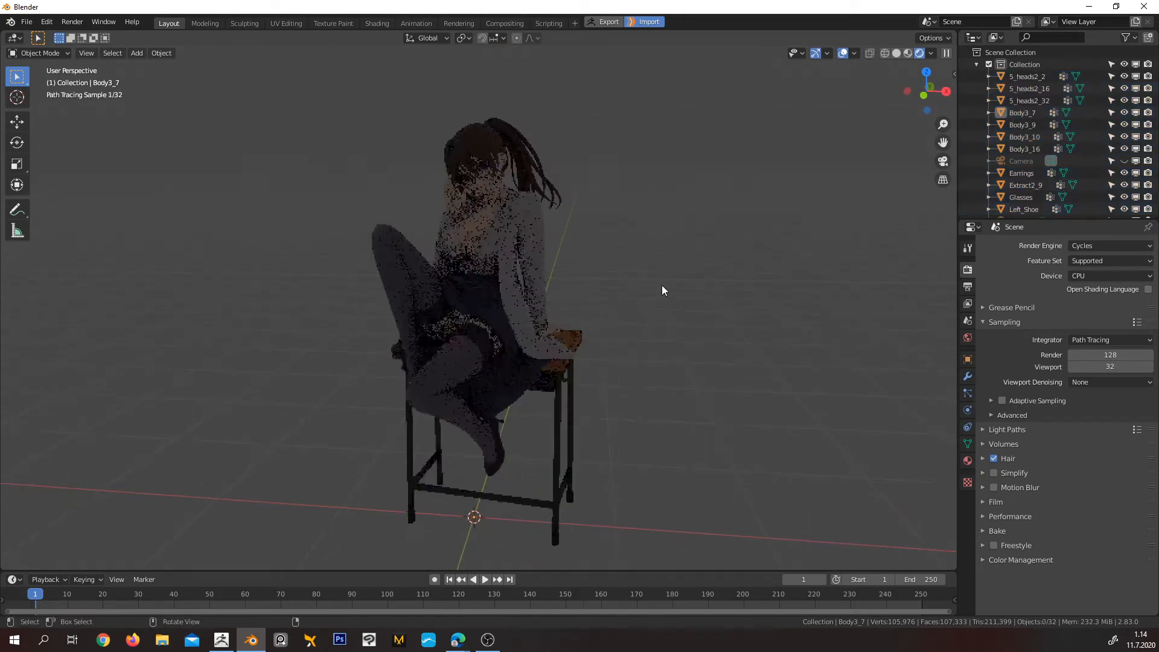
scroll(655, 287, up, 1)
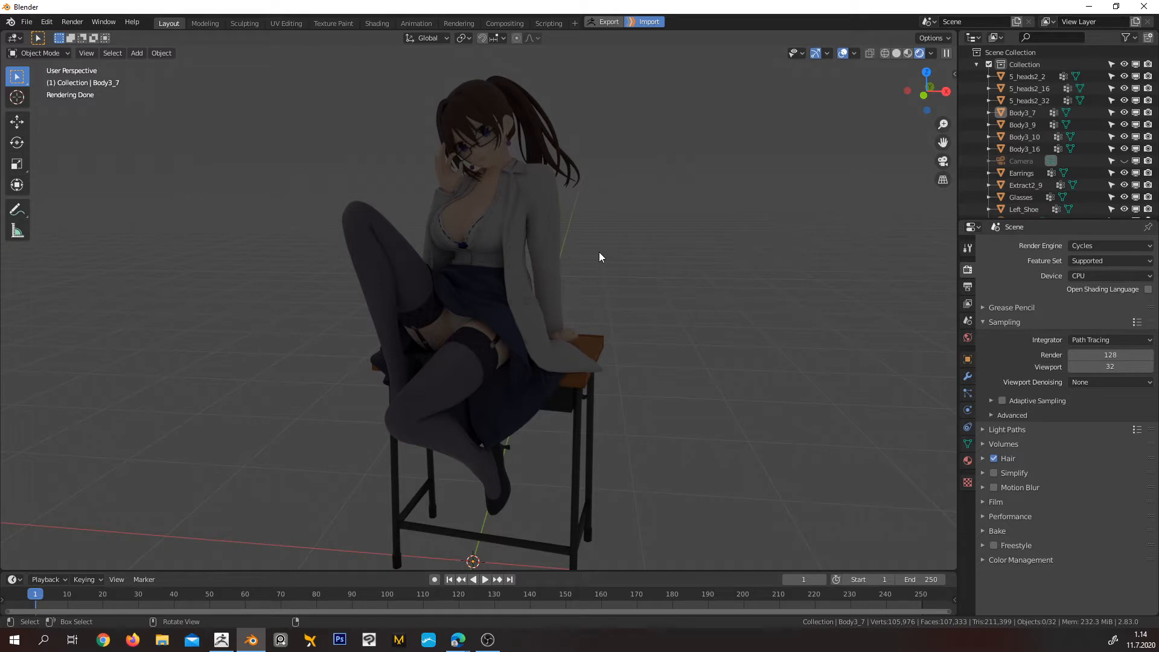
key(alt+h)
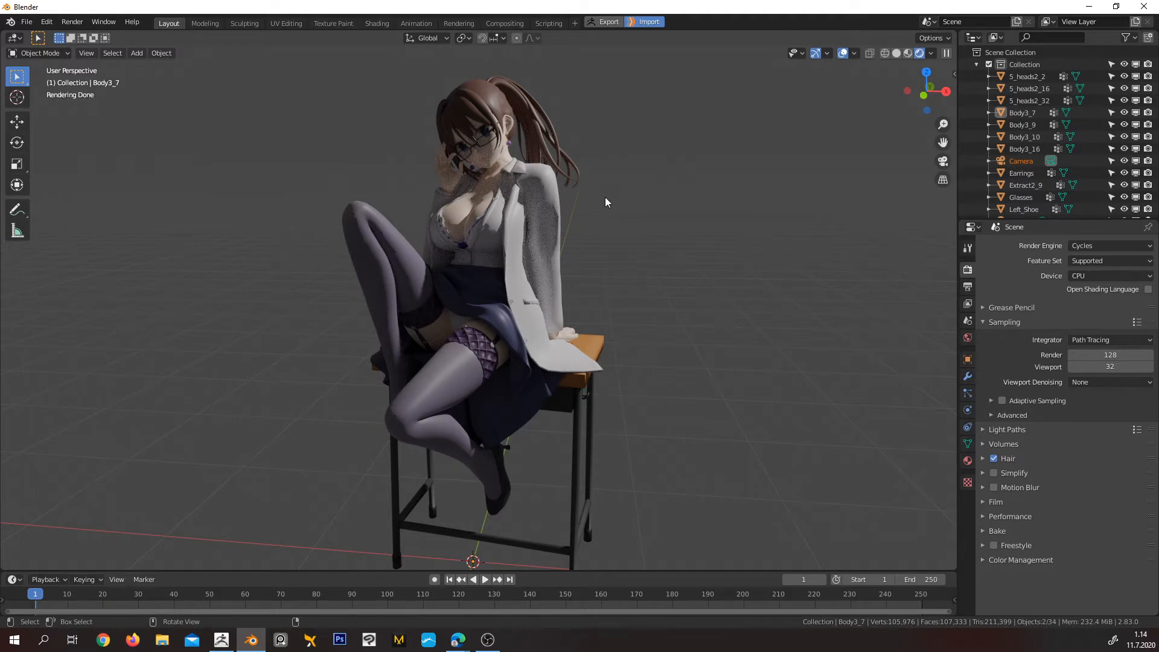
Select the camera and examine its placement from the front and its framing of the character through the camera view
scroll(603, 200, down, 3)
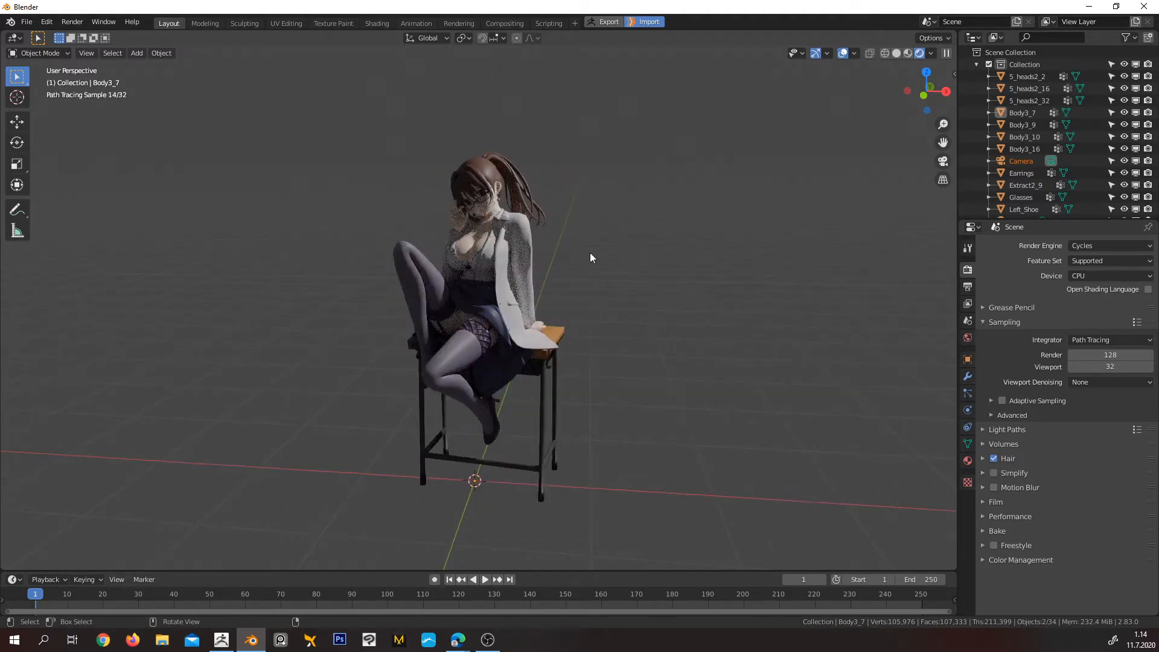
scroll(593, 252, down, 2)
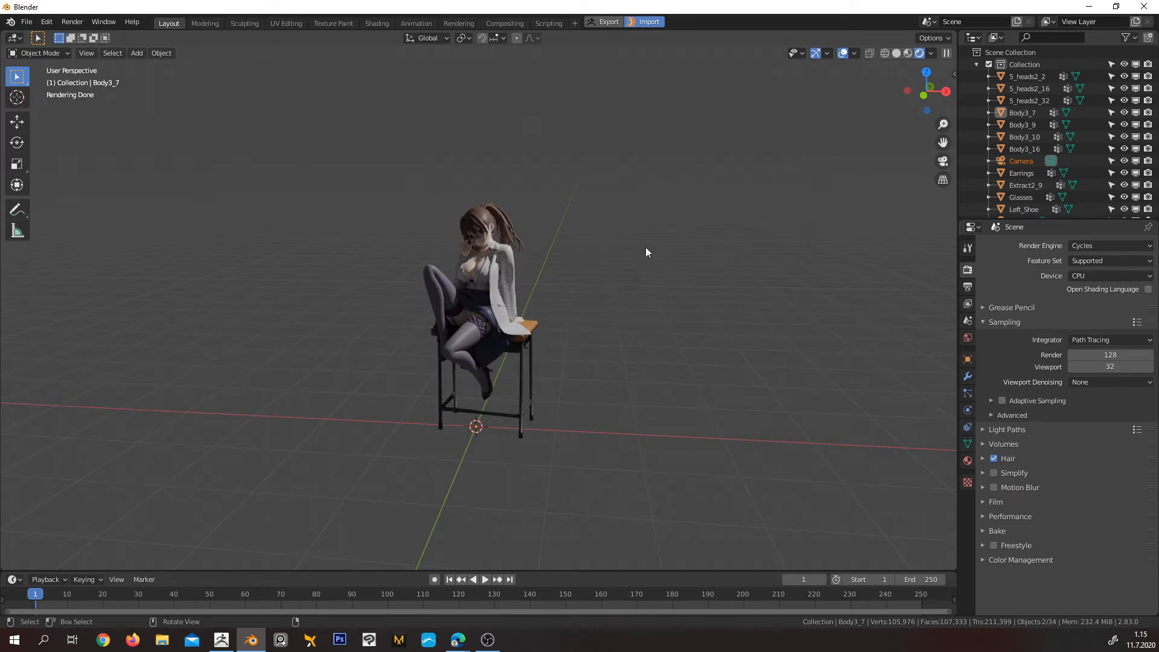
mouse_move(646, 253)
middle_down()
mouse_move(583, 322)
mouse_move(604, 252)
mouse_move(581, 235)
mouse_move(622, 200)
mouse_move(569, 291)
middle_up()
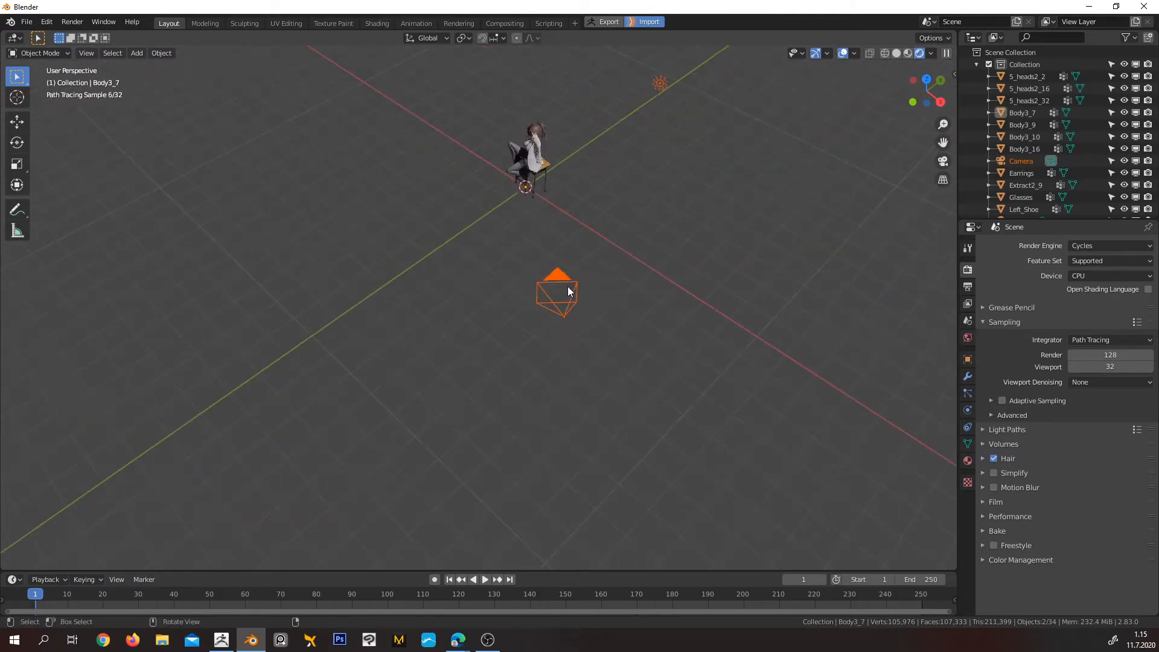
click(561, 315)
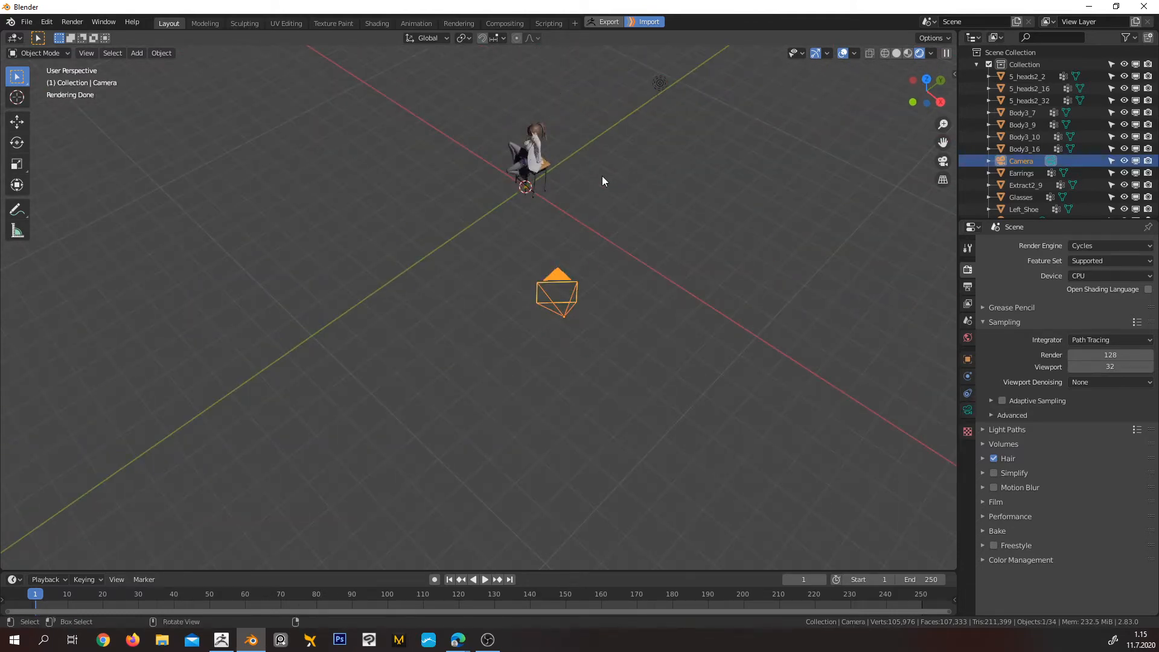
key(KP_1)
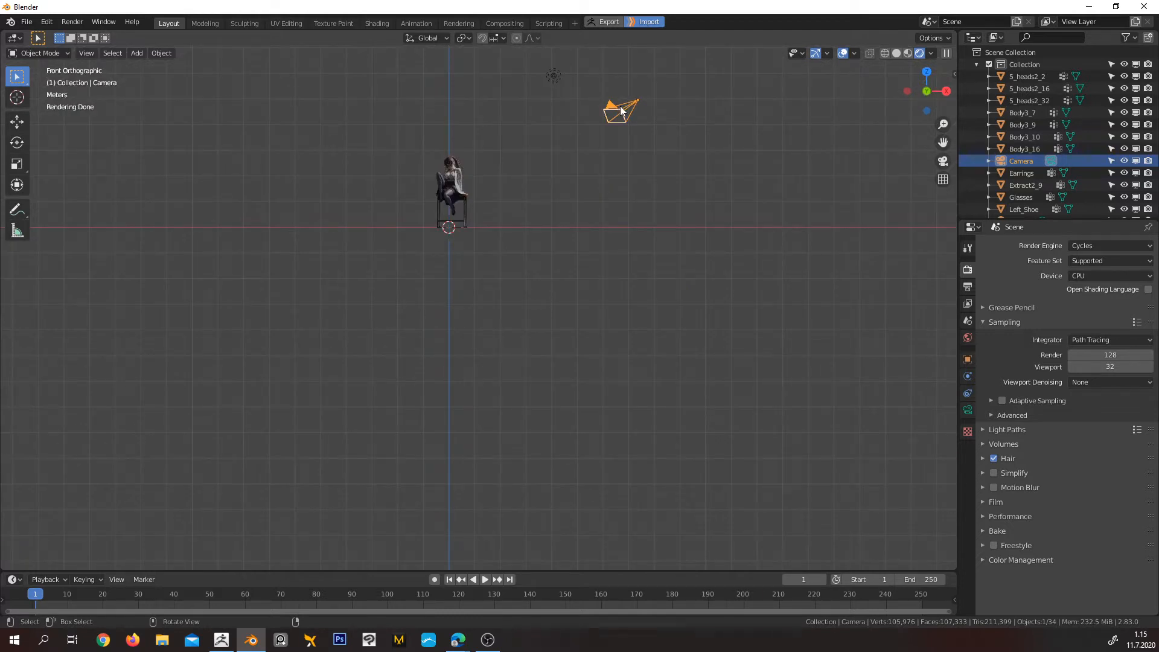
scroll(577, 121, up, 2)
shift+middle_drag(621, 118, 653, 264)
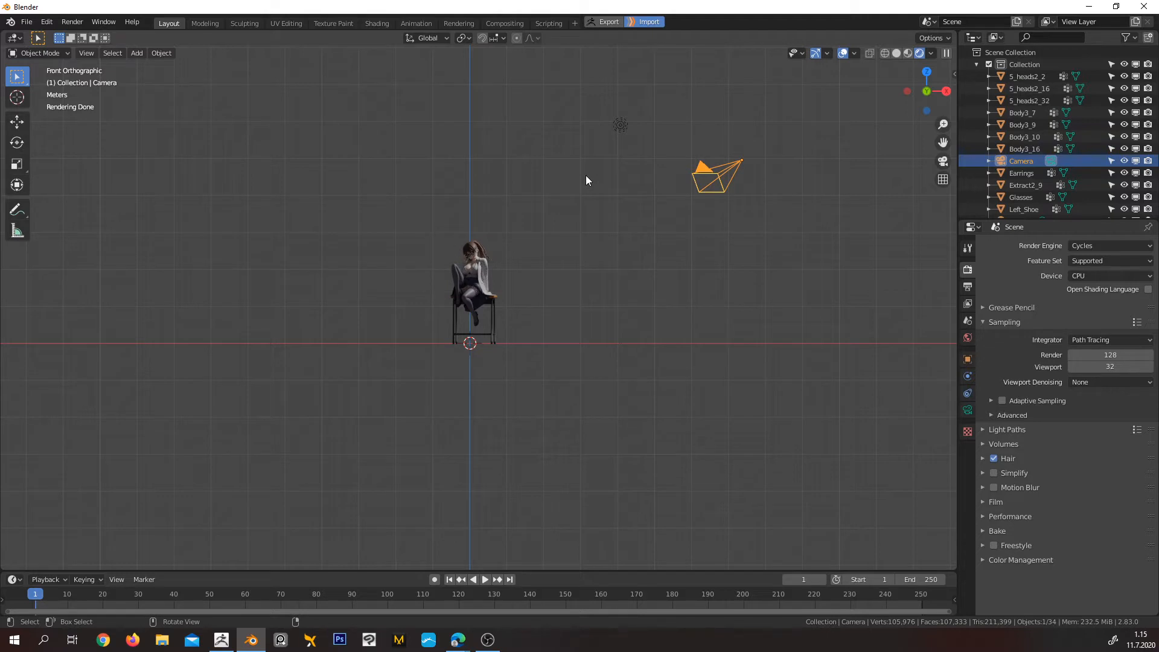
key(KP_0)
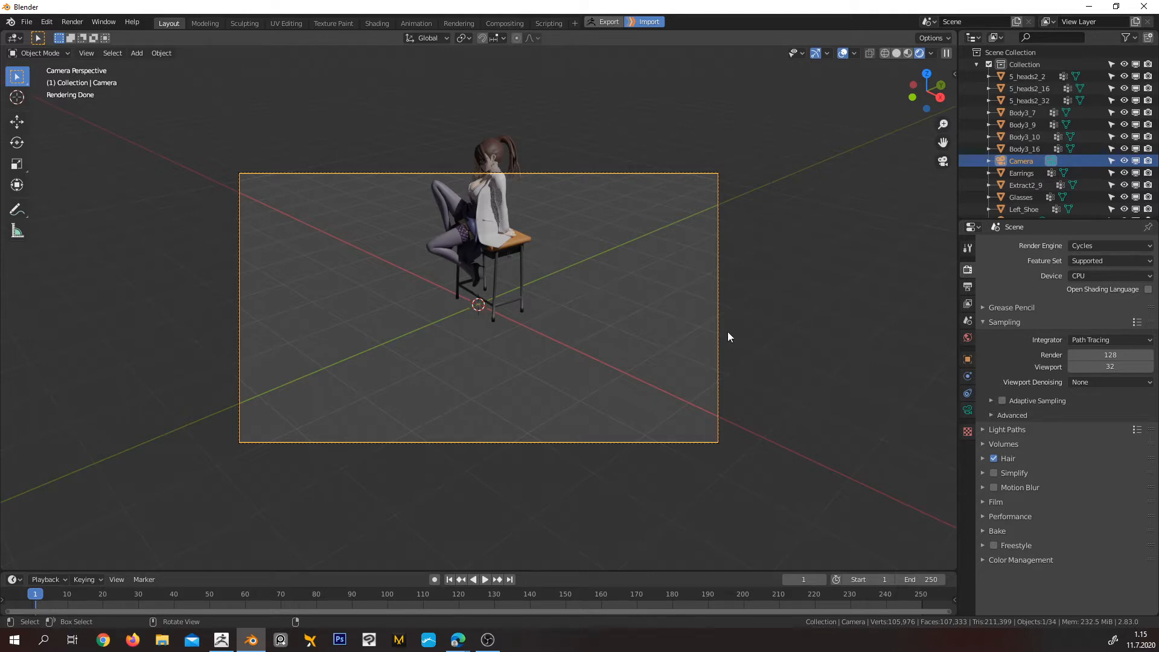
mouse_move(582, 295)
middle_down()
mouse_move(637, 310)
mouse_move(712, 299)
mouse_move(651, 317)
mouse_move(476, 321)
mouse_move(650, 308)
mouse_move(598, 296)
middle_up()
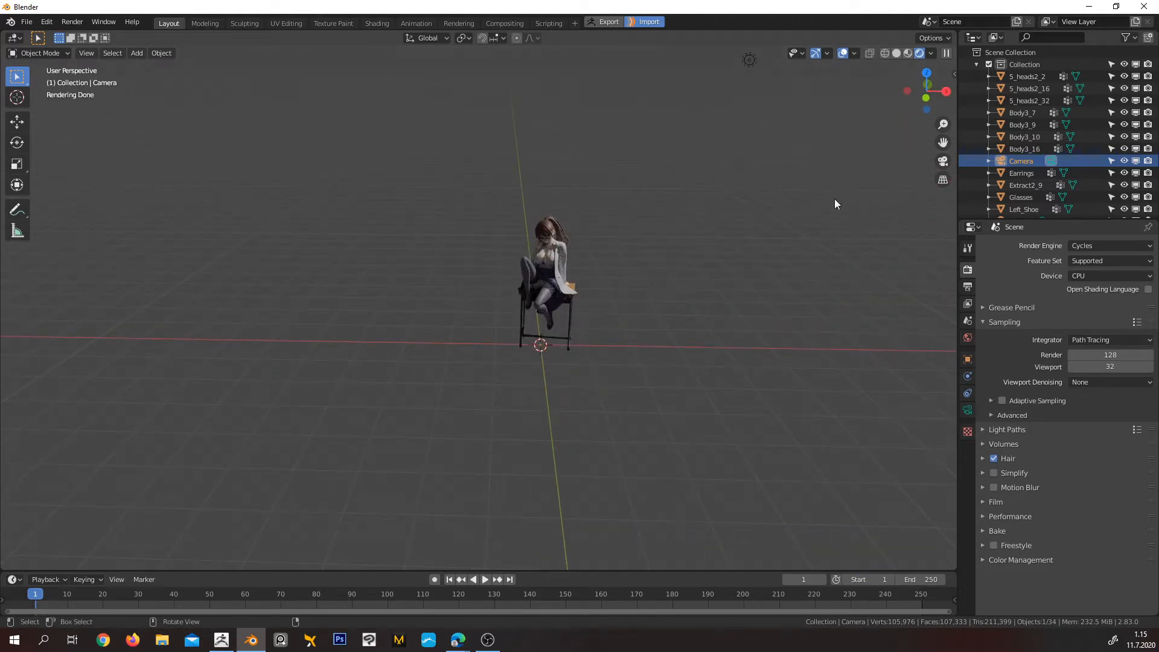
Show the camera's transform values and set its X and Z location to 0 m
key(n)
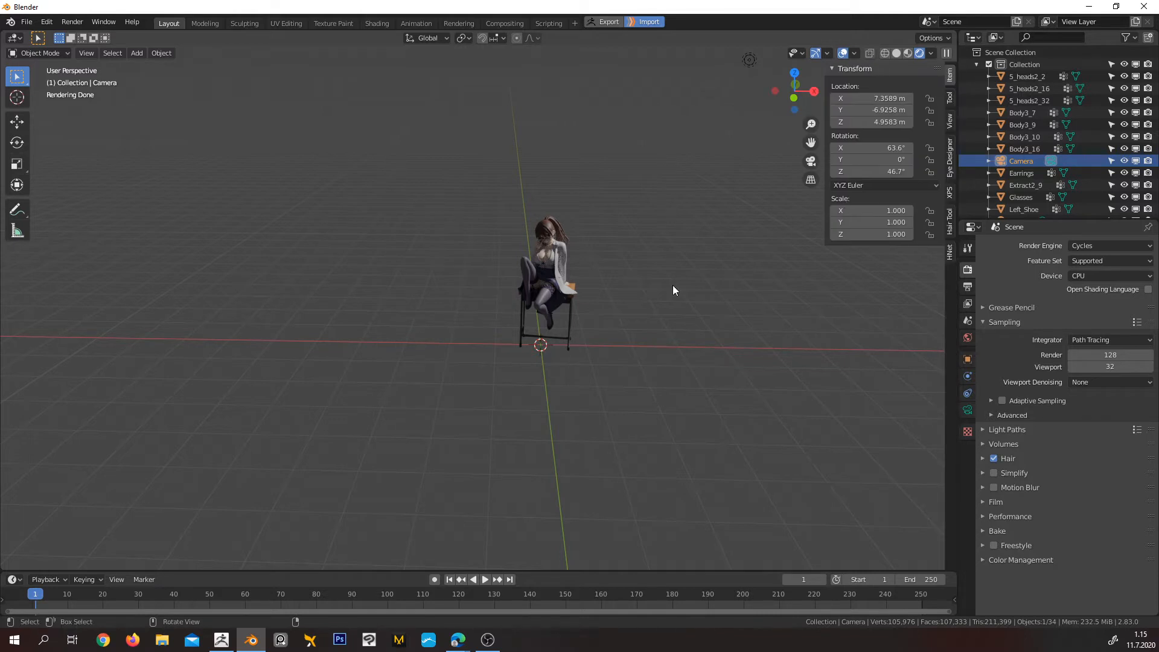
click(866, 98)
text(0)
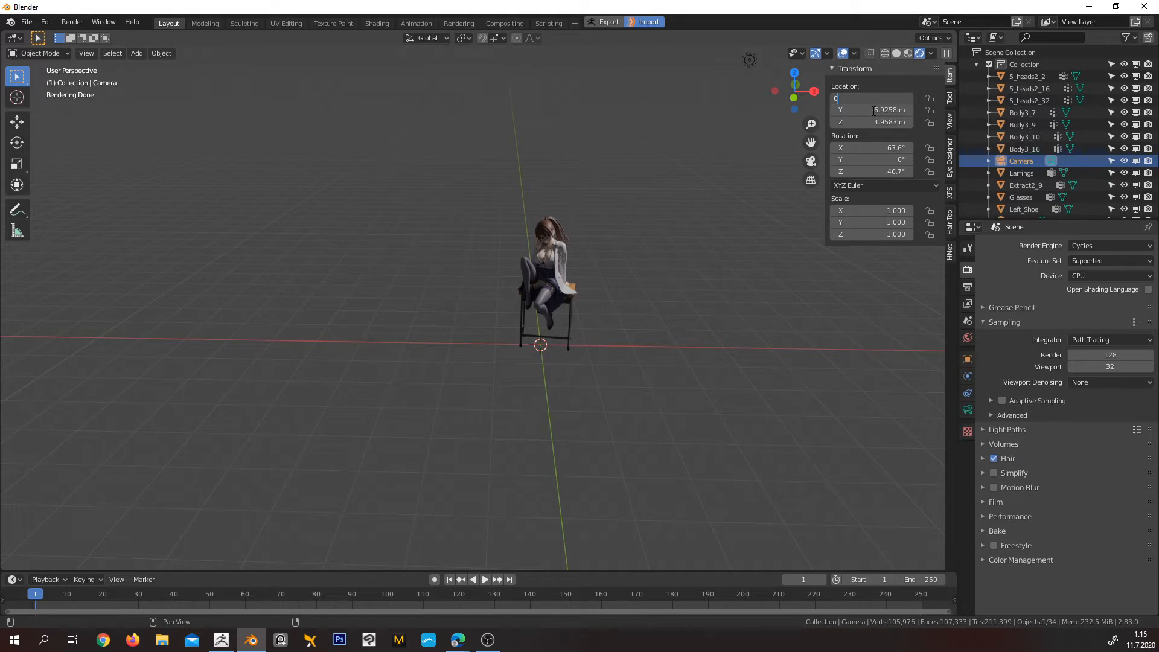
click(874, 111)
click(880, 122)
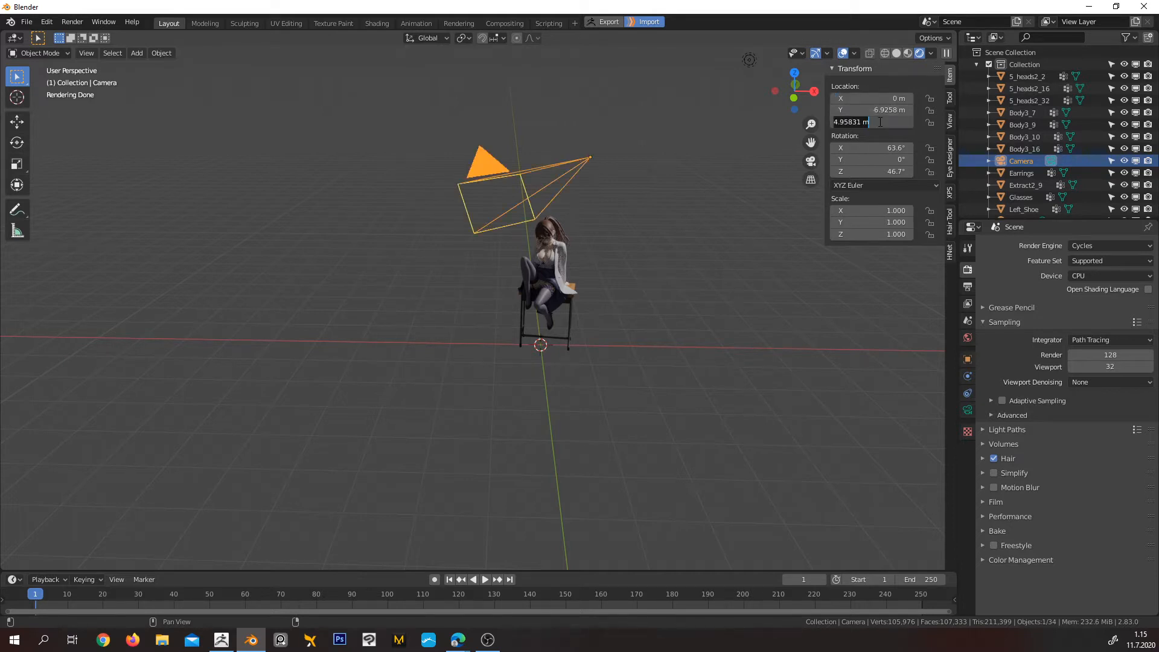
text(0)
key(Return)
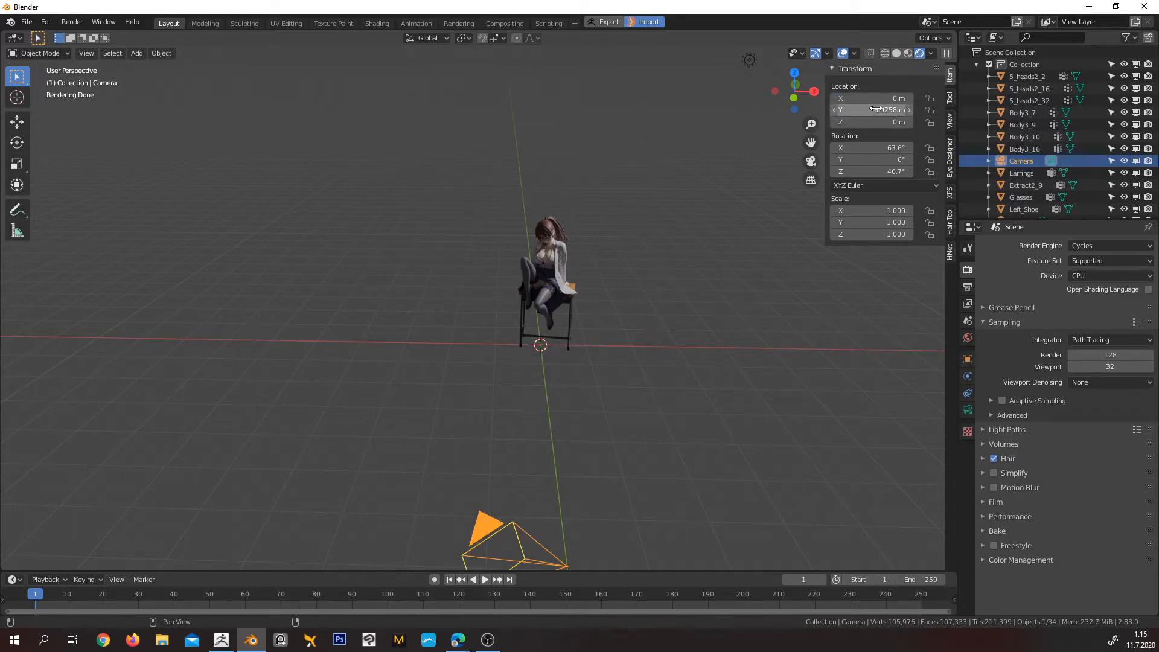
Set the camera's Y location to 0 m
click(876, 110)
text(0)
key(Return)
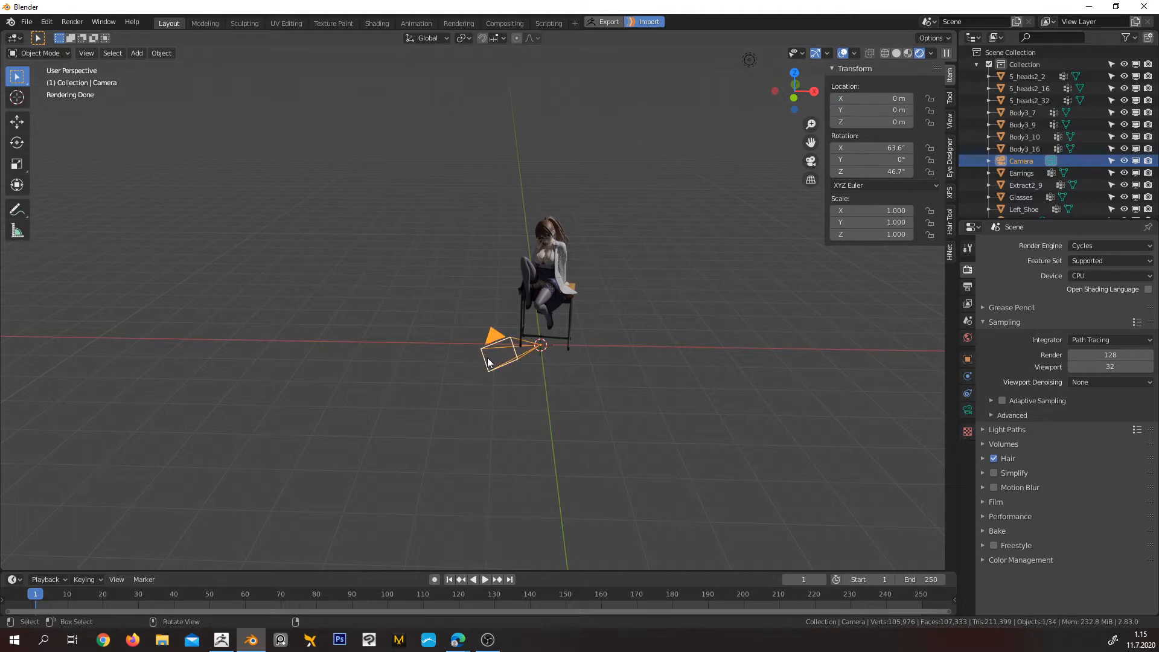
Examine the camera's orientation relative to the seated character from the front, right and top views
middle_drag(566, 330, 498, 341)
scroll(696, 299, up, 3)
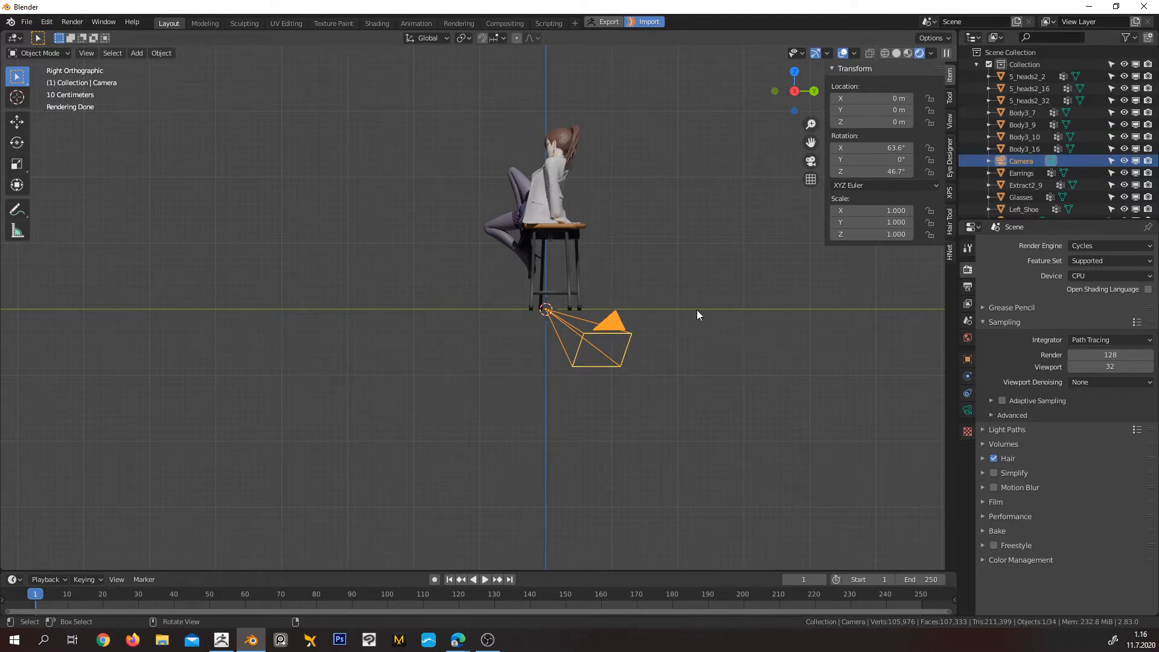
key(KP_1)
key(KP_3)
key(KP_1)
key(KP_3)
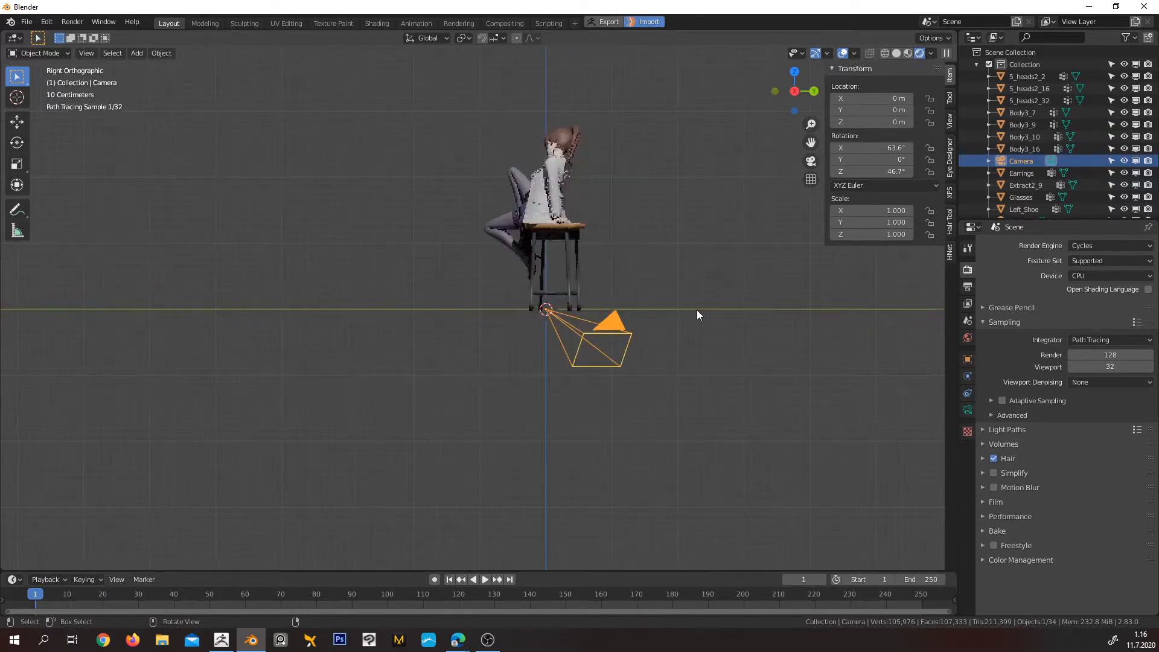
key(KP_7)
shift+middle_drag(700, 276, 517, 302)
scroll(516, 302, up, 5)
scroll(518, 303, down, 4)
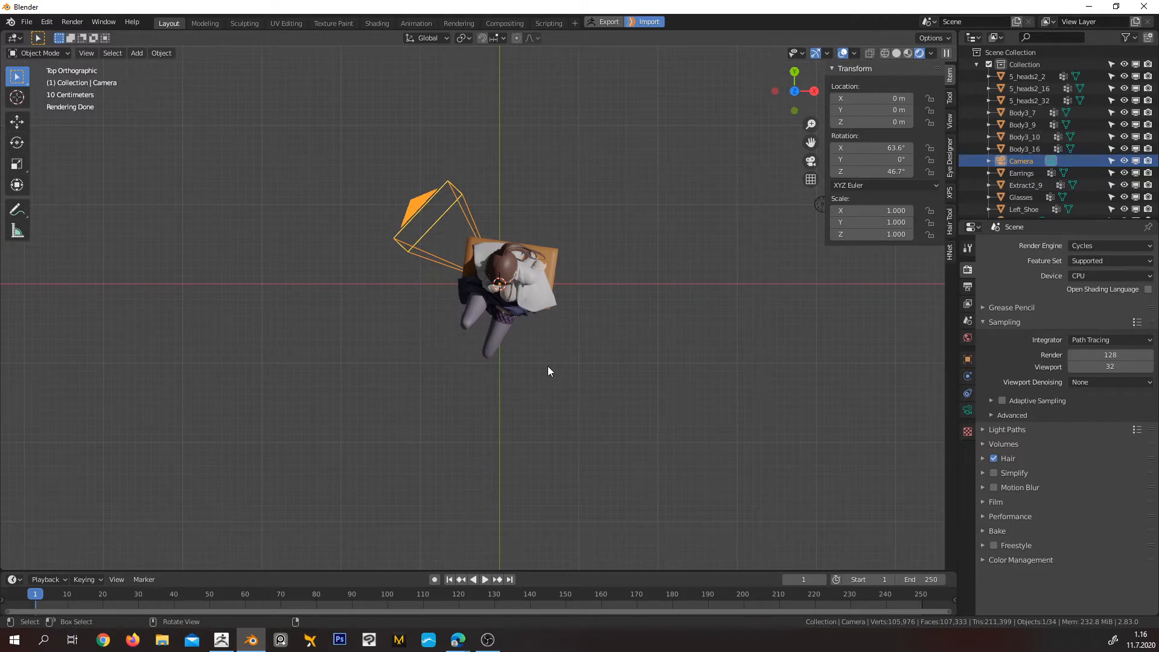
Set the camera's Z and X rotation to 0°, working in the right side view
key(KP_3)
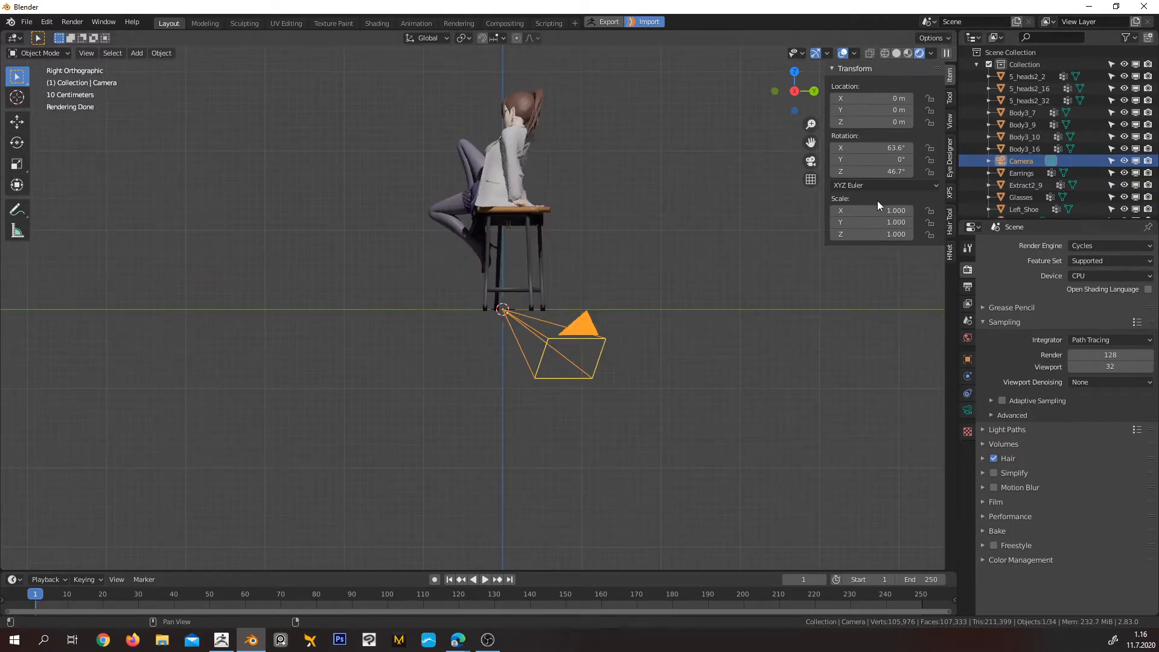
click(876, 171)
text(0)
key(Return)
click(871, 147)
text(0)
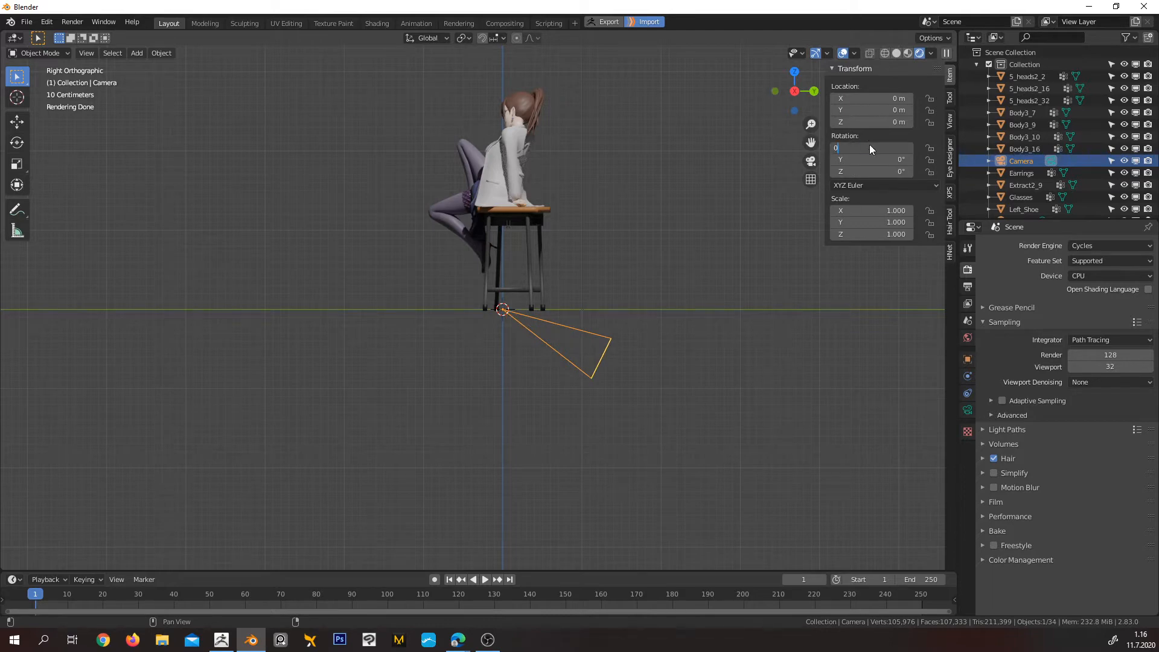
key(Return)
Set the camera's X rotation to 90° so it faces horizontally along the Y axis
shift+middle_drag(566, 360, 749, 352)
click(872, 147)
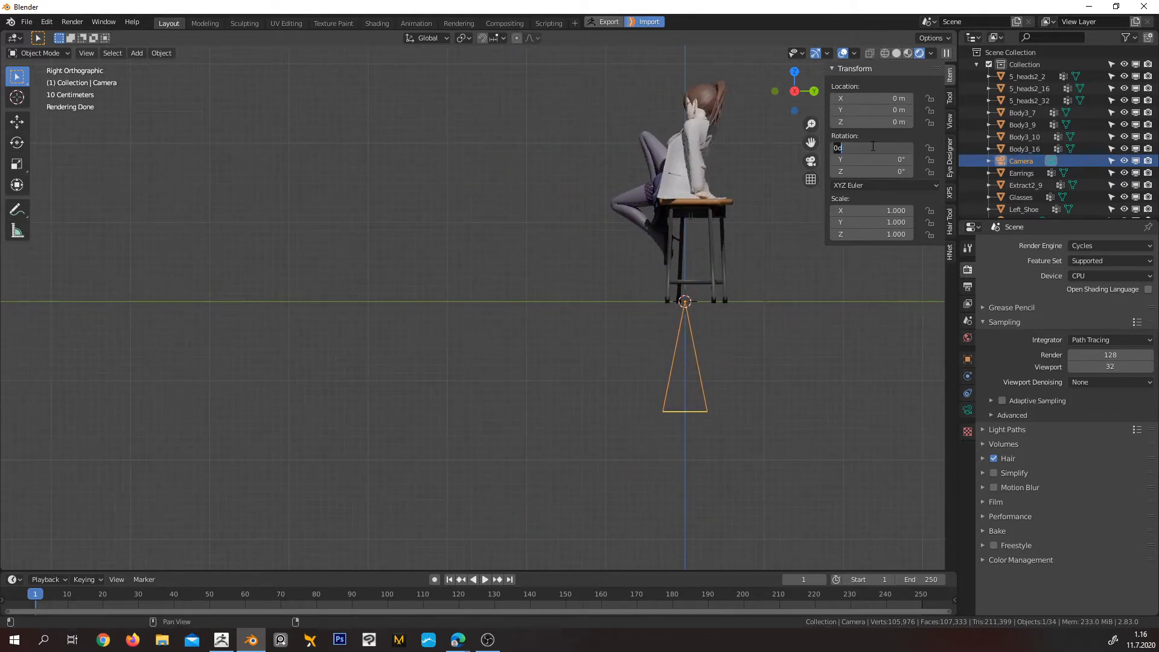
text(90)
key(Return)
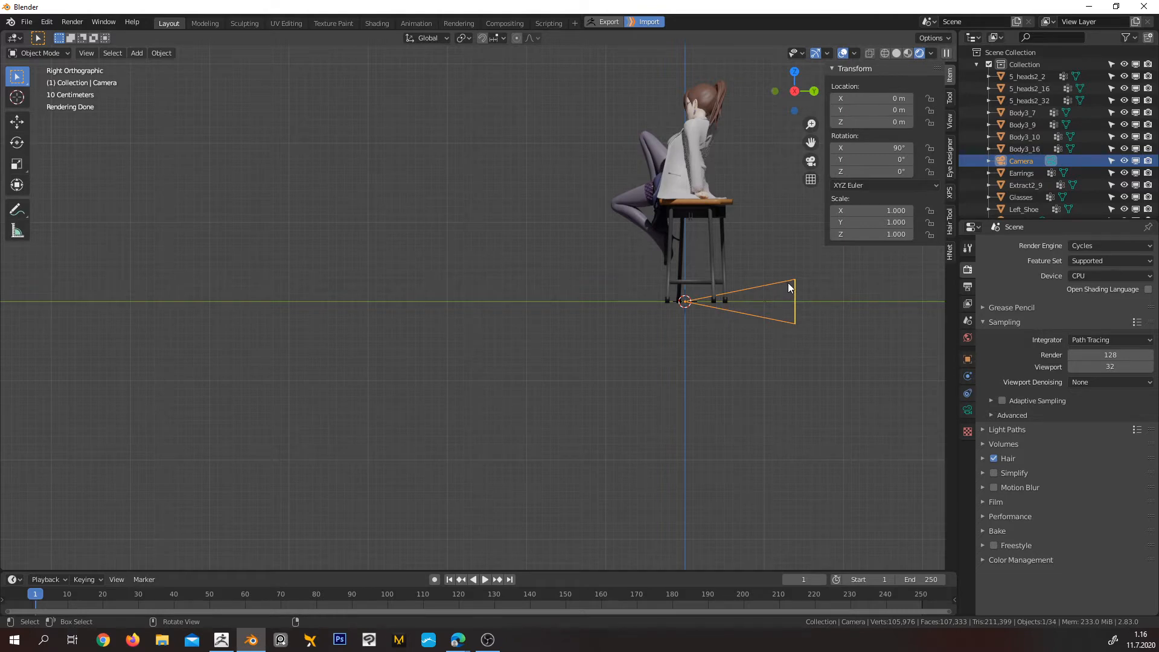
Move the camera in front of the character to about Y -5.55 m, Z 1.65 m and check its framing through the camera view
key(g)
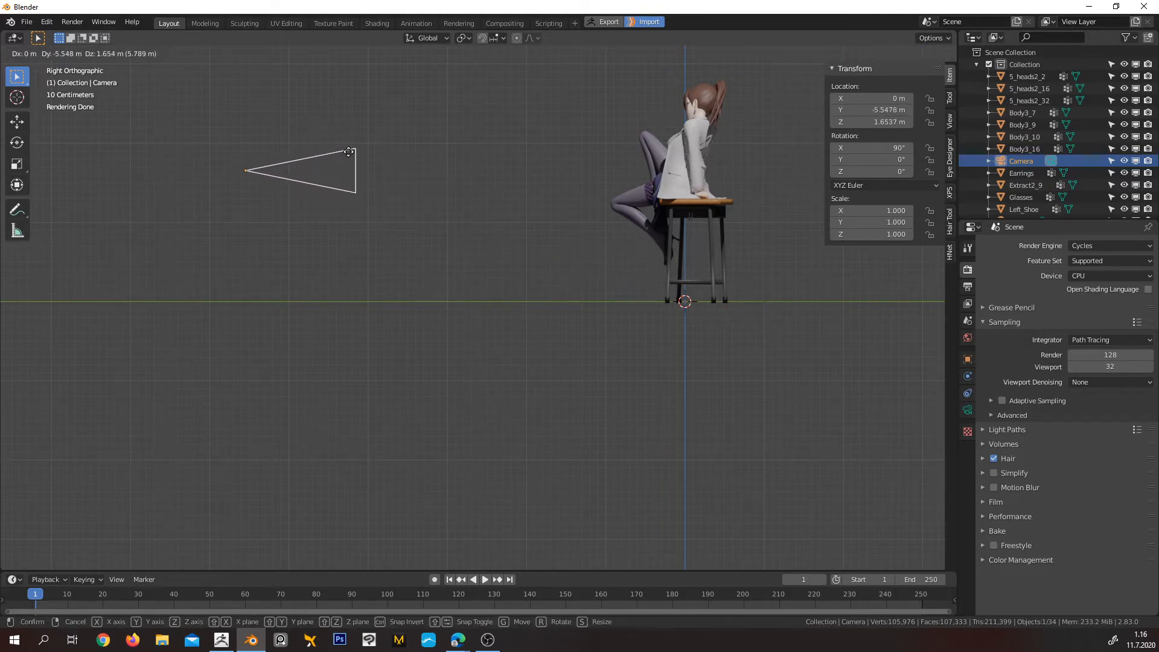
click(349, 152)
shift+middle_drag(399, 179, 525, 198)
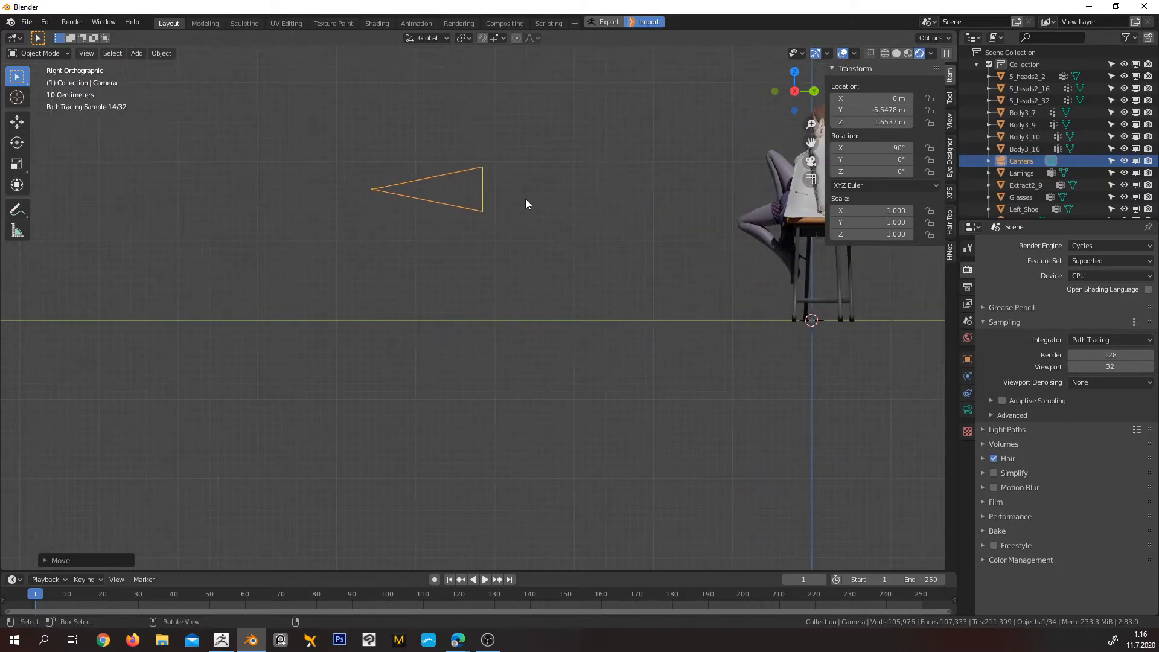
key(KP_0)
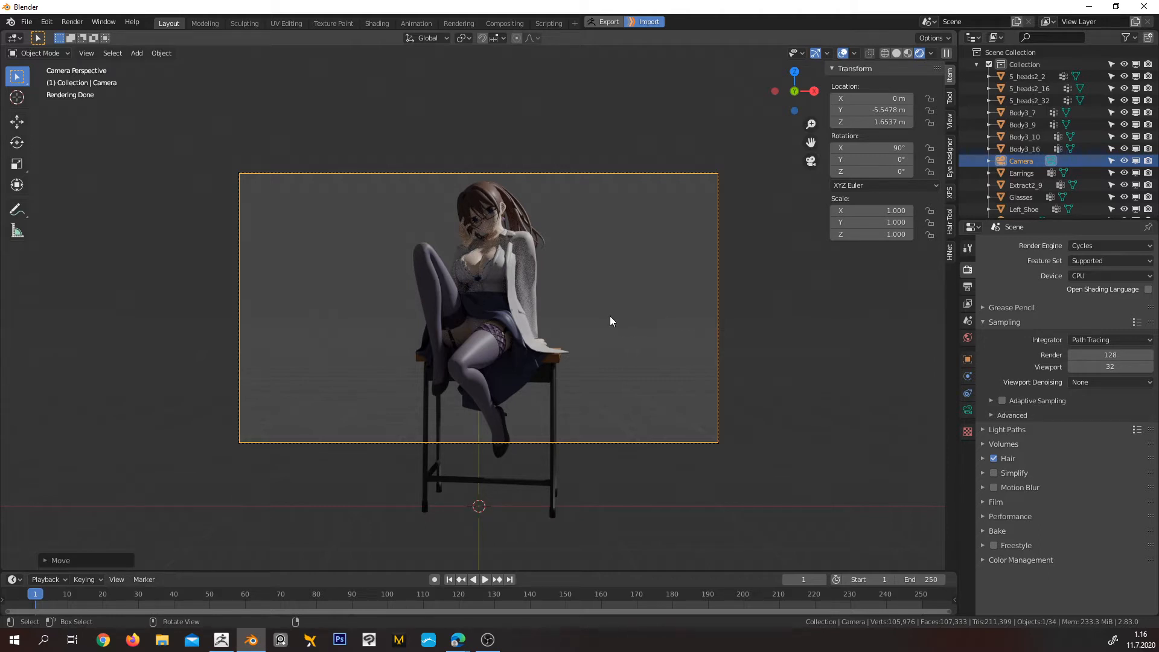
Render the current frame from the camera and return from the render result to the 3D viewport
key(F12)
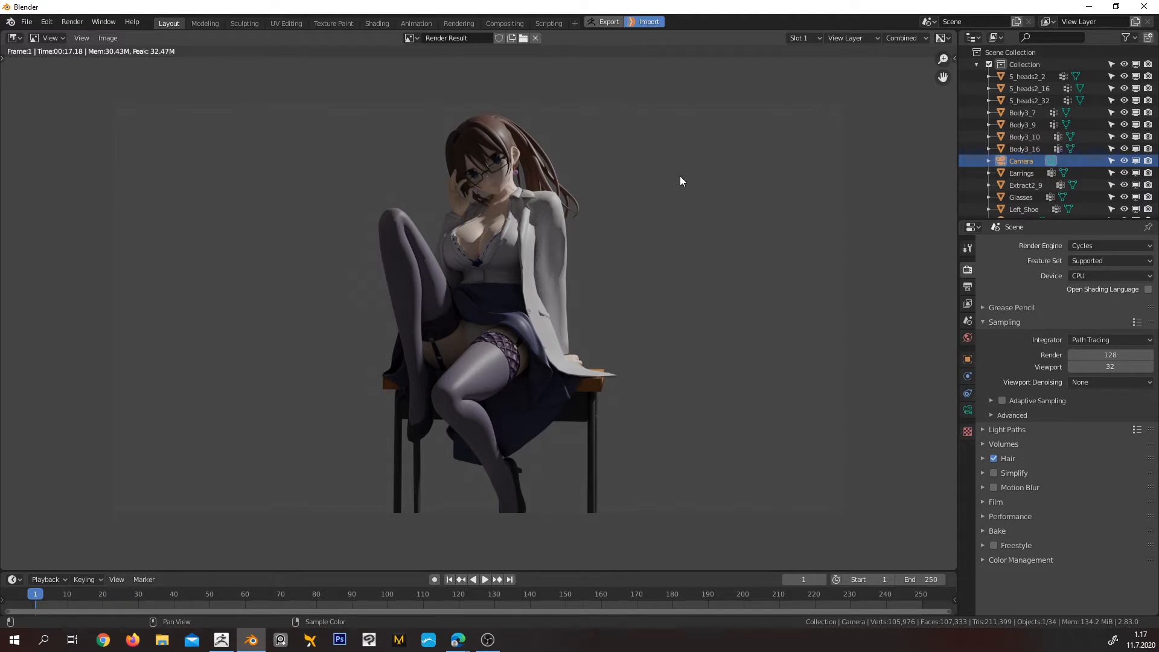
click(13, 38)
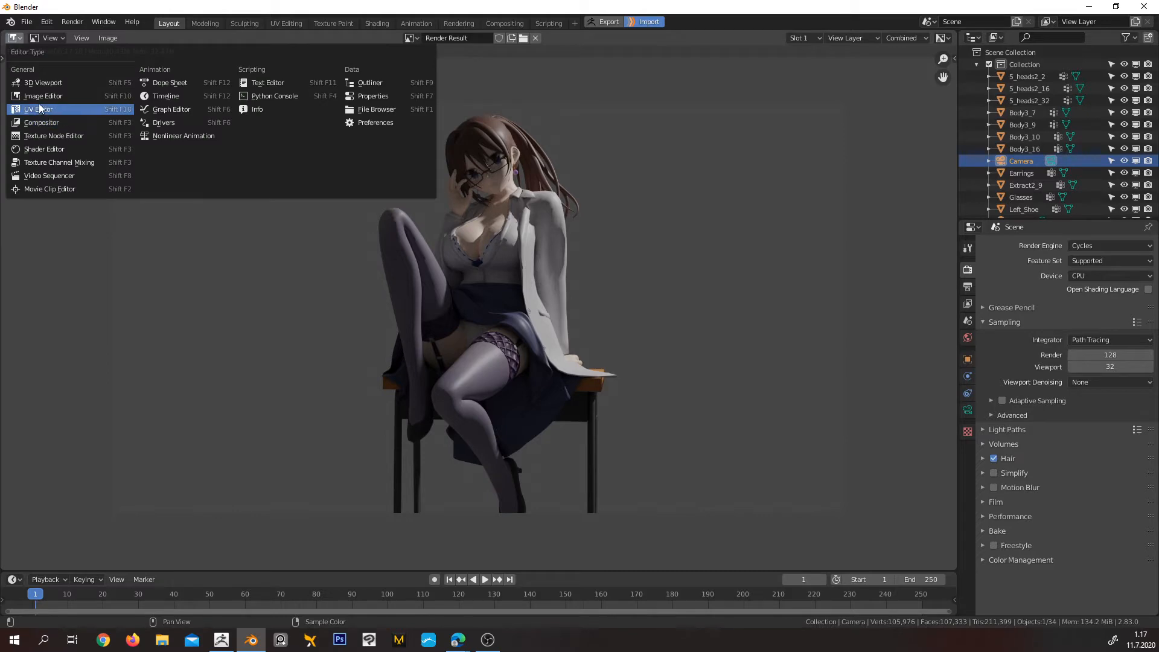
click(41, 82)
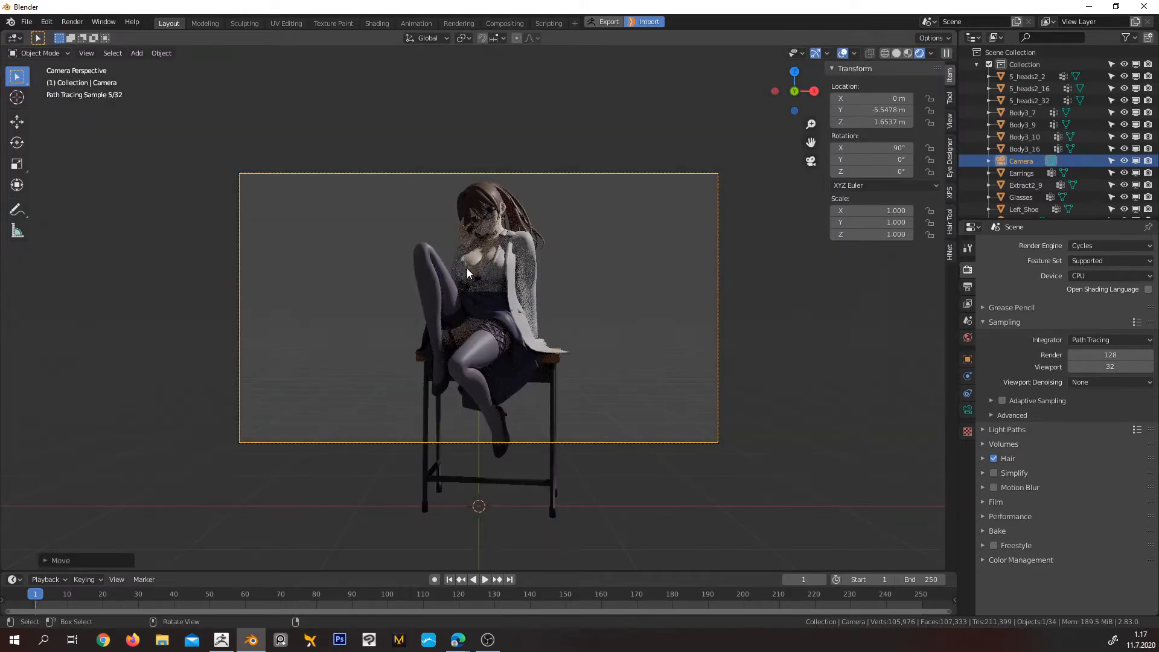
Leave the camera view for a closer angle on the character and switch the viewport shading to Material Preview
scroll(501, 216, up, 2)
middle_drag(501, 216, 516, 251)
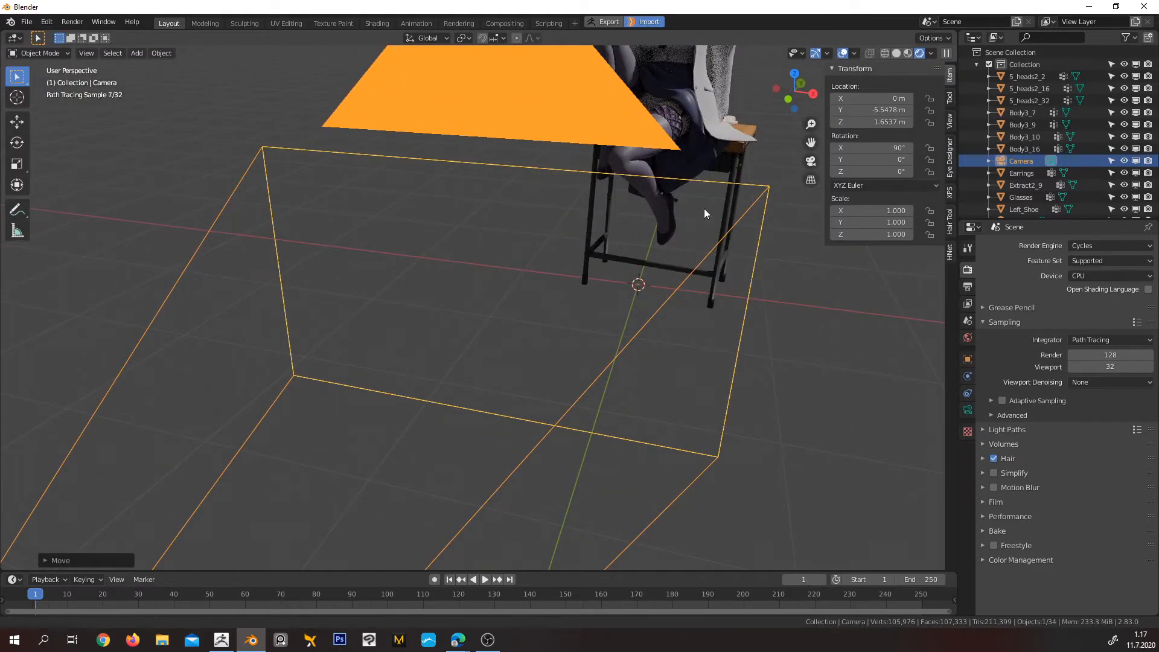
shift+middle_drag(704, 208, 314, 568)
shift+middle_drag(670, 121, 495, 385)
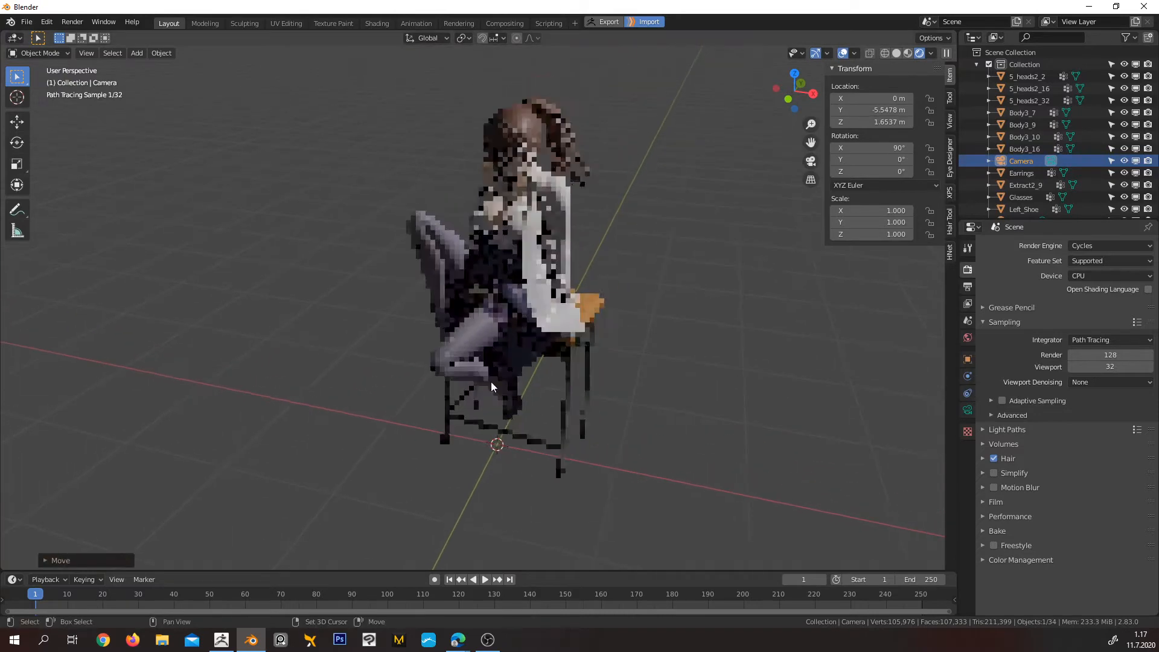
scroll(536, 219, up, 6)
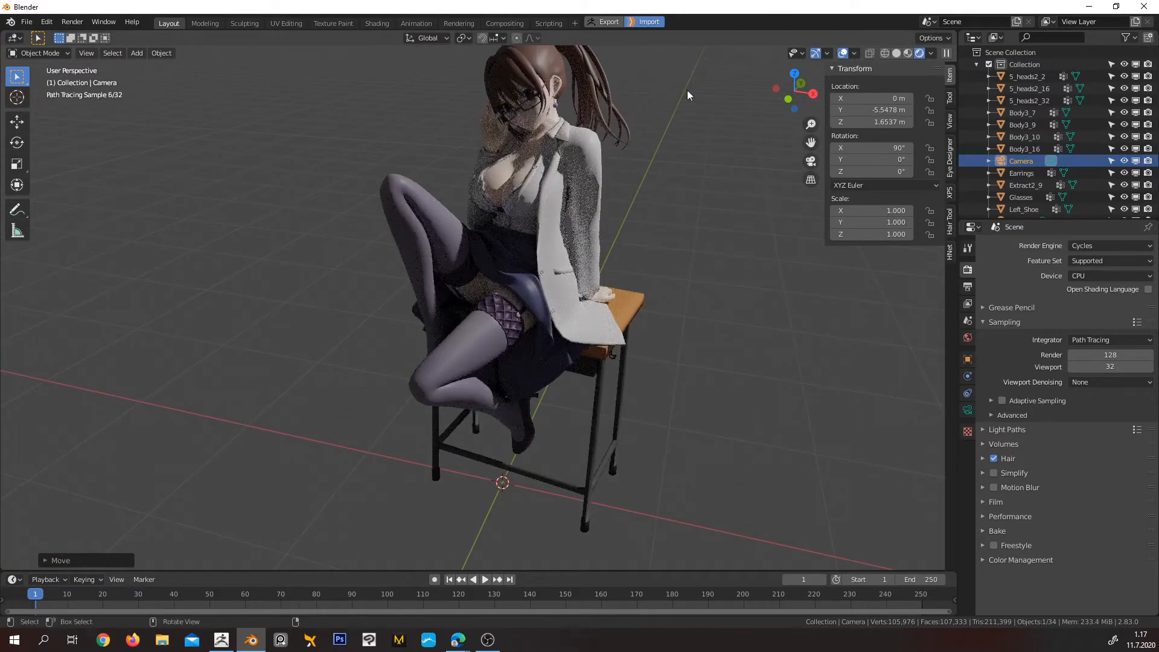
click(908, 53)
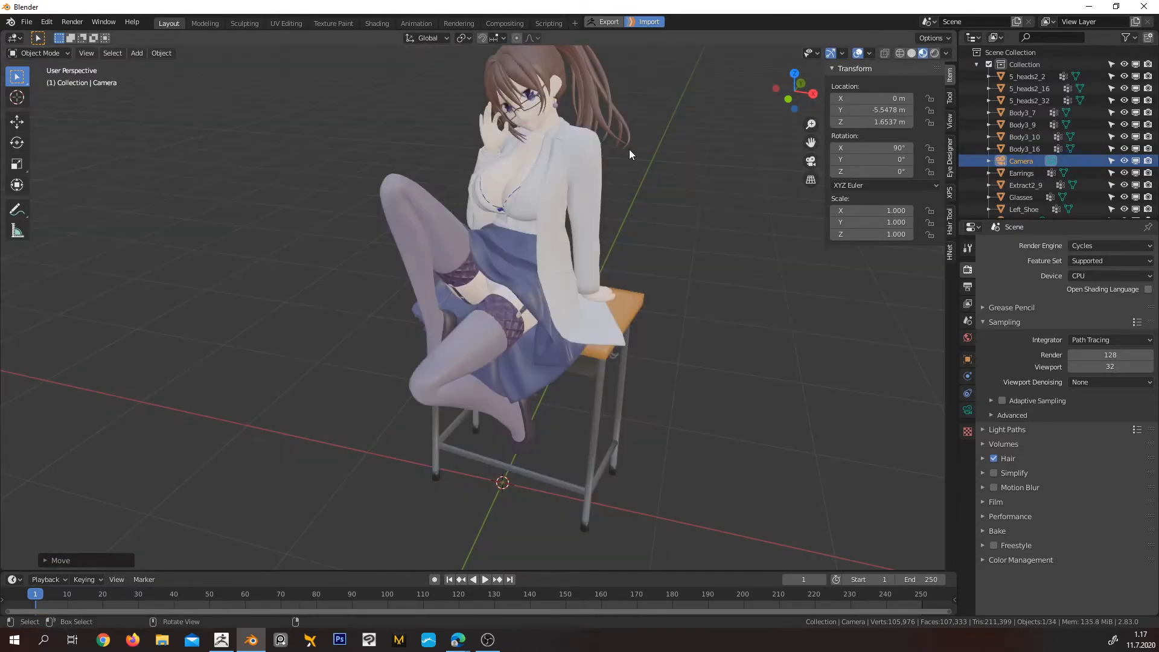
Select the leg mesh and examine the character's face, clothing and legs up close in the material preview
scroll(468, 257, down, 5)
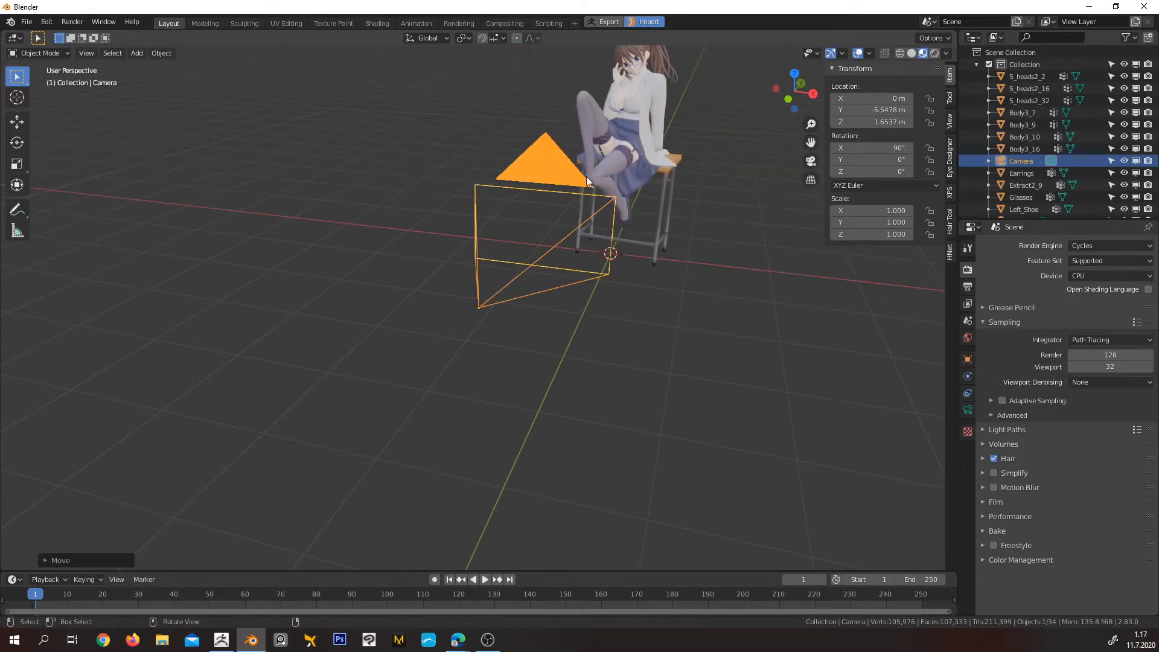
scroll(689, 152, up, 3)
shift+middle_drag(690, 152, 114, 536)
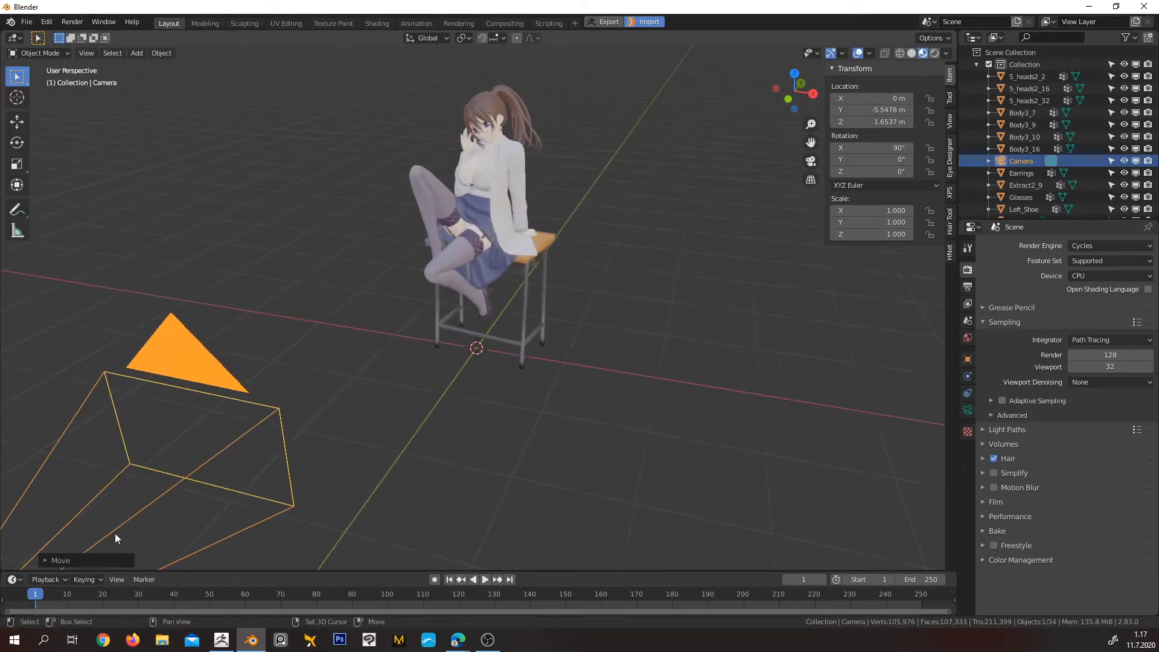
click(451, 258)
scroll(476, 242, up, 5)
middle_drag(493, 227, 462, 392)
scroll(487, 232, up, 2)
scroll(424, 241, up, 3)
shift+middle_drag(395, 182, 500, 257)
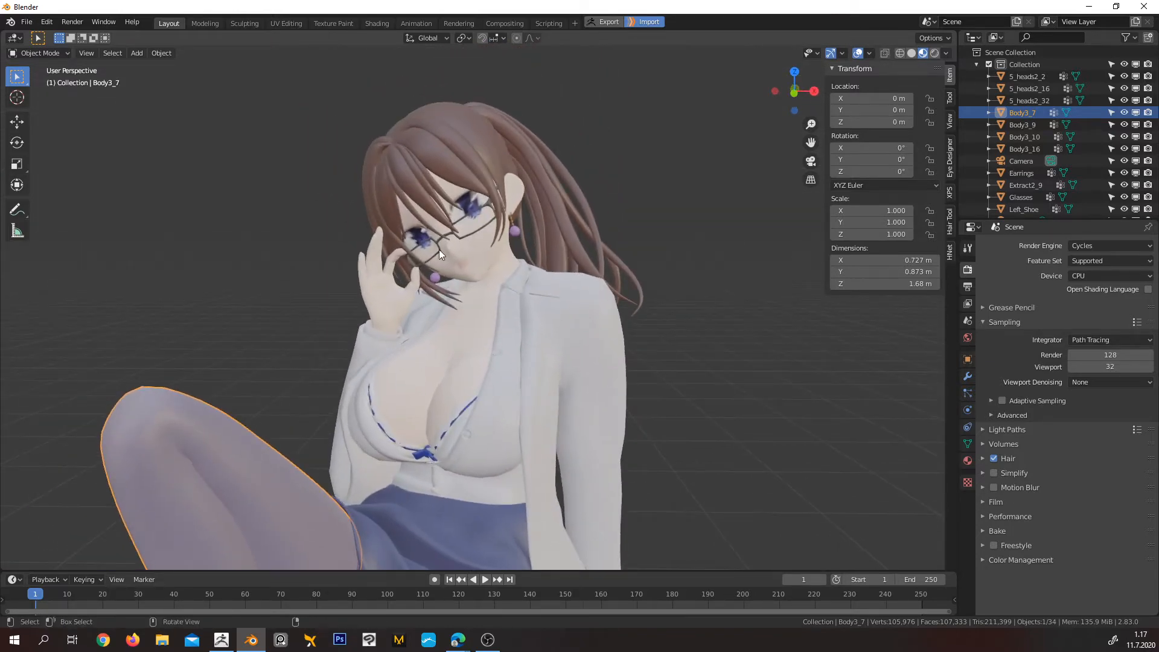
scroll(470, 209, up, 5)
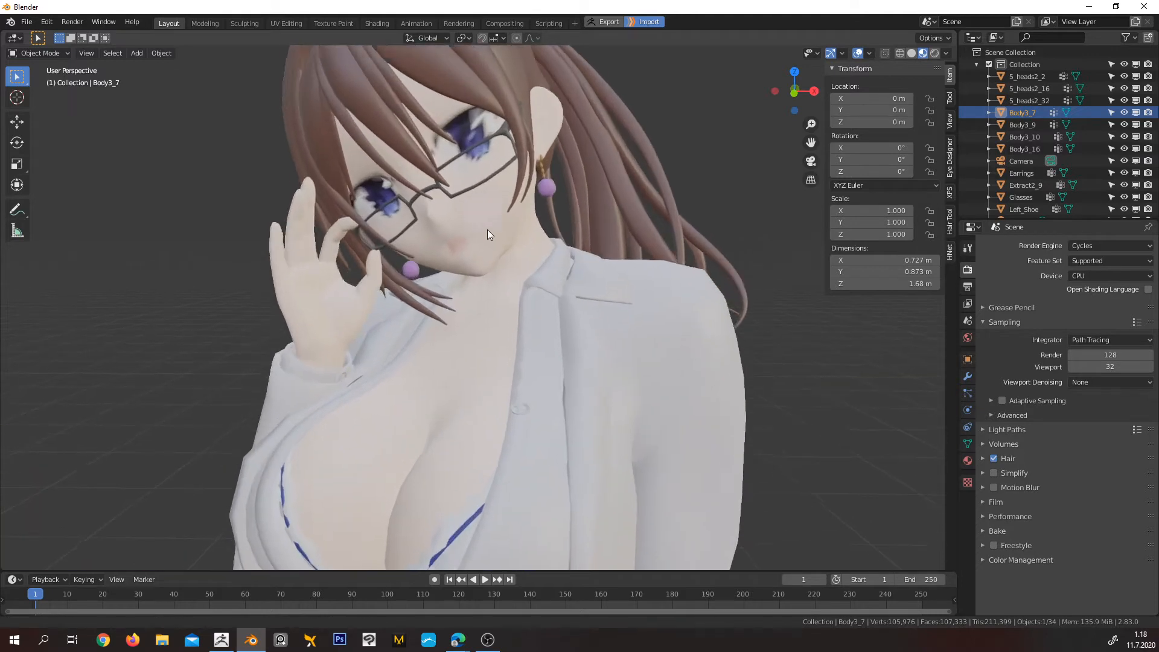
middle_drag(511, 227, 547, 286)
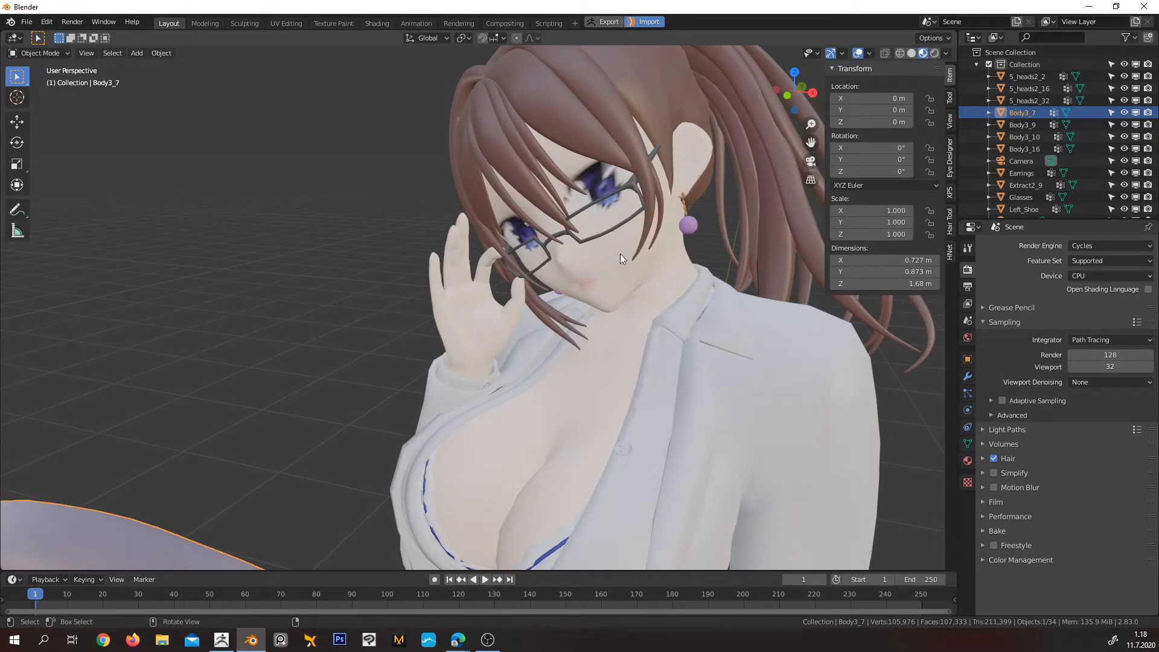
scroll(624, 354, down, 8)
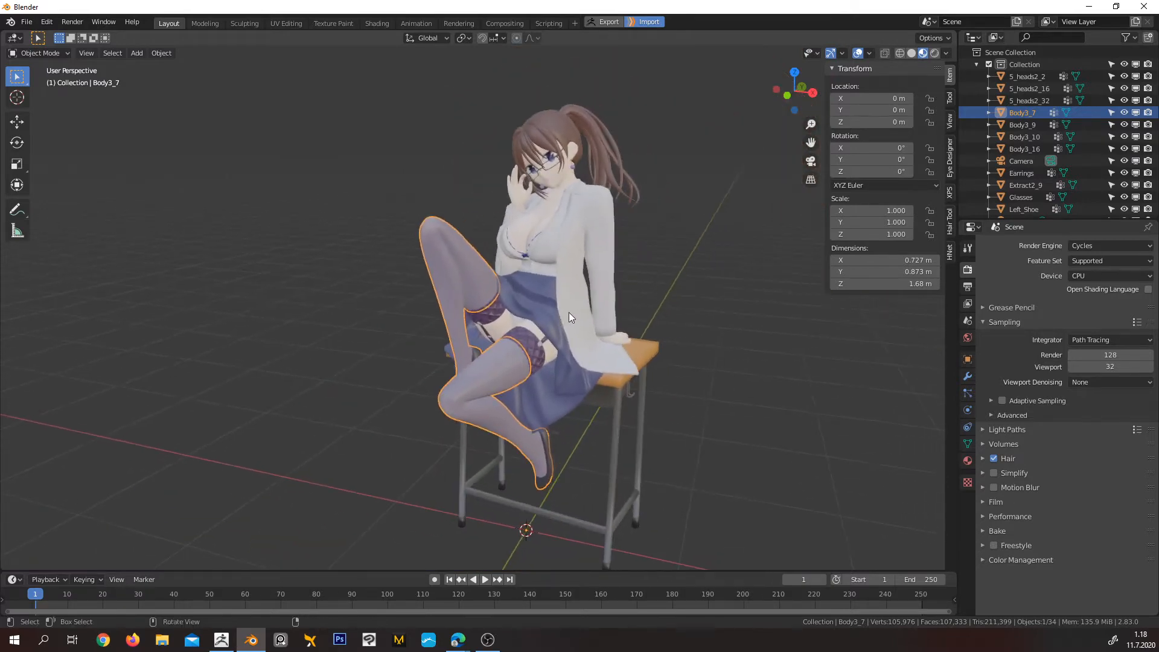
scroll(569, 313, up, 4)
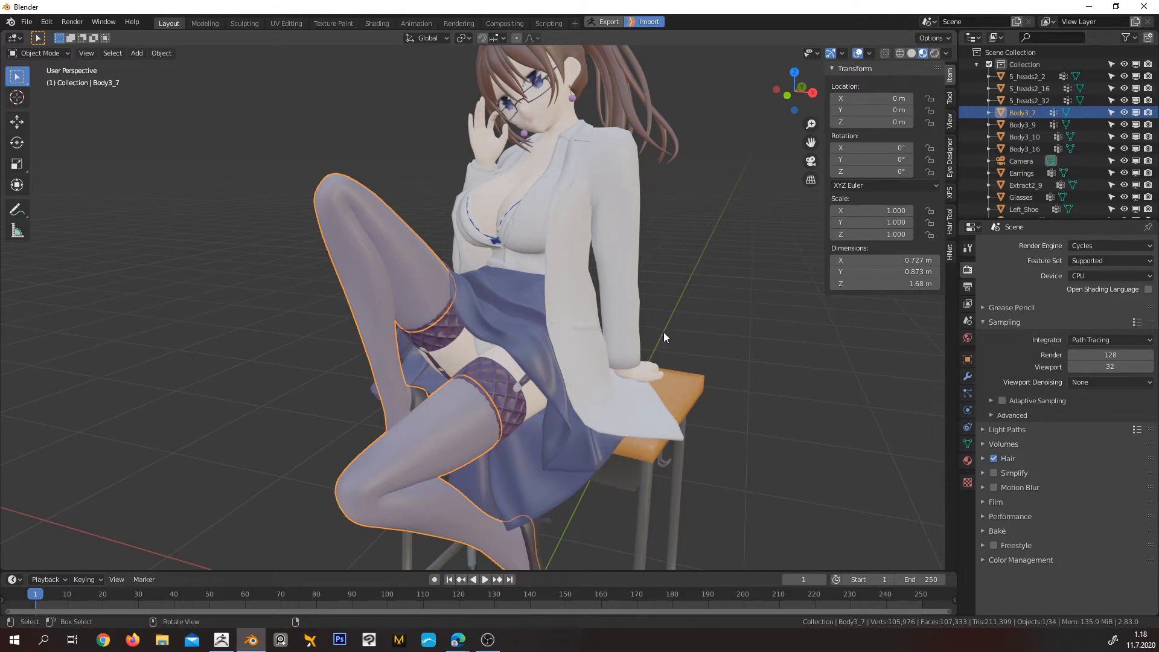
scroll(669, 335, down, 5)
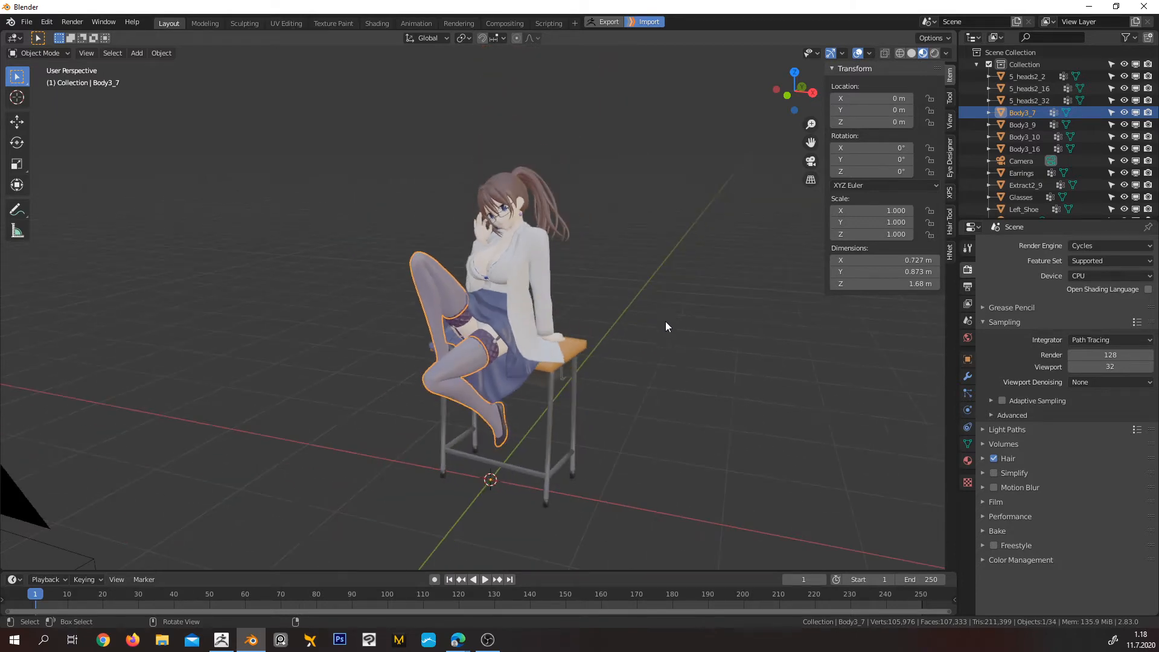
Deselect the leg mesh, select the light and move it in the top view to about X 1.98 m, Y -2.75 m
middle_drag(665, 321, 613, 334)
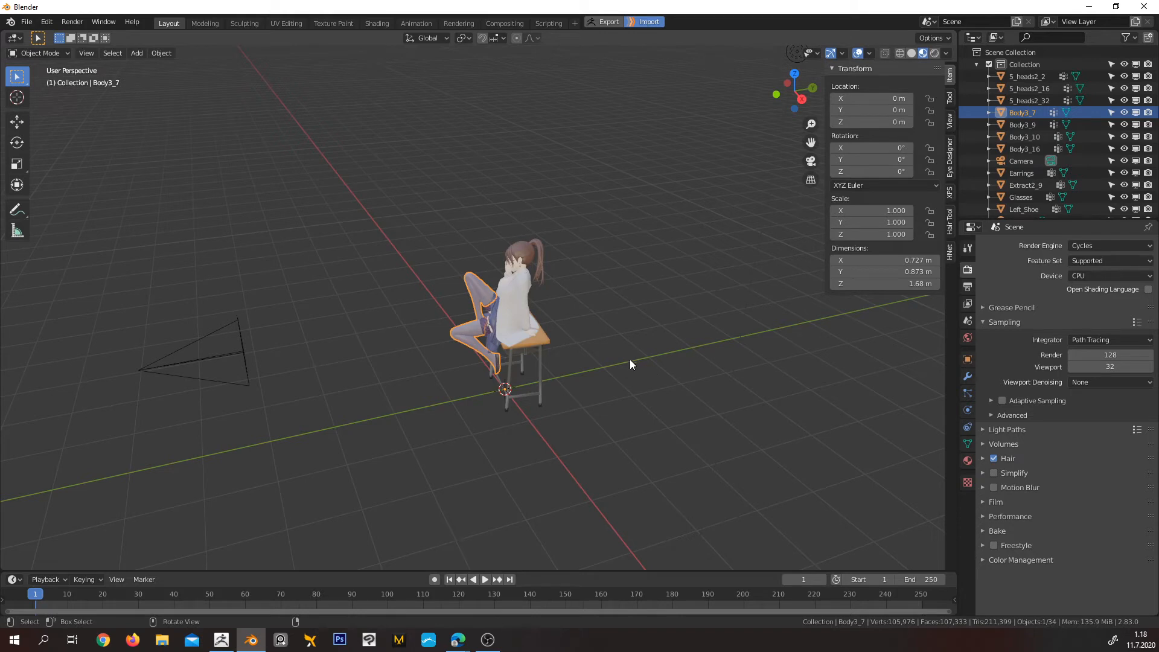
middle_drag(572, 349, 698, 328)
click(698, 323)
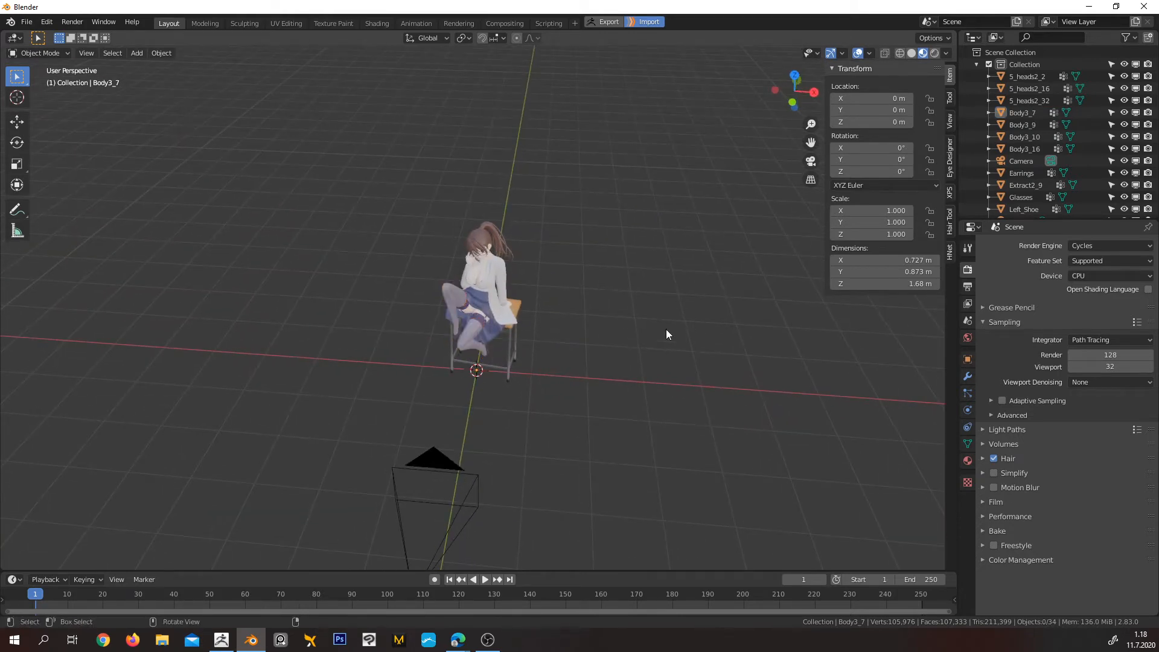
scroll(699, 212, down, 3)
click(640, 154)
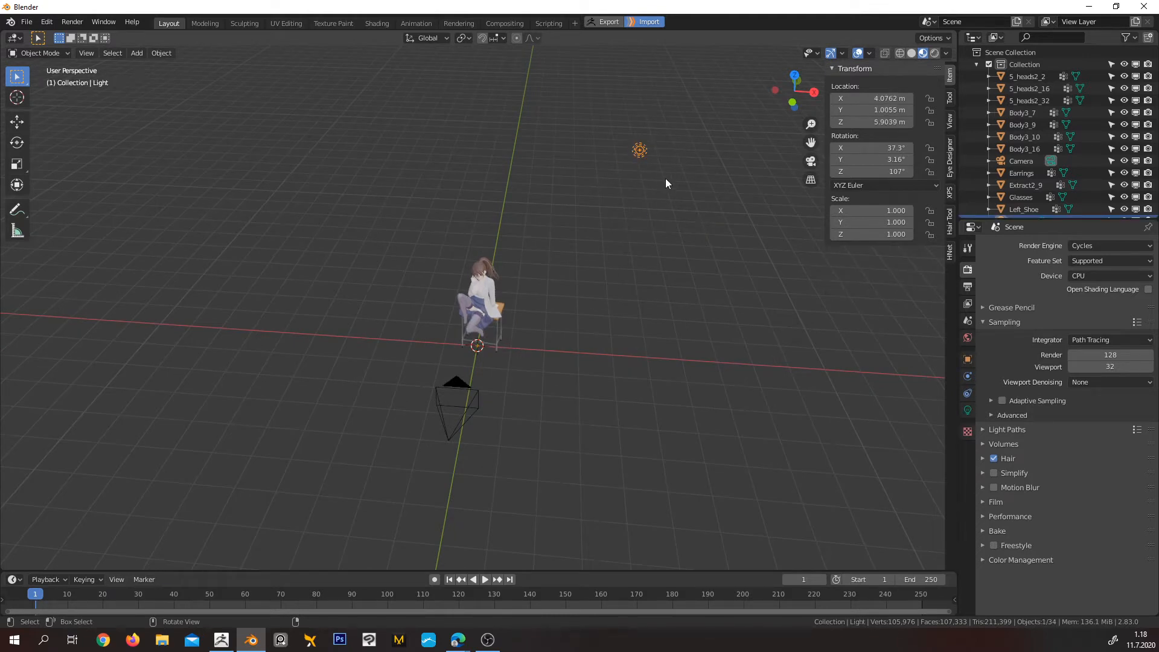
key(KP_7)
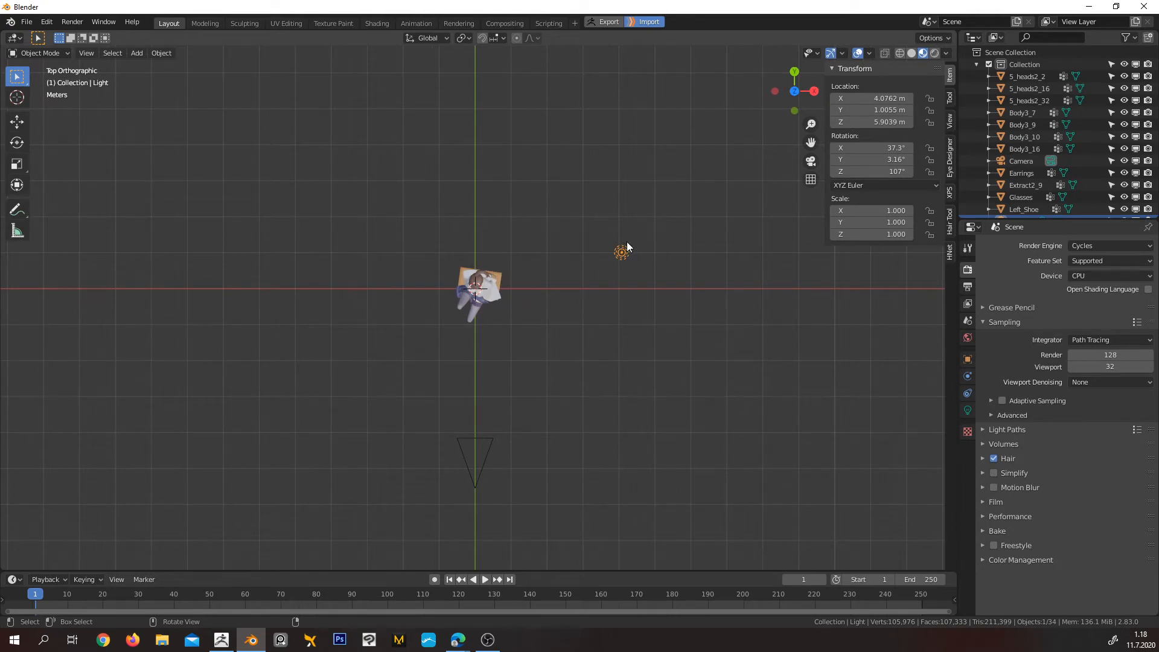
drag(626, 242, 551, 379)
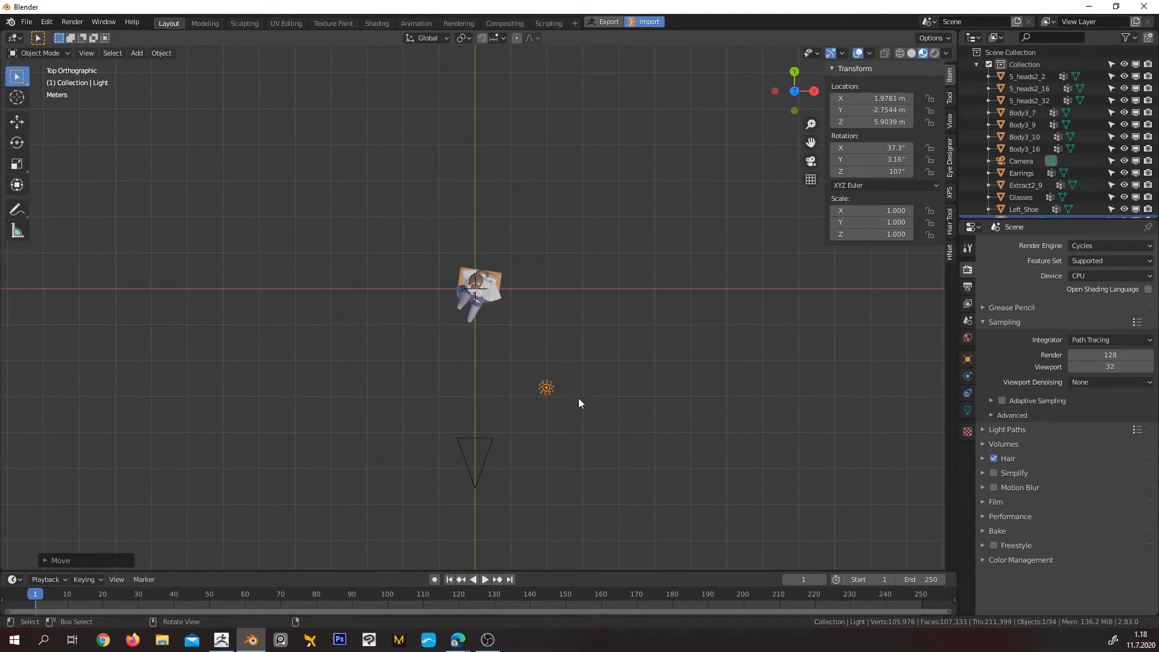
Show the light's properties in the front view and change its type from Point to Spot
middle_drag(578, 399, 544, 267)
key(KP_1)
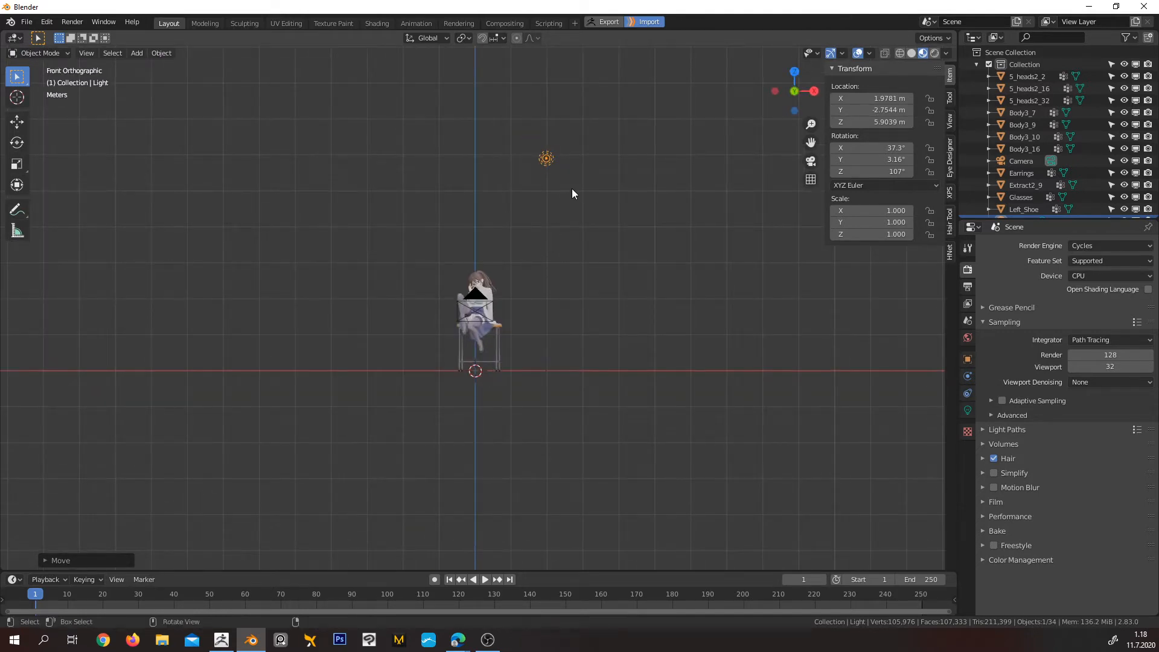
click(968, 412)
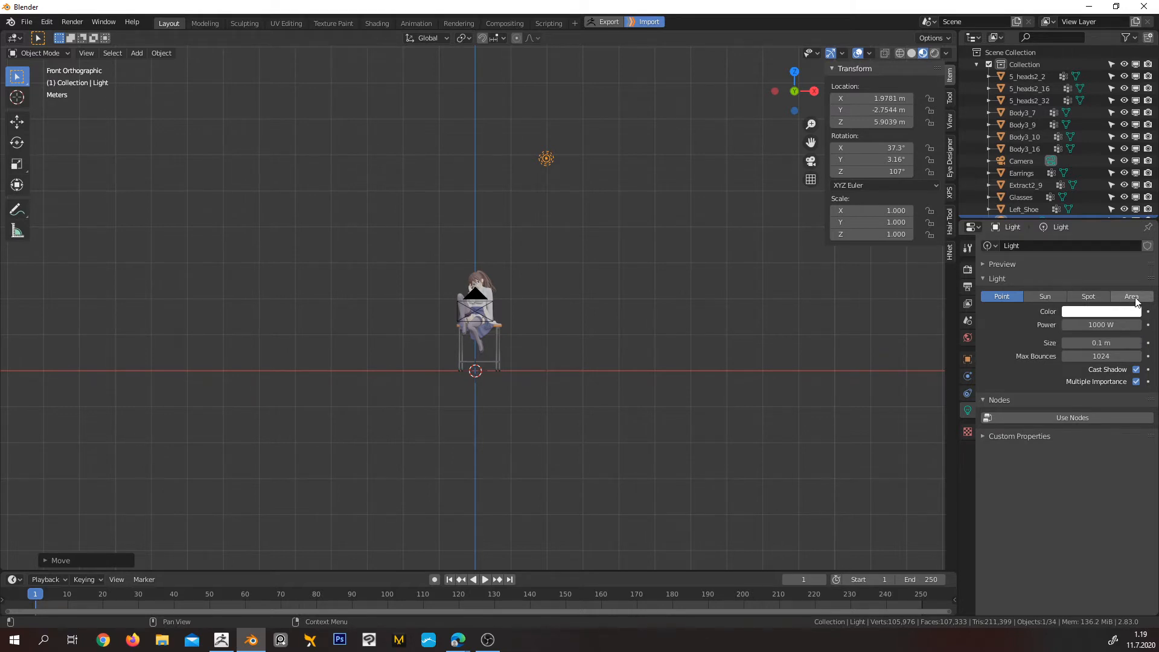
click(1089, 297)
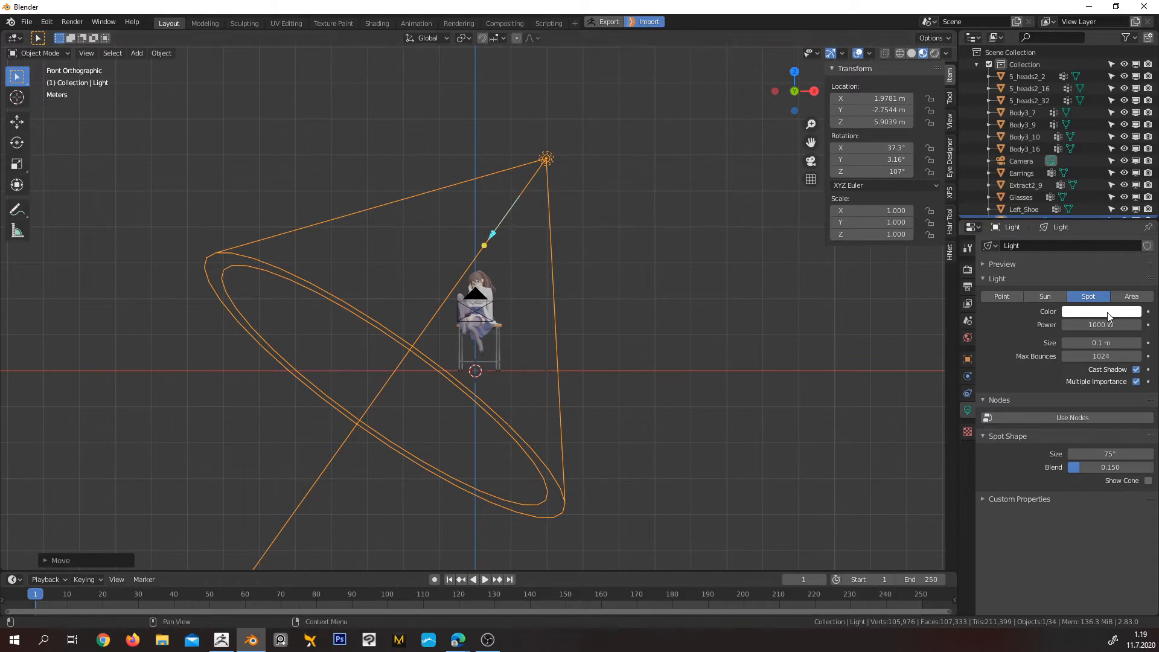
Switch the viewport shading to Rendered and examine the spot light's direction relative to the character from above
click(934, 53)
scroll(538, 298, up, 1)
mouse_move(537, 293)
middle_down()
mouse_move(588, 276)
mouse_move(586, 363)
middle_up()
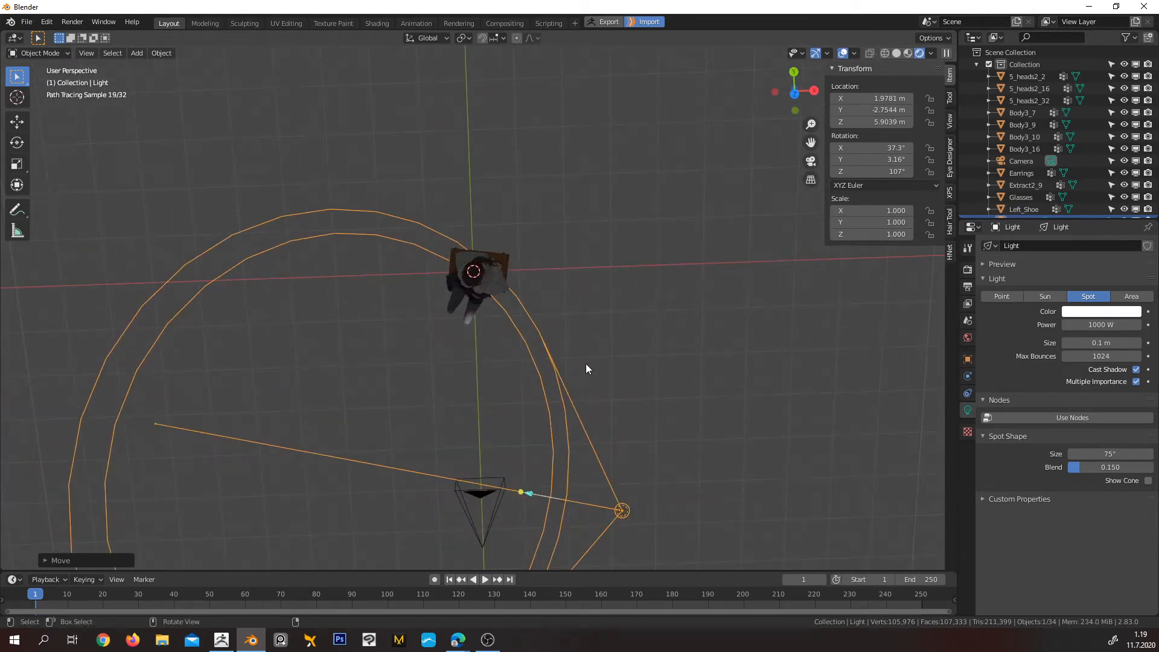
Rotate the spot light in the top view to about 23.2° on Z so it faces the character, and check it through the camera
key(r)
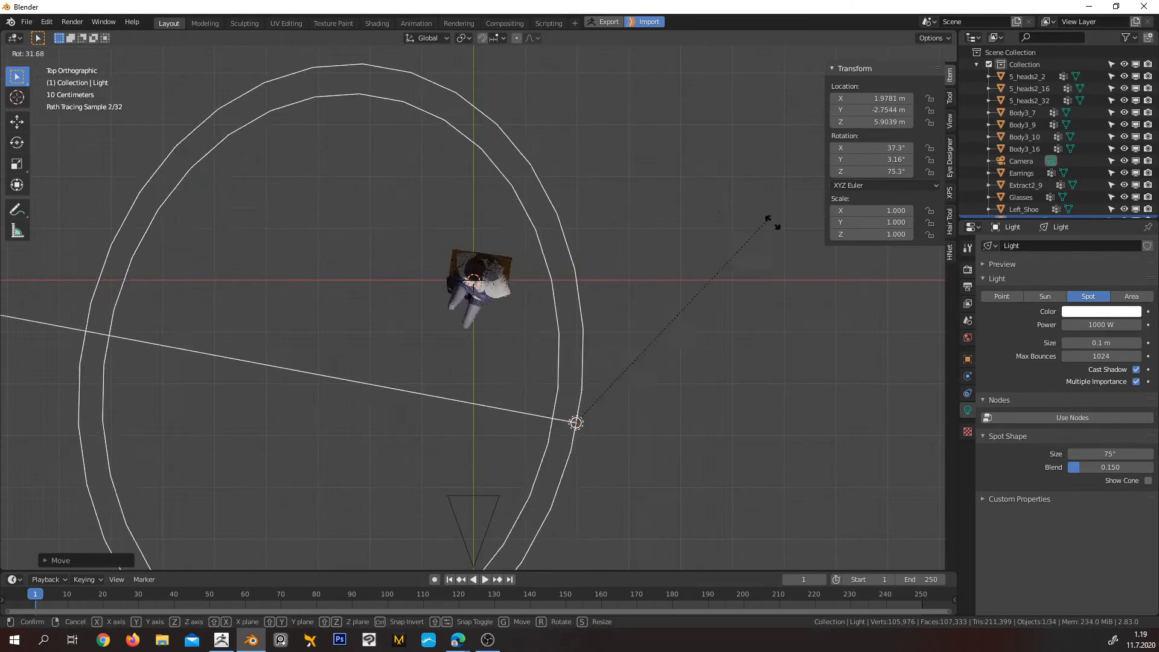
click(886, 453)
middle_drag(886, 452, 664, 354)
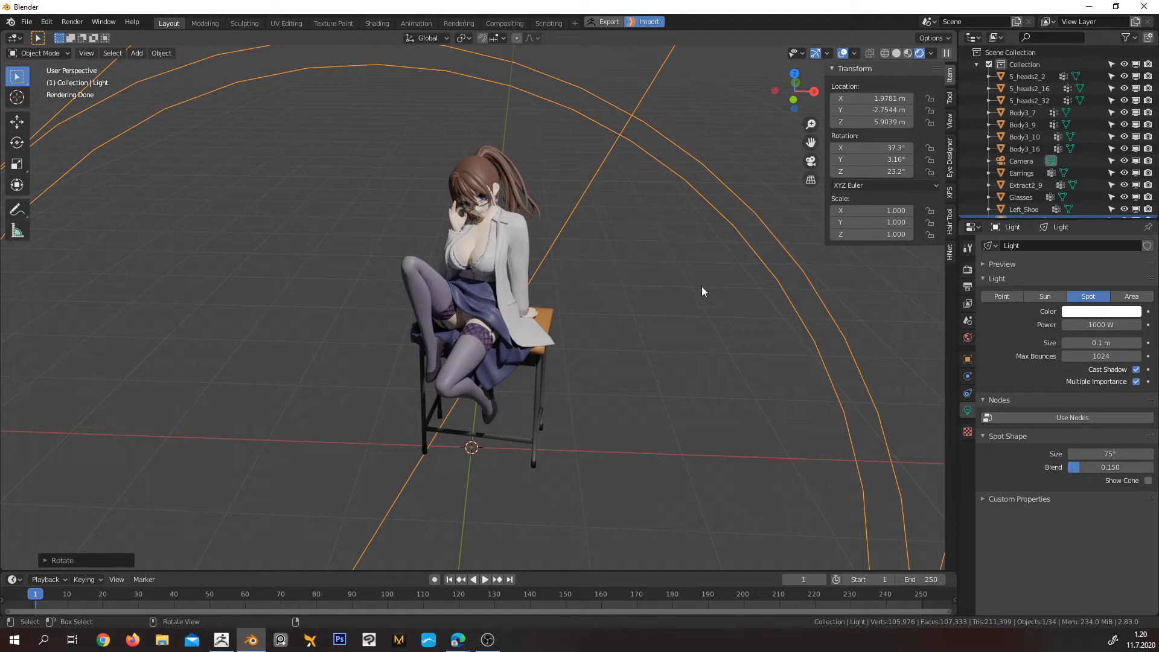
mouse_move(613, 253)
middle_down()
mouse_move(630, 249)
mouse_move(623, 328)
mouse_move(618, 303)
middle_up()
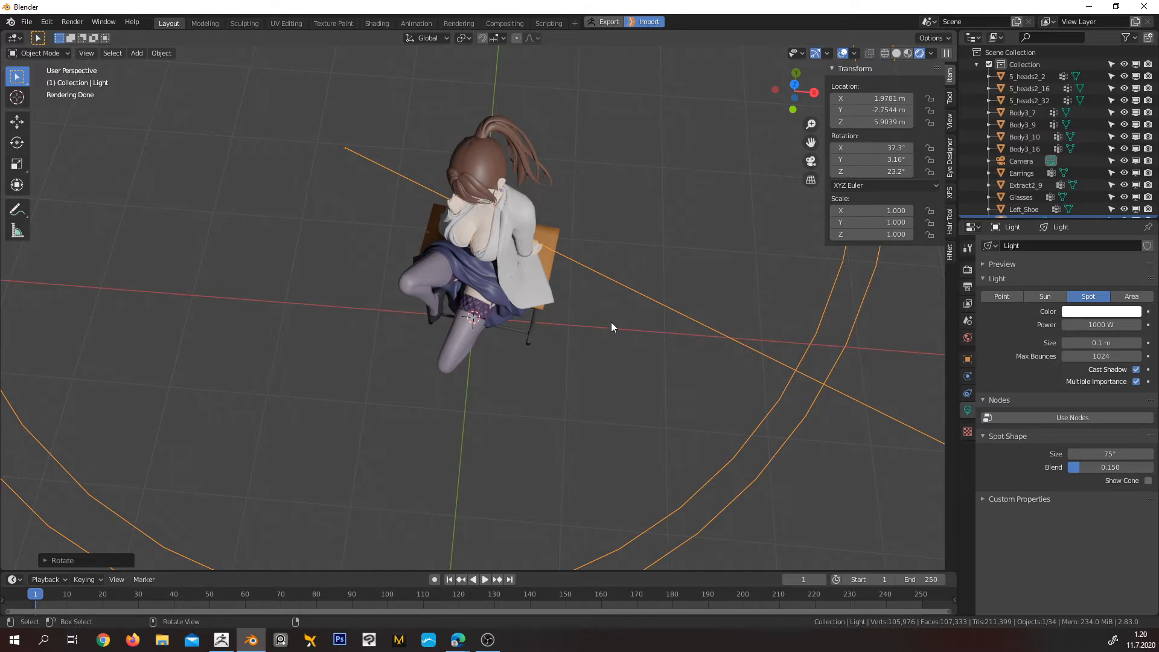
key(KP_0)
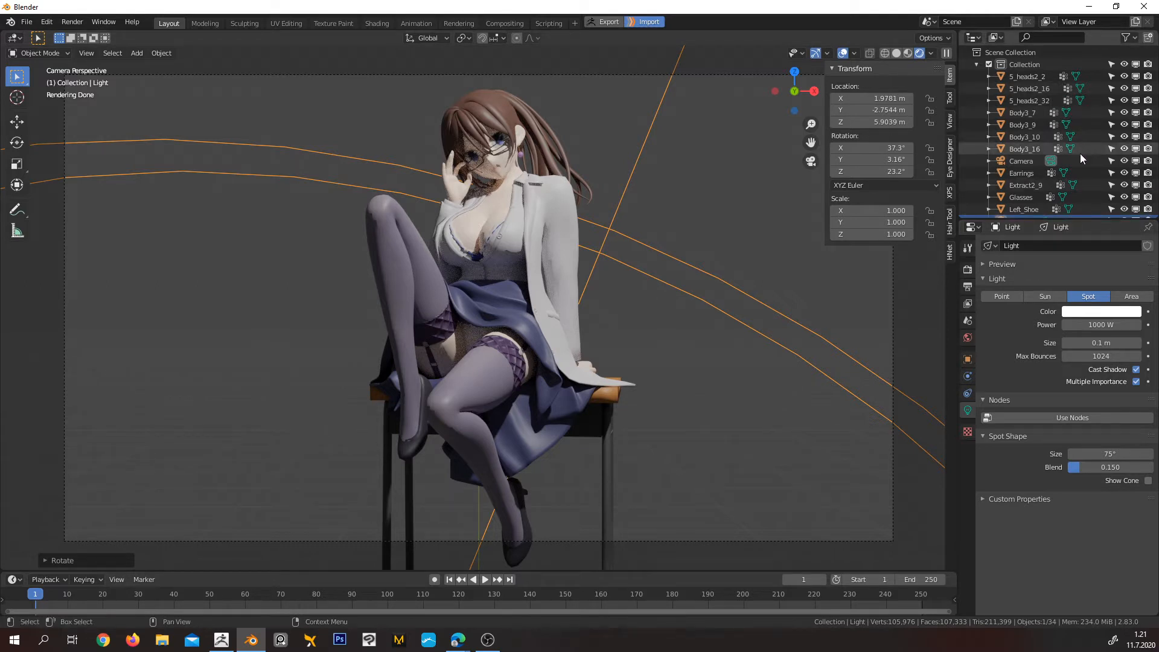
Hide the spot light in the viewport and show the world background settings
scroll(1069, 151, down, 5)
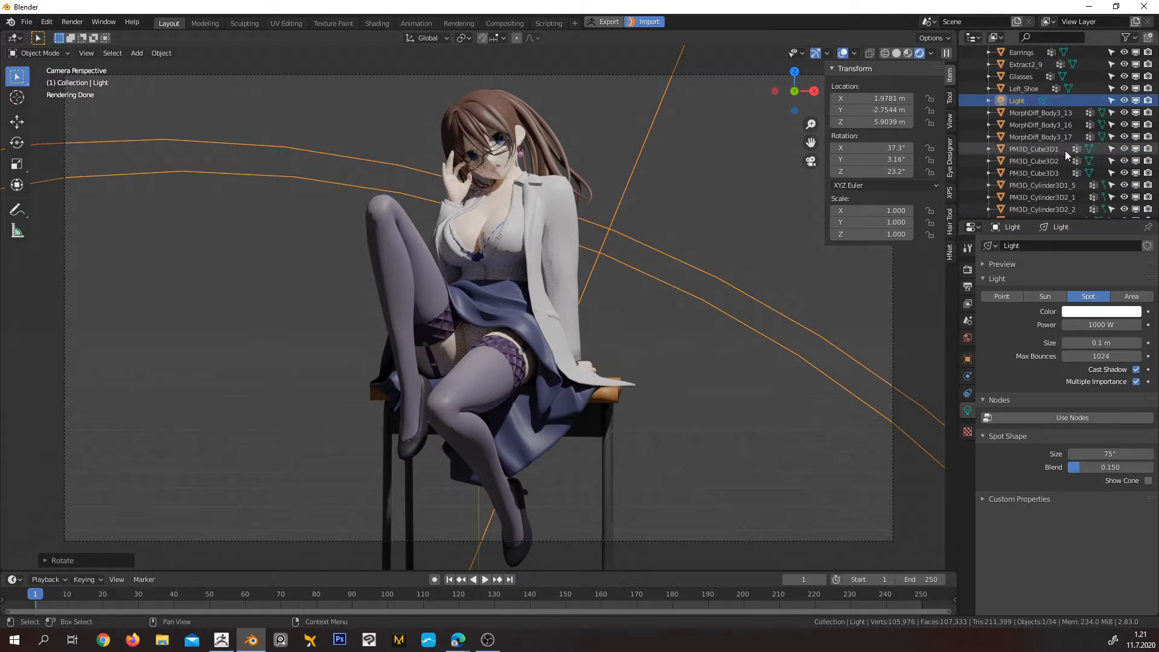
click(1124, 100)
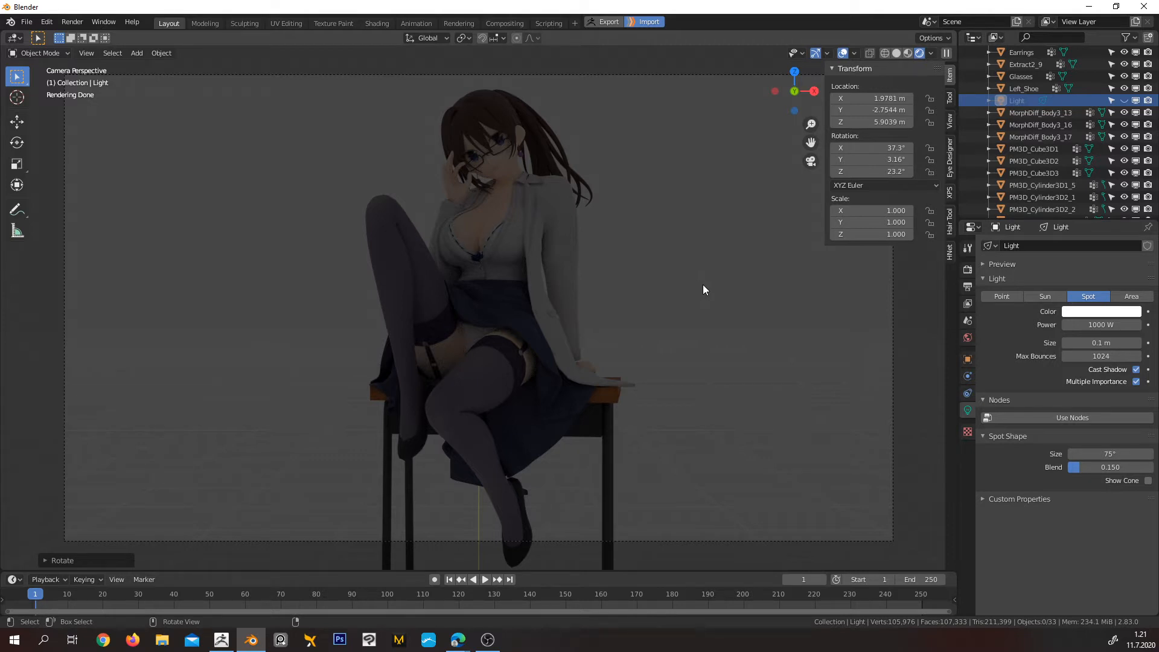
click(968, 340)
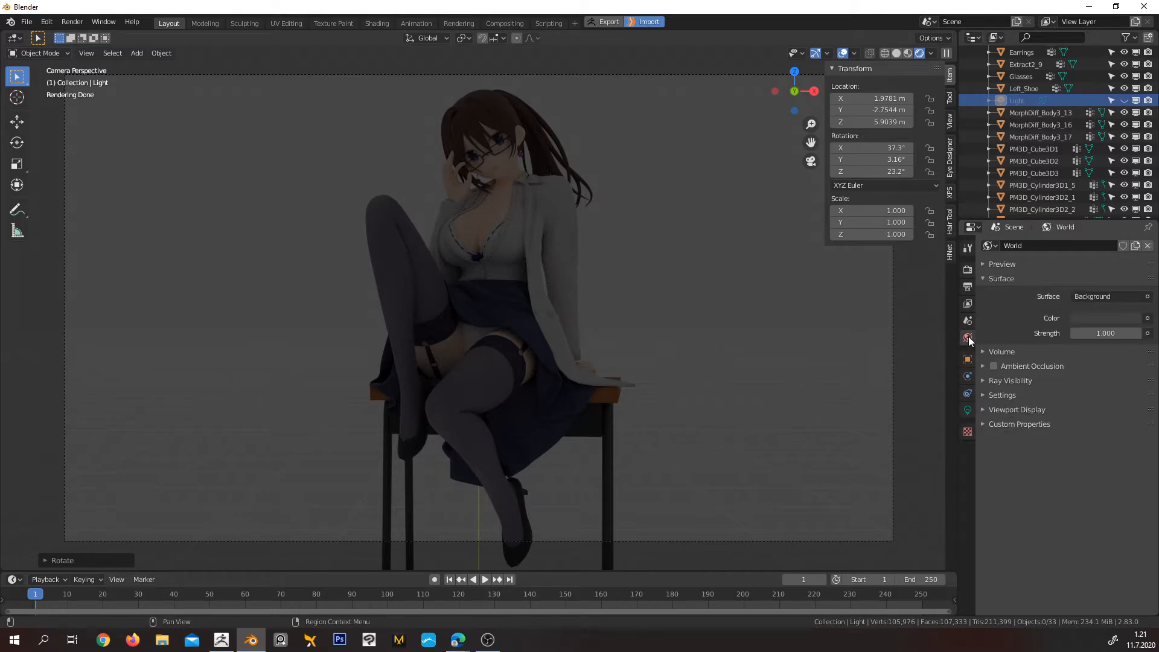
Set the world background strength to 0 and restore it to 1
click(1108, 334)
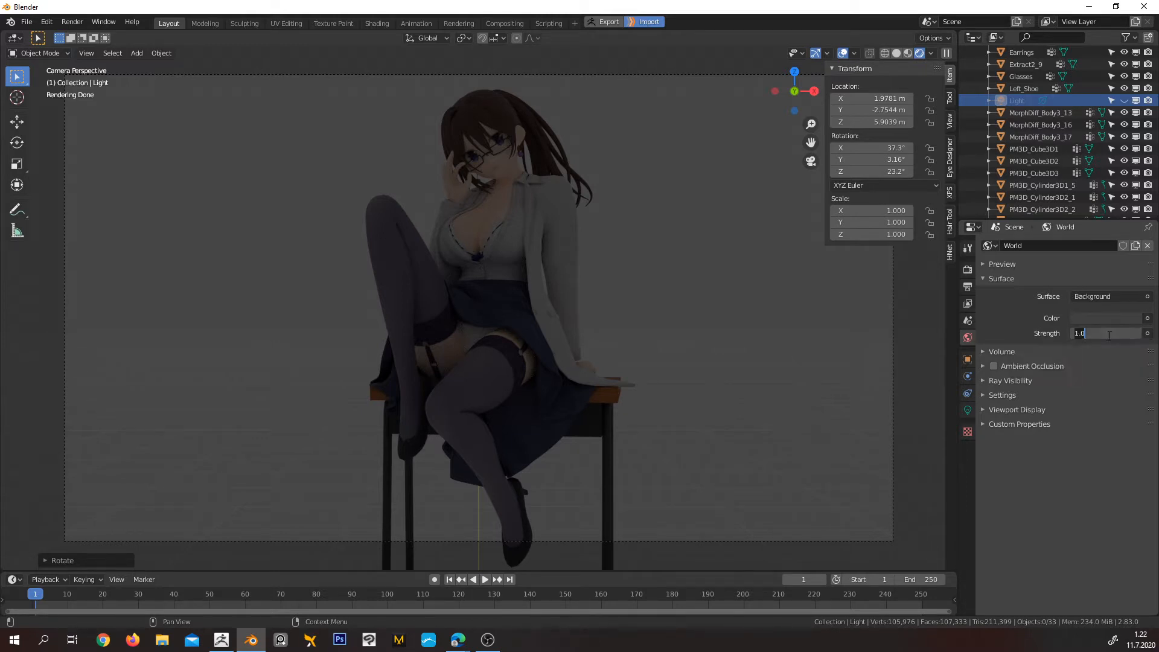
text(0)
key(Return)
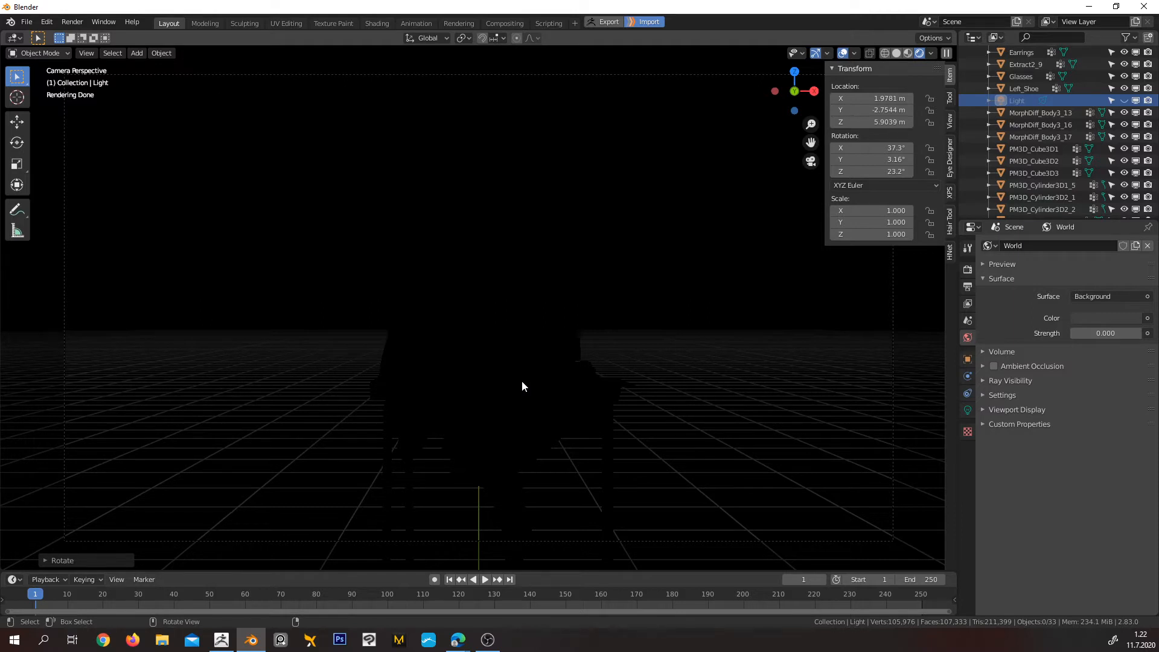
click(1111, 333)
text(0.0)
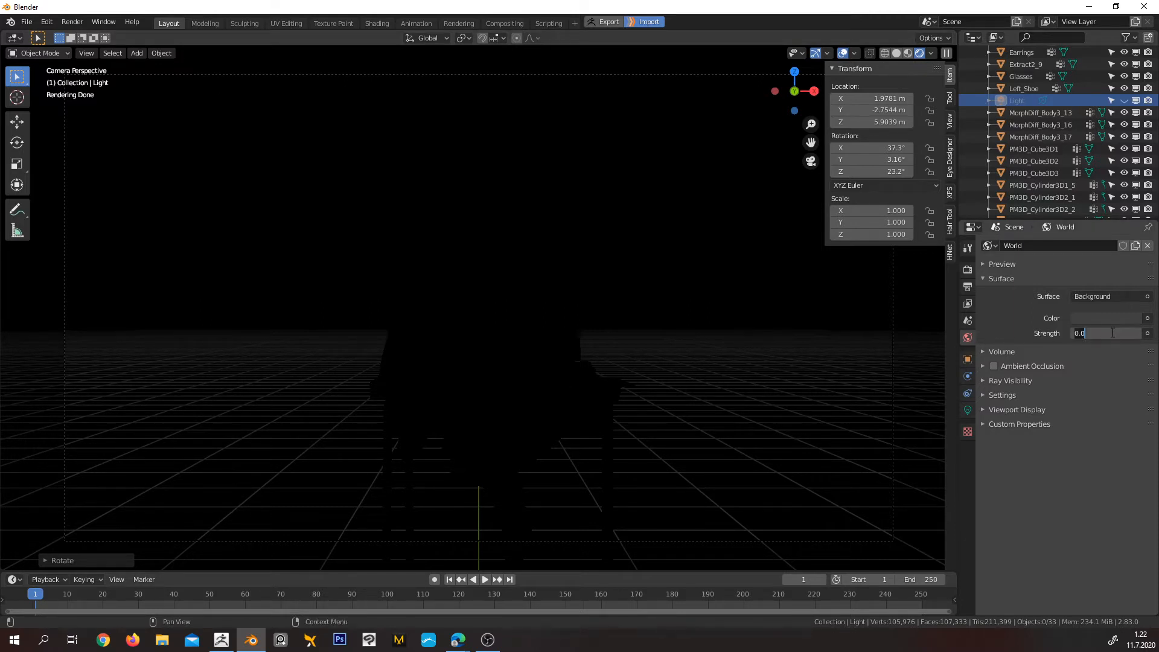
text(1)
key(Return)
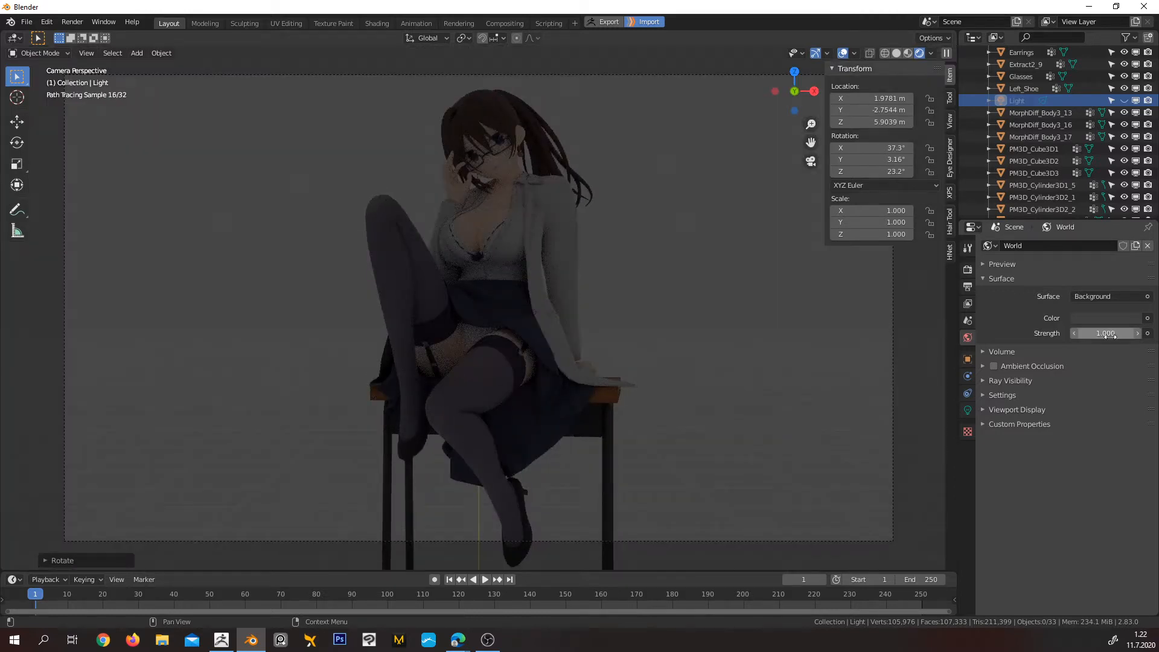
Switch the world background strength repeatedly between 0 and 1, try a brighter 2.4, and restore it to 1
click(1099, 333)
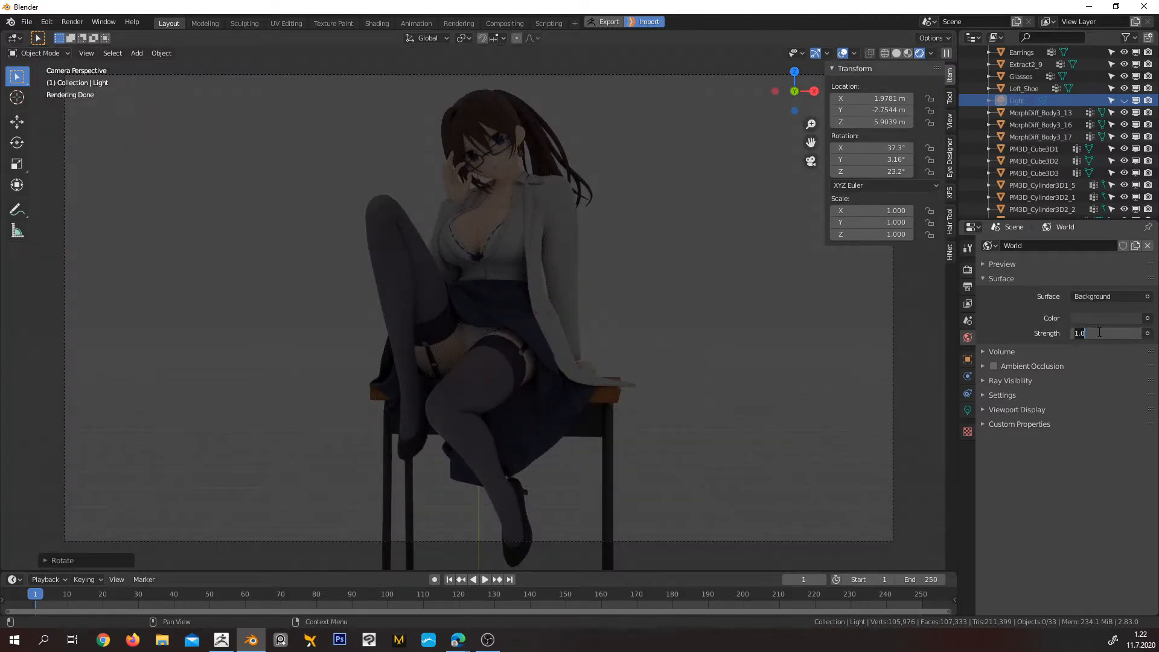
text(0)
key(Return)
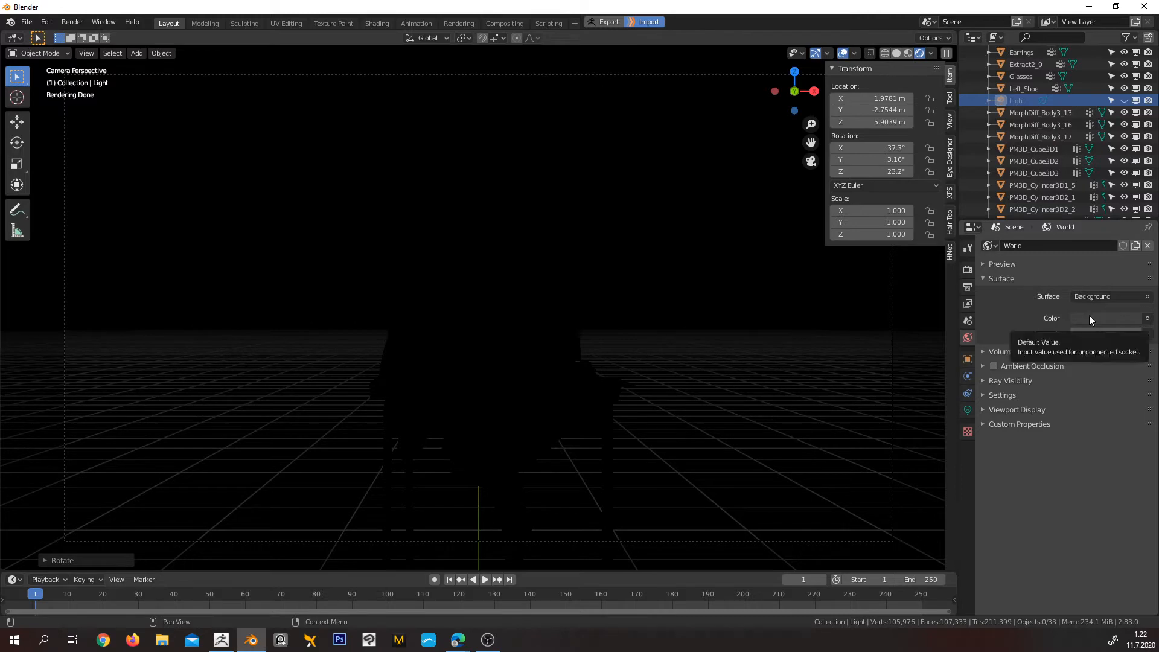
click(1117, 332)
text(0.0)
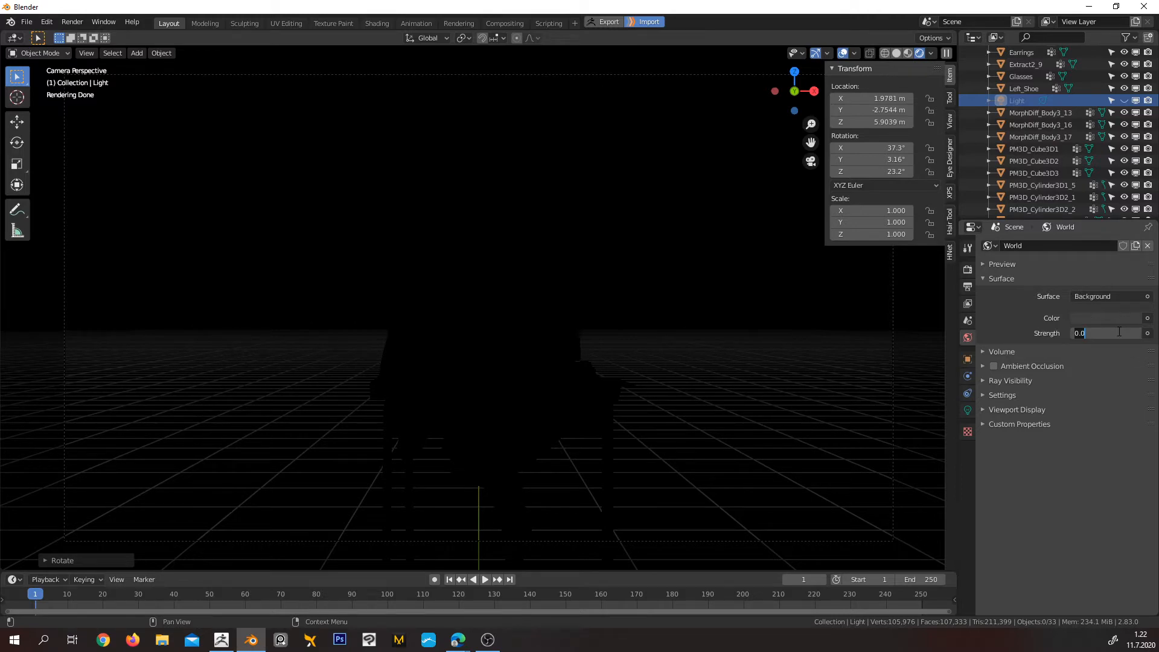
text(1)
key(Return)
click(1118, 333)
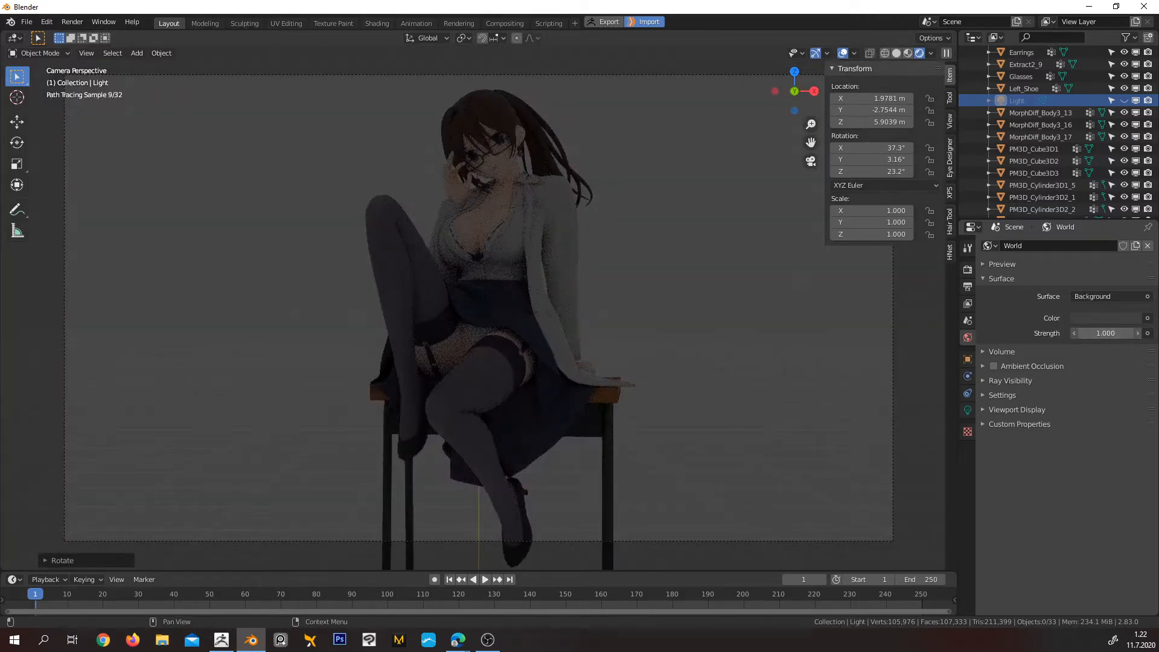
text(0)
key(Return)
drag(1119, 333, 1127, 333)
click(1115, 334)
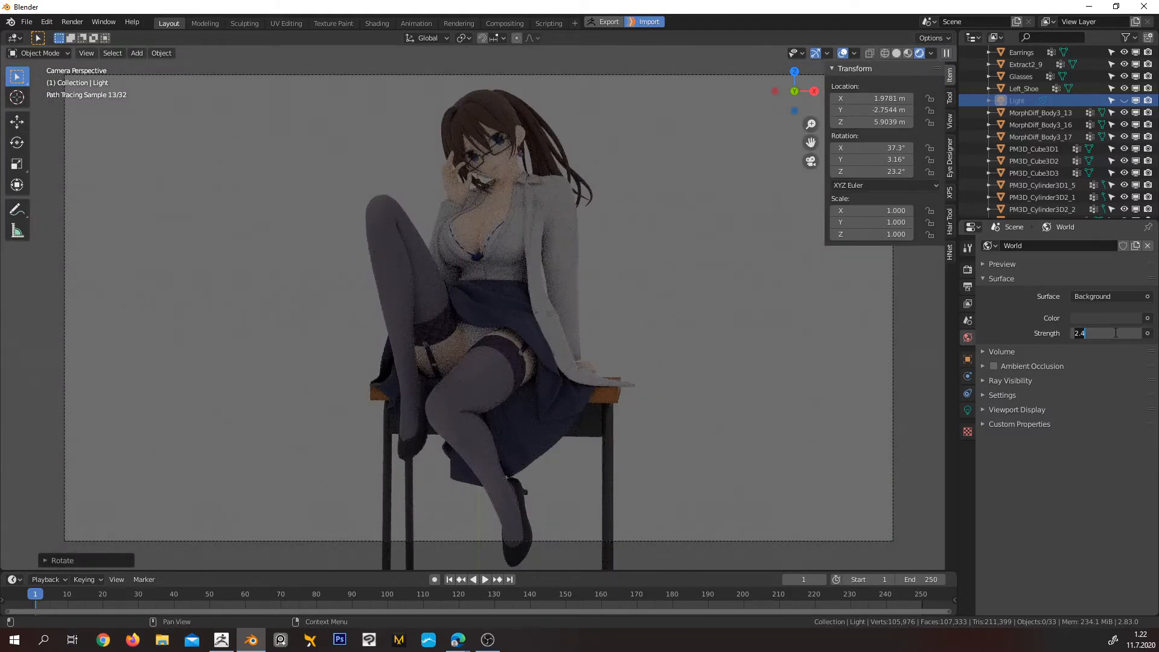
text(1)
key(Return)
Try a dark red world background colour and reset its saturation to 0
click(1103, 318)
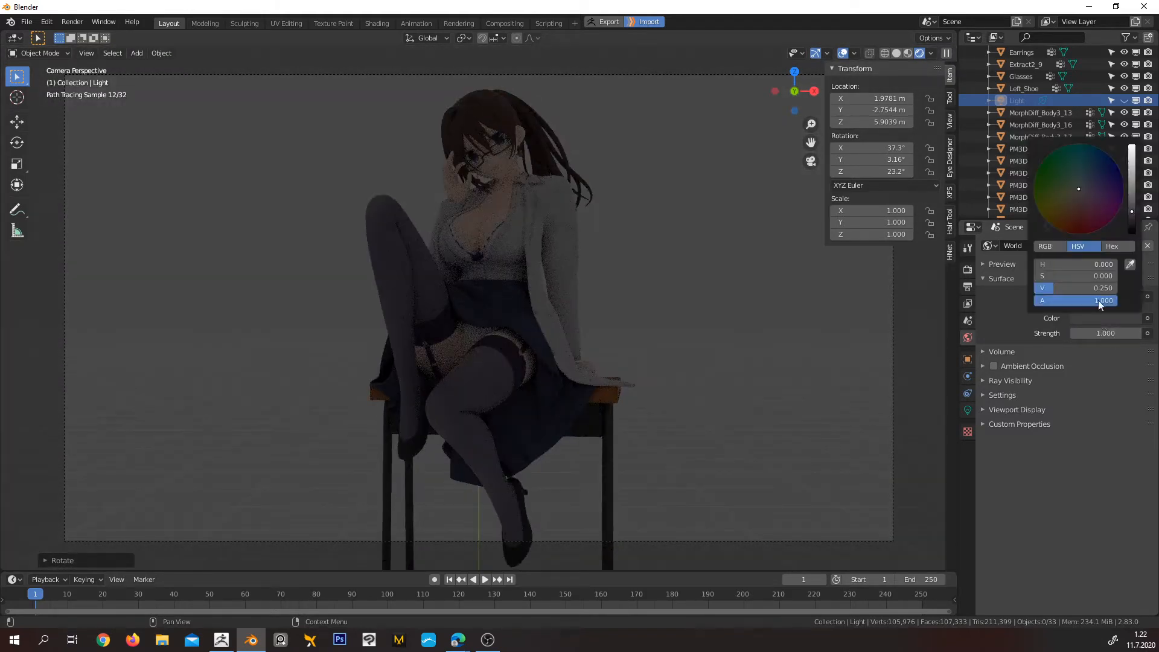
click(1088, 223)
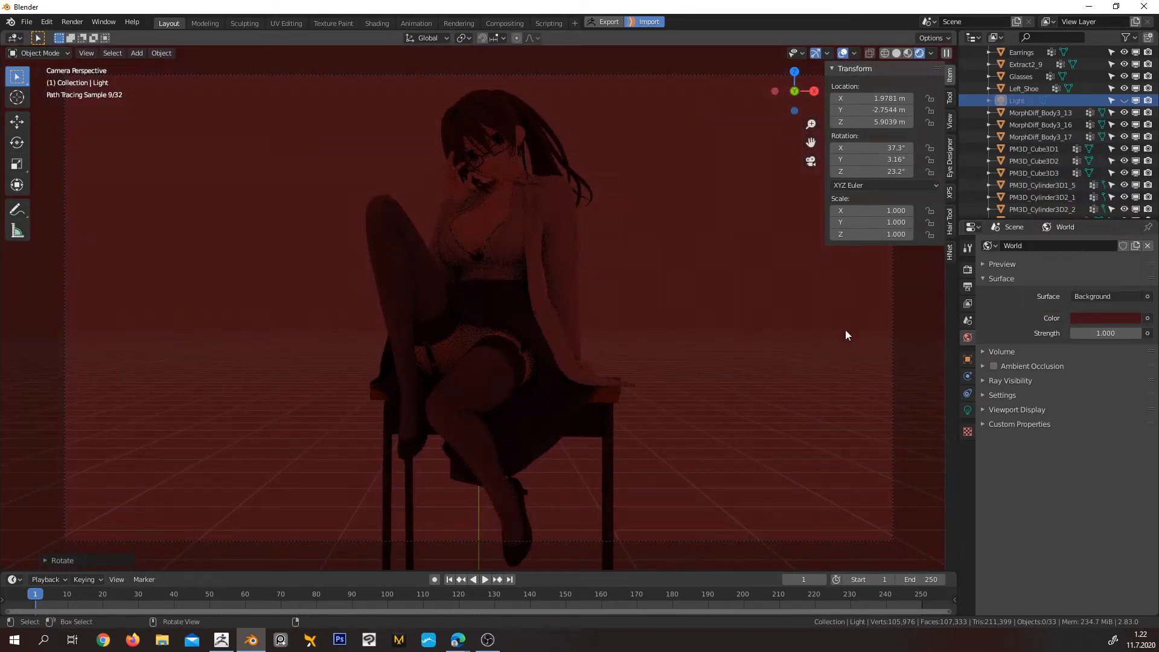
click(1089, 318)
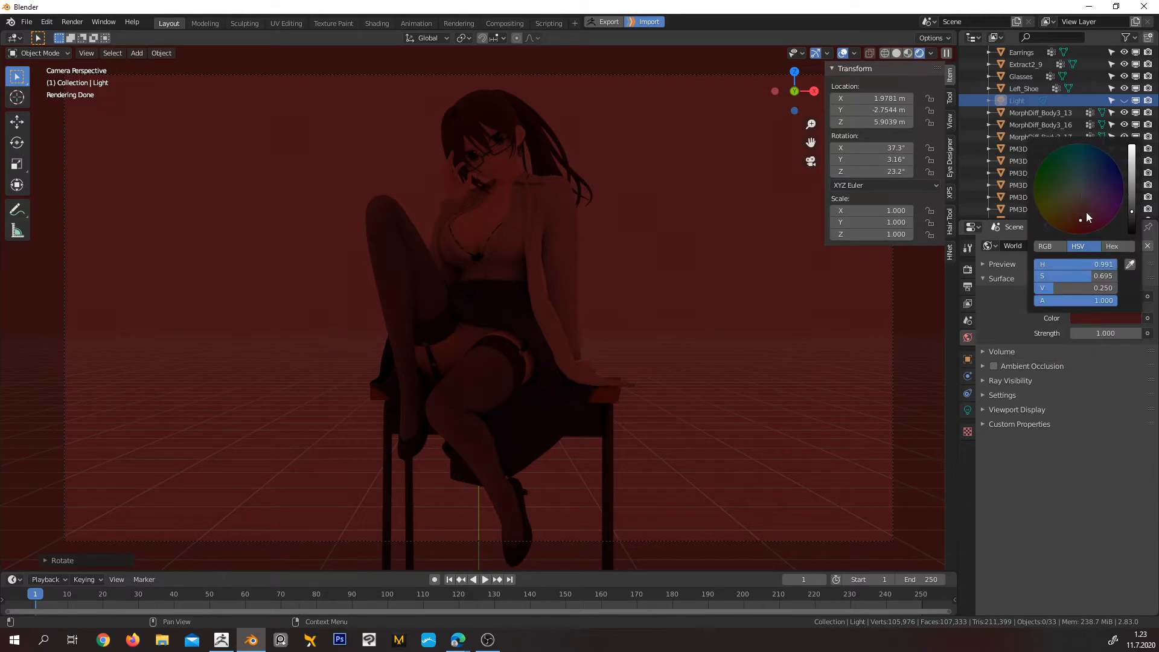
drag(1082, 274, 996, 265)
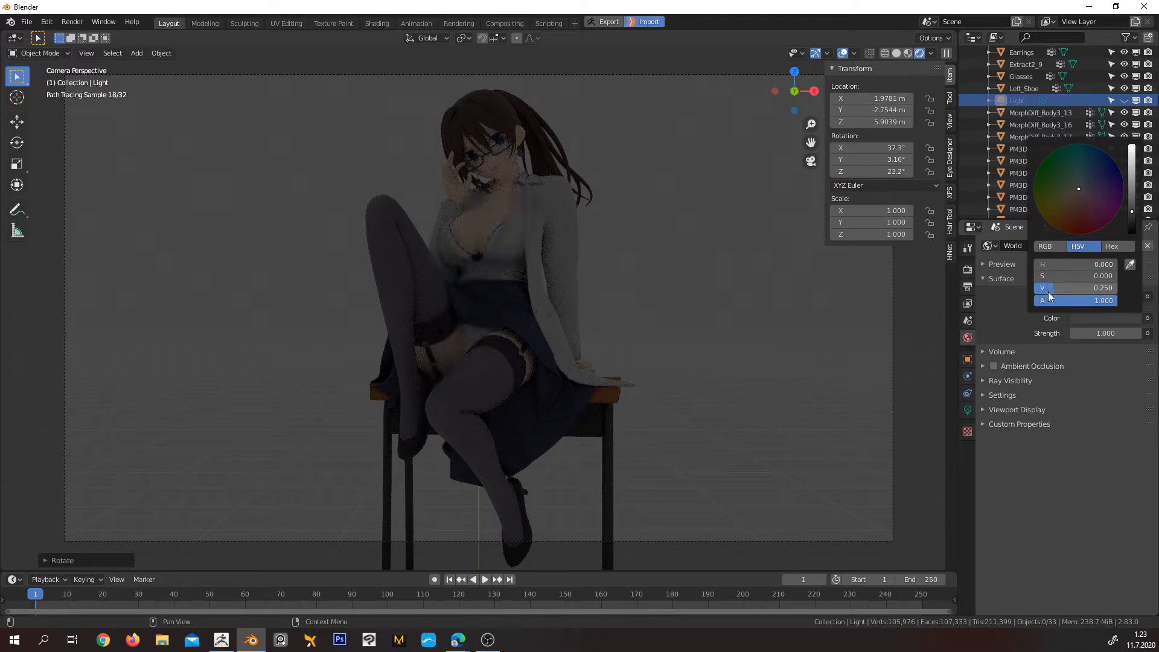
Set the world background colour to black and its strength to 0, and unhide the spot light
drag(1049, 293, 1014, 293)
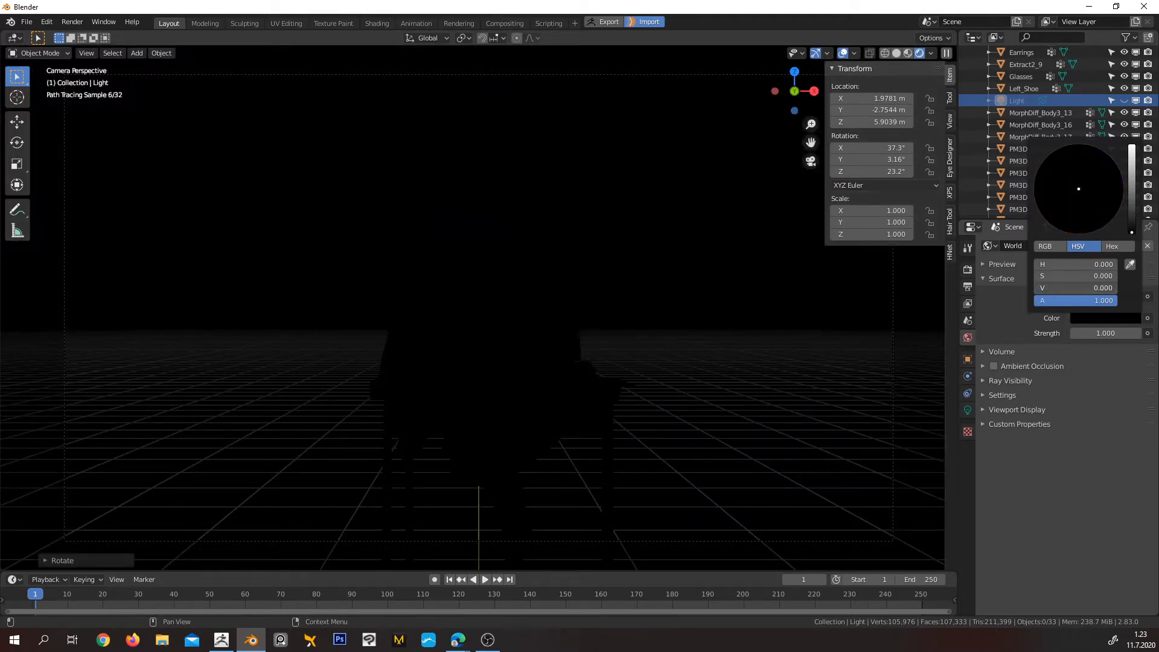
click(1090, 333)
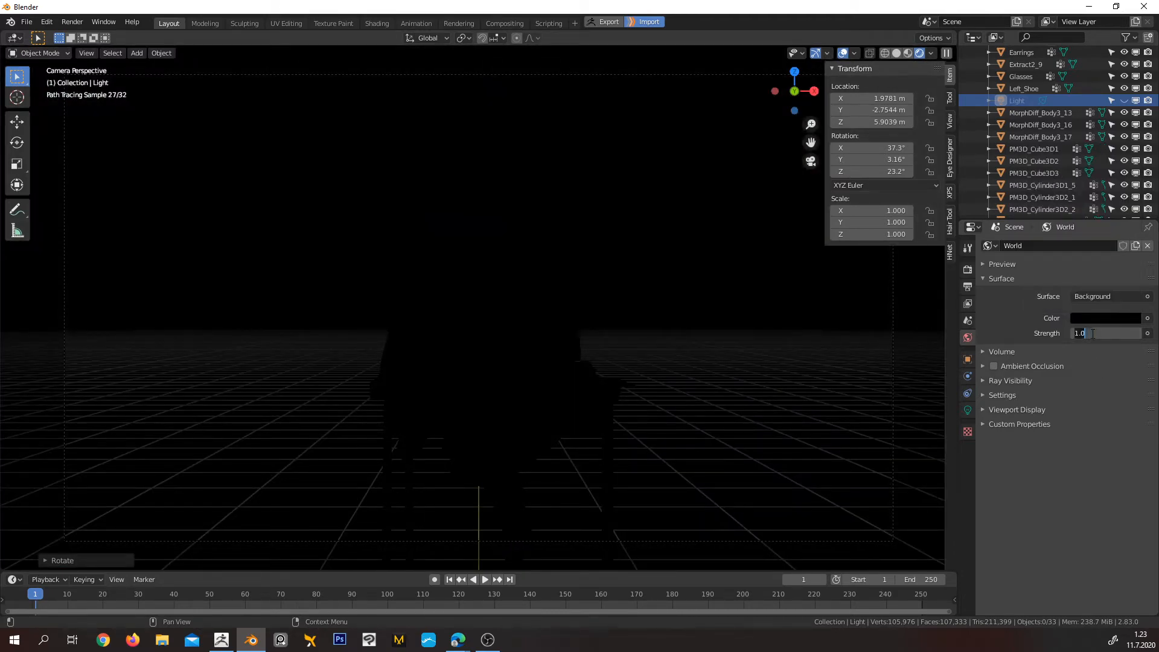
text(0)
key(Return)
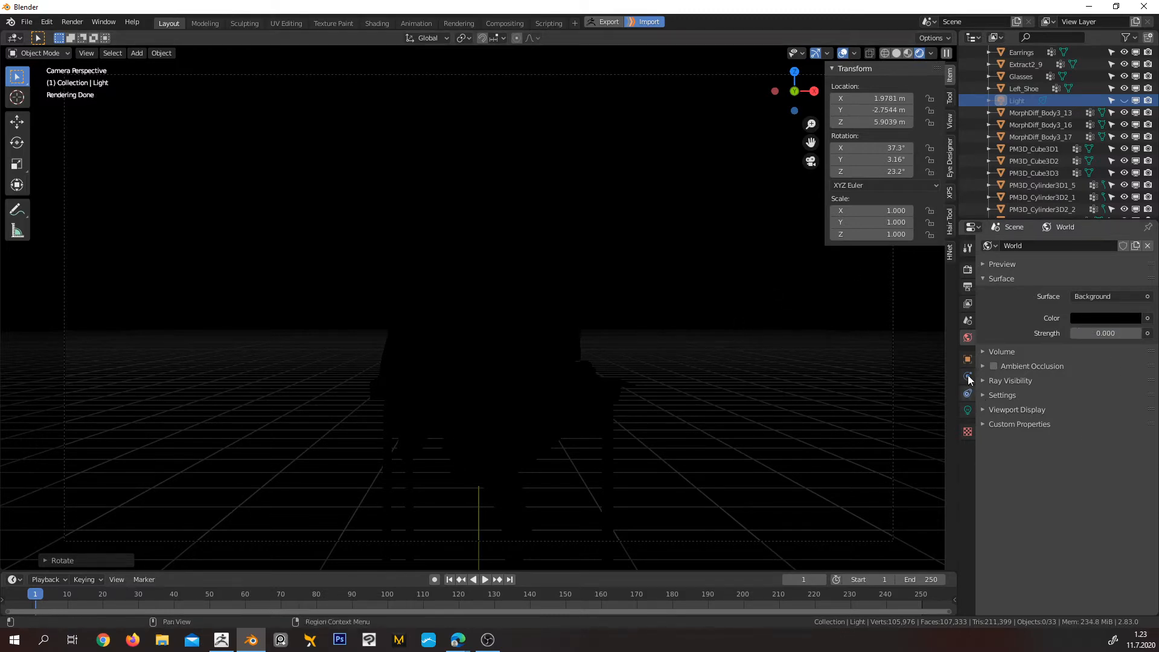
click(1125, 100)
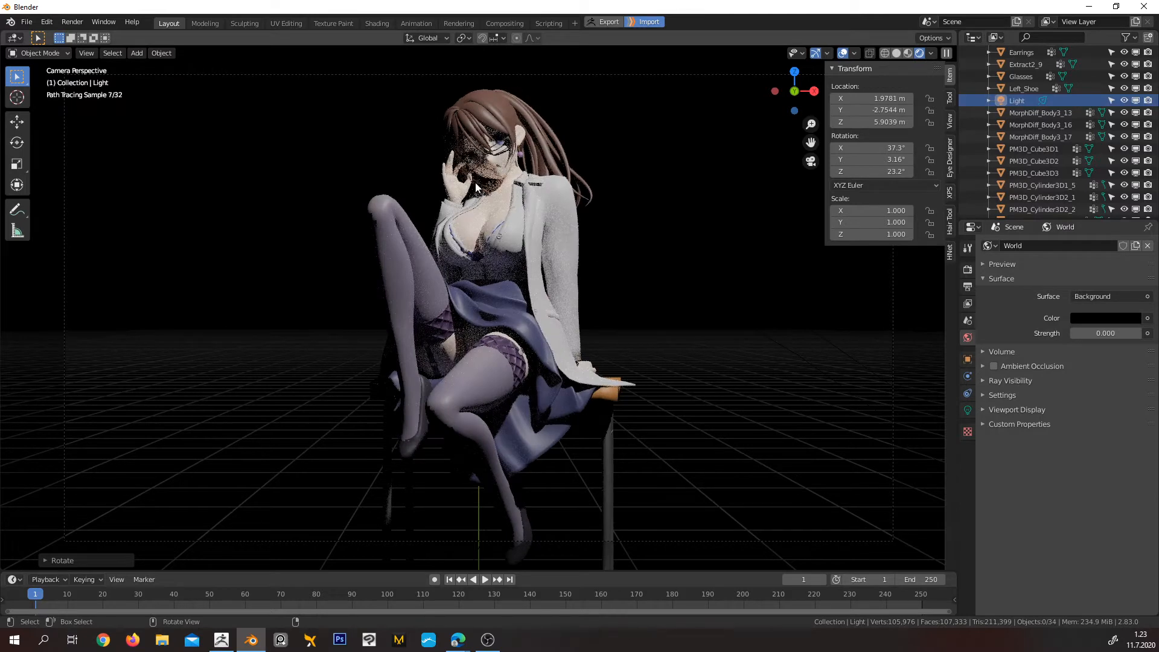
Select the spot light and, in the right view, move it to about Y -6.87 m, Z 4.32 m and tilt it to about 63.4° on X
scroll(751, 283, down, 5)
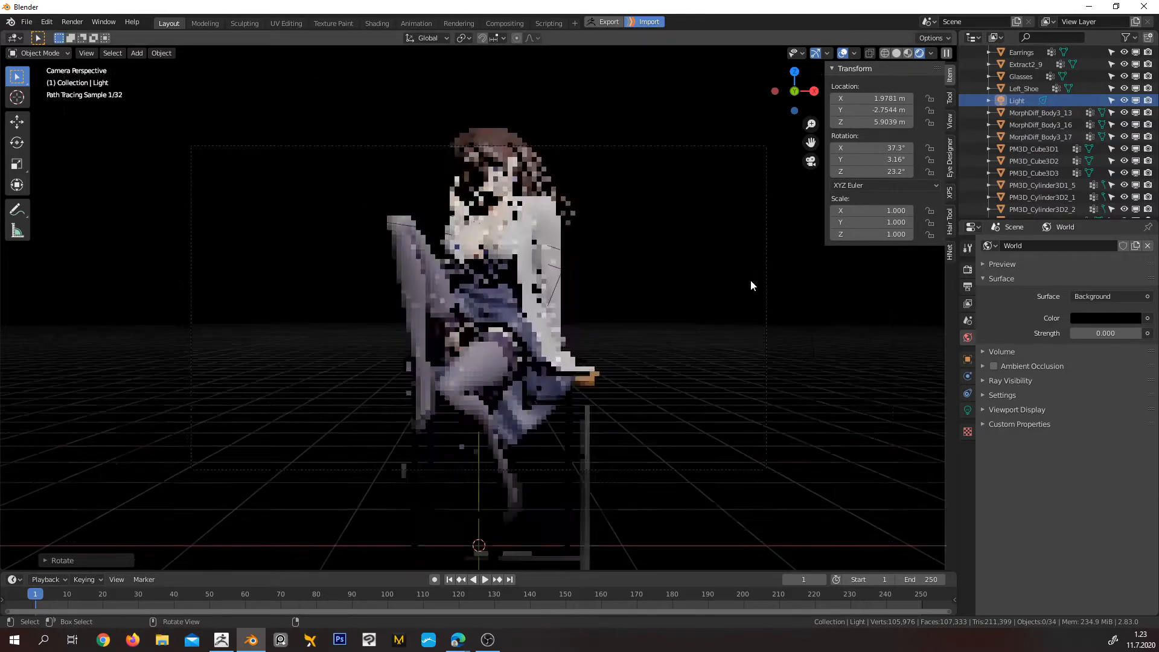
middle_drag(632, 247, 626, 305)
scroll(625, 298, down, 3)
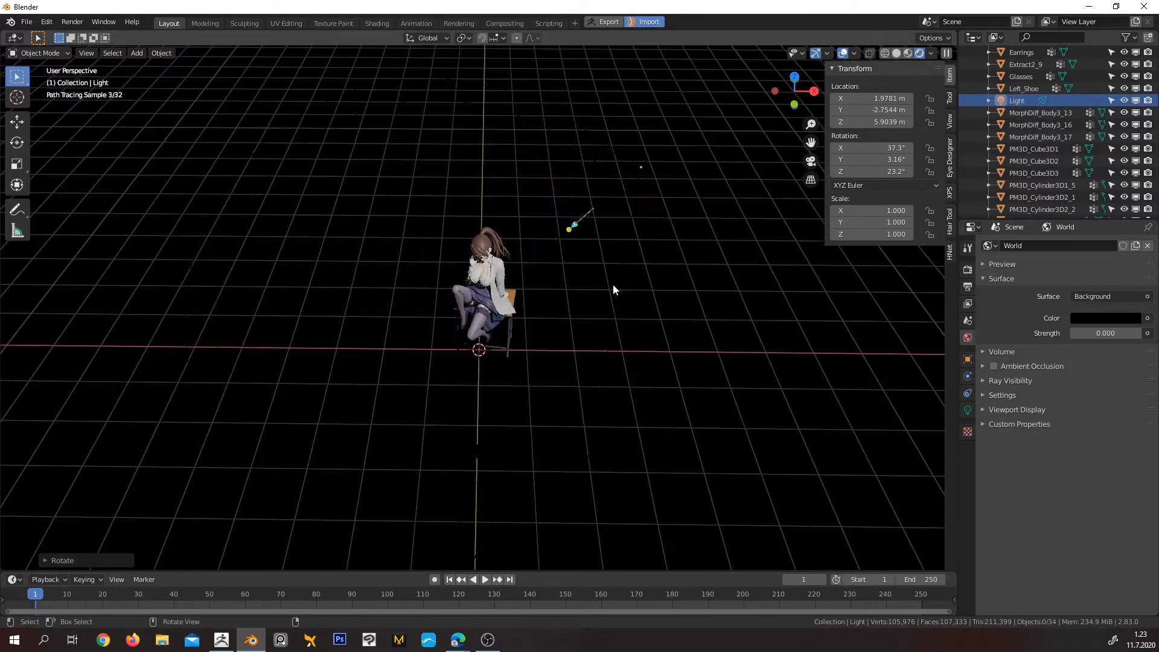
click(637, 169)
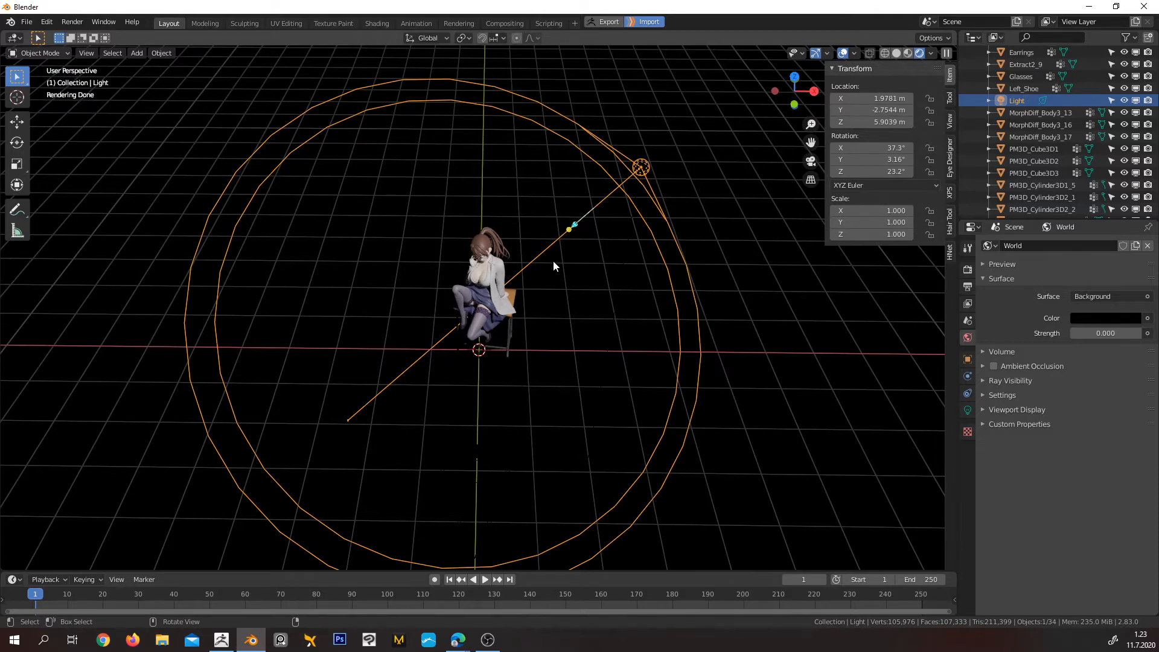
middle_drag(565, 299, 503, 224)
key(KP_1)
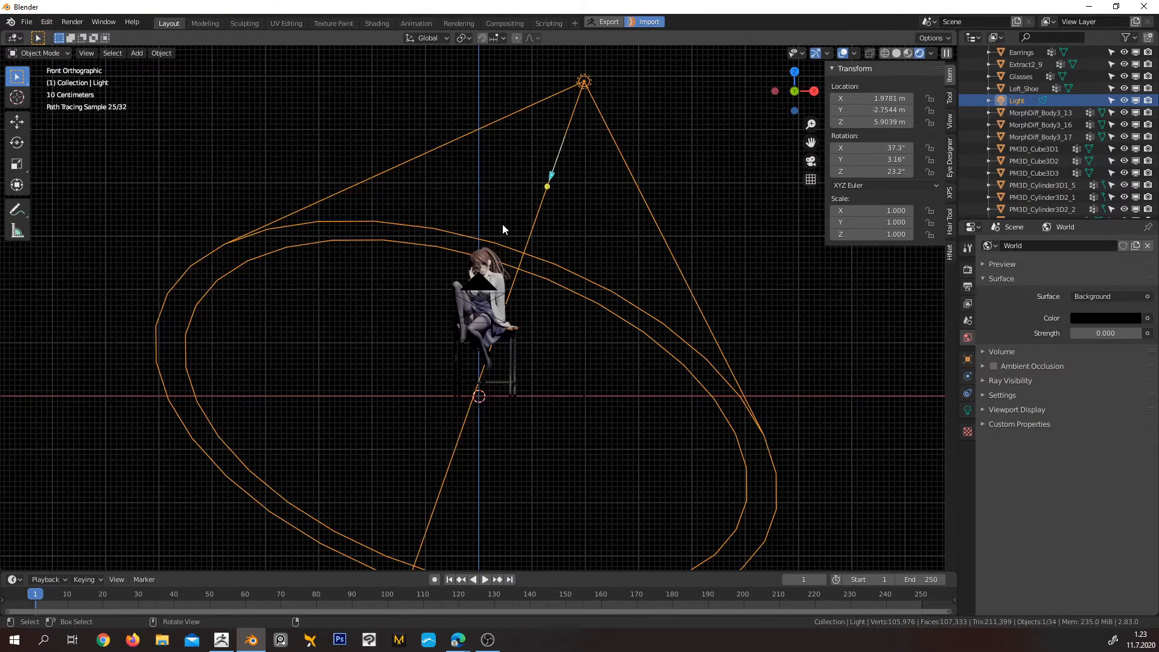
key(KP_3)
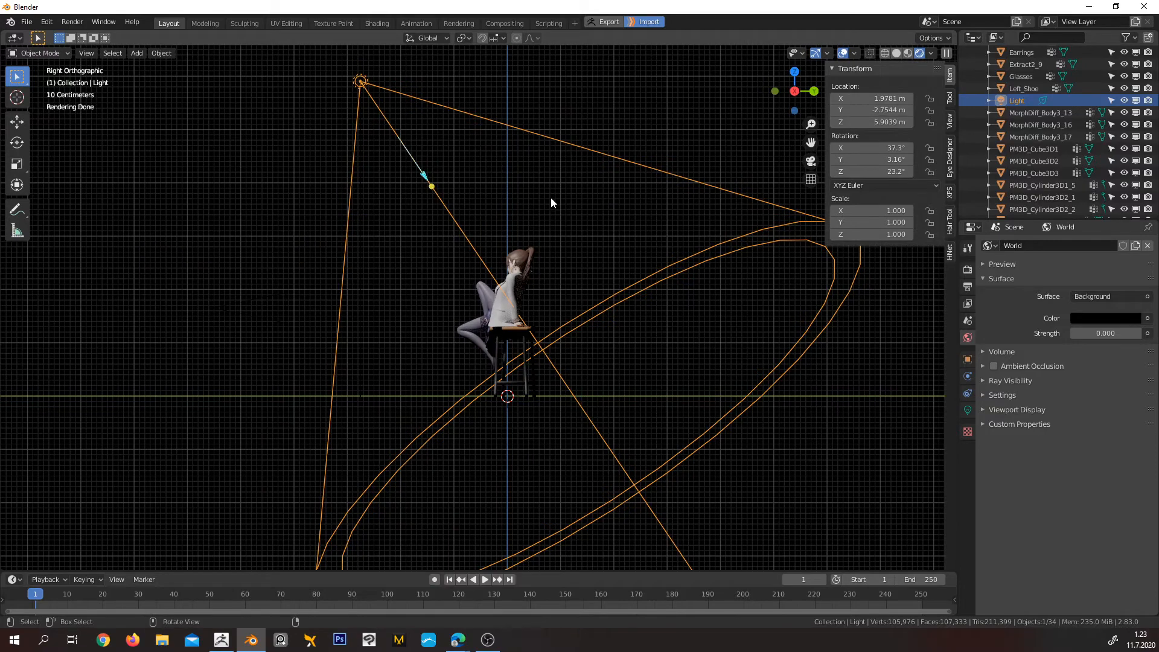
key(g)
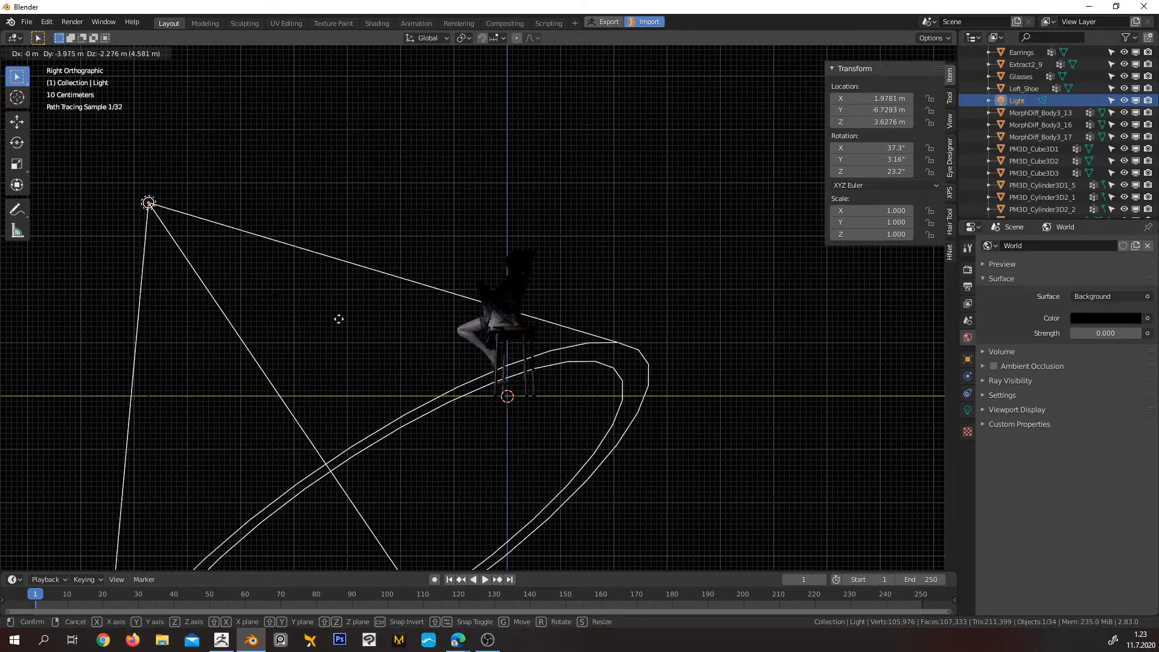
click(328, 280)
key(r)
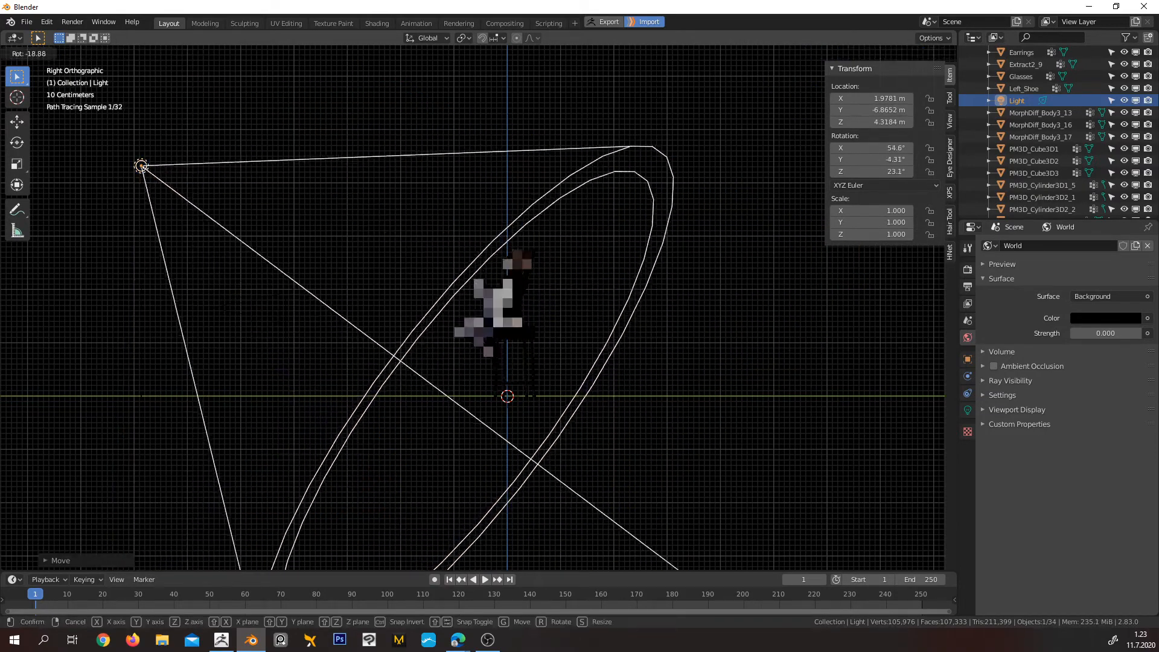
click(649, 513)
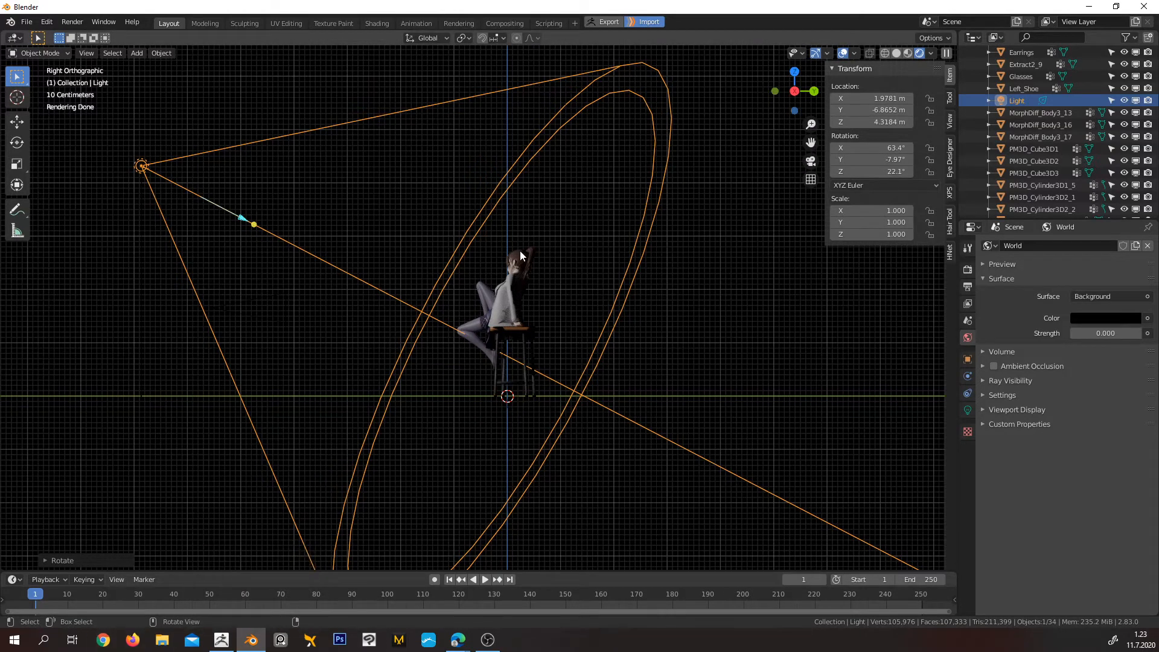
In the top view, move the spot light to about X 2.84 m, rotate it to about 25.1° on Z, and return to the camera view
key(KP_7)
scroll(519, 251, down, 3)
shift+middle_drag(567, 325, 545, 300)
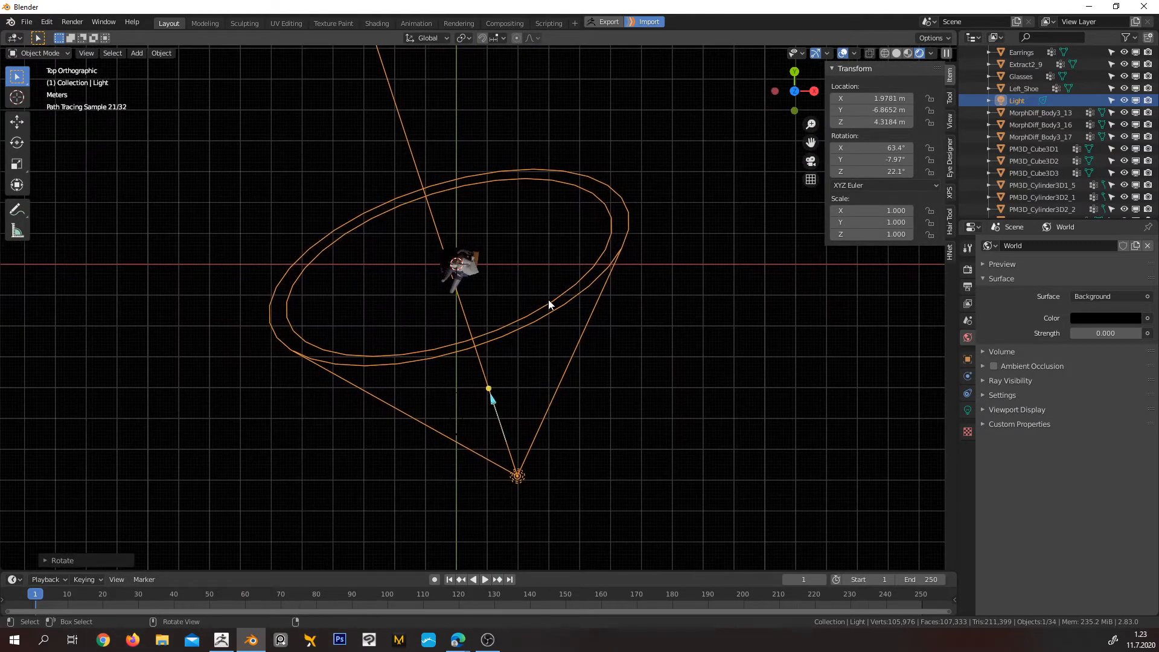
key(g)
click(589, 298)
key(r)
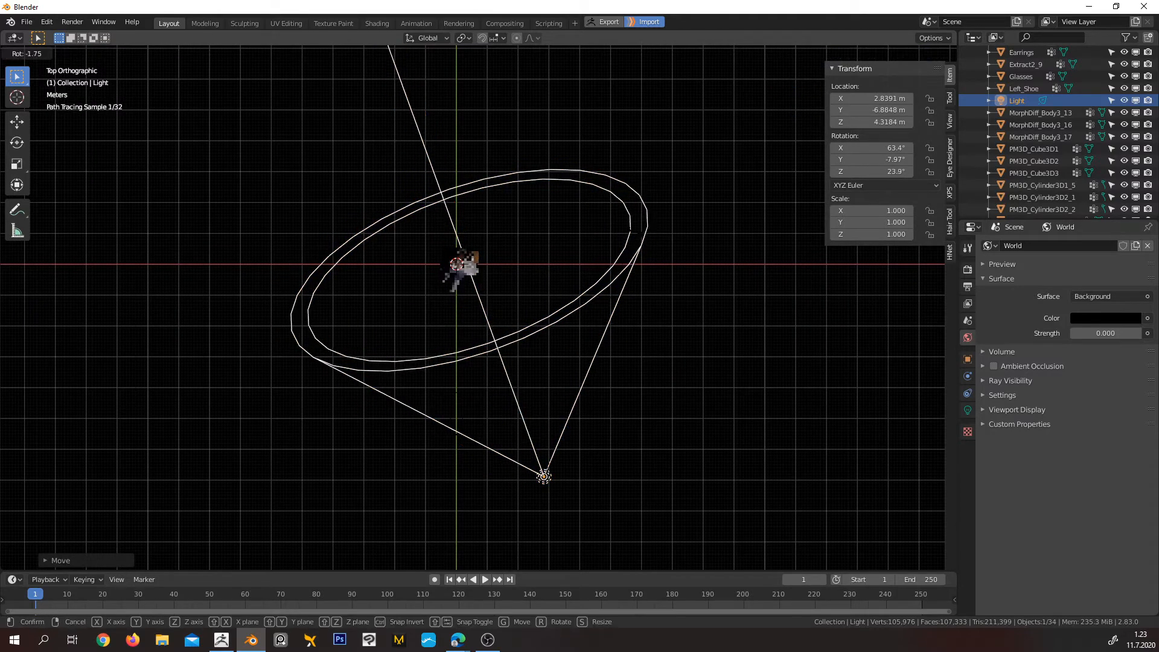
click(604, 312)
key(KP_0)
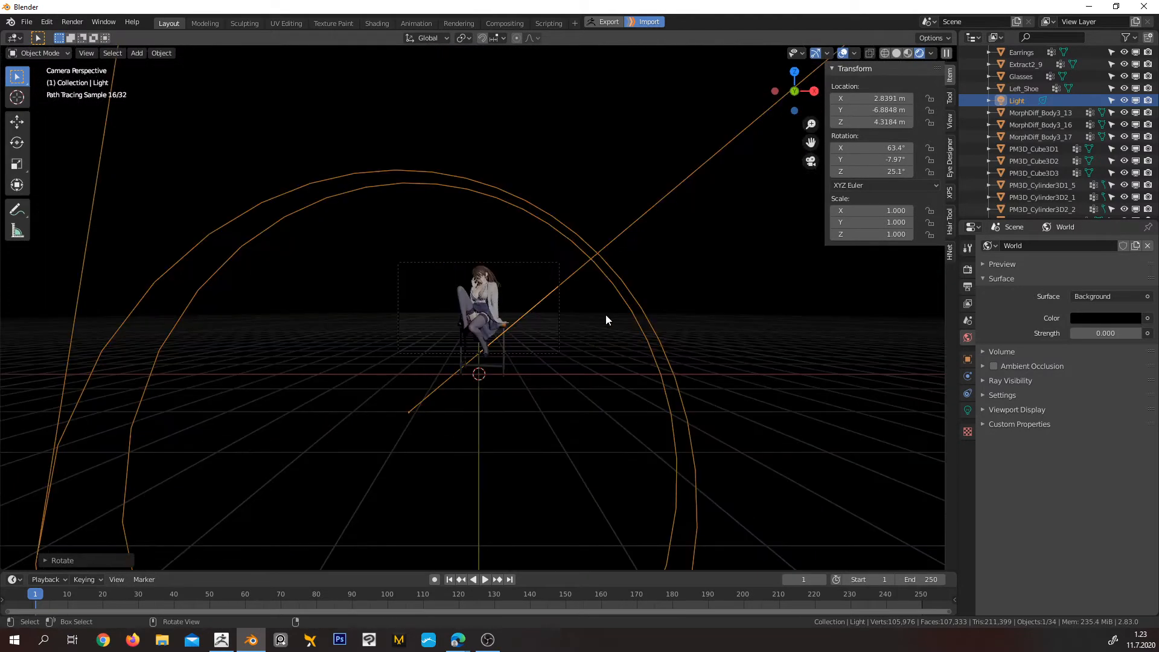
Render a test image of the spot-lit character from the camera view, and return to the 3D viewport
scroll(605, 315, up, 2)
key(KP_0)
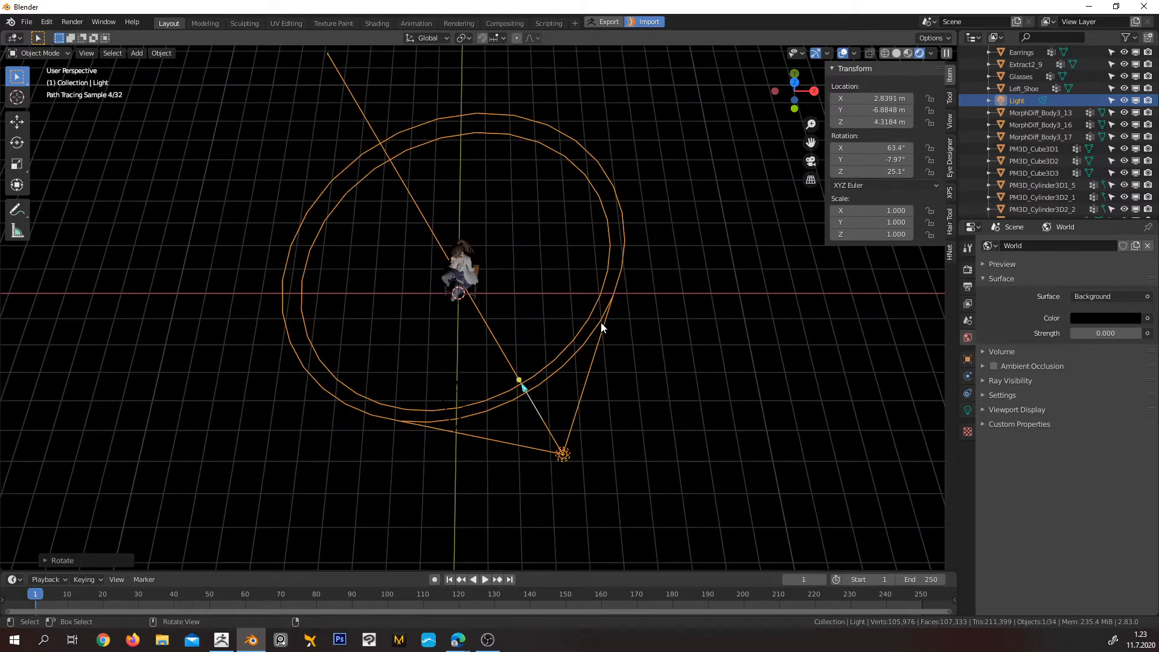
key(KP_0)
scroll(603, 320, up, 2)
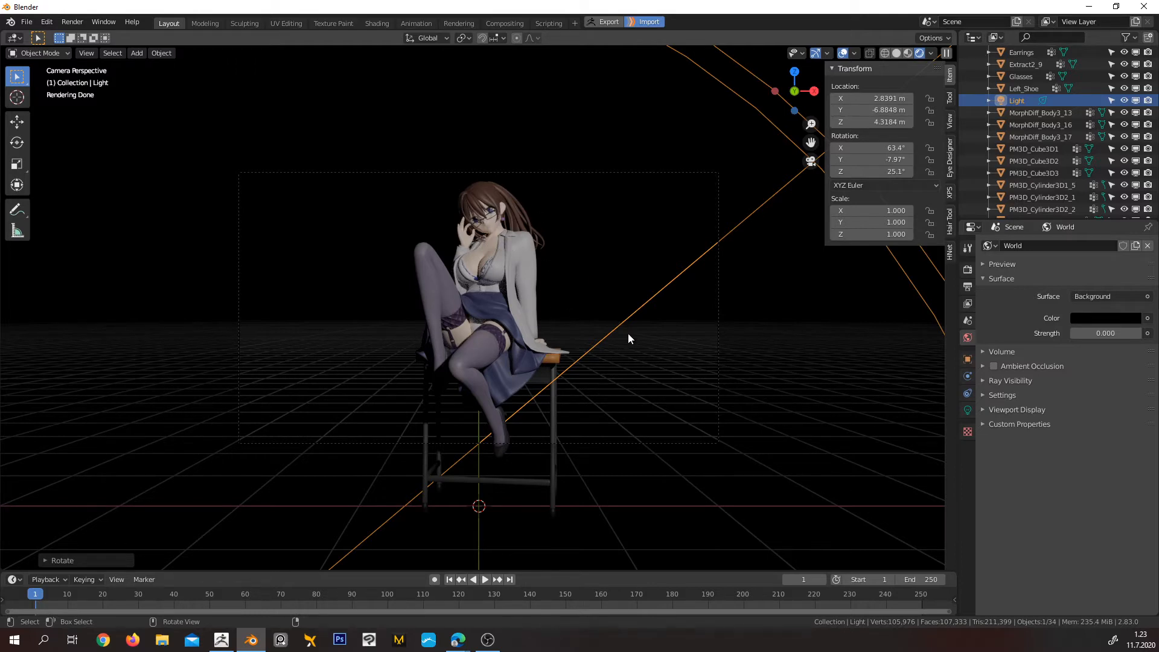
middle_drag(626, 329, 528, 360)
scroll(572, 347, down, 10)
key(KP_0)
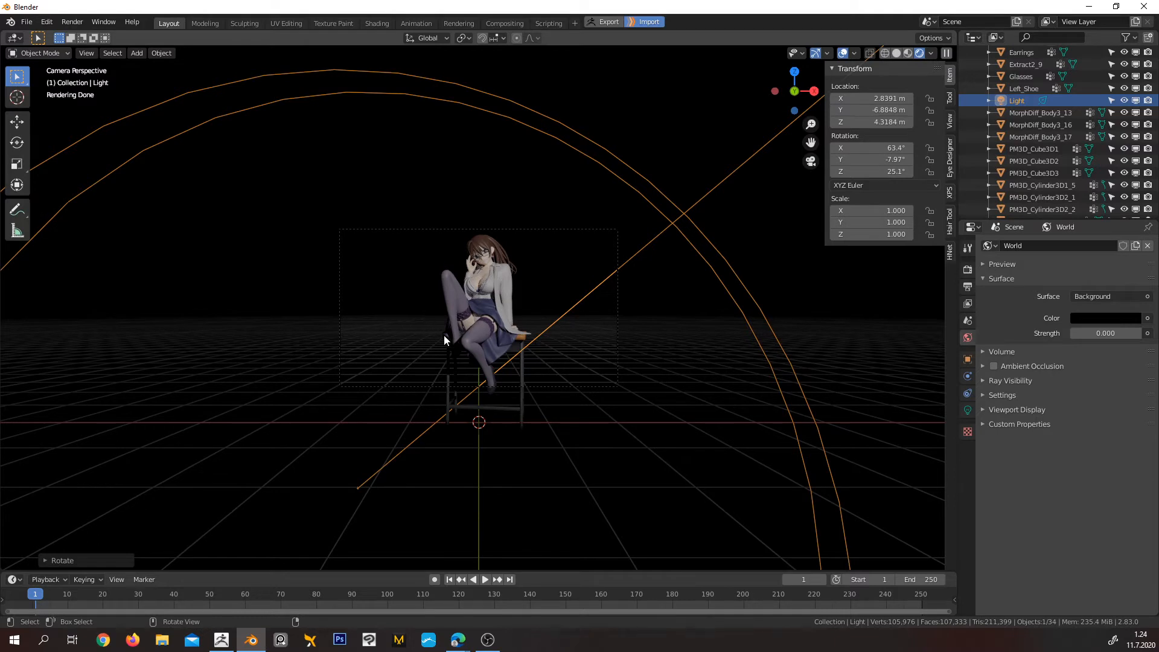
key(F12)
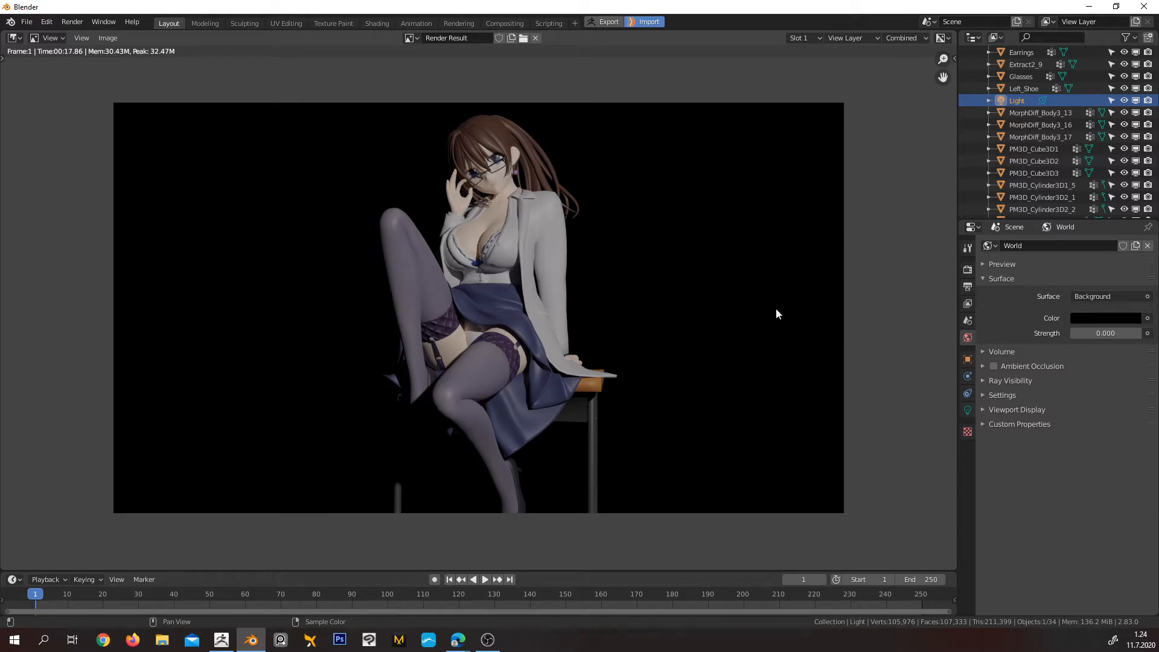
click(13, 38)
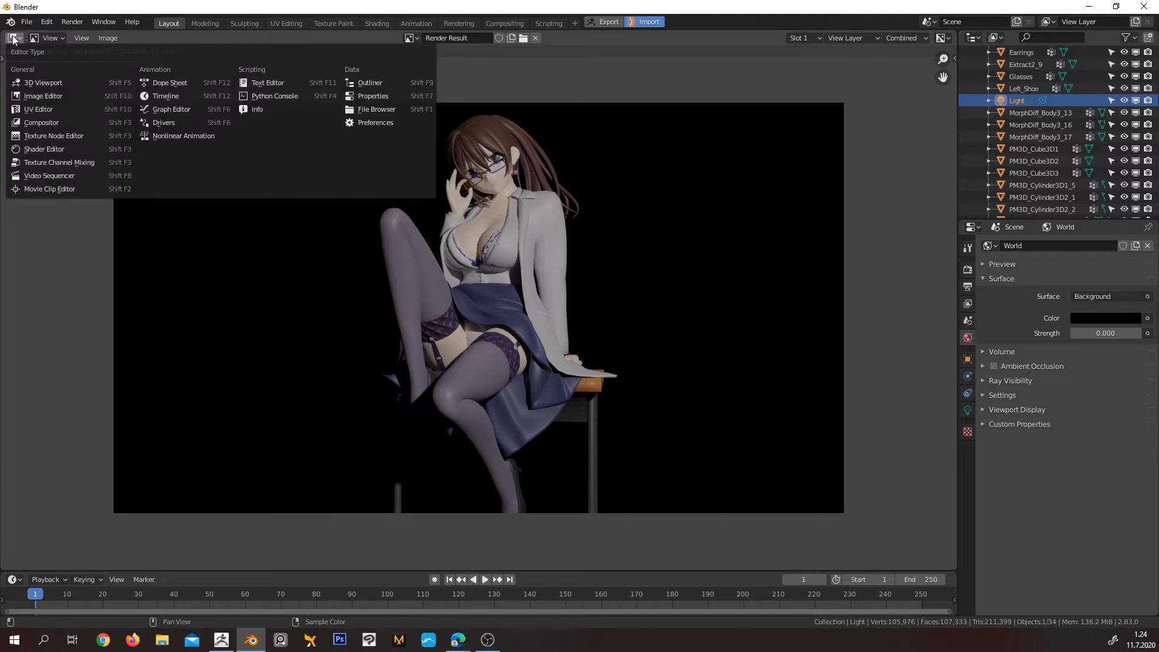
click(36, 83)
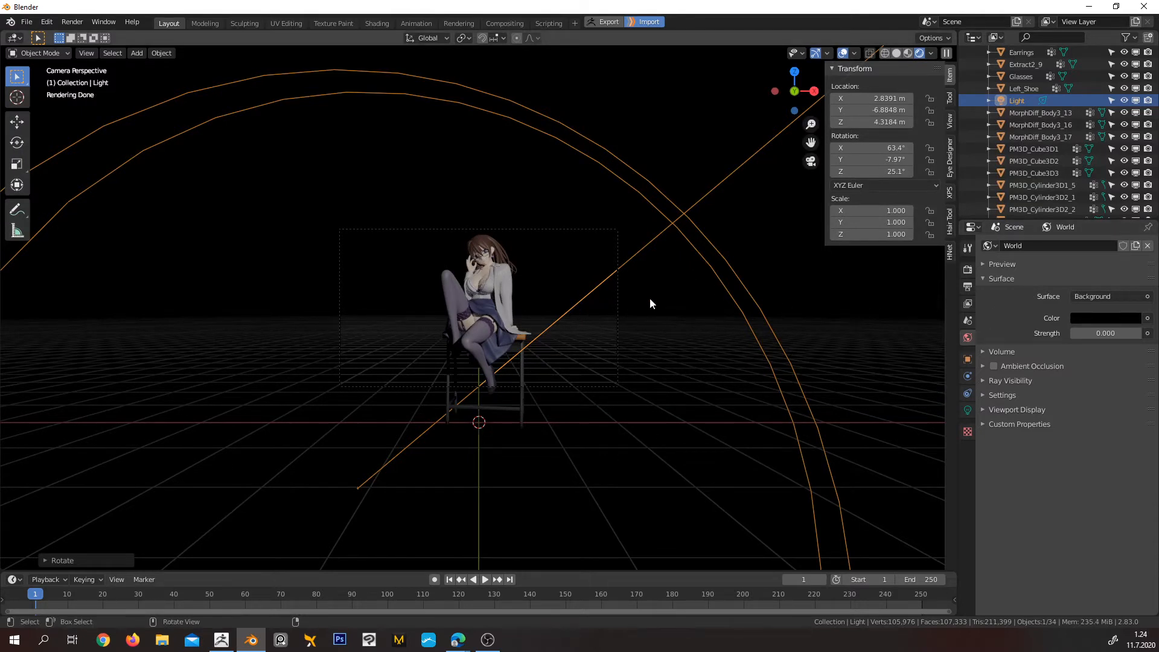
Set the world background to a purple colour with saturation 0.606 and value 0.471, and its strength to 1
click(1108, 316)
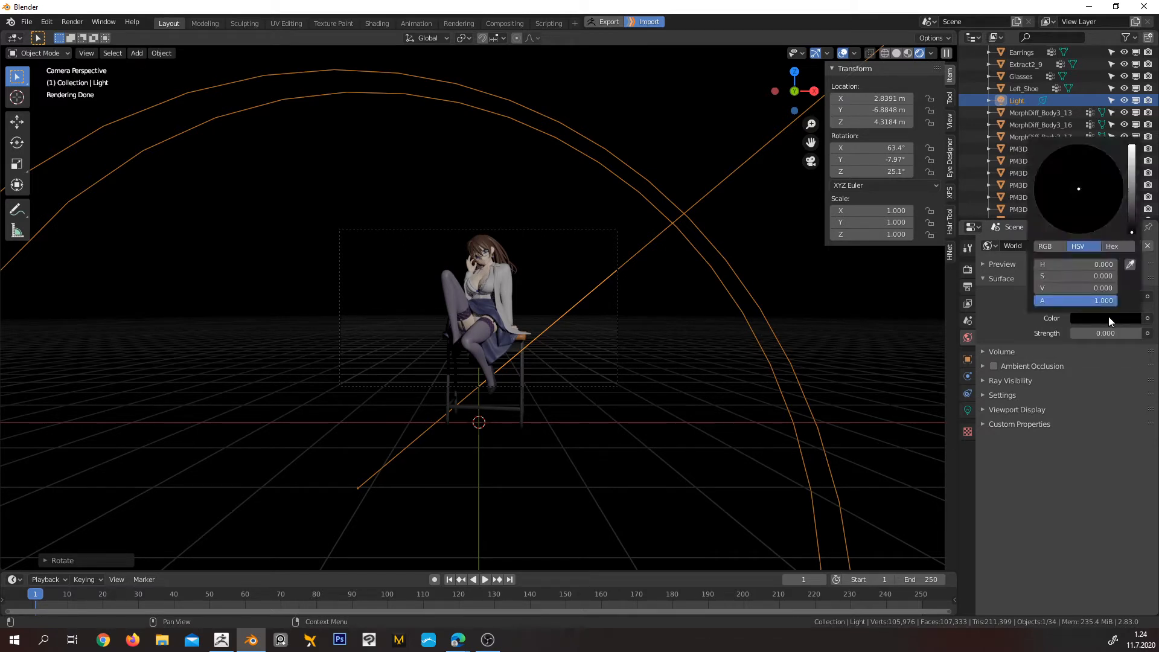
drag(1043, 285, 1073, 285)
click(1063, 189)
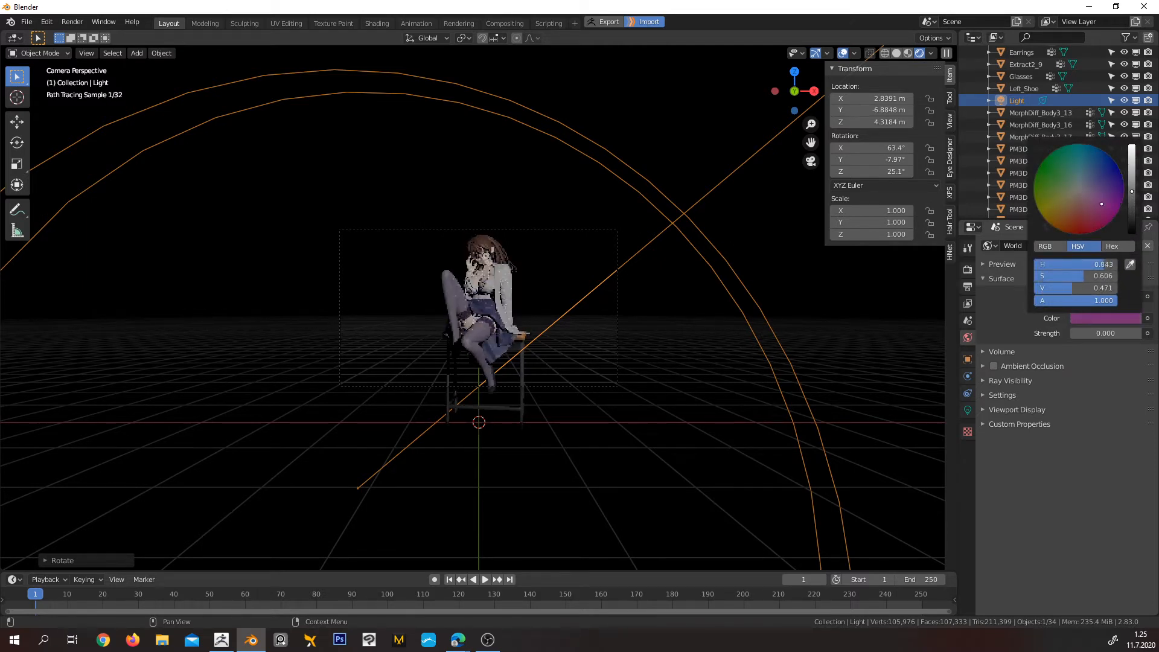
click(1099, 333)
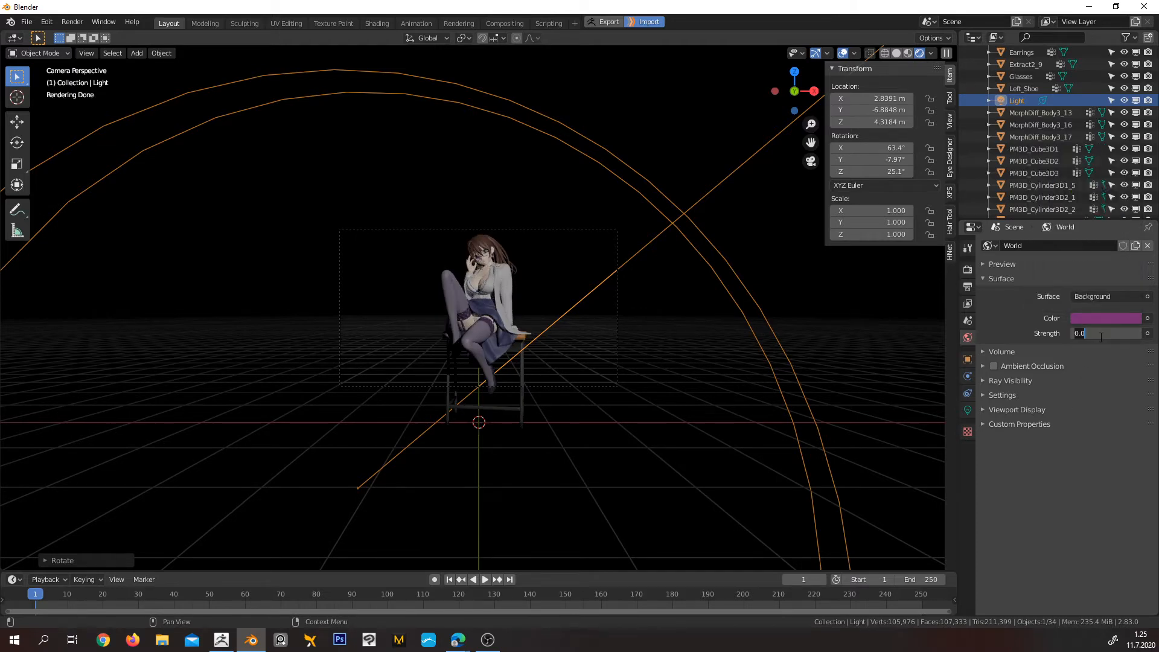
text(1)
key(Return)
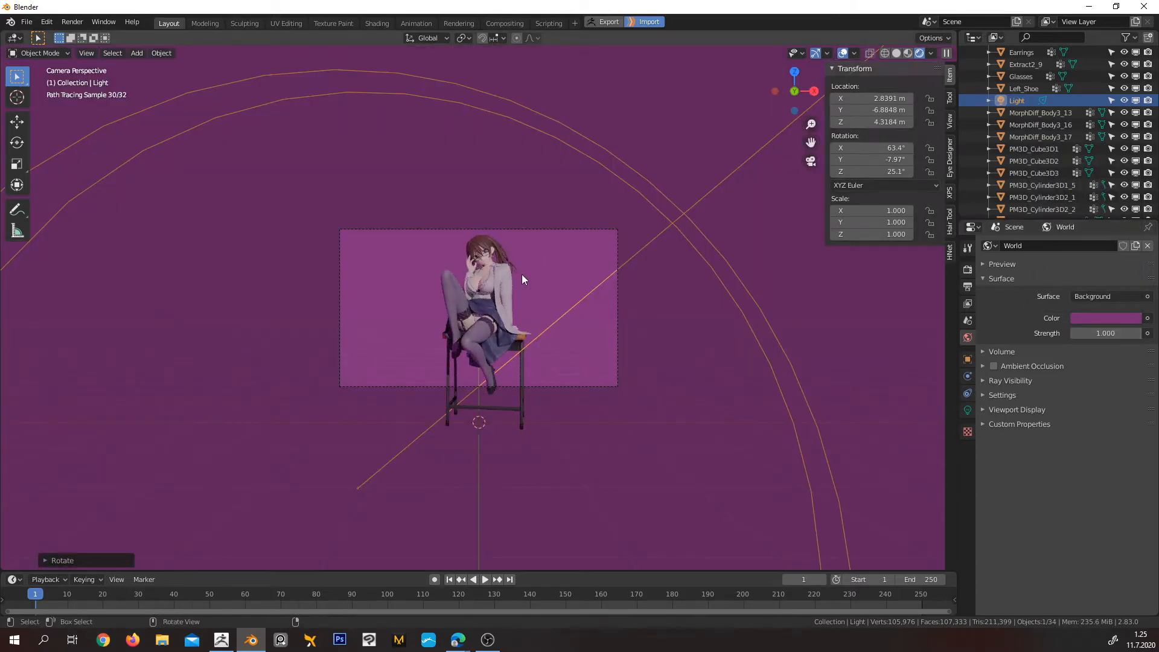
Render the character against the purple background, and return to the 3D viewport
key(F12)
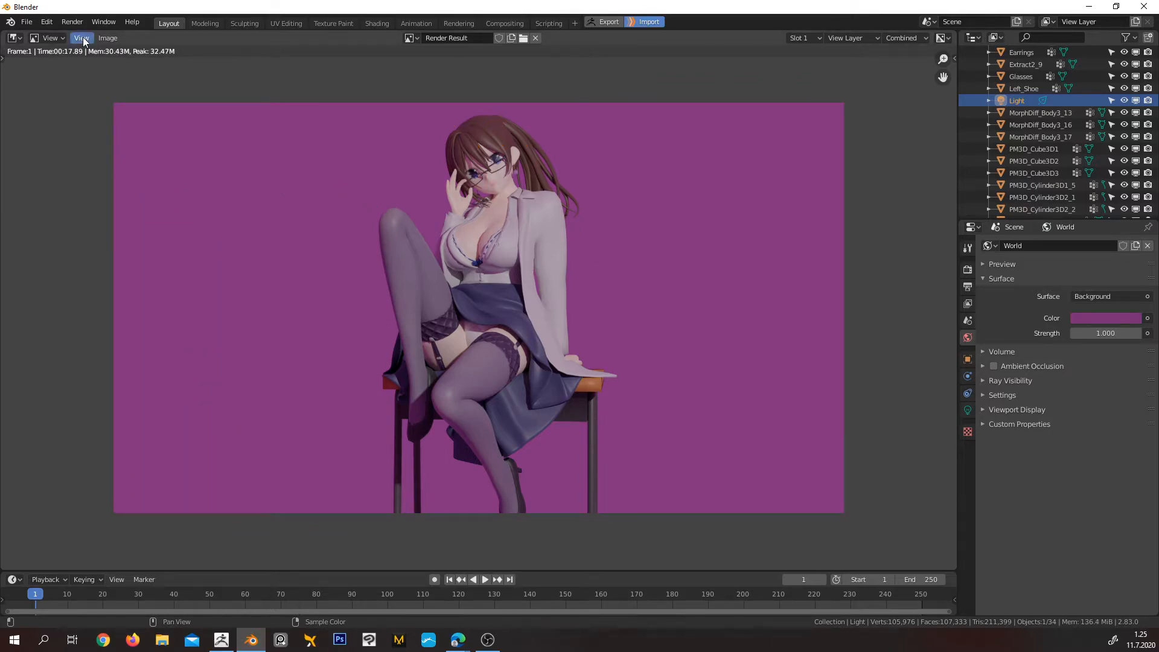
click(13, 38)
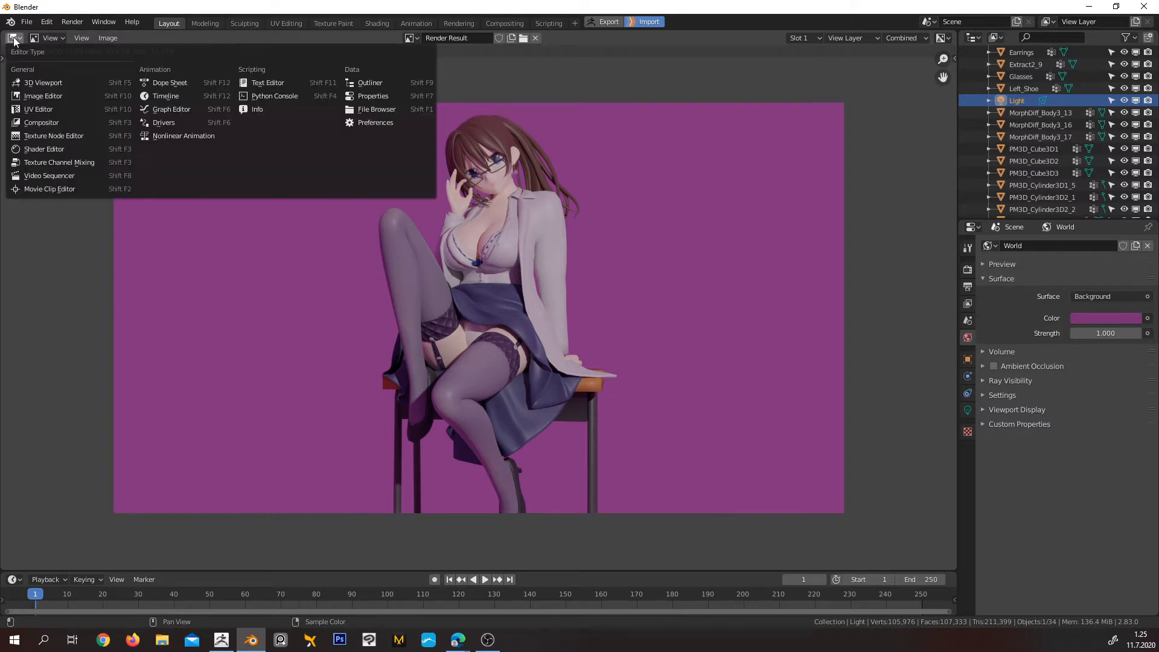
click(64, 82)
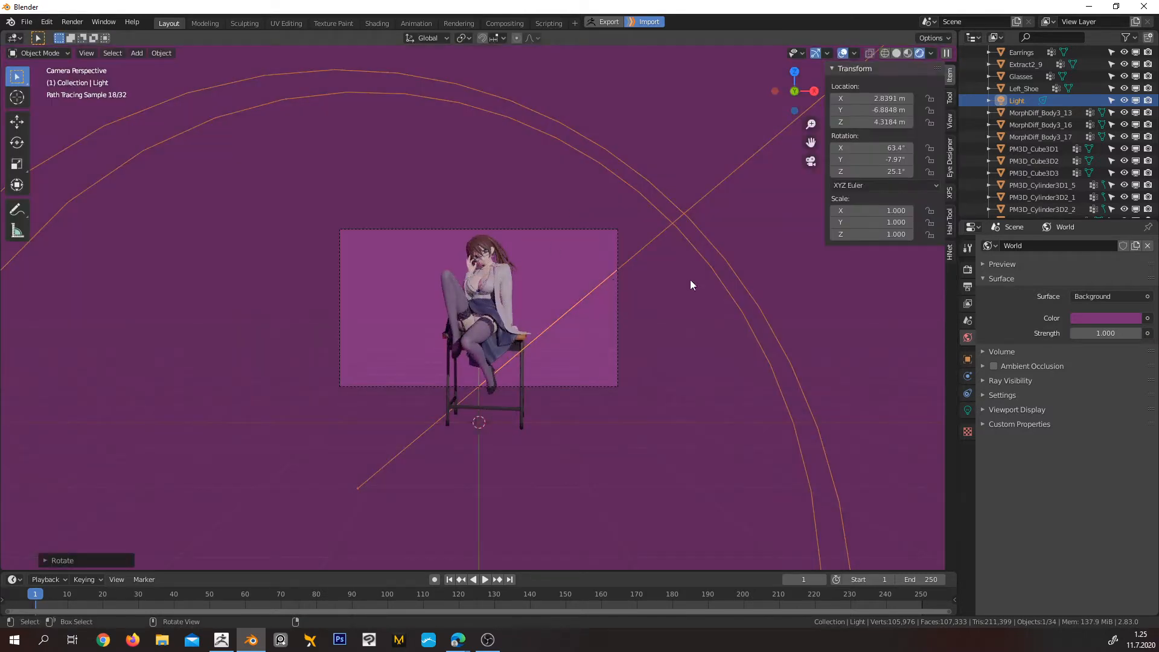
Change the world background colour to a nearly neutral grey, keeping its strength at 1
click(1105, 334)
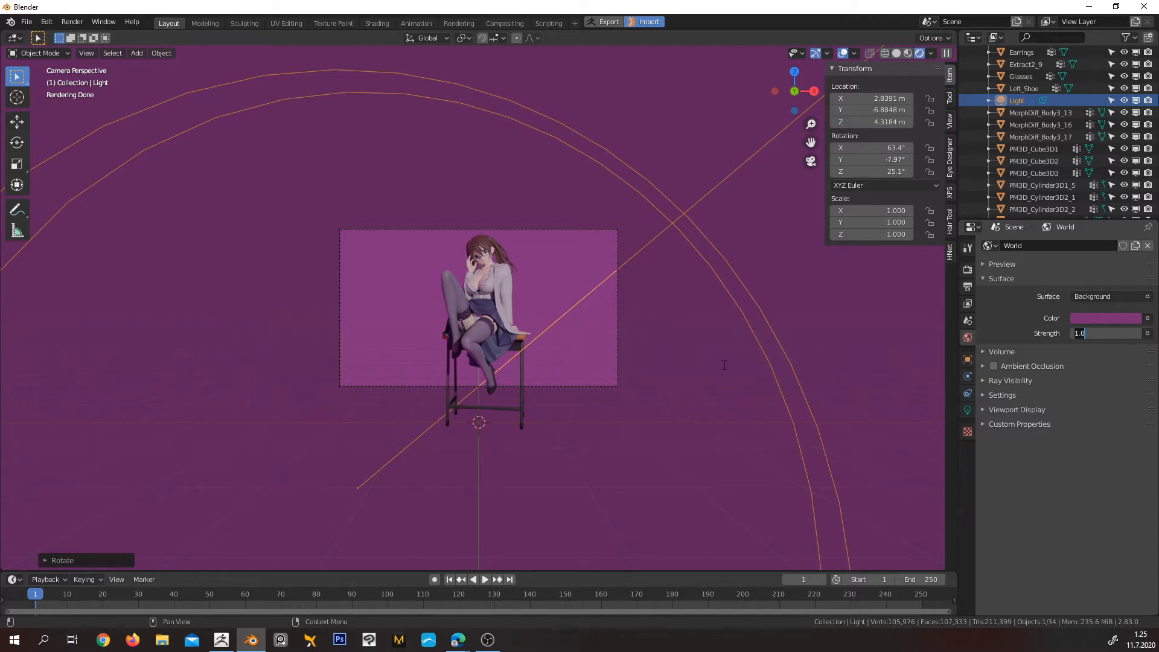
key(Return)
middle_drag(674, 339, 568, 380)
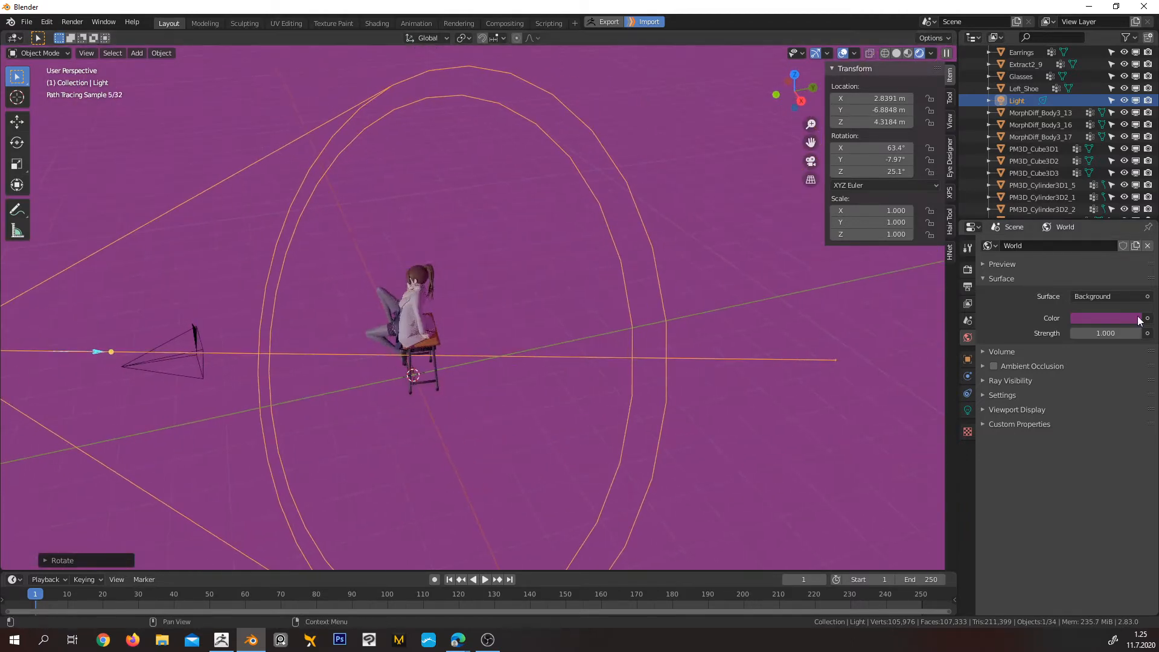
click(1114, 318)
drag(1080, 201, 1080, 188)
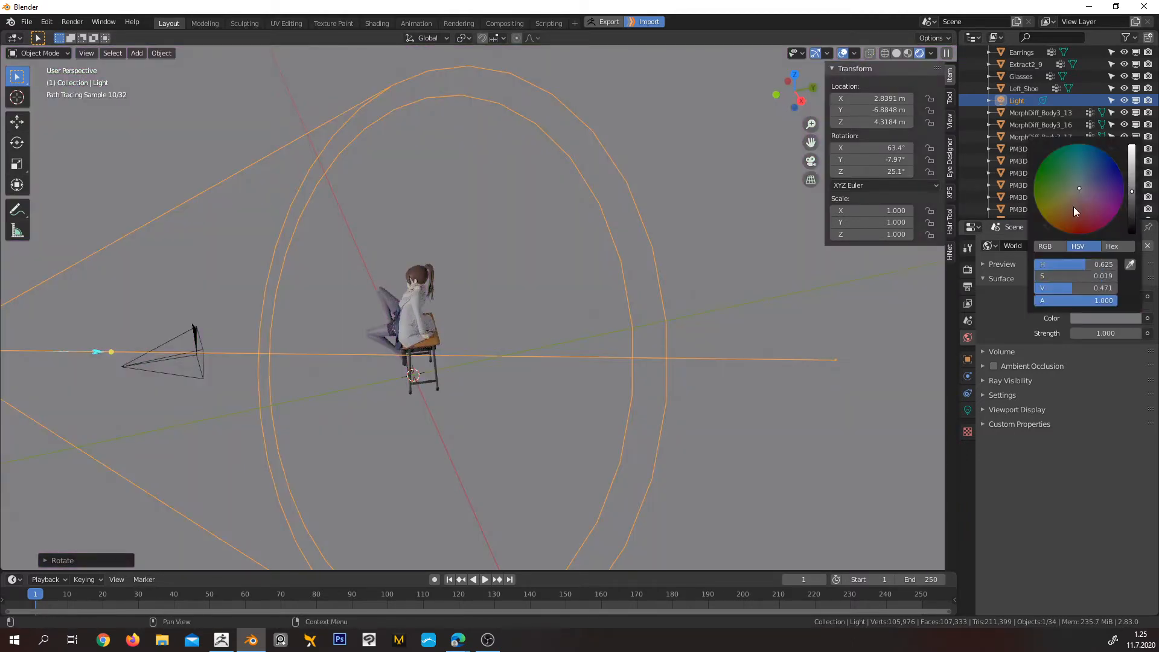
Add a plane under the chair and scale its mesh up about 3.4 times in Edit Mode
middle_drag(762, 303, 574, 387)
scroll(575, 387, down, 3)
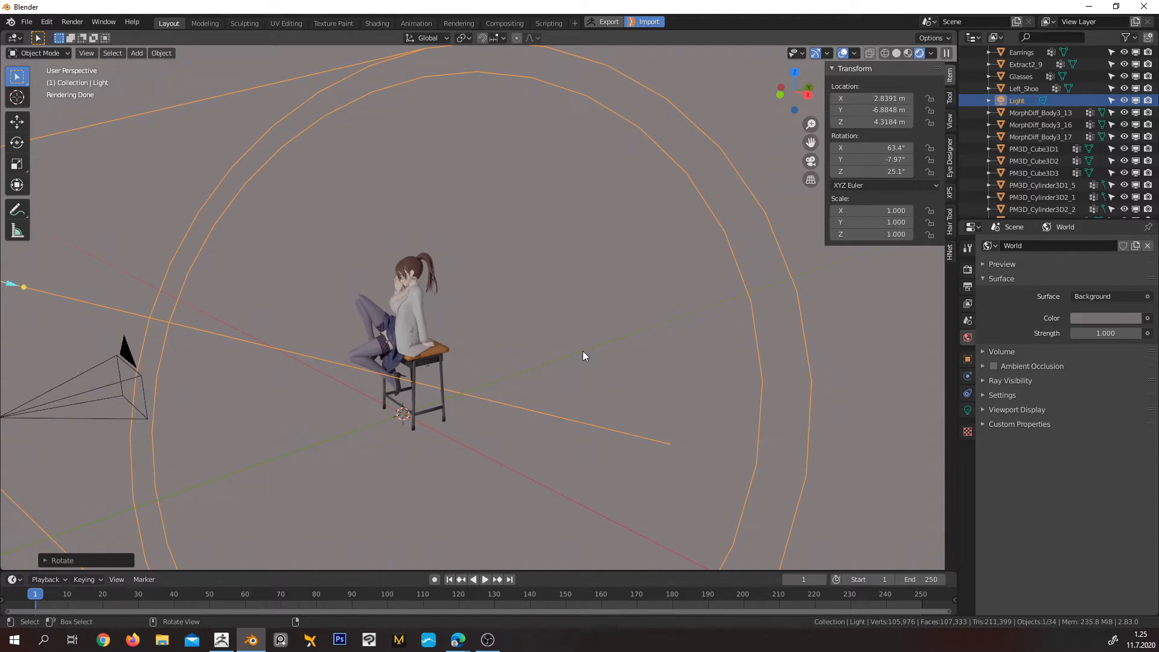
key(shift+a)
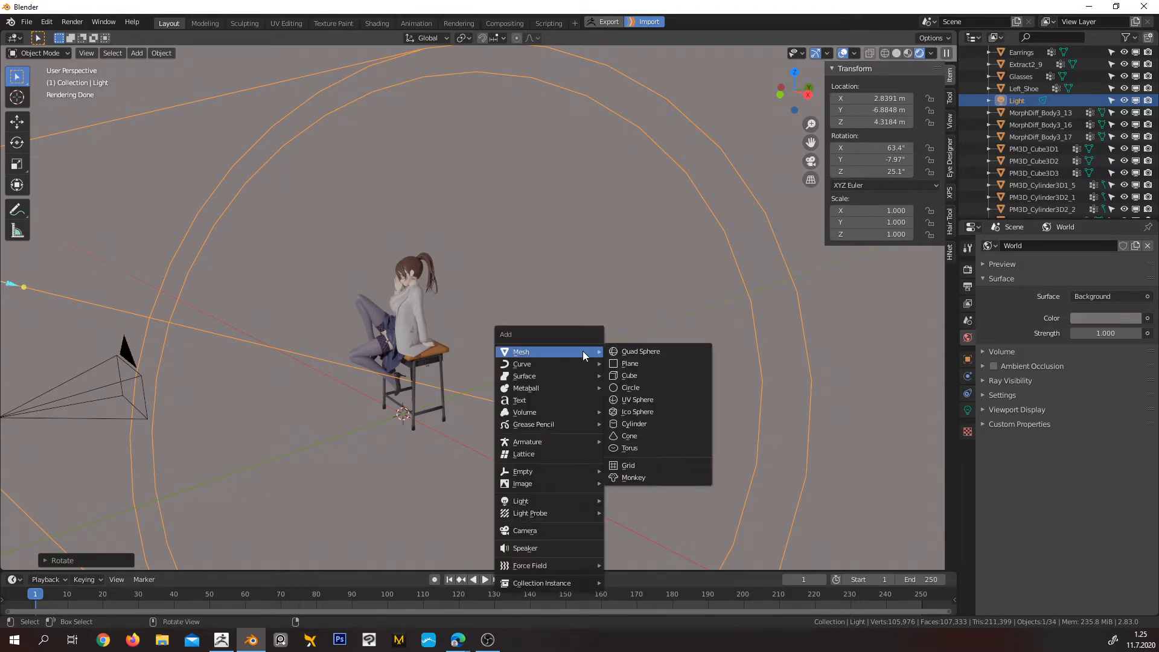
click(657, 364)
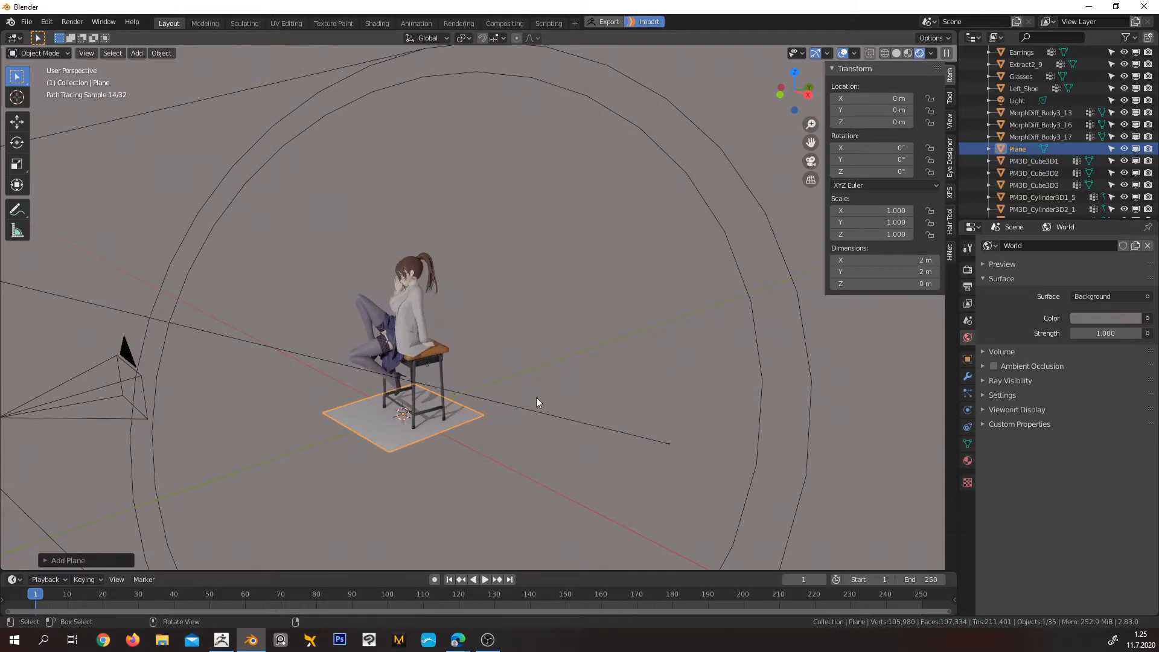
middle_drag(536, 397, 484, 460)
key(Tab)
click(523, 352)
key(a)
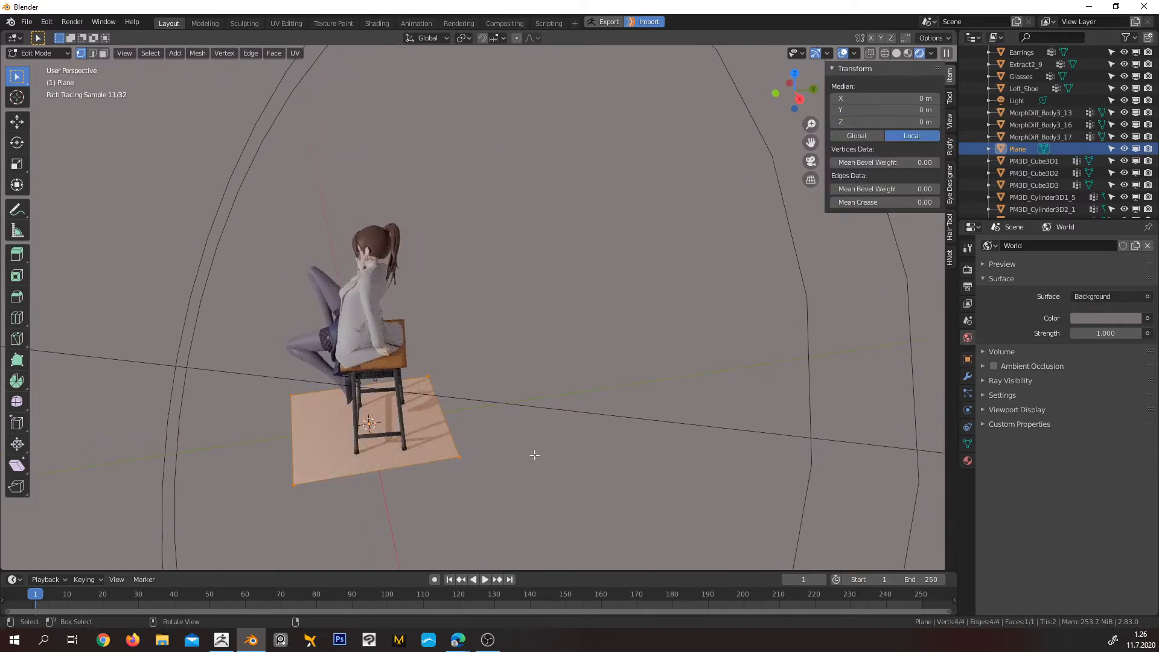
scroll(534, 455, down, 4)
key(s)
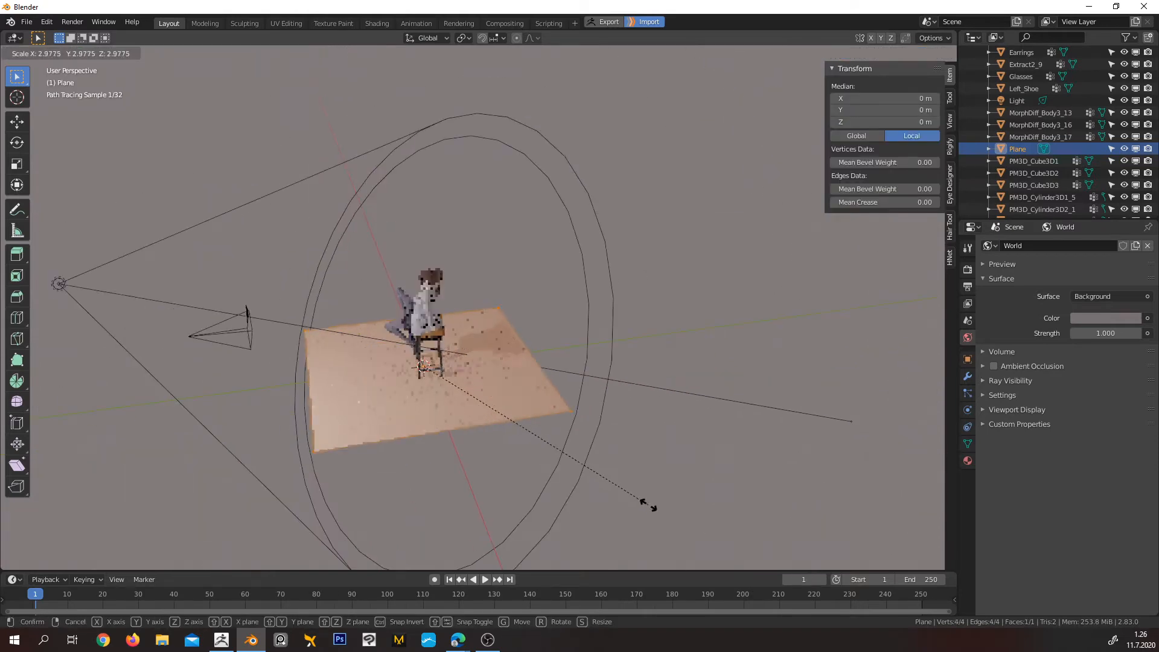
click(648, 505)
In the right view, extrude the plane's edge behind the character up and back to about Y 6.43 m, Z 5.54 m
mouse_move(555, 433)
middle_down()
mouse_move(543, 436)
mouse_move(559, 445)
middle_up()
click(565, 377)
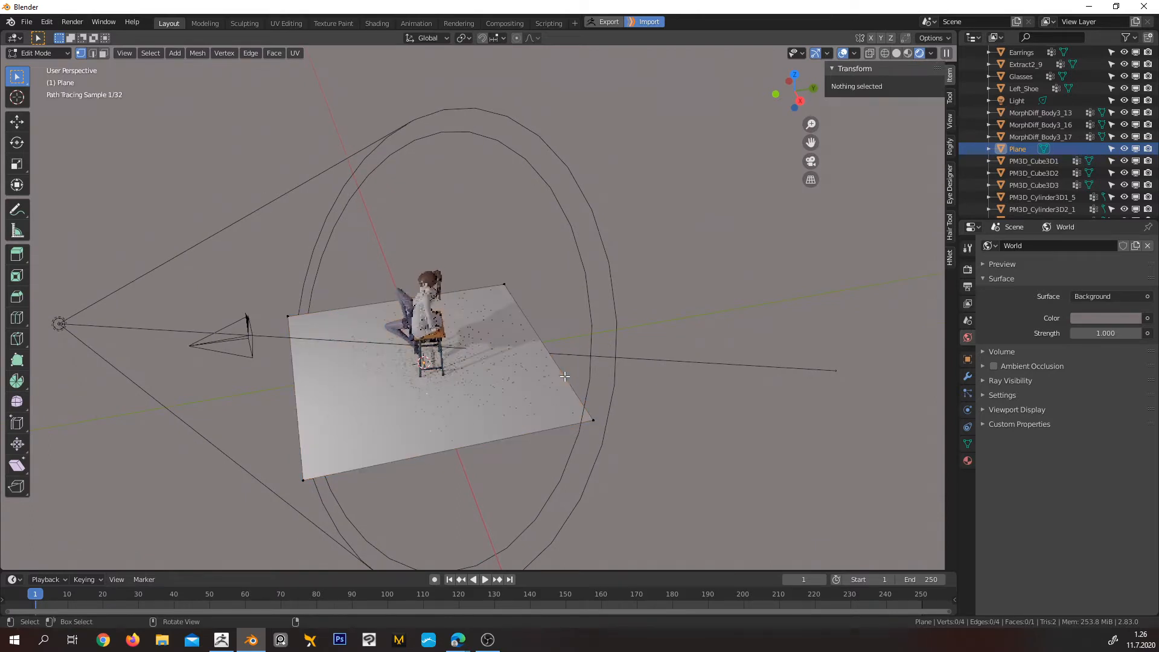
click(565, 376)
middle_drag(604, 398, 611, 386)
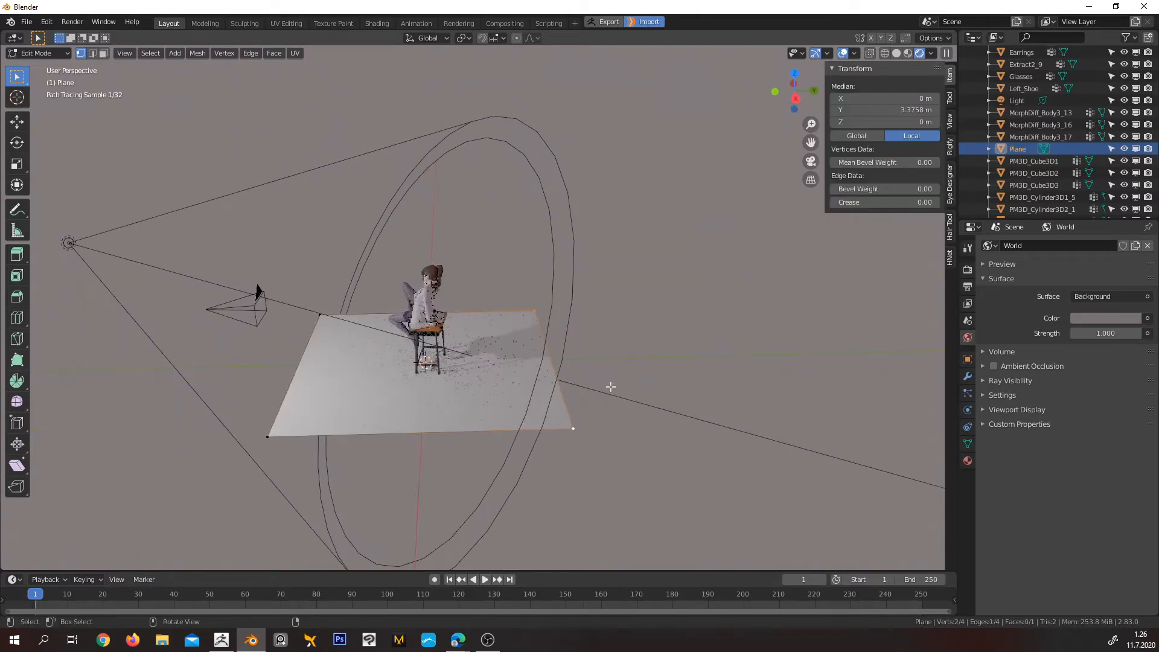
key(KP_3)
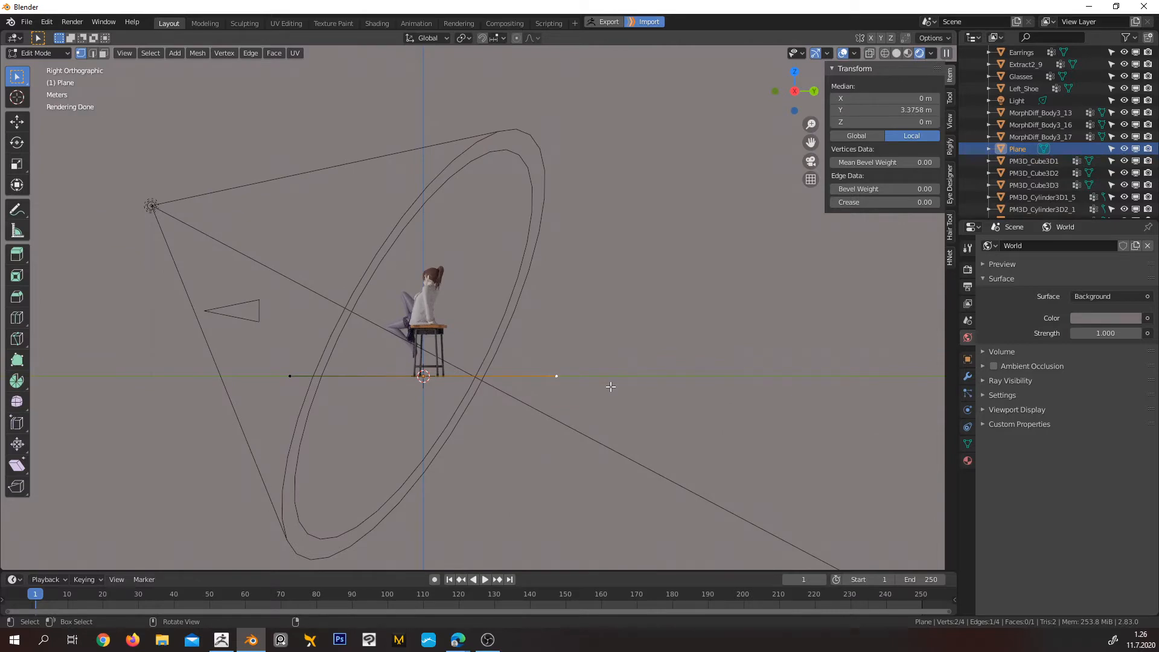
key(e)
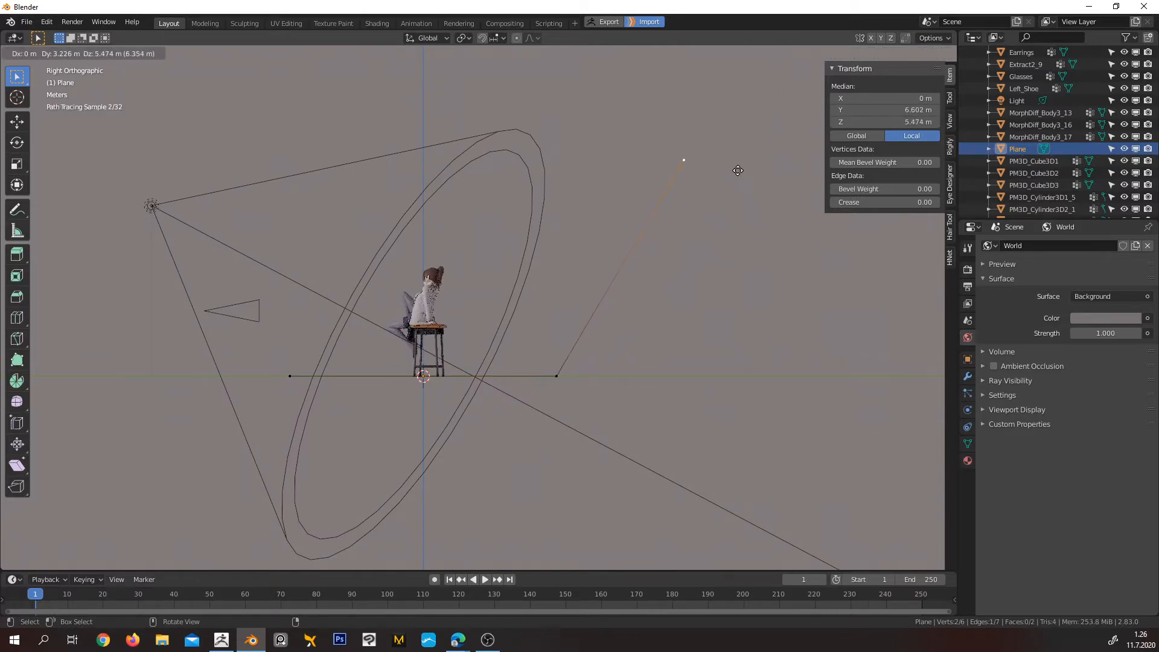
click(732, 168)
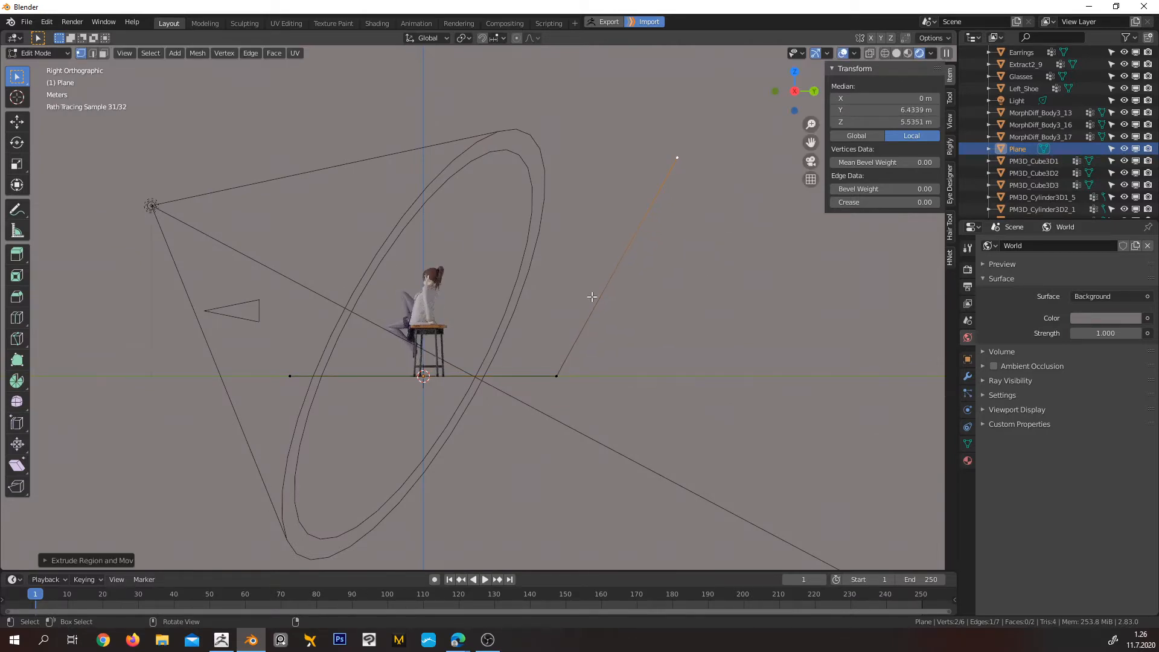
middle_drag(591, 296, 715, 415)
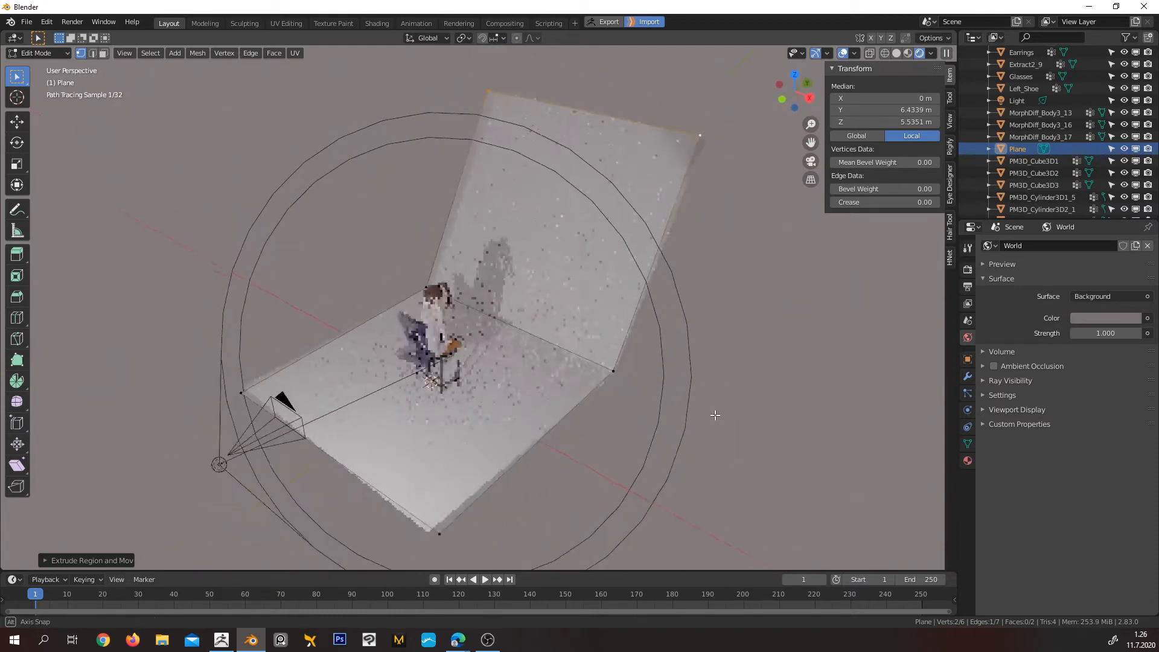
From the camera view, widen the whole backdrop mesh along X to about 10.1 m and return to Object Mode
key(KP_0)
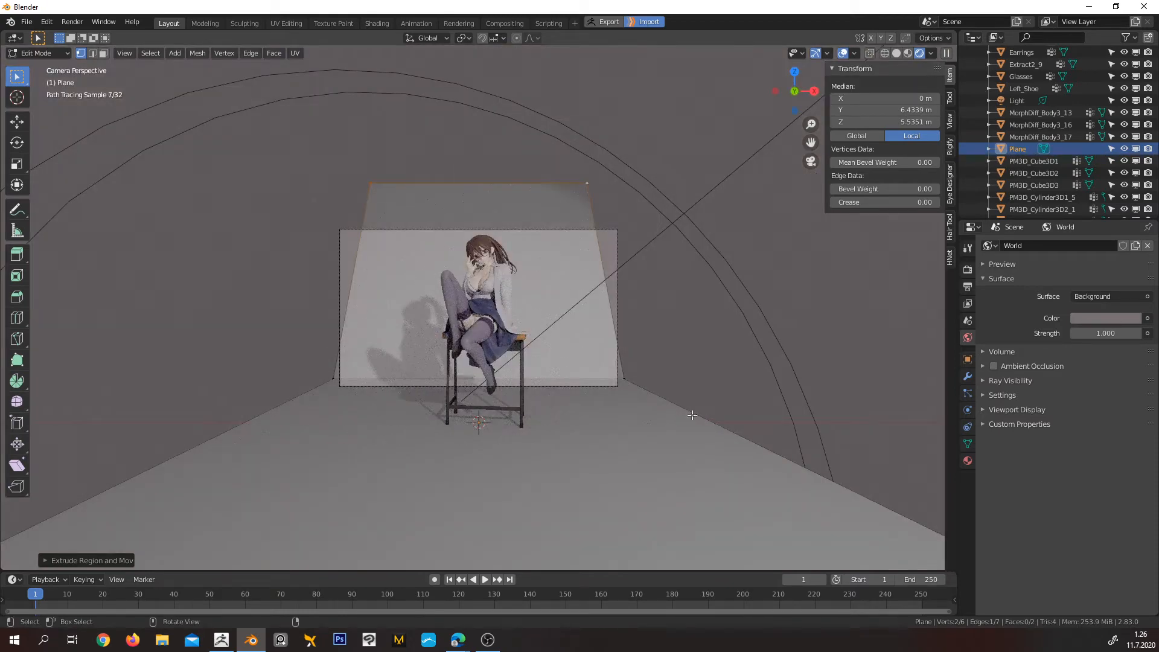
scroll(654, 388, up, 1)
click(602, 380)
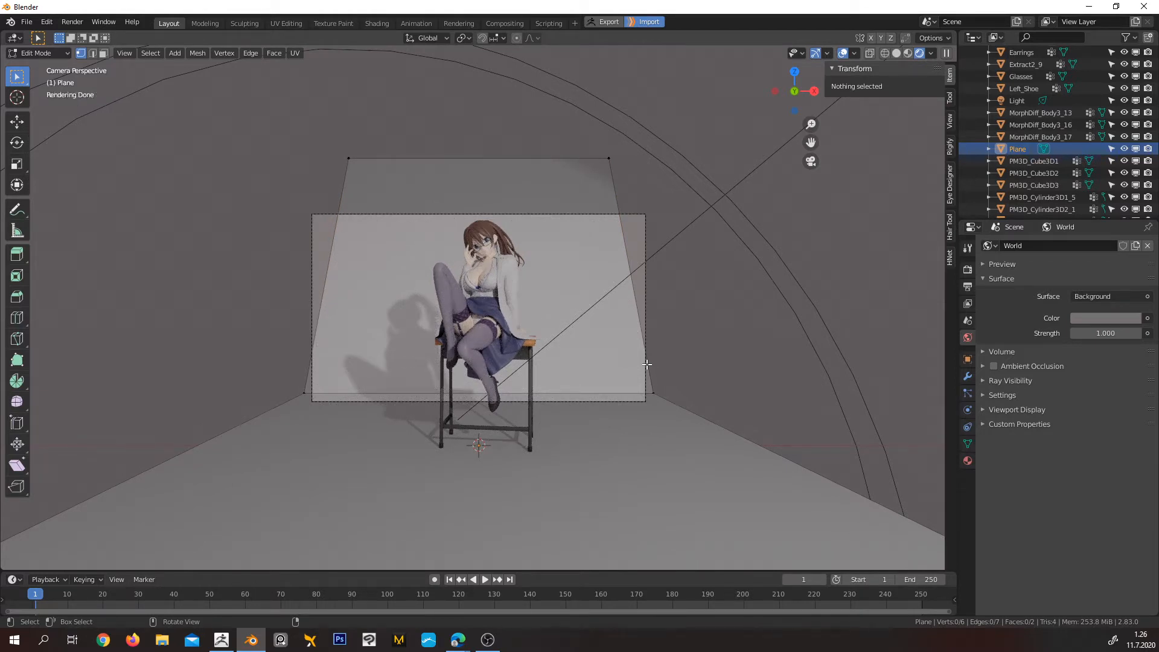
key(x)
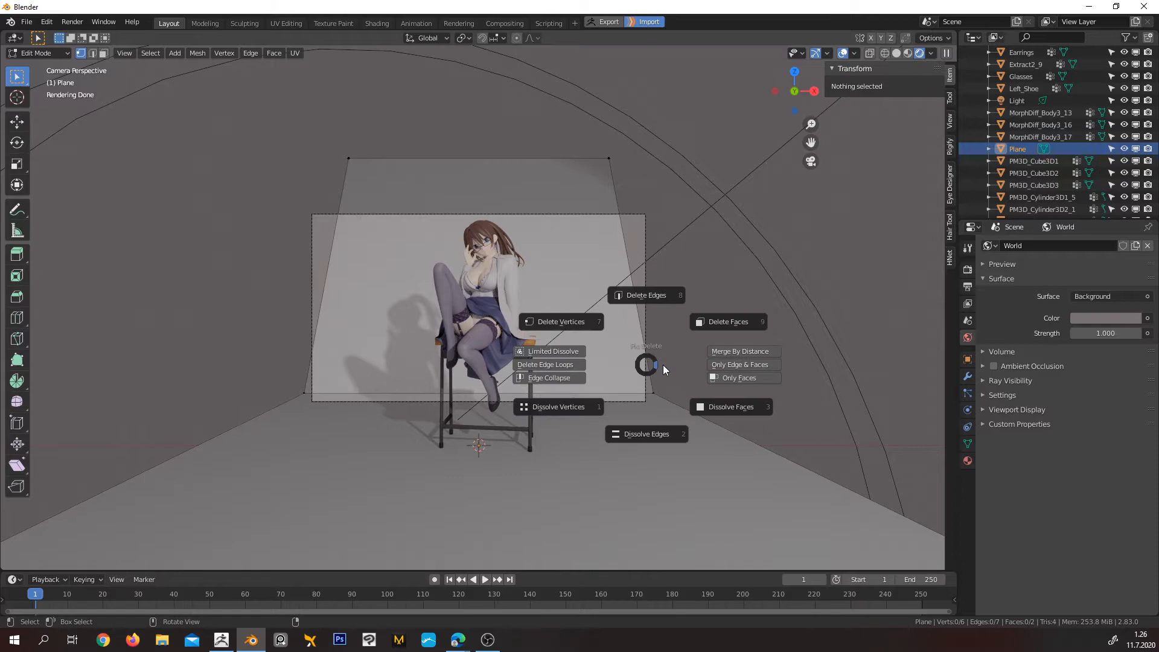
key(Escape)
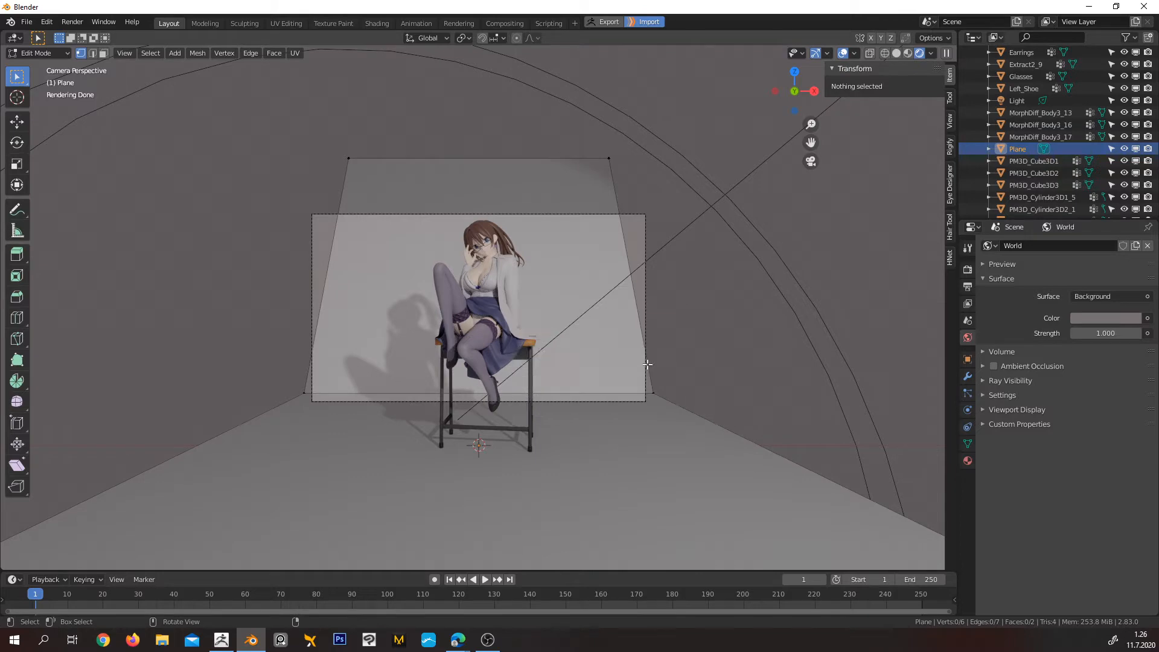
key(a)
key(s)
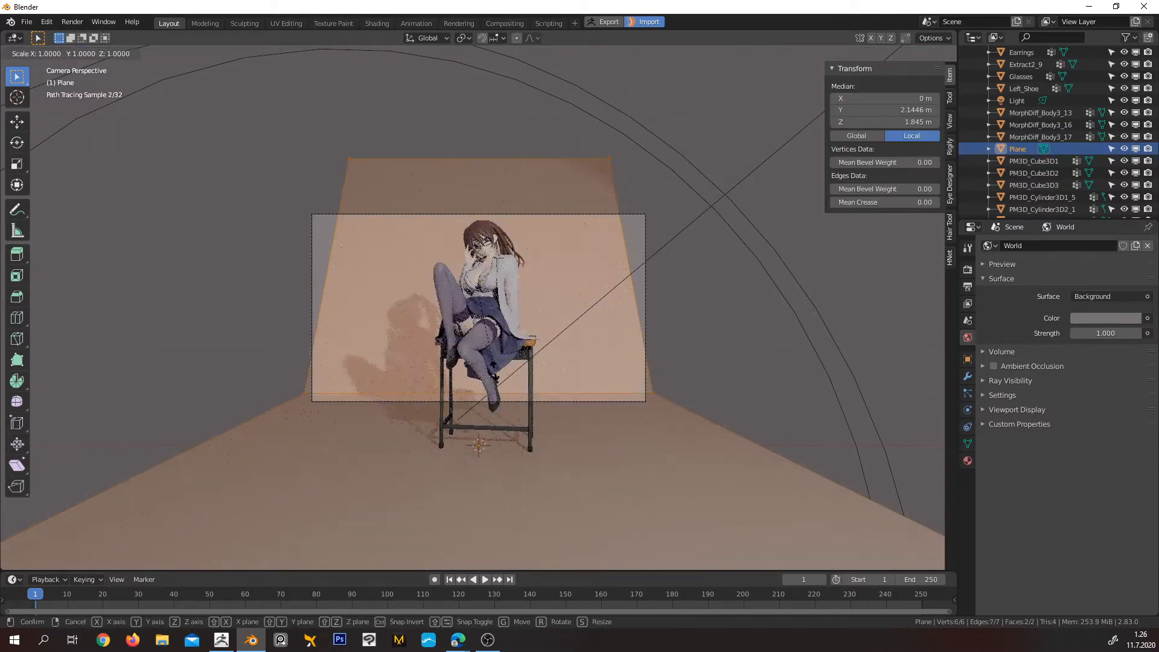
key(x)
click(562, 374)
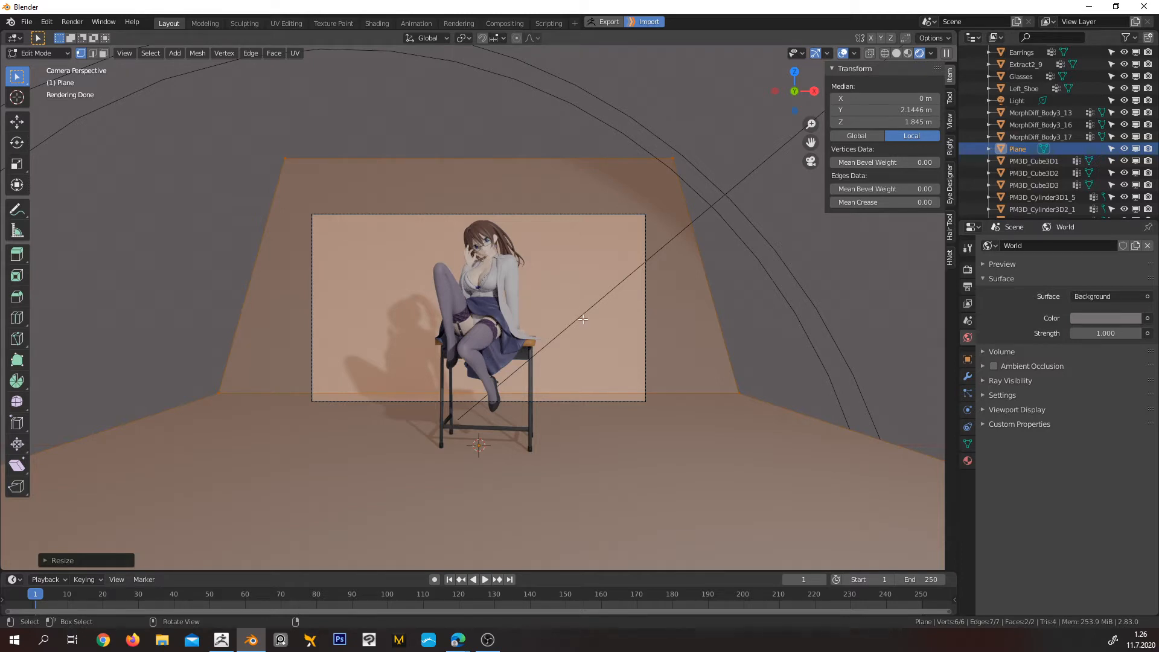
click(623, 316)
mouse_move(624, 316)
middle_down()
mouse_move(666, 343)
mouse_move(648, 344)
middle_up()
key(Tab)
click(647, 280)
Switch the viewport to solid shading and shade the backdrop plane smooth
scroll(649, 338, down, 5)
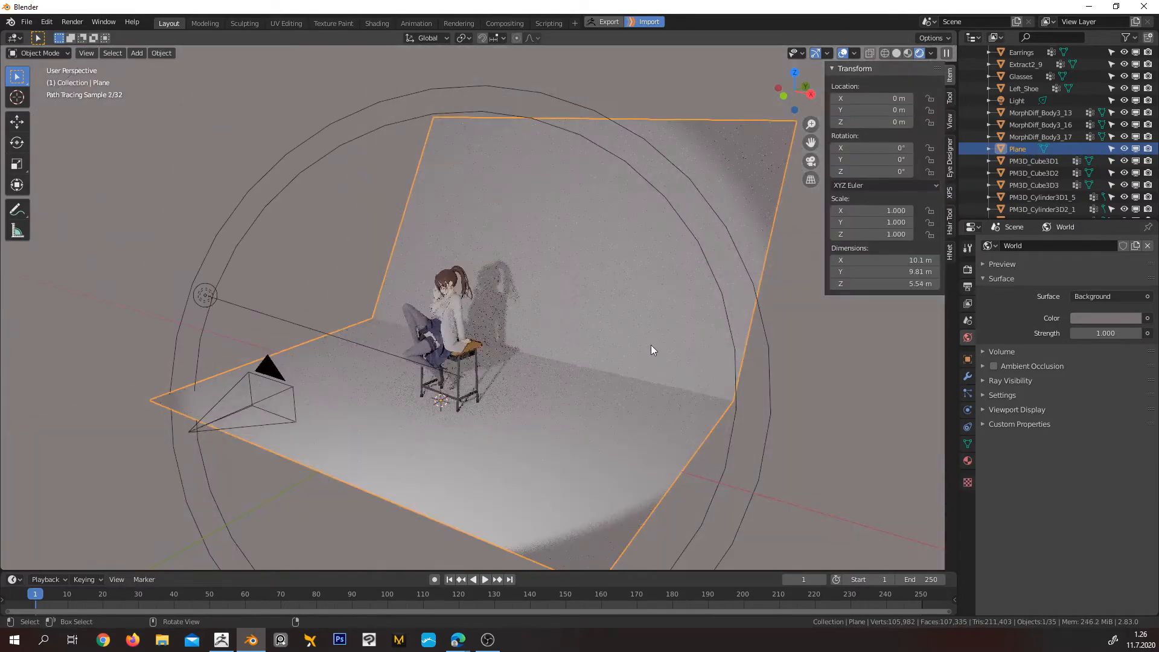
click(908, 53)
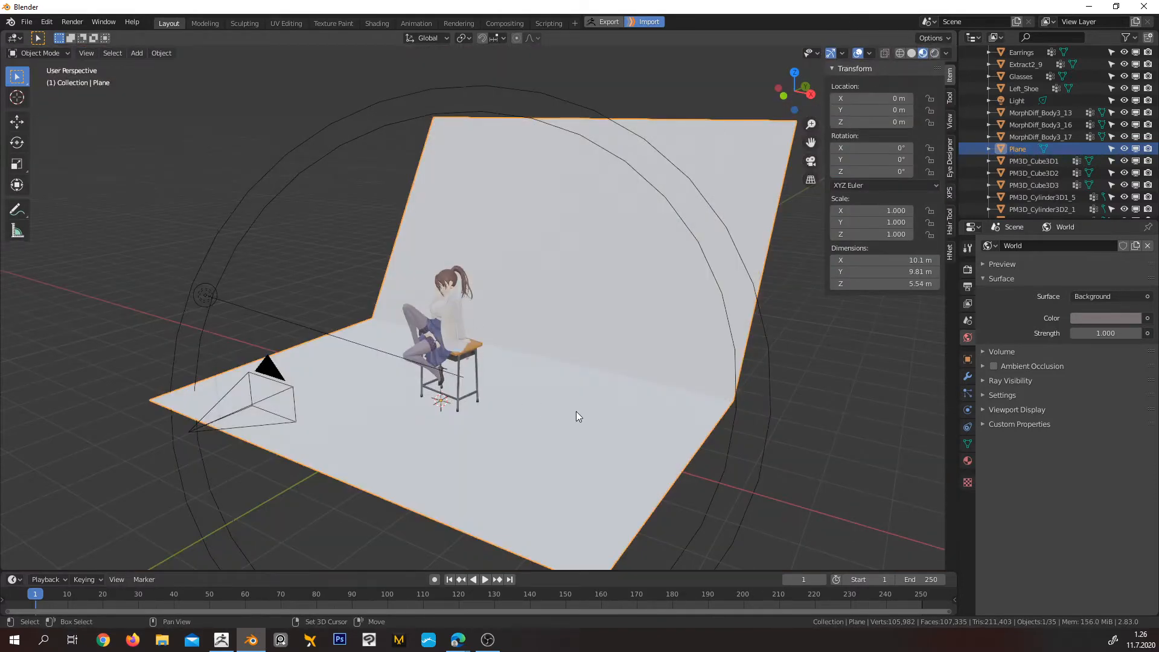
mouse_move(576, 411)
middle_down()
mouse_move(440, 292)
mouse_move(439, 302)
mouse_move(323, 227)
mouse_move(429, 297)
middle_up()
scroll(439, 325, up, 3)
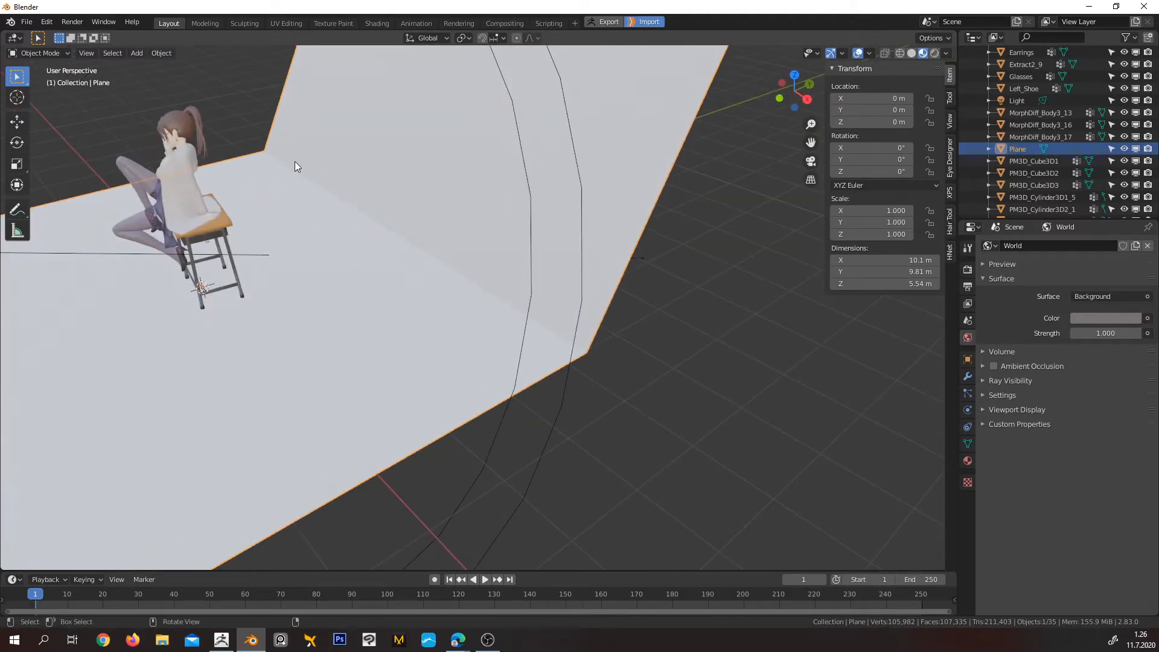
key(Tab)
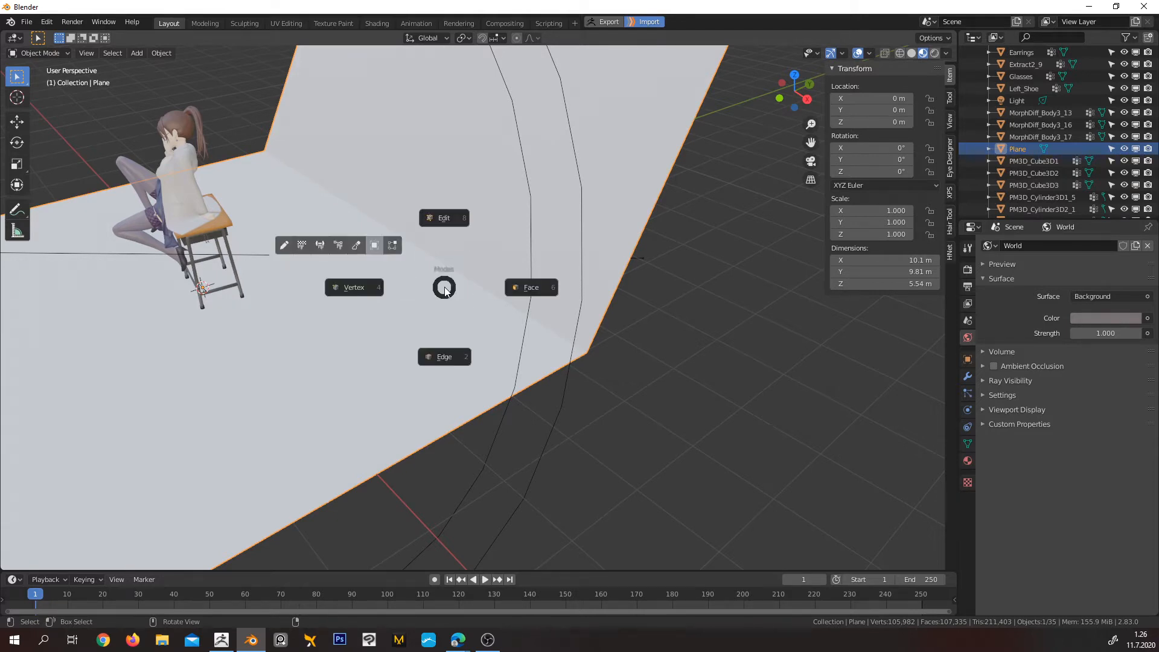
key(Escape)
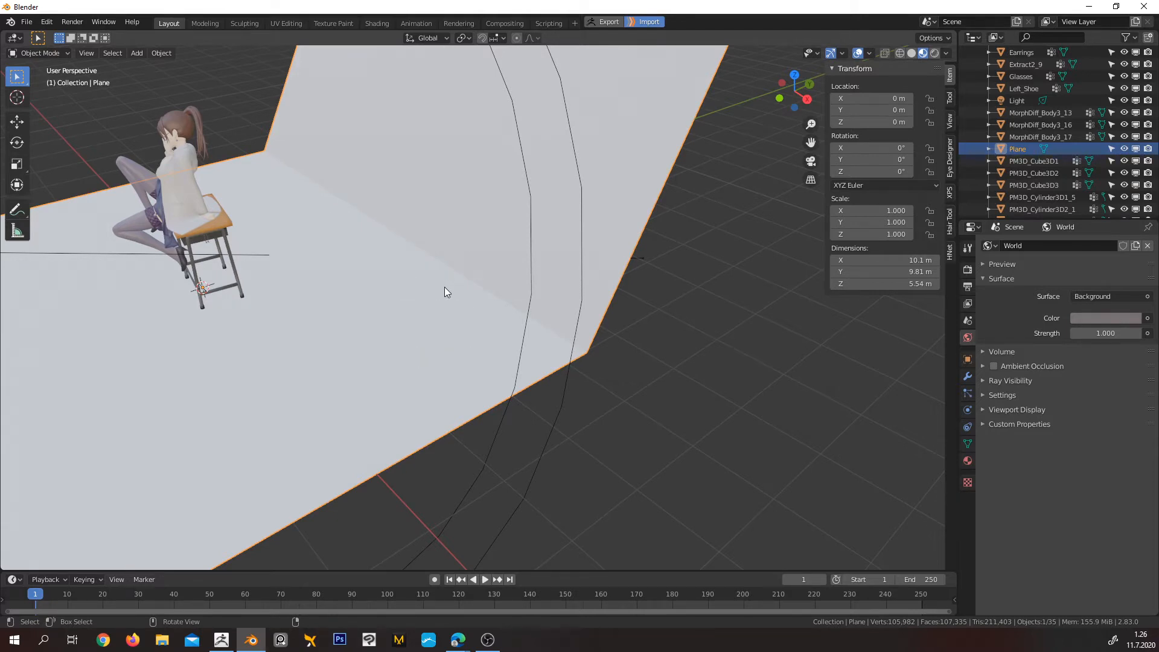
key(shift+z)
key(z)
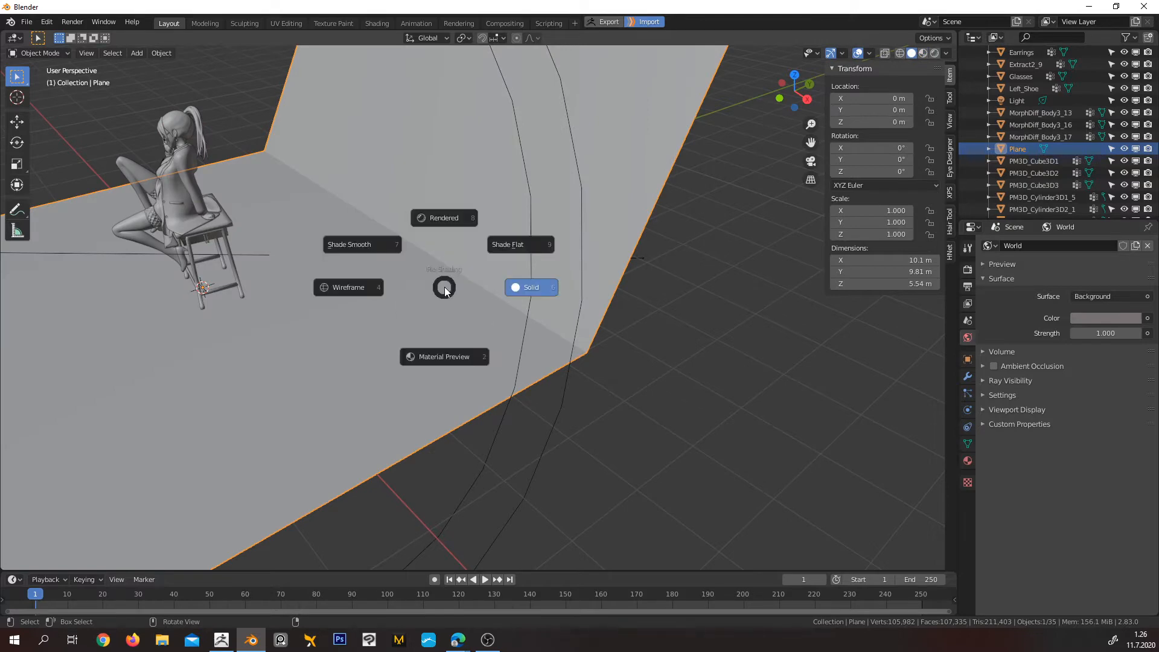
click(369, 245)
mouse_move(460, 280)
middle_down()
mouse_move(496, 313)
mouse_move(464, 284)
mouse_move(452, 251)
mouse_move(470, 276)
middle_up()
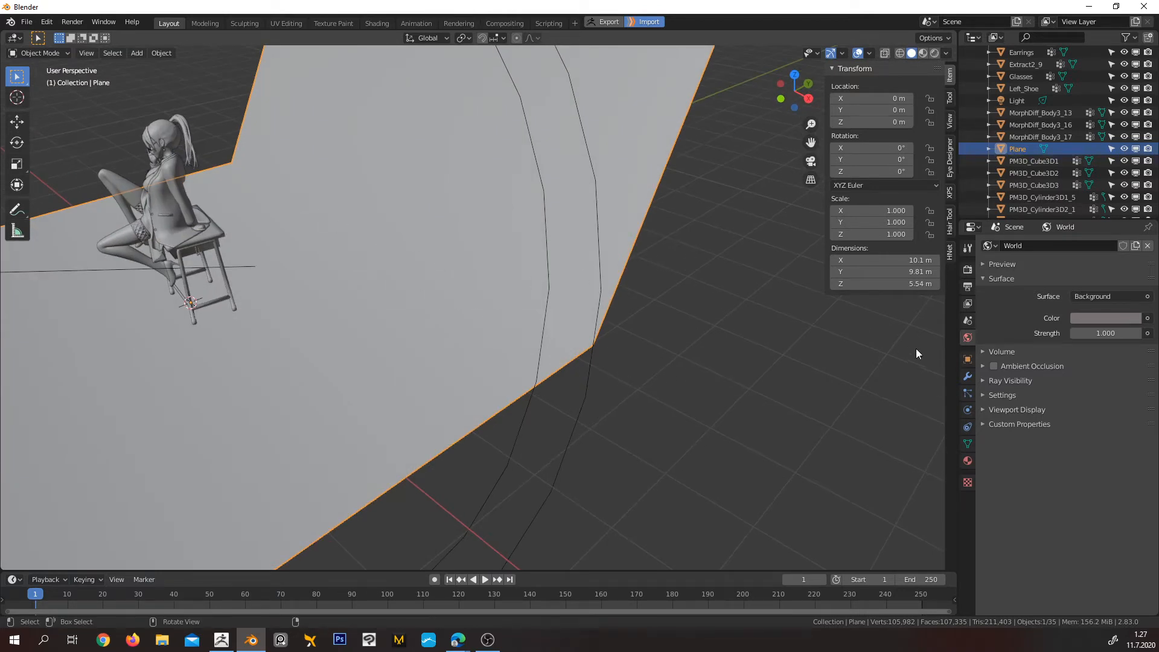
Add a Bevel modifier to the backdrop plane with a 0.9 m offset and 8 segments
click(967, 377)
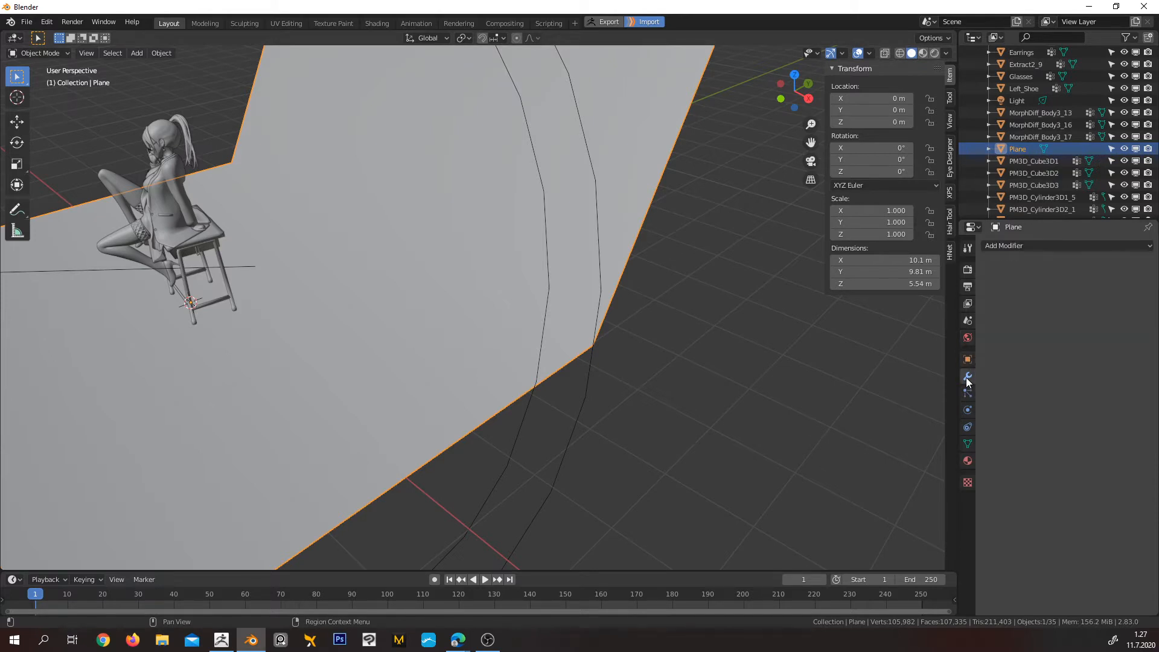
click(1026, 248)
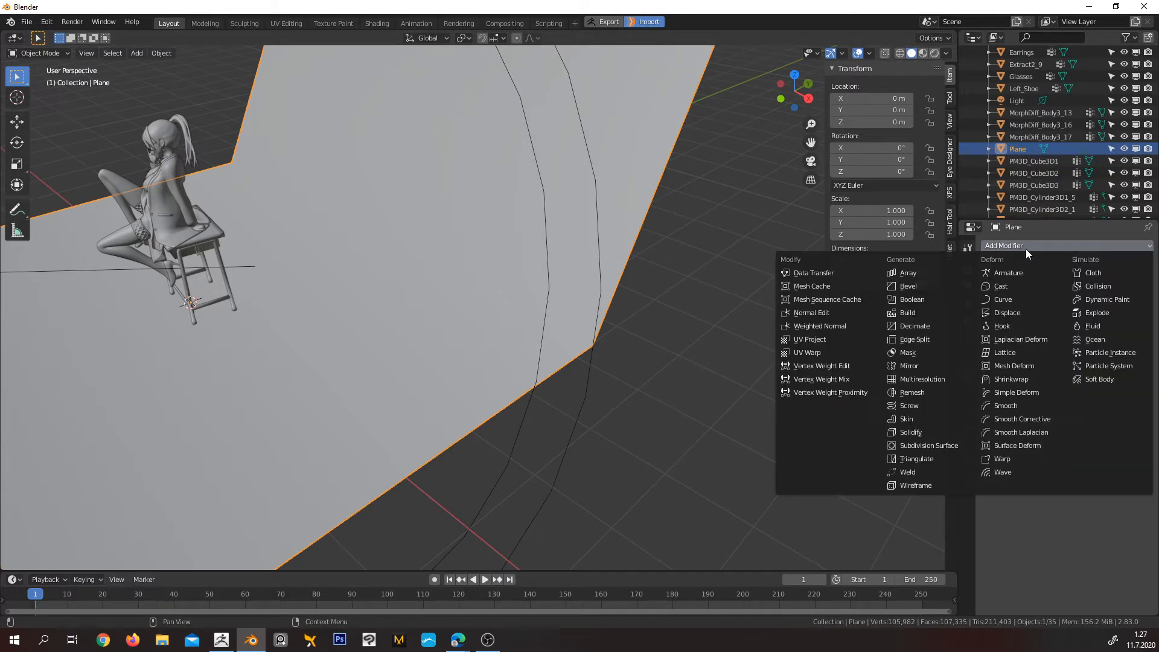
click(912, 289)
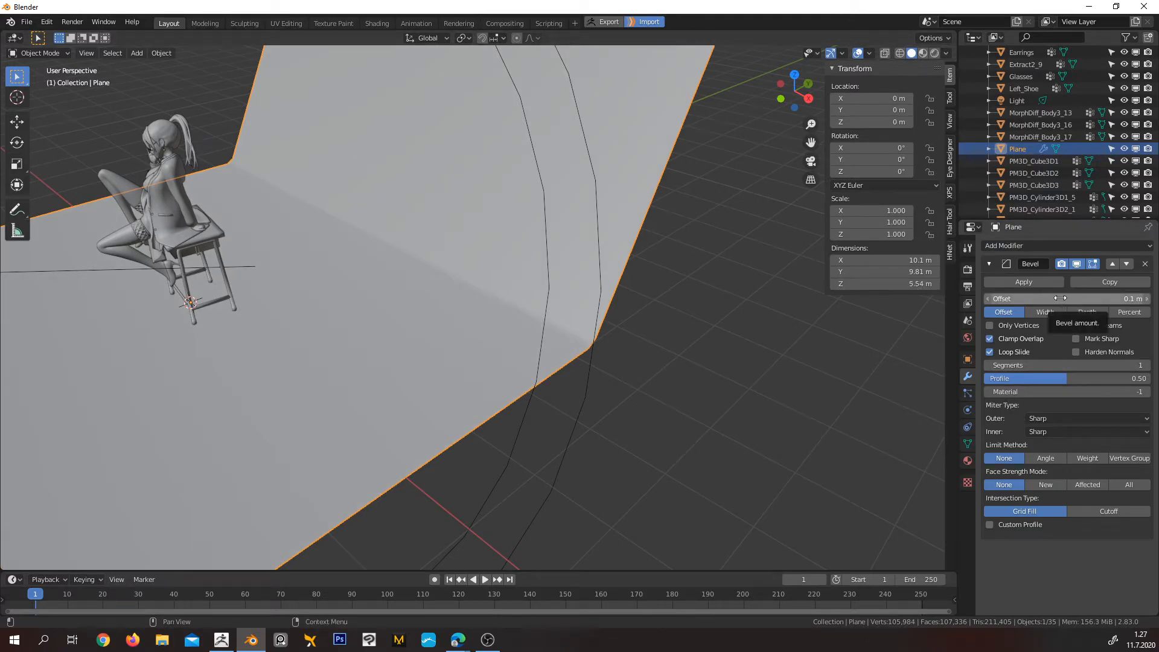
drag(1066, 298, 1138, 299)
drag(1066, 365, 1090, 365)
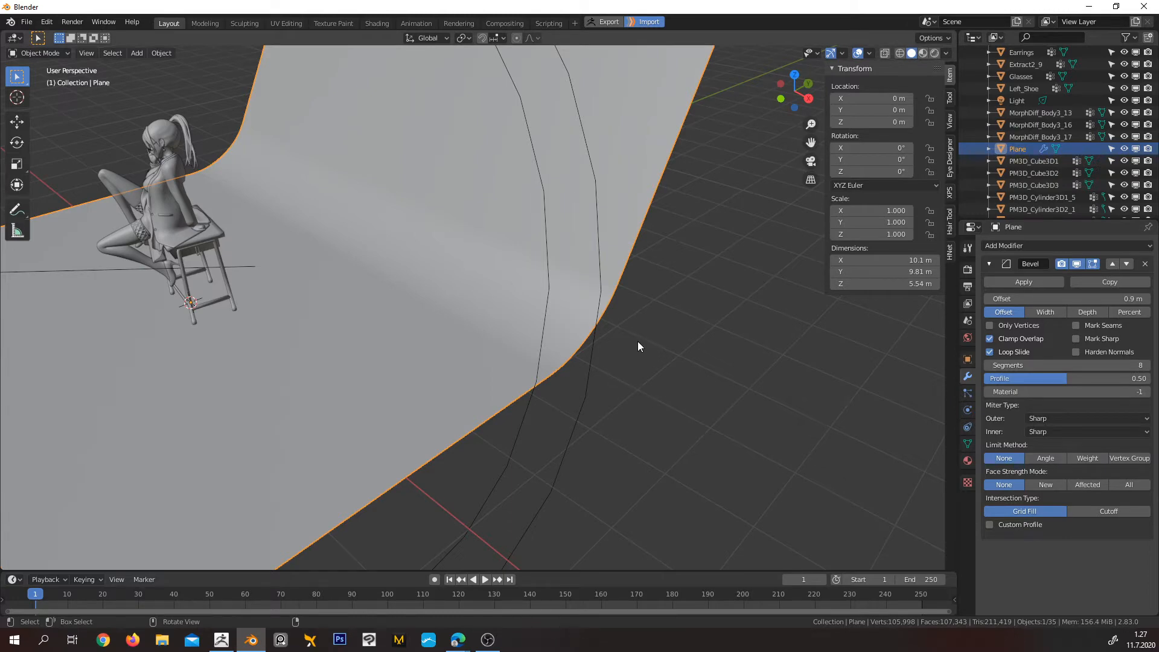
middle_drag(652, 353, 584, 352)
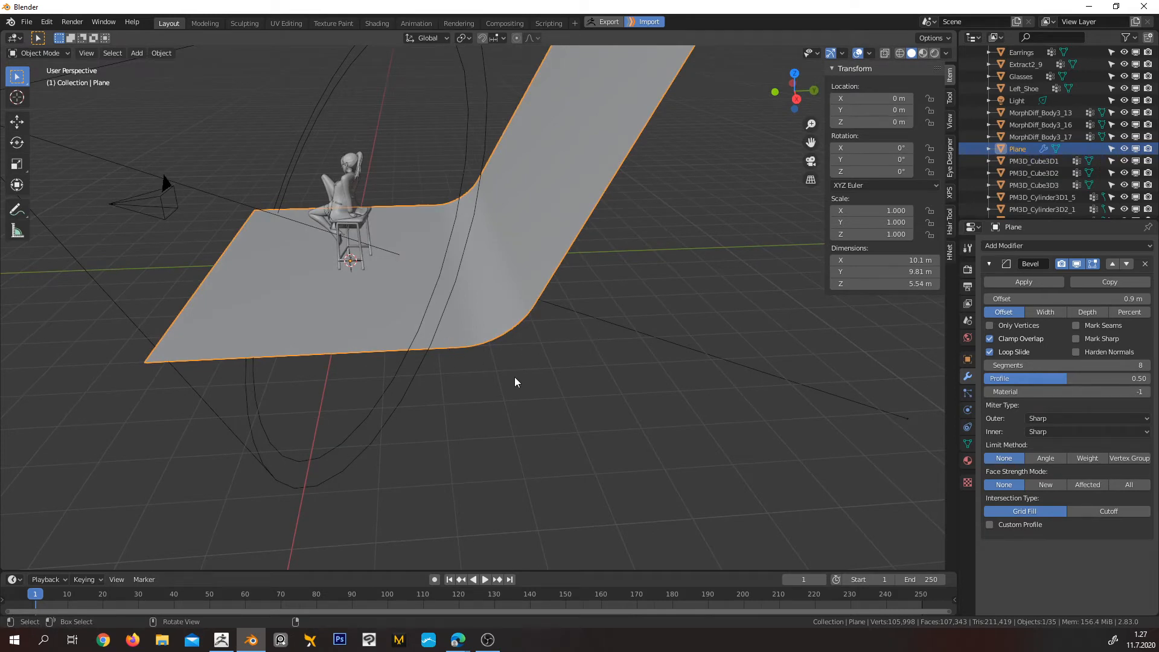
Inspect the curved backdrop from several sides, then hide the Bevel modifier in the viewport and Edit Mode from the camera view
key(KP_1)
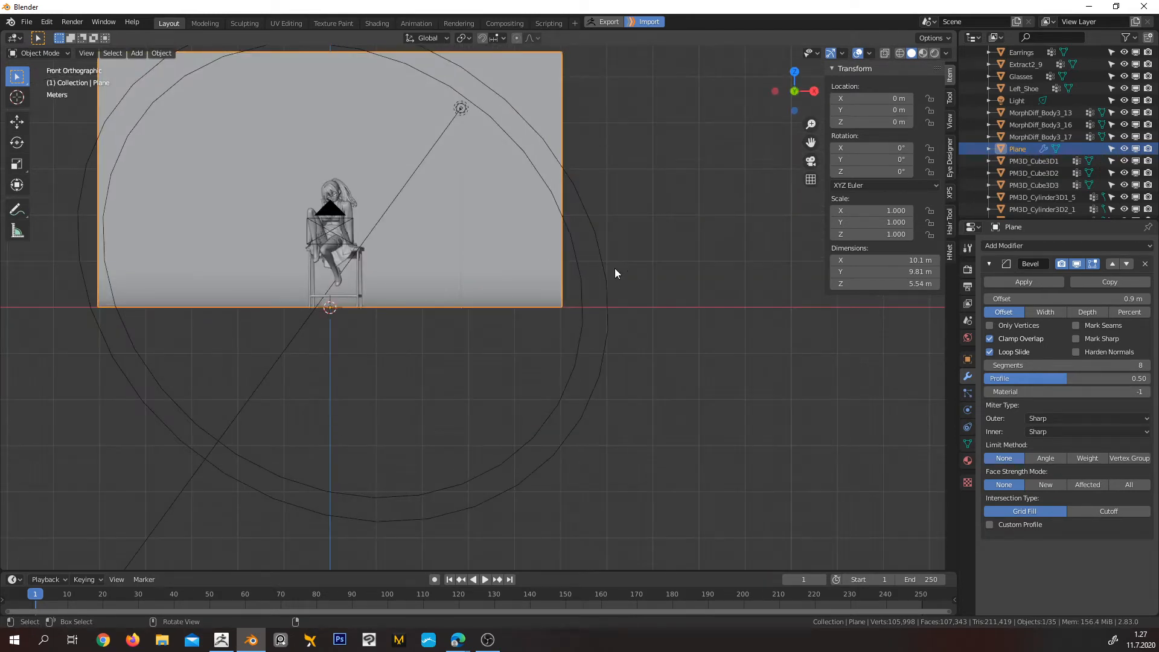
key(KP_3)
middle_drag(449, 213, 441, 259)
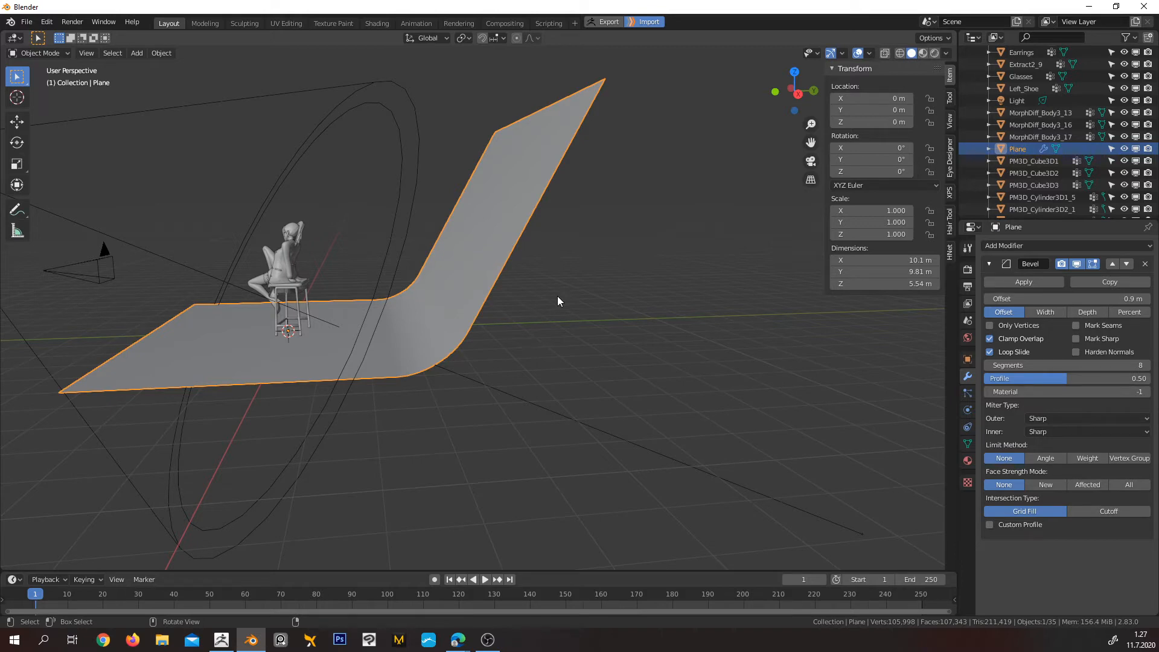
middle_drag(558, 296, 599, 331)
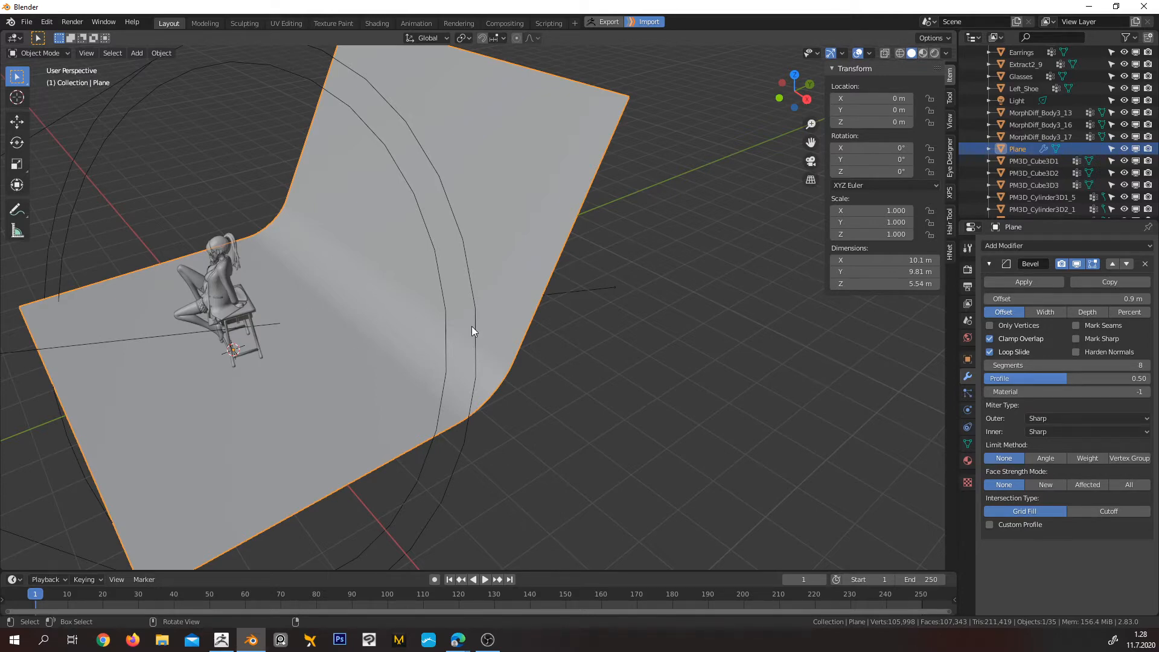
key(KP_0)
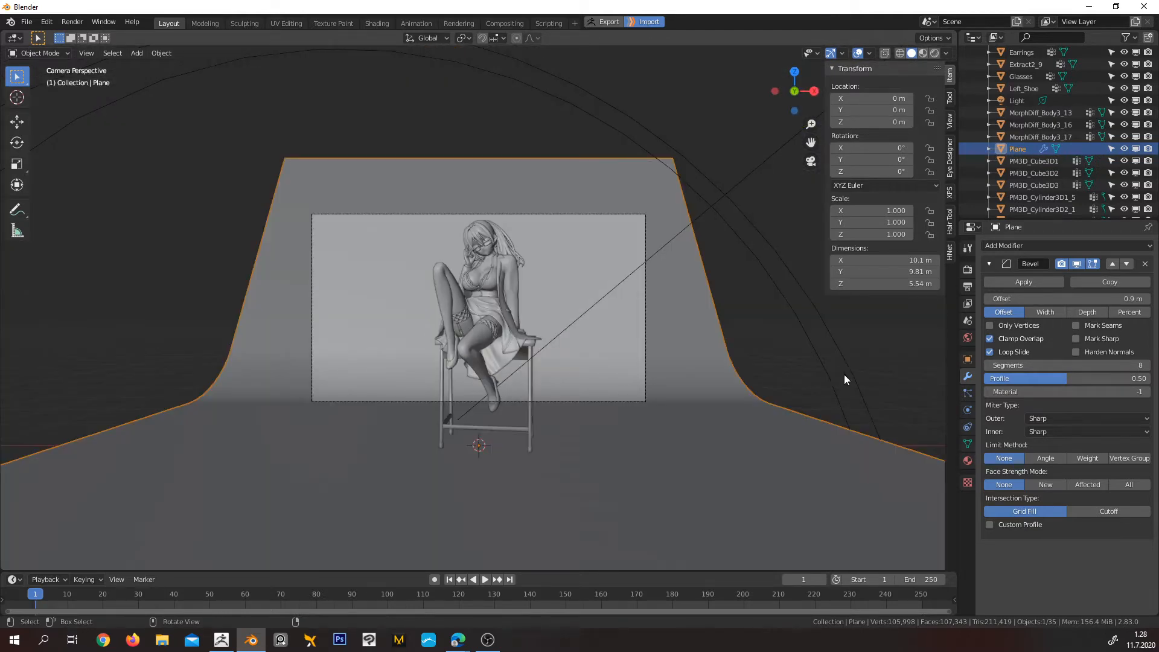
click(1076, 265)
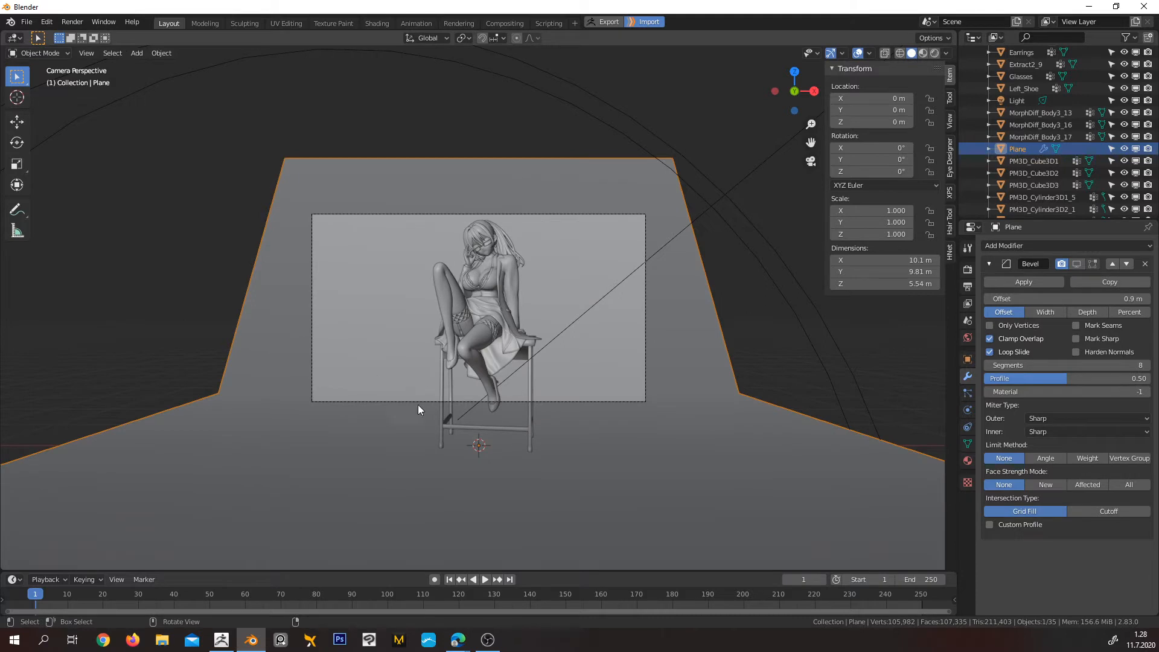
Create a new Principled BSDF material on the backdrop with a light cyan-blue base colour and switch to Material Preview shading
click(967, 460)
click(989, 284)
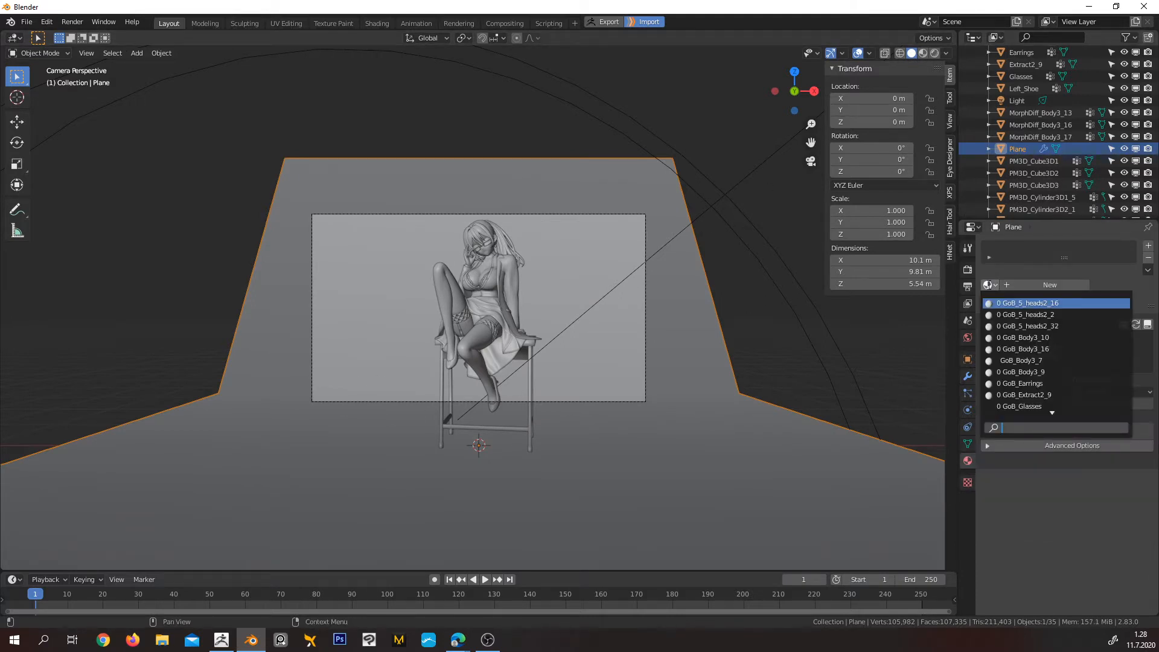
click(1117, 276)
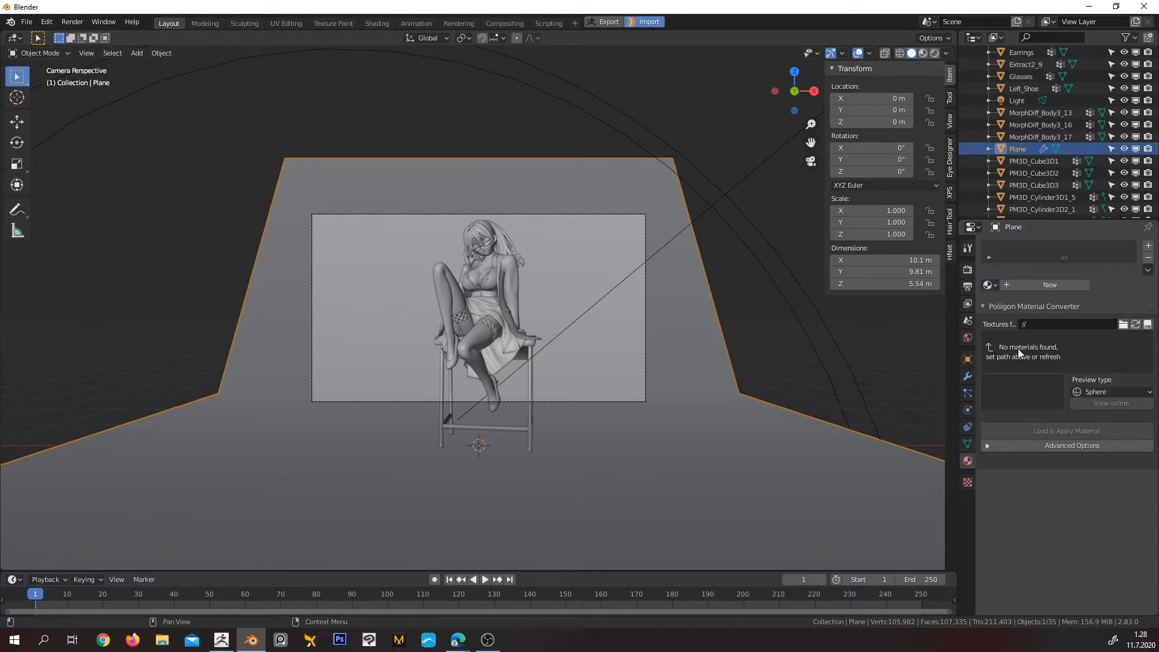
click(1038, 284)
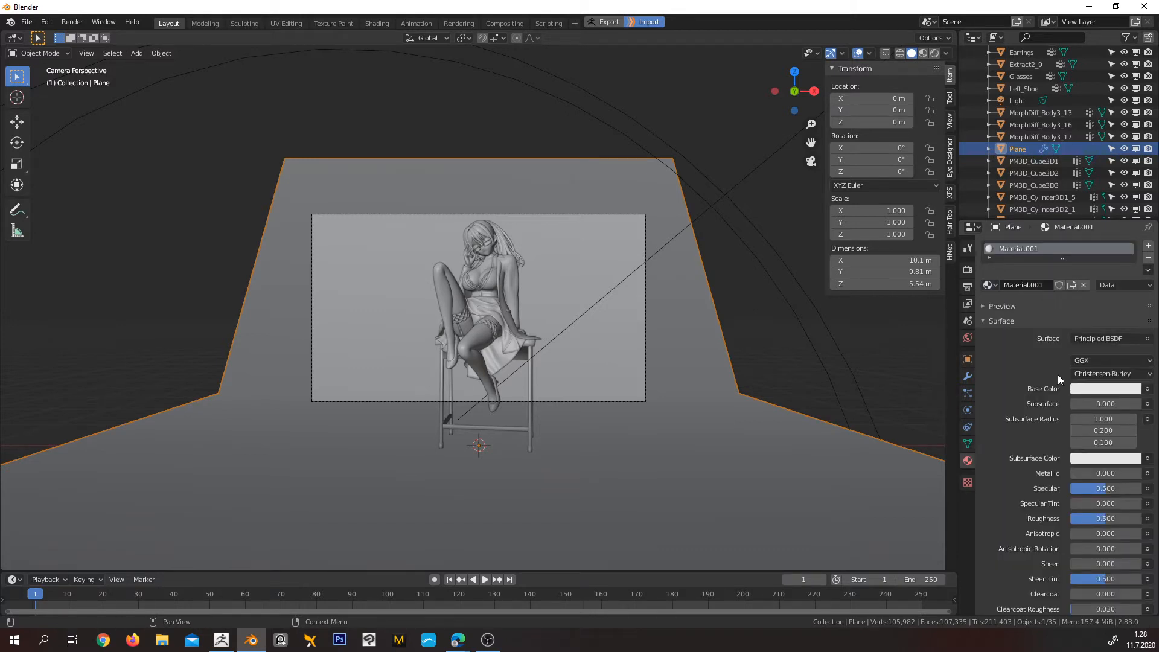
click(1079, 389)
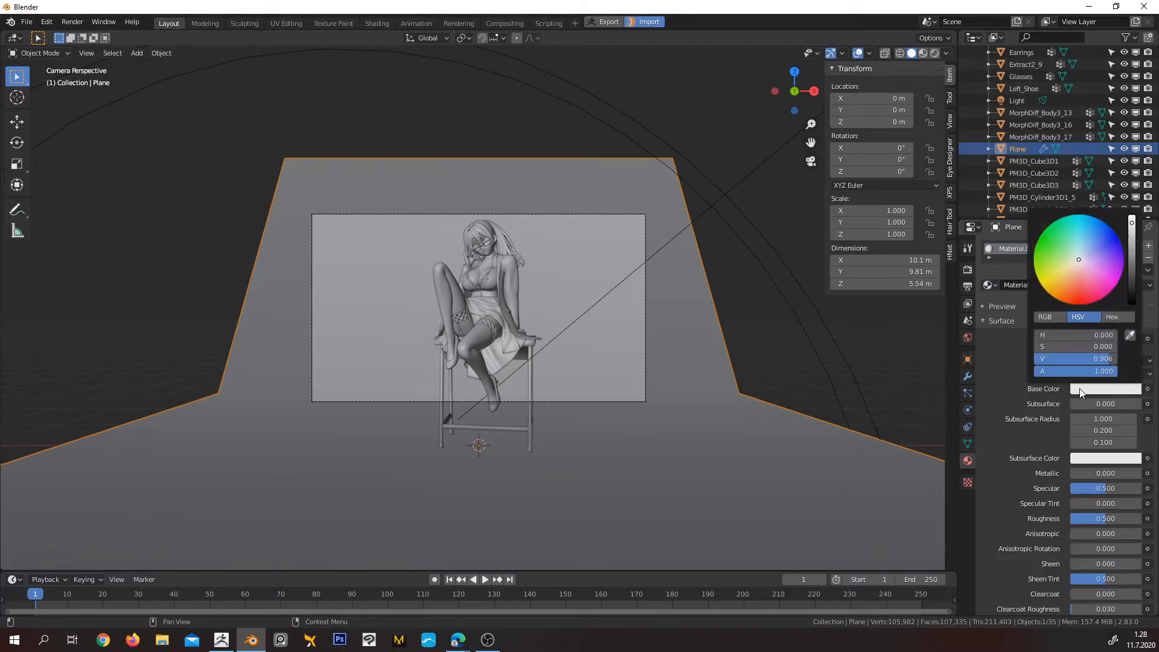
click(1091, 250)
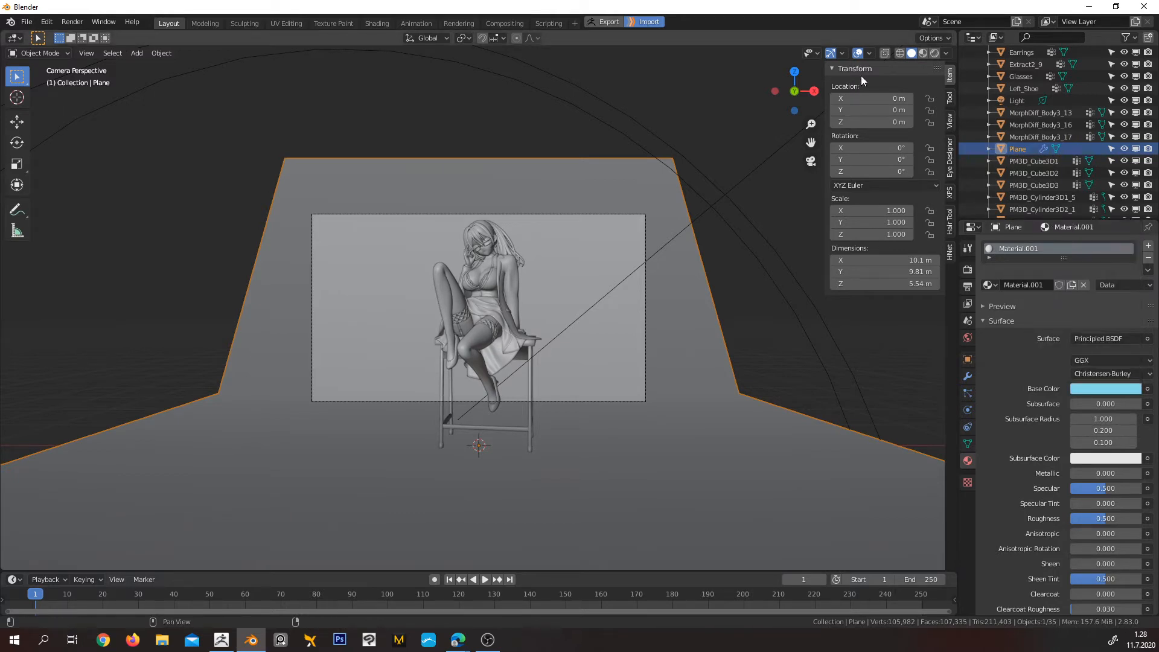
click(922, 53)
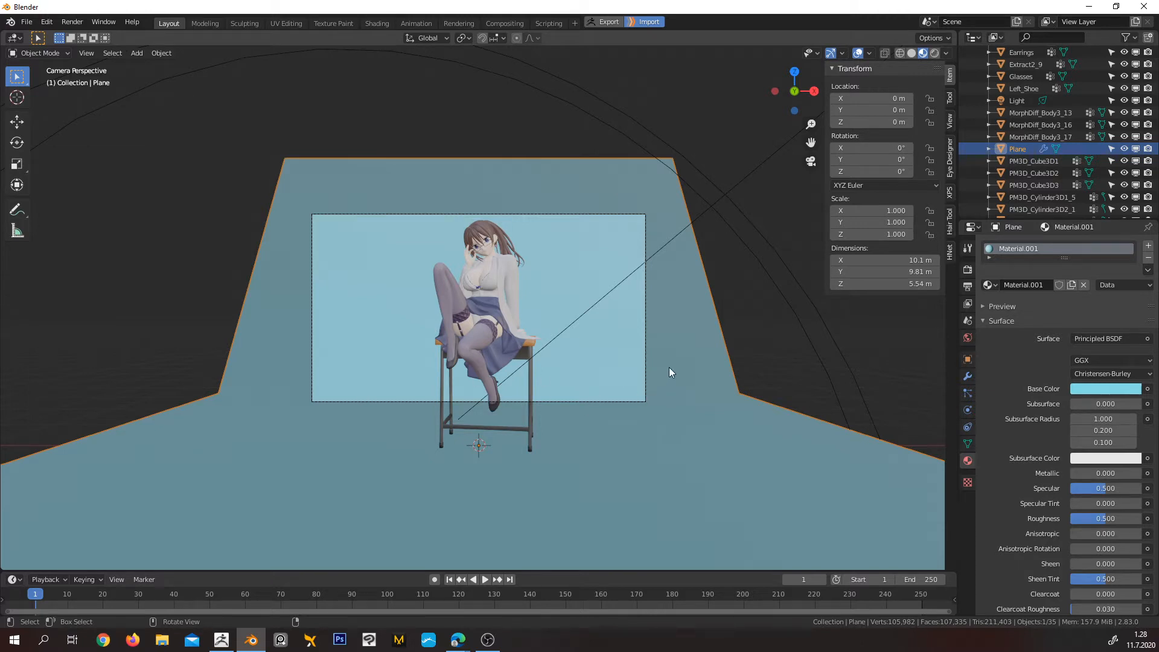
Deselect everything and turn the backdrop's Bevel modifier back on for the viewport and Edit Mode in the camera view
key(alt+a)
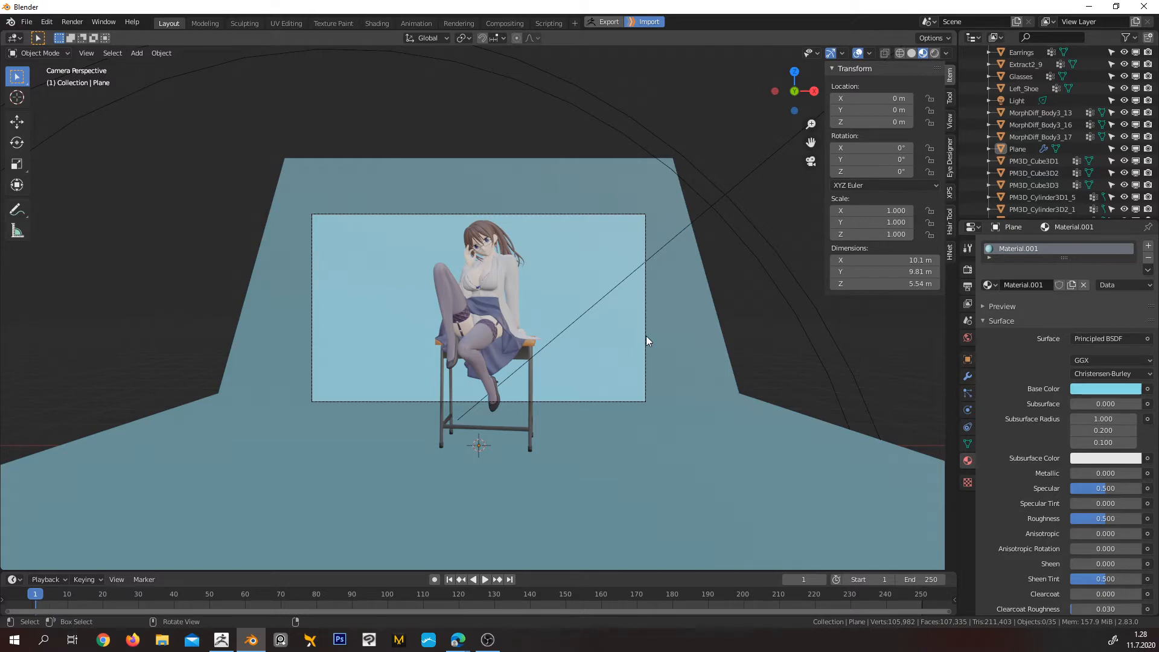
middle_drag(697, 352, 443, 423)
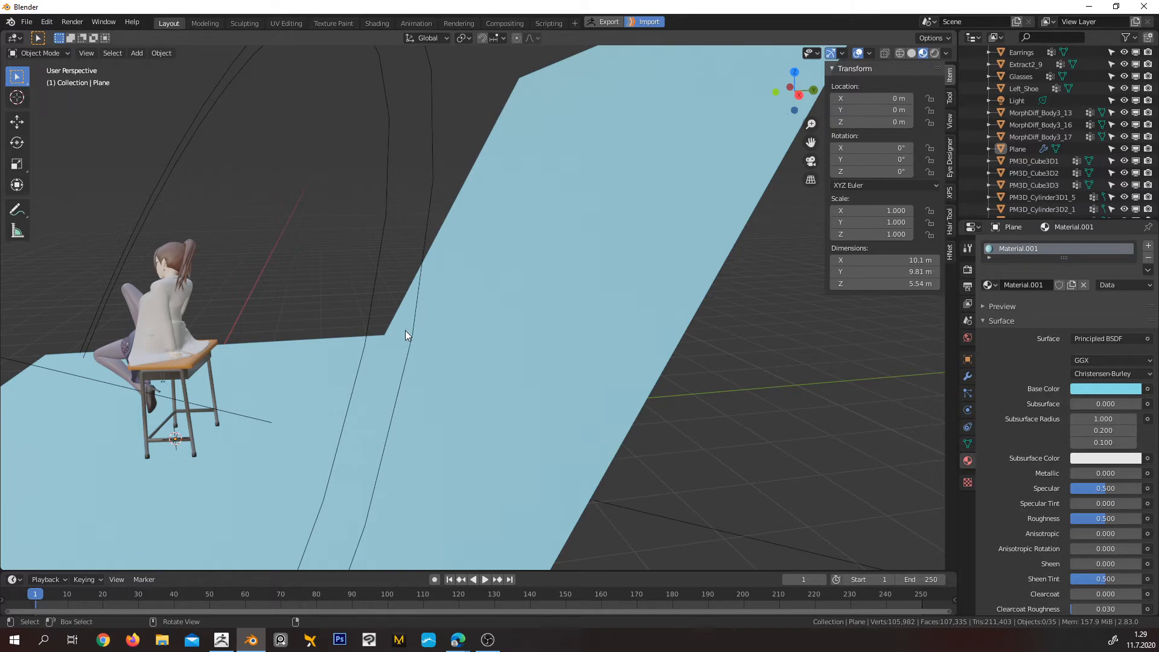
middle_drag(396, 357, 425, 355)
key(KP_0)
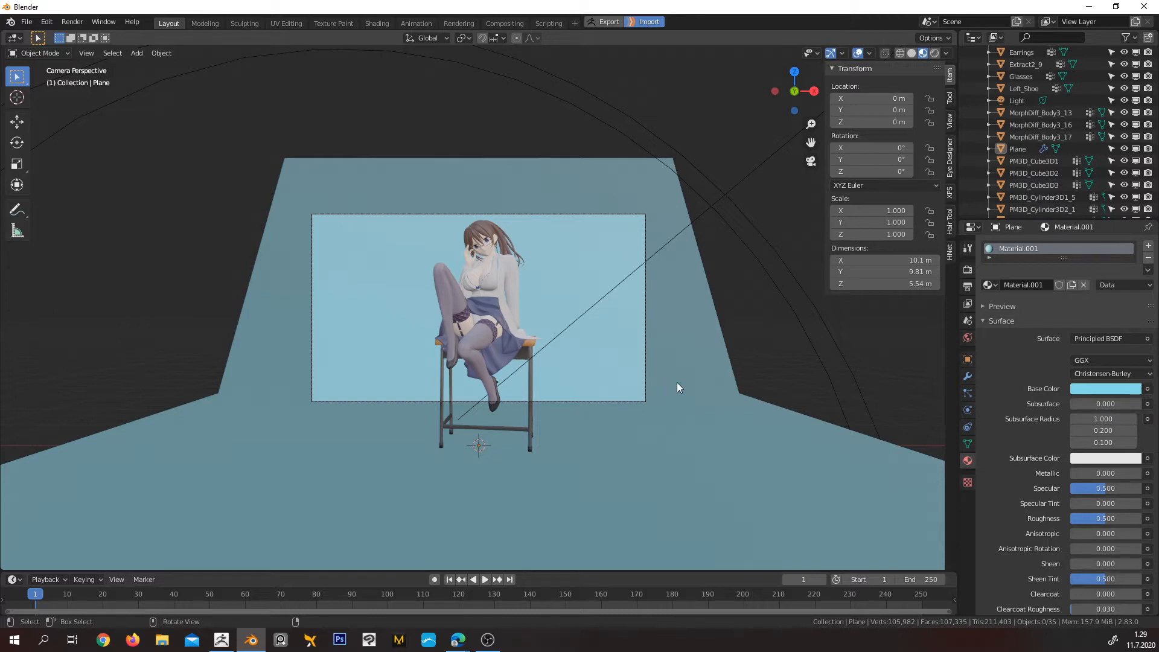
click(968, 376)
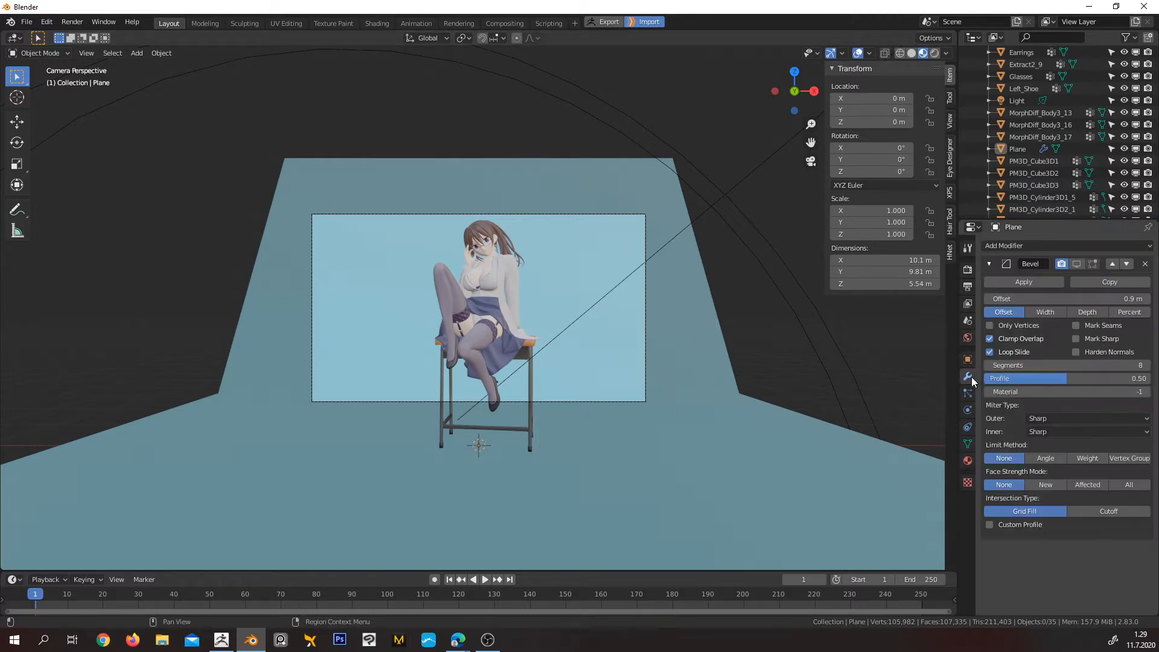
click(1079, 265)
click(1090, 264)
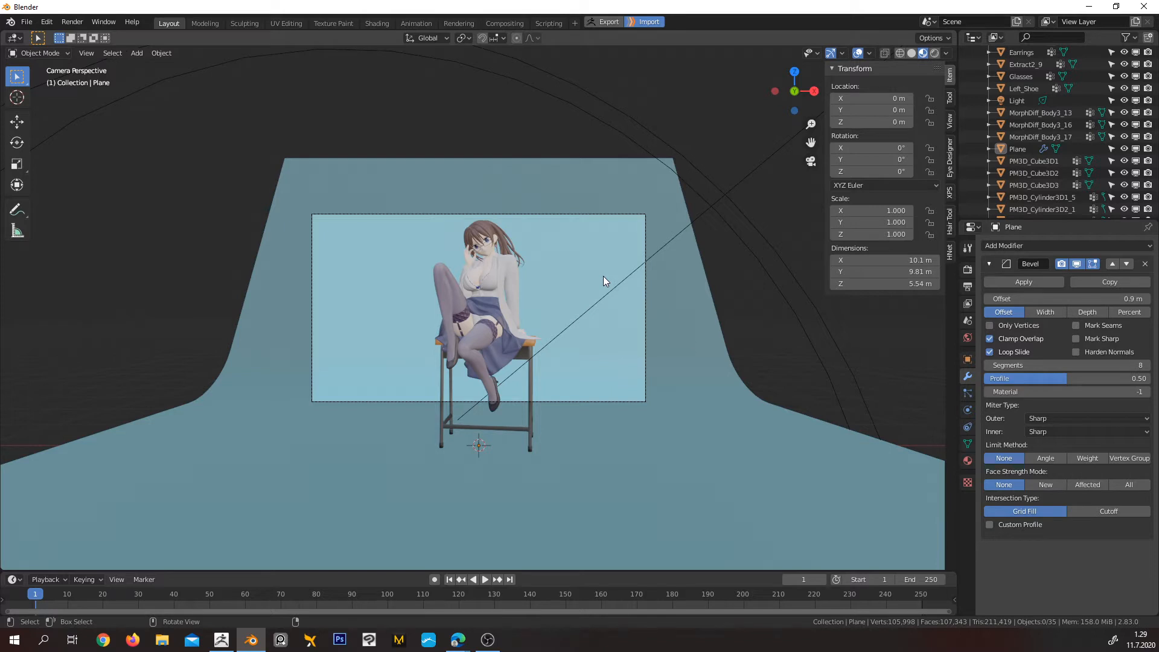
Set the world background strength to 0, switch to rendered shading and render the camera image
click(968, 338)
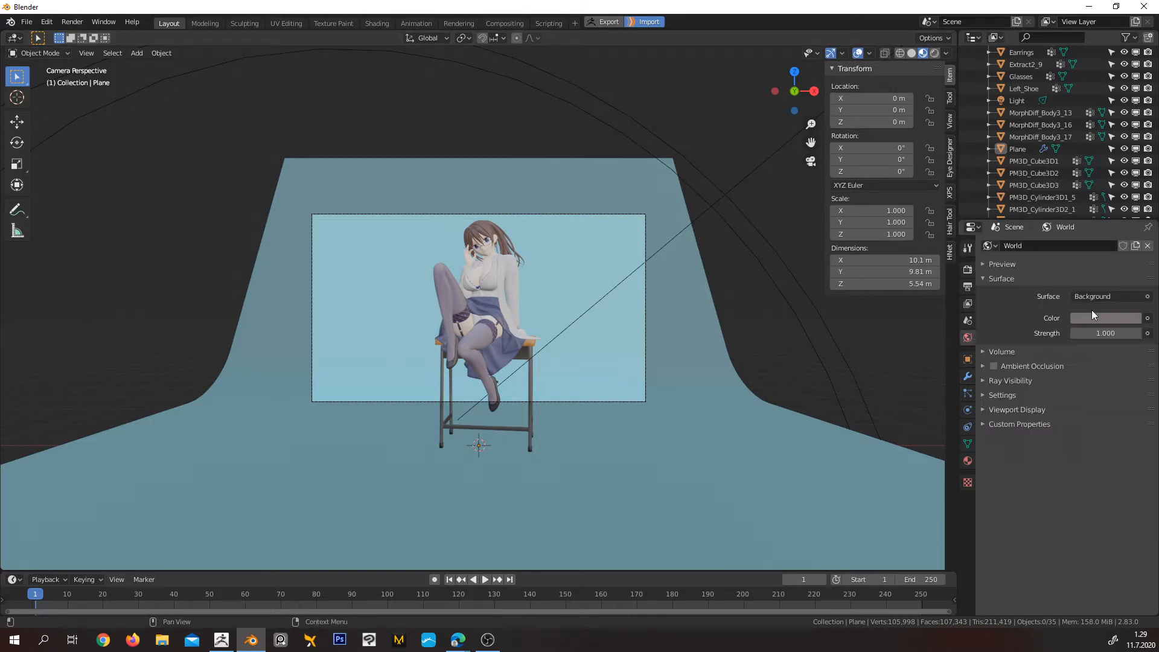
click(1108, 333)
text(0)
key(Return)
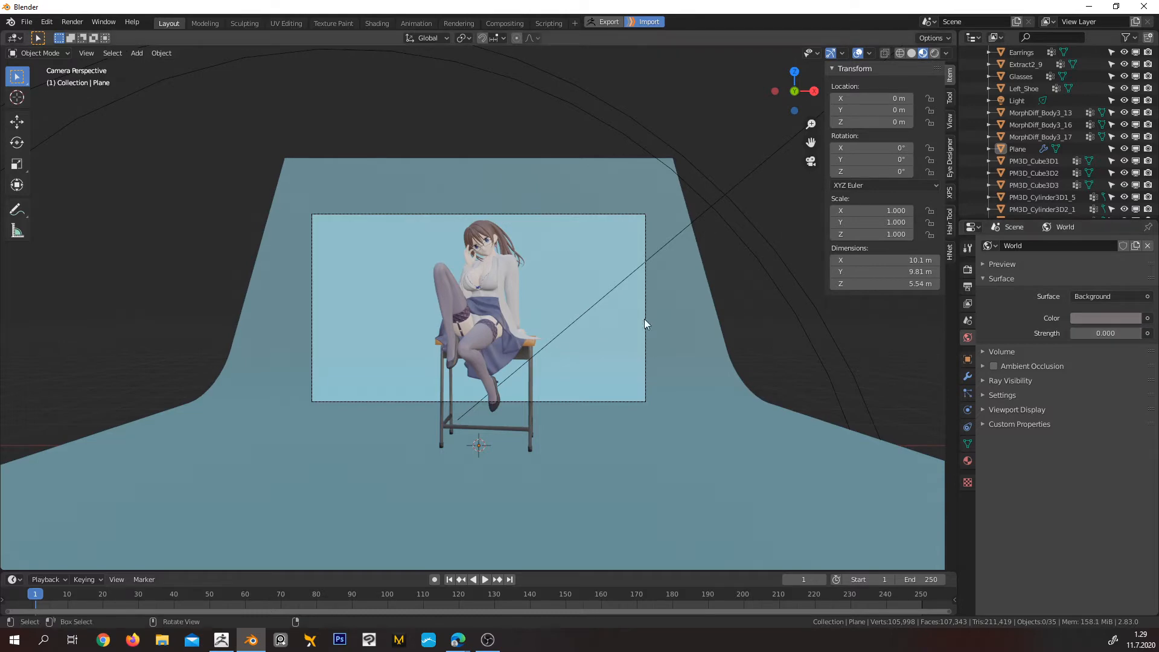
click(934, 53)
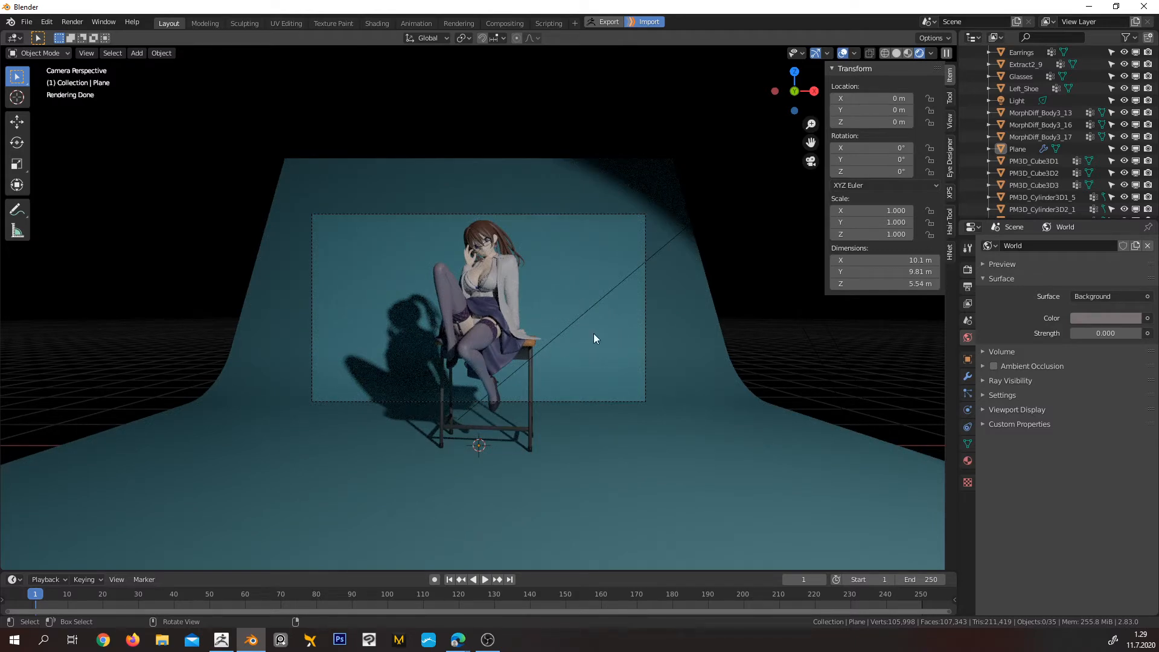
key(F12)
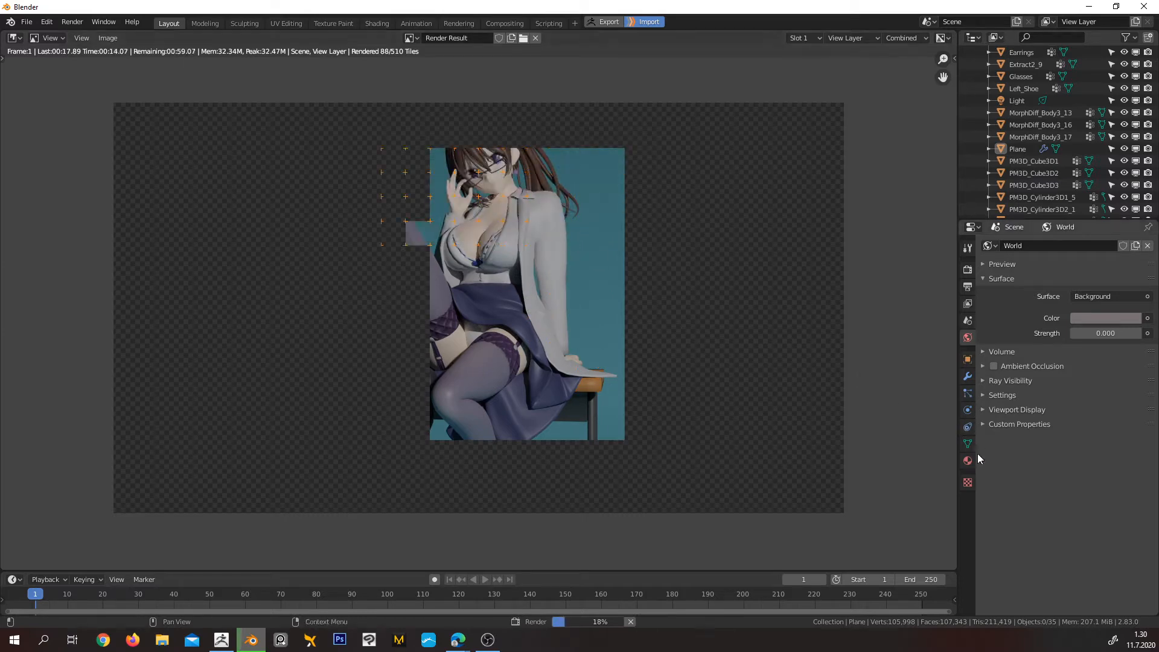
Switch the render result area back to the 3D Viewport and show the spot light's data settings
click(1019, 101)
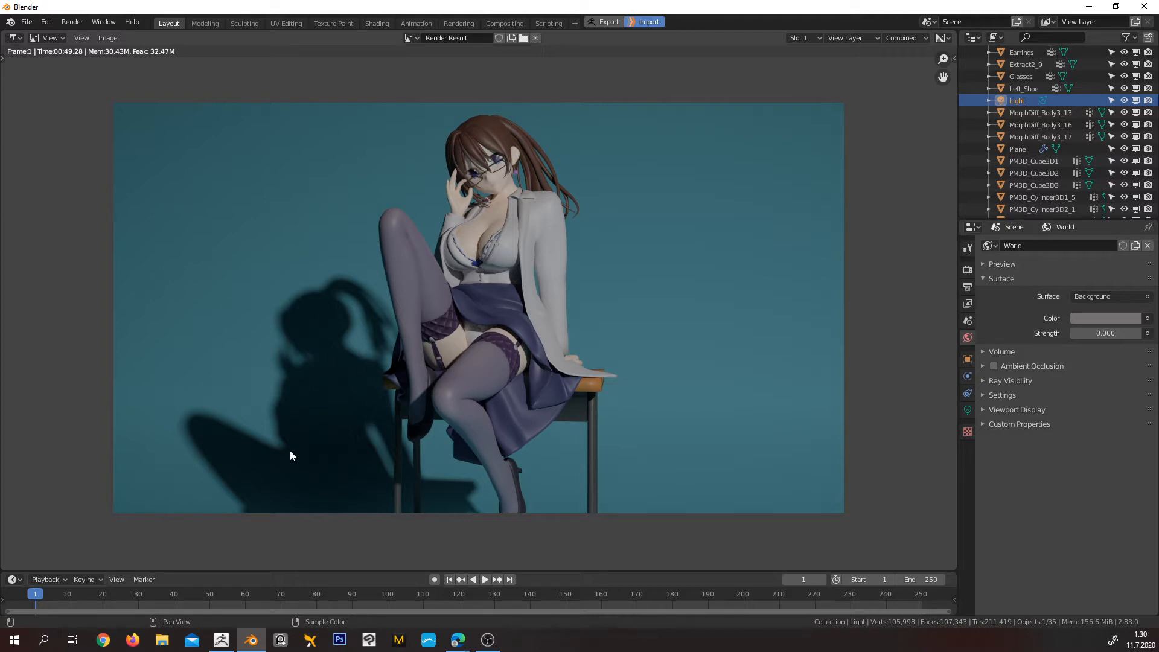
click(14, 38)
click(32, 83)
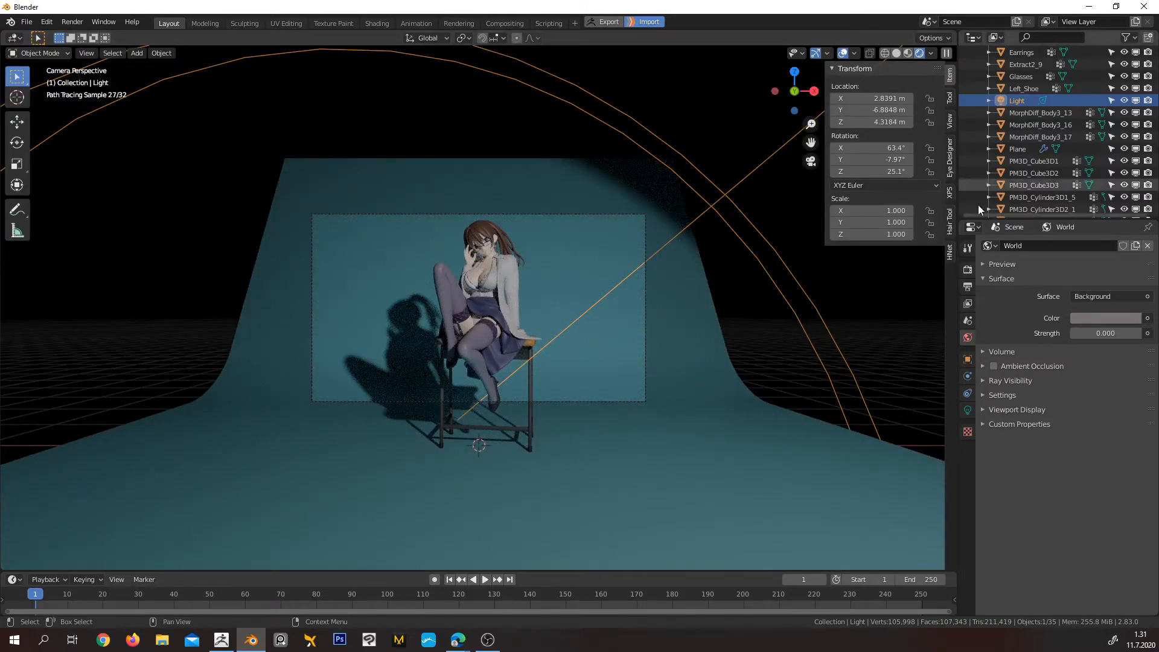
click(967, 411)
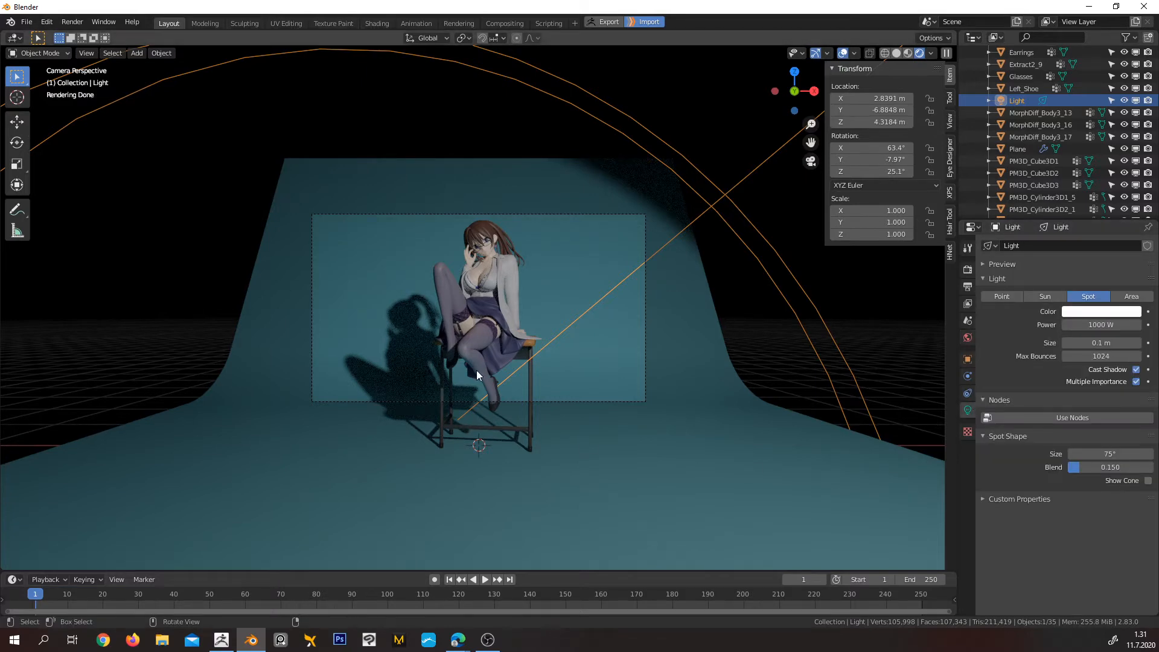
Look through the camera and set a render region enclosing the whole camera frame
scroll(544, 378, up, 4)
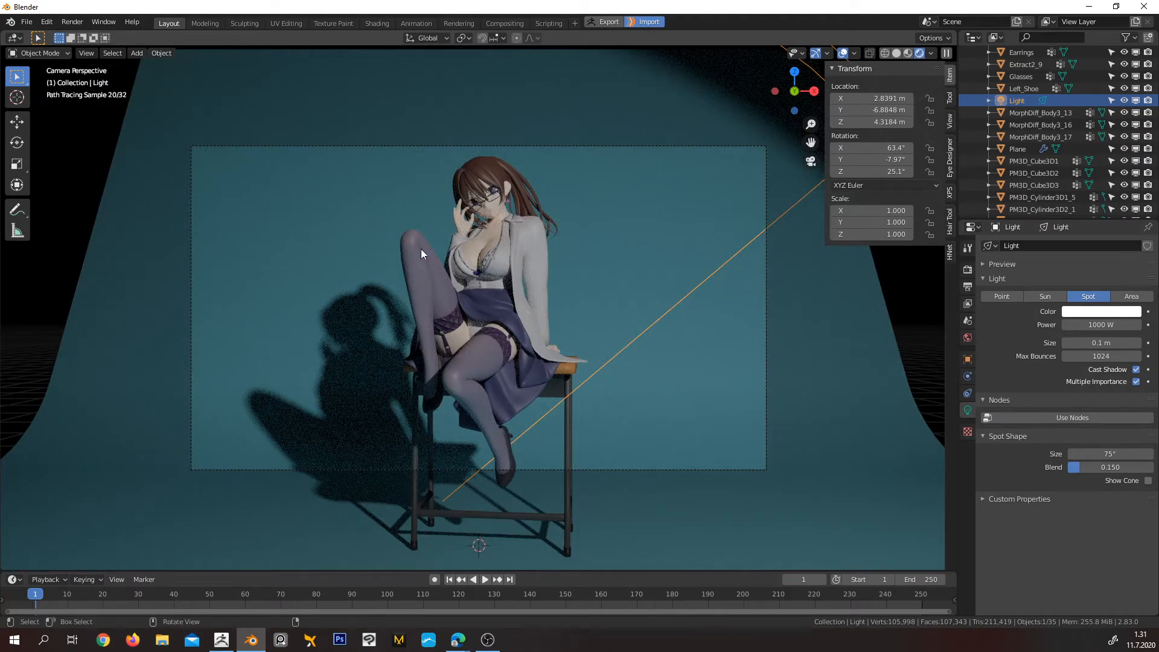
mouse_move(347, 305)
middle_down()
mouse_move(372, 317)
mouse_move(353, 350)
mouse_move(303, 302)
mouse_move(354, 288)
mouse_move(320, 306)
mouse_move(331, 303)
middle_up()
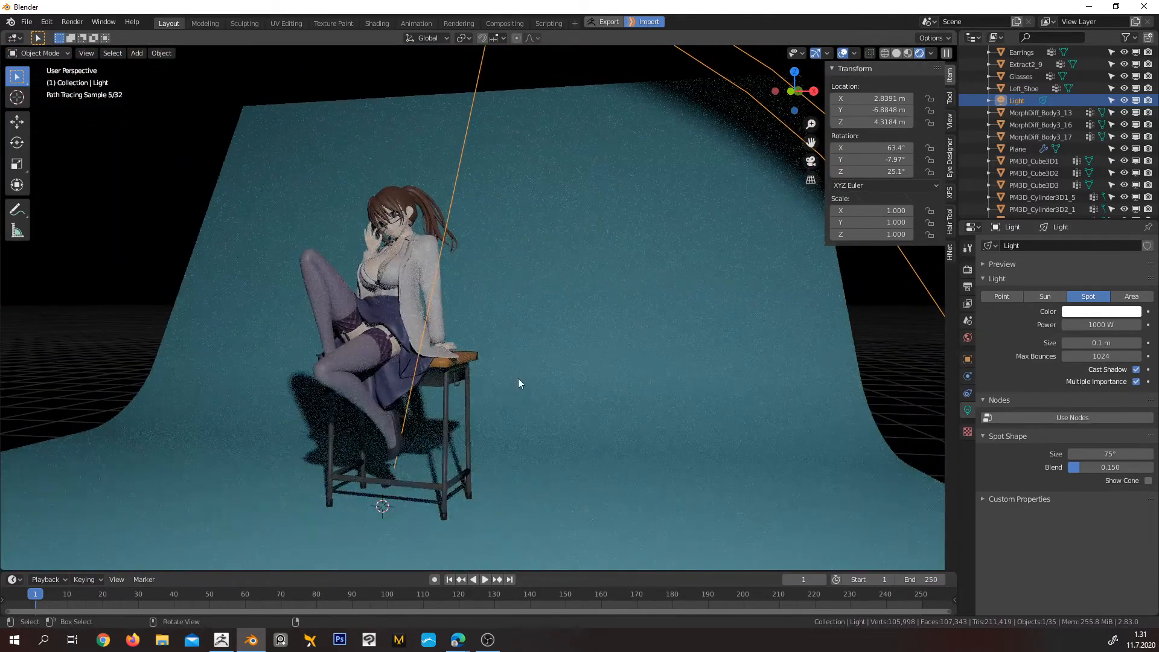
key(KP_0)
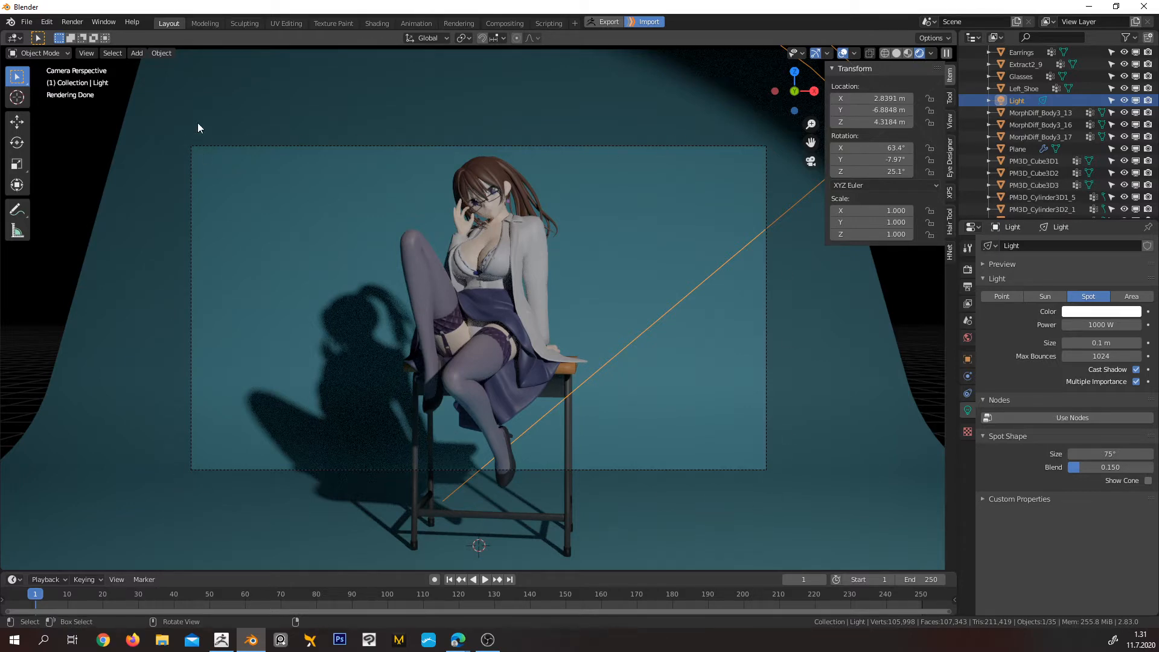
key(ctrl+b)
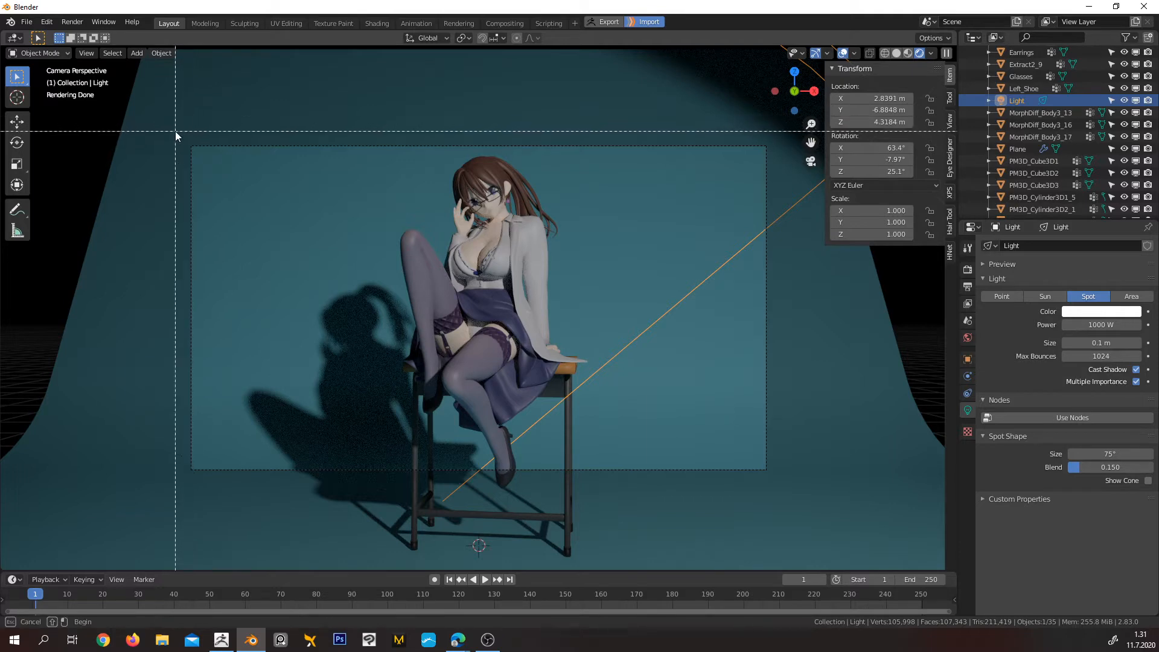
mouse_move(178, 130)
mouse_down()
mouse_move(563, 320)
mouse_move(788, 499)
mouse_move(788, 487)
mouse_up()
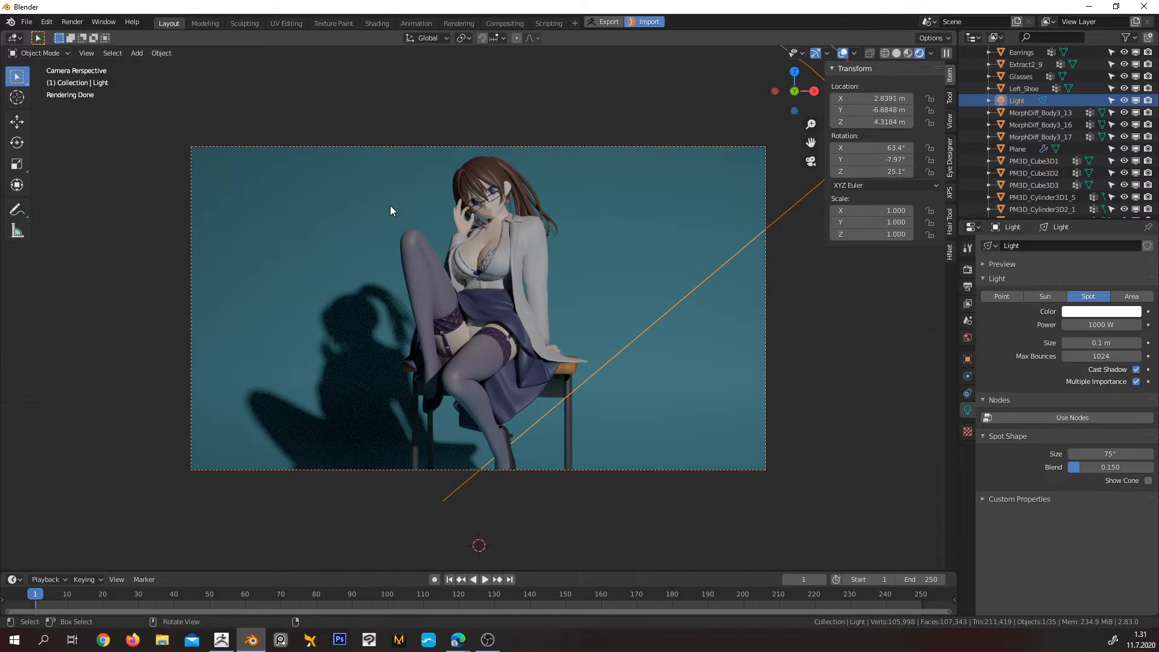
Narrow the render region to the character's head and shoulders and frame it closely in the camera view
key(ctrl+b)
drag(390, 150, 577, 245)
scroll(573, 195, up, 5)
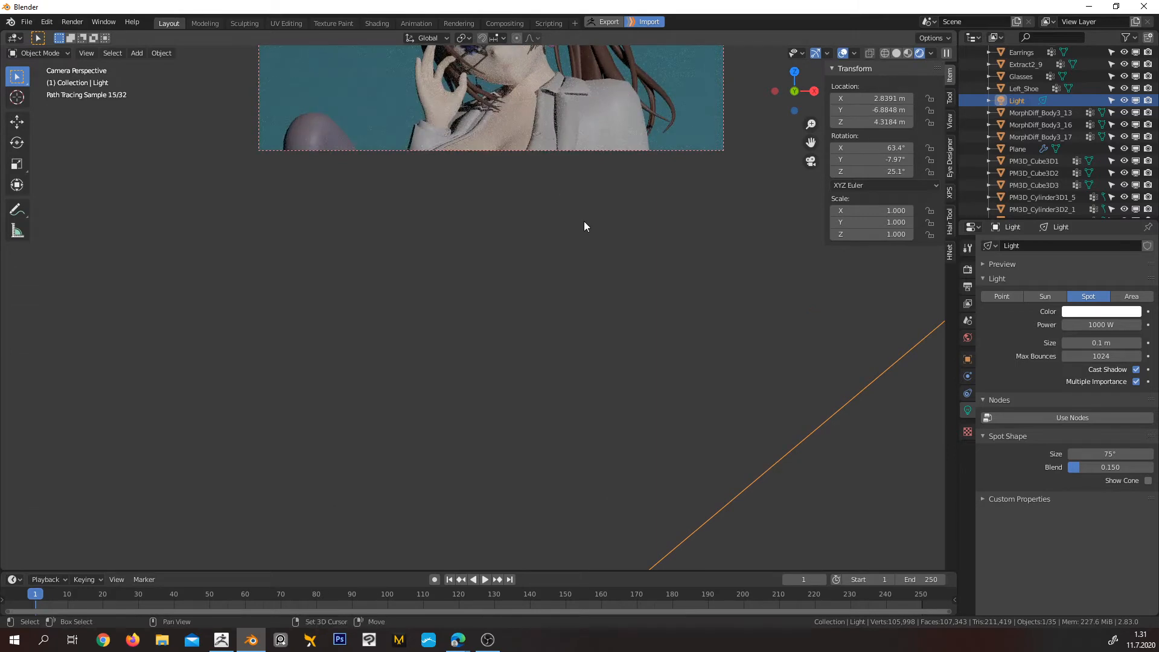
shift+middle_drag(584, 222, 582, 461)
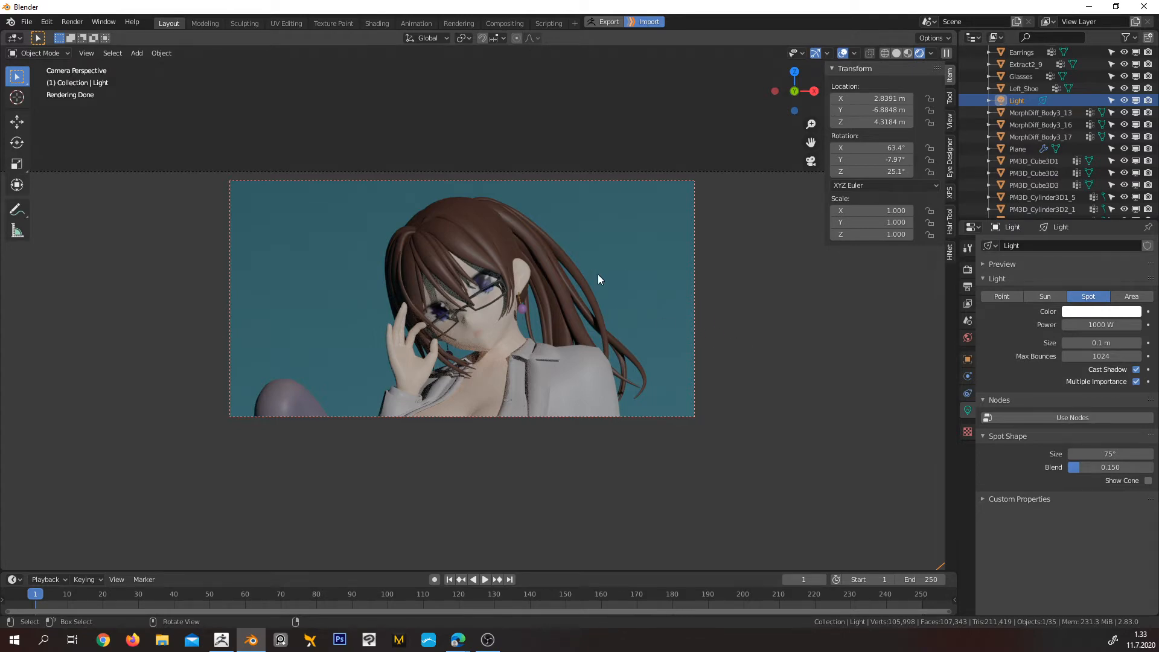
Return to the camera view and clear the render region so the entire scene renders in the viewport
scroll(627, 314, down, 5)
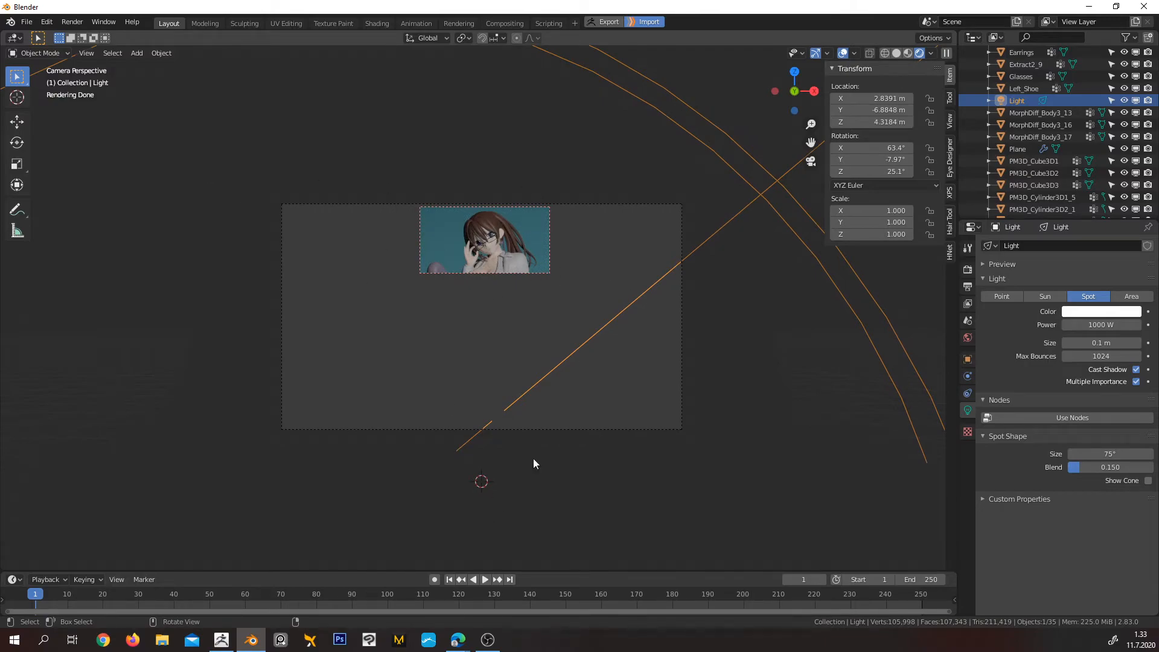
middle_drag(534, 458, 502, 383)
scroll(502, 383, up, 4)
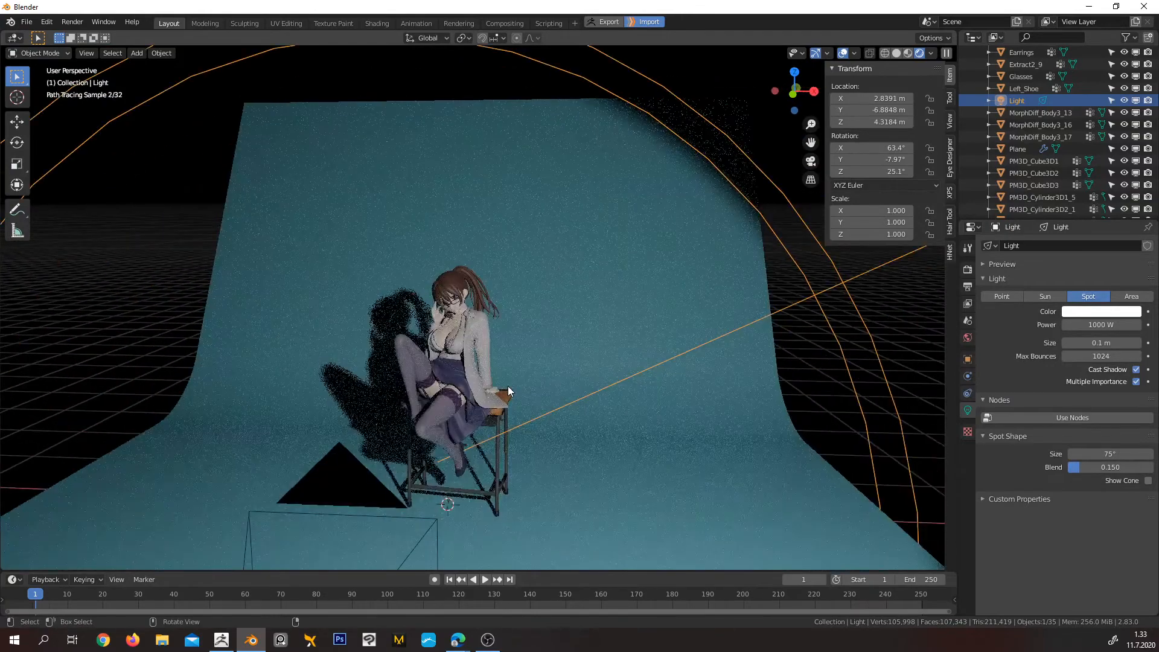
key(KP_0)
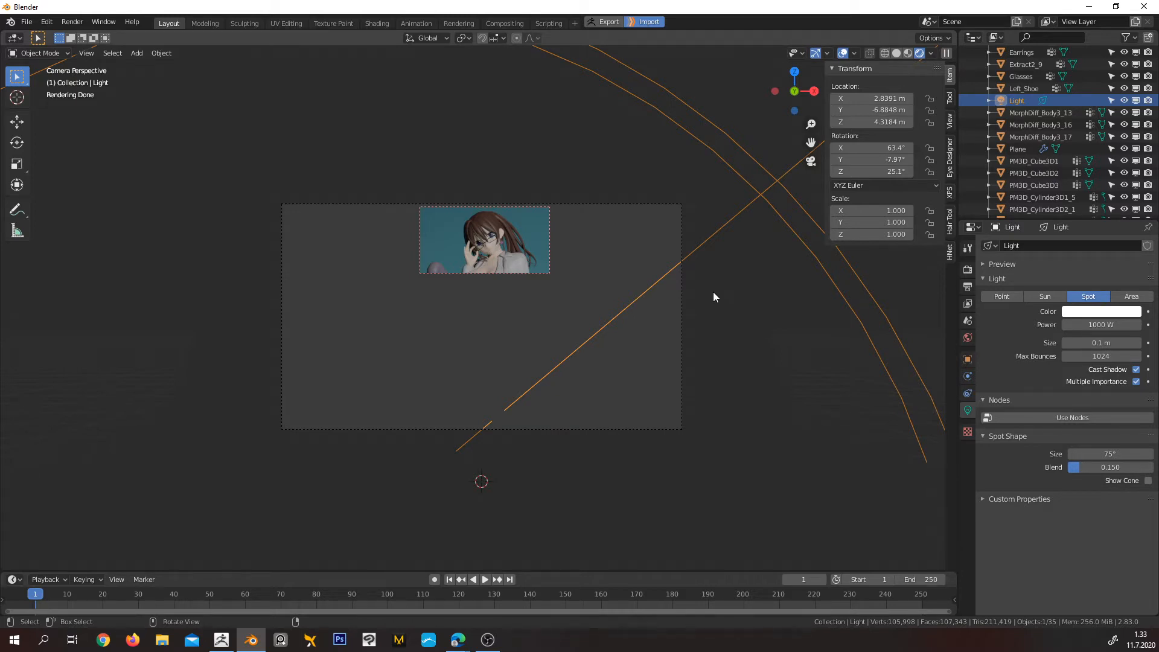
key(ctrl+b)
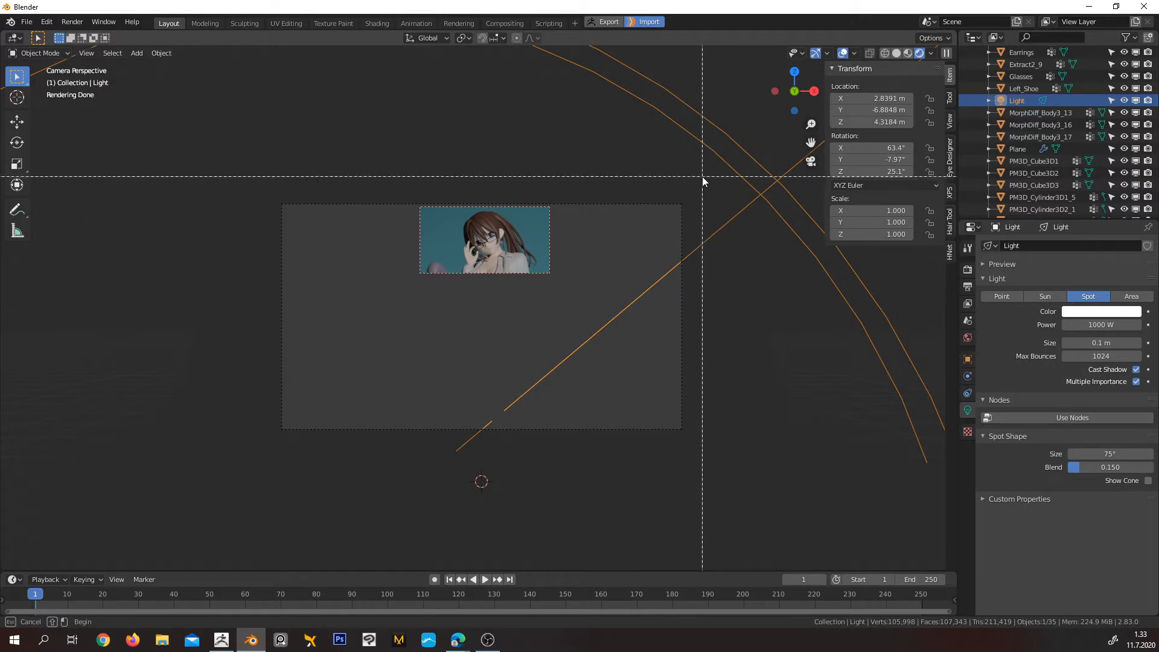
drag(704, 169, 257, 446)
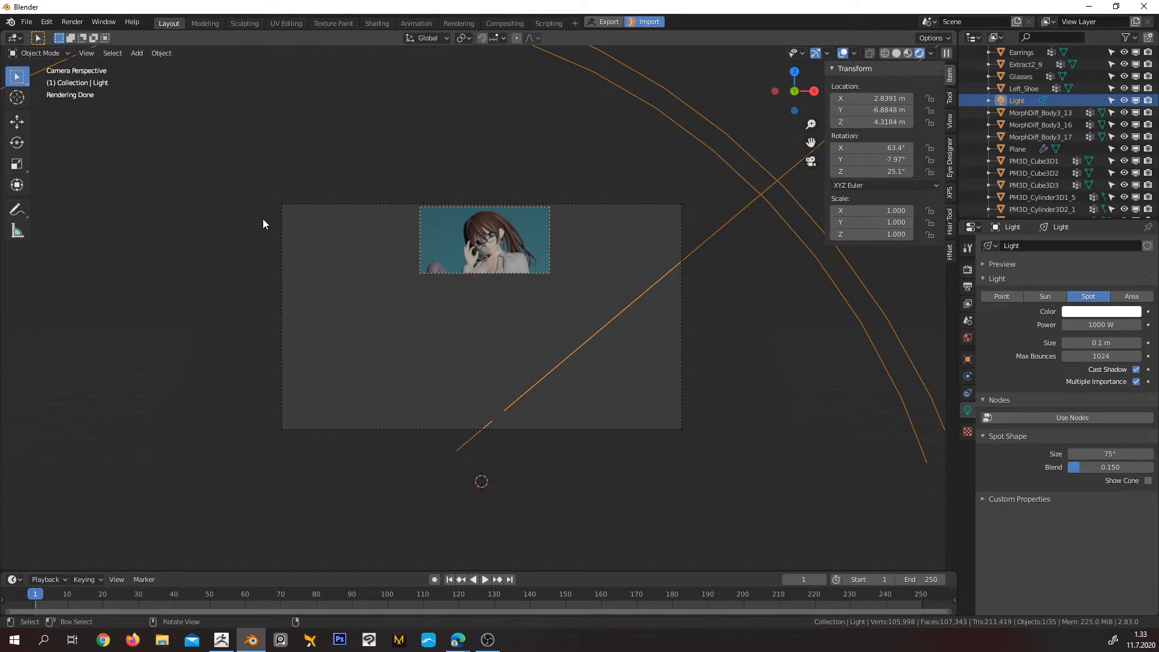
key(ctrl+alt+b)
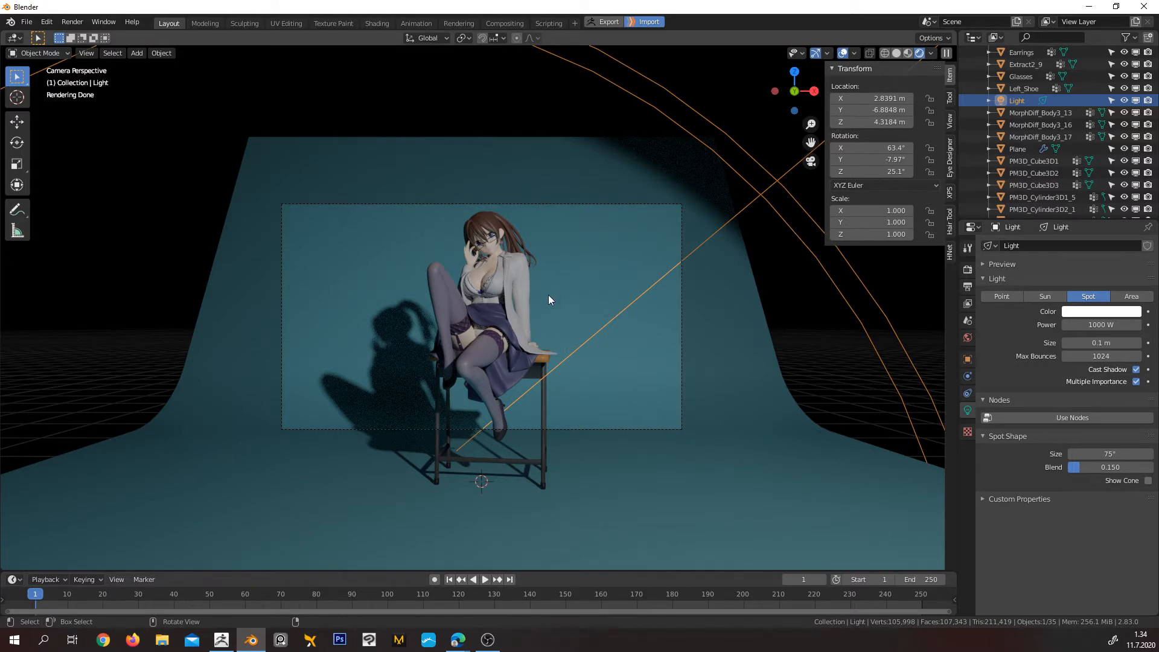
Try a spot light size of 1 m to soften the shadow behind the character
scroll(551, 292, up, 1)
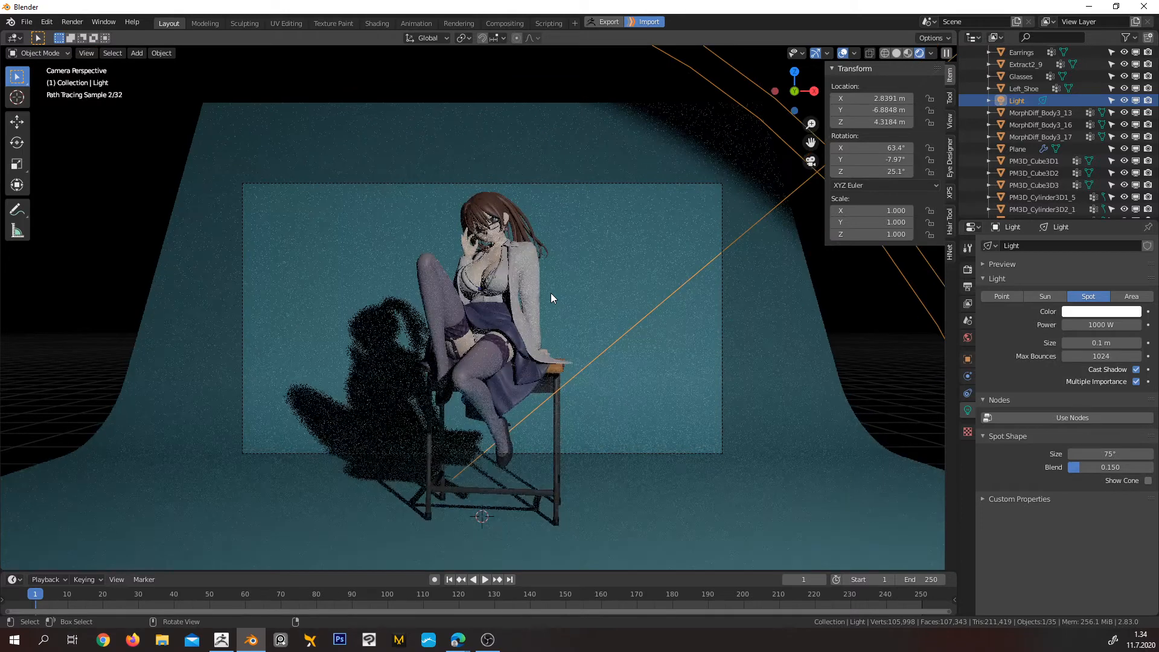
scroll(554, 292, up, 1)
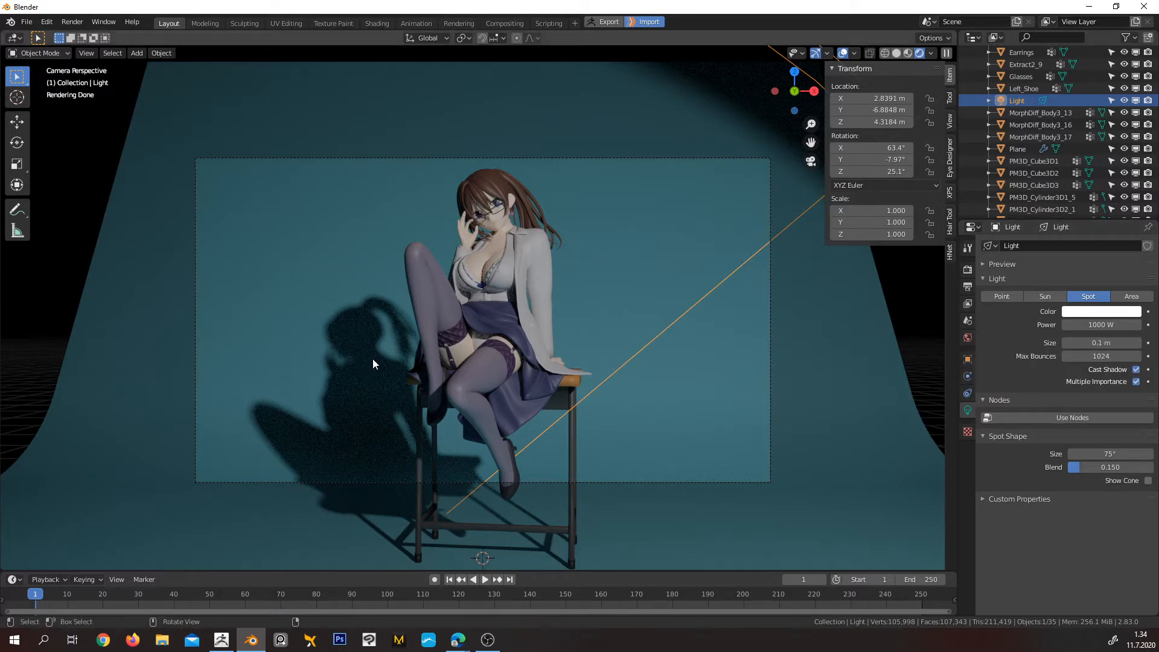
click(1099, 342)
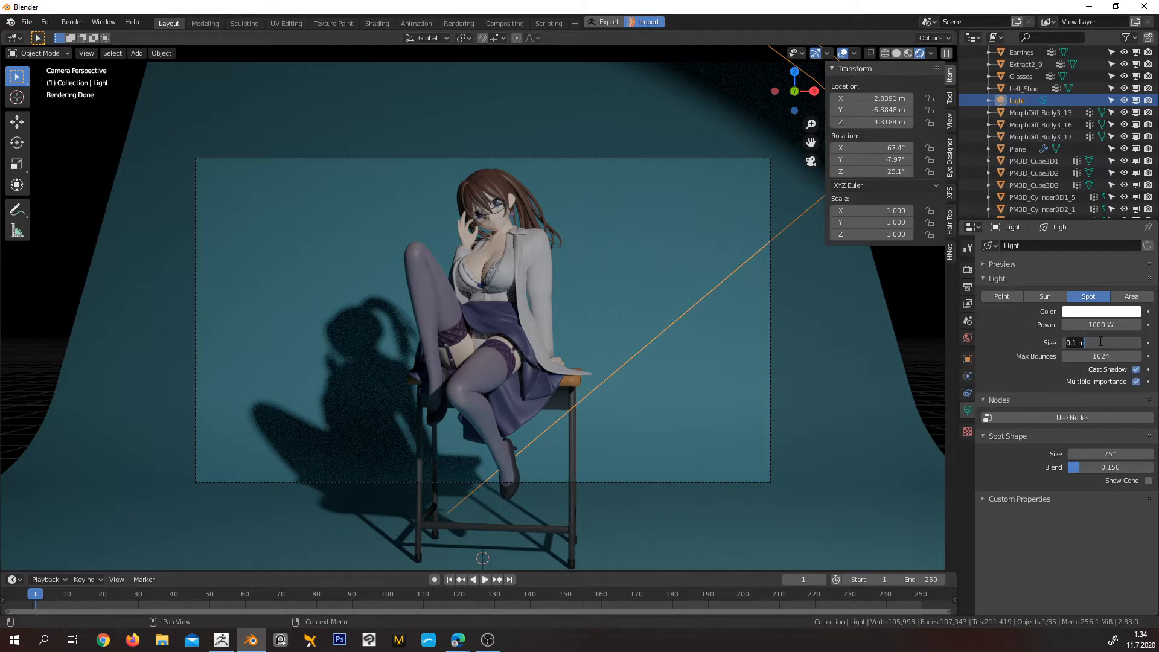
text(1)
key(Return)
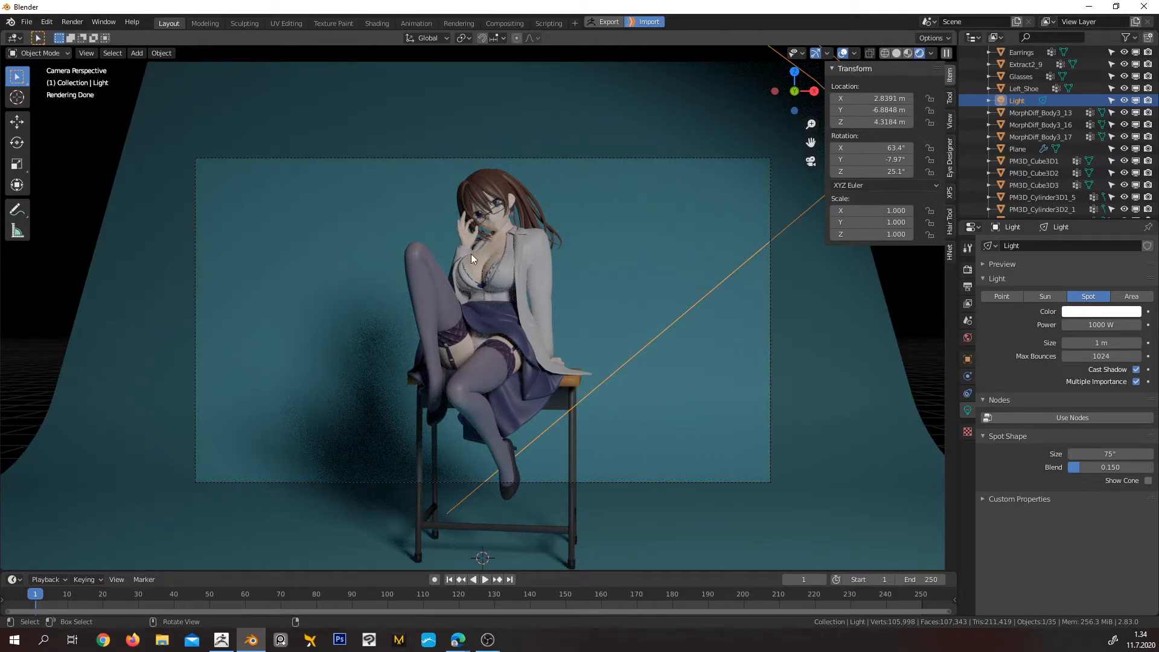
Set the spot light's size to 0.5 m
click(1110, 342)
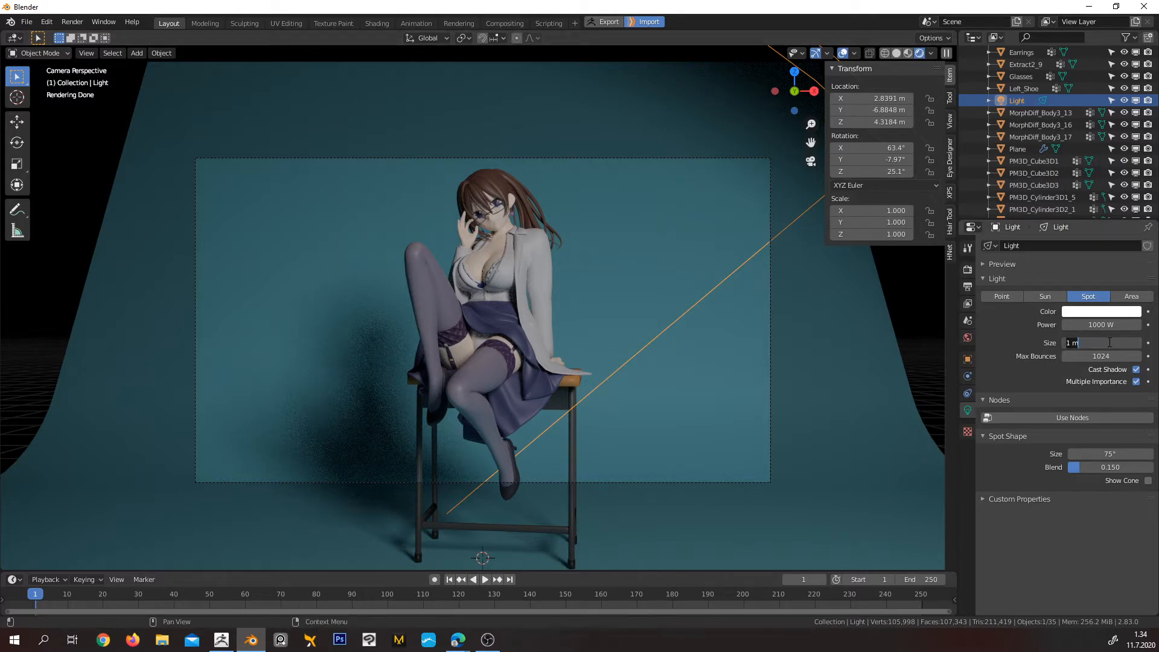
text(0.5)
key(Return)
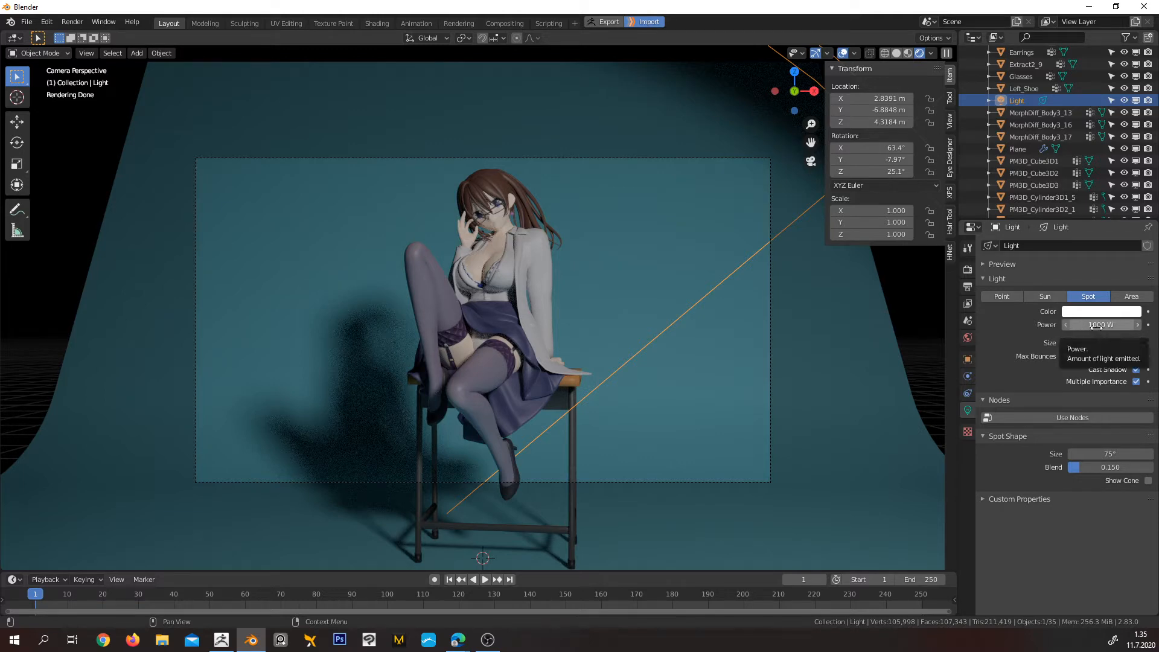
Test the spot light's power at 0 W and 100 W, and restore it to 1000 W
click(1099, 325)
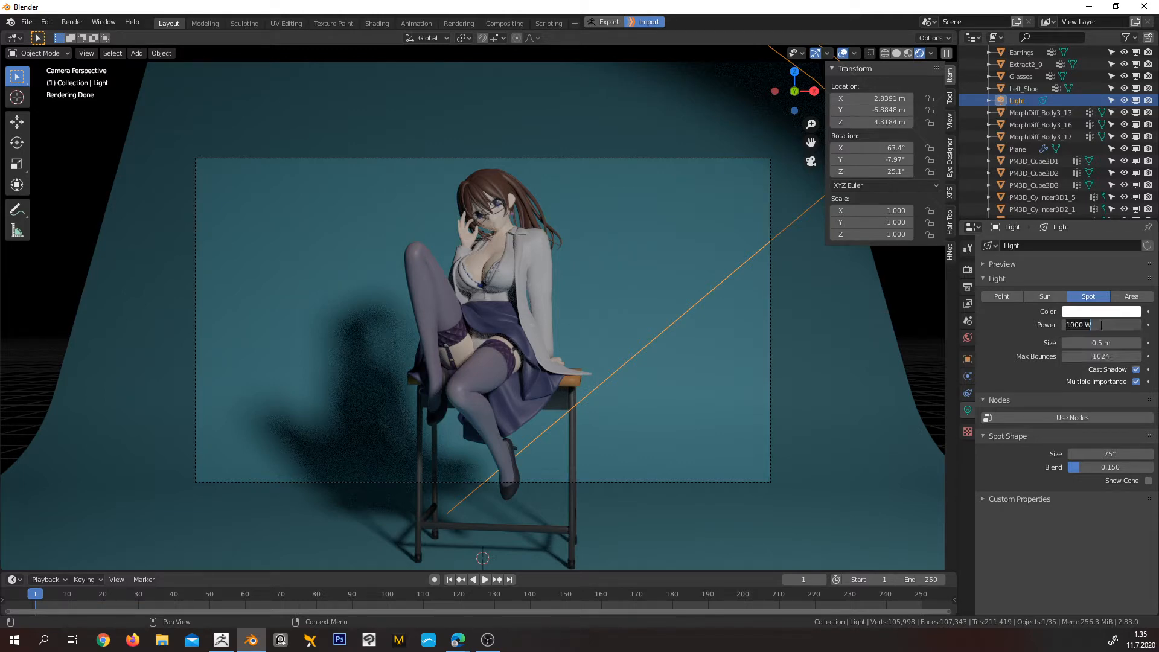
text(0)
key(Return)
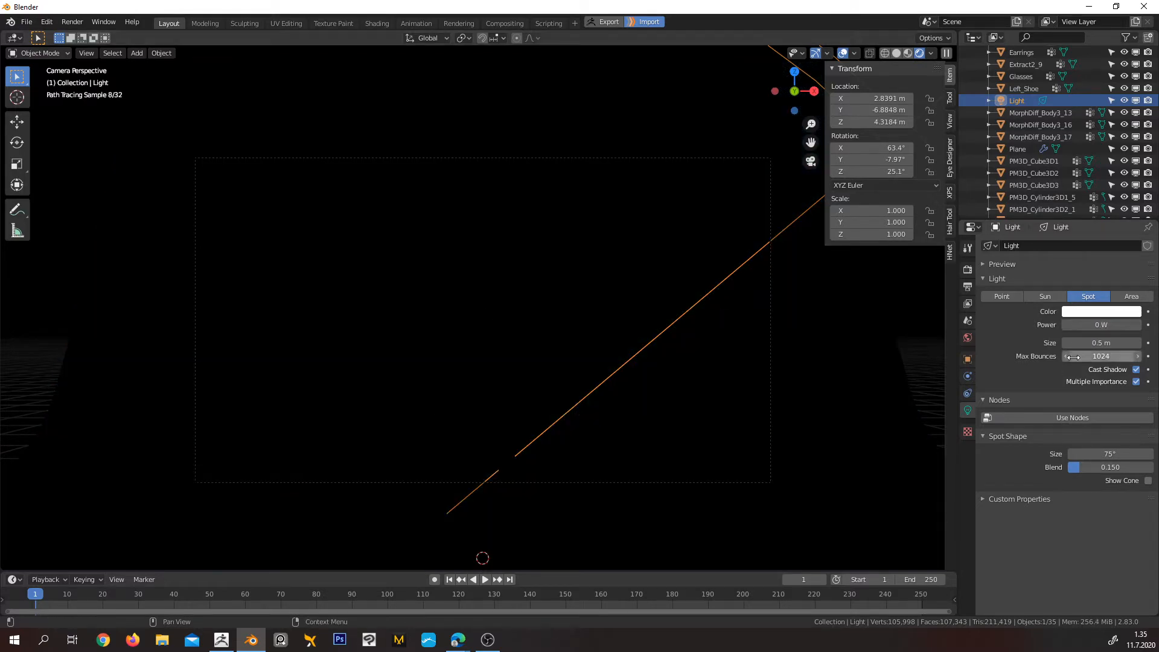
click(1102, 325)
text(100)
key(Return)
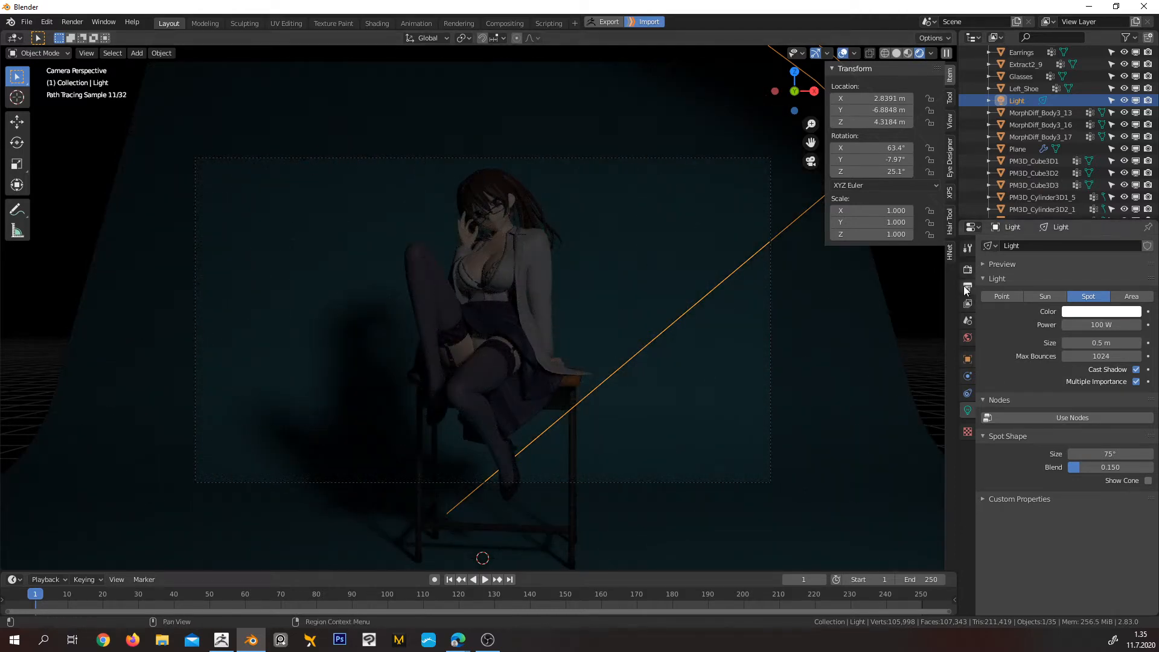
click(1094, 324)
text(1000)
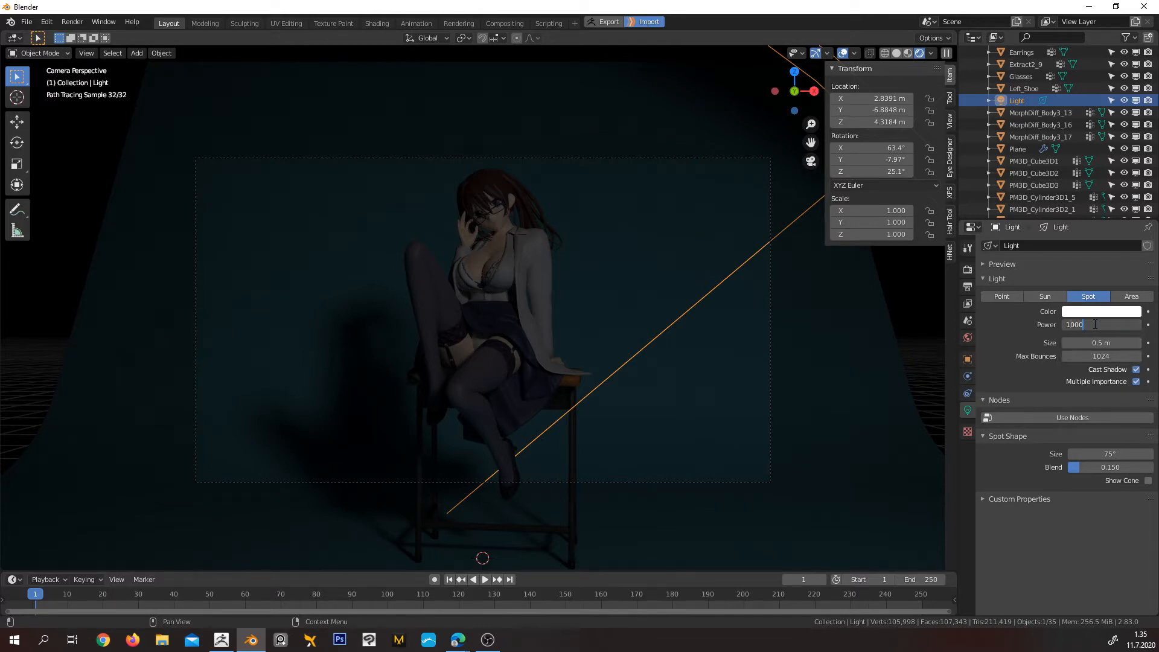
key(Return)
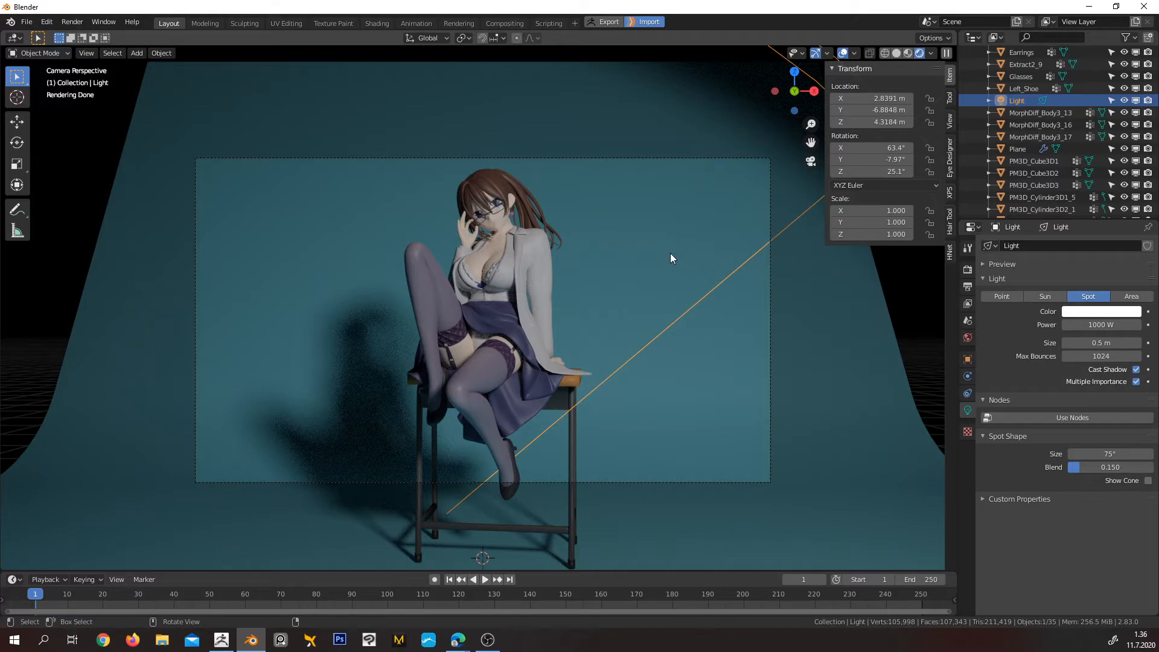
Duplicate the spot light in top view with material preview shading, placing the copy beside the backdrop at about X -7.9 m, Y 1.2 m
middle_drag(681, 255, 596, 256)
scroll(637, 325, down, 5)
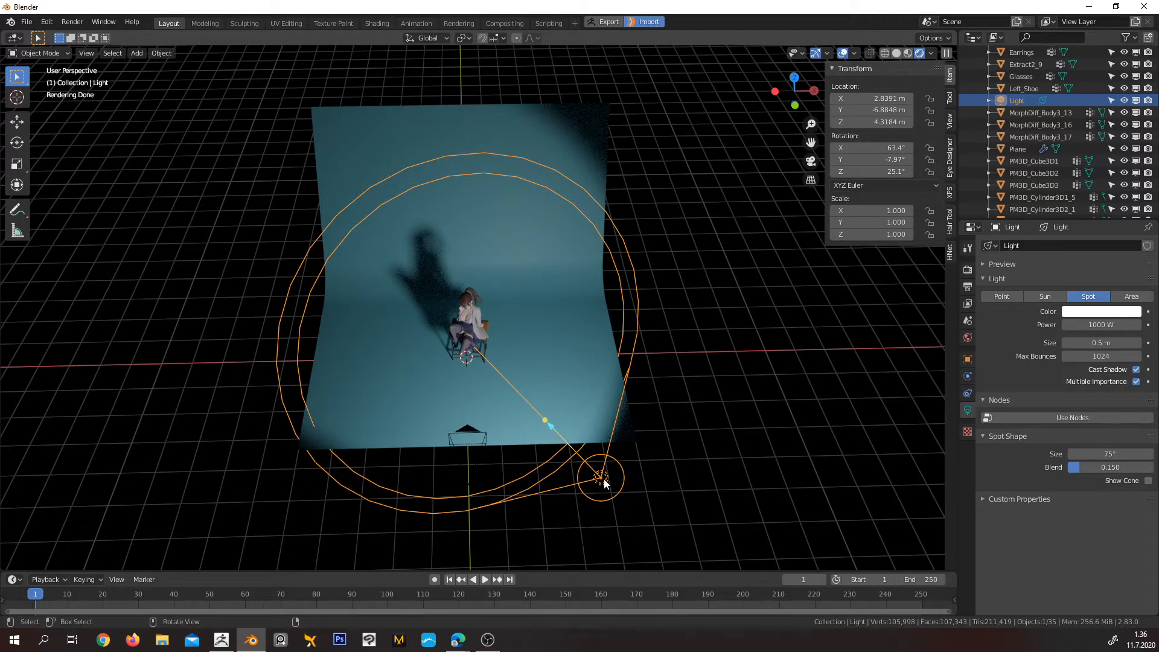
key(KP_7)
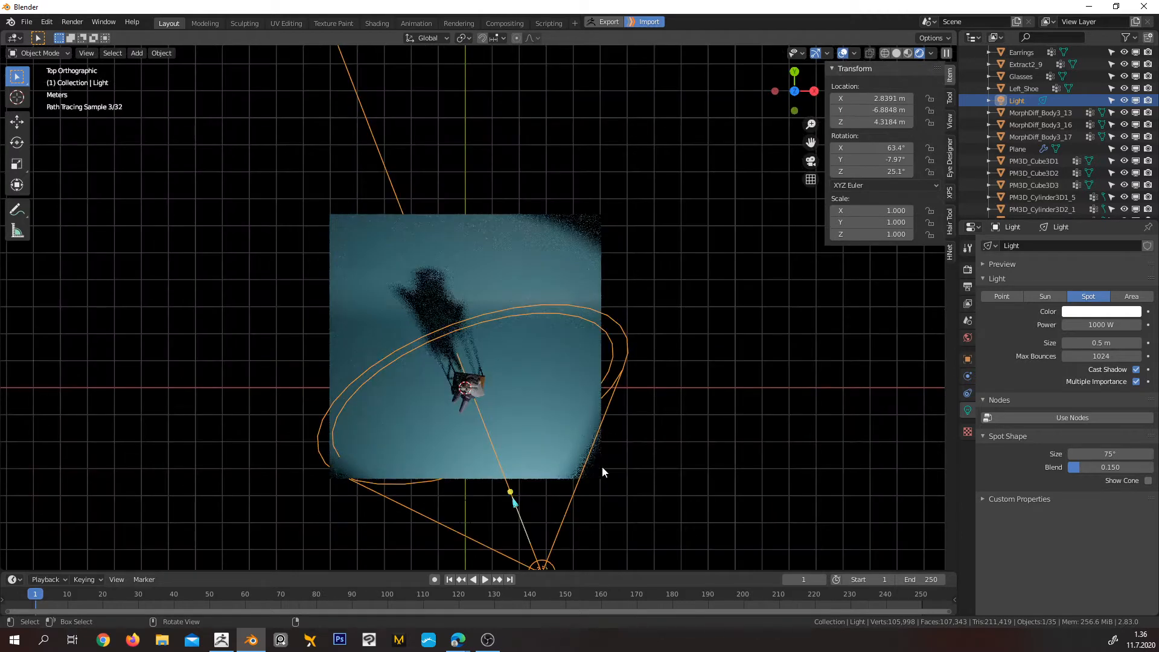
shift+middle_drag(661, 405, 684, 279)
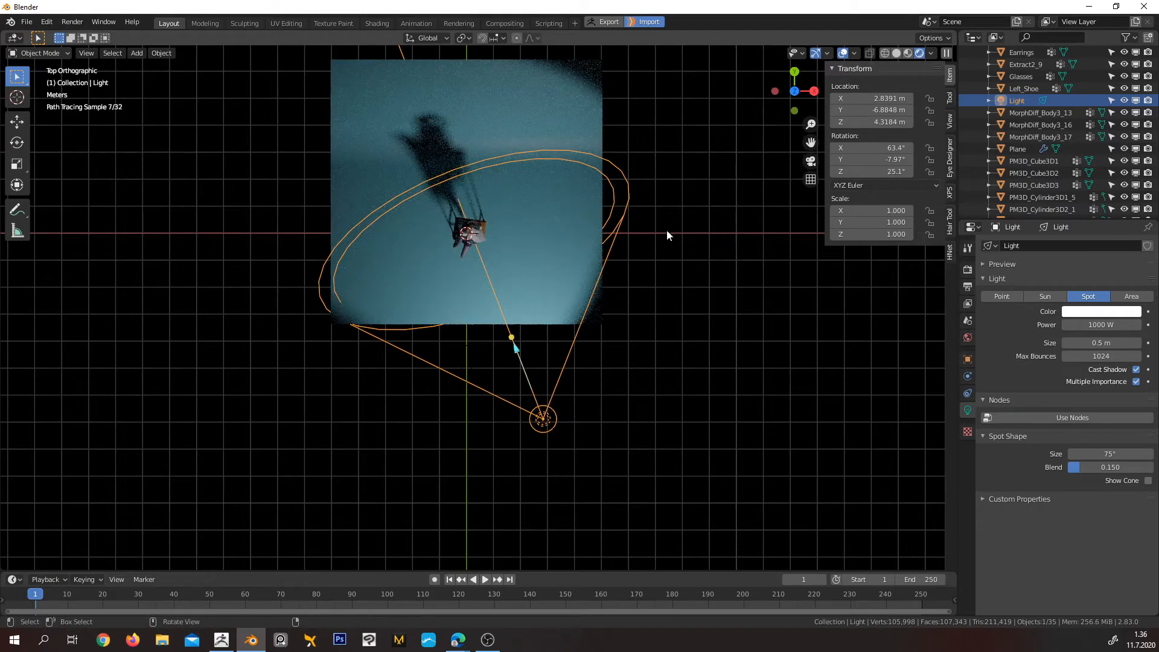
click(908, 53)
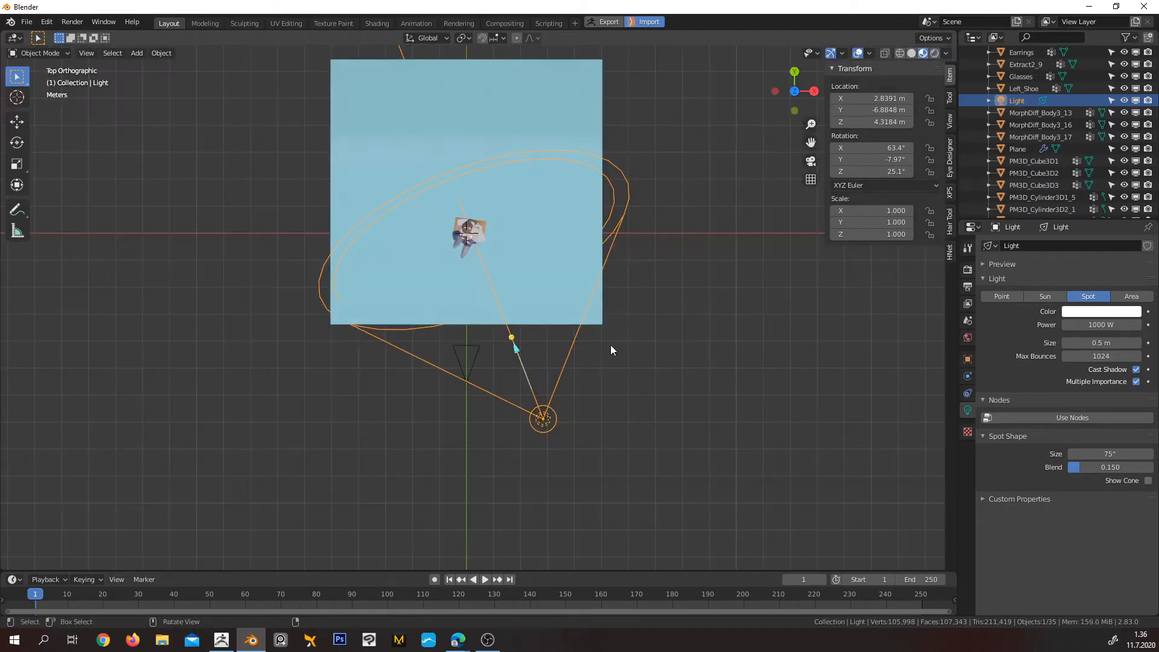
key(shift+d)
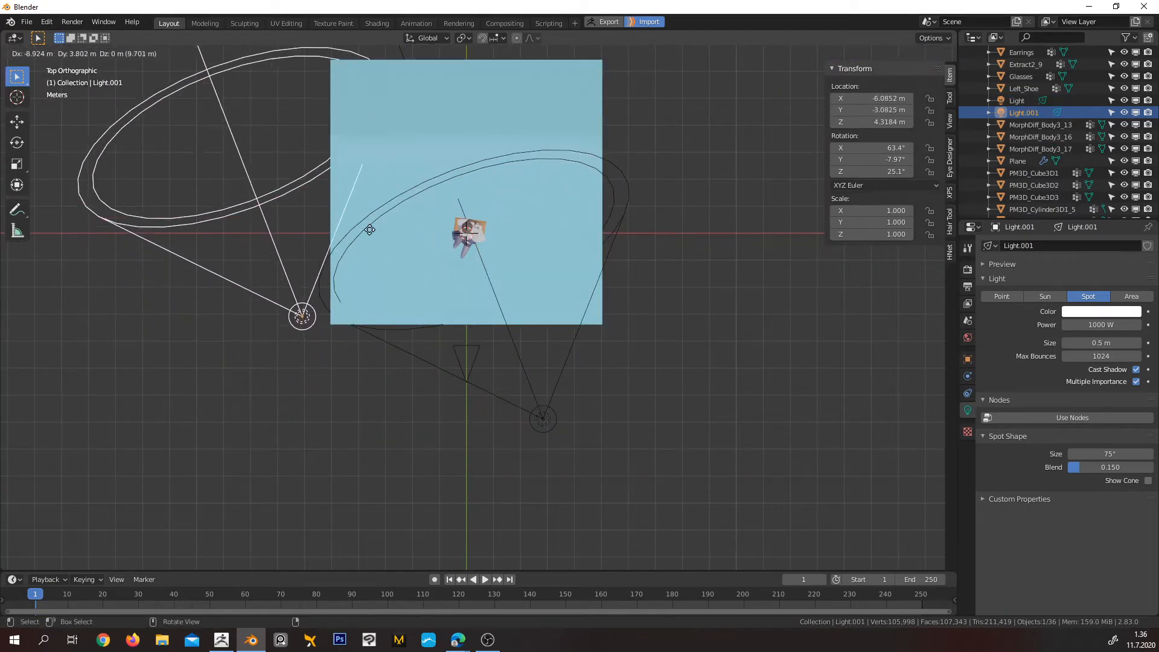
click(320, 126)
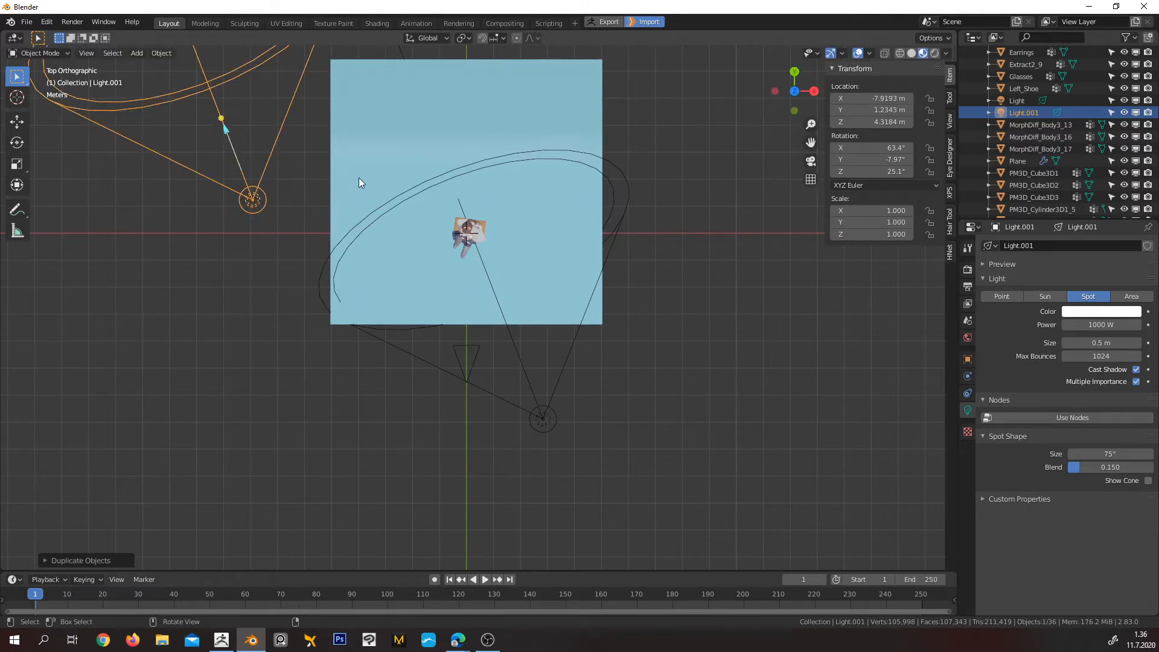
Rotate the duplicated spot light in top view to a Z rotation of about -95.5°, aiming it at the character
shift+middle_drag(343, 166, 414, 281)
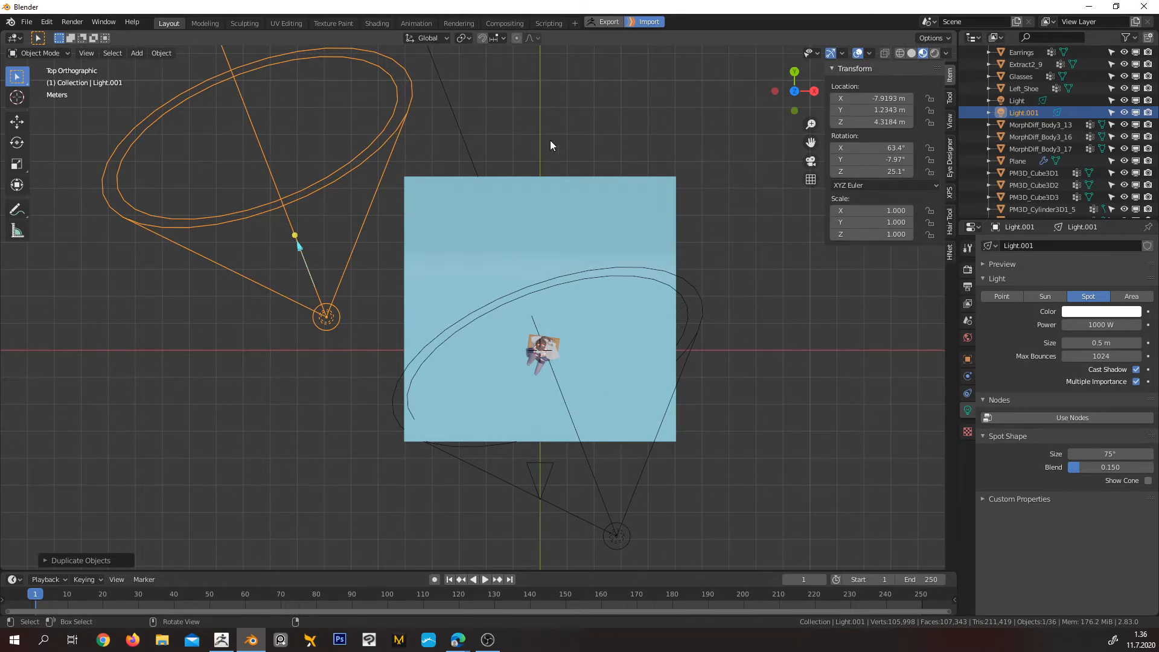
key(r)
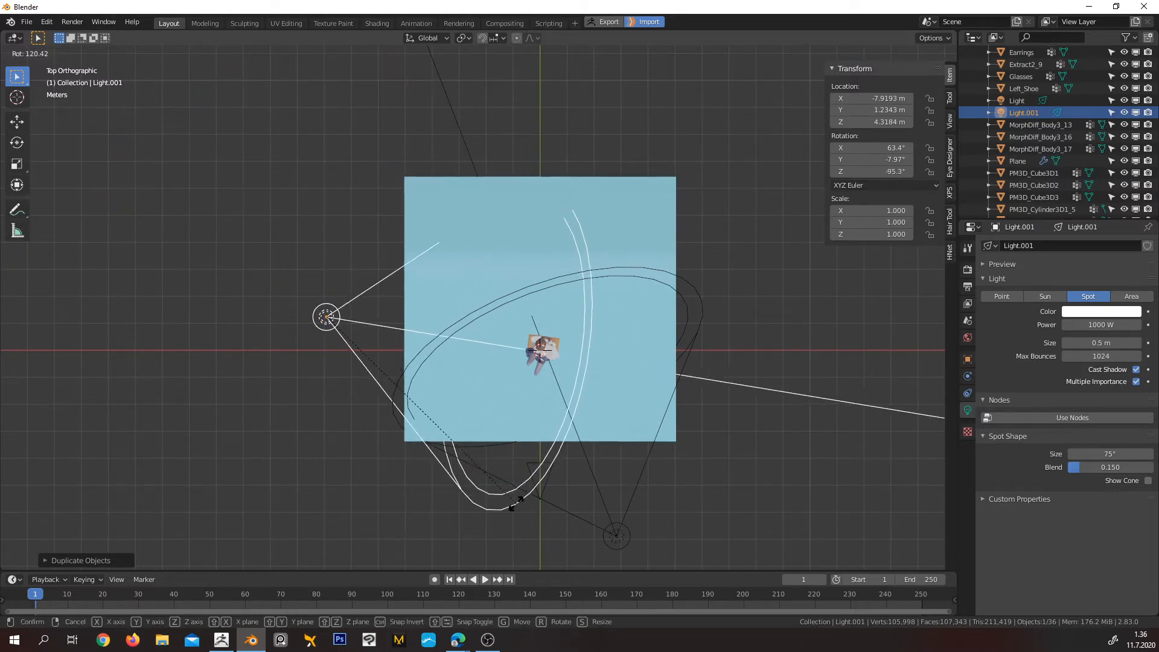
click(518, 501)
Switch the viewport to rendered shading and hide the original spot light to isolate the duplicate's lighting
middle_drag(547, 501, 821, 415)
scroll(511, 309, up, 5)
shift+middle_drag(532, 229, 421, 361)
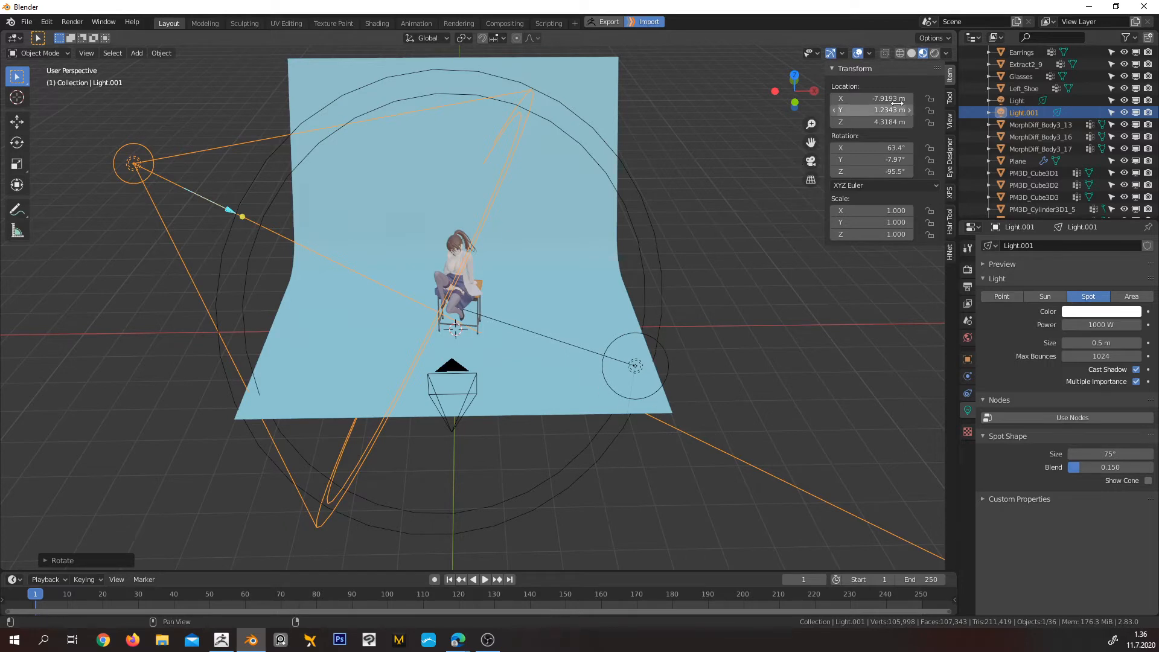
click(934, 54)
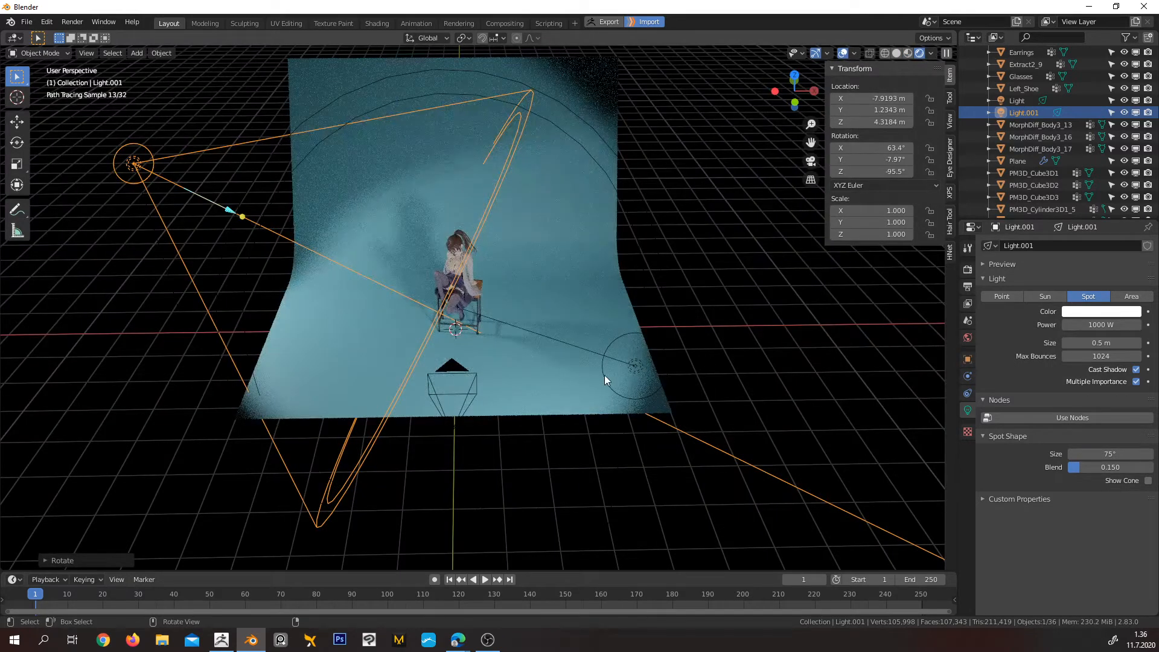
click(639, 367)
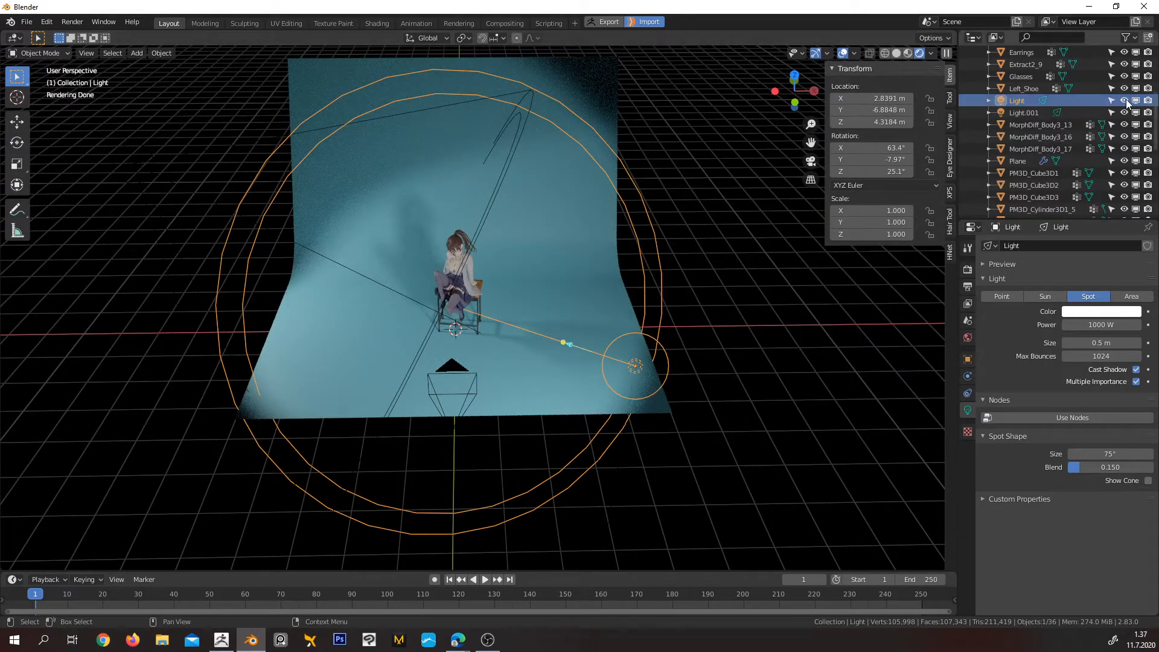
click(1124, 101)
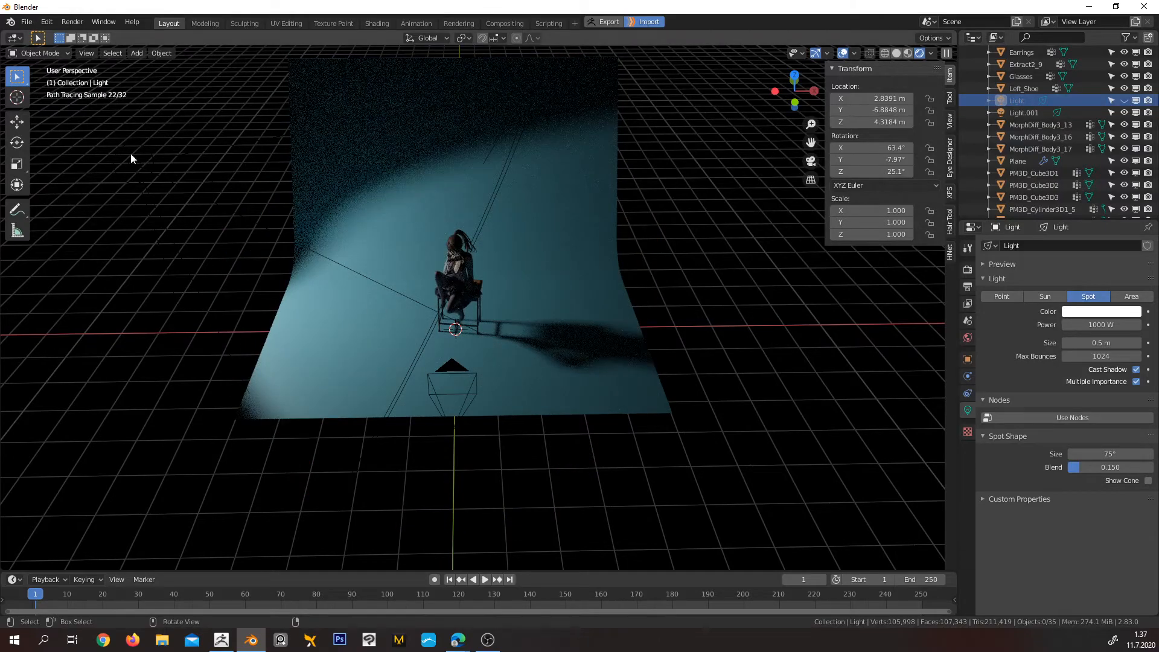
Move the duplicated spot light in top view toward the rear of the backdrop, to about X -7.7 m, Y 4.19 m
click(141, 164)
middle_drag(419, 213, 493, 405)
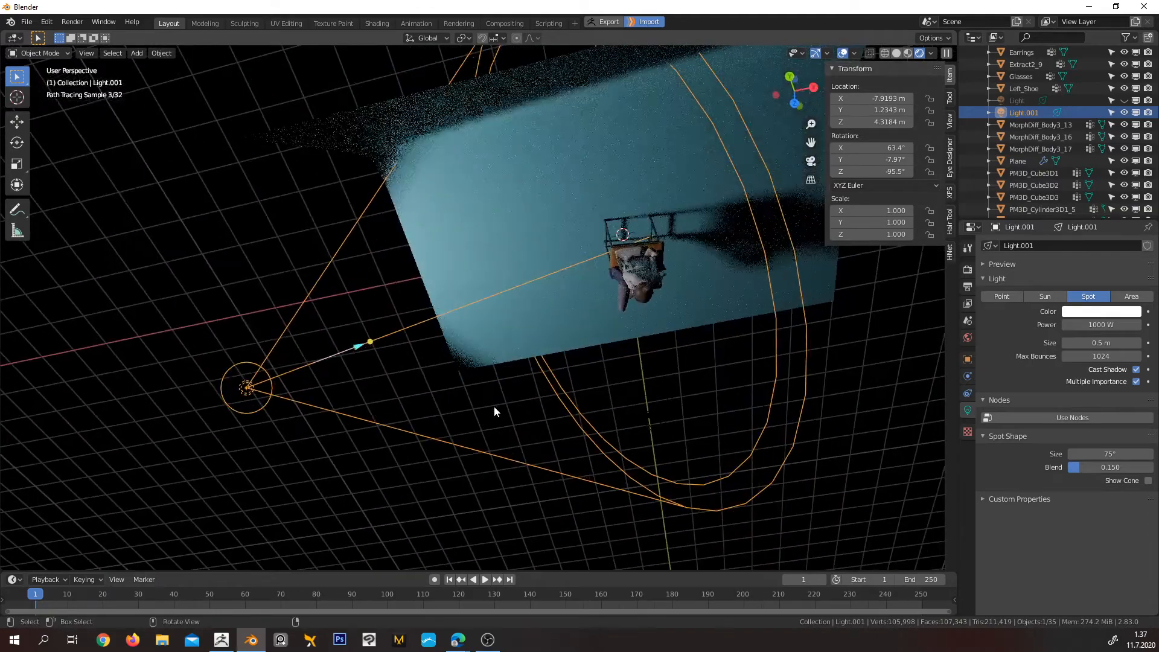
key(KP_7)
shift+middle_drag(435, 270, 453, 303)
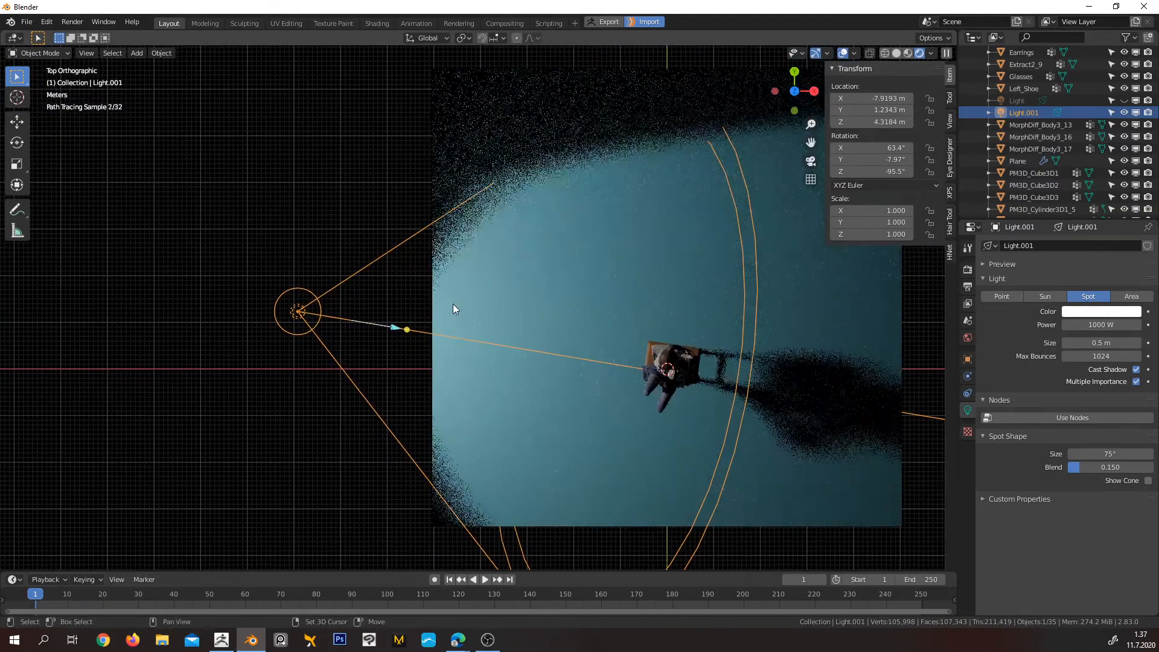
key(g)
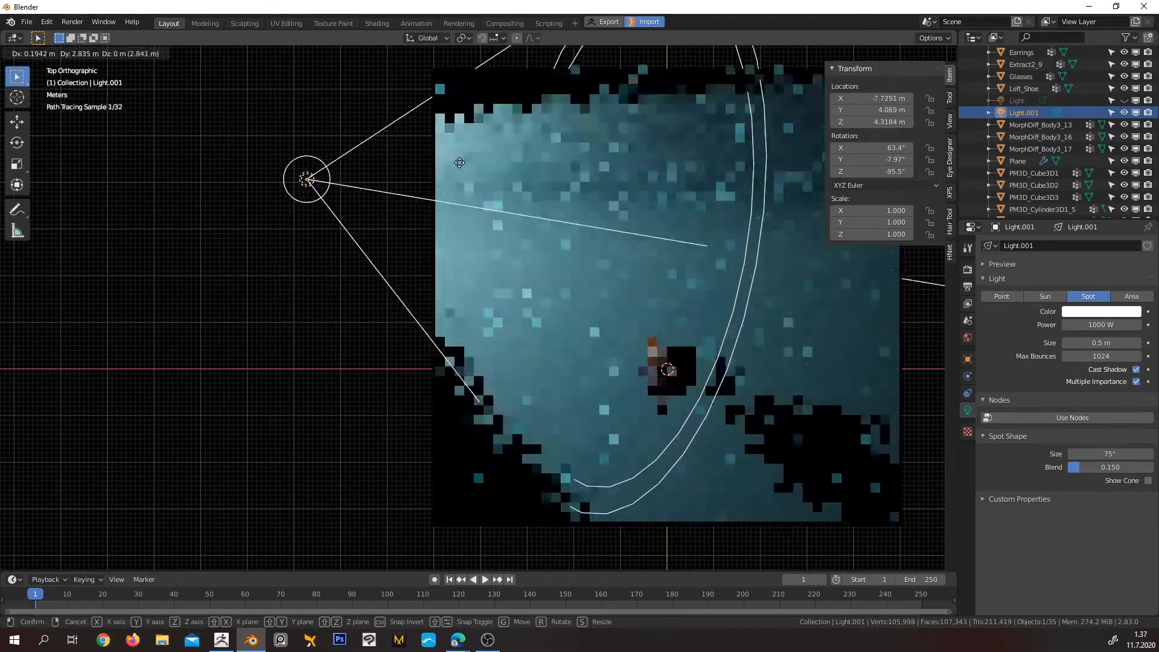
click(464, 160)
Rotate the duplicated spot light to a Z rotation of about -114° so it points at the character from behind
key(r)
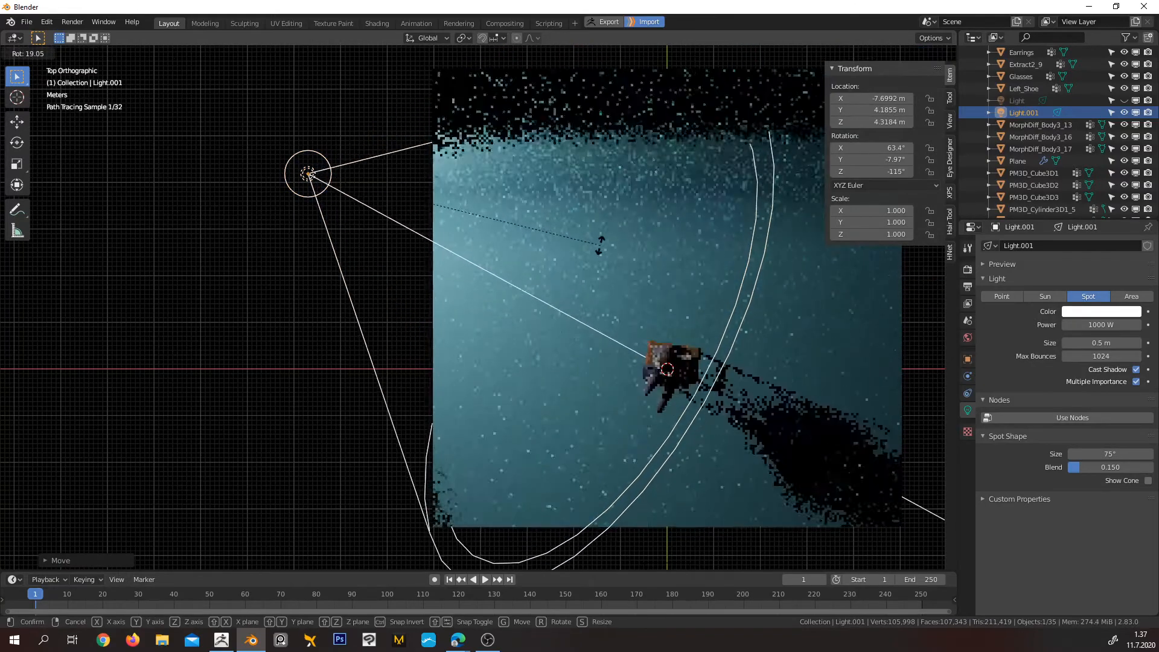
click(602, 243)
middle_drag(607, 317, 598, 262)
Return to the camera view and tint the duplicated spot light's color pale yellow
key(KP_0)
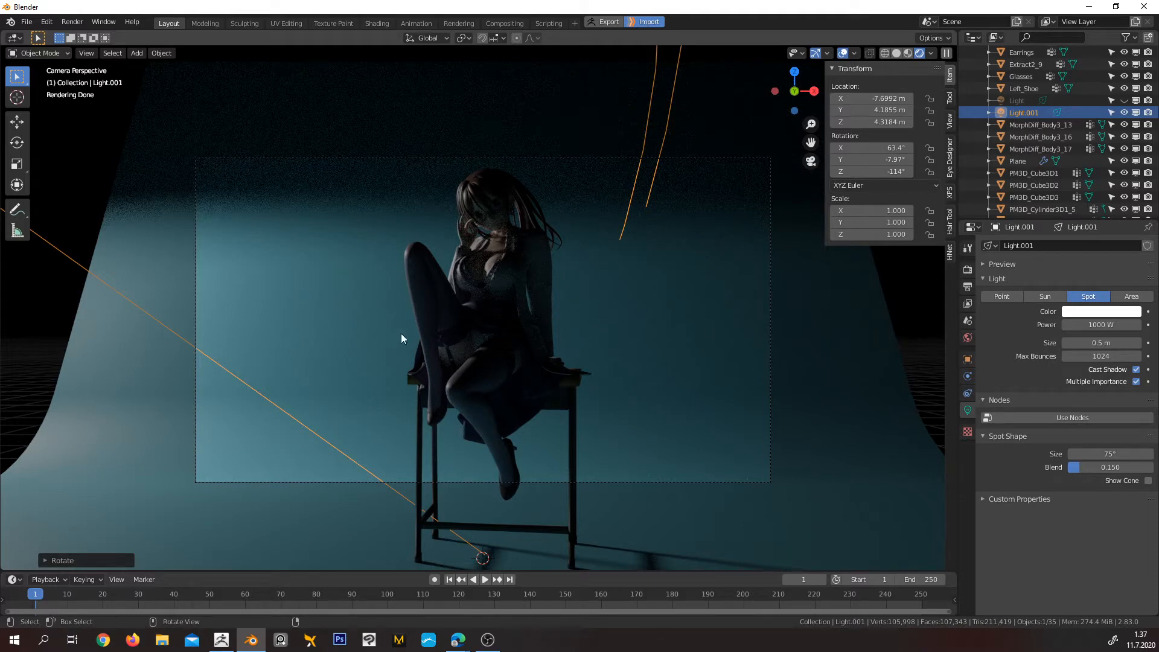
click(1073, 314)
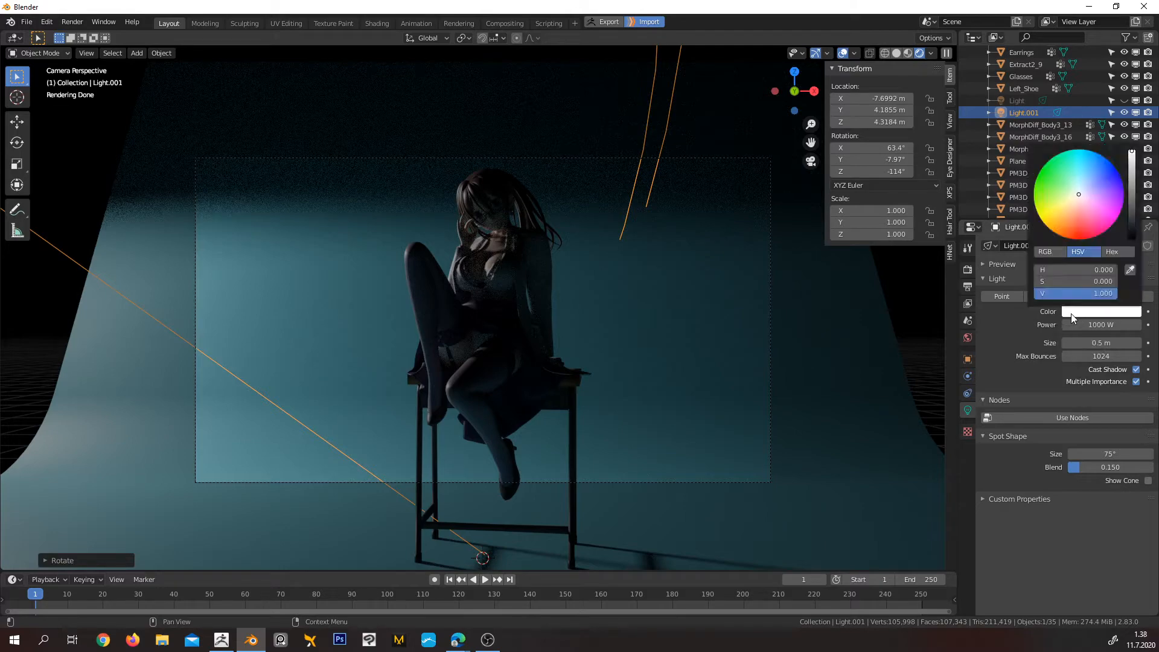
click(1072, 199)
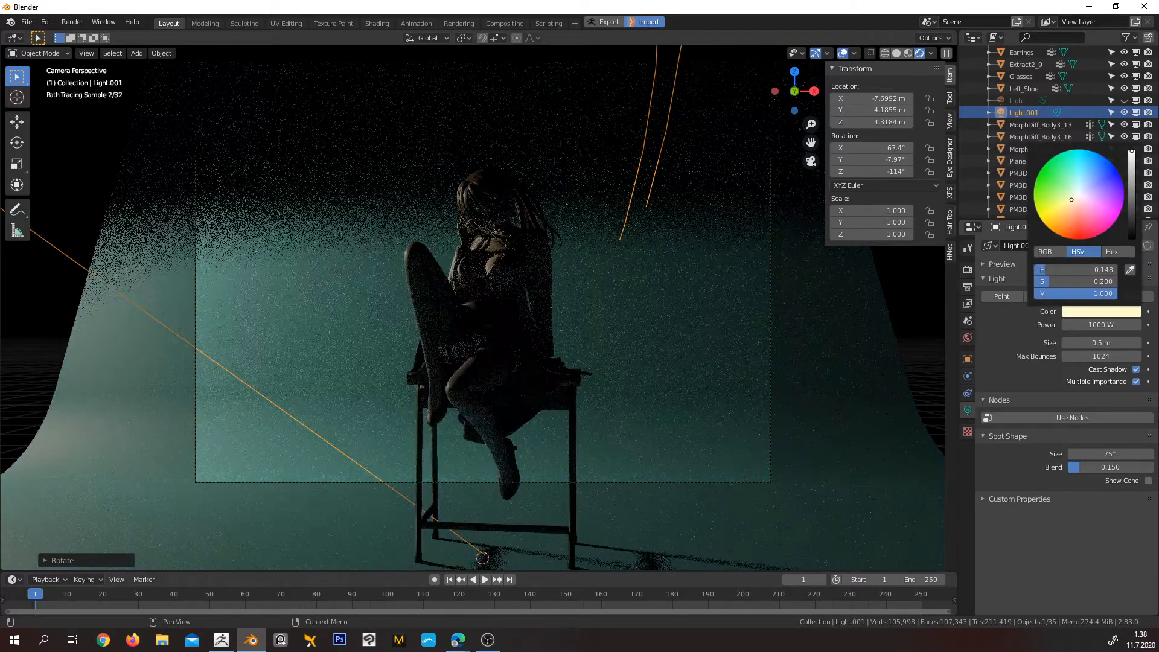
drag(1072, 199, 1067, 199)
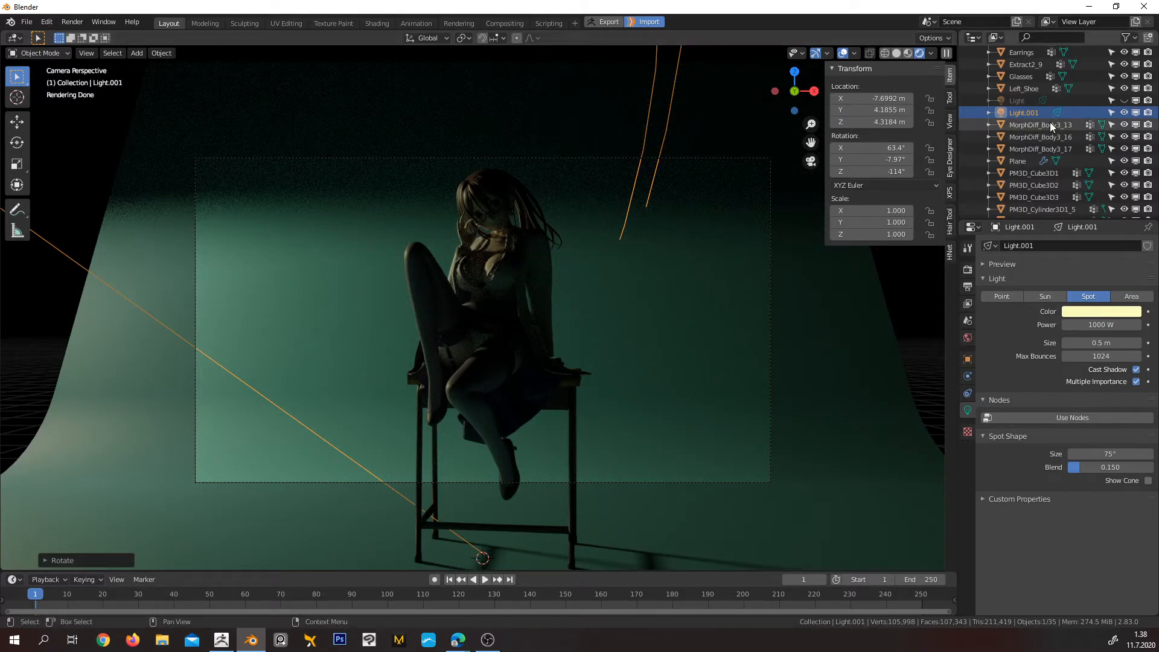
Show the original spot light again and compare the scene with the duplicated light hidden and visible
click(1125, 100)
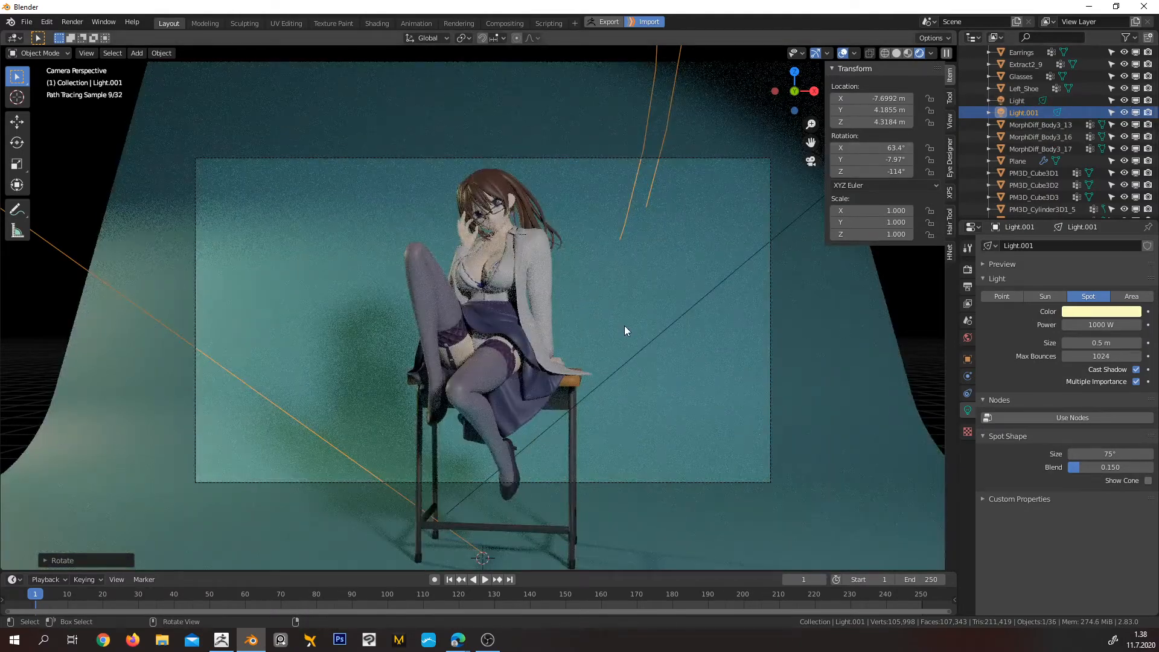
click(1125, 113)
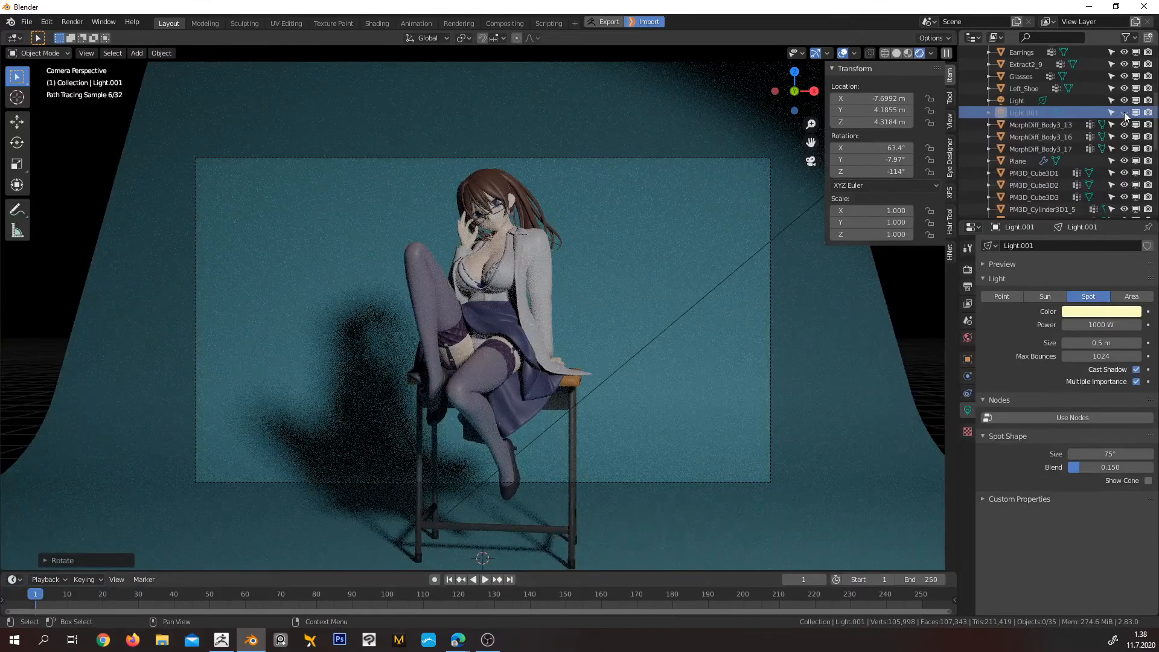
click(1125, 113)
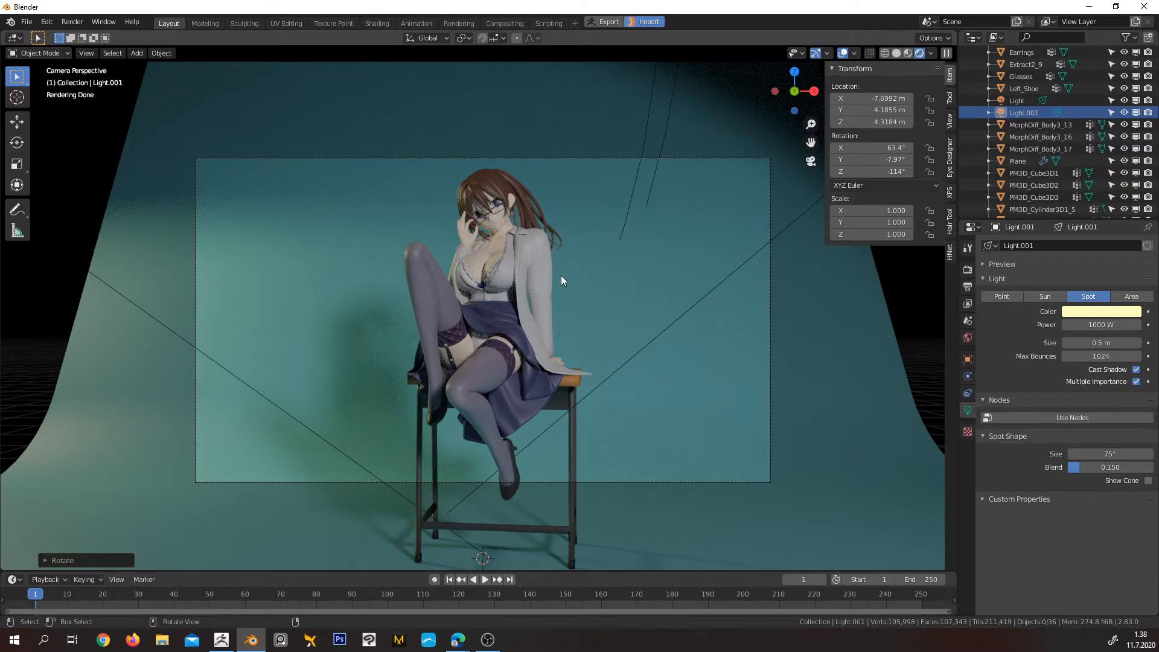
Render the scene and examine the character's clothing, legs and shadowed areas up close for noise
key(F12)
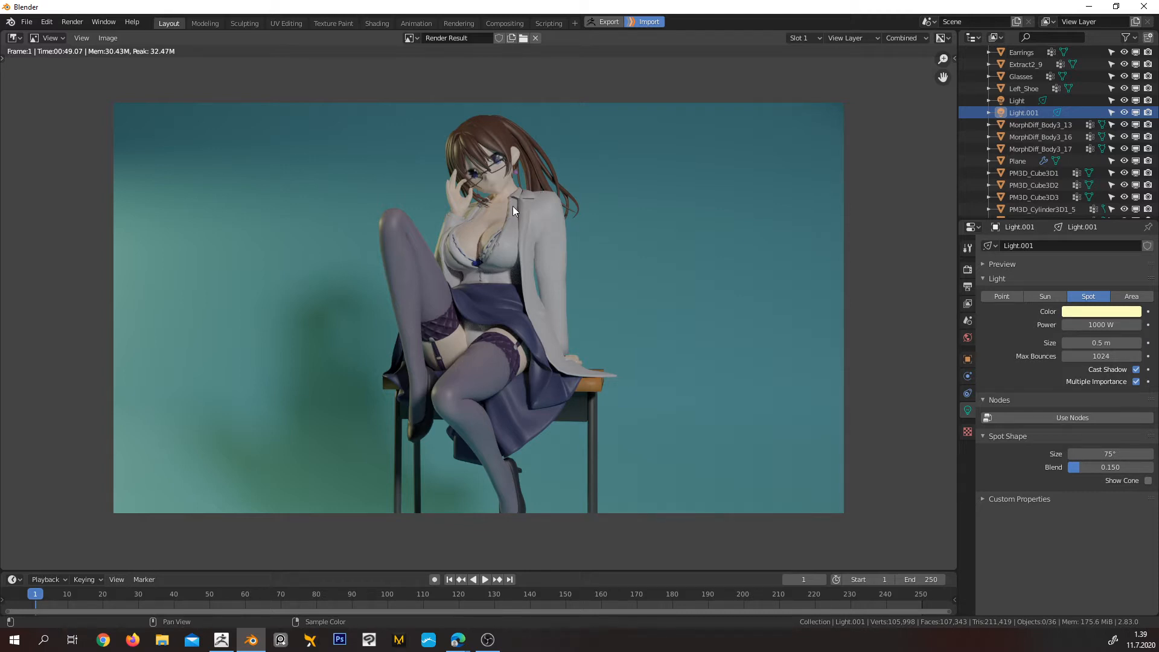
scroll(513, 206, up, 1)
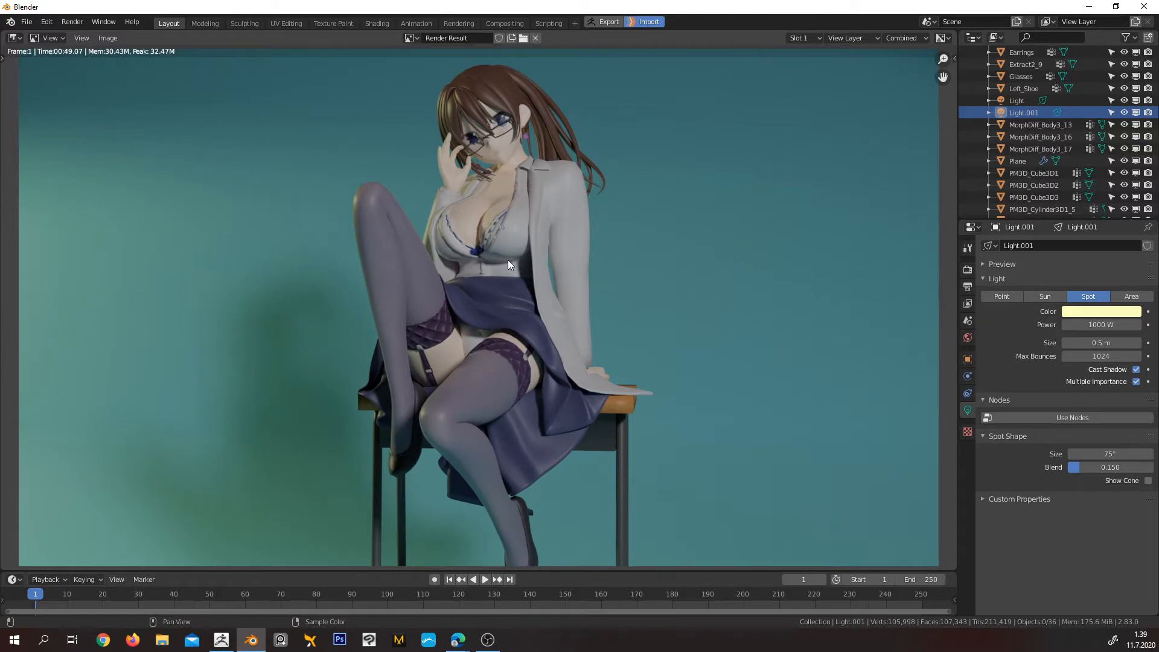
scroll(512, 260, up, 4)
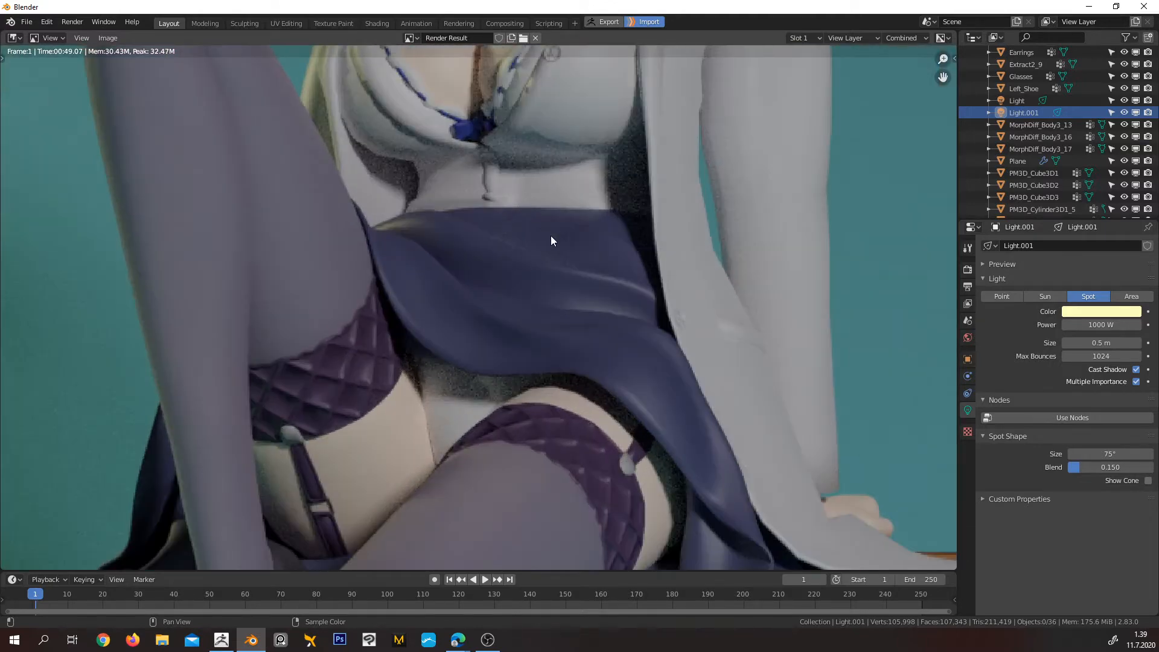
middle_drag(597, 193, 556, 477)
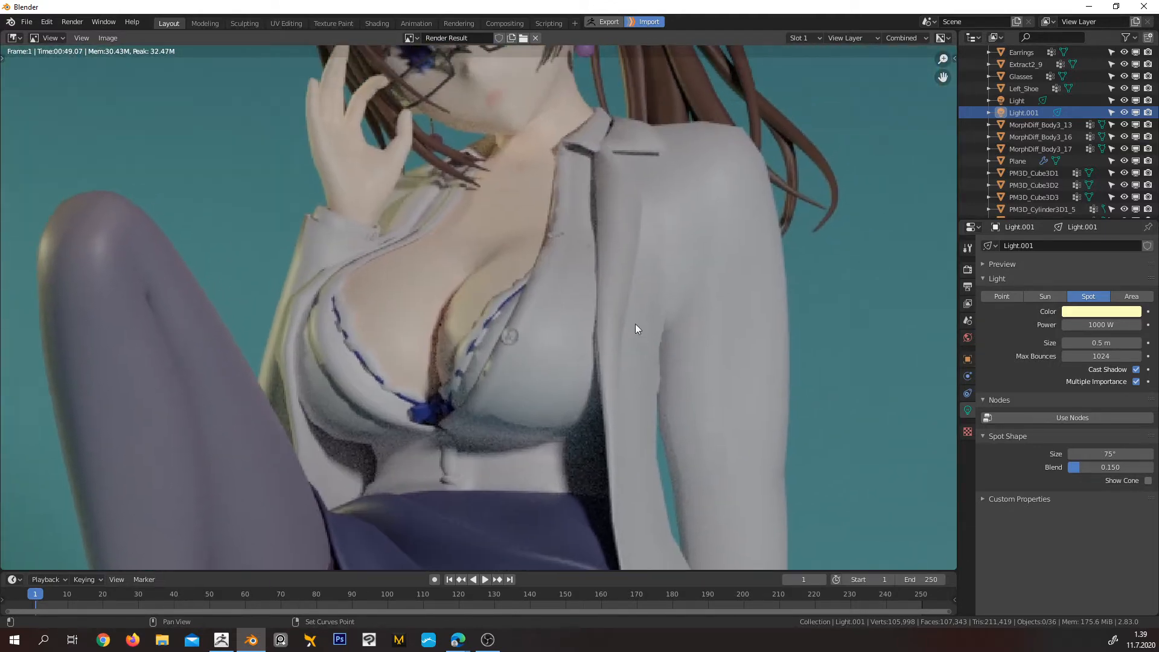
mouse_move(600, 174)
middle_down()
mouse_move(598, 326)
mouse_move(587, 157)
middle_up()
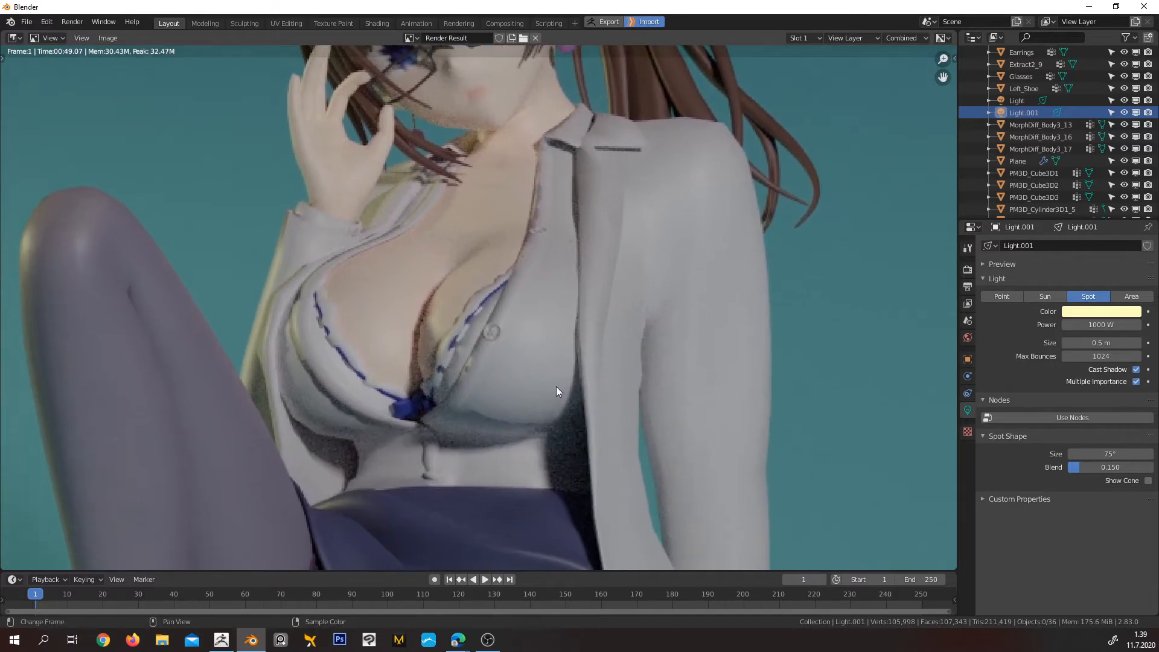
middle_drag(509, 422, 569, 285)
scroll(409, 344, up, 3)
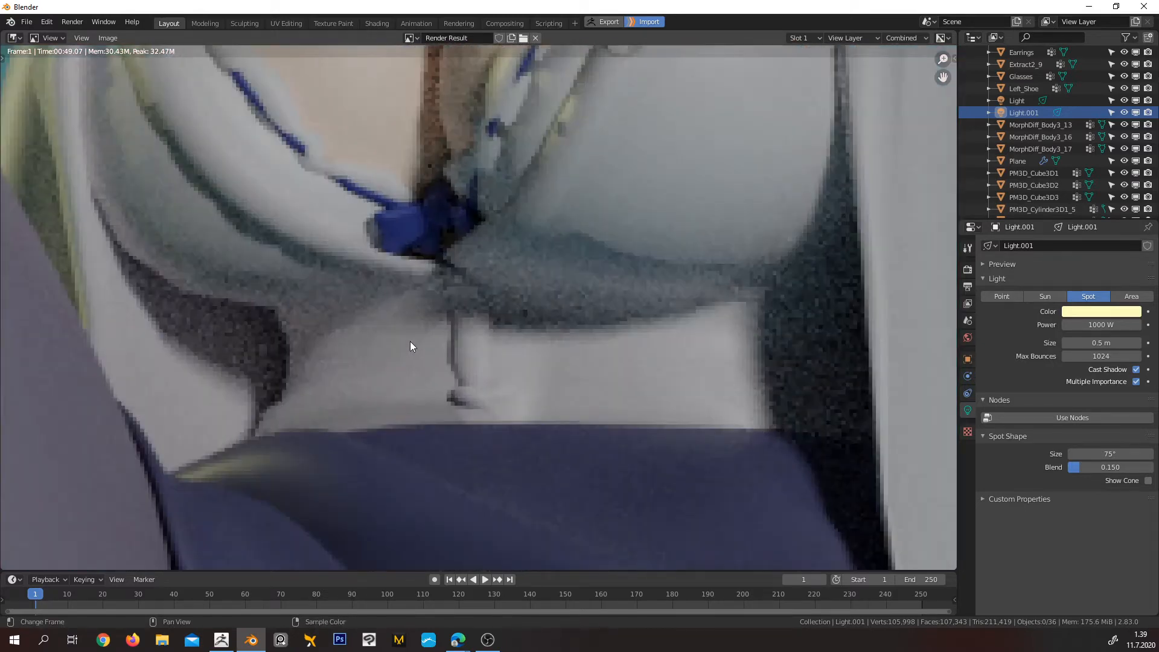
middle_drag(409, 345, 500, 214)
middle_drag(629, 212, 324, 228)
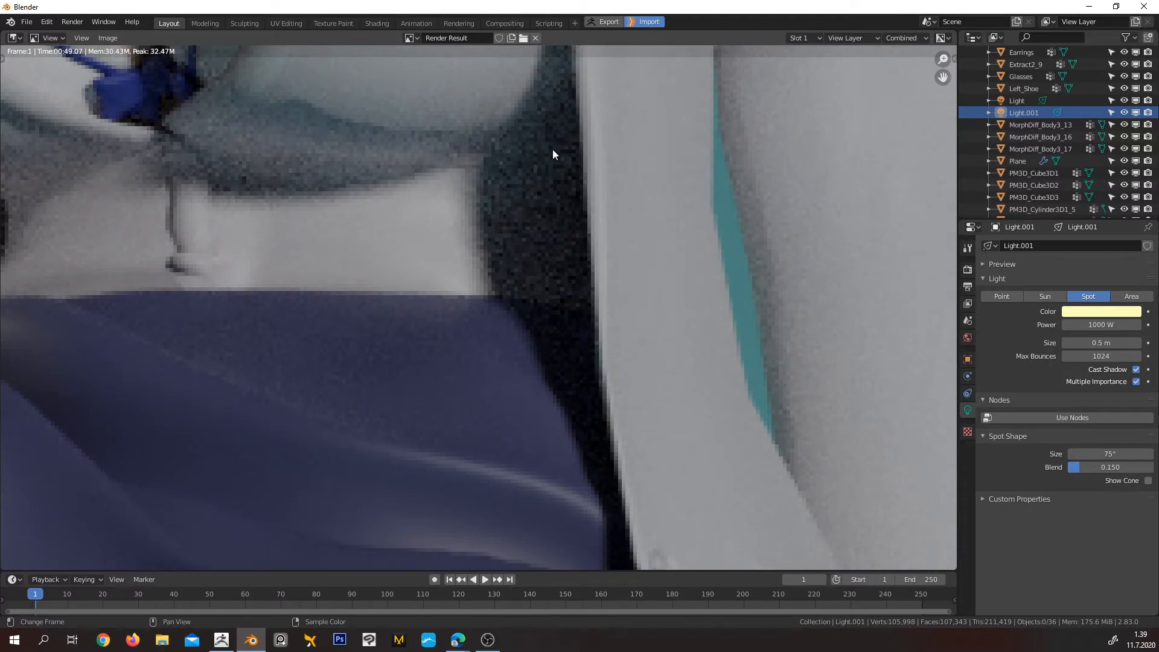
scroll(616, 336, down, 7)
scroll(590, 311, up, 6)
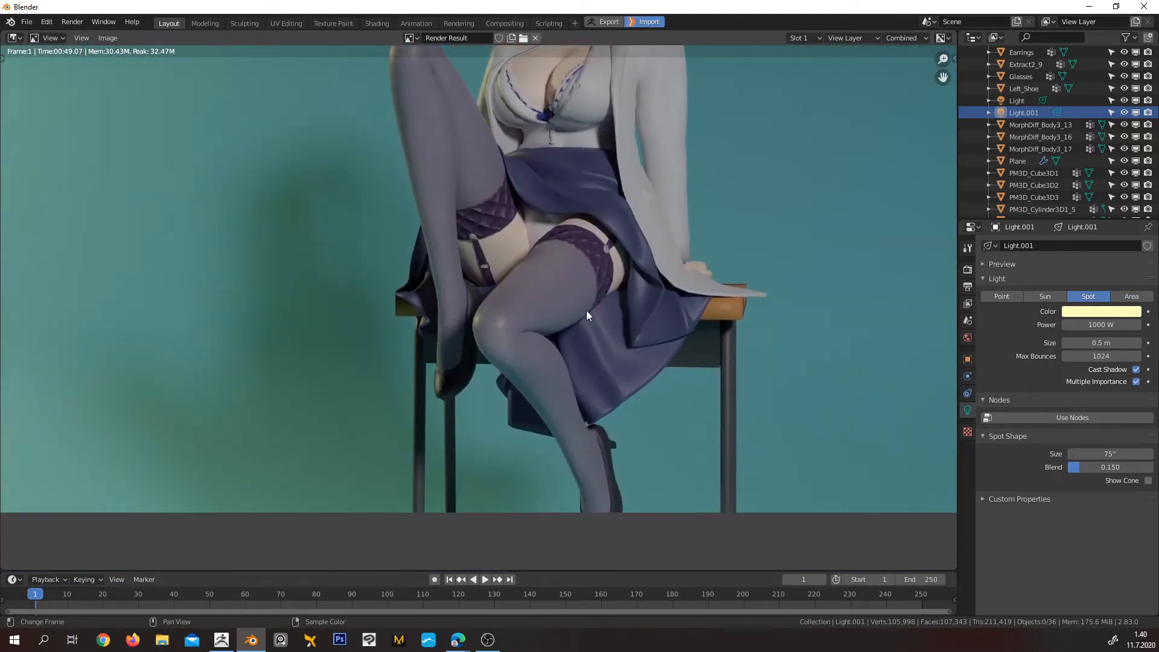
scroll(534, 365, up, 1)
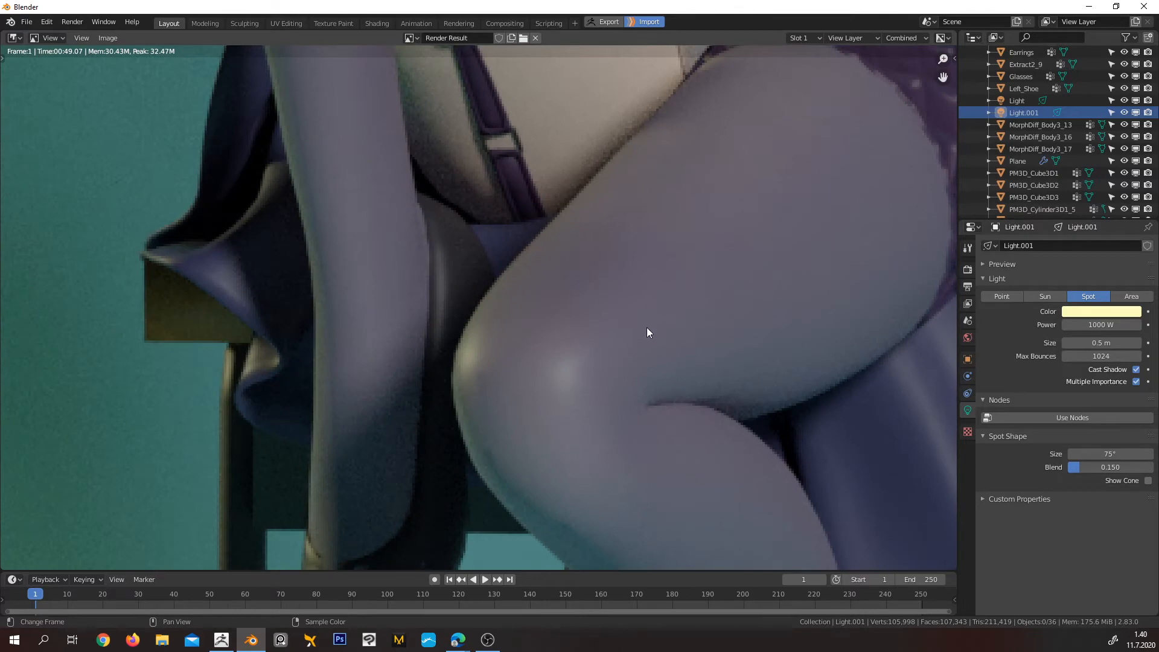
scroll(640, 320, down, 6)
middle_drag(646, 251, 522, 397)
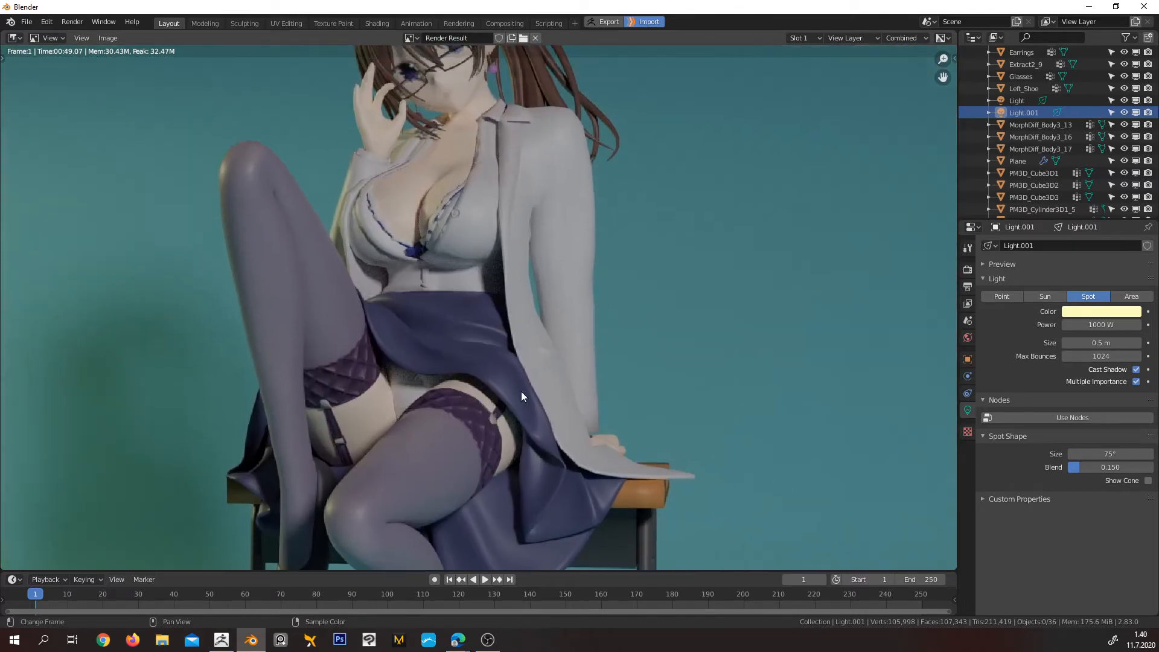
scroll(566, 298, down, 4)
Return from the render result to the 3D viewport and set the Cycles render samples to 200
click(12, 38)
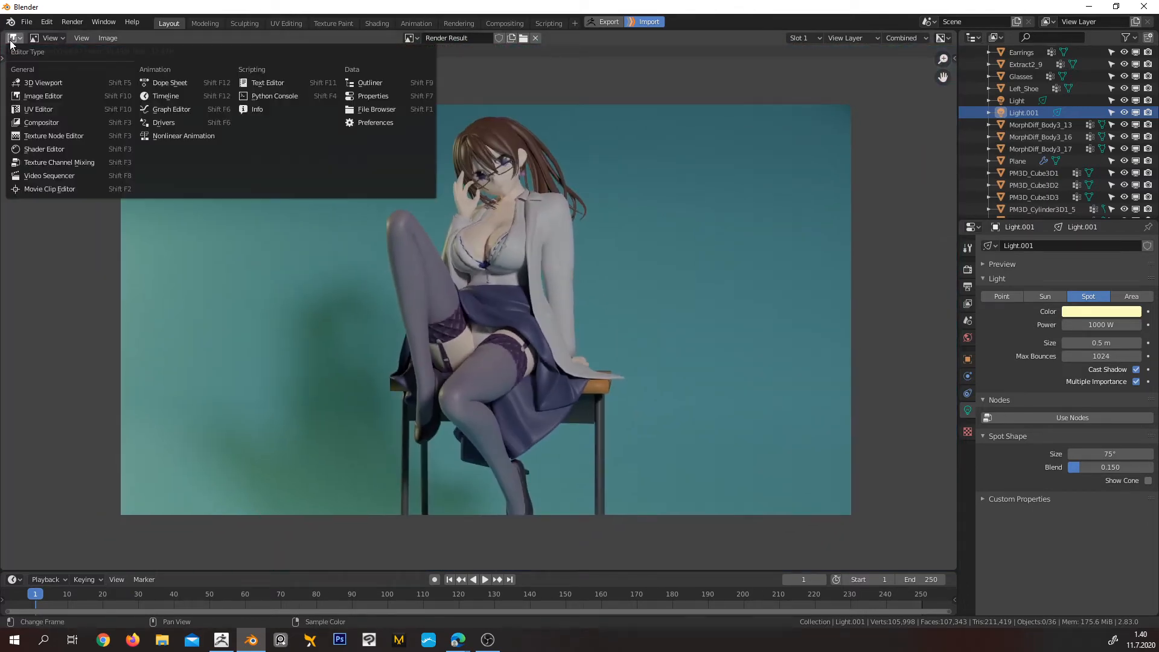
click(39, 81)
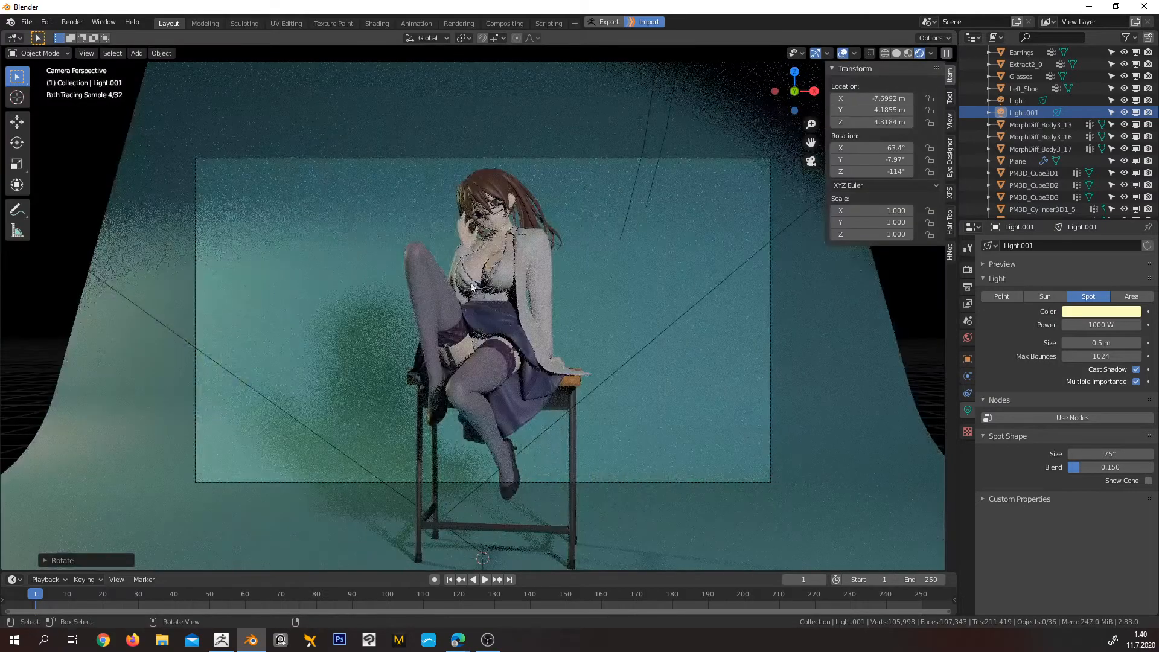
click(967, 272)
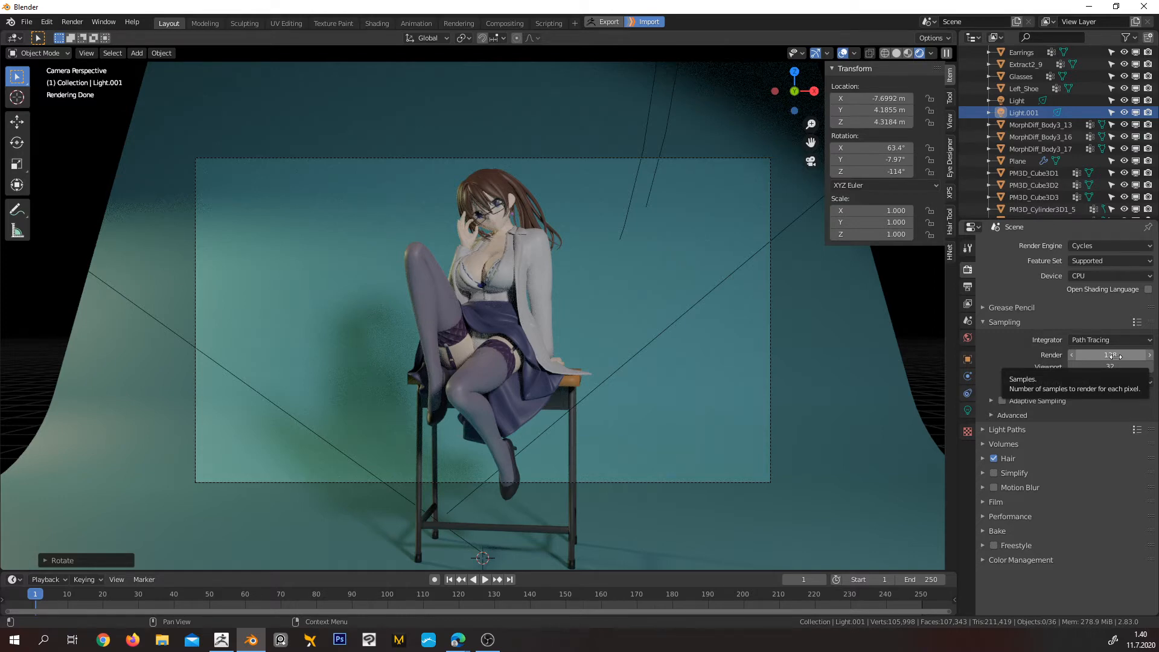
click(1115, 356)
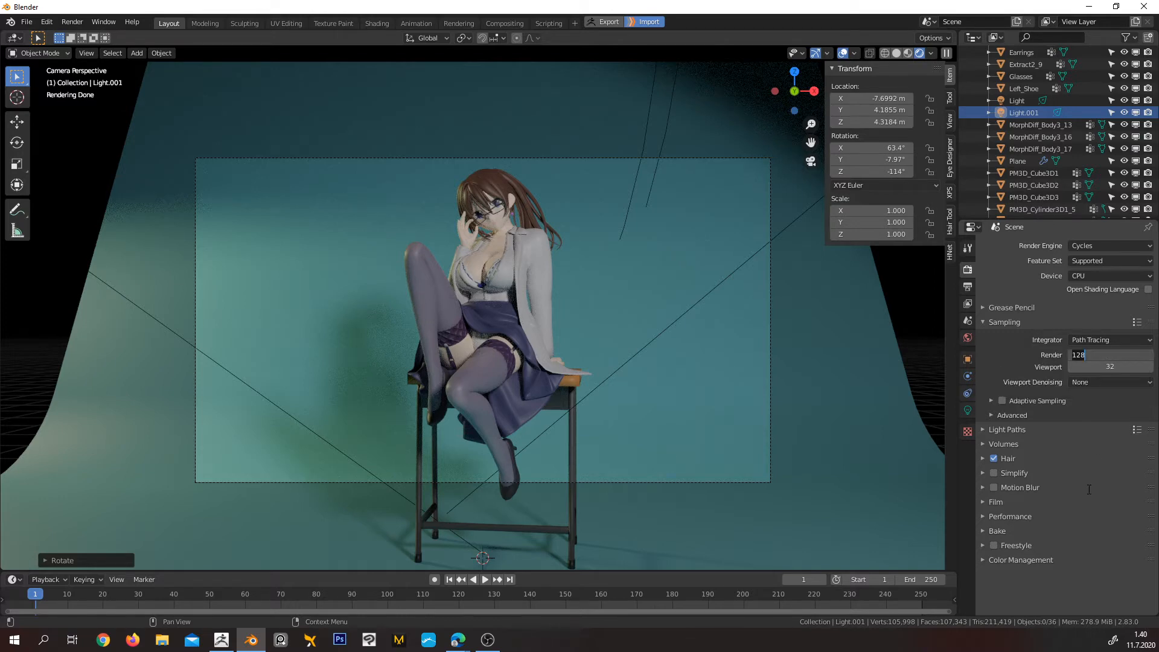
text(200)
key(Return)
Change the color management view transform to False Color to check the scene's exposure
click(985, 560)
scroll(984, 537, down, 3)
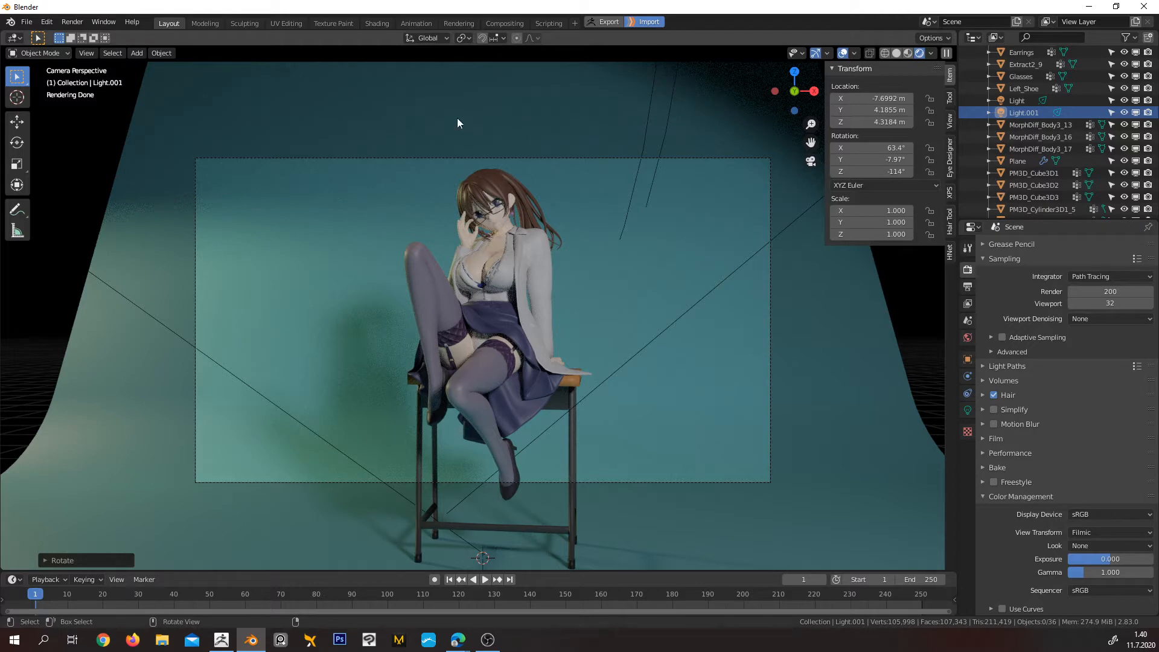
click(1111, 534)
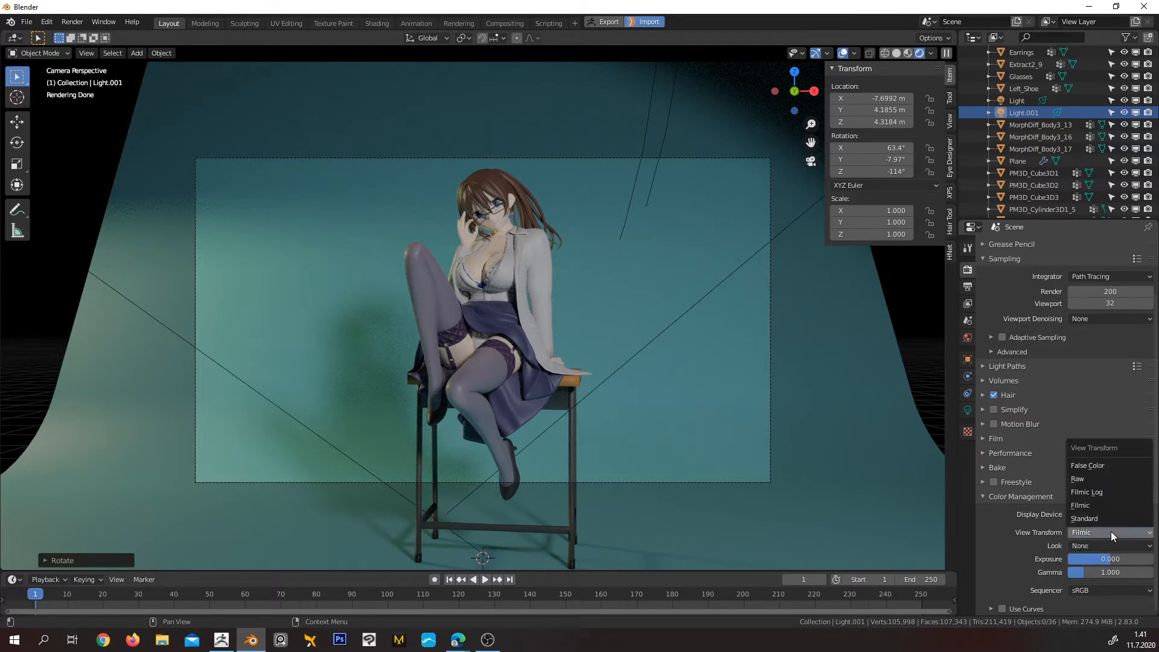
click(1111, 466)
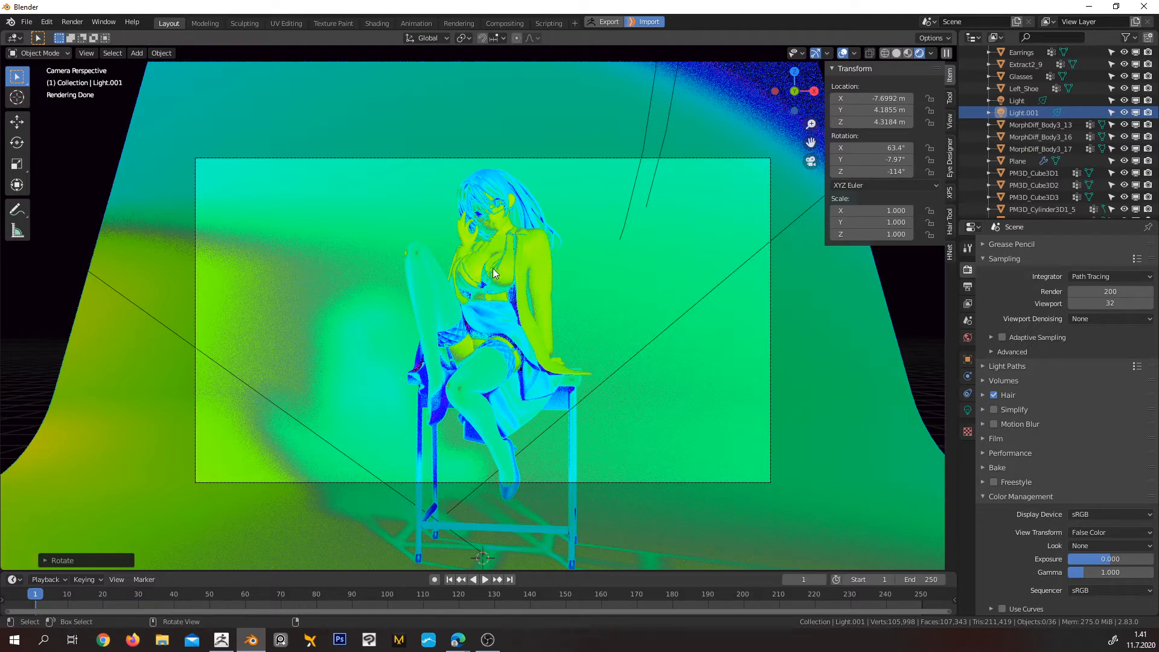
Set the original spot light's power to 5000 W
click(968, 410)
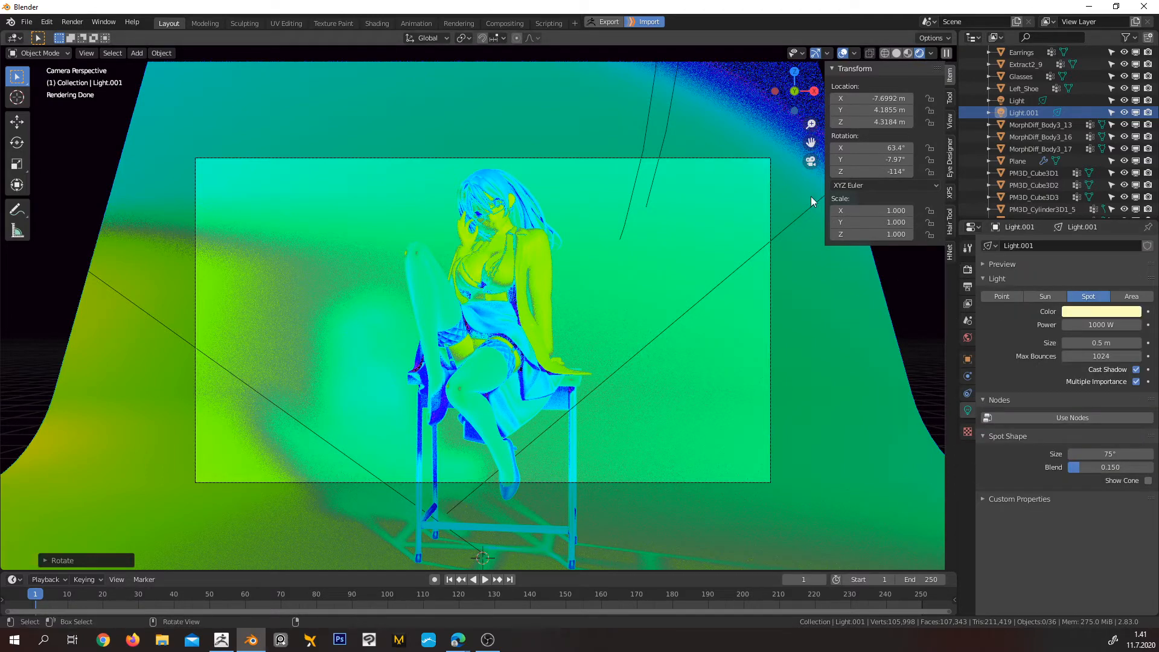
click(1016, 102)
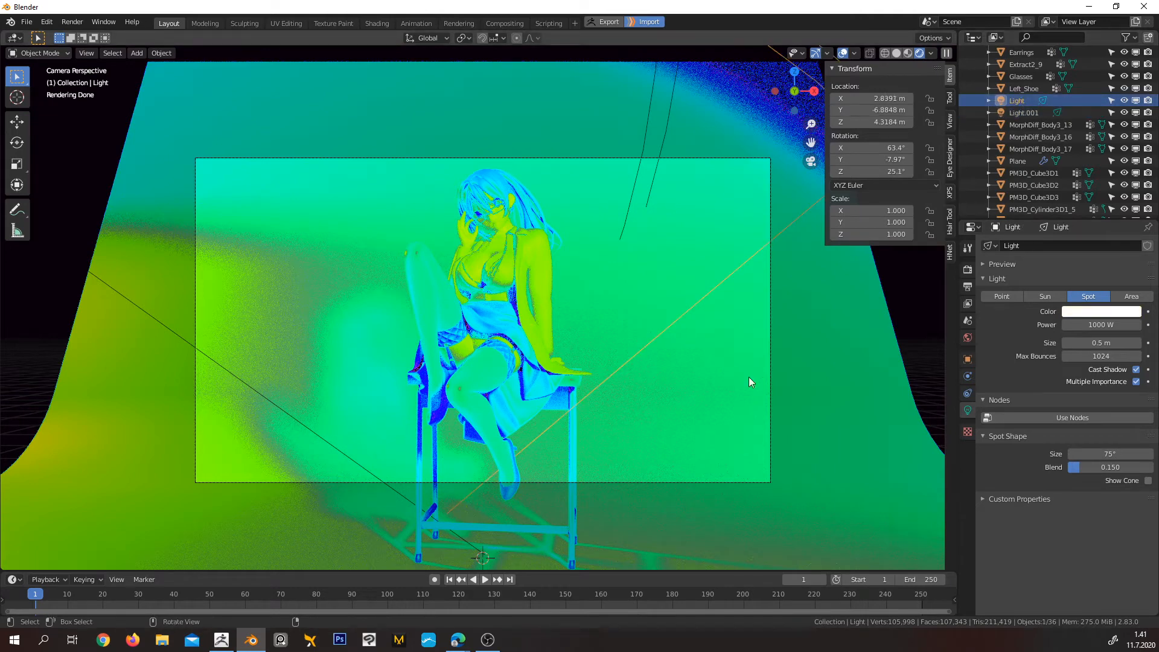
click(1092, 325)
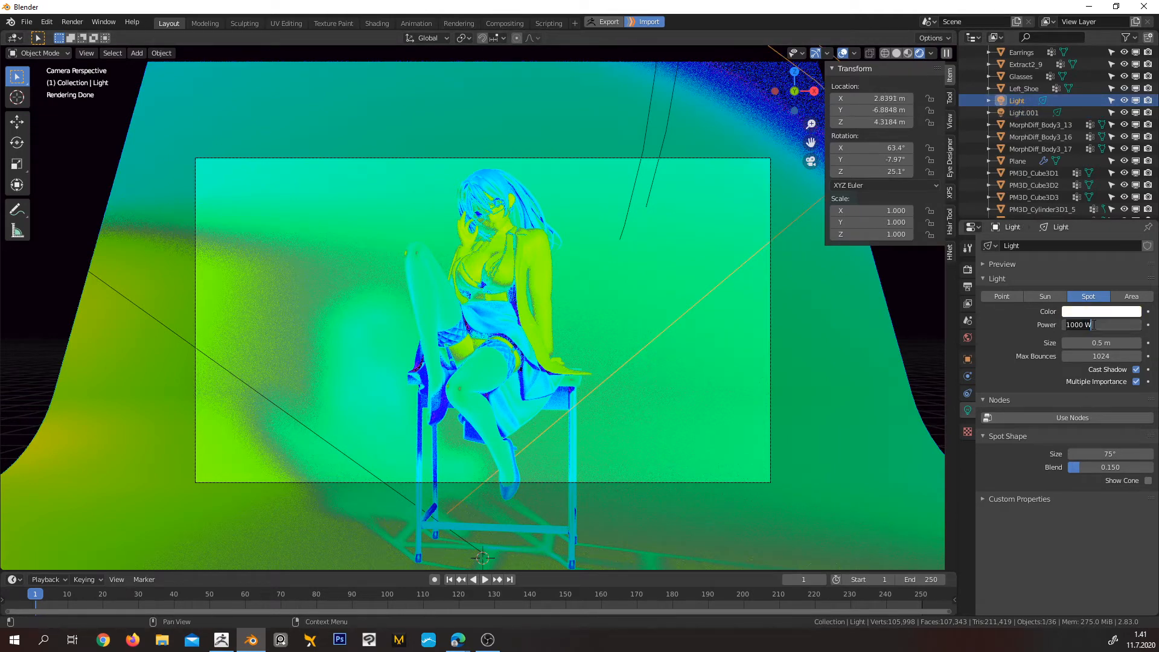
text(5000)
key(Return)
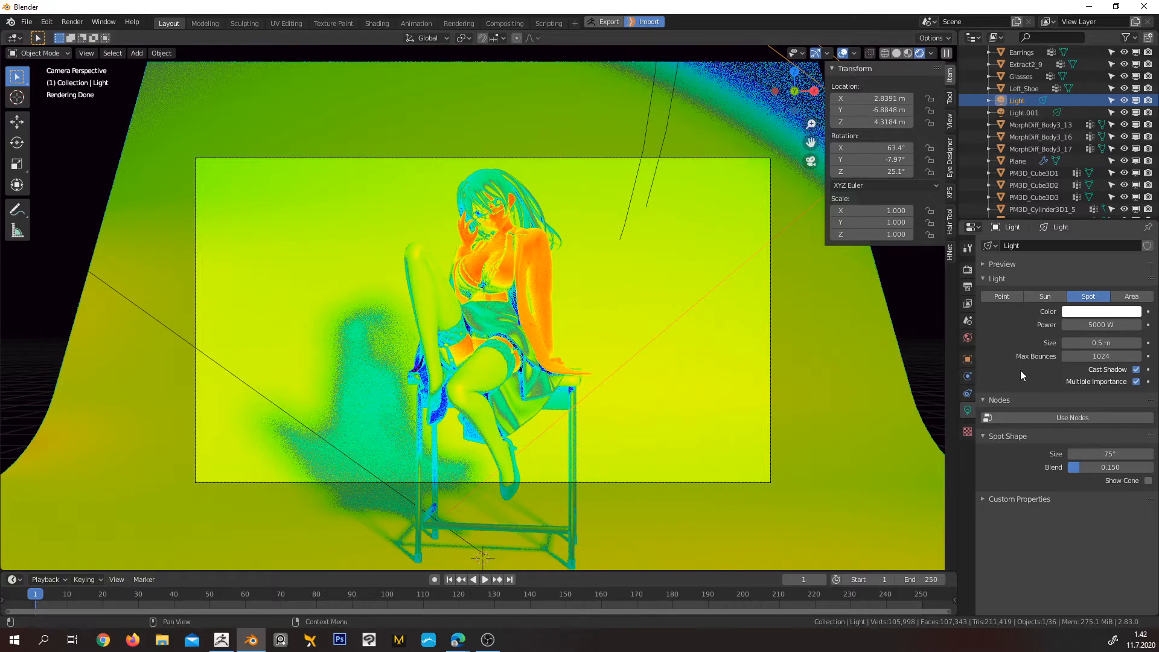
Switch the view transform to Filmic to inspect the lit character up close, and return it to False Color
click(968, 269)
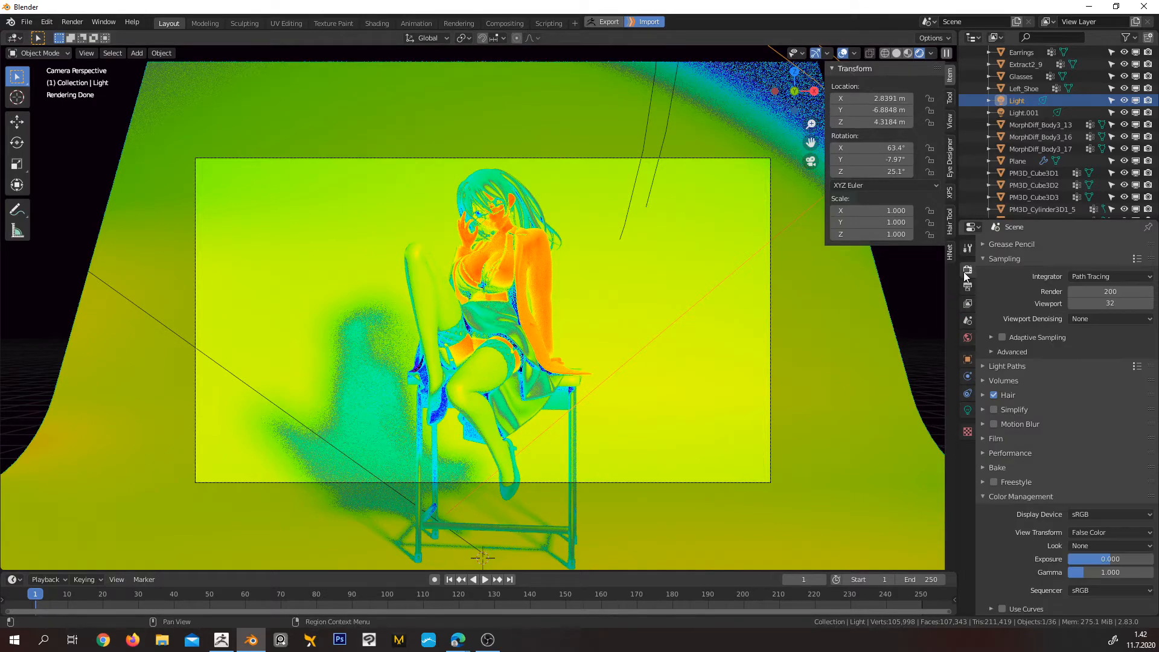
click(1098, 532)
click(1098, 509)
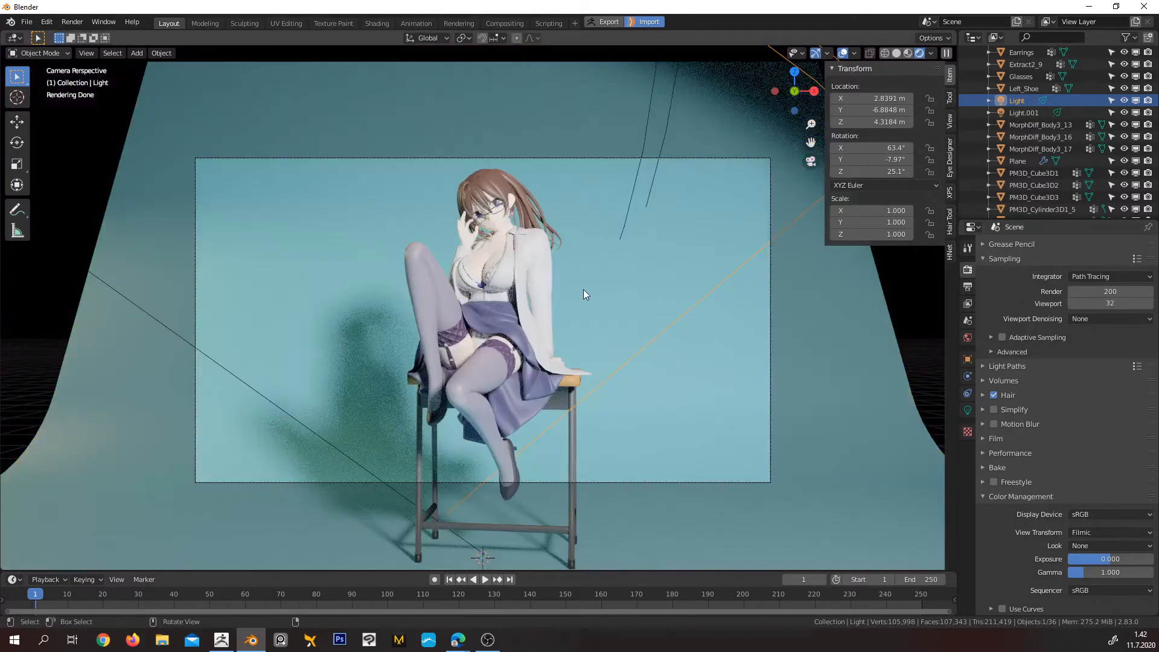
middle_drag(513, 239, 602, 227)
scroll(601, 227, up, 3)
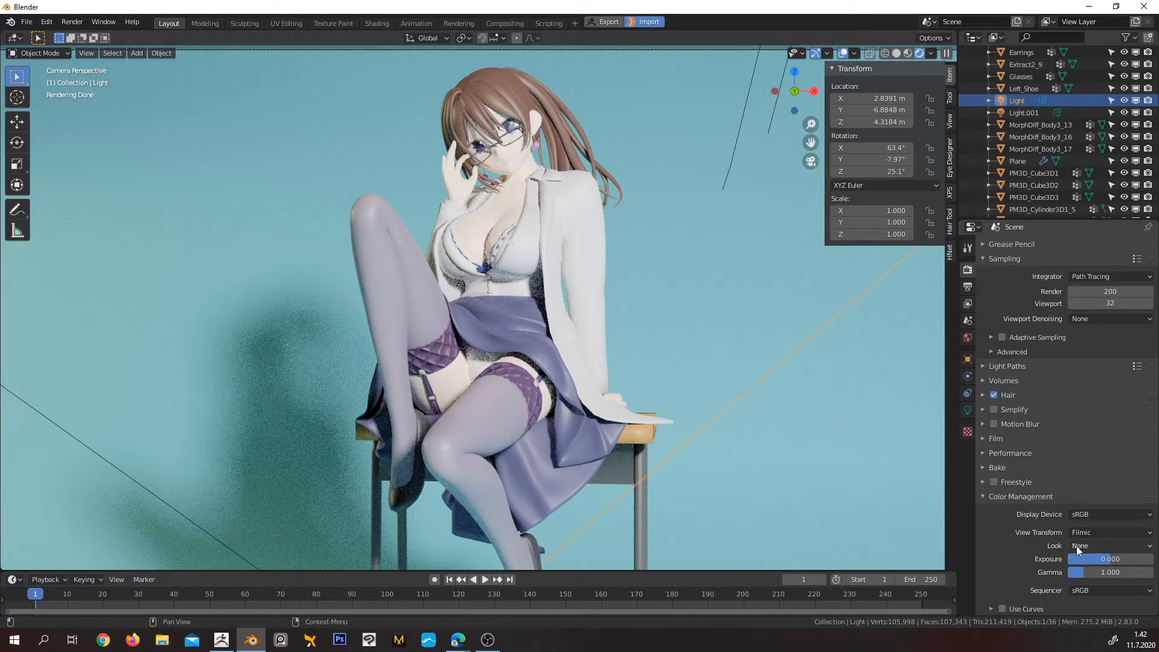
click(1095, 514)
click(1088, 532)
click(1098, 466)
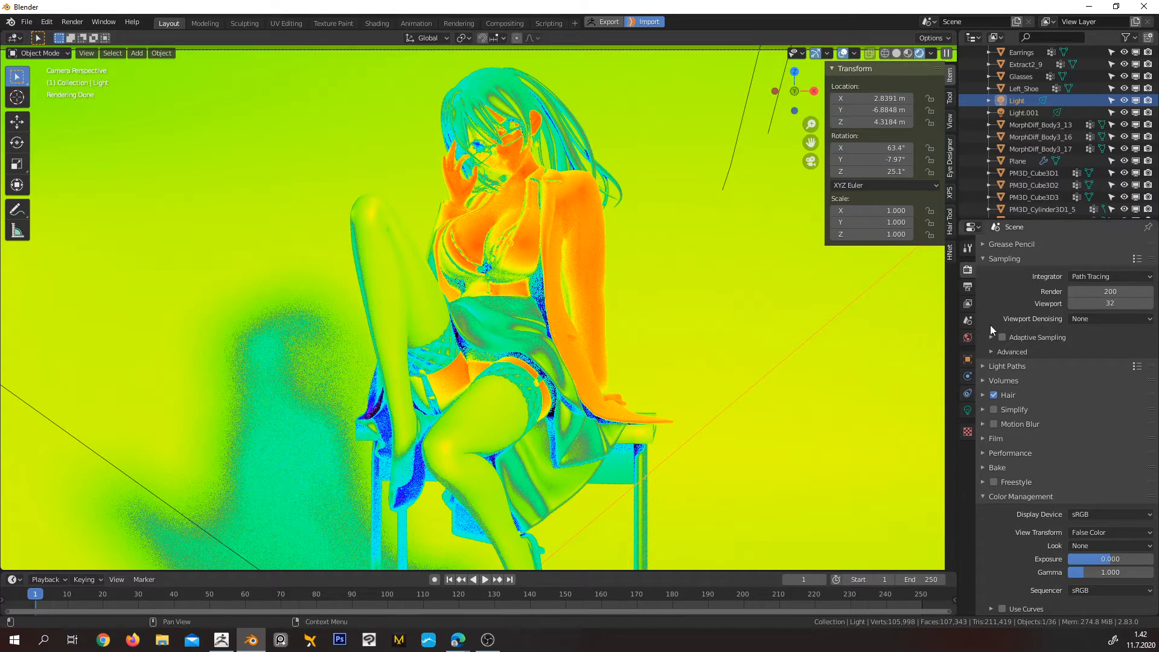
Reduce the original spot light's power to 10 W to test the exposure in False Color
click(968, 411)
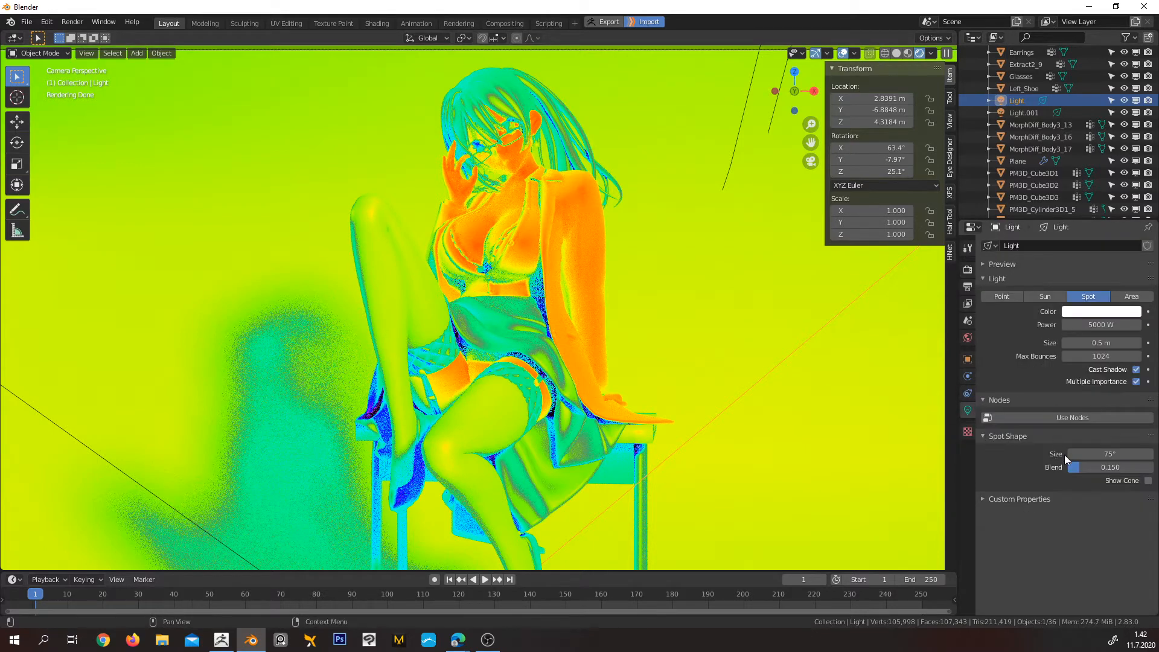
click(1096, 325)
text(10)
key(Return)
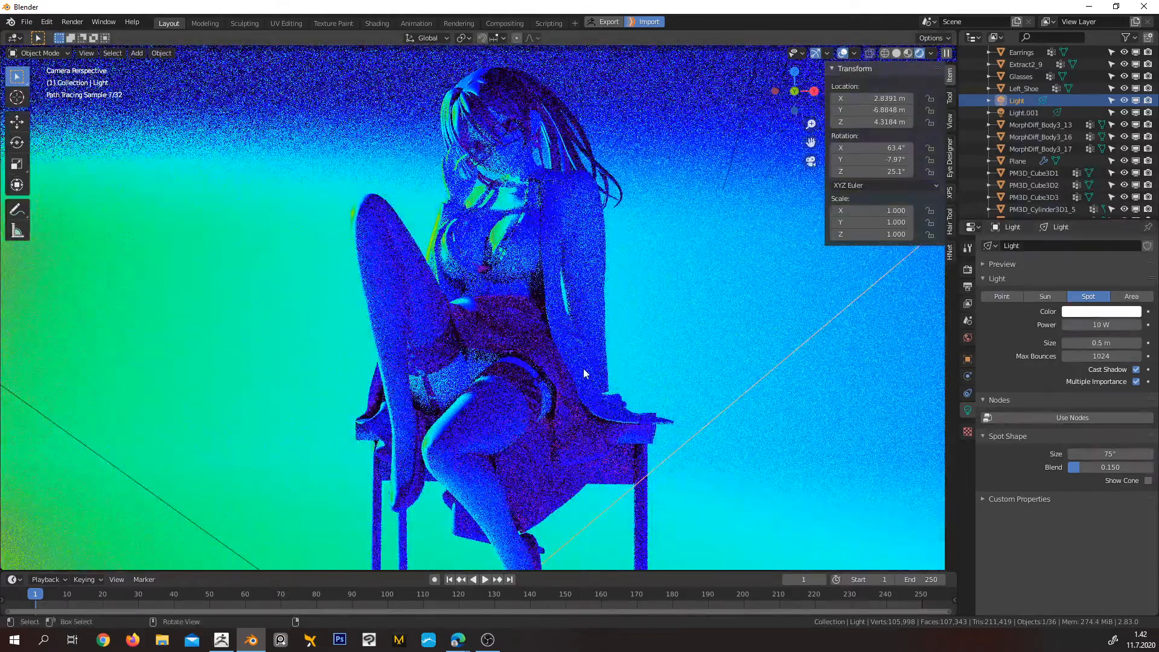
Set the original spot light's power to 1000 W
click(1101, 324)
text(100)
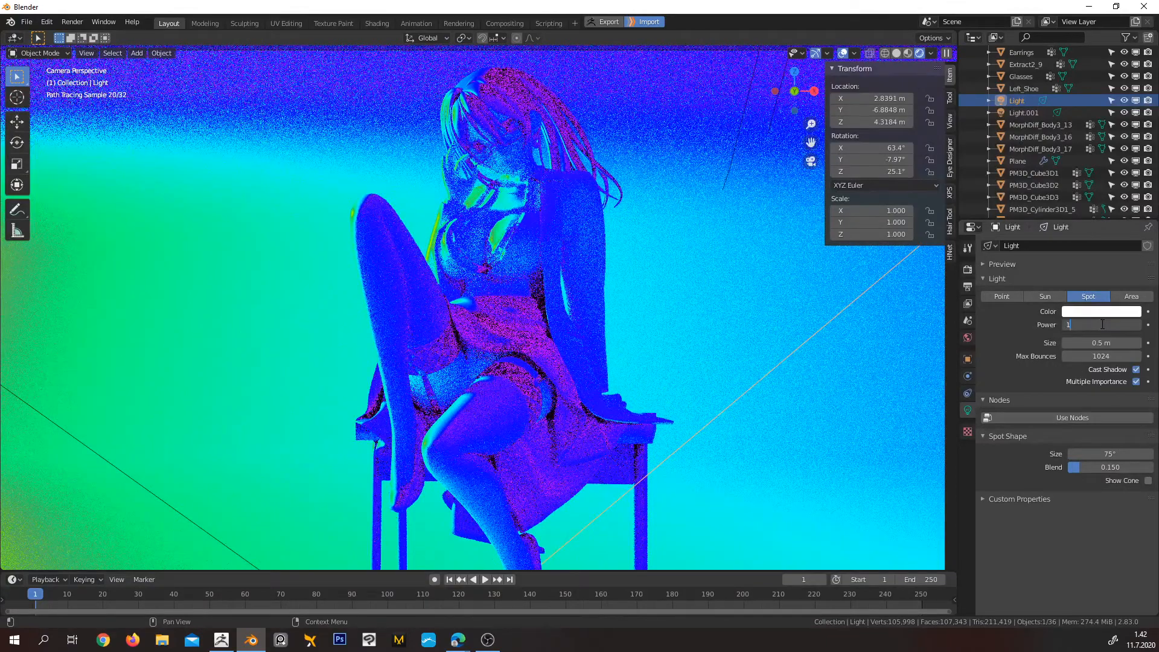
text(00)
key(Return)
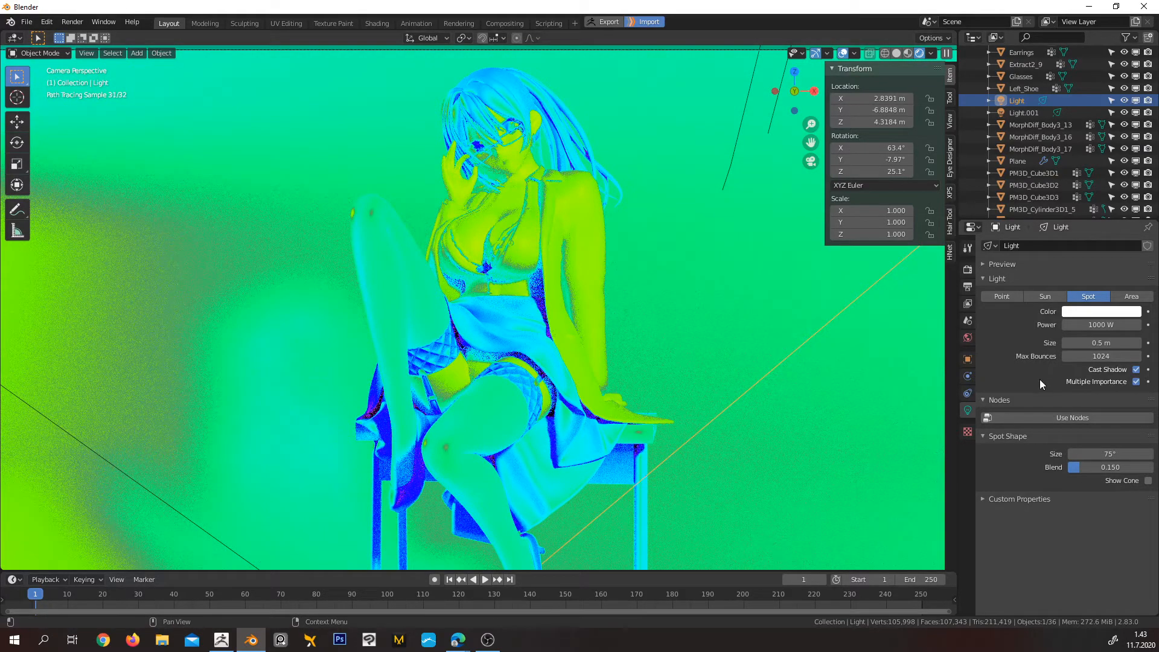
Change the color management view transform to Filmic
click(968, 270)
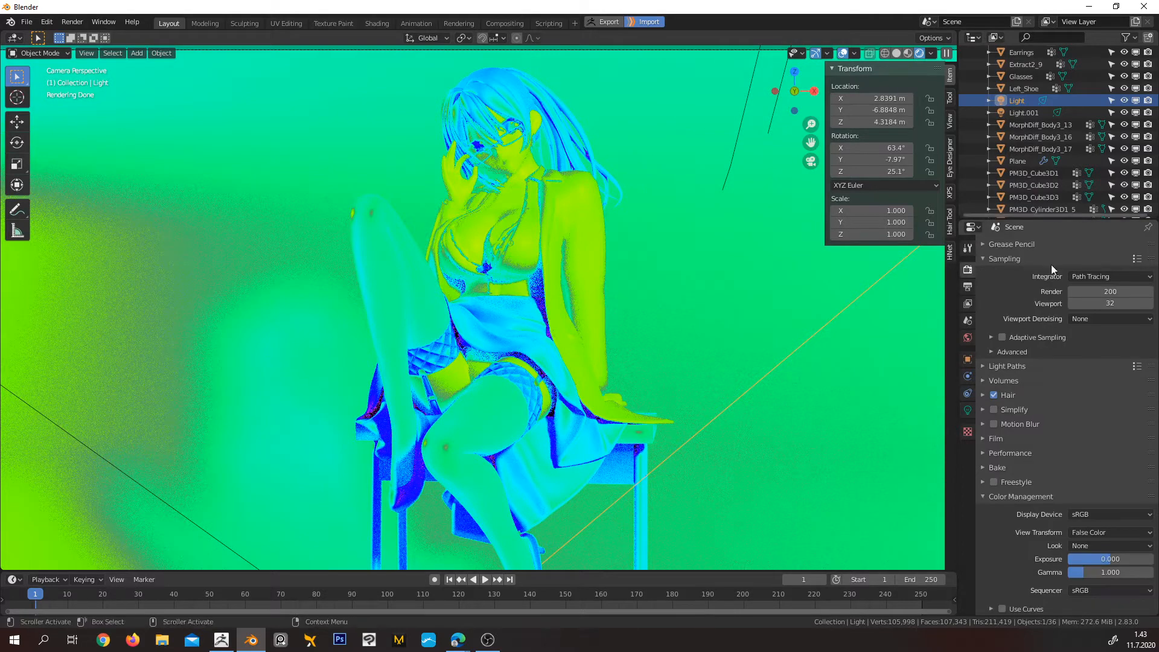
click(1102, 533)
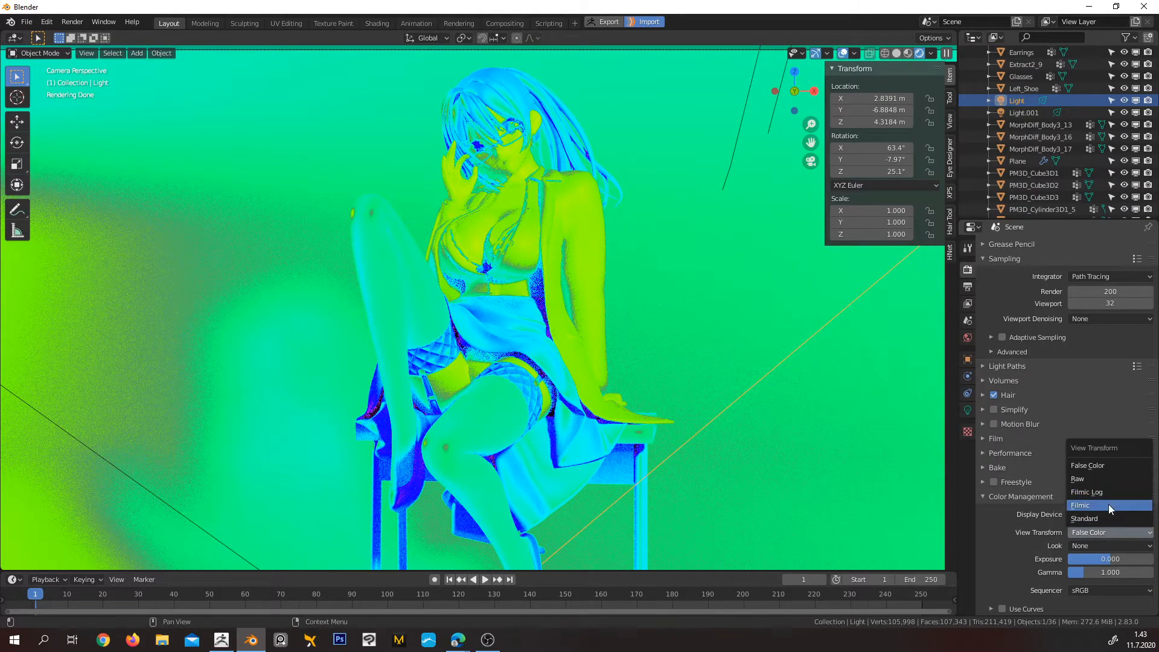
click(1109, 504)
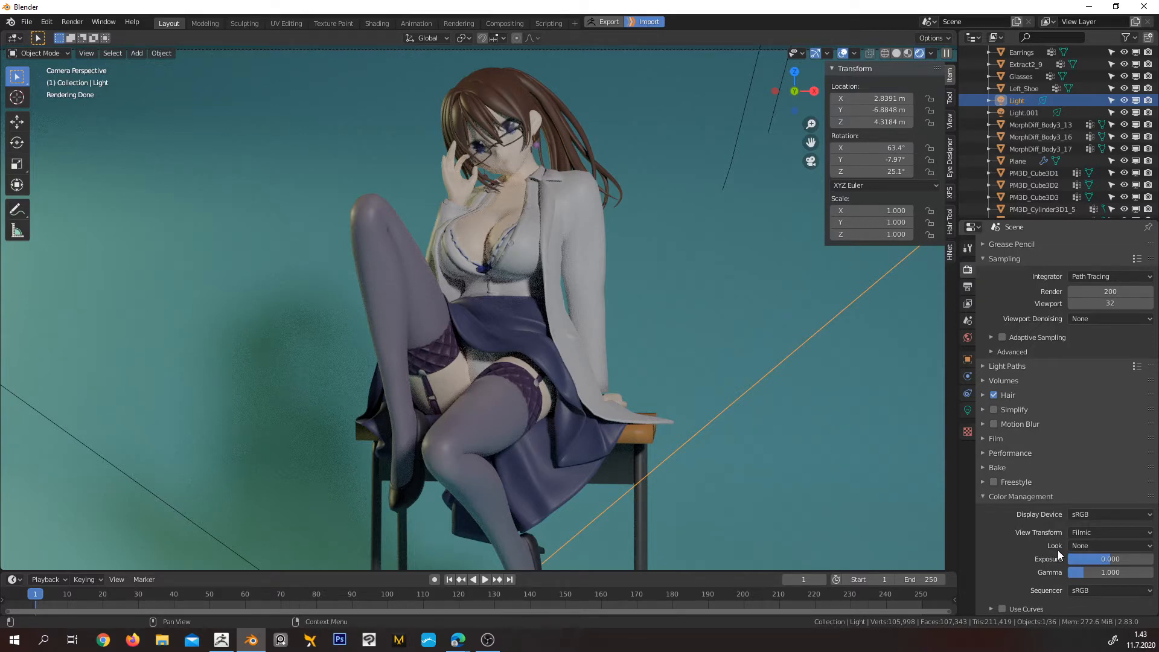
Set the color management look to High Contrast, comparing it against None
click(1098, 546)
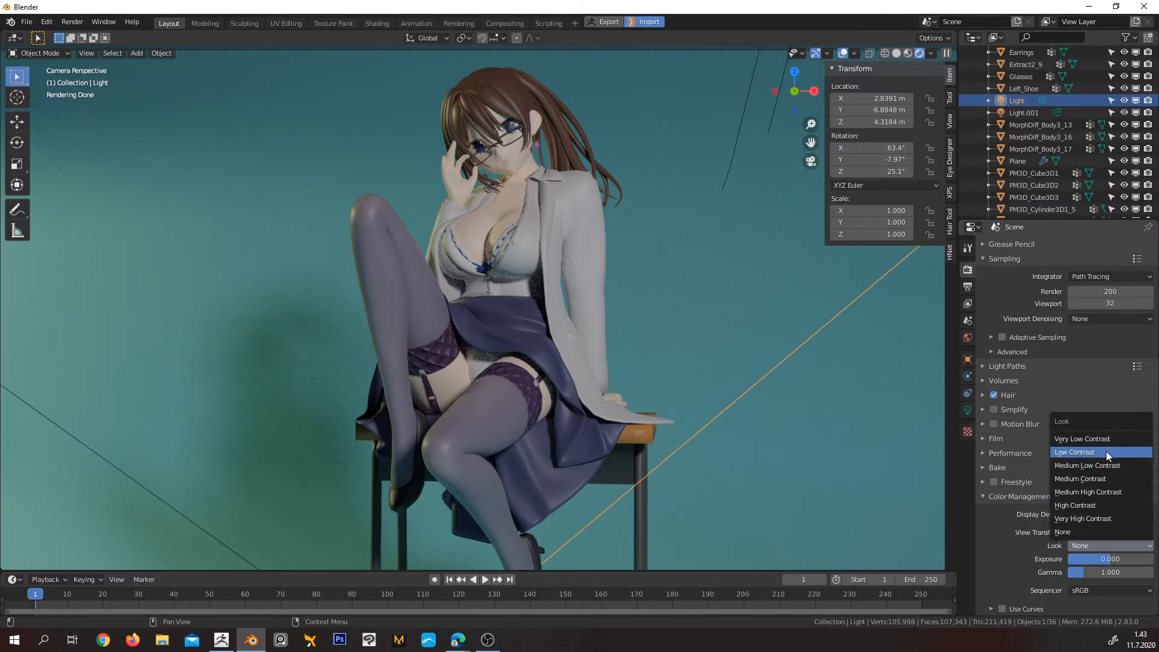
click(1108, 505)
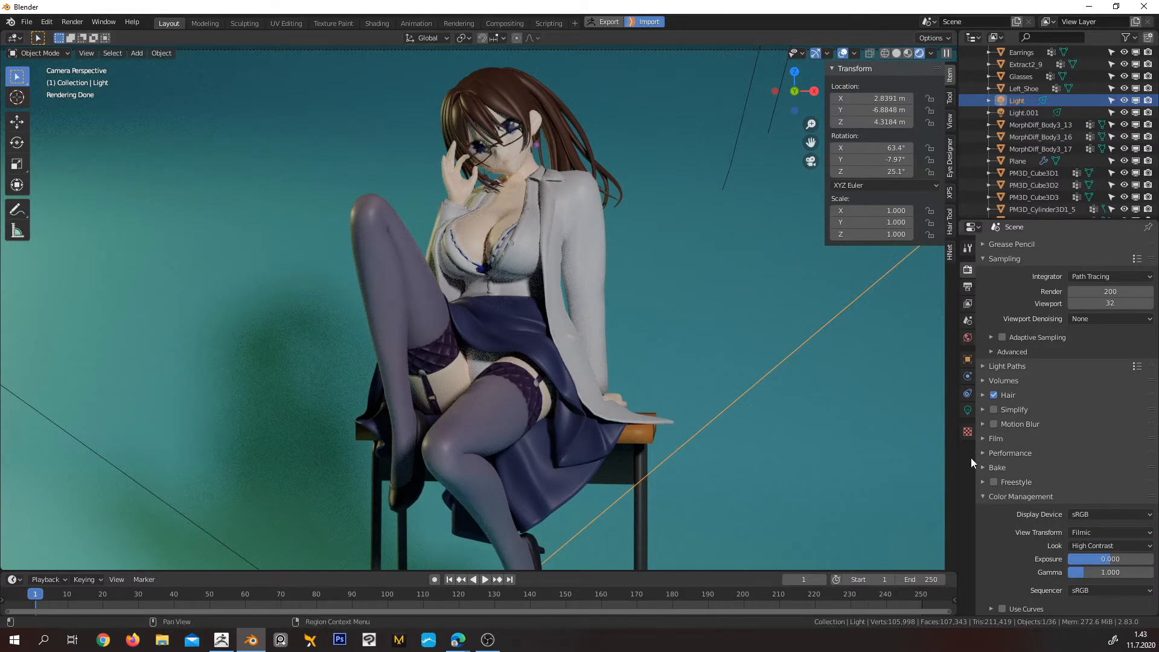
click(1097, 546)
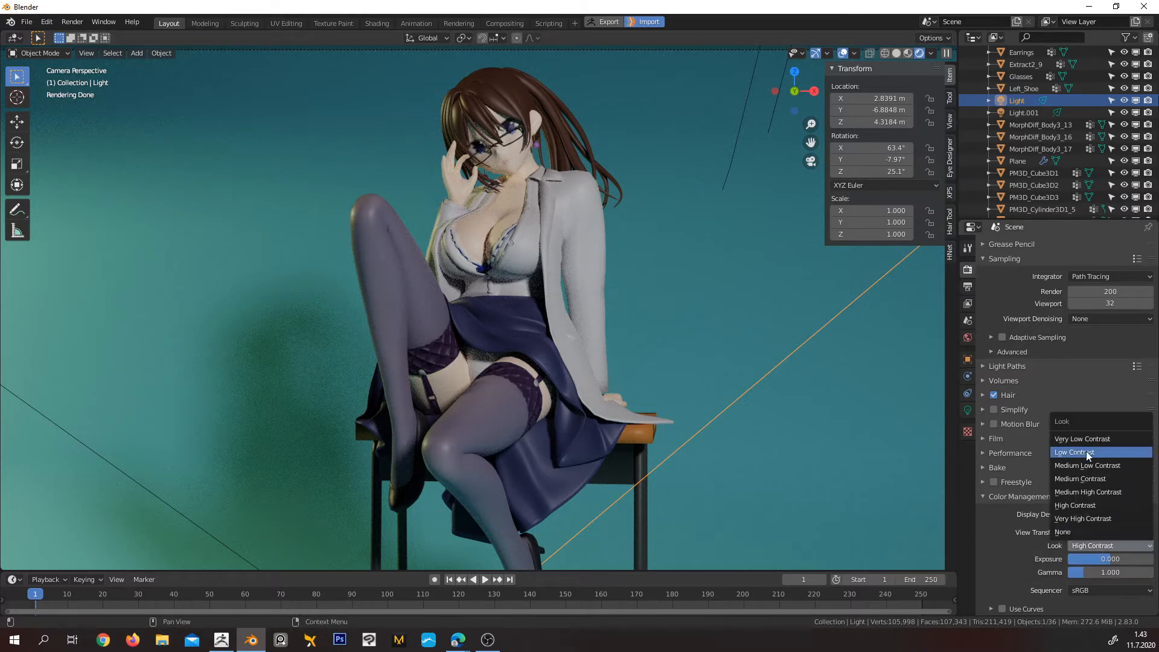
click(1081, 534)
click(1093, 544)
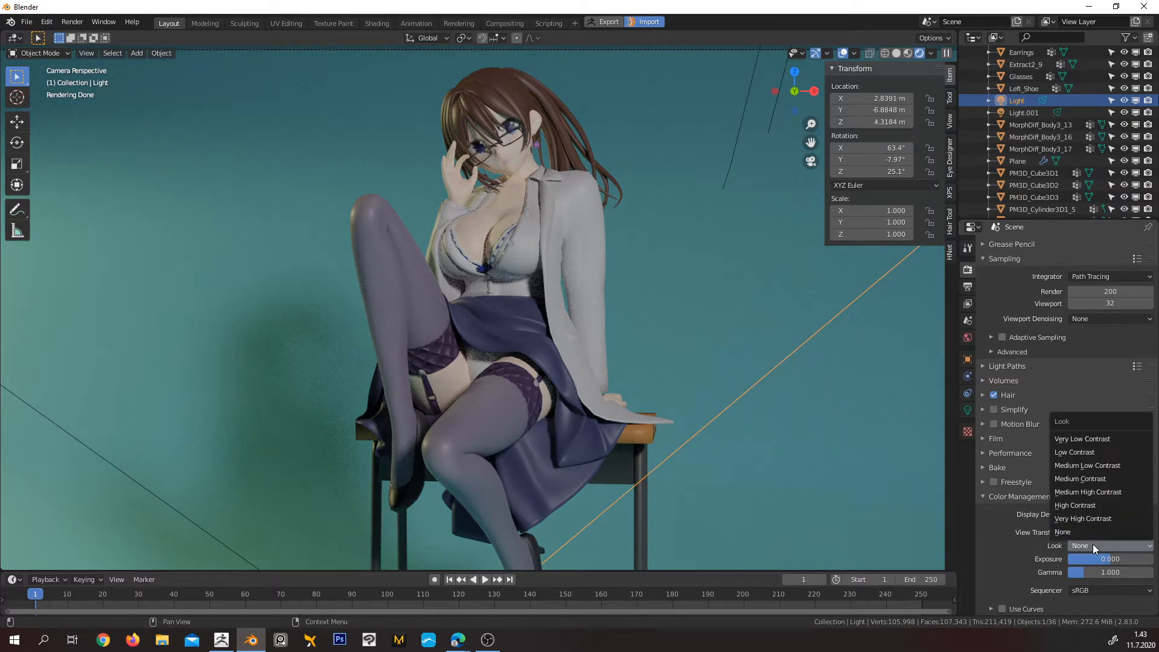
click(1102, 508)
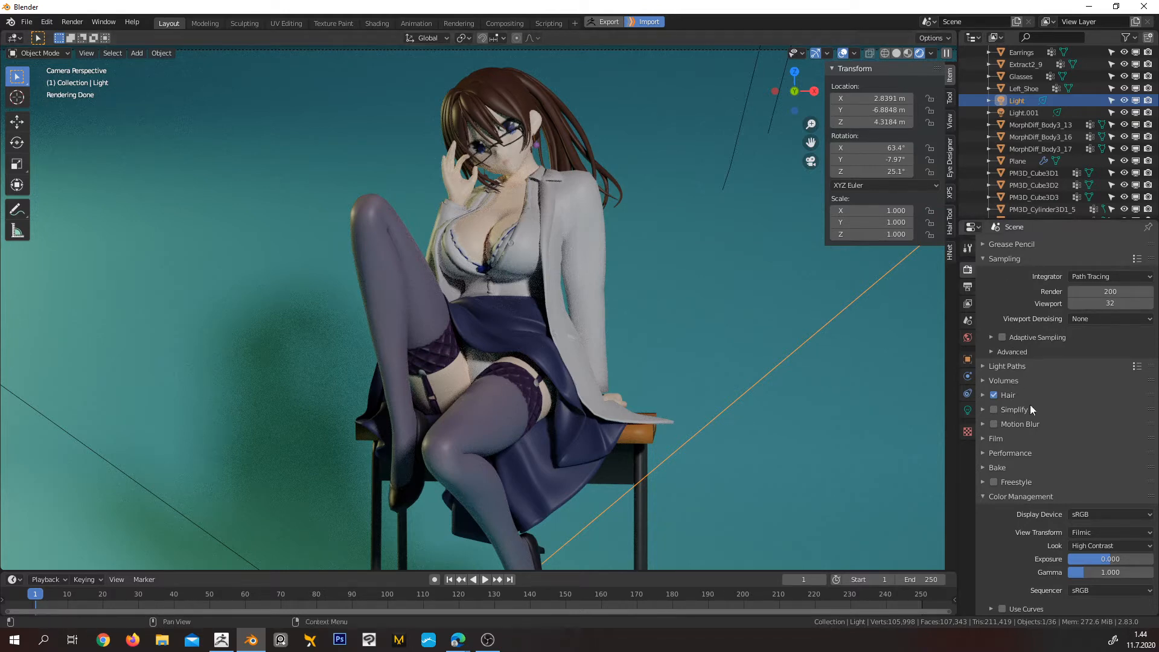
Set the render output resolution to 2048 by 2048 px
click(968, 286)
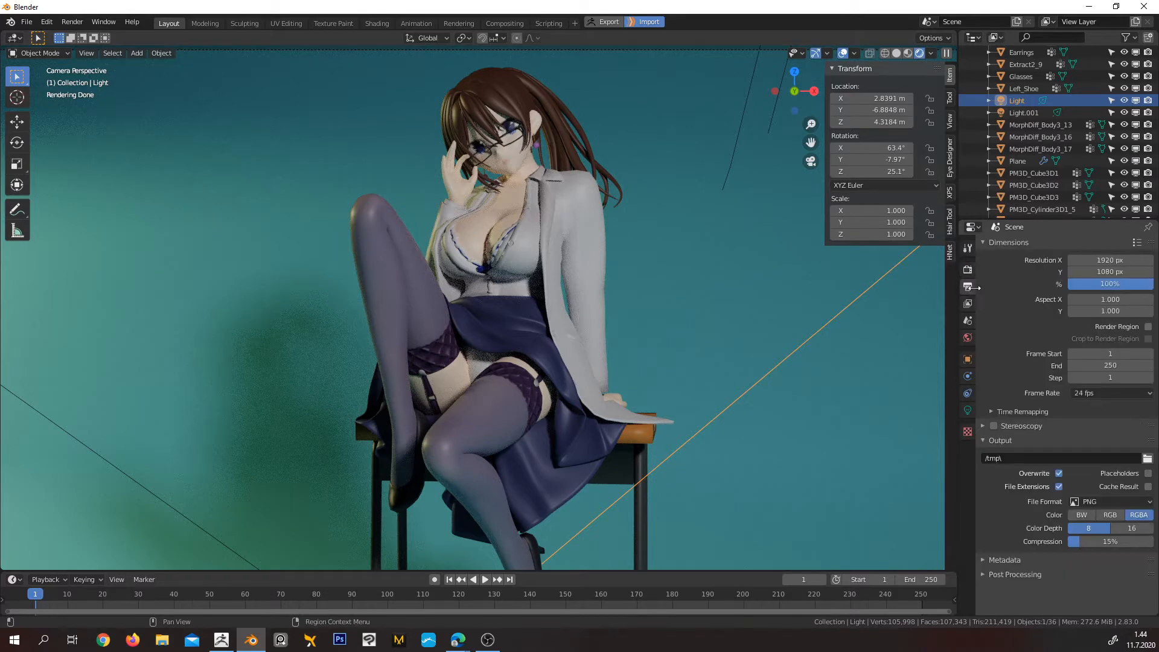
click(1108, 258)
text(2048)
key(Return)
click(1109, 273)
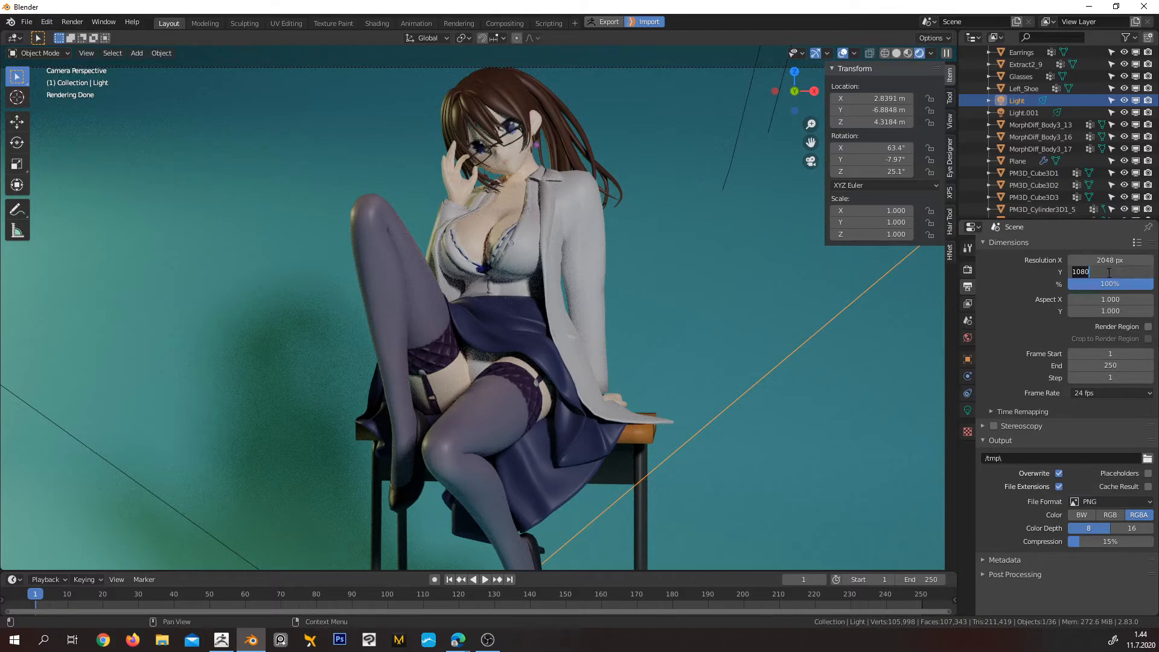
text(2048)
key(Return)
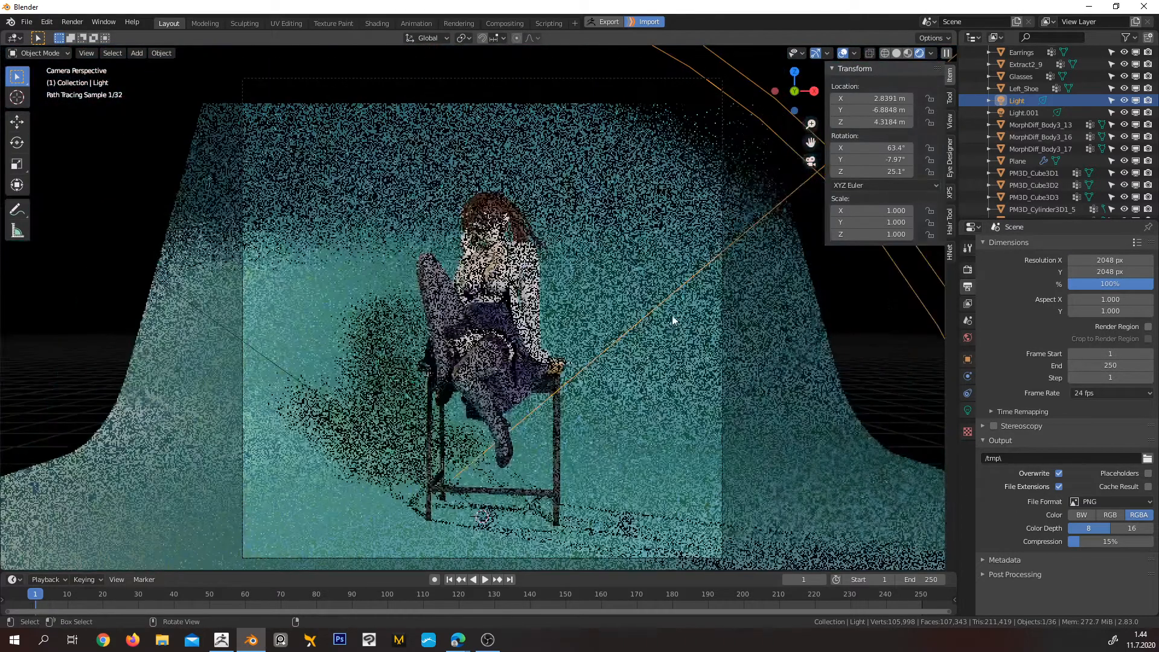
scroll(543, 260, down, 2)
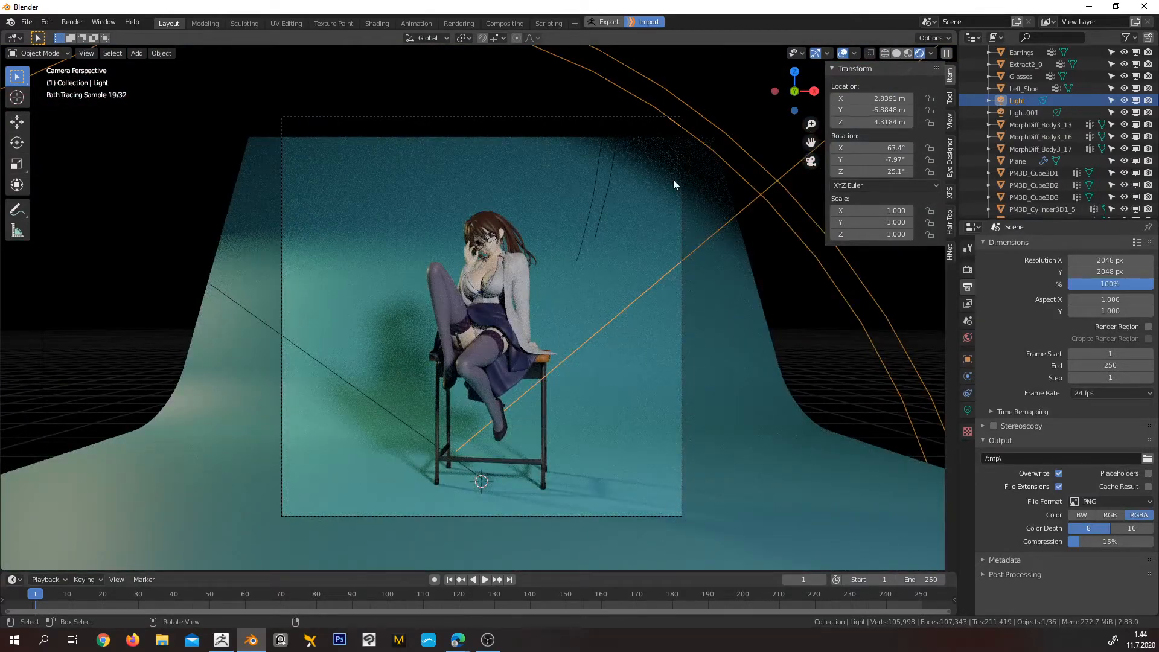
mouse_move(722, 255)
middle_down()
mouse_move(698, 279)
mouse_move(727, 284)
mouse_move(695, 307)
middle_up()
scroll(694, 307, down, 3)
key(KP_0)
key(g)
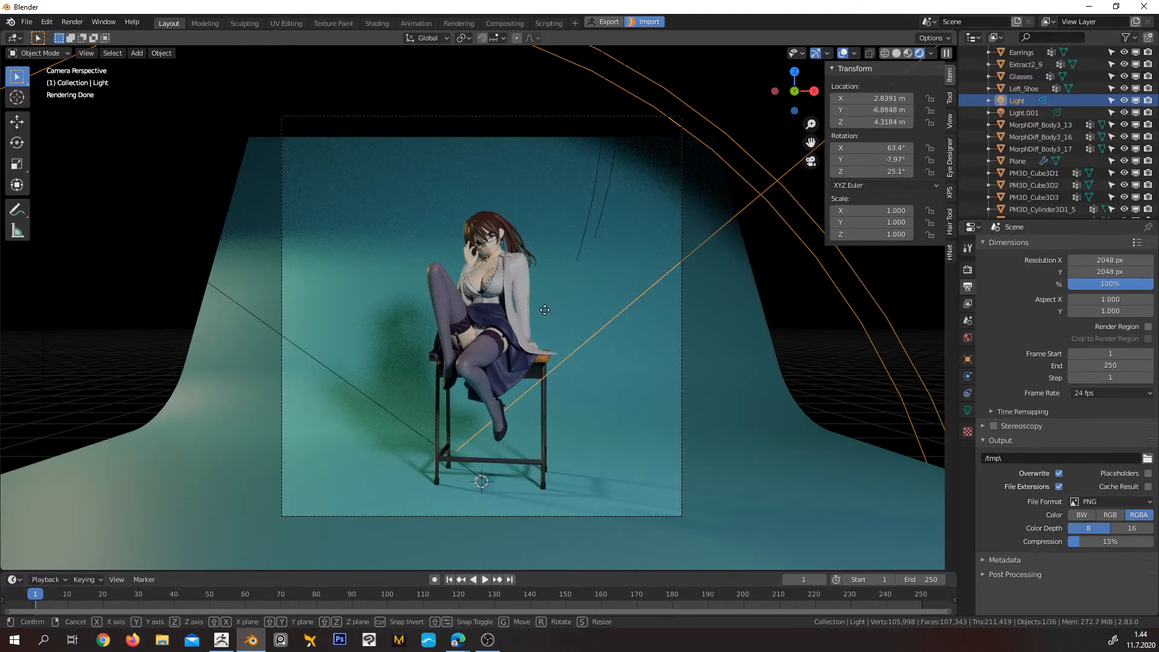
key(y)
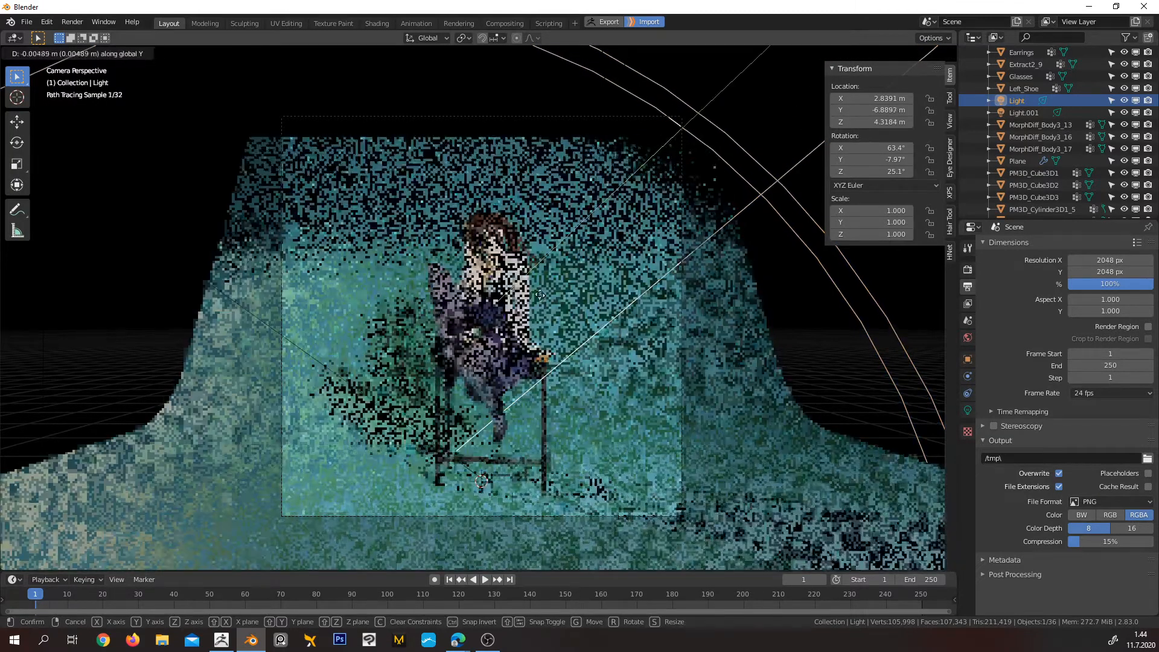
right_click(544, 297)
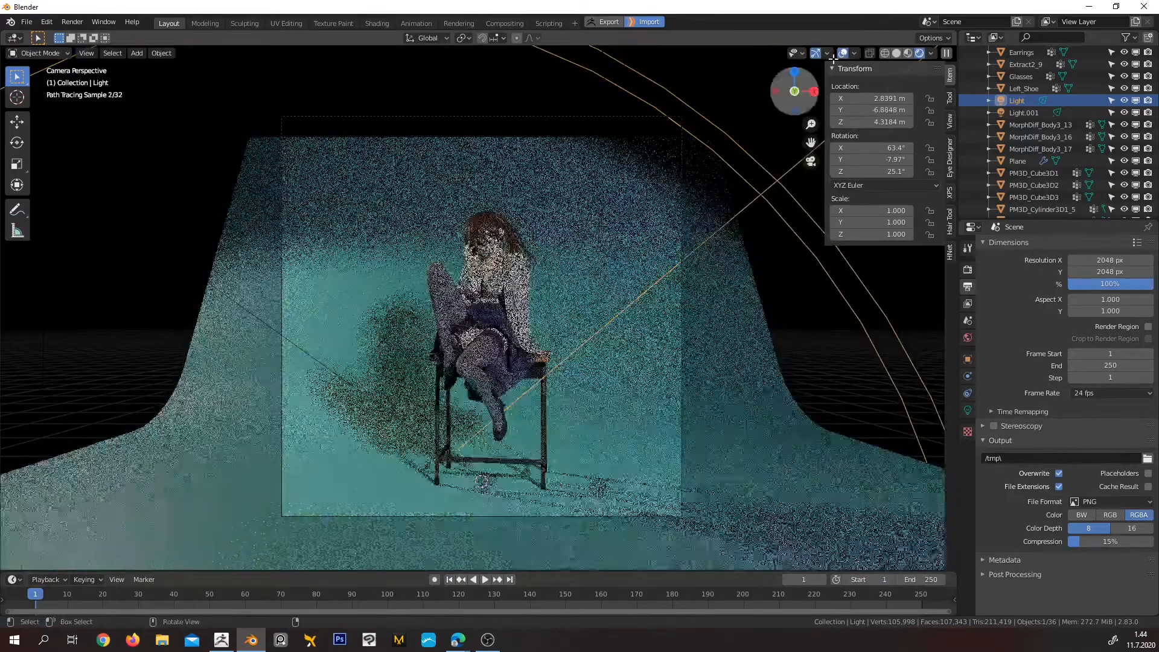
Switch the viewport to Material Preview and move the camera toward the character along Y to about -3.97 m
click(908, 53)
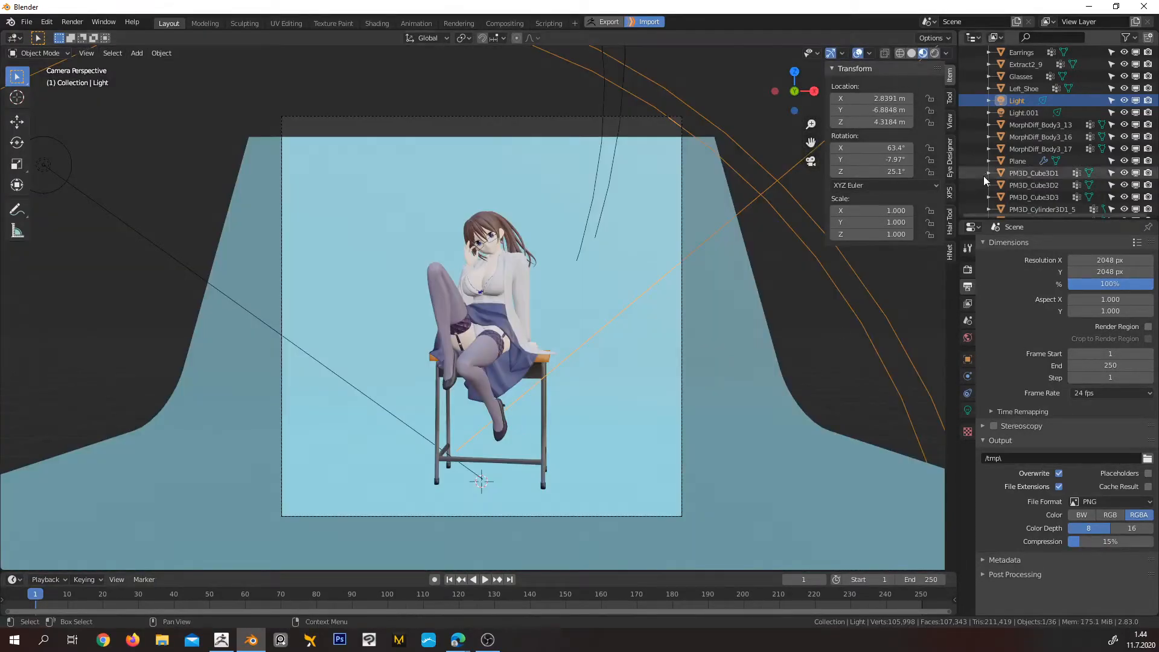
middle_drag(797, 236, 382, 468)
click(405, 448)
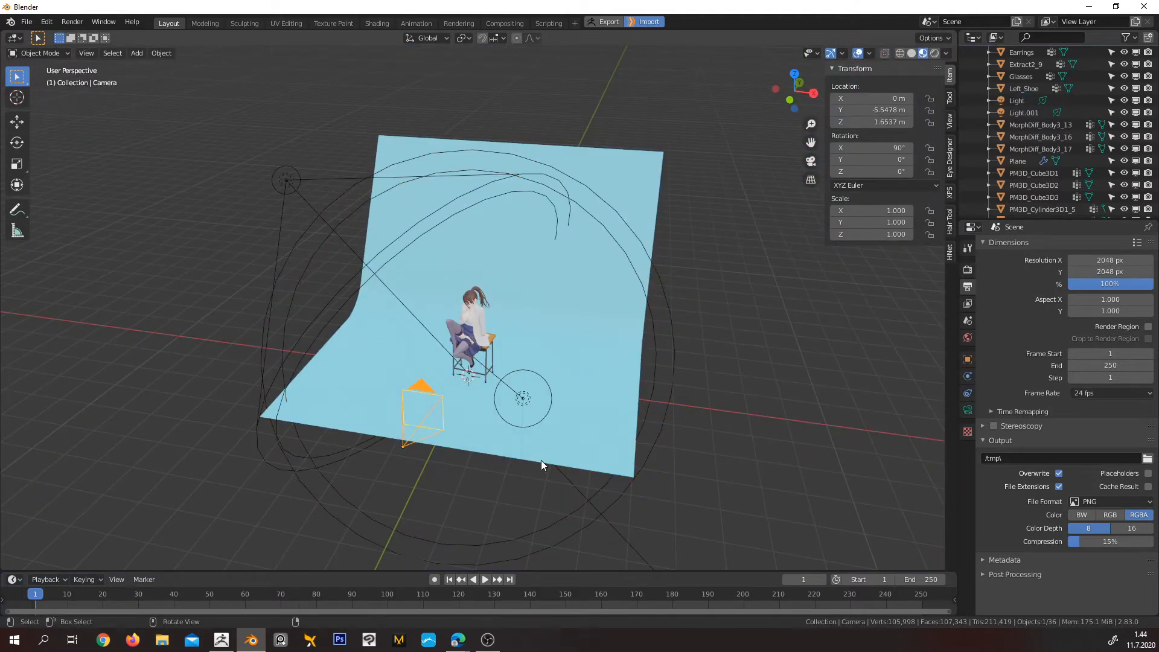
key(KP_0)
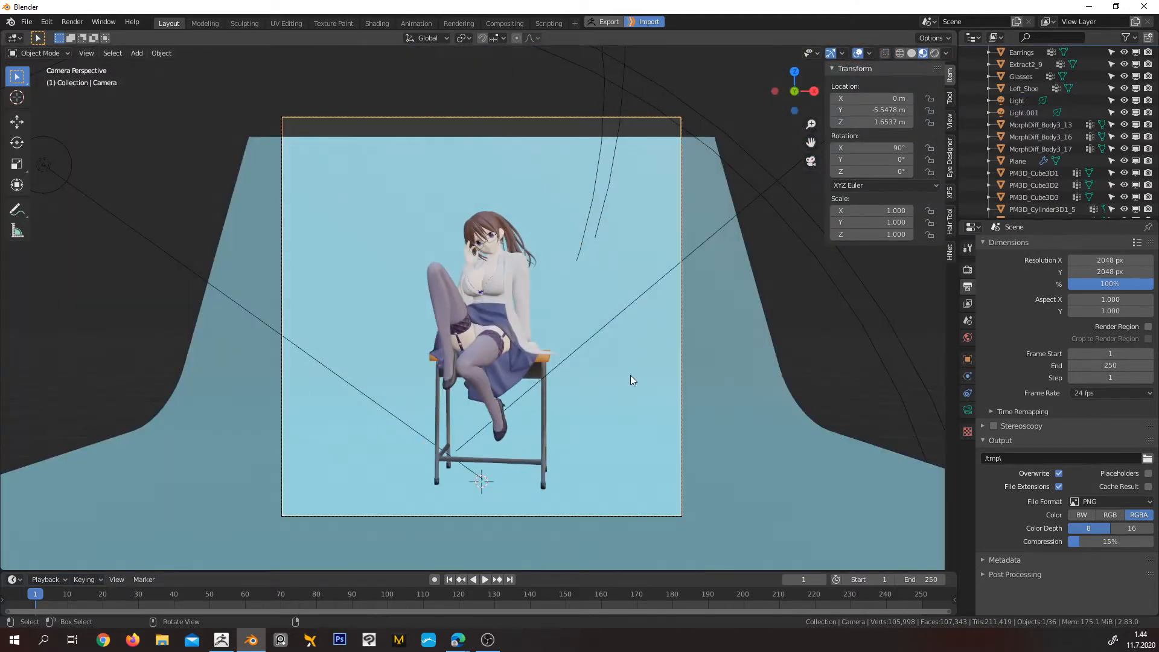
key(g)
key(y)
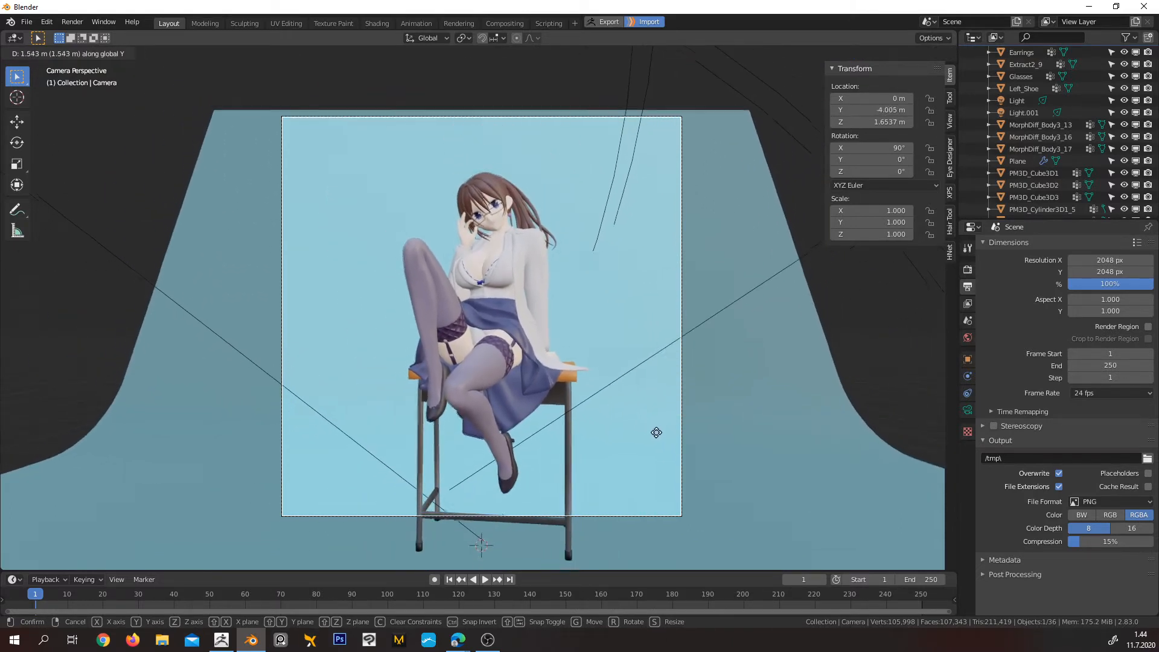
click(656, 433)
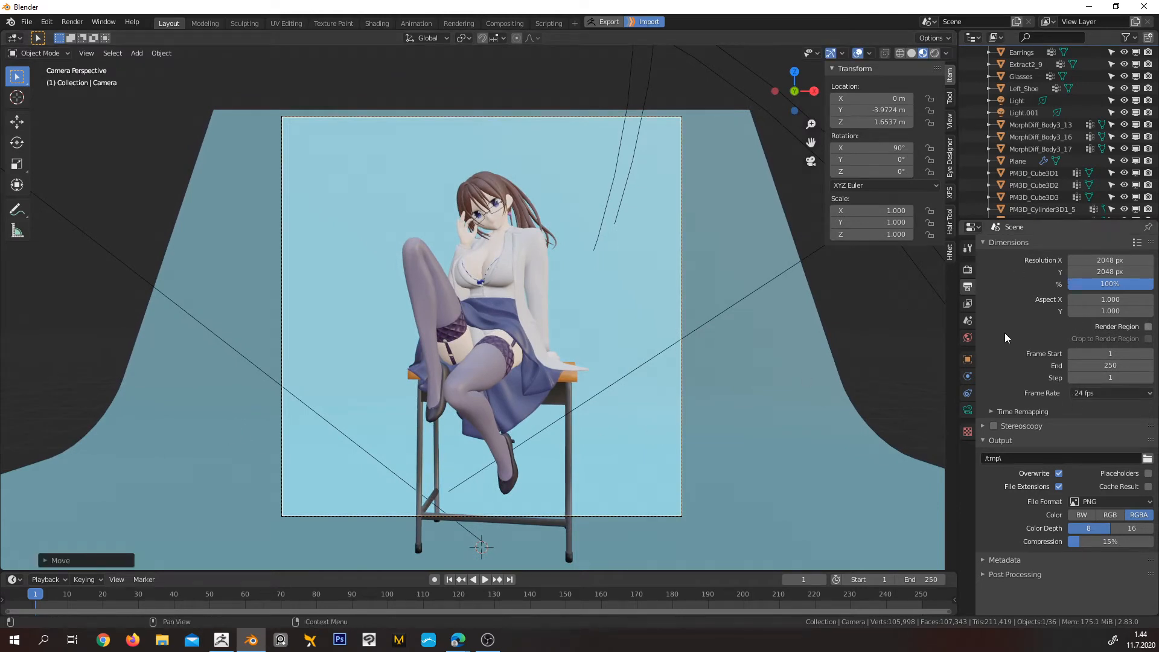
Set the camera's focal length to 70 mm
click(968, 410)
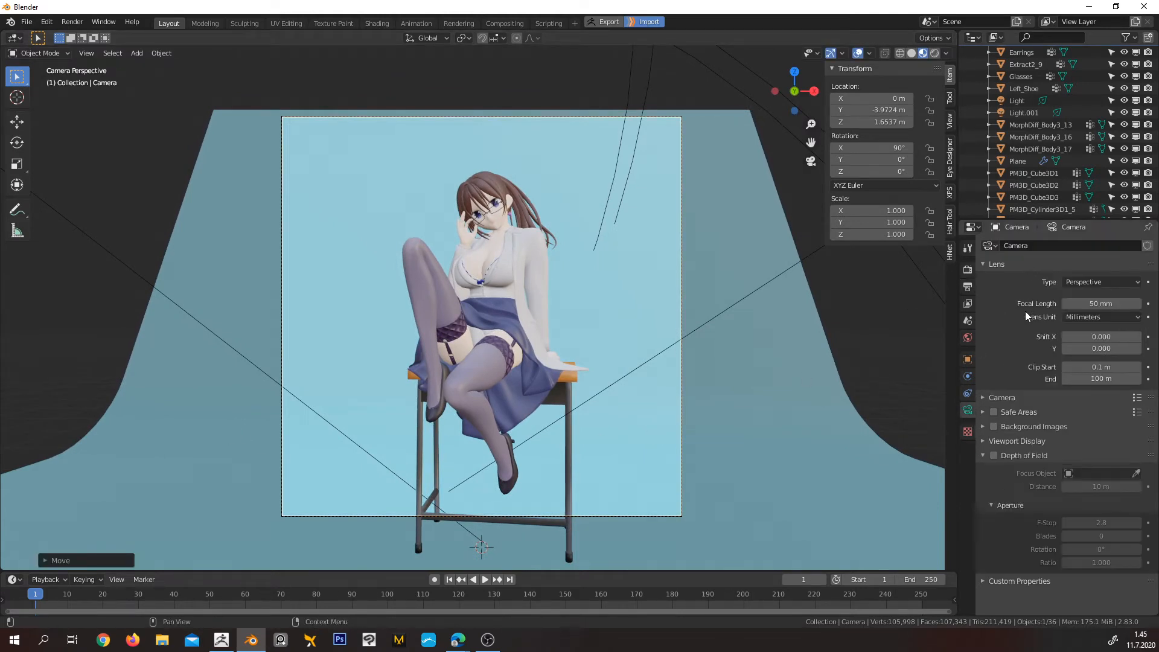
click(1107, 304)
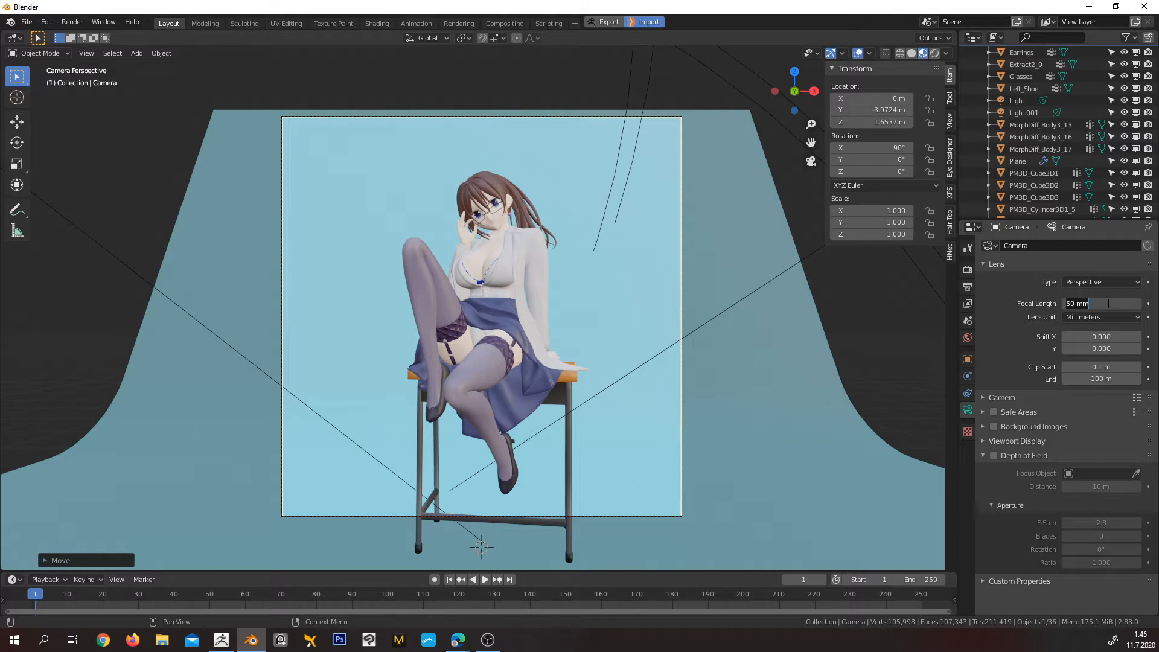
text(70)
key(Return)
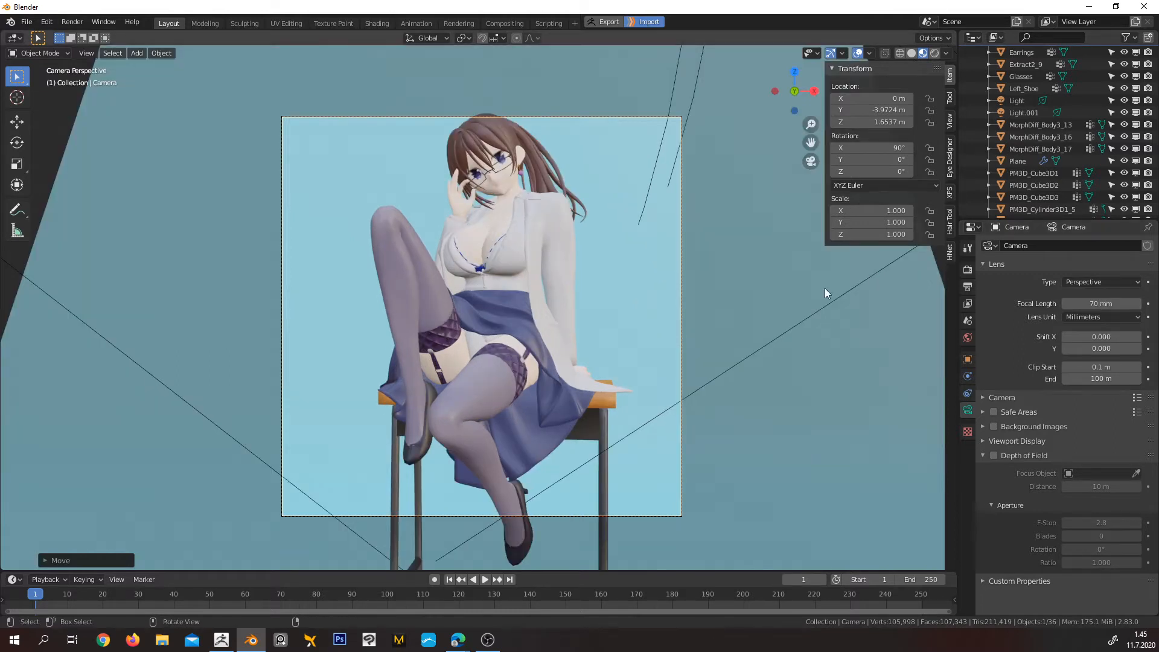
Move the camera back along Y to about -6.29 m to frame the whole character, and restore Rendered shading
key(g)
key(y)
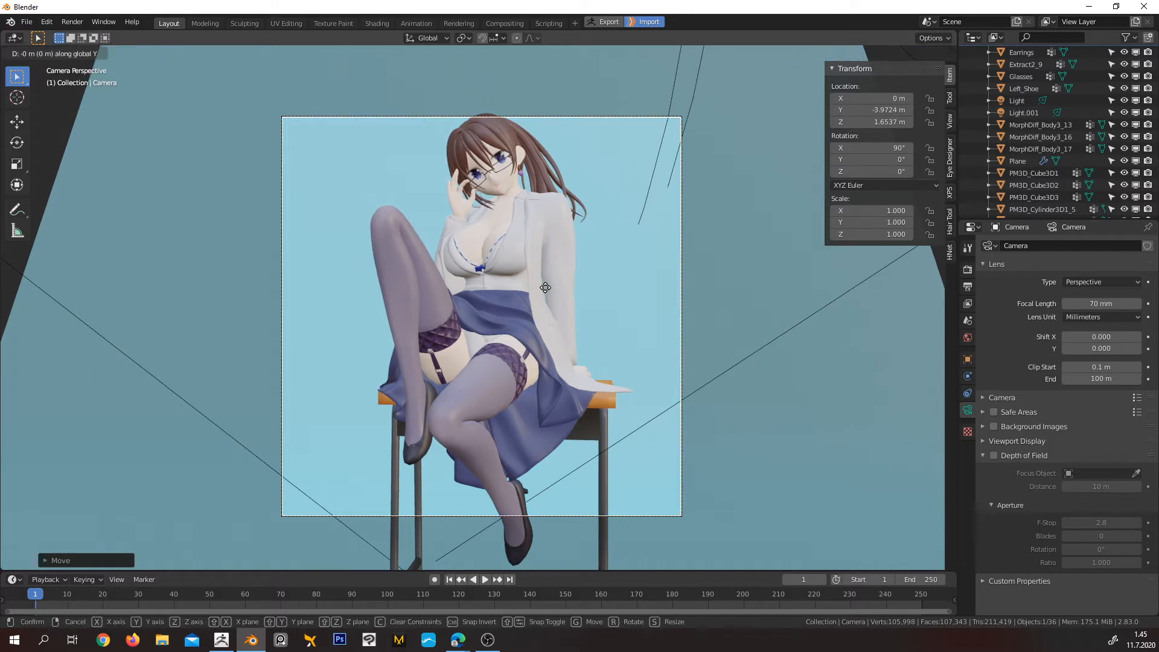
click(545, 287)
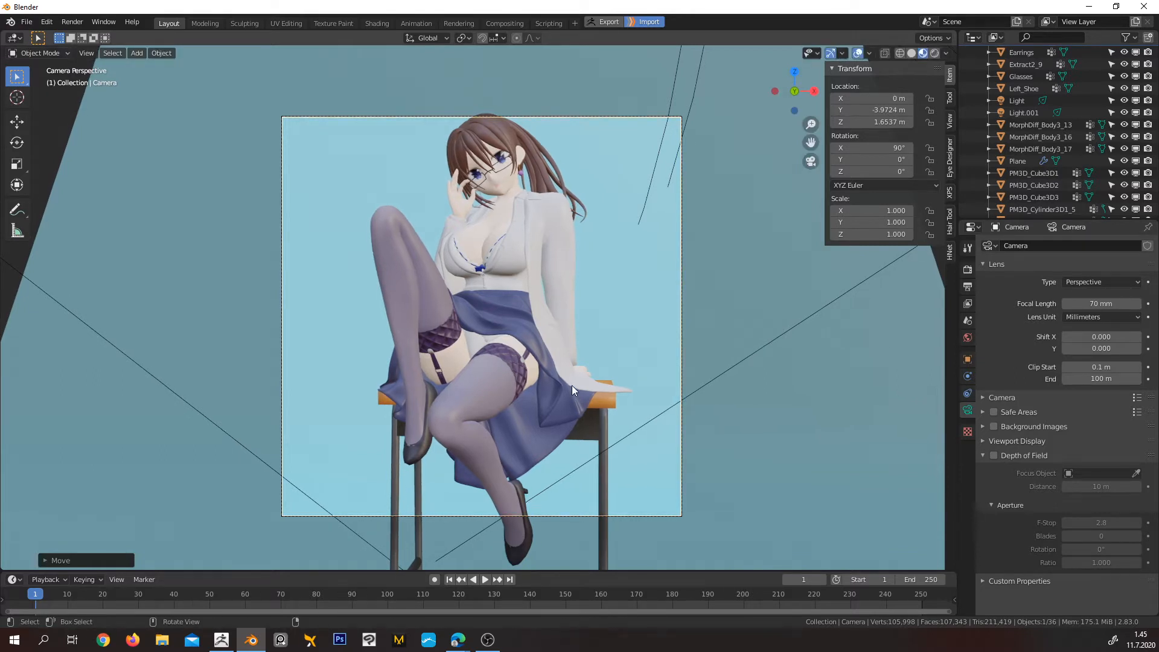
key(g)
key(y)
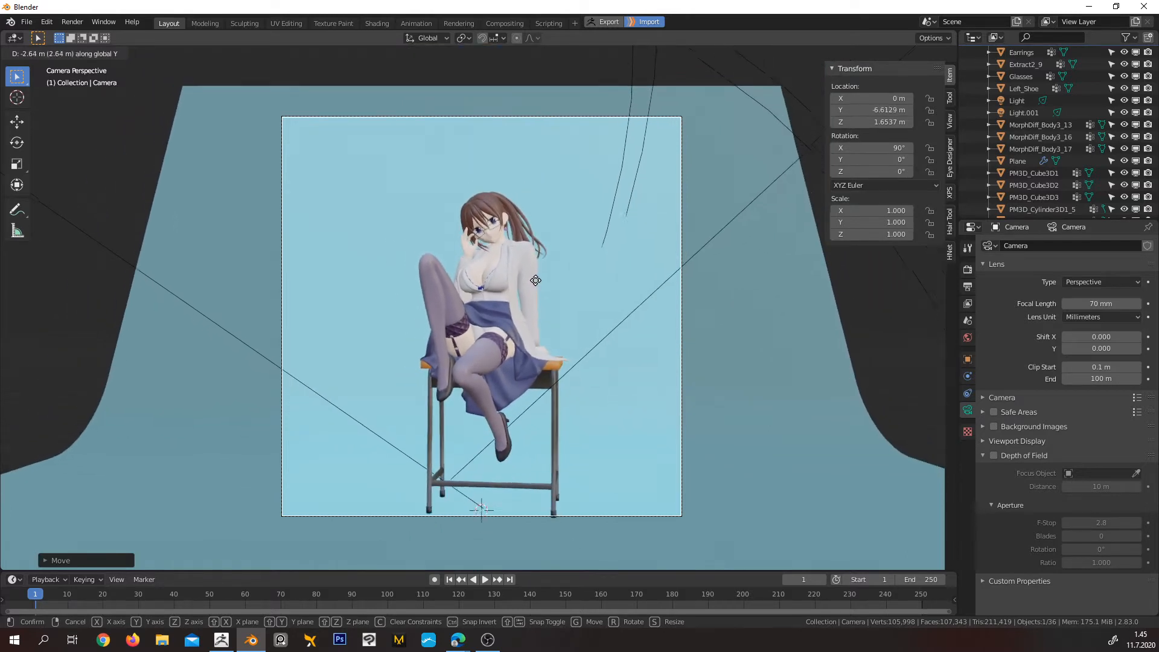
click(546, 292)
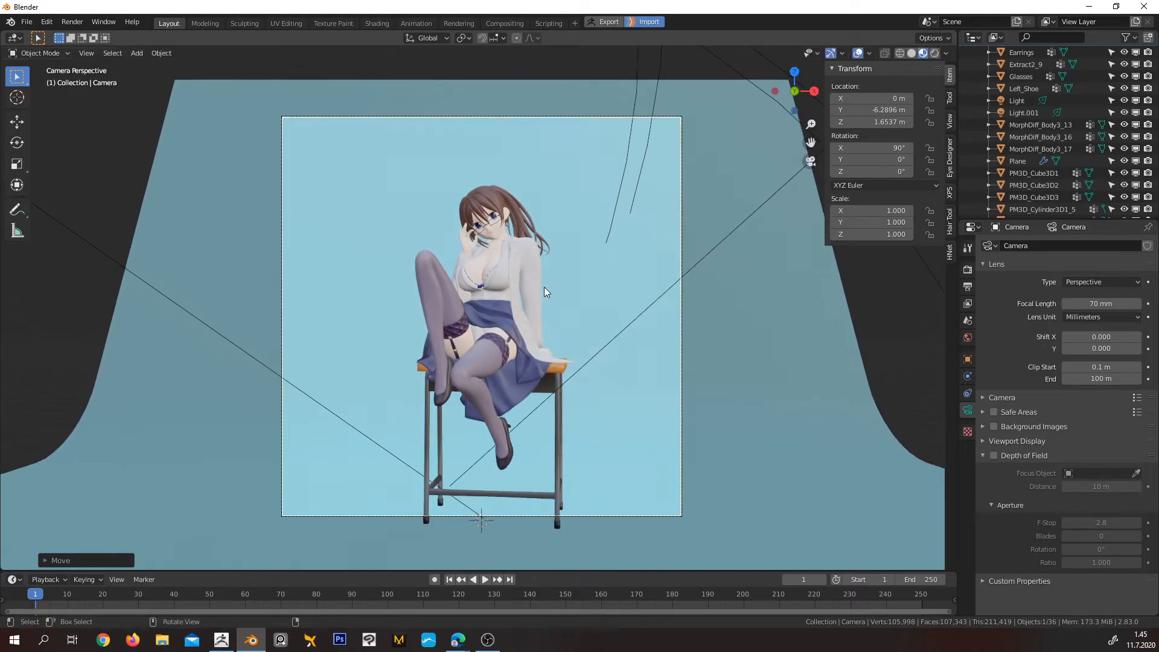
click(929, 53)
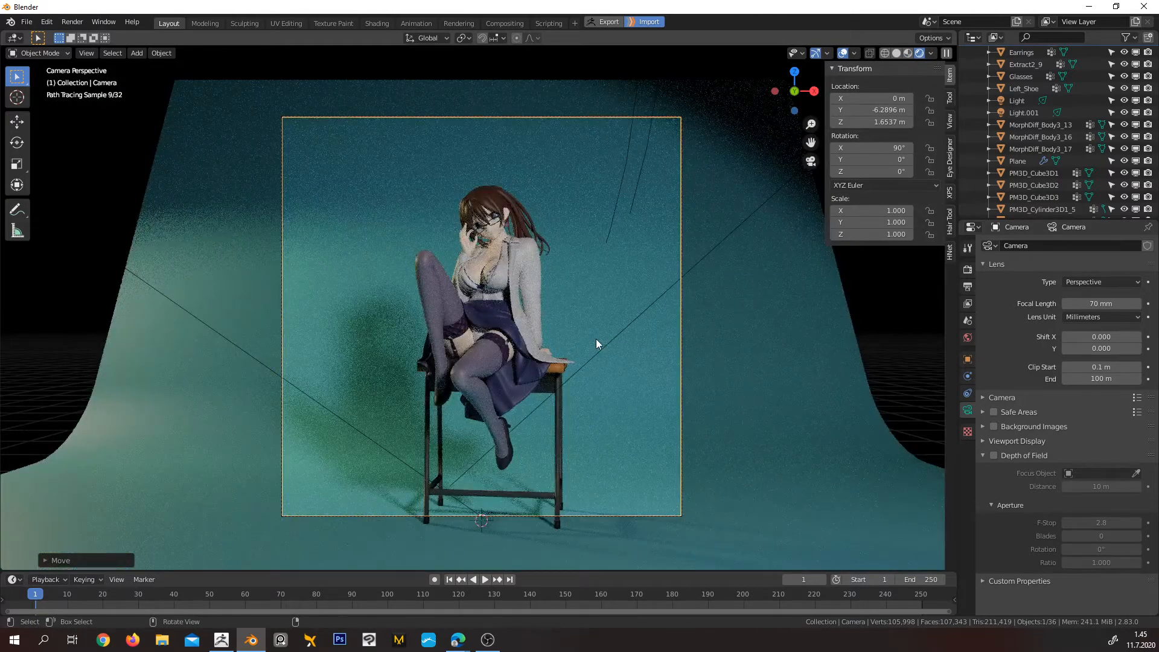
Examine the camera's placement relative to the seated character from the side, through the camera and from an elevated angle
key(KP_0)
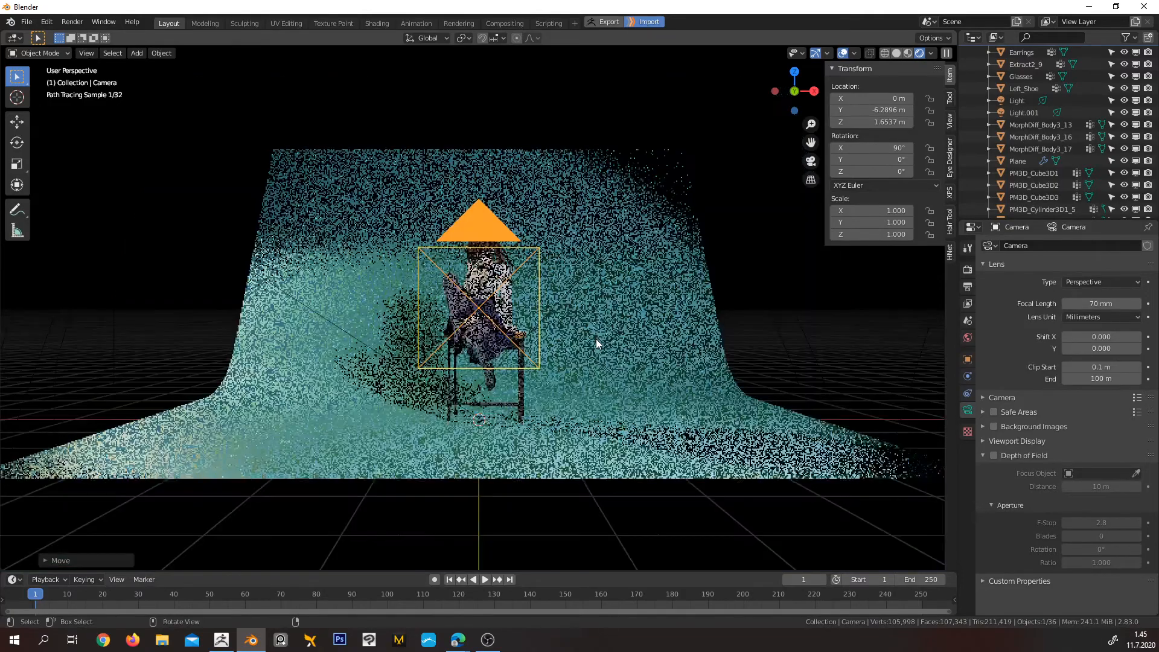
key(KP_3)
shift+middle_drag(751, 346, 438, 378)
scroll(475, 371, down, 8)
shift+middle_drag(618, 325, 572, 308)
scroll(573, 309, up, 2)
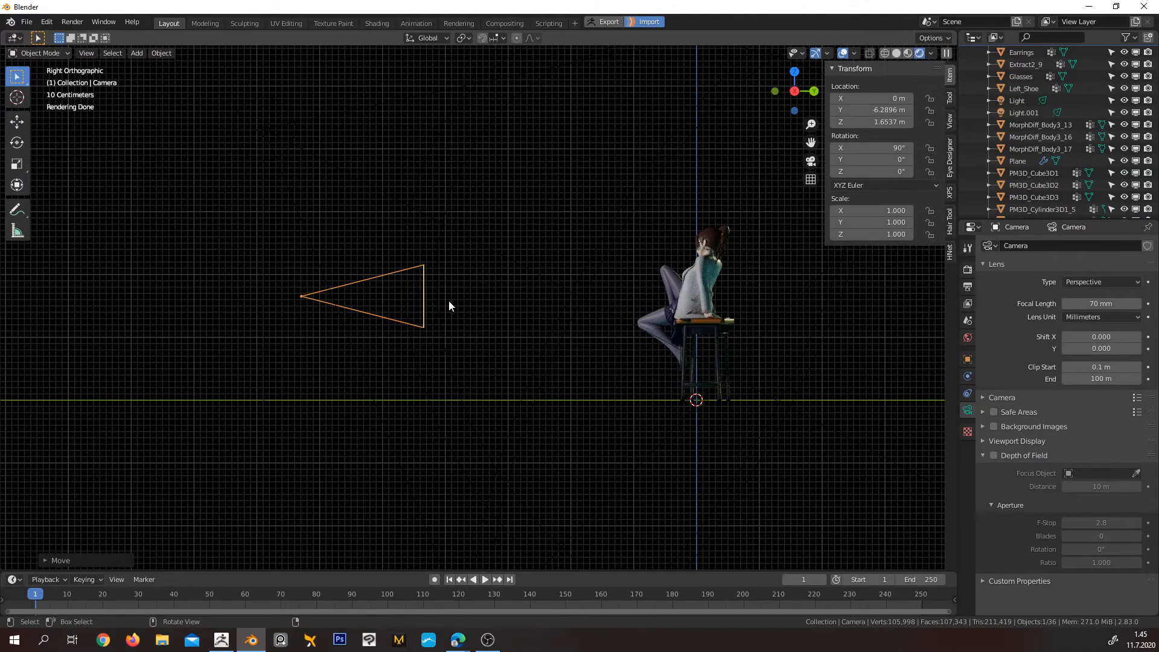
key(KP_0)
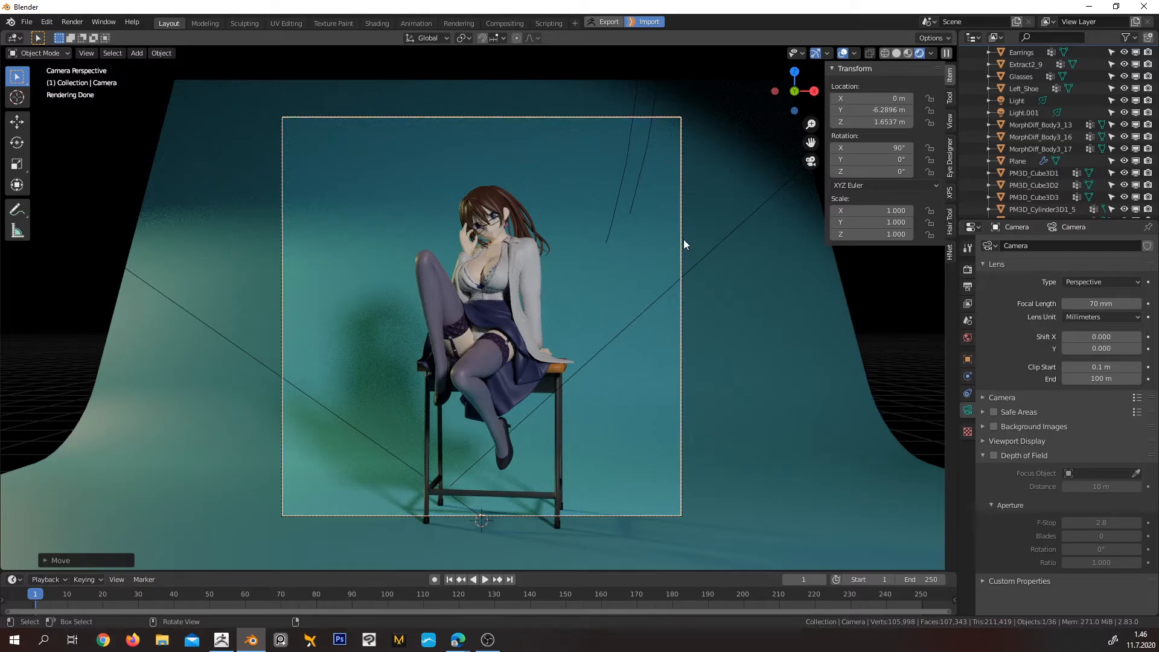
middle_drag(605, 259, 432, 154)
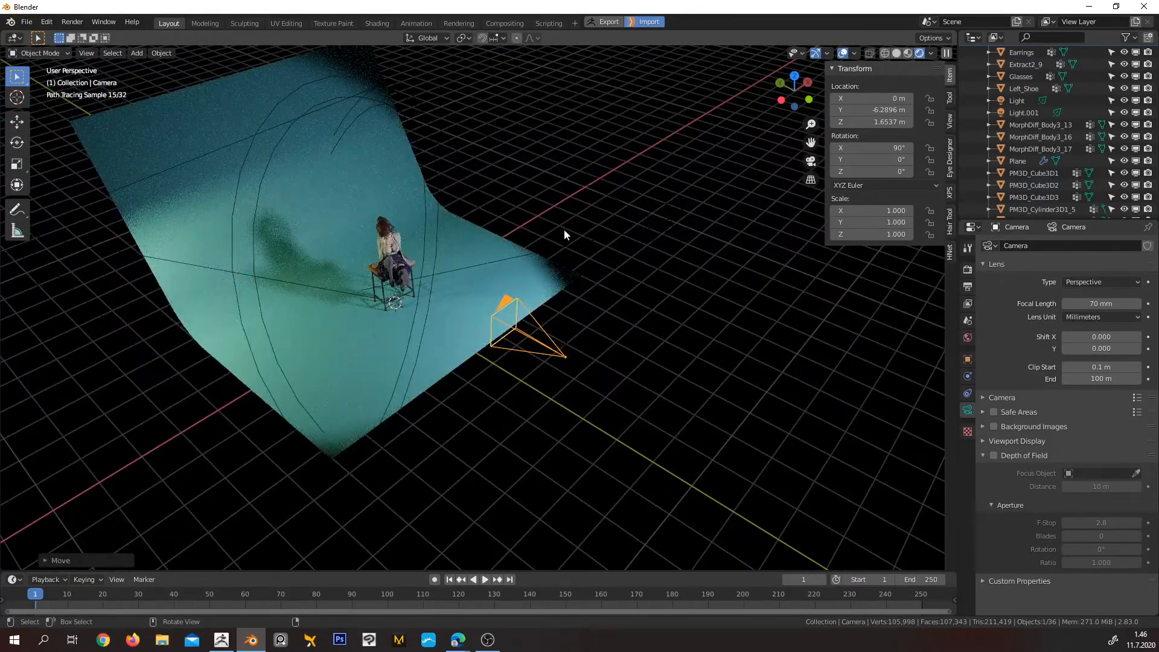
Select the white 1000 W spot light and aim it at the seated character's head, rotating it to about 75.3° in X
key(KP_0)
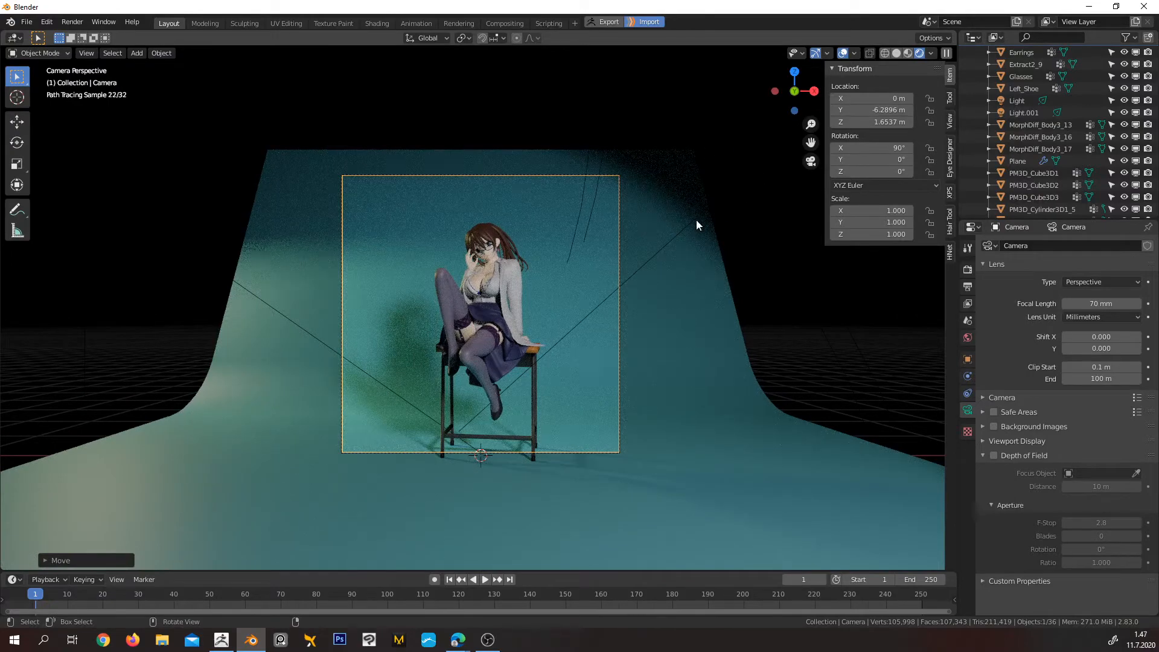
scroll(683, 233, down, 2)
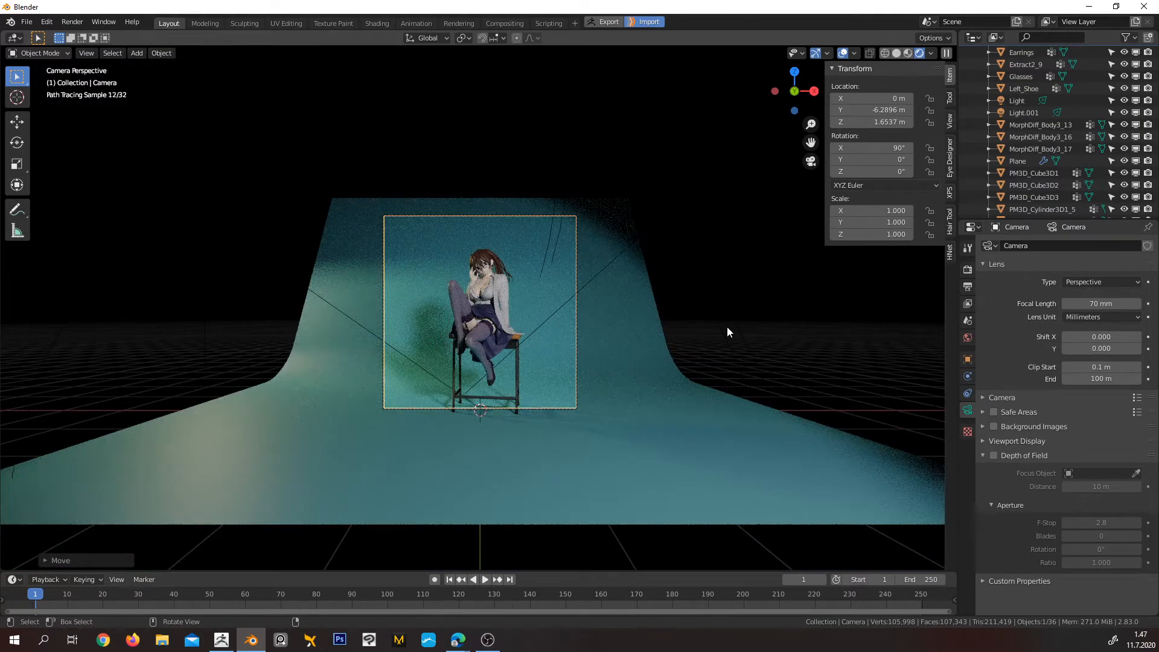
click(727, 328)
mouse_move(727, 327)
middle_down()
mouse_move(665, 313)
mouse_move(606, 171)
middle_up()
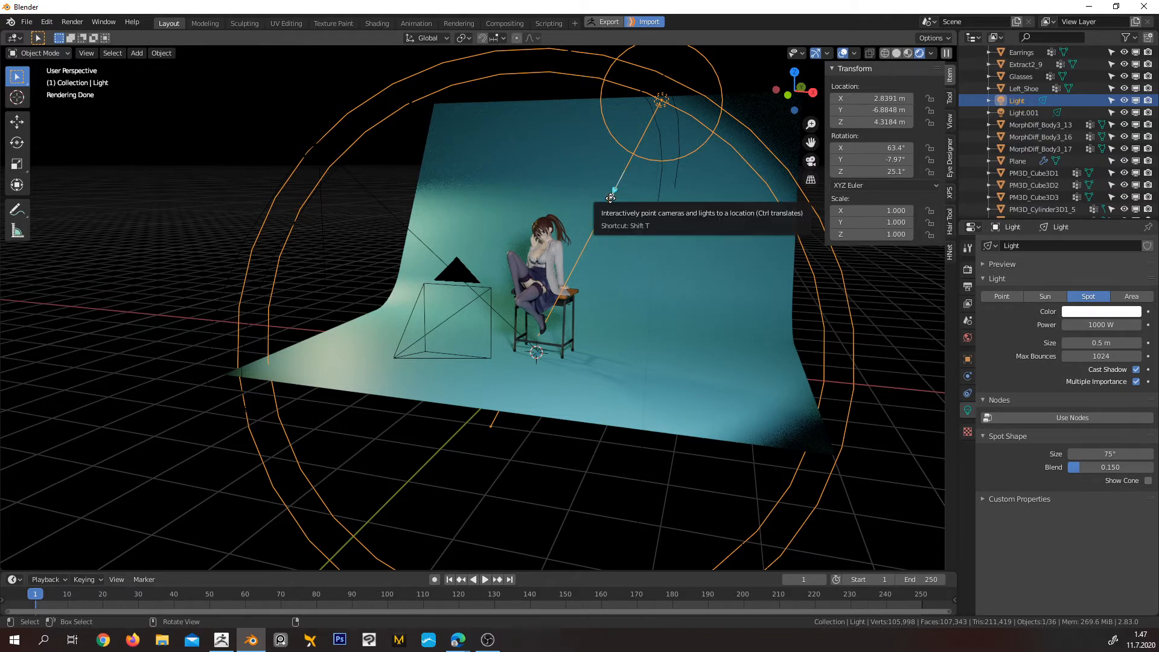
drag(614, 191, 545, 234)
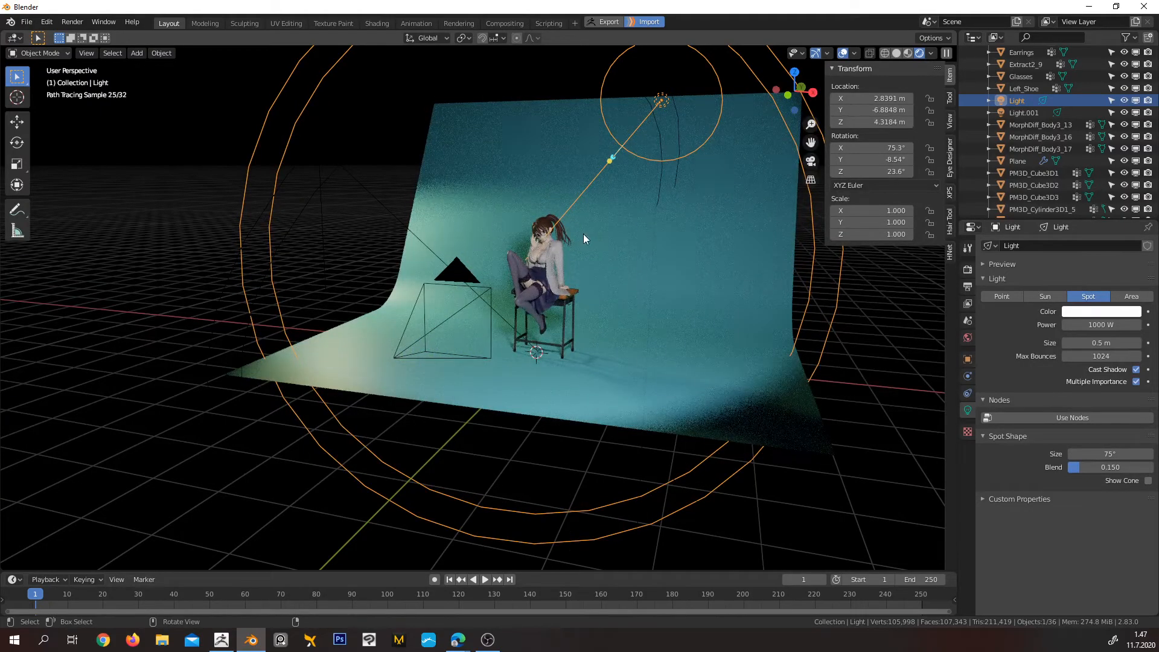
mouse_move(587, 239)
middle_down()
mouse_move(562, 259)
mouse_move(586, 314)
mouse_move(610, 277)
middle_up()
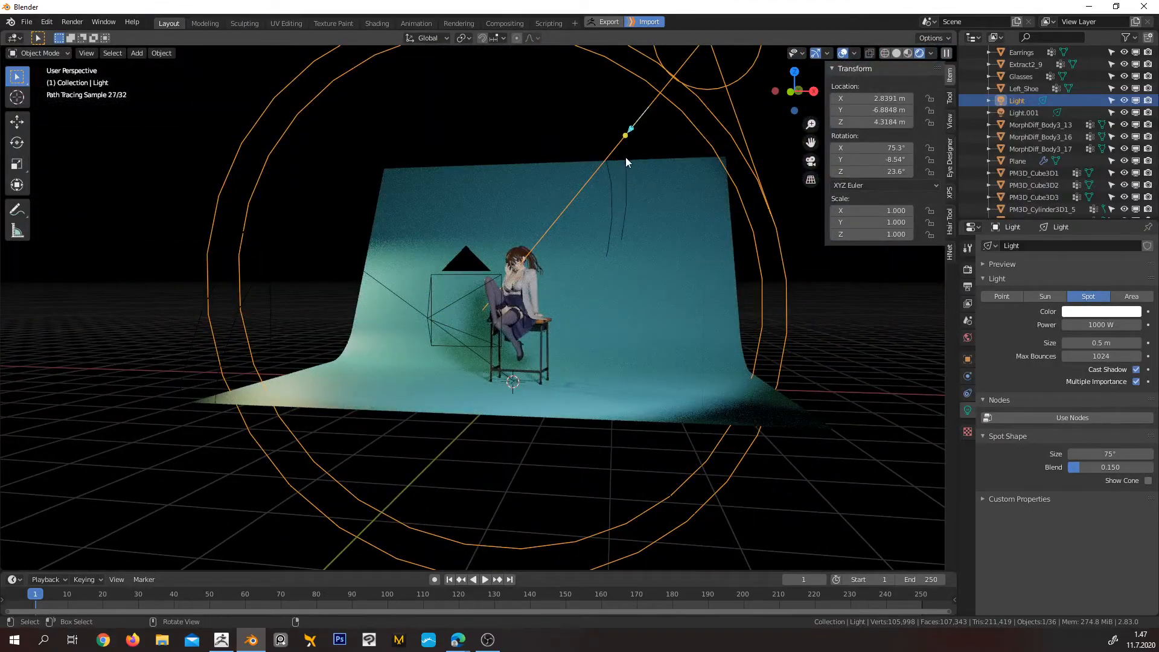
middle_drag(627, 164, 593, 276)
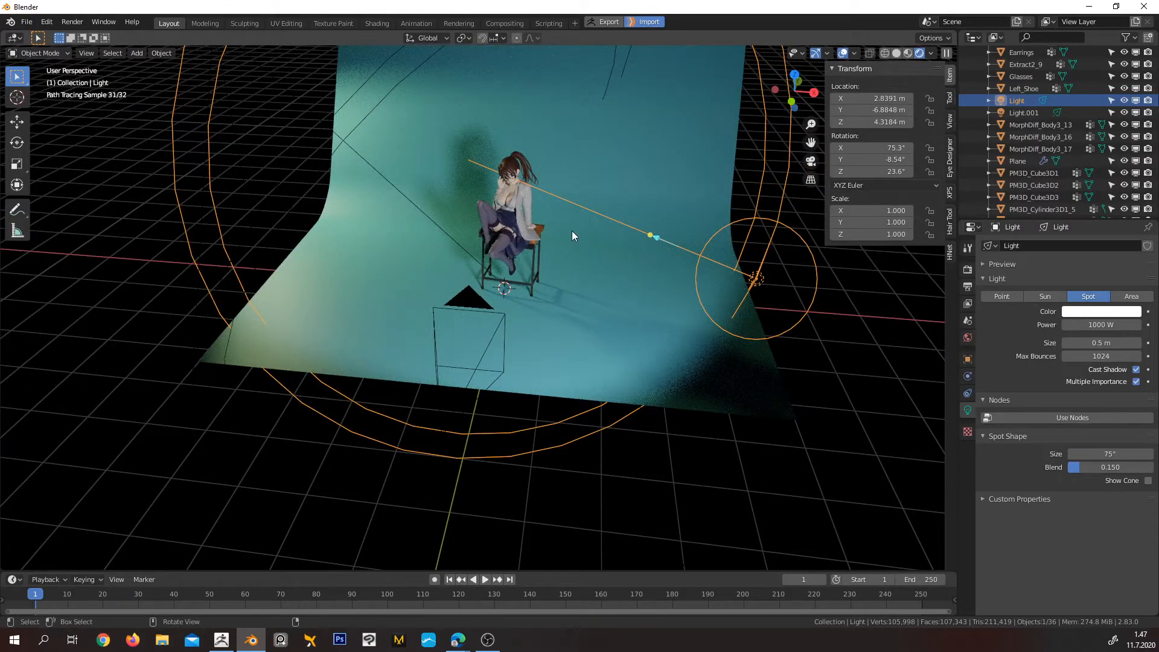
Start a test render of the current frame from the camera view
key(KP_0)
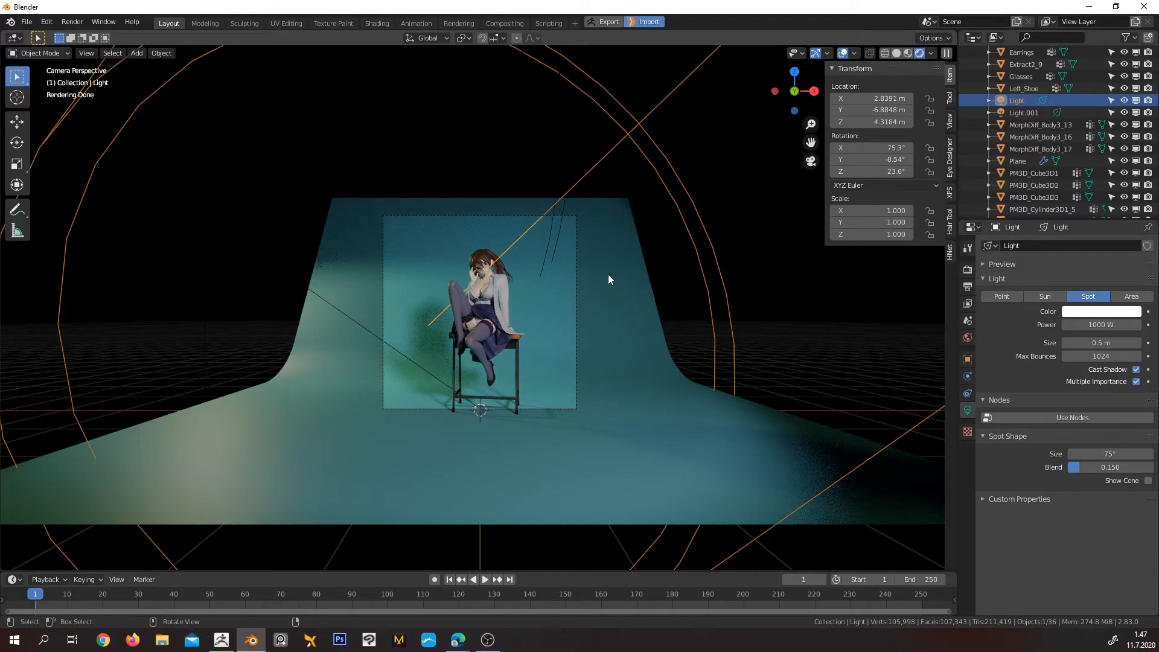
scroll(608, 279, up, 3)
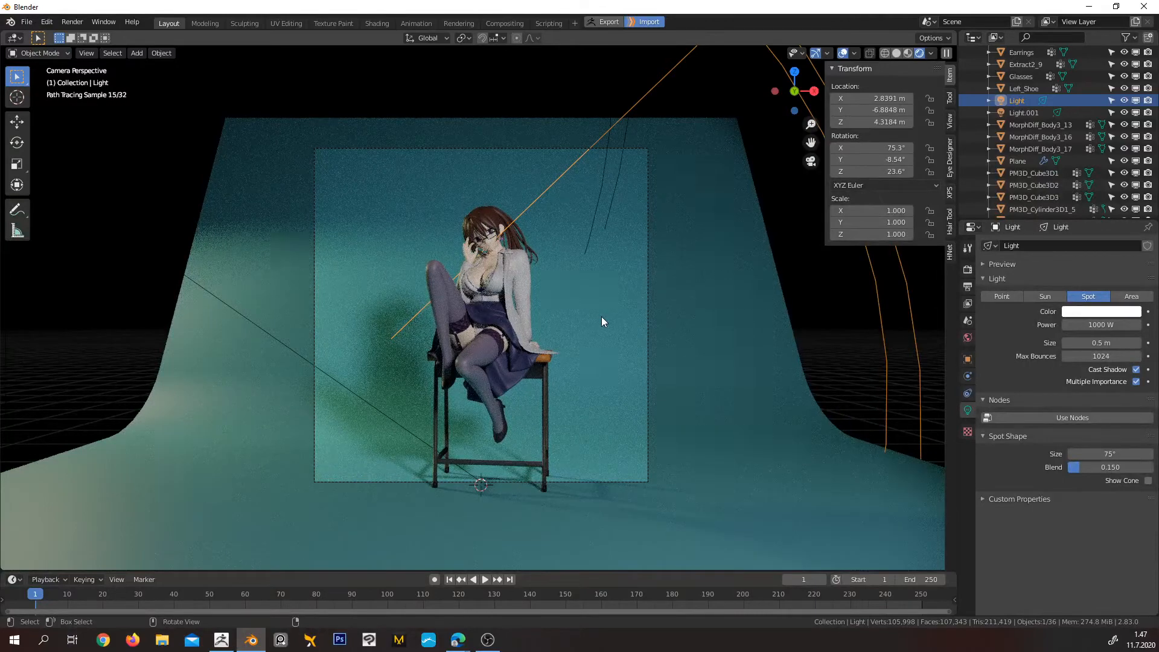
key(F12)
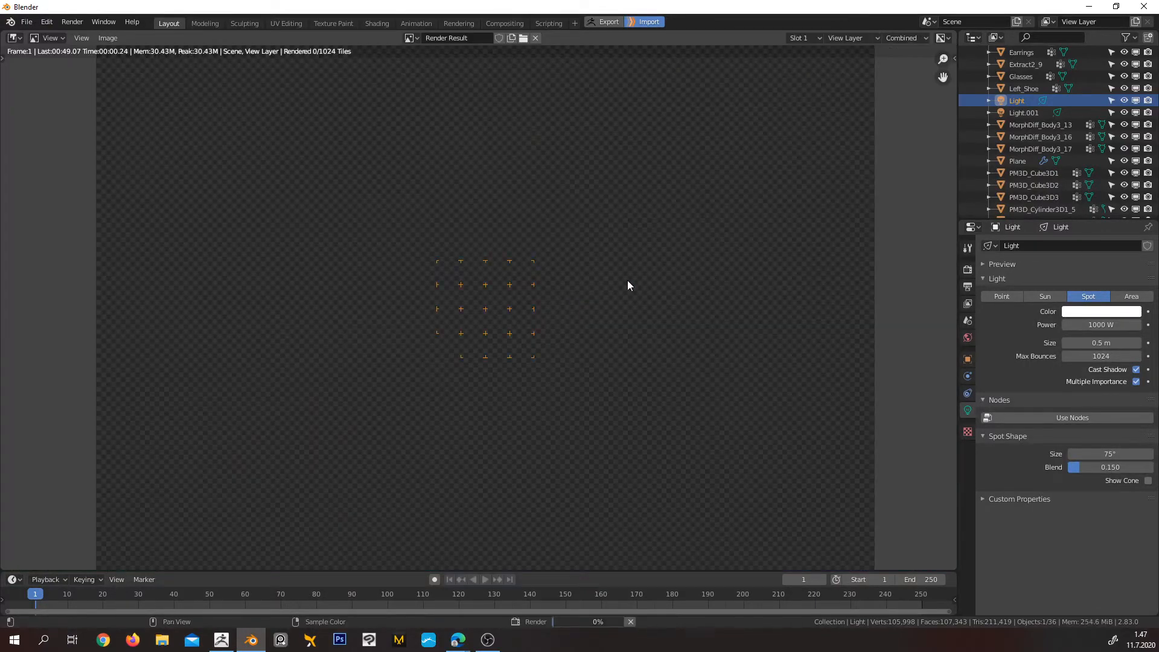
Examine the lighting, shadows and noise on the character's clothing, legs and face in the render, both up close and as a whole
scroll(579, 289, down, 1)
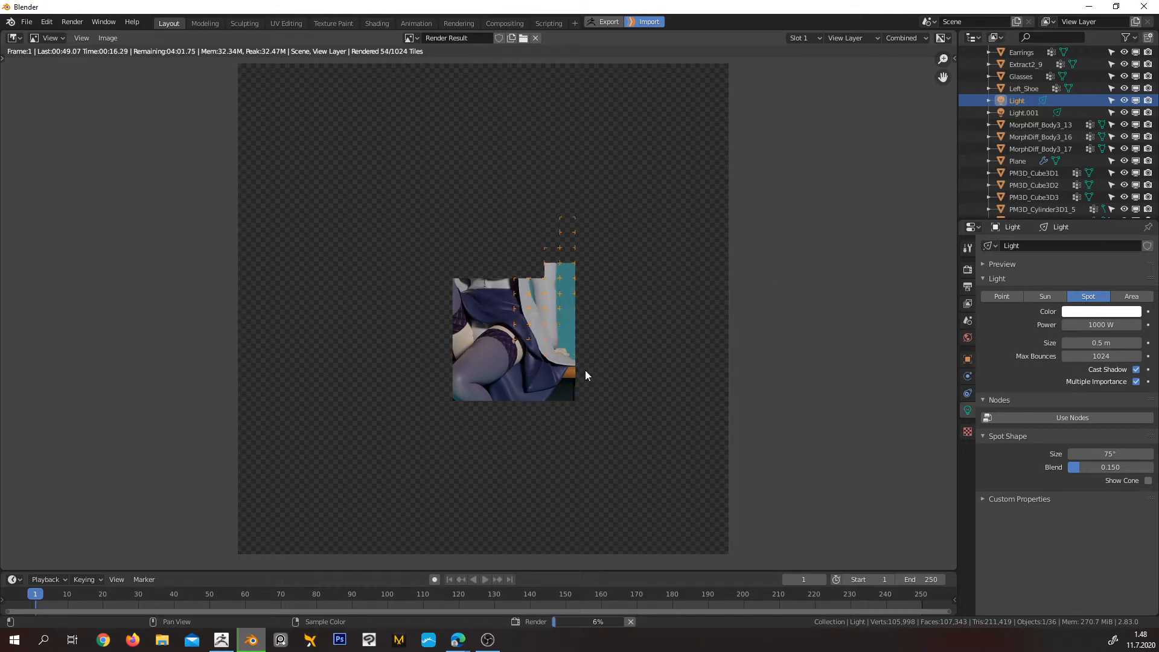
scroll(539, 354, up, 2)
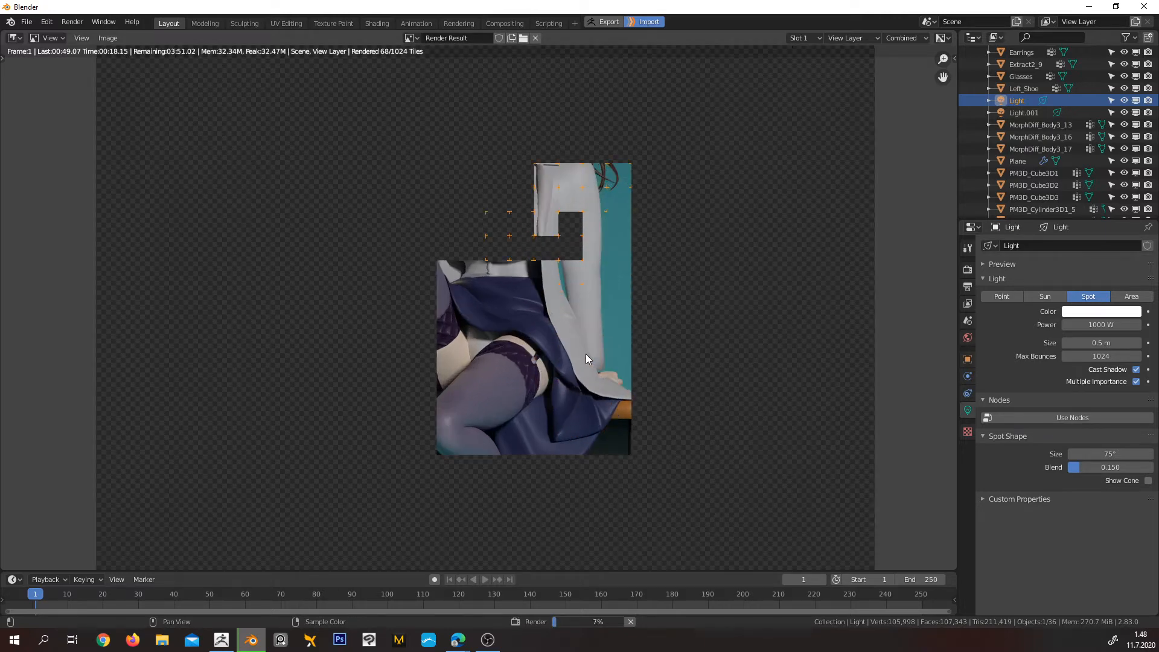
scroll(585, 354, up, 1)
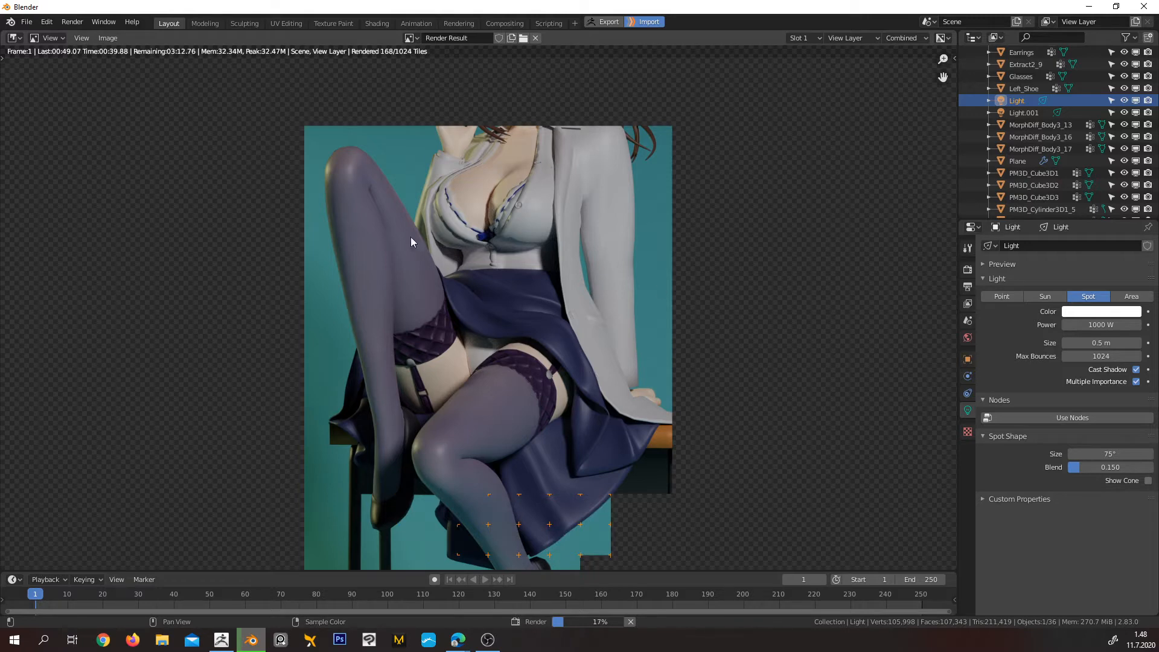
scroll(510, 242, down, 5)
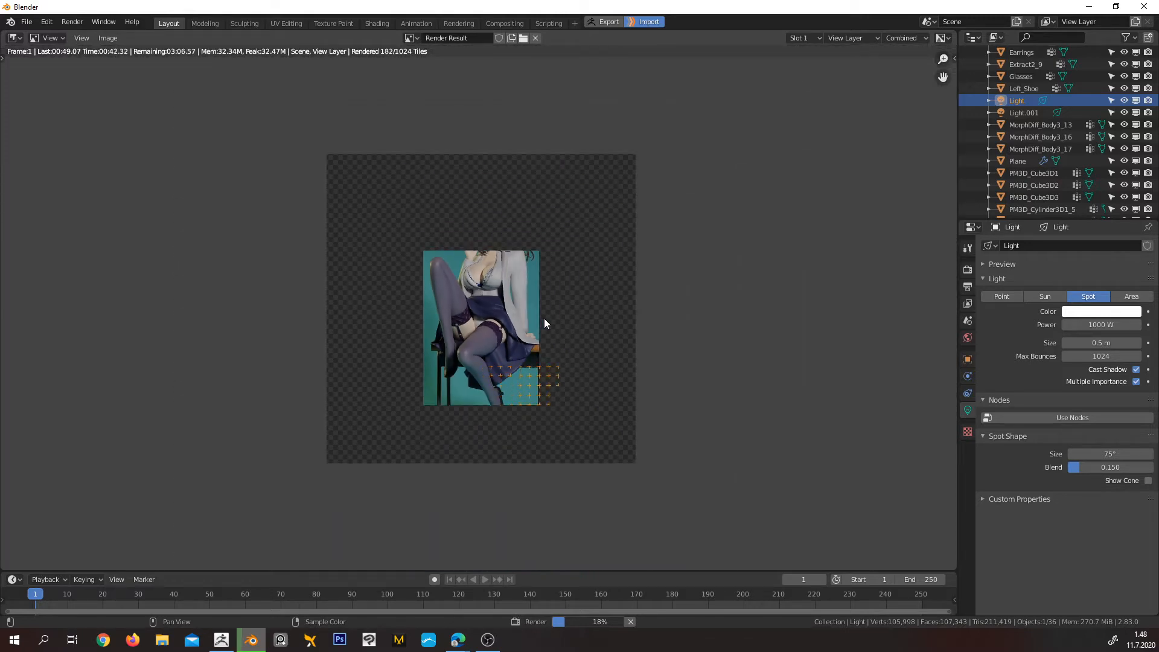
scroll(545, 324, up, 2)
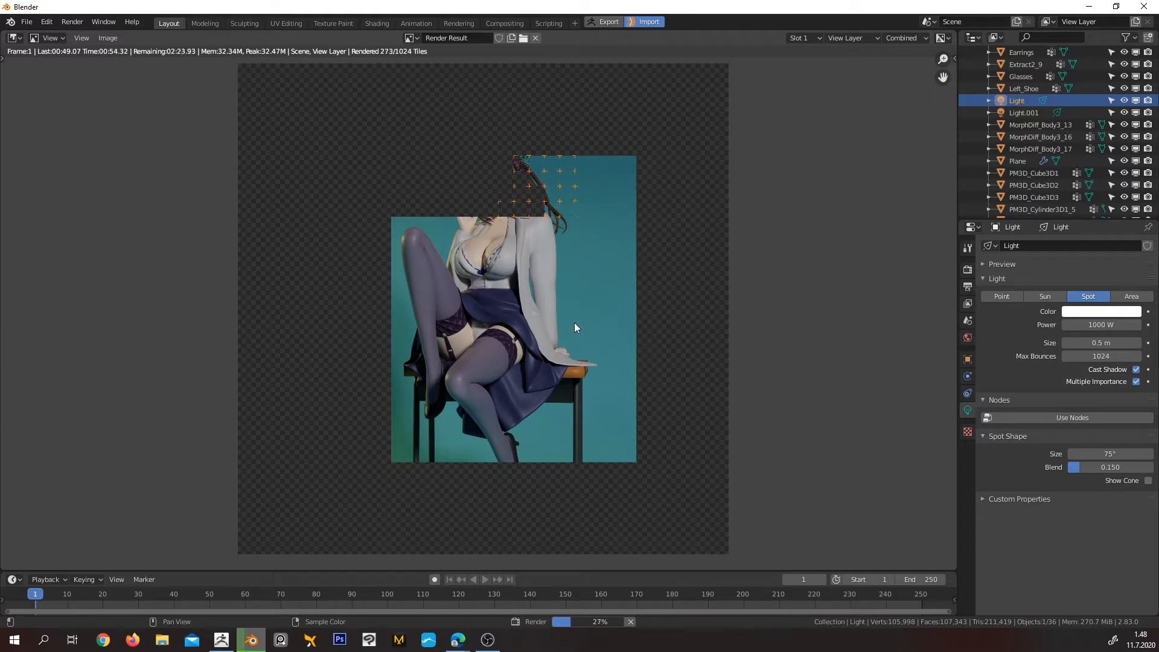
scroll(592, 240, up, 6)
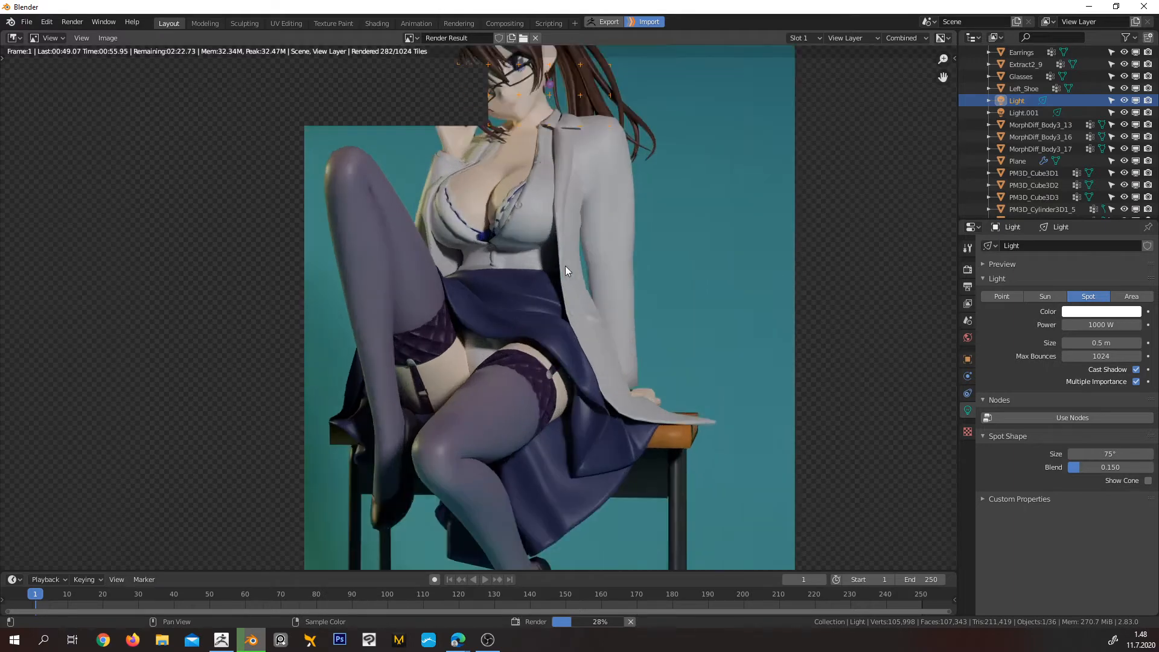
scroll(674, 409, up, 5)
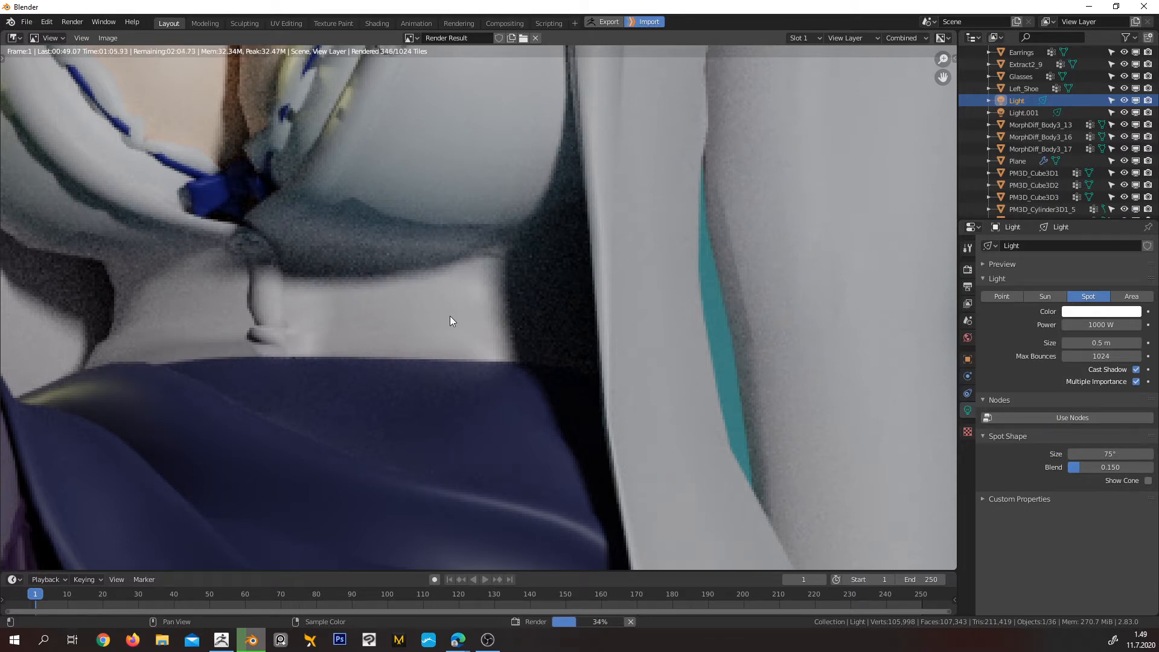
scroll(451, 321, down, 2)
scroll(643, 360, down, 3)
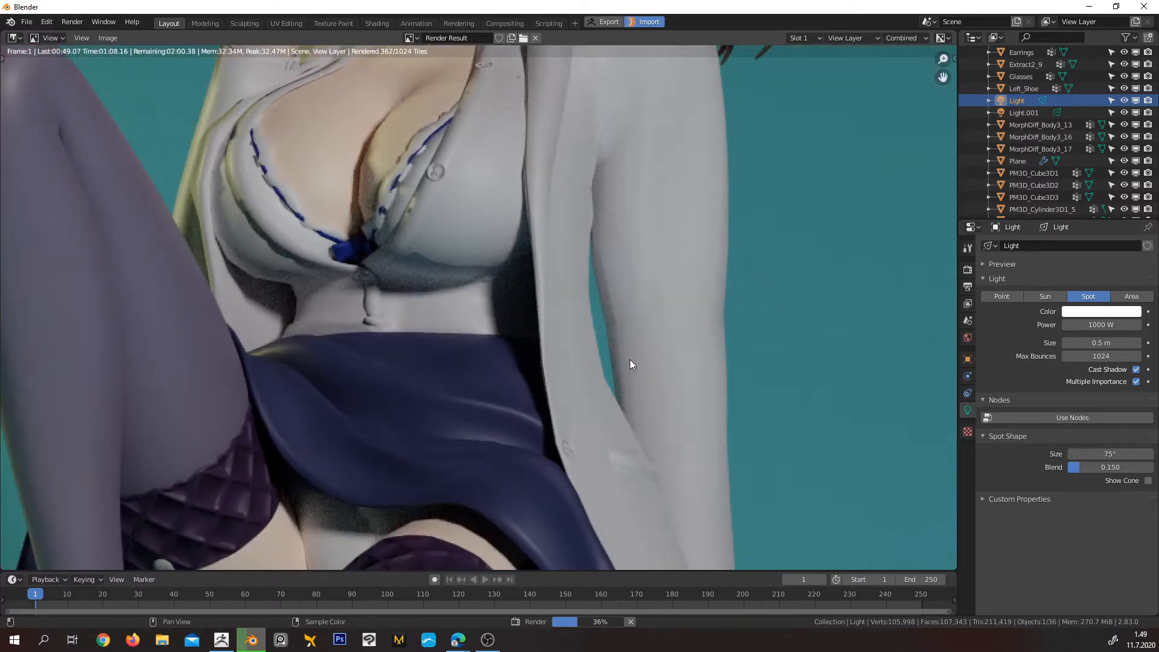
scroll(629, 360, down, 5)
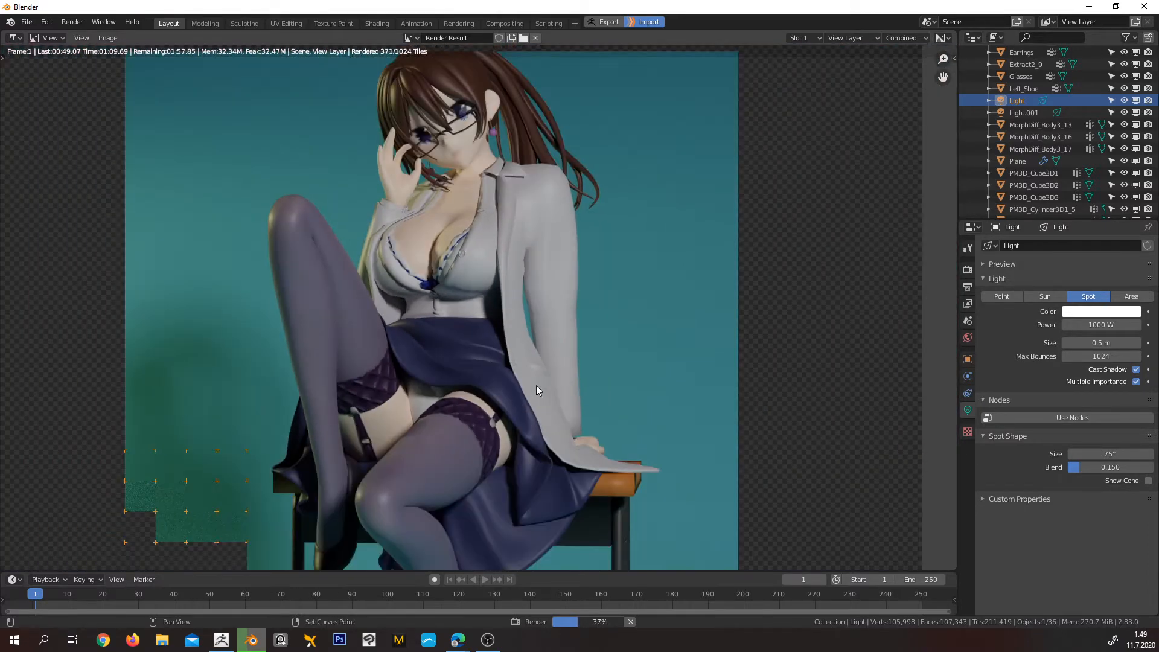
middle_drag(536, 385, 583, 363)
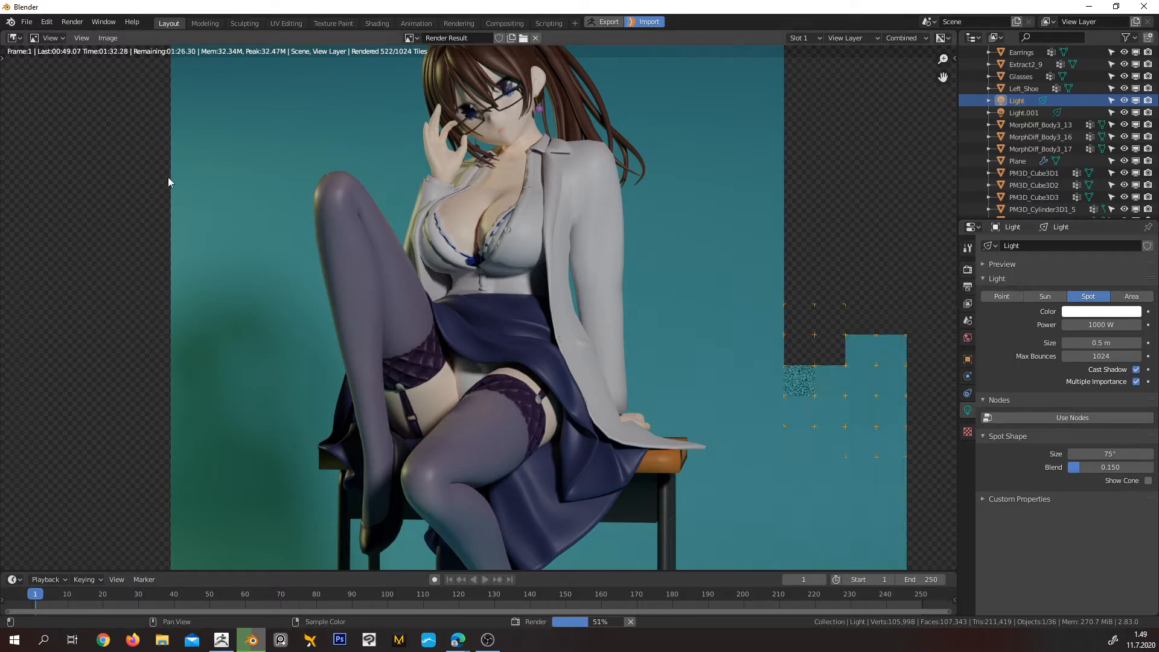
Cancel the running render and switch the editor back to the 3D Viewport
key(Escape)
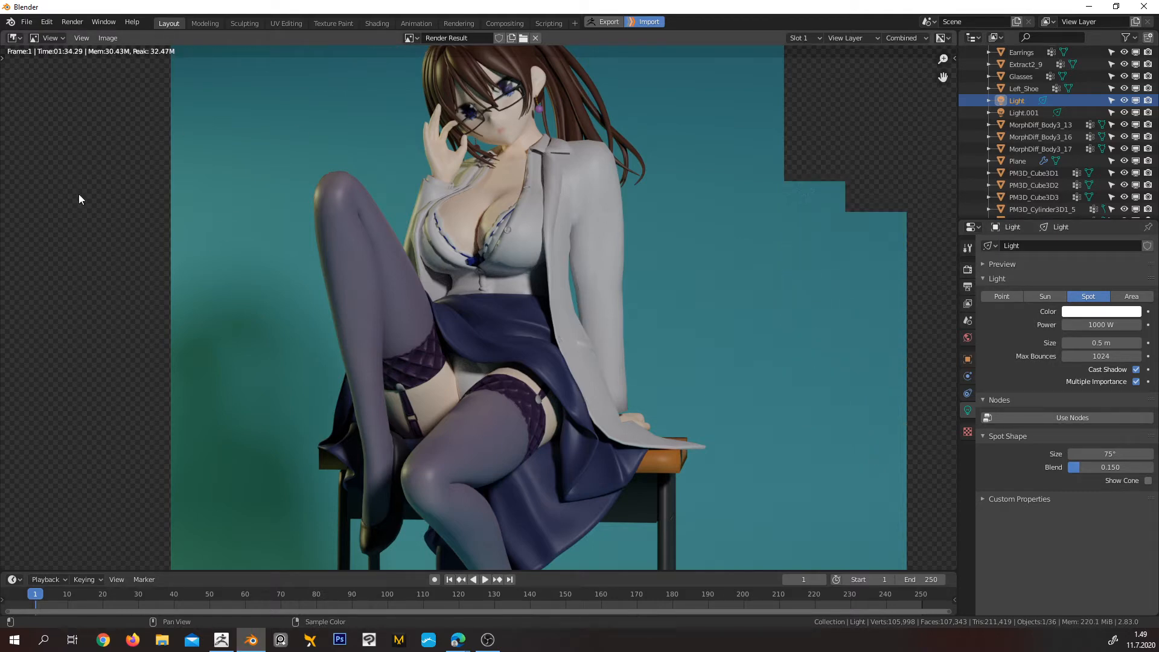
click(12, 40)
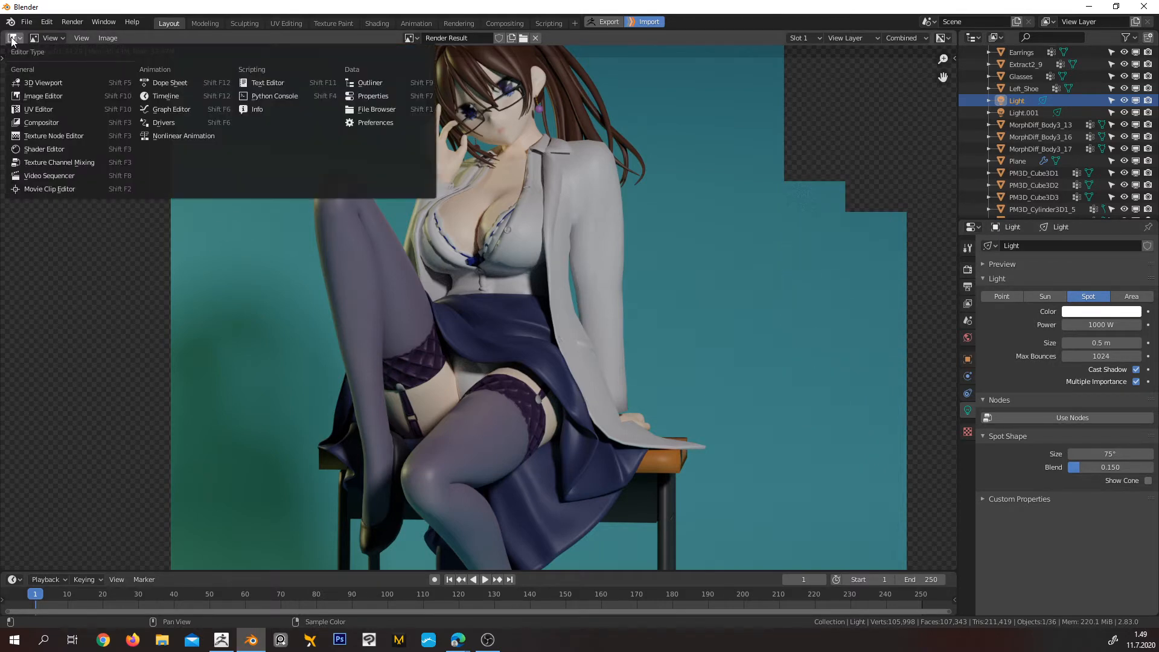
click(38, 83)
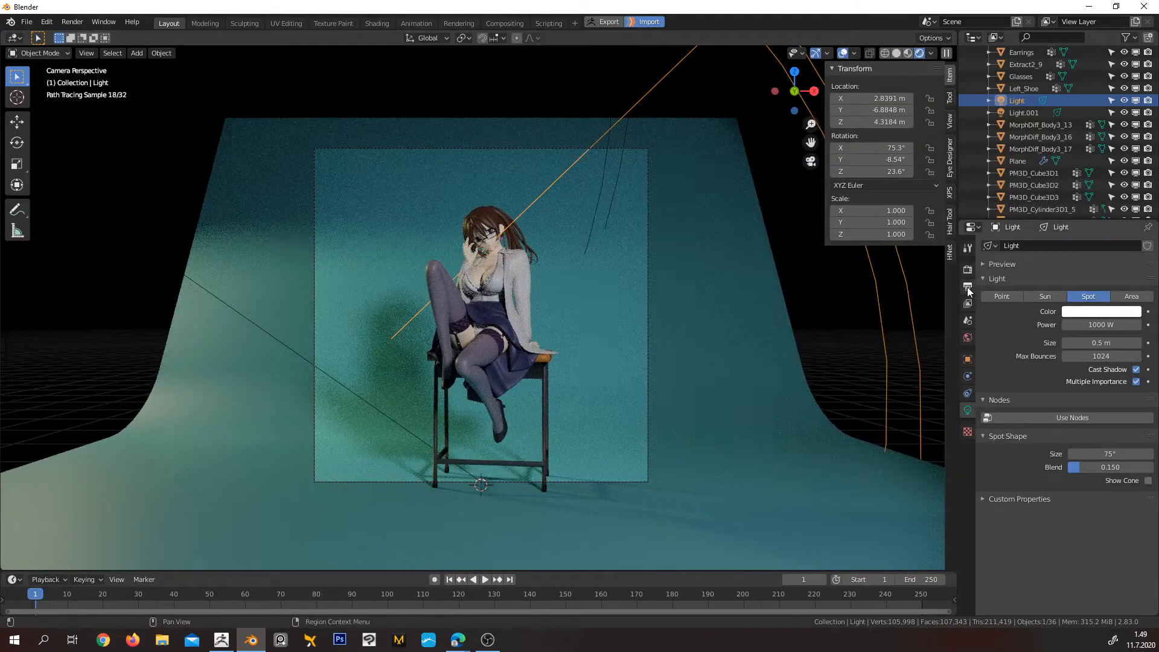
Set the viewport denoising in the Cycles sampling settings to OptiX AI-Accelerated
click(968, 269)
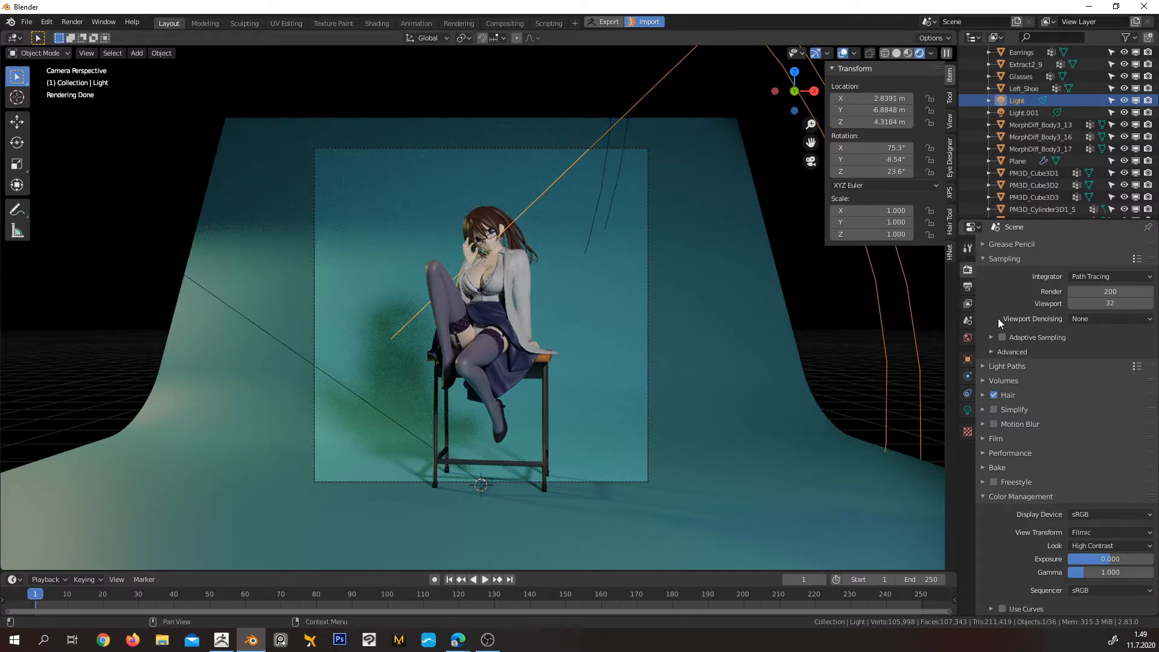
click(1089, 318)
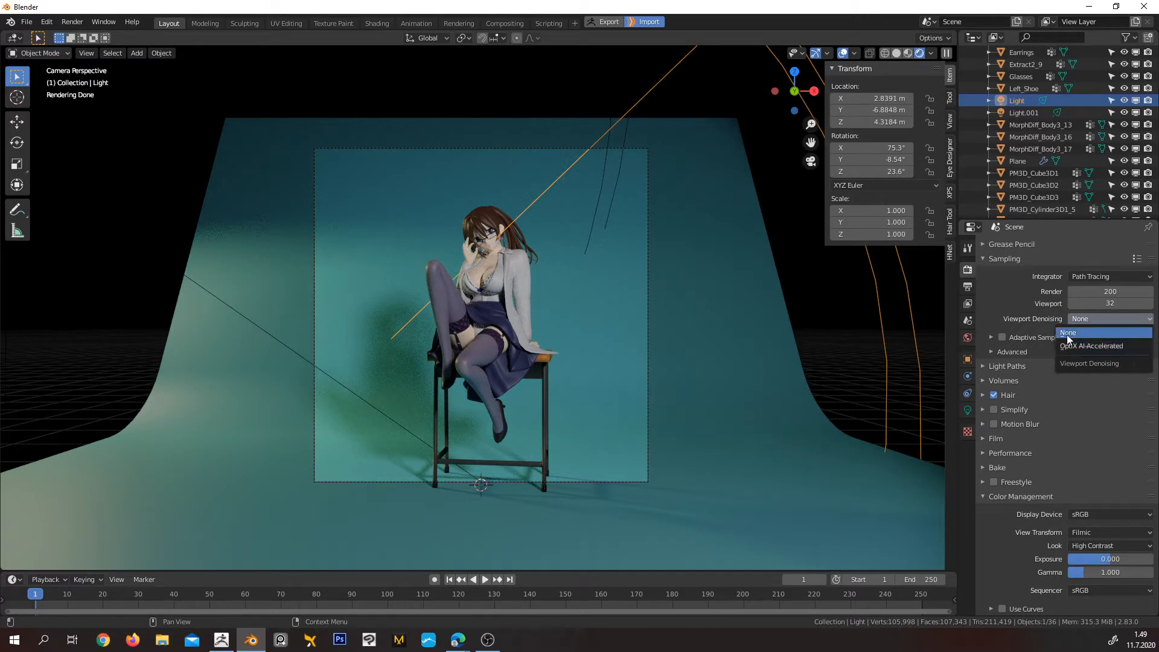
click(1106, 346)
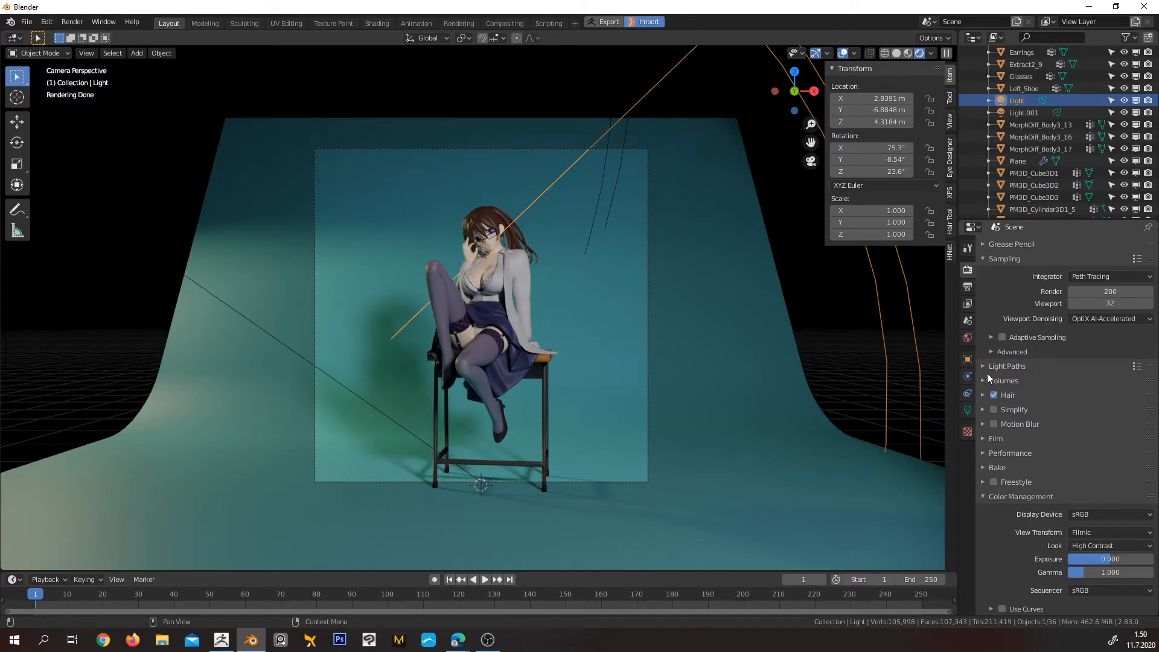
Look through the advanced sampling options and the output properties, including metadata and post processing
click(989, 352)
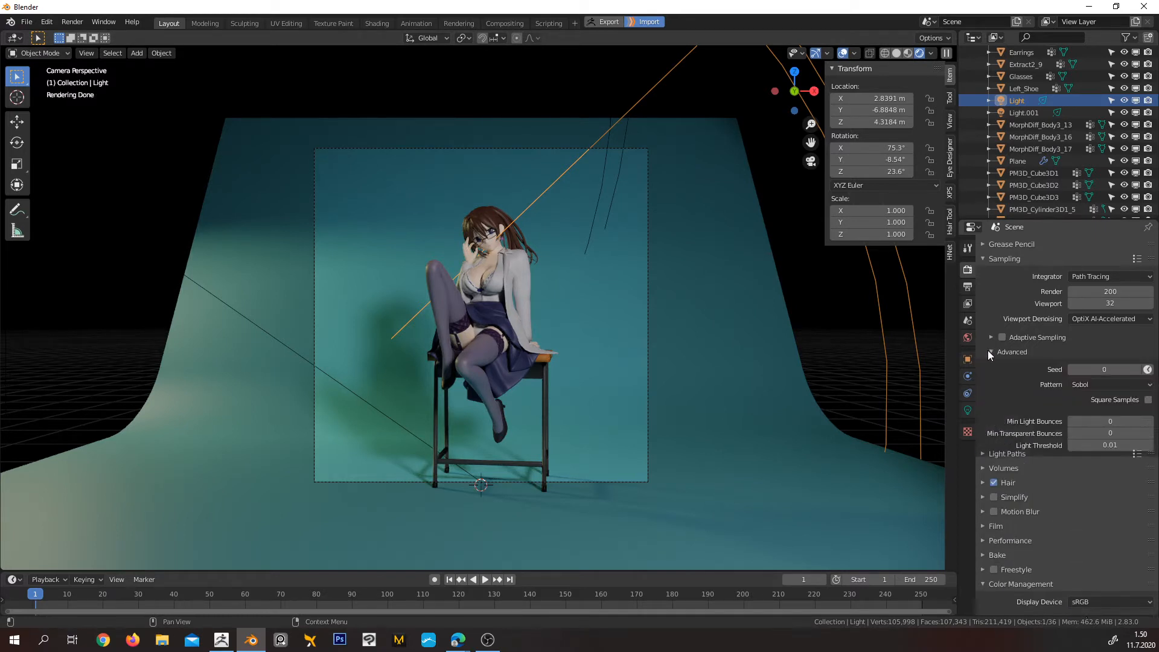
click(989, 351)
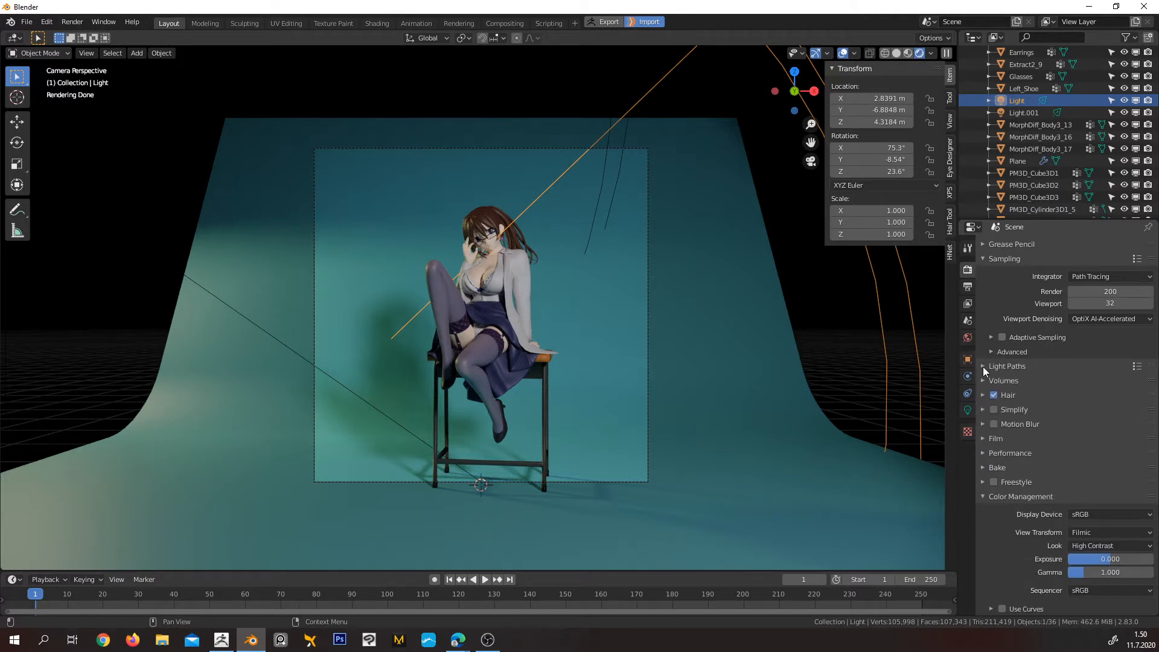
click(968, 286)
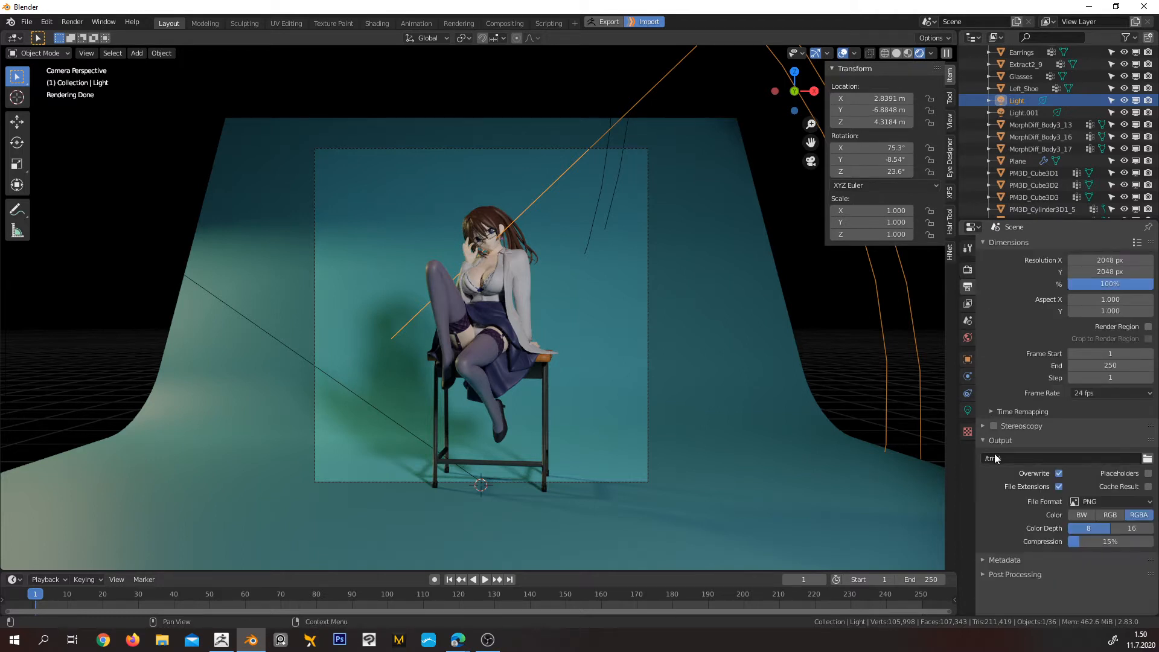
click(985, 559)
scroll(984, 570, down, 1)
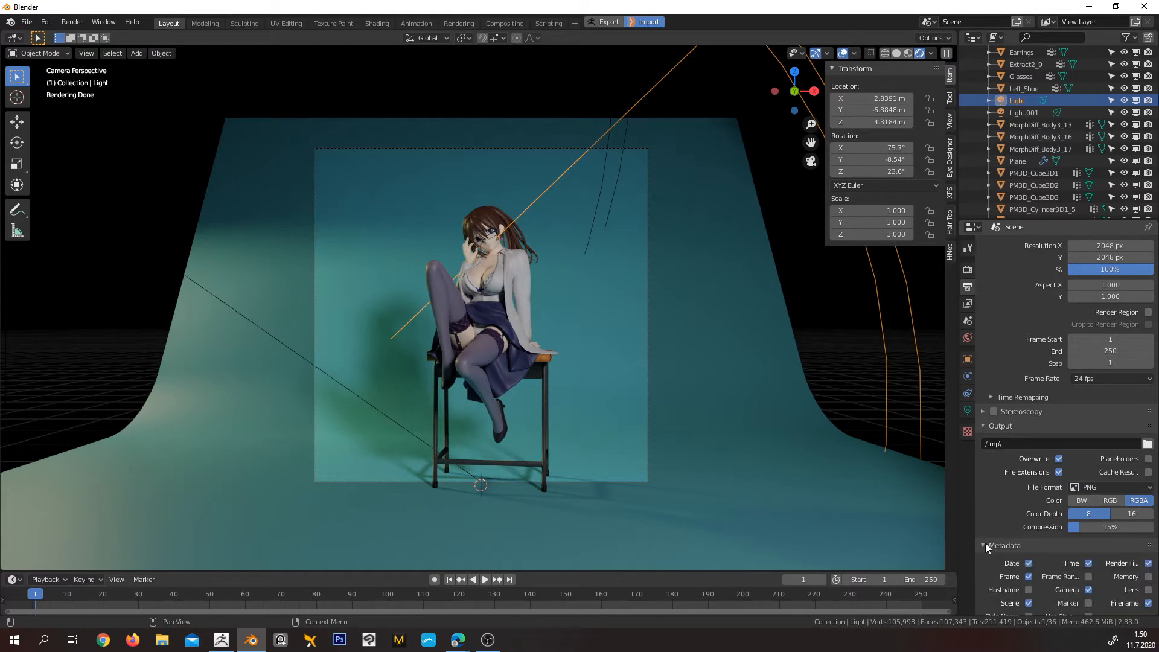
scroll(986, 542, down, 4)
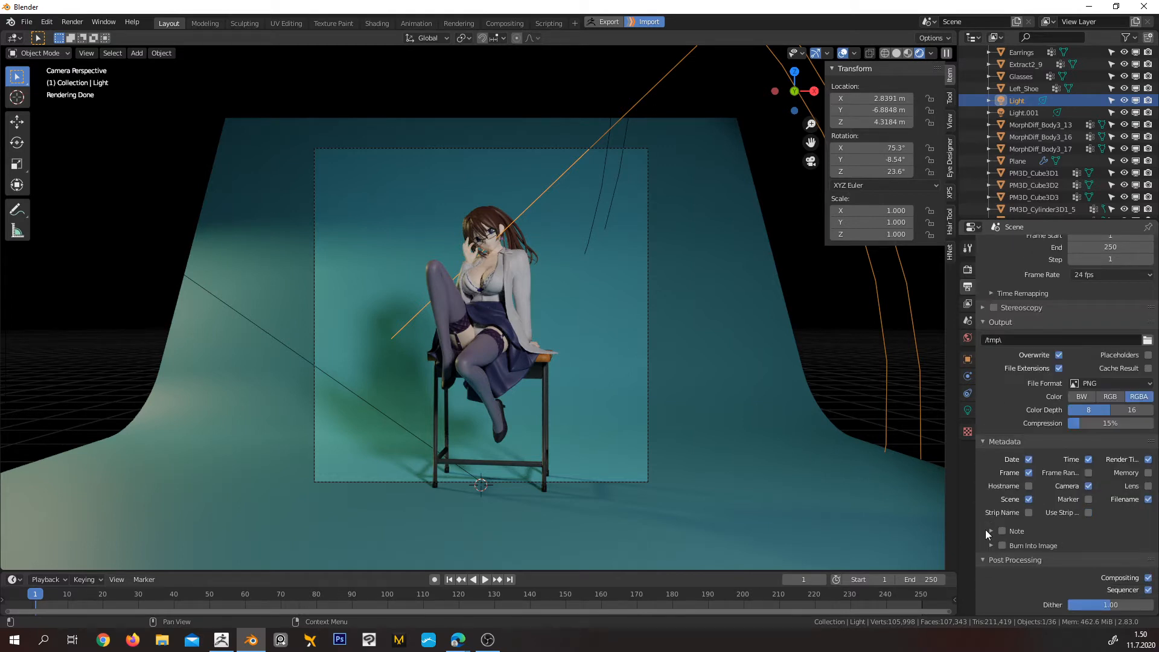
scroll(993, 495, up, 4)
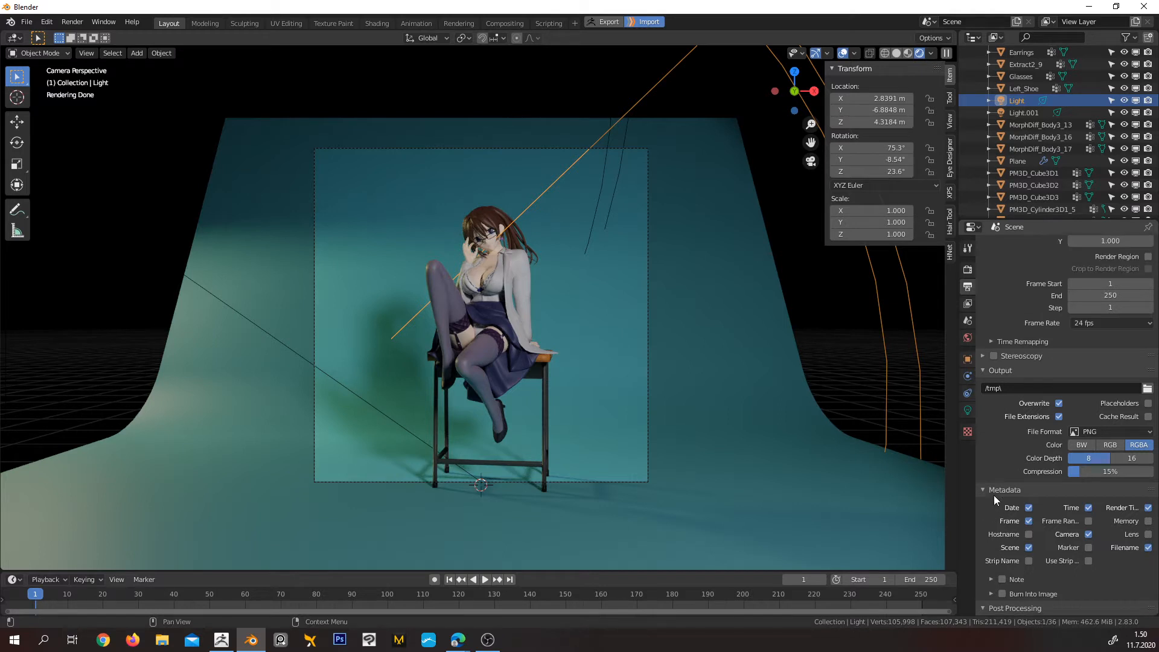
Look through the view layer passes and the render settings for light paths, volumes, performance, adaptive sampling and advanced sampling
click(968, 304)
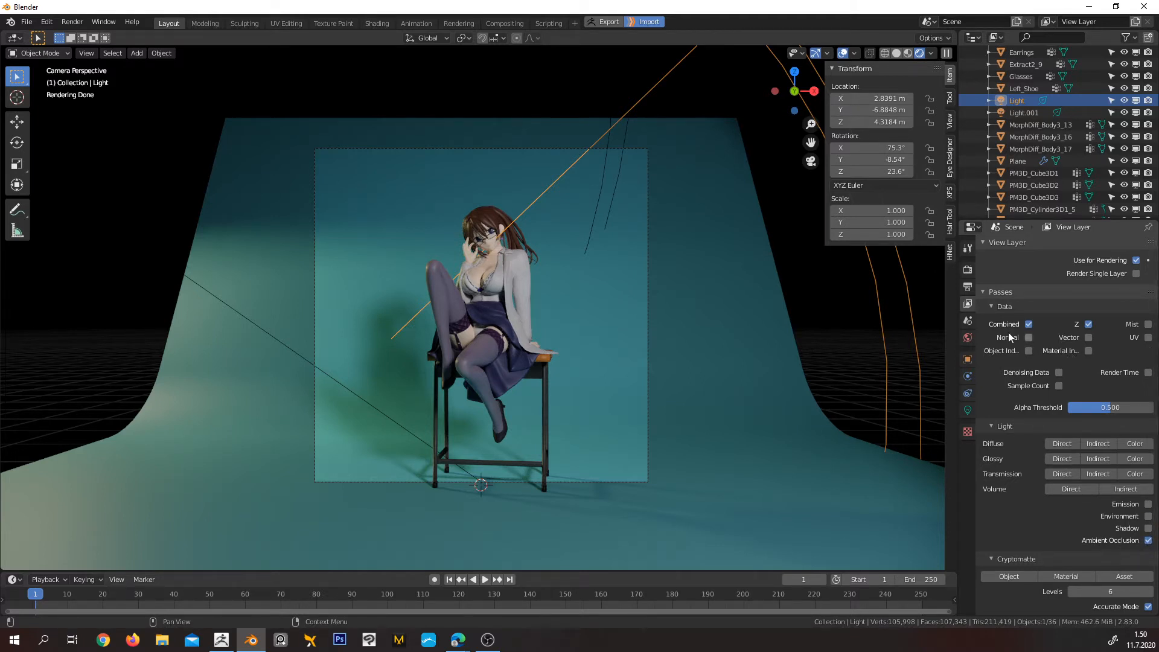
click(967, 270)
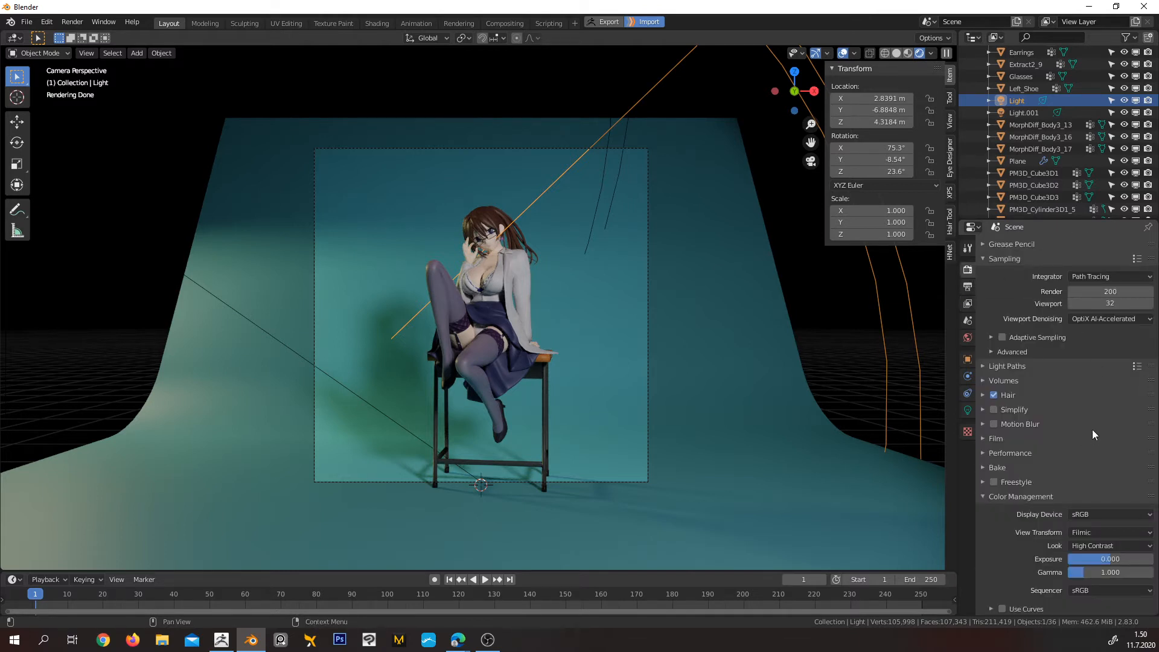
click(983, 366)
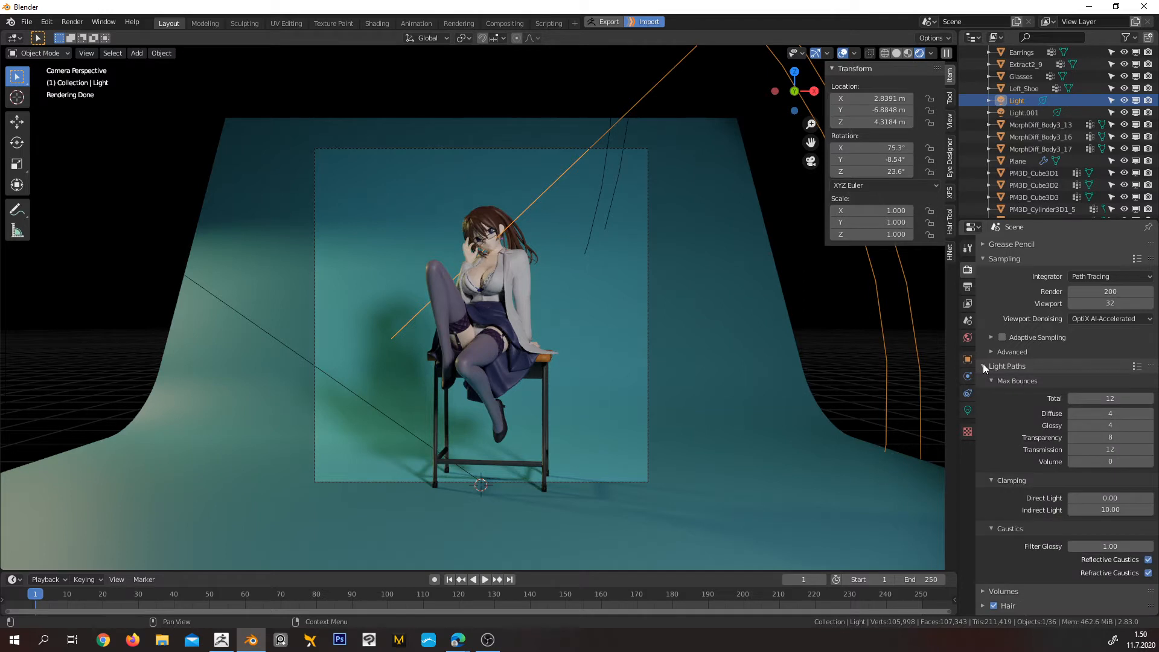
click(982, 366)
click(984, 380)
click(984, 380)
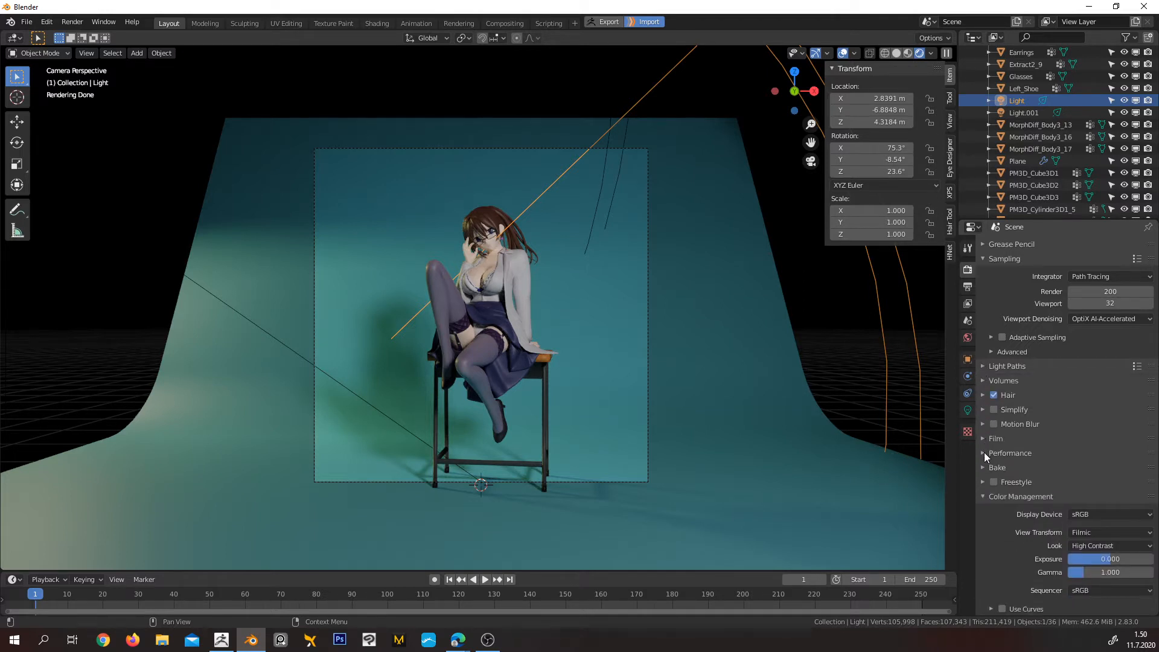
click(984, 452)
click(984, 452)
click(991, 336)
click(991, 384)
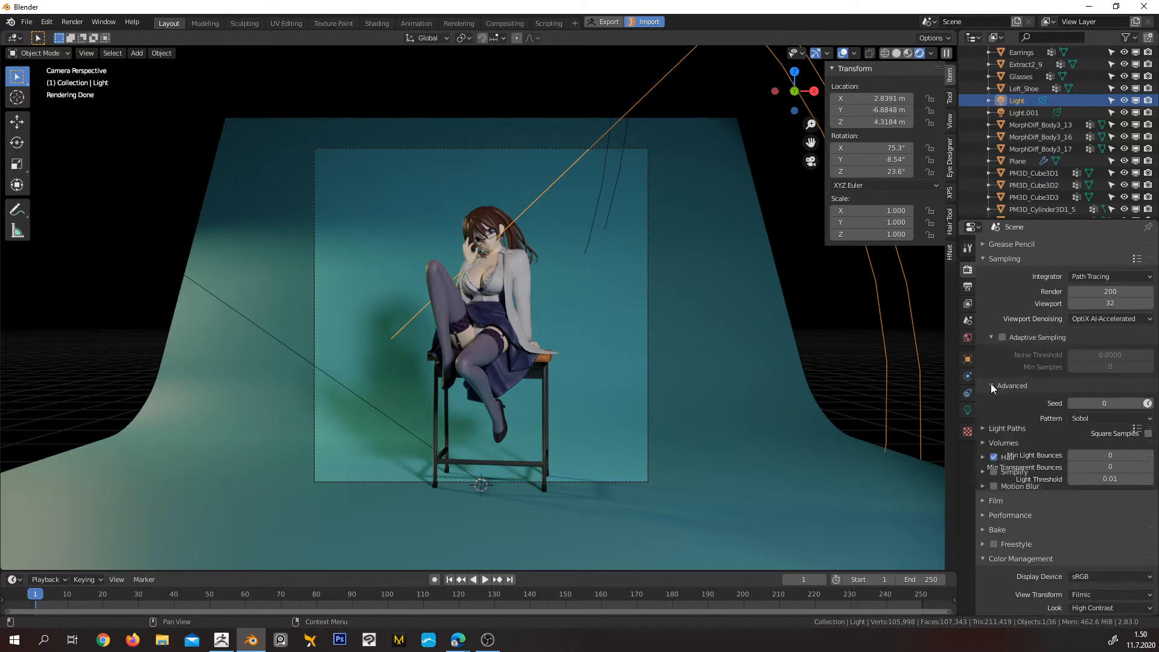
click(991, 382)
click(991, 338)
Review the output dimensions, file output and metadata settings along with the view layer and scene properties
click(968, 287)
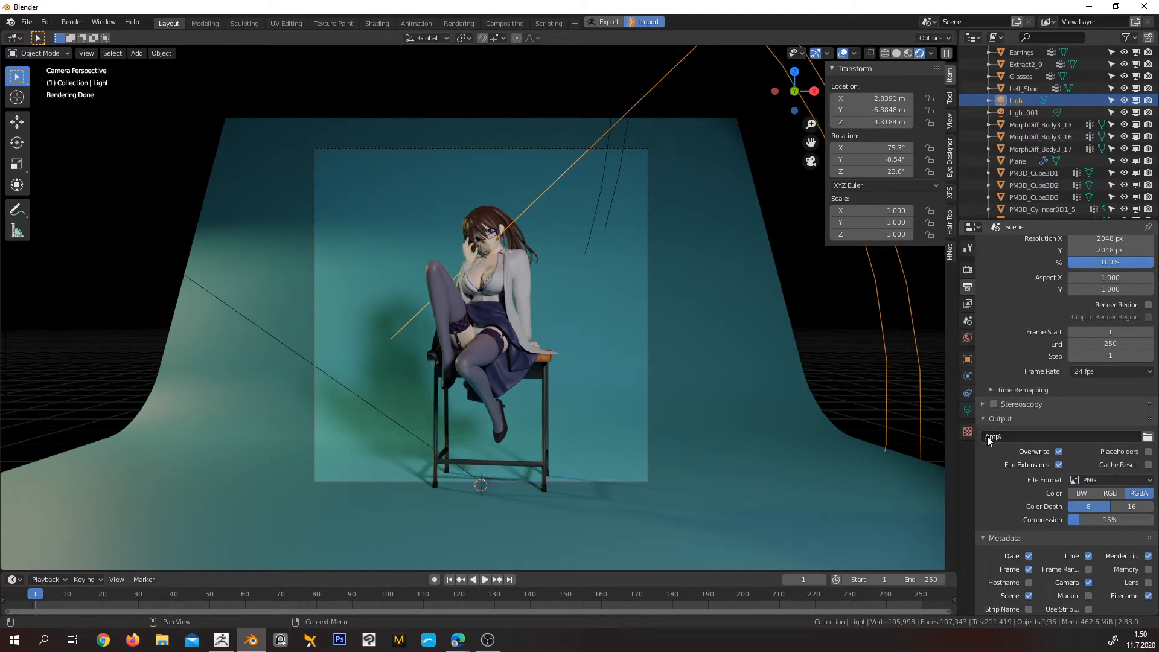
scroll(990, 440, down, 4)
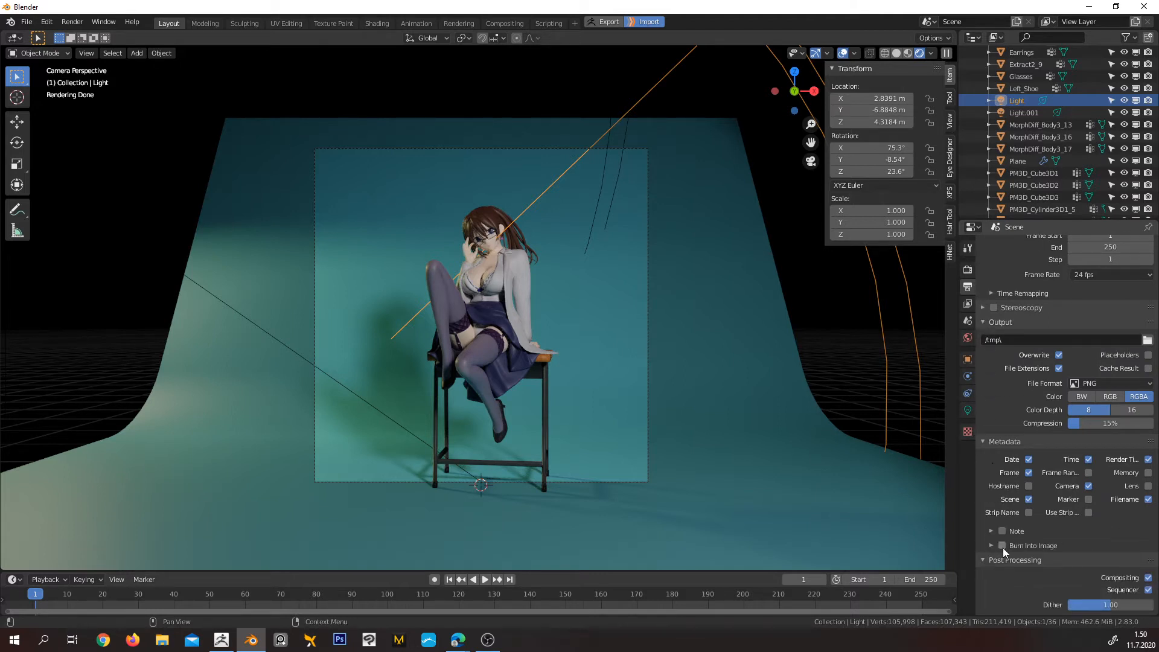
click(968, 321)
click(968, 304)
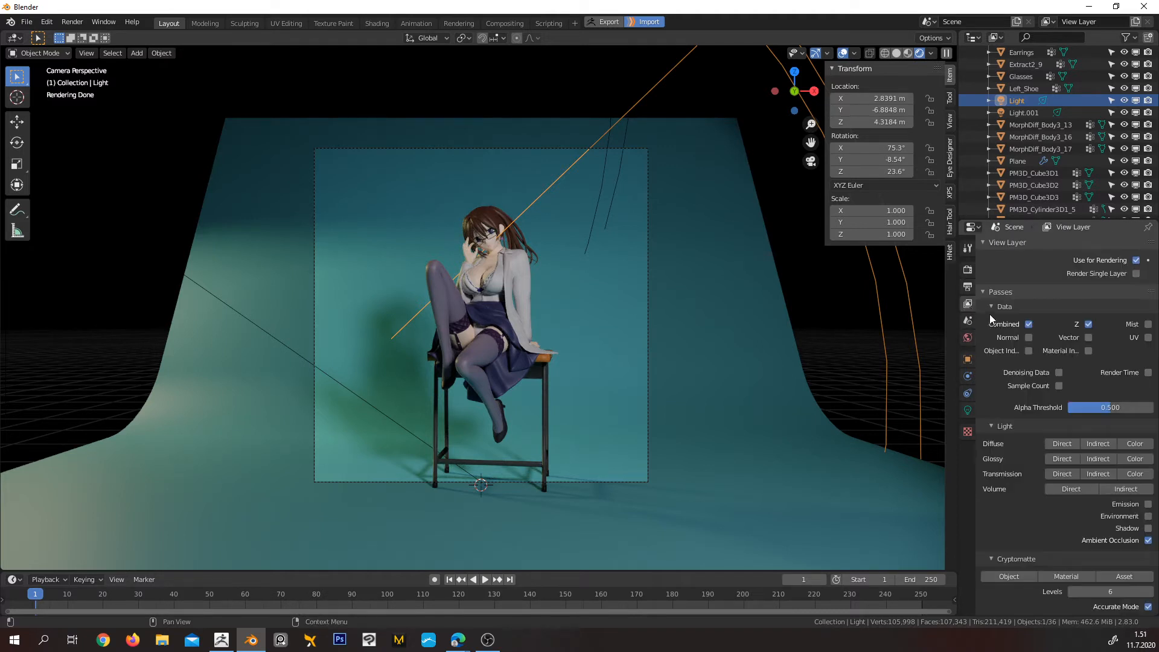
click(981, 293)
click(968, 321)
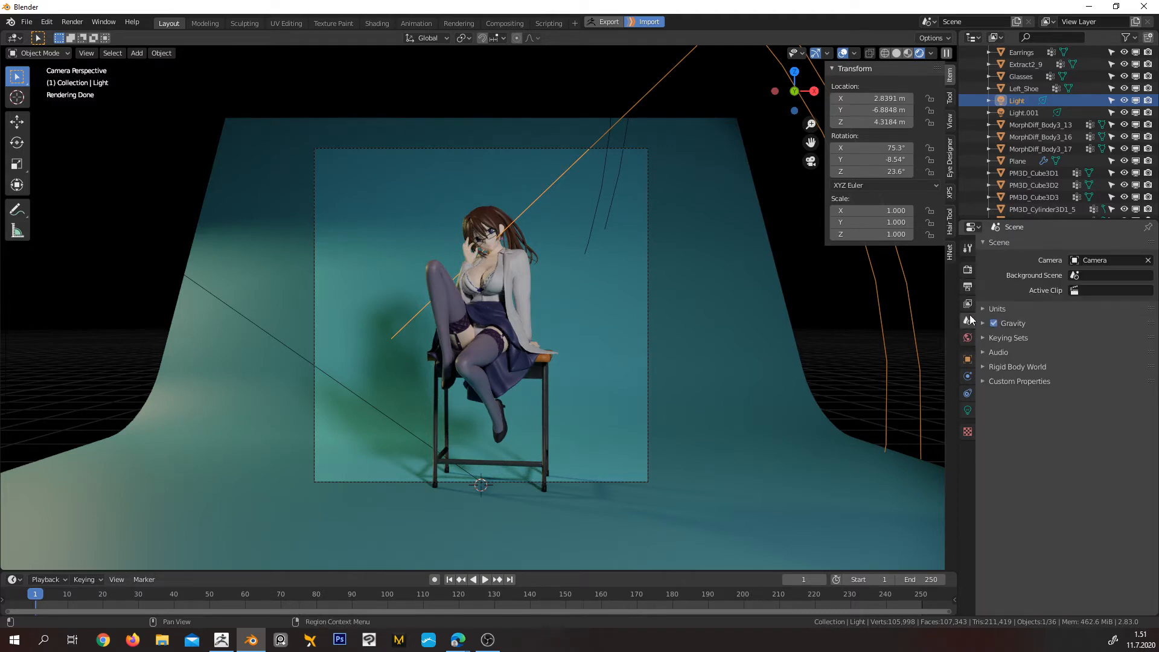
click(968, 287)
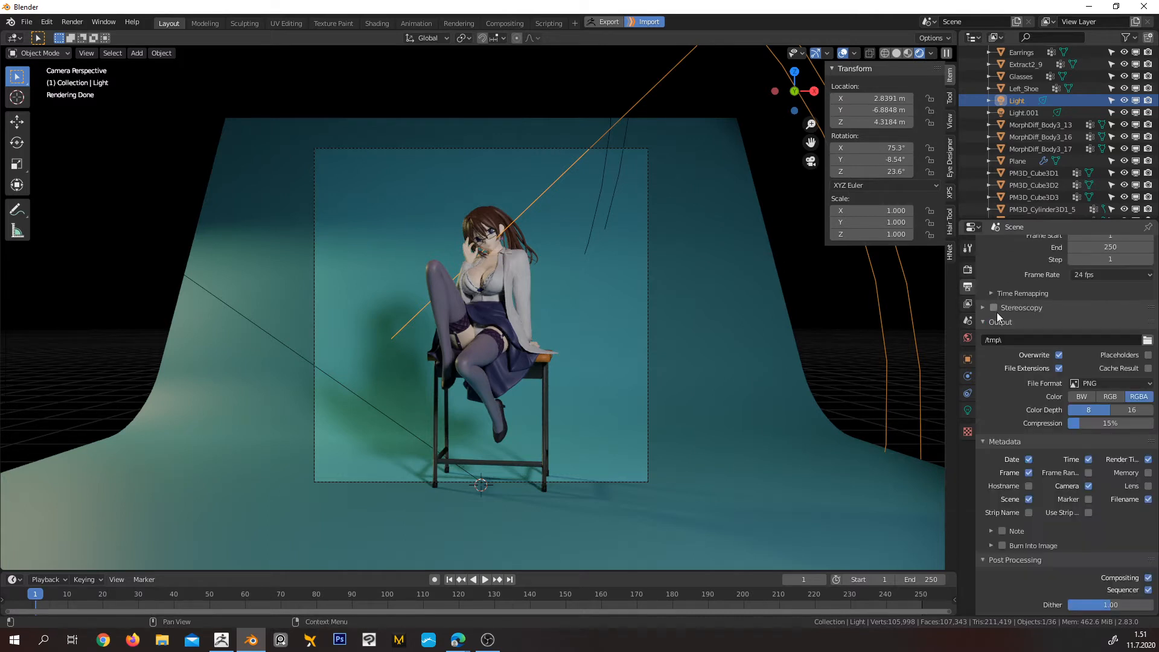
scroll(986, 329, down, 3)
scroll(1002, 385, up, 1)
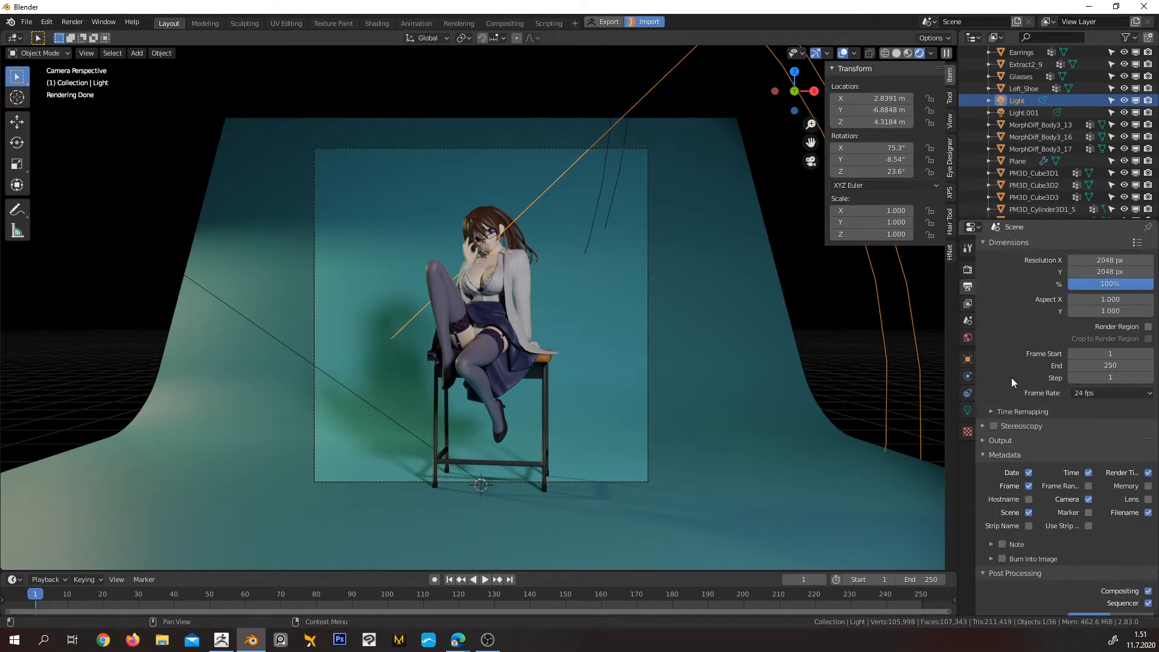
scroll(1009, 371, down, 1)
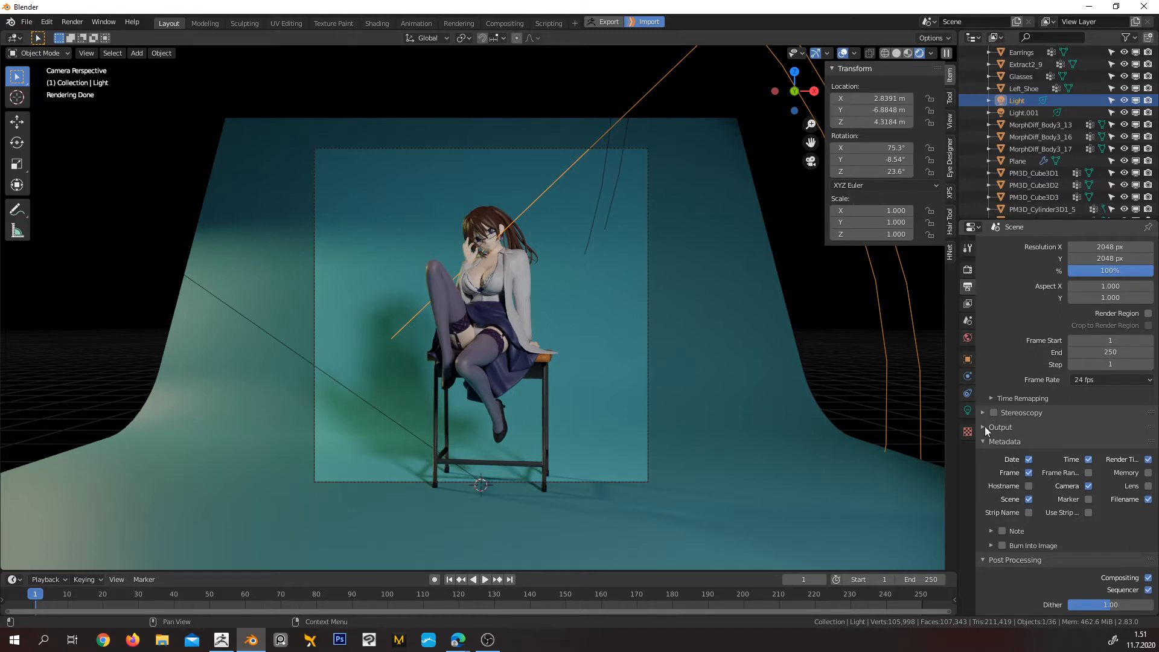
Examine the render settings again, covering film, performance, volumes, light path bounces, clamping, caustics and advanced sampling
click(968, 270)
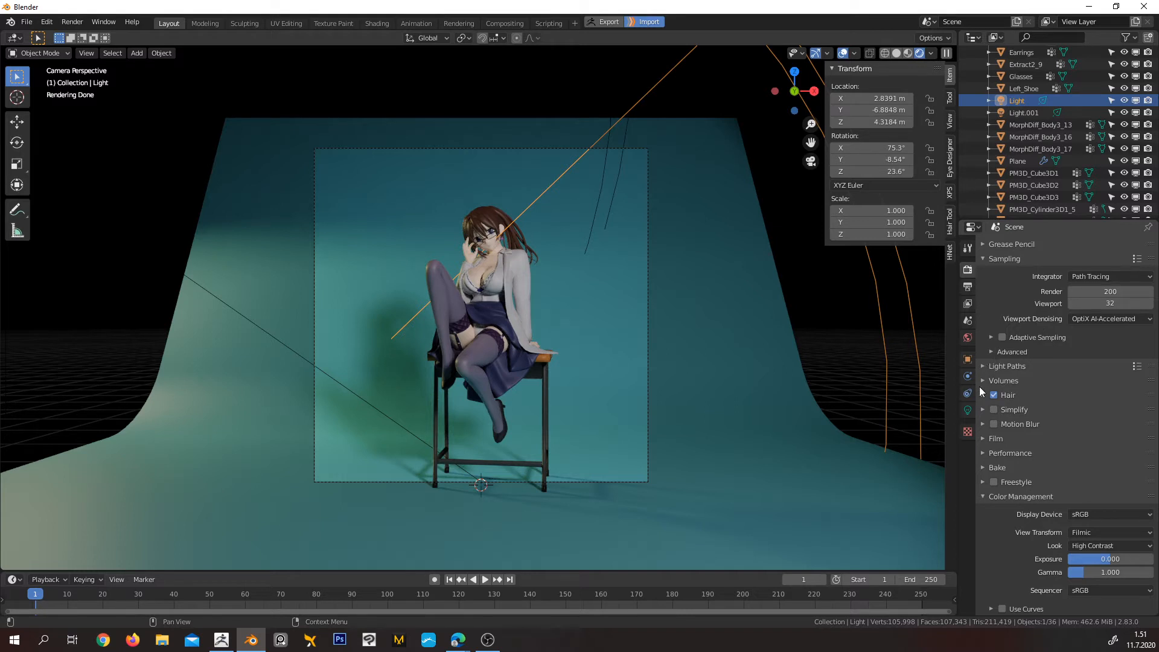
click(986, 441)
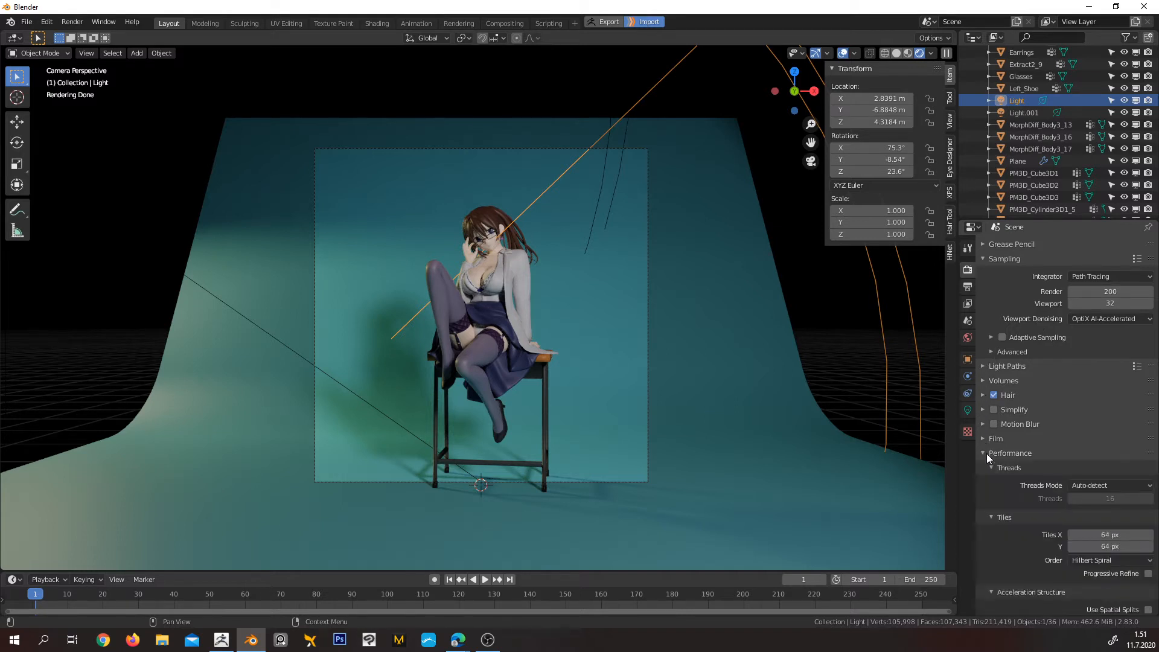
click(983, 440)
click(983, 440)
click(984, 440)
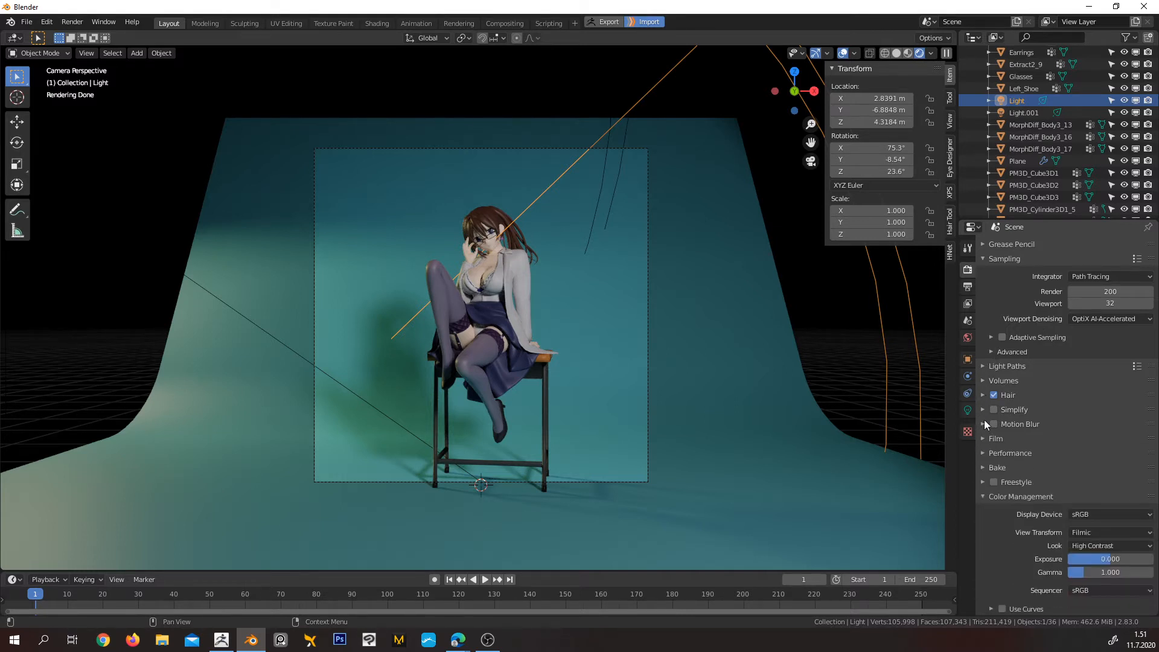
click(980, 379)
click(980, 379)
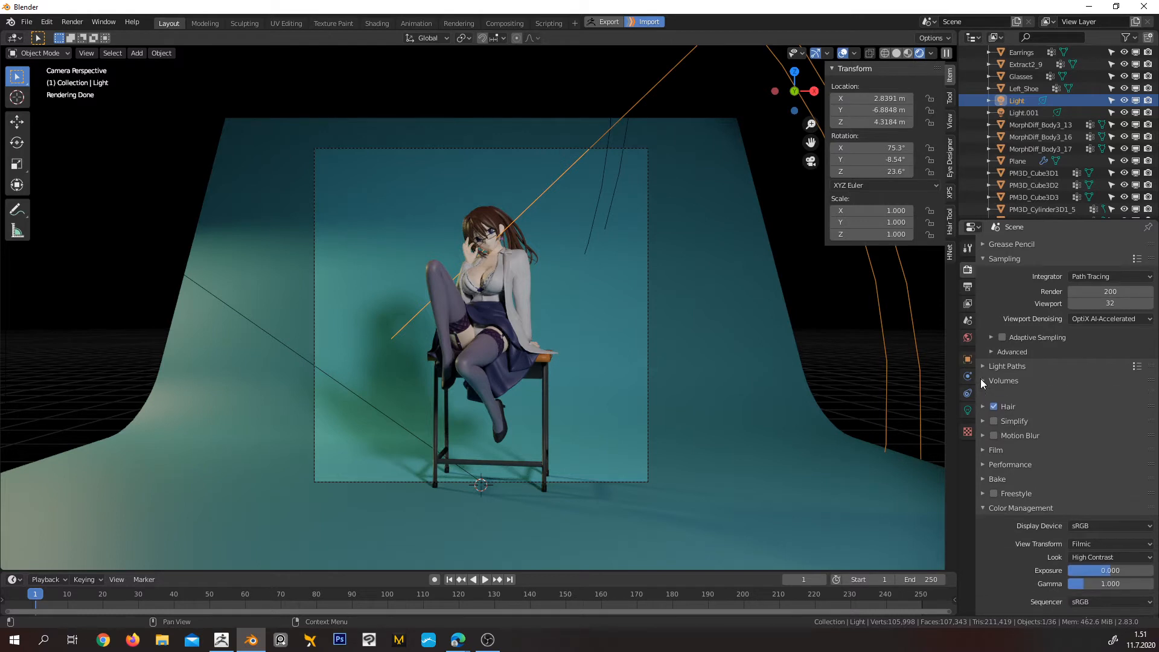
click(983, 362)
scroll(993, 407, down, 2)
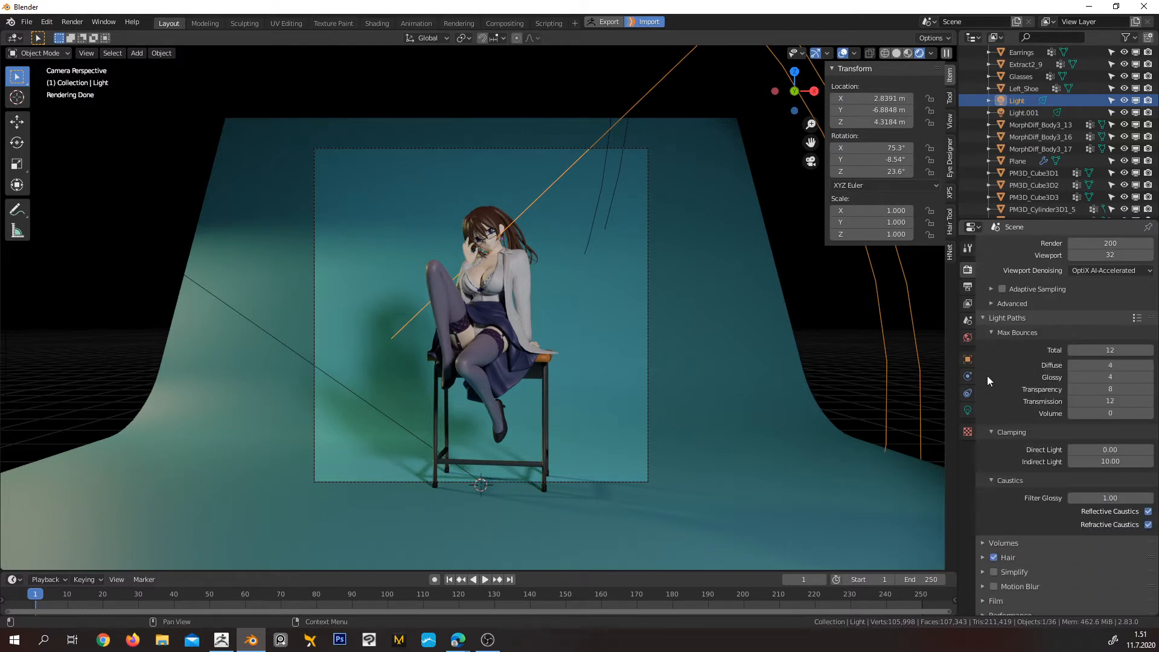
click(992, 303)
scroll(1008, 401, down, 8)
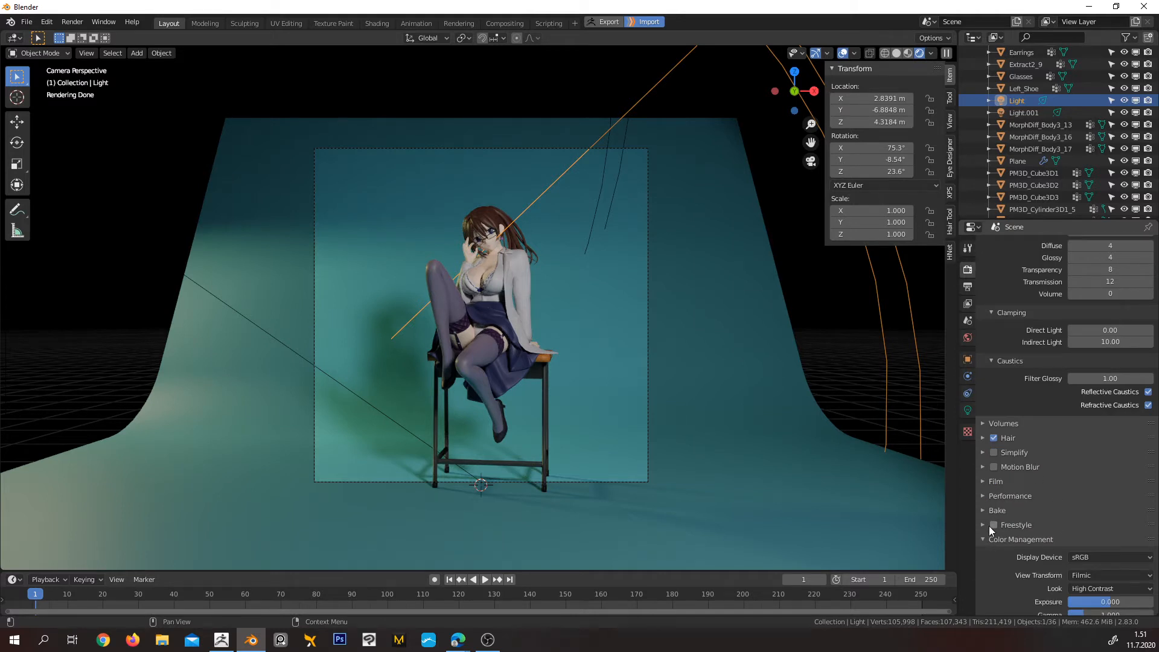
click(983, 497)
click(984, 497)
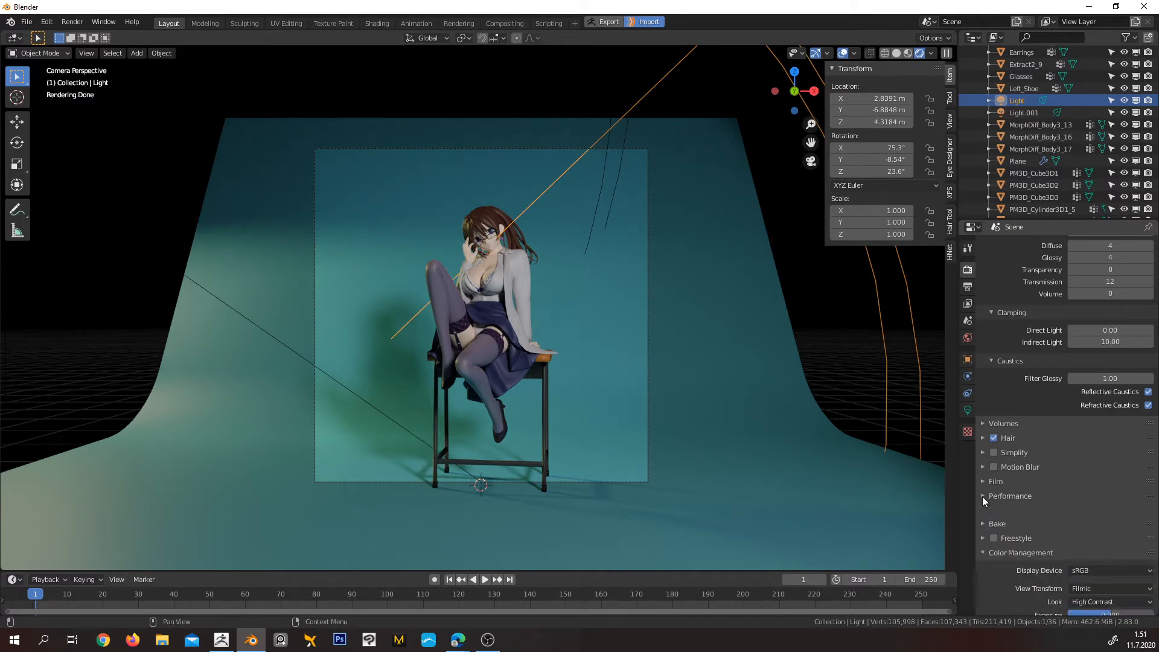
scroll(984, 497, up, 1)
scroll(990, 496, up, 10)
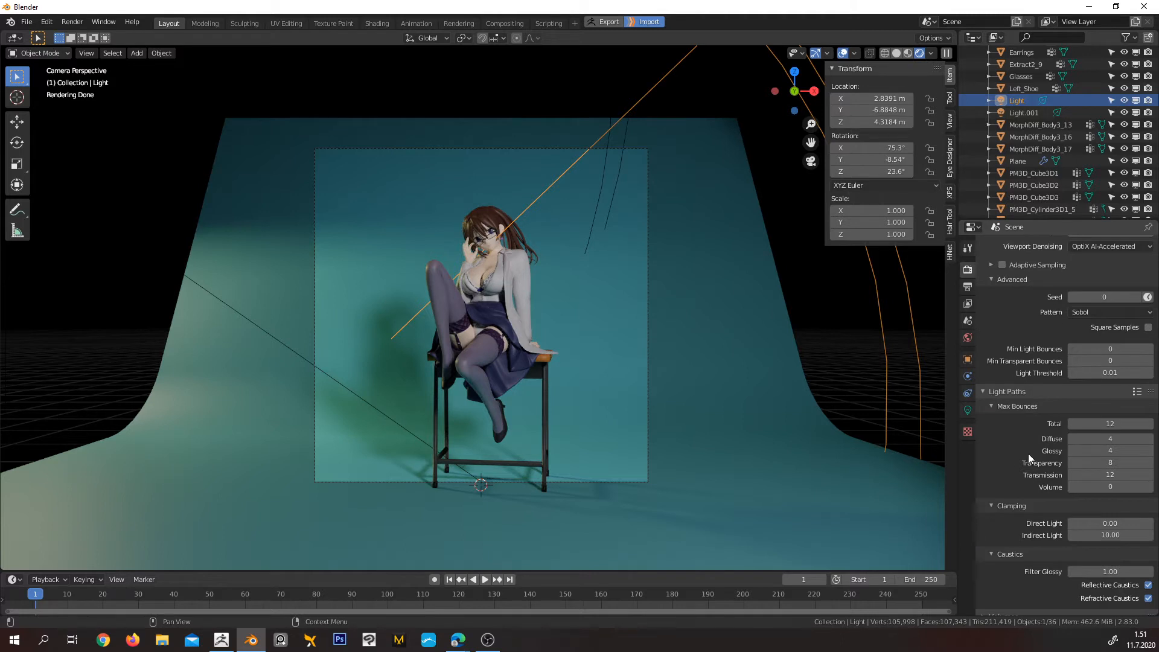
scroll(1035, 396, up, 2)
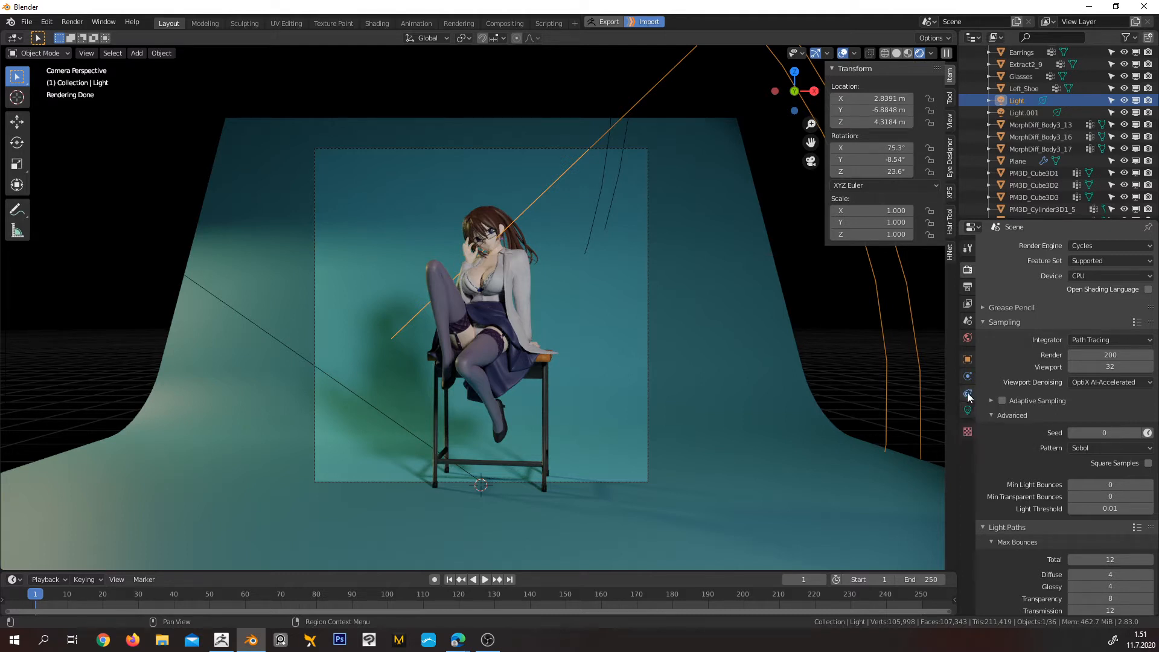
Inspect the scene properties, the view layer's denoising, override, filter and passes settings, and the output and time remapping options
click(967, 320)
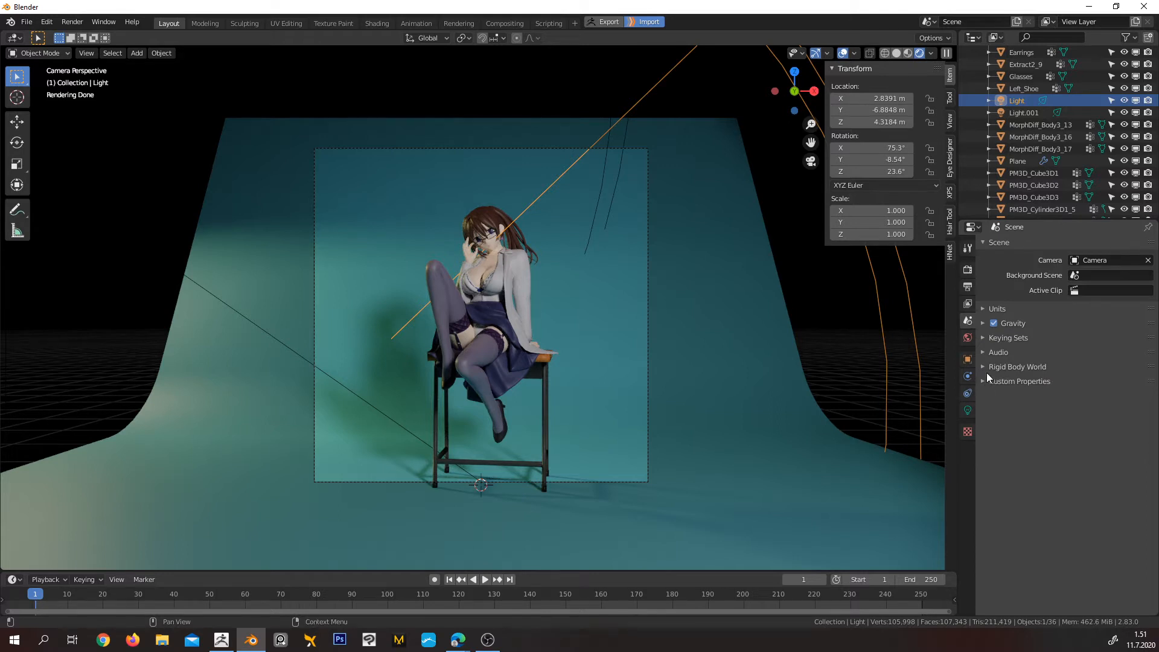
click(968, 303)
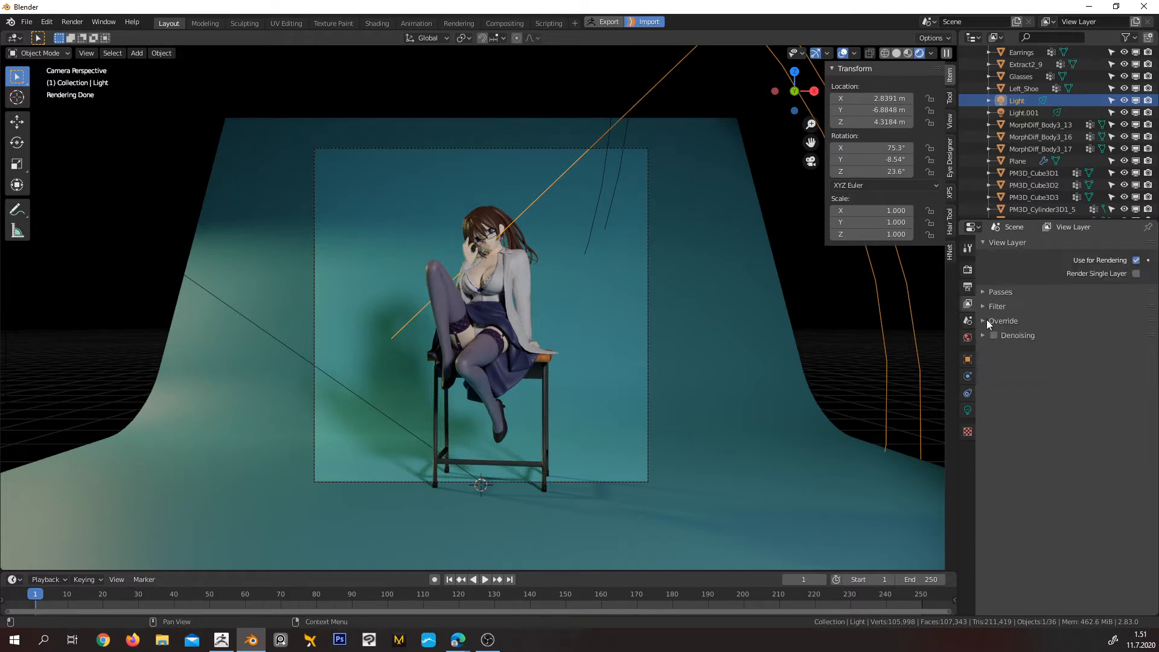
click(982, 335)
click(982, 335)
click(983, 321)
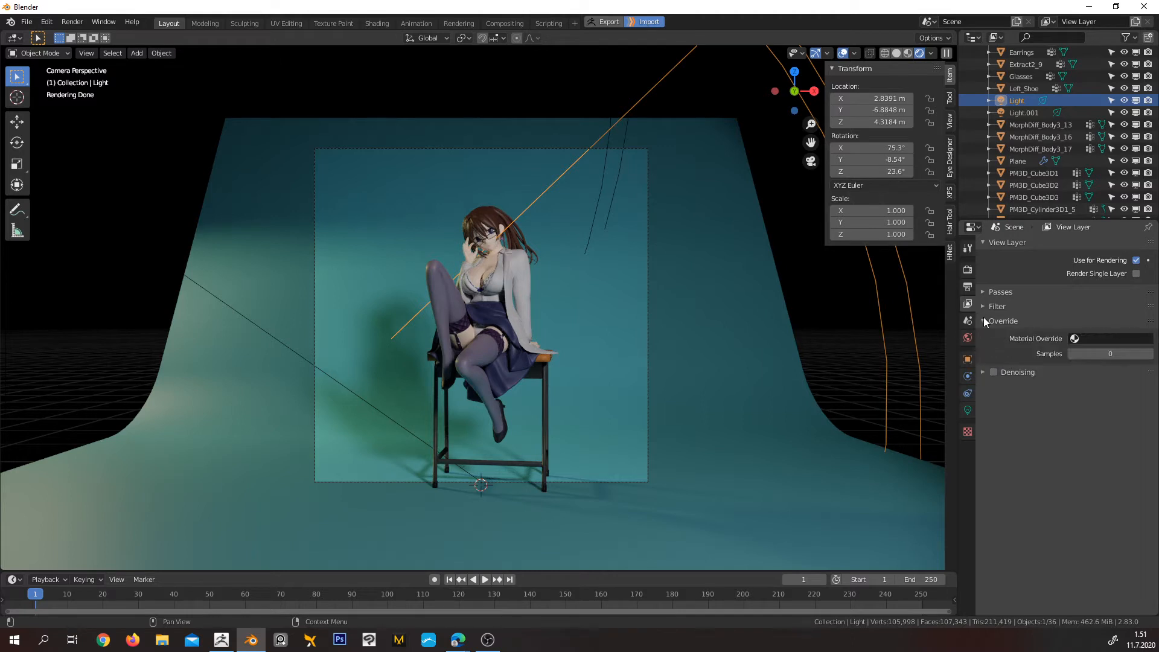
click(984, 306)
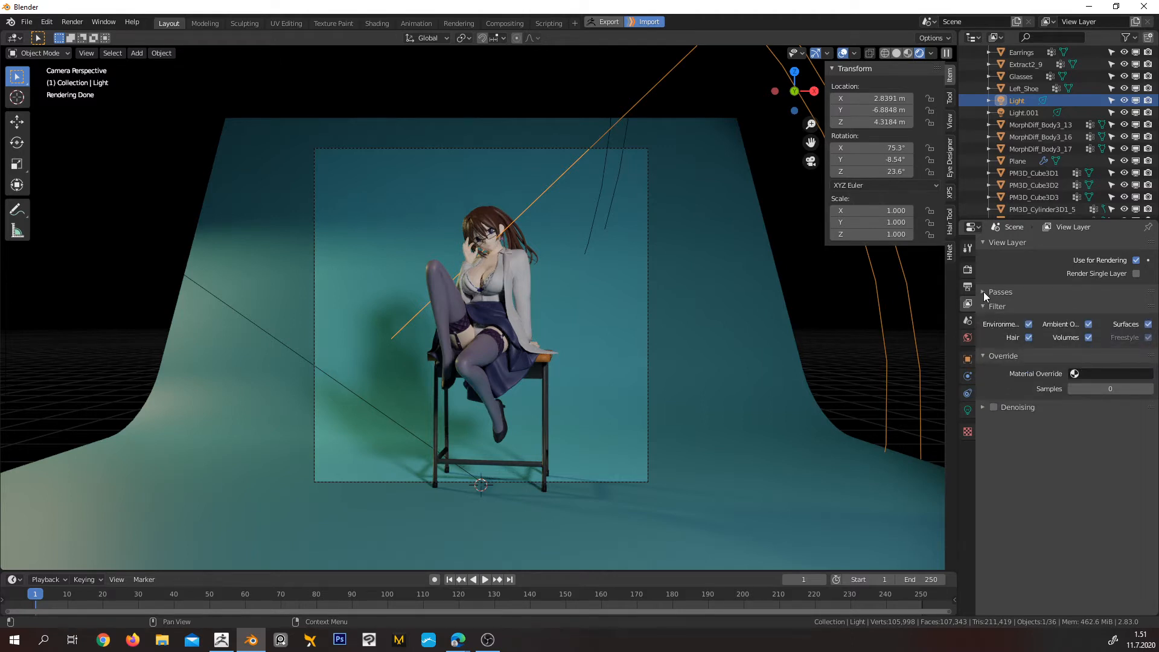
click(984, 291)
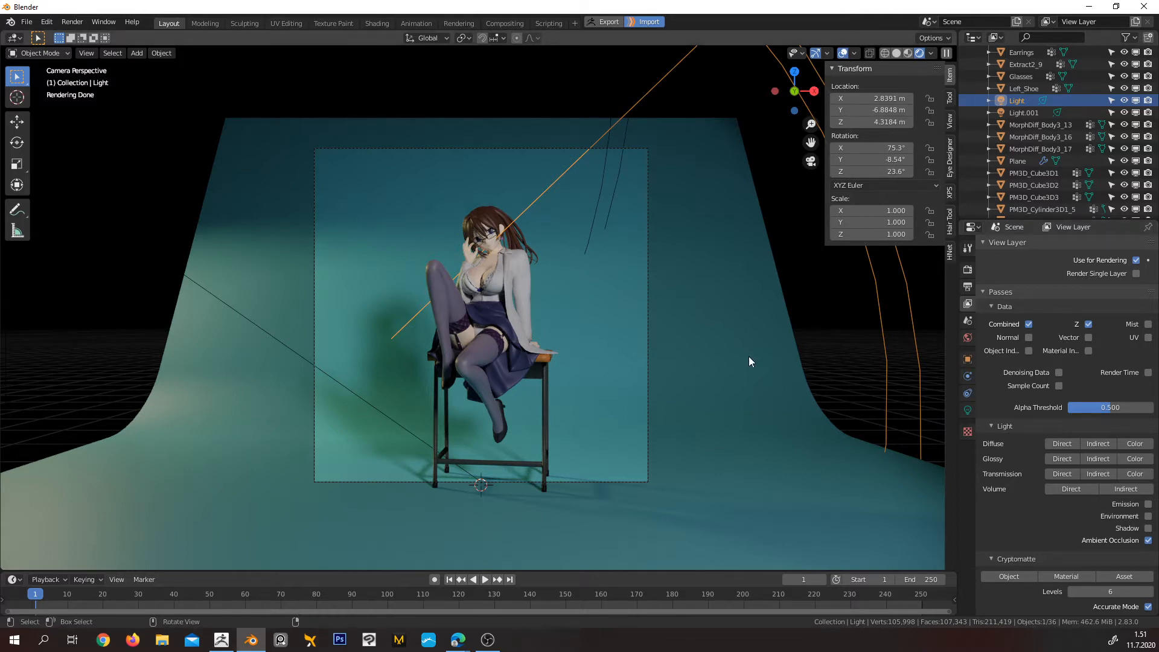
click(969, 287)
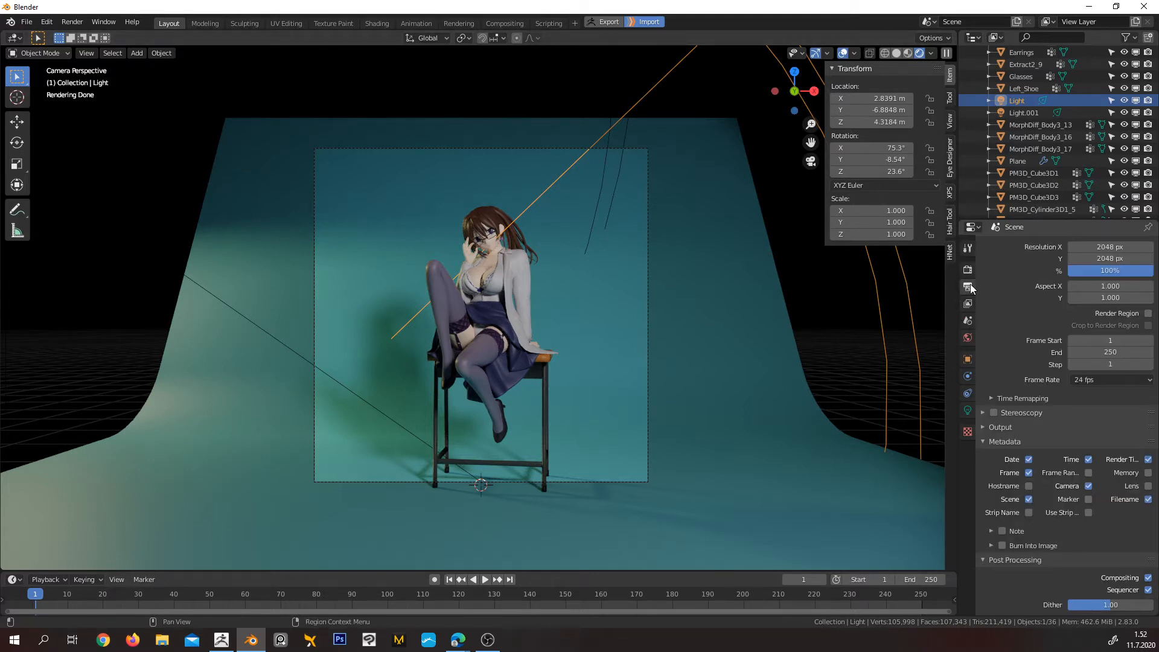
click(982, 427)
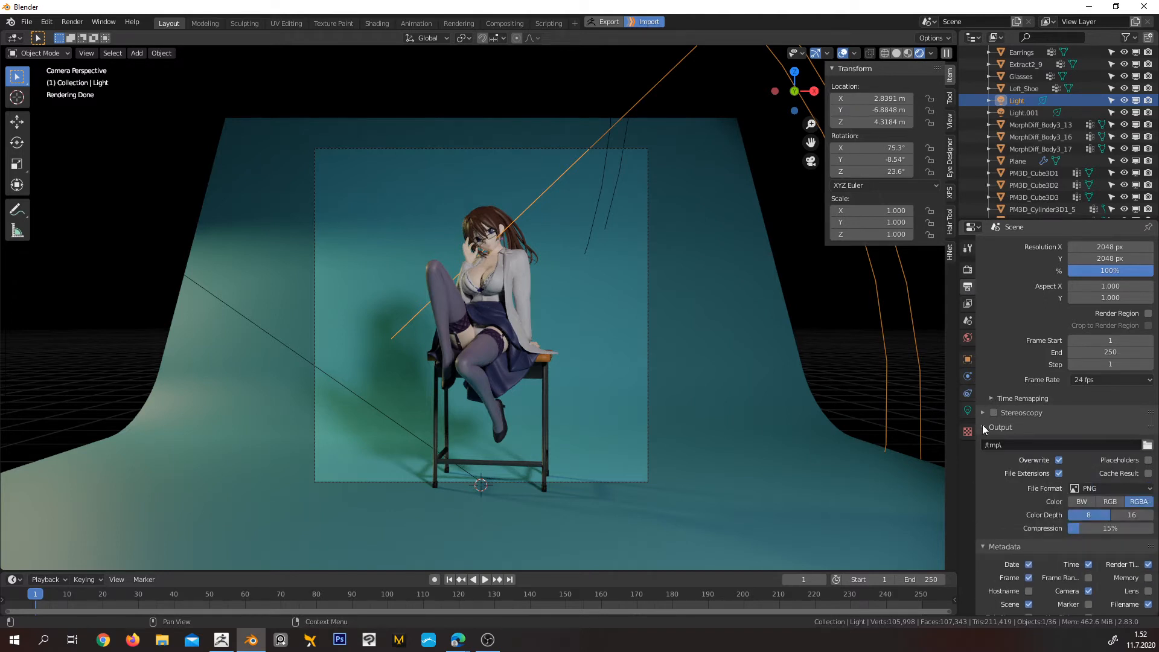
click(984, 425)
click(986, 399)
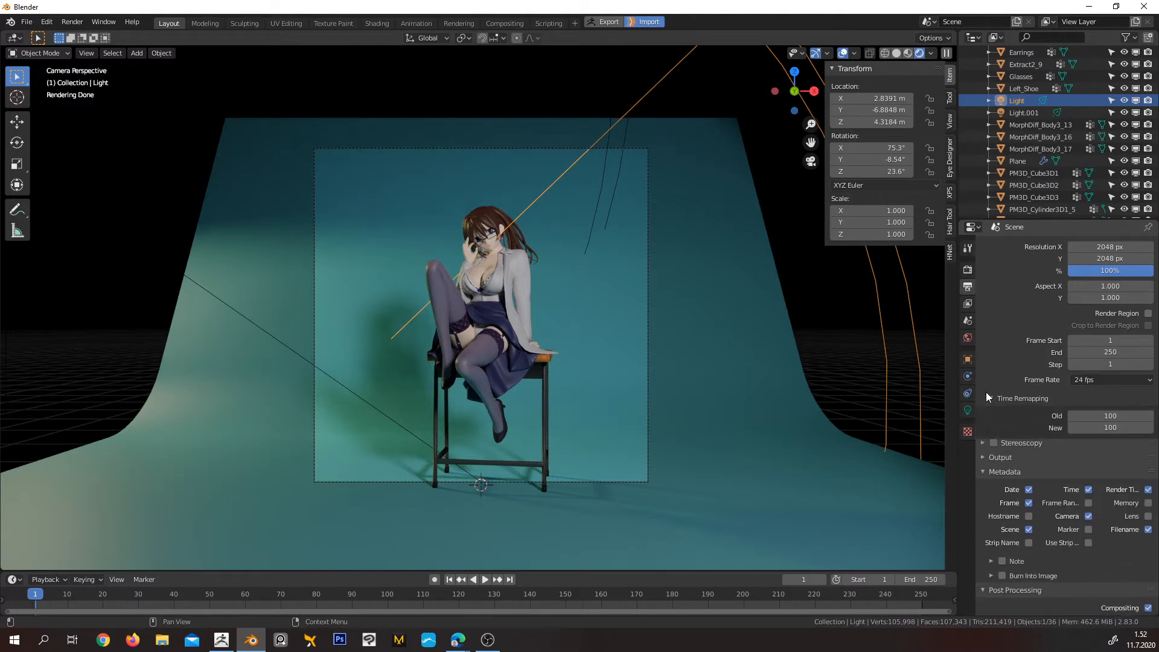
click(987, 395)
scroll(994, 399, down, 1)
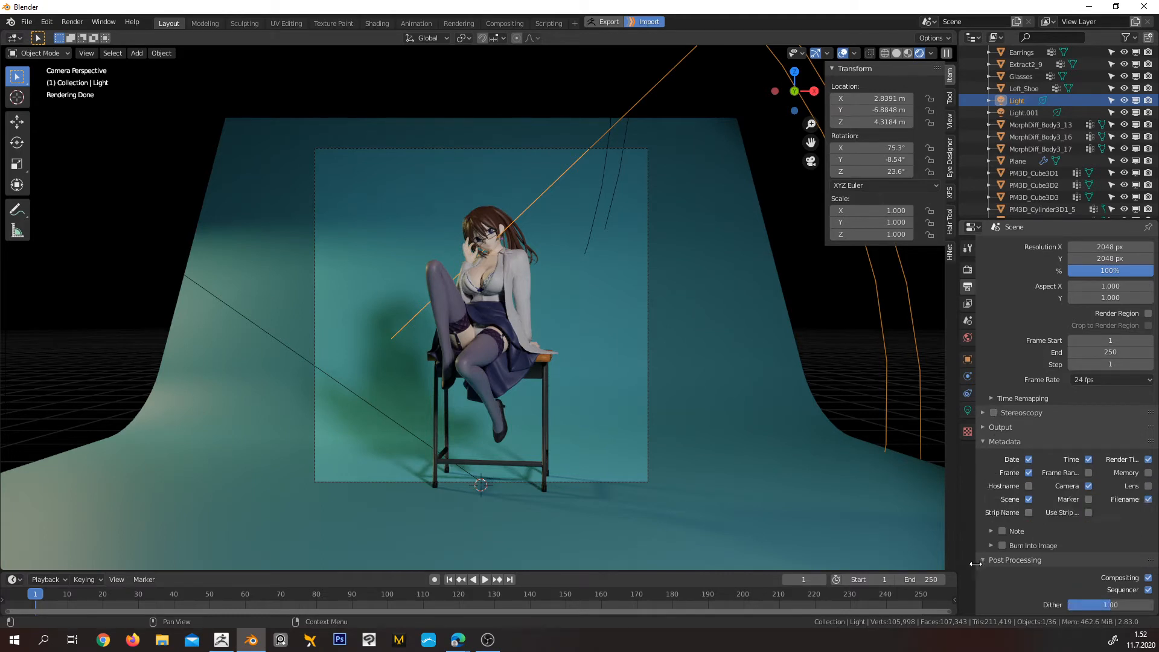
Review the Cycles render settings for adaptive sampling, advanced sampling and light path bounces
click(968, 248)
click(968, 270)
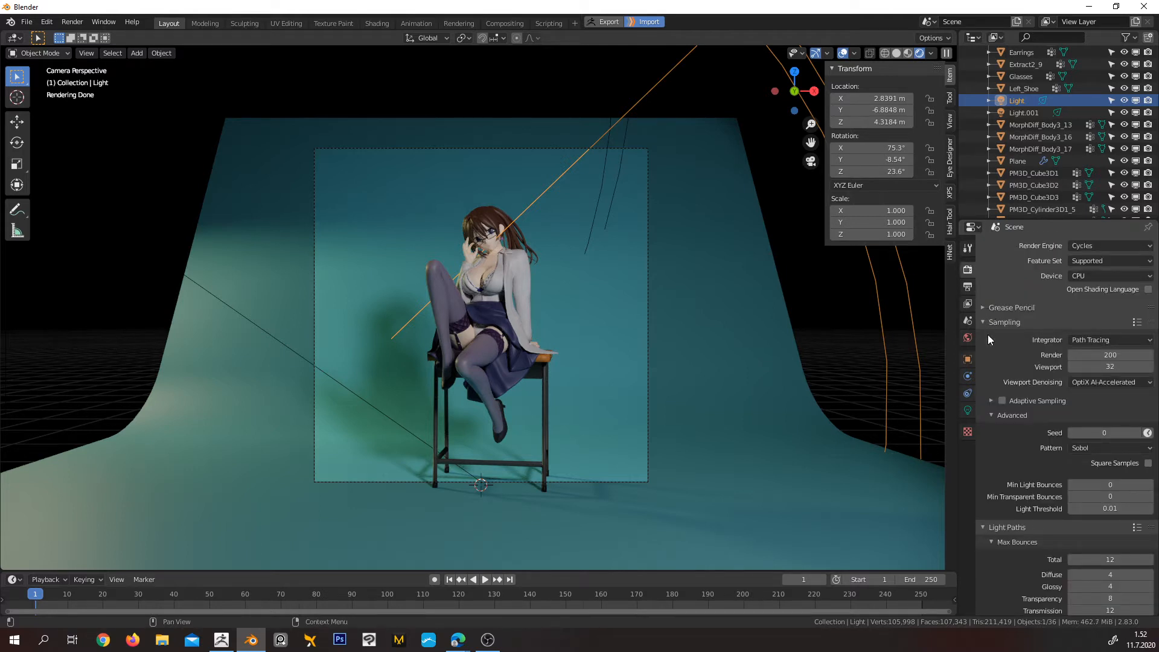
click(986, 401)
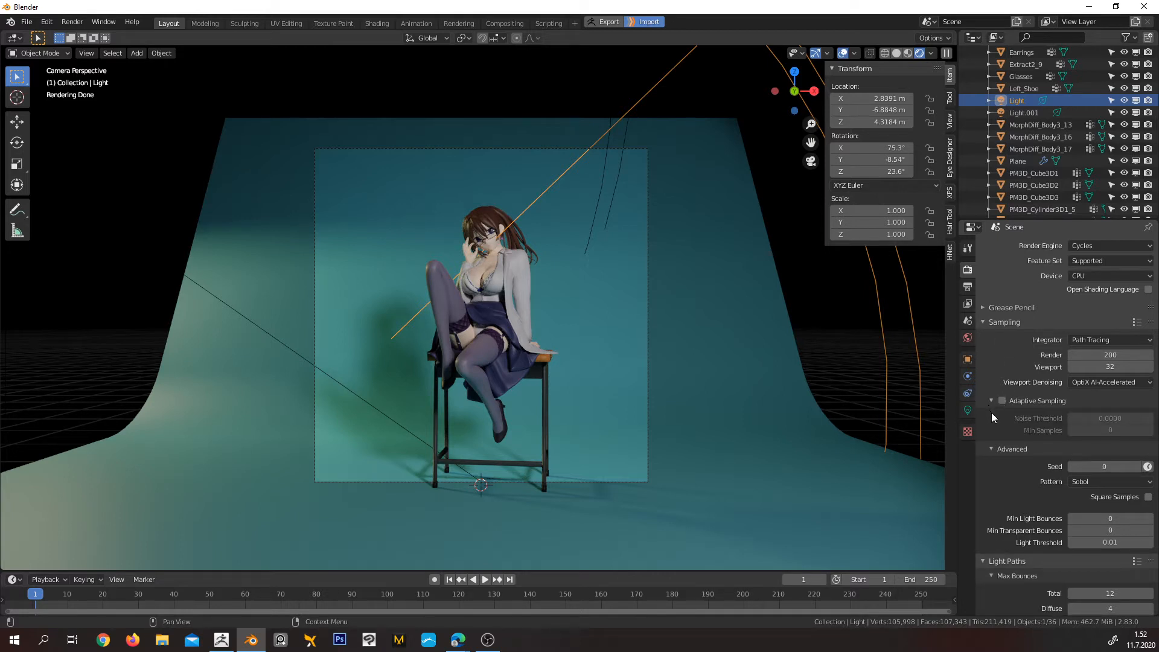
click(992, 449)
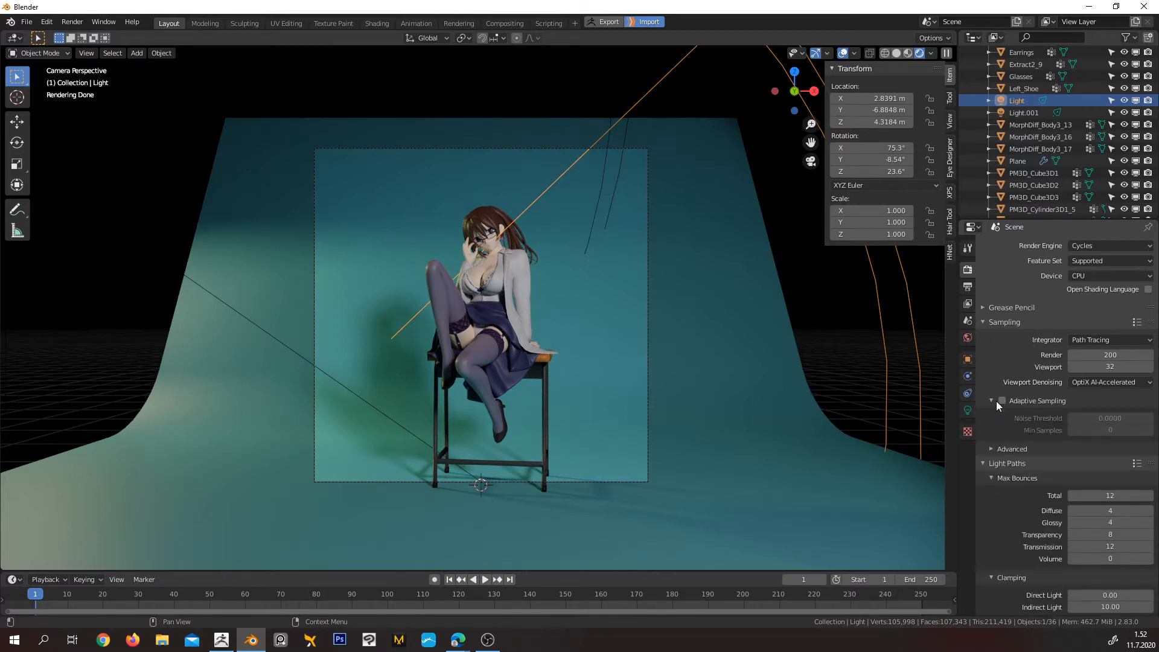
click(991, 401)
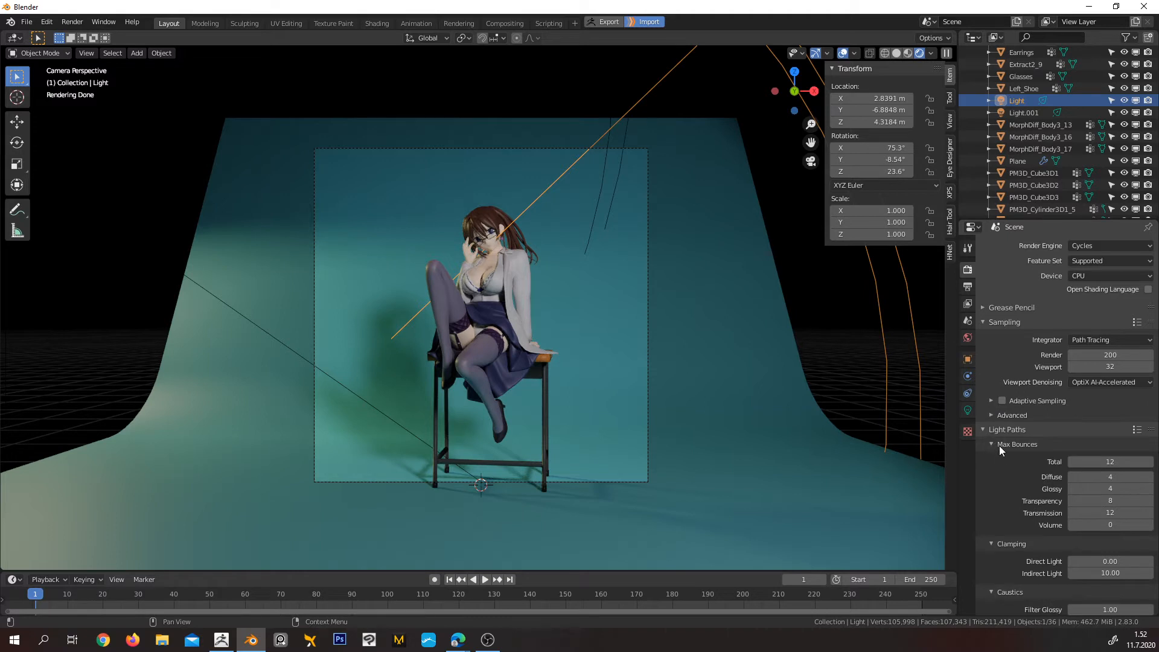
scroll(999, 450, down, 4)
scroll(998, 453, down, 5)
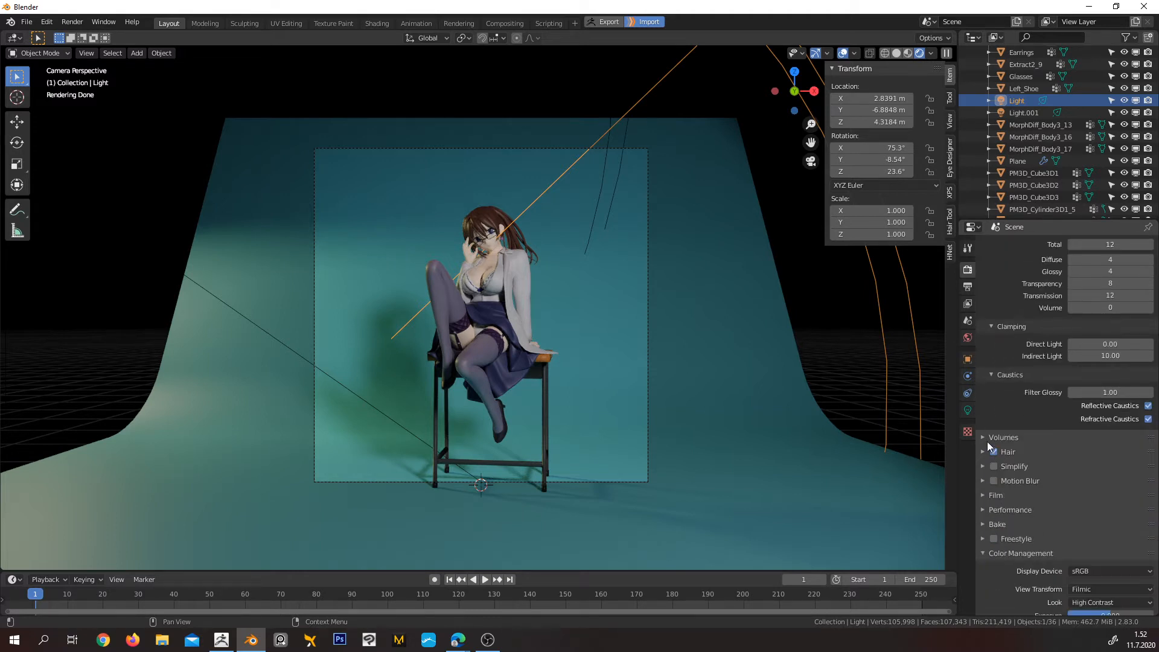
Inspect the render settings for volumes, hair, simplification, color management and performance
click(987, 441)
scroll(984, 432, down, 3)
click(982, 429)
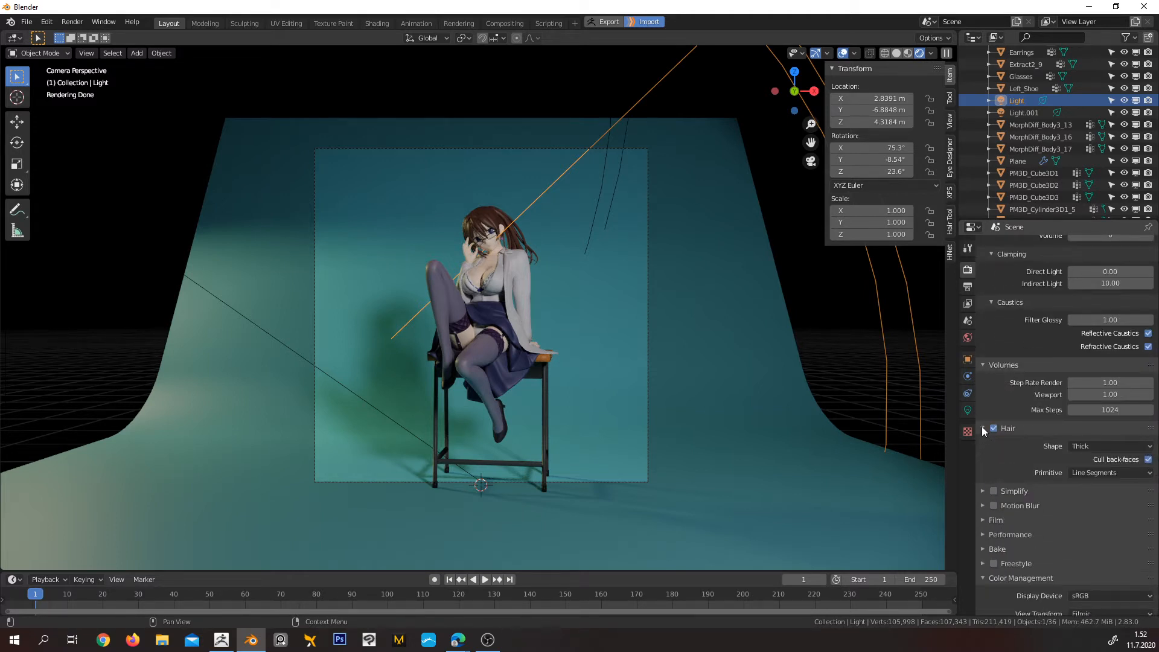
click(982, 426)
click(982, 444)
click(981, 443)
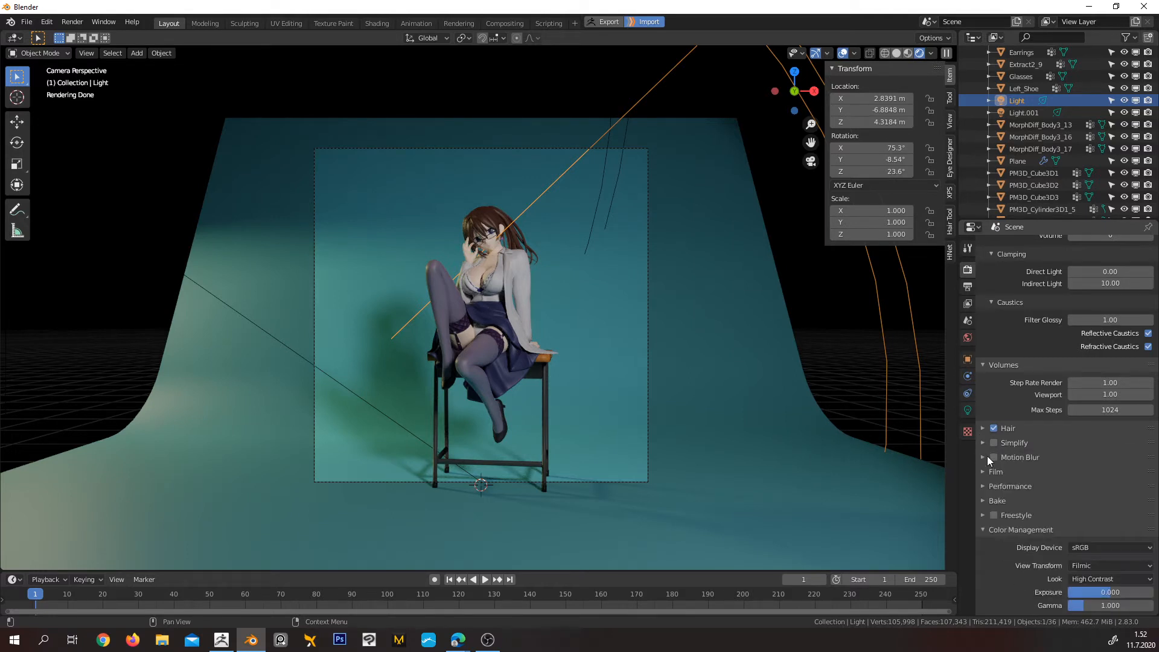
click(983, 528)
click(987, 567)
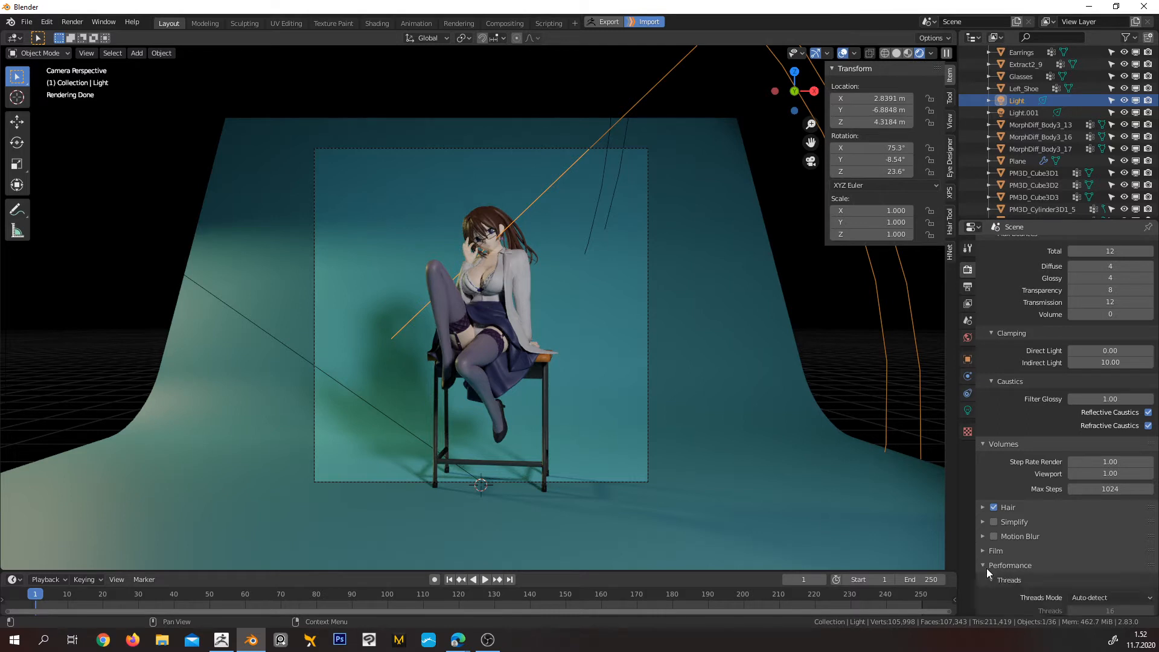
scroll(987, 564, down, 10)
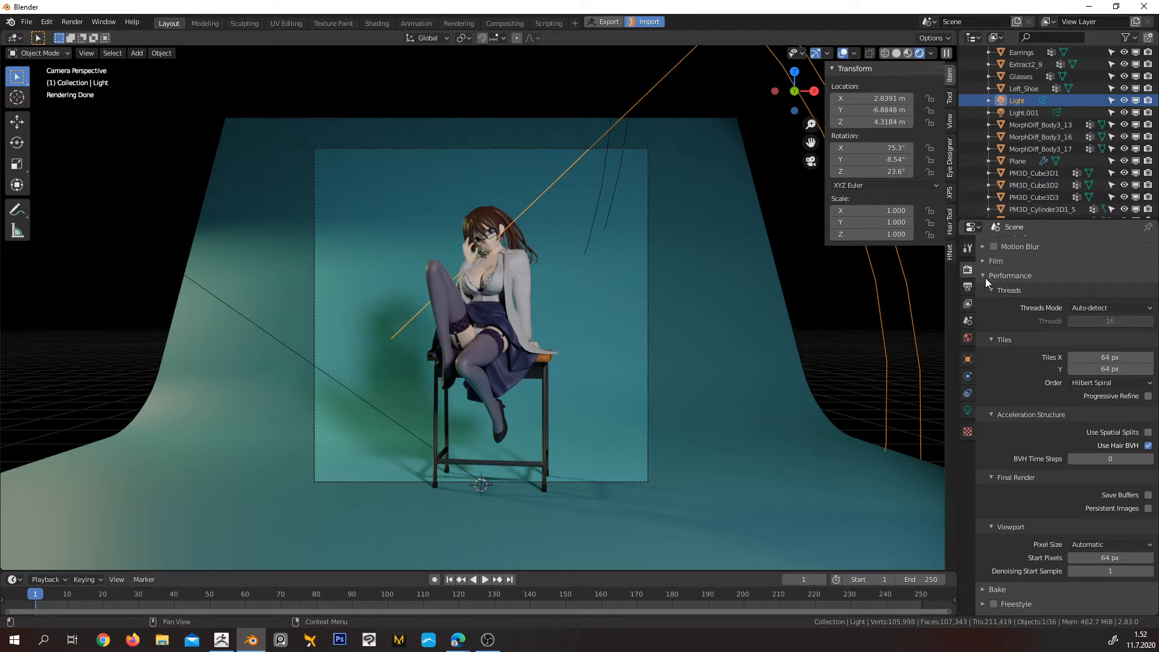
click(985, 276)
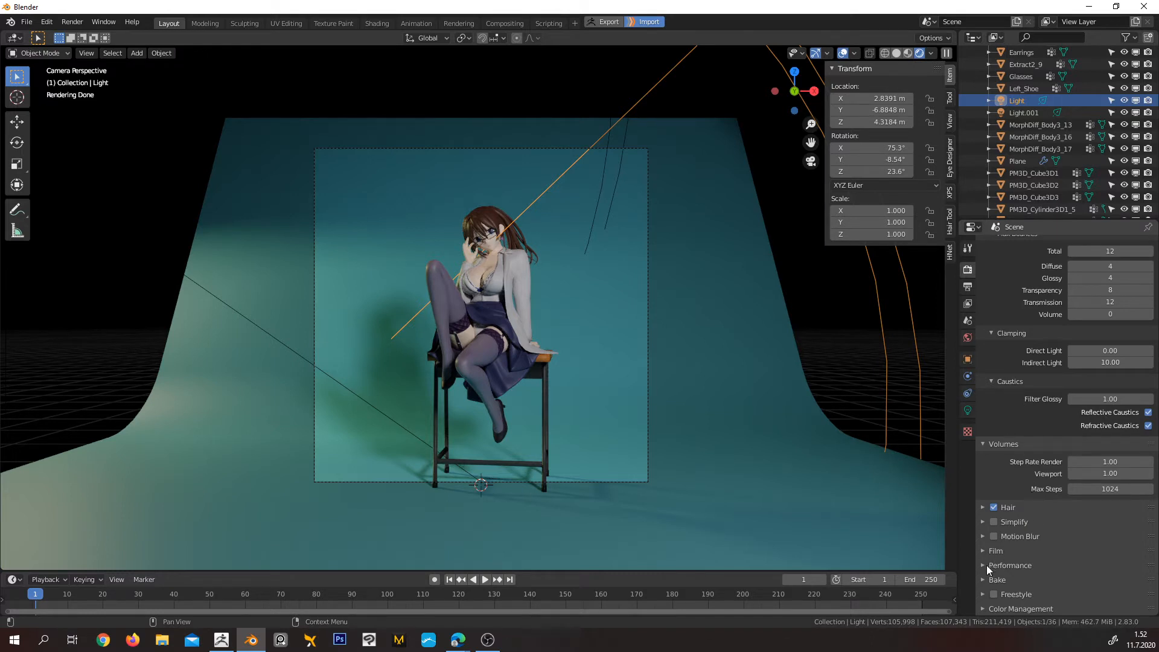
scroll(1016, 459, up, 6)
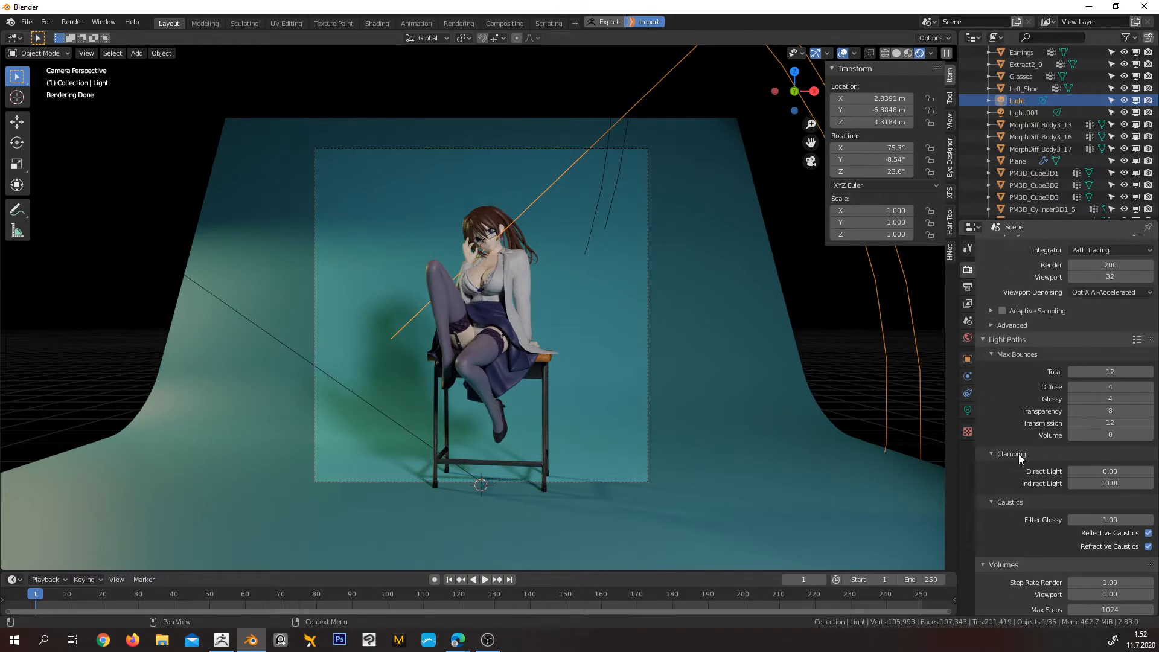
Check the selected light's data, constraint and object properties, and return to the render sampling settings
click(968, 410)
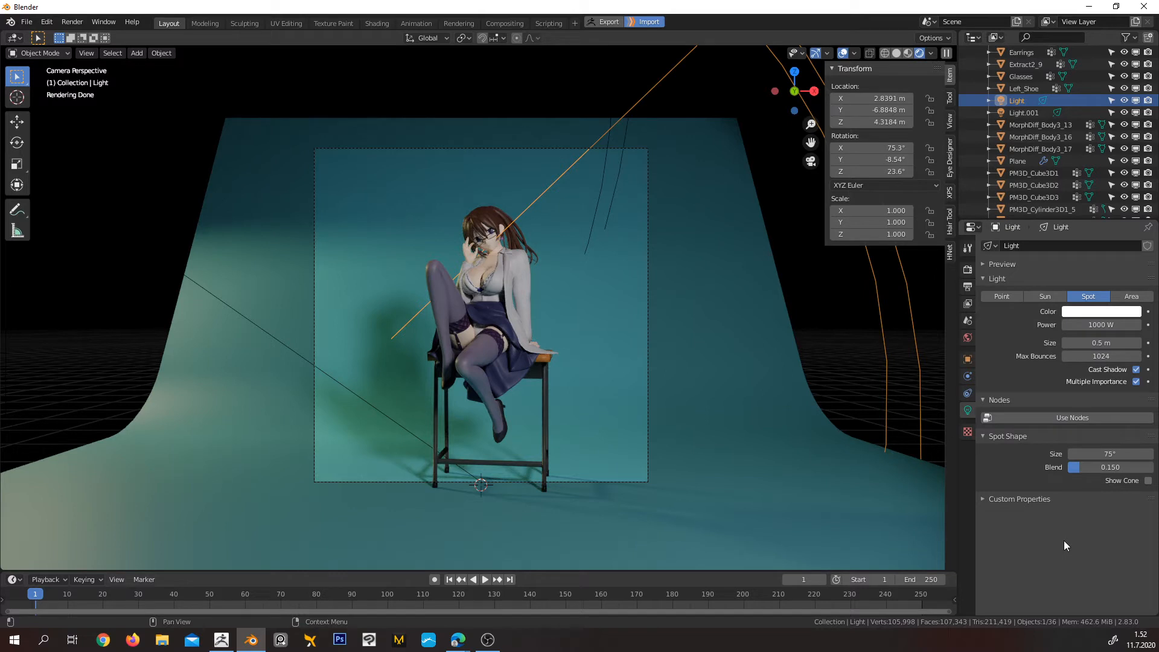
click(968, 377)
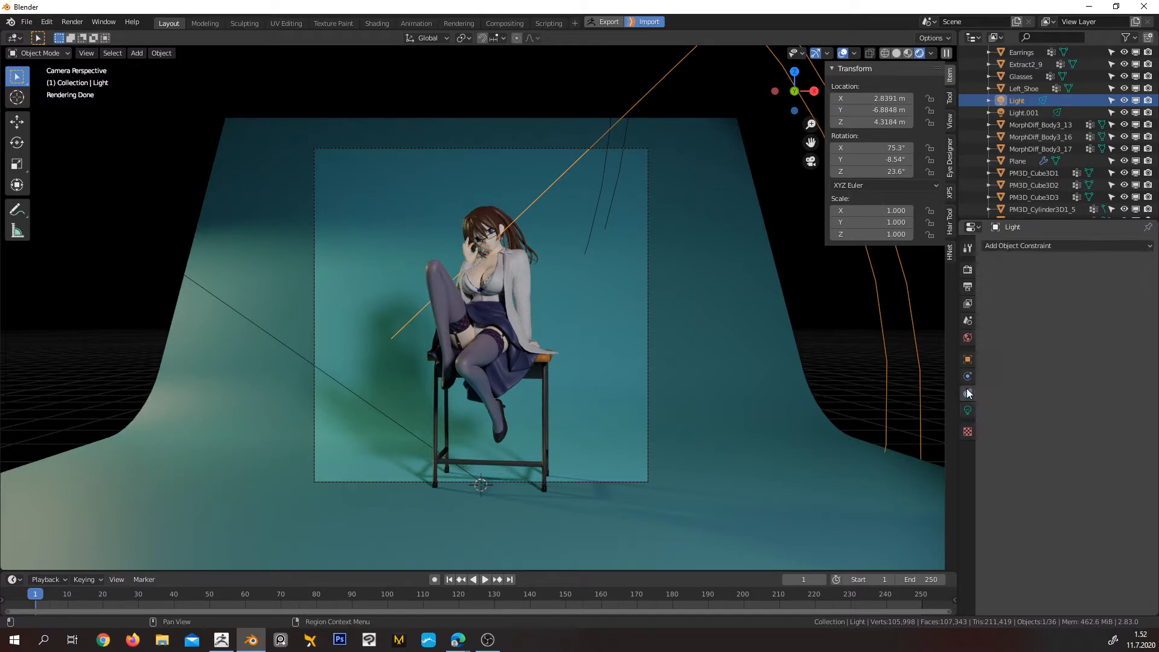
click(968, 359)
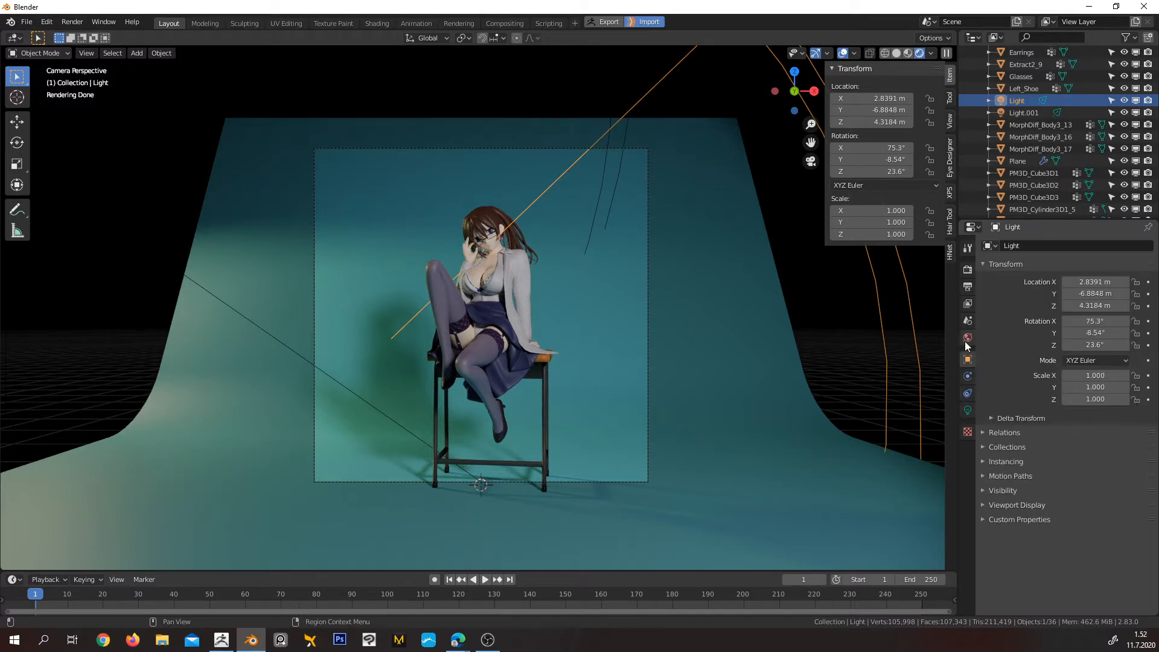
click(968, 269)
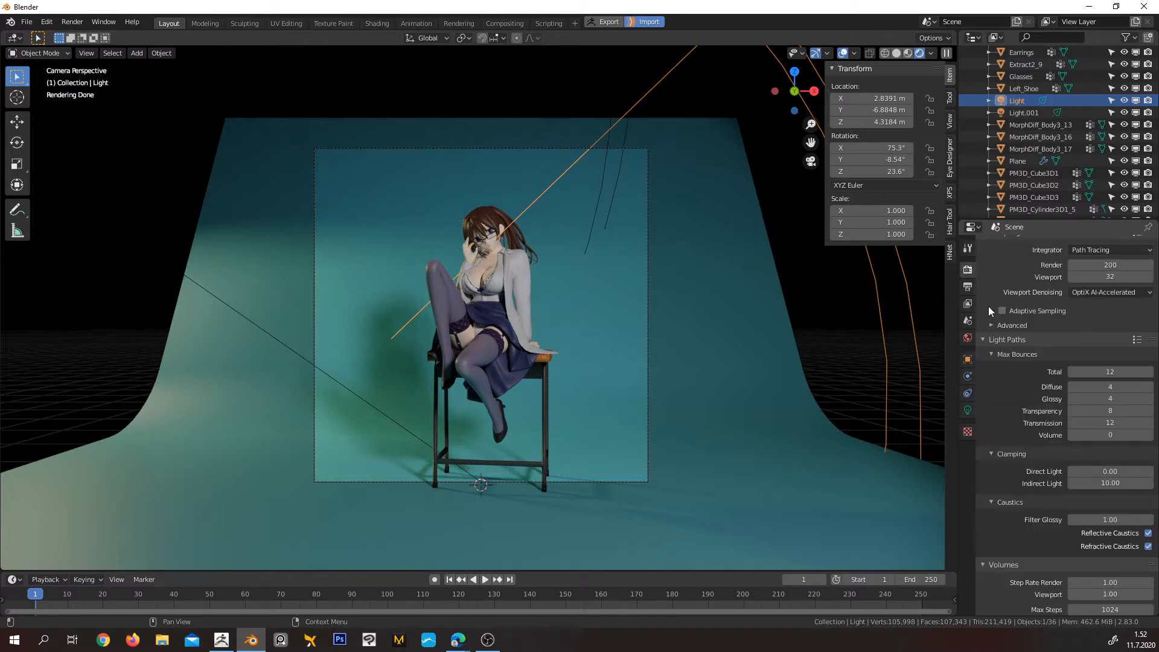
scroll(991, 312, up, 4)
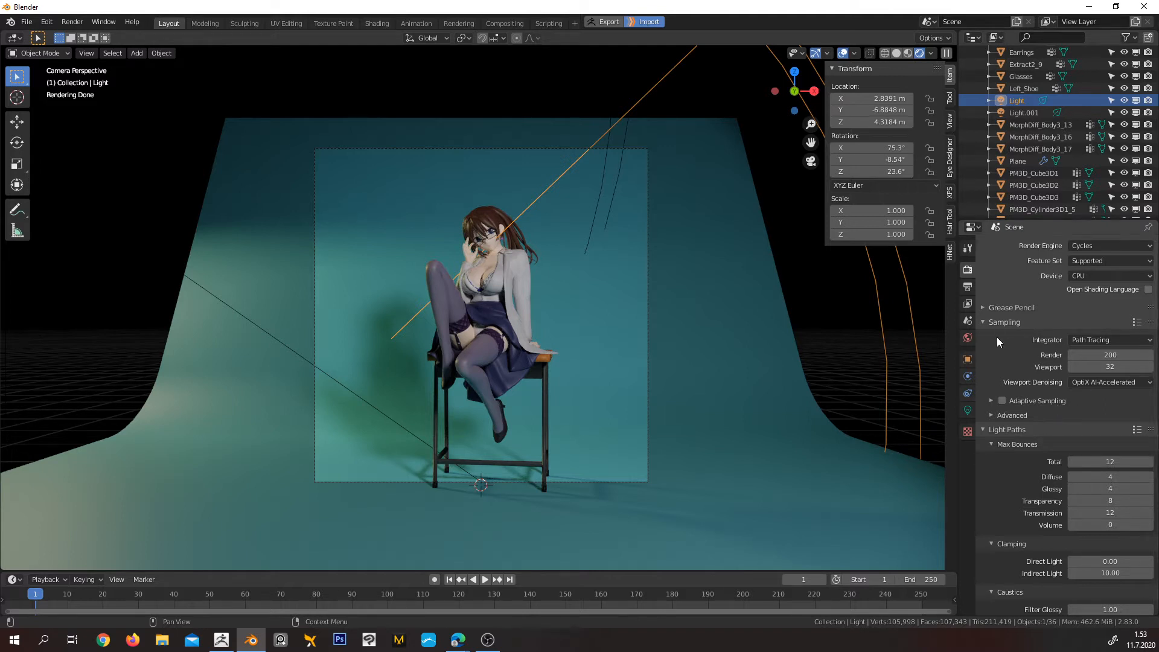
Examine the view layer's data, light and Cryptomatte passes, along with its filter, override and denoising settings
click(967, 301)
scroll(1049, 473, down, 6)
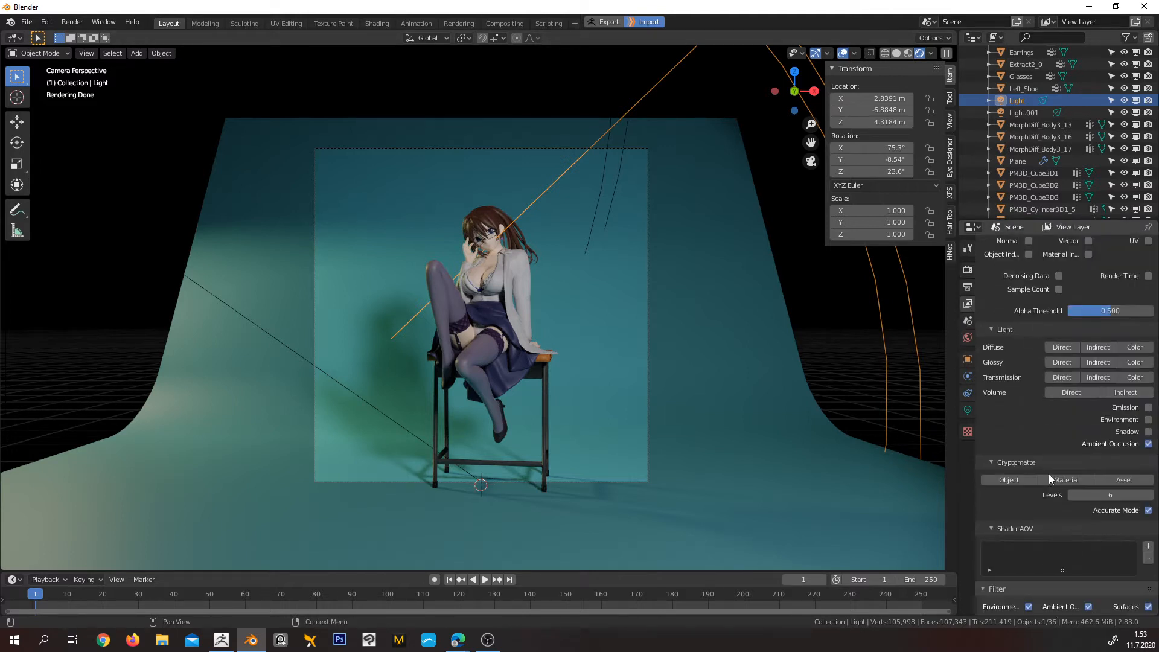
scroll(1111, 465, down, 2)
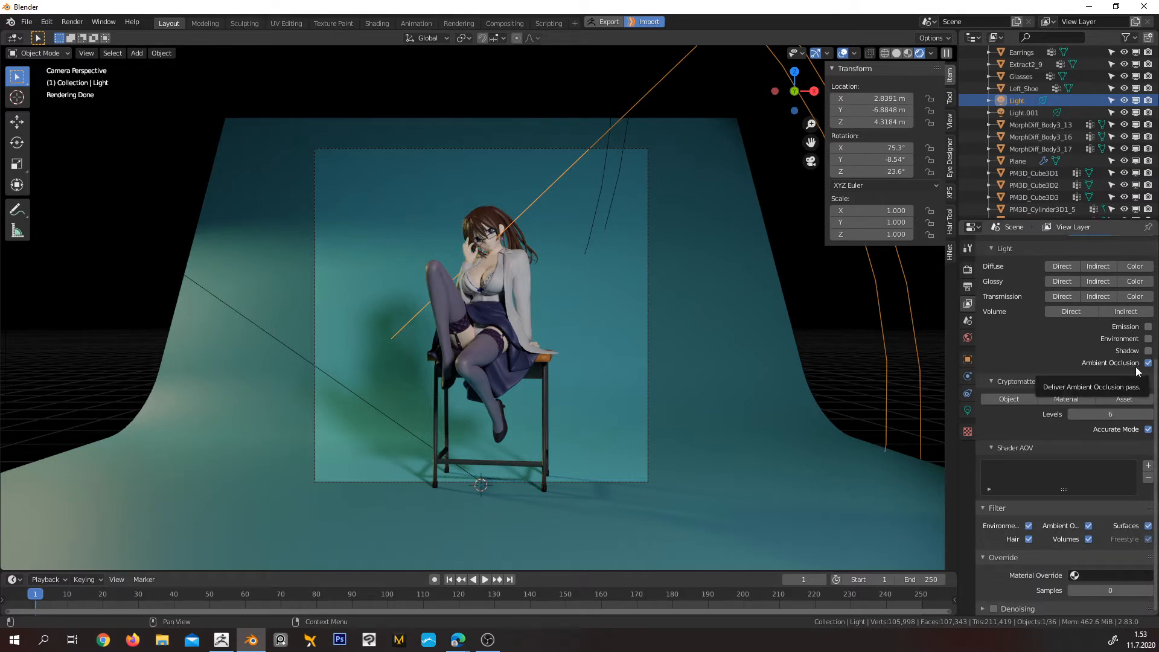
scroll(1124, 435, up, 4)
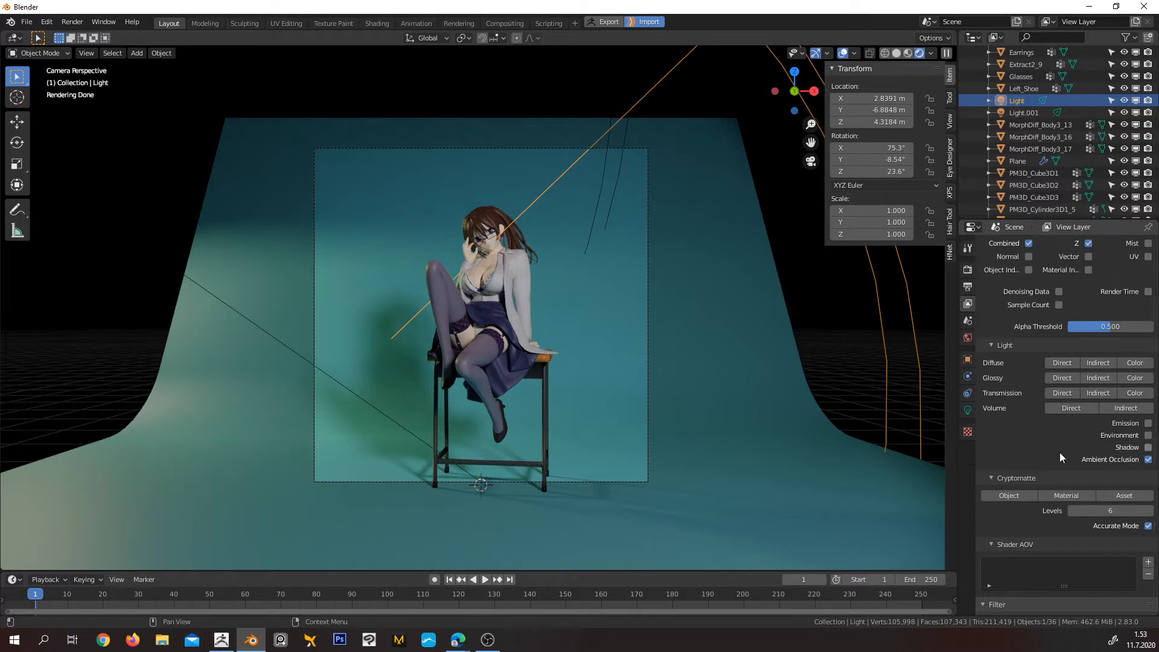
scroll(1037, 449, up, 3)
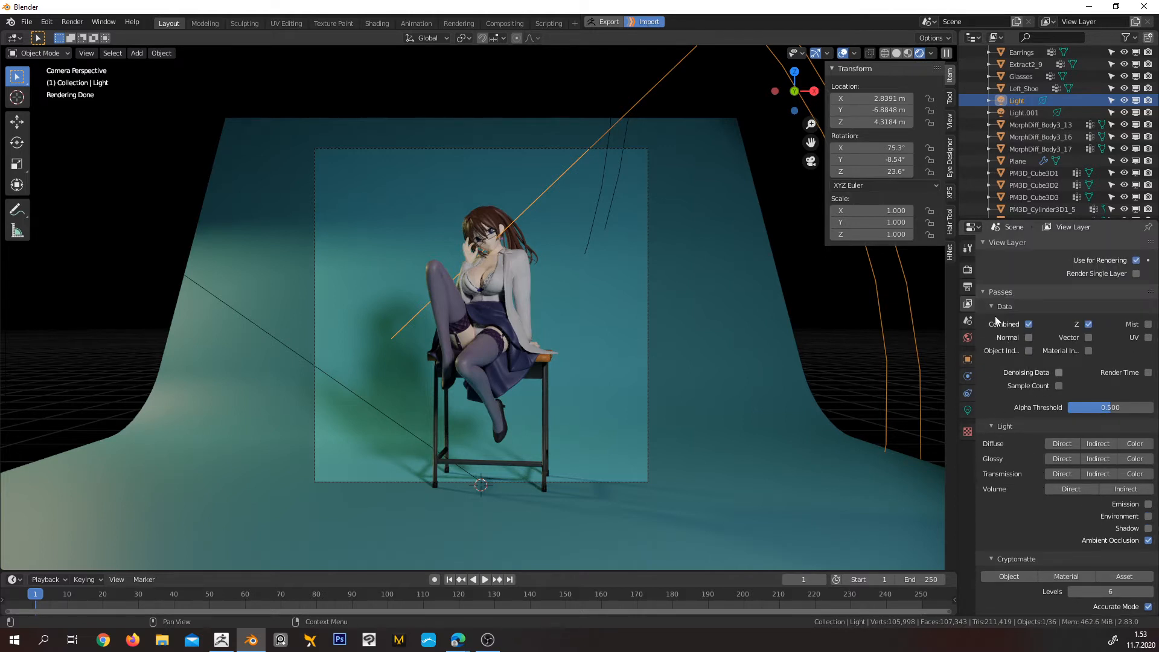
click(984, 290)
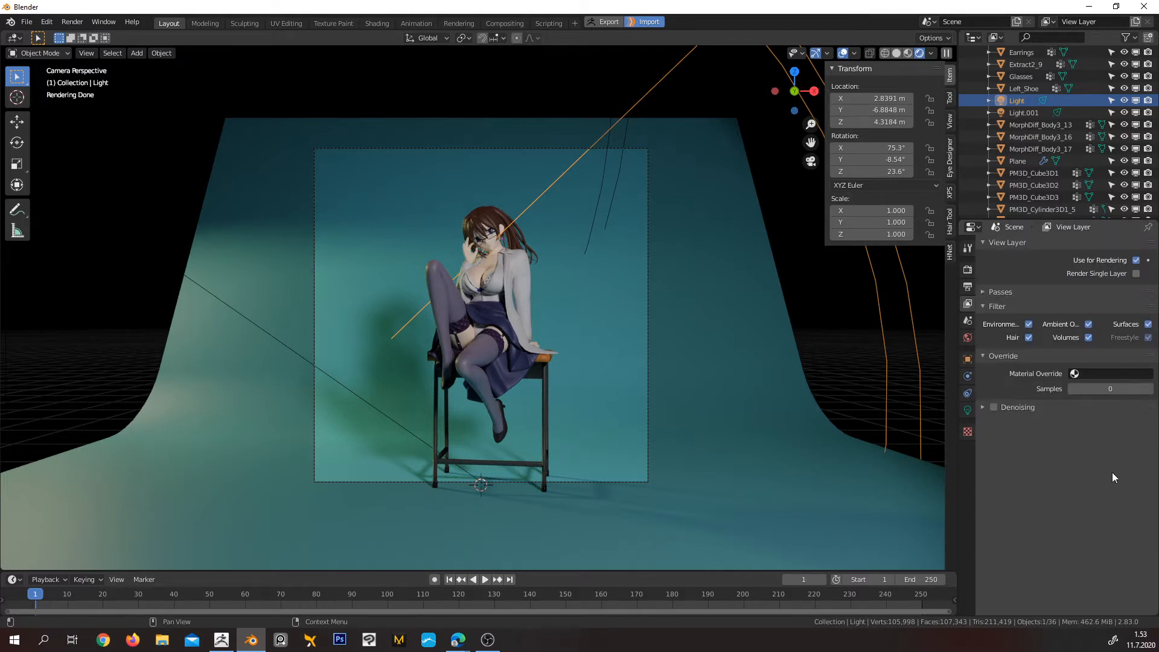
click(985, 407)
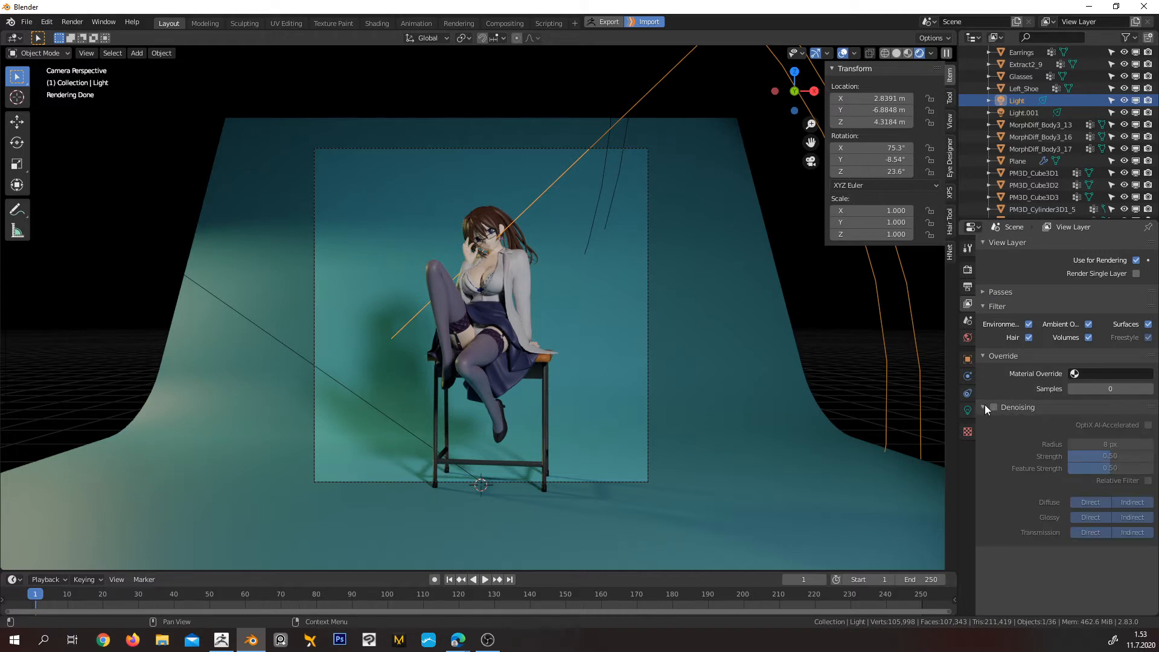
click(984, 407)
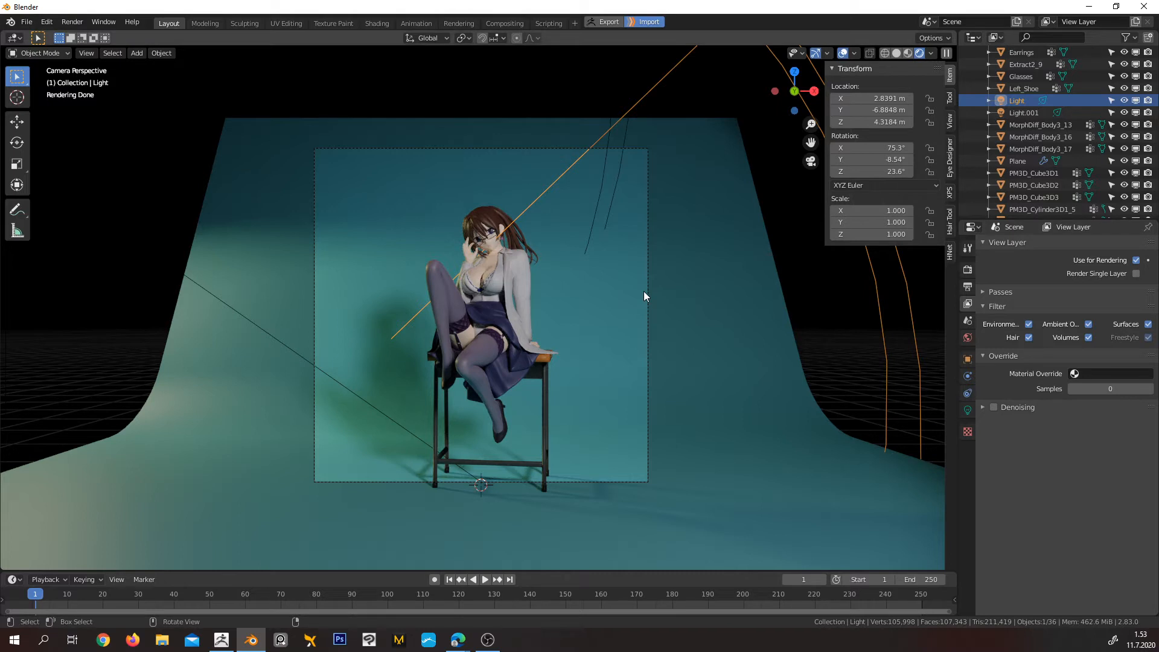
Check the output properties and recheck the advanced and adaptive sampling options in the render settings
click(968, 287)
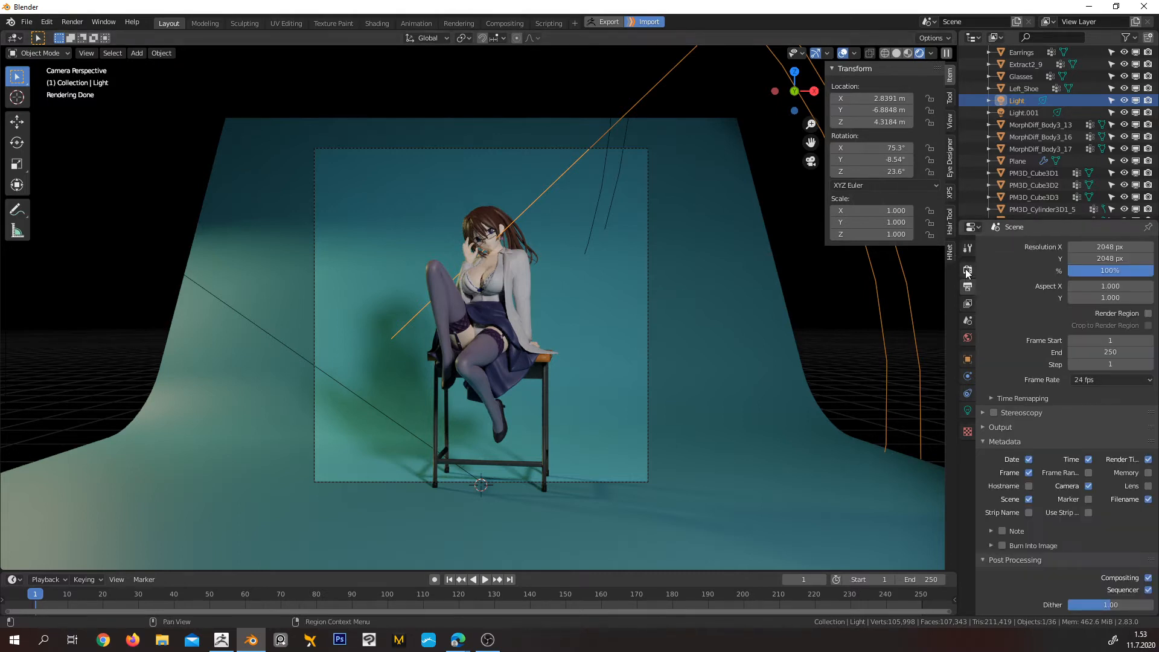
click(967, 271)
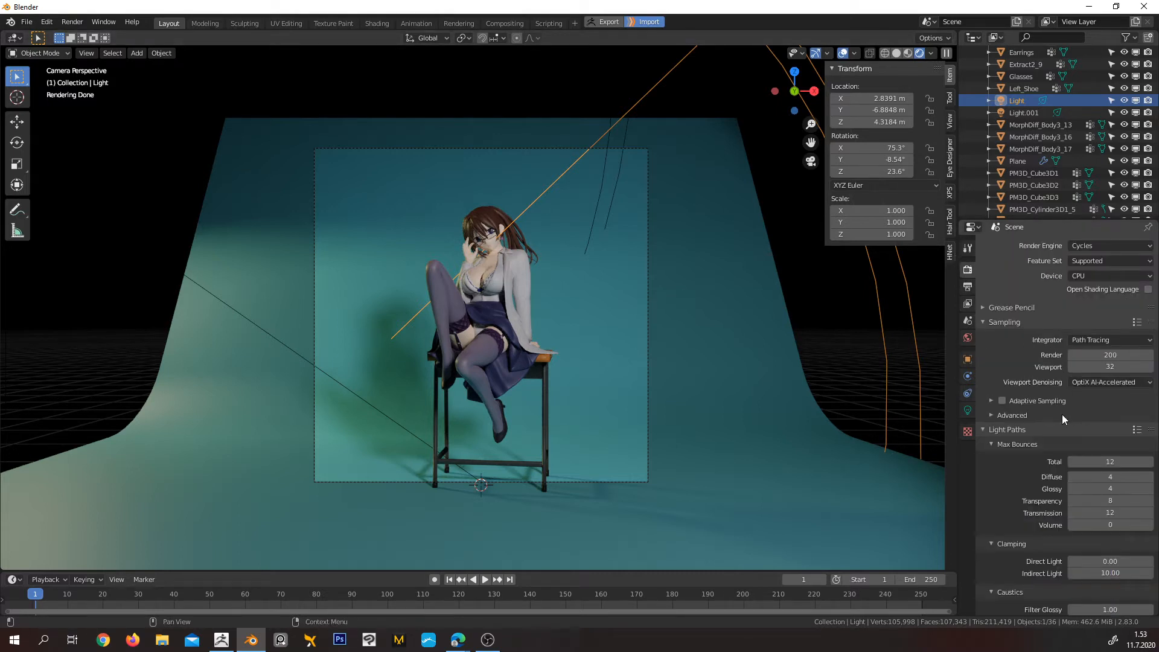
click(993, 415)
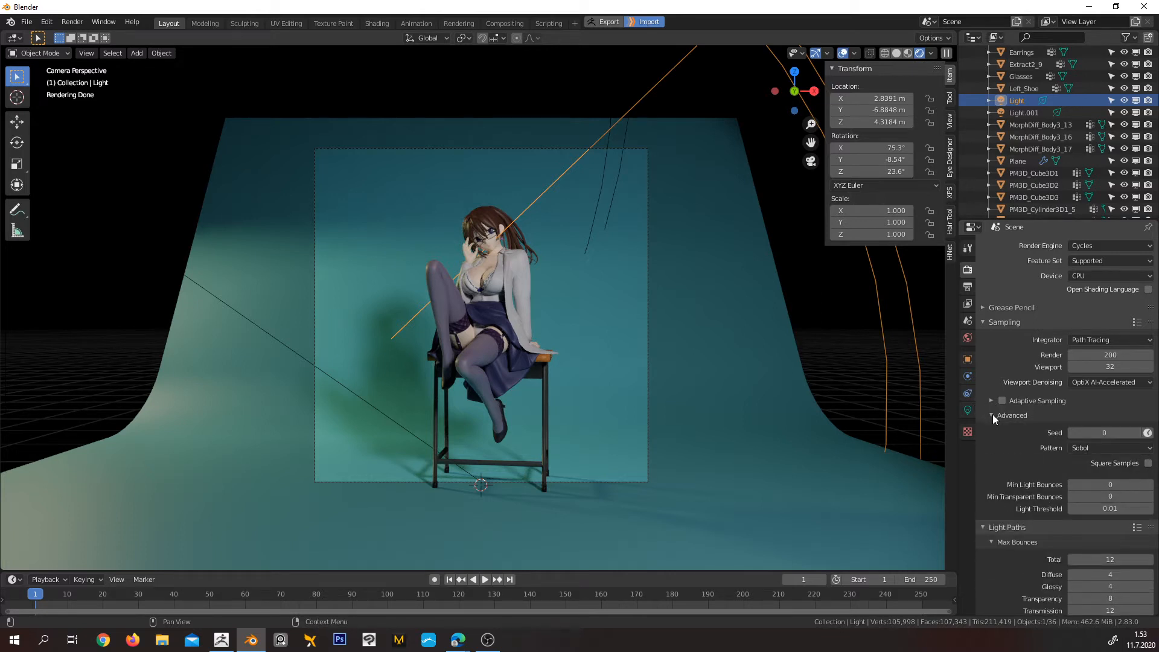
scroll(1000, 421, down, 2)
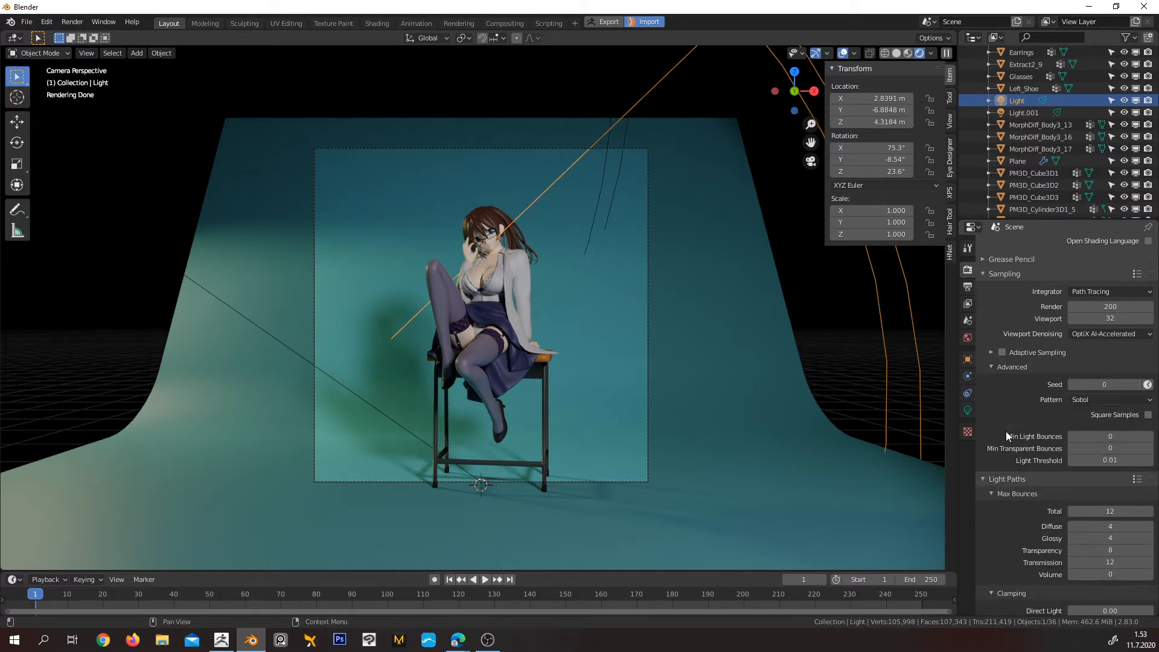
click(992, 352)
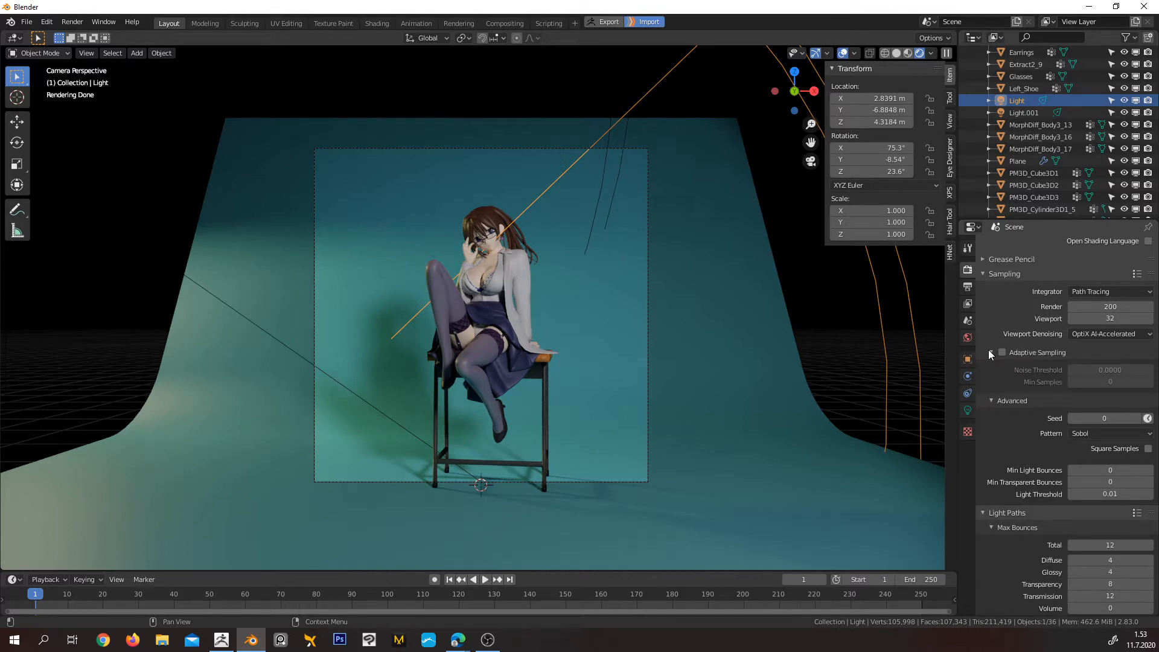
click(990, 353)
click(992, 369)
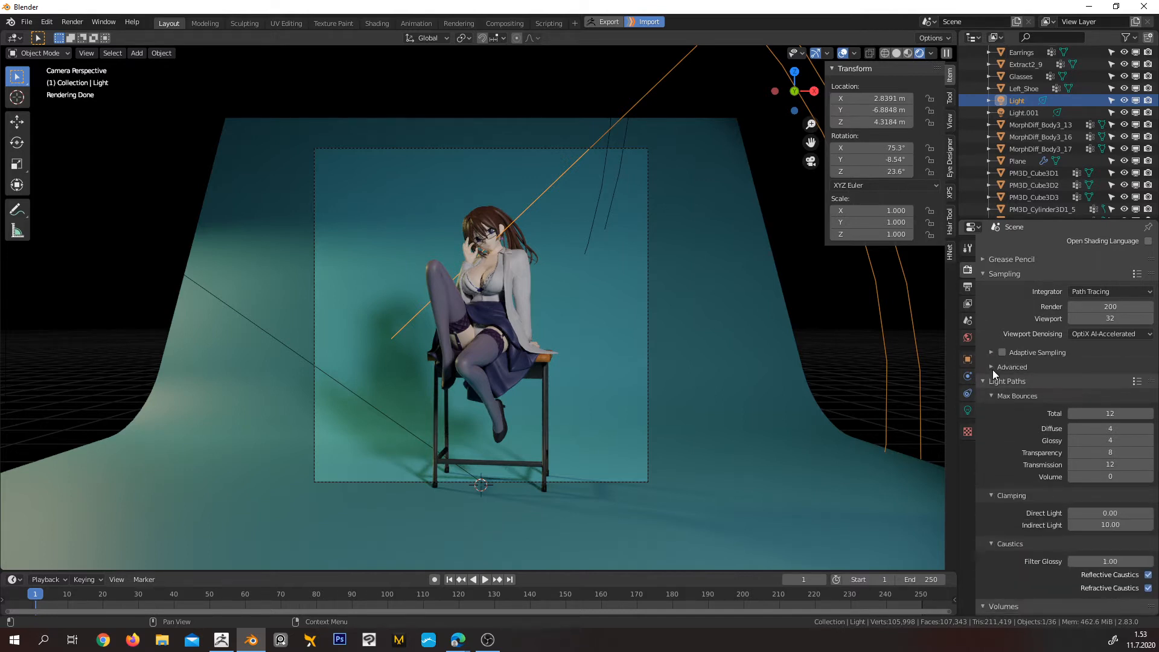
scroll(1001, 448, up, 2)
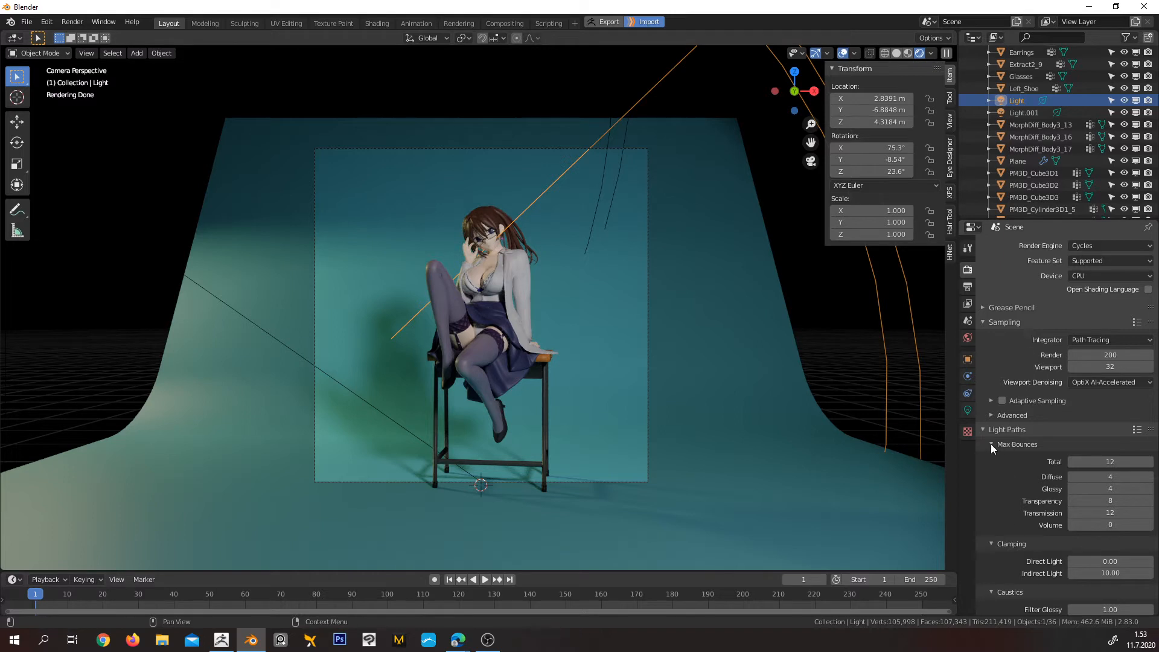
Enable denoising for the view layer and show its detailed settings
click(969, 304)
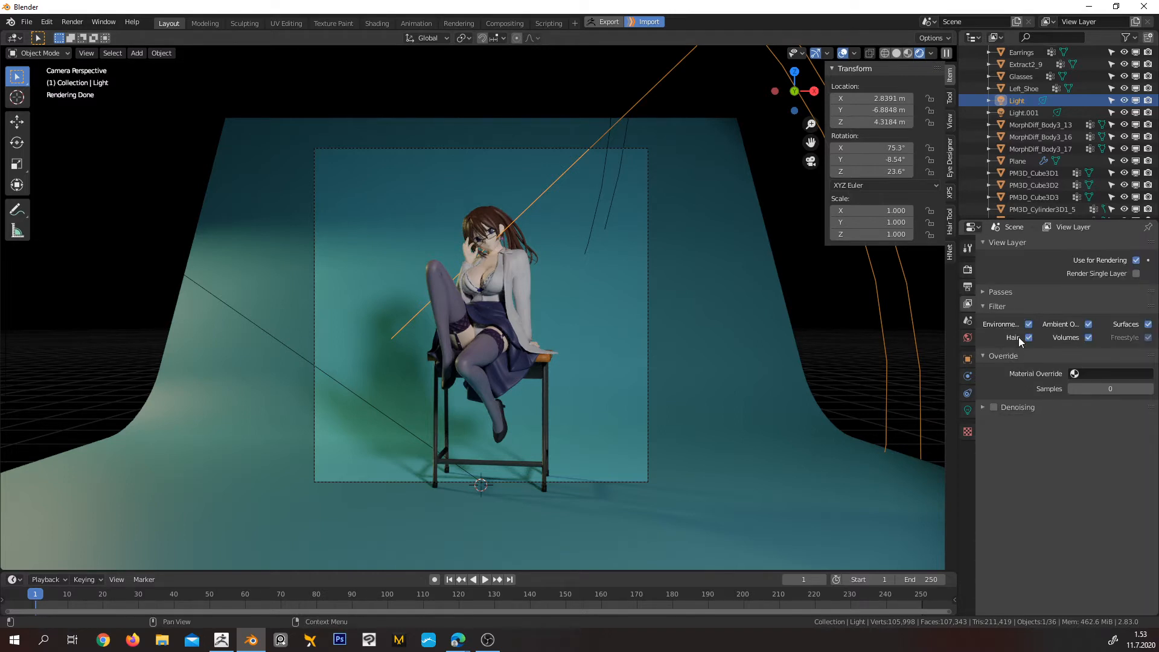
click(994, 407)
click(984, 407)
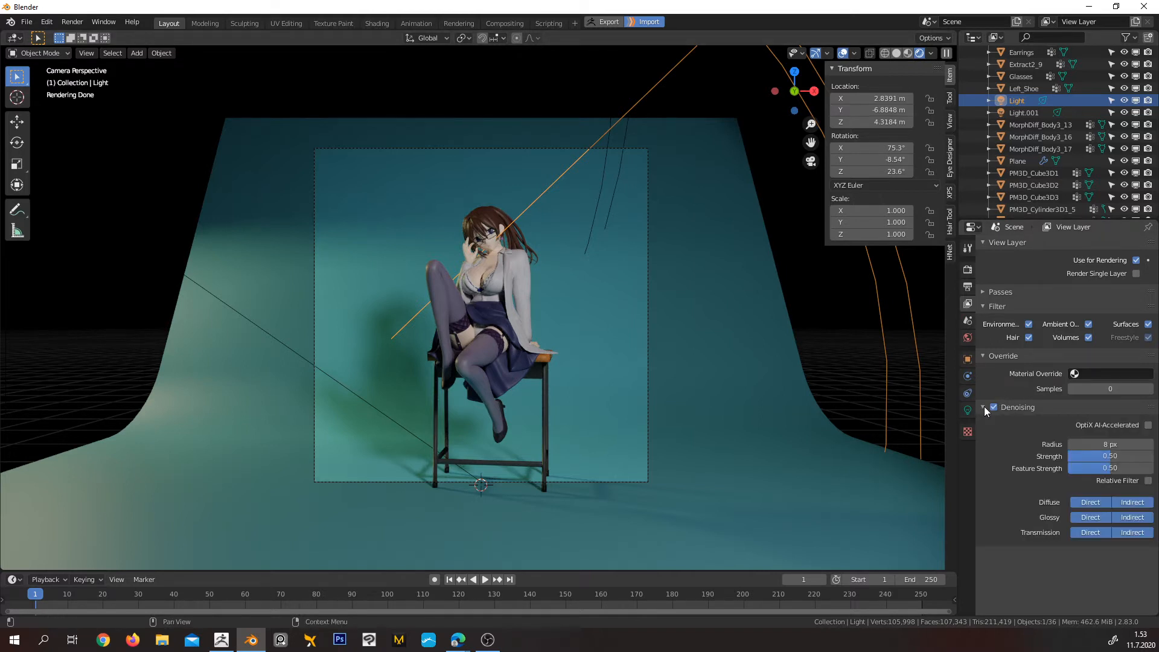
Try the OptiX AI-Accelerated option for the view layer's denoising, and switch it back off
click(1149, 426)
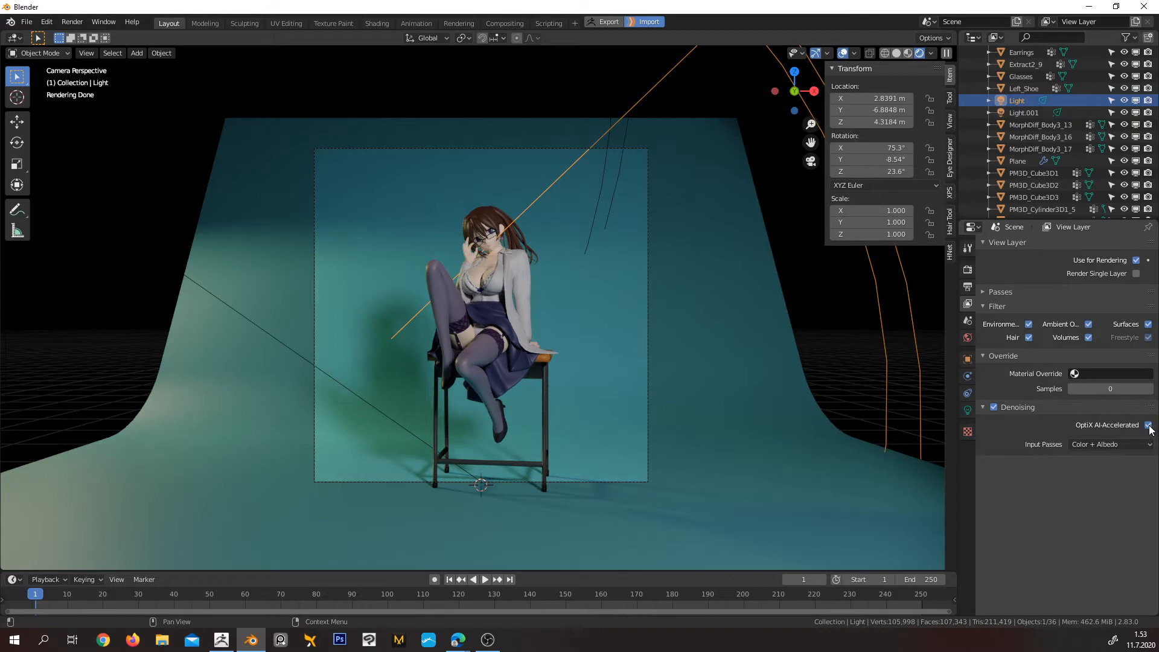
click(1149, 425)
click(1149, 425)
click(1149, 425)
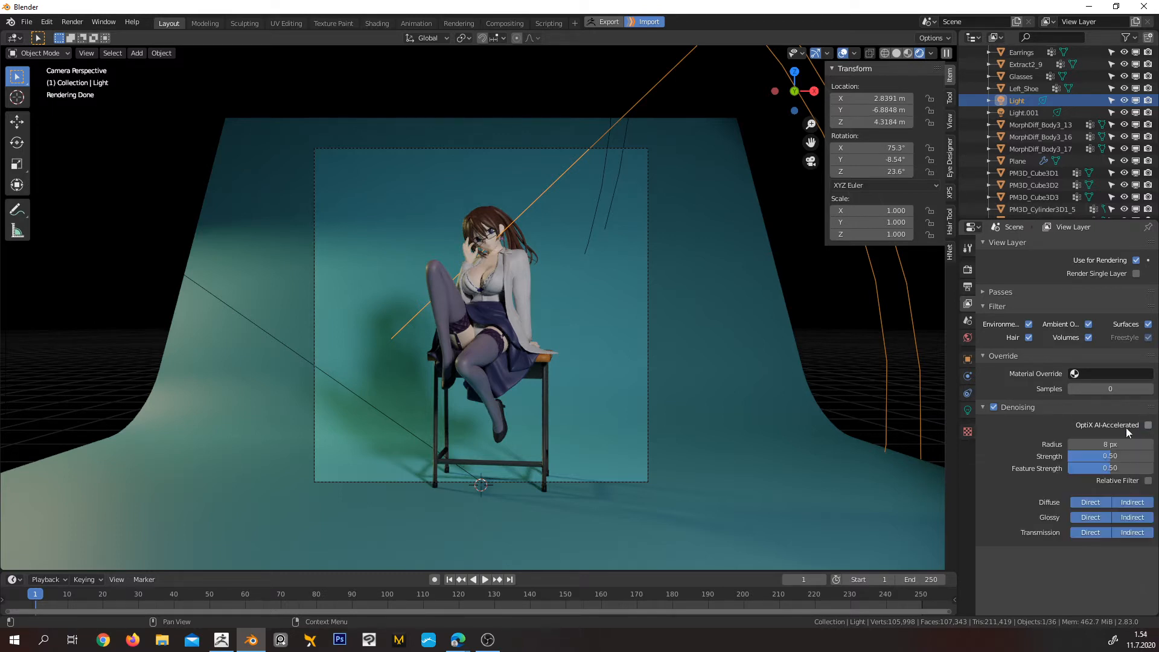
Collapse the view layer's denoising details and review its data, light and Cryptomatte passes
click(983, 409)
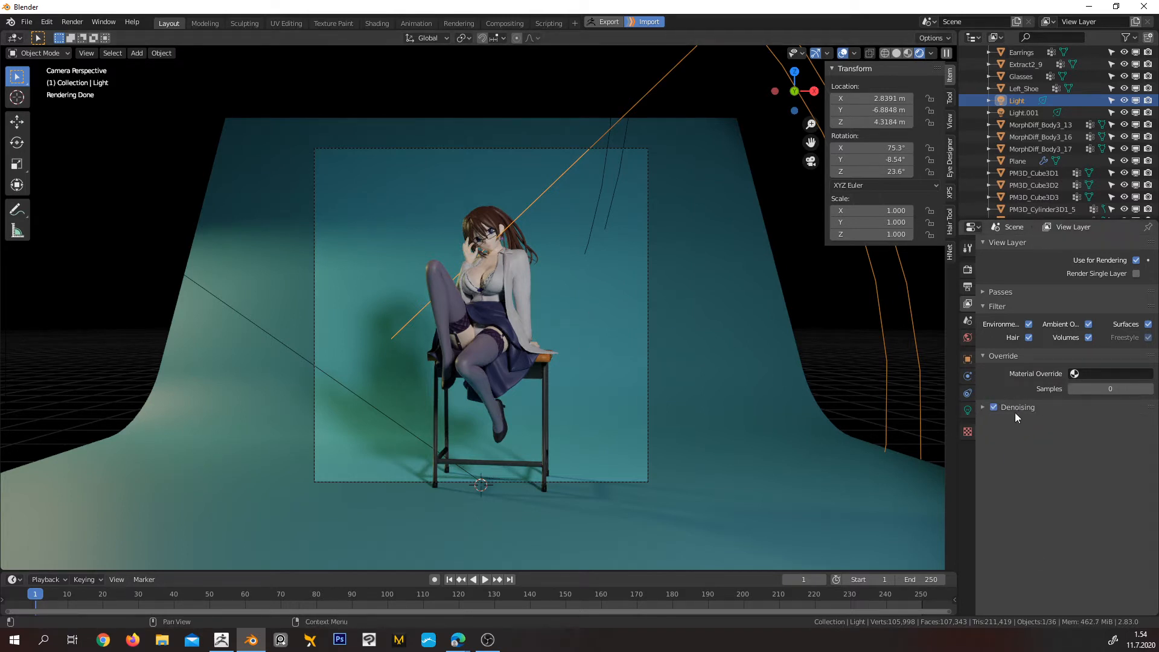
click(983, 291)
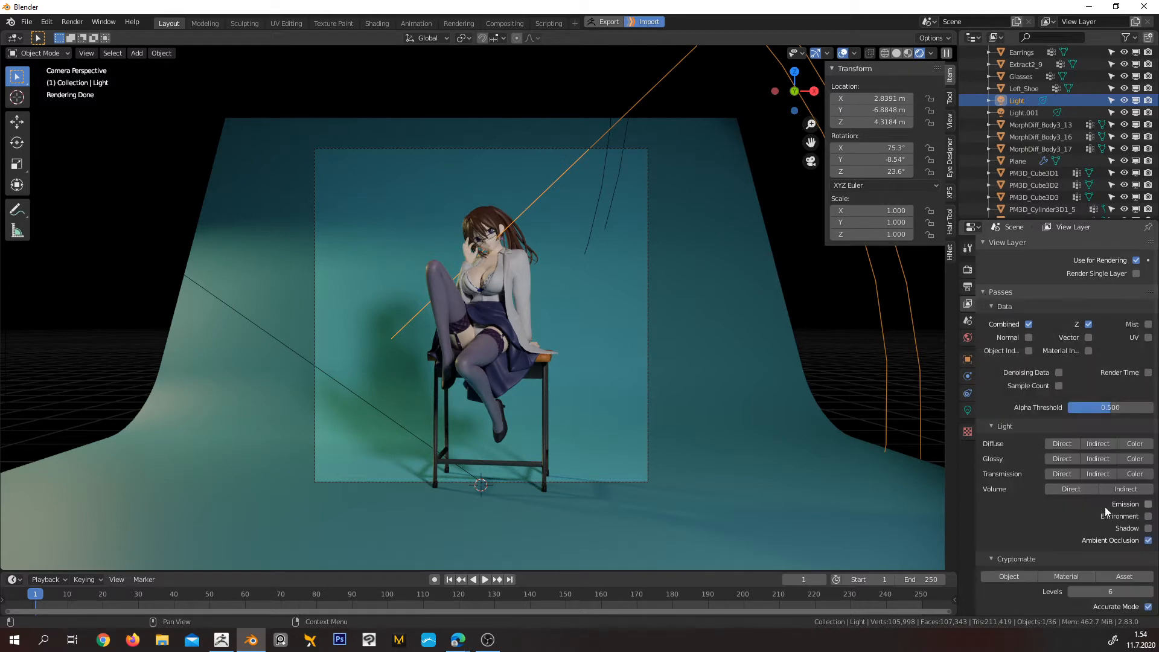
scroll(1105, 506, down, 2)
scroll(1107, 510, down, 2)
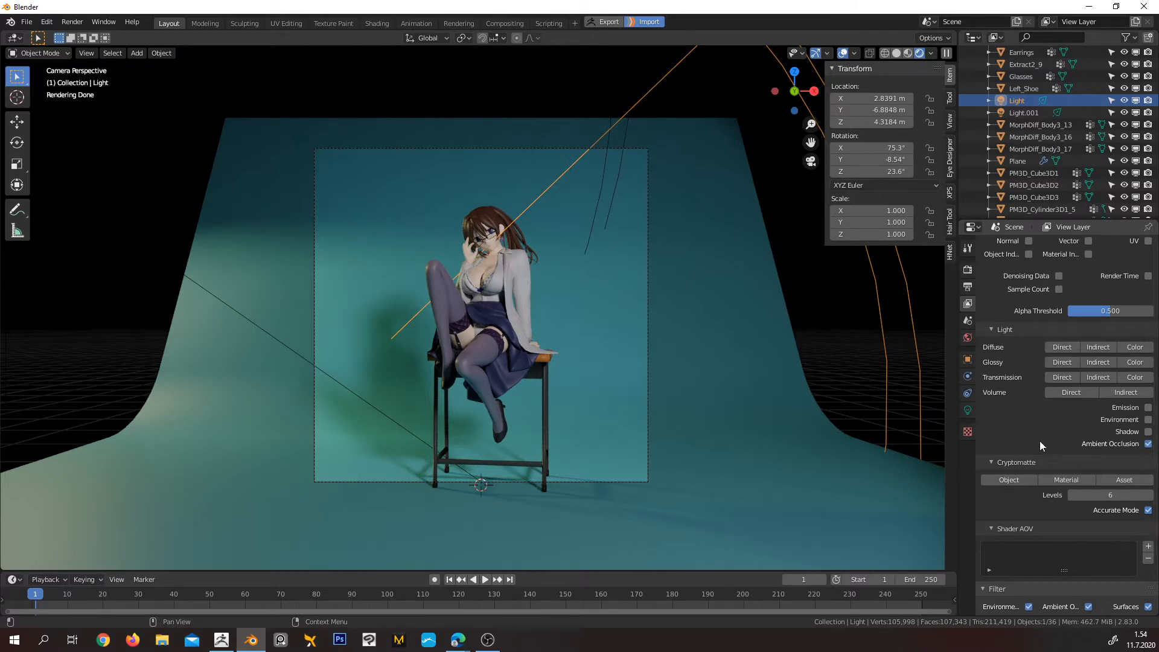
scroll(1021, 420, up, 3)
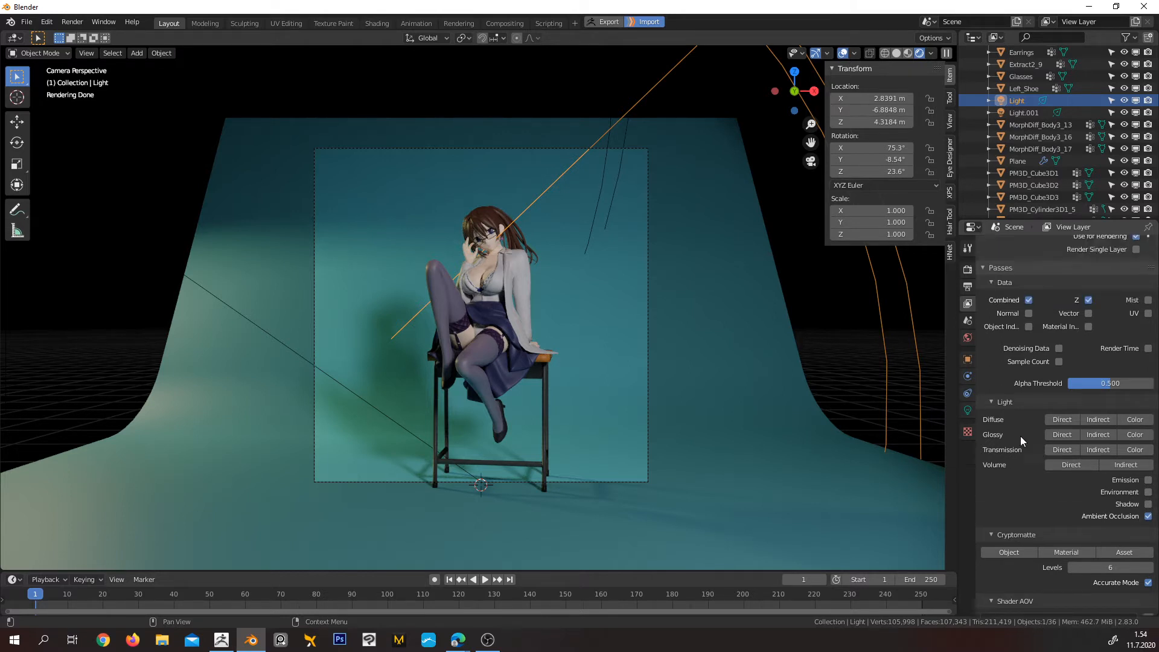
scroll(1002, 312, up, 1)
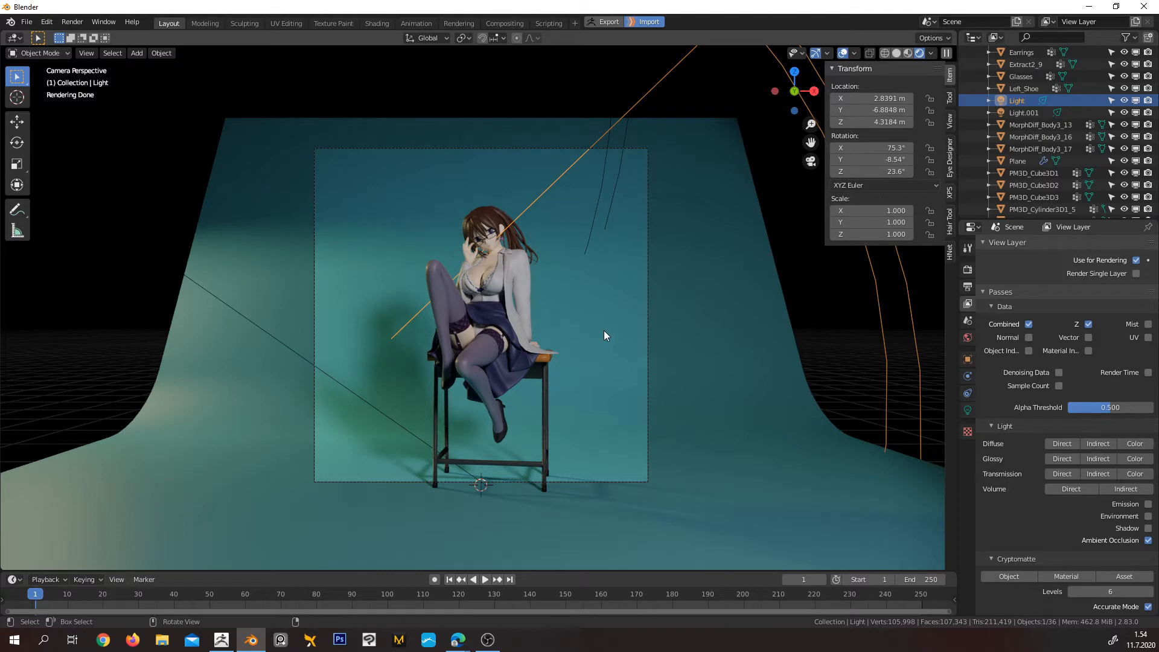
Render the image with denoising on and inspect the first denoised tiles around the skirt and jacket
key(F12)
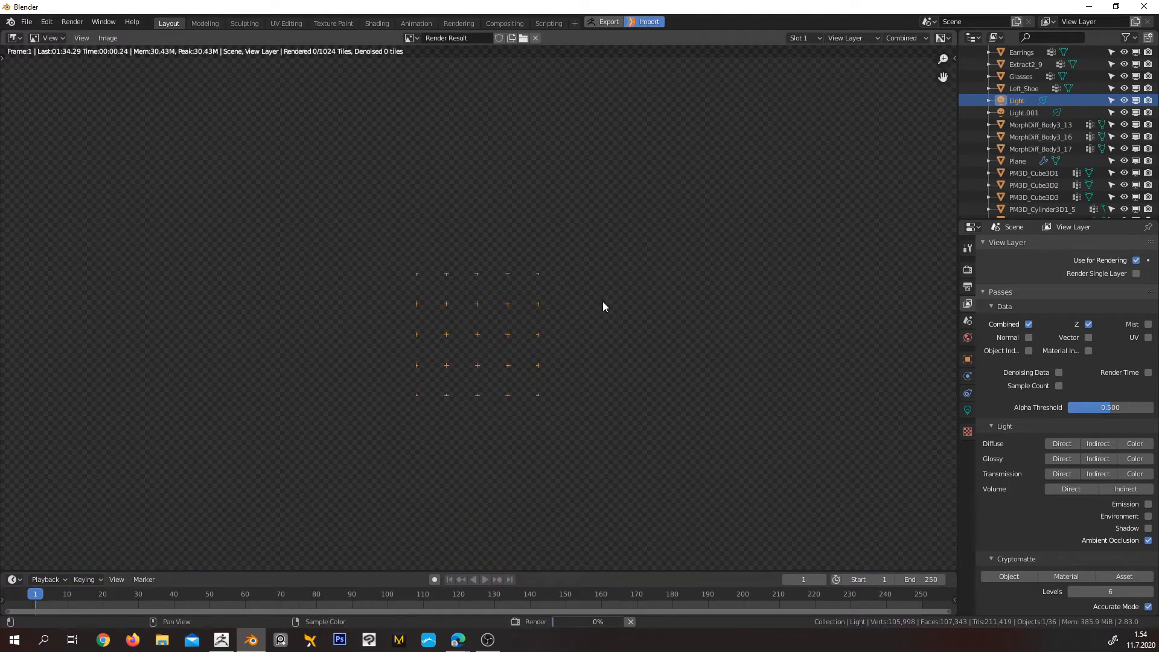
scroll(590, 320, down, 2)
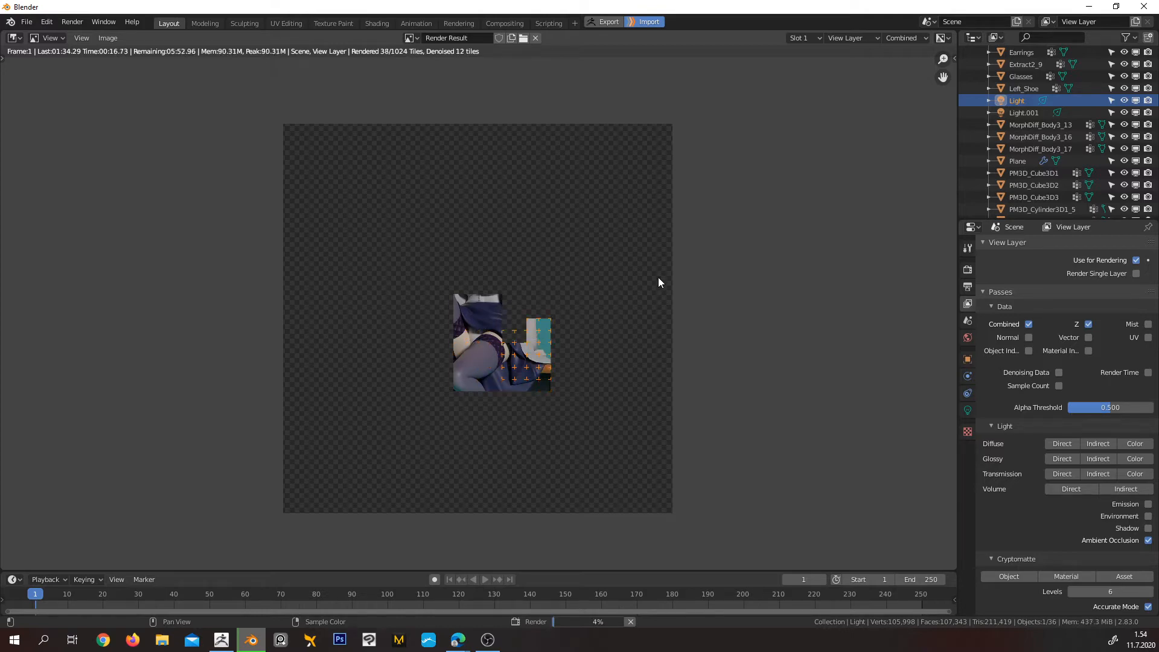
scroll(522, 335, up, 2)
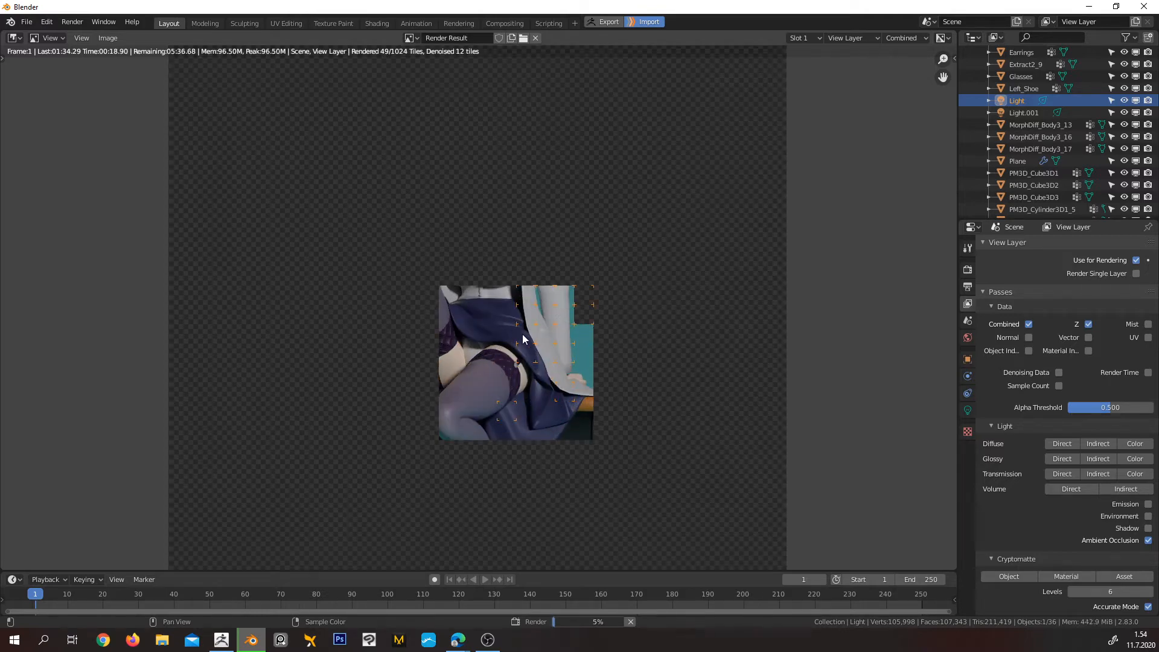
scroll(527, 335, up, 1)
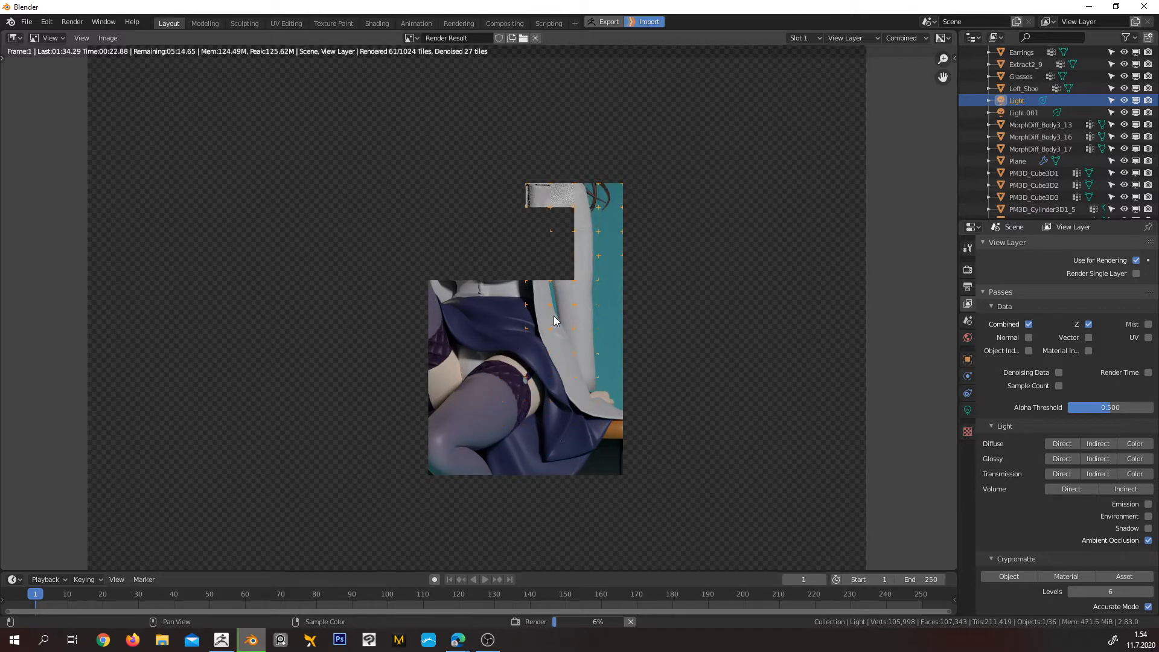
scroll(562, 362, up, 3)
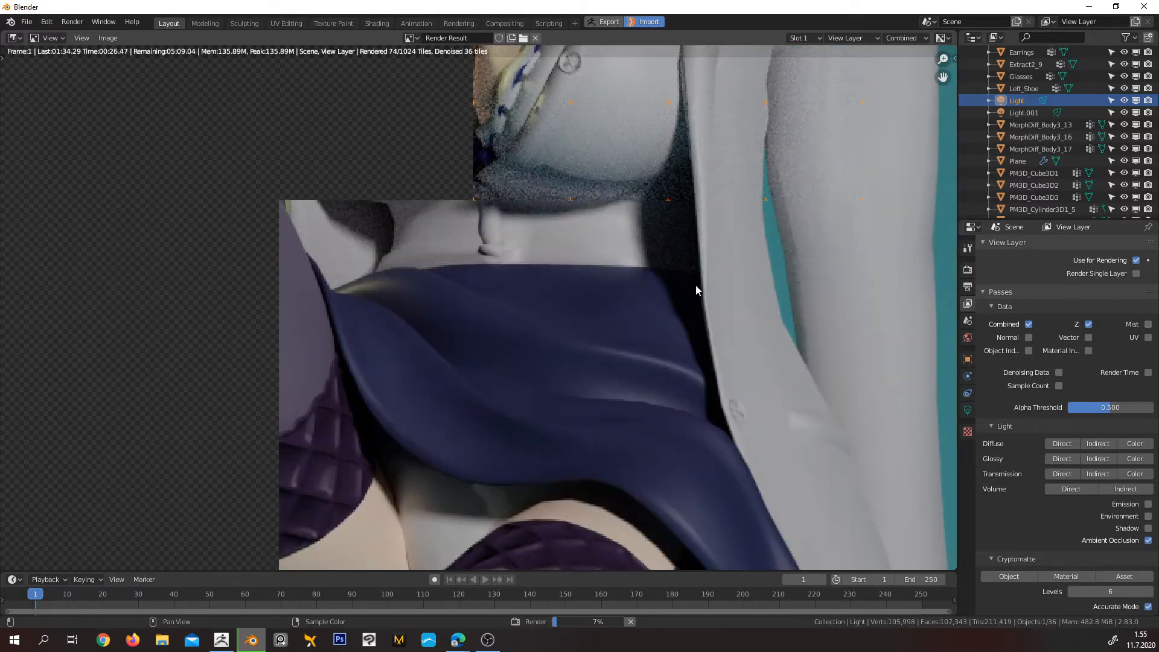
middle_drag(700, 269, 474, 317)
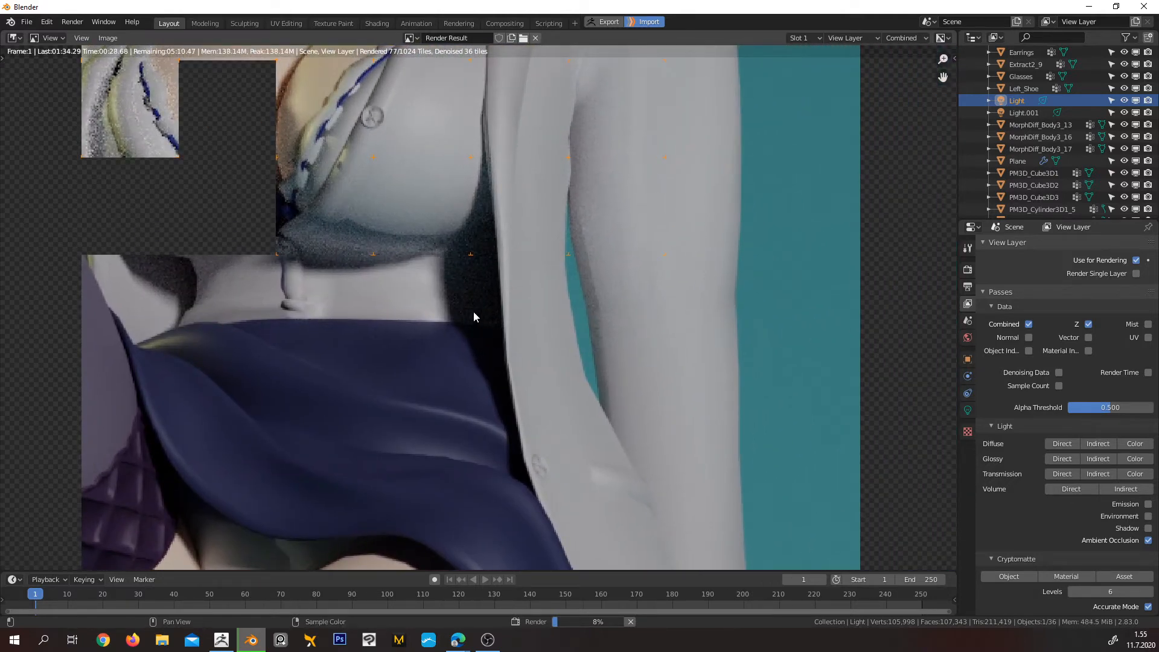
scroll(482, 304, up, 3)
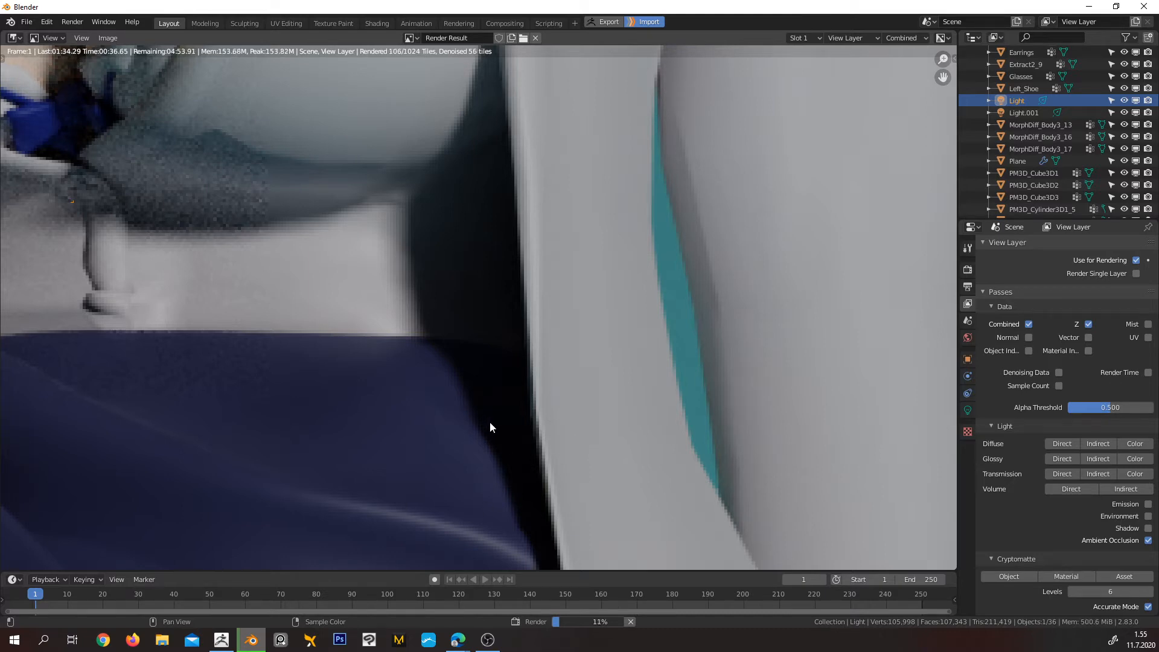
scroll(380, 335, down, 8)
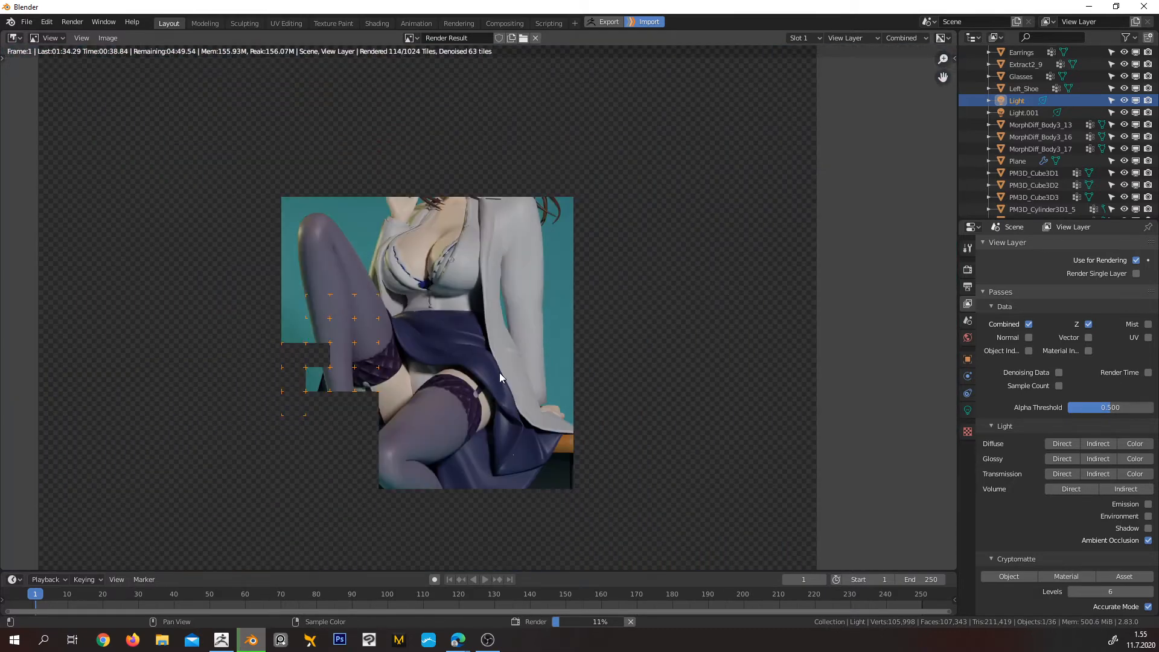
scroll(527, 397, down, 4)
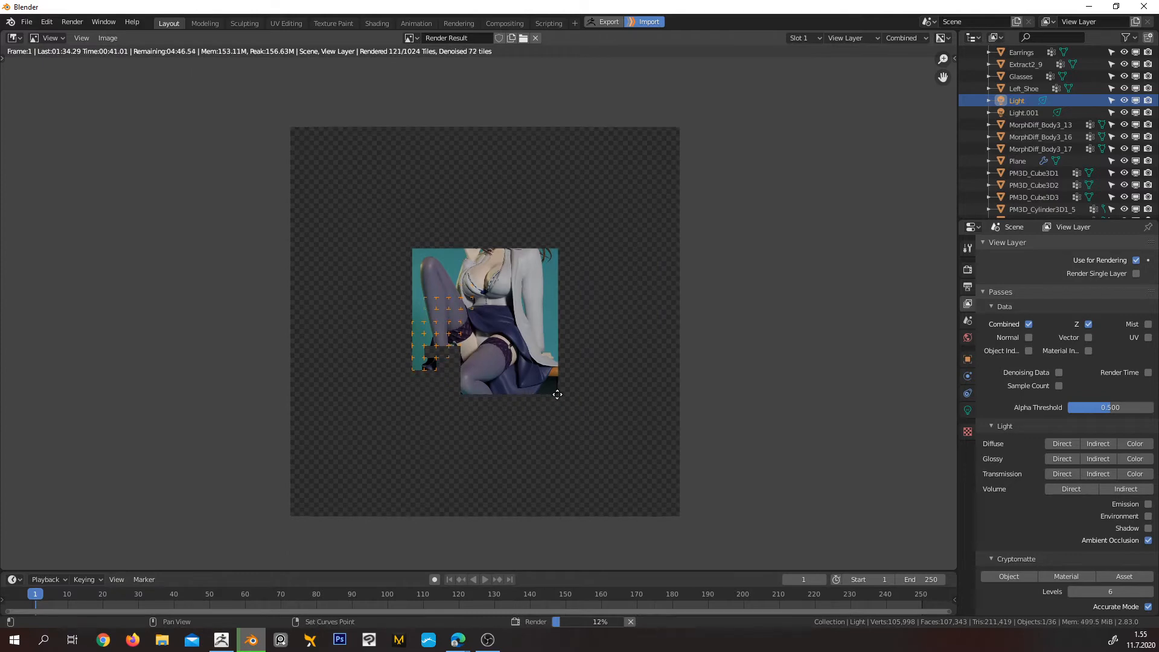
scroll(551, 397, up, 2)
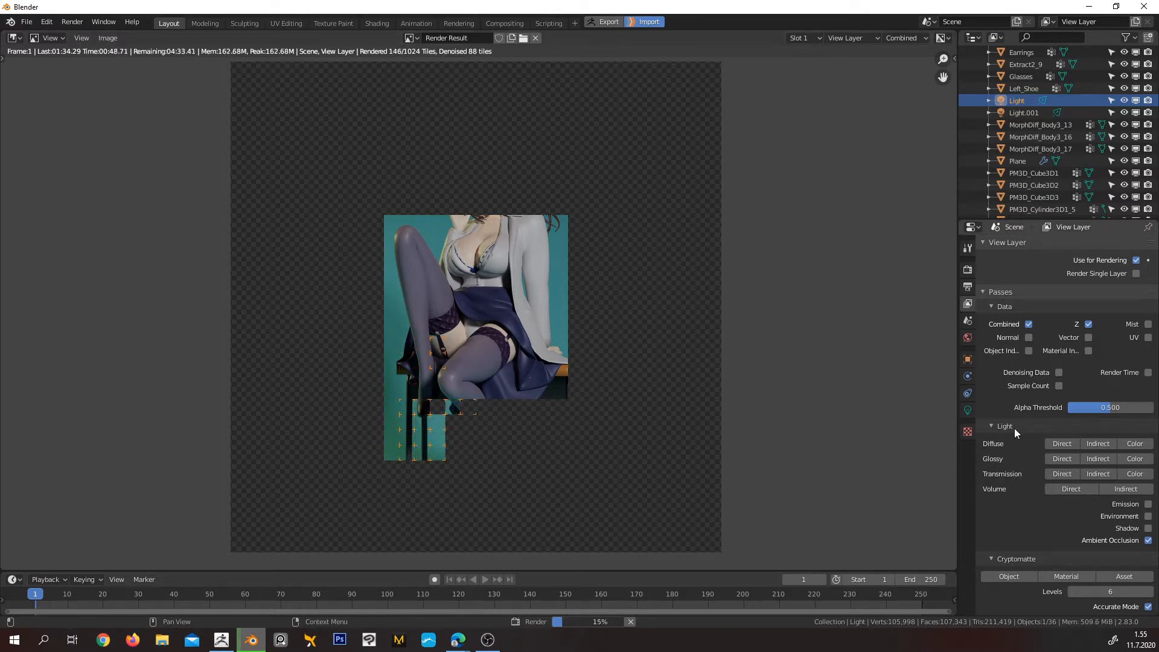
Collapse the view layer's passes and examine the denoised skirt, stockings and blouse in the ongoing render, close up and as a whole
click(985, 291)
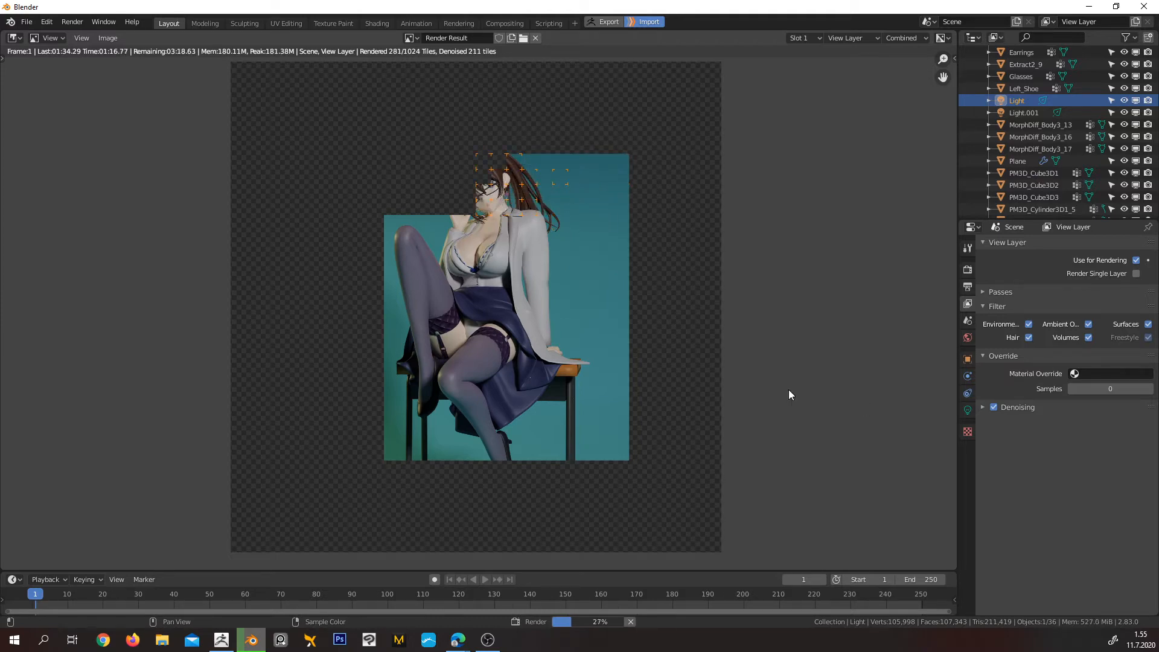
scroll(501, 307, up, 7)
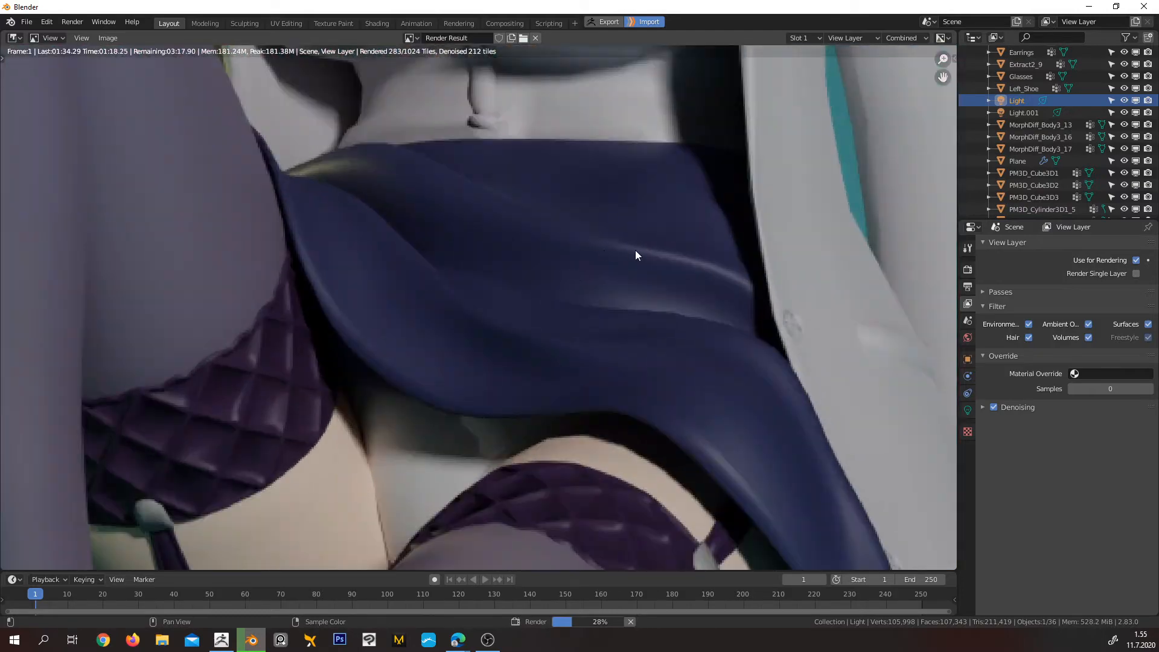
scroll(738, 257, down, 3)
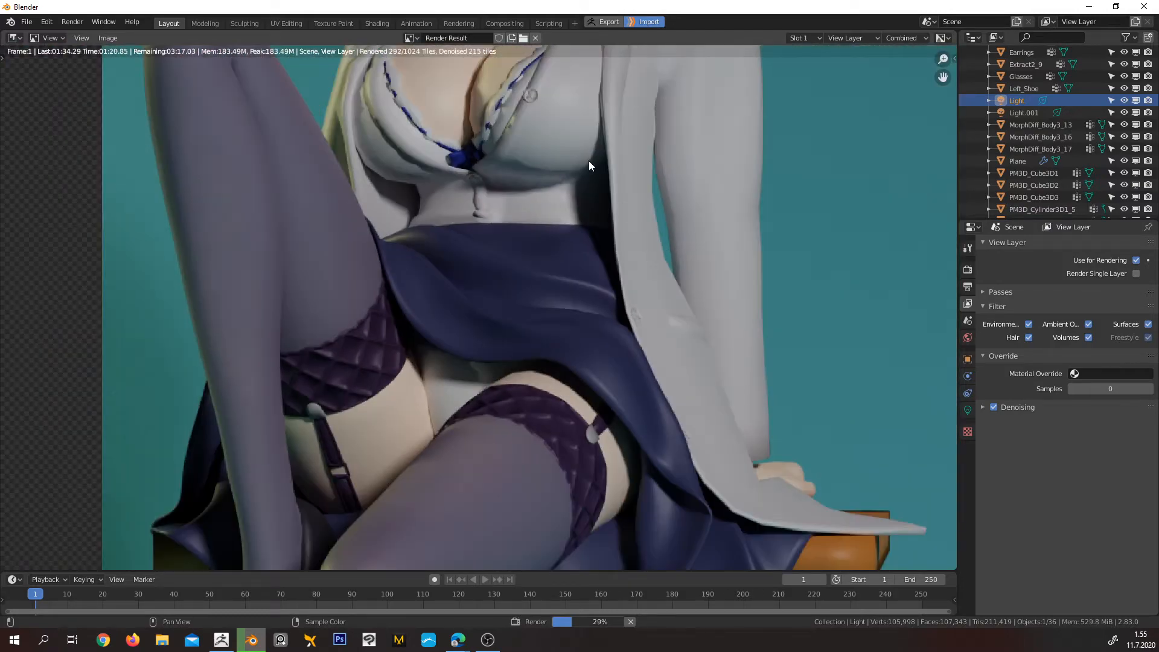
scroll(387, 139, up, 4)
middle_drag(415, 136, 582, 529)
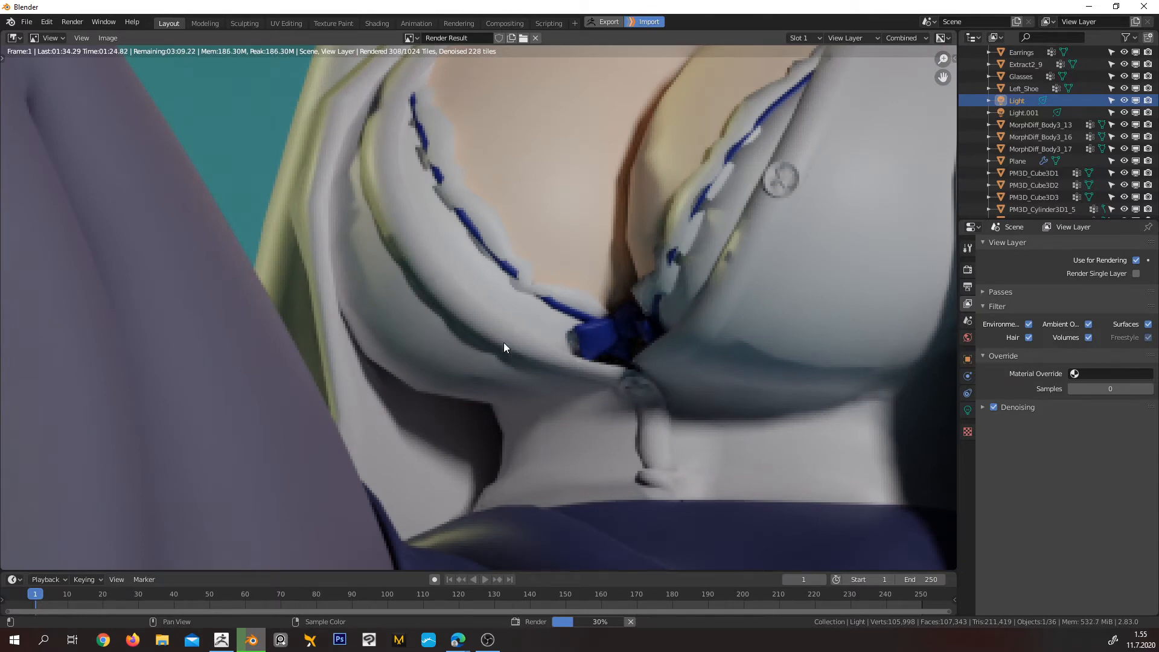
scroll(510, 344, down, 6)
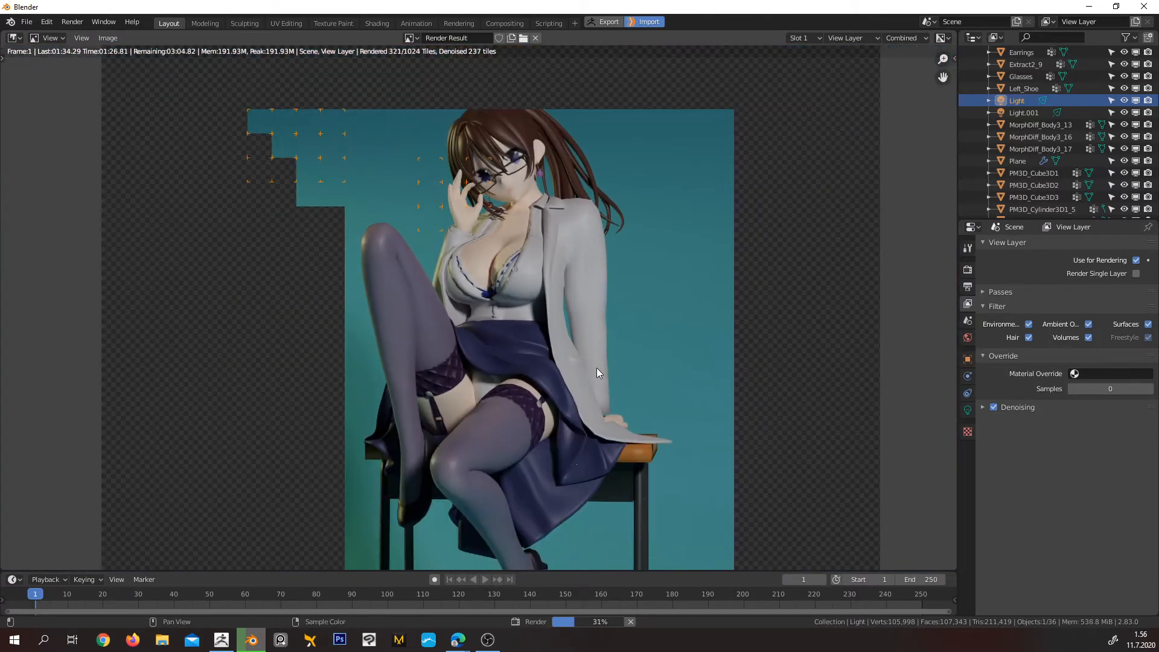
scroll(597, 367, down, 2)
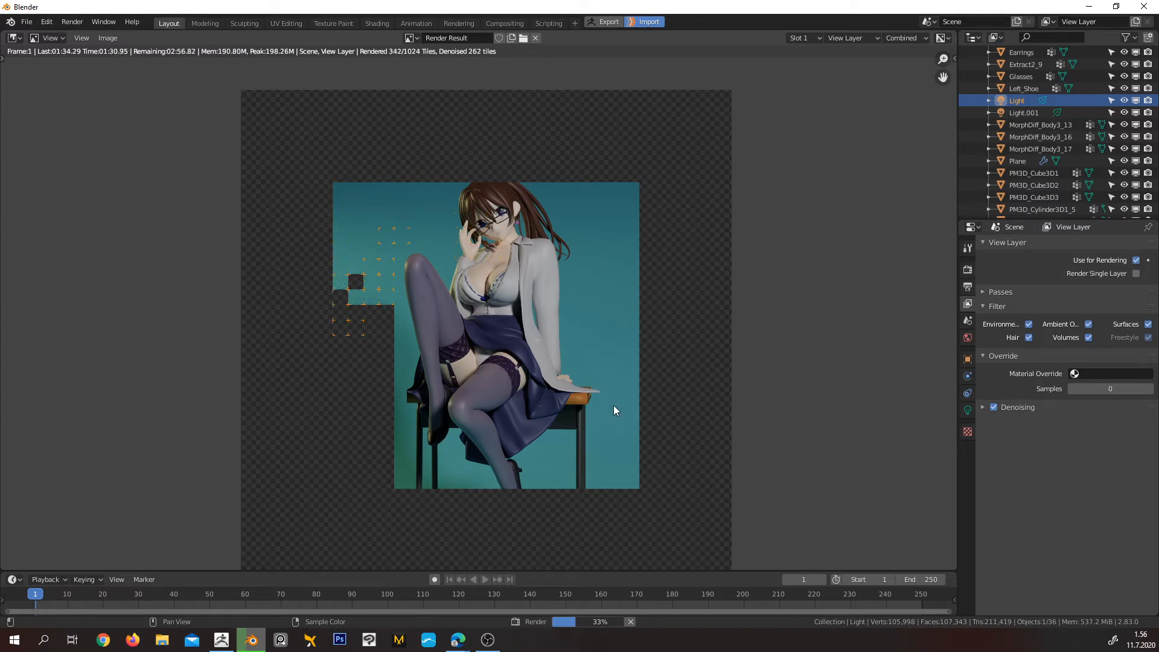
scroll(599, 379, down, 1)
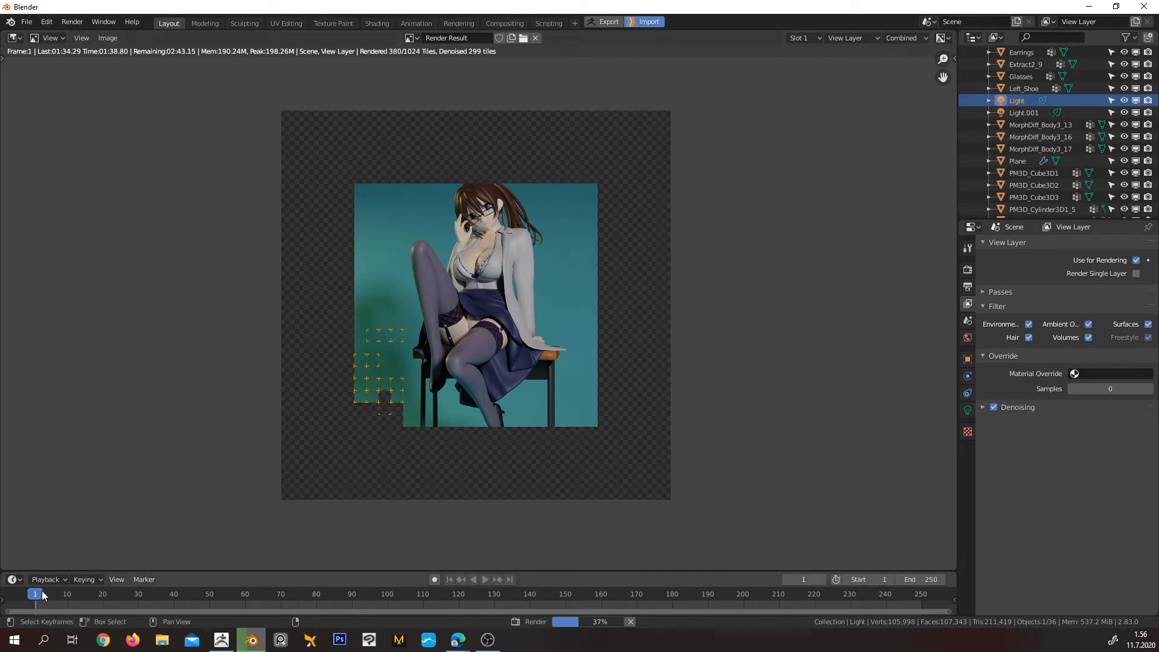
Enlarge the timeline area, turn it into a Compositor and enable Use Nodes for the scene
drag(180, 571, 194, 347)
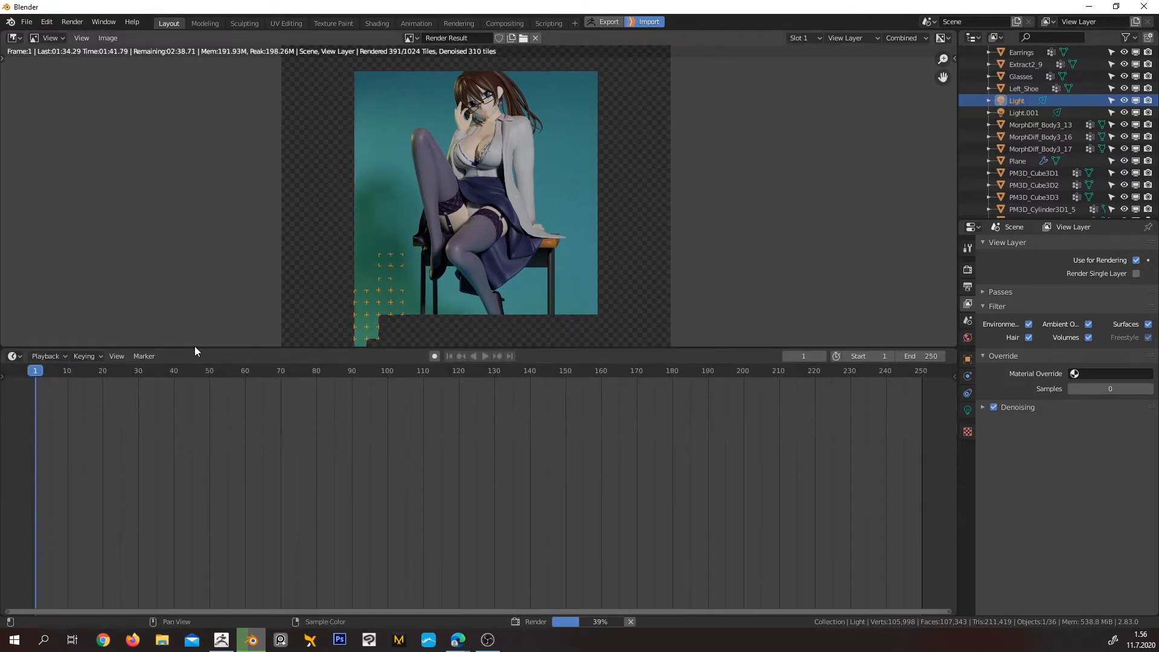
click(12, 357)
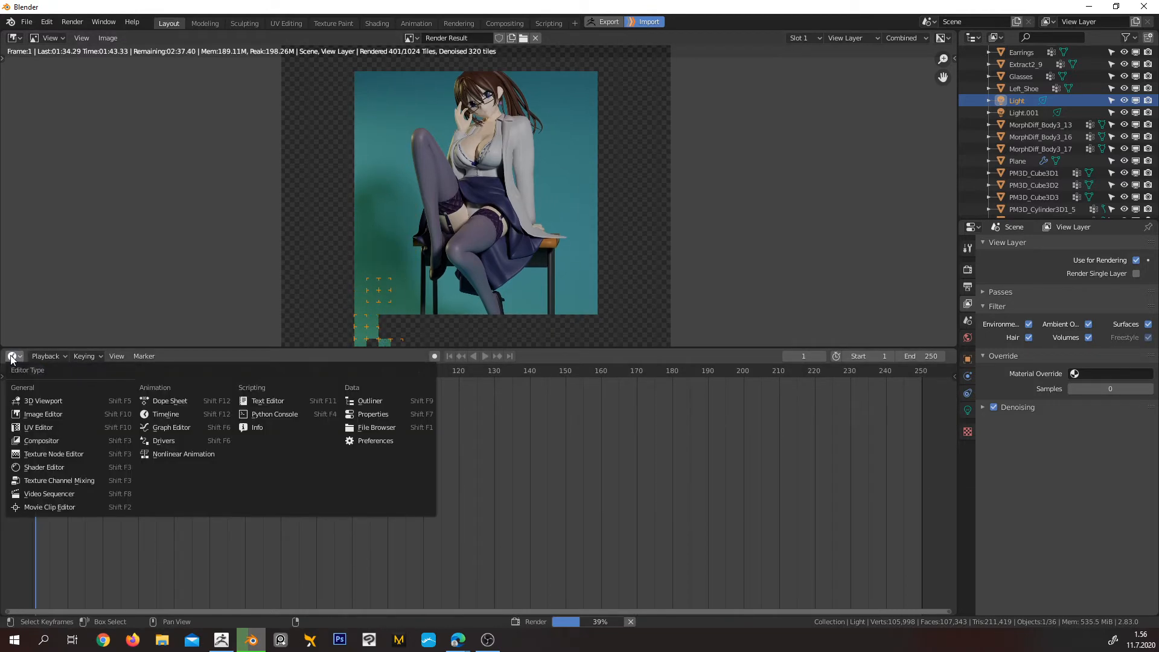
click(72, 441)
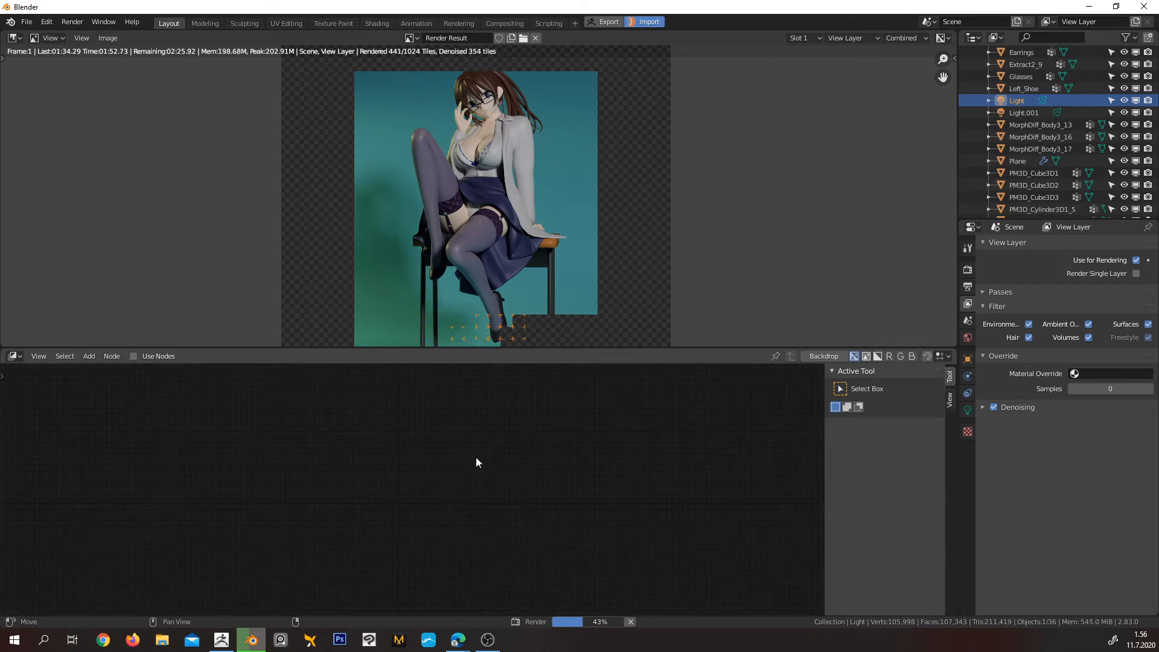
middle_drag(330, 472, 415, 470)
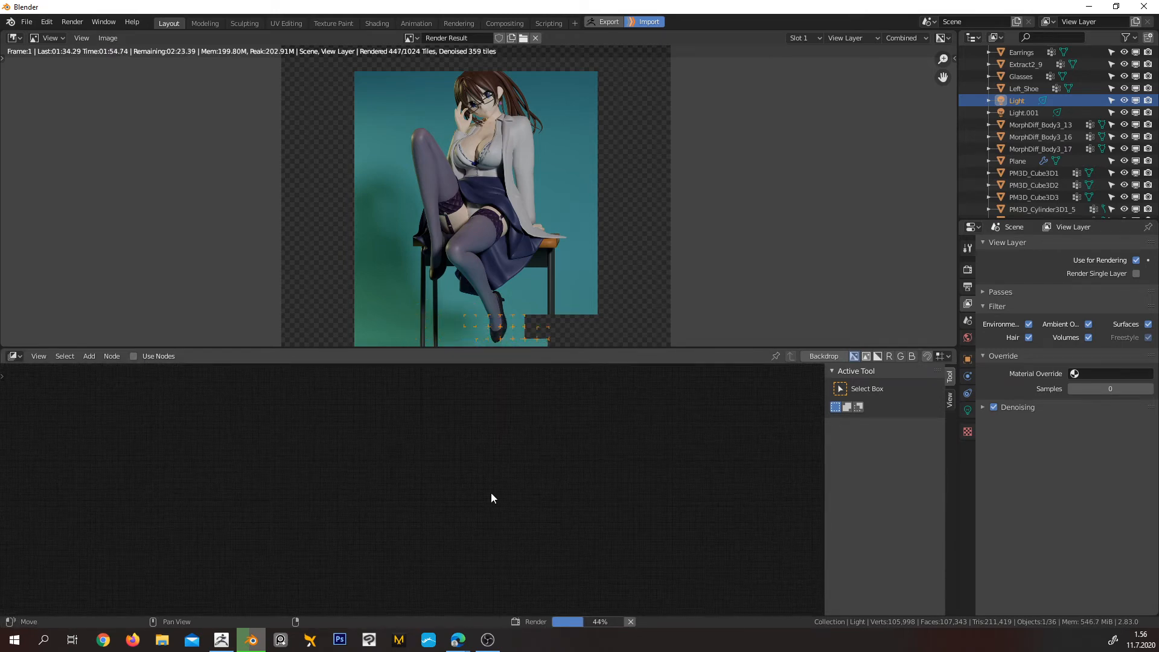
click(133, 355)
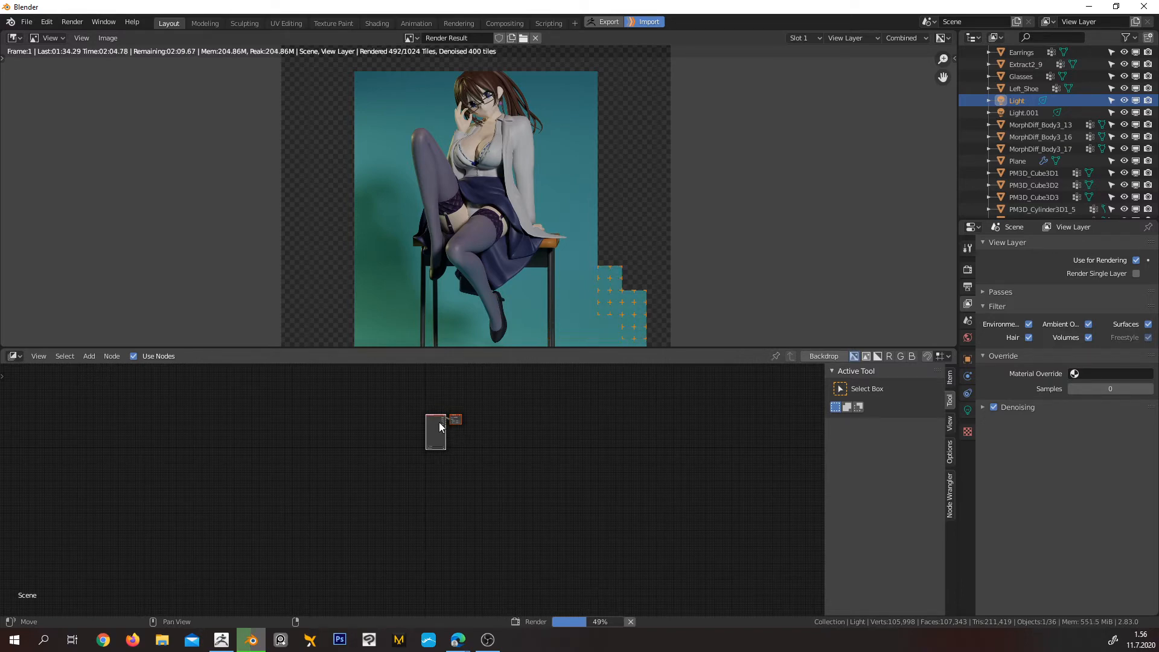
Move the Composite node well to the right of the Render Layers node, leaving a wide gap between the two
scroll(447, 428, up, 3)
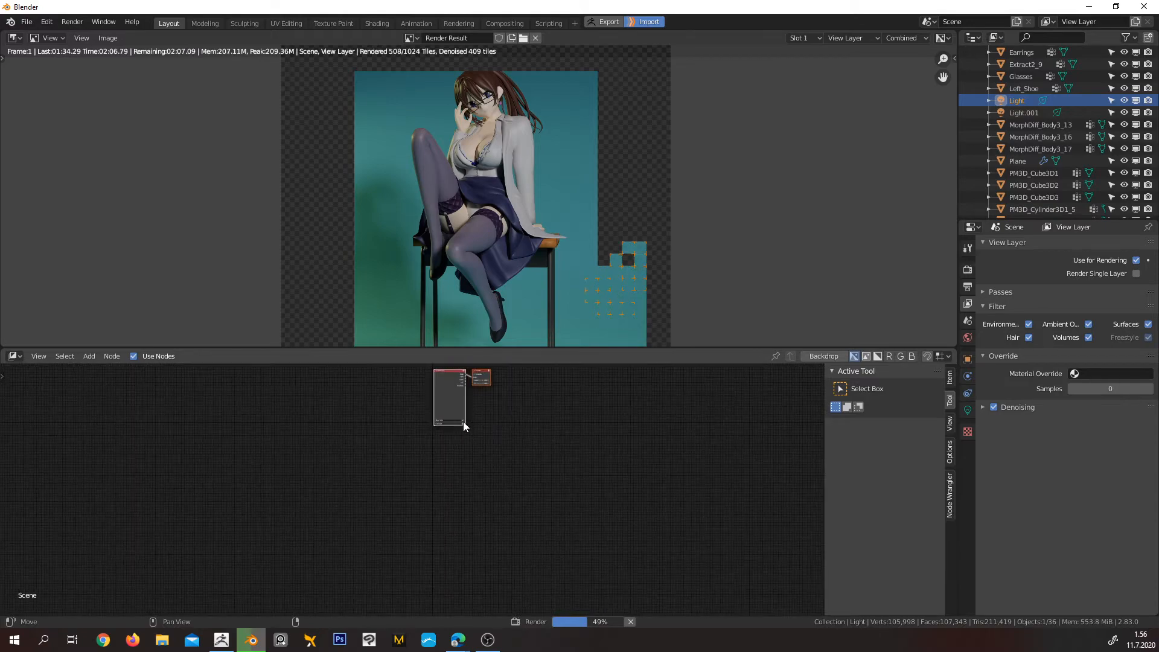
middle_drag(530, 429, 460, 450)
scroll(423, 539, up, 2)
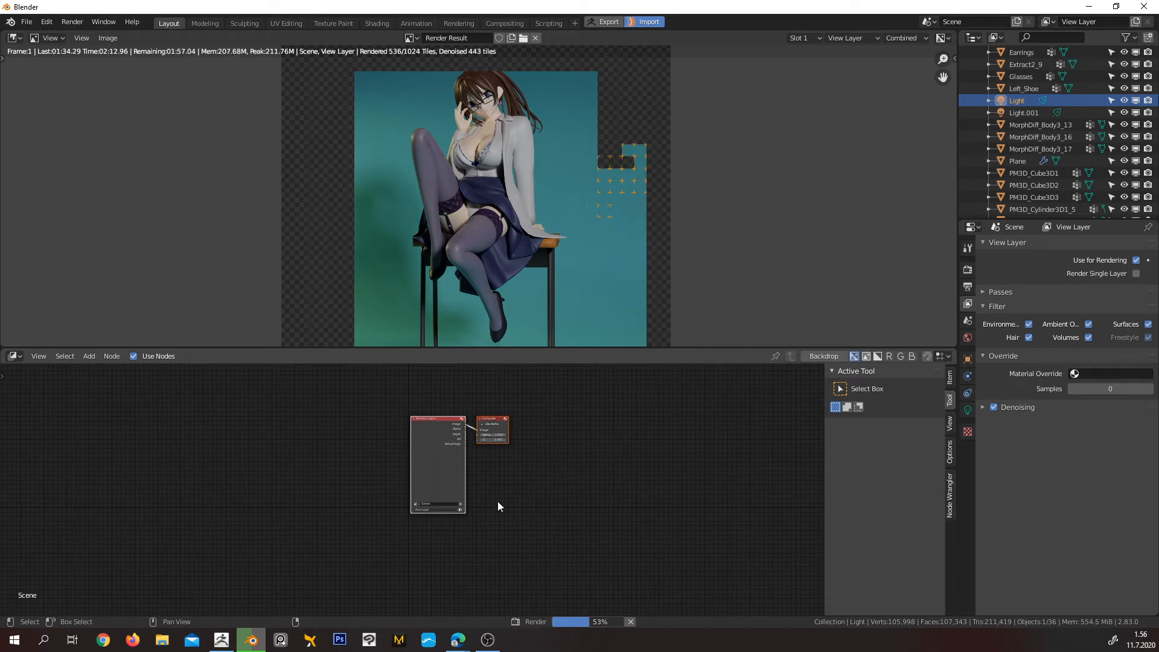
scroll(459, 473, up, 2)
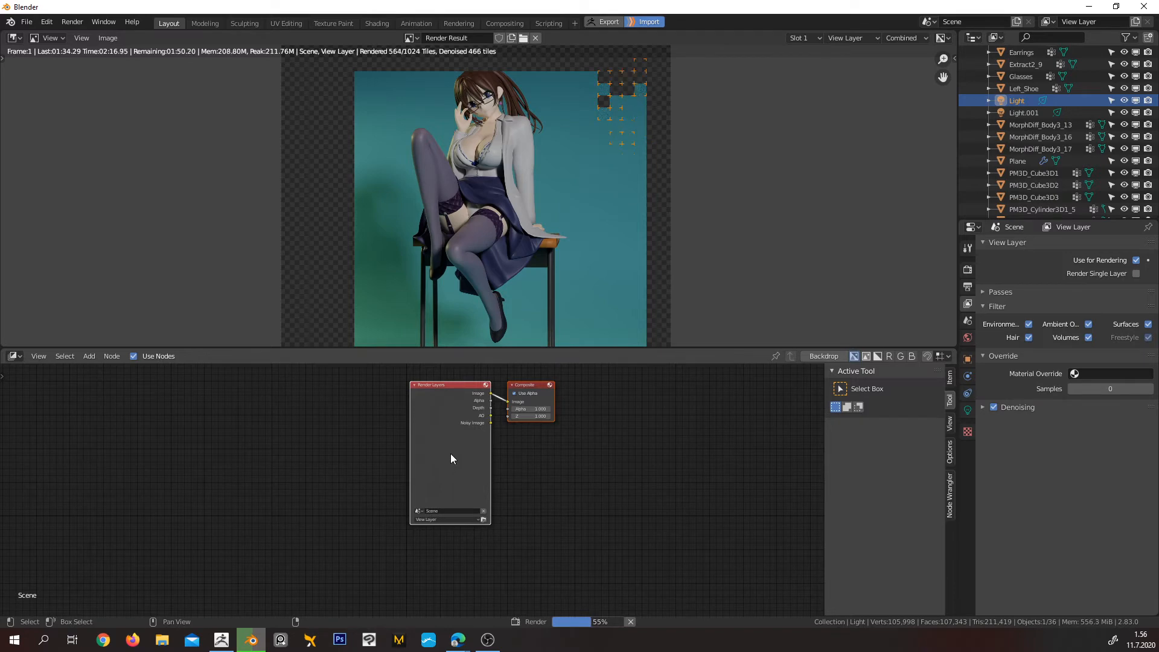
drag(450, 454, 328, 471)
click(422, 474)
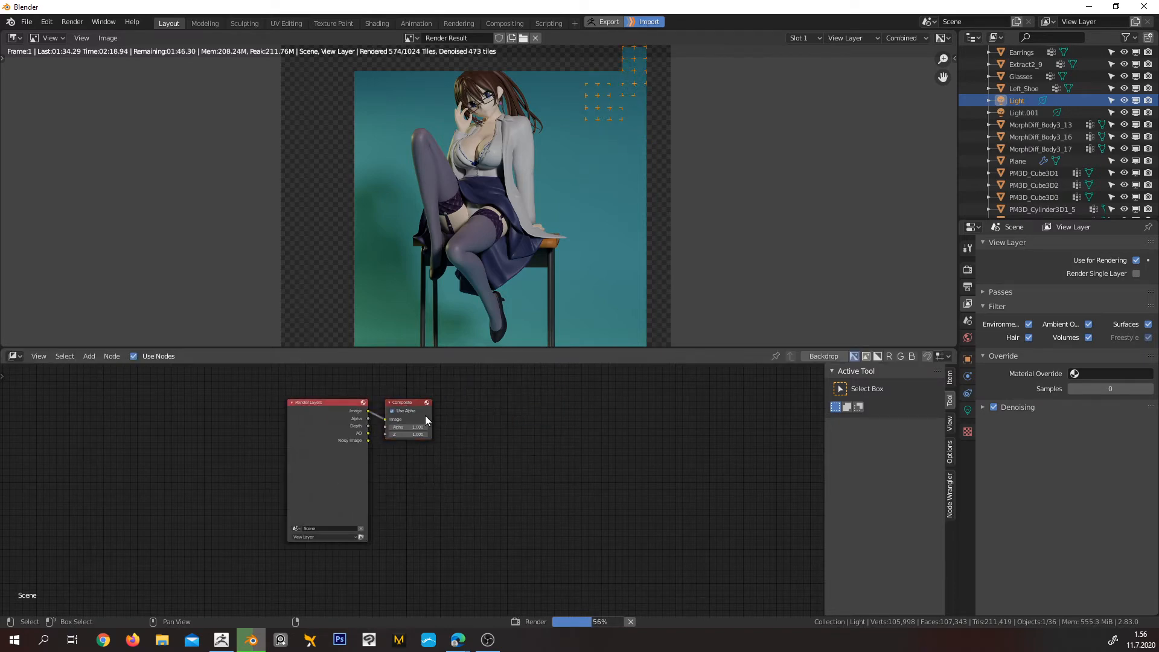
click(407, 417)
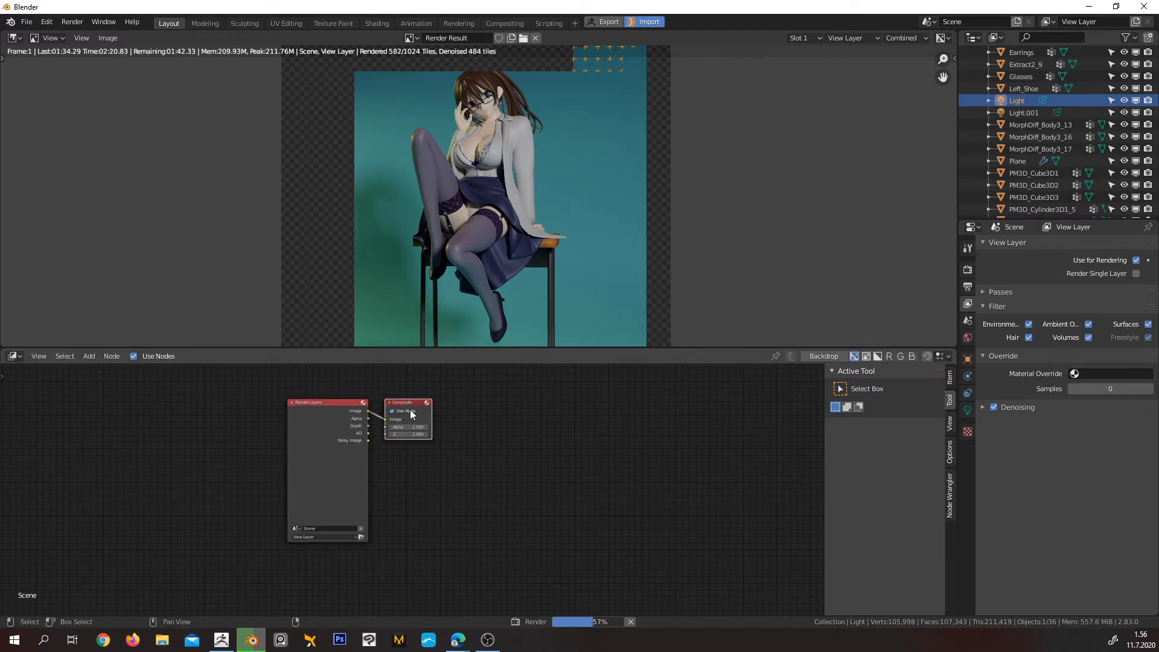
drag(427, 418, 693, 425)
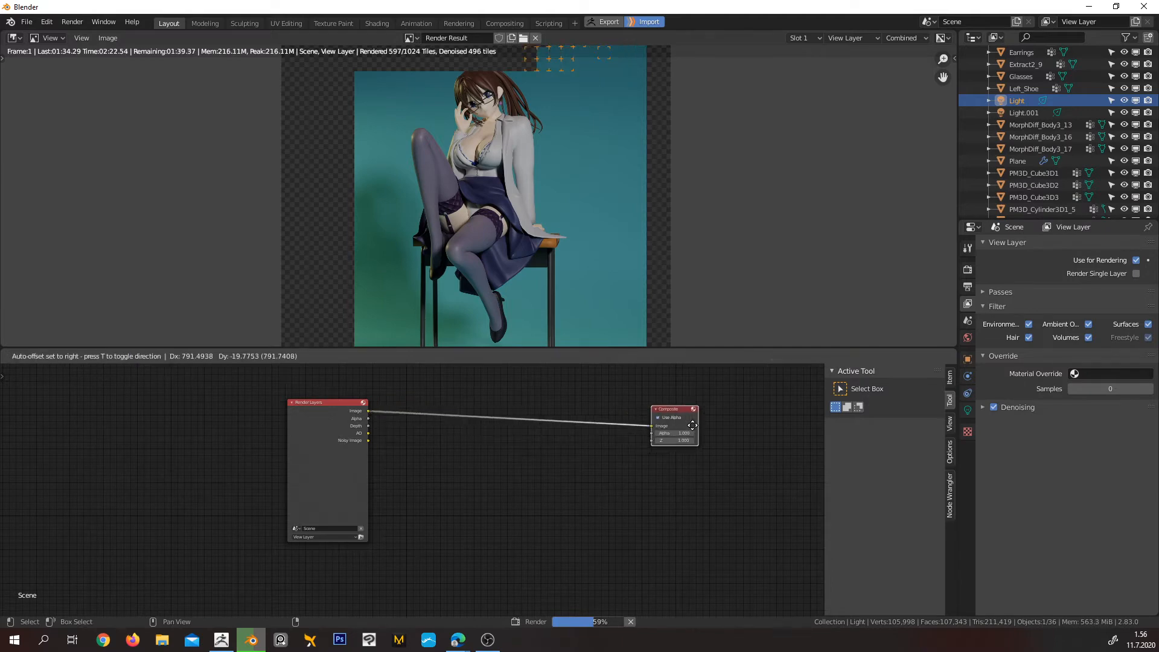
Check the whole rendered image and the render's elapsed and remaining time
scroll(563, 195, up, 1)
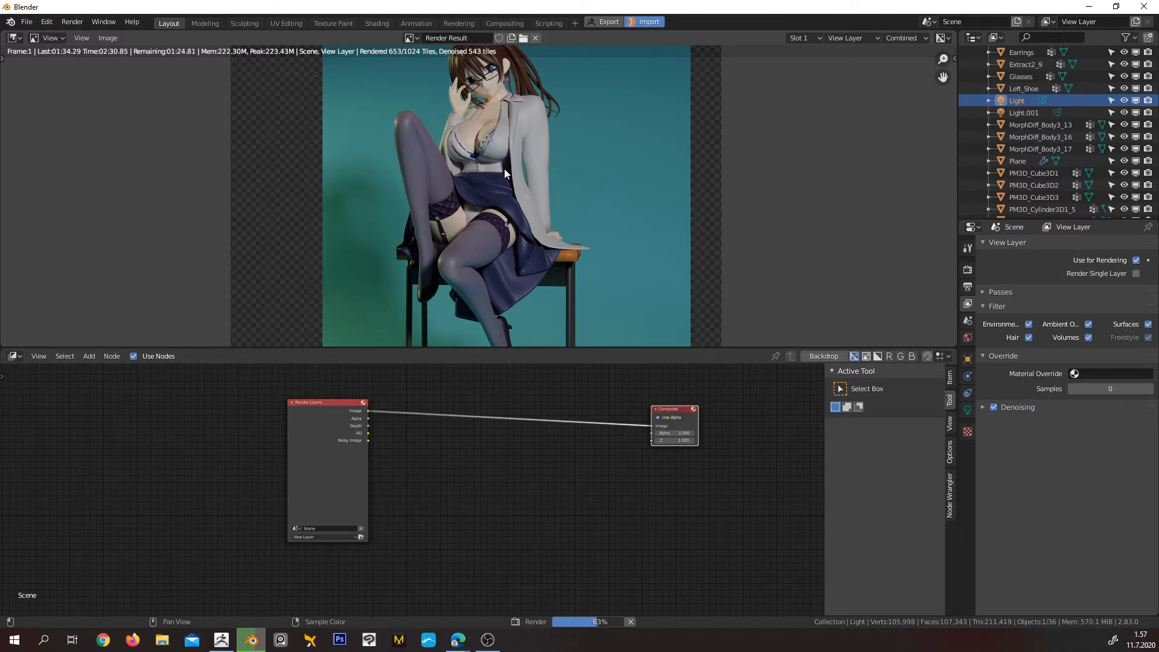
scroll(504, 168, down, 3)
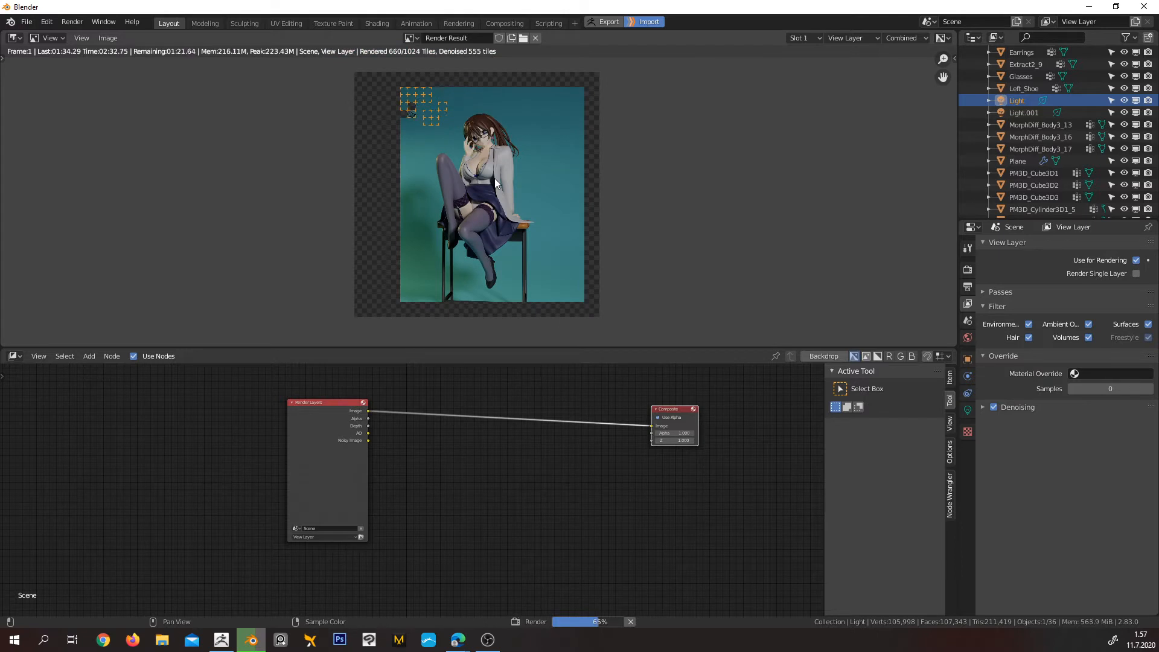
mouse_move(598, 630)
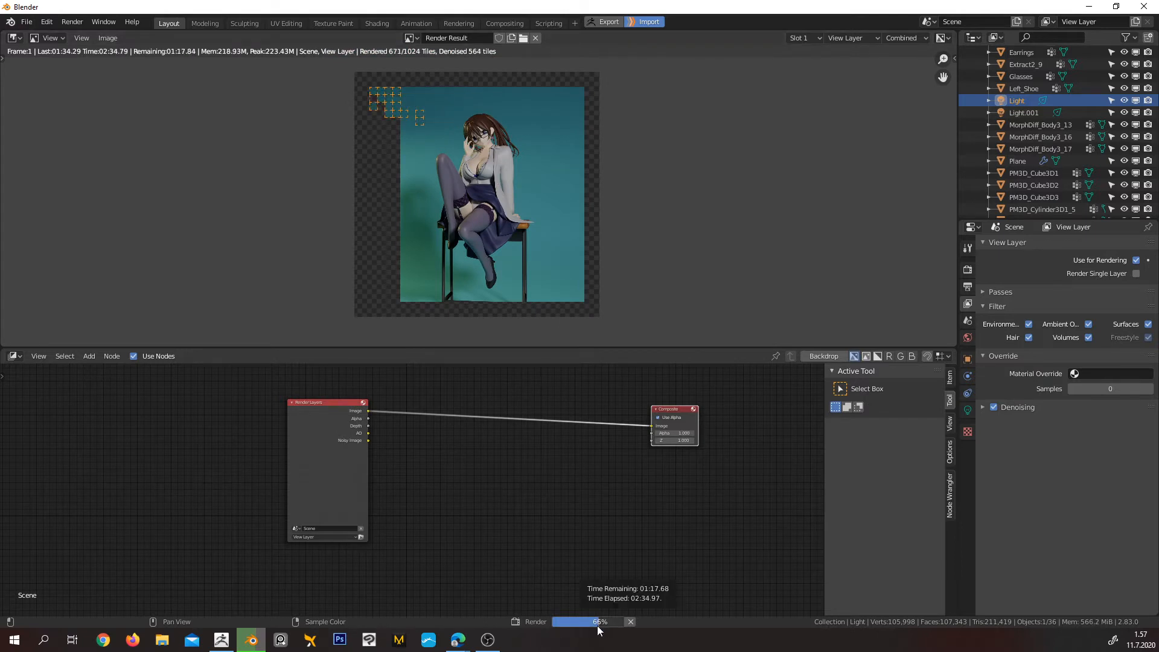
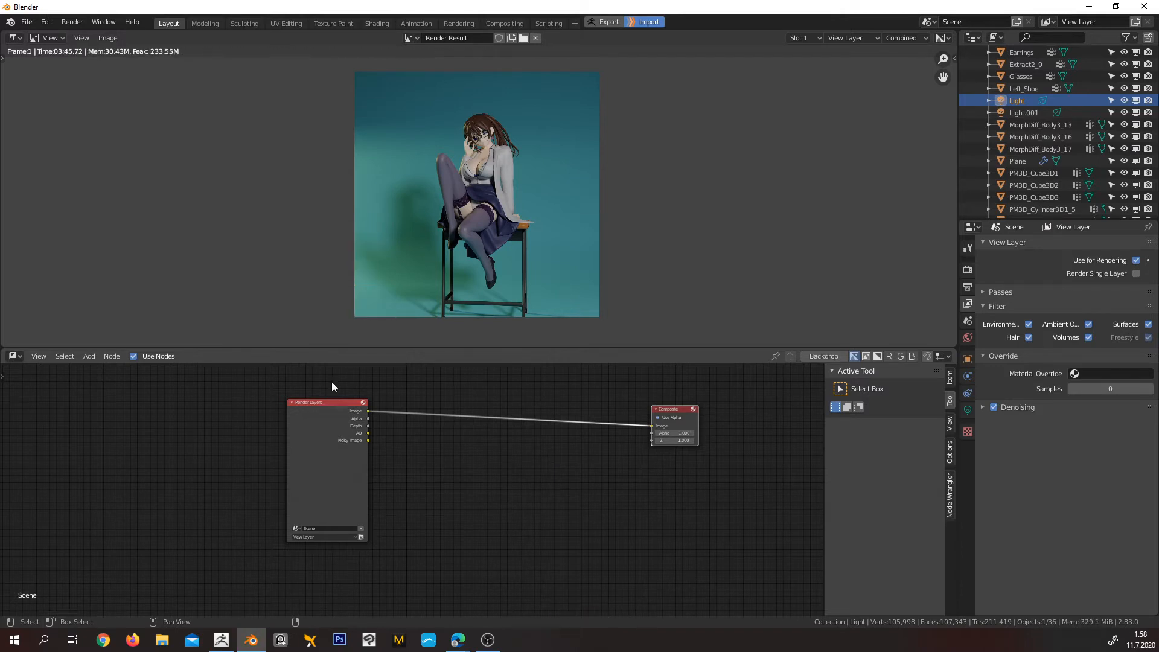
Switch off the view layer's Denoising and examine the rendered blouse and waist area close up
scroll(506, 197, up, 6)
scroll(504, 197, up, 5)
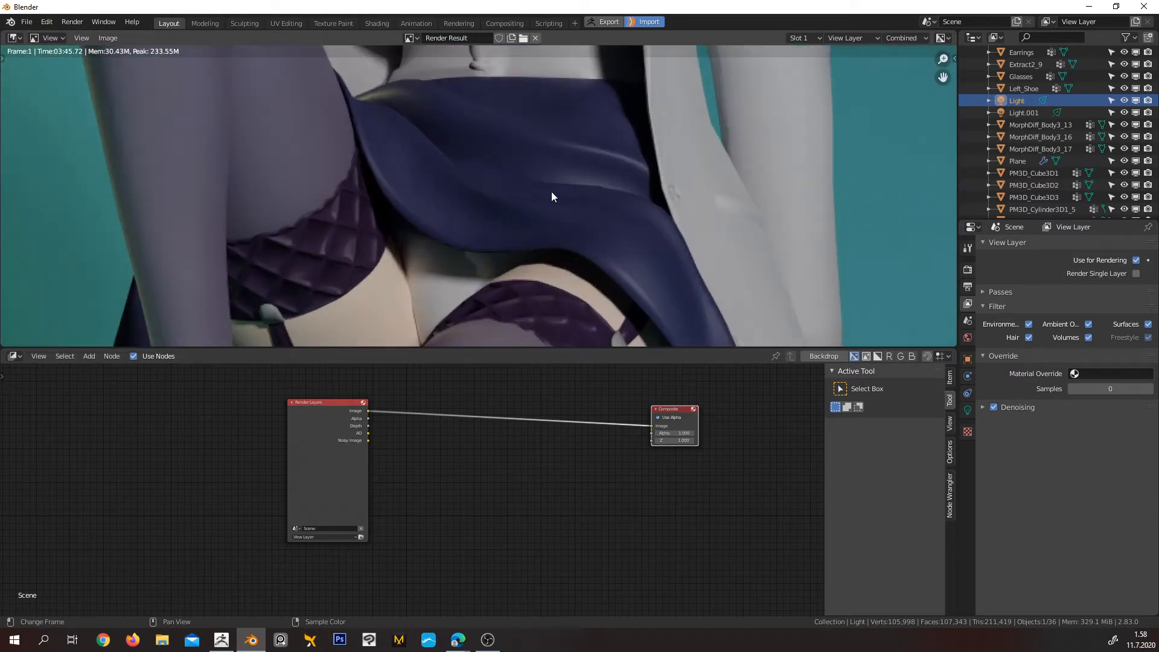
middle_drag(655, 154, 514, 326)
mouse_move(538, 238)
middle_down()
mouse_move(553, 176)
mouse_move(497, 253)
mouse_move(518, 227)
middle_up()
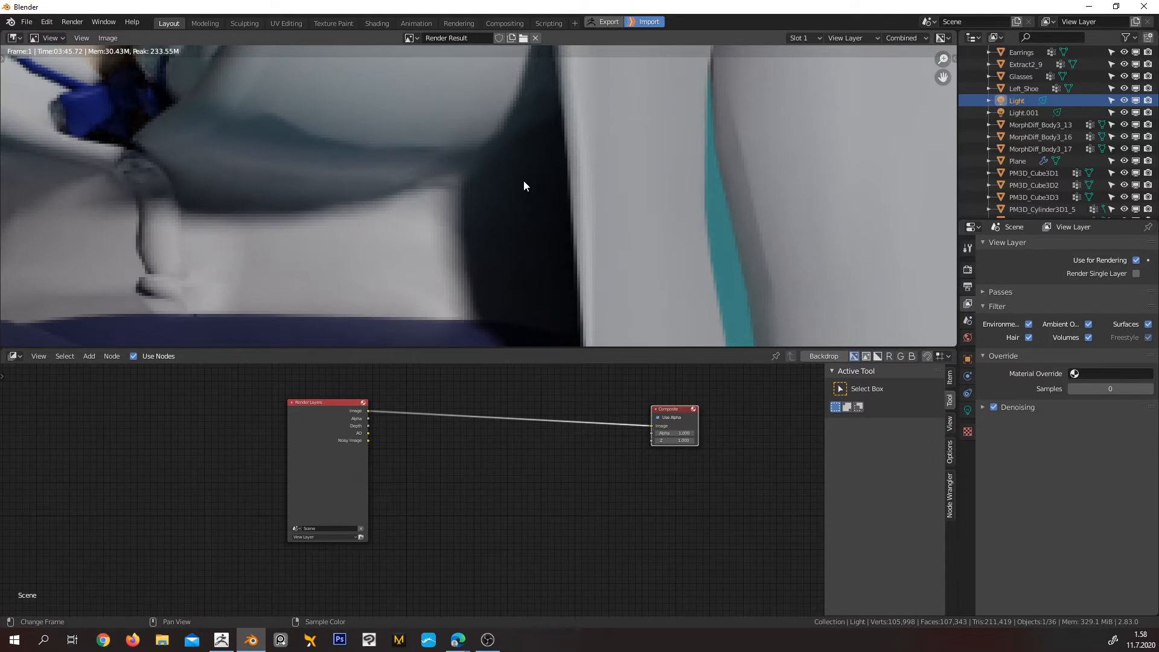
click(993, 408)
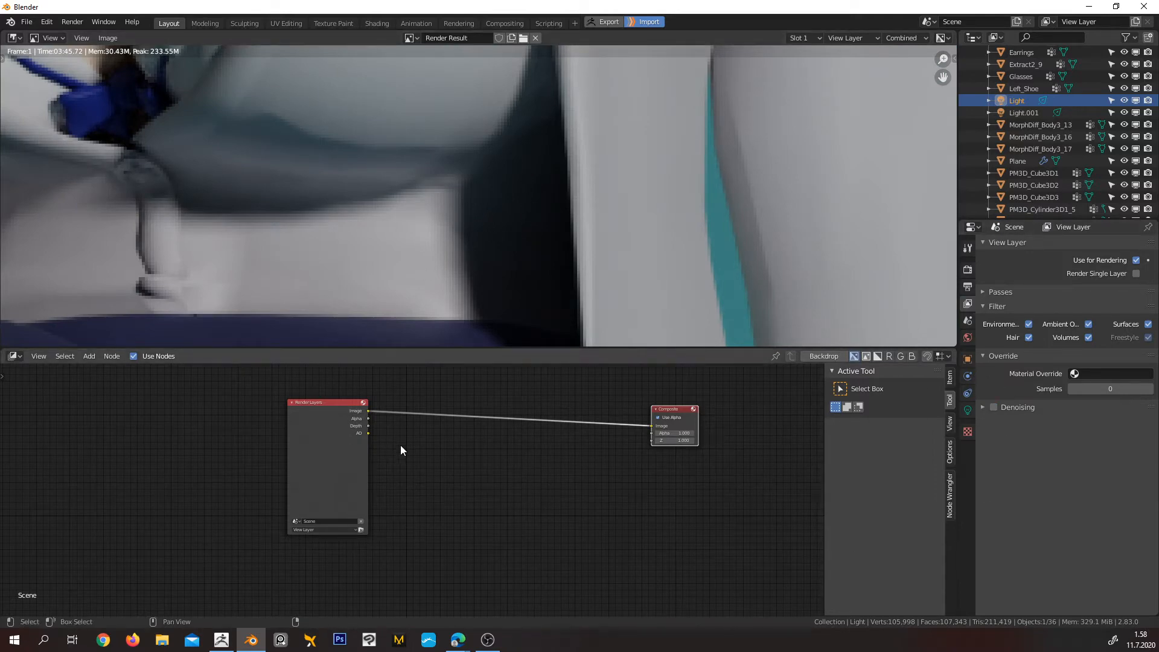
scroll(537, 198, down, 5)
scroll(653, 211, up, 6)
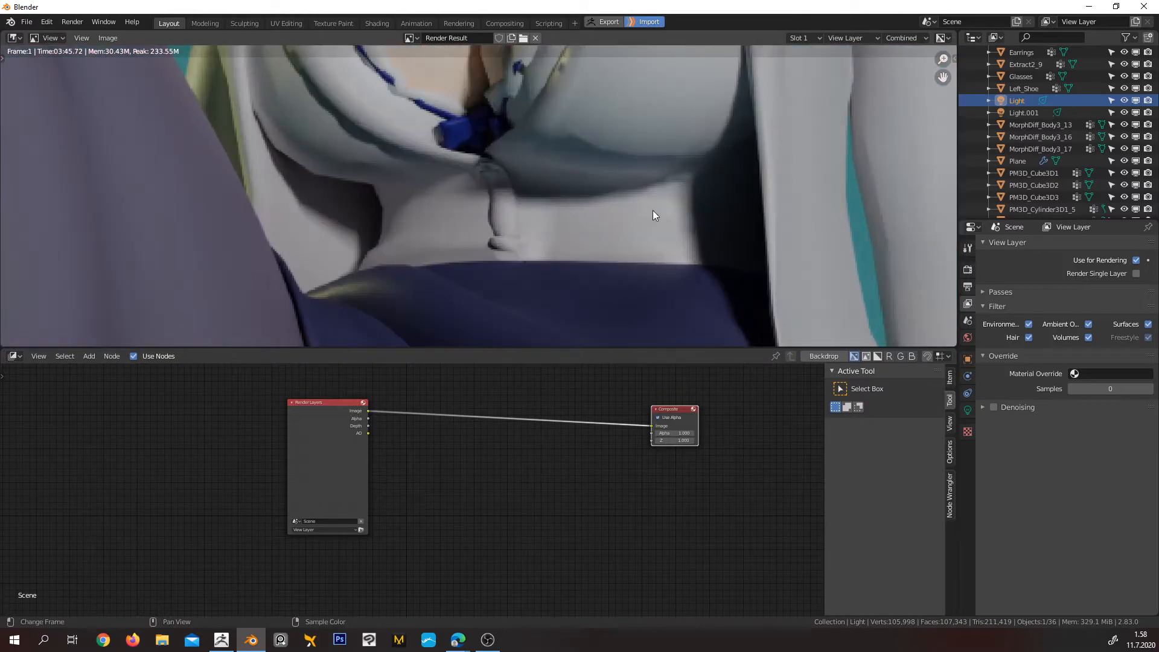
scroll(646, 199, up, 4)
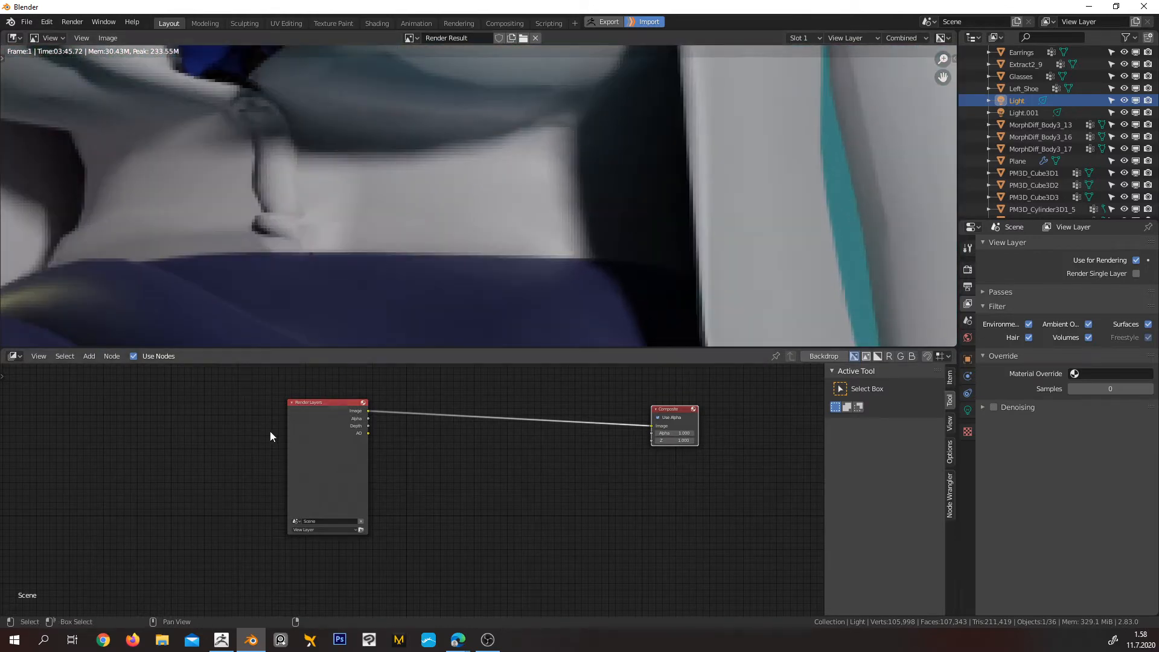
Move the Render Layers node further away from the Composite node to widen the gap between them
drag(347, 471, 287, 475)
scroll(385, 465, up, 4)
middle_drag(369, 447, 380, 487)
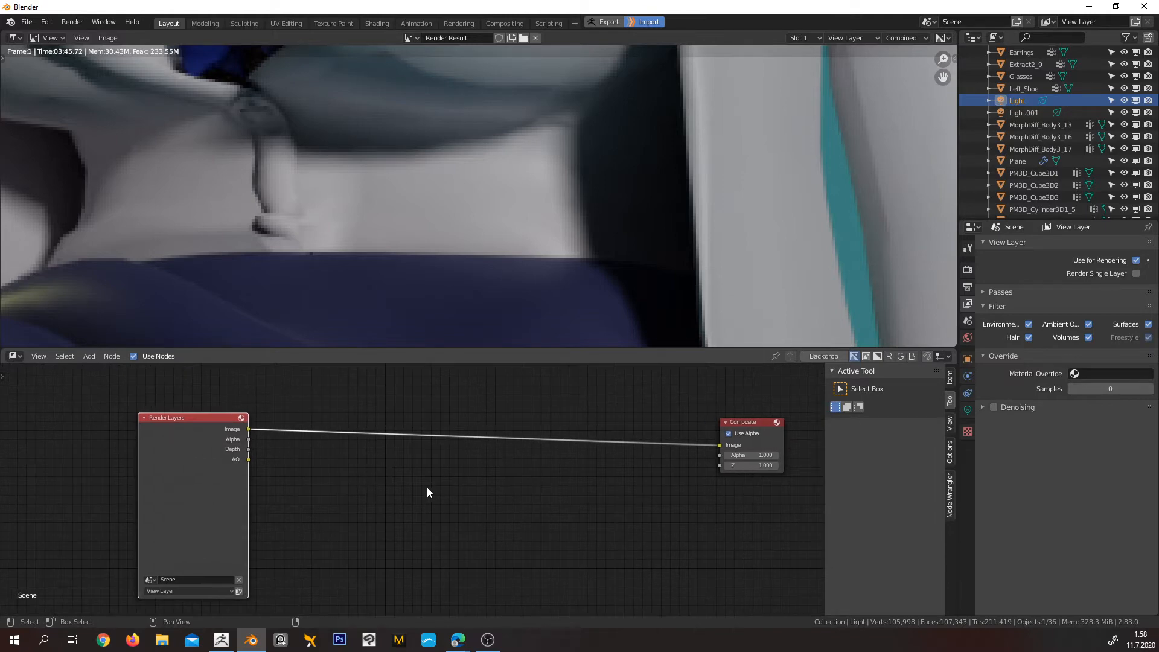
Add a Denoise node and place it between the Render Layers and Composite nodes, just below their link
key(shift+a)
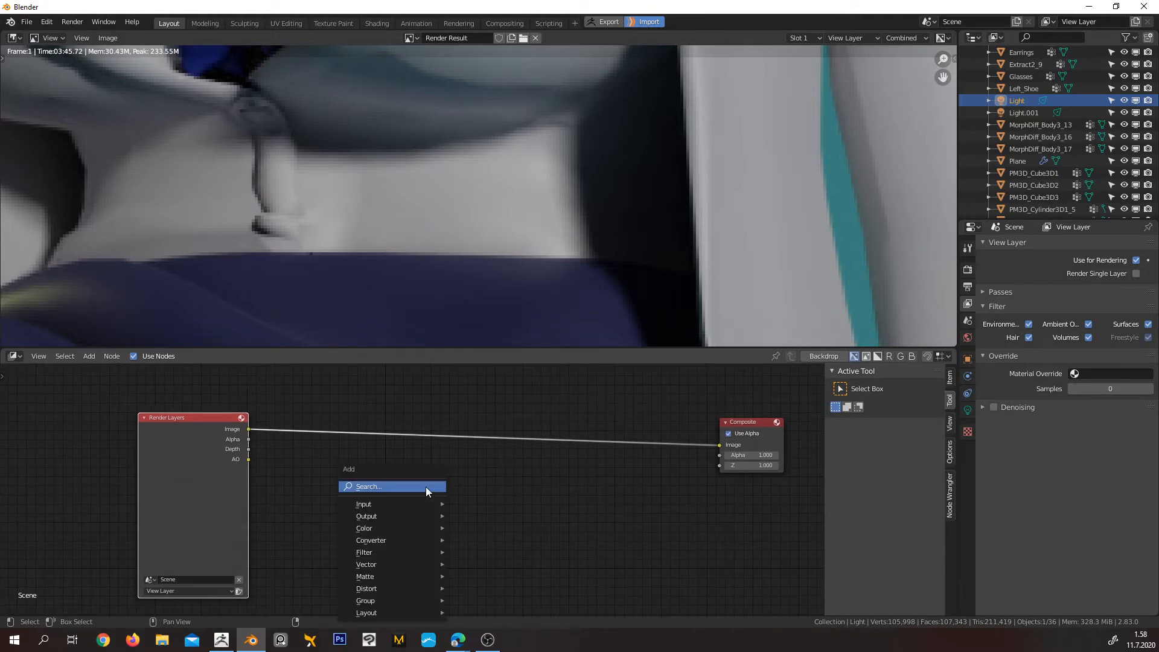
key(d)
click(396, 486)
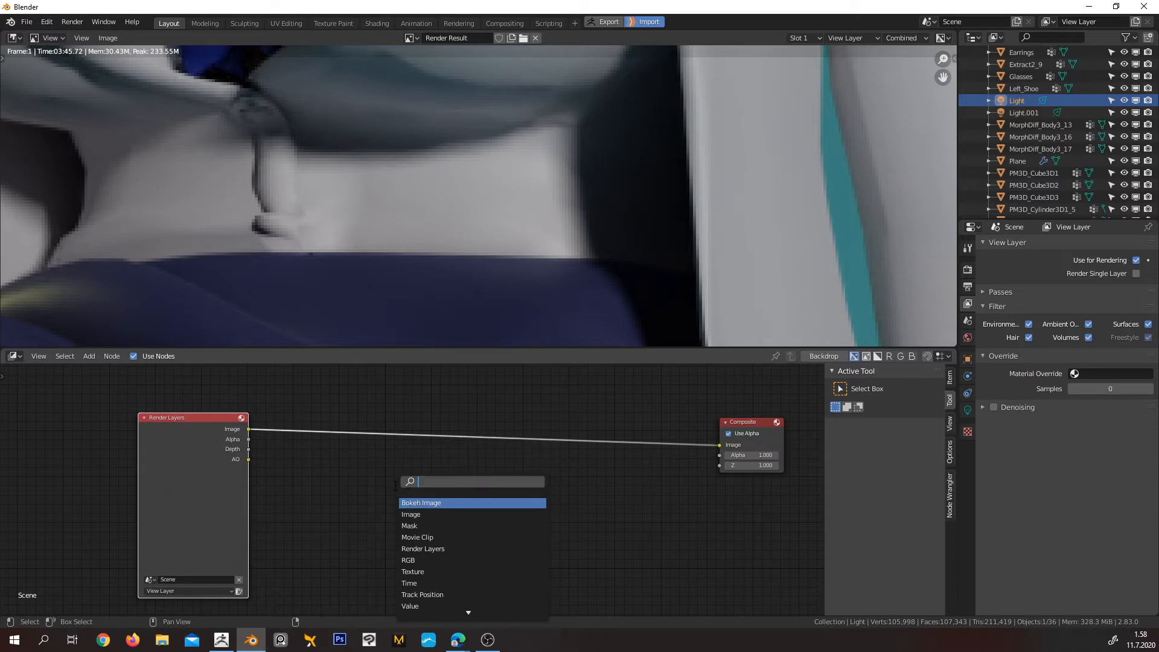
text(de)
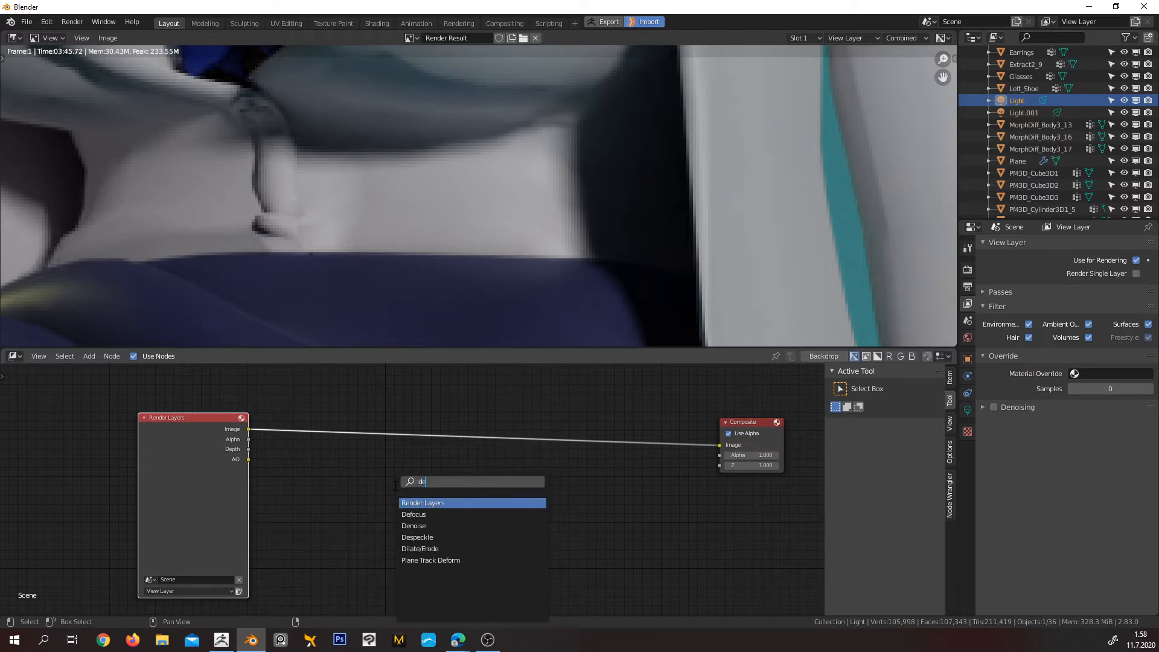
click(437, 526)
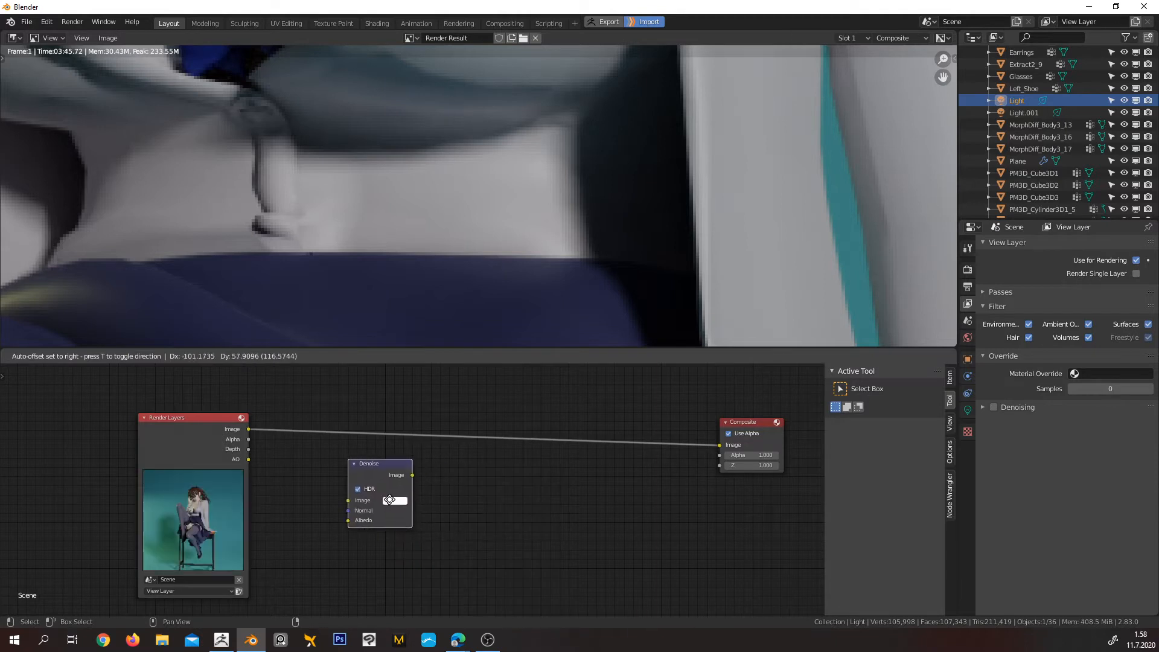
click(389, 499)
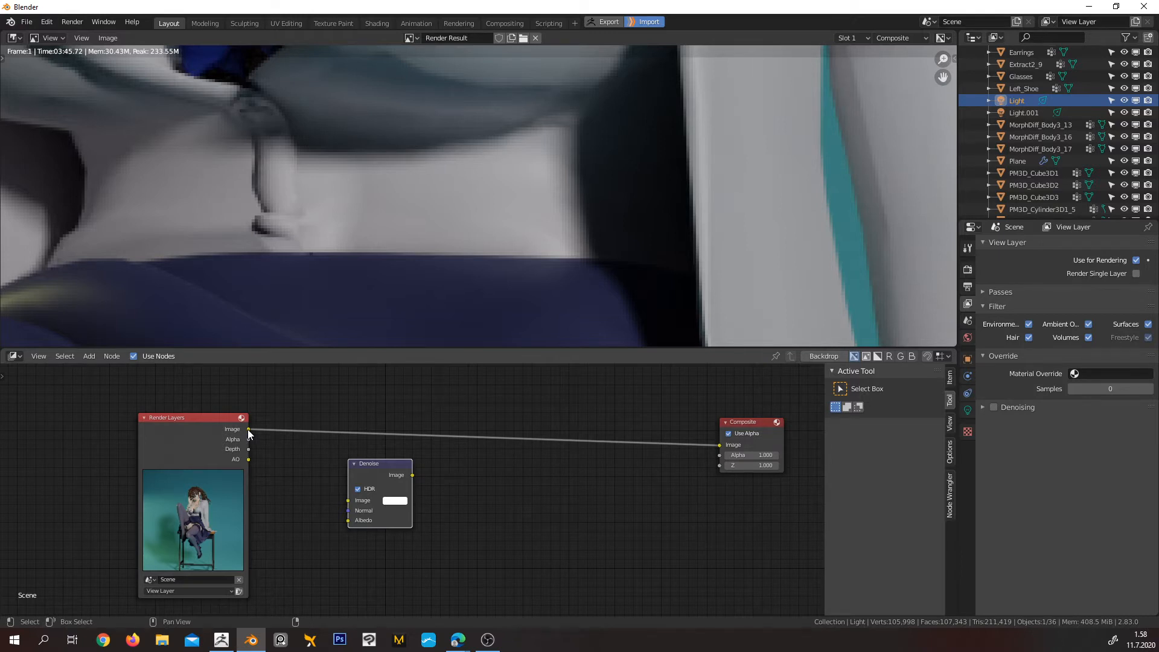
Route the Render Layers image through the Denoise node into the Composite node's Image input and centre the Denoise node more
drag(248, 429, 350, 501)
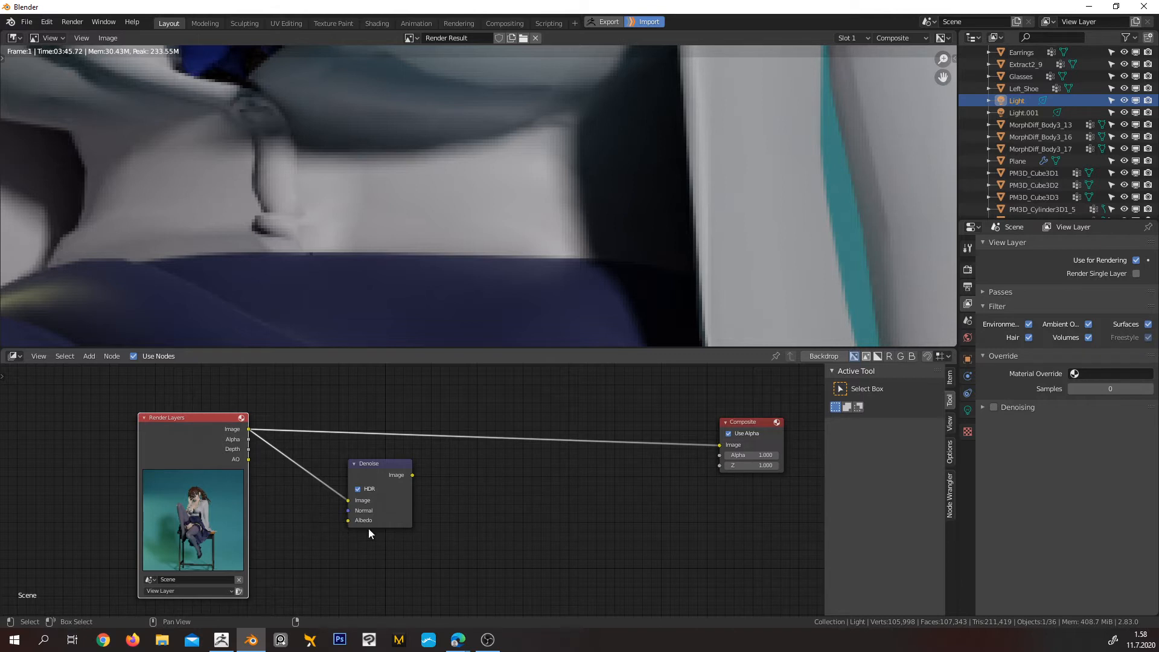
drag(413, 475, 722, 446)
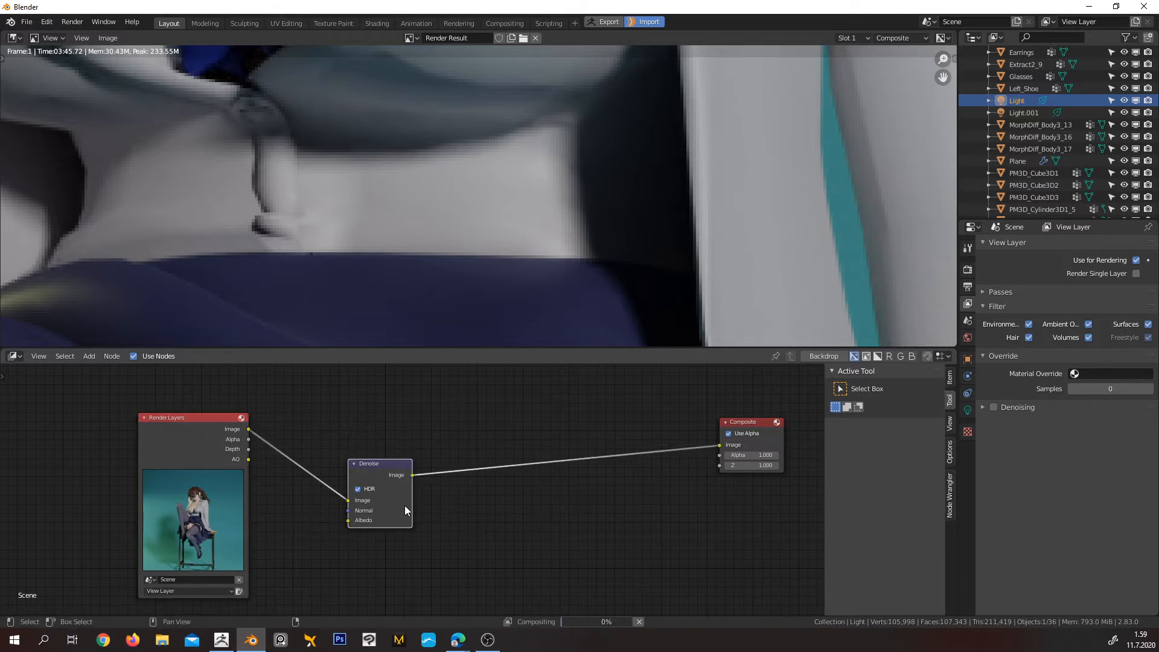
drag(404, 506, 443, 509)
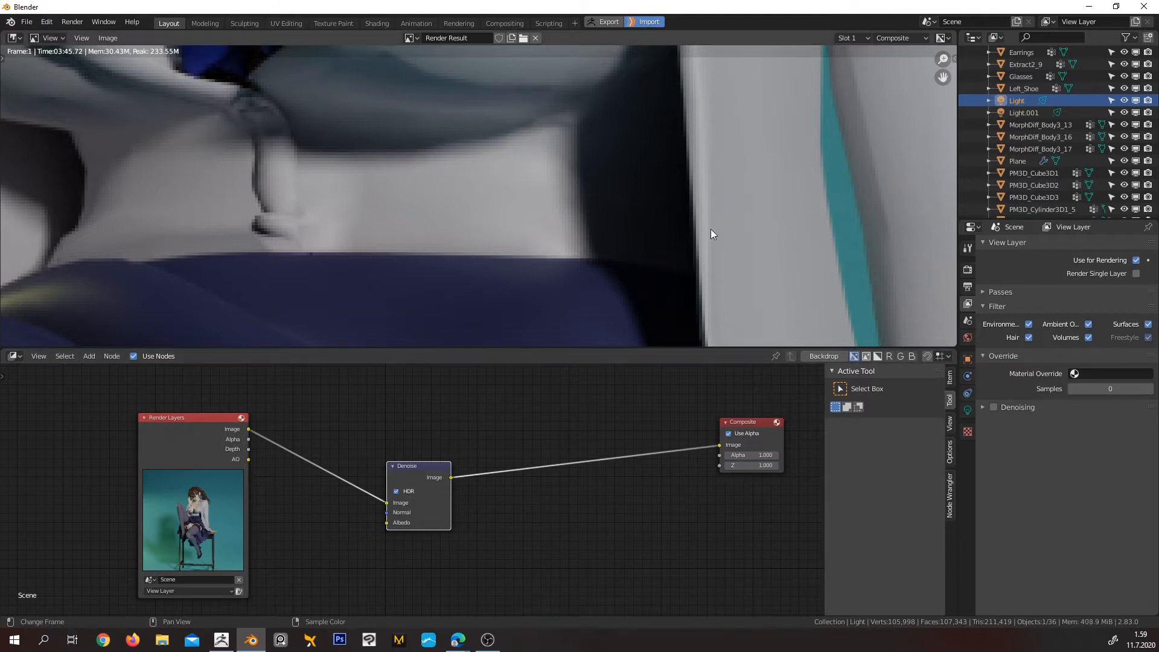
Examine the composited result around the blouse, waist and jacket close up, and the character's upper body from farther out
scroll(670, 202, down, 3)
scroll(575, 170, down, 3)
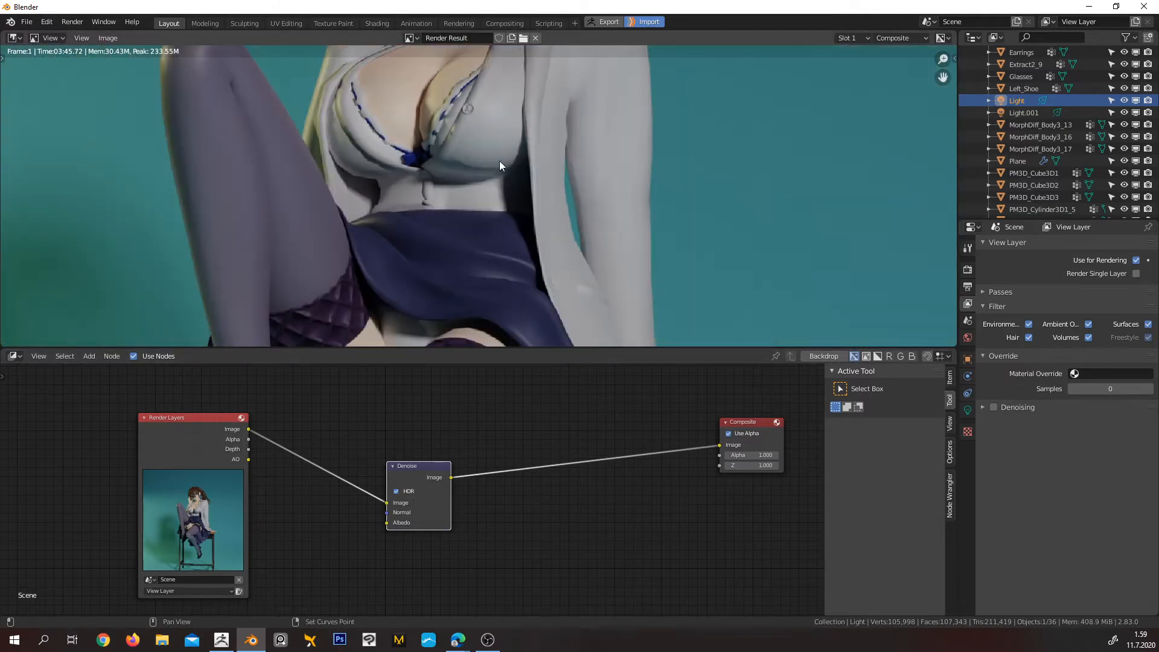
middle_drag(499, 161, 418, 184)
scroll(418, 184, up, 1)
scroll(418, 183, up, 3)
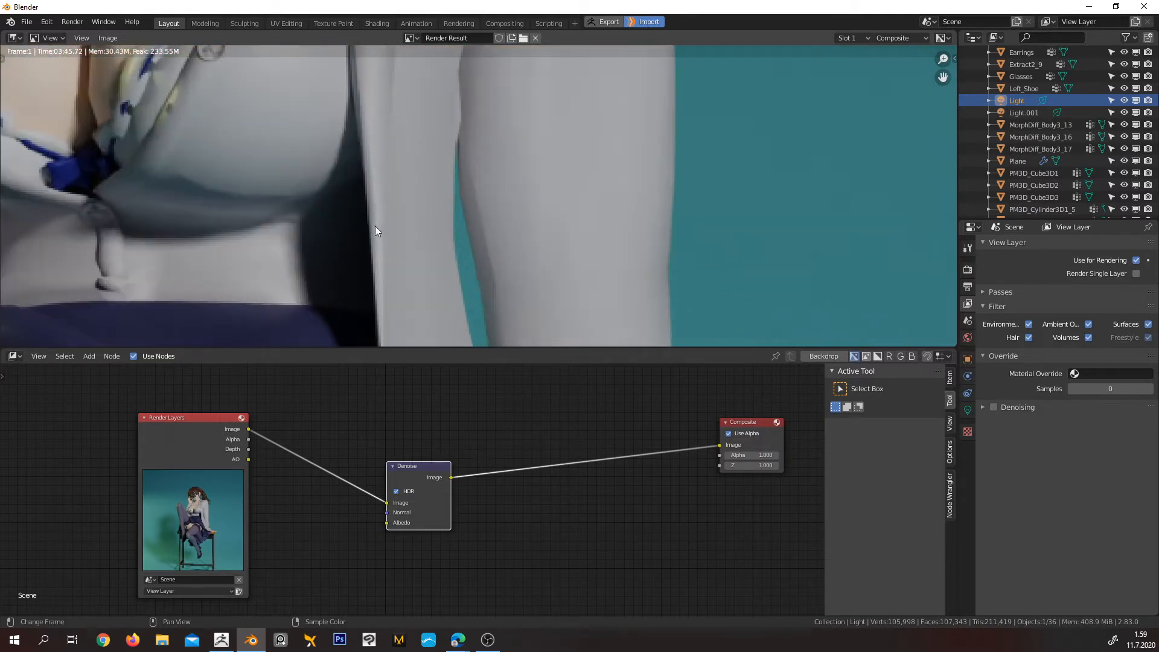
middle_drag(375, 226, 526, 187)
scroll(505, 227, up, 2)
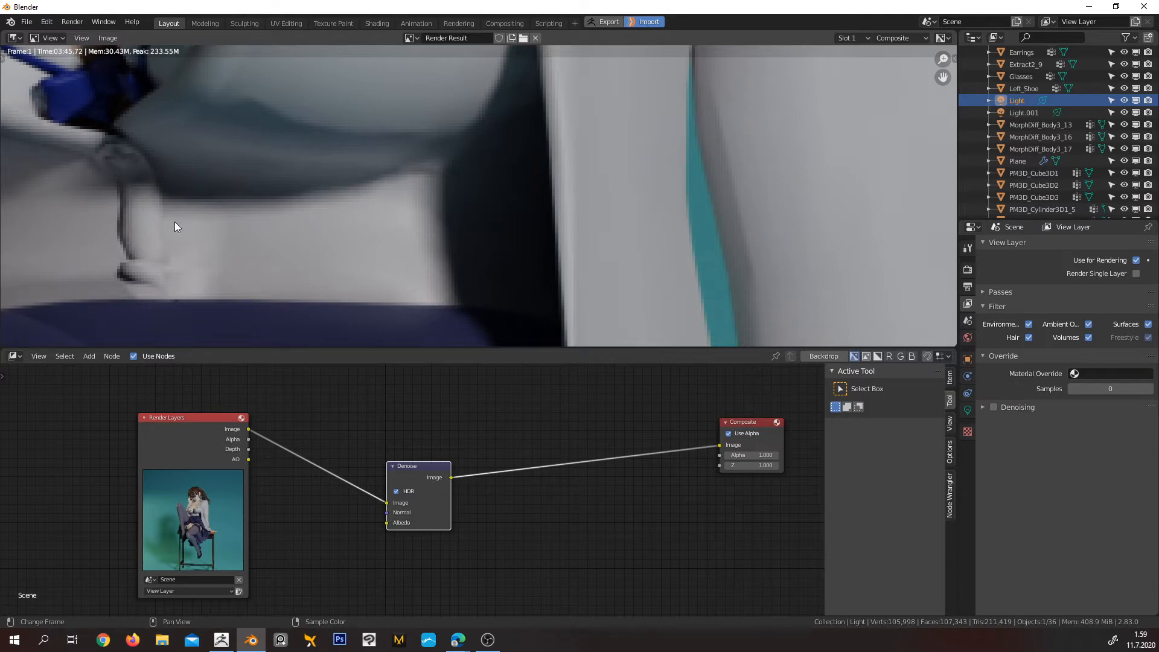
scroll(356, 234, down, 4)
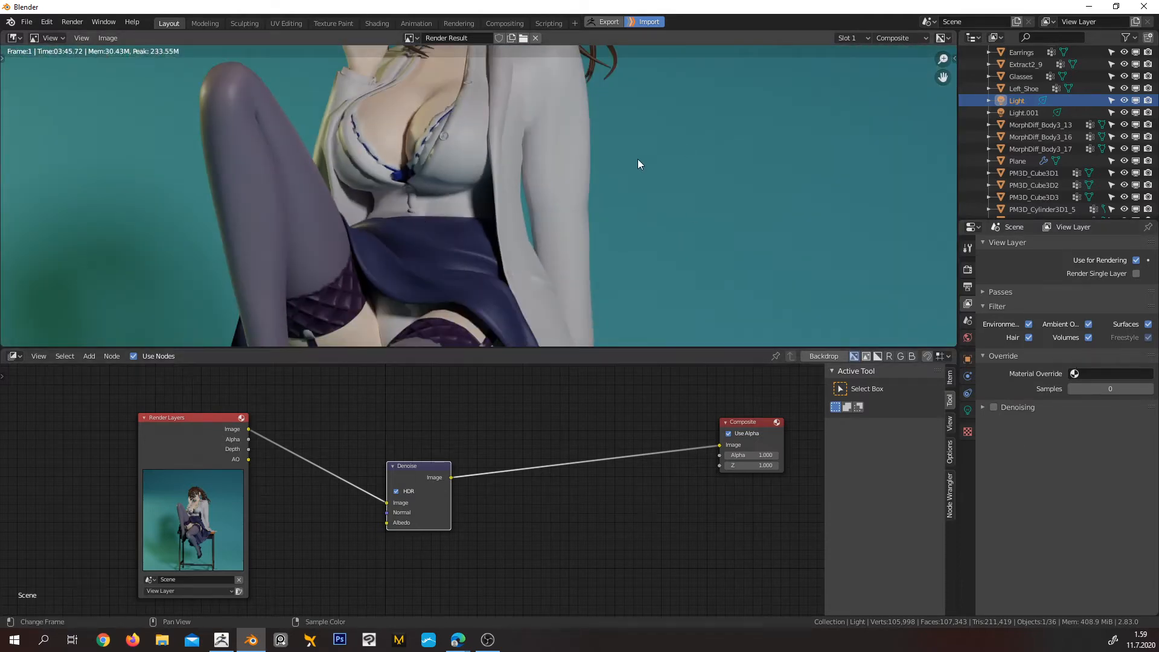
scroll(548, 173, down, 3)
middle_drag(540, 131, 594, 201)
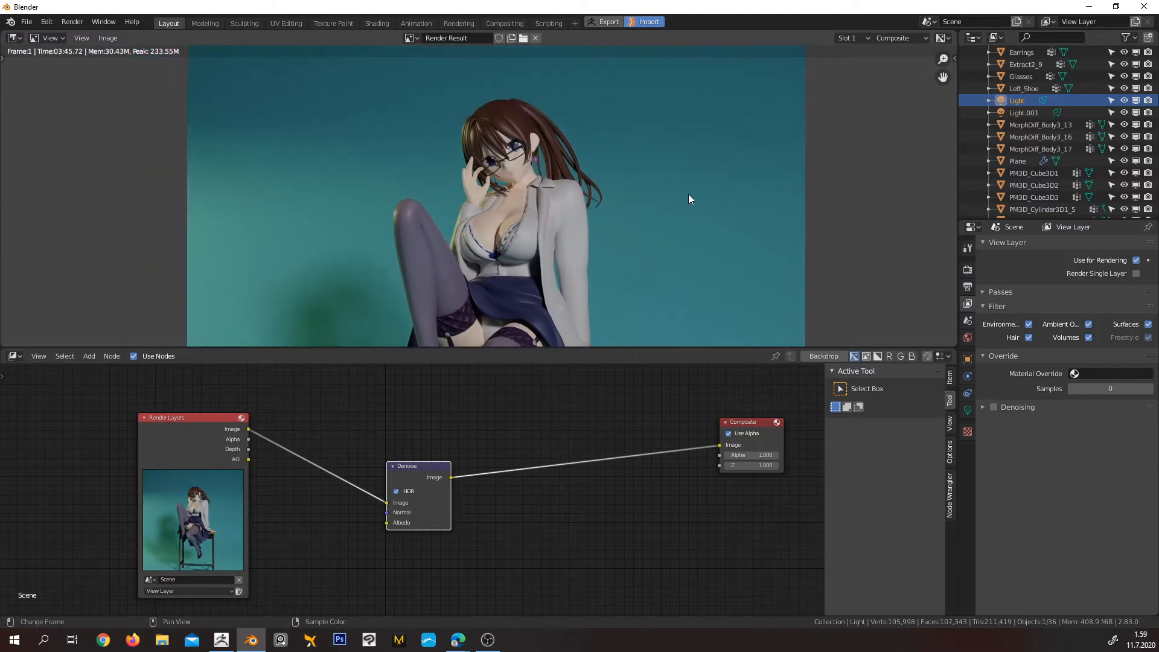
Set the render output resolution to 1024 px in both X and Y
click(969, 289)
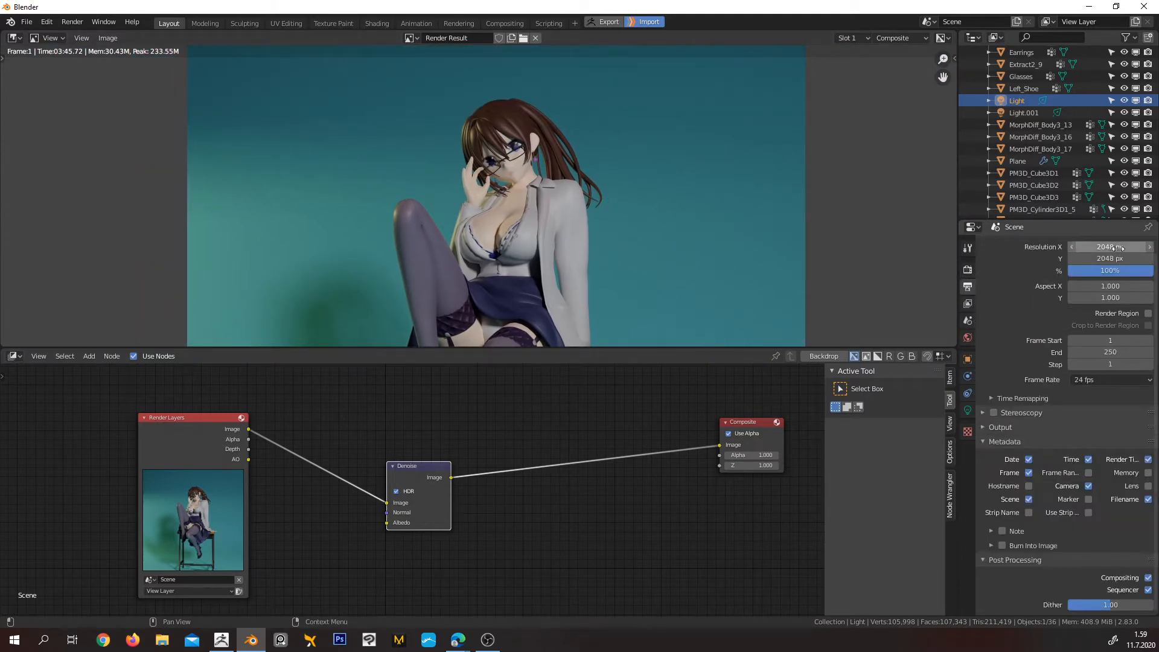
click(1117, 248)
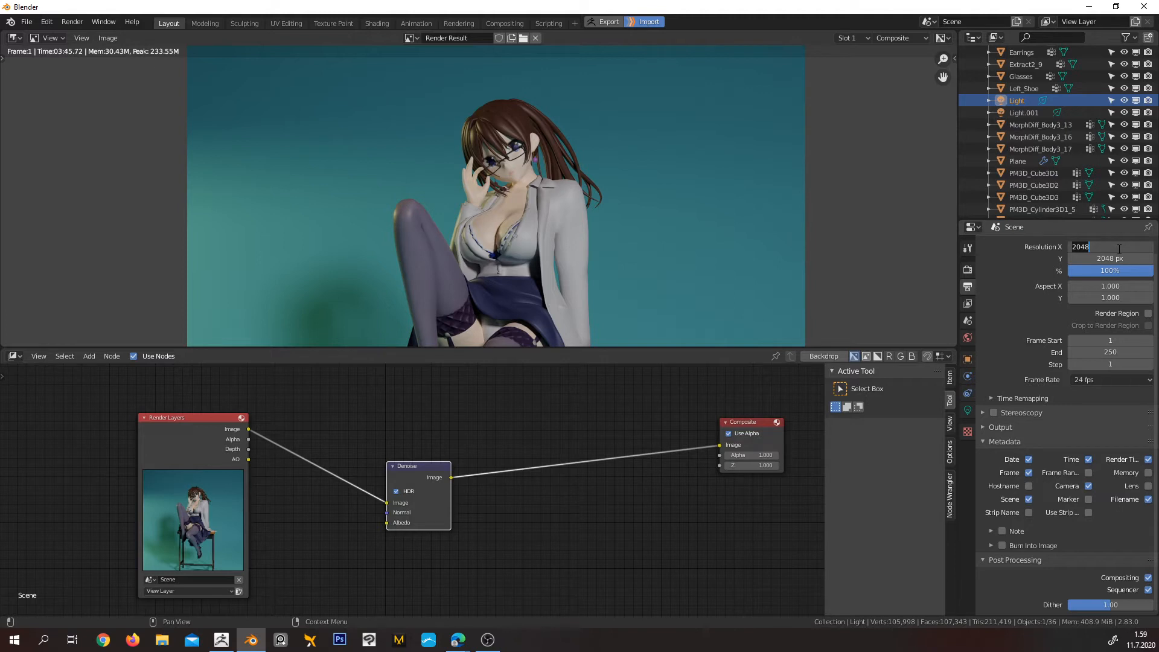
text(1024)
key(Return)
click(1123, 259)
text(1024)
key(Return)
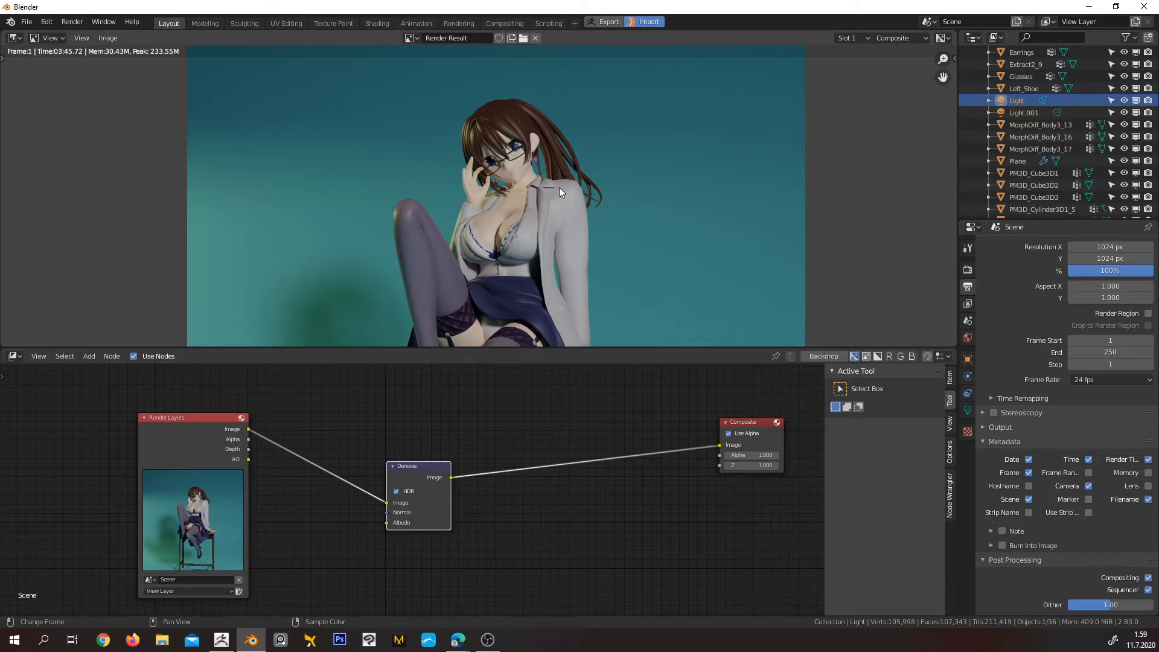
Render the image again and examine the grain on the blouse and skirt while the tiles complete
key(F12)
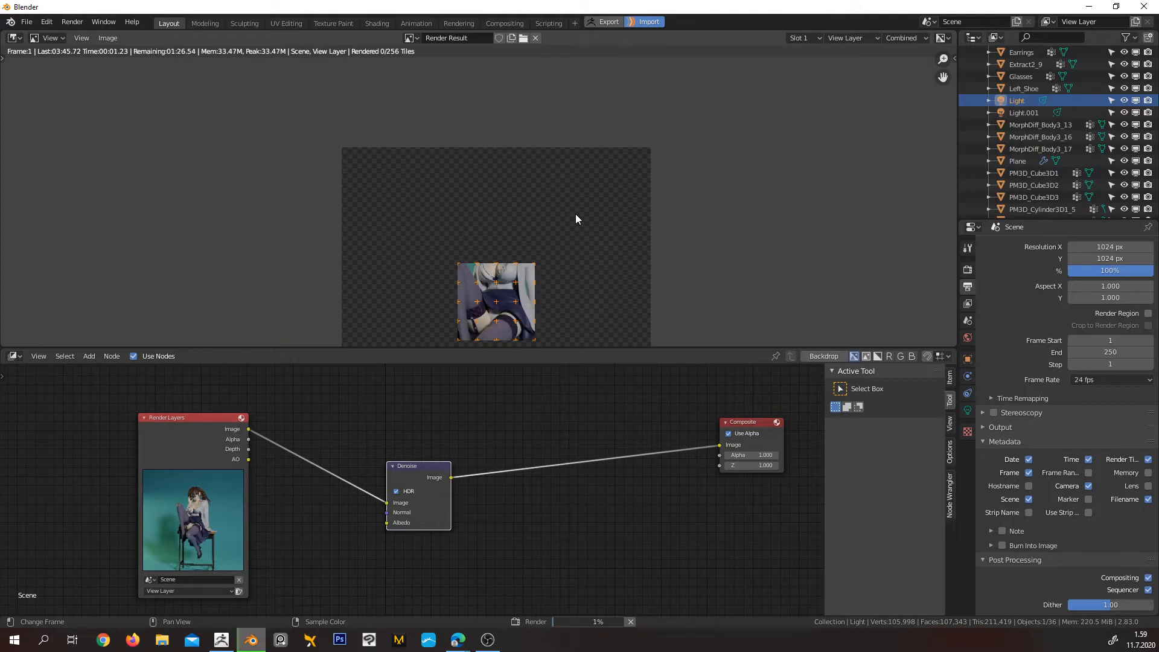
middle_drag(610, 253, 610, 201)
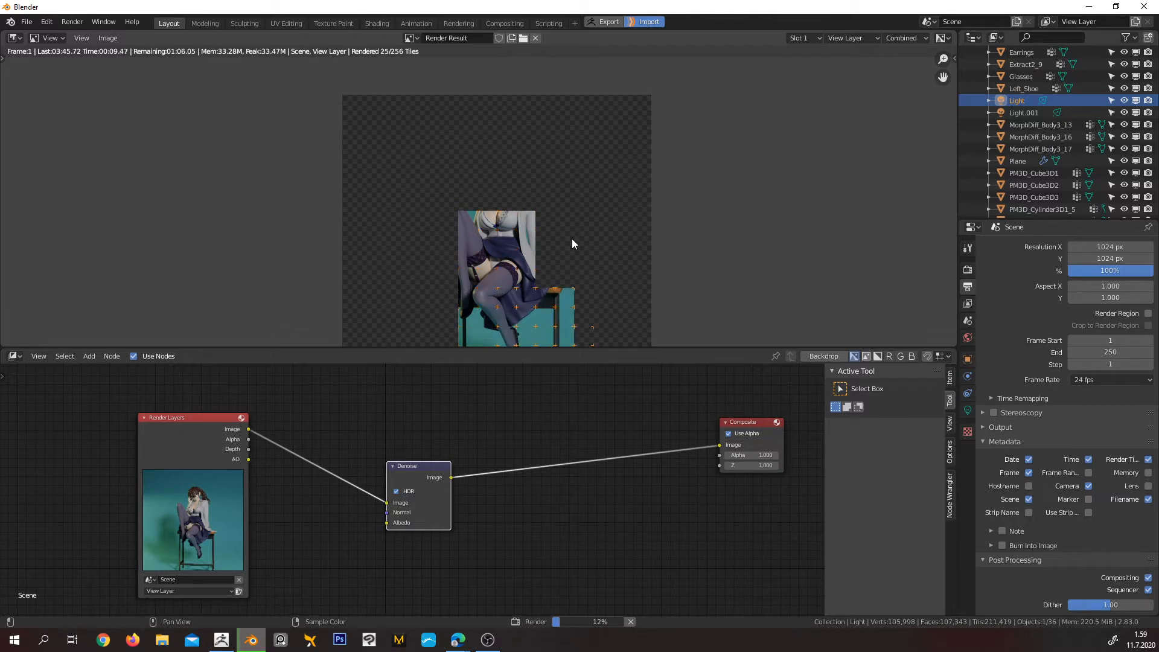
middle_drag(572, 238, 582, 192)
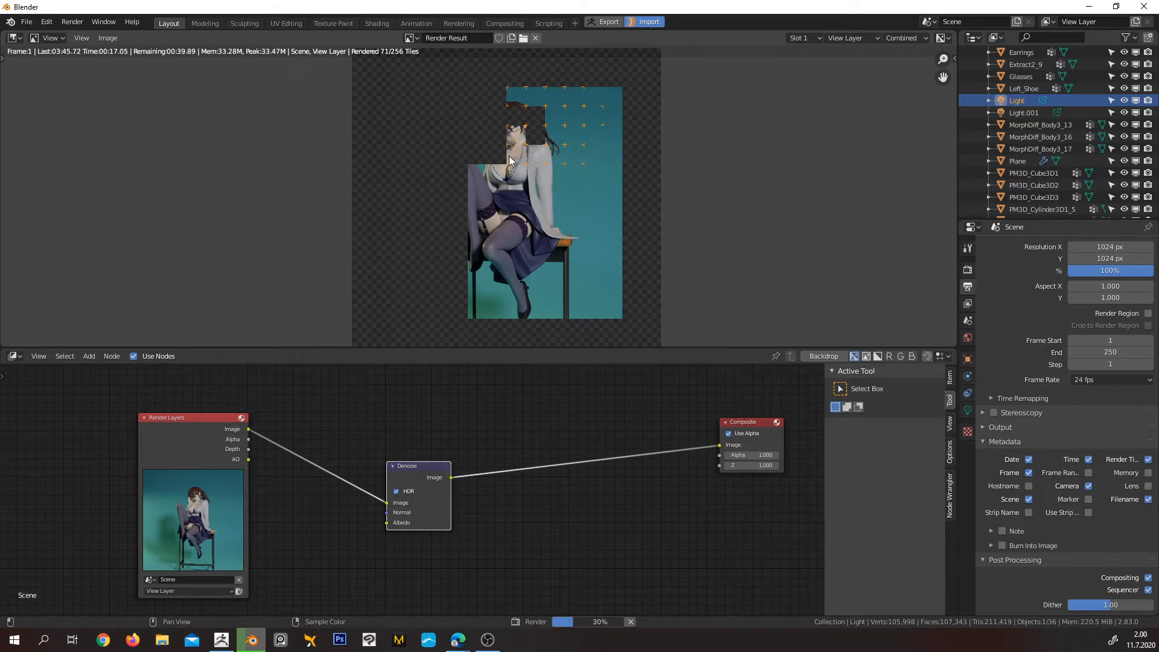
scroll(531, 200, up, 6)
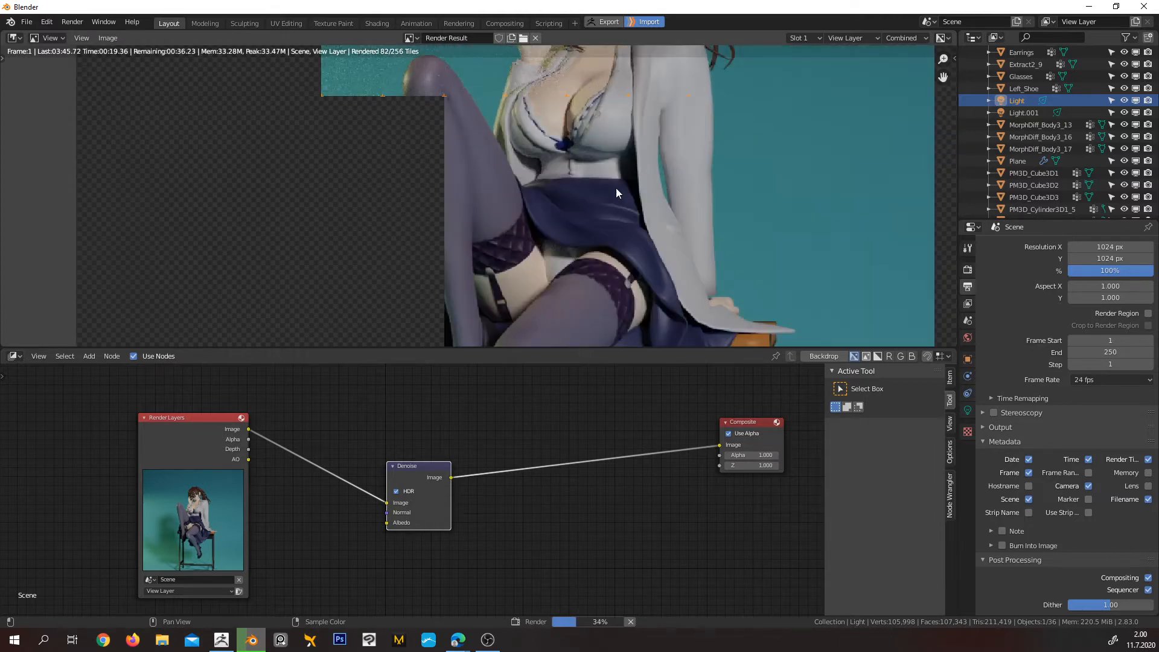
scroll(644, 190, up, 4)
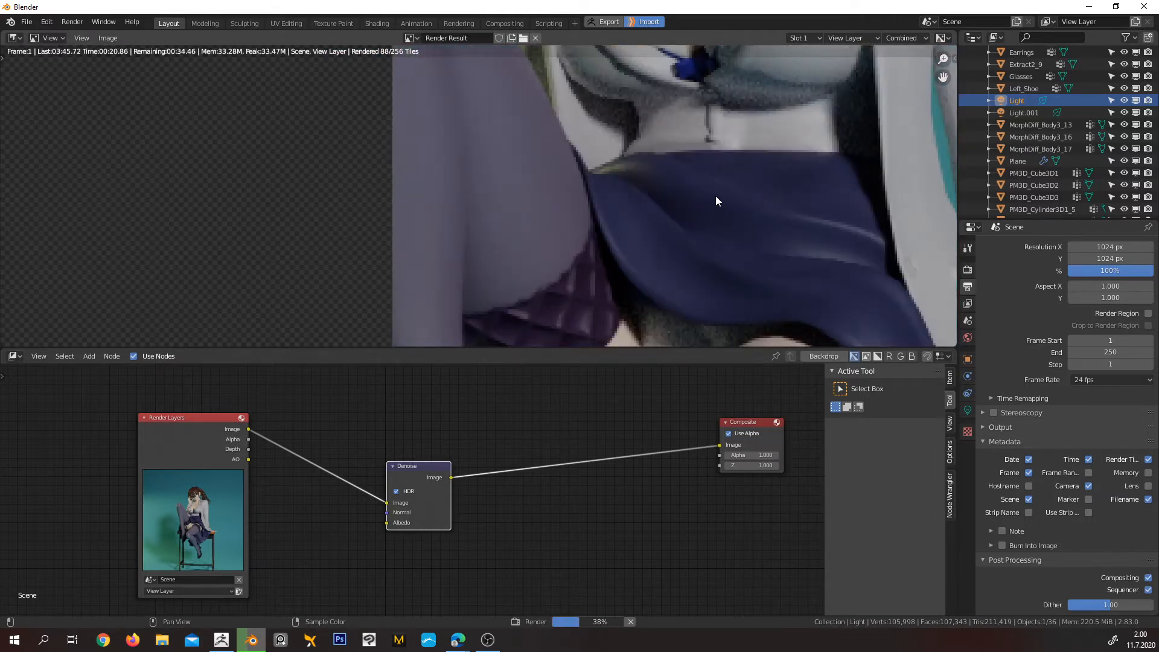
middle_drag(761, 197, 484, 252)
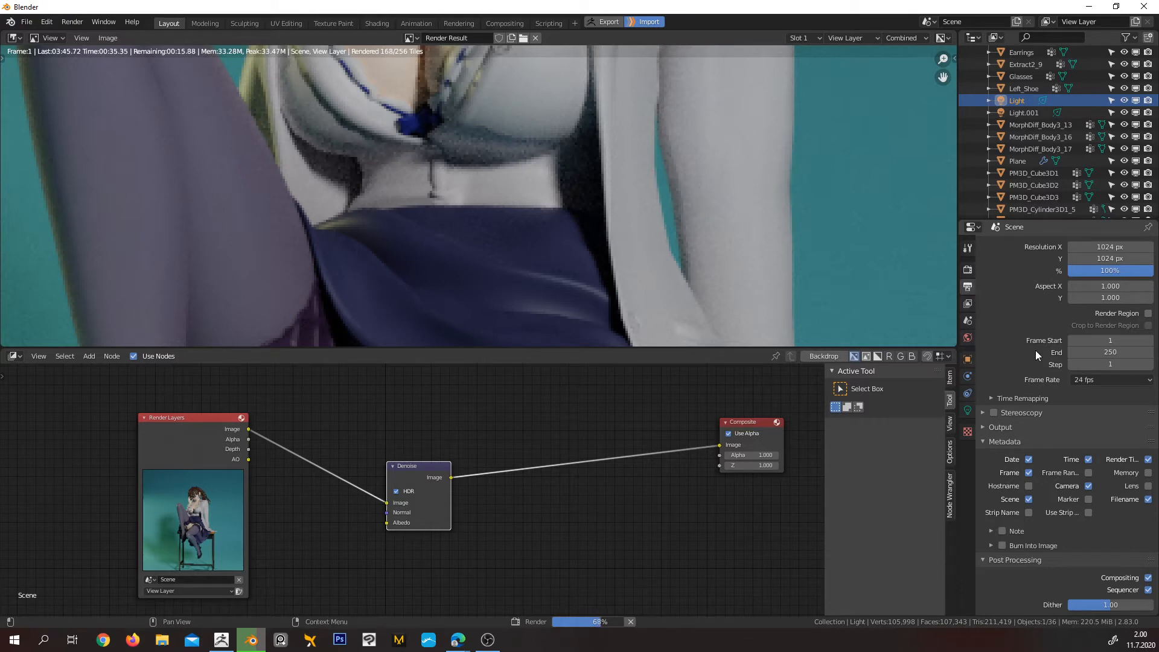
scroll(998, 318, up, 1)
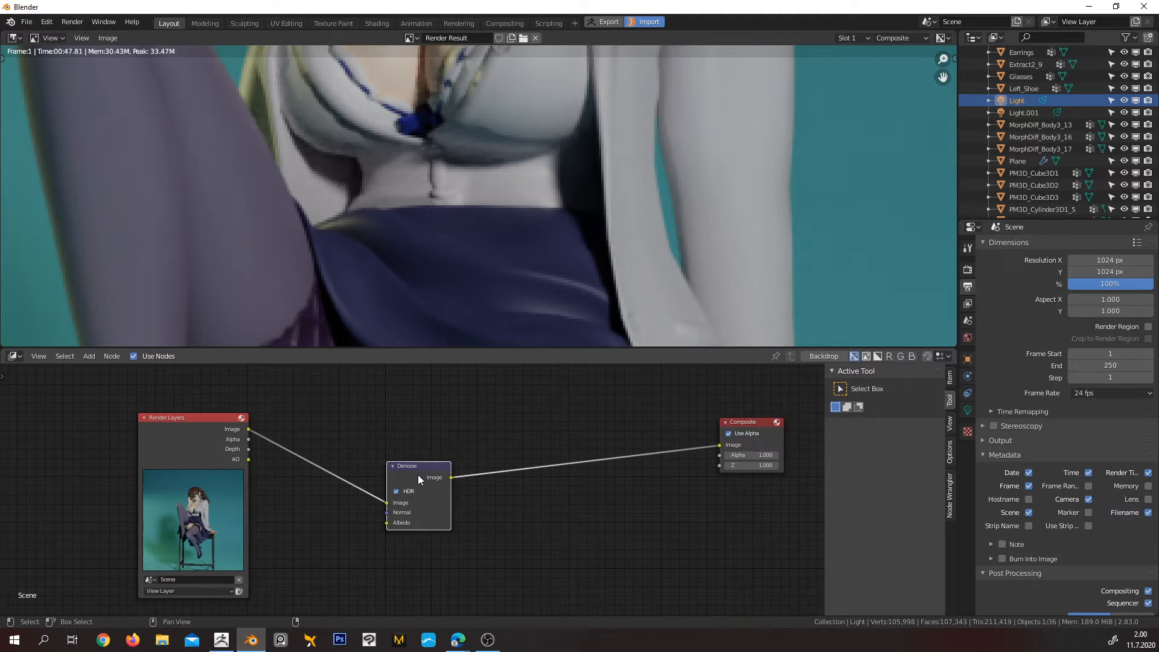
Bypass the Denoise node by linking the Render Layers image directly to the Composite node, and examine the blouse's noise close up
drag(419, 477, 419, 488)
click(200, 437)
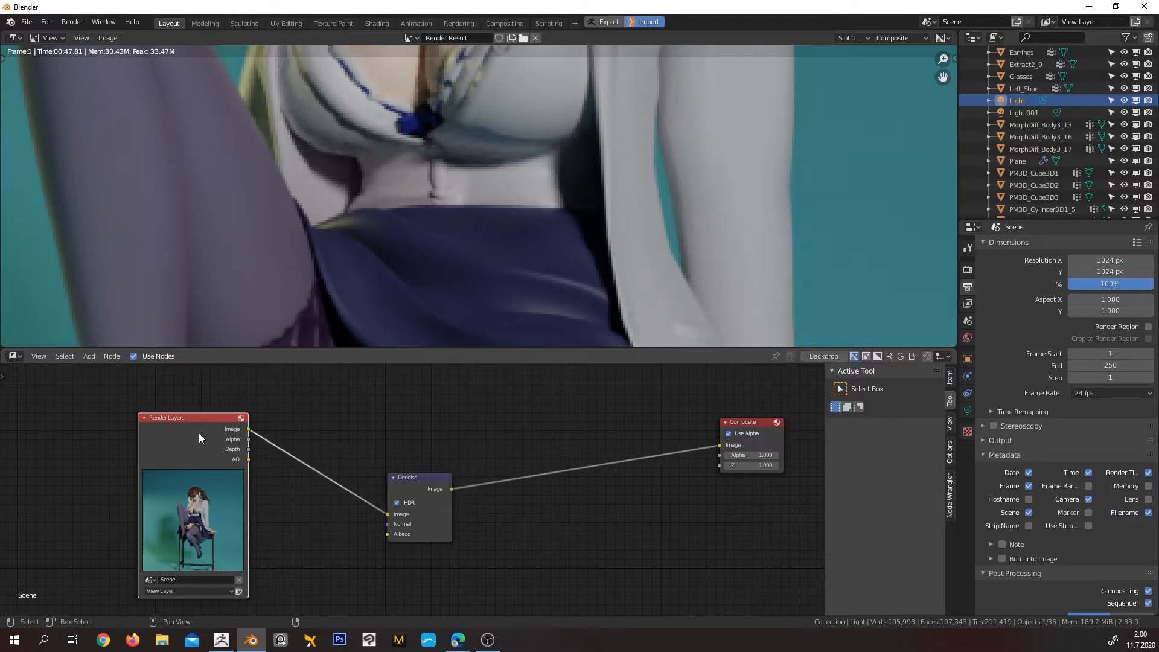
drag(249, 430, 720, 445)
scroll(628, 195, down, 3)
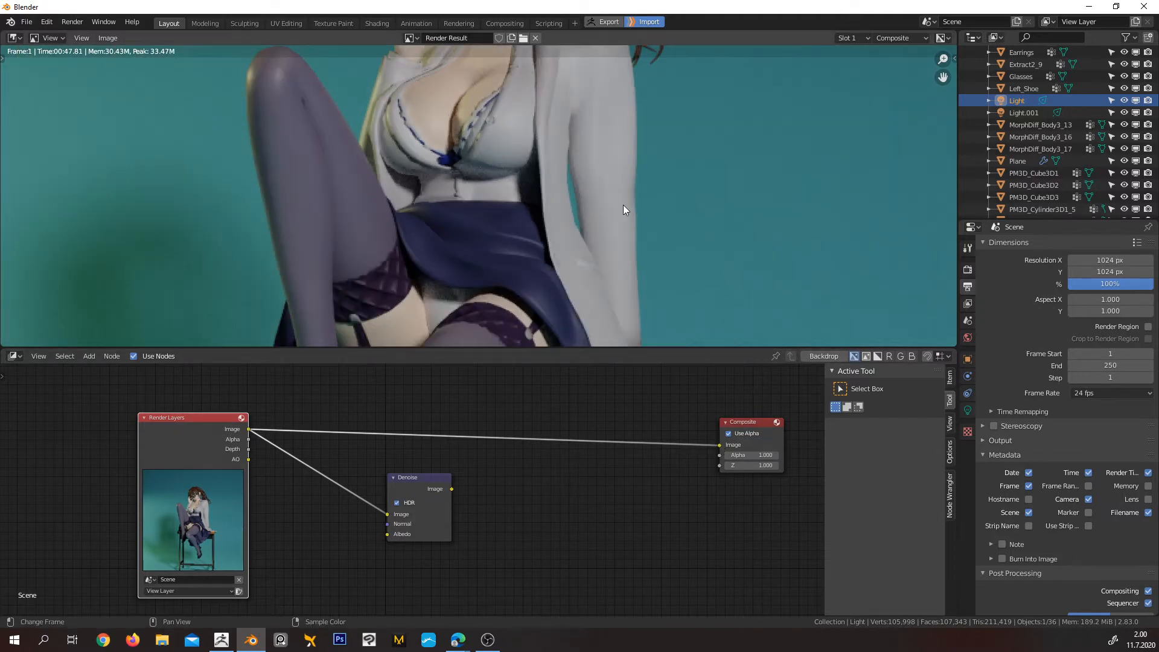
scroll(632, 174, up, 5)
scroll(643, 164, up, 2)
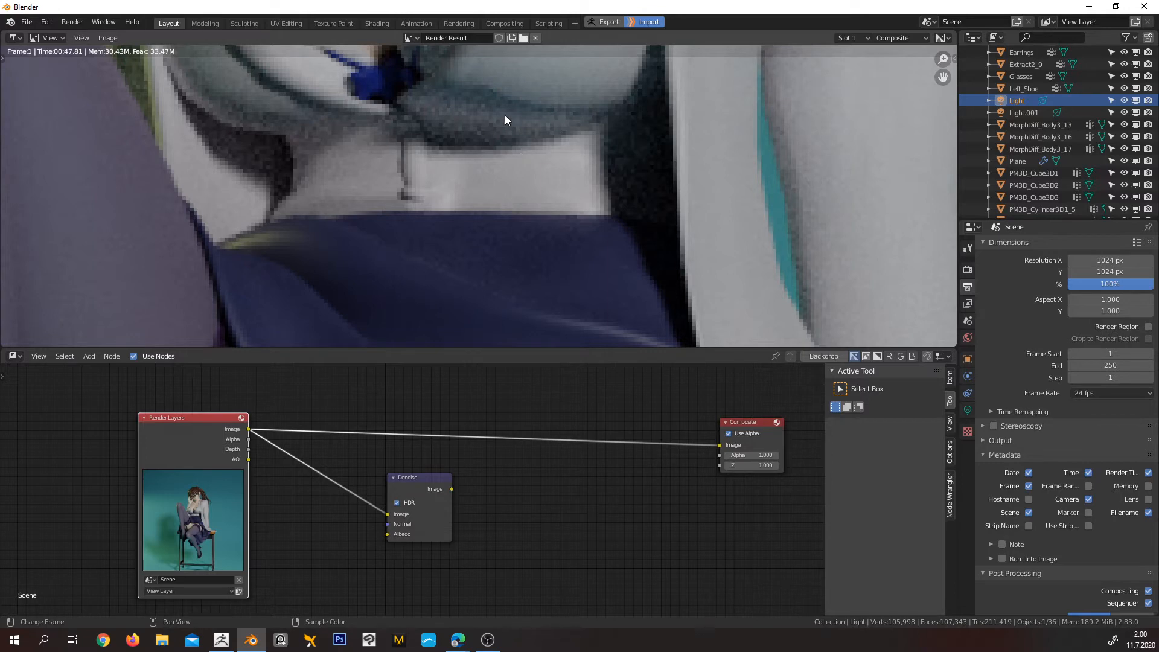
Reconnect the Denoise node's output to the Composite image input, nudge the node into place and check the denoised blouse and skirt
drag(415, 491, 727, 447)
middle_drag(514, 532, 568, 525)
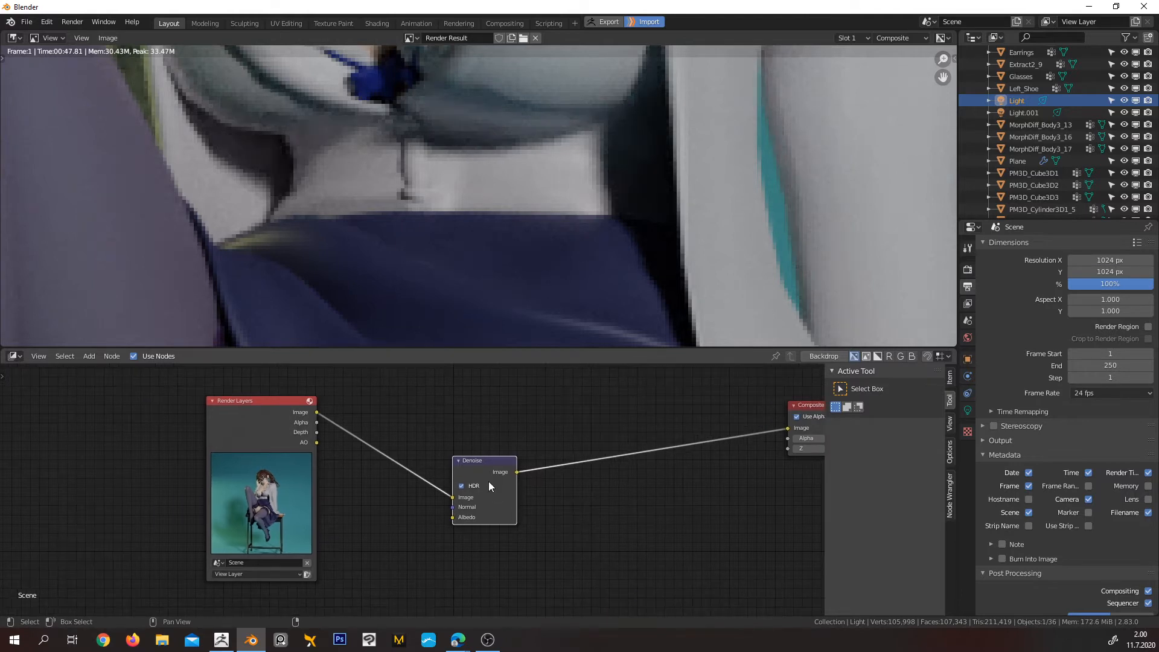
drag(496, 512, 509, 506)
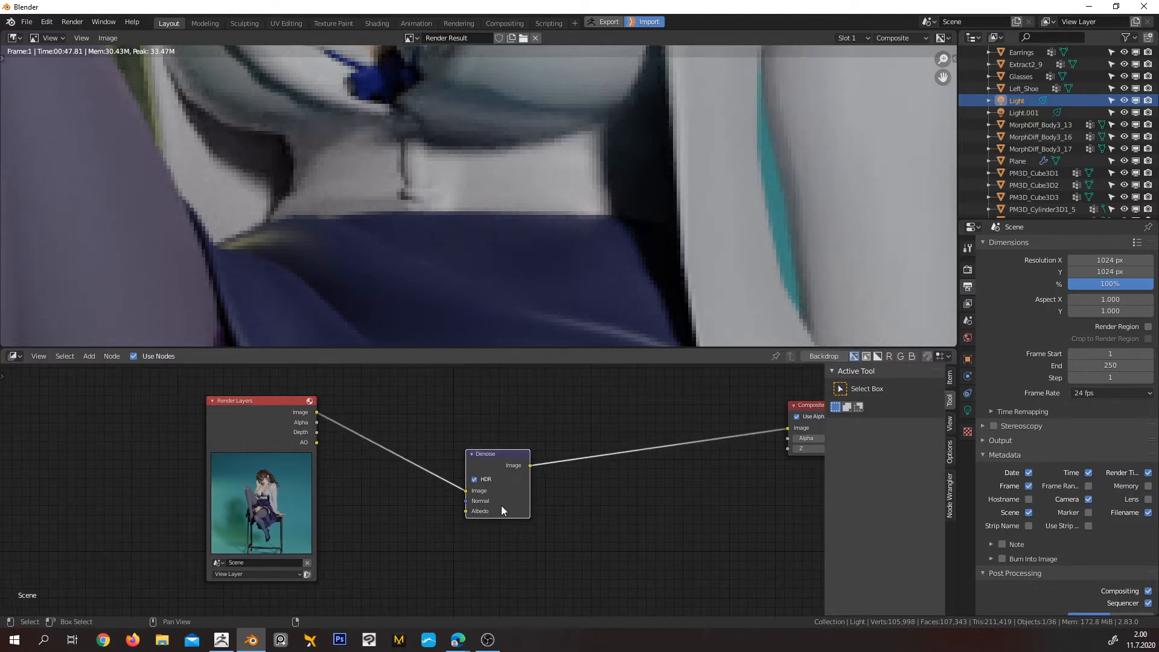
scroll(635, 202, down, 3)
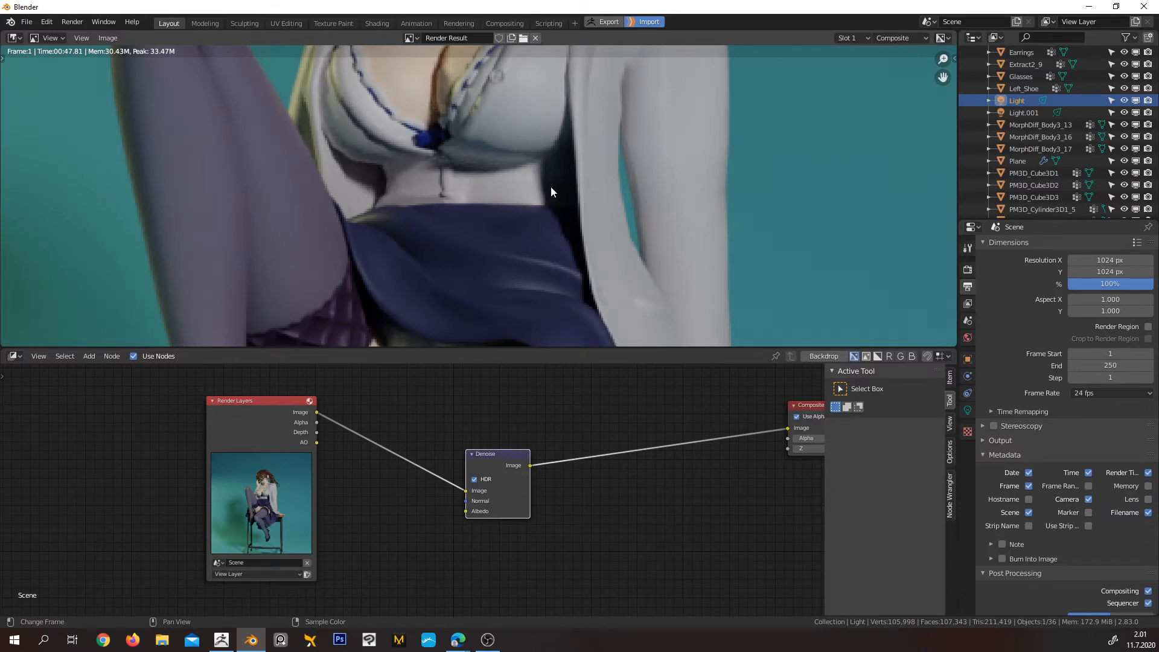
Turn off the Denoise node's HDR option to compare the rendered figure, and turn it back on
scroll(551, 187, down, 5)
middle_drag(549, 219, 558, 205)
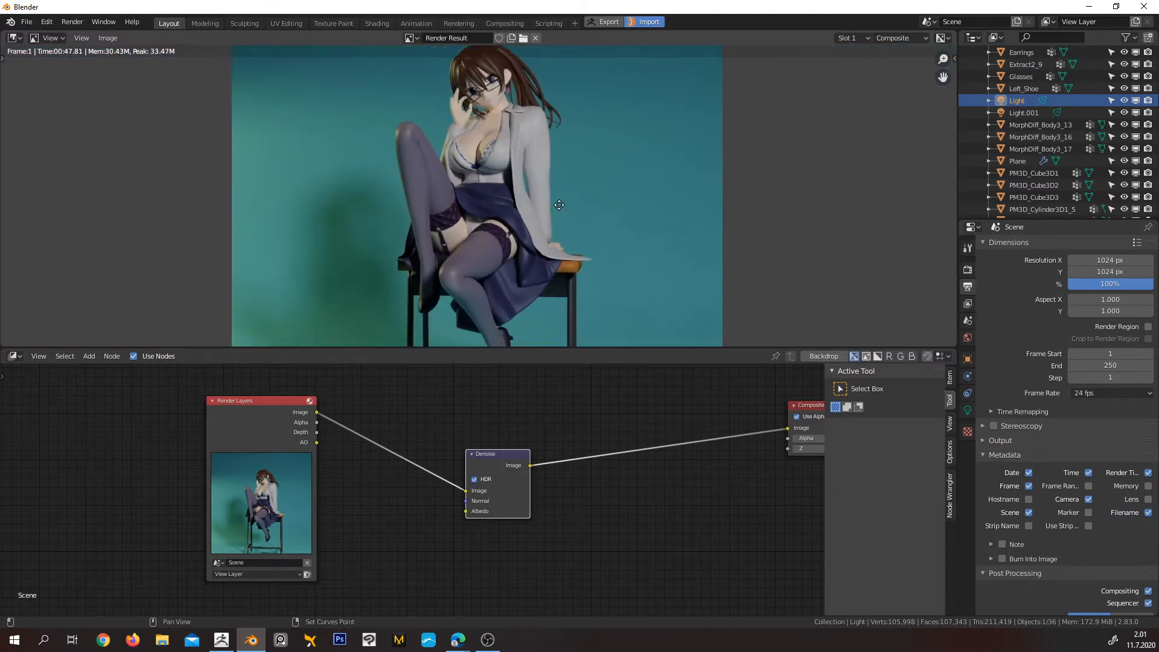
click(474, 479)
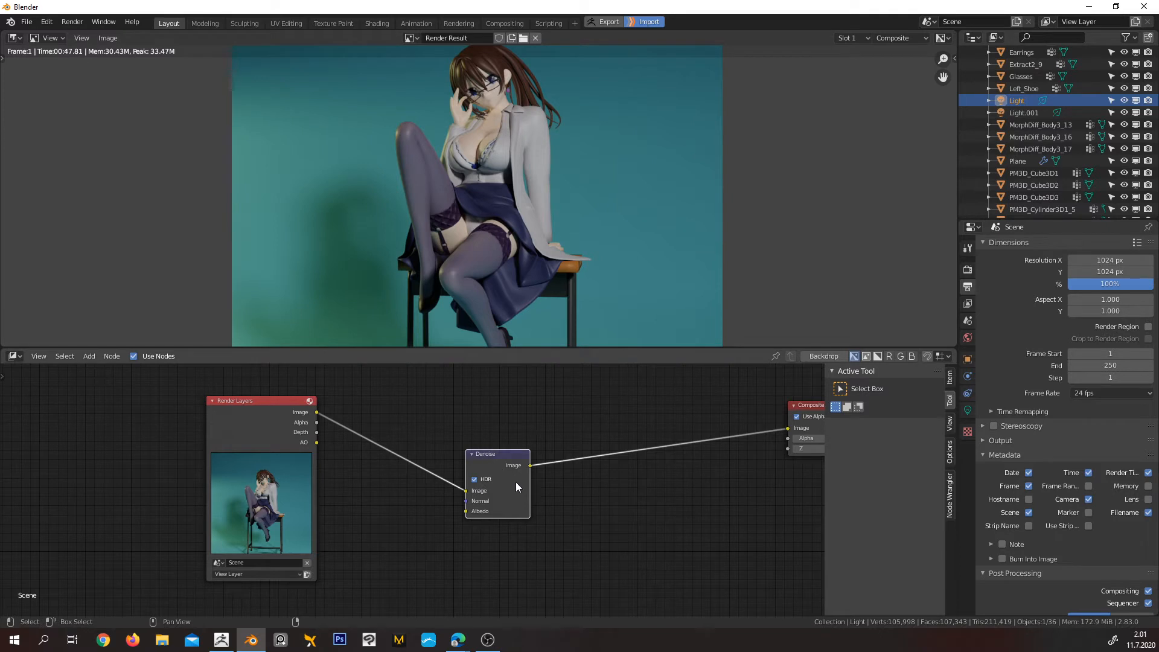
click(578, 514)
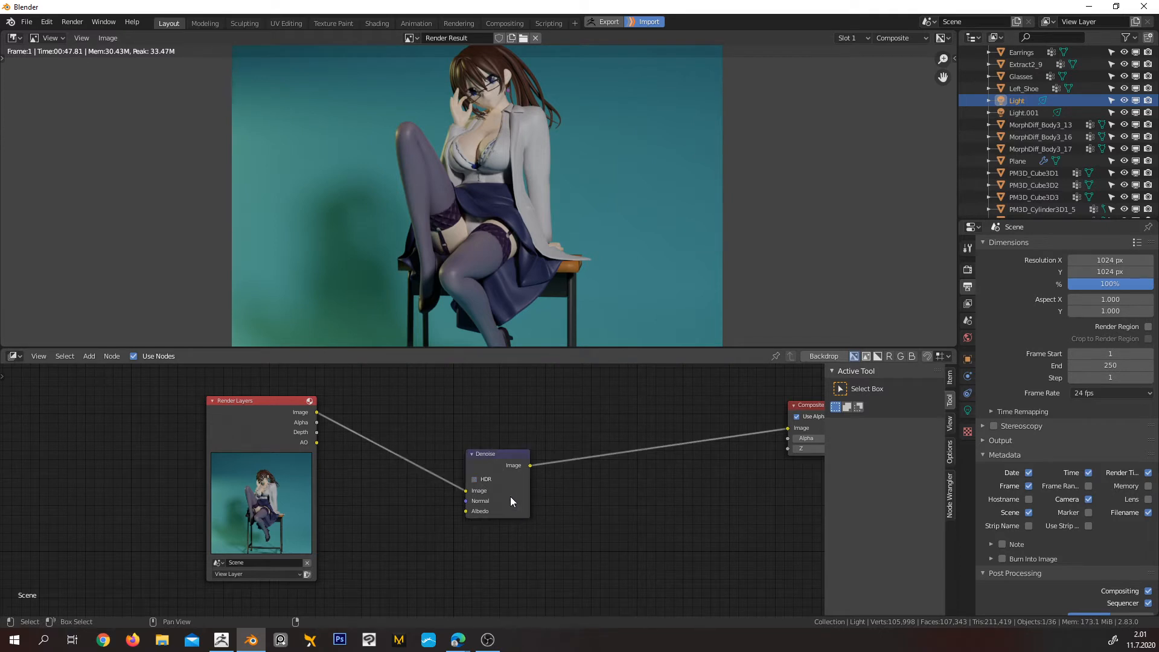
click(474, 479)
Move the Denoise node lower and shift the Render Layers node away from it to widen the gap between them
drag(514, 492, 536, 528)
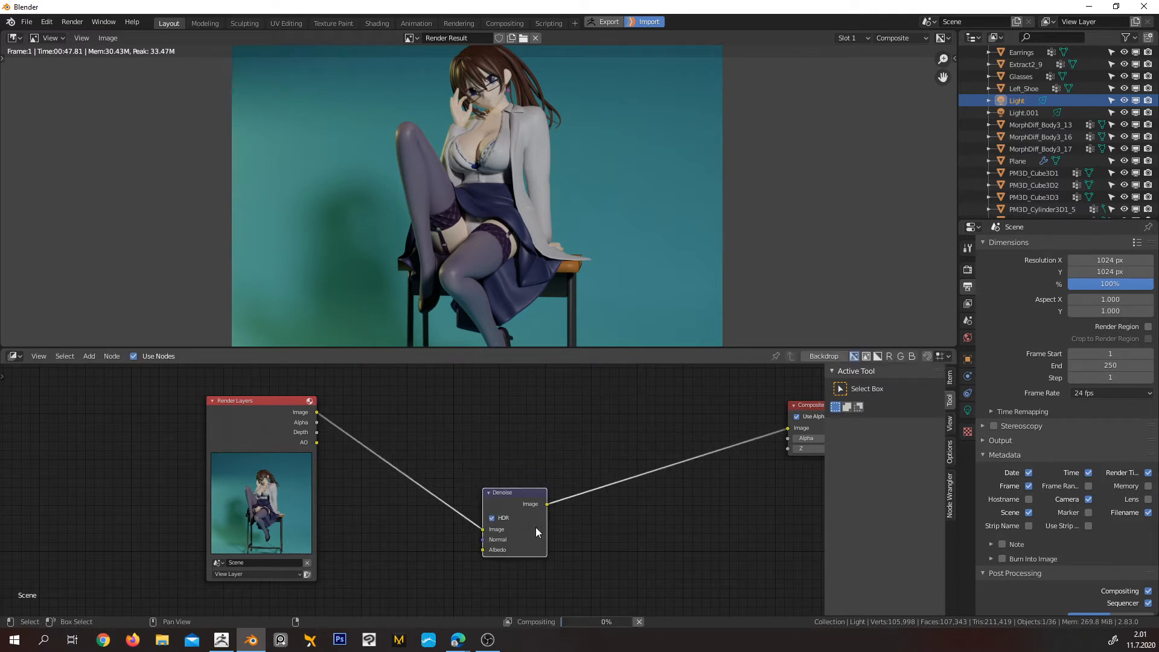
shift+scroll(453, 445, up, 1)
drag(252, 445, 202, 433)
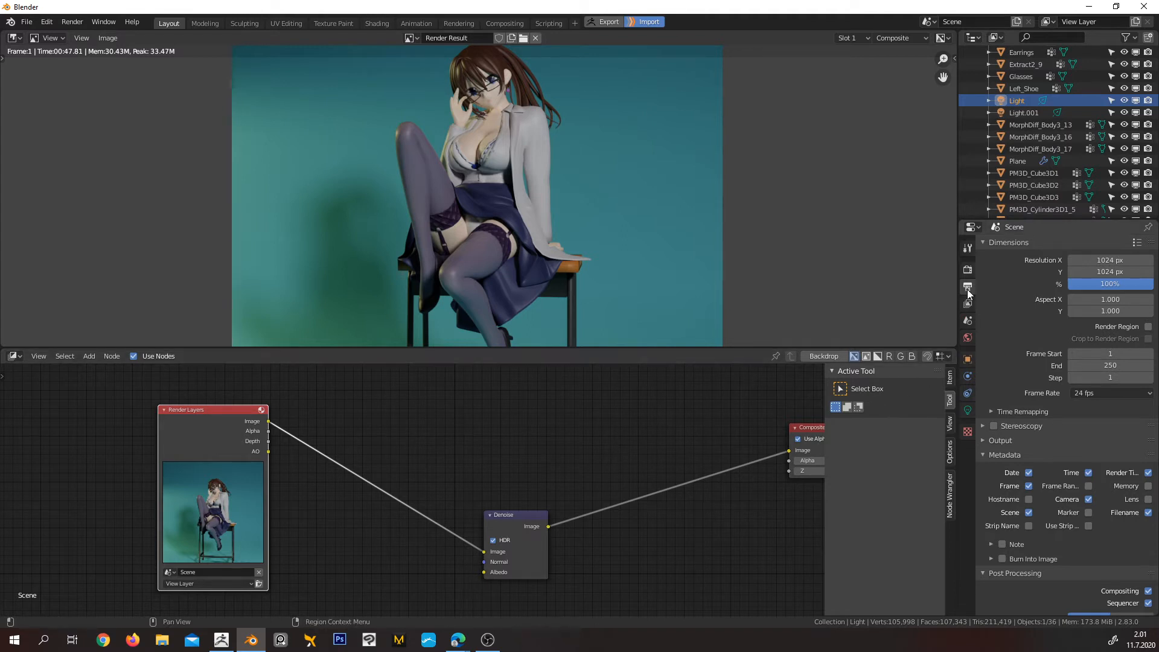
Enable the view layer's built-in Denoising, look through its options and the render settings, and disable it again
click(967, 305)
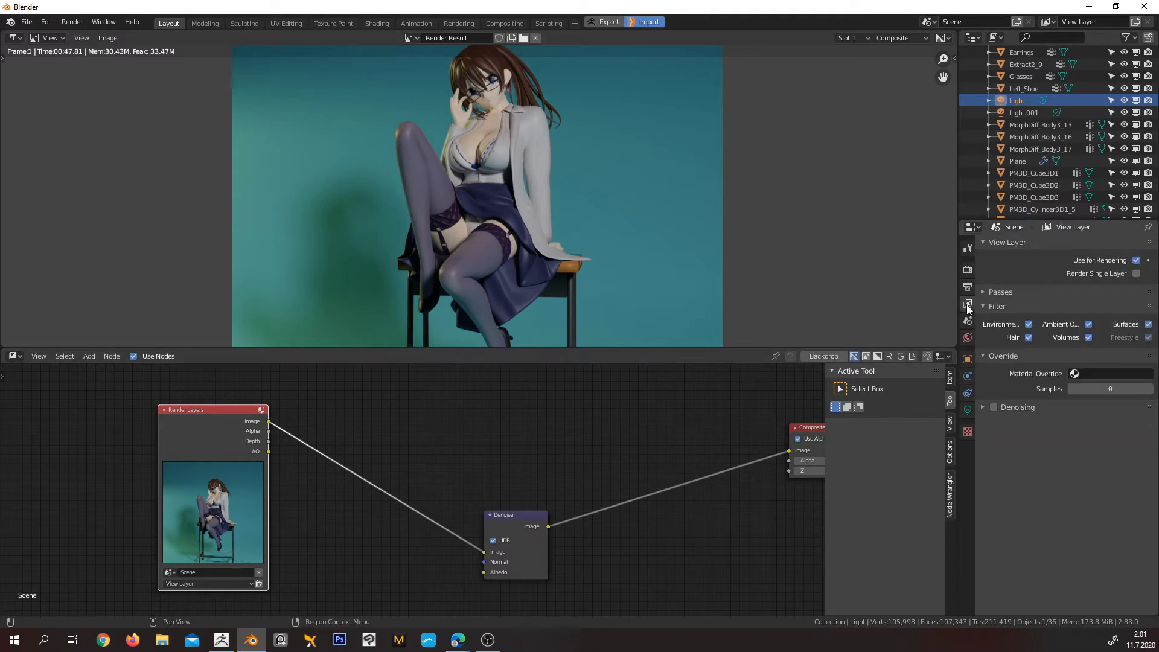
click(982, 408)
click(995, 407)
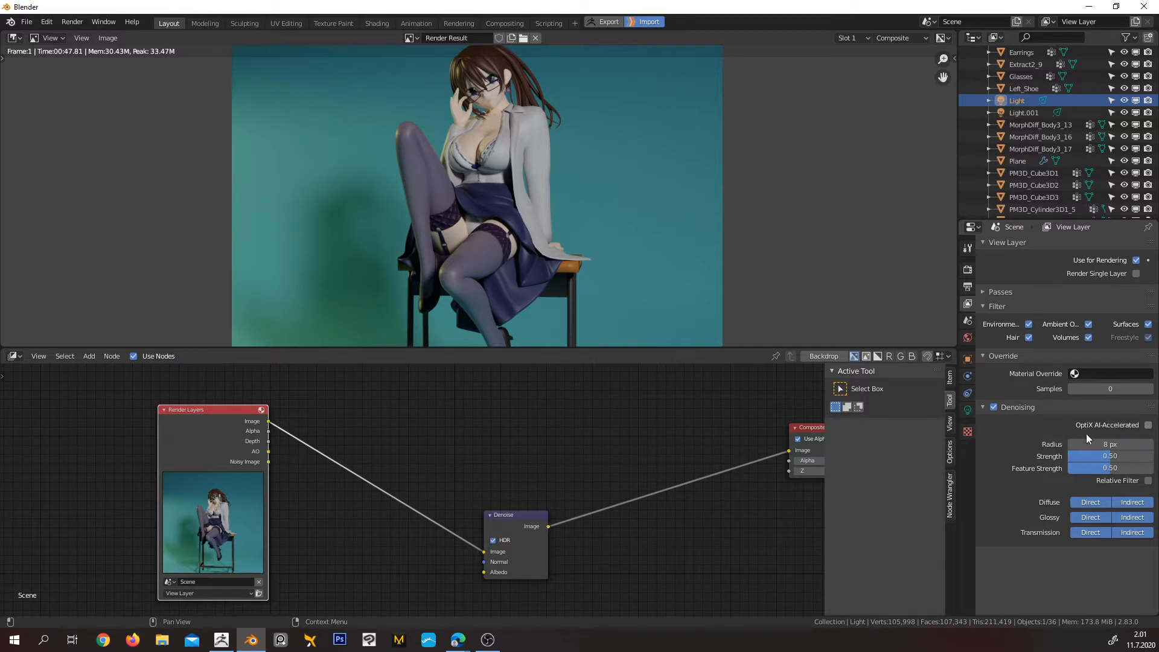
click(968, 270)
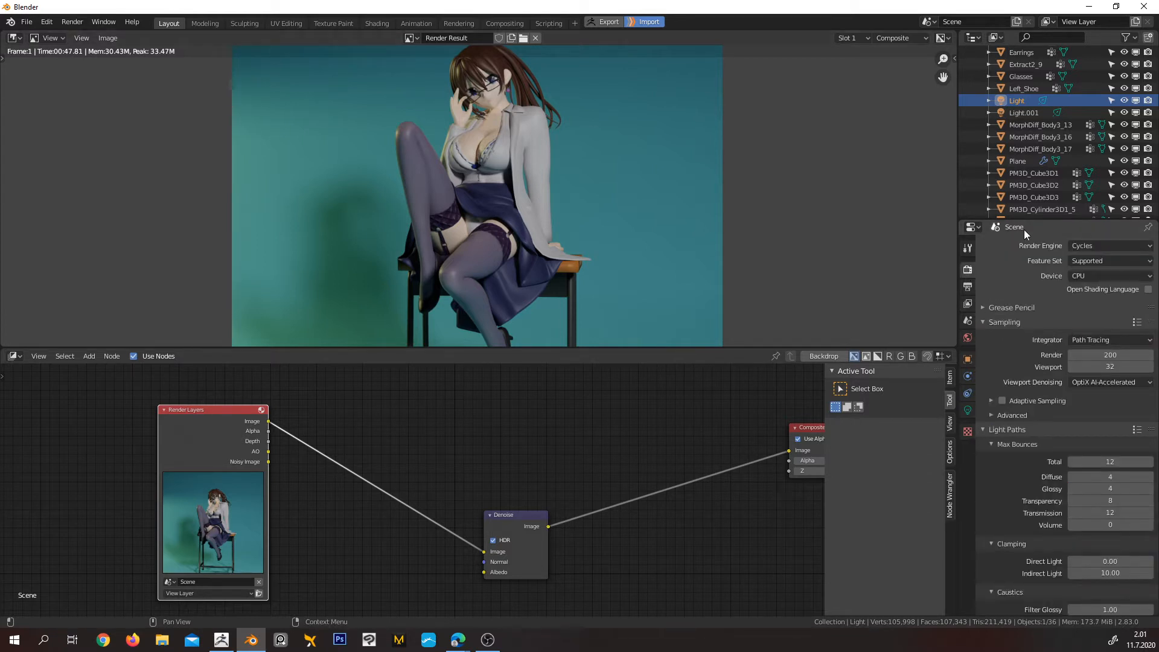
click(968, 287)
click(967, 270)
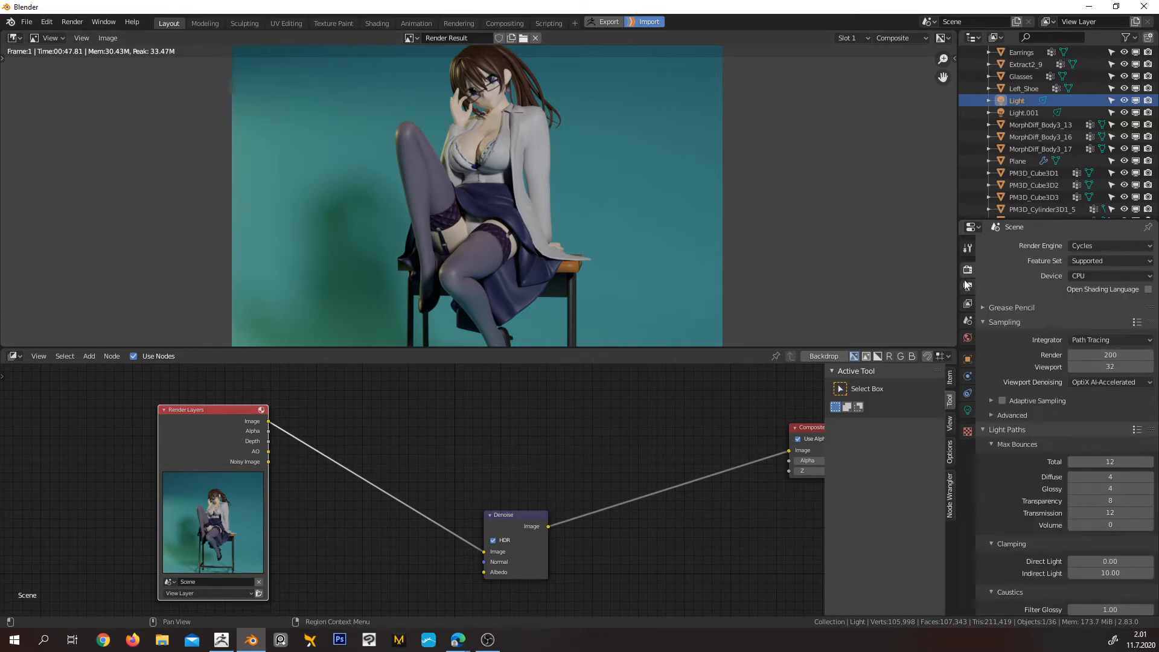
click(988, 322)
click(987, 321)
click(971, 304)
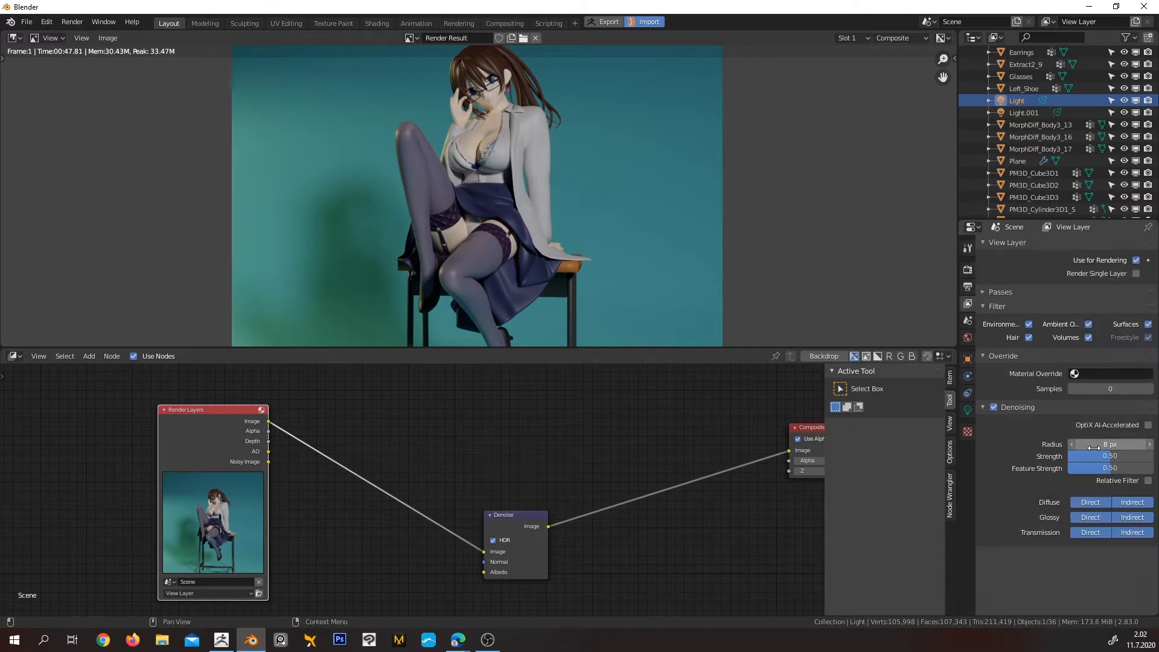
click(993, 408)
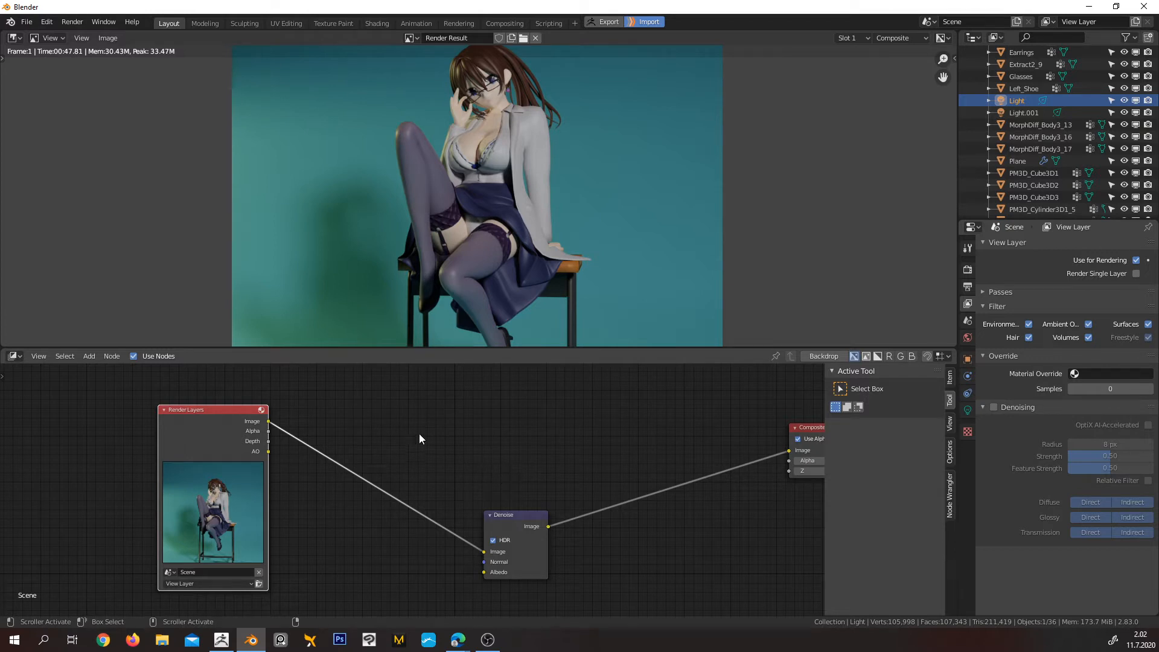
Add a Mix node and insert it into the link between the Render Layers image and the Denoise node
scroll(465, 450, up, 1)
middle_drag(465, 450, 494, 457)
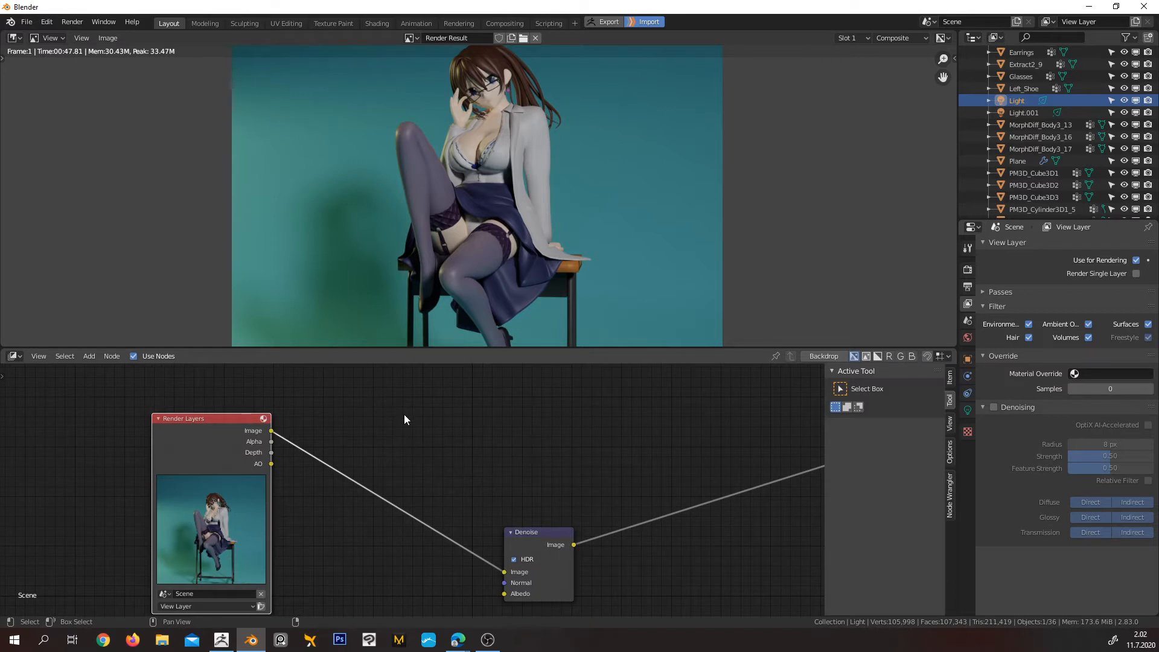
key(shift+a)
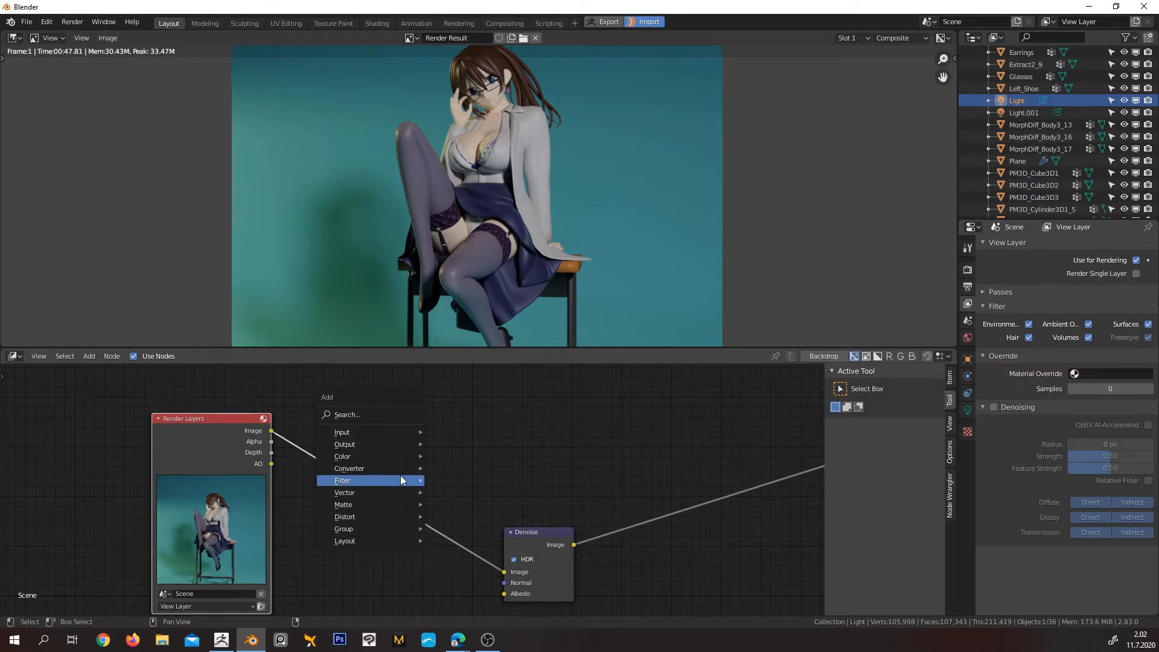
mouse_move(395, 488)
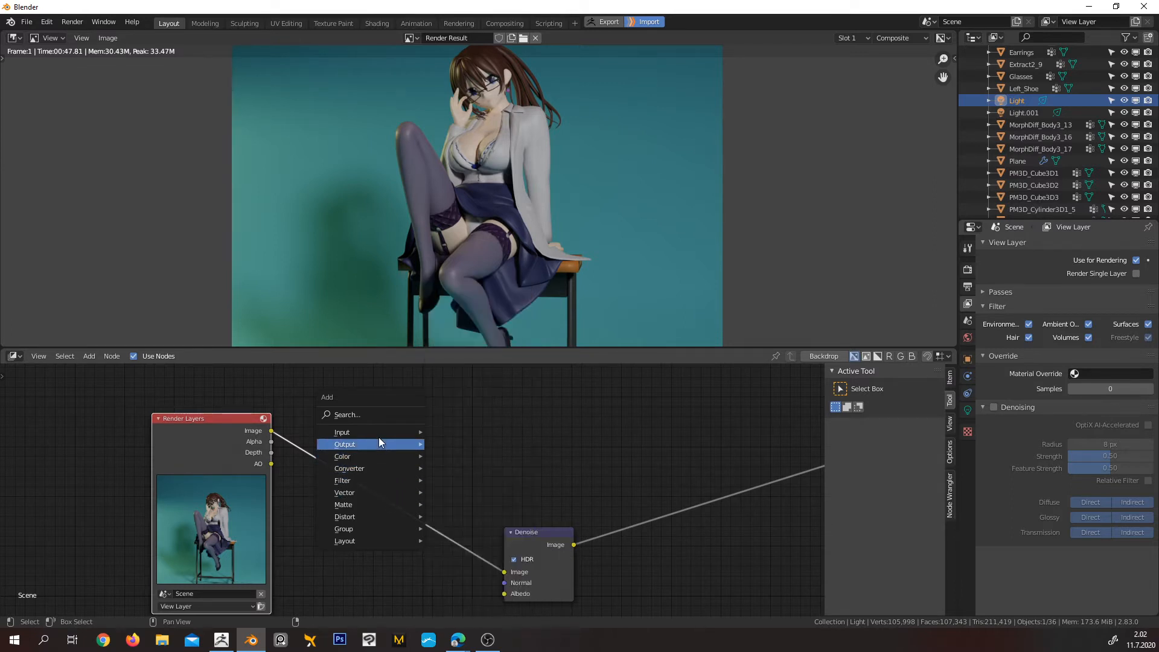
click(380, 415)
text(mi)
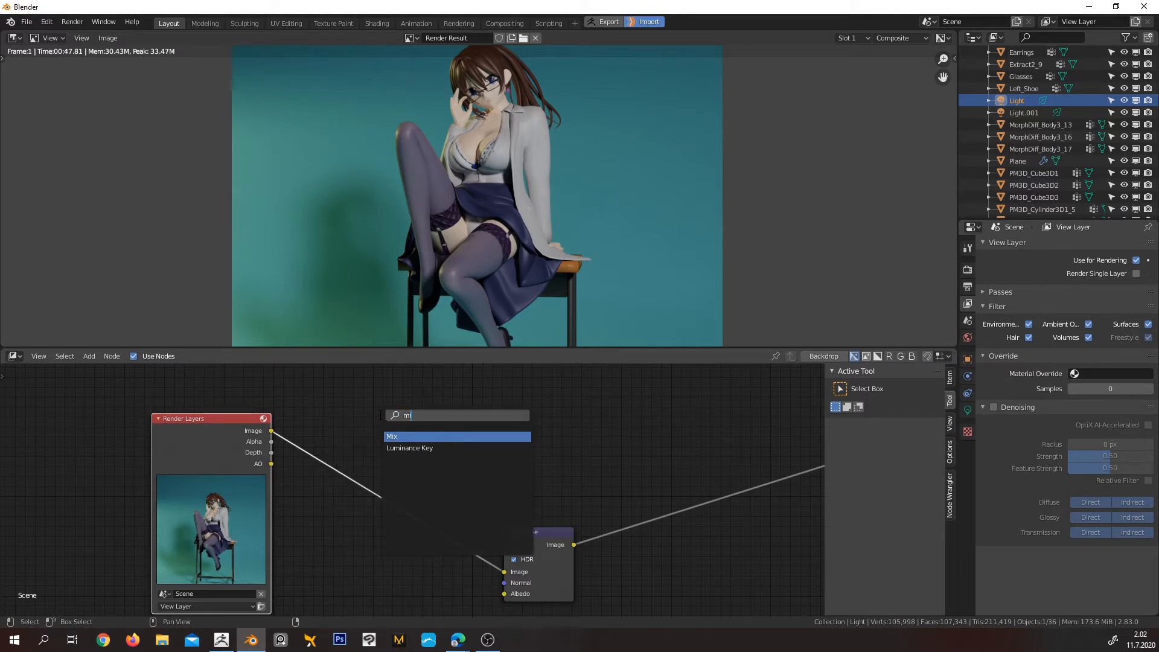
click(400, 436)
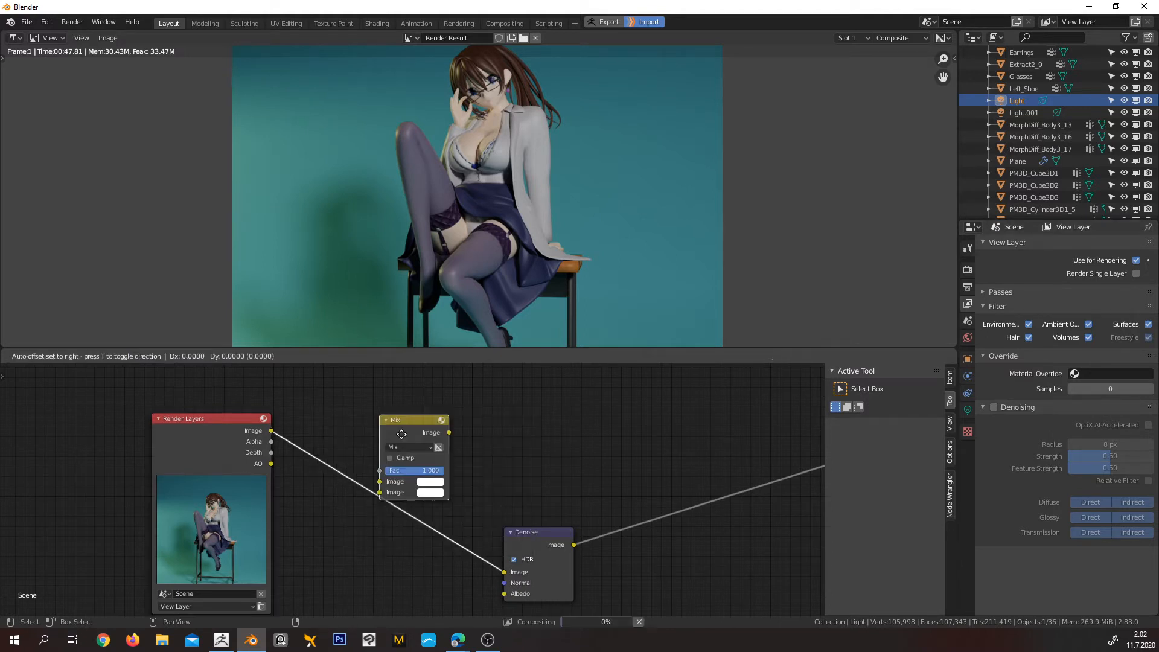
click(384, 430)
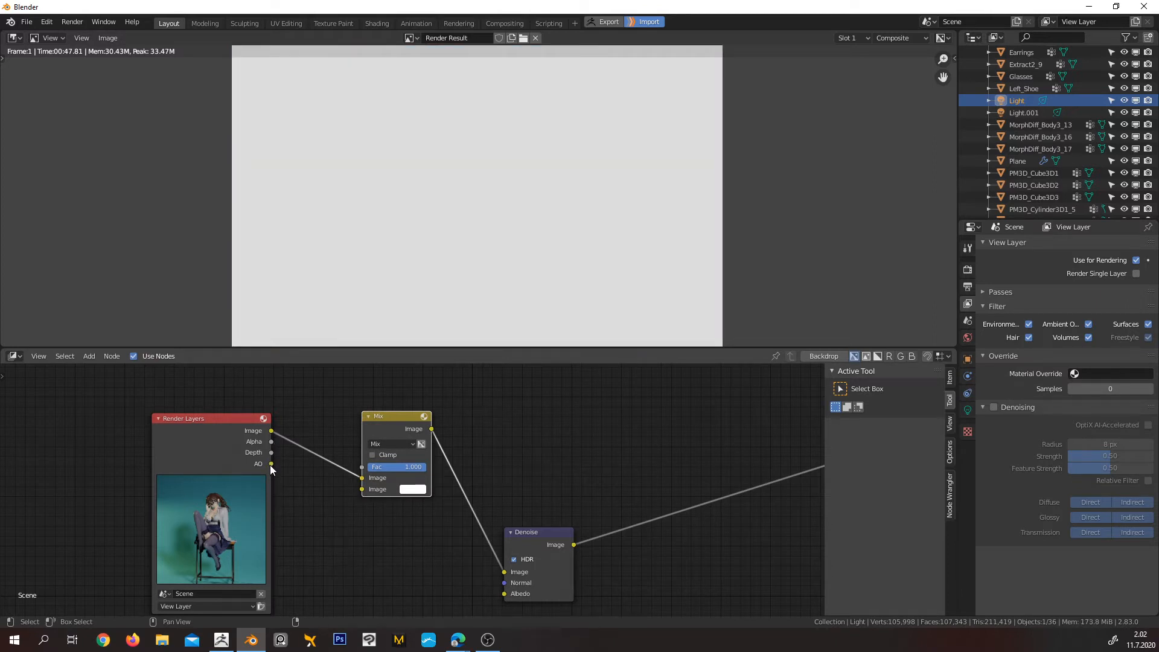
Connect the AO pass to the Mix node's second image input, set its blending mode to Multiply and nudge the node up
drag(271, 463, 366, 489)
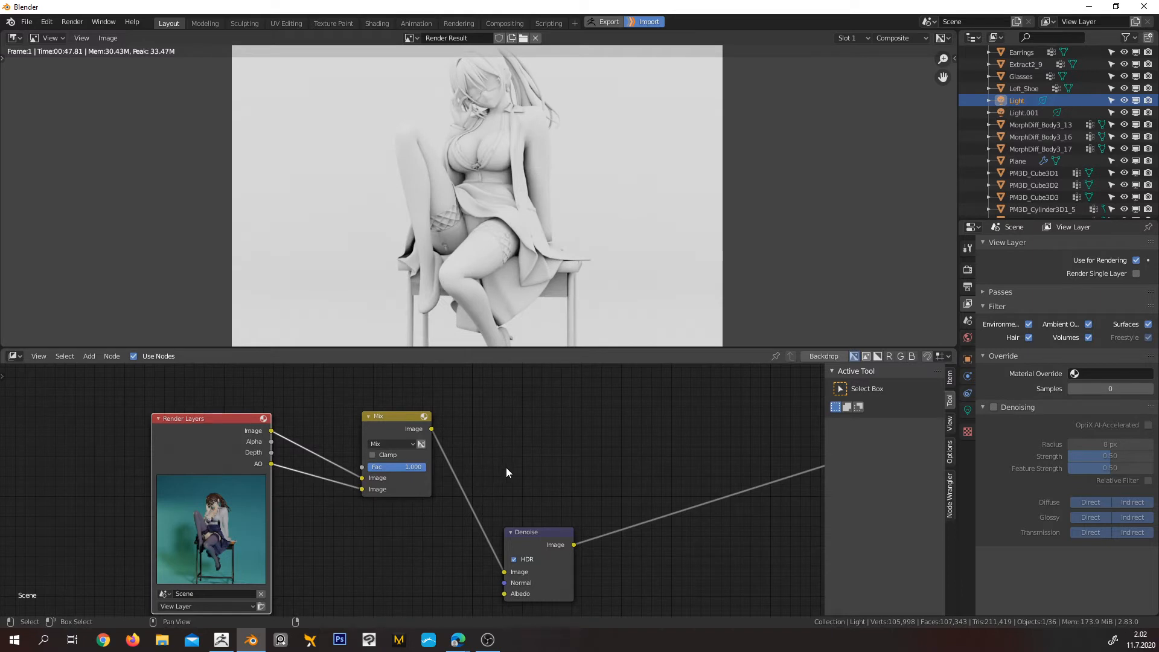
click(413, 445)
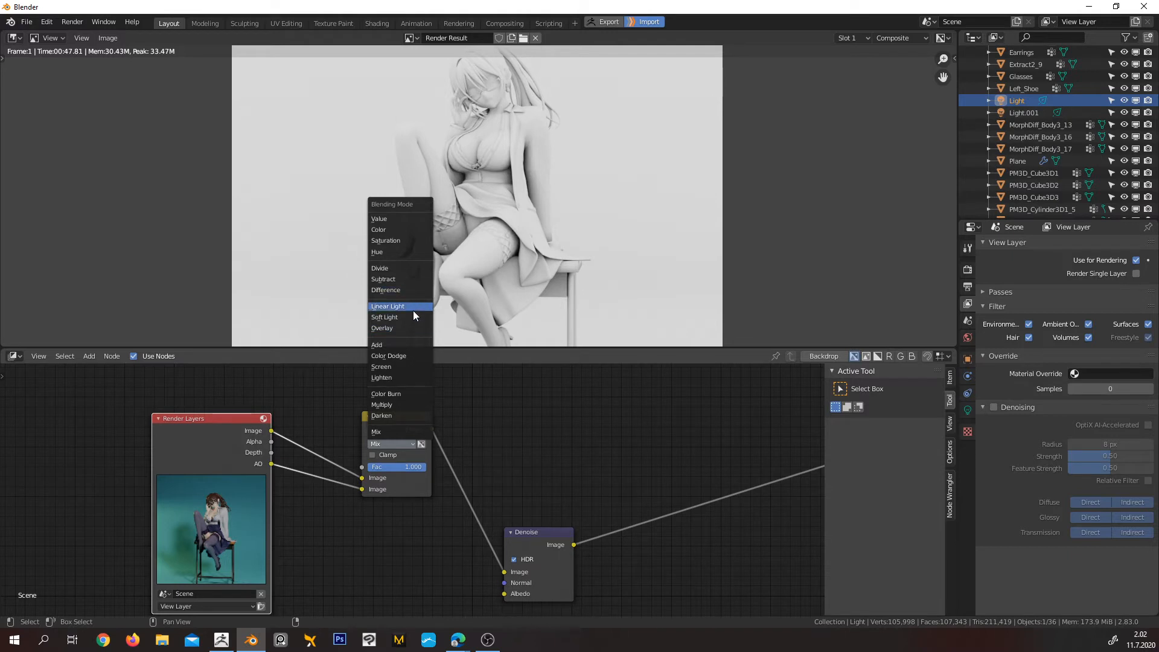
click(403, 404)
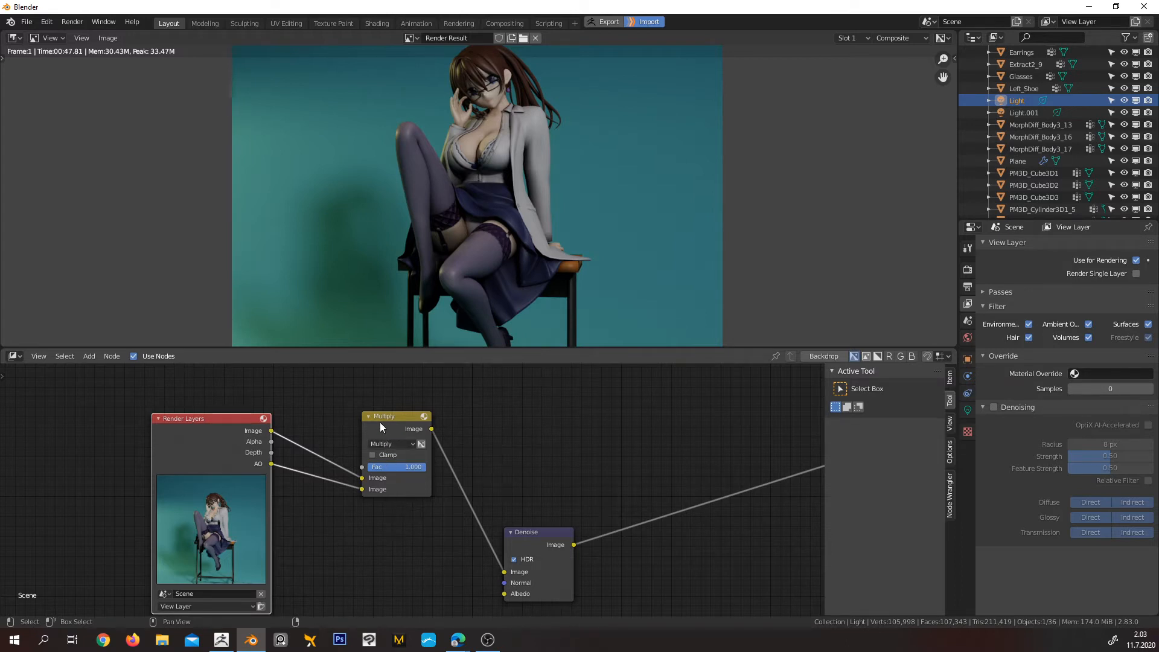
drag(379, 422, 380, 407)
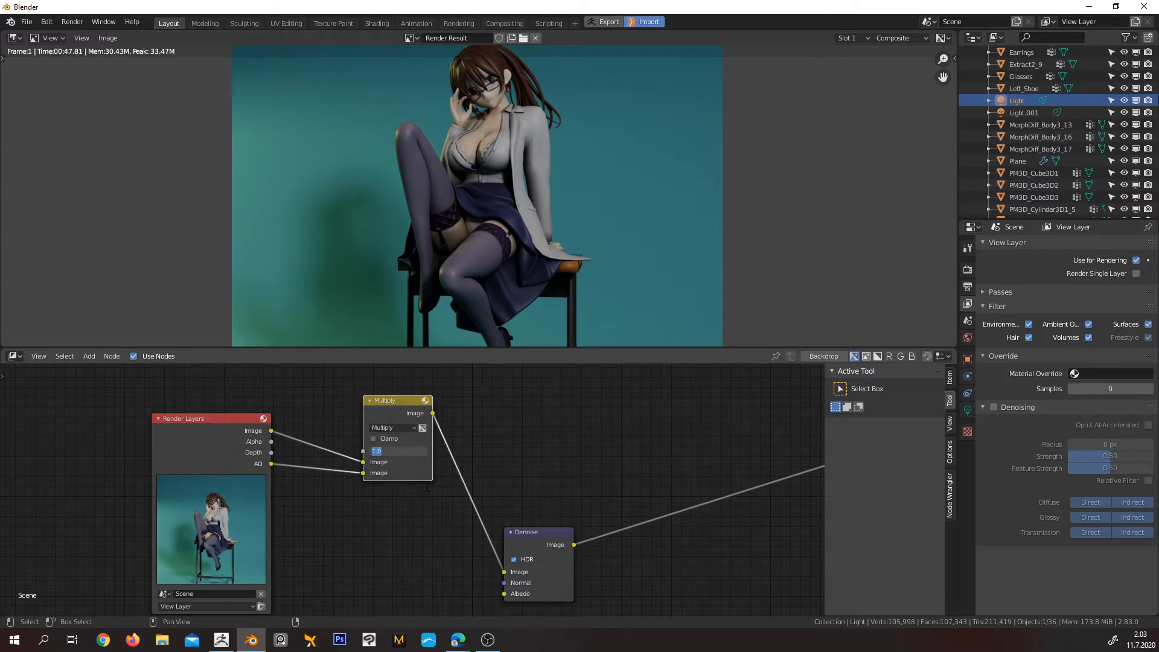
Set the Multiply node's factor to 0 to compare the image without ambient occlusion, and restore it to 1
text(0)
key(Return)
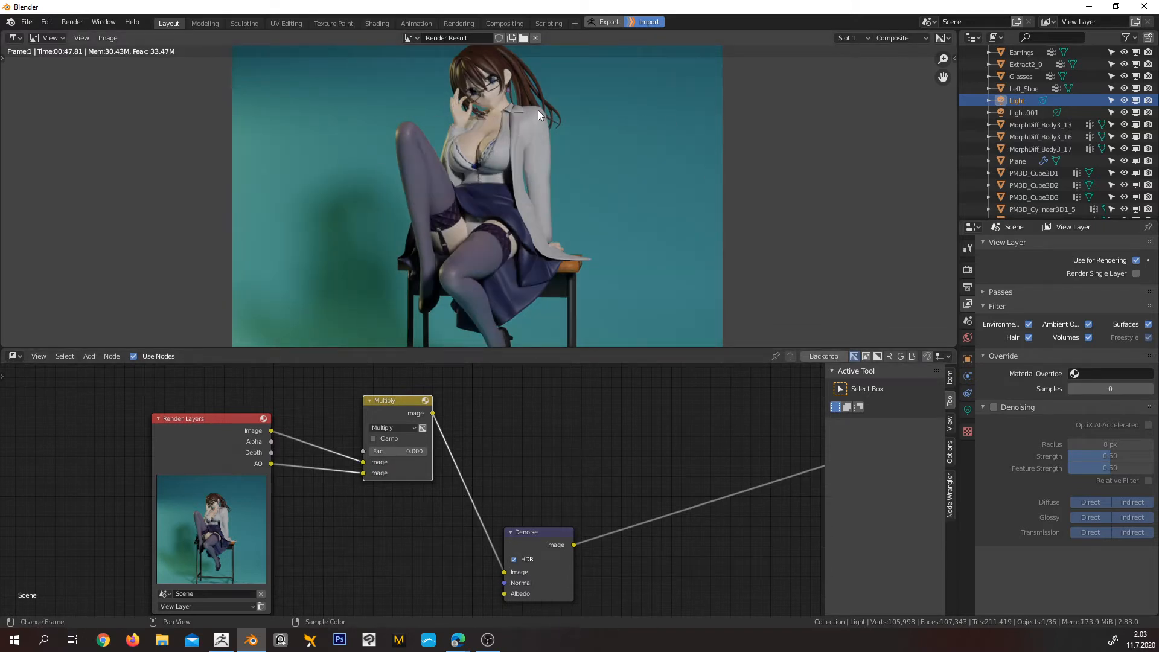
click(412, 452)
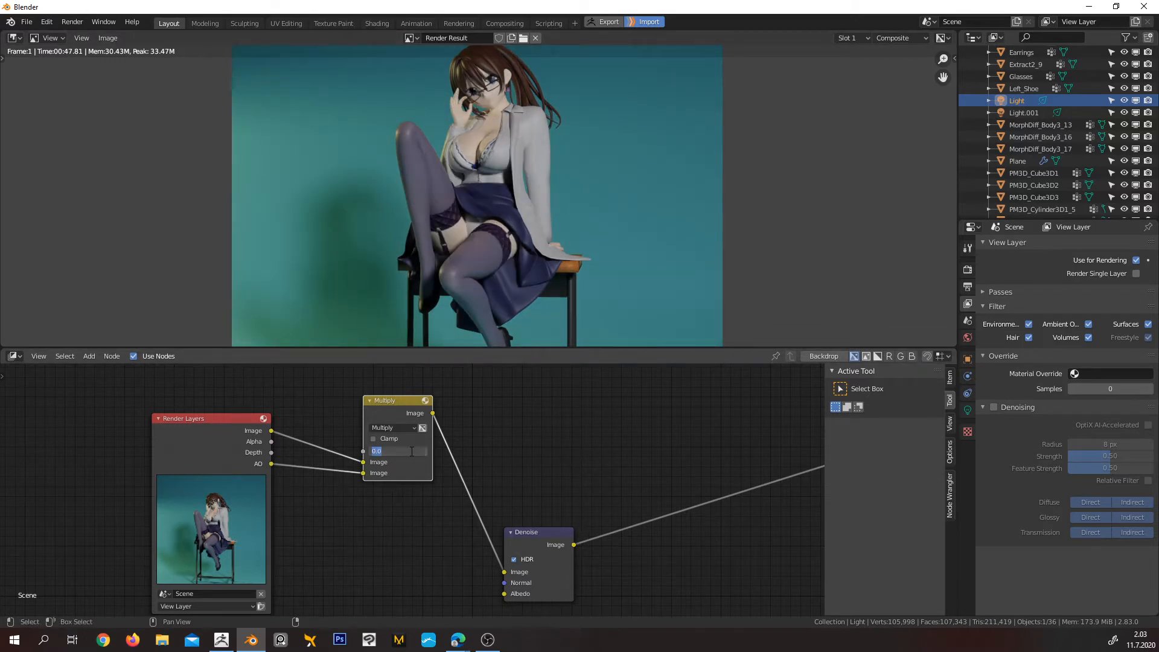
text(1)
key(Return)
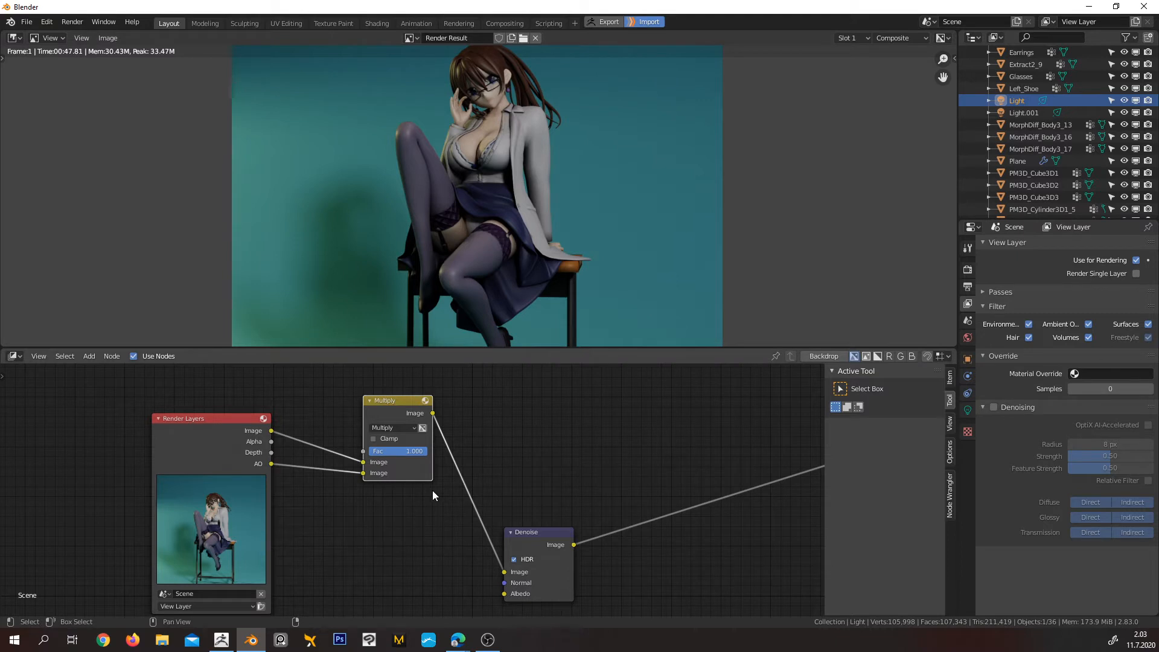
Set the Multiply node's factor to 0.7 and check the occlusion shading on the figure close up and in full frame
click(418, 452)
text(0.7)
key(Return)
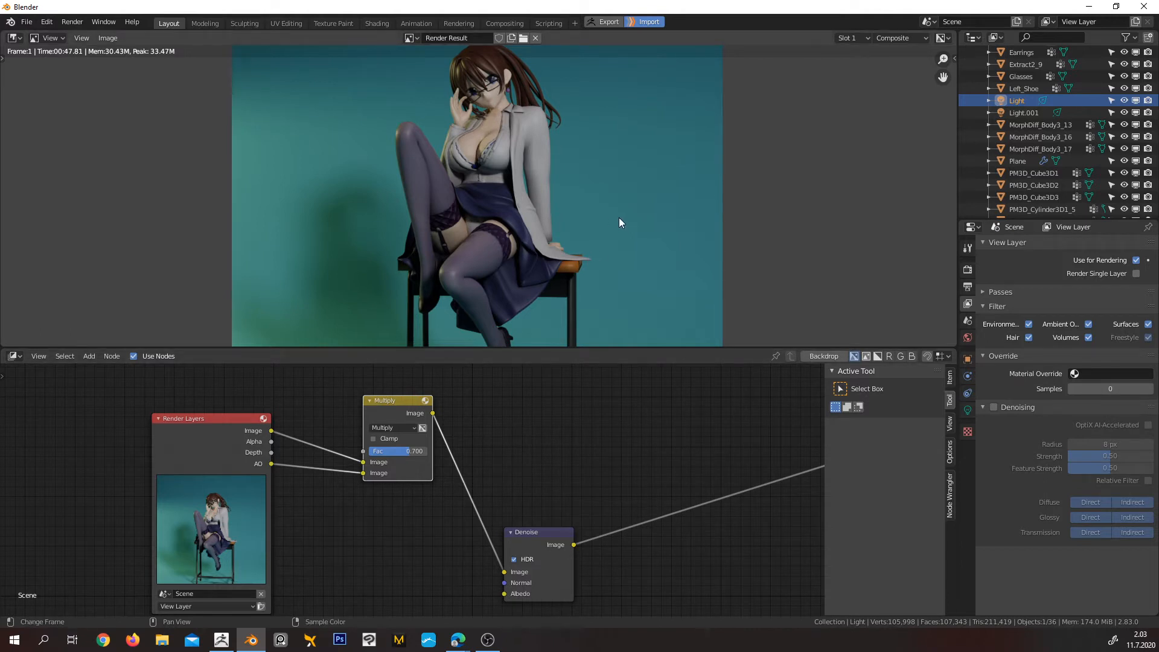
scroll(592, 183, down, 2)
scroll(531, 205, up, 5)
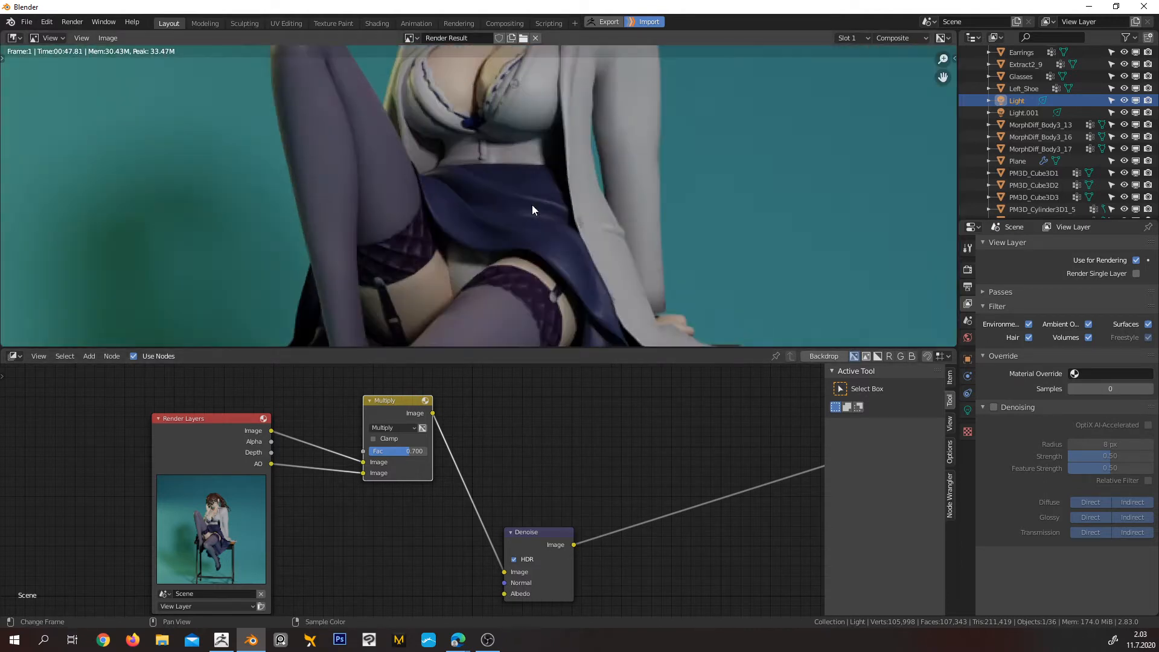
middle_drag(626, 157, 590, 272)
middle_drag(615, 129, 596, 221)
scroll(596, 220, down, 6)
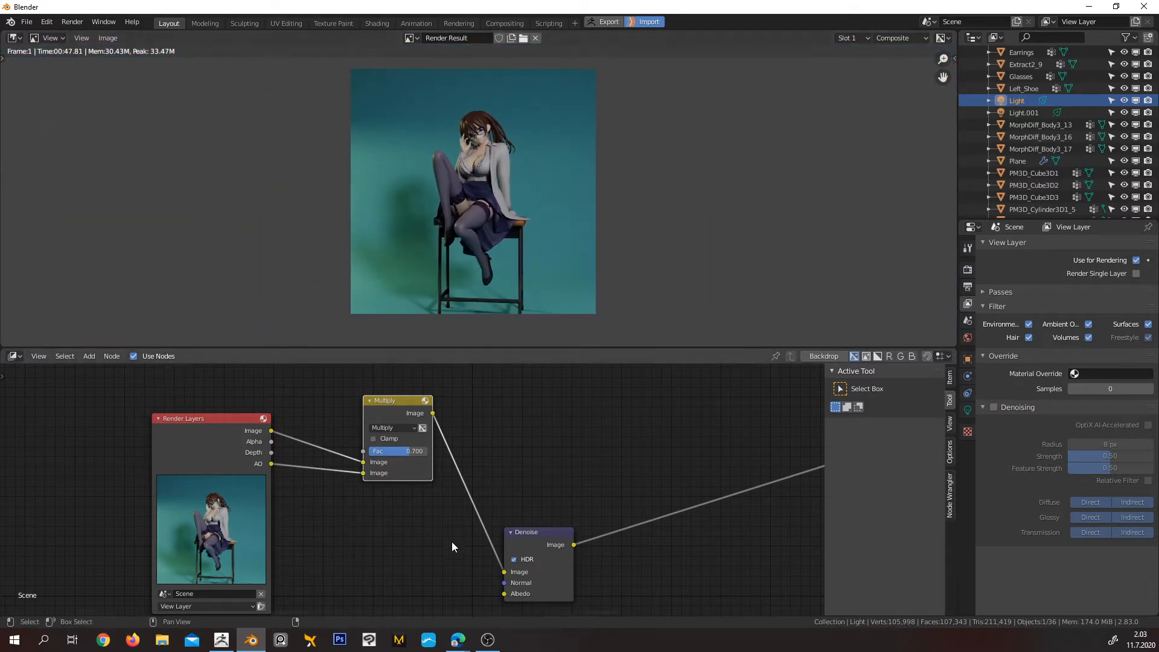
Rearrange the Multiply and Denoise nodes, placing Multiply beside Render Layers and the Denoise node slightly higher
drag(393, 403, 363, 391)
drag(515, 539, 506, 525)
drag(365, 399, 381, 439)
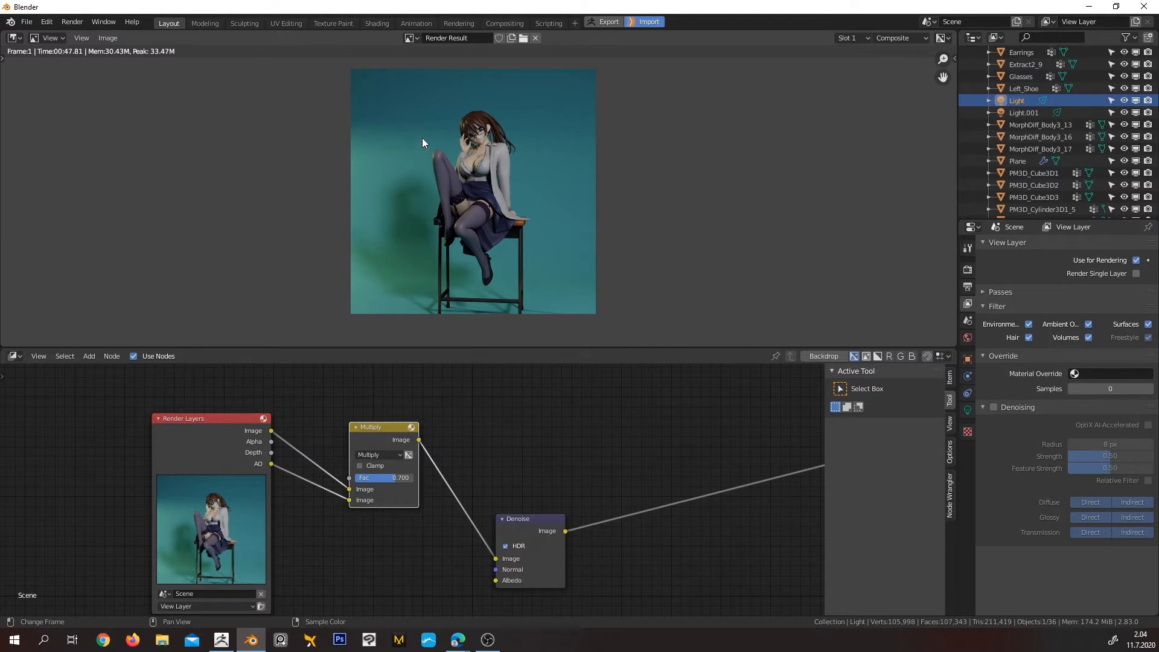
Switch the area showing the render result to the 3D Viewport, leave the camera view and use Material Preview shading
click(13, 40)
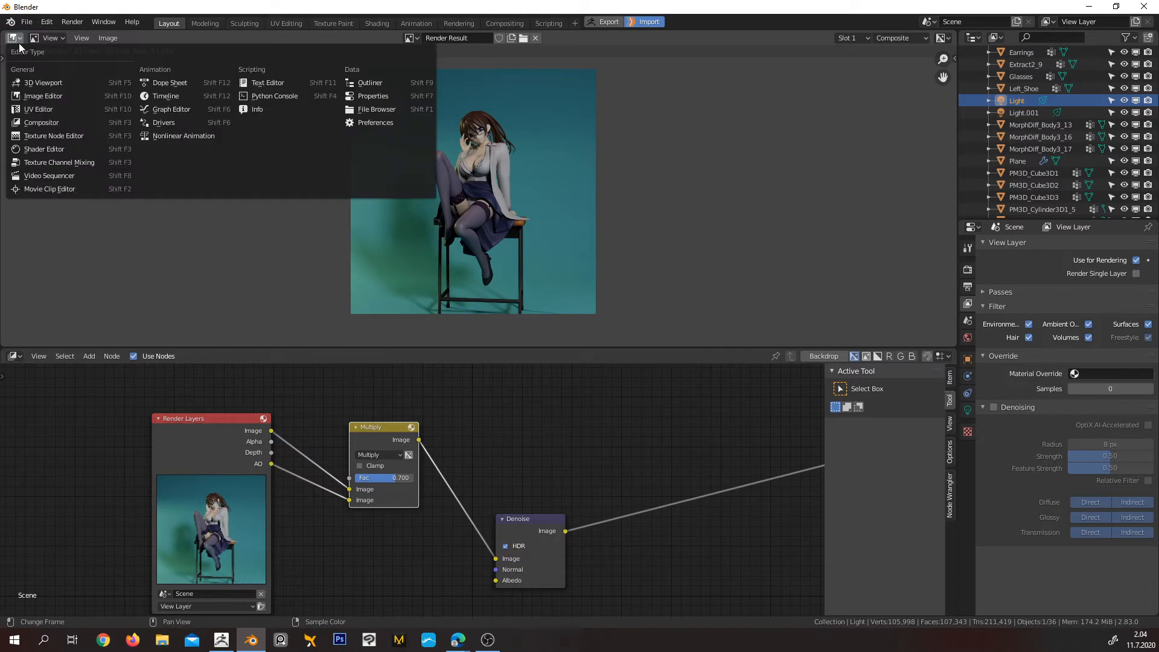
click(45, 83)
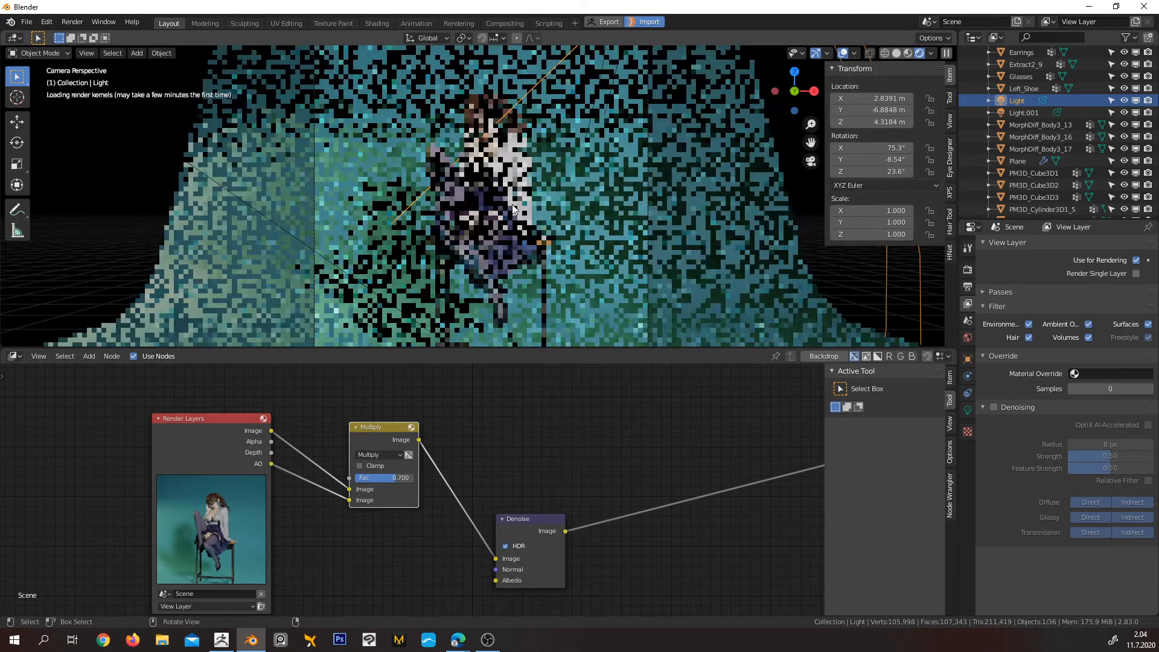
scroll(564, 191, down, 2)
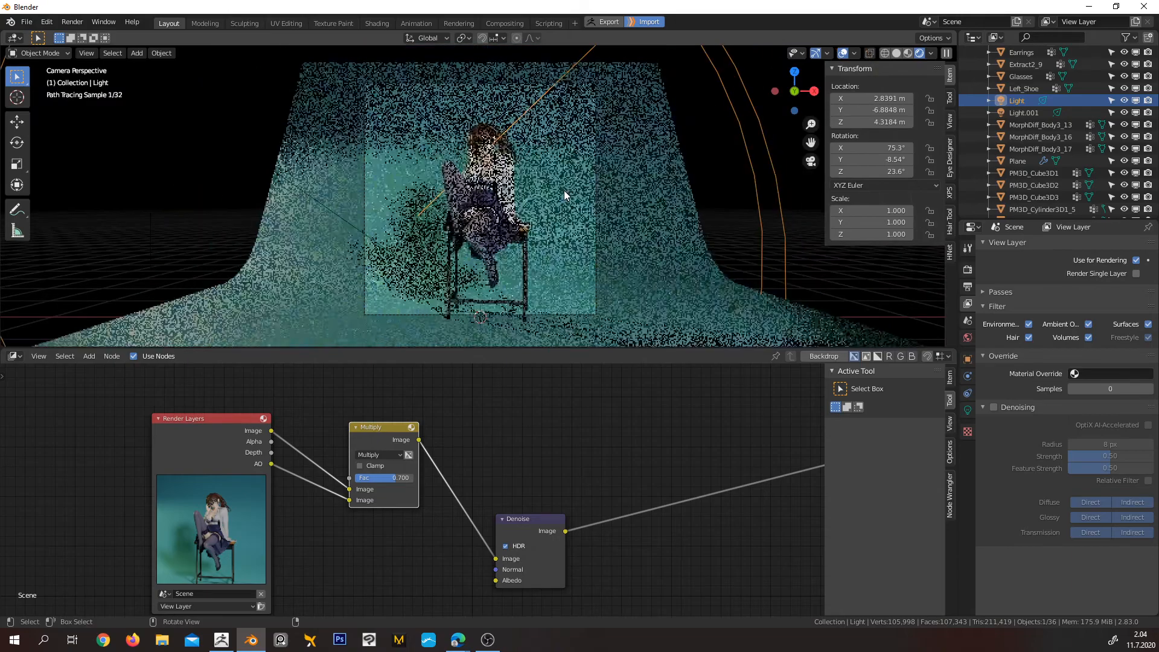
mouse_move(558, 179)
middle_down()
mouse_move(560, 193)
mouse_move(553, 175)
mouse_move(585, 158)
mouse_move(498, 172)
mouse_move(510, 172)
middle_up()
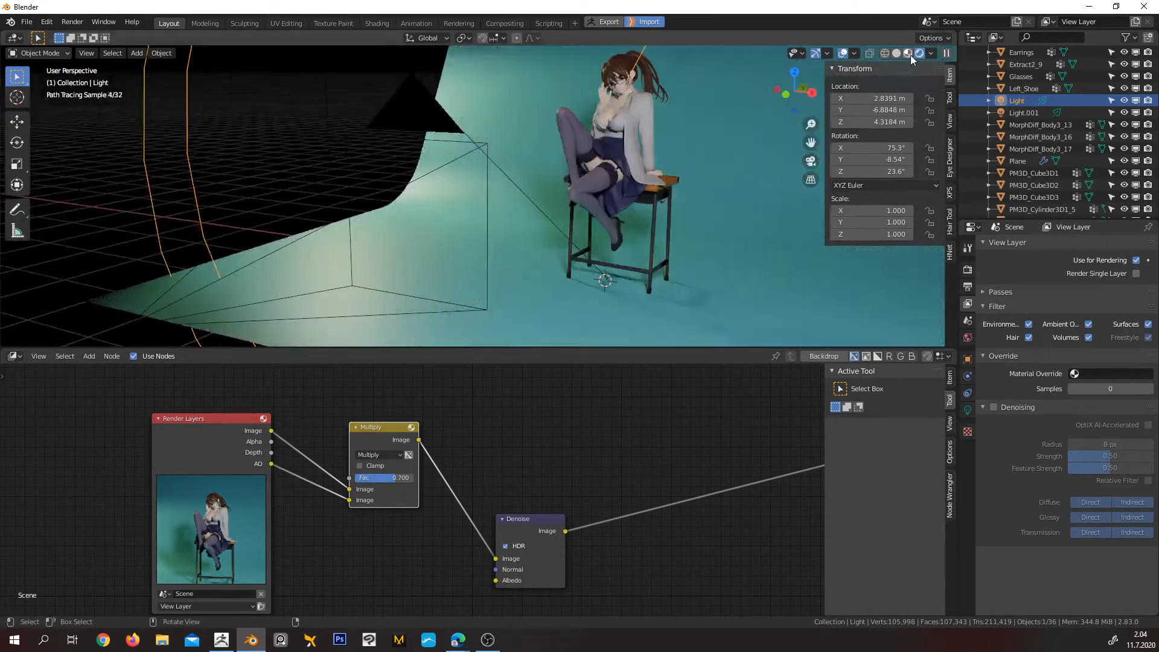
click(908, 54)
Examine the lights, camera and curved backdrop around the seated character, and inspect the skirt and chair close up
mouse_move(680, 133)
middle_down()
mouse_move(522, 190)
mouse_move(560, 215)
mouse_move(628, 178)
middle_up()
scroll(537, 191, down, 3)
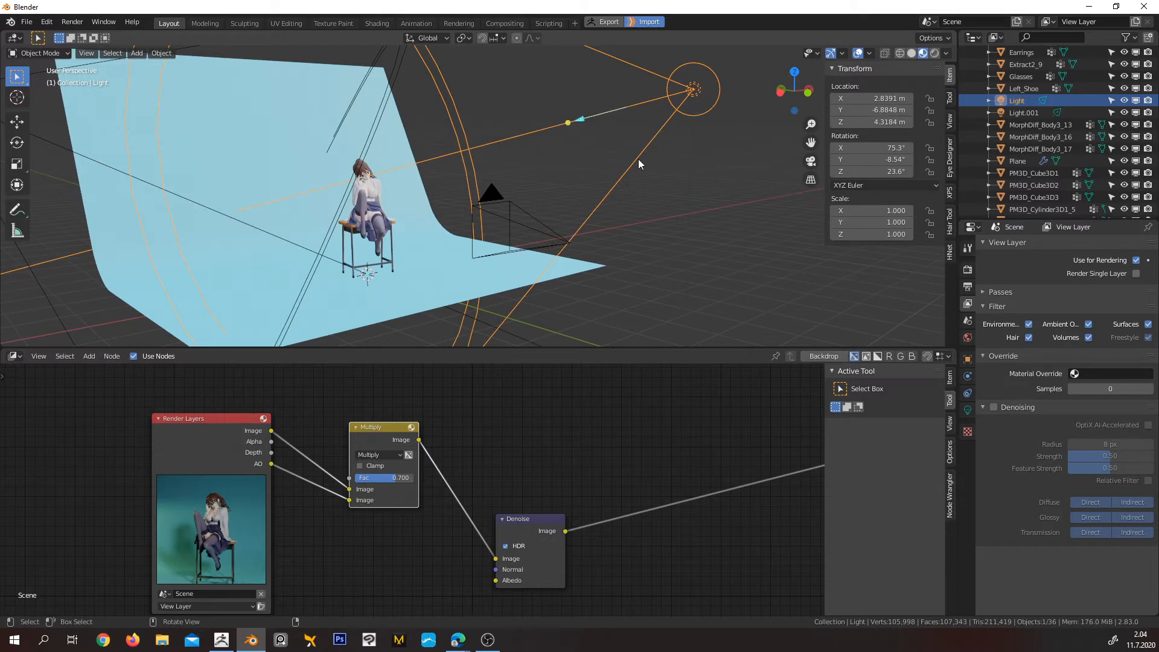
mouse_move(633, 136)
middle_down()
mouse_move(611, 123)
mouse_move(560, 150)
mouse_move(562, 198)
mouse_move(580, 154)
mouse_move(531, 178)
mouse_move(624, 136)
middle_up()
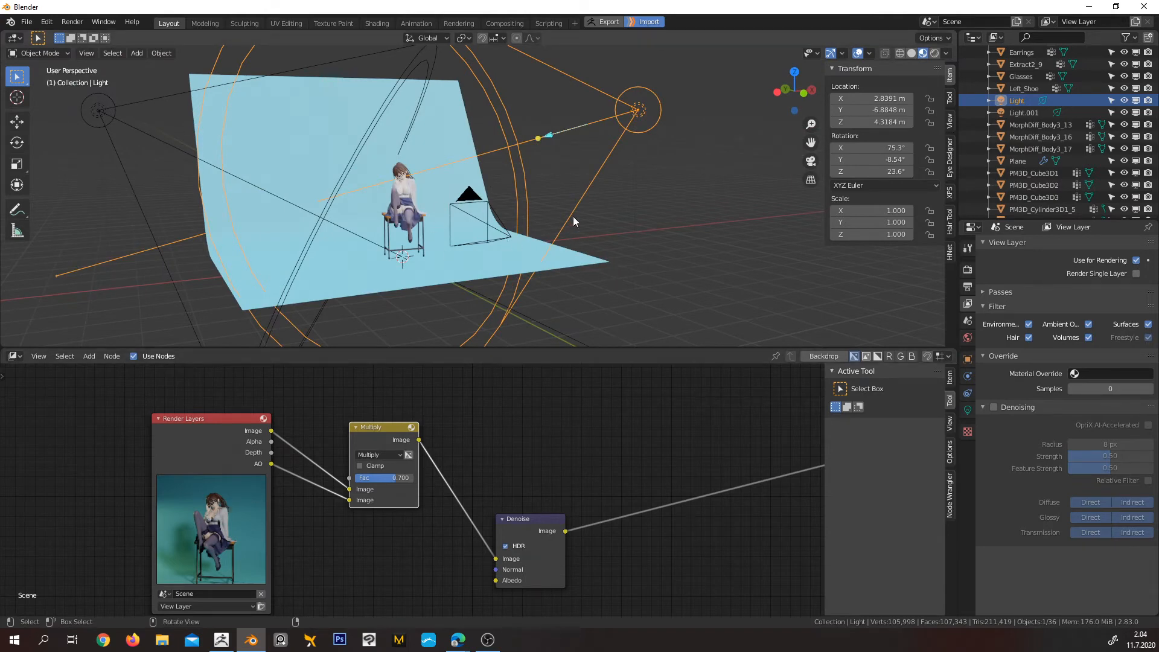
scroll(430, 220, up, 6)
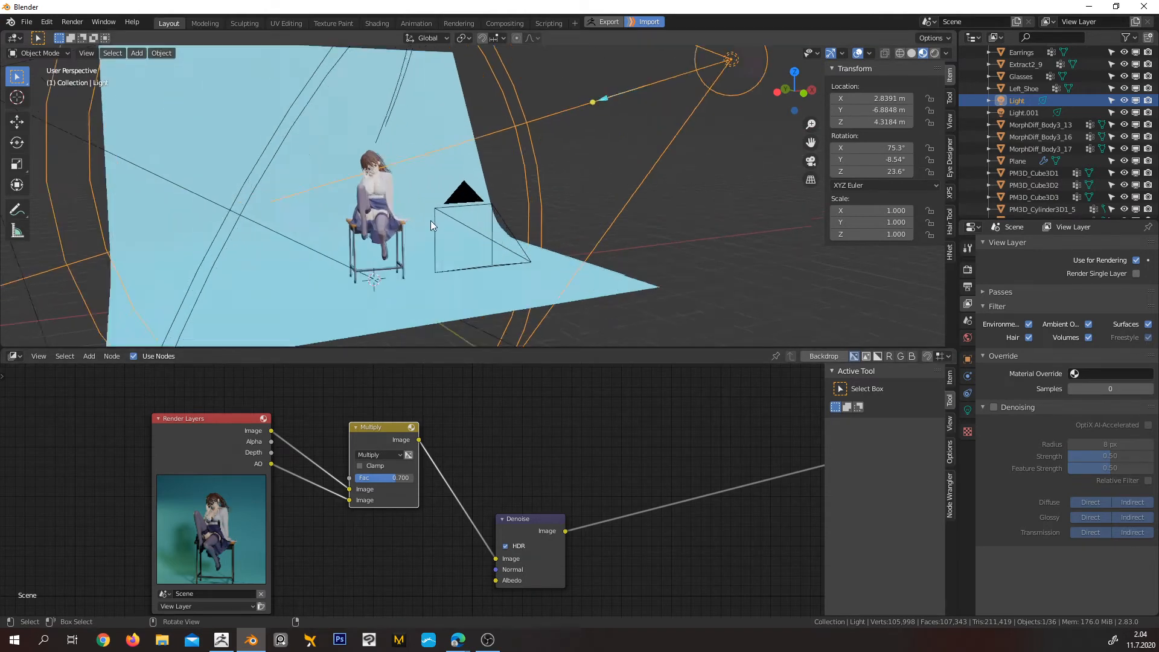
shift+middle_drag(314, 215, 531, 150)
scroll(441, 209, up, 1)
scroll(440, 211, up, 2)
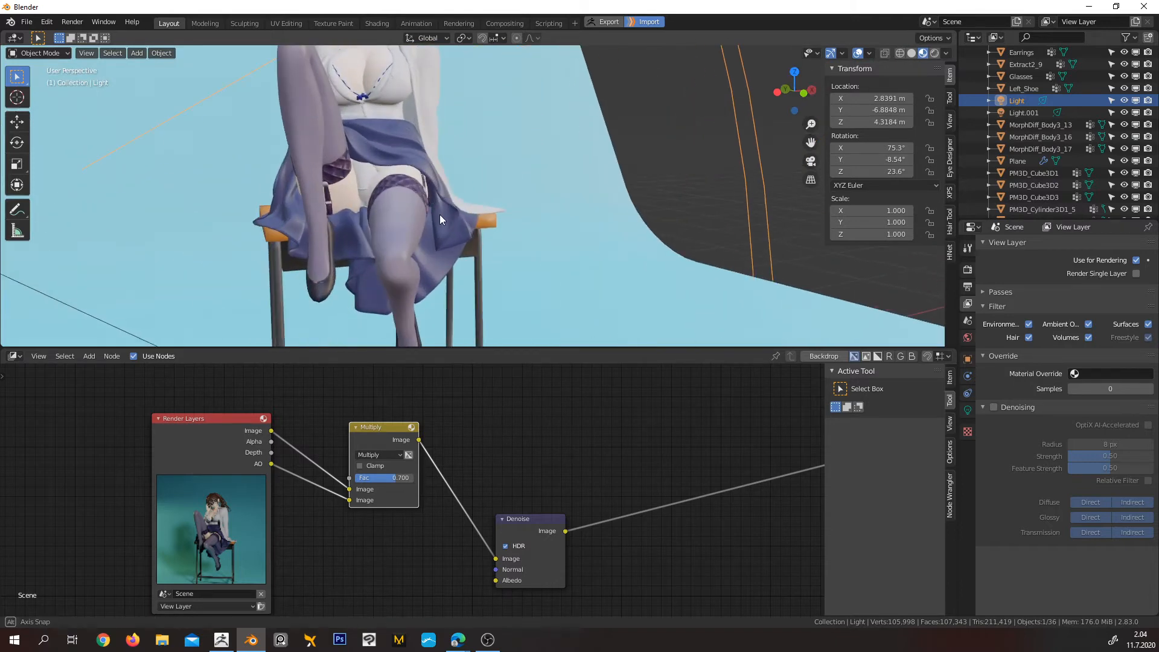
Select the white coat on the seated figure and show its material settings
middle_drag(441, 215, 401, 220)
shift+middle_drag(395, 261, 241, 267)
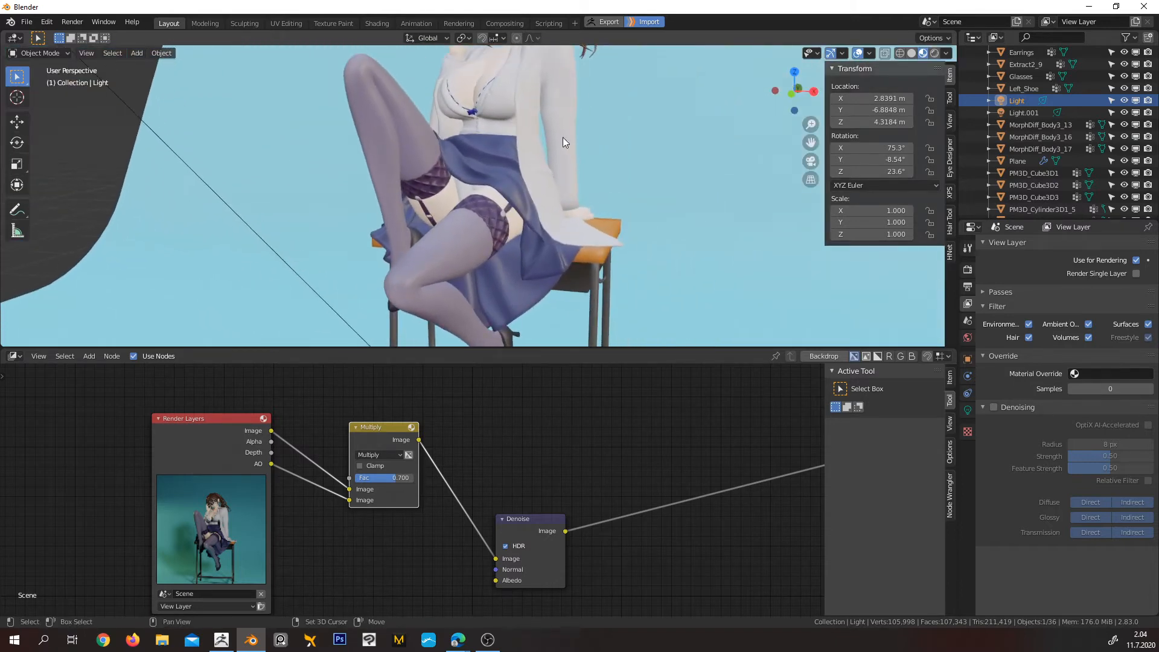
shift+middle_drag(563, 136, 413, 219)
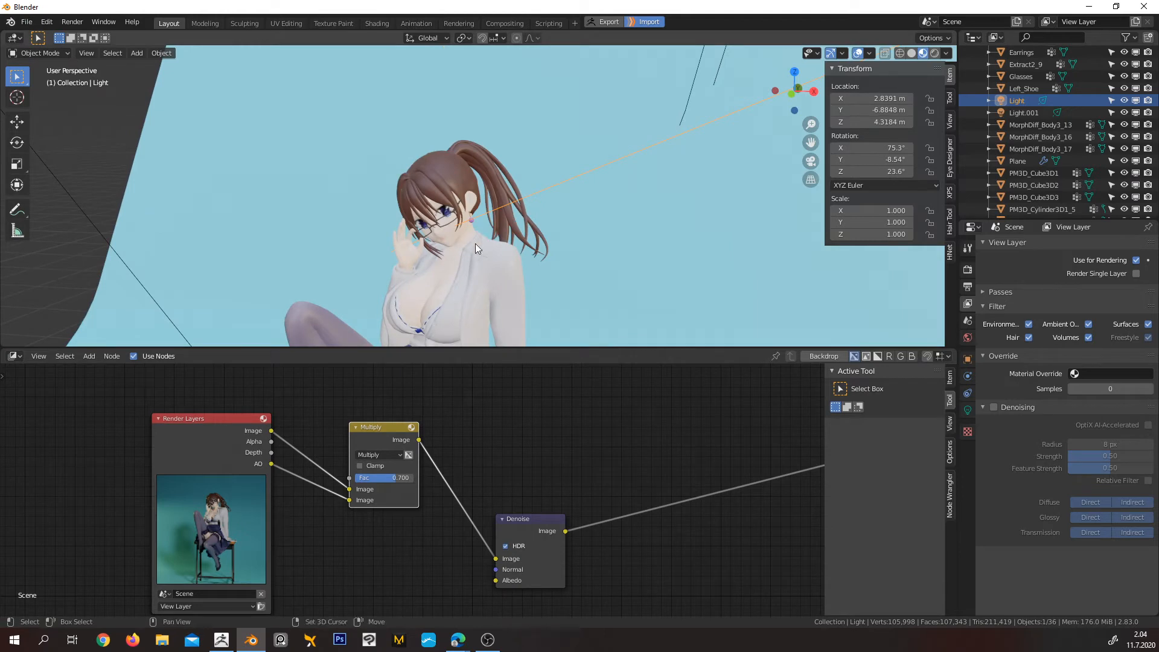
shift+middle_drag(475, 244, 437, 109)
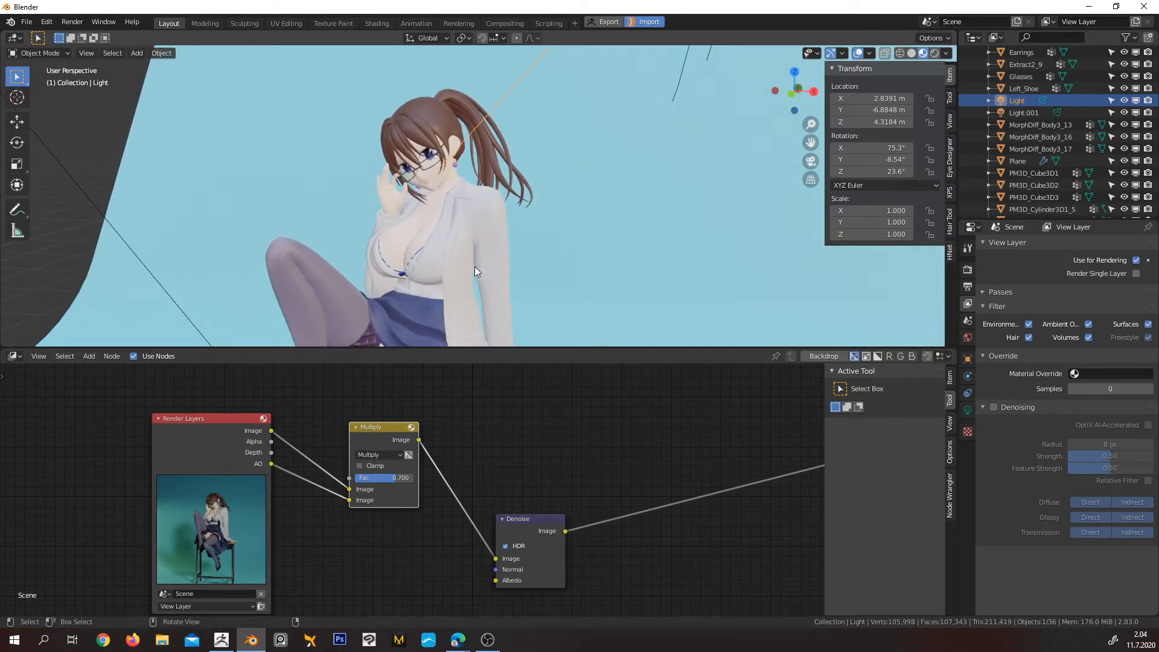
click(443, 258)
key(KP_Decimal)
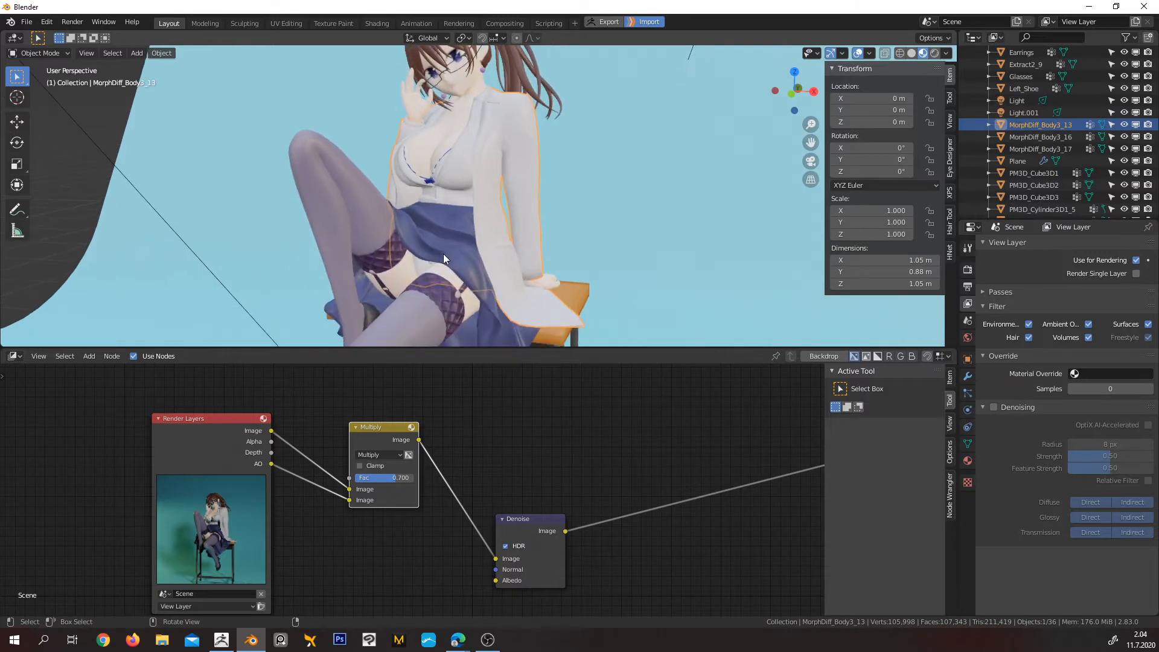
scroll(514, 237, down, 4)
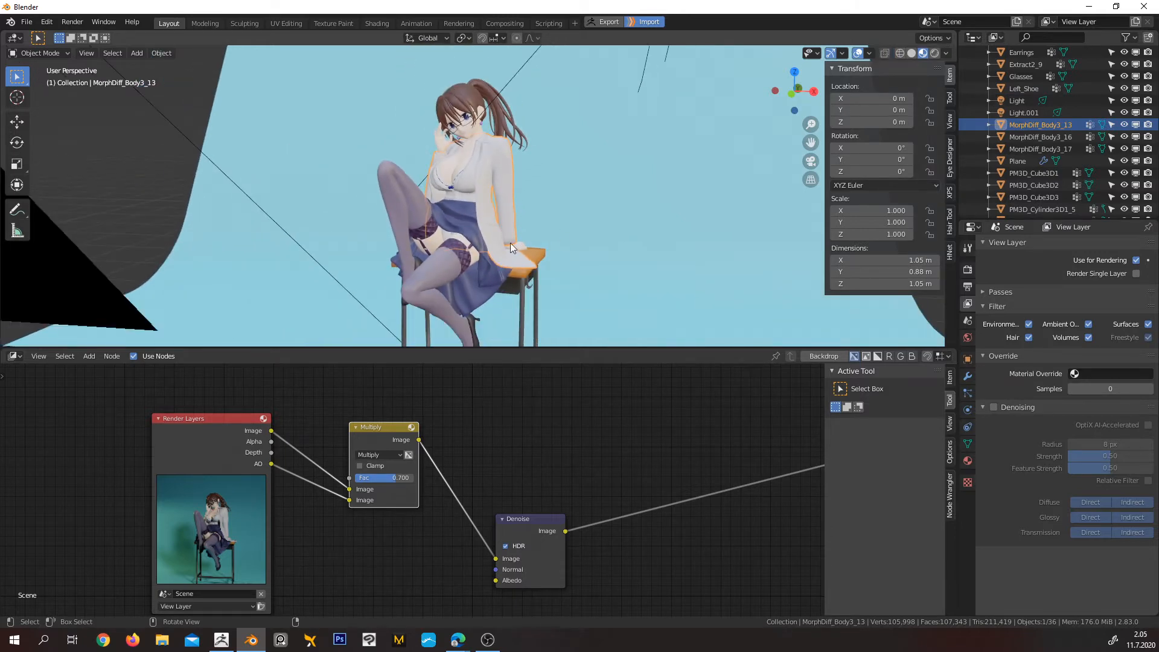
click(968, 461)
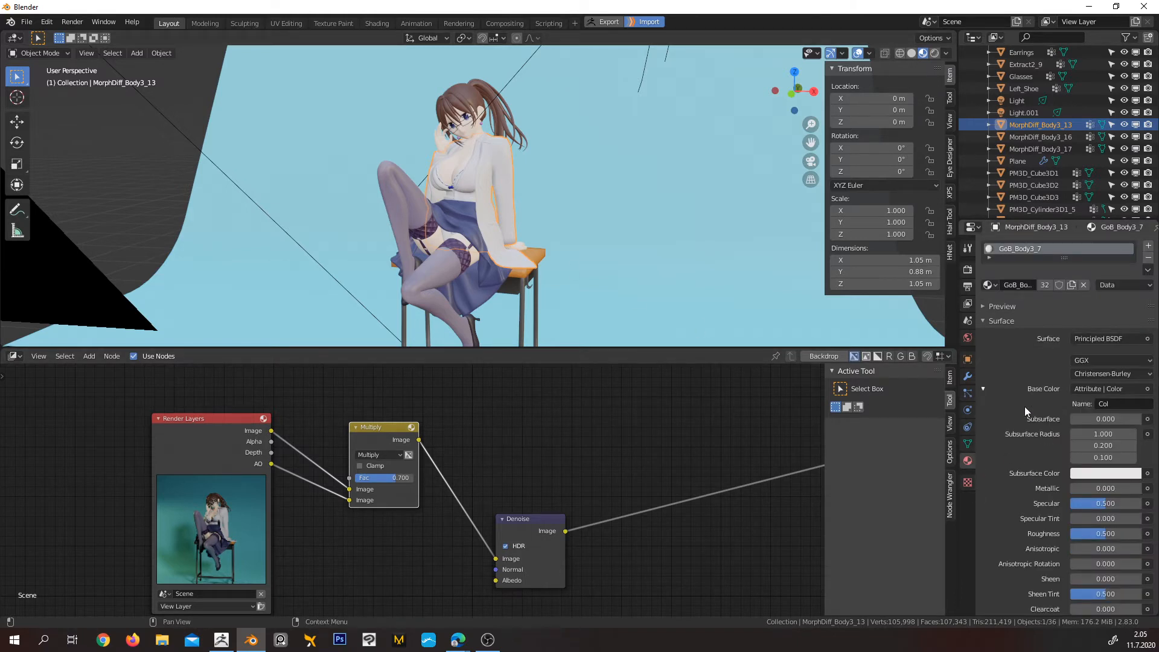
Select the stockinged legs, try a Metallic value of 1.000 on their shared material, and return it to 0.000
click(425, 284)
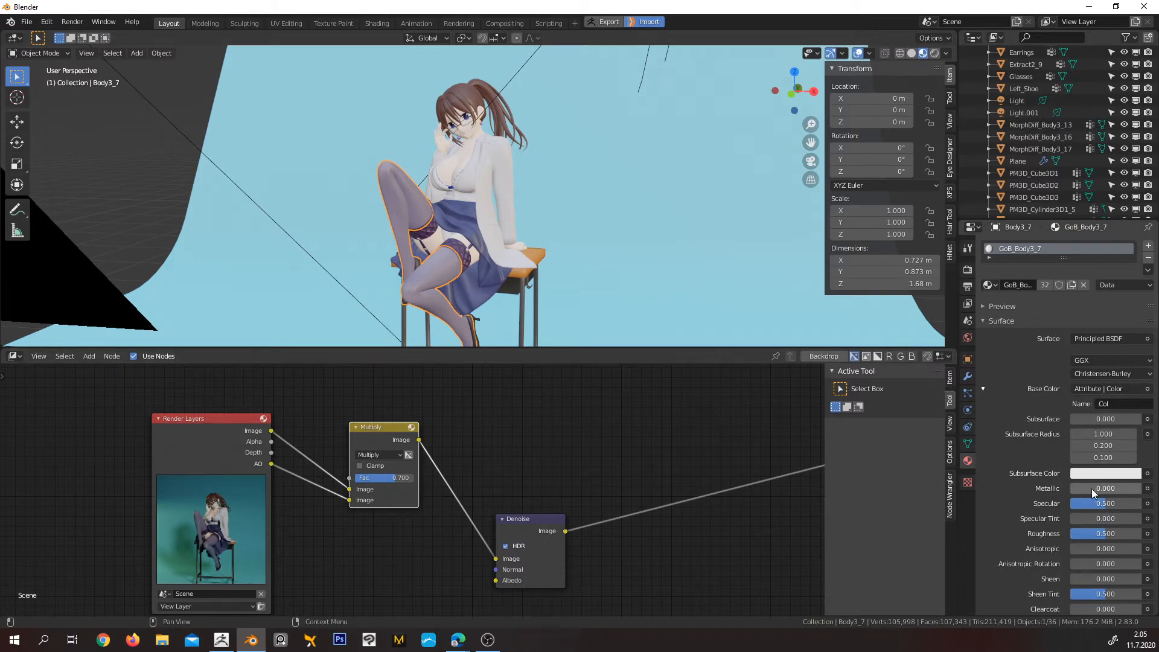
drag(1096, 488, 1142, 489)
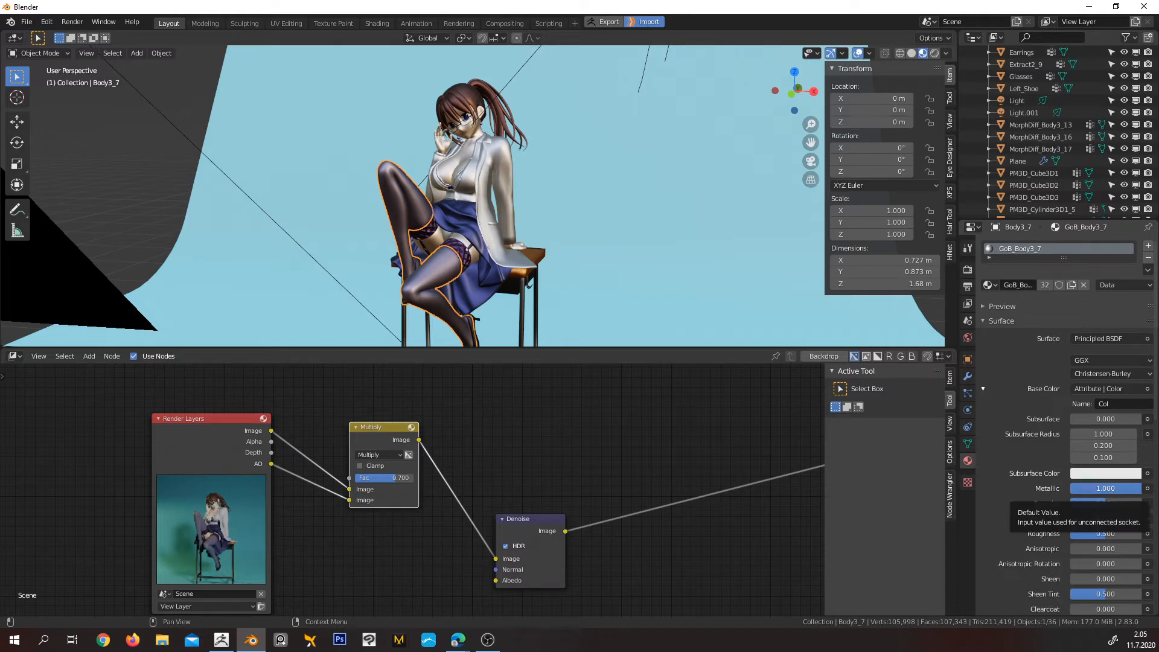
drag(1111, 491, 1029, 490)
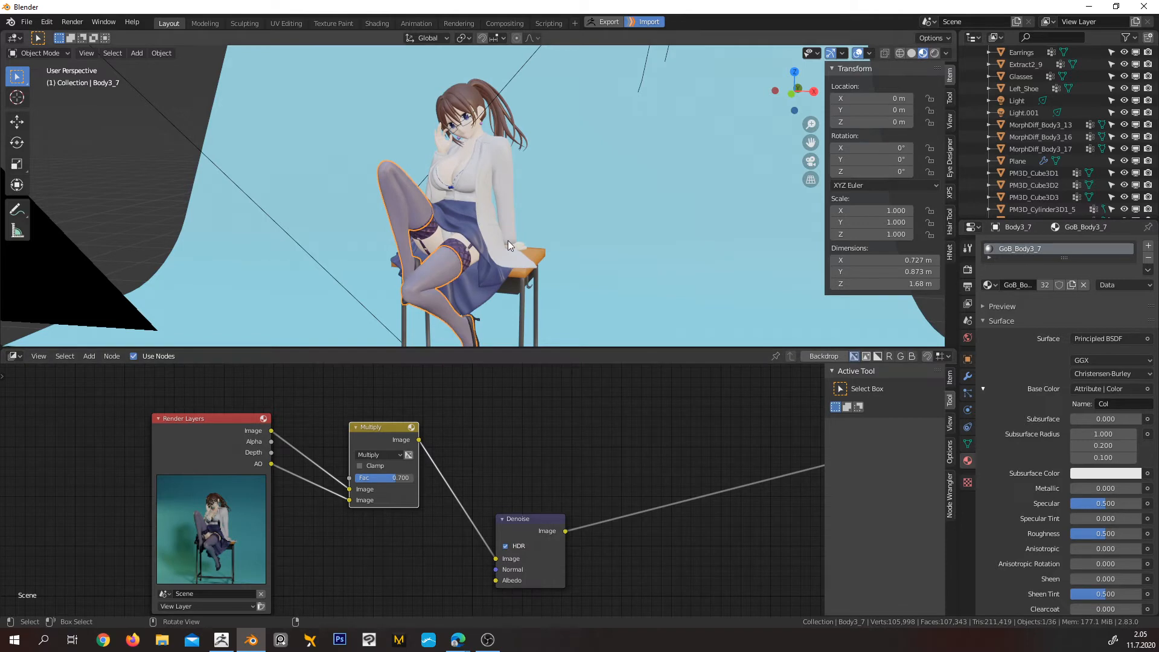
Examine the stockings, garments and face close up, selecting the glasses and the earrings to compare their material
scroll(494, 258, up, 4)
scroll(493, 257, up, 2)
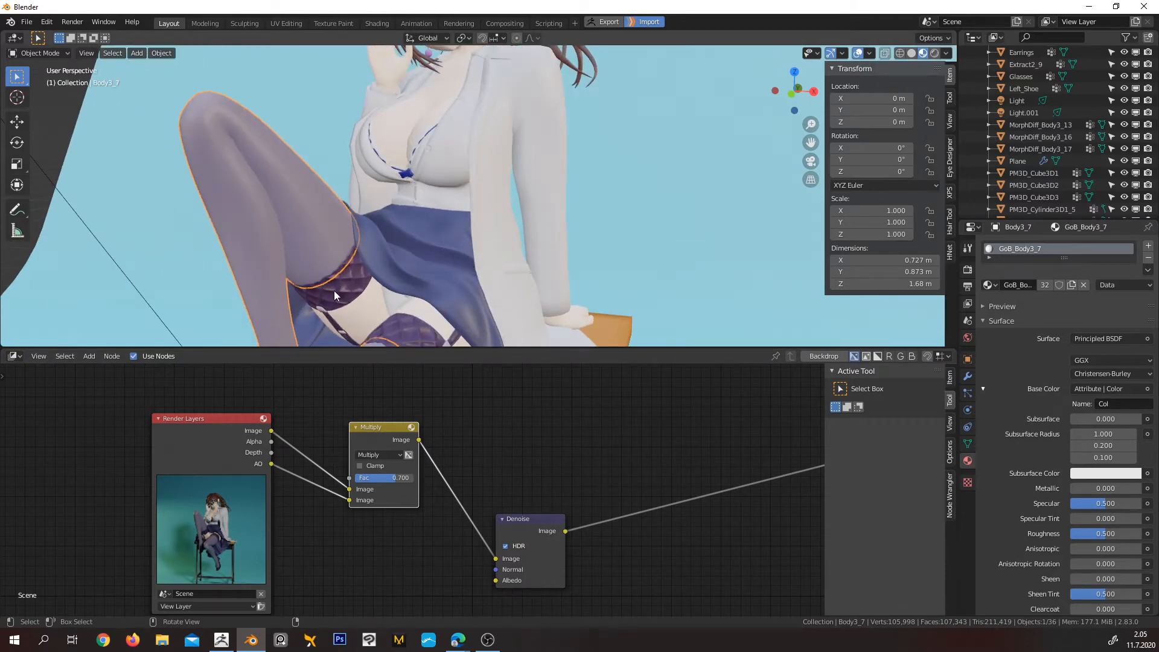
scroll(462, 264, down, 5)
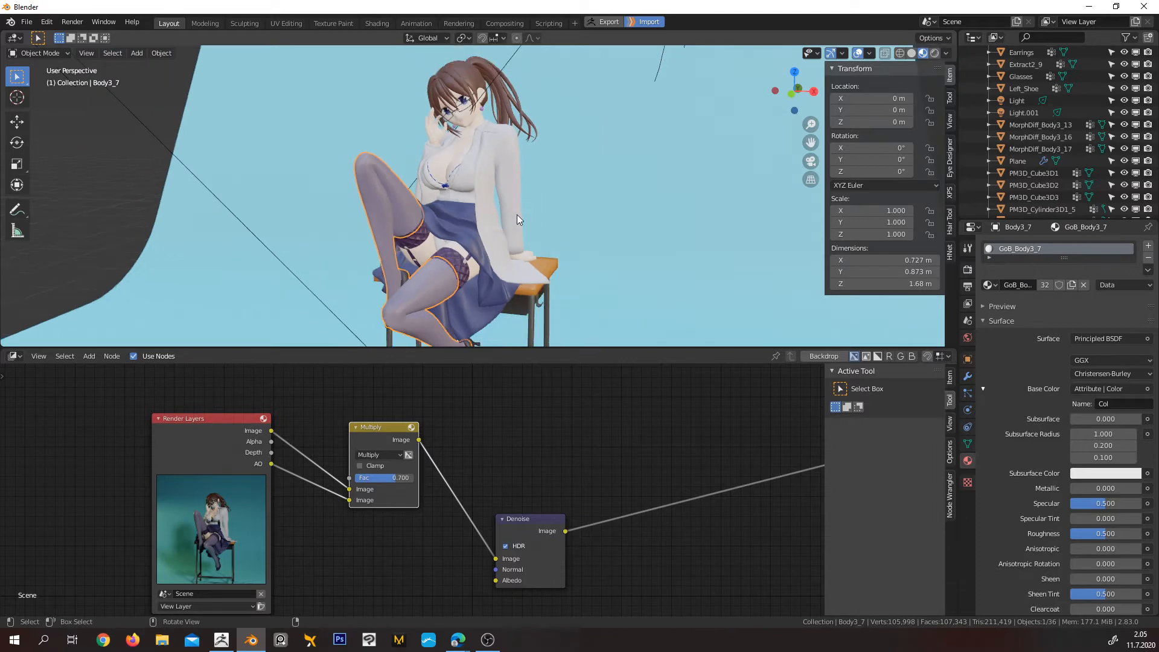
scroll(489, 267, up, 2)
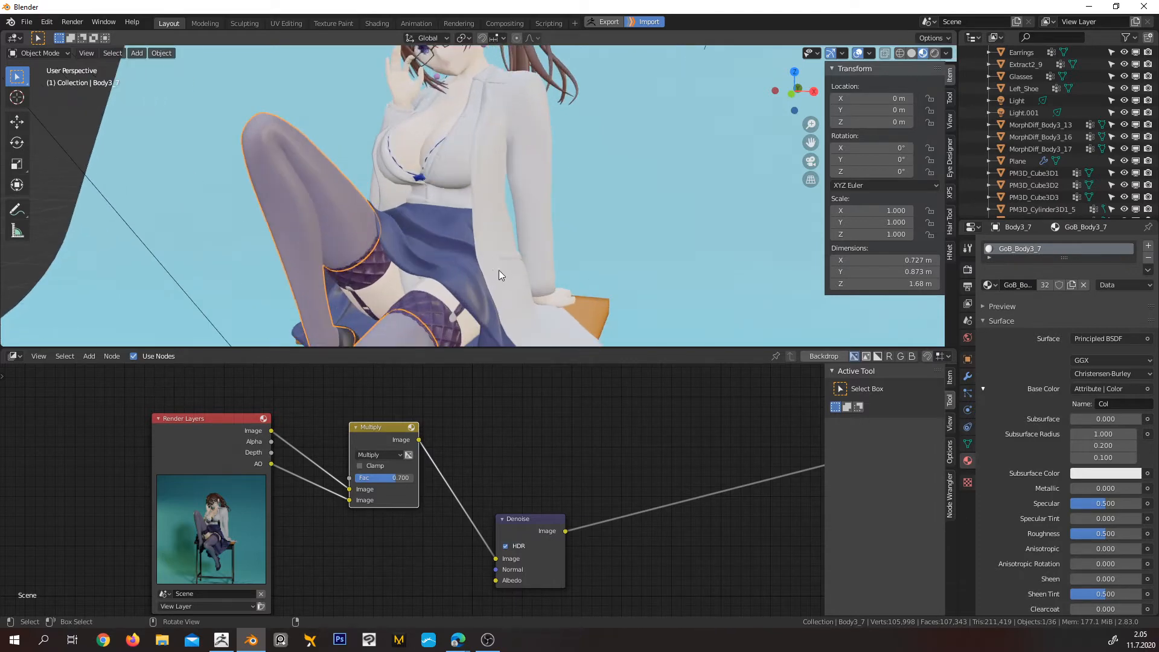
shift+middle_drag(495, 157, 477, 263)
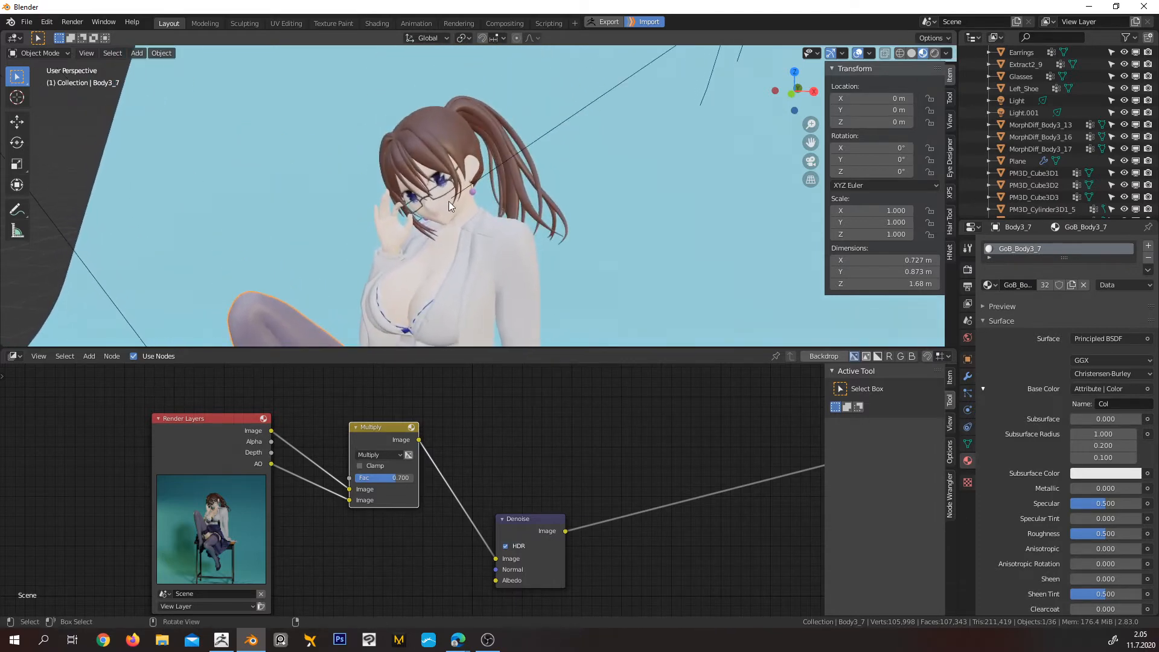
scroll(451, 187, up, 6)
click(357, 126)
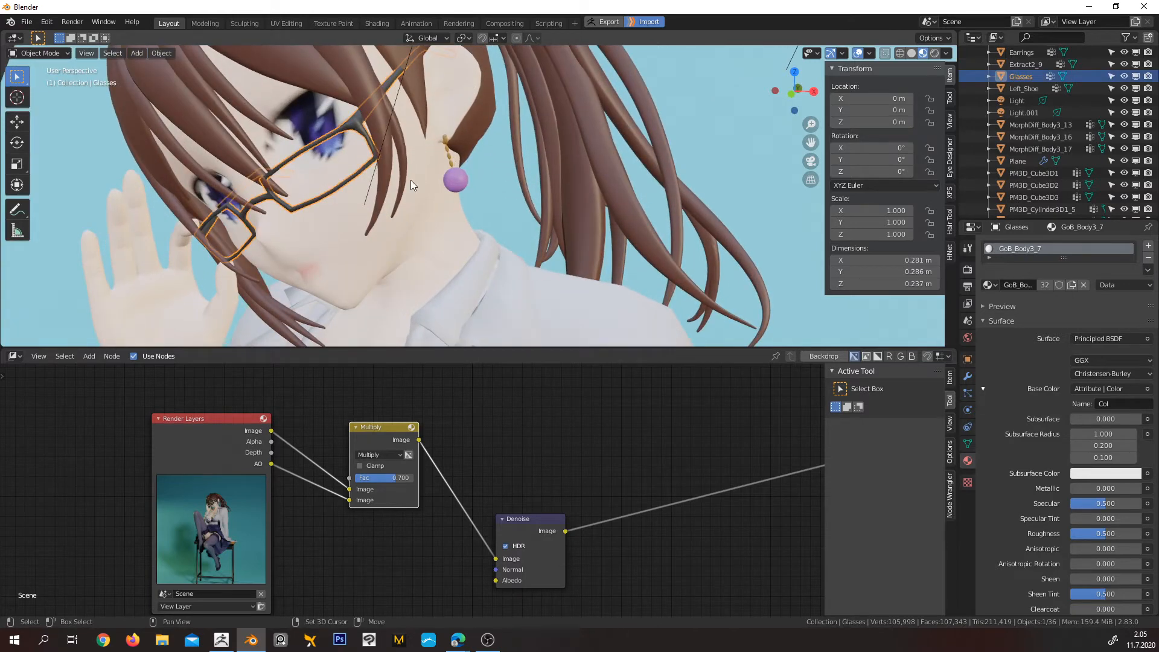
middle_drag(410, 180, 449, 175)
scroll(557, 237, up, 2)
mouse_move(556, 238)
shift+middle_down()
mouse_move(480, 180)
mouse_move(483, 234)
mouse_move(436, 150)
mouse_move(462, 154)
shift+middle_up()
click(460, 171)
scroll(471, 204, up, 2)
scroll(463, 154, down, 11)
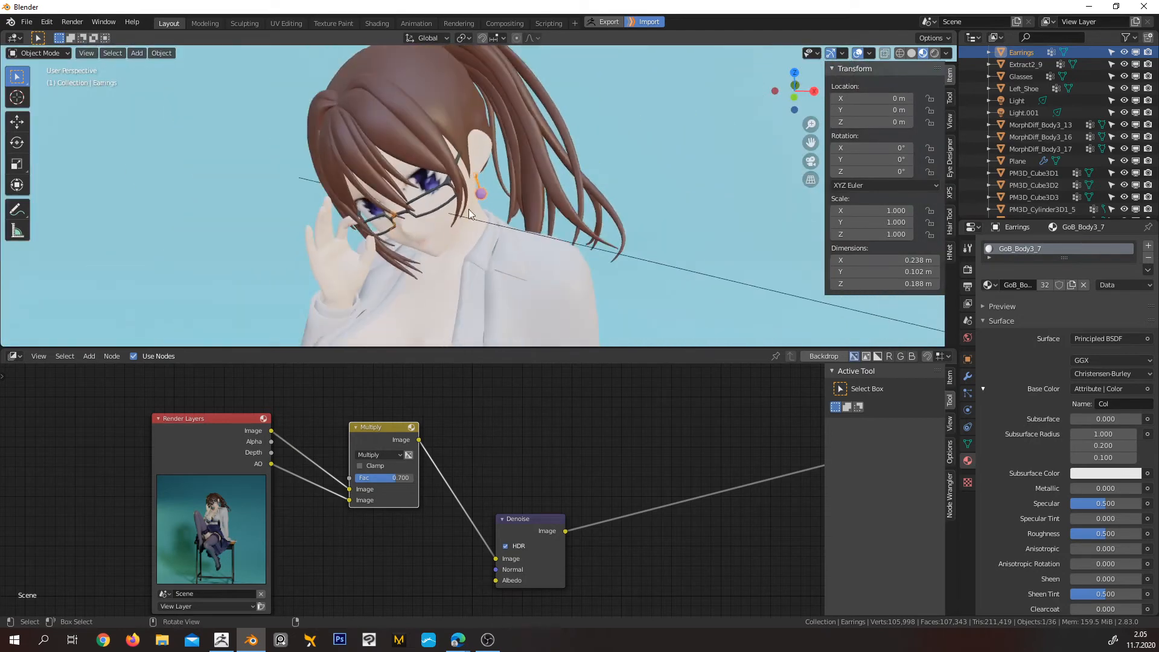
Check the material assigned to the stockings, skirt, coat, shirt, small bow and hair by selecting each part in turn
scroll(483, 266, down, 4)
middle_drag(473, 273, 498, 93)
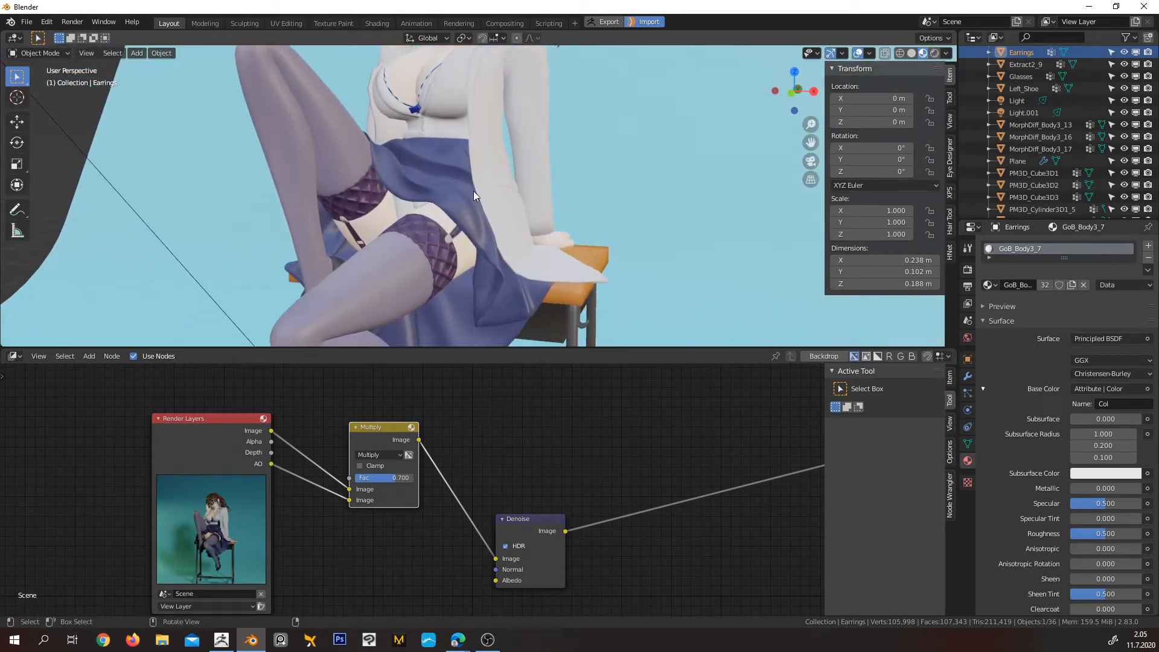
mouse_move(487, 180)
shift+middle_down()
mouse_move(487, 161)
mouse_move(482, 277)
mouse_move(441, 229)
mouse_move(488, 203)
mouse_move(482, 114)
mouse_move(466, 180)
shift+middle_up()
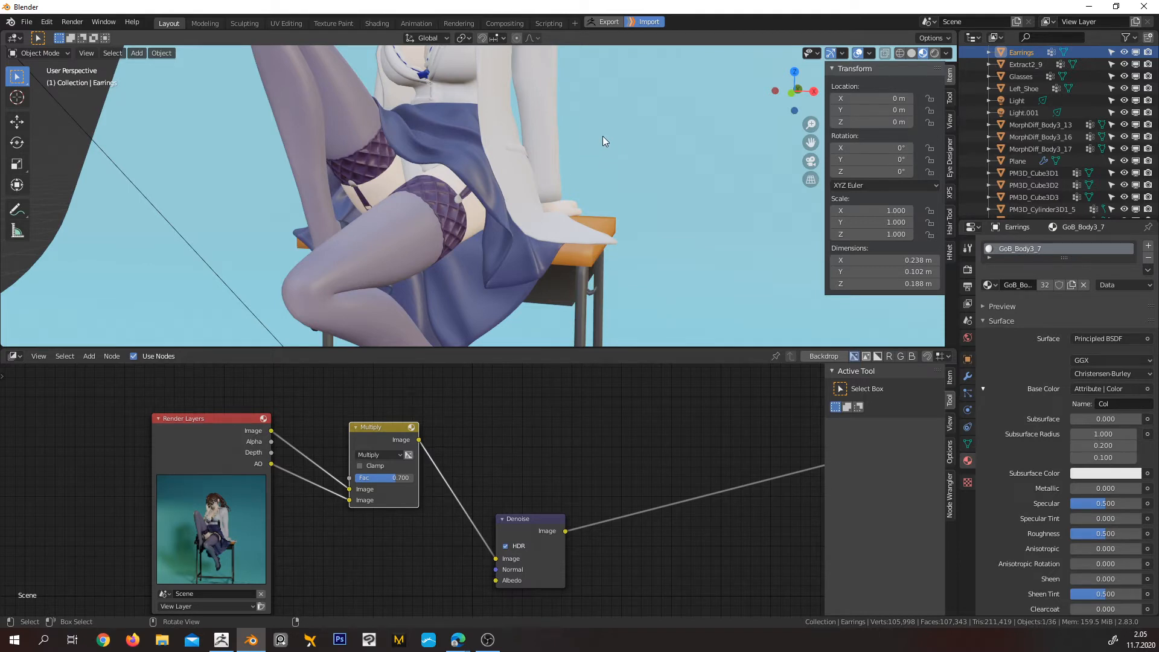
shift+middle_drag(607, 120, 645, 199)
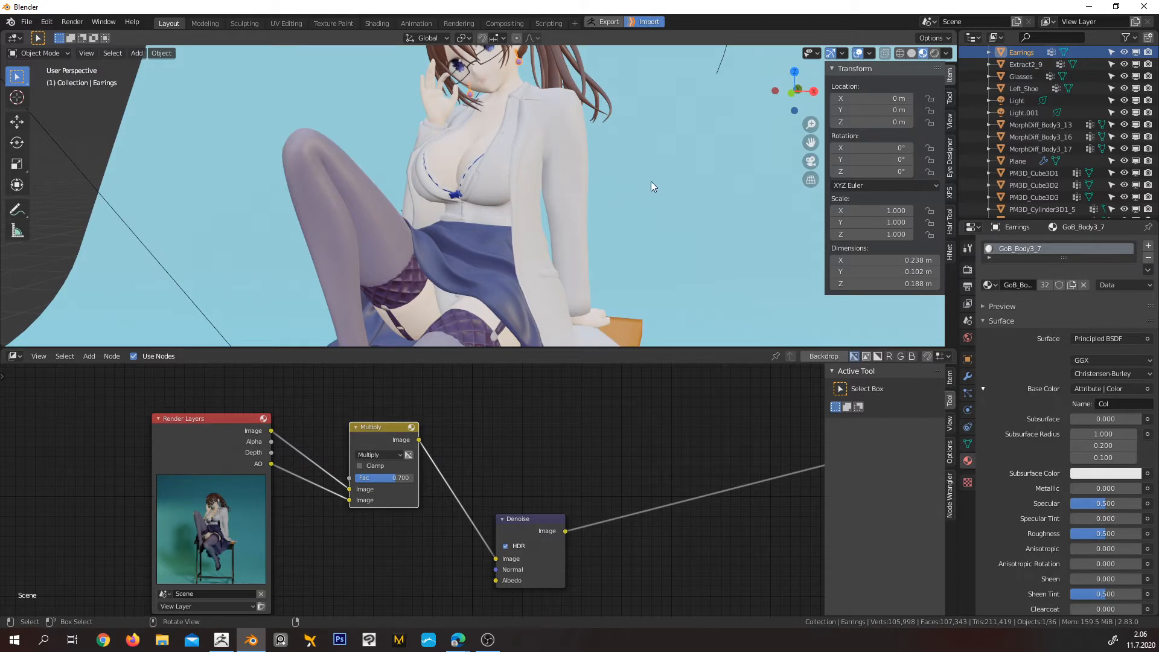
click(348, 214)
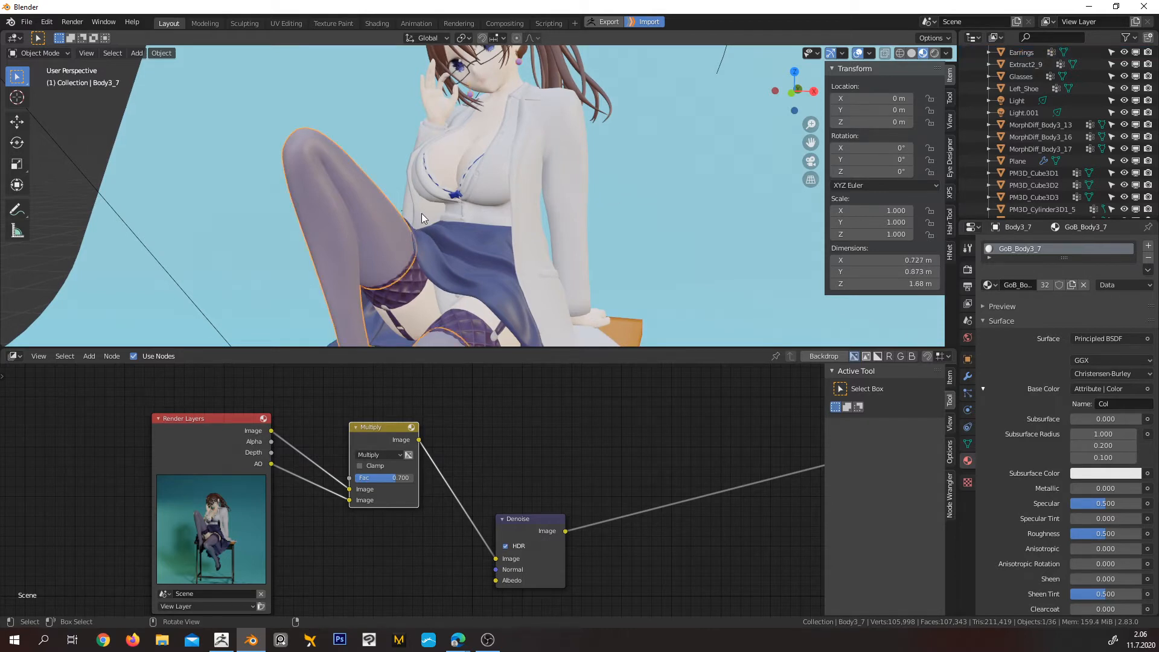
click(465, 255)
click(534, 212)
click(488, 207)
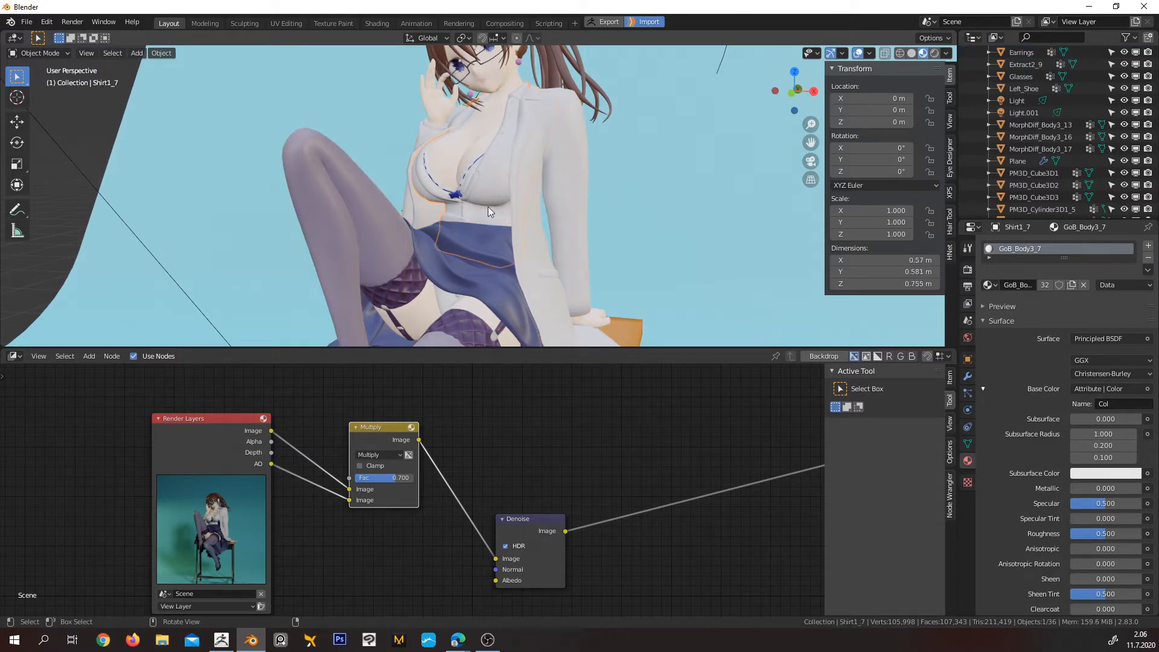
click(463, 180)
click(455, 194)
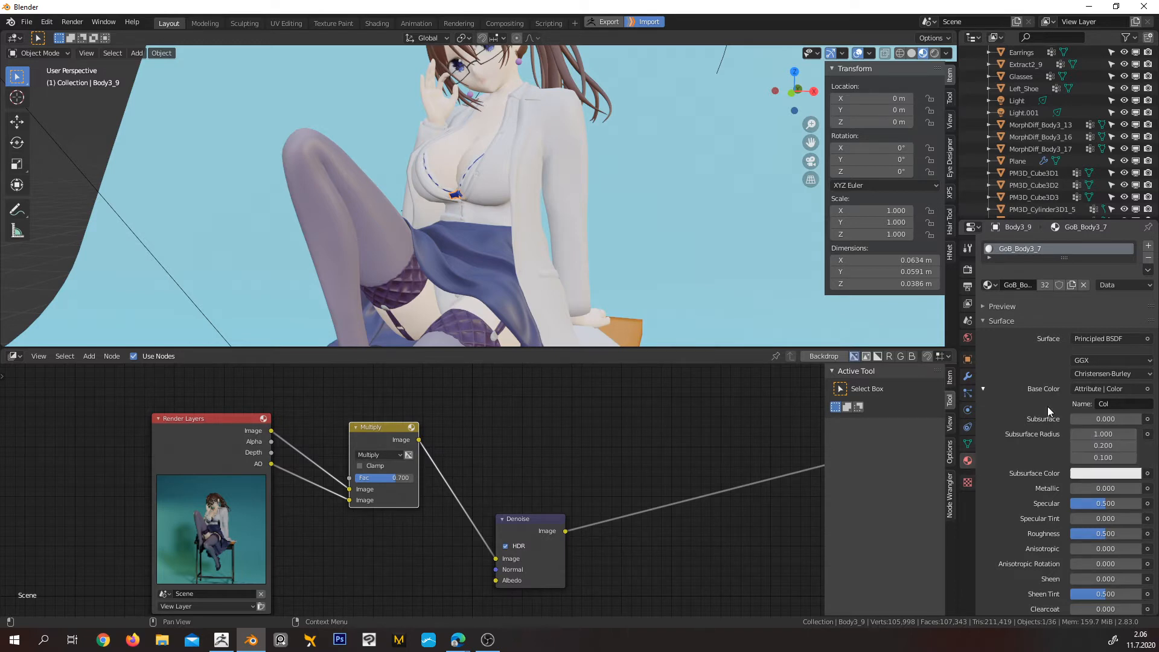
click(480, 62)
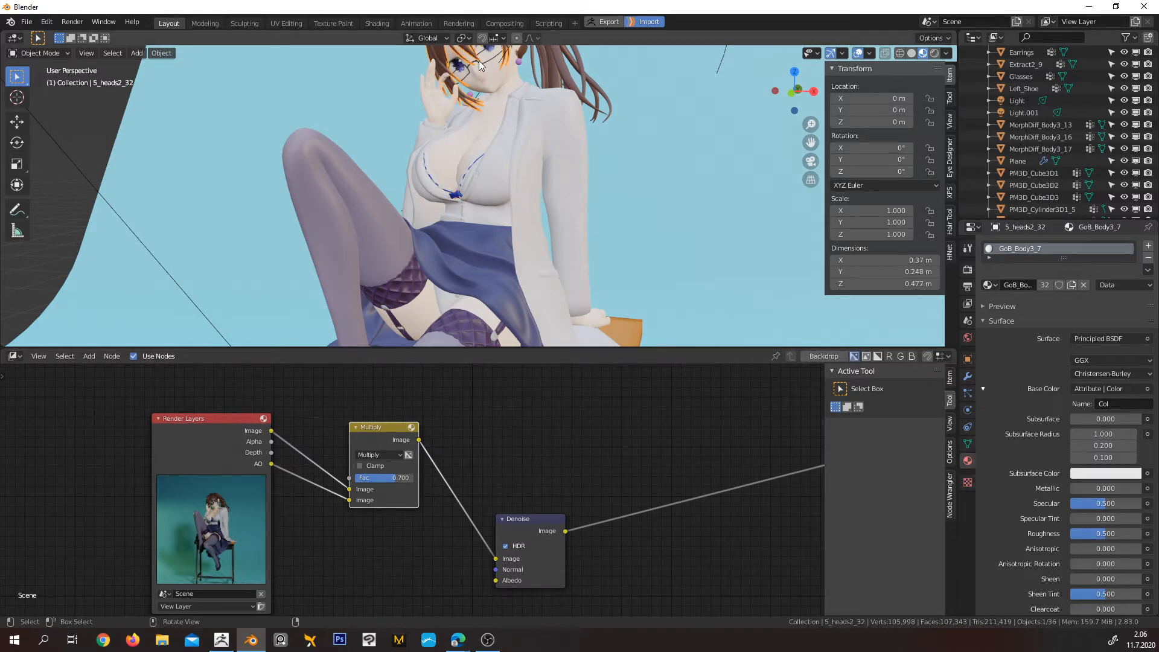
Select the earrings and inspect the hanging purple bead and its chain close up
click(519, 61)
key(KP_Decimal)
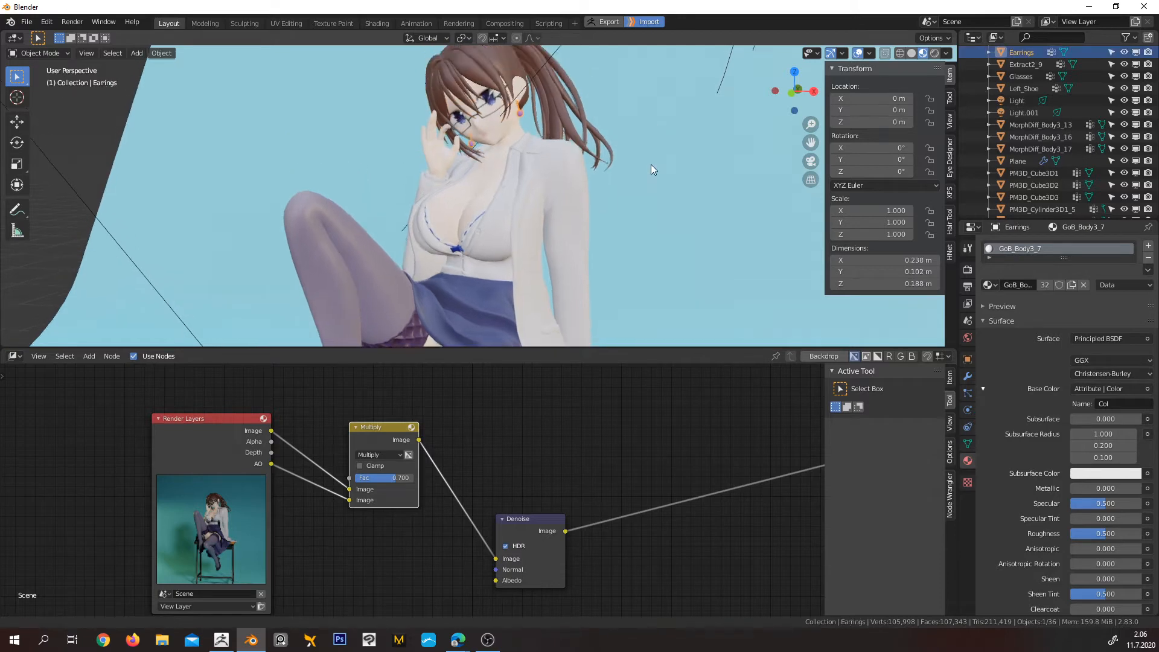
scroll(498, 186, up, 6)
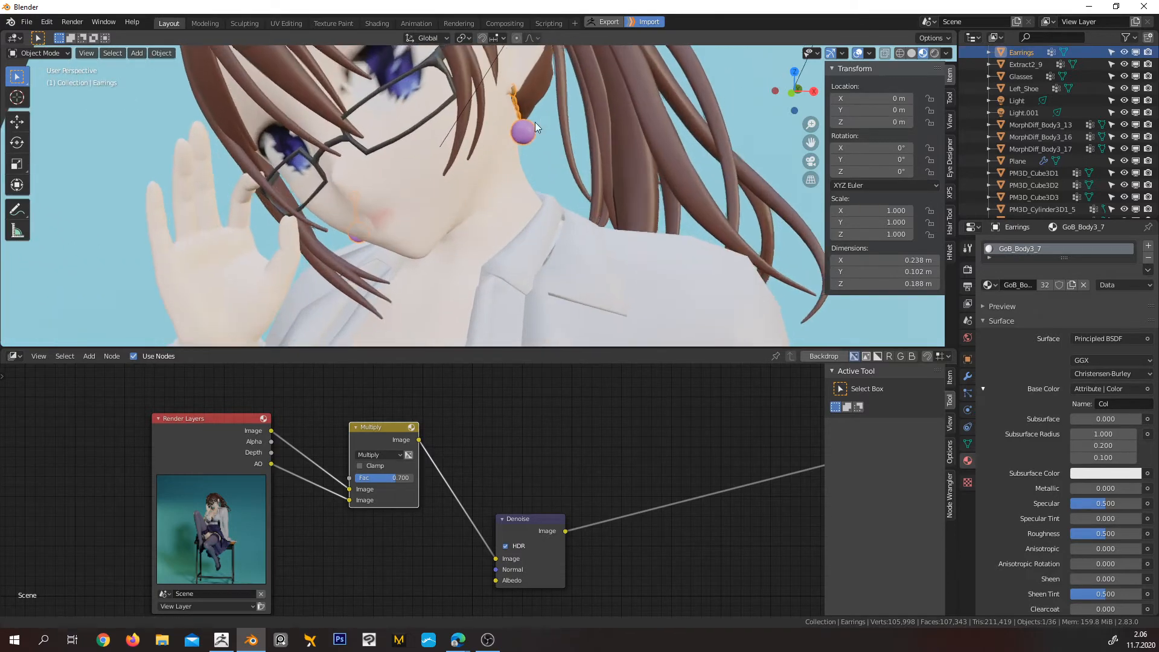
shift+middle_drag(535, 122, 410, 180)
scroll(410, 180, up, 4)
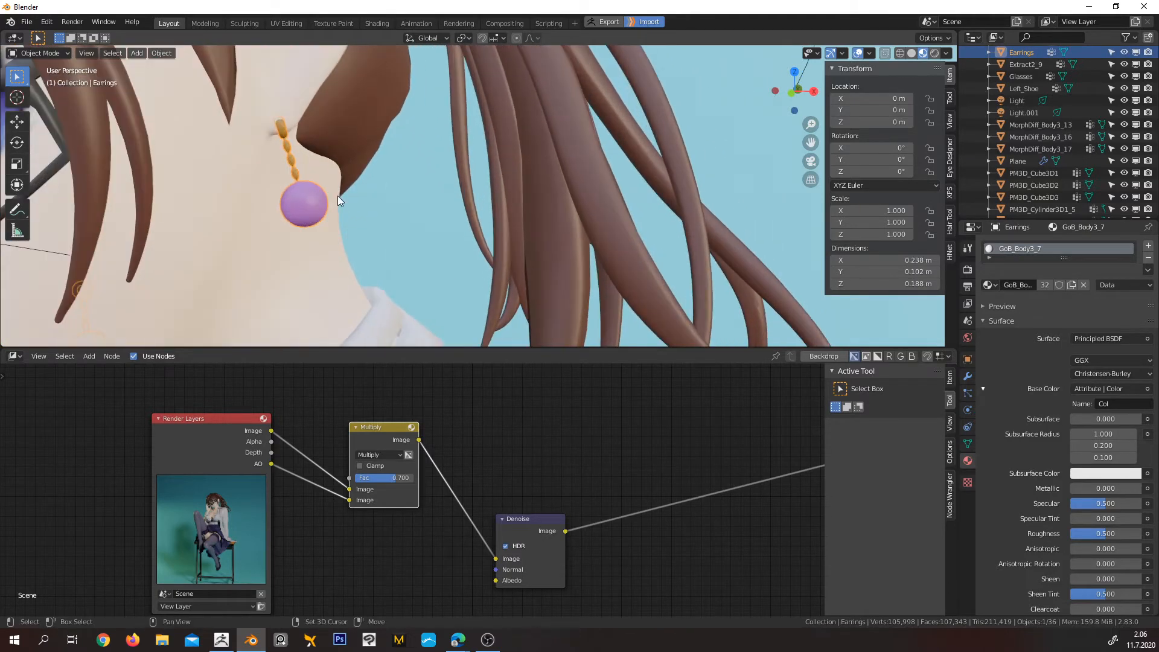
shift+middle_drag(339, 195, 464, 186)
scroll(446, 177, down, 4)
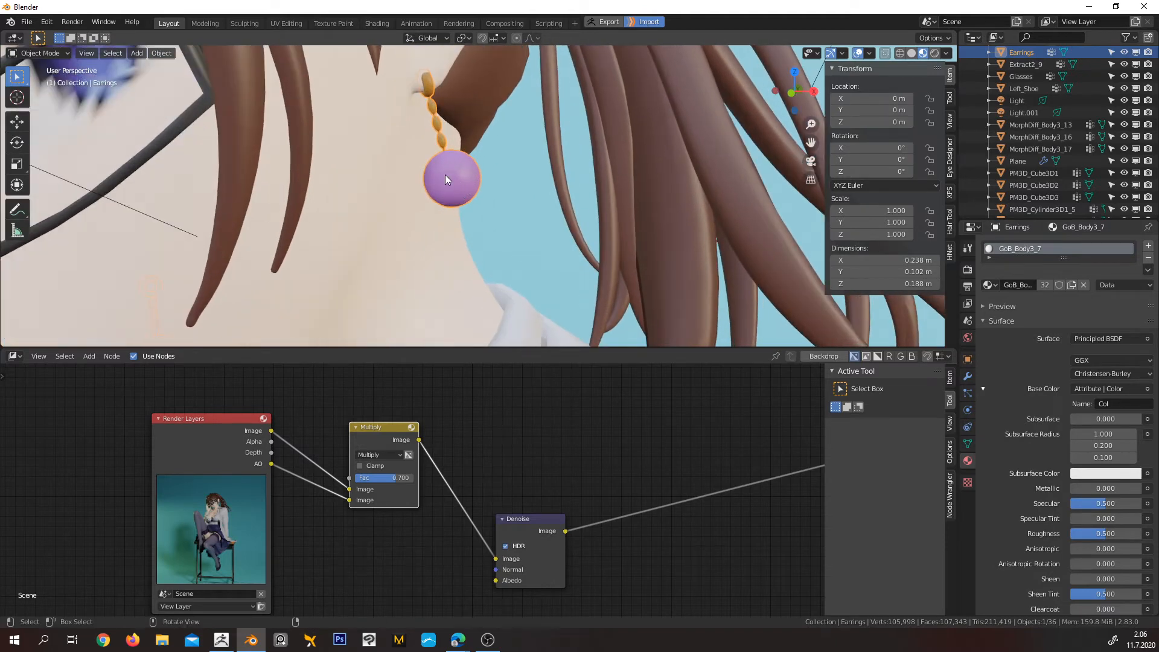
scroll(447, 178, up, 2)
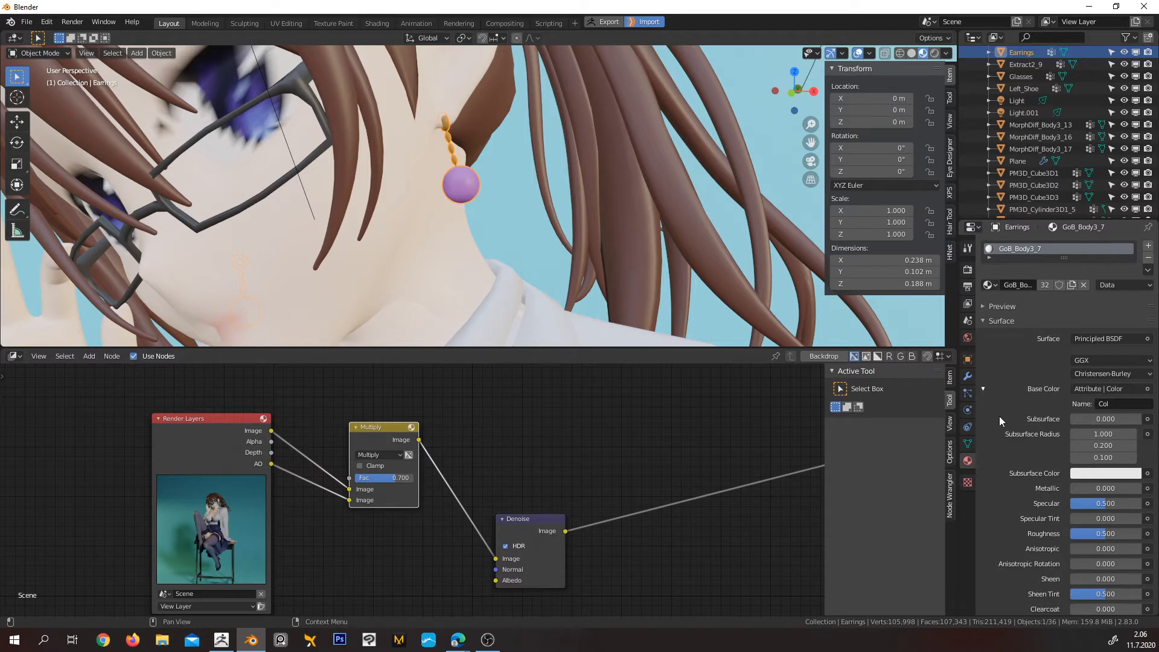
Check the earrings' mesh data and replace their shared material with GoB_Earrings
click(968, 444)
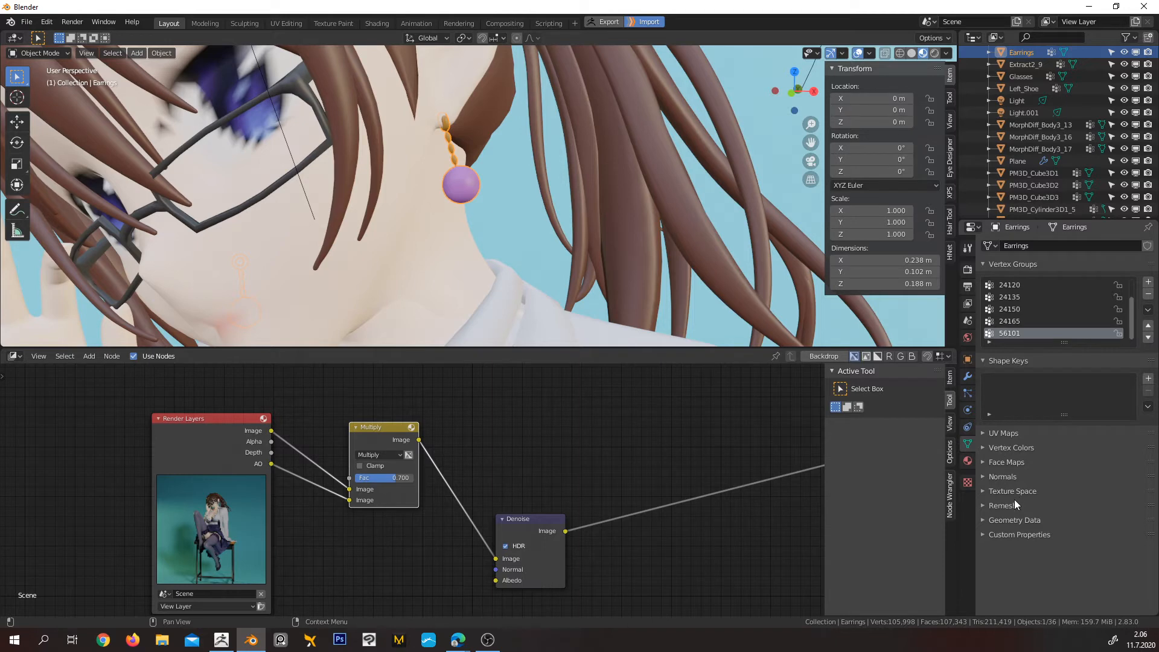
click(968, 461)
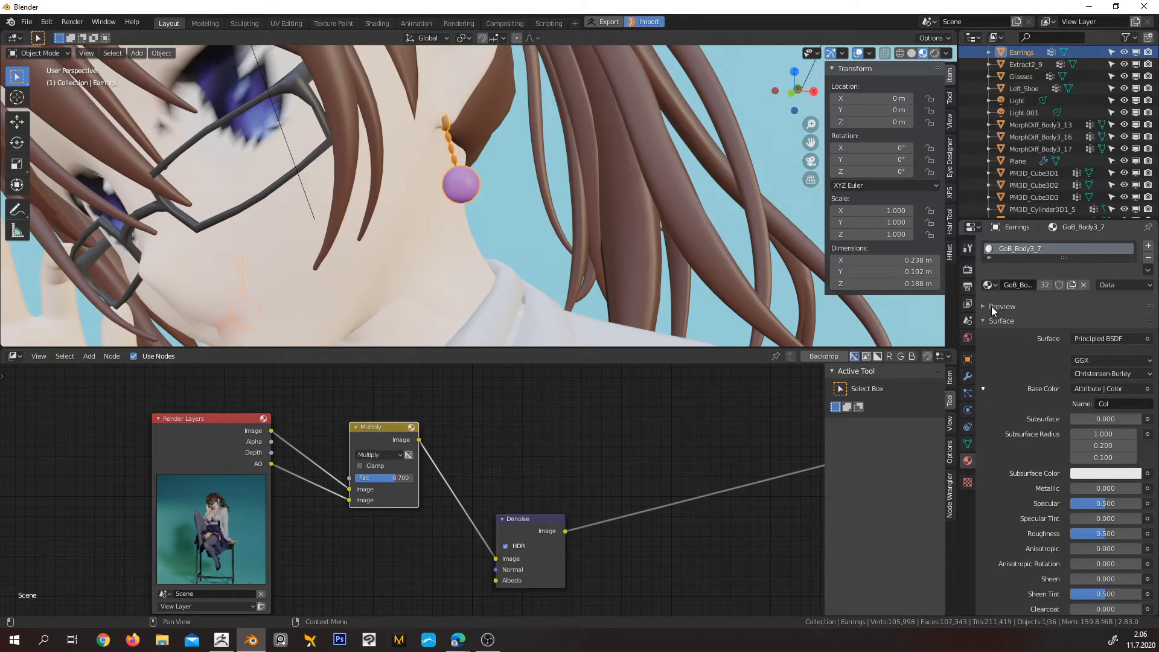
click(987, 285)
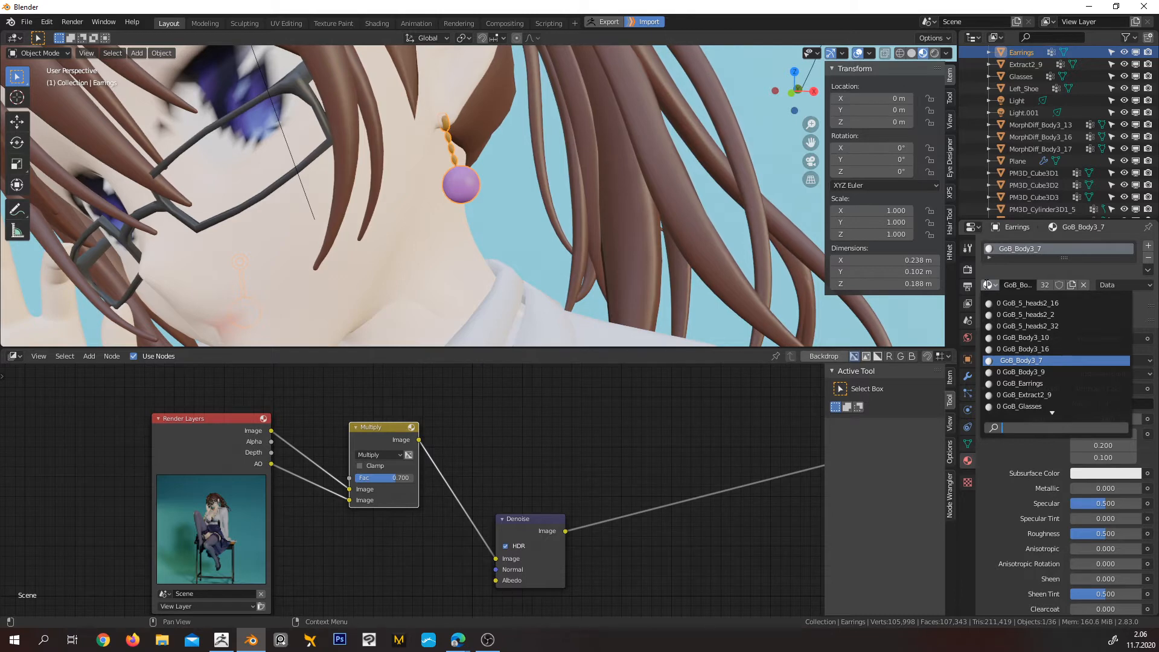
click(1026, 384)
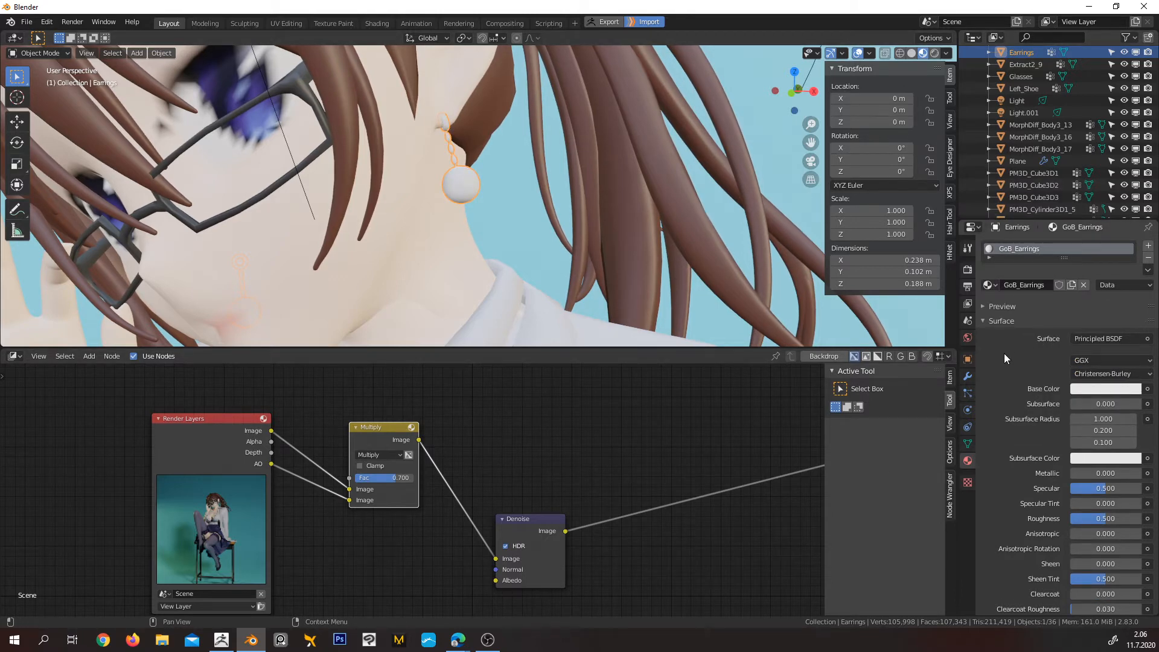
Feed the GoB_Earrings Base Color from an Attribute node's color, with the attribute name set to Col
click(1147, 390)
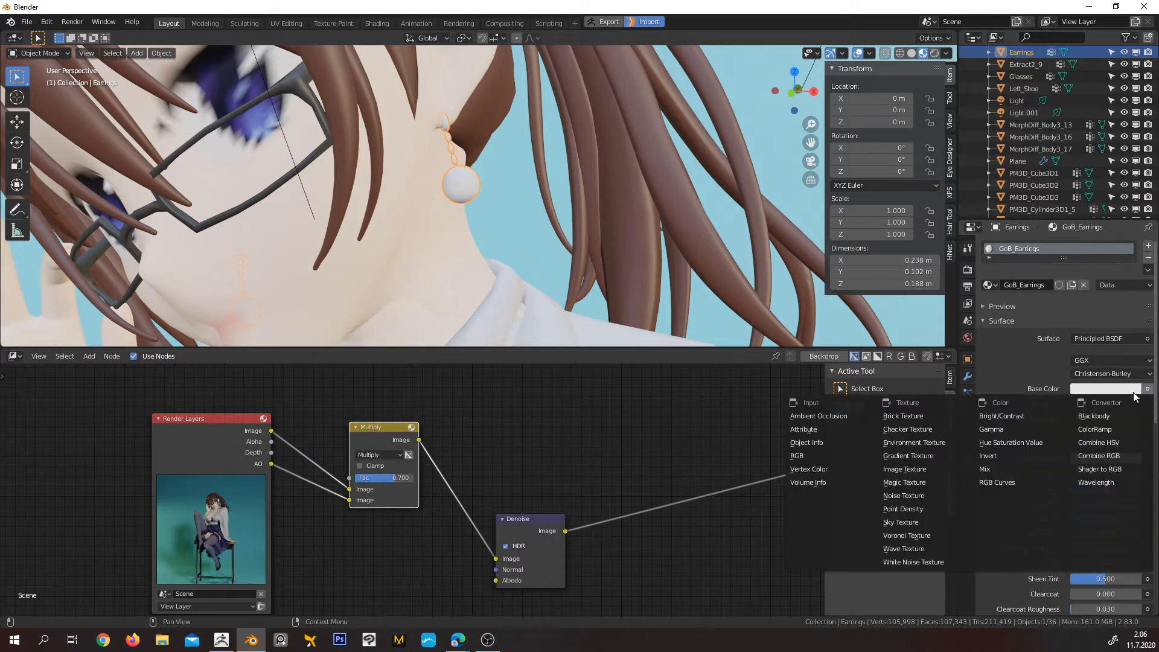
click(806, 431)
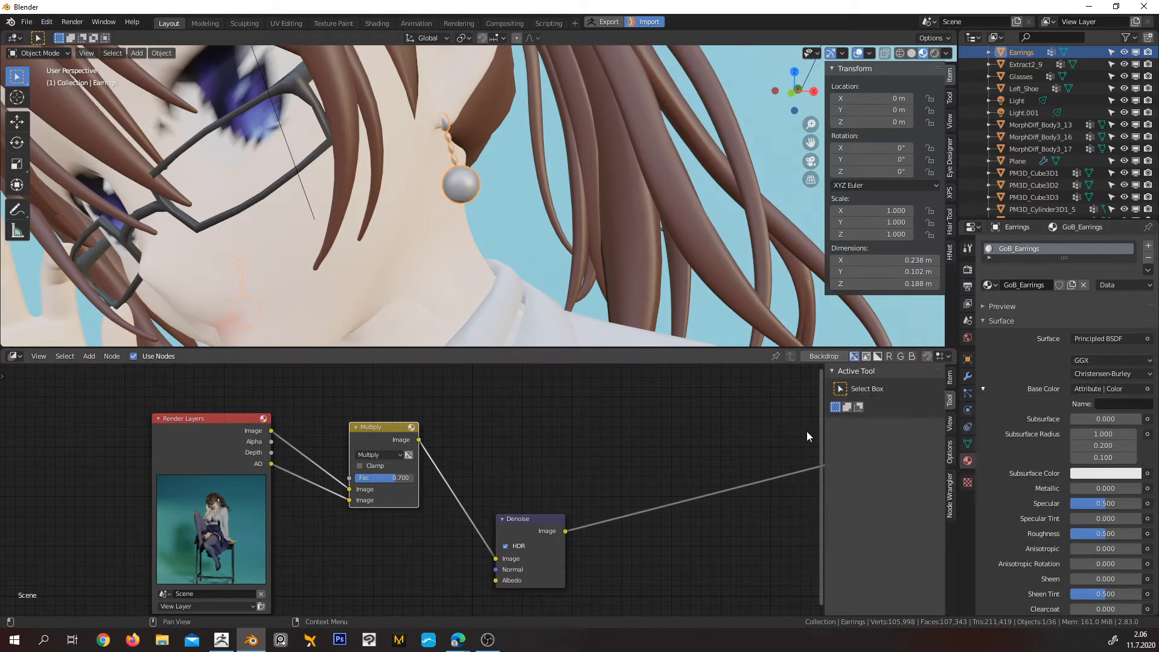
click(1100, 403)
text(Col)
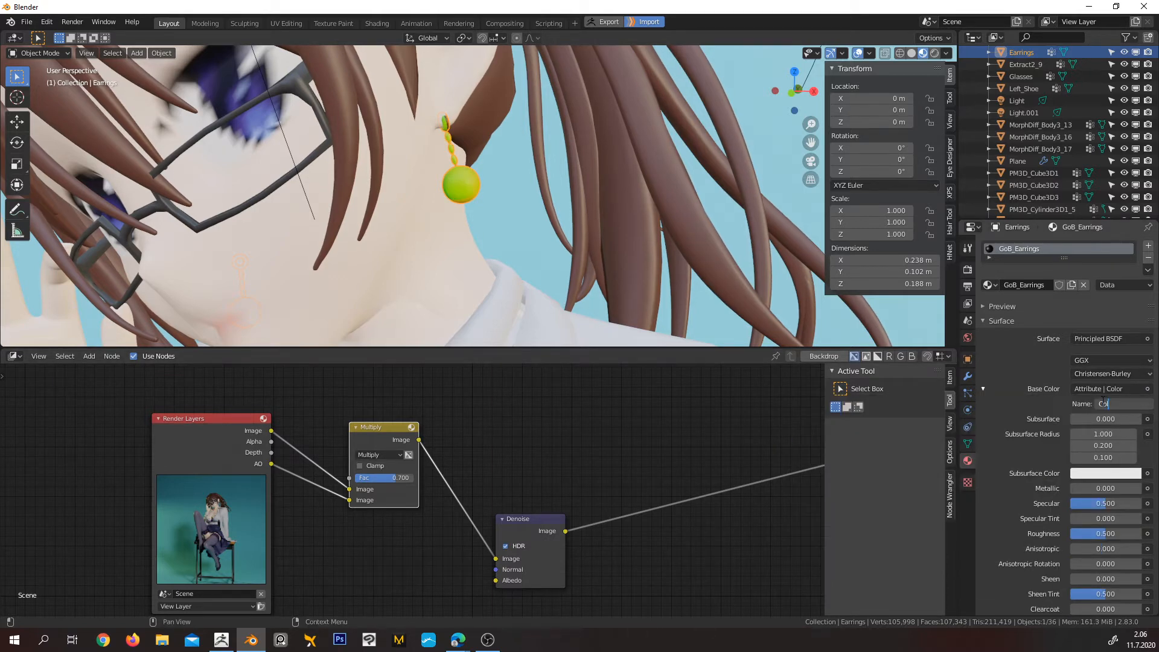
key(Return)
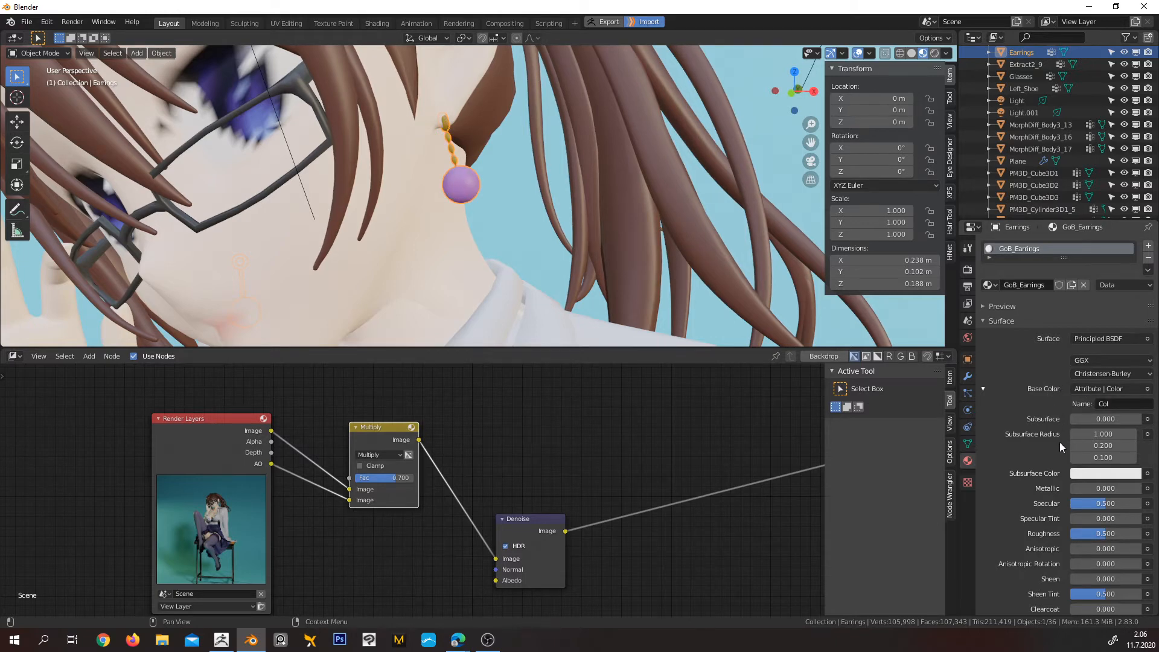
scroll(1054, 450, down, 3)
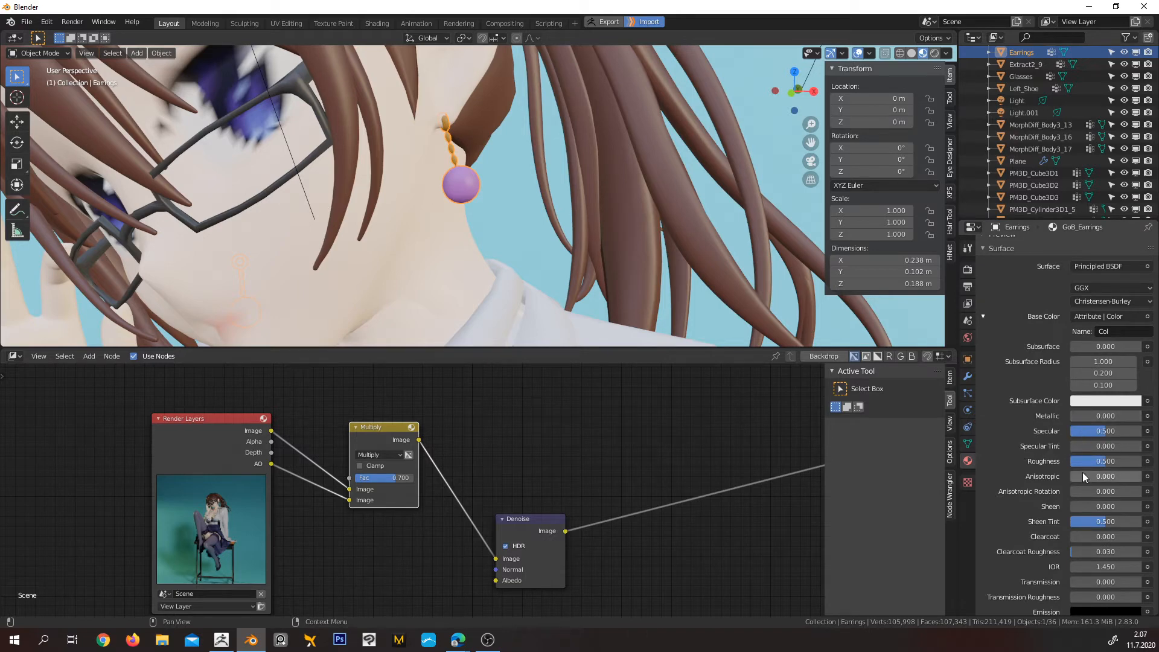
Set the GoB_Earrings material's Roughness to 0.3 and Specular to 0.6
click(1098, 463)
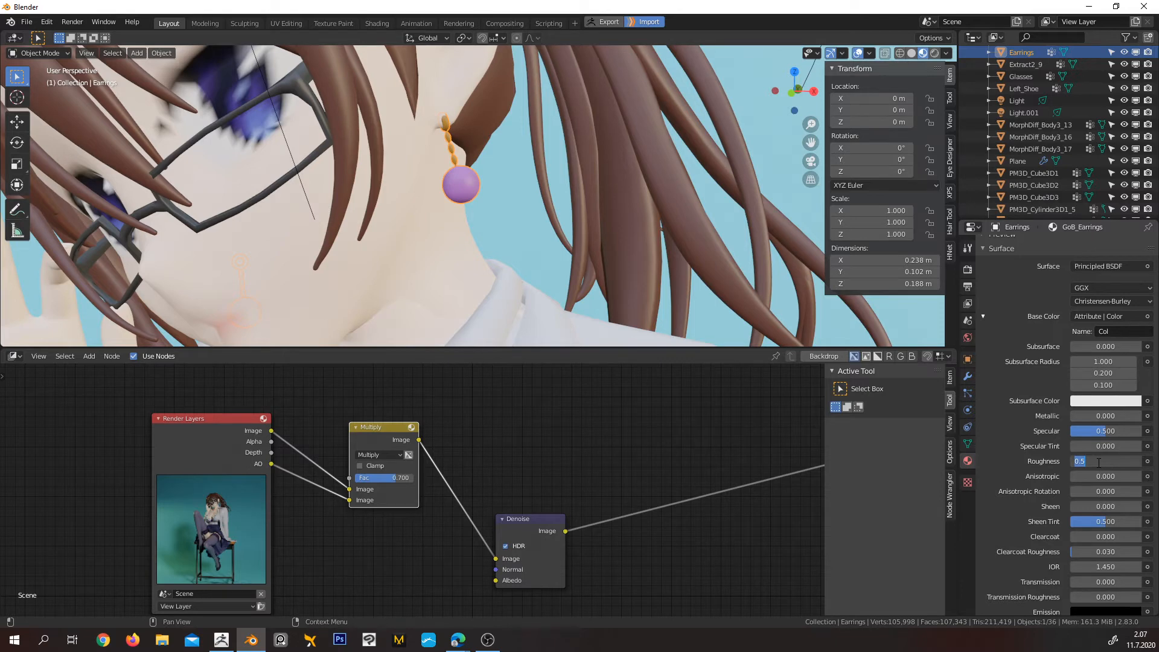
text(0.3)
key(Return)
click(1112, 430)
text(.6)
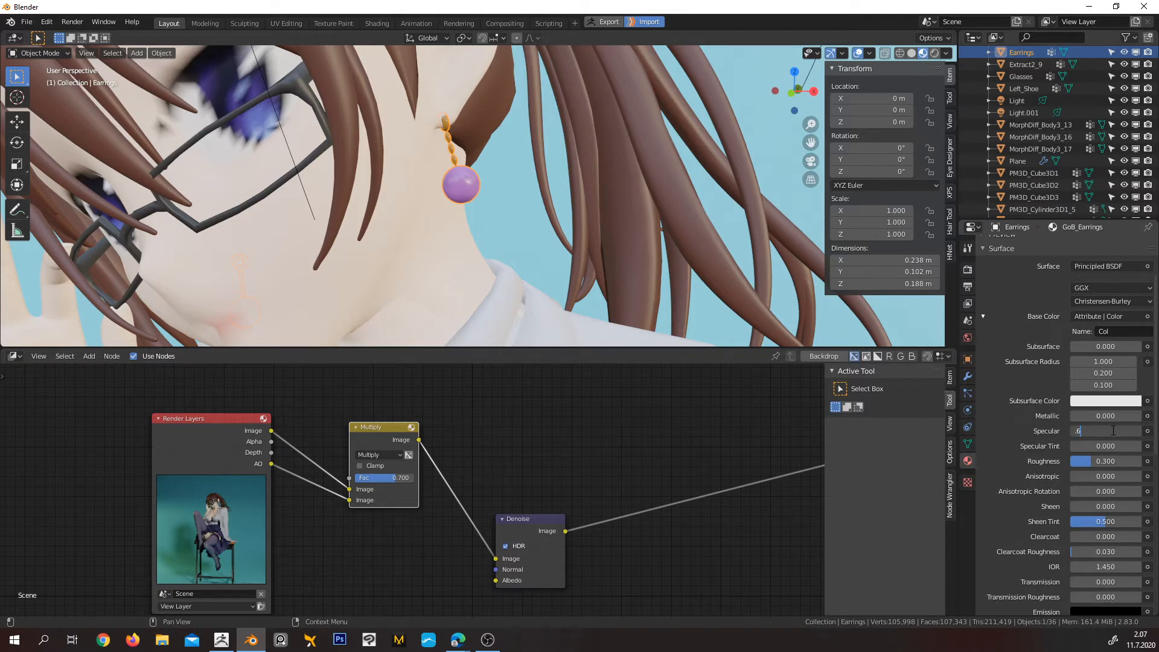
key(Return)
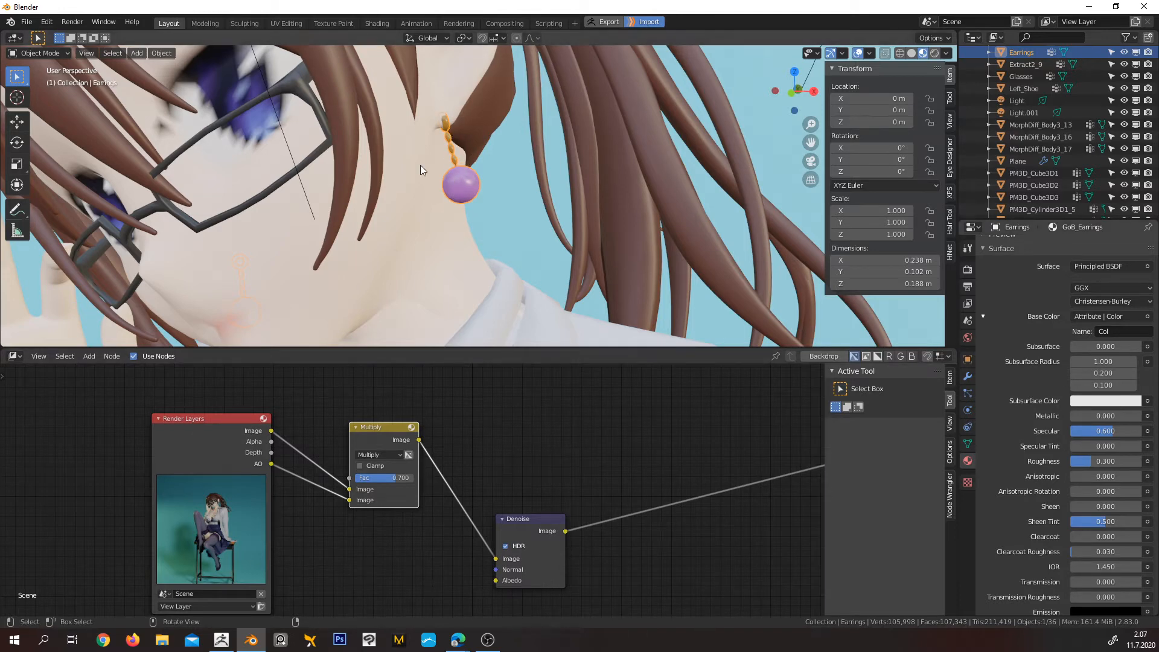
Add a second material slot to the earrings with a new material and raise its Metallic to 1.000
scroll(1050, 388, up, 1)
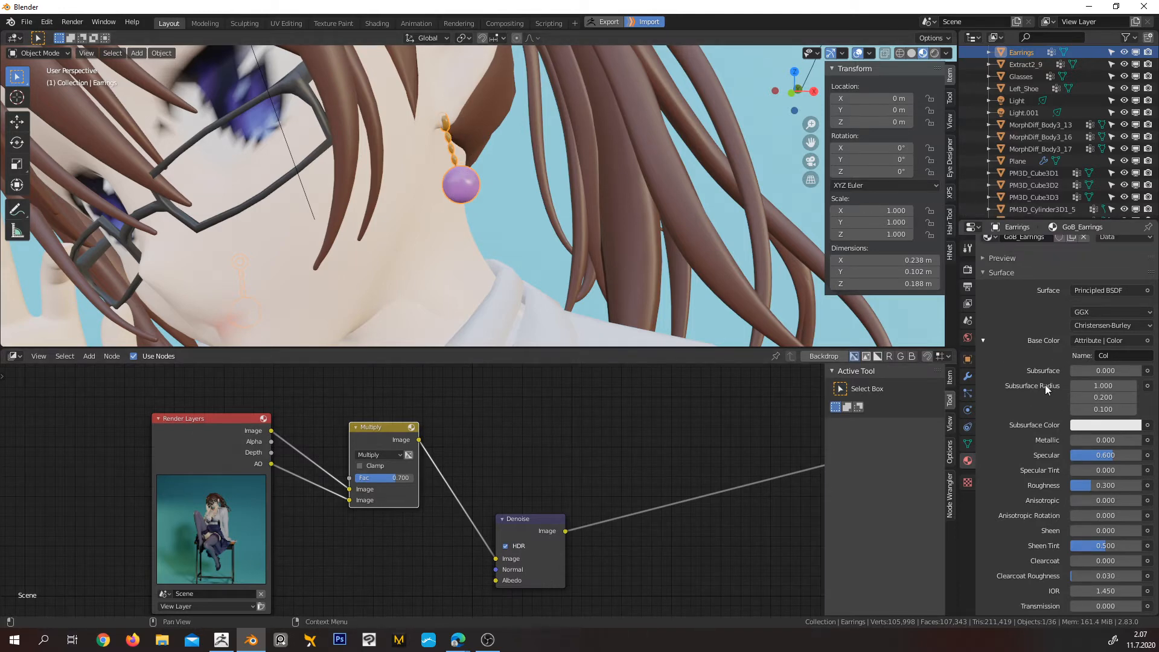
scroll(1039, 385, up, 2)
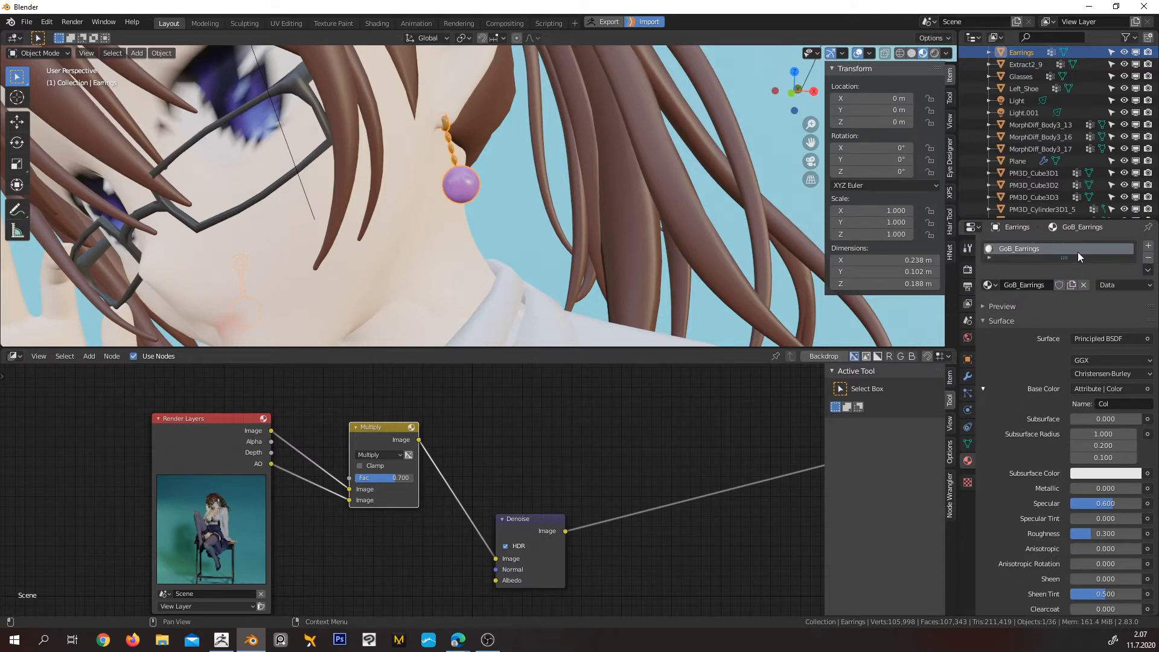
click(1147, 248)
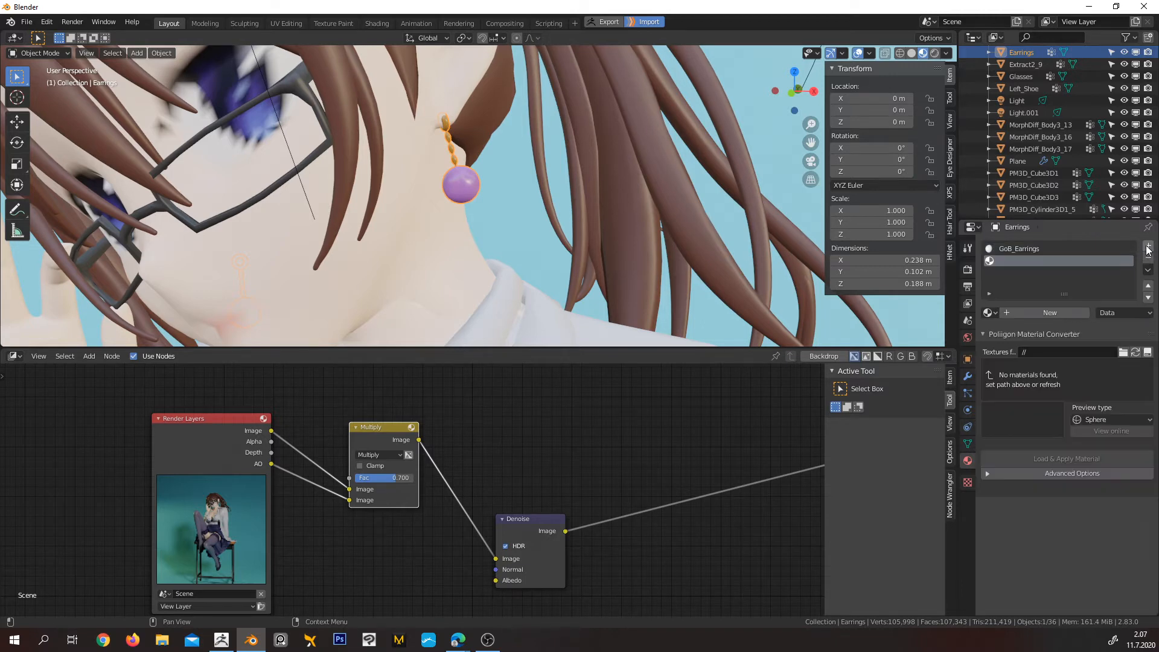
click(1023, 312)
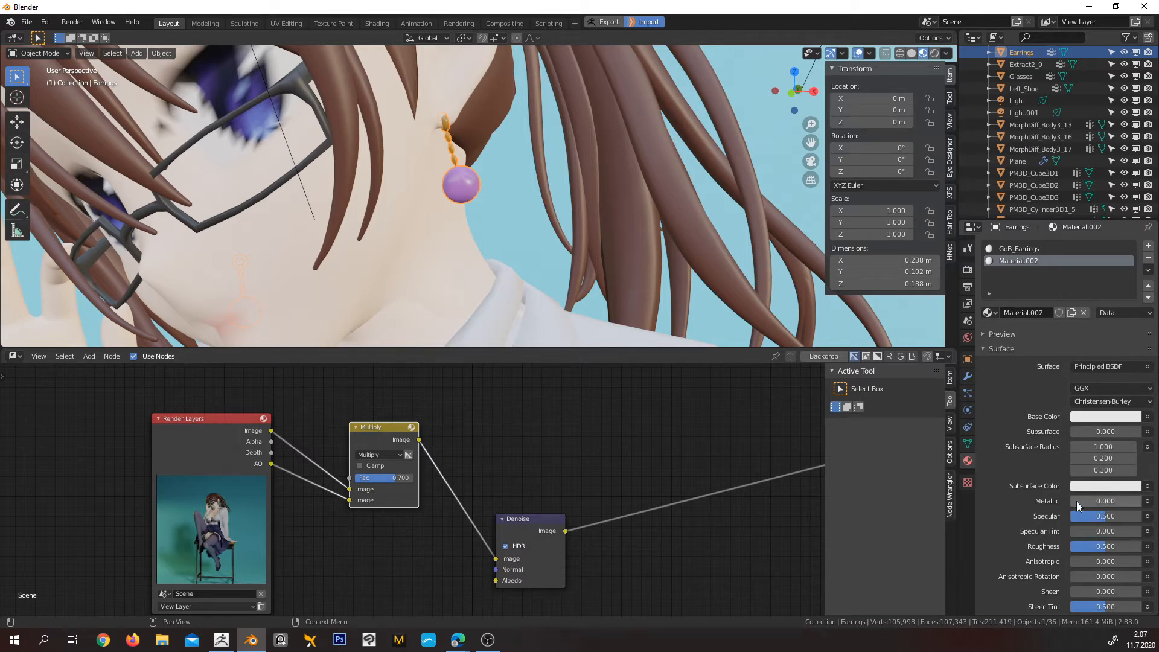
drag(1078, 502, 1143, 502)
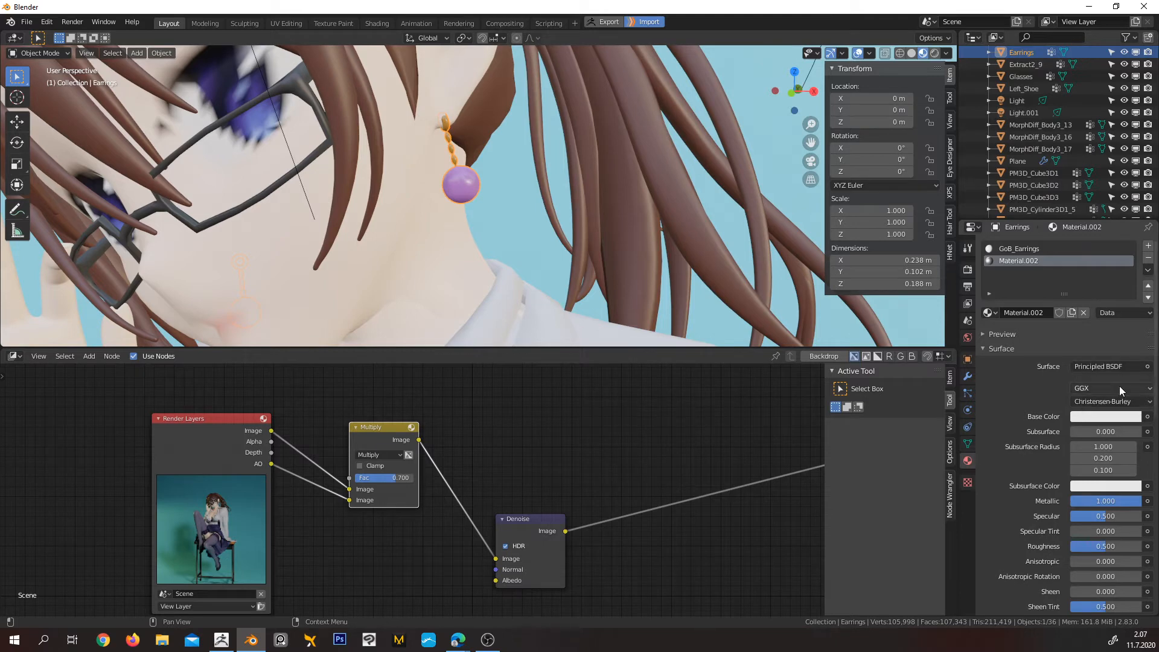
Feed the new metallic material's Base Color from an Attribute node named Col, and compare its settings with GoB_Earrings
click(1147, 417)
click(843, 457)
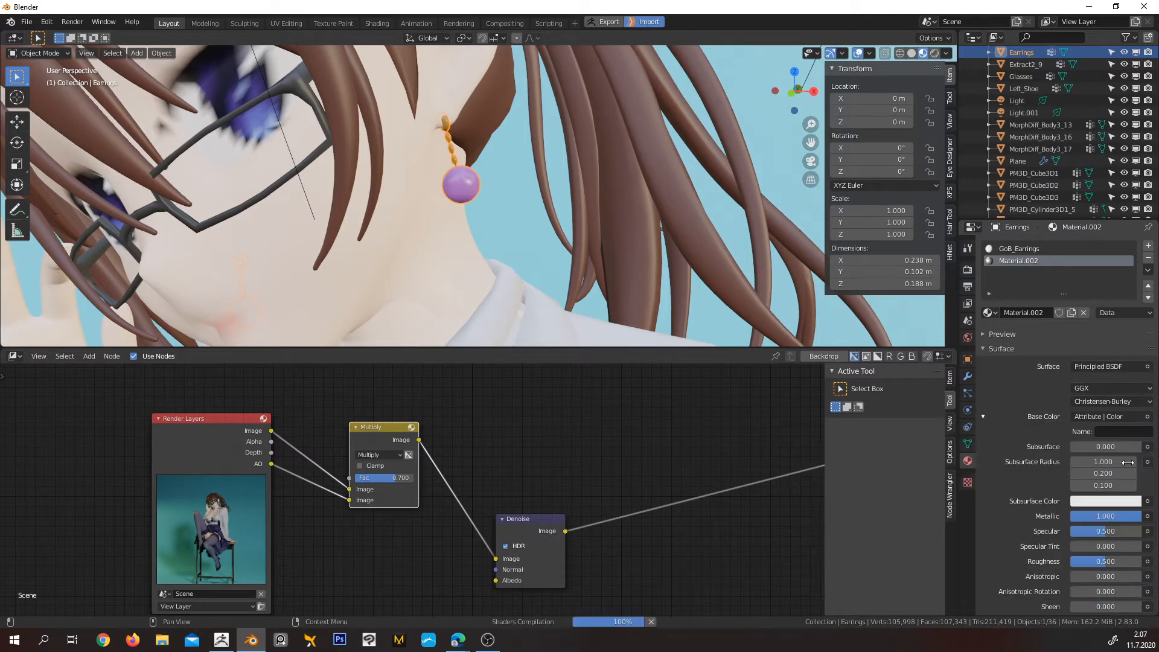
click(1128, 432)
text(Col)
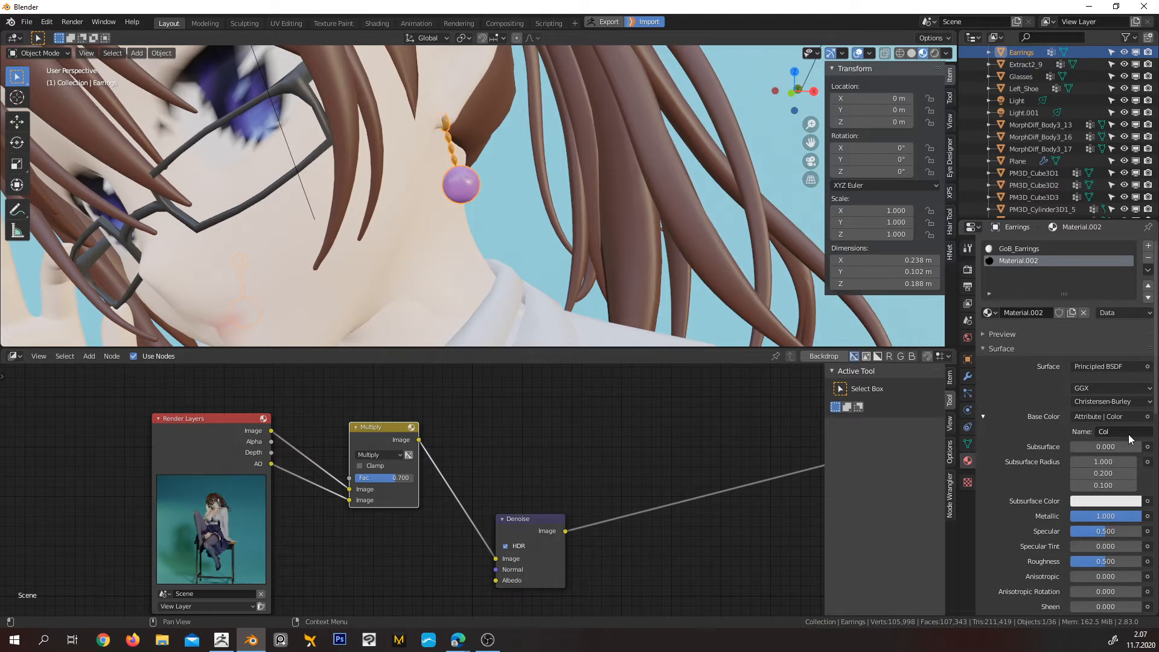
key(Return)
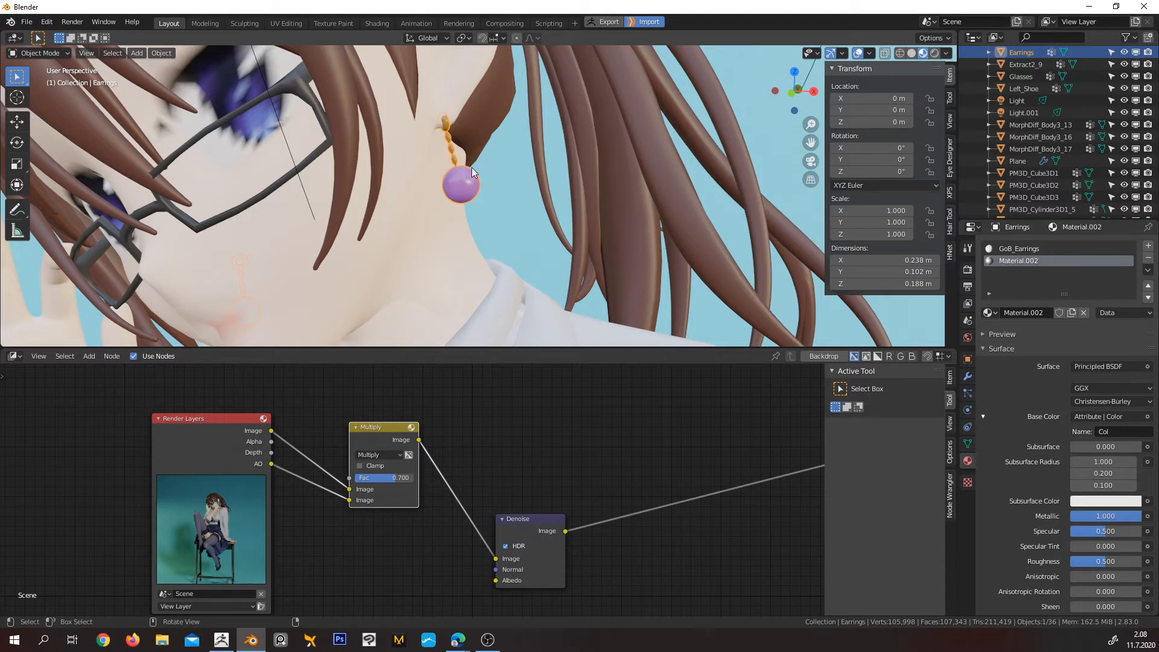
click(1018, 249)
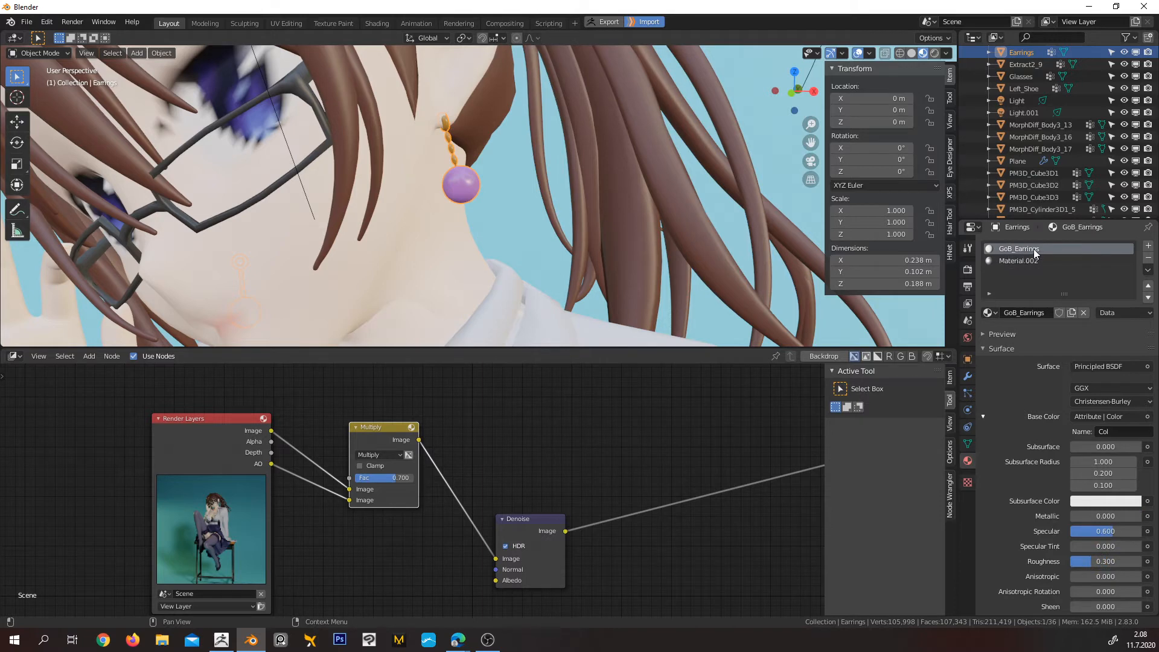
click(1035, 262)
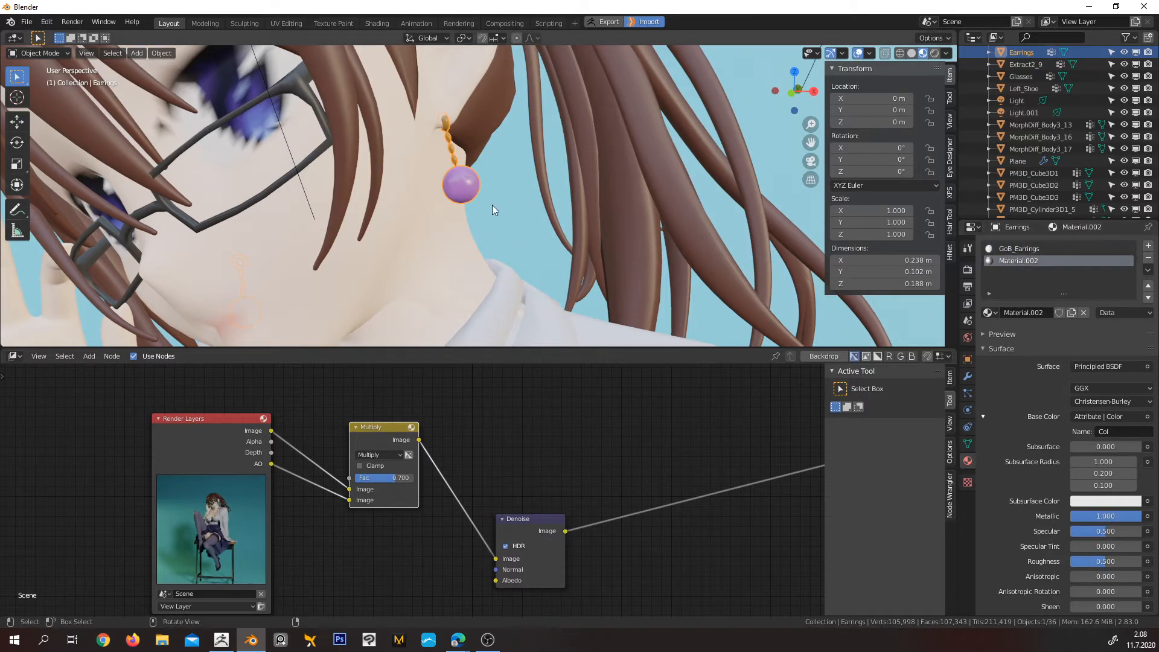
In Edit Mode, assign Material.002 to all earring geometry except the purple bead, using a linked selection and its inverse, and return to Object Mode
key(Tab)
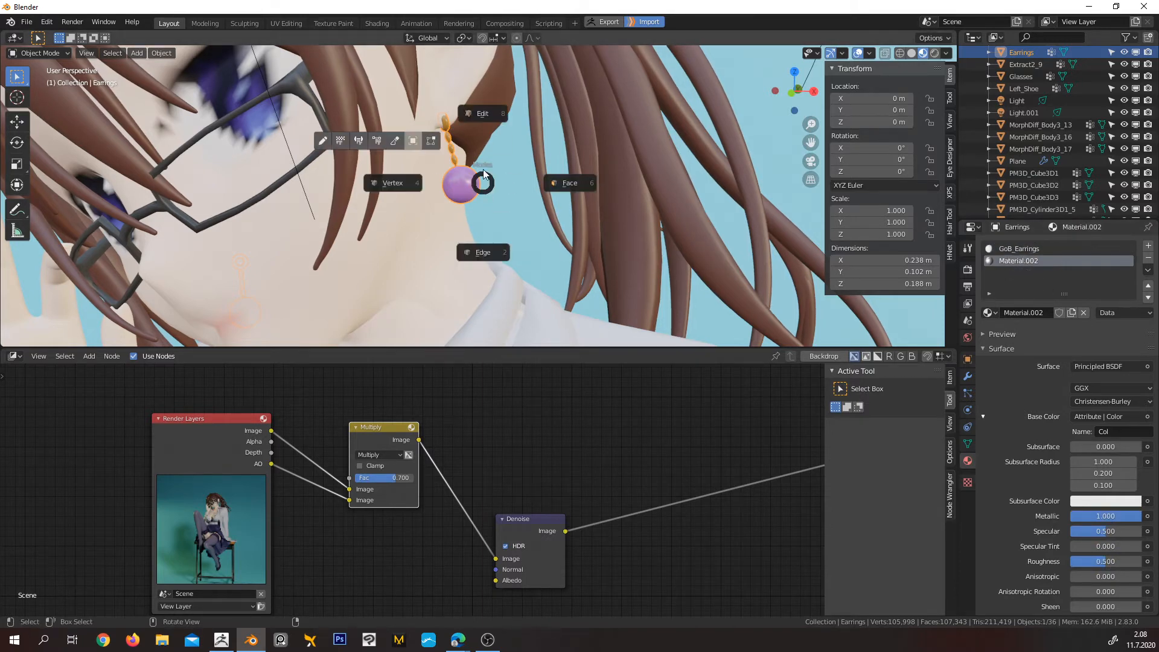
click(482, 113)
scroll(447, 134, up, 8)
shift+middle_drag(433, 129, 625, 282)
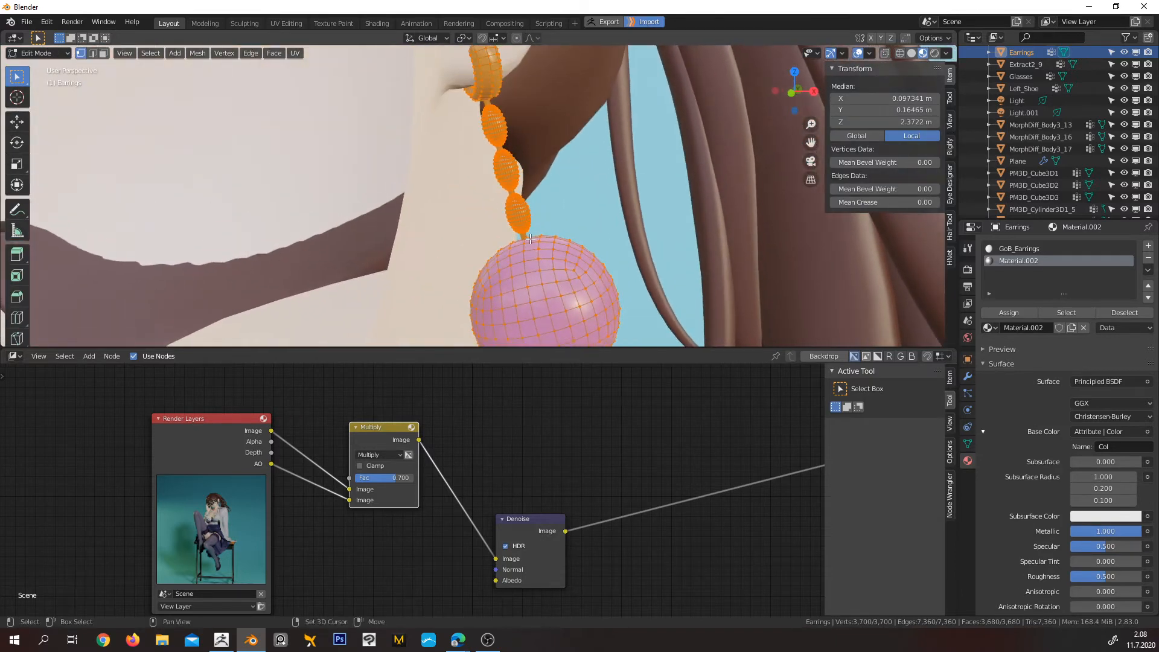
scroll(574, 272, down, 1)
middle_drag(538, 267, 521, 259)
click(521, 259)
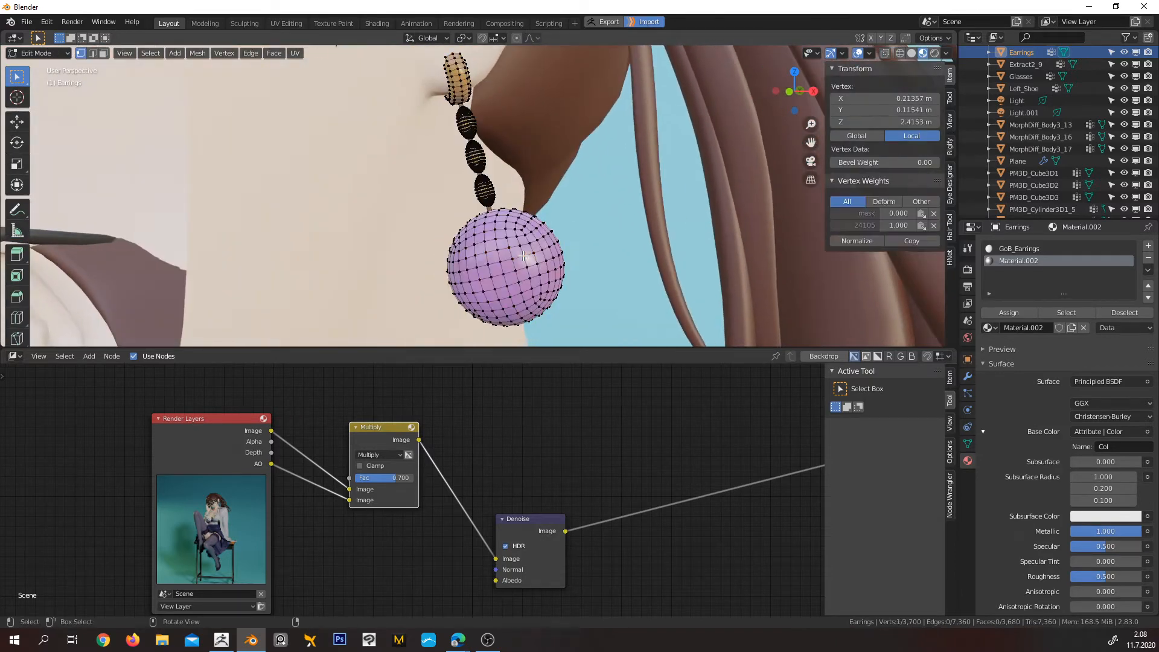
key(ctrl+l)
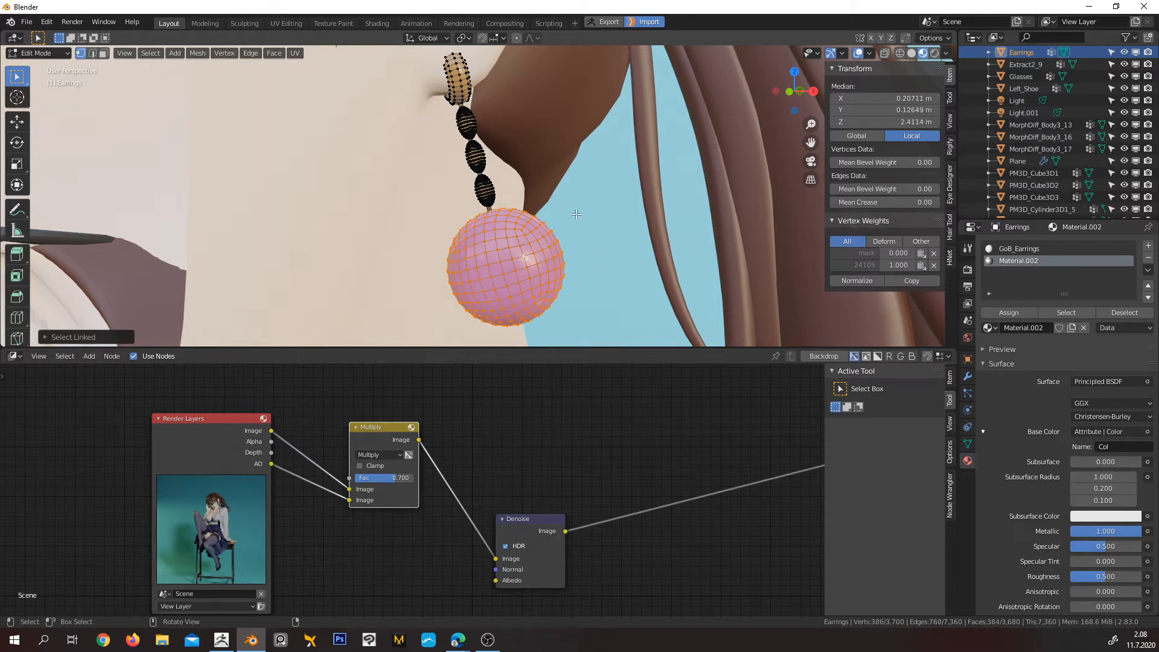
key(ctrl+i)
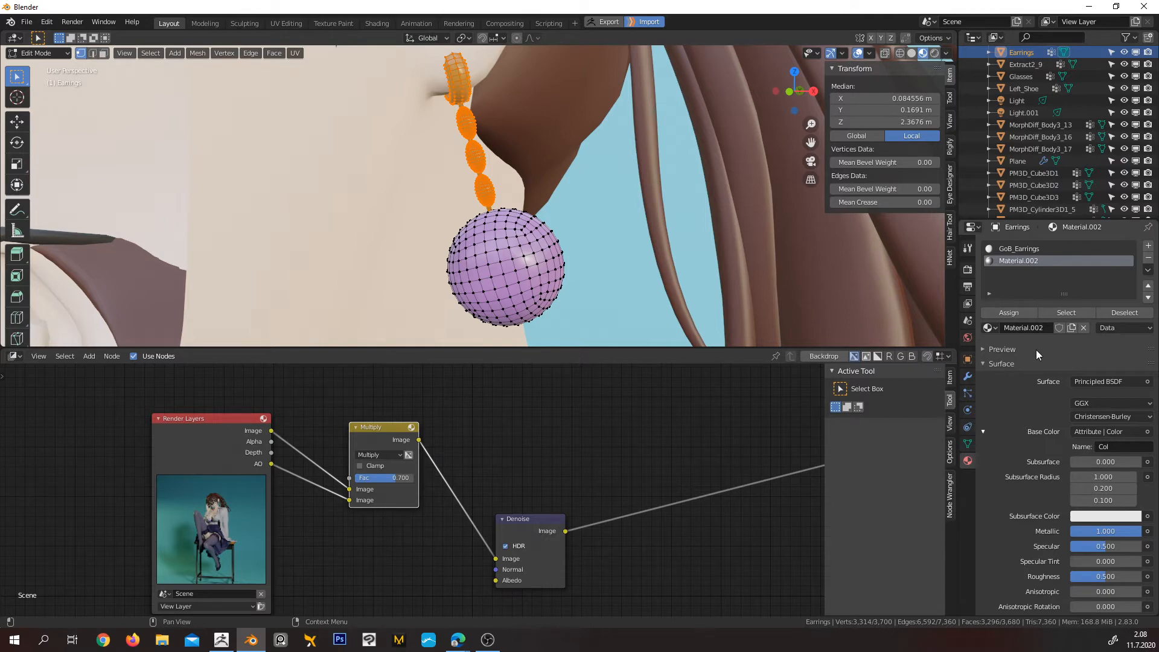
click(1012, 314)
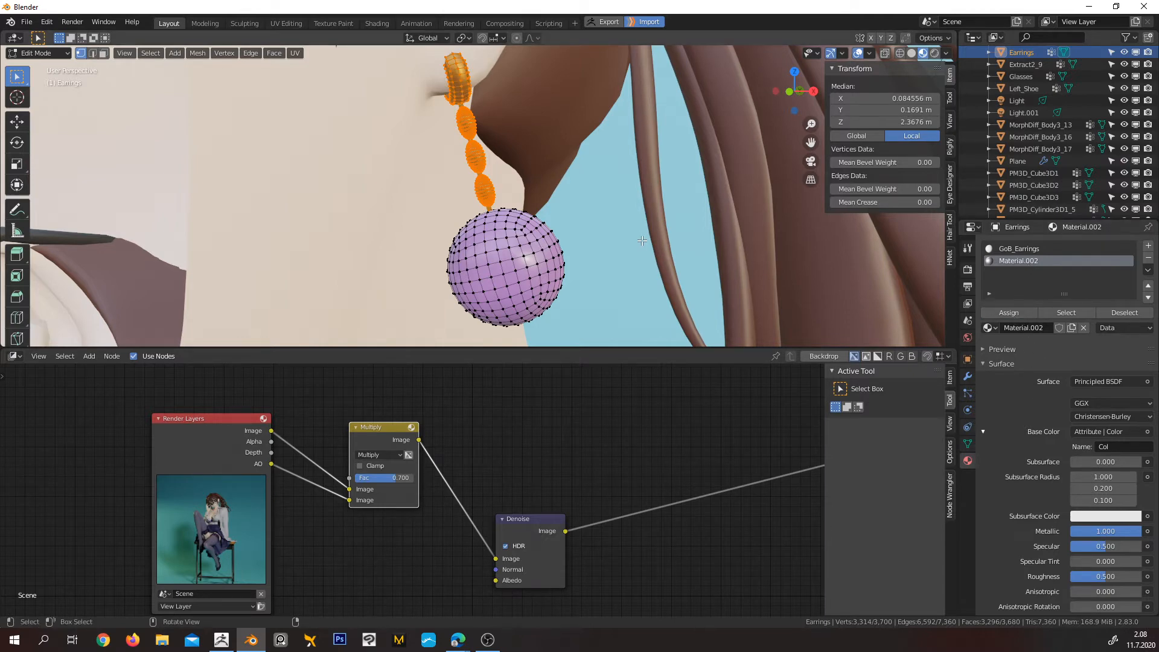
key(Tab)
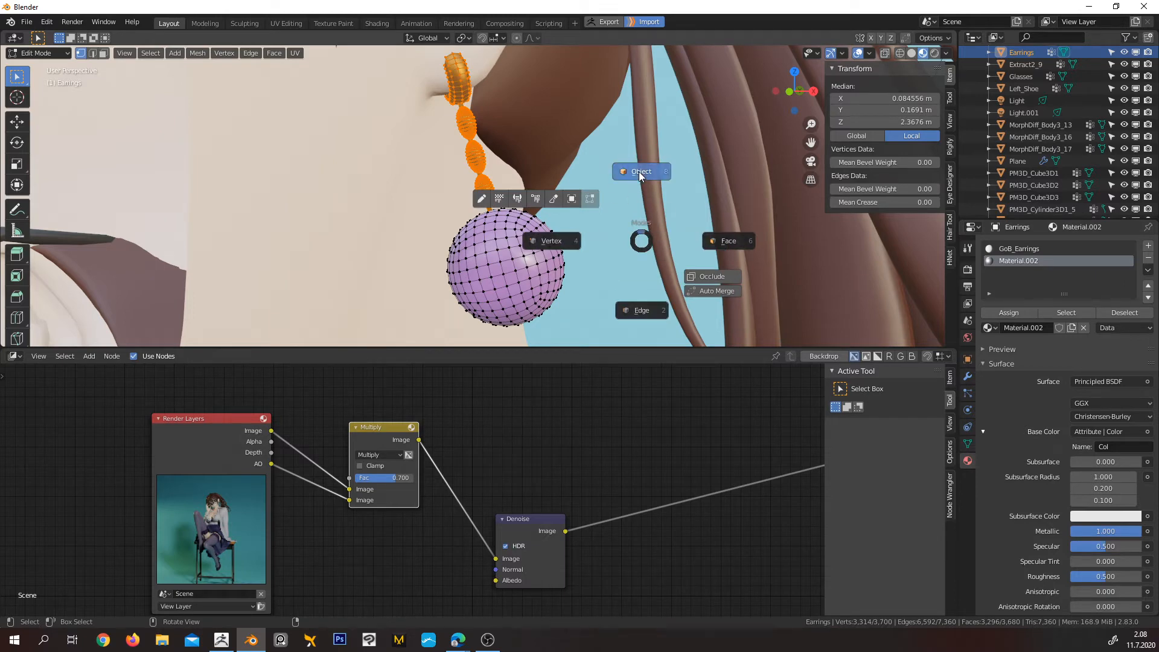
click(638, 172)
Switch the viewport to rendered shading and set the chain material's Roughness to 0.3
mouse_move(494, 143)
middle_down()
mouse_move(507, 152)
mouse_move(487, 186)
mouse_move(483, 233)
mouse_move(491, 193)
mouse_move(513, 181)
middle_up()
click(934, 55)
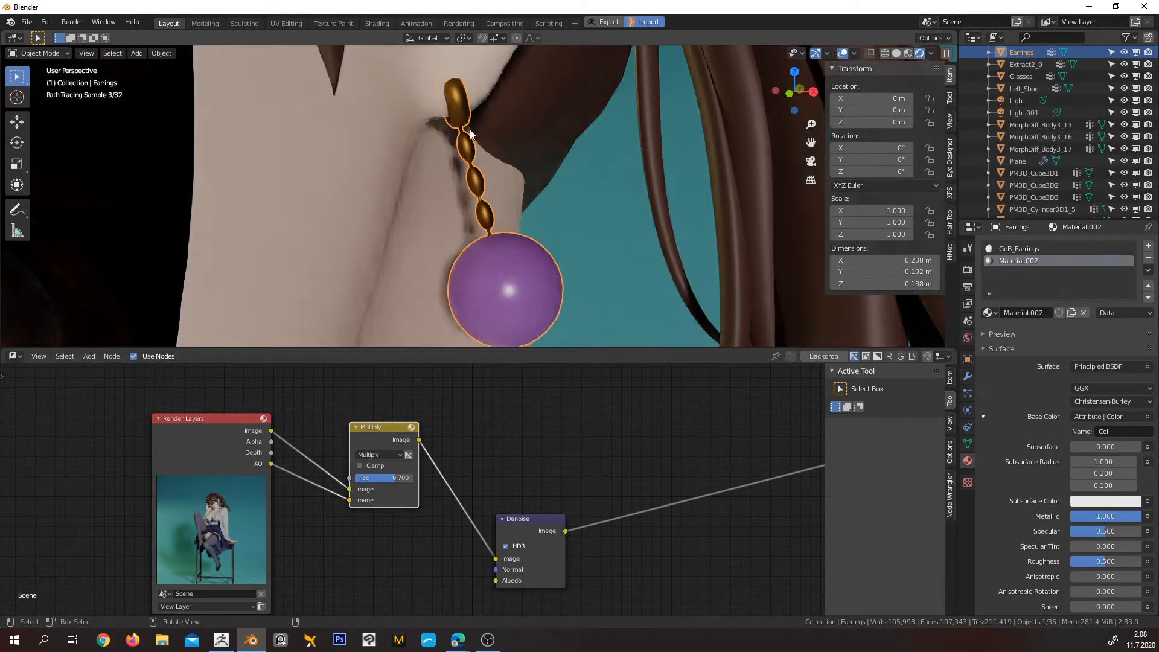
scroll(1111, 518, down, 2)
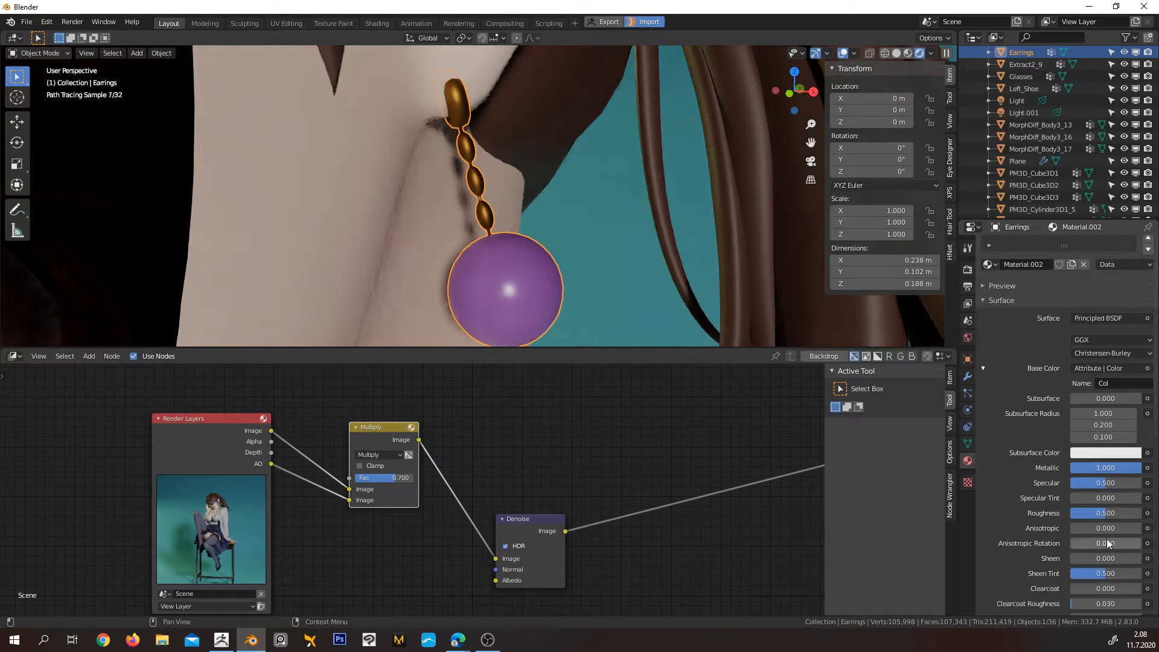
double_click(1113, 512)
key(BackSpace)
text(.3)
key(Return)
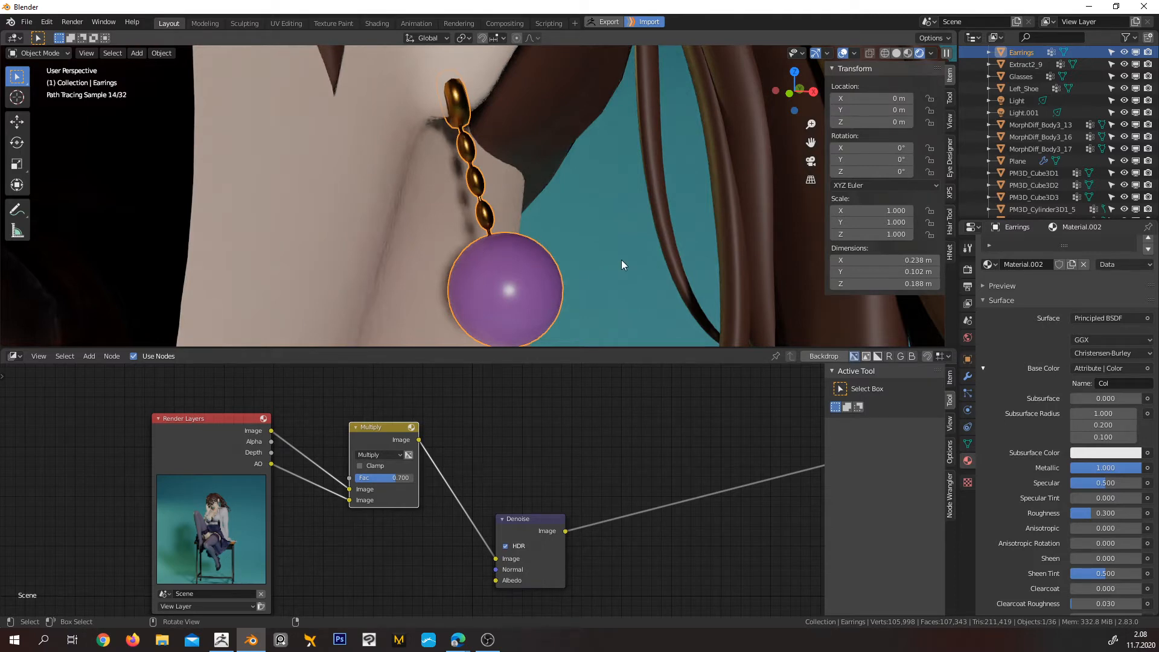
Make the bead's GoB_Earrings material glass-like by setting its Transmission to 1
scroll(1039, 320, up, 2)
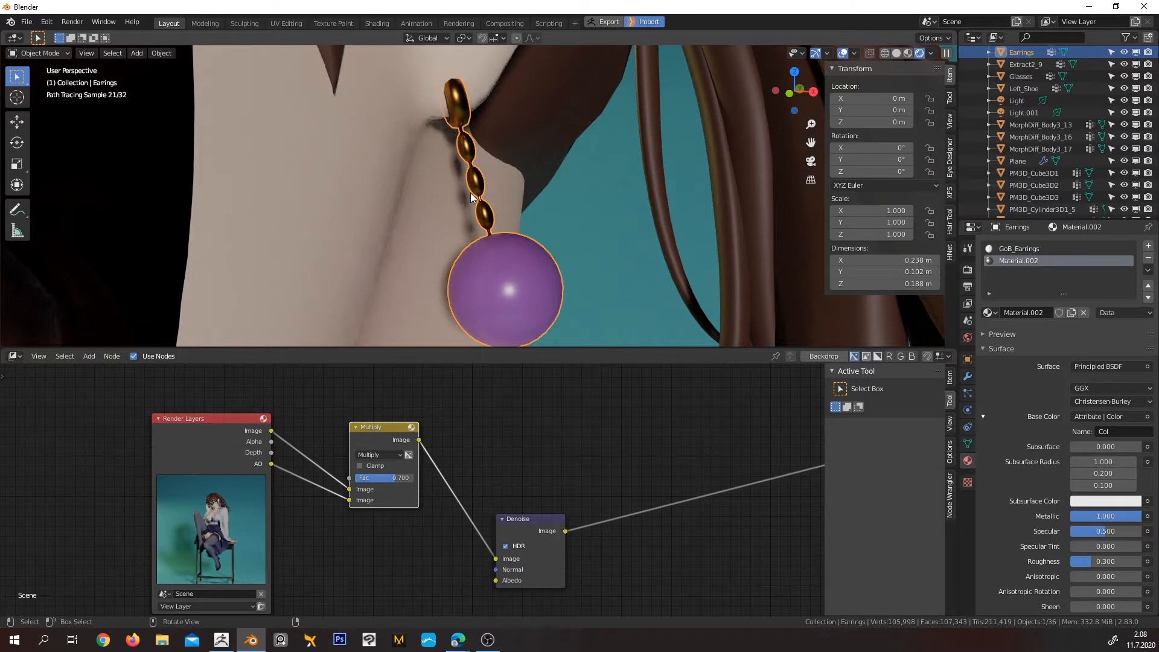
click(1014, 248)
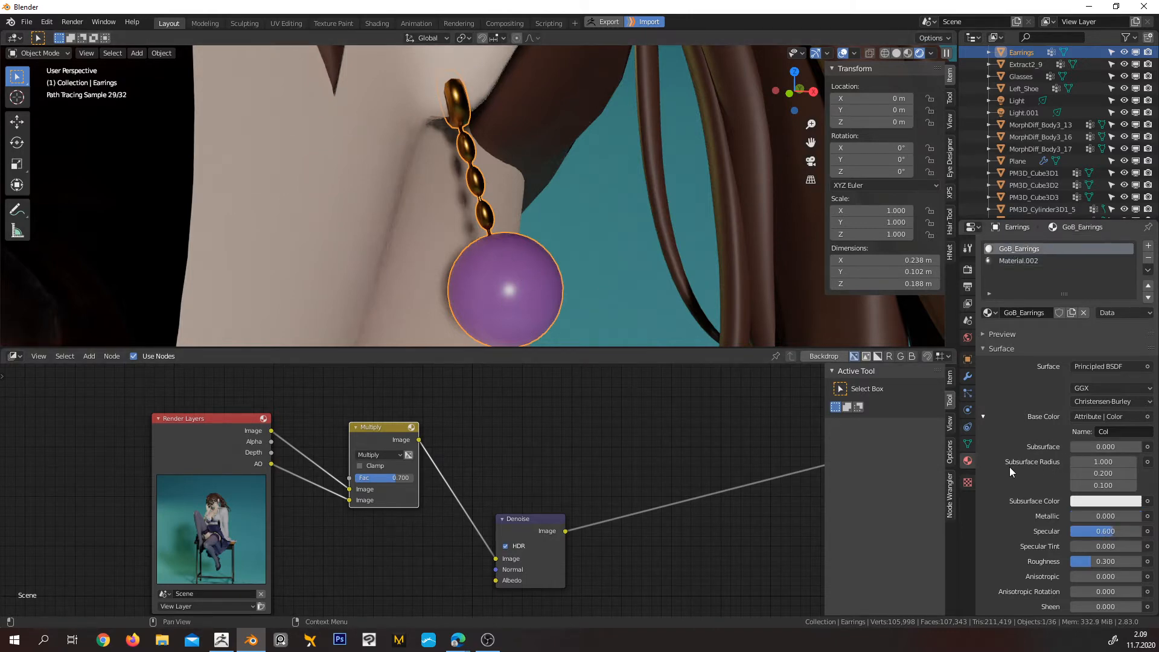
scroll(1009, 466, down, 8)
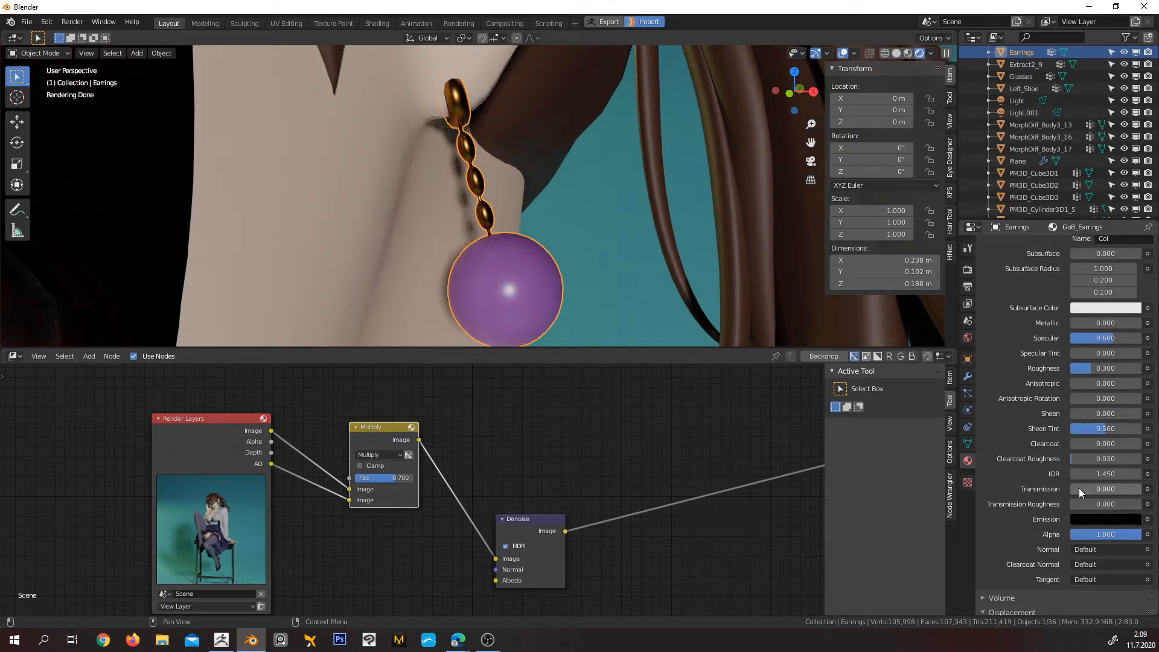
click(1104, 489)
text(1)
key(Return)
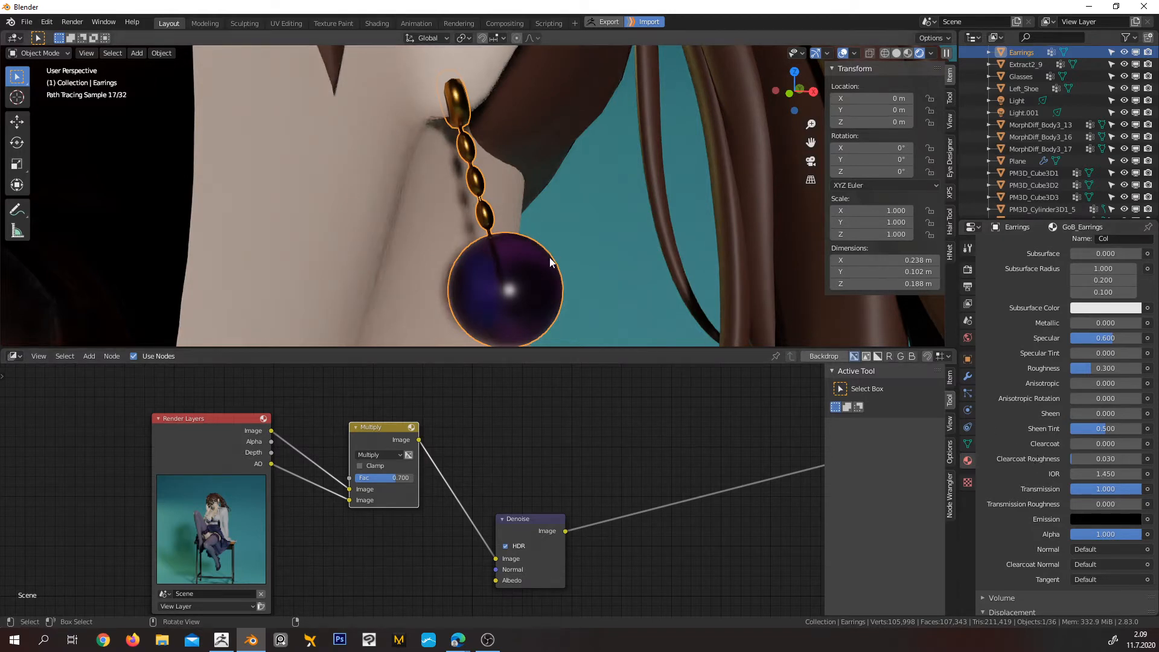
Set the GoB_Earrings material's IOR to 1.3 and check the rendered earrings close up and on the whole character
middle_drag(549, 257, 580, 222)
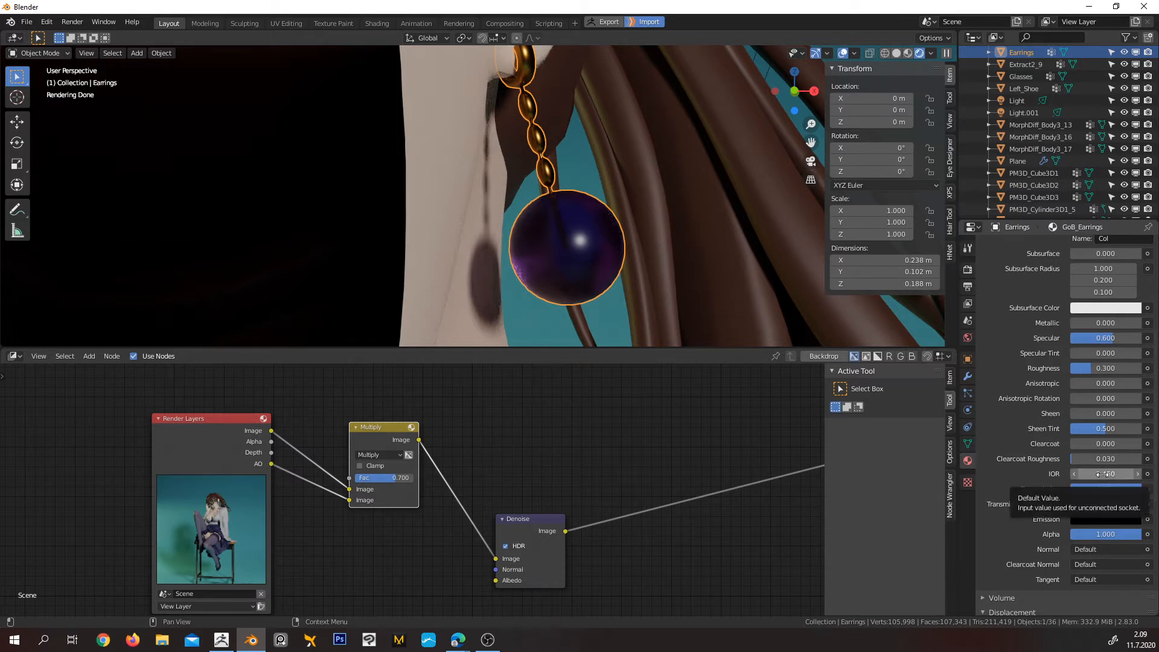
click(1102, 474)
drag(1081, 475, 1102, 475)
text(3)
key(Return)
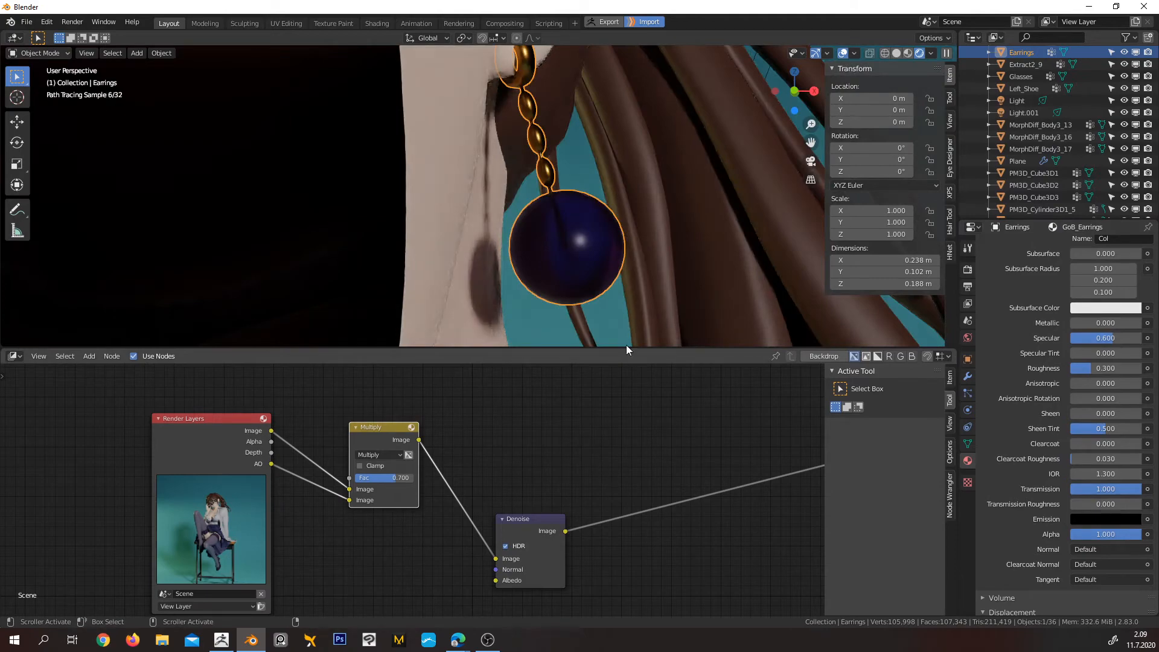
middle_drag(659, 248, 636, 247)
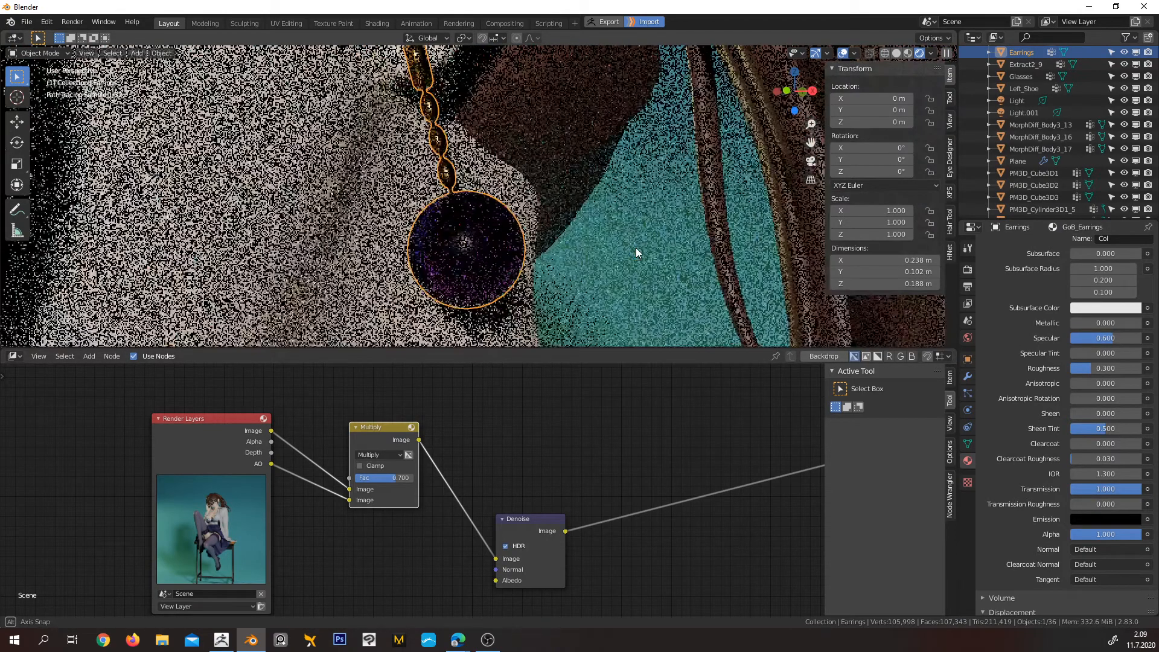
scroll(532, 244, down, 5)
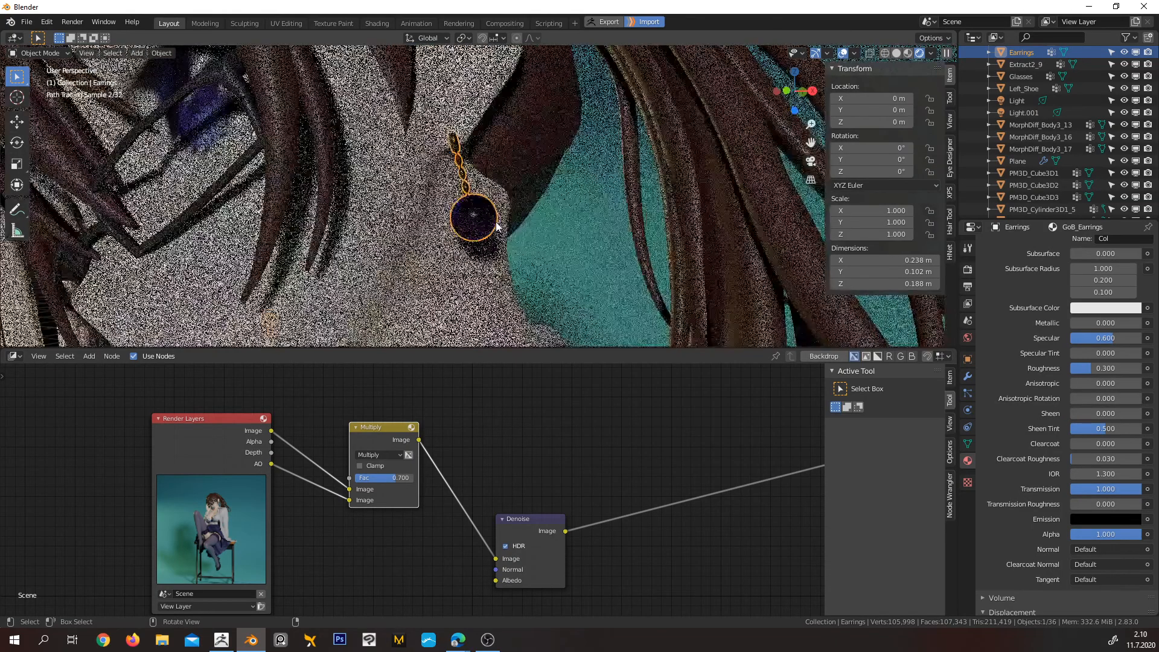
scroll(509, 216, down, 5)
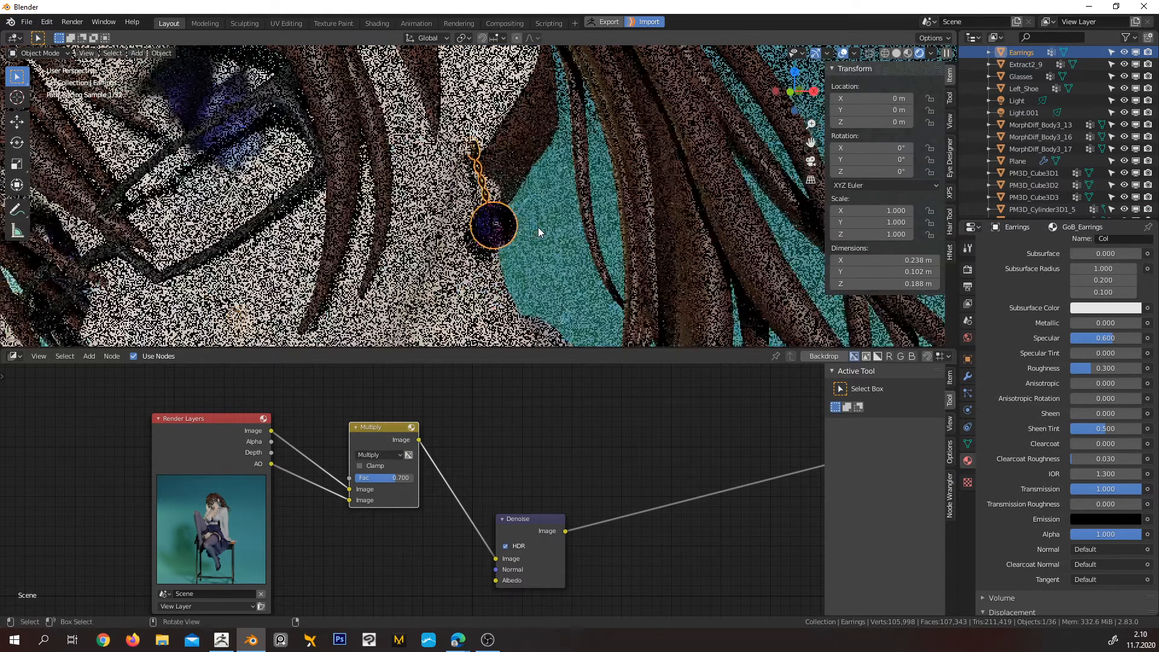
scroll(529, 224, down, 5)
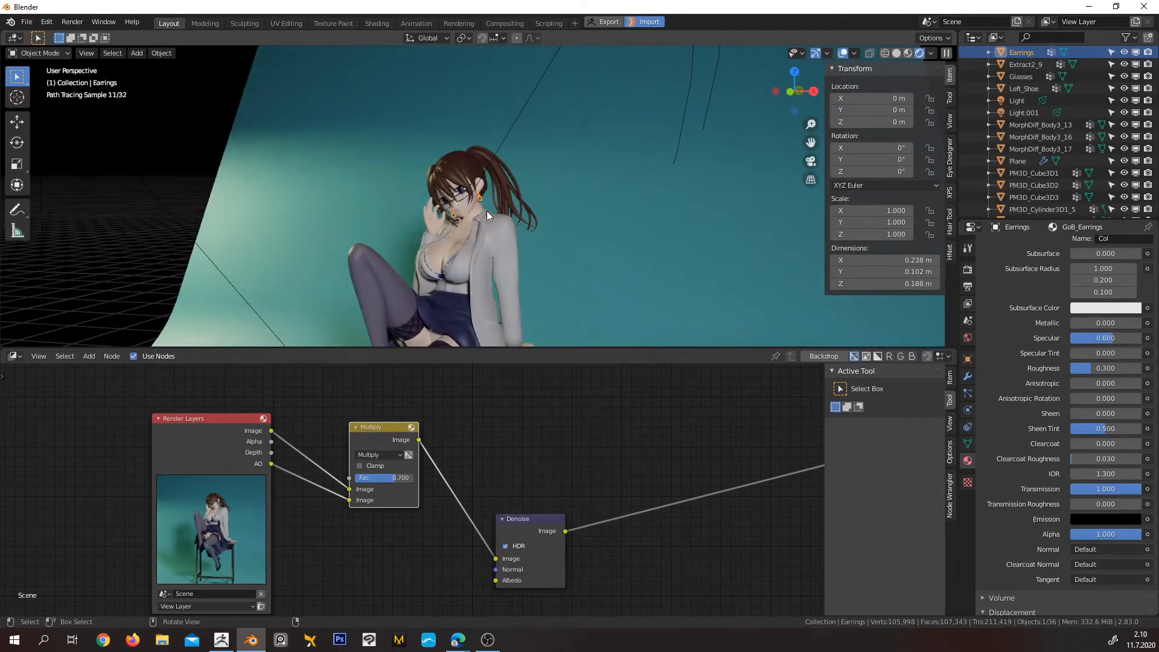
scroll(499, 217, up, 5)
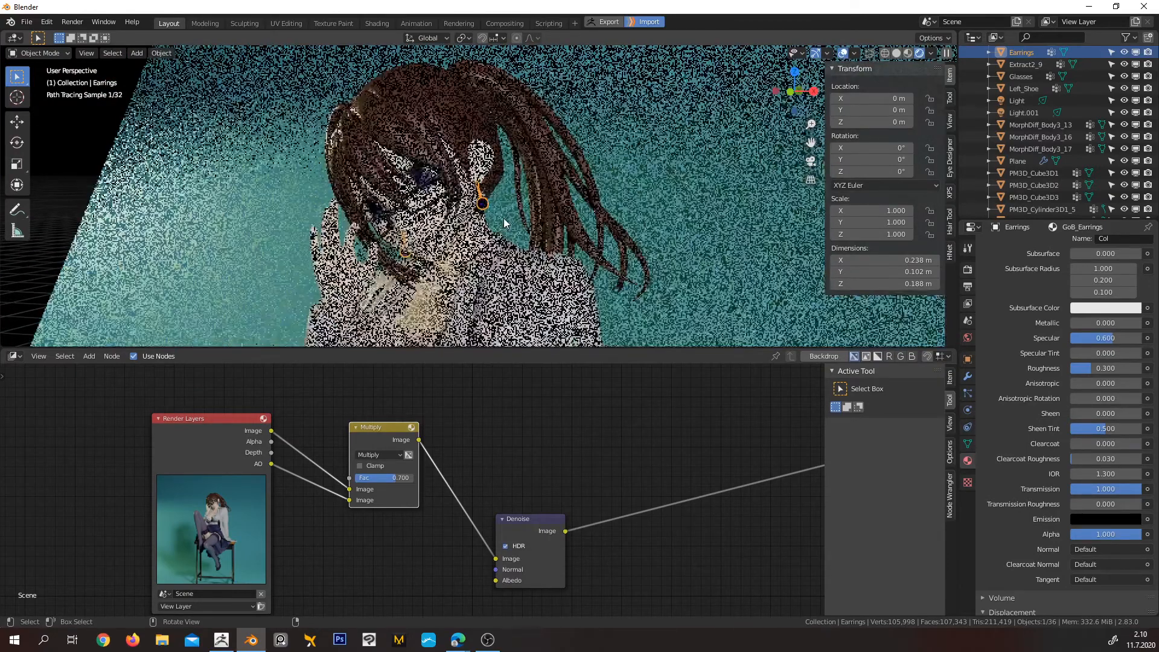
middle_drag(520, 245, 567, 201)
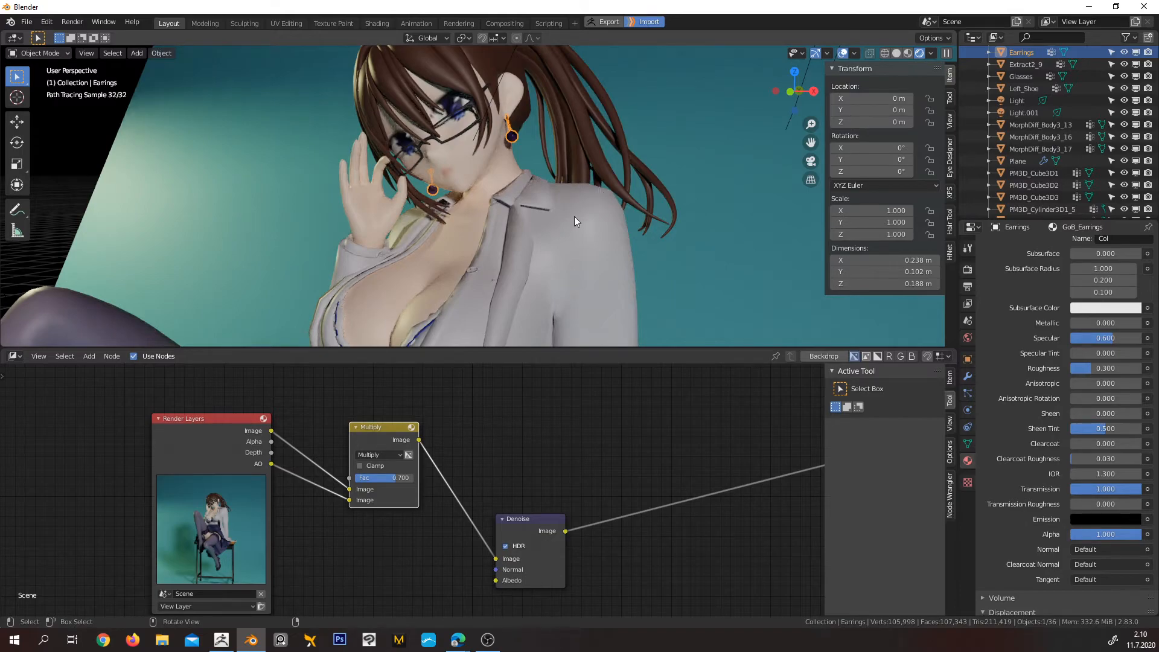
Deselect everything, render the scene, and enlarge the render result area over the compositor
scroll(591, 214, down, 2)
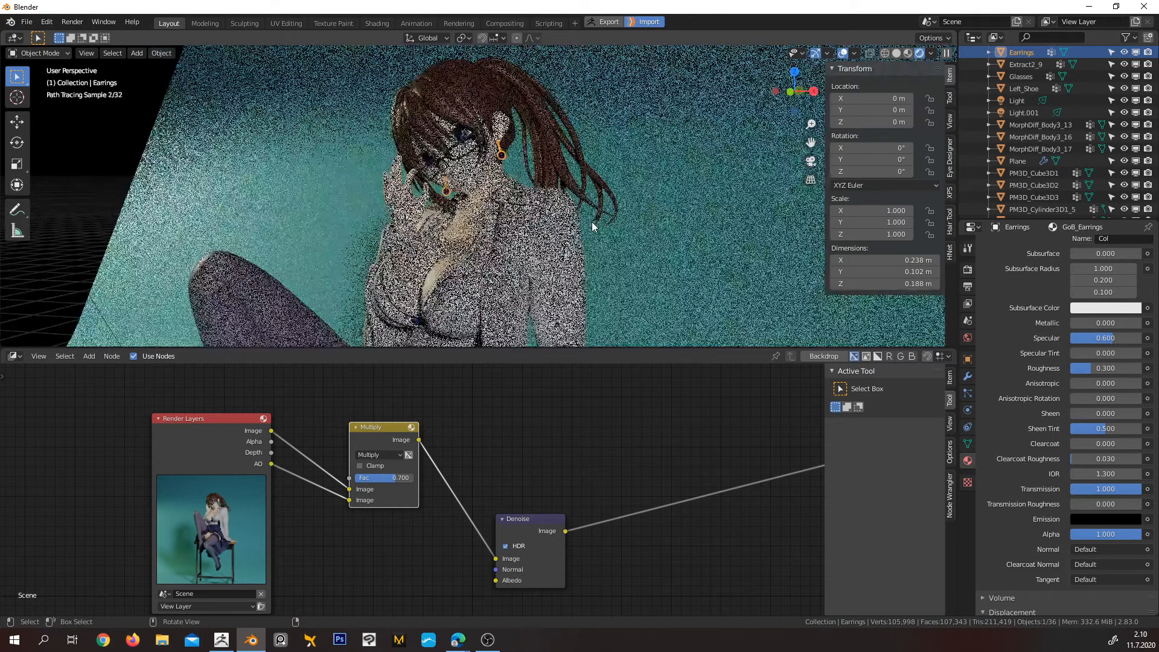
key(alt+a)
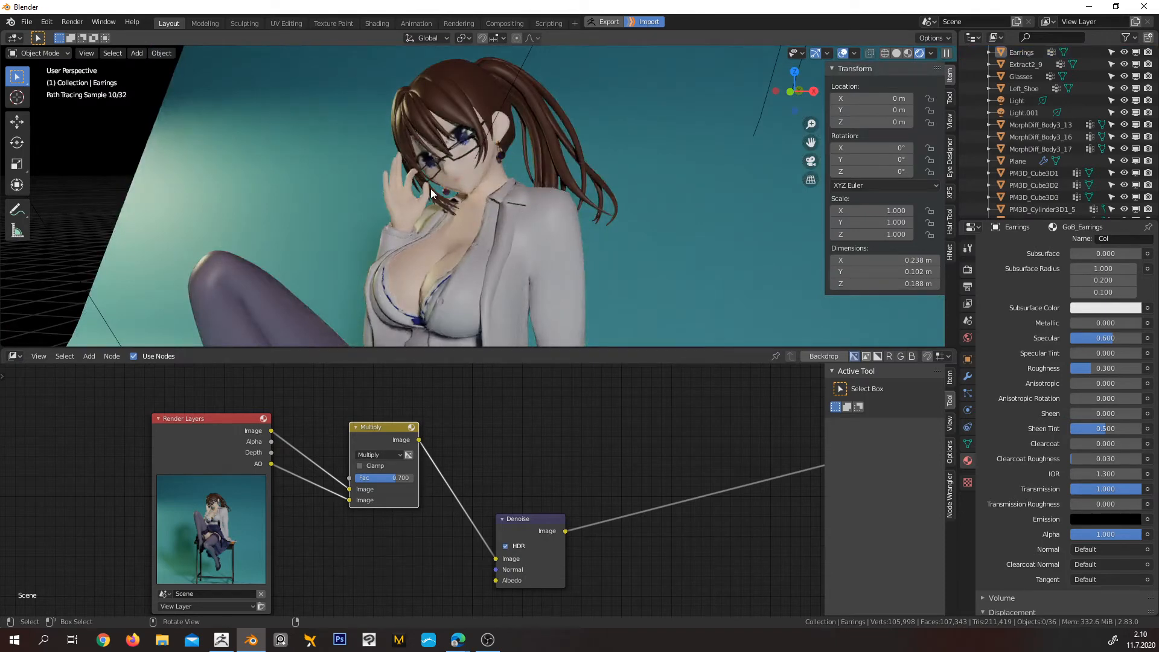
key(F12)
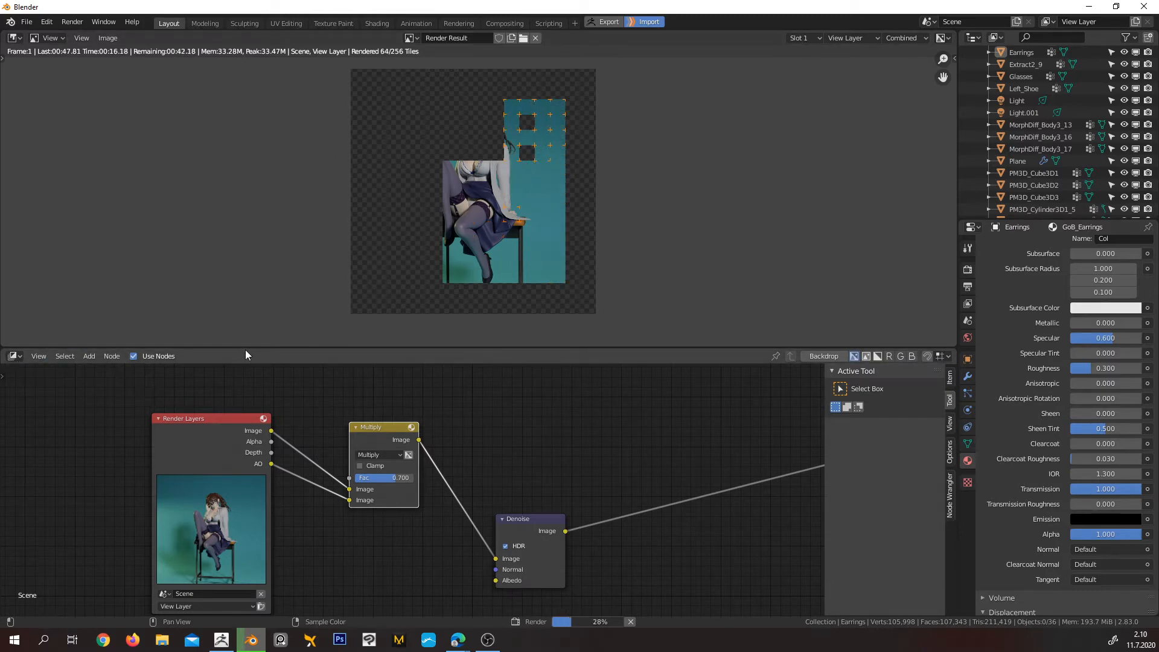
drag(246, 349, 272, 562)
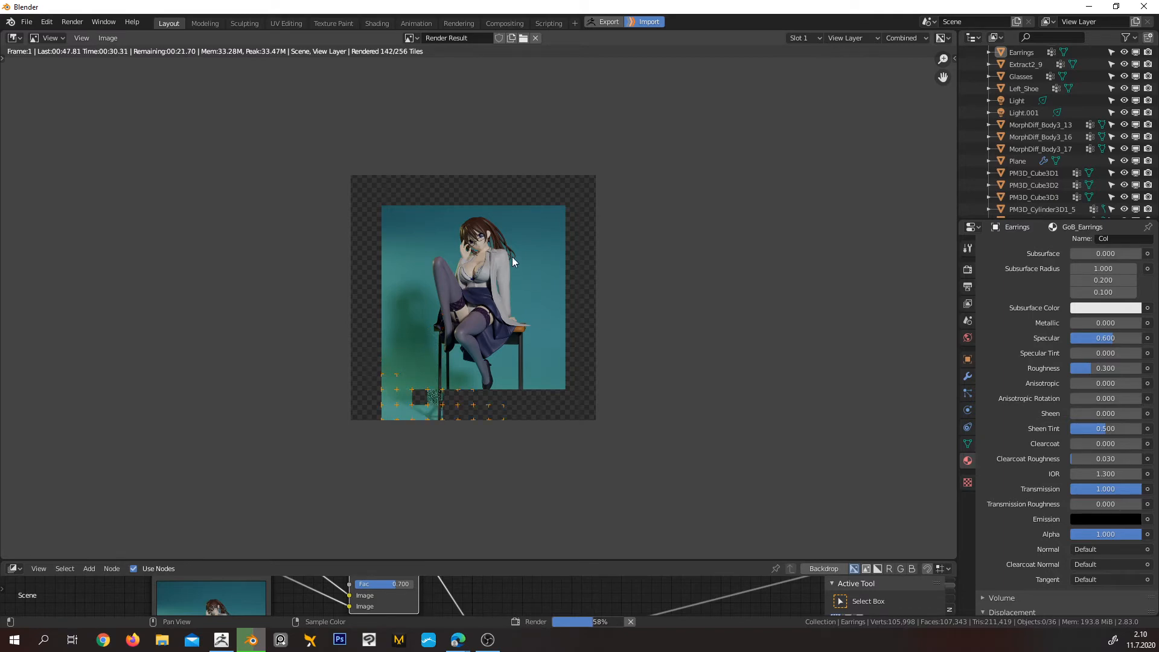
Examine the render of the seated character as it completes, including a close look at the face and the earring
scroll(494, 278, up, 1)
scroll(513, 270, up, 10)
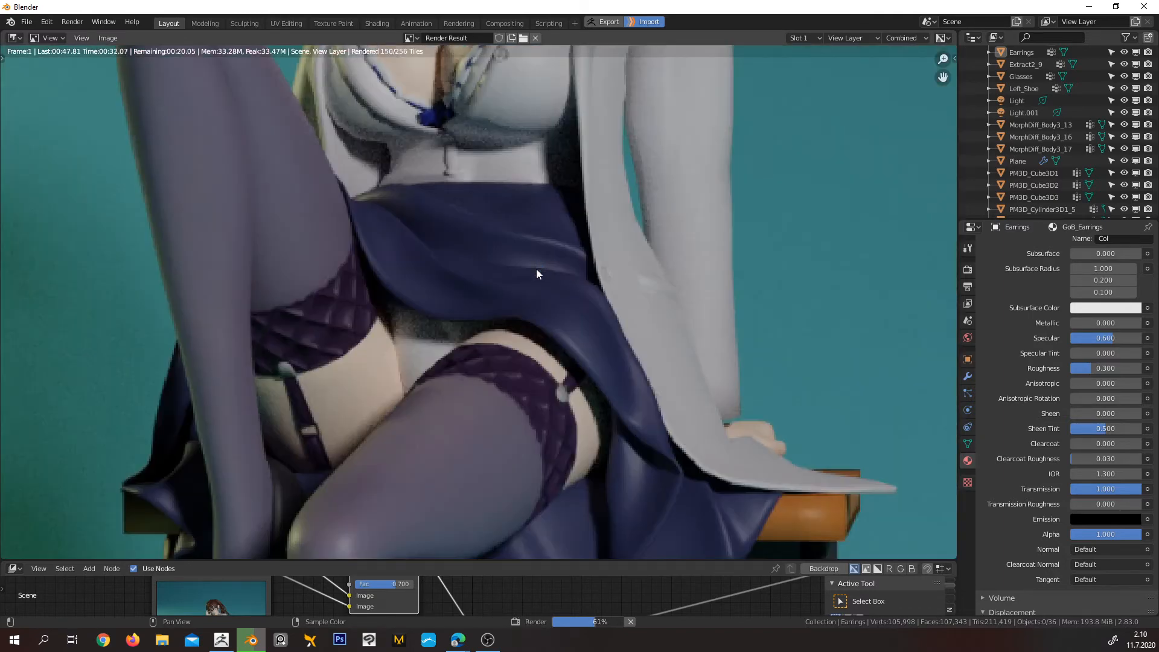
scroll(532, 283, down, 8)
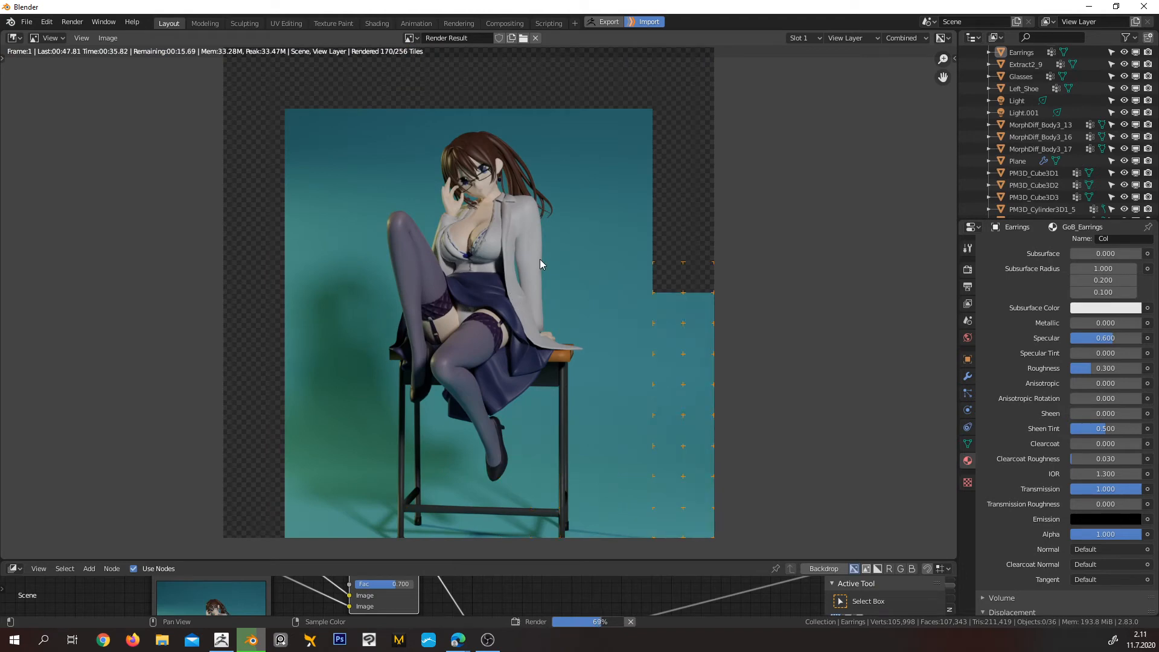
scroll(540, 260, up, 6)
middle_drag(538, 170, 481, 502)
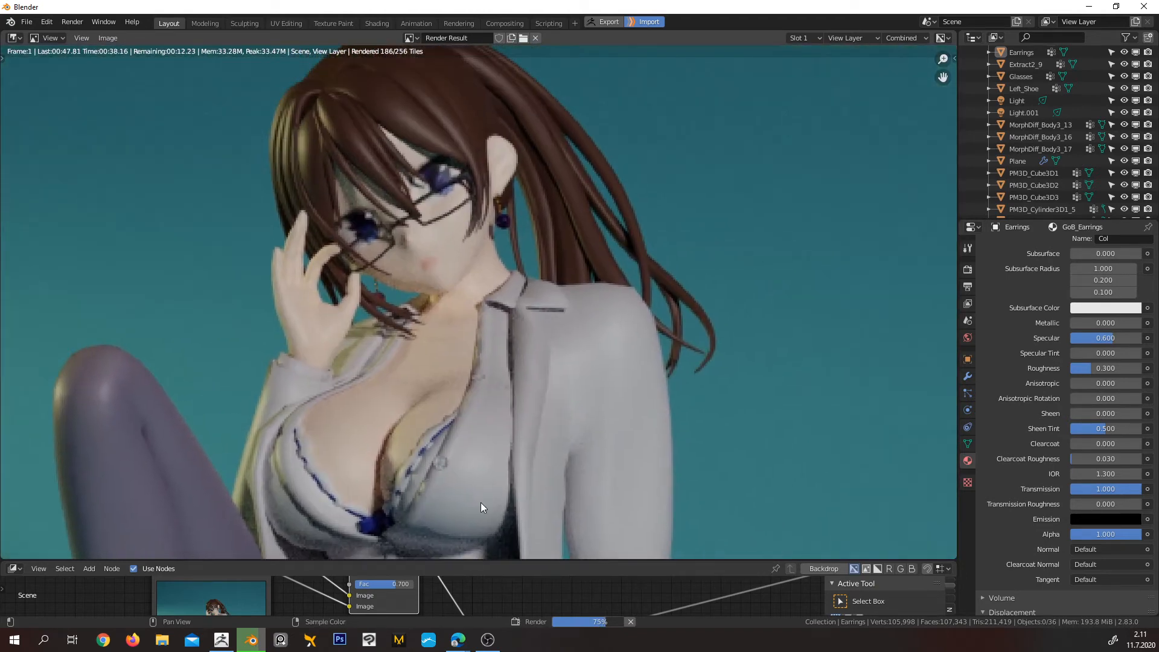
scroll(483, 500, down, 1)
scroll(524, 223, up, 5)
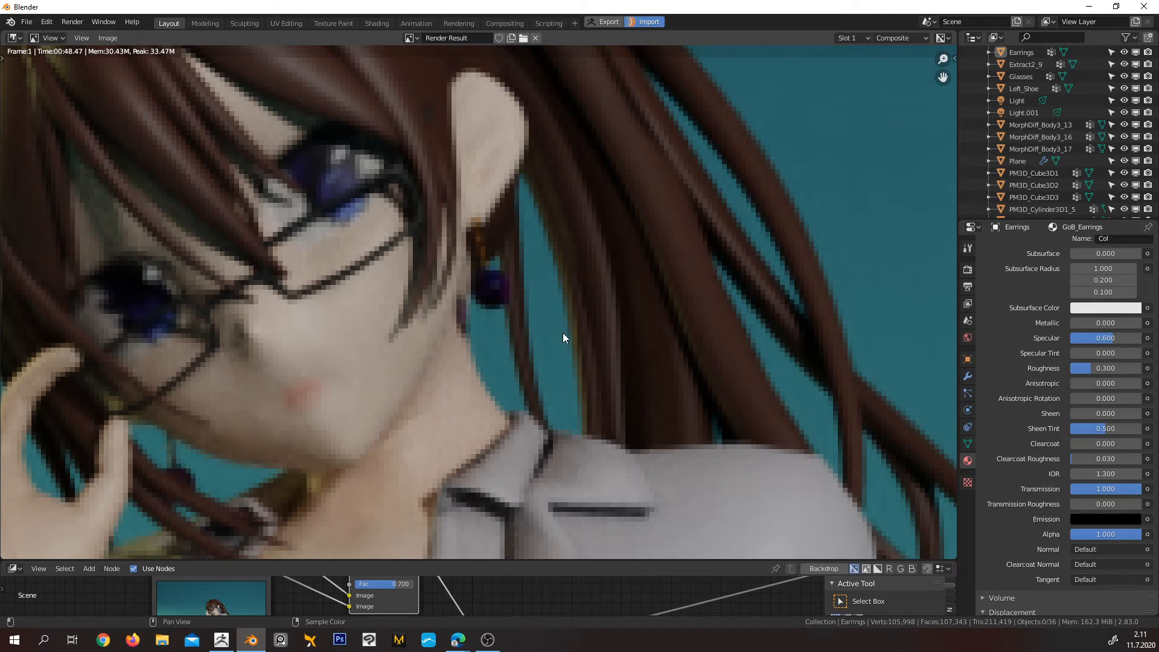
scroll(564, 312, up, 4)
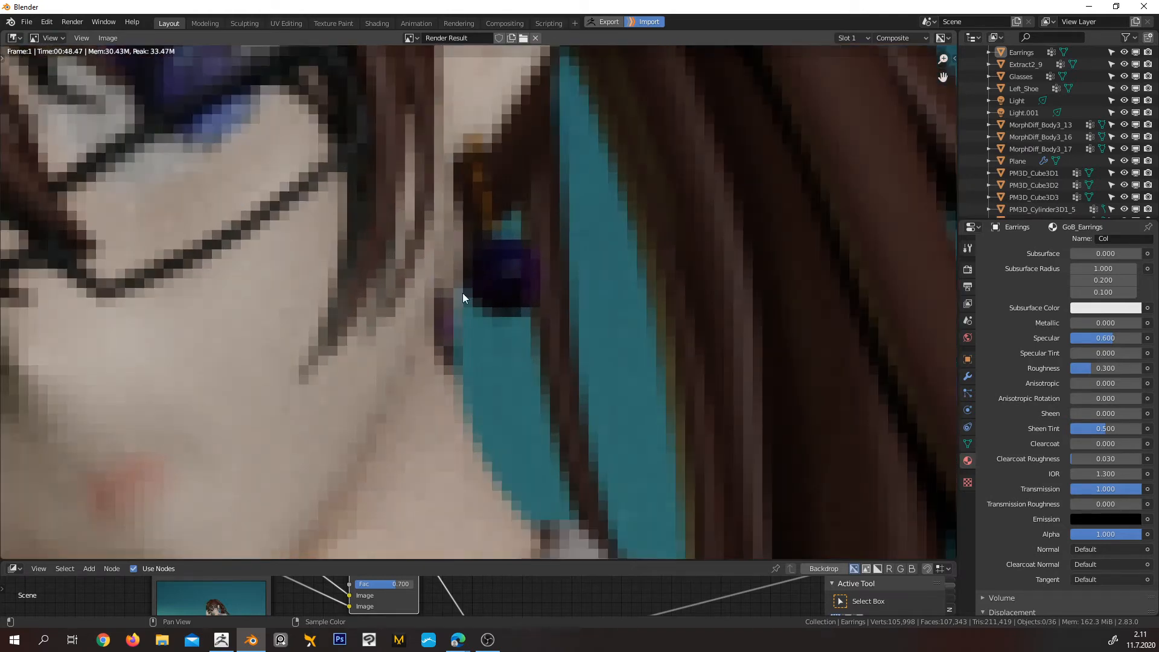
scroll(541, 273, down, 5)
scroll(538, 276, up, 2)
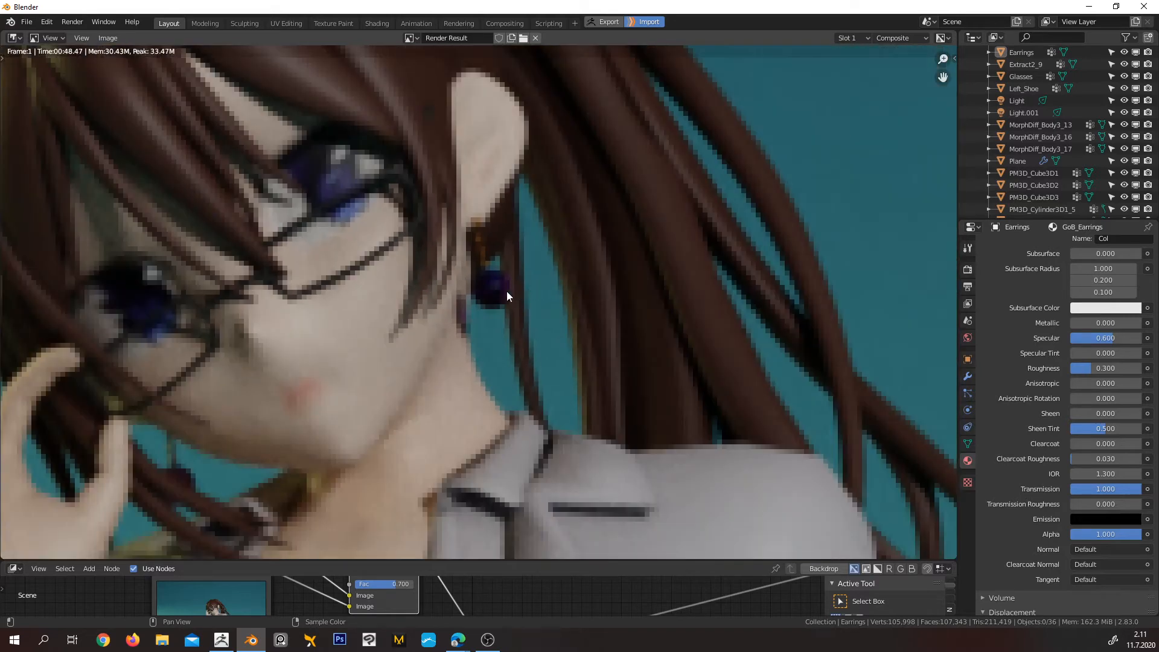
scroll(546, 312, down, 8)
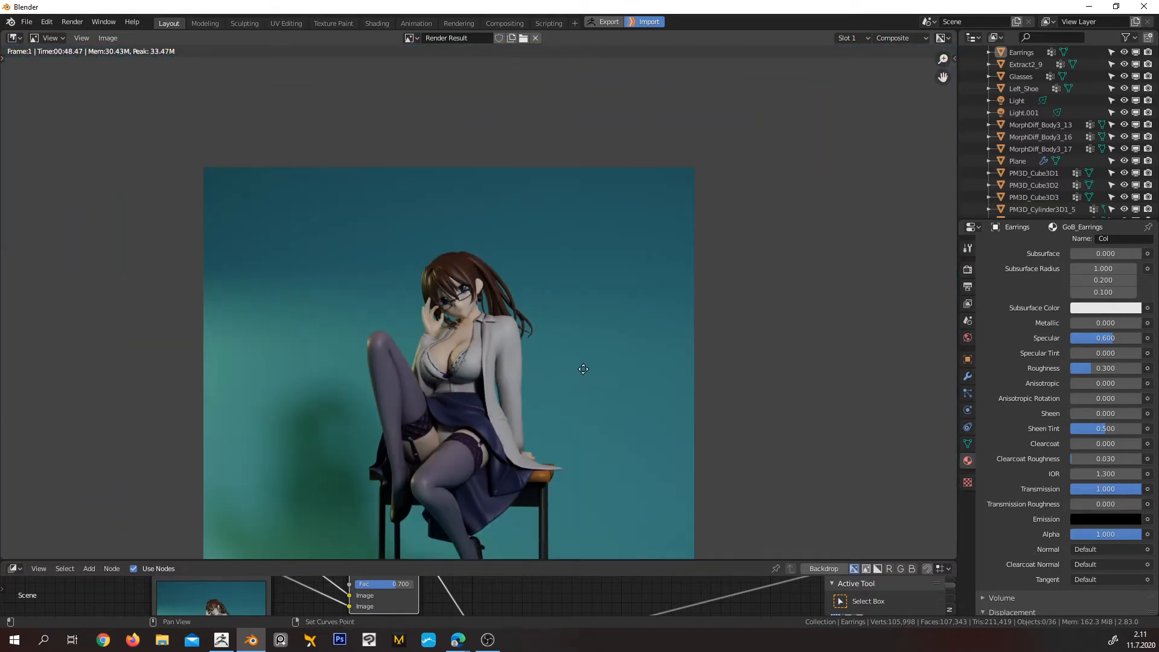
Examine the finished composite as a whole figure, along with its skirt, jacket and face up close
middle_drag(583, 369, 596, 248)
middle_drag(610, 432, 594, 381)
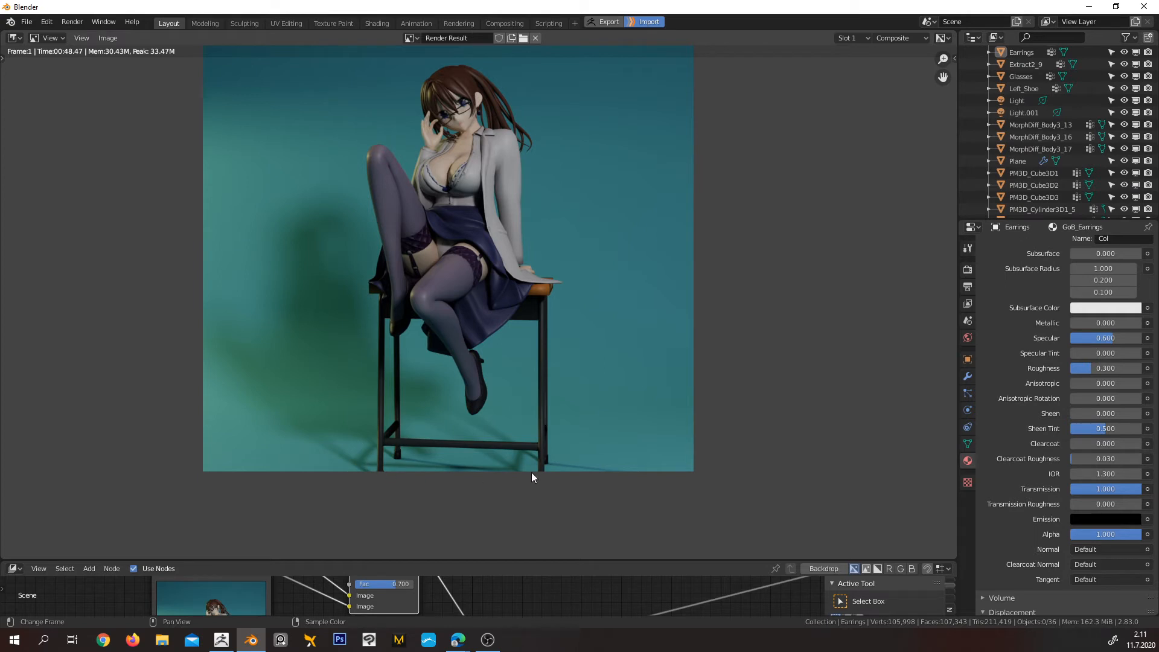
middle_drag(587, 350, 612, 352)
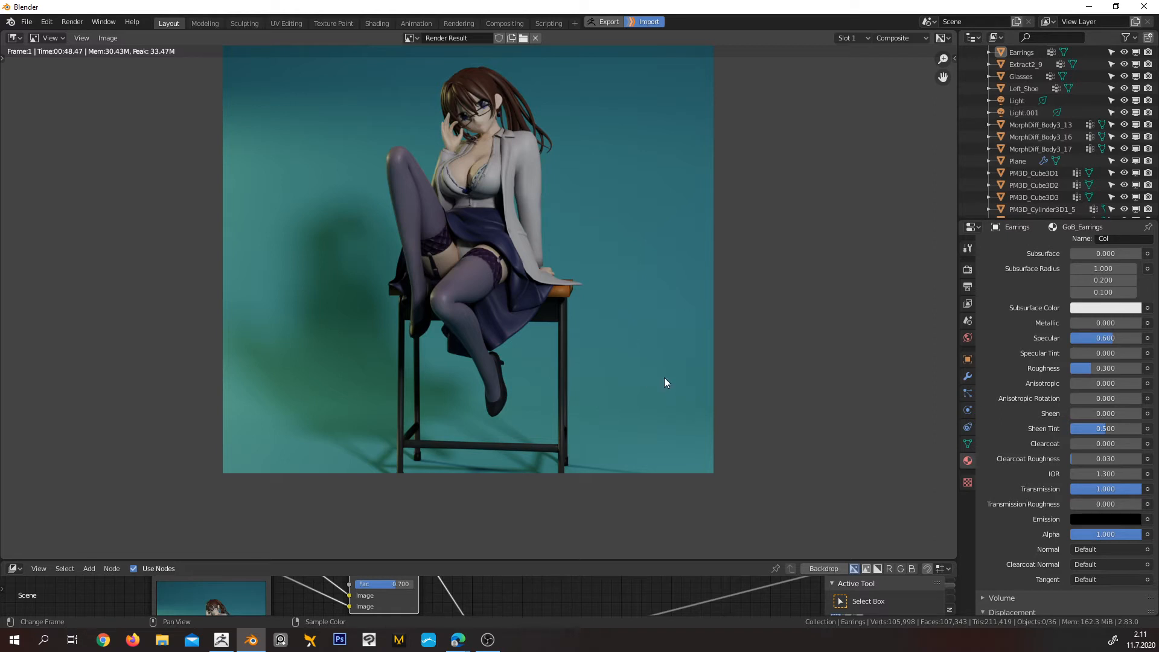
middle_drag(652, 279, 680, 331)
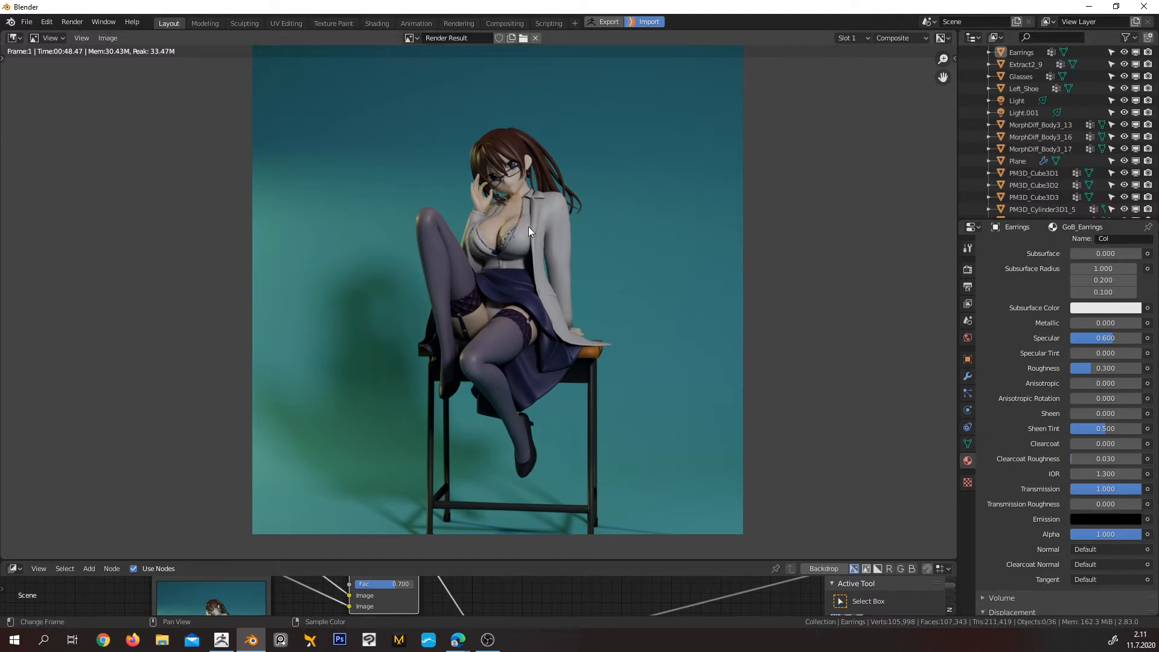
scroll(527, 226, up, 6)
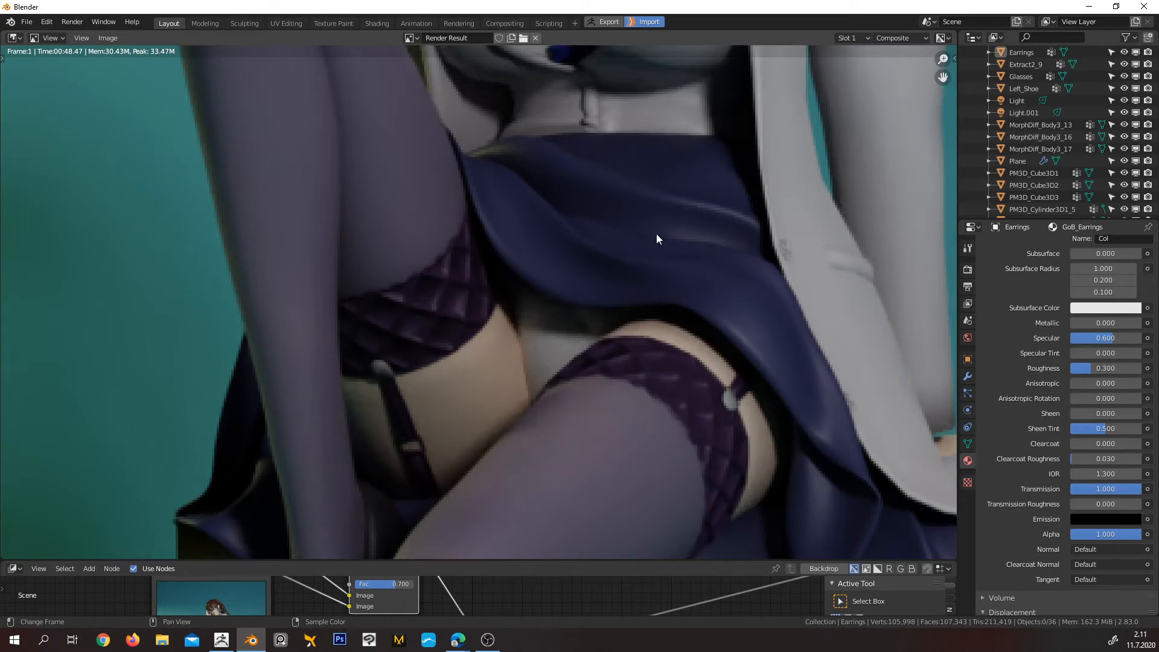
middle_drag(657, 239, 468, 544)
middle_drag(494, 150, 600, 360)
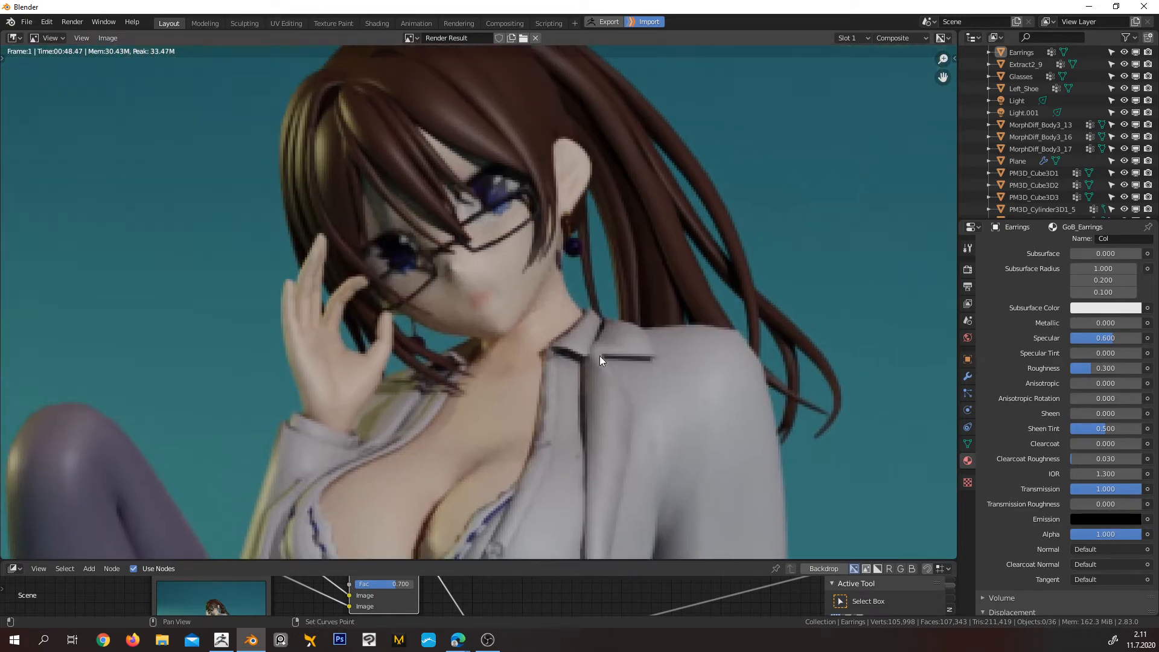
scroll(580, 206, up, 1)
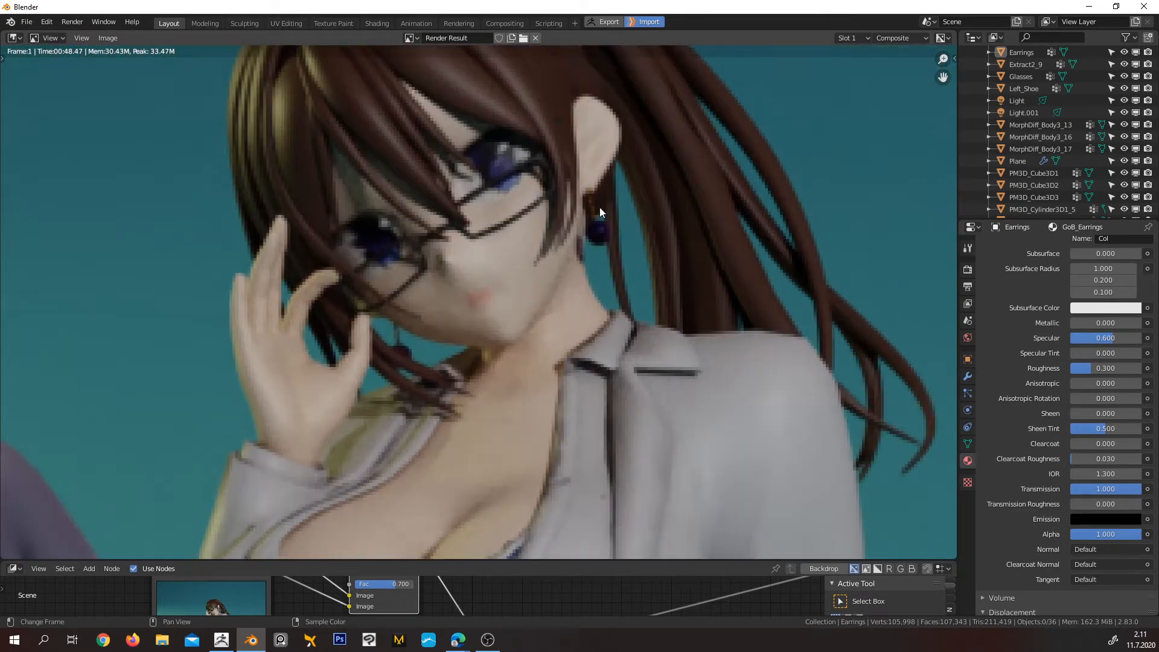
Review the scene's output resolution and render sampling settings alongside the rendered image
click(967, 269)
click(968, 286)
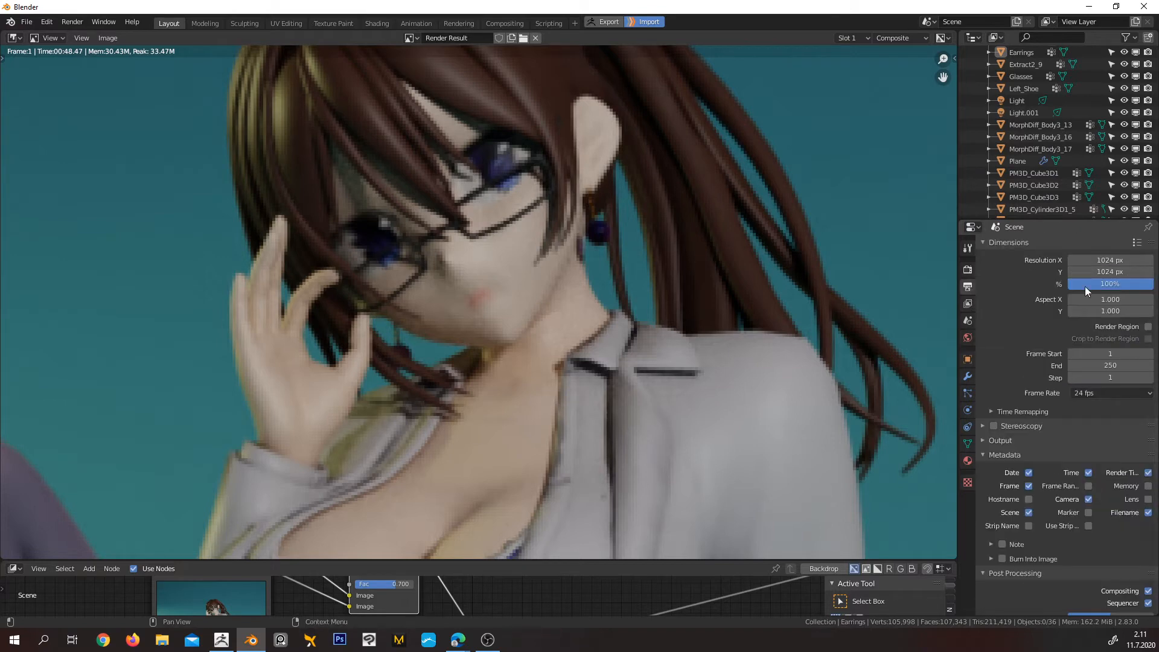
click(968, 269)
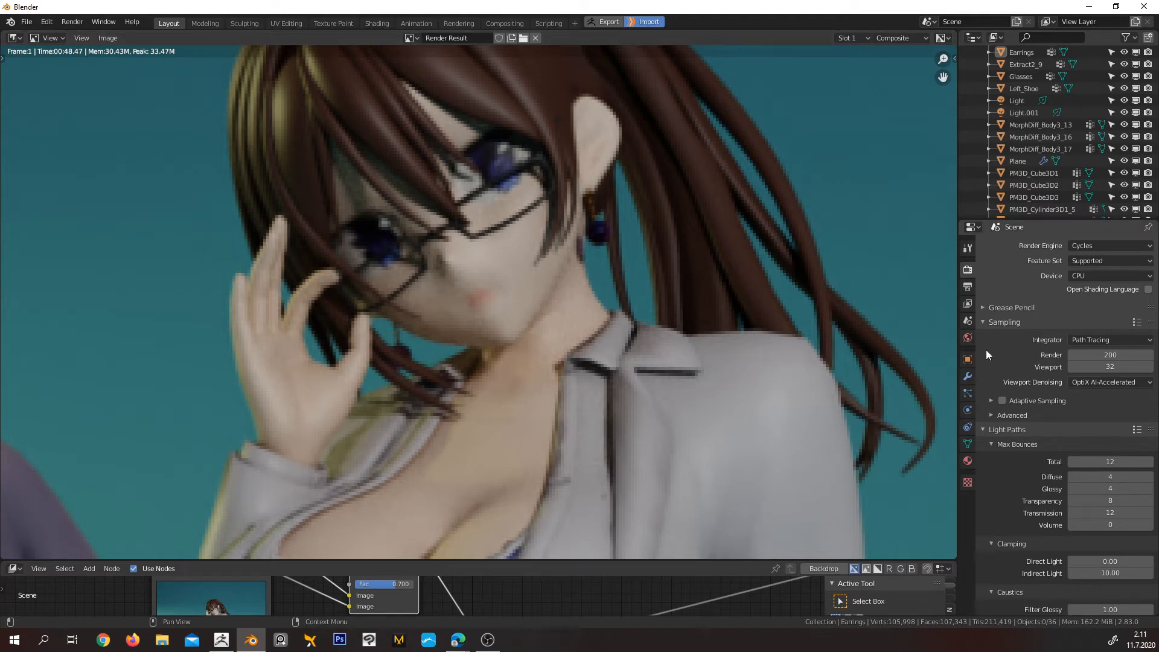
scroll(713, 362, down, 6)
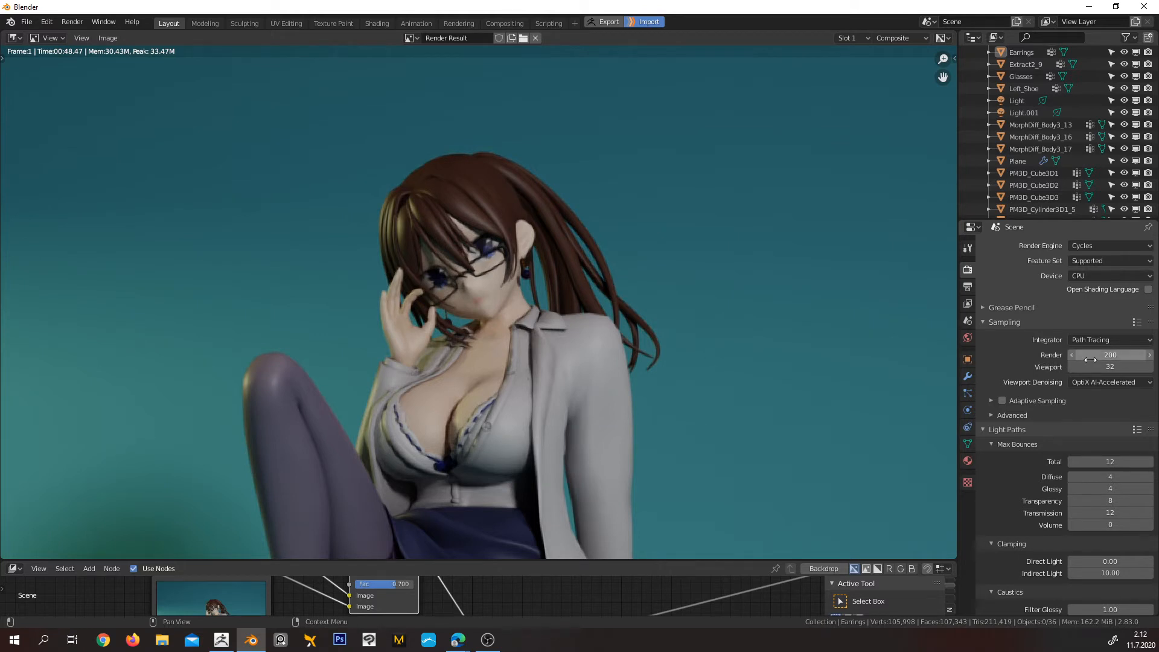
click(968, 287)
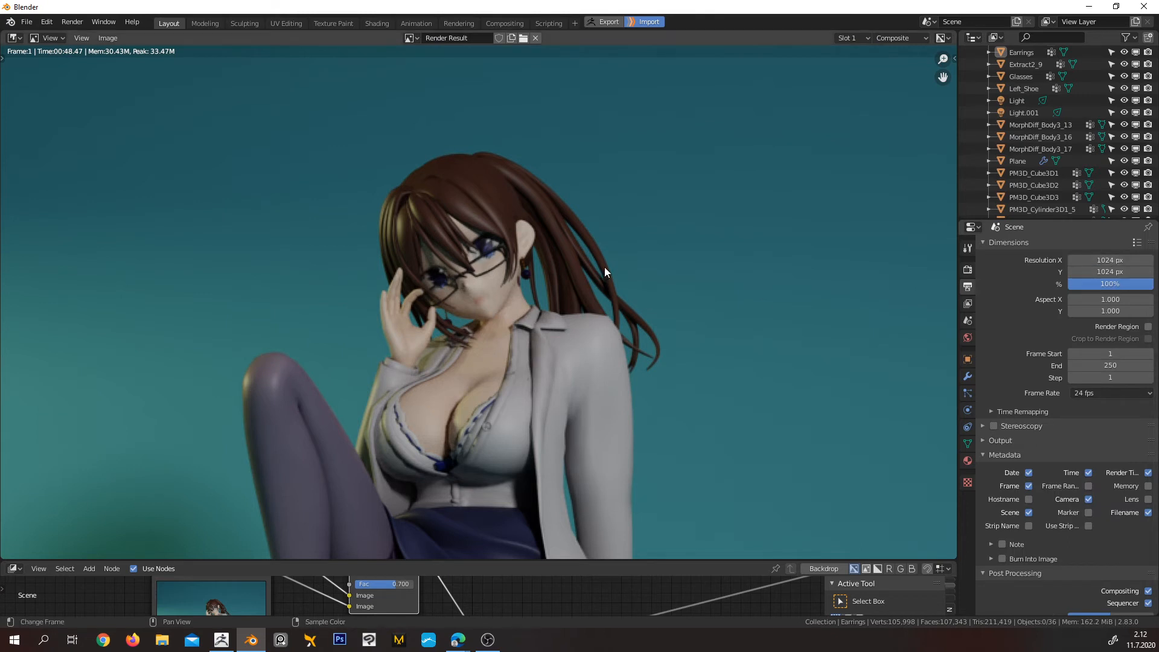
scroll(606, 270, down, 5)
middle_drag(602, 358, 613, 251)
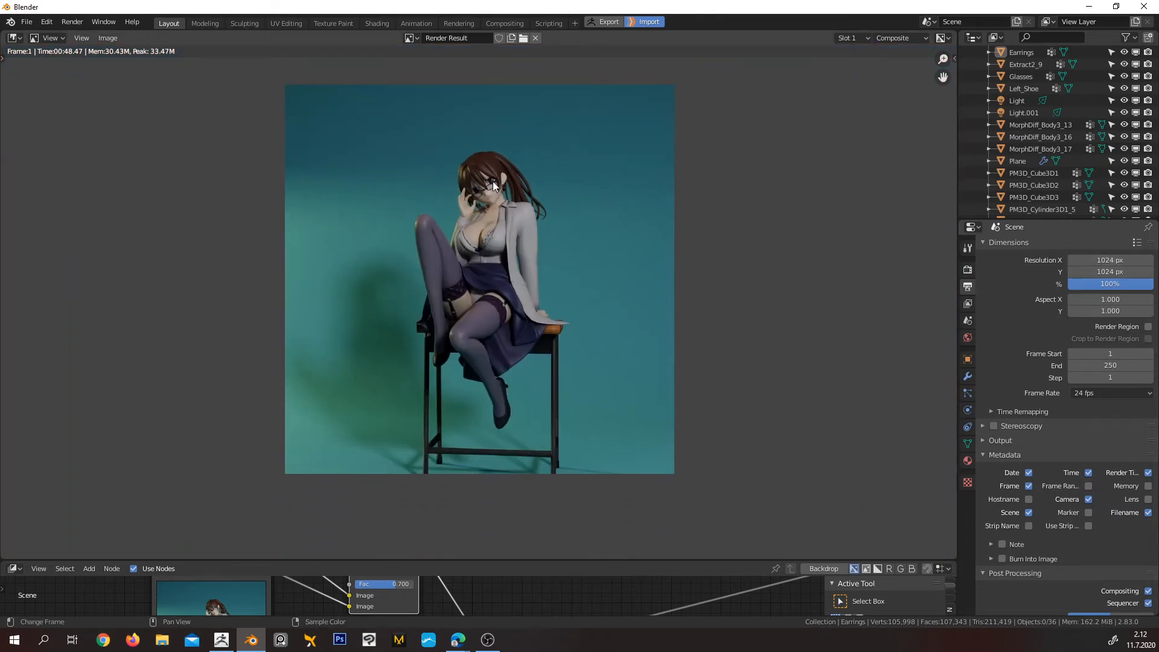
Try a render sample count of 10000, and restore the count to 200
click(968, 269)
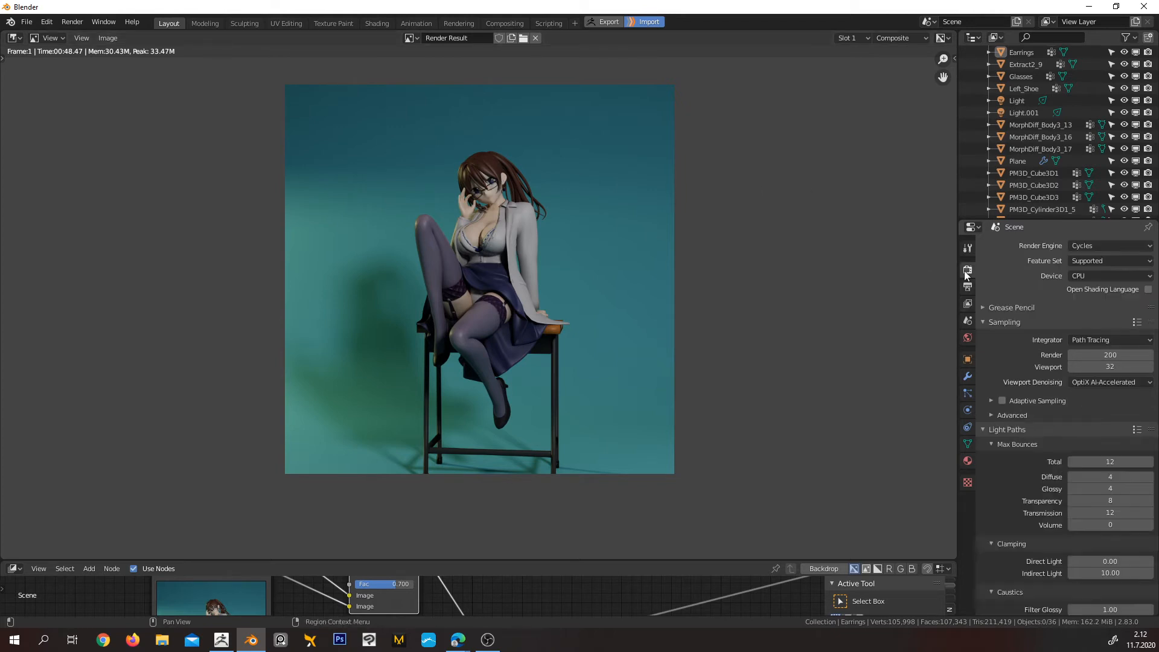
drag(1092, 357, 1152, 356)
click(1104, 355)
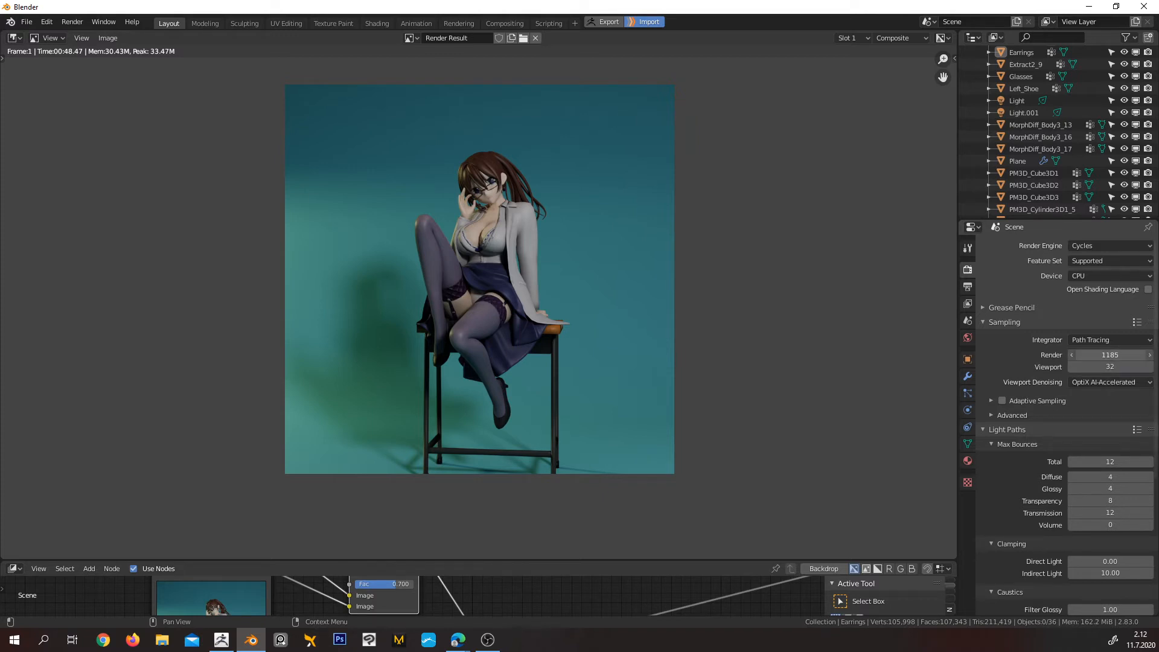
text(10000)
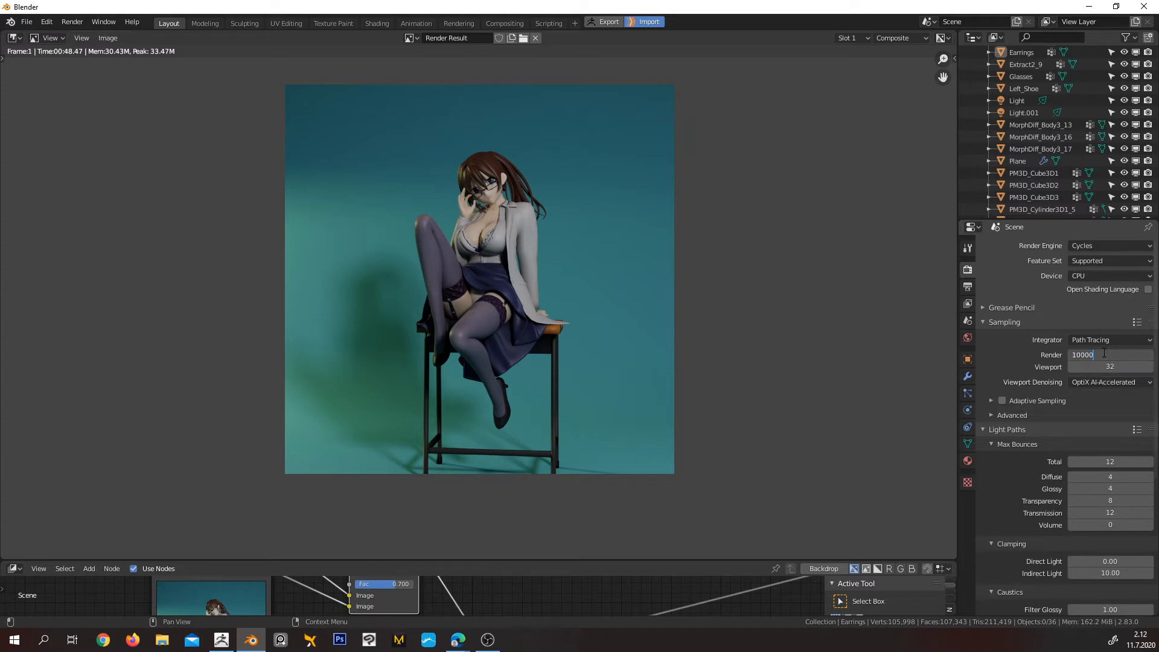
key(Return)
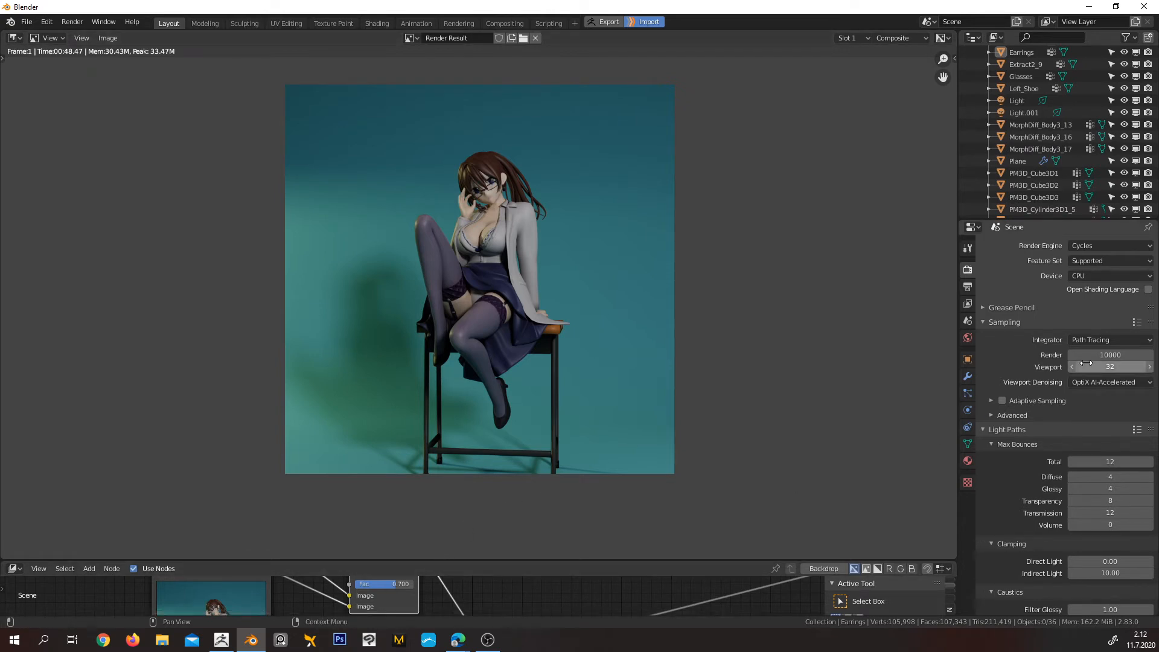
click(1113, 355)
text(200)
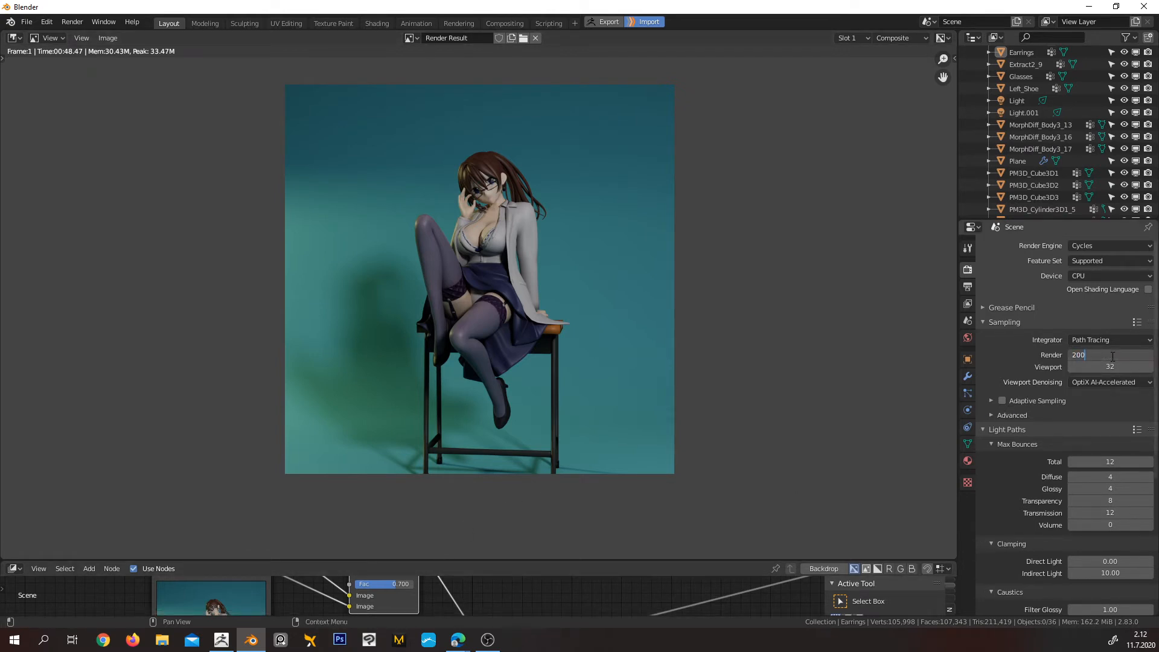
key(Return)
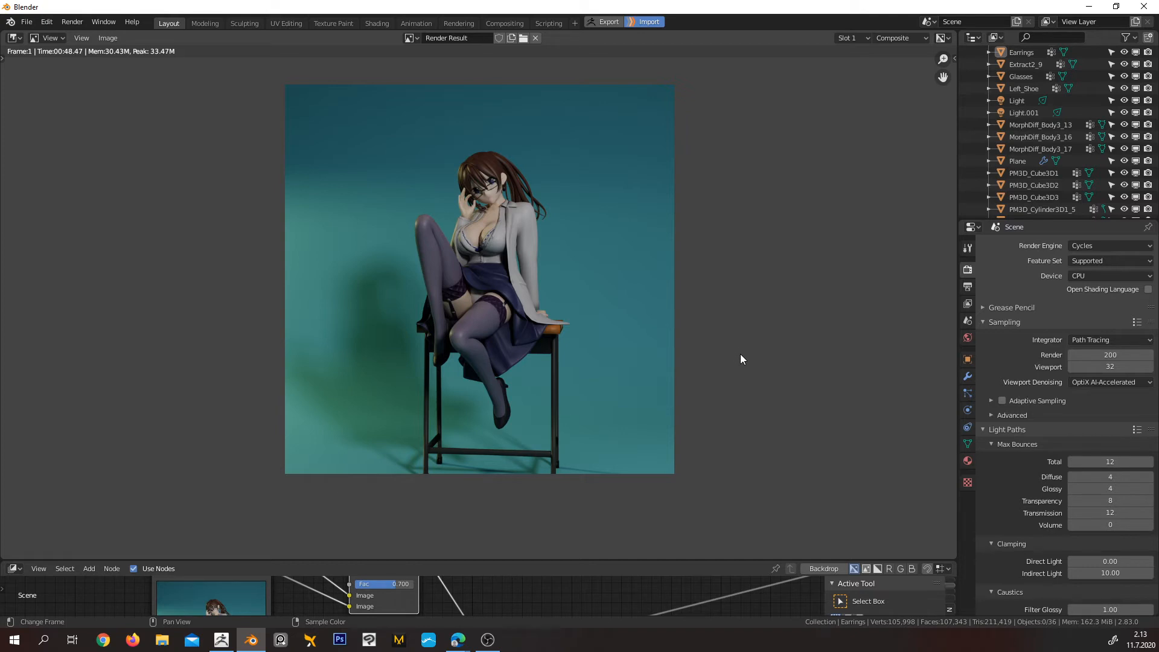
Switch the render result area back to the 3D Viewport and show the seated character on the curved backdrop
click(13, 39)
click(37, 83)
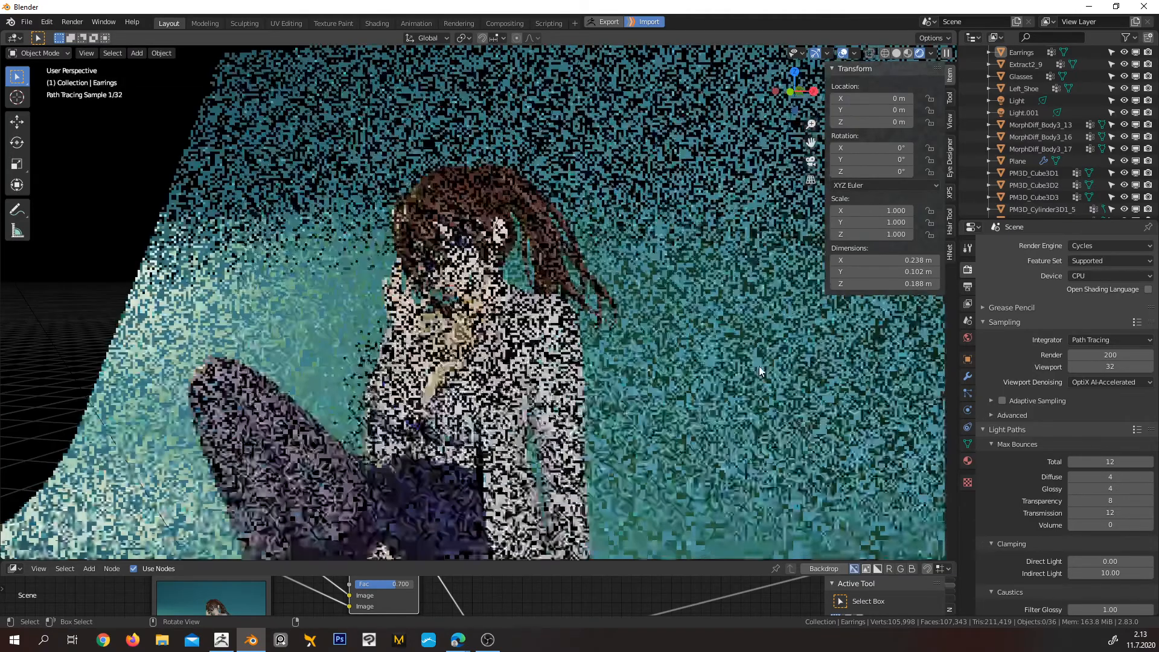
scroll(532, 370, down, 8)
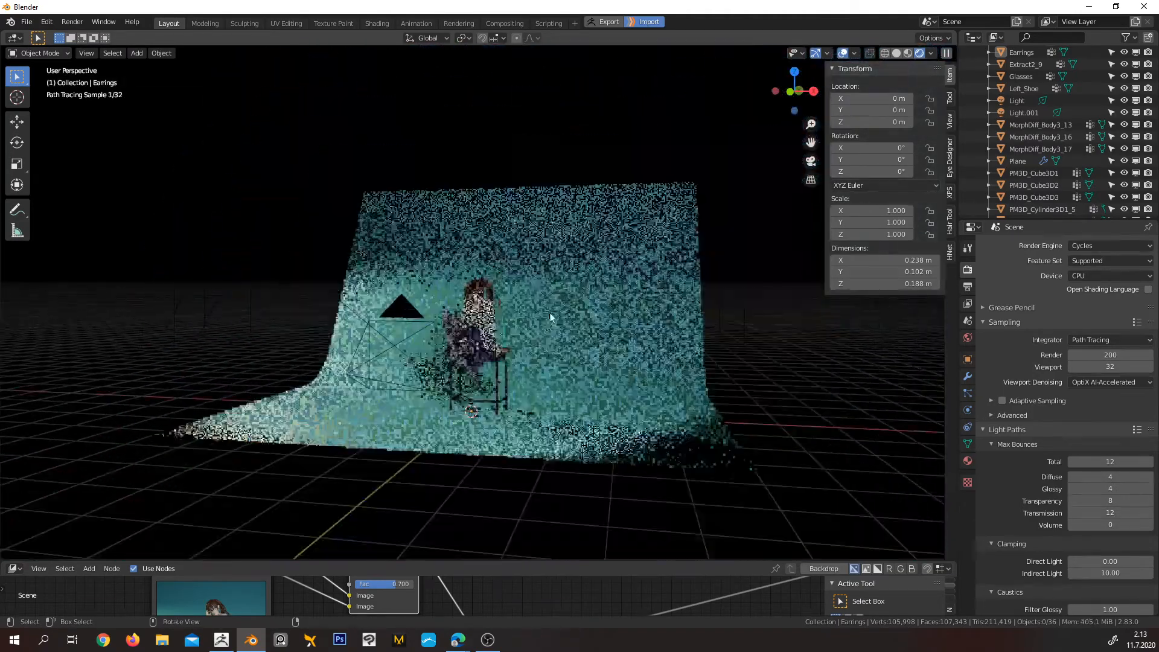
middle_drag(550, 314, 517, 321)
scroll(545, 361, up, 2)
scroll(544, 361, up, 1)
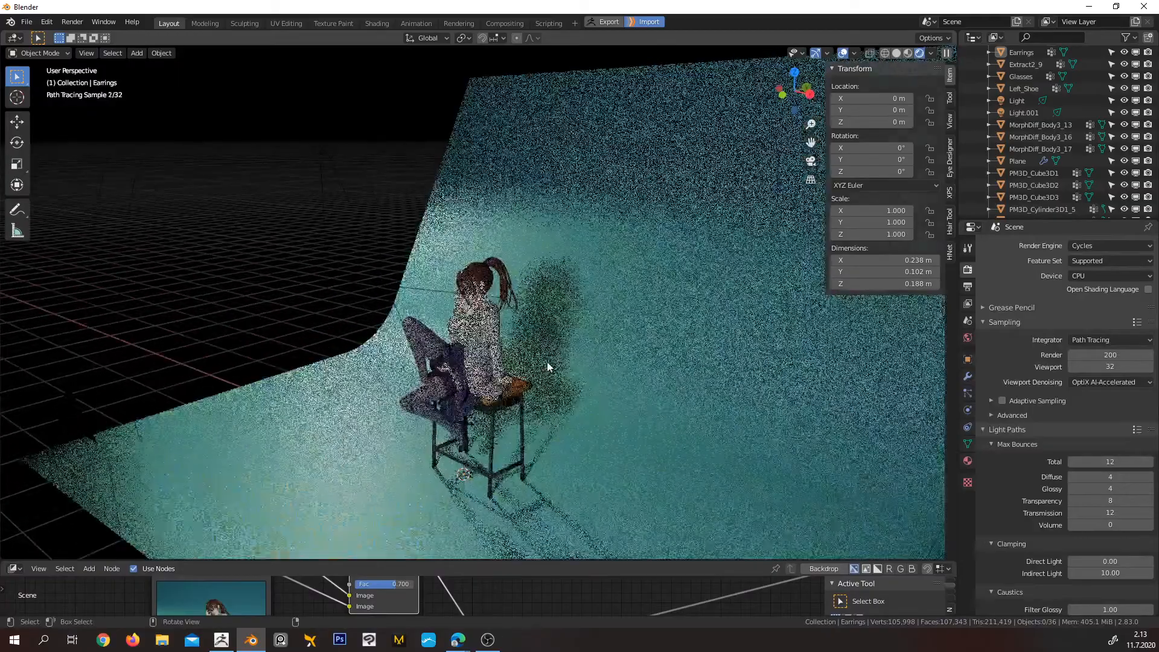
shift+middle_drag(560, 383, 571, 312)
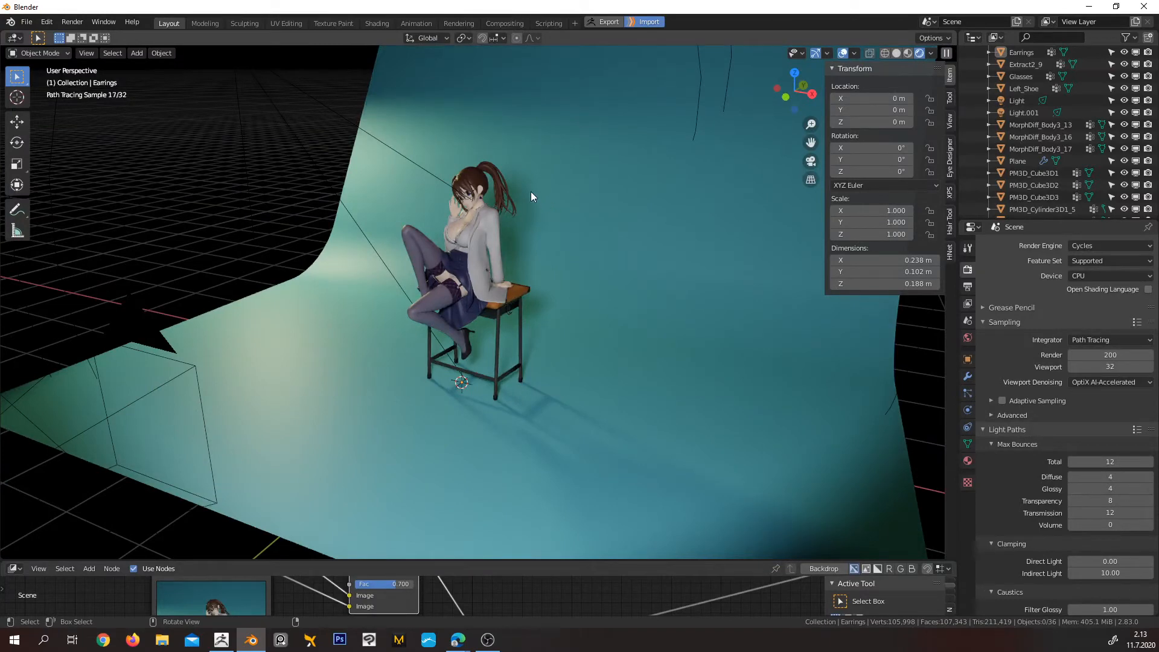
Change the viewport to Material Preview shading and view the whole studio setup with its lights, camera and object list
click(907, 53)
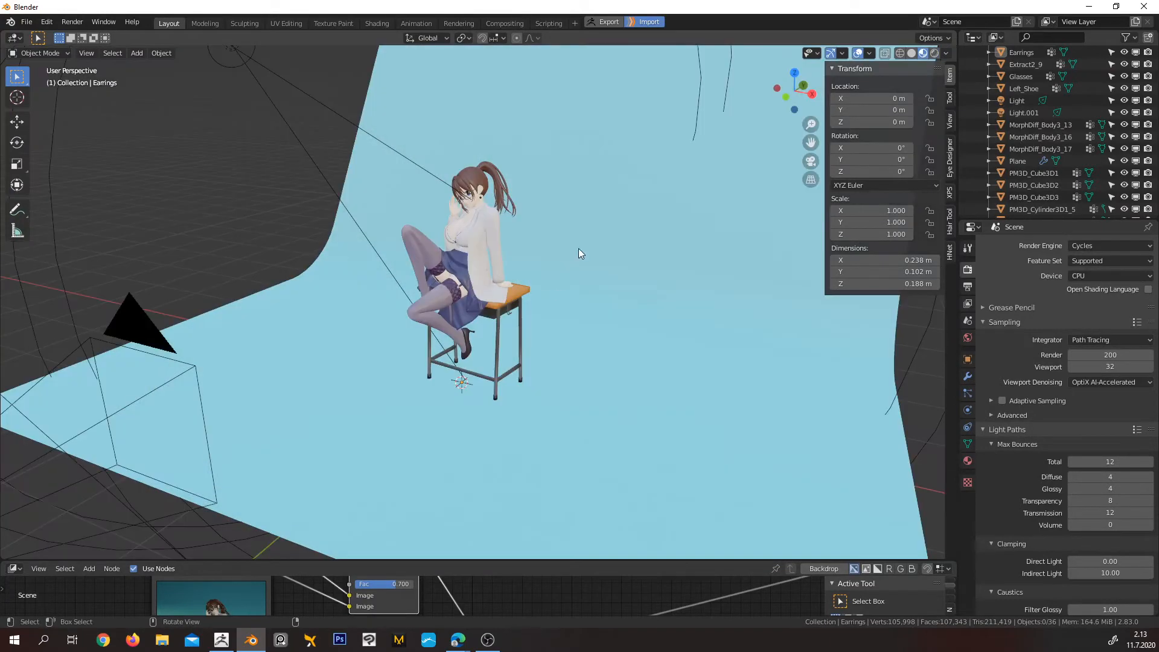
mouse_move(579, 249)
middle_down()
mouse_move(645, 244)
mouse_move(582, 300)
mouse_move(676, 260)
mouse_move(673, 357)
mouse_move(606, 271)
mouse_move(533, 283)
middle_up()
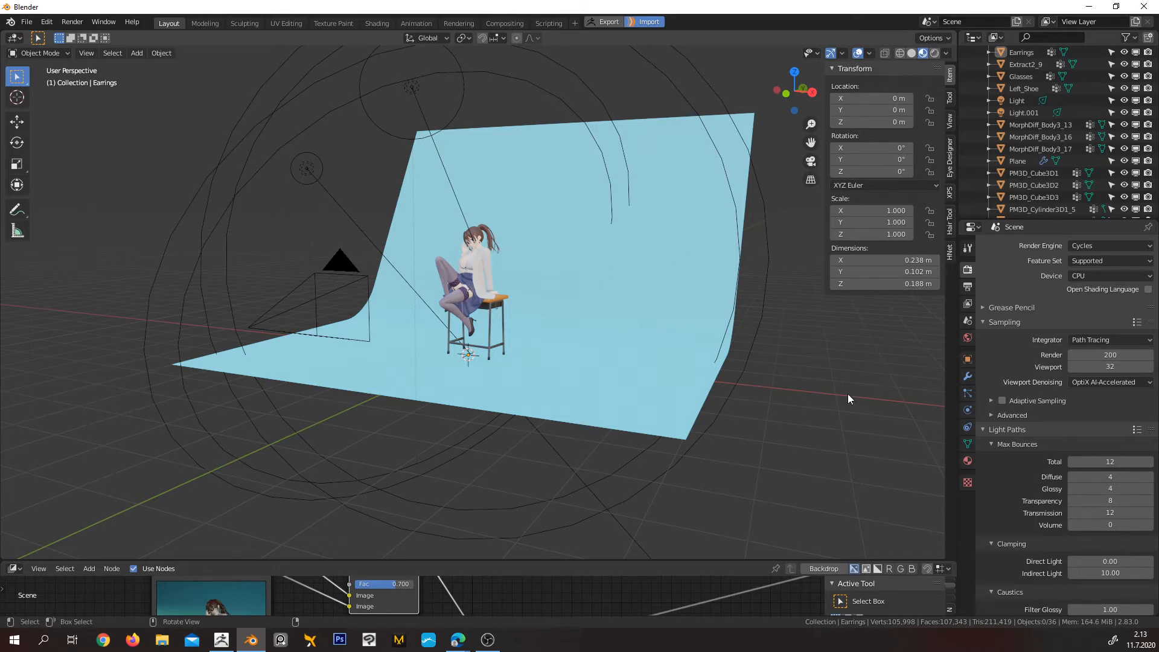
scroll(1028, 92, down, 2)
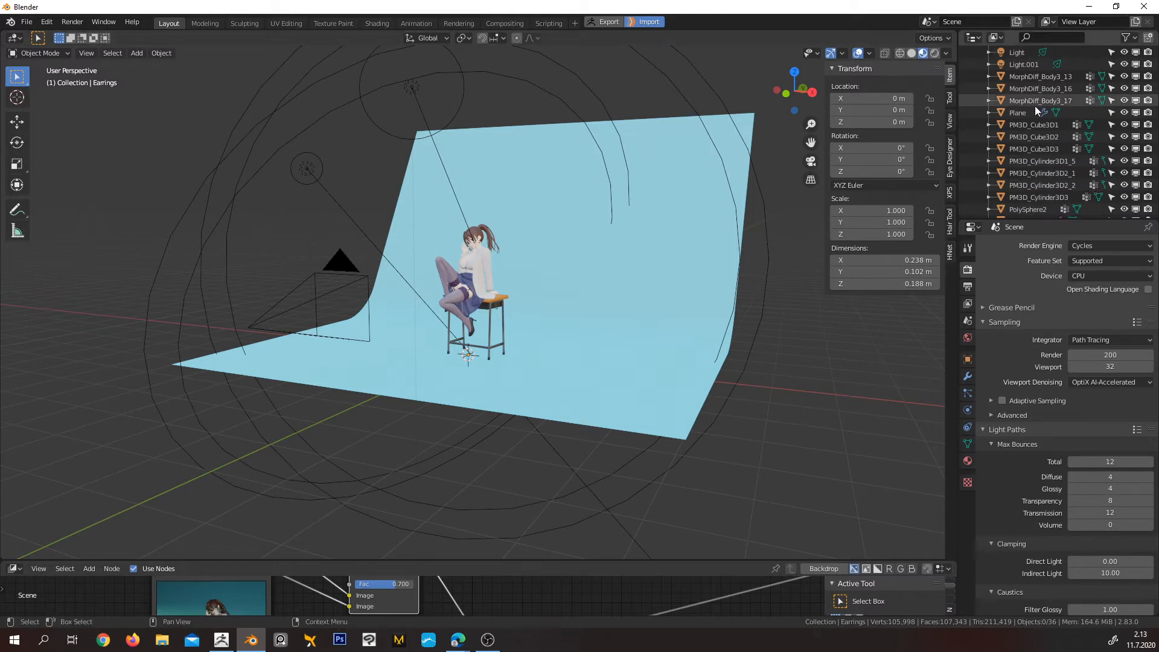
Look over the scene's object list and the studio setup from the front, and return to the camera view
scroll(1036, 109, up, 6)
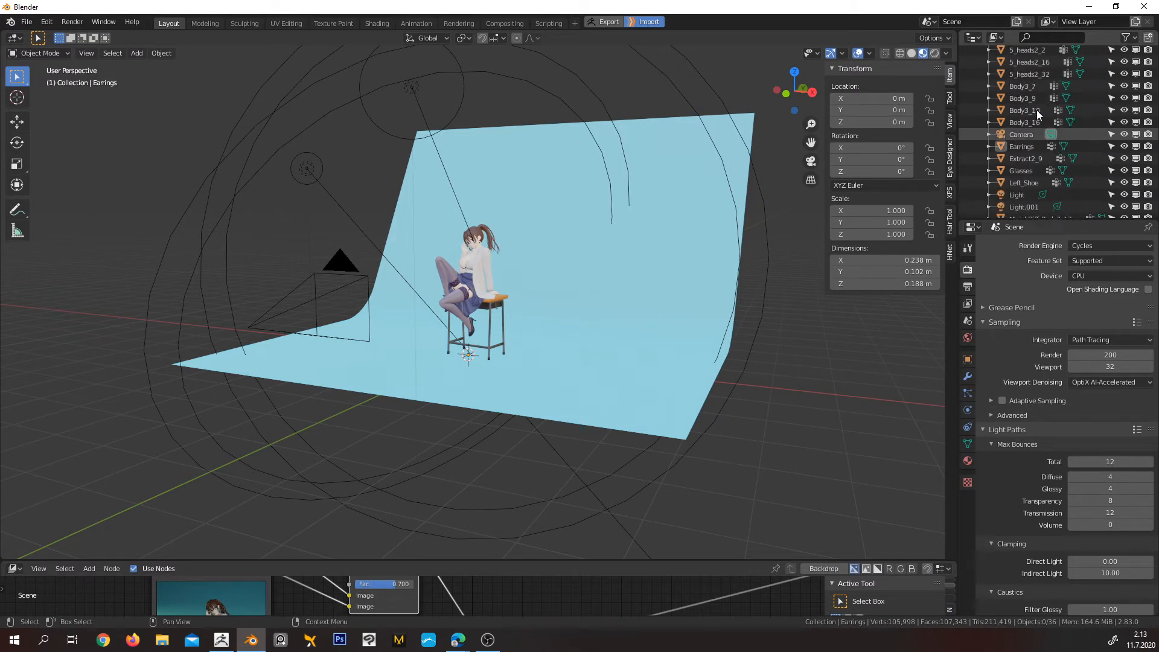
scroll(1037, 109, up, 1)
middle_drag(657, 219, 589, 232)
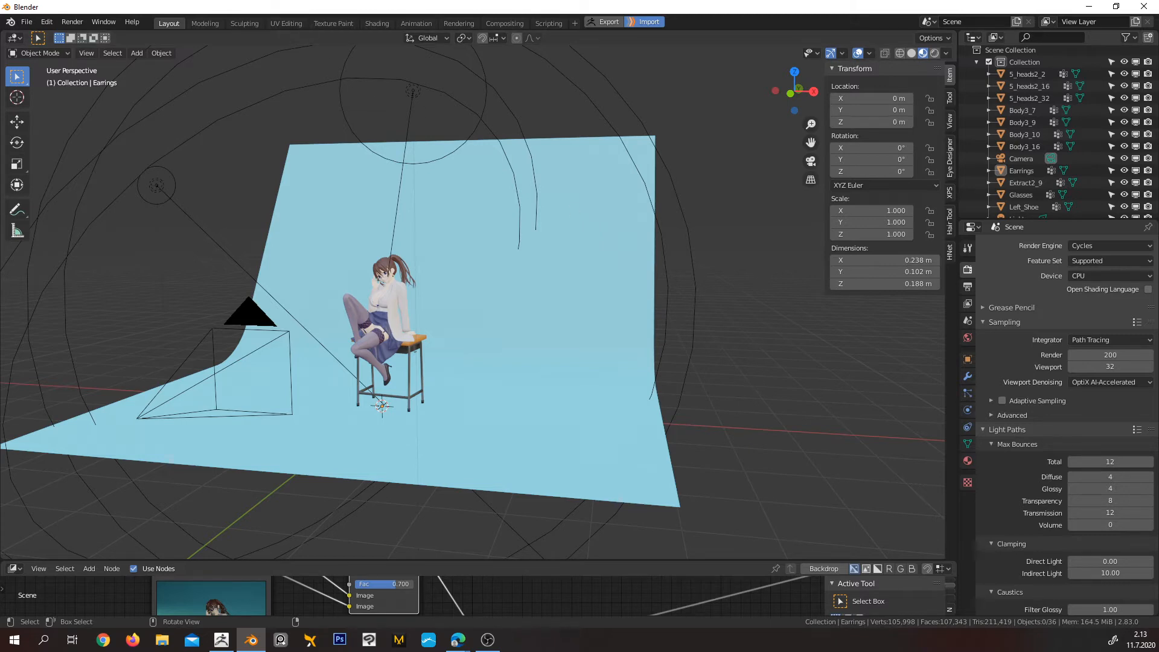
middle_drag(541, 288, 568, 270)
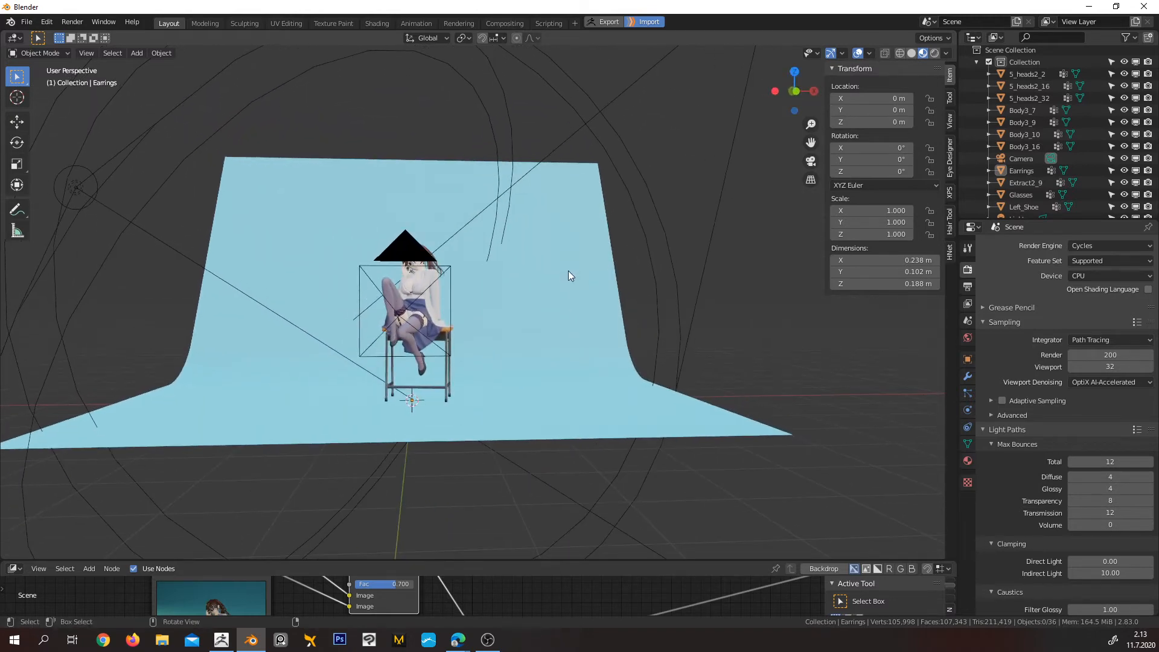
key(KP_0)
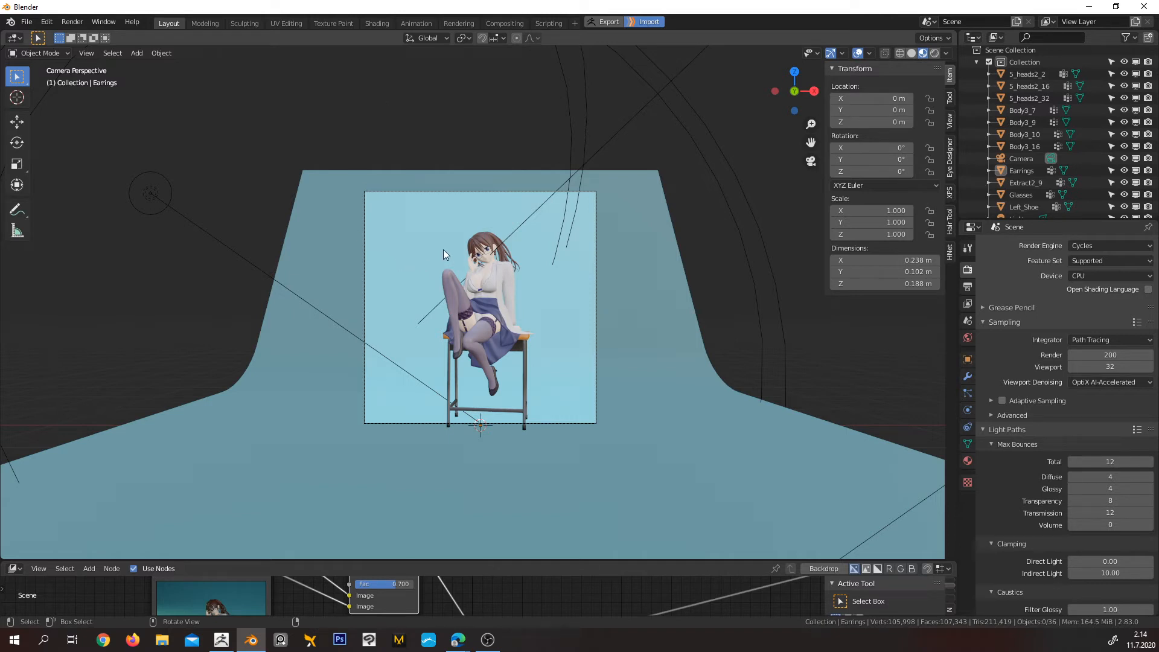
Show the render result in the Image Editor and save it as the PNG file untitled.png on the Desktop
click(15, 41)
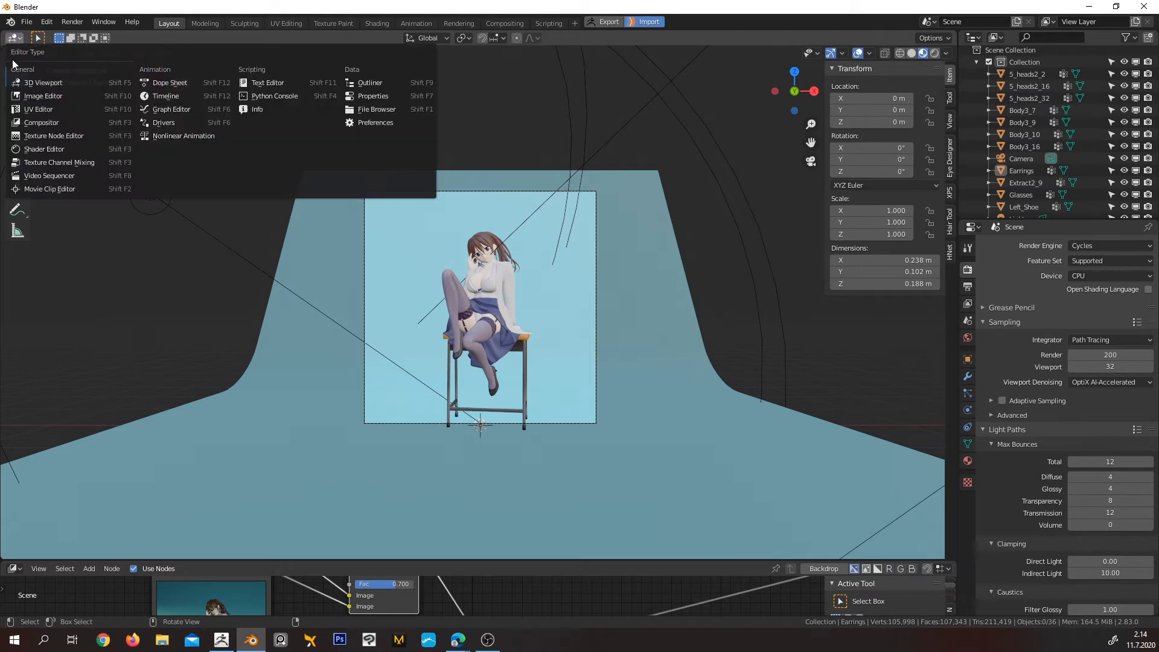
click(36, 98)
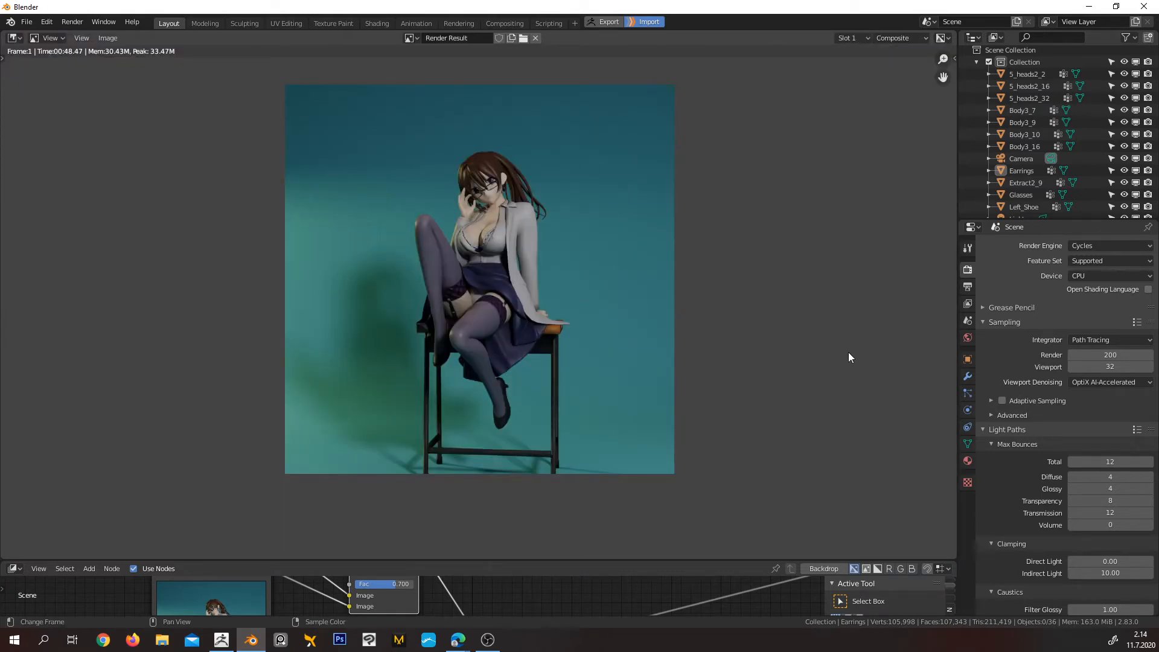
click(107, 38)
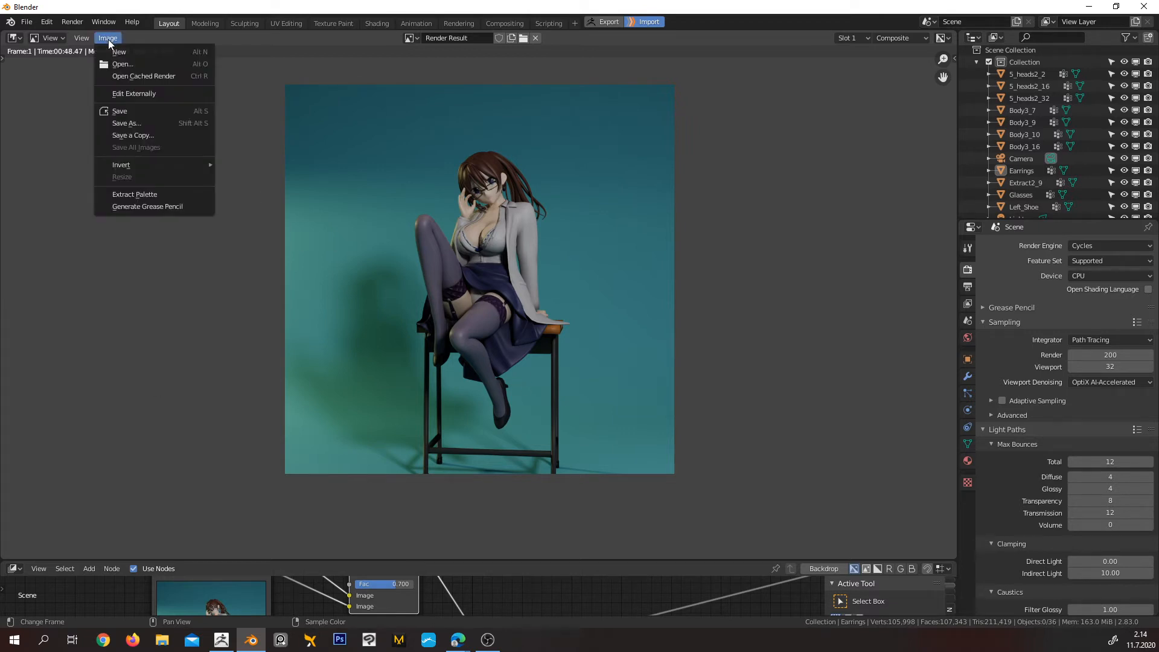
click(143, 114)
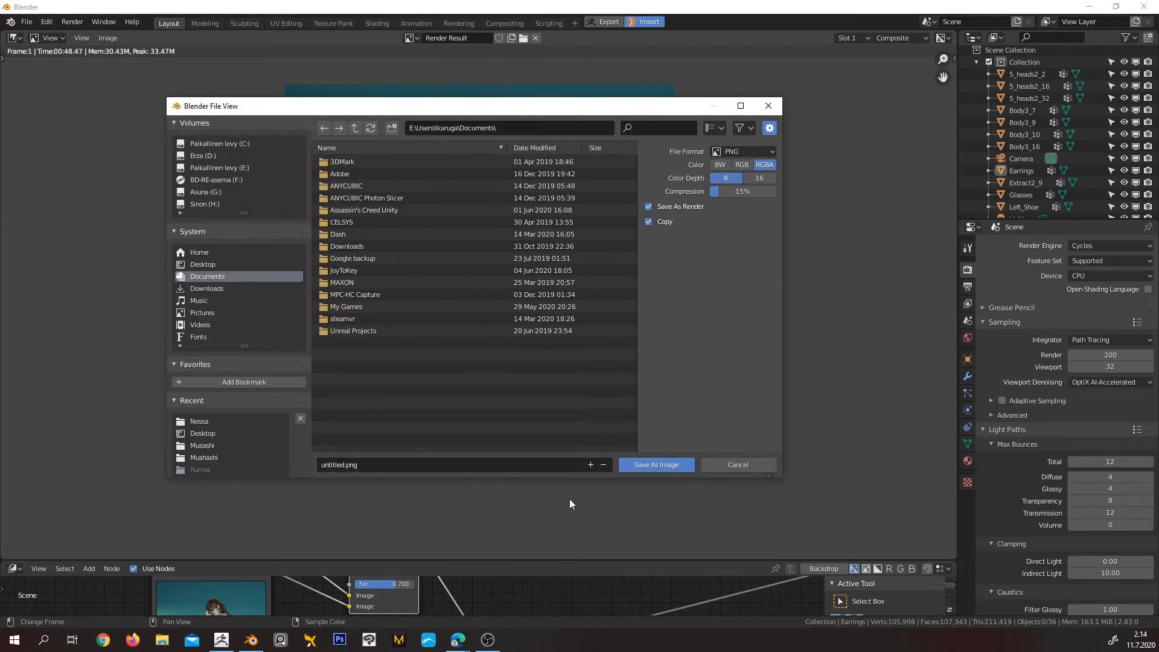
click(203, 265)
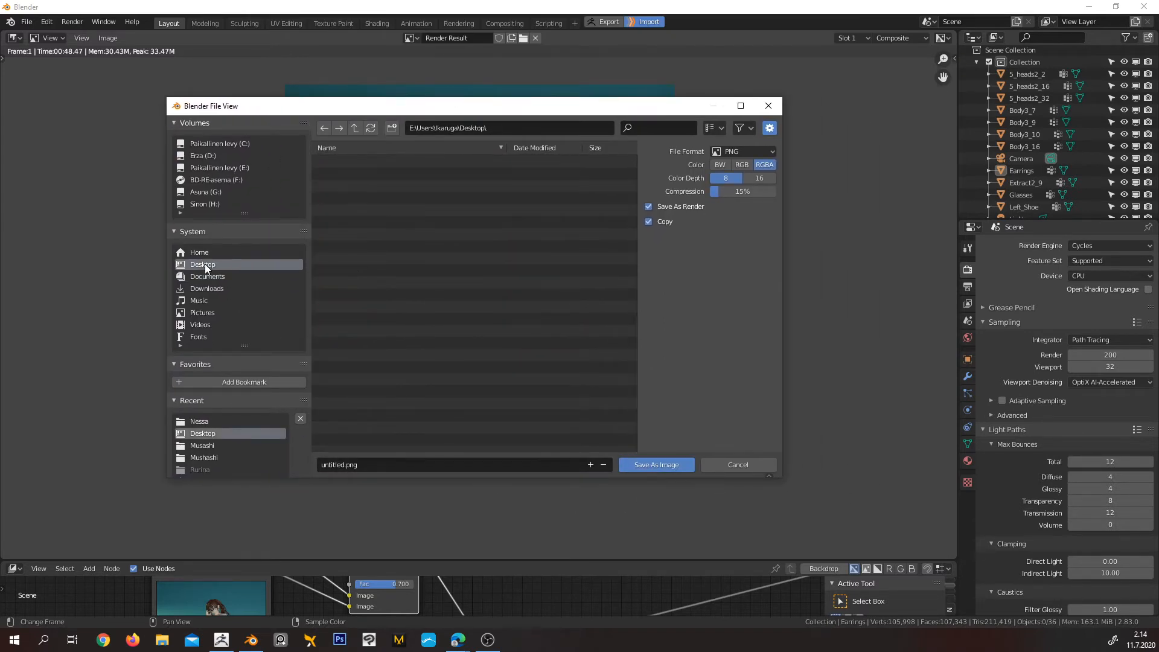
click(655, 465)
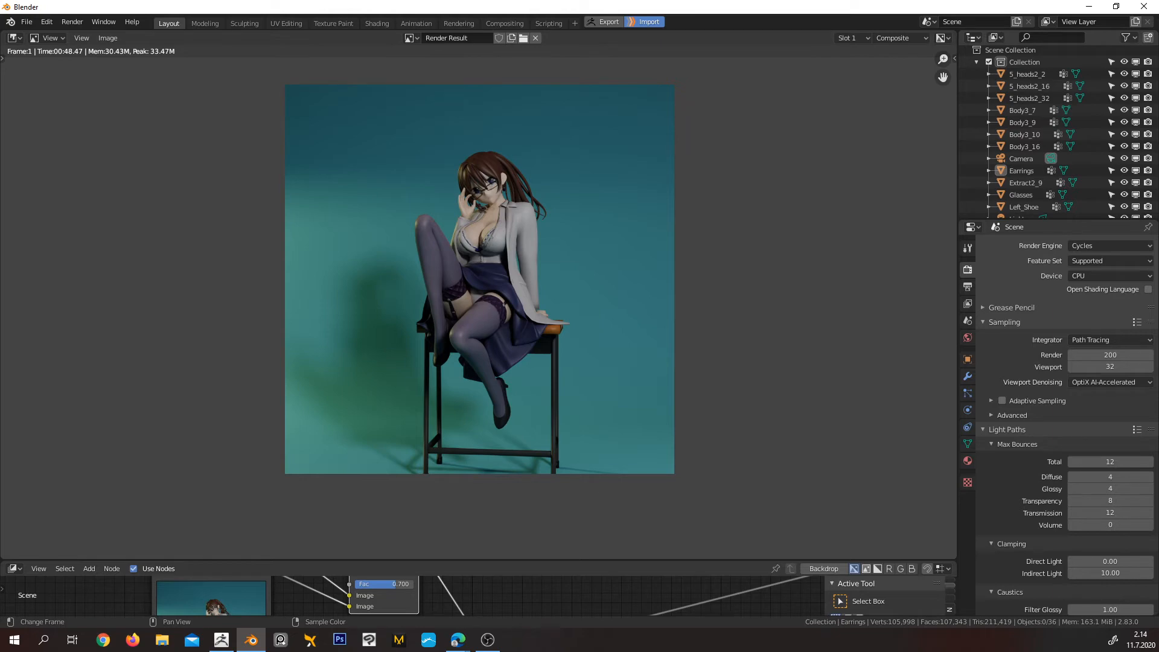
Switch to File Explorer, open the saved untitled.png in the photo viewer to inspect it, and close the viewer
key(super+e)
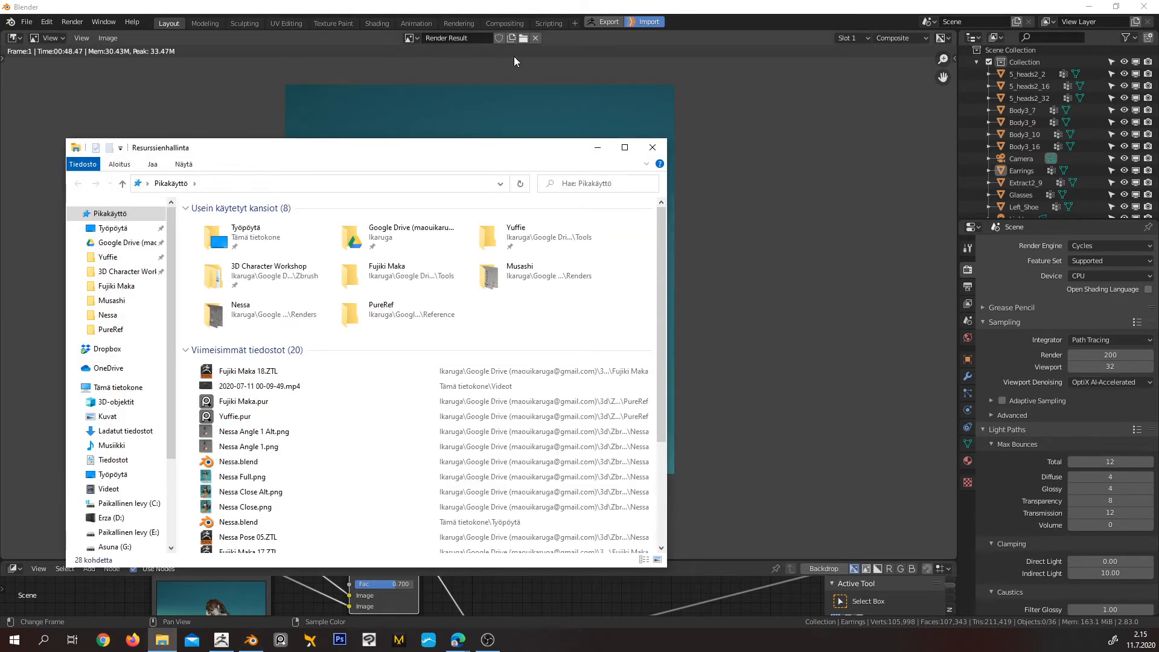
drag(363, 143, 567, 0)
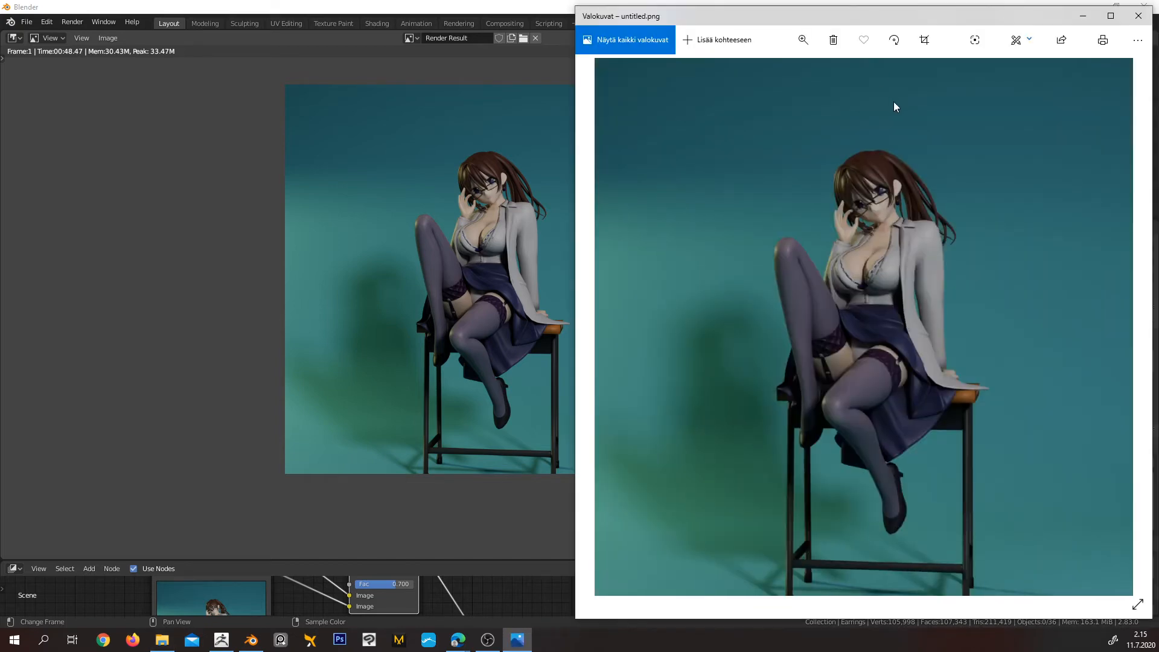
drag(870, 18, 668, 32)
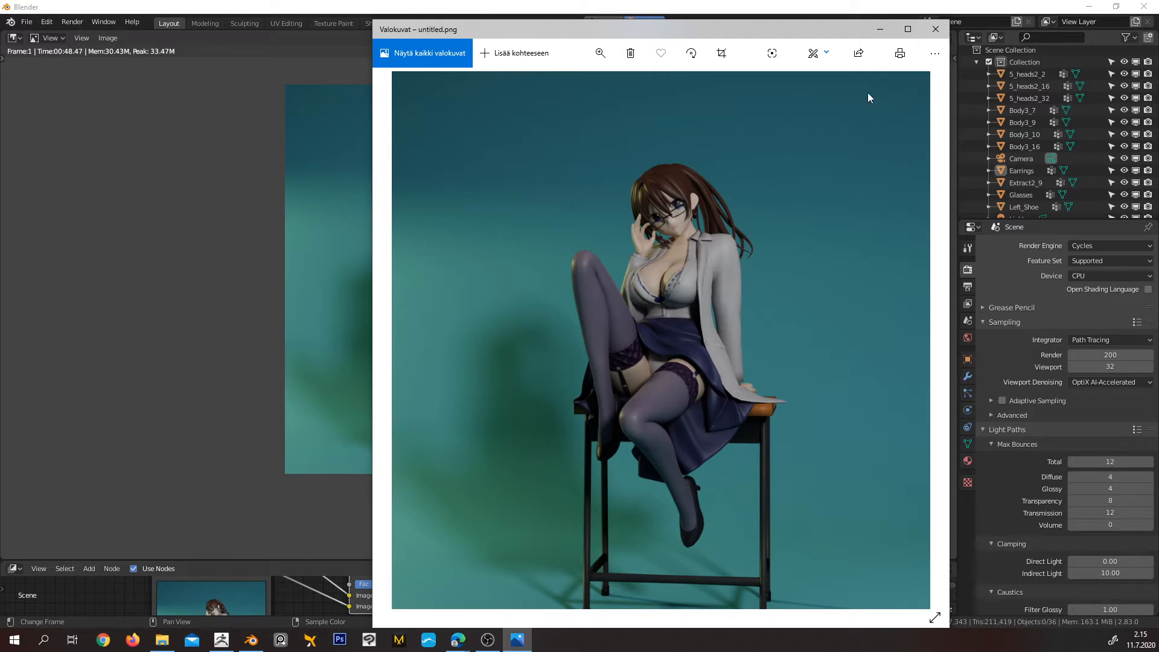
click(936, 30)
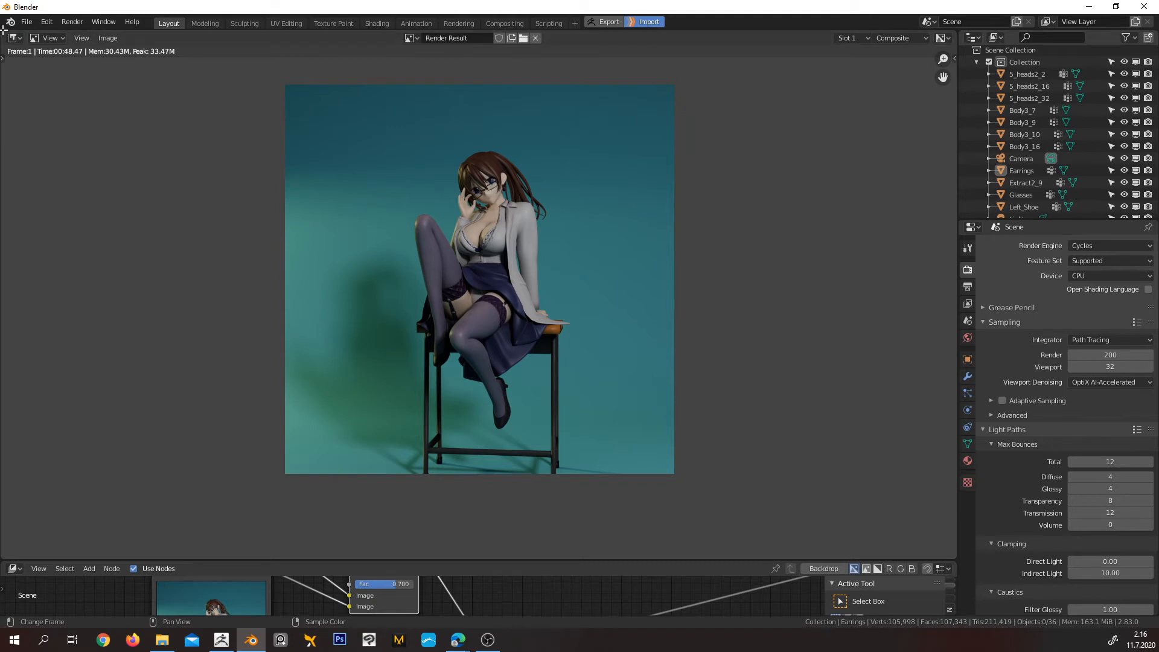
Split the render result area vertically near its middle, and join the two halves back into one area
right_click(3, 33)
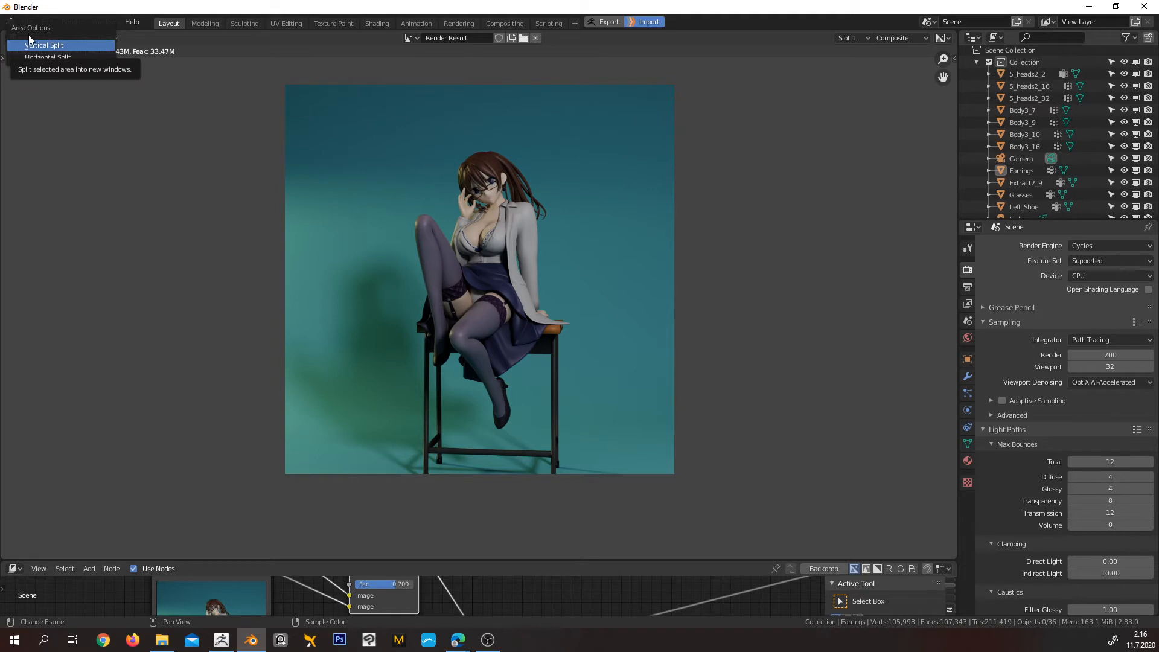
click(58, 45)
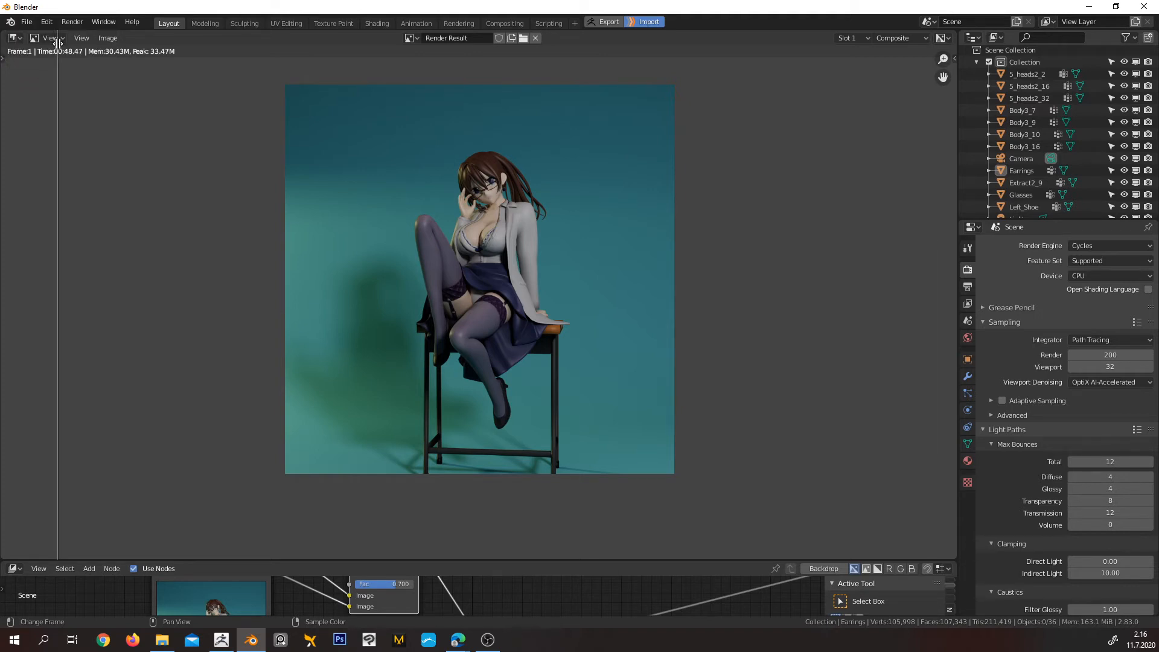
click(467, 99)
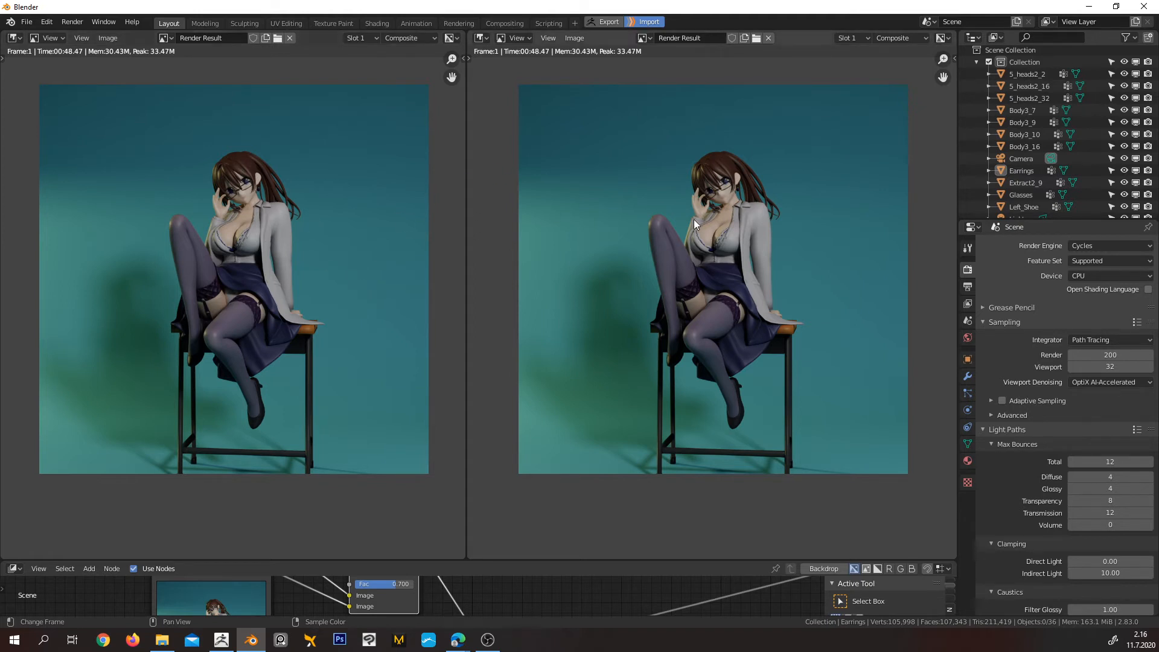
right_click(466, 255)
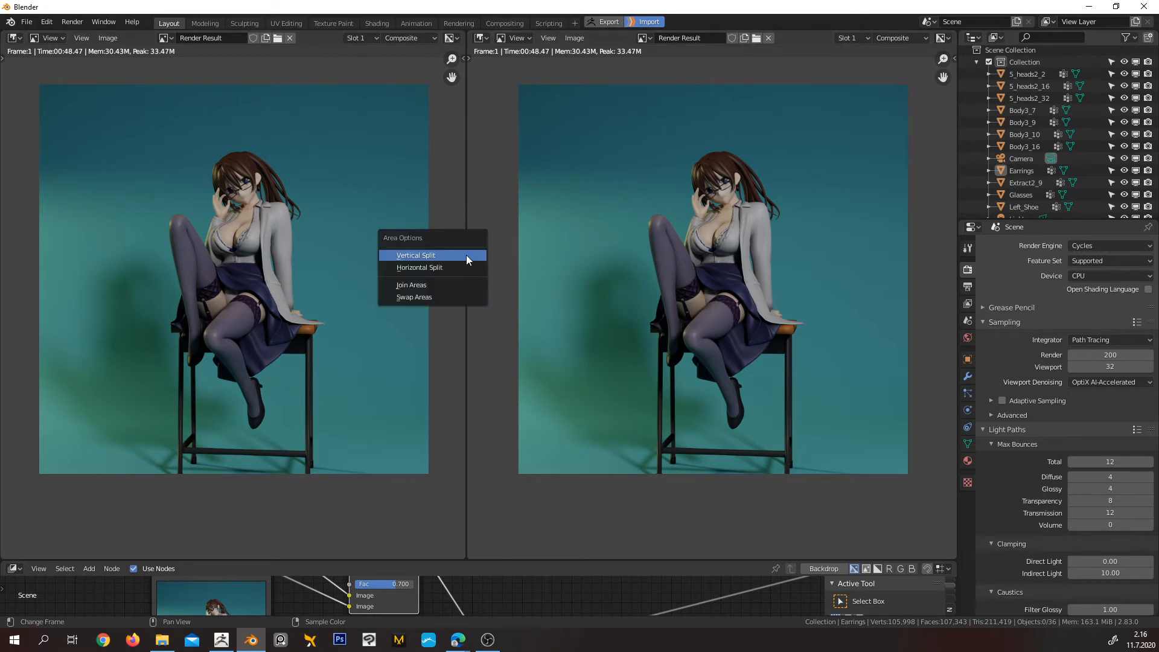
click(428, 287)
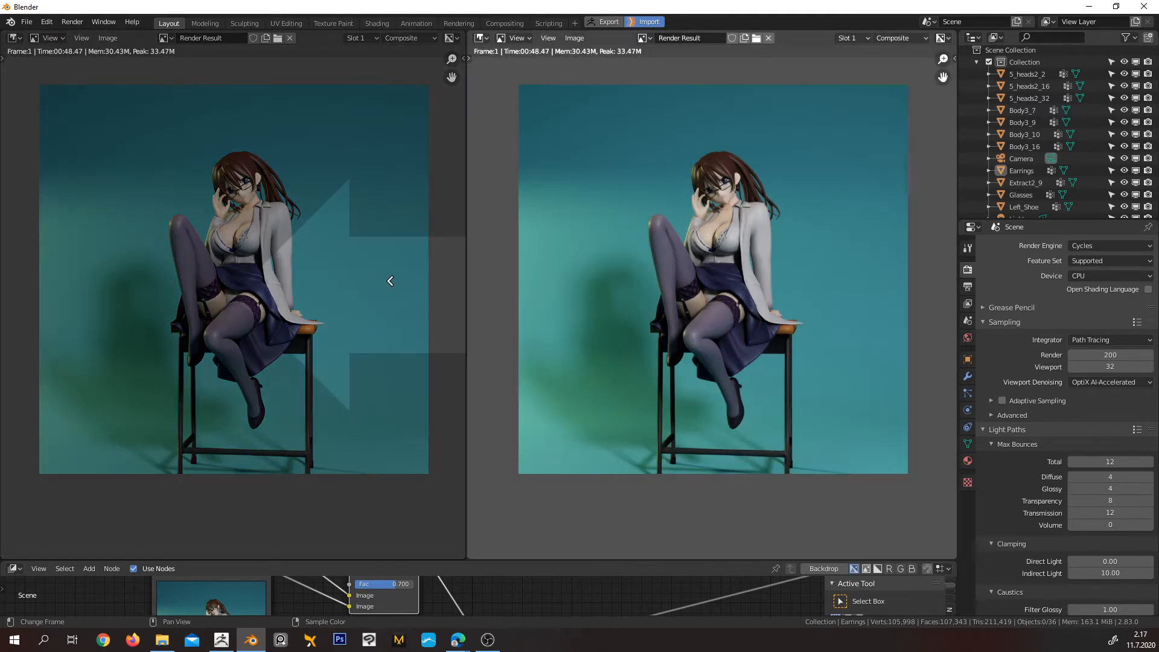
click(390, 283)
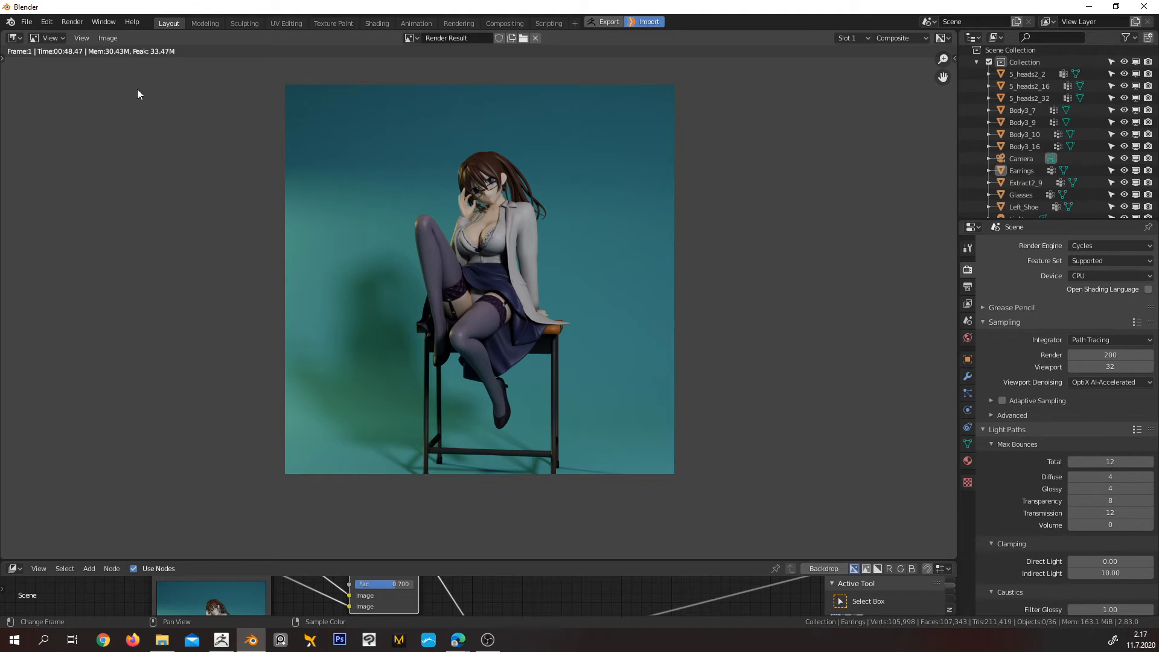
Try the Properties editor in the render result area, and change the area to the 3D Viewport
click(14, 38)
click(14, 38)
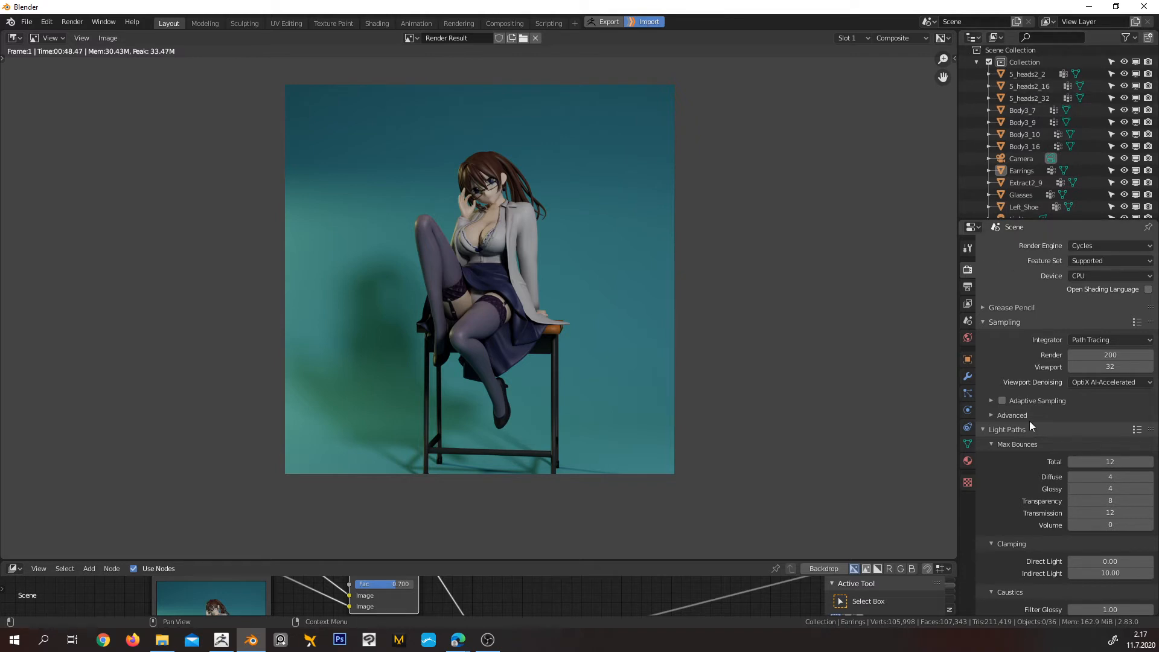
click(13, 38)
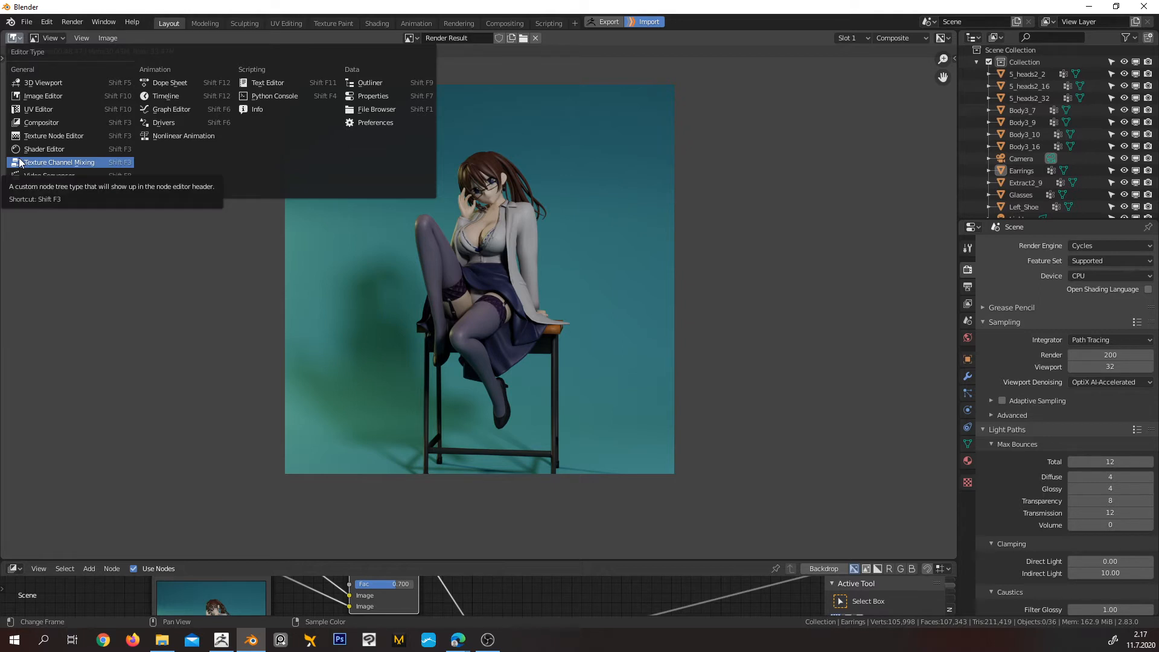
click(379, 96)
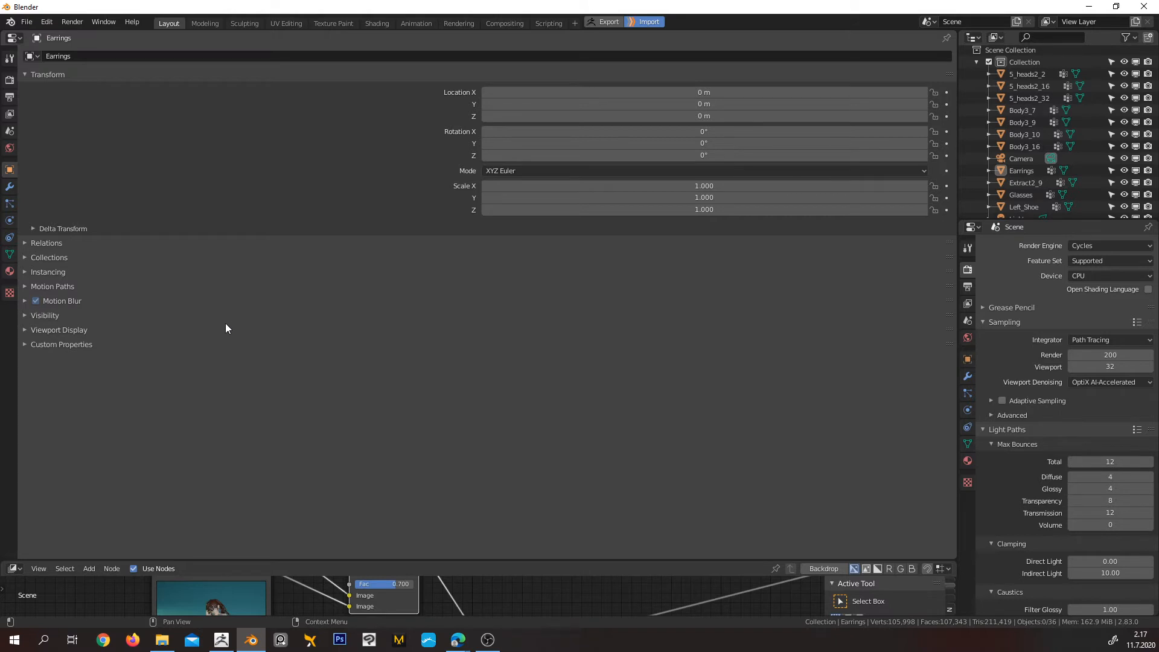
click(13, 39)
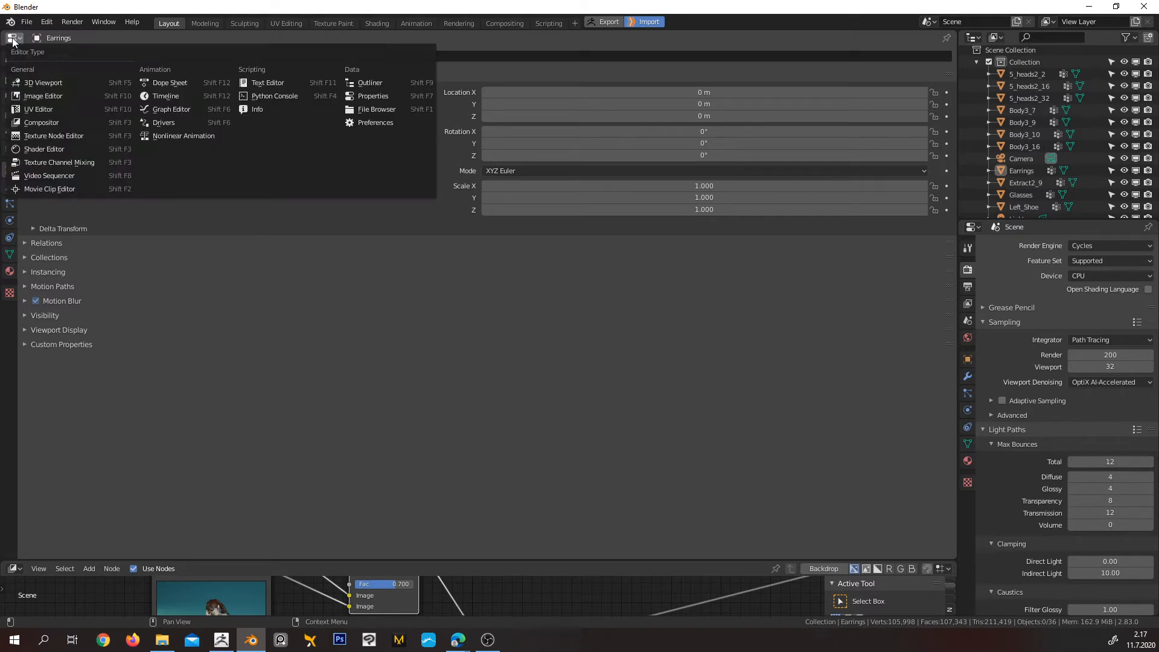
click(38, 81)
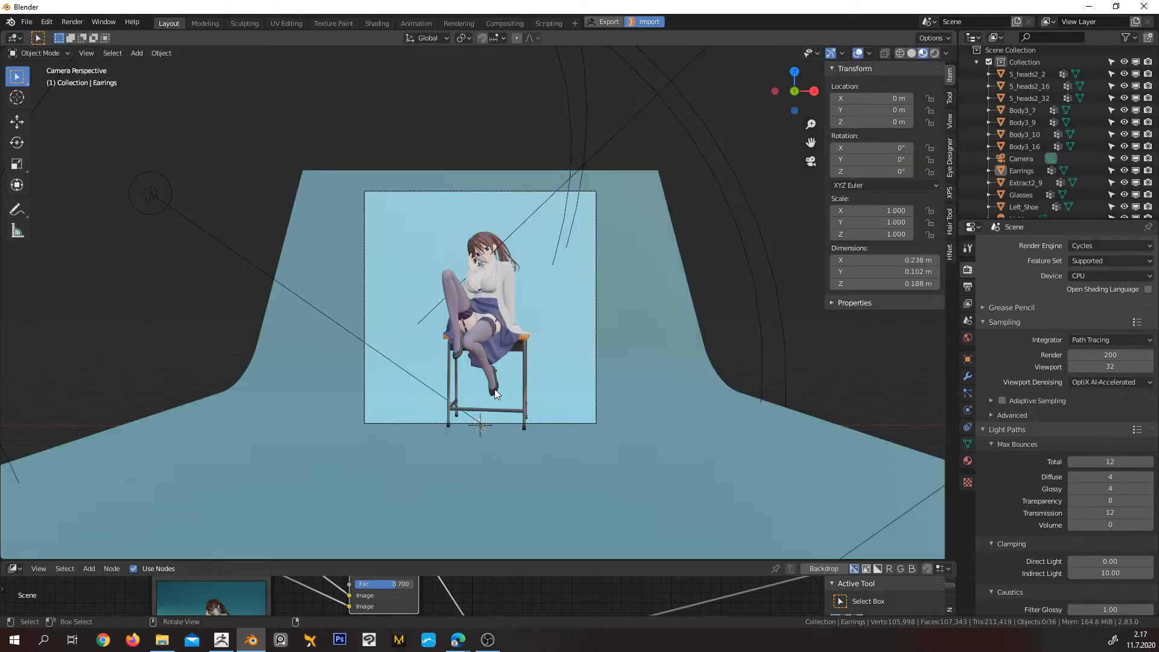
Check the seated character from the side, restore the camera view, and split the 3D Viewport vertically at about one third of its width
scroll(539, 364, up, 3)
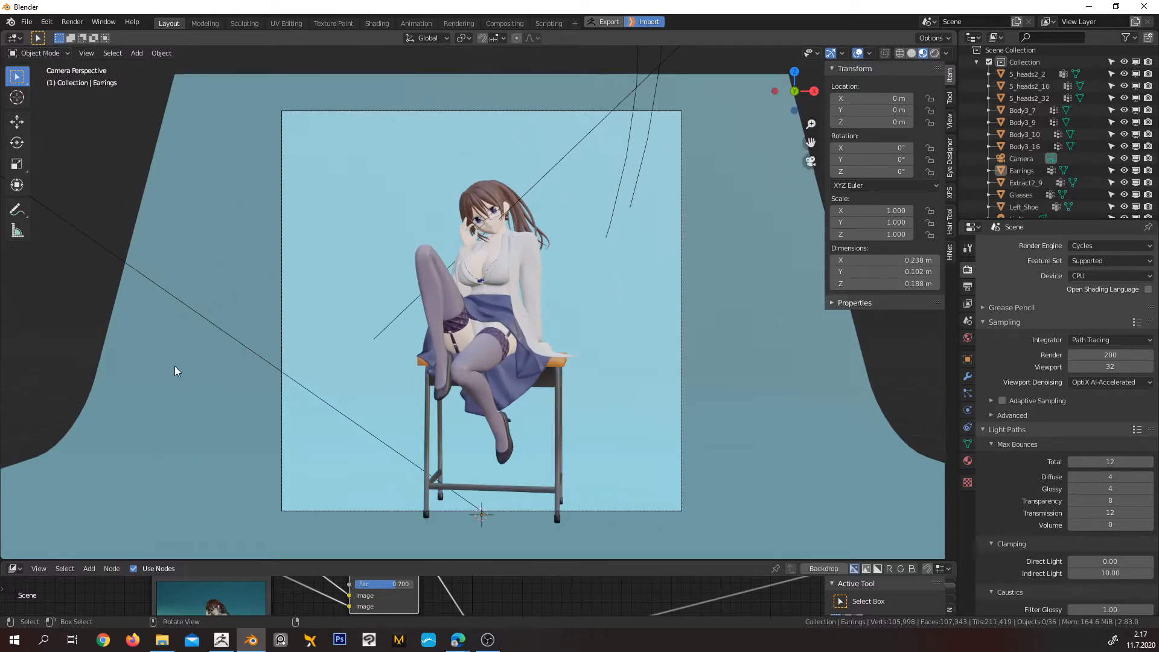
middle_drag(653, 289, 462, 262)
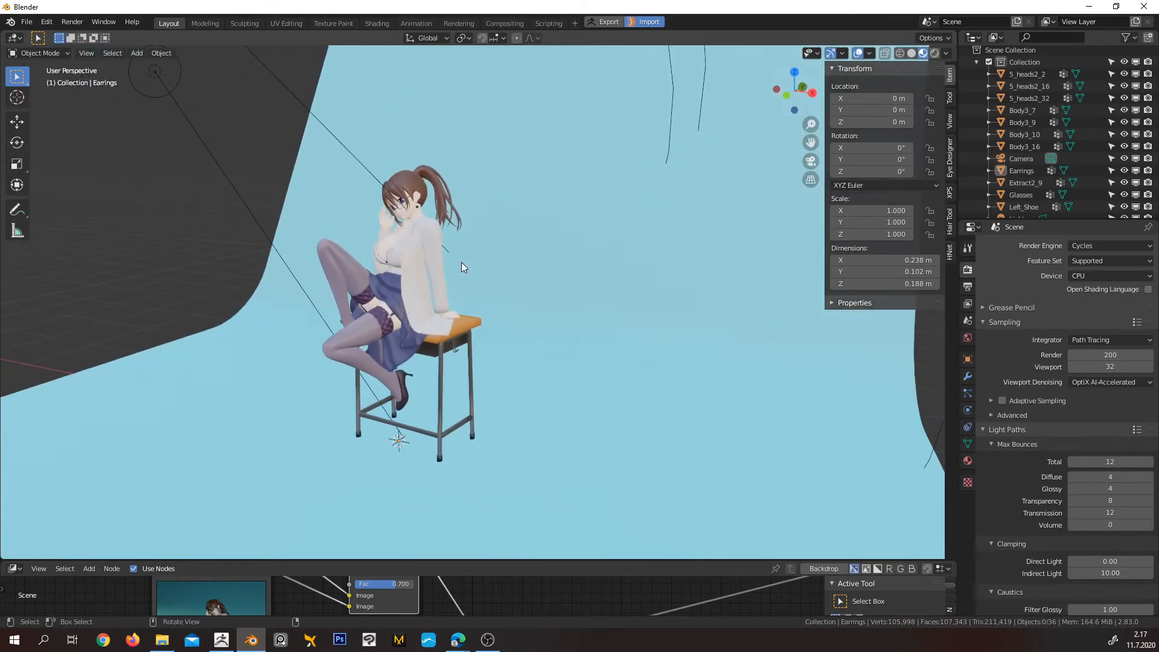
key(KP_0)
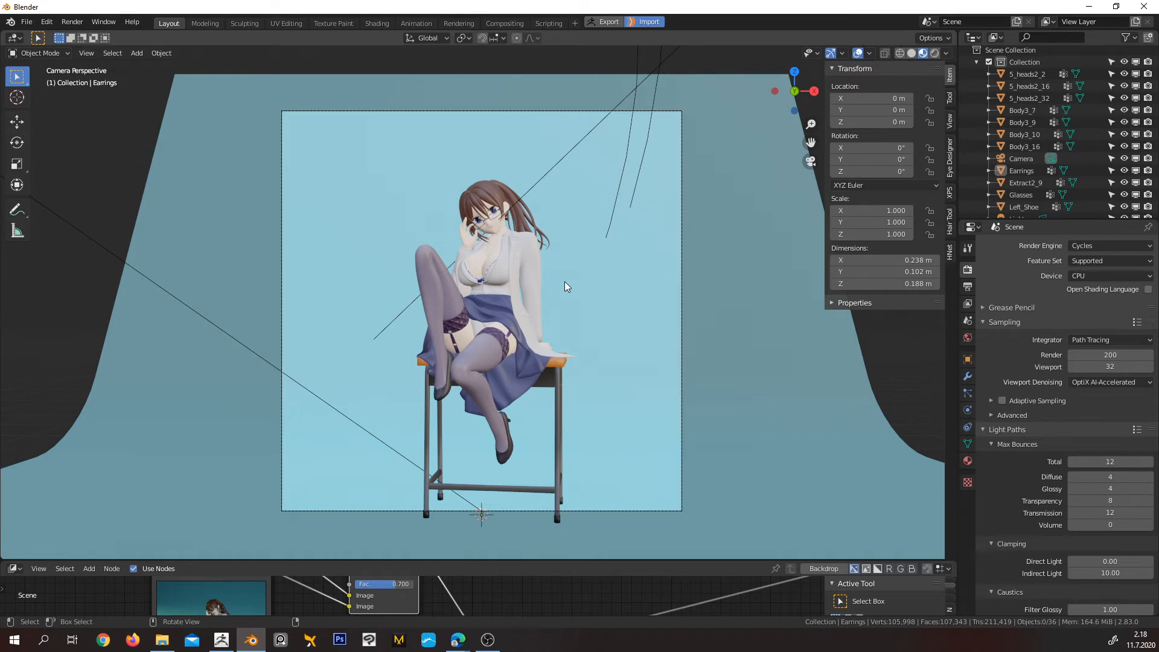
right_click(3, 30)
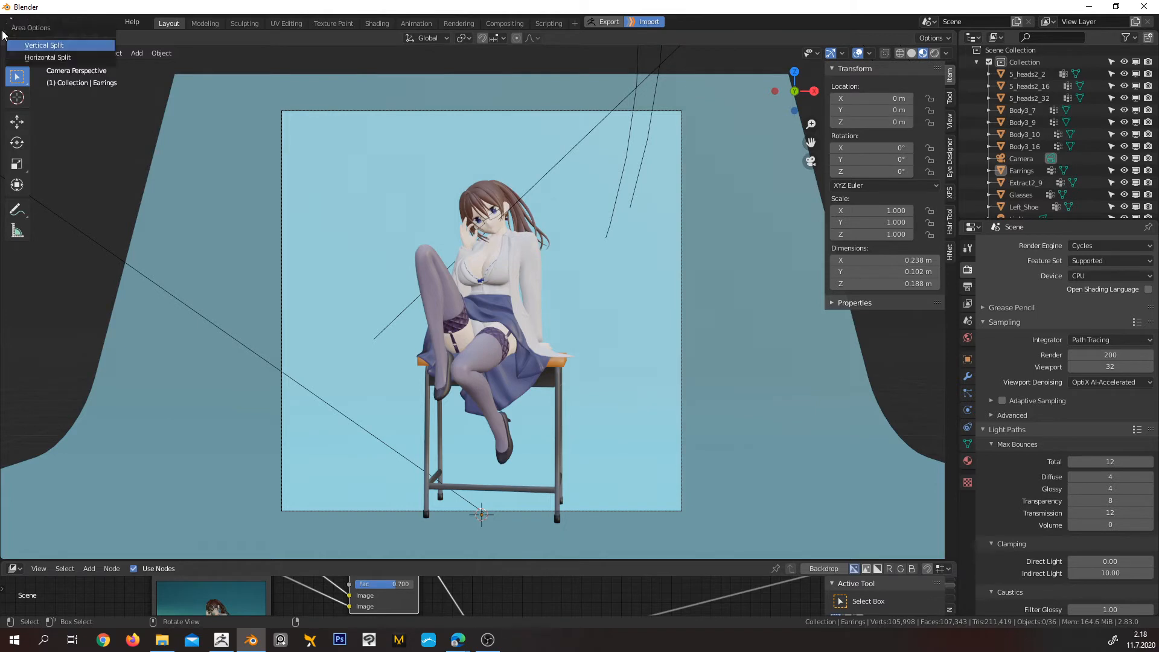
click(60, 48)
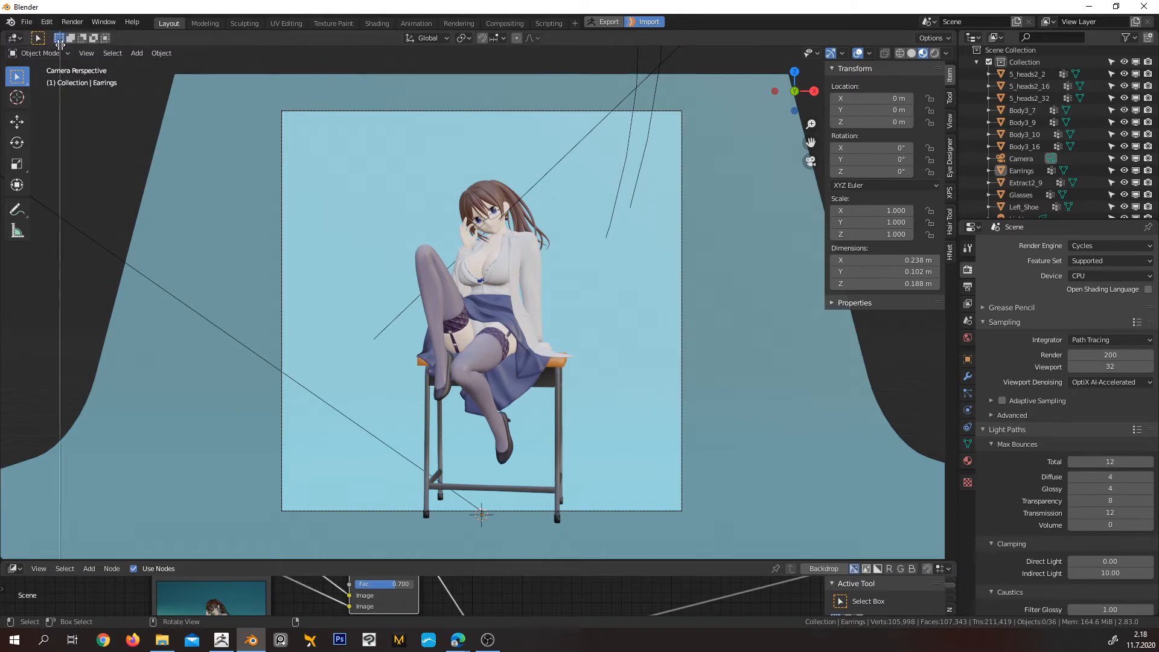
click(326, 73)
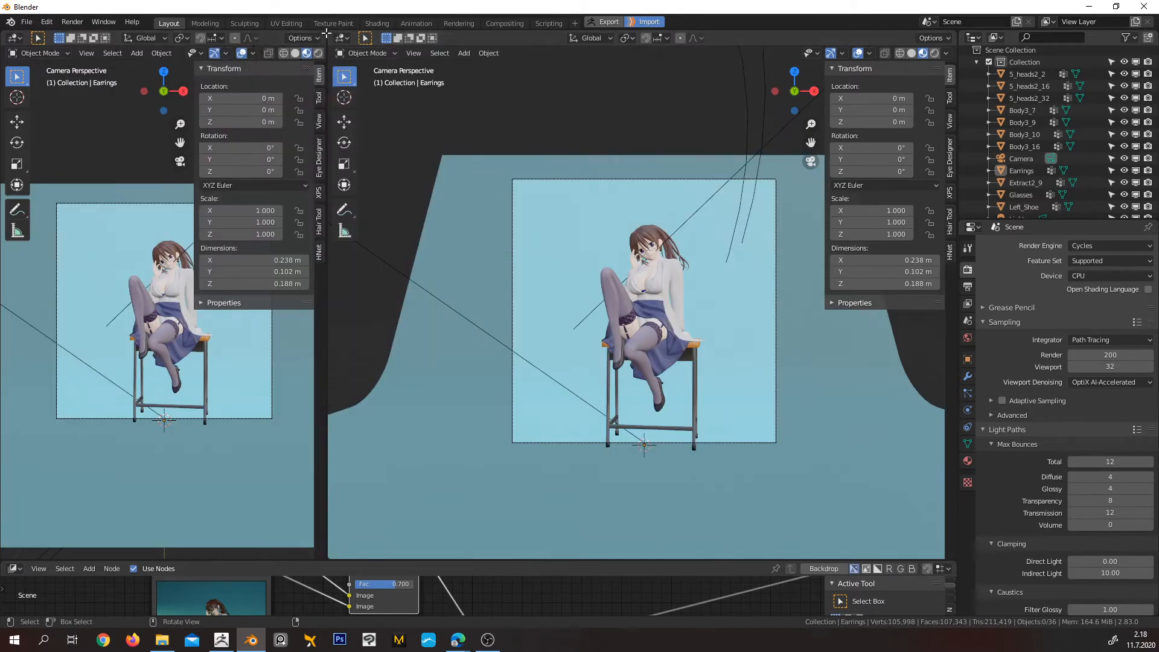
Split the wider 3D Viewport horizontally near mid-height, and split its lower half vertically near the middle
right_click(325, 170)
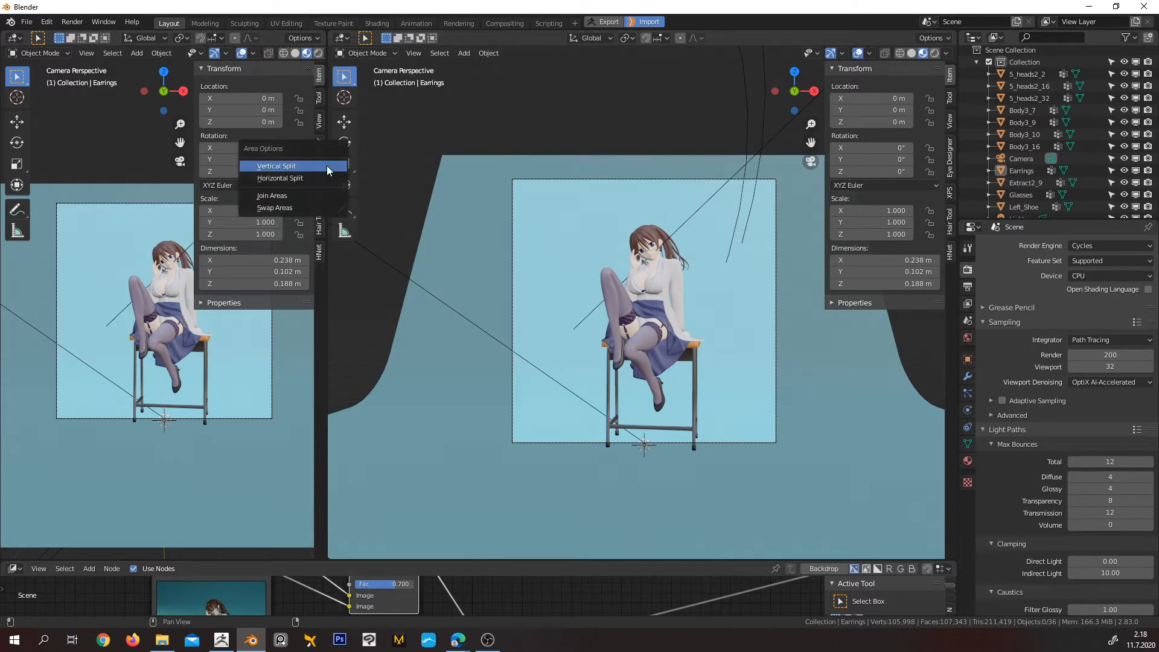
click(314, 176)
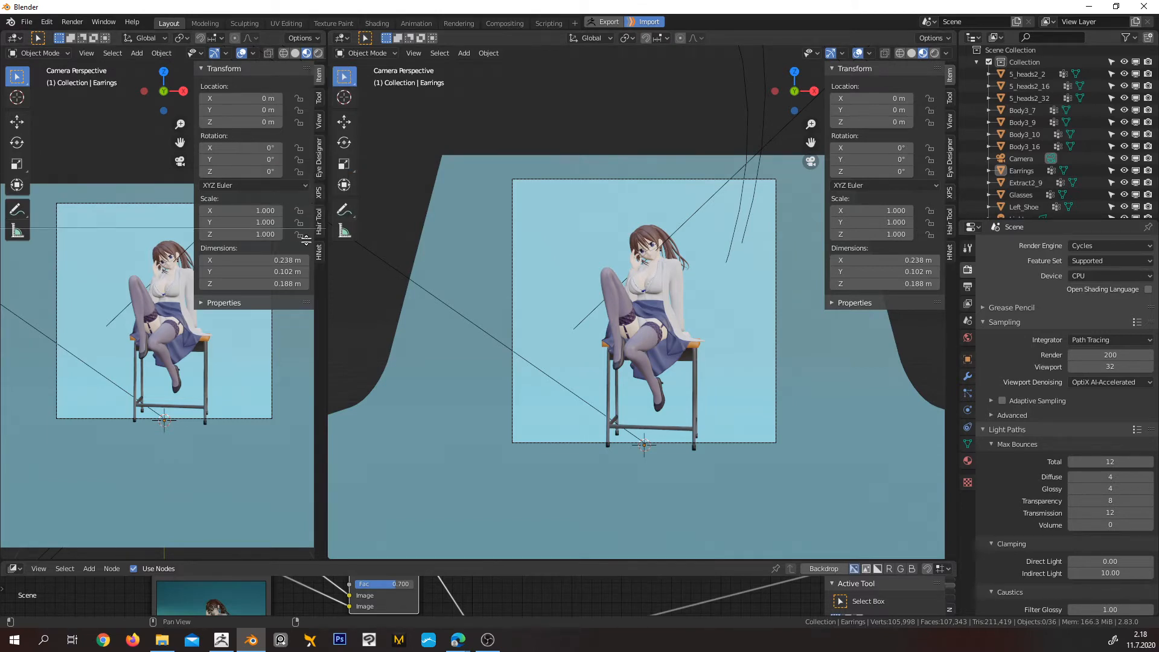
click(416, 284)
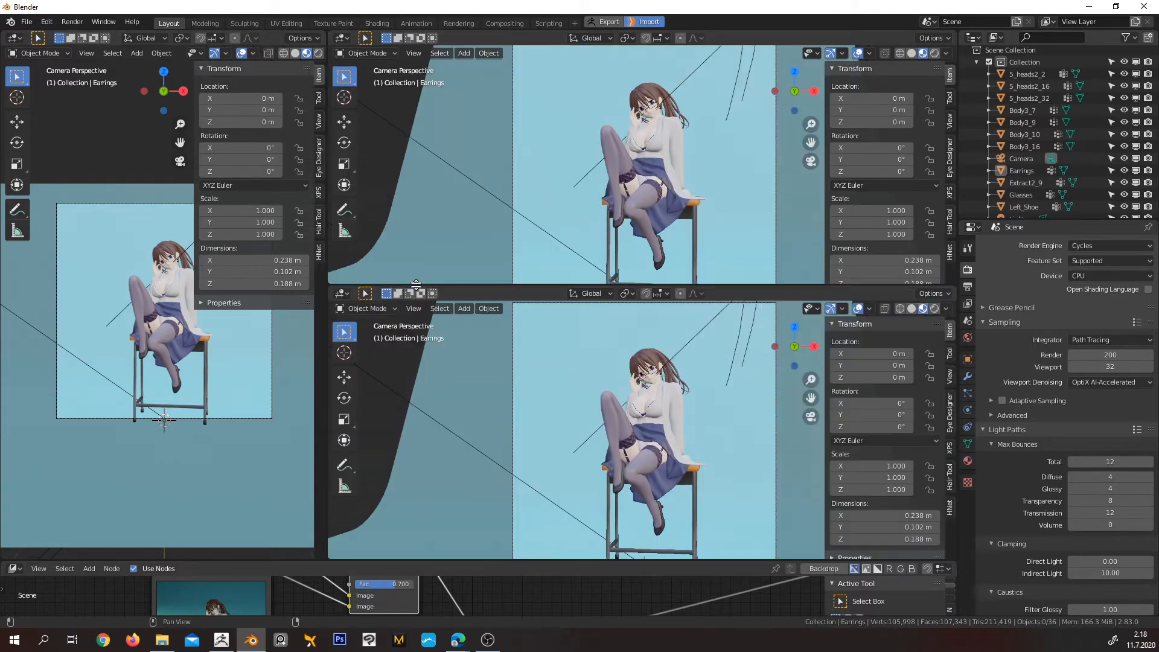
right_click(327, 284)
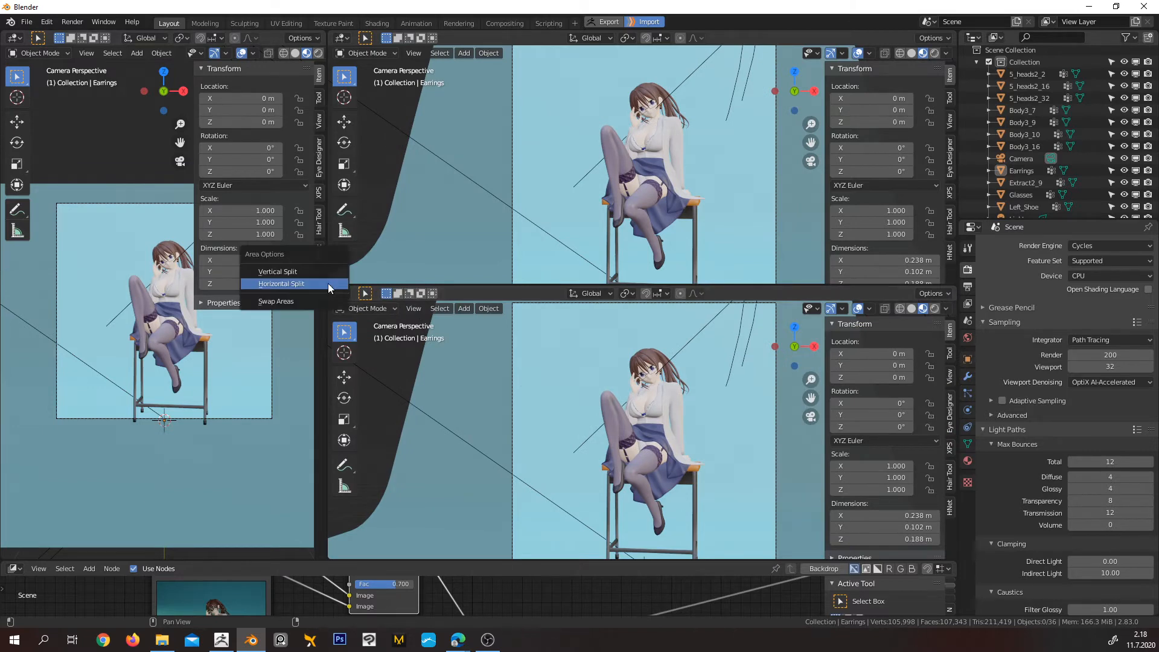
click(320, 277)
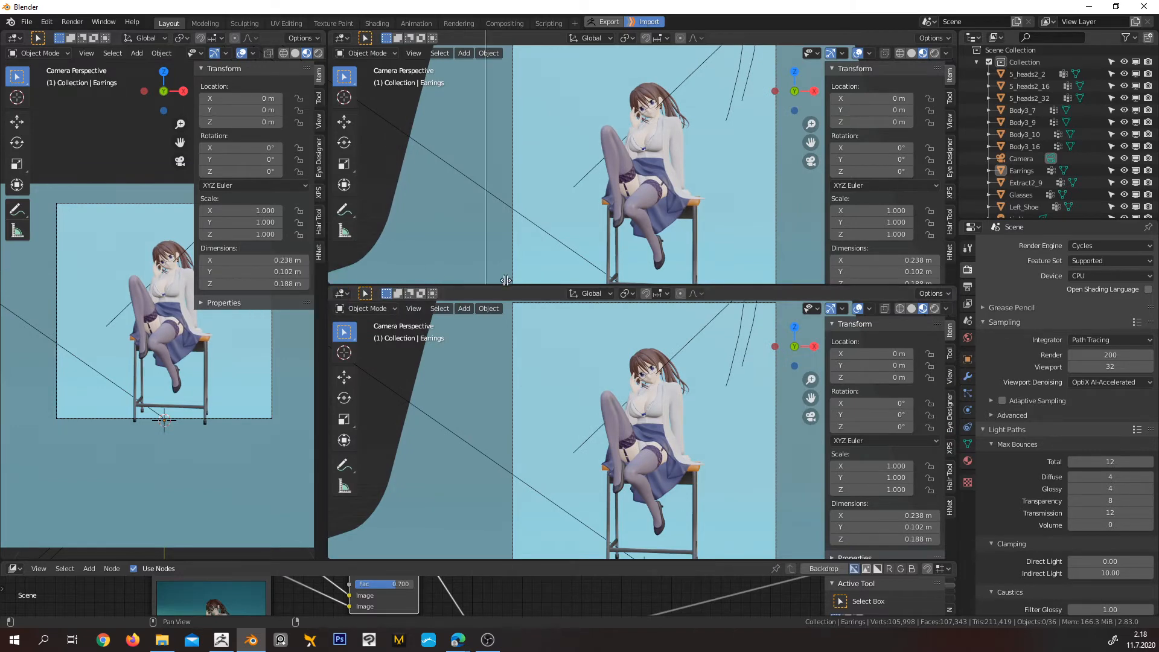
click(594, 284)
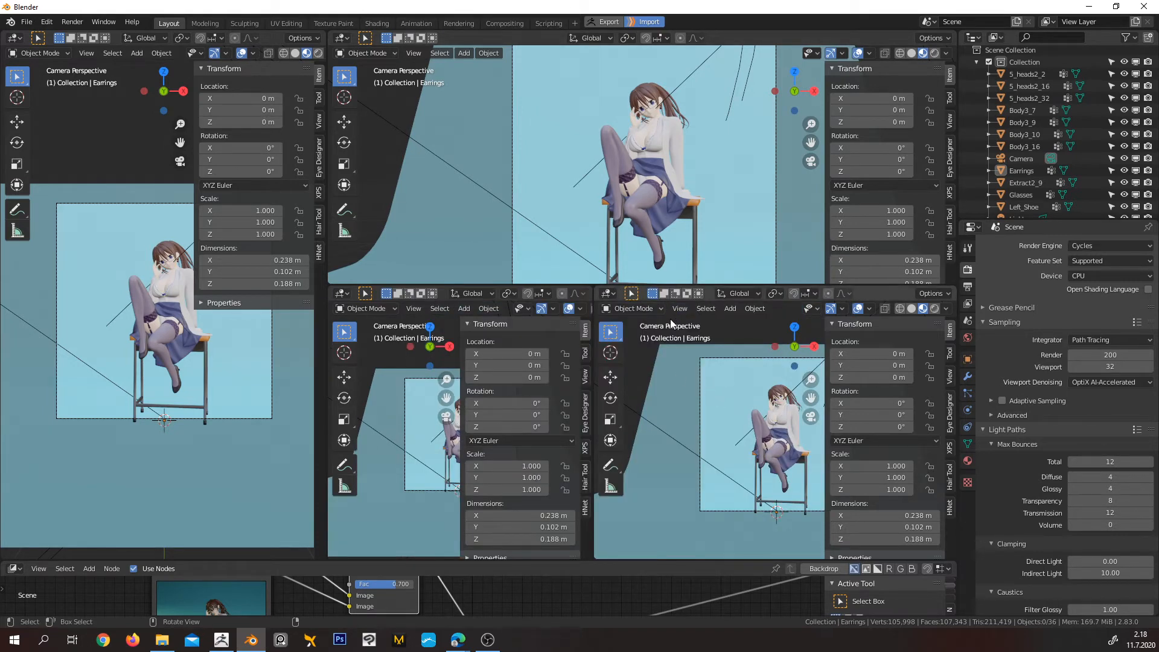
Hide the sidebar in all four 3D Viewports to clear the view of the character
key(n)
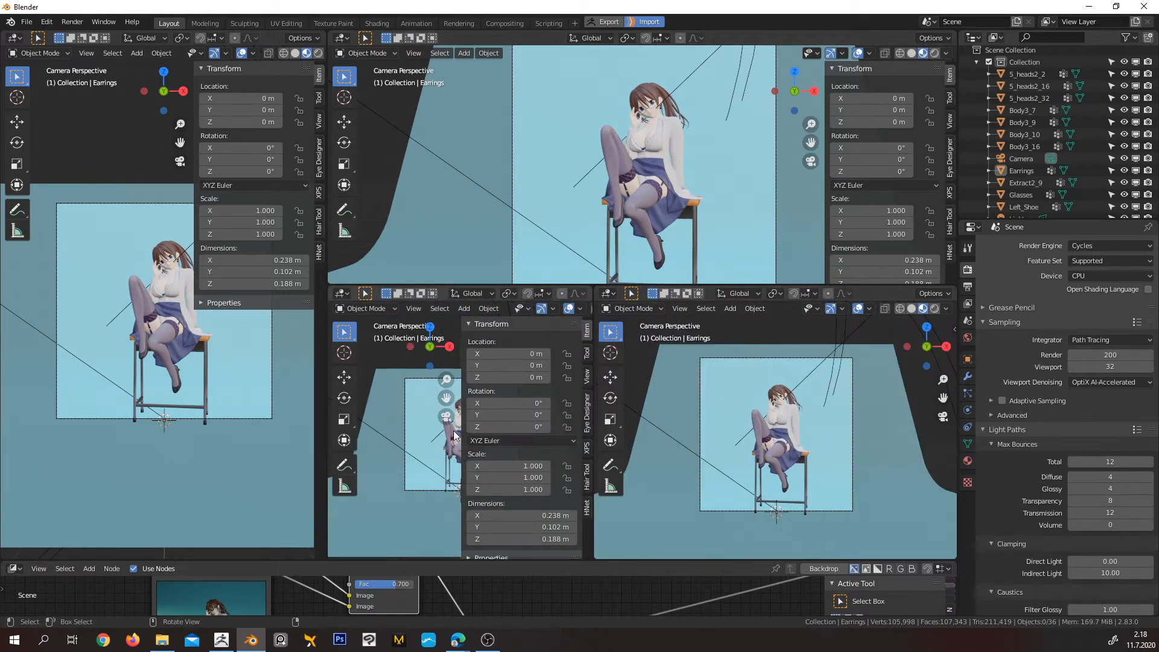
key(n)
key(n)
key(n)
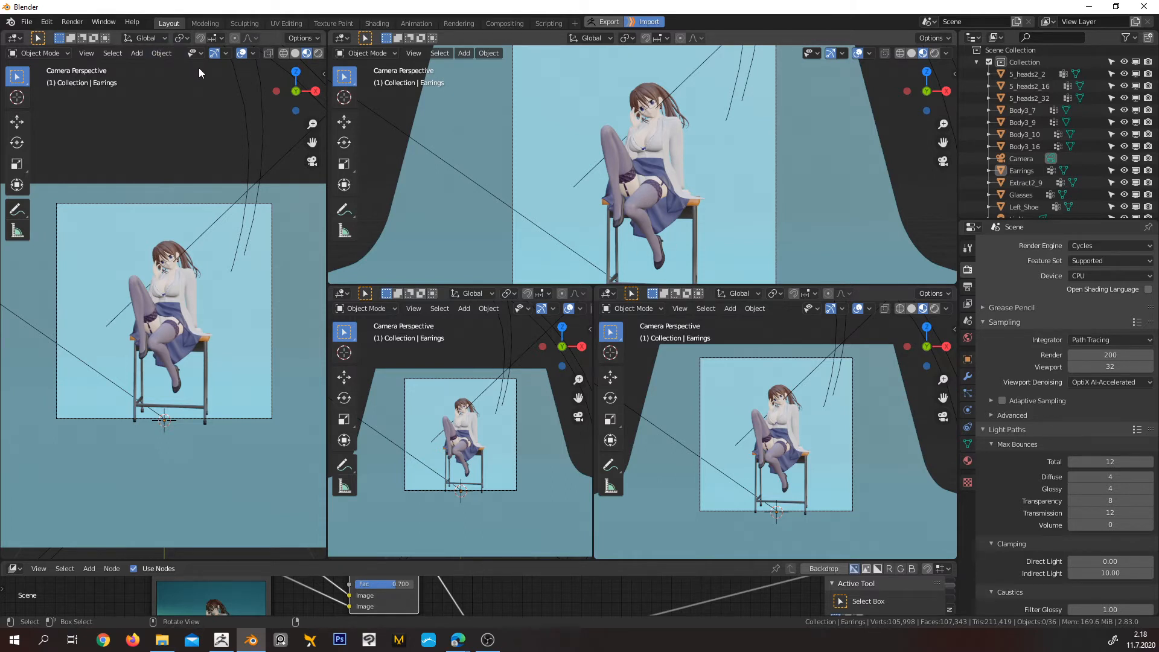
click(104, 22)
Slightly widen the first of the two lower split viewports, and split the viewport beside it vertically at about one third
right_click(593, 361)
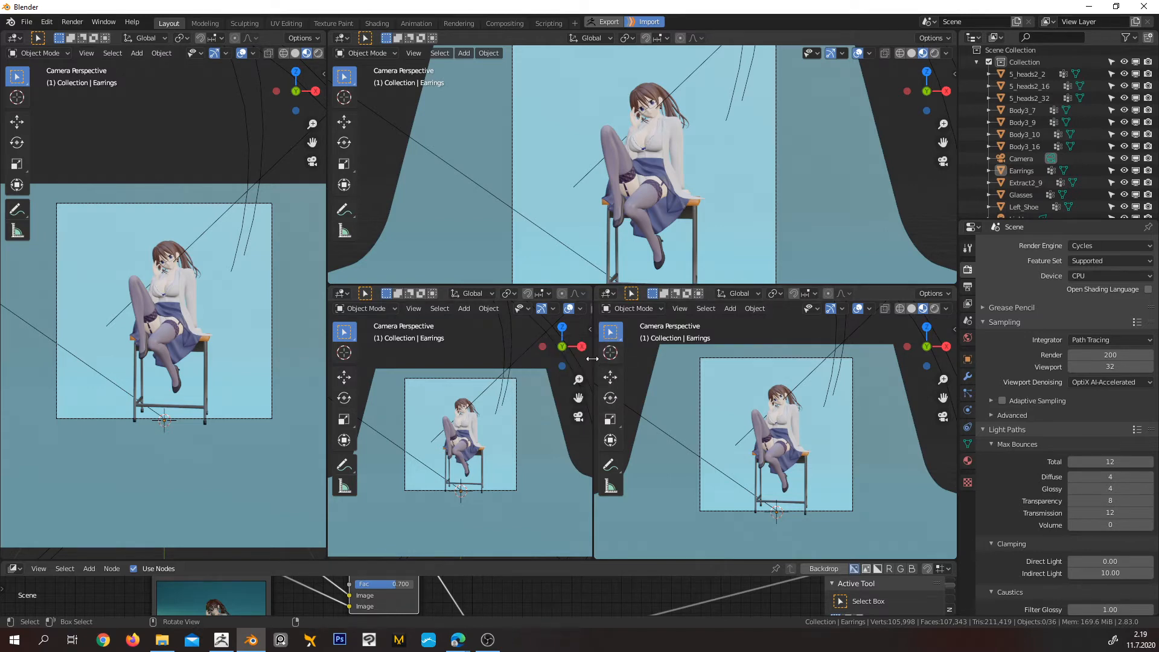
drag(593, 358, 612, 360)
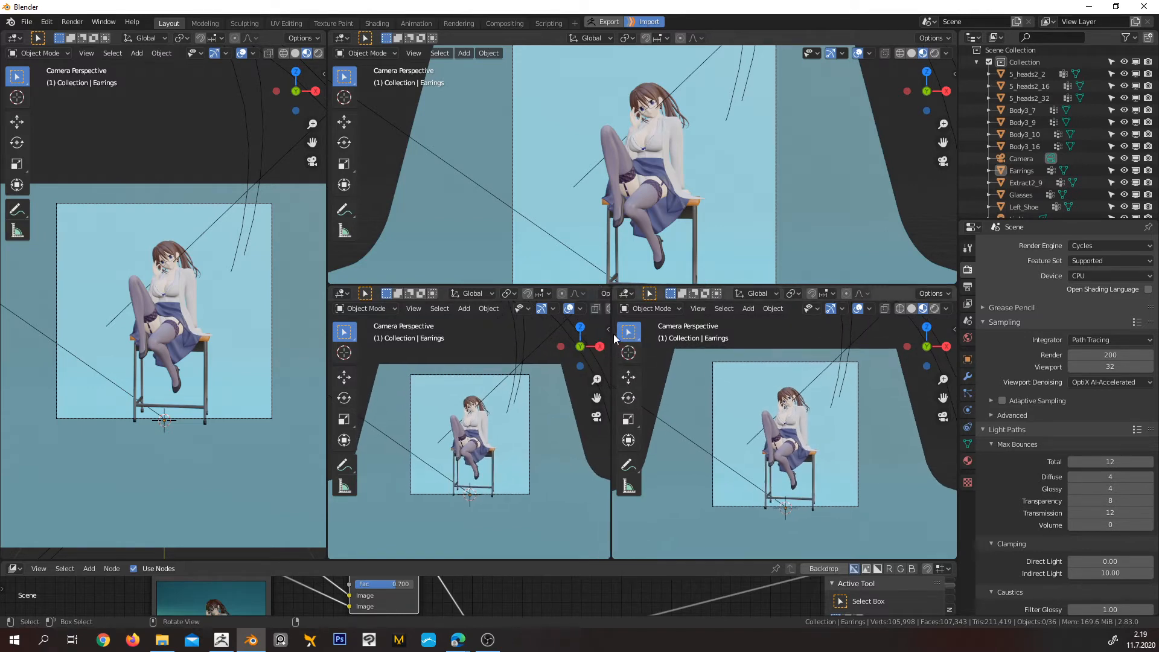
drag(611, 290, 727, 302)
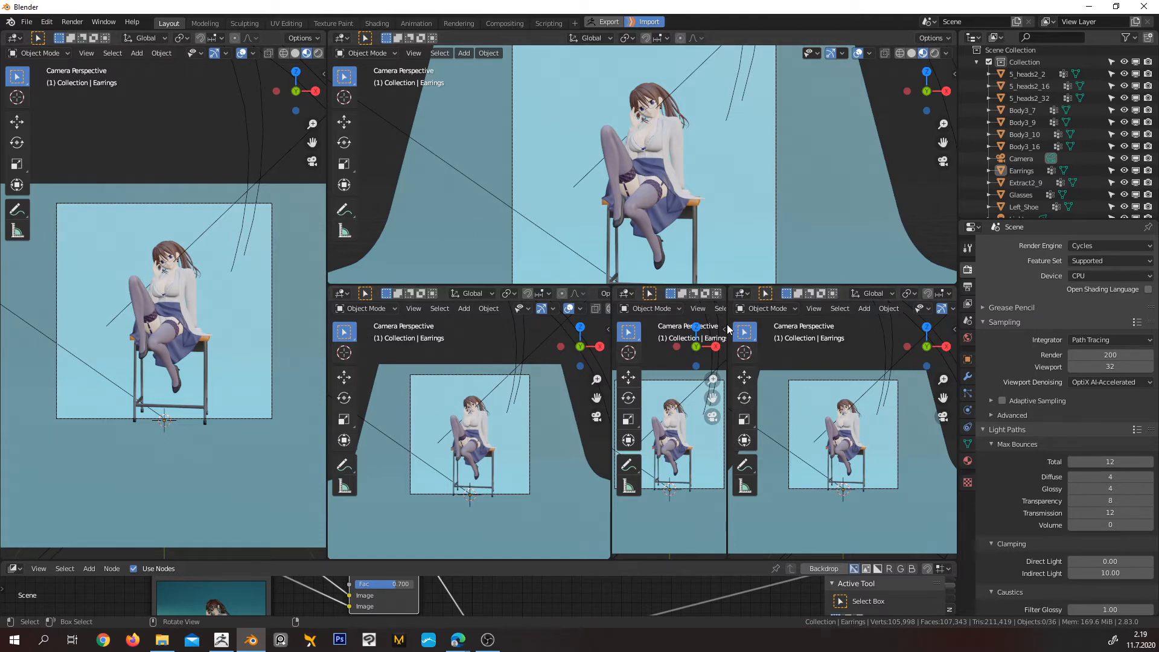
Try swapping areas from the upper corners between the three lower viewports
right_click(725, 289)
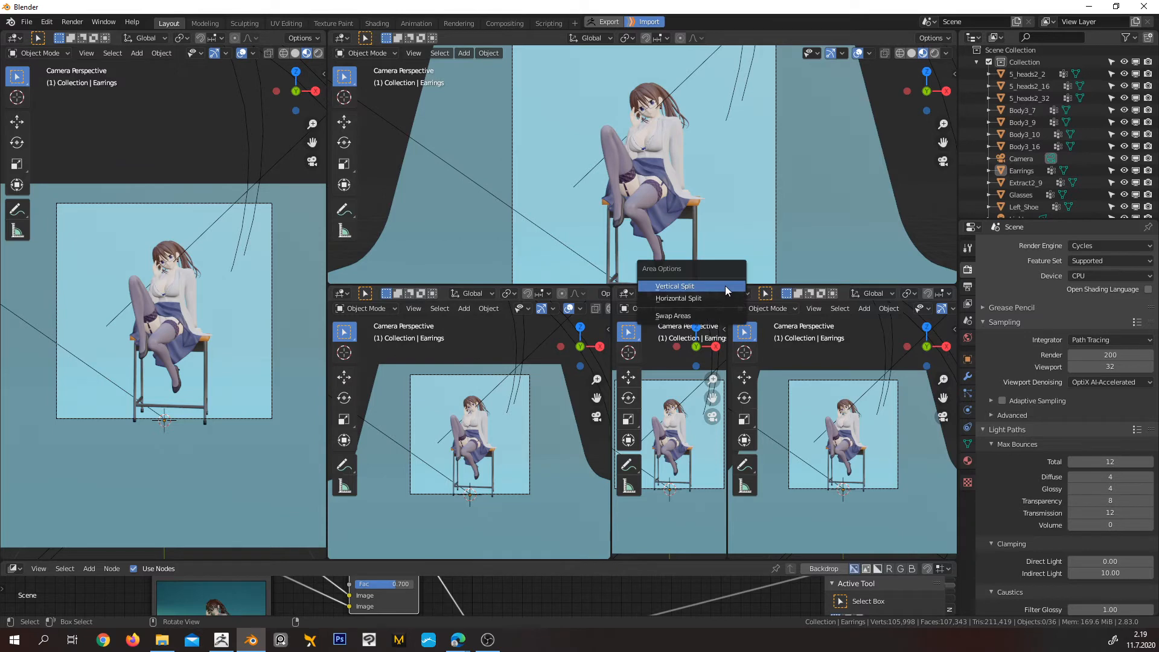
click(718, 317)
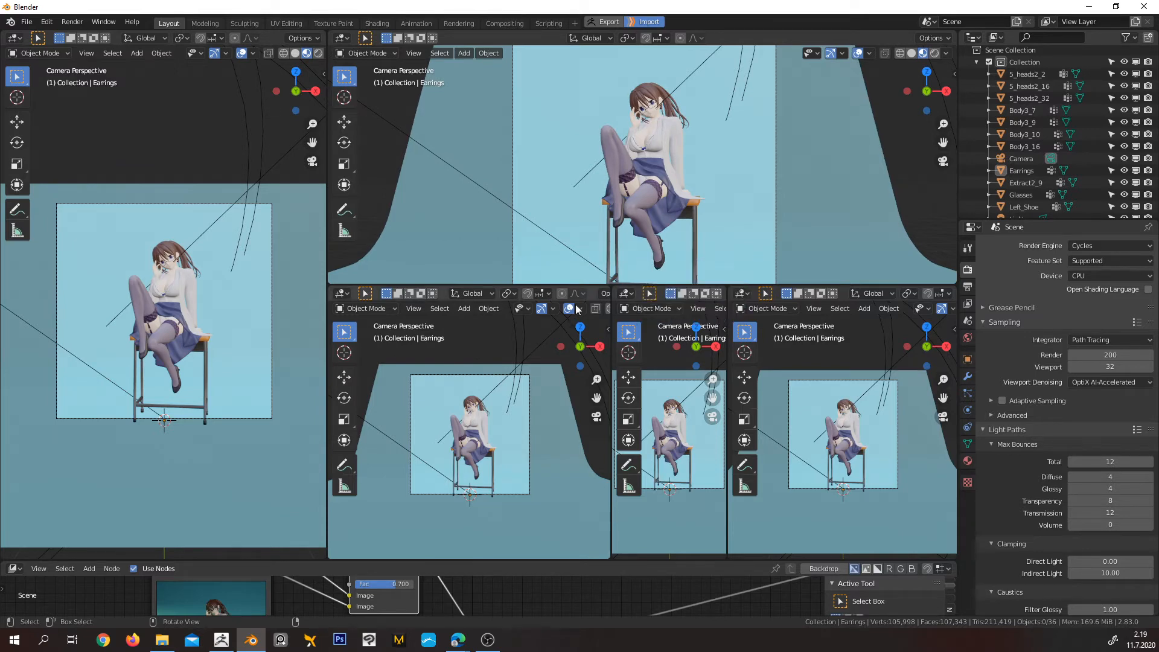
right_click(610, 285)
click(610, 285)
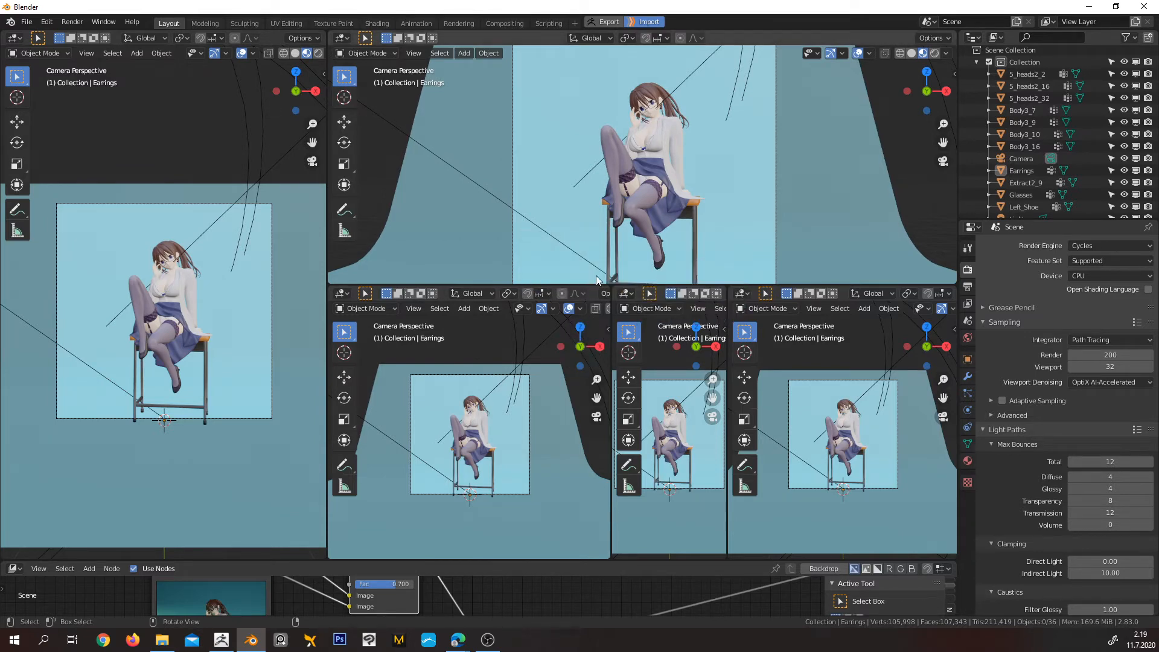
Join the three lower viewports into one area, and join that area with the viewport above it
right_click(610, 557)
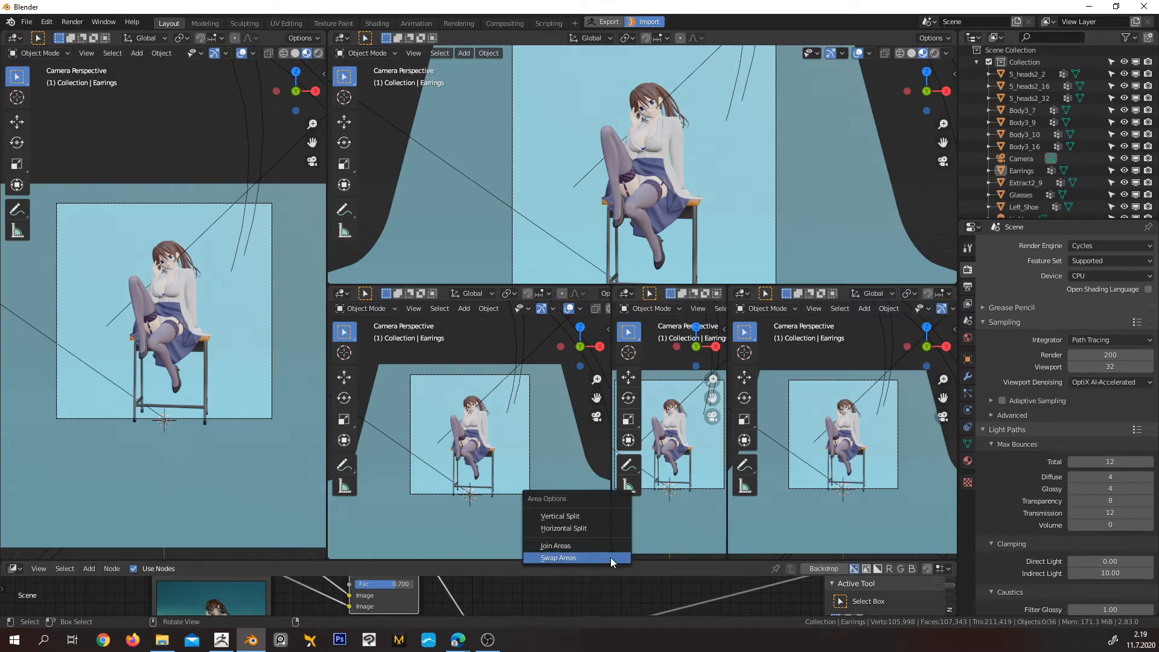
click(610, 546)
click(664, 519)
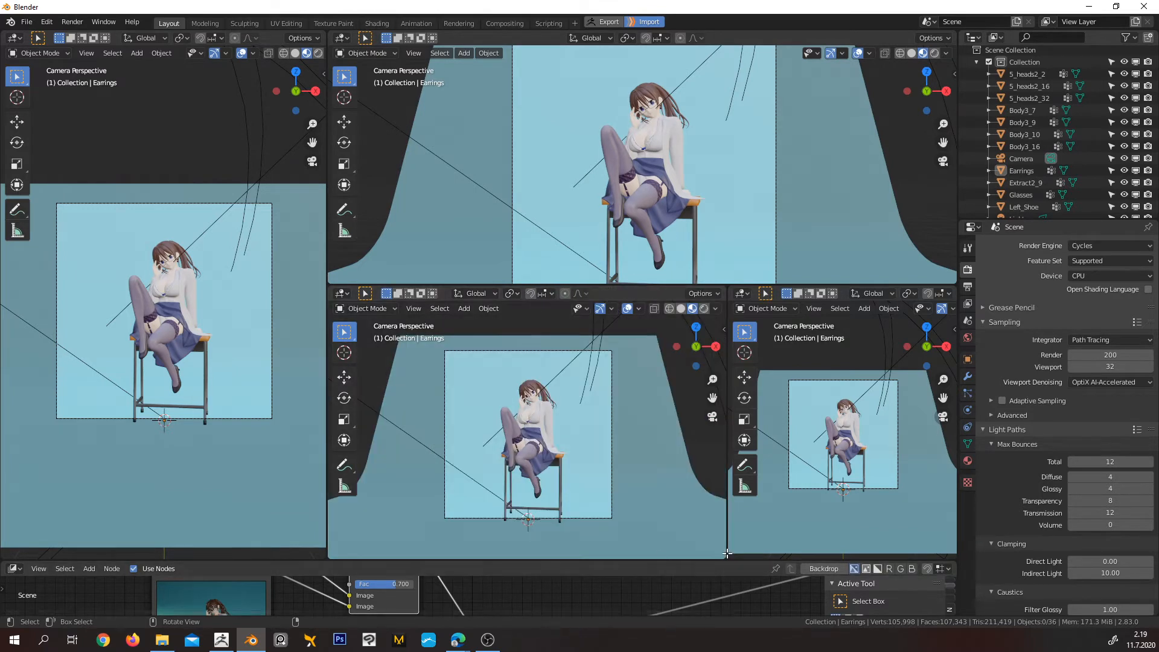
right_click(727, 559)
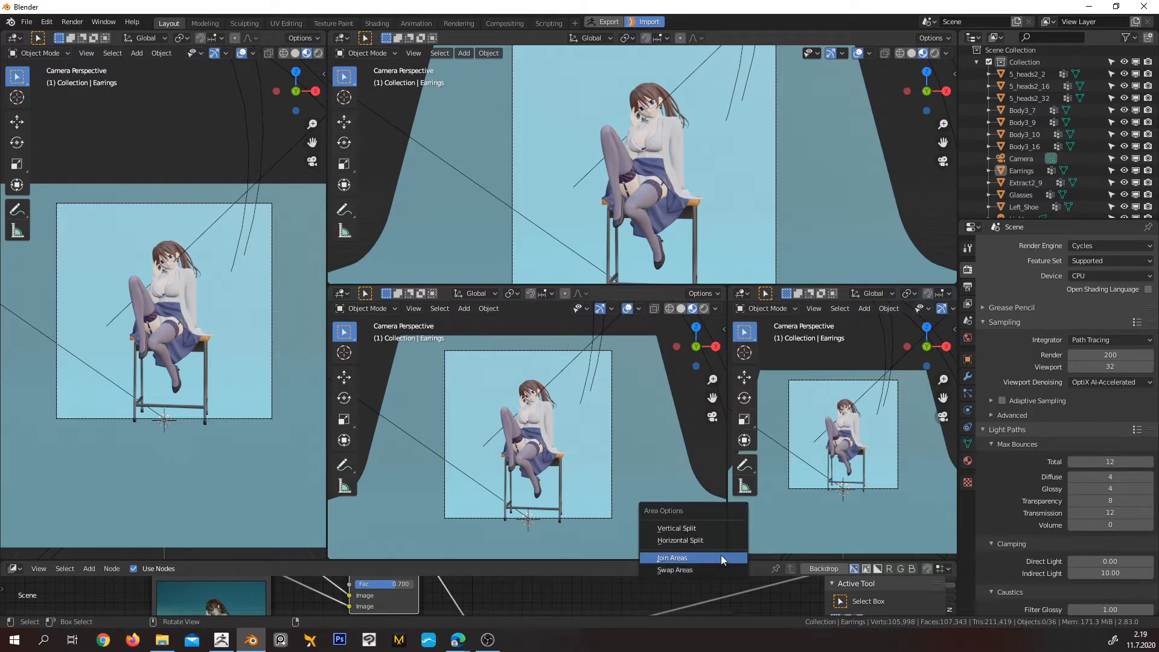
click(724, 557)
click(799, 530)
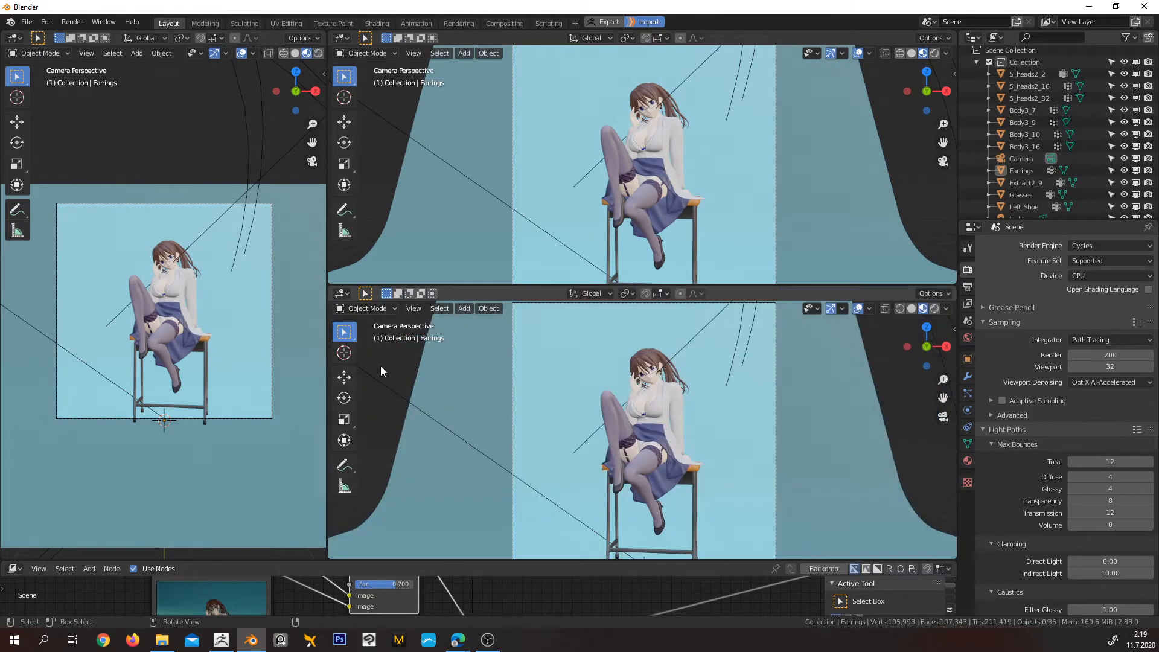
right_click(327, 283)
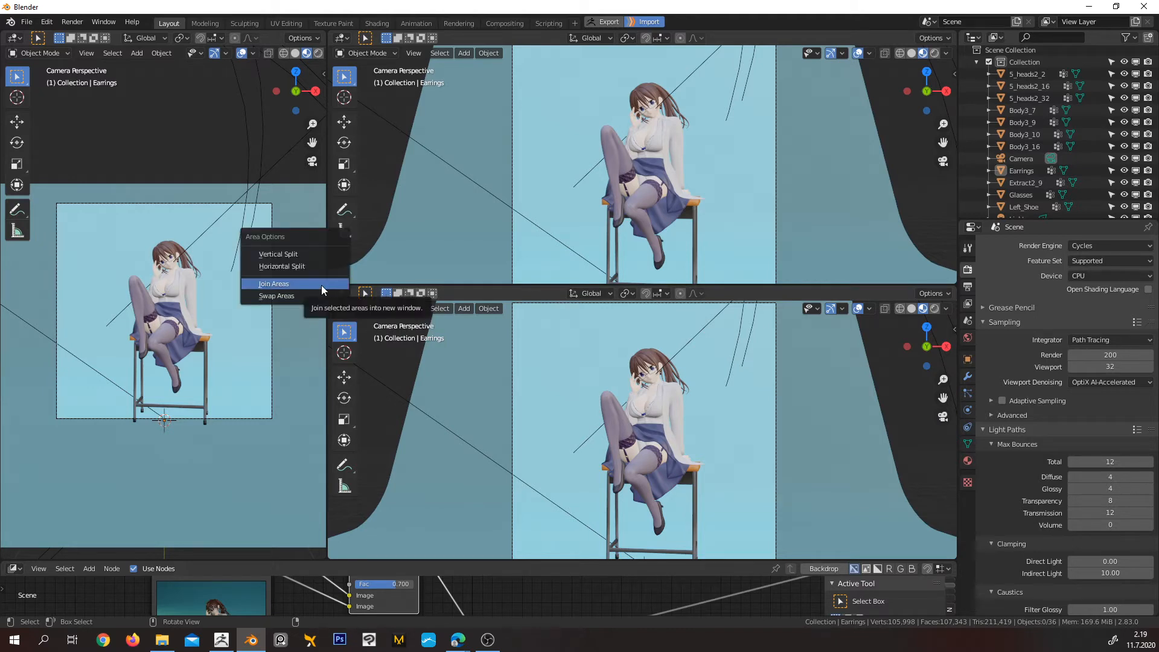
click(321, 285)
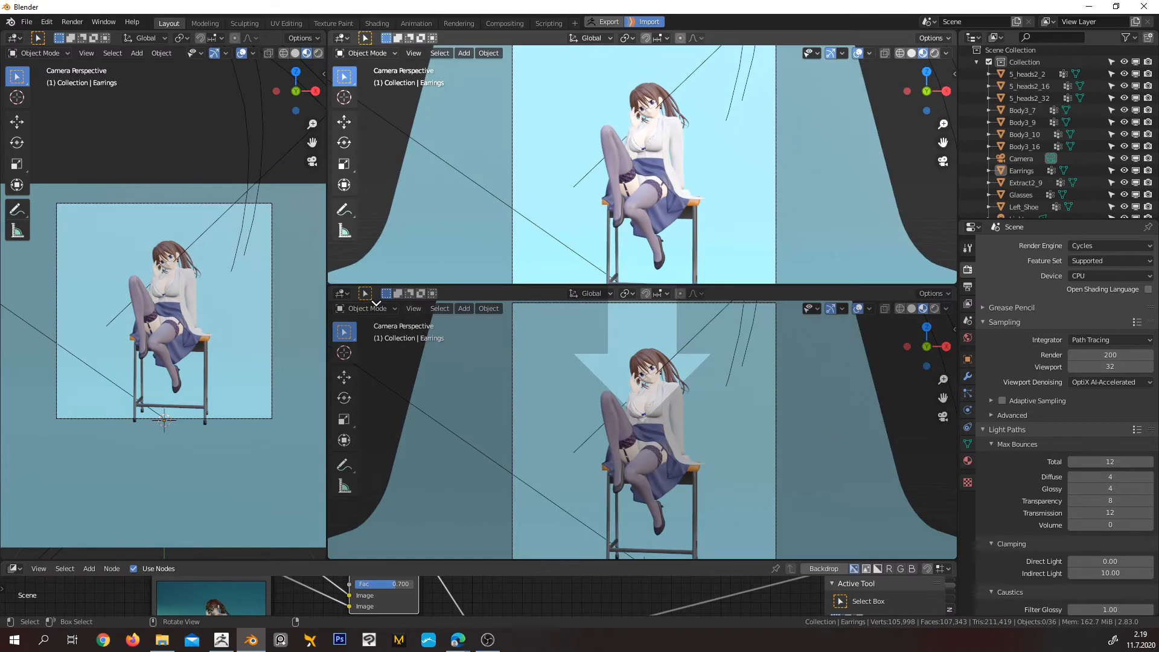
click(376, 302)
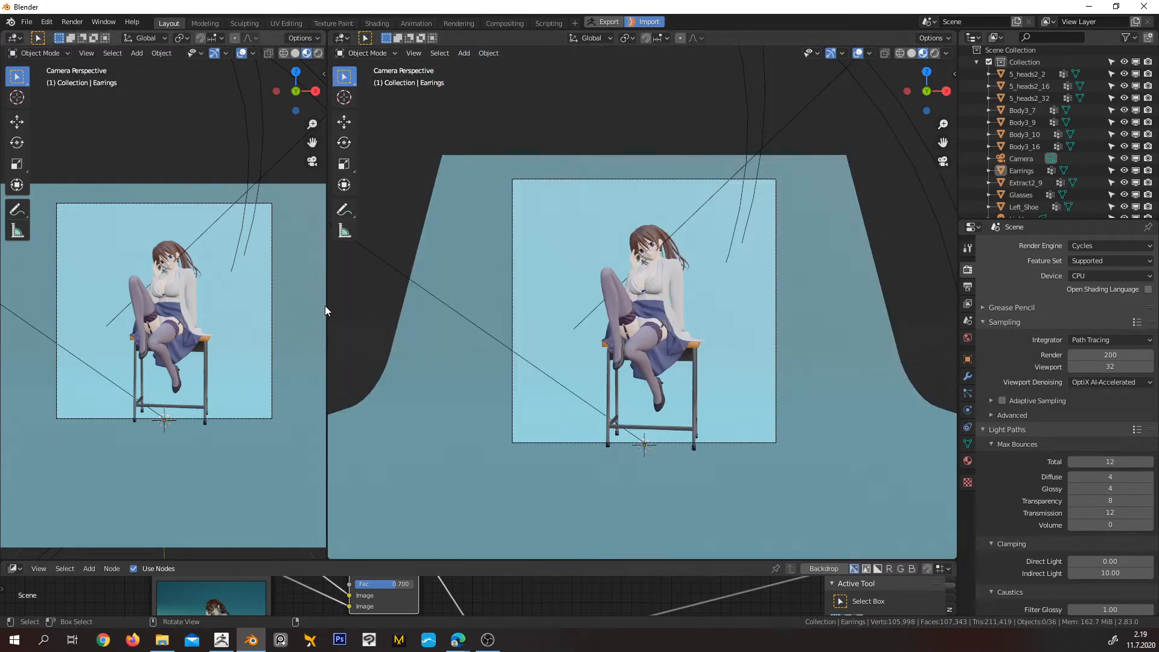
Resize the two remaining 3D Viewports to roughly equal widths, and switch the first one to Rendered shading
drag(325, 306, 547, 311)
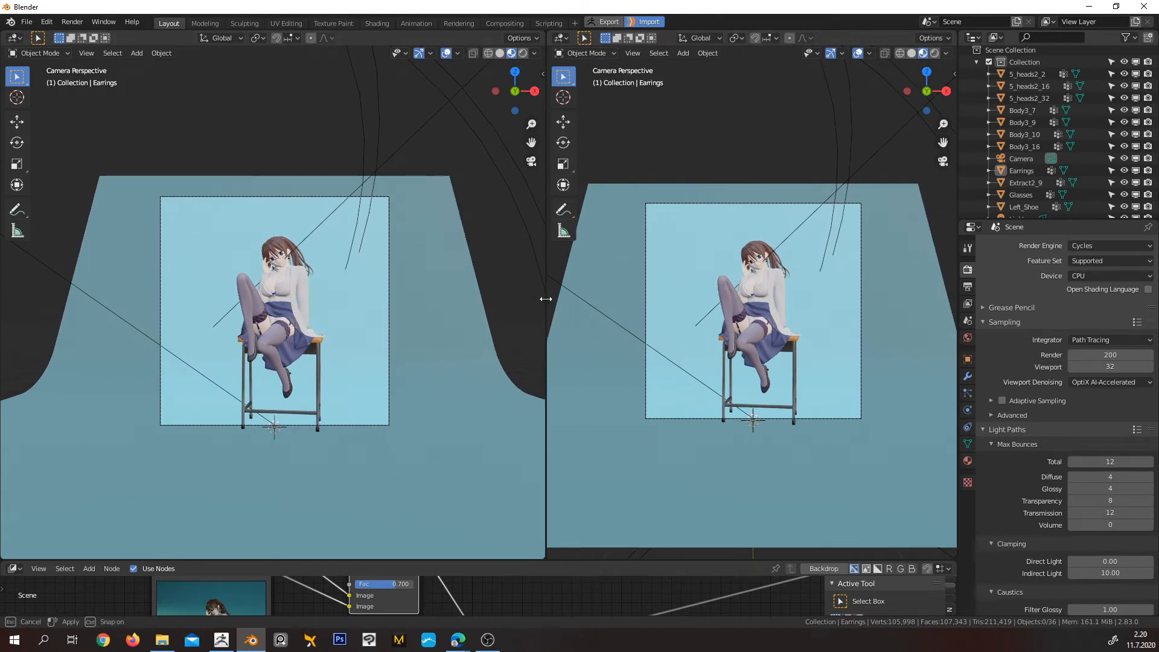
drag(548, 300, 519, 296)
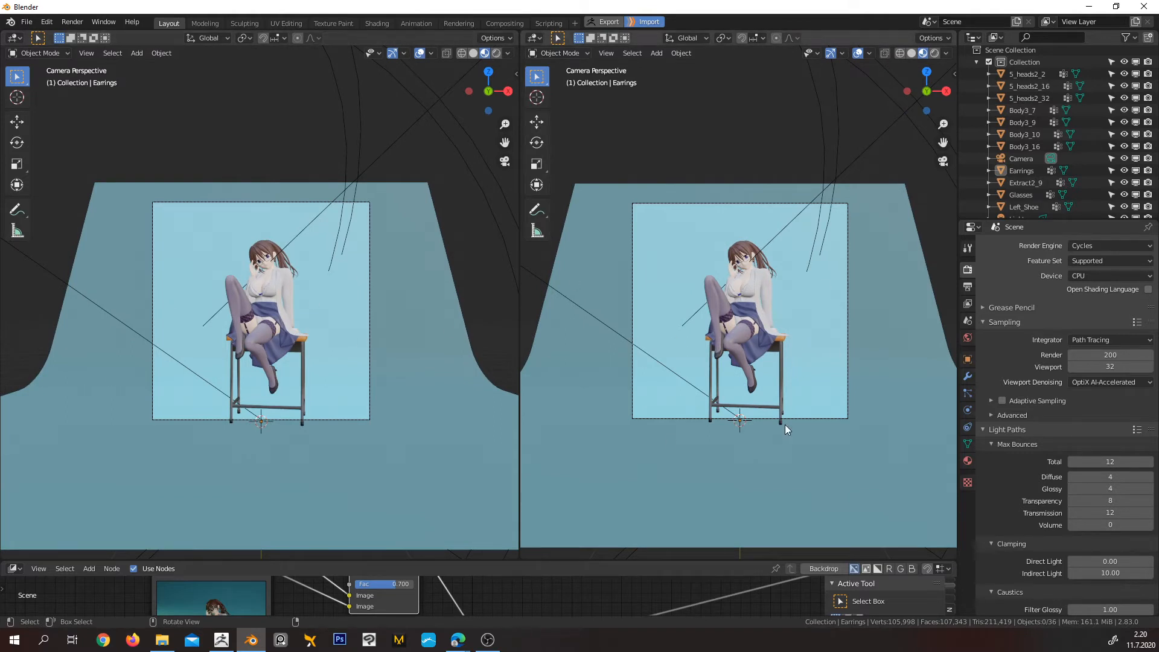
click(493, 54)
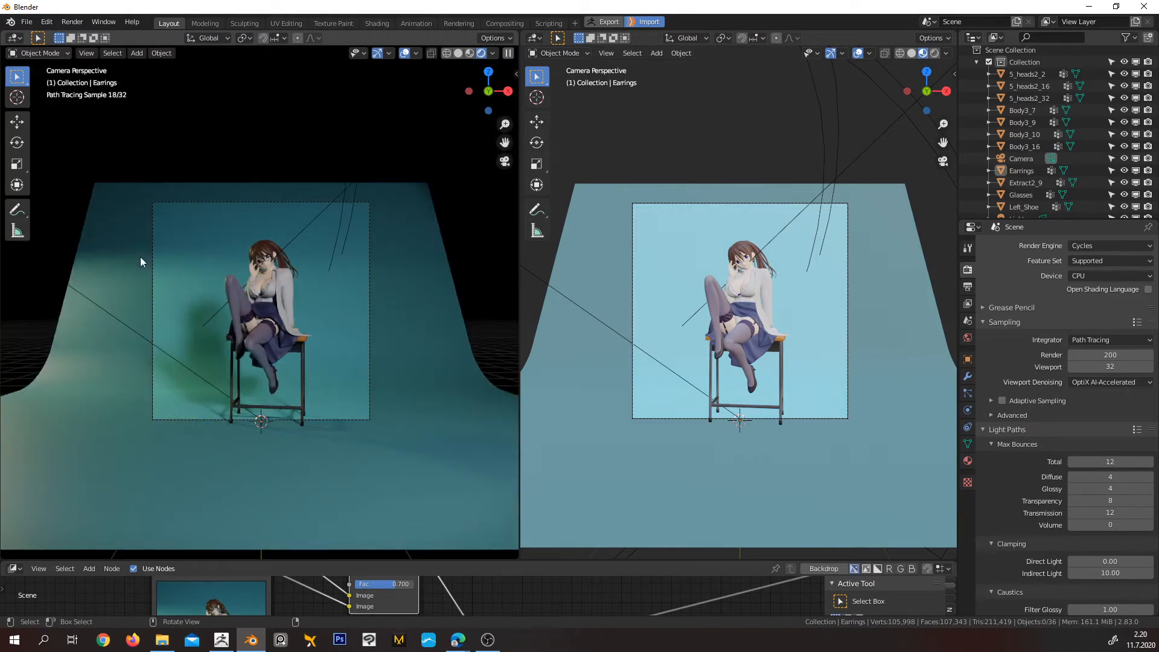
Limit the rendered viewport to a render region around the whole camera frame, and narrow the area to fit the frame
scroll(370, 251, up, 1)
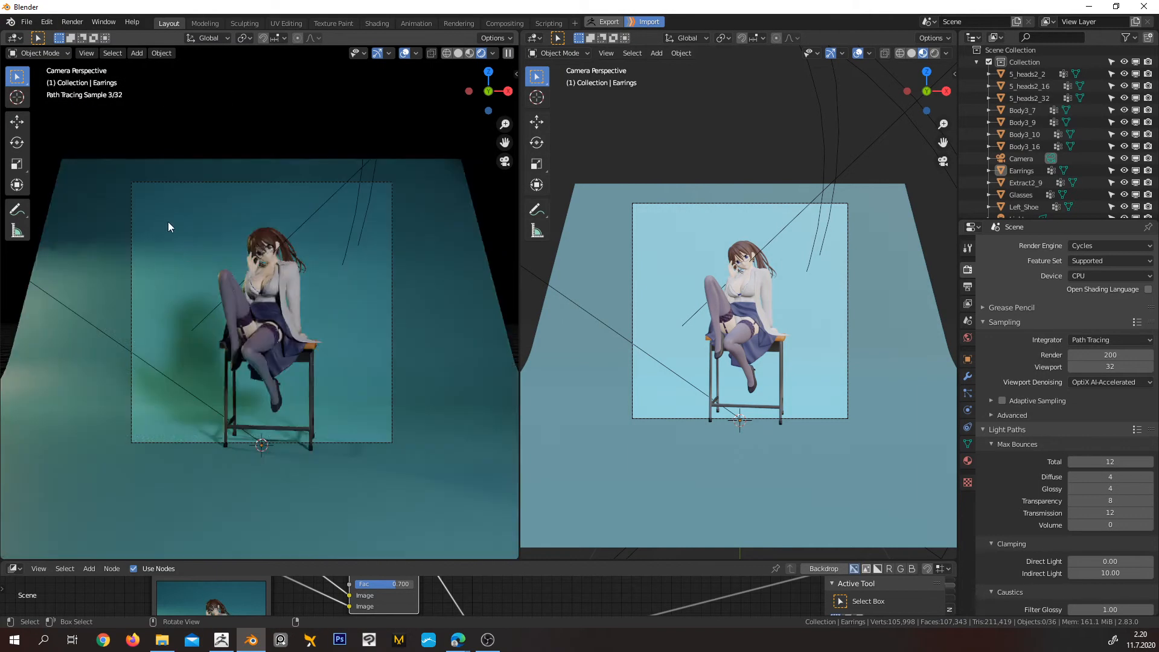
key(b)
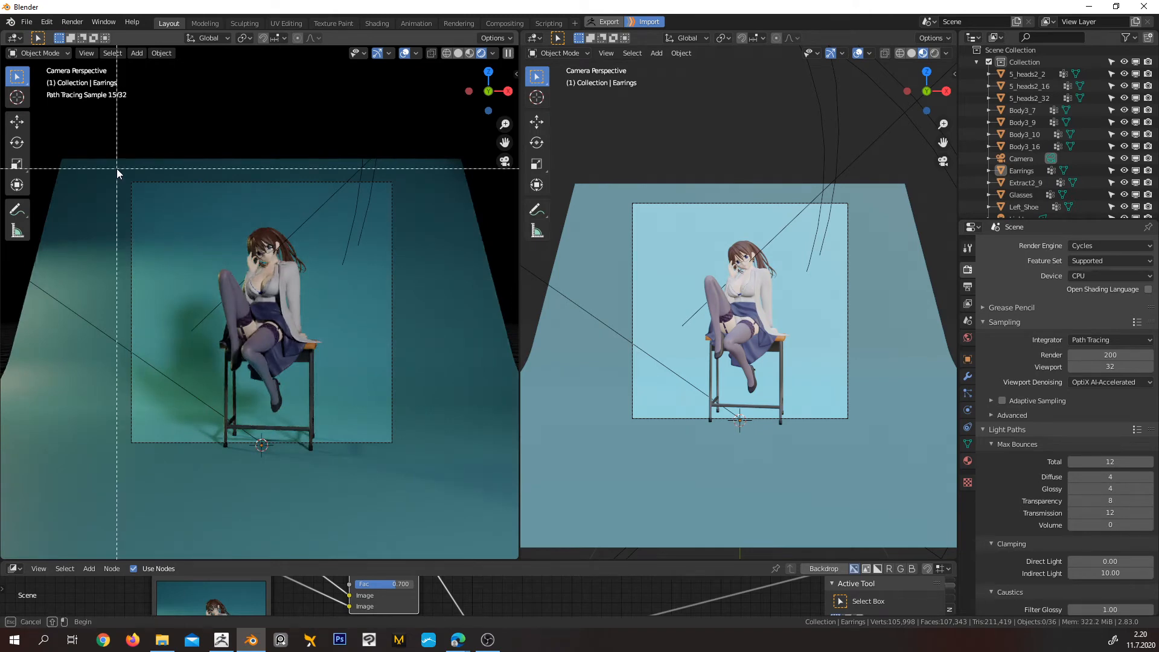
drag(117, 168, 414, 469)
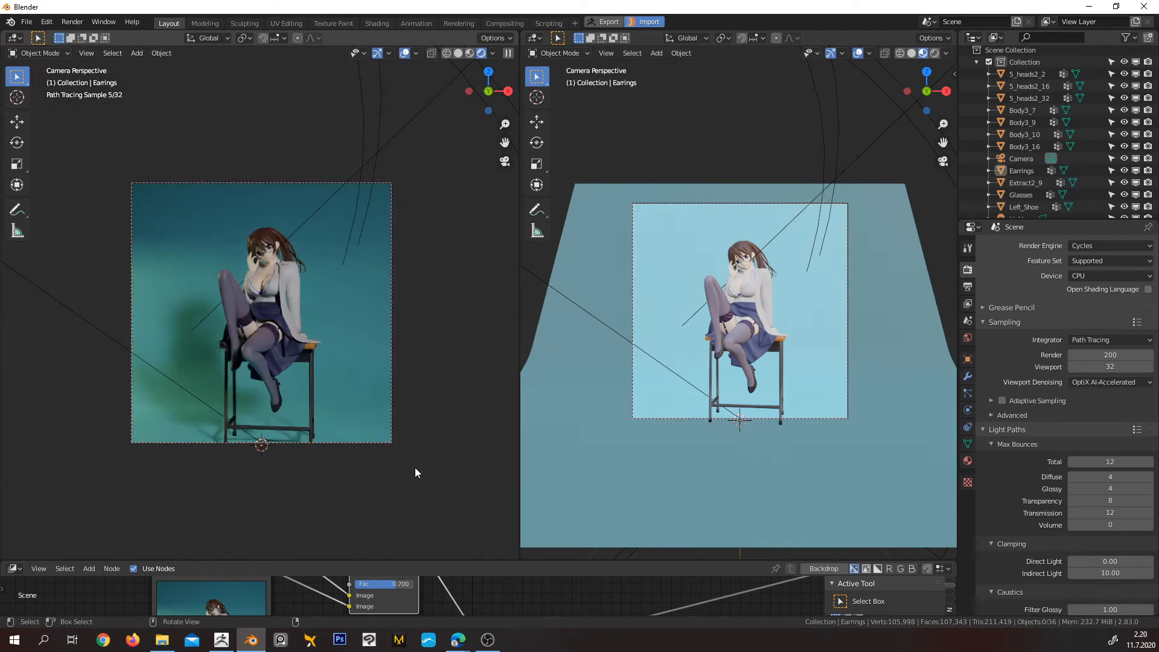
scroll(393, 380, up, 2)
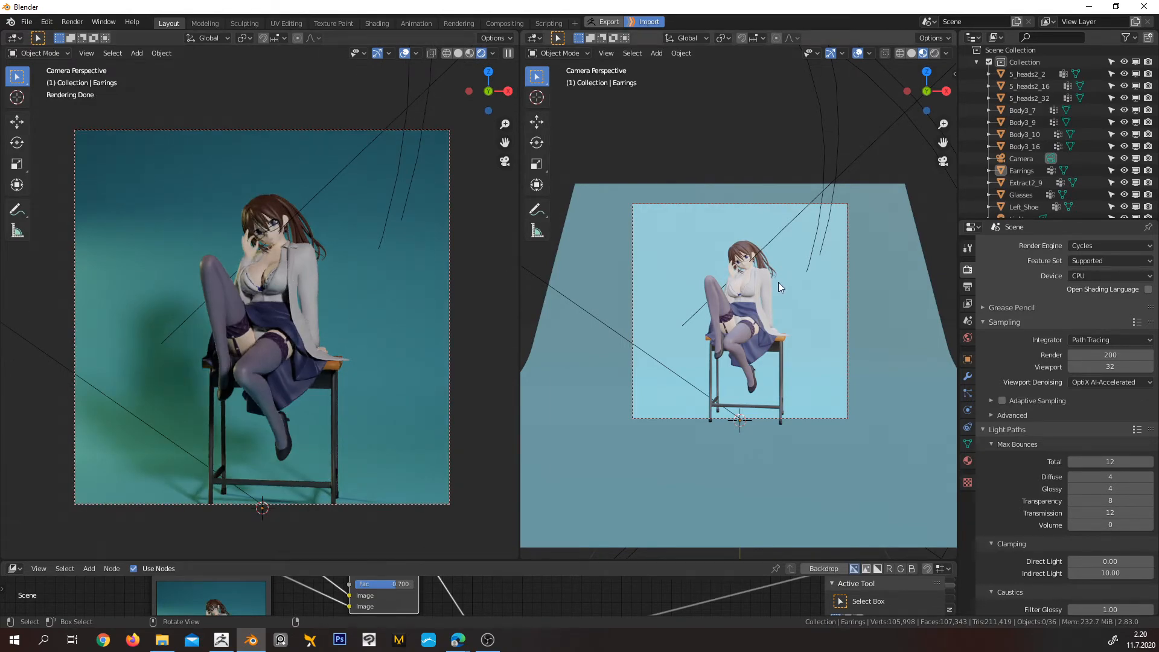
drag(519, 299, 412, 299)
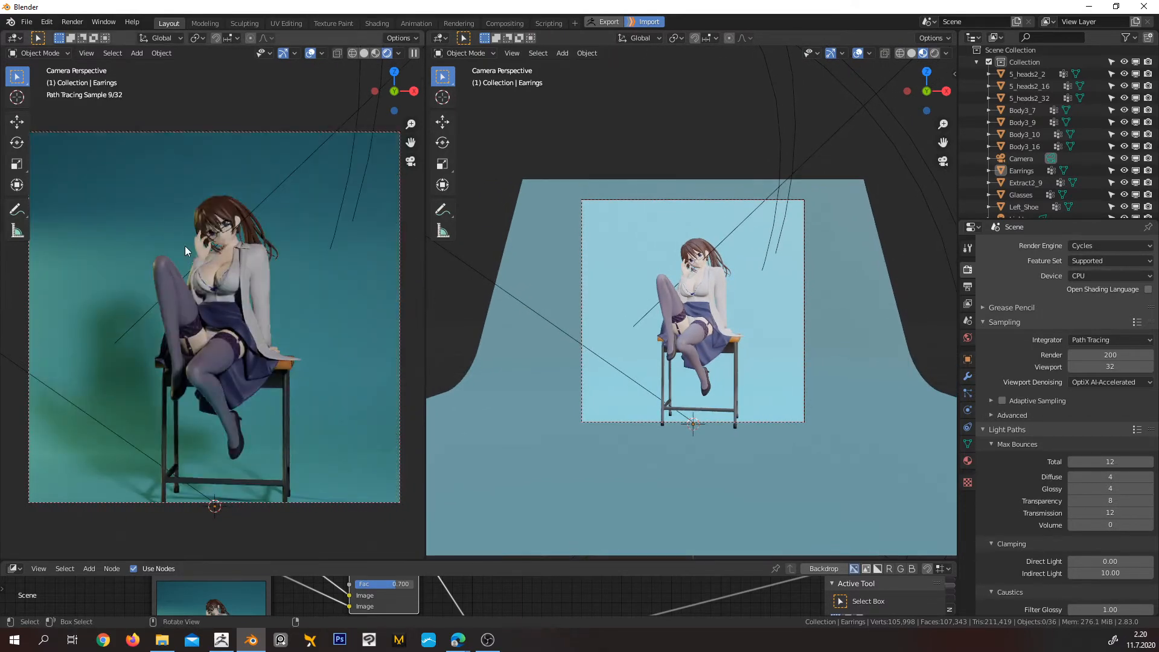
Turn off the gizmos and overlays in the rendered viewport for a clean preview
click(267, 56)
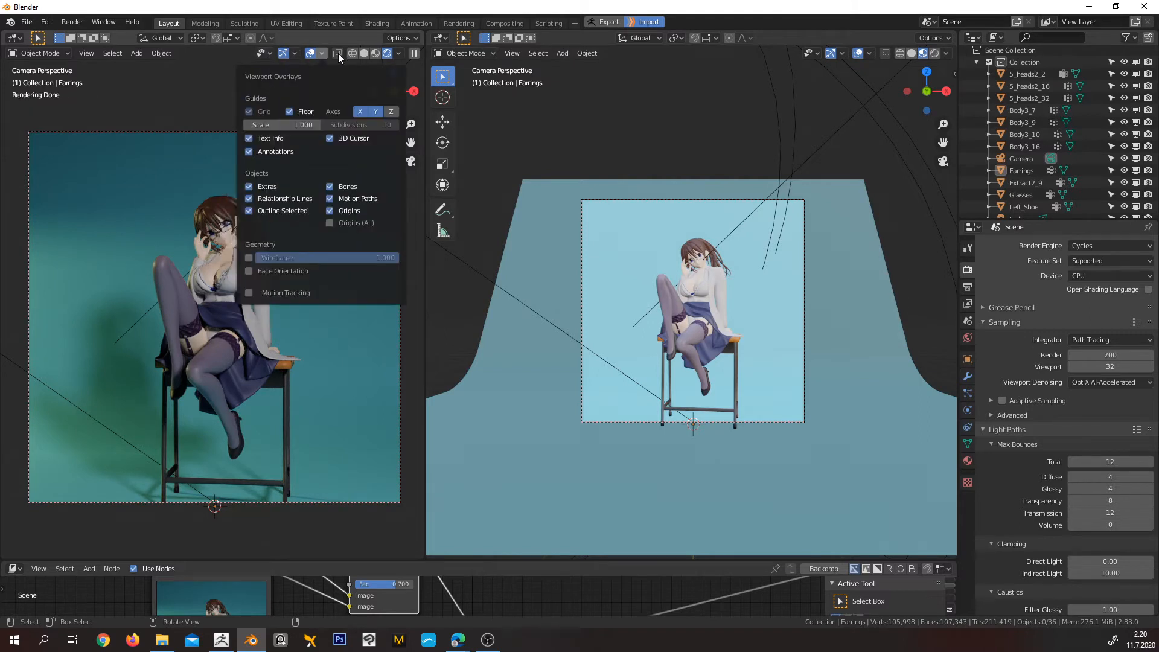
click(339, 54)
click(295, 54)
click(282, 52)
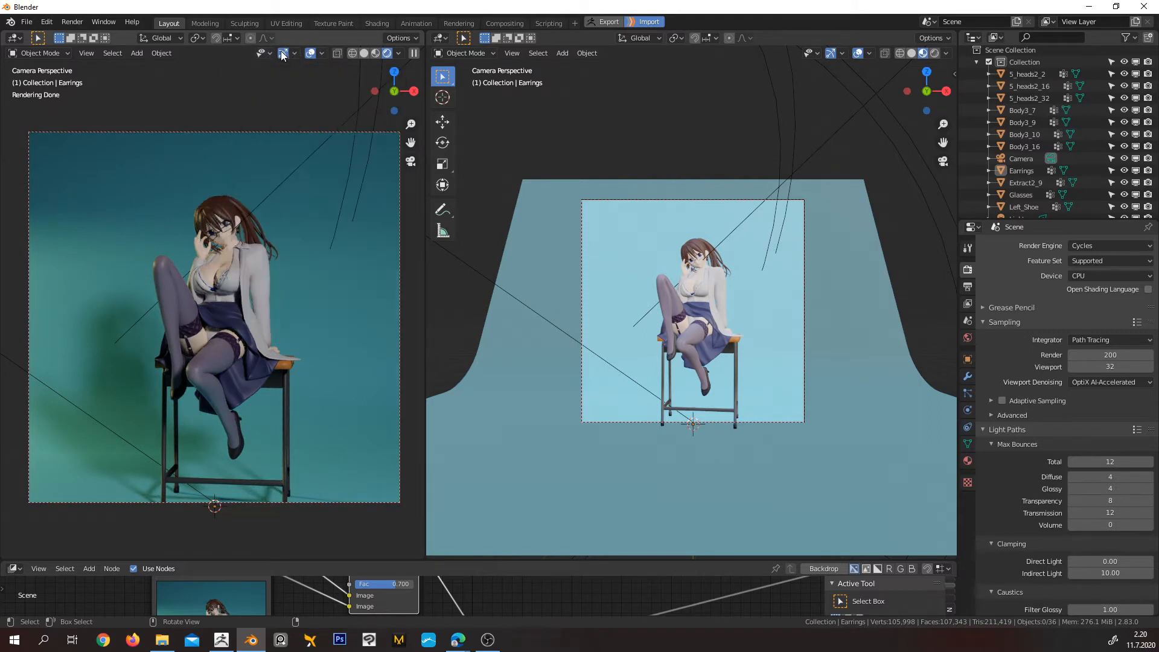
click(282, 53)
click(310, 54)
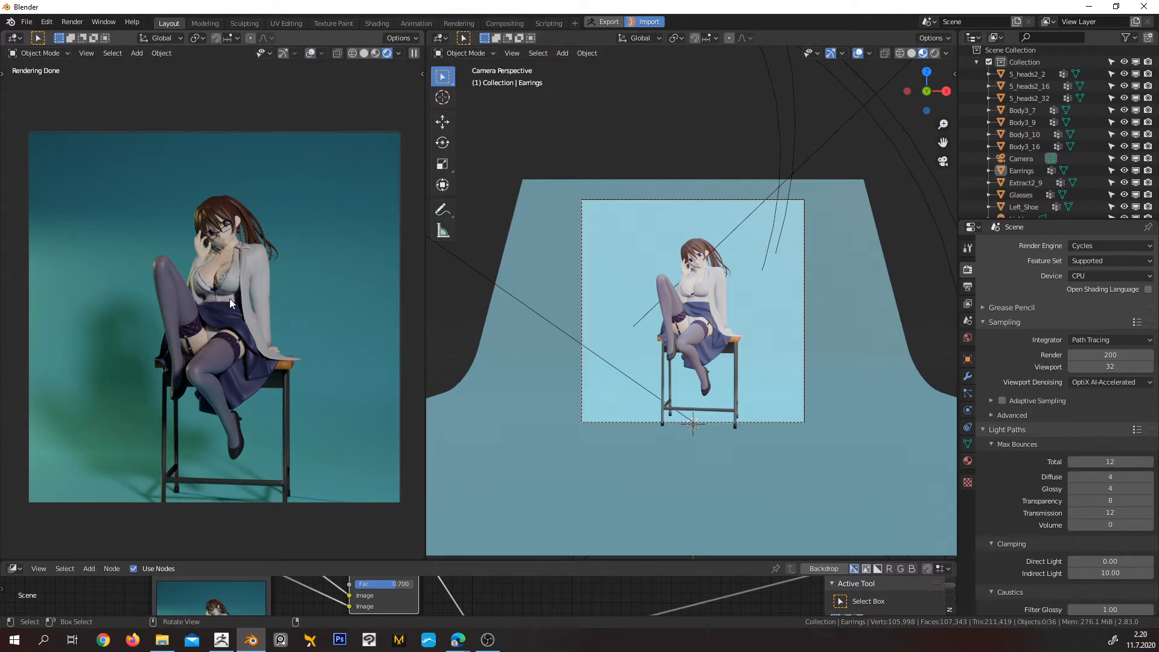
Select the spot light whose cone surrounds the backdrop and show its light settings
scroll(762, 288, up, 2)
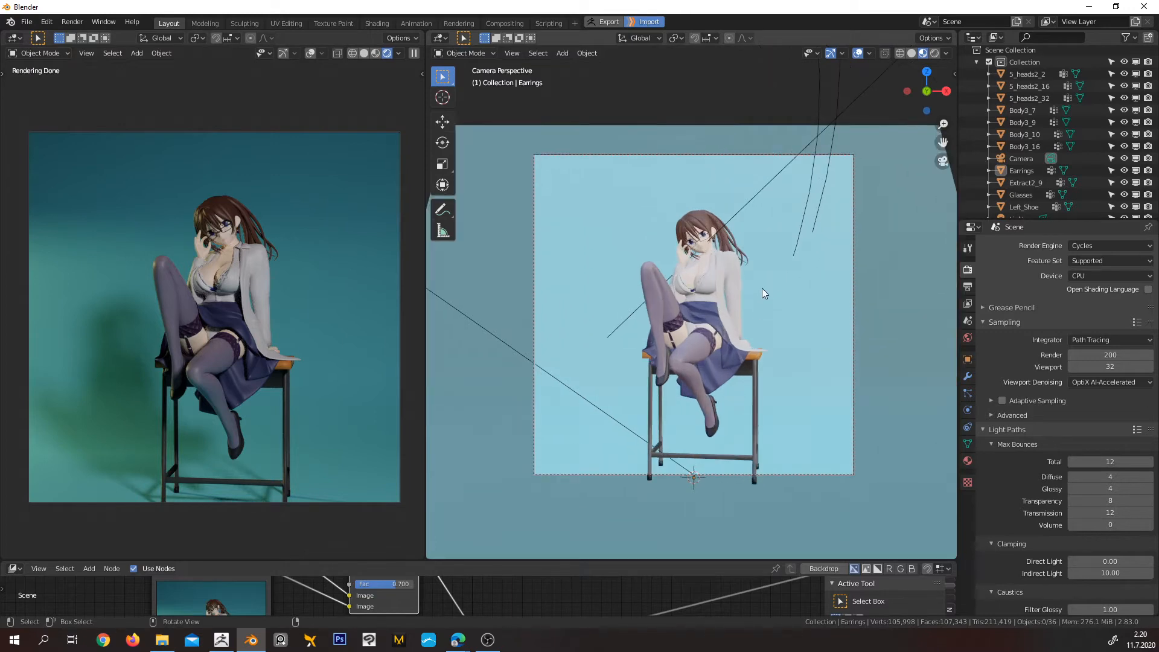
mouse_move(762, 288)
middle_down()
mouse_move(755, 325)
mouse_move(773, 289)
mouse_move(789, 329)
mouse_move(751, 350)
mouse_move(755, 338)
mouse_move(755, 352)
mouse_move(761, 310)
middle_up()
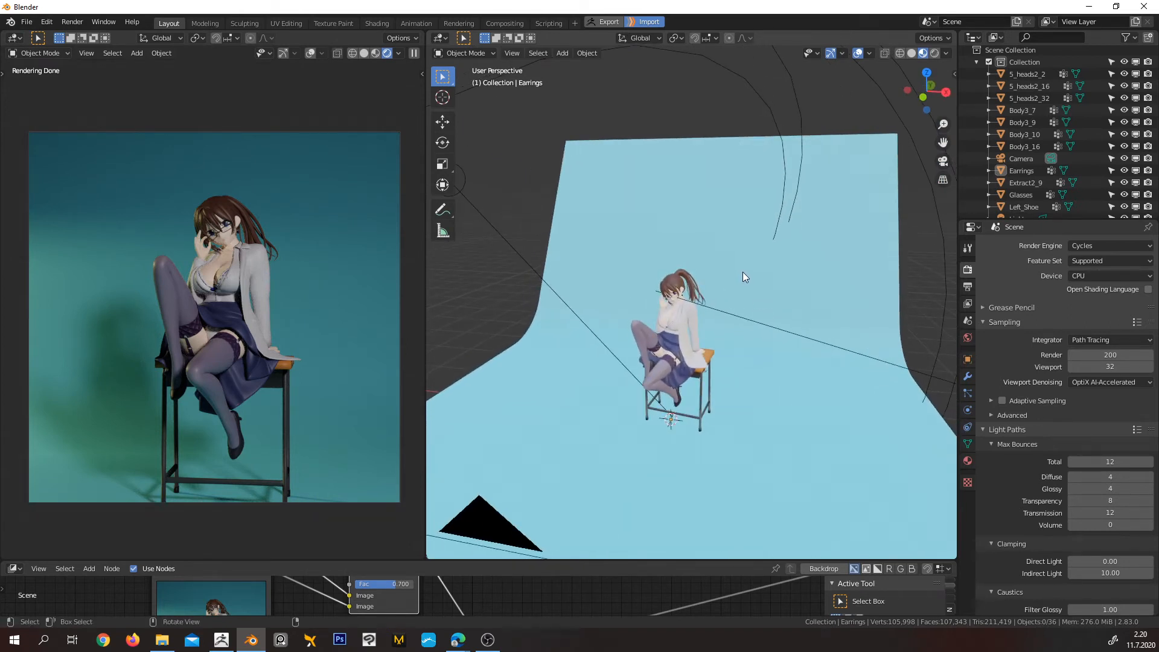
middle_drag(745, 270, 743, 298)
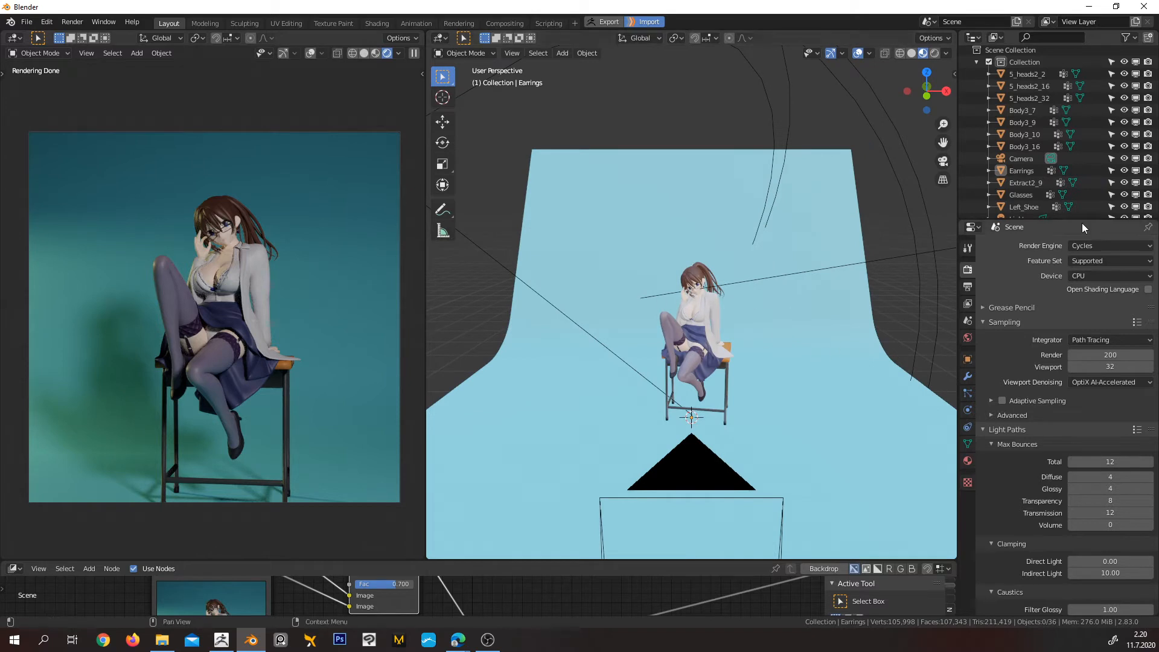
scroll(924, 278, down, 3)
click(867, 267)
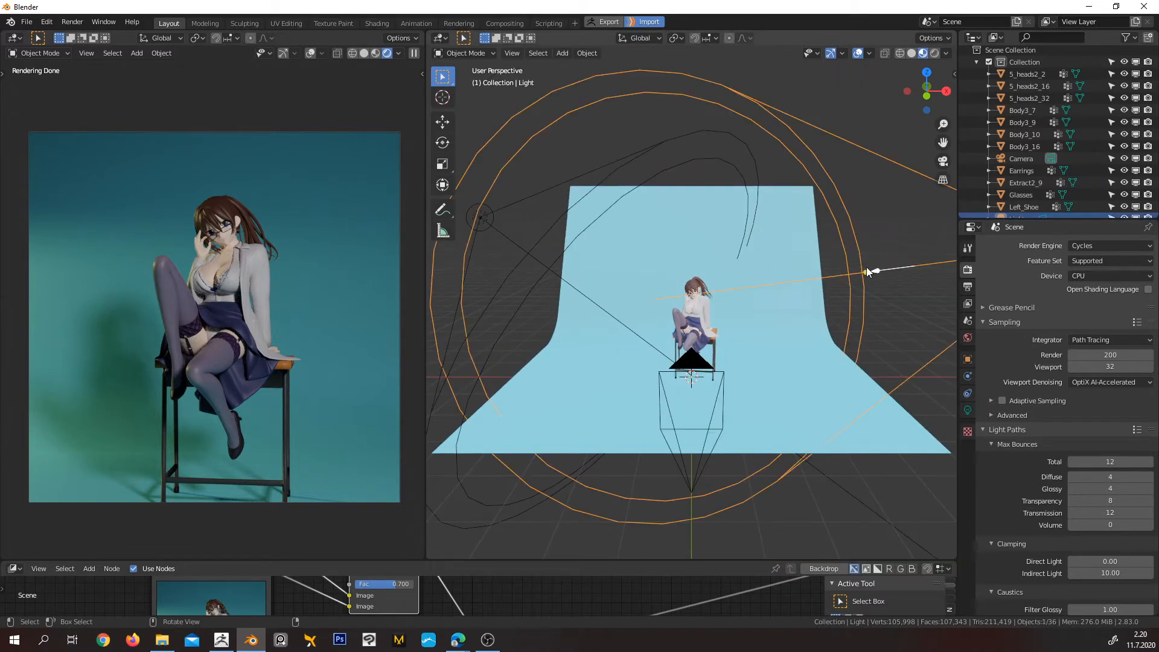
click(968, 410)
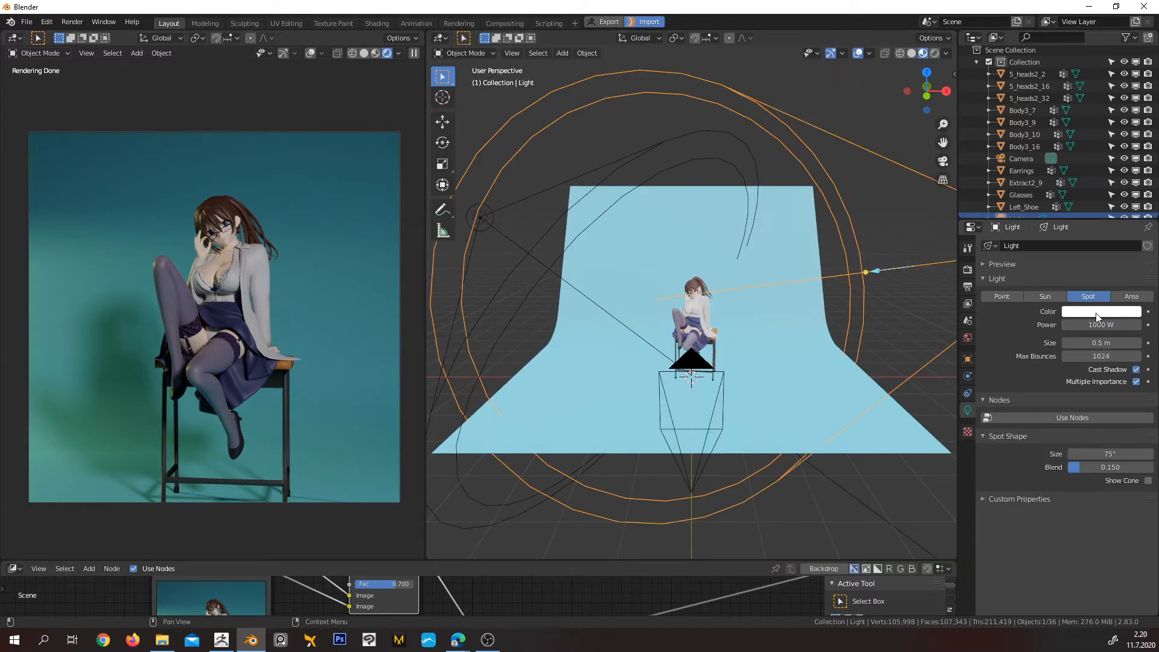
Set the spot light's colour to fully saturated green with hue 0.348 to test the rendered preview
click(1101, 311)
drag(1047, 273, 1047, 272)
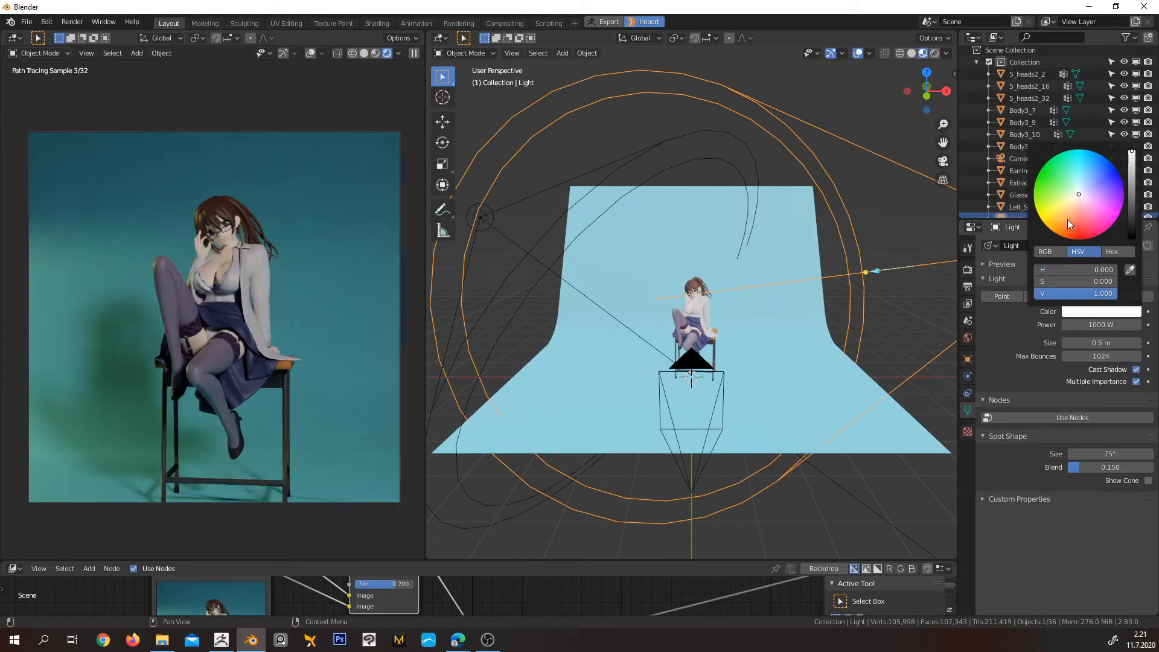
click(1043, 176)
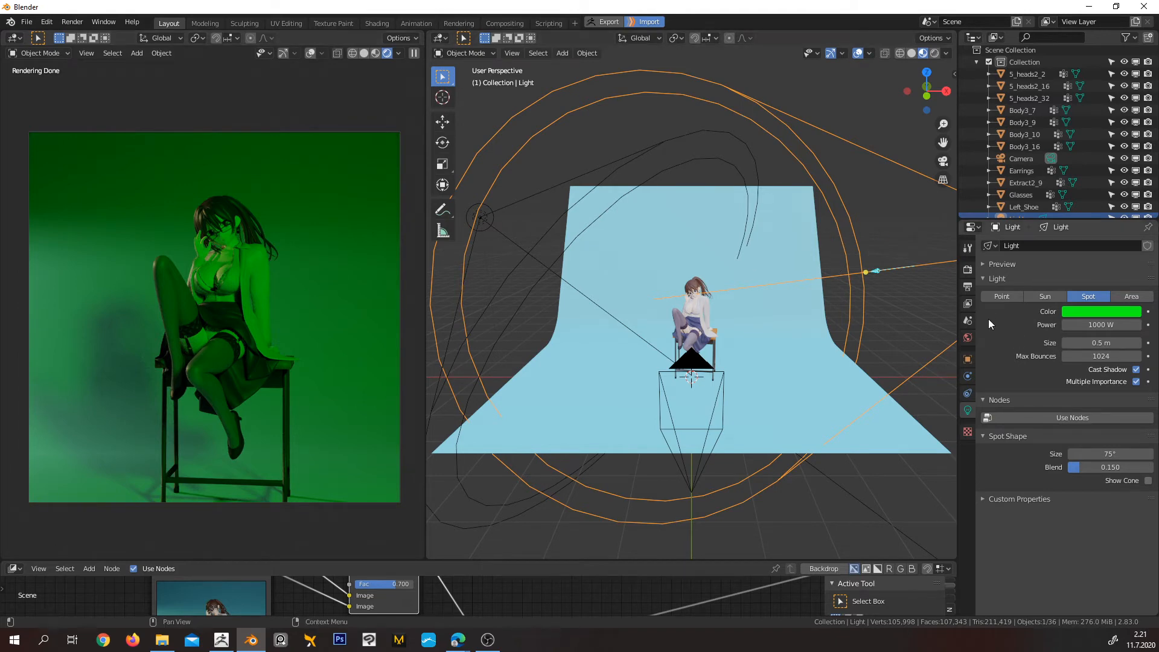
Set the spot light's colour back to white
click(1081, 314)
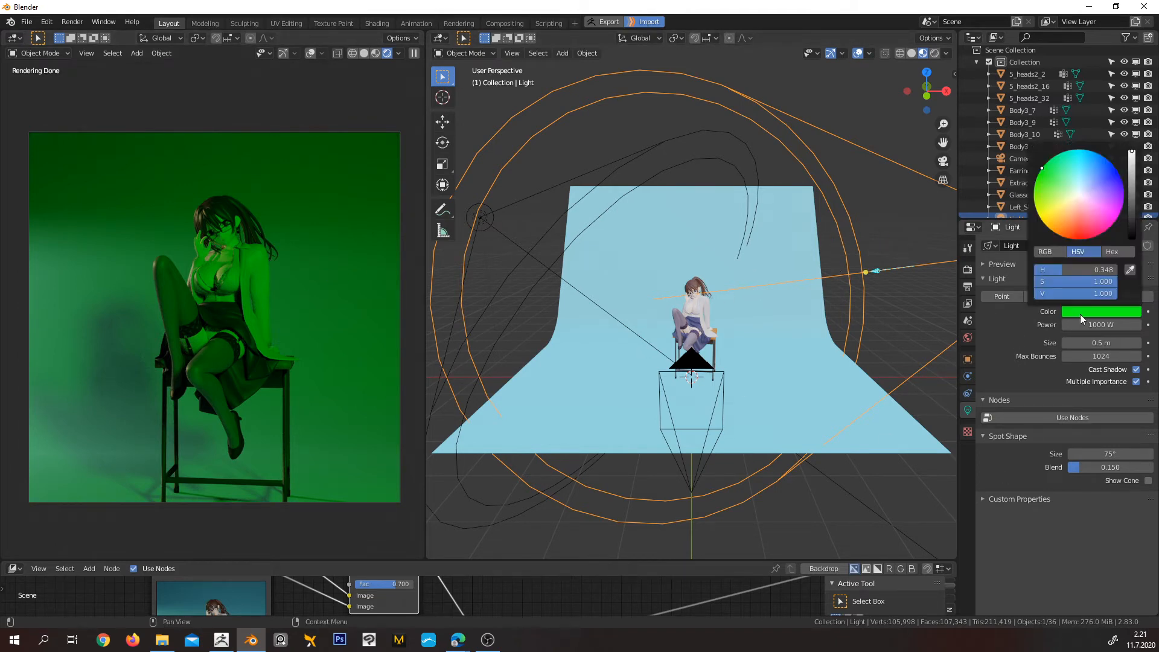
click(1078, 195)
drag(1039, 283, 1029, 271)
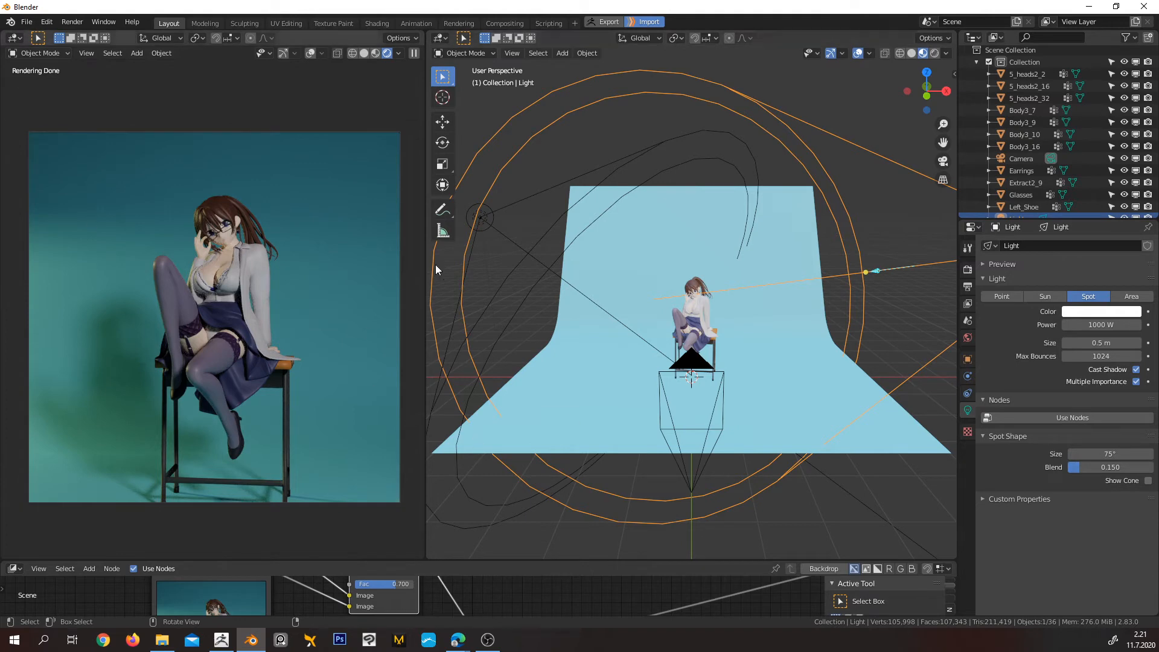
Look through the Rendering, Texture Paint, Shading, Modeling, Sculpting and UV Editing workspaces, and return to Layout
click(454, 23)
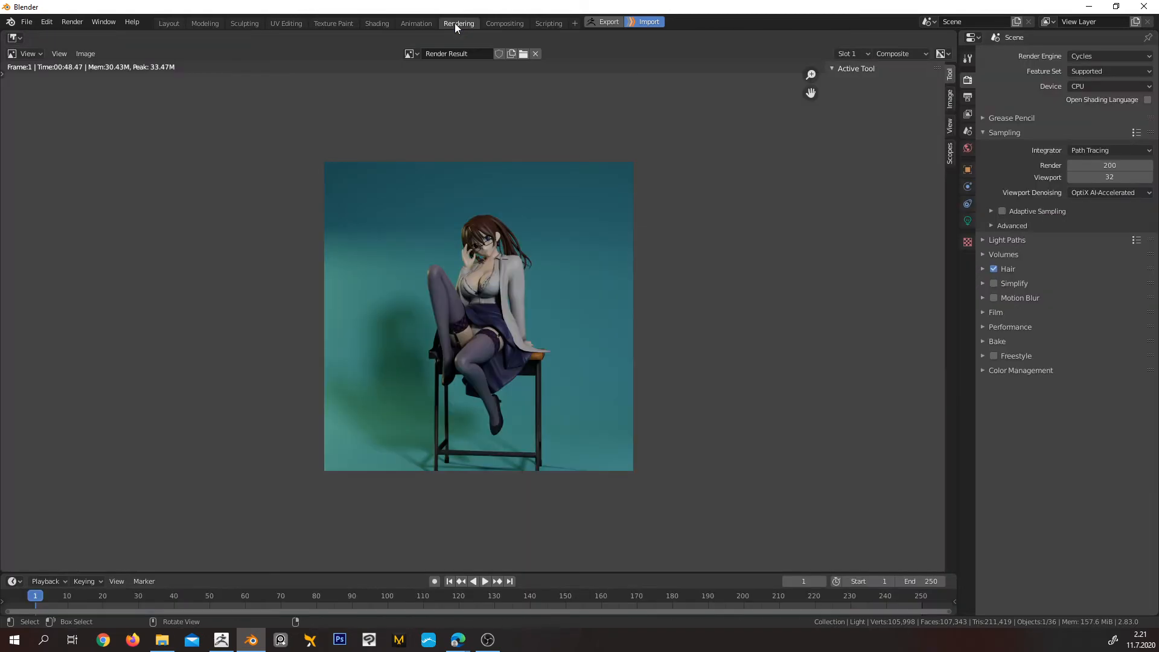
click(12, 38)
click(342, 23)
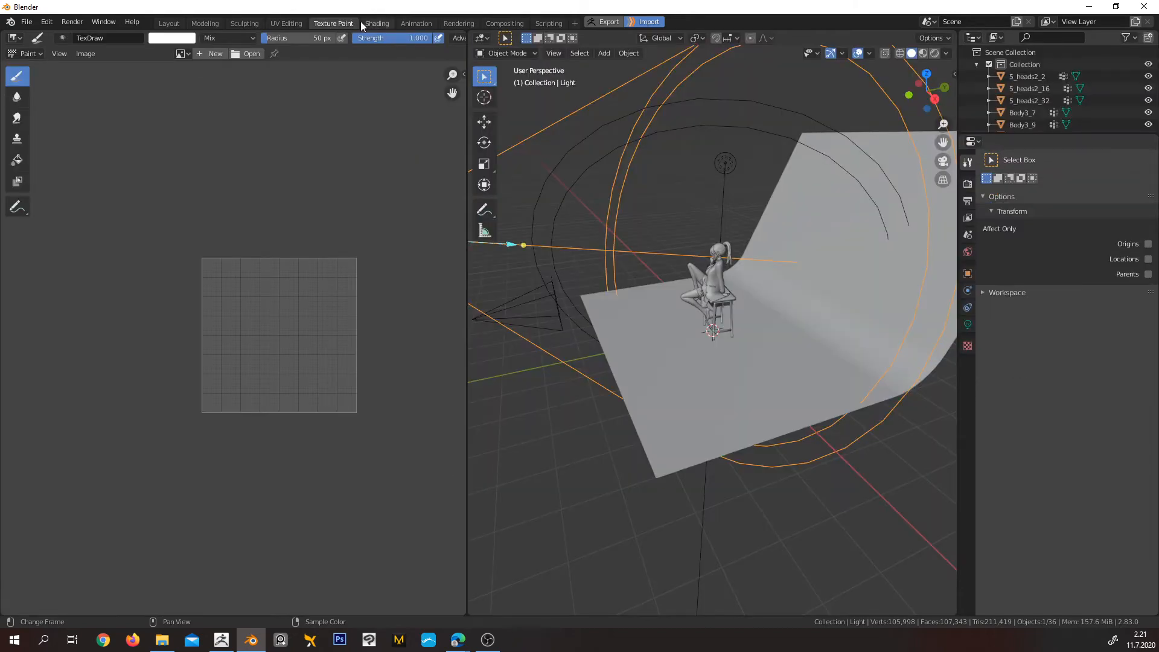
click(375, 22)
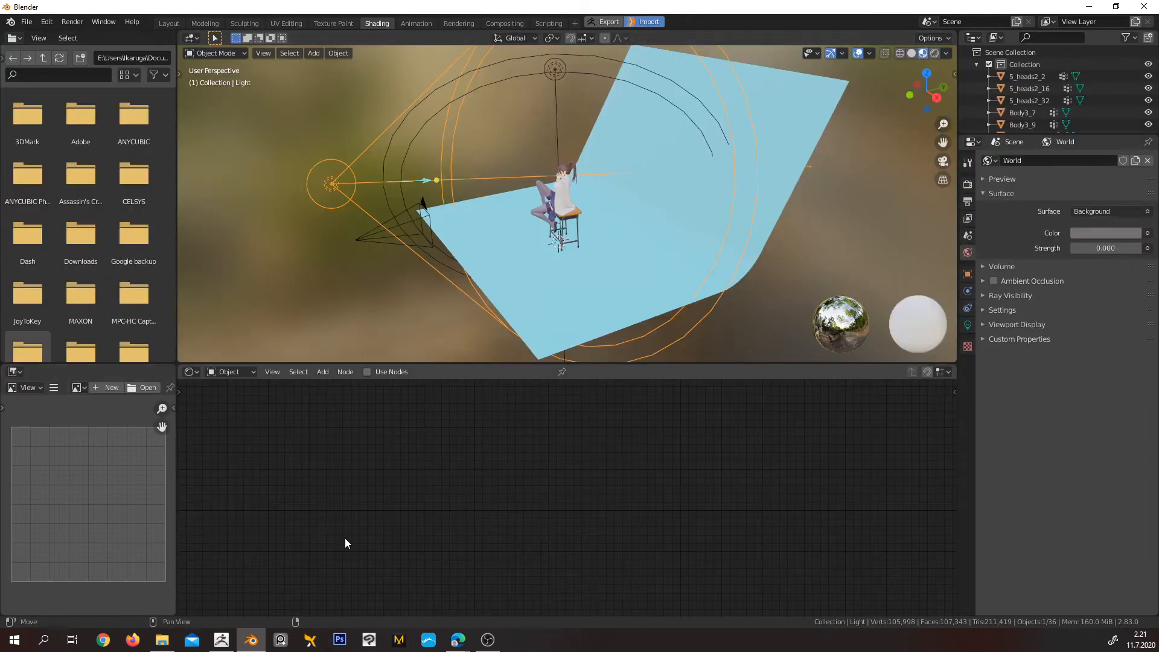
click(202, 23)
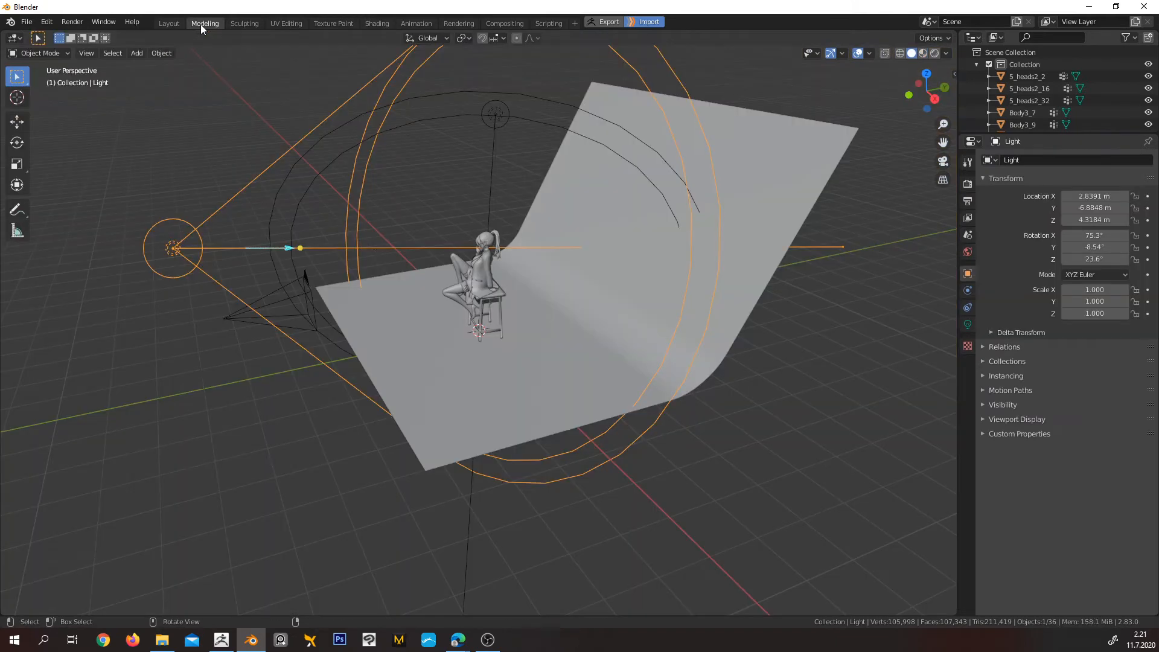
click(246, 23)
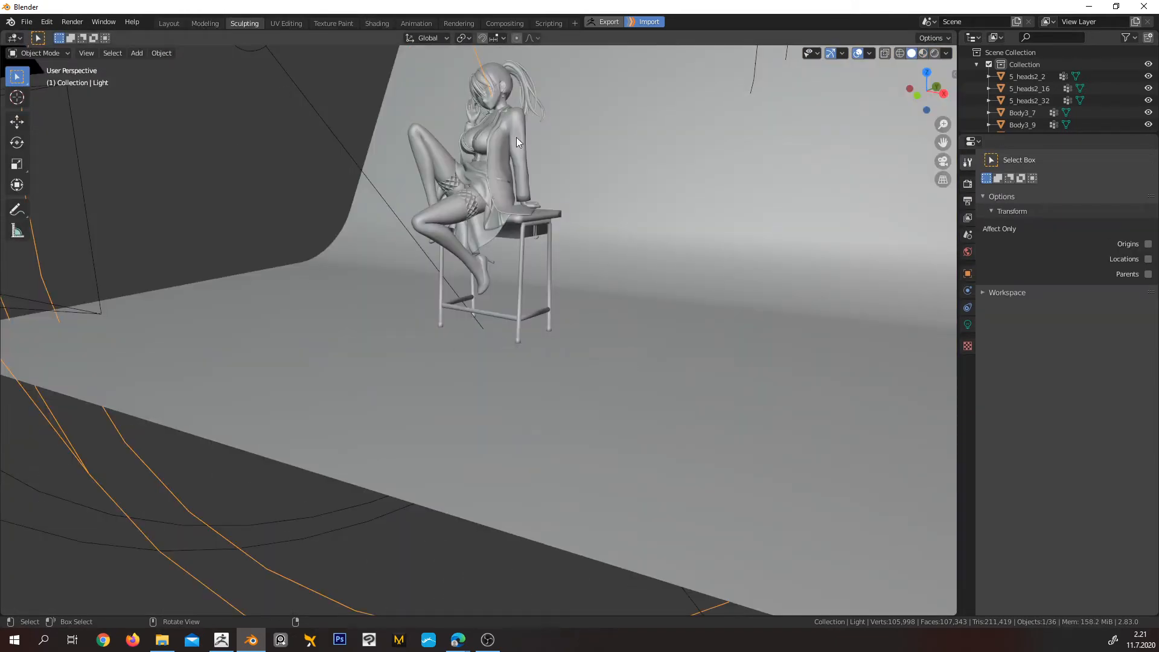
click(275, 22)
click(330, 24)
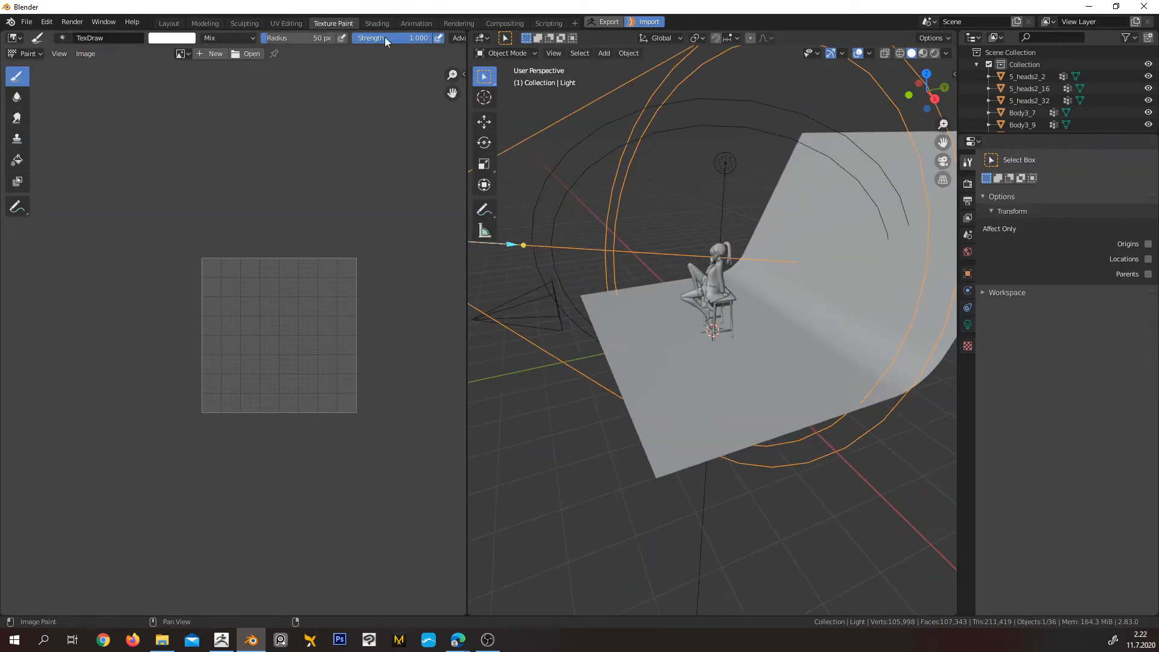
click(376, 23)
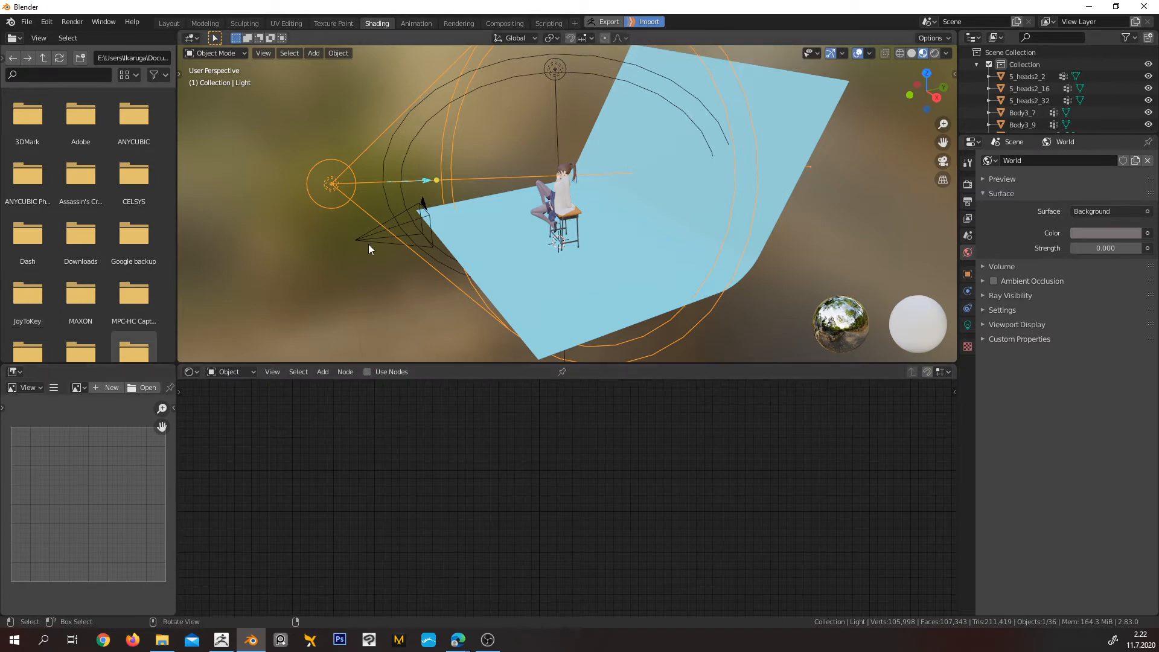
click(170, 23)
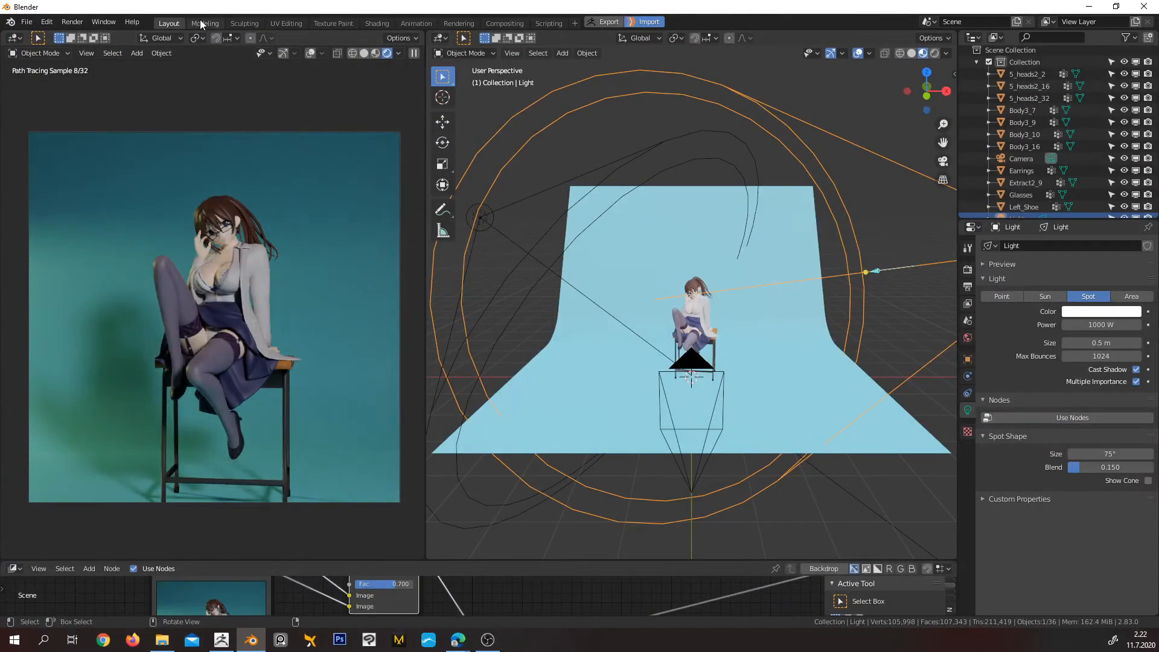
Examine the seated character and the light setup from several angles in the Modeling workspace, and return to Layout
click(205, 23)
middle_drag(487, 192, 530, 281)
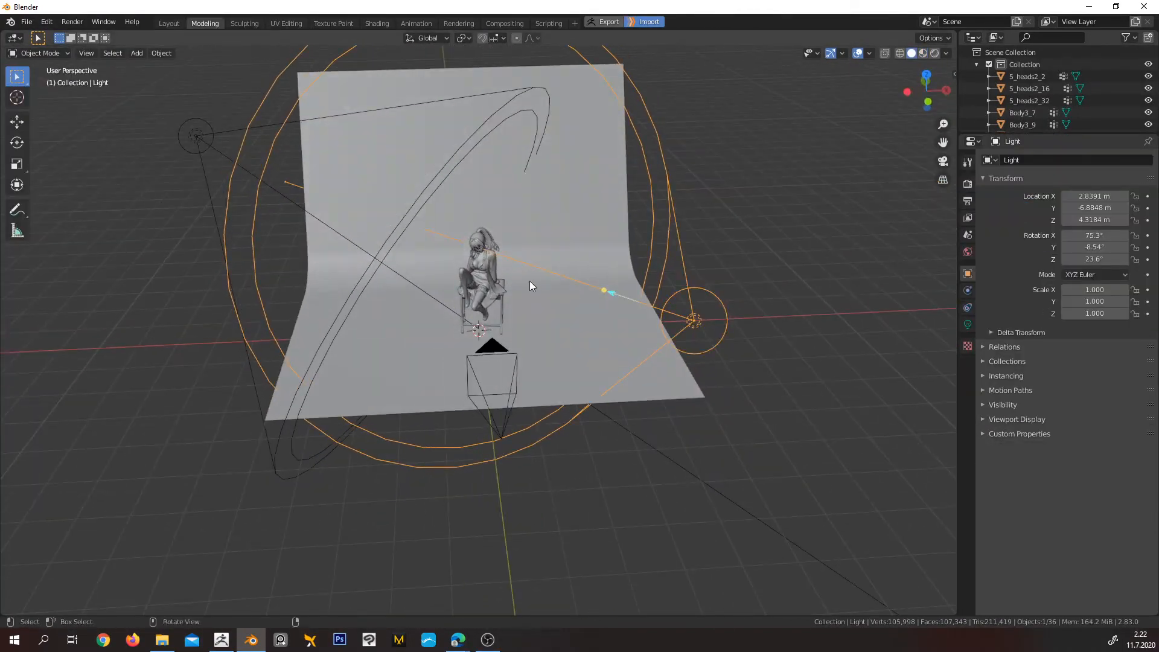
scroll(531, 282, up, 4)
shift+middle_drag(571, 205, 610, 375)
middle_drag(563, 428, 564, 369)
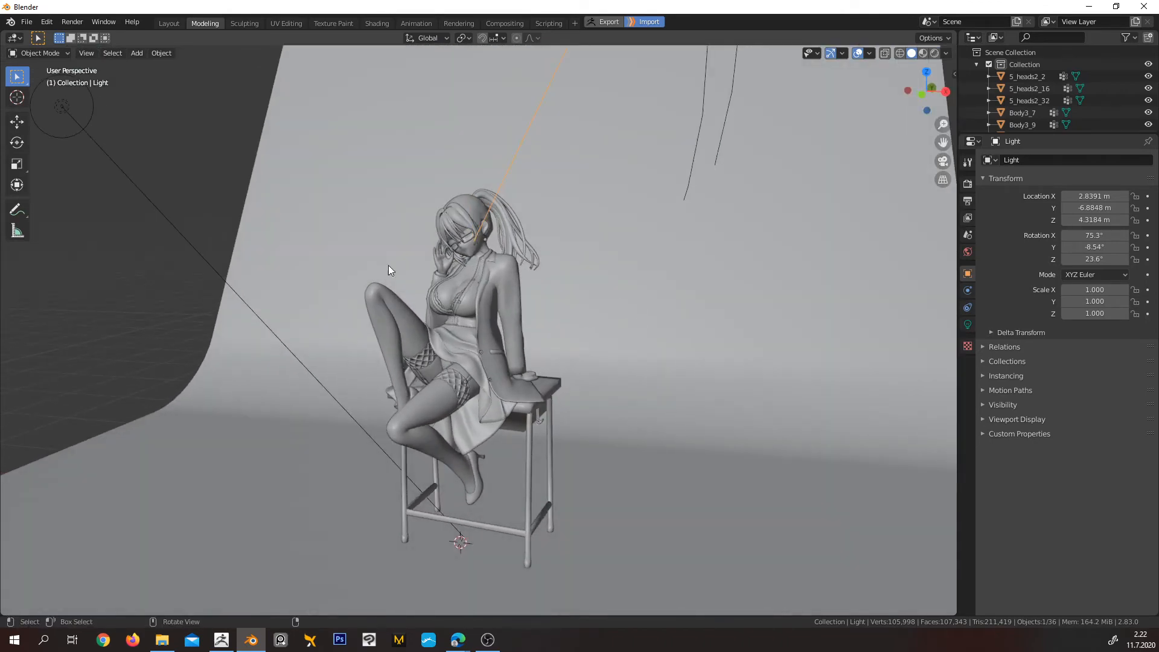
scroll(487, 330, down, 3)
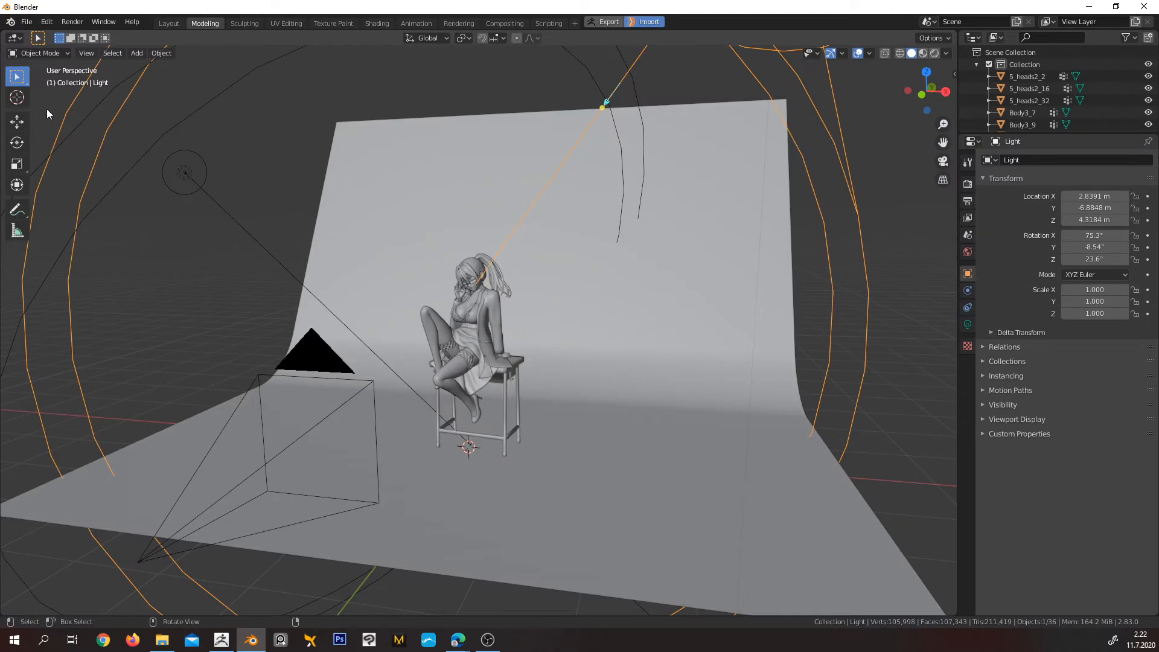
click(169, 23)
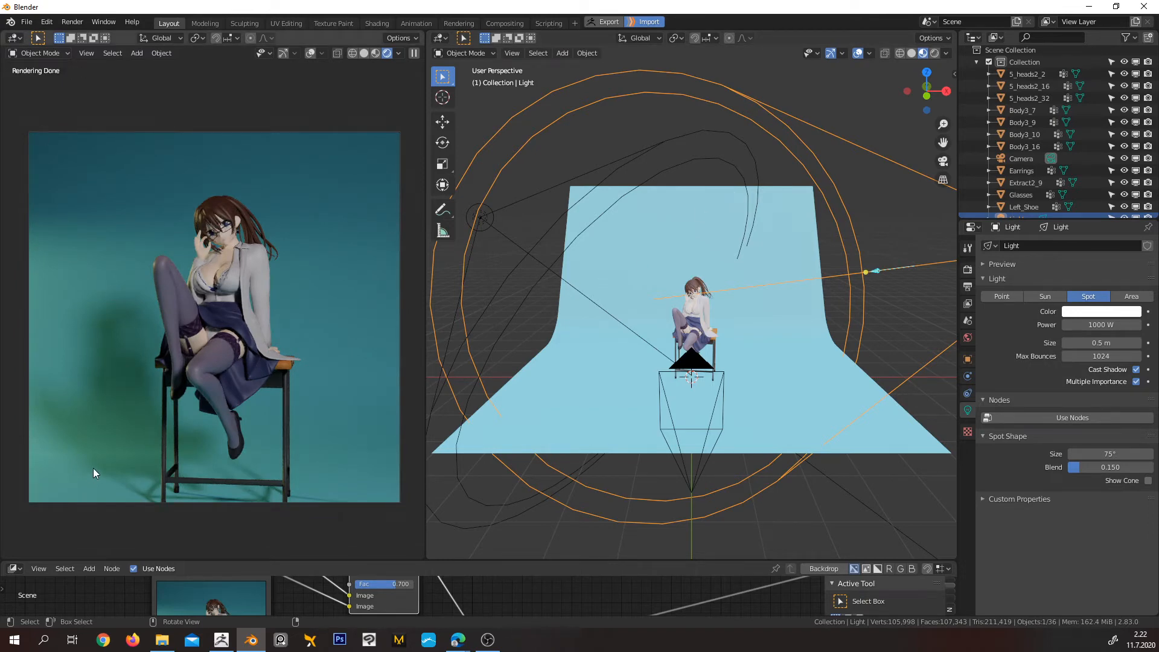
Change the node editor below the viewports into an Image Editor, and resize it to about a third of the window height
drag(477, 561, 480, 326)
click(13, 332)
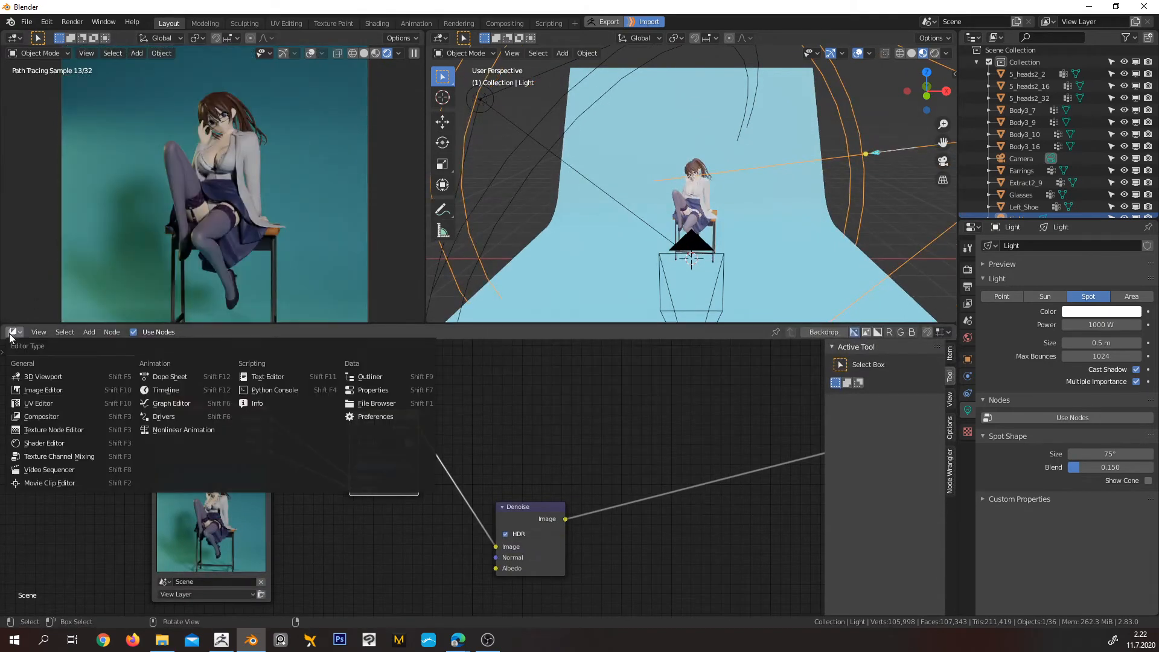
click(45, 391)
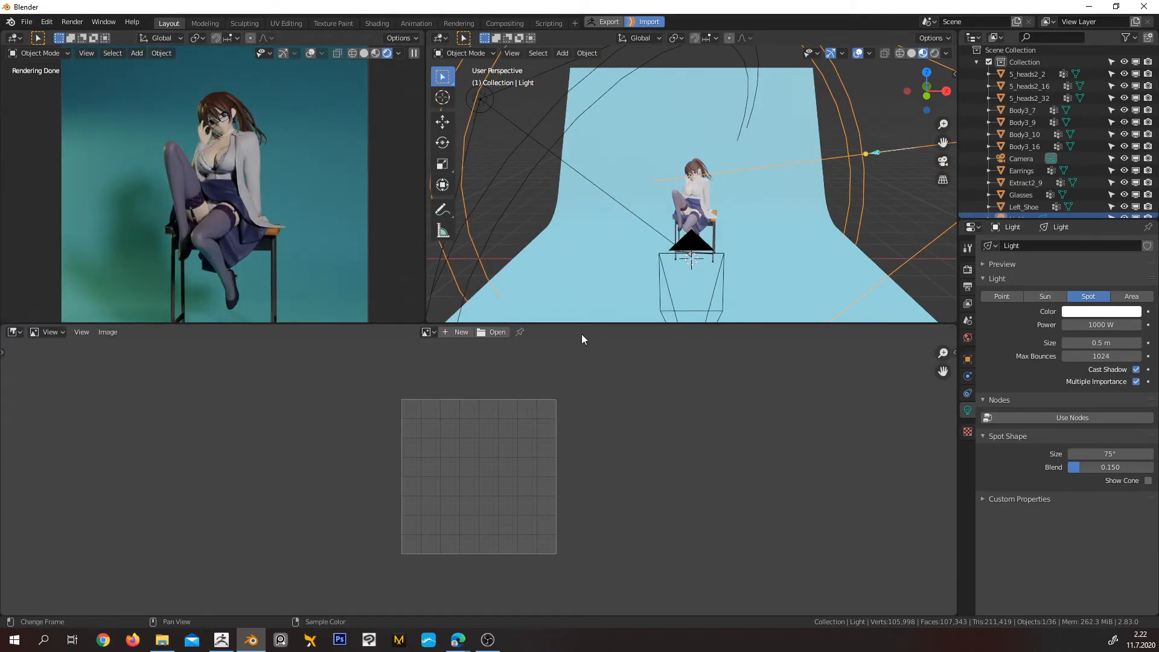
drag(581, 326, 589, 426)
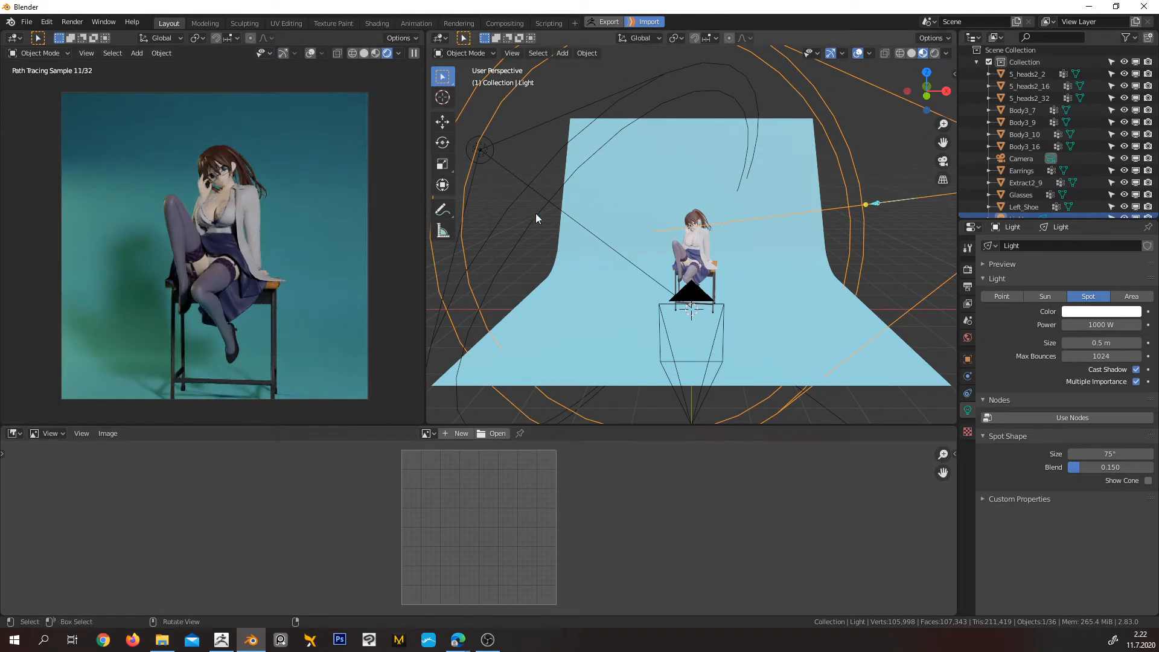
Start a render of the current frame in the Image Editor, and view the character from a closer angle in the working viewport
key(F12)
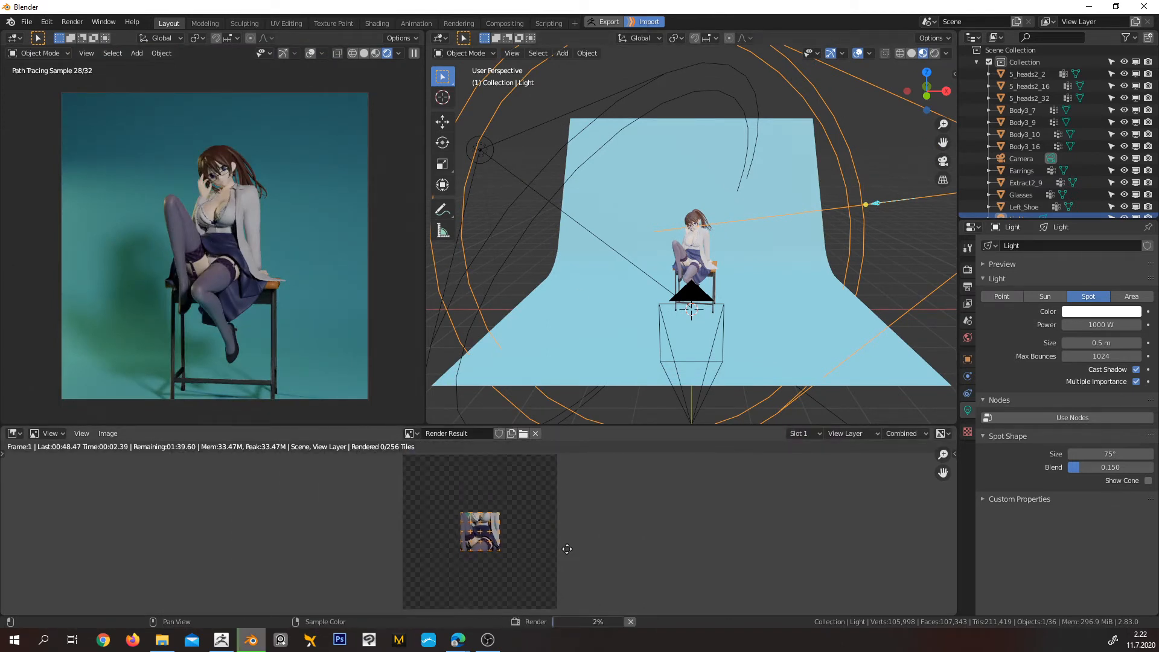
middle_drag(567, 549, 567, 553)
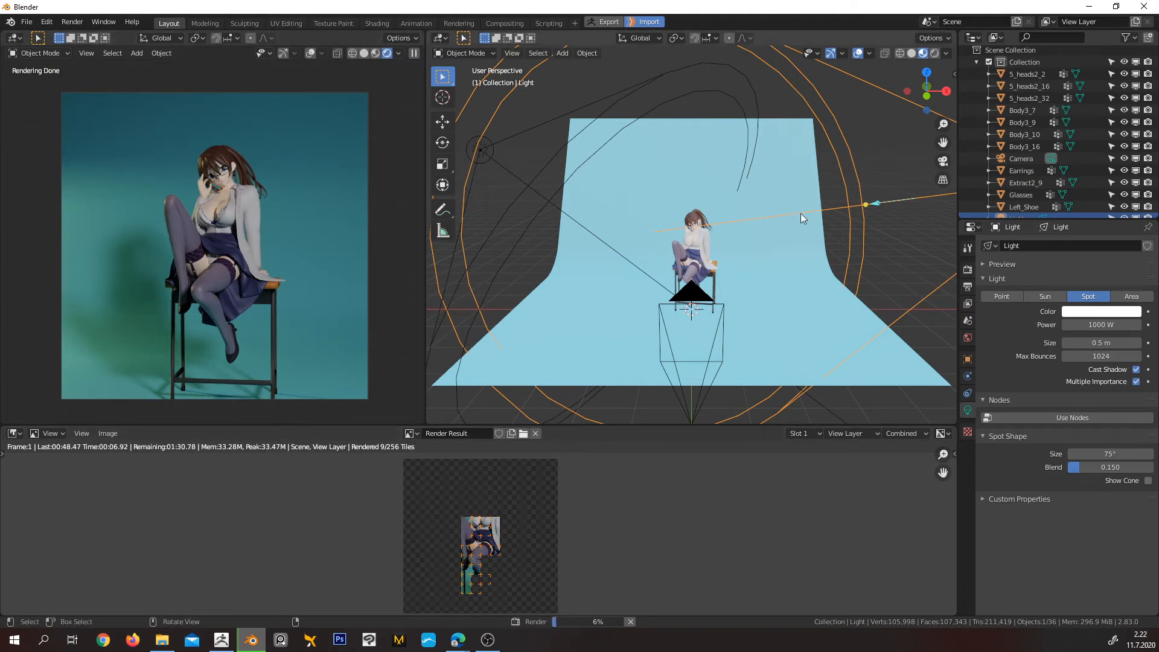
middle_drag(800, 212, 707, 290)
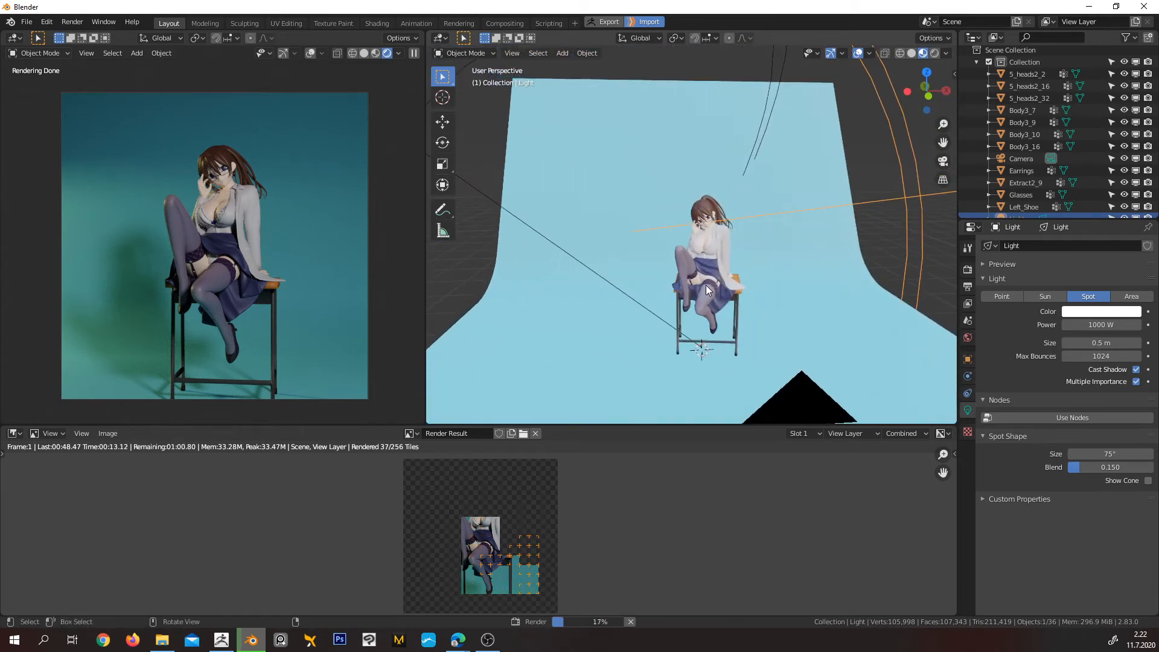
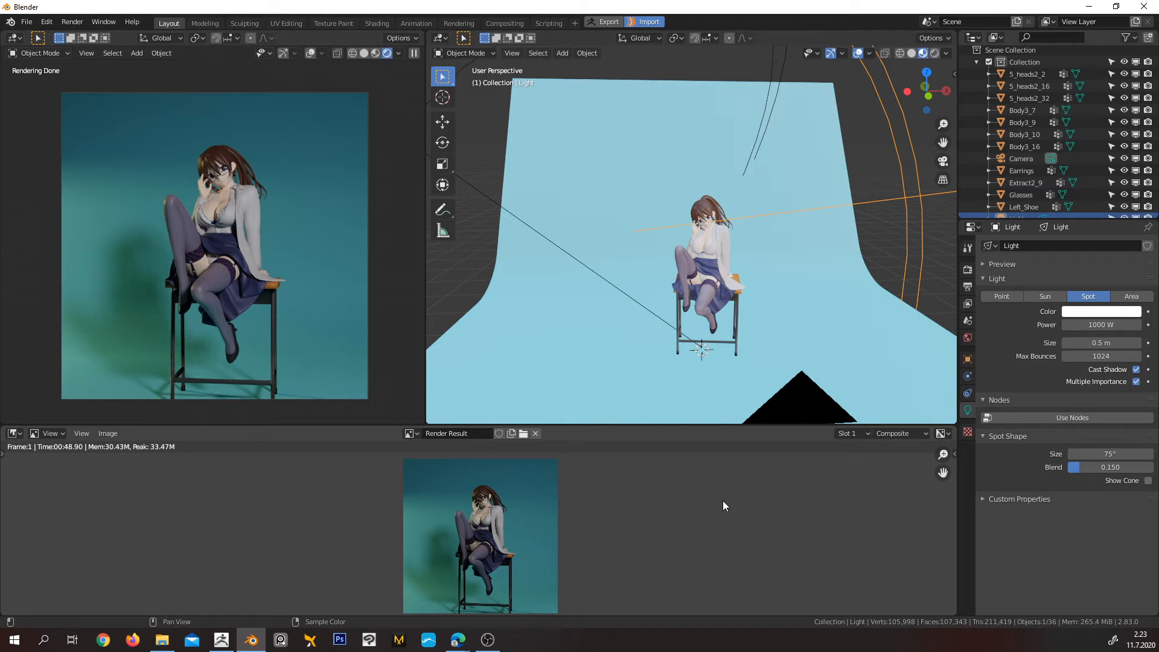
Set the Cycles render device to GPU Compute, and test-render the current frame, stopping it partway
click(969, 269)
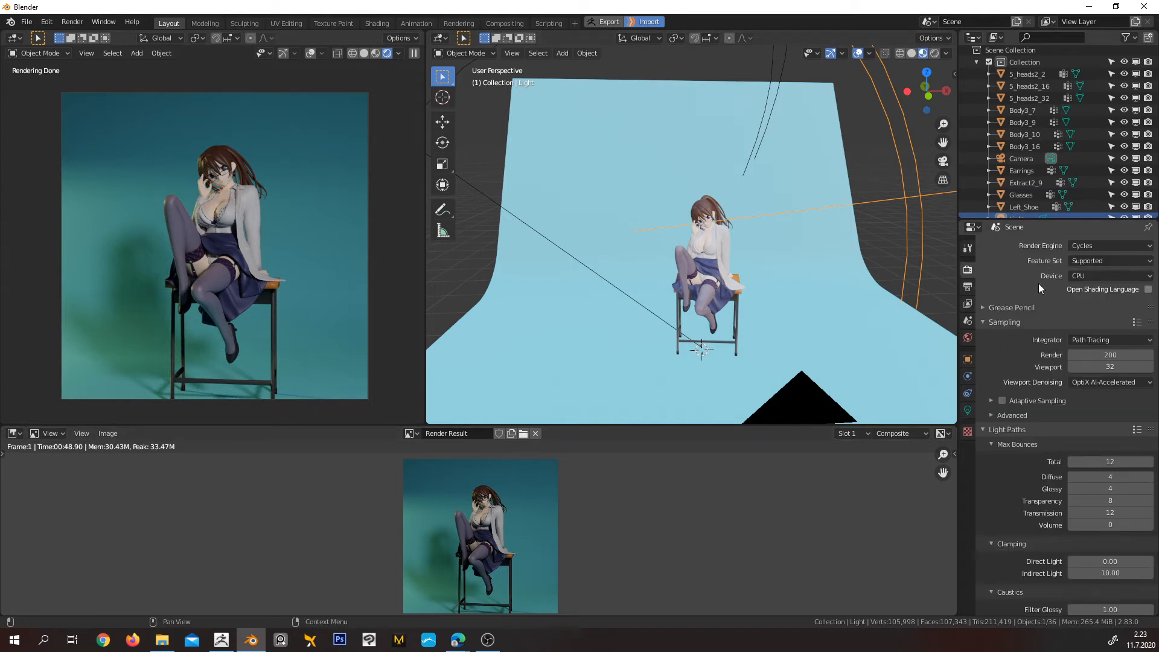
click(1085, 276)
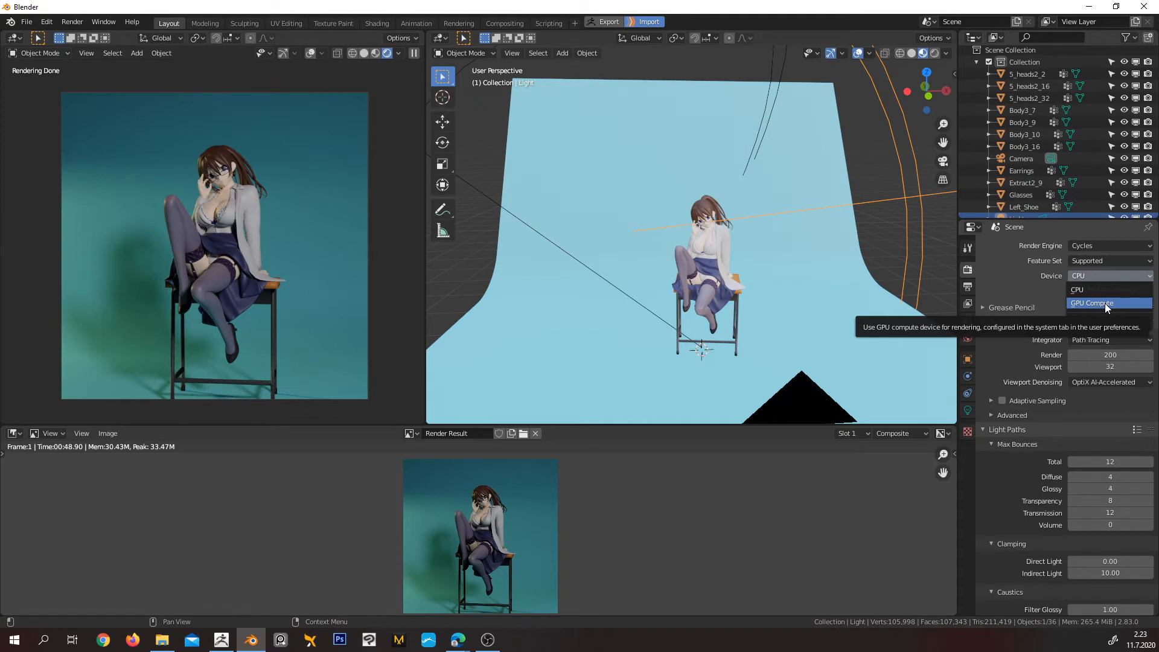
click(1105, 303)
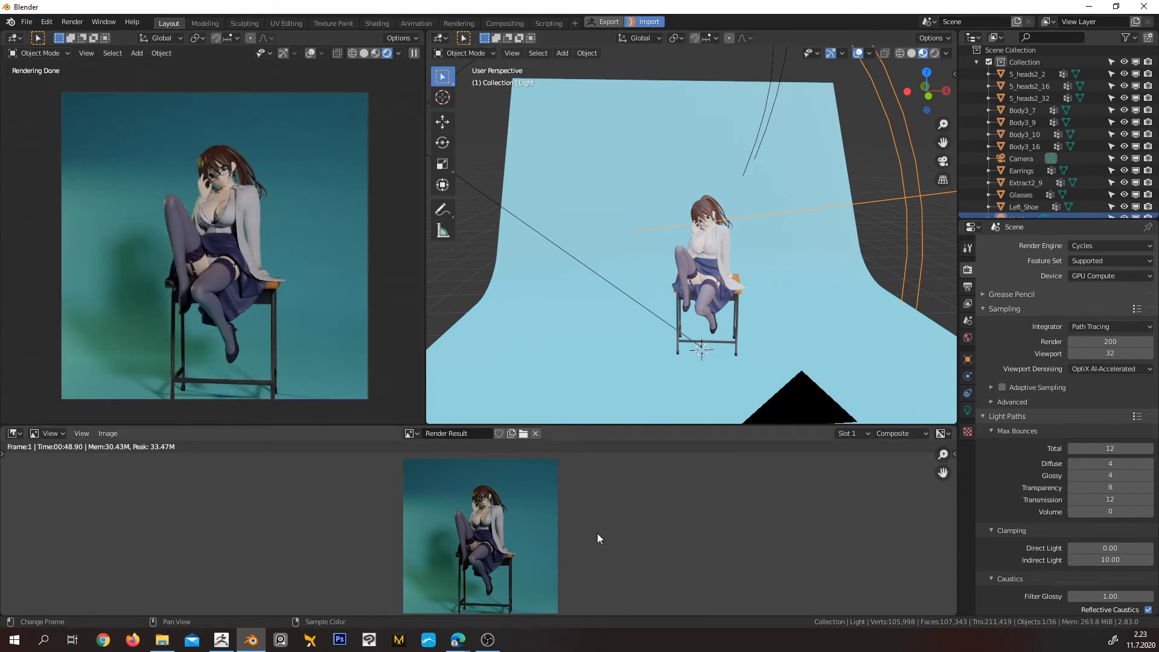
scroll(598, 536, down, 1)
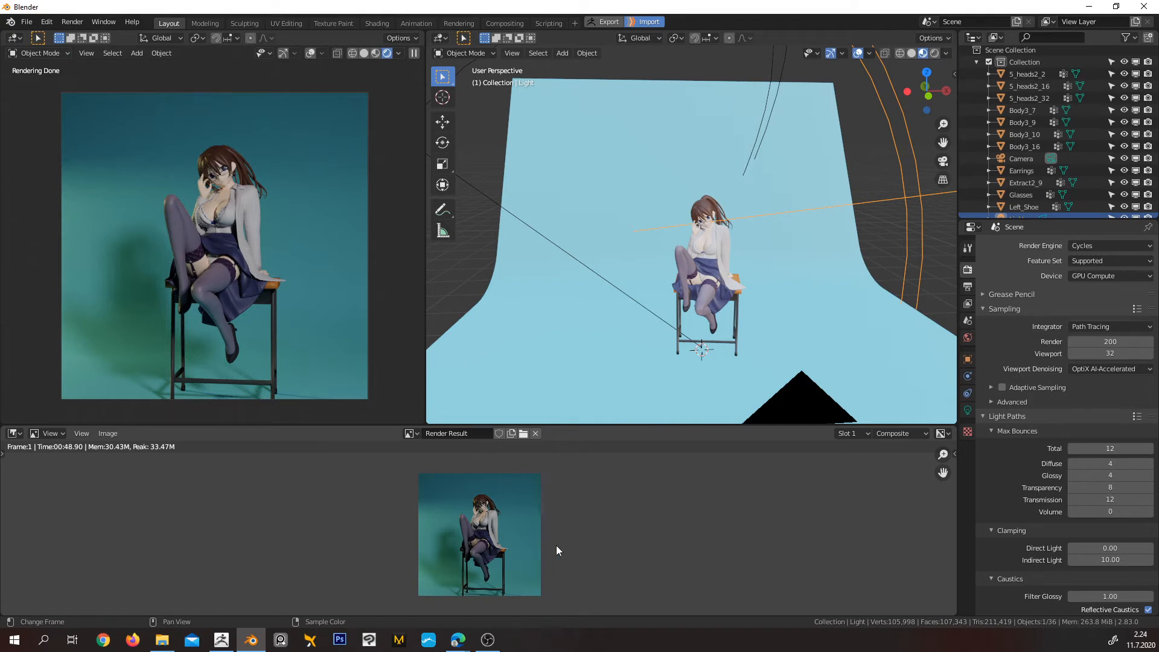
key(F12)
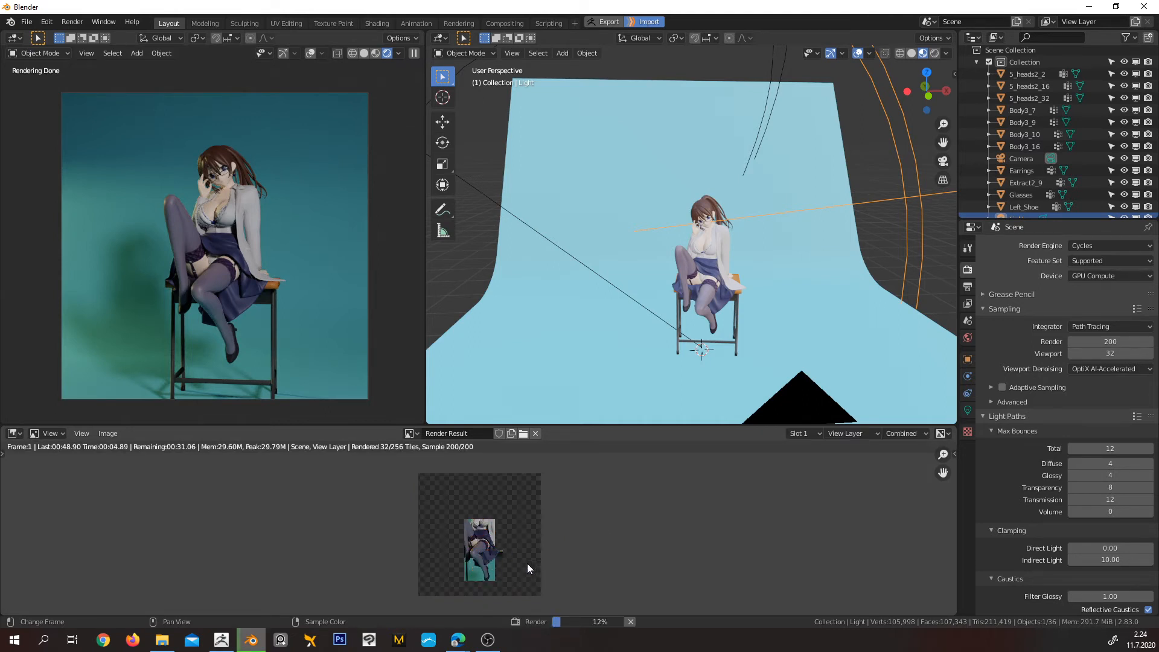
scroll(504, 573, up, 1)
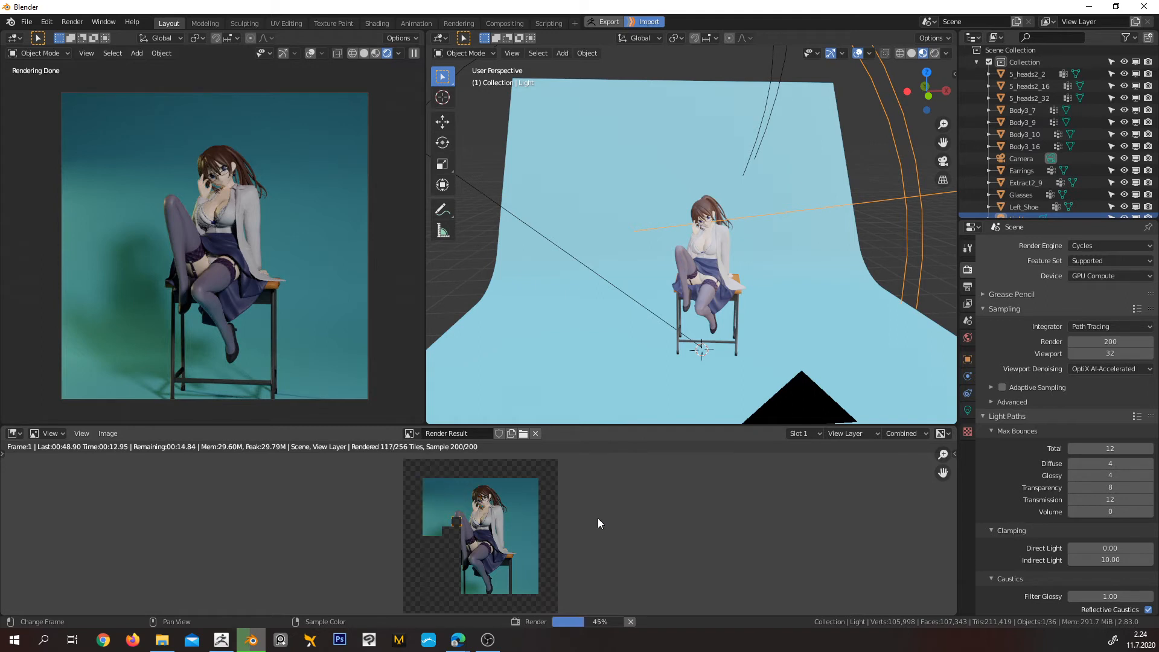
key(Escape)
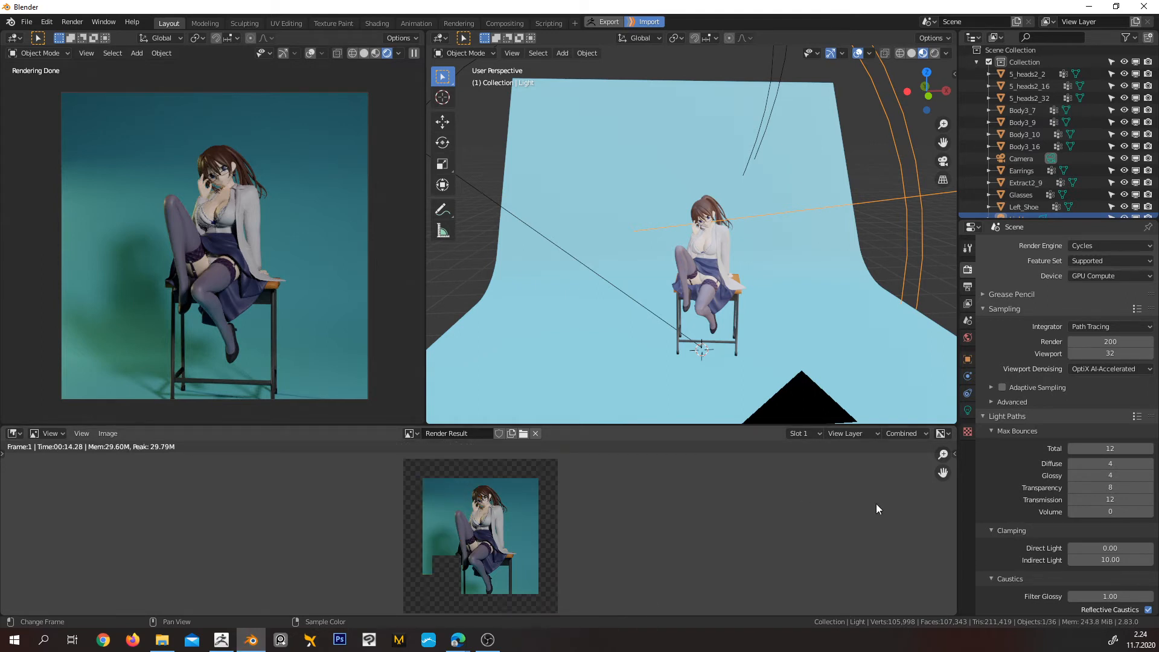
Set the Cycles render device back to CPU
click(1109, 273)
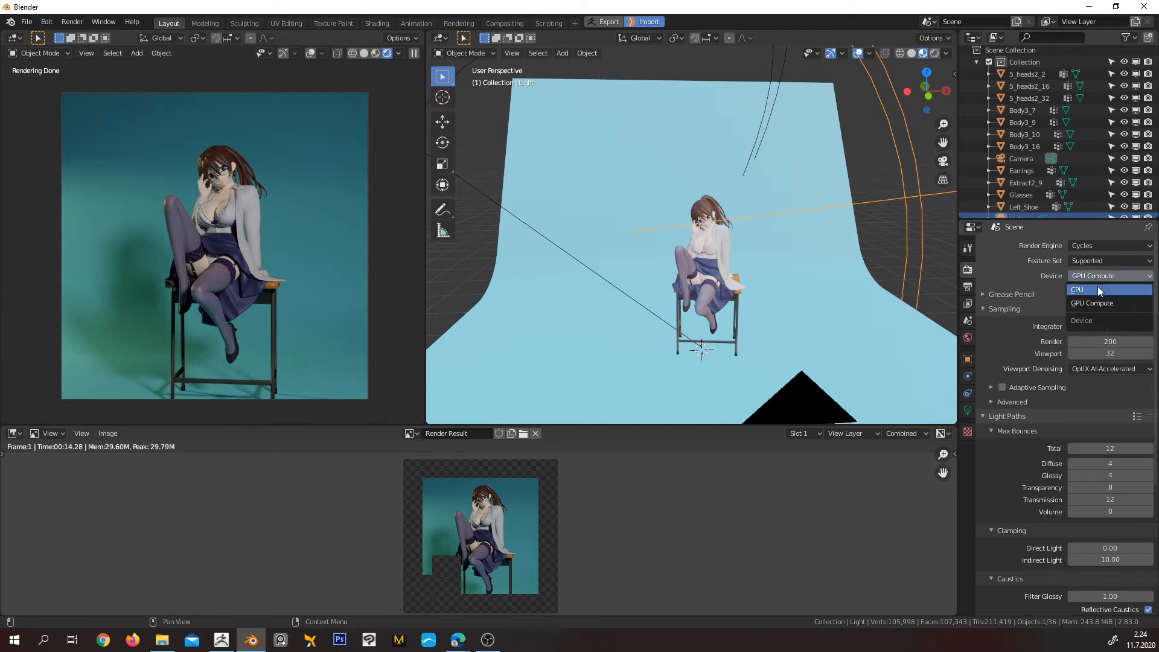
click(1097, 286)
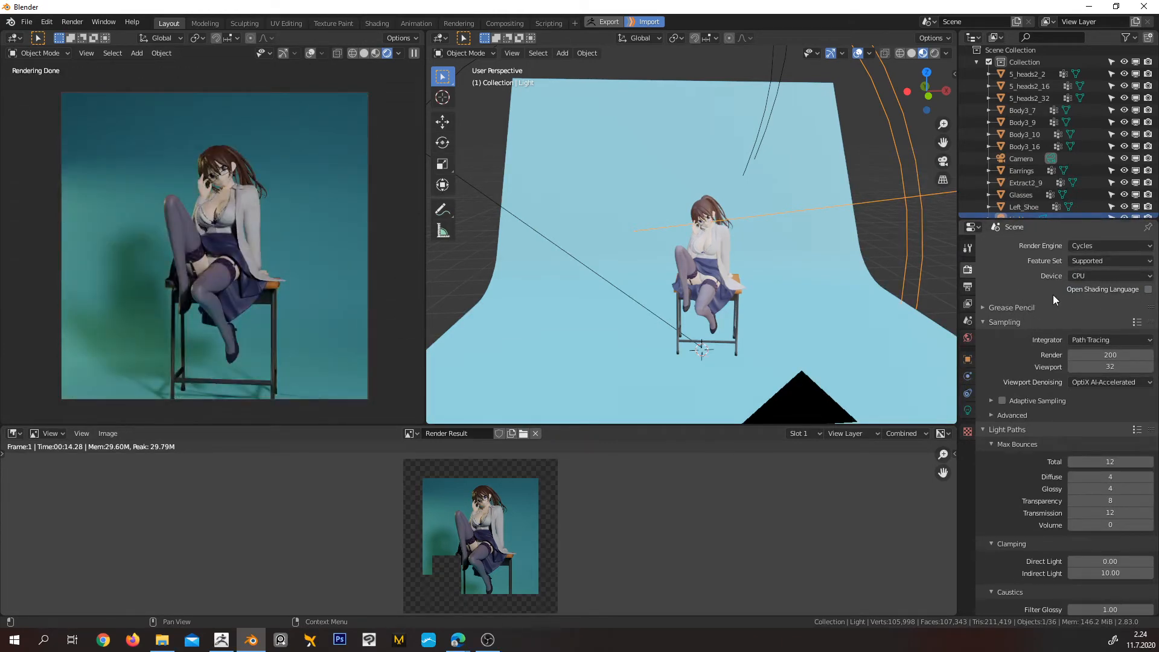
Look through the render, output and view layer properties for the tile size options, and expand the Performance settings
scroll(1034, 387, down, 2)
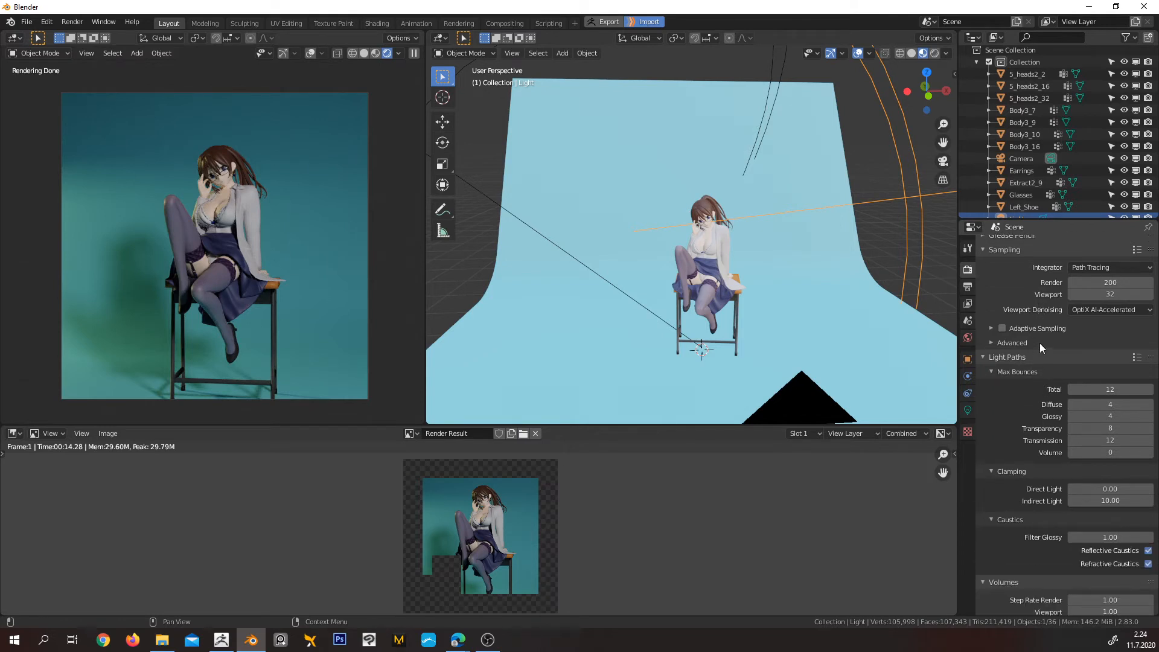
scroll(1033, 375, down, 6)
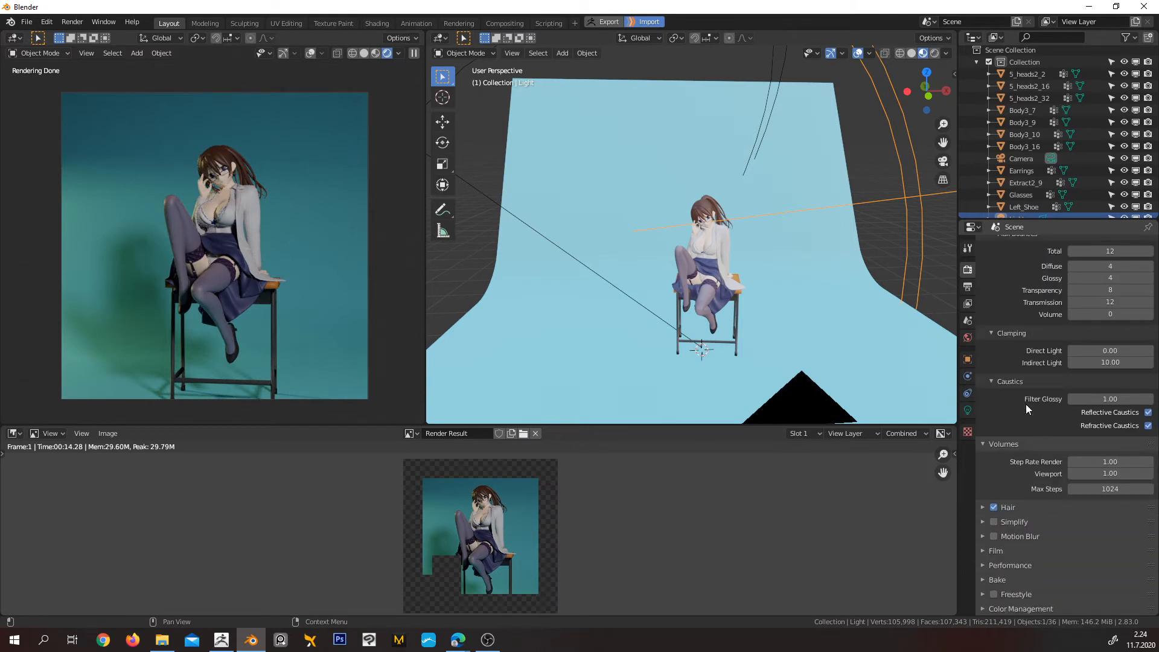
click(968, 286)
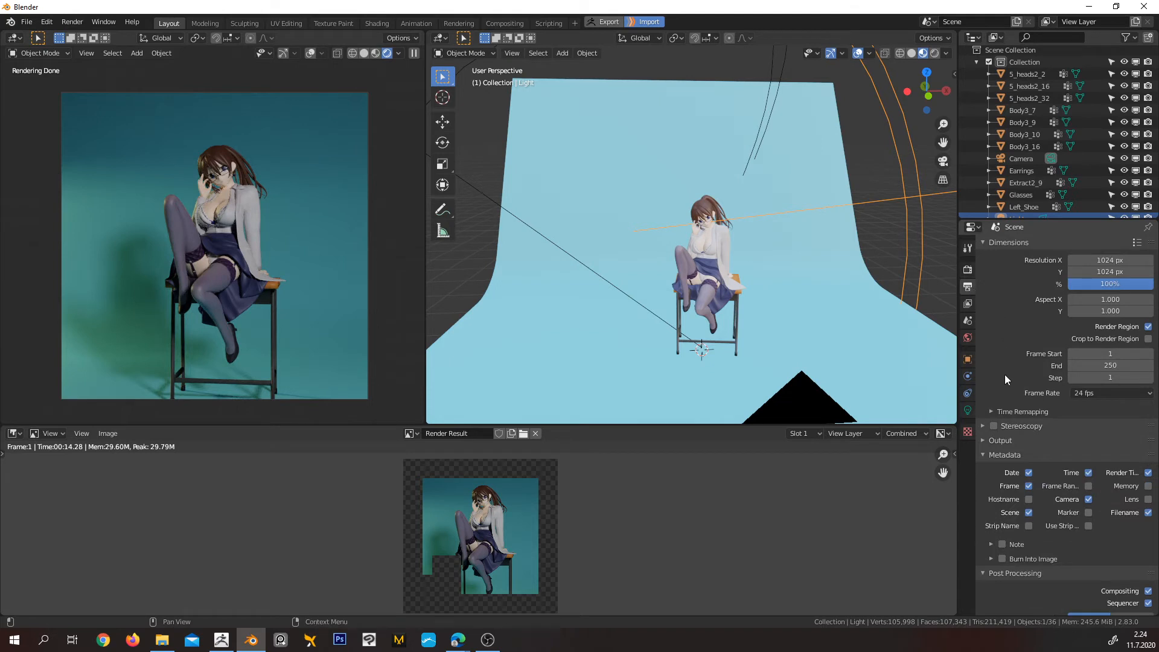
scroll(1007, 384, down, 1)
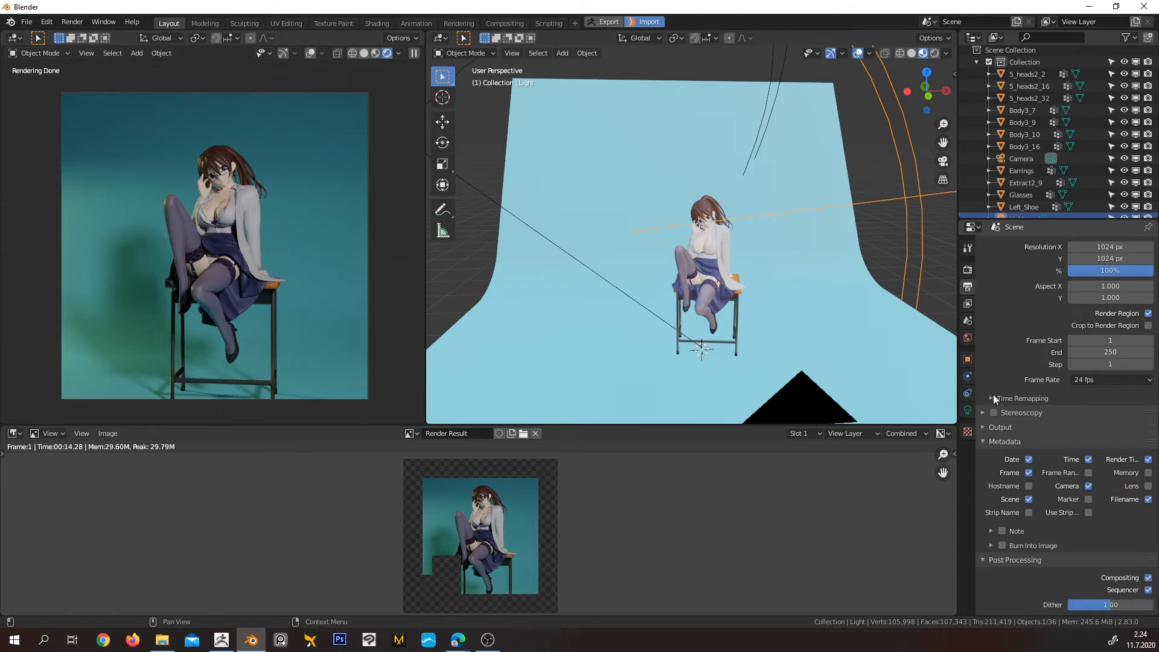
scroll(994, 394, up, 1)
click(968, 304)
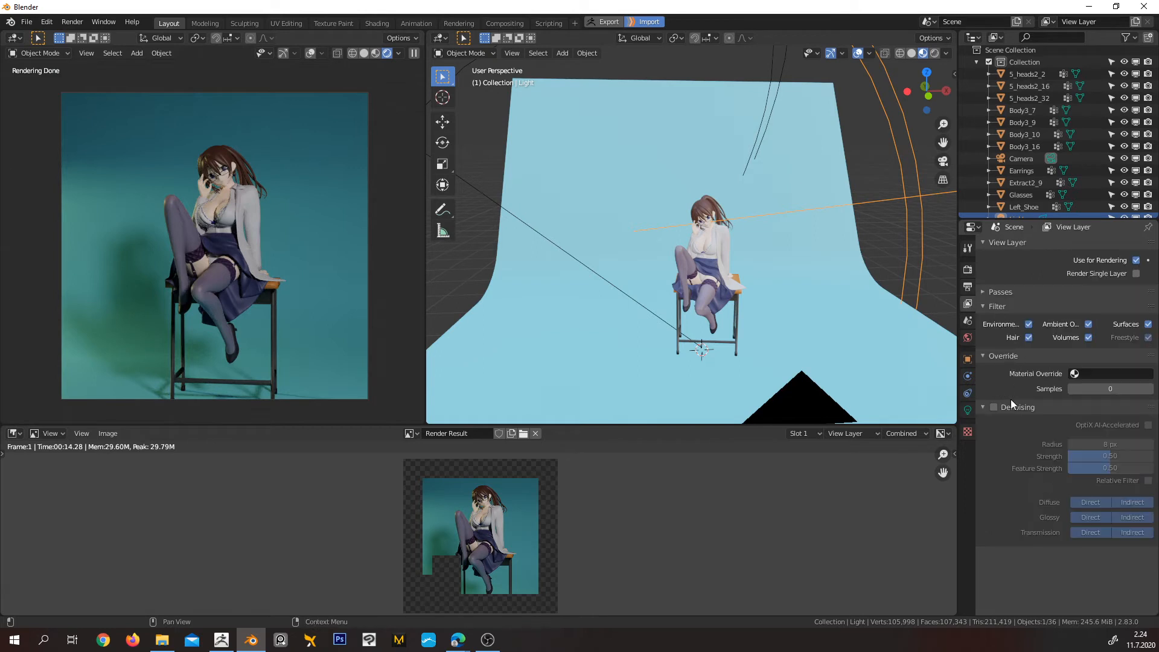
click(981, 292)
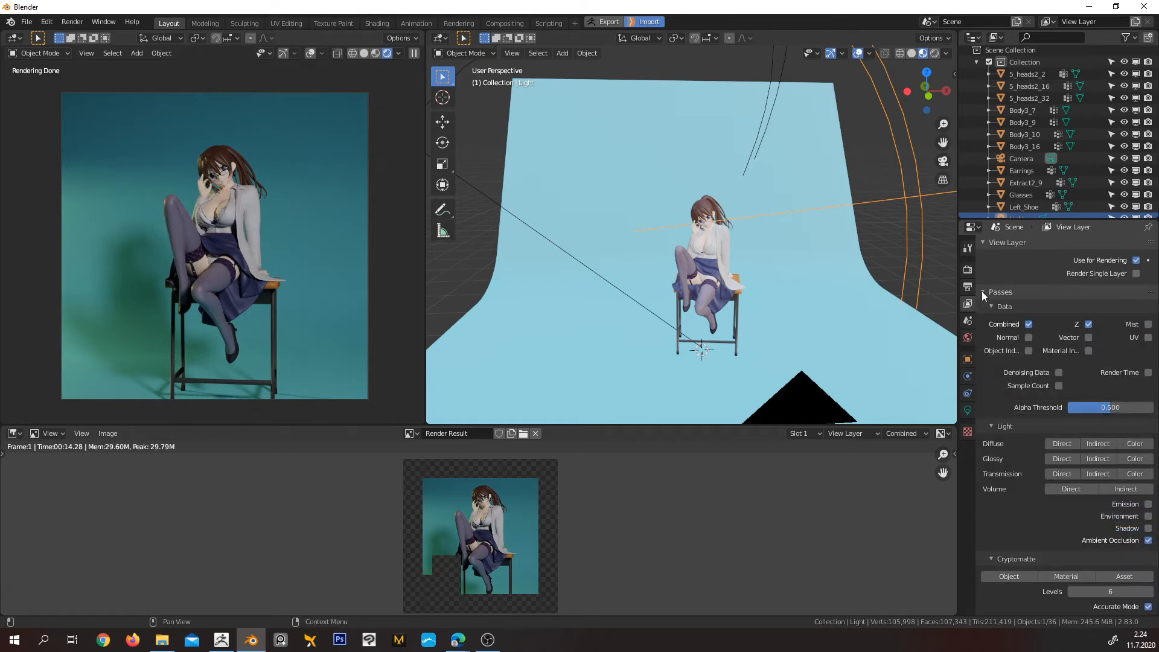
click(981, 292)
click(968, 270)
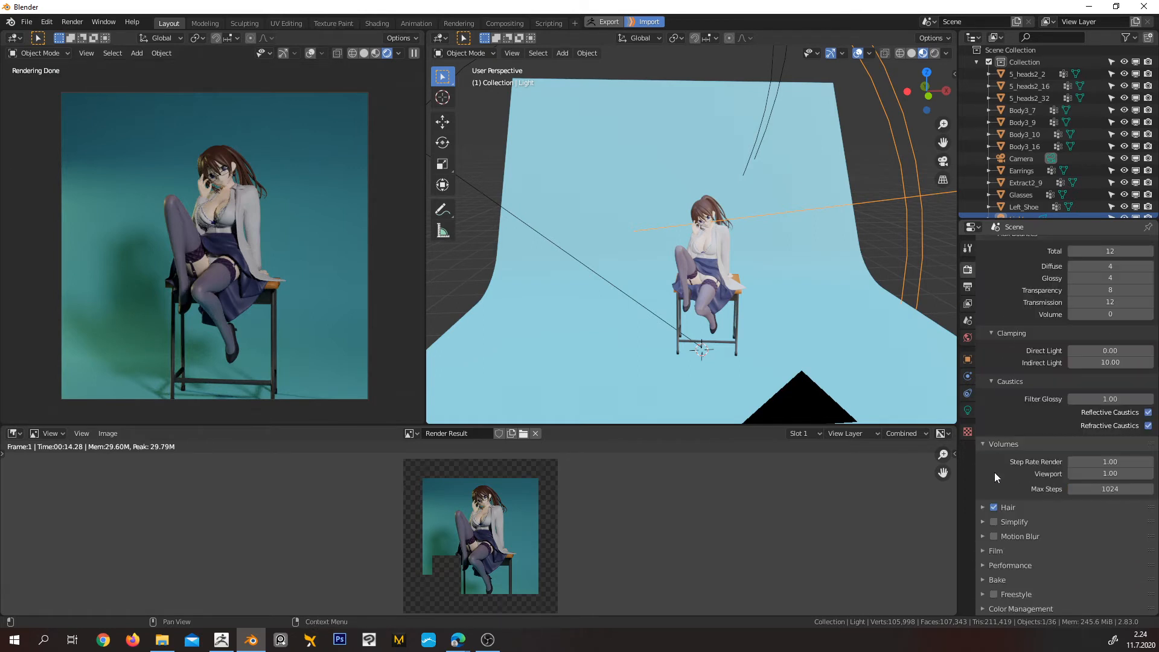
click(984, 578)
scroll(993, 555, down, 6)
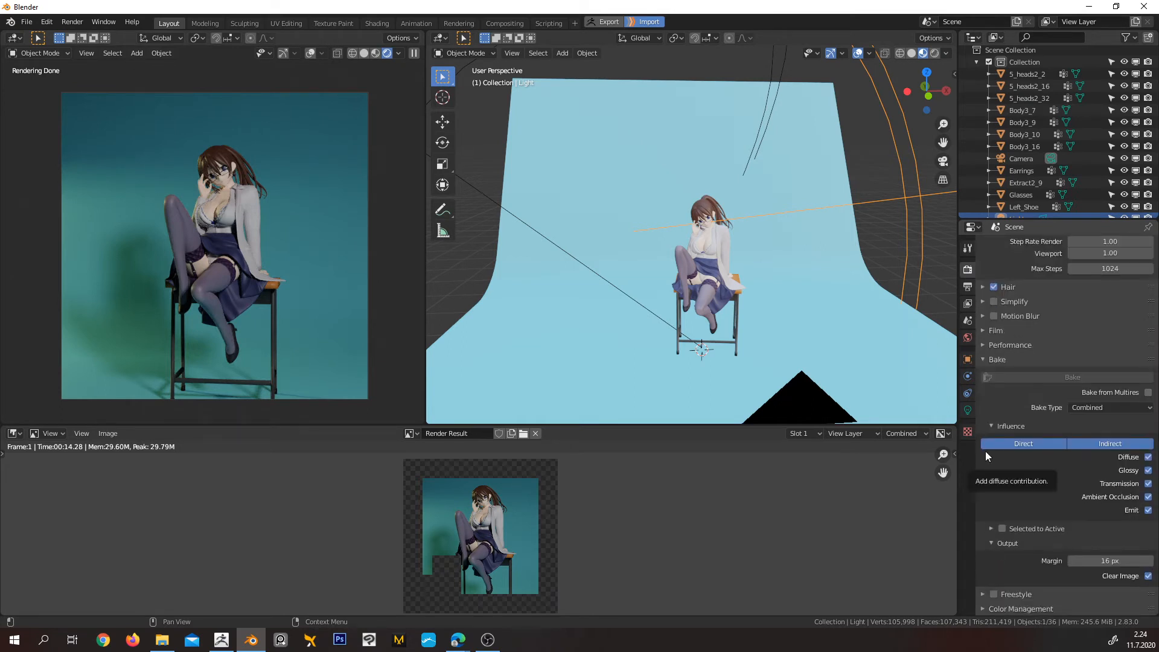
click(981, 346)
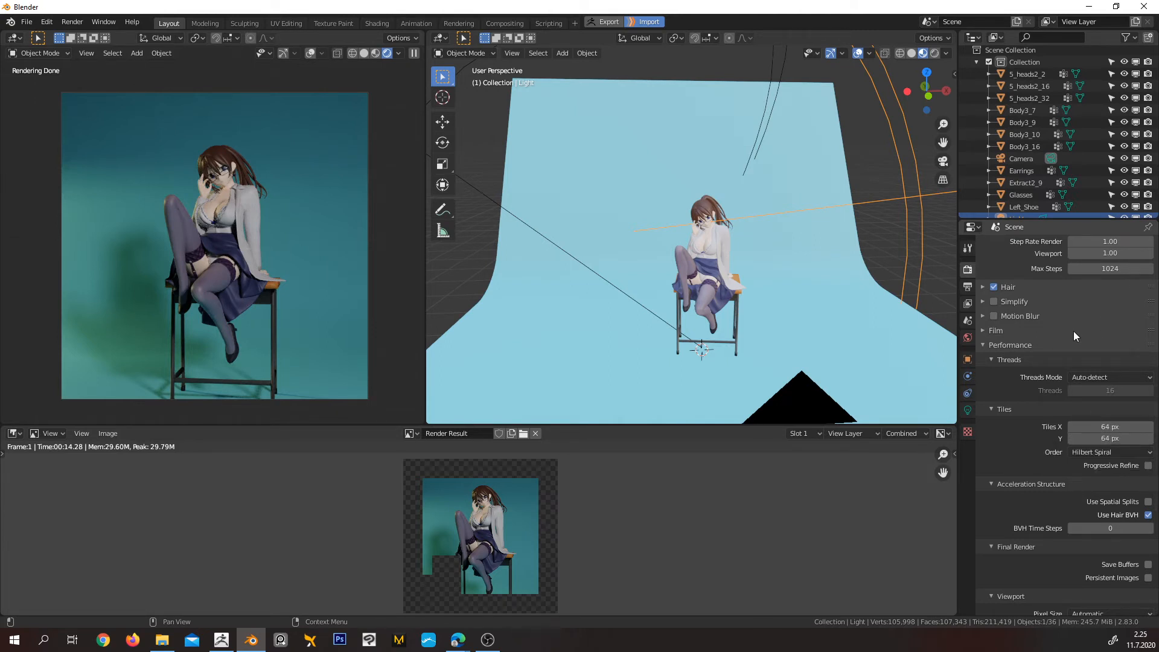
Check the render device and tile settings, and place the Rendering Tile Size.jpg chart so the tile settings stay visible
scroll(1073, 331, up, 15)
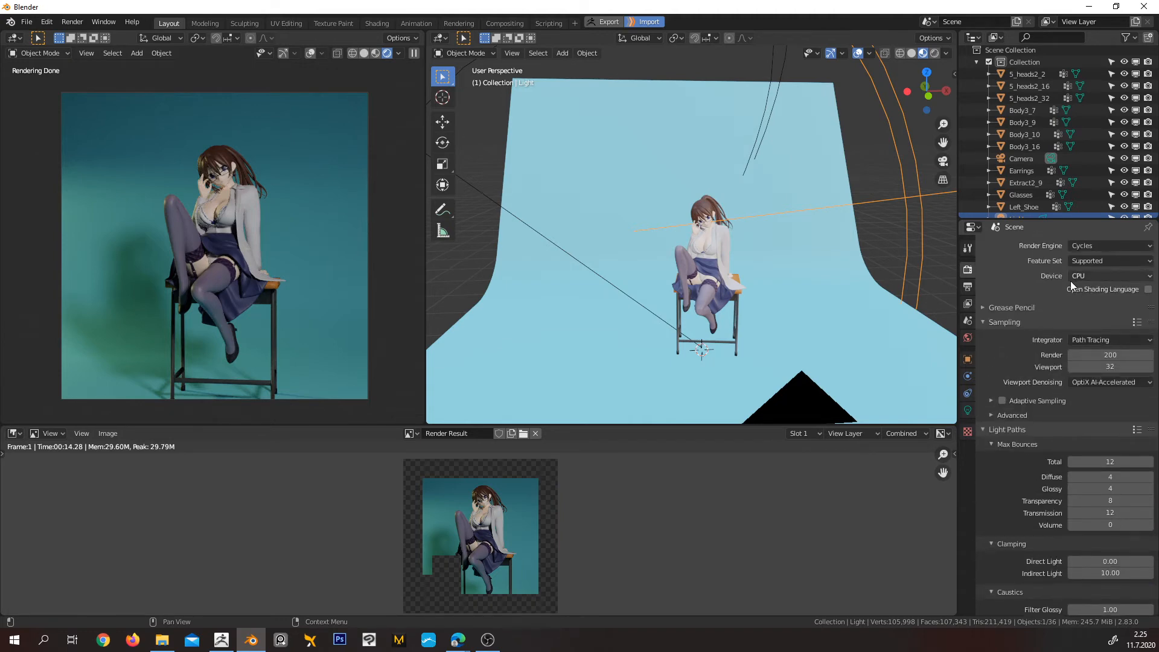
scroll(1088, 415, down, 12)
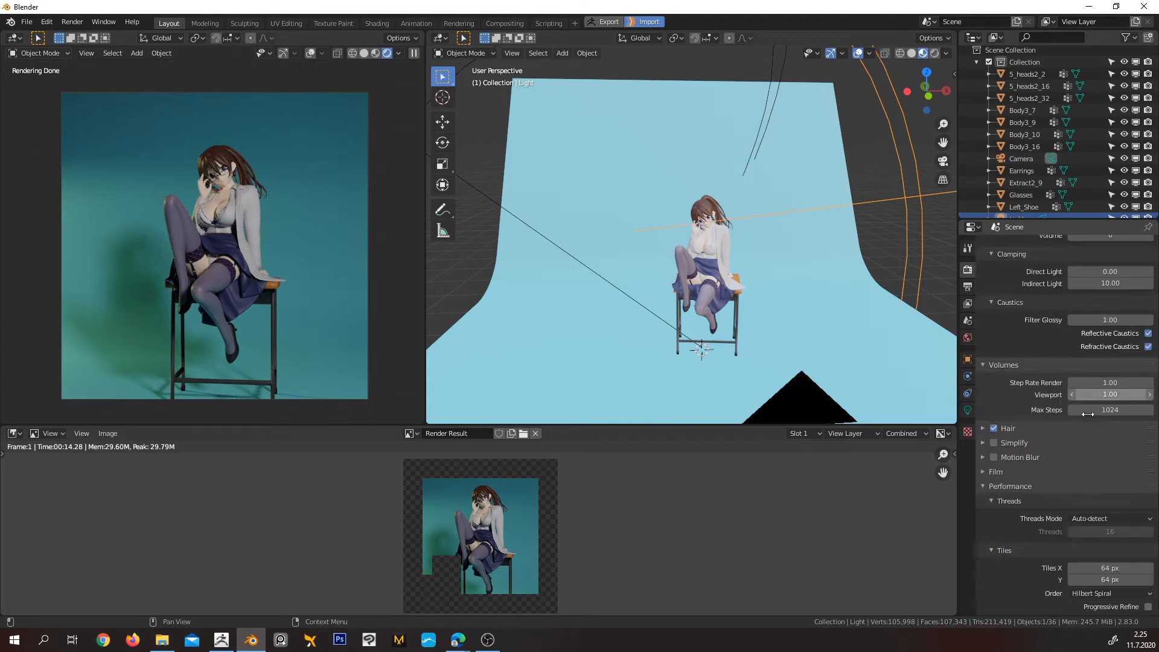
scroll(1088, 415, down, 8)
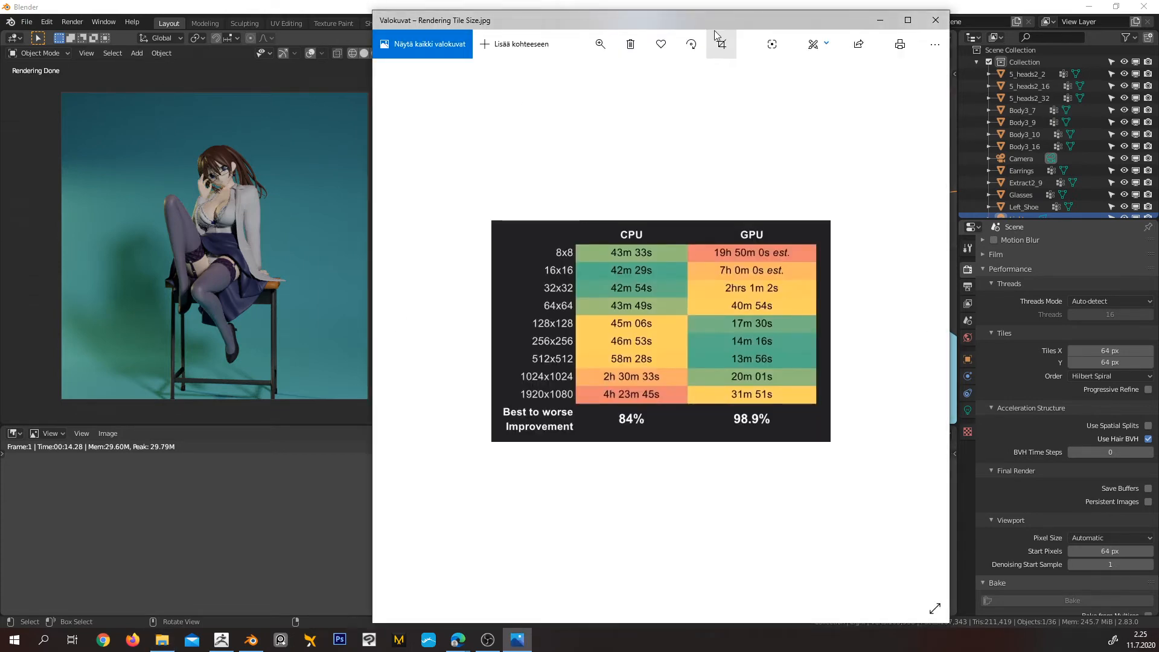
drag(608, 20, 453, 35)
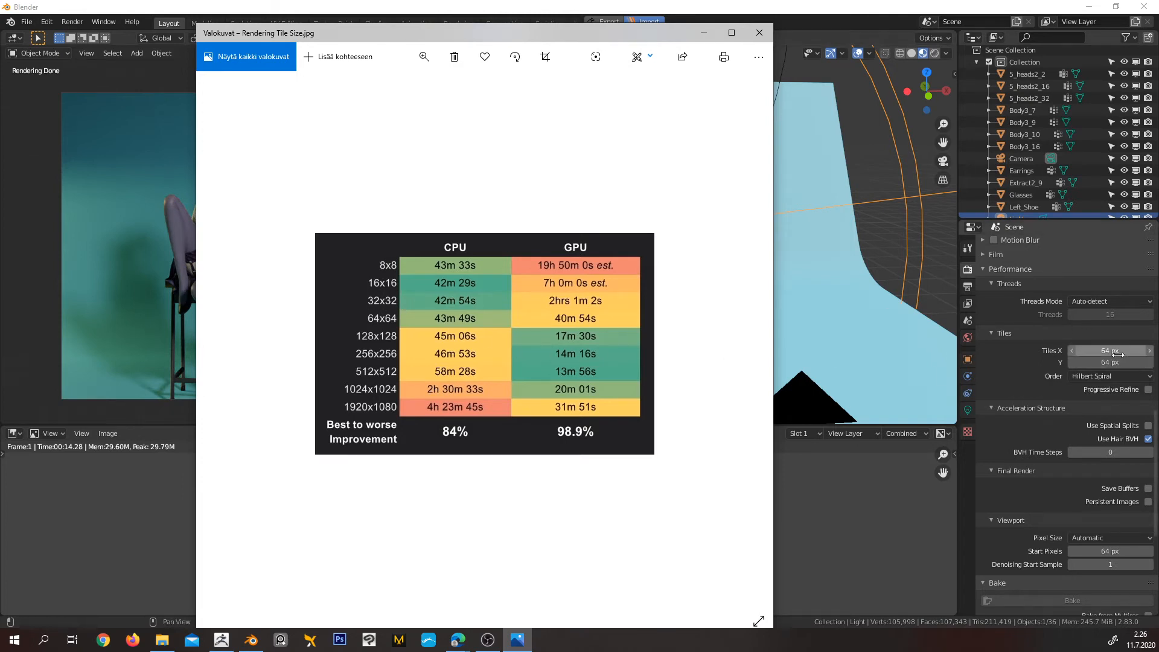
Set the render tile size to 32 px in both X and Y
click(1087, 351)
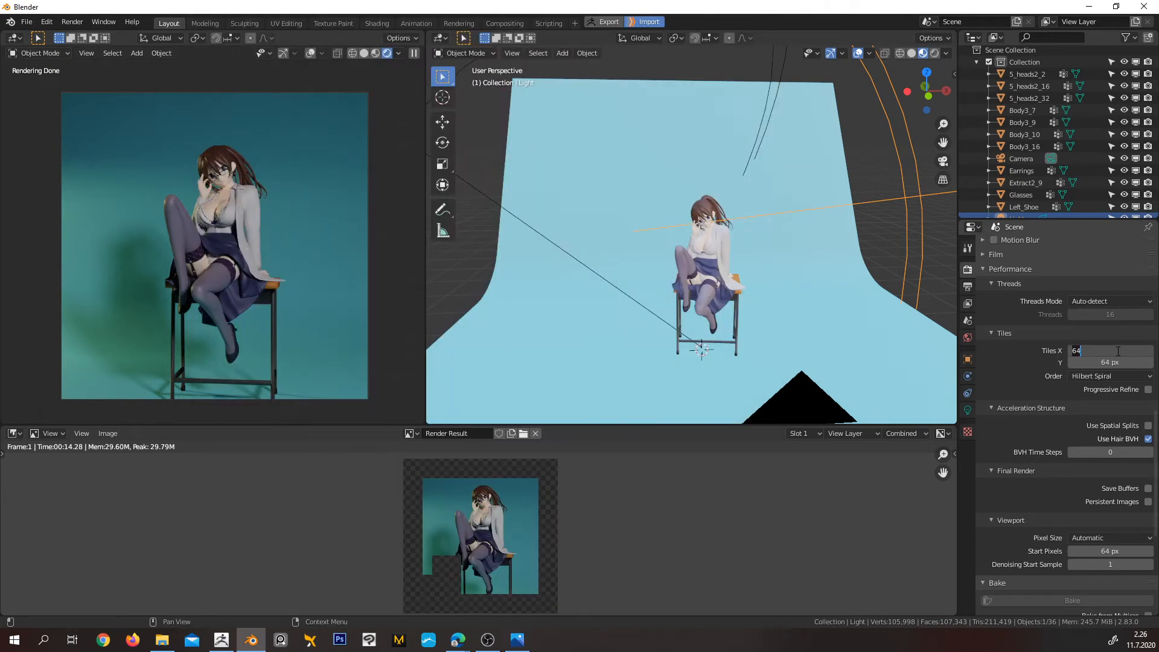
text(32)
key(Return)
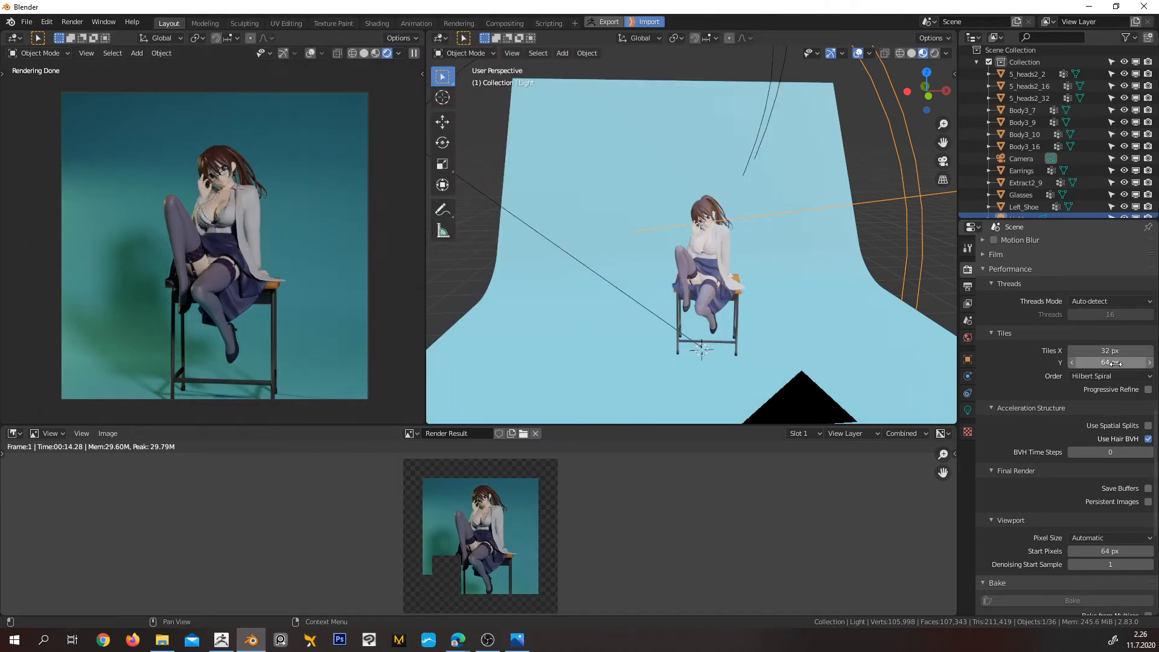
click(1113, 365)
text(32)
key(Return)
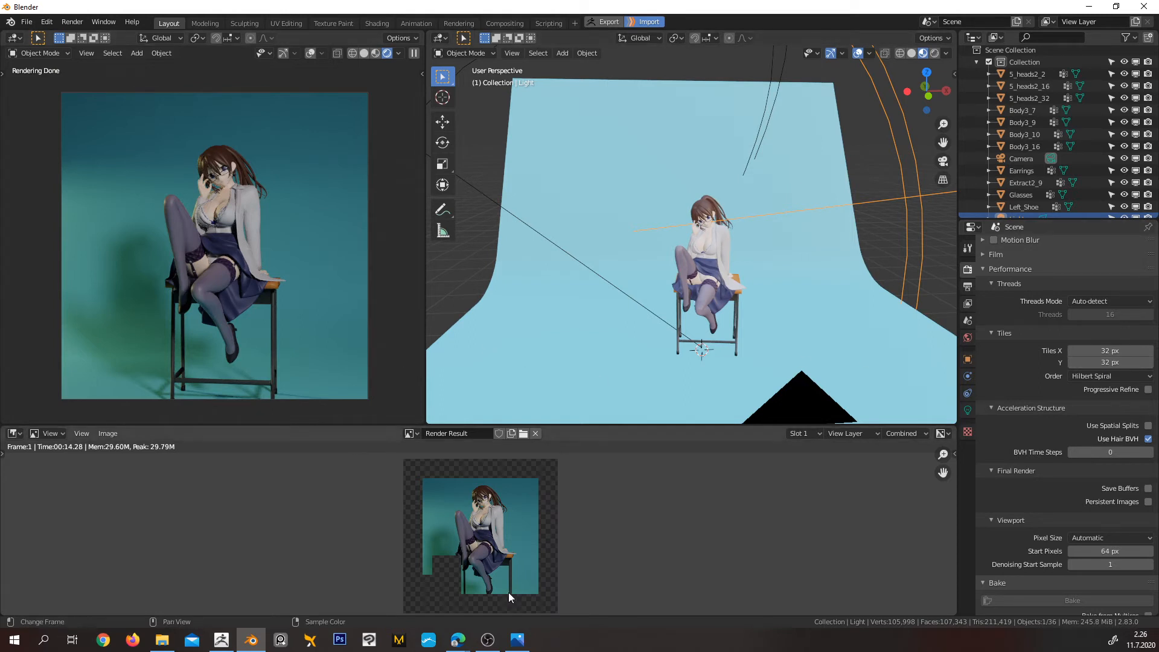
Compare CPU and GPU times in the Rendering Tile Size chart again, close it, and look over the sampling and light path settings
click(517, 640)
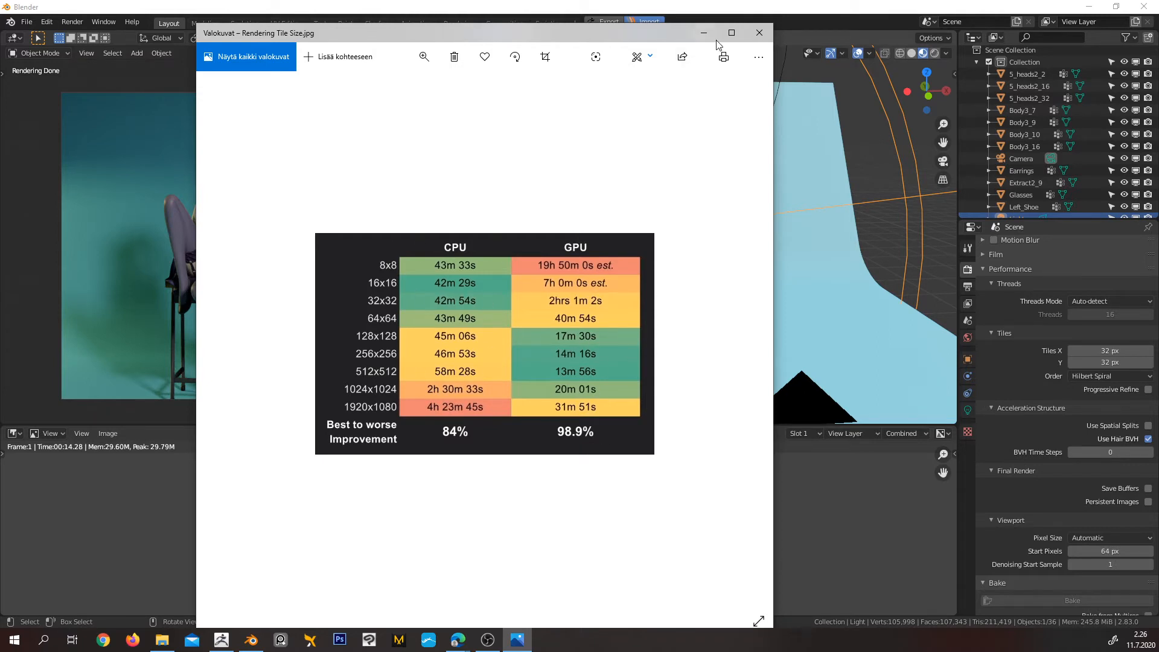
click(759, 33)
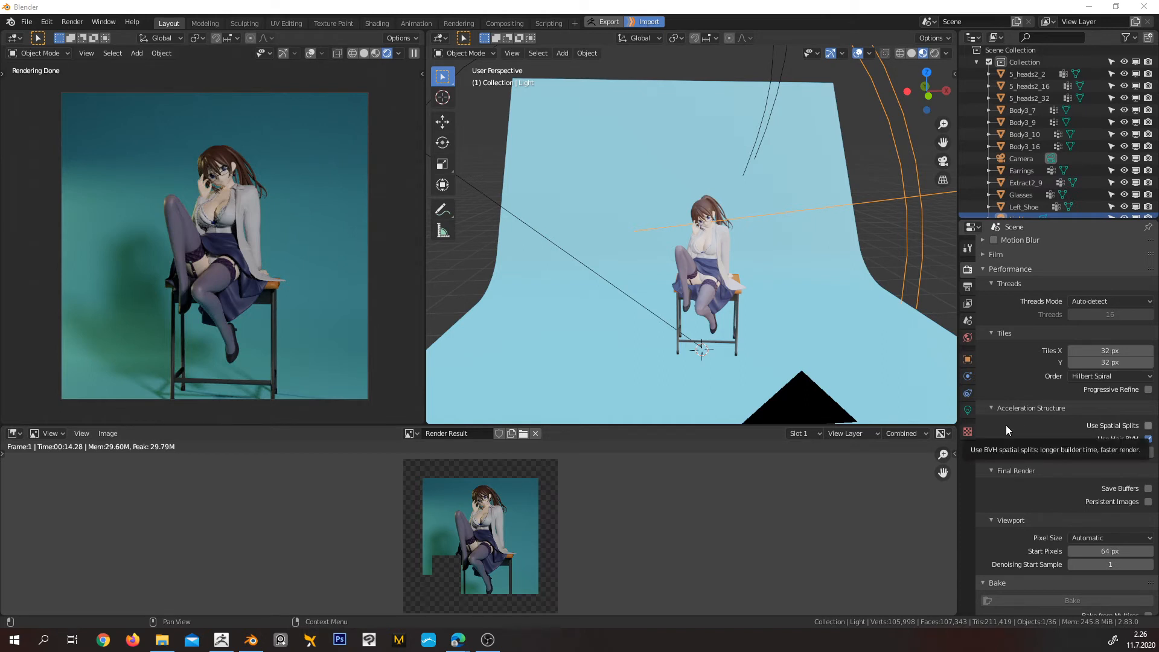
scroll(1006, 425, up, 7)
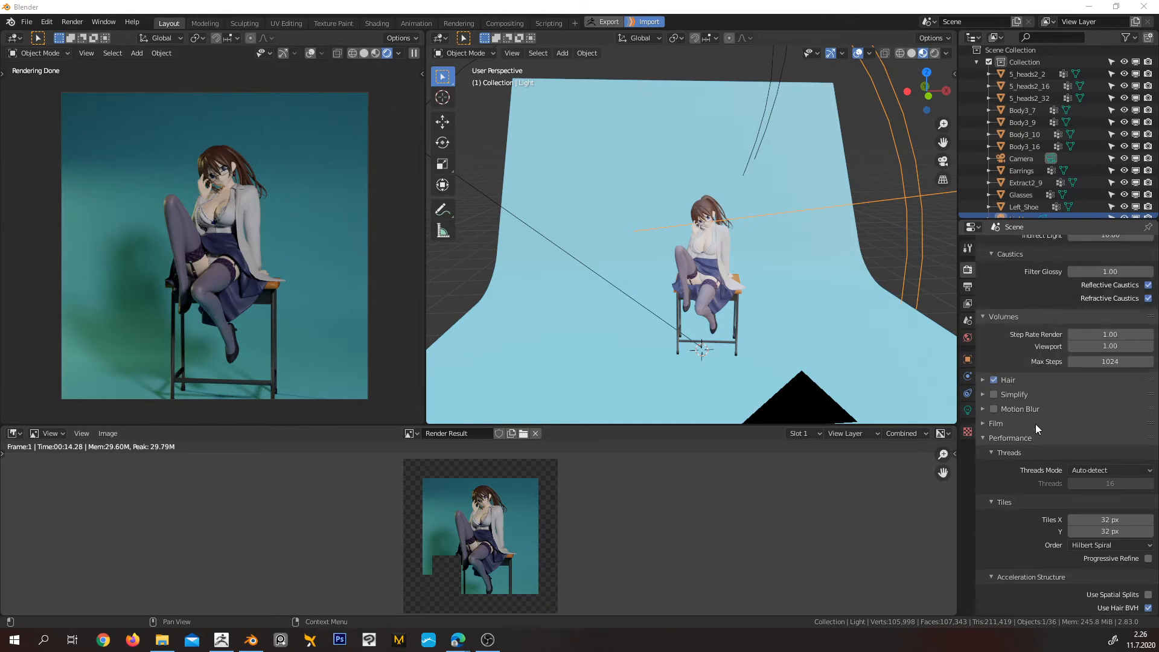
scroll(1078, 450, up, 3)
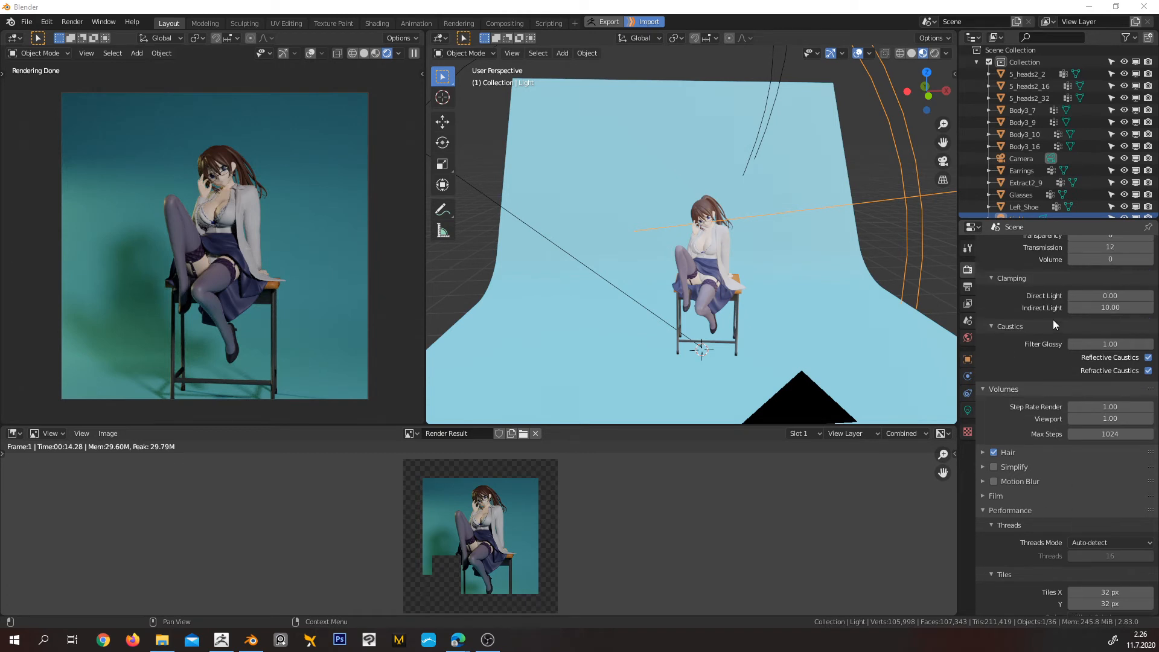
scroll(1057, 332, up, 3)
scroll(1051, 404, up, 6)
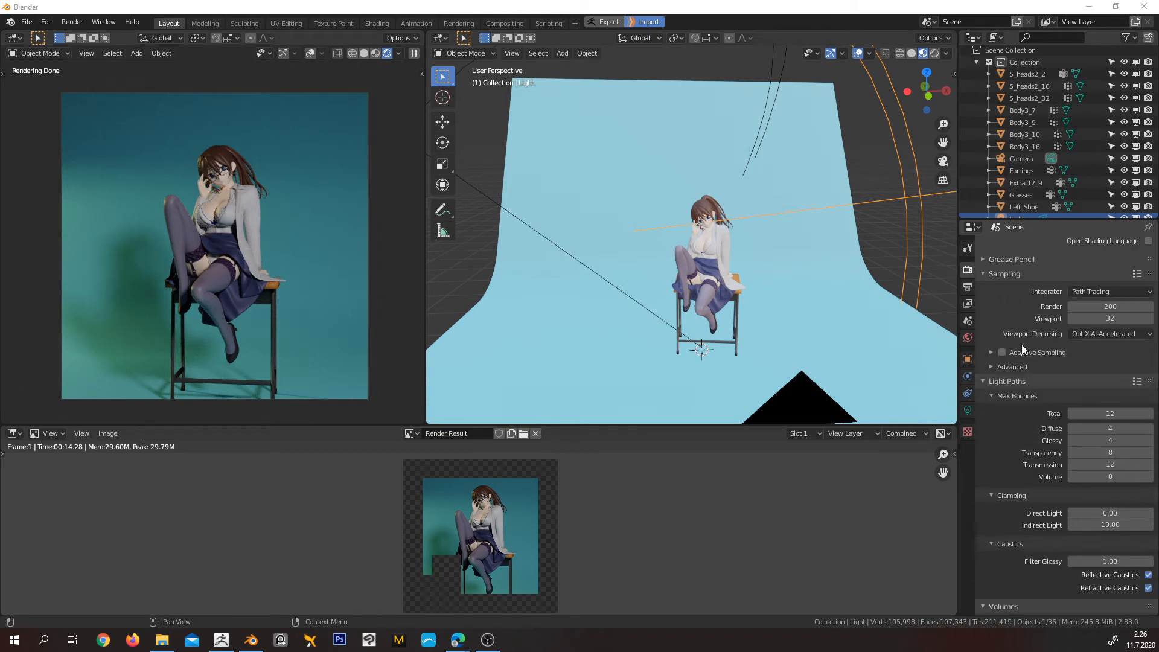
scroll(1027, 395, down, 4)
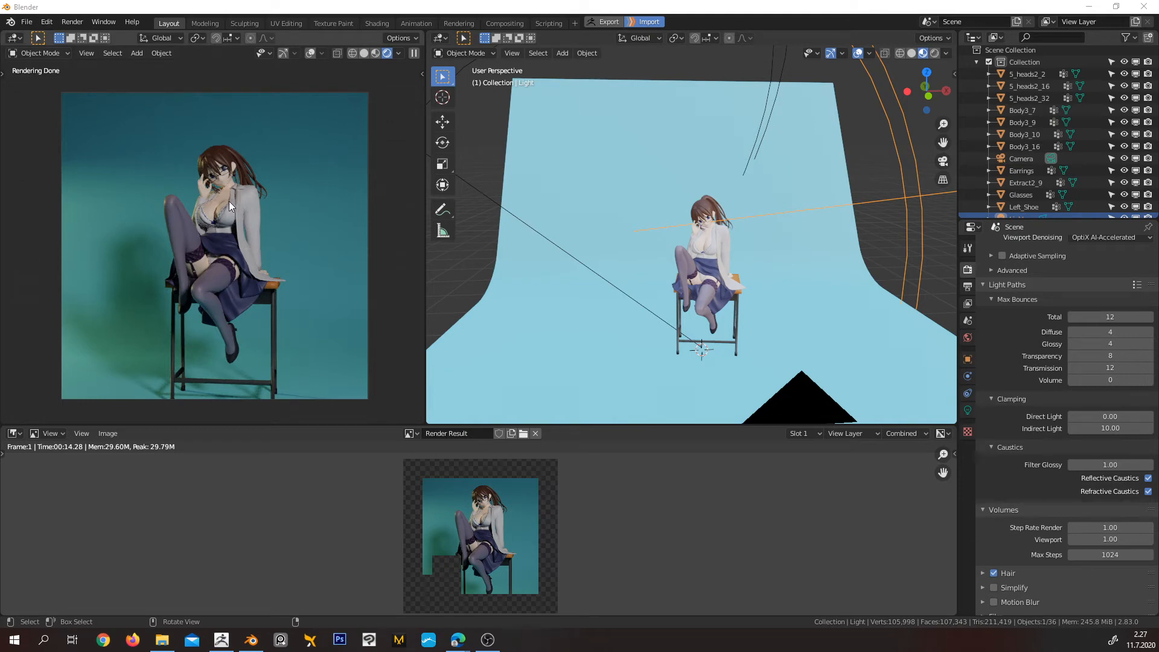
Examine the seated character from several angles and distances in the working viewport
scroll(781, 242, up, 5)
middle_drag(744, 263, 660, 227)
scroll(721, 233, down, 3)
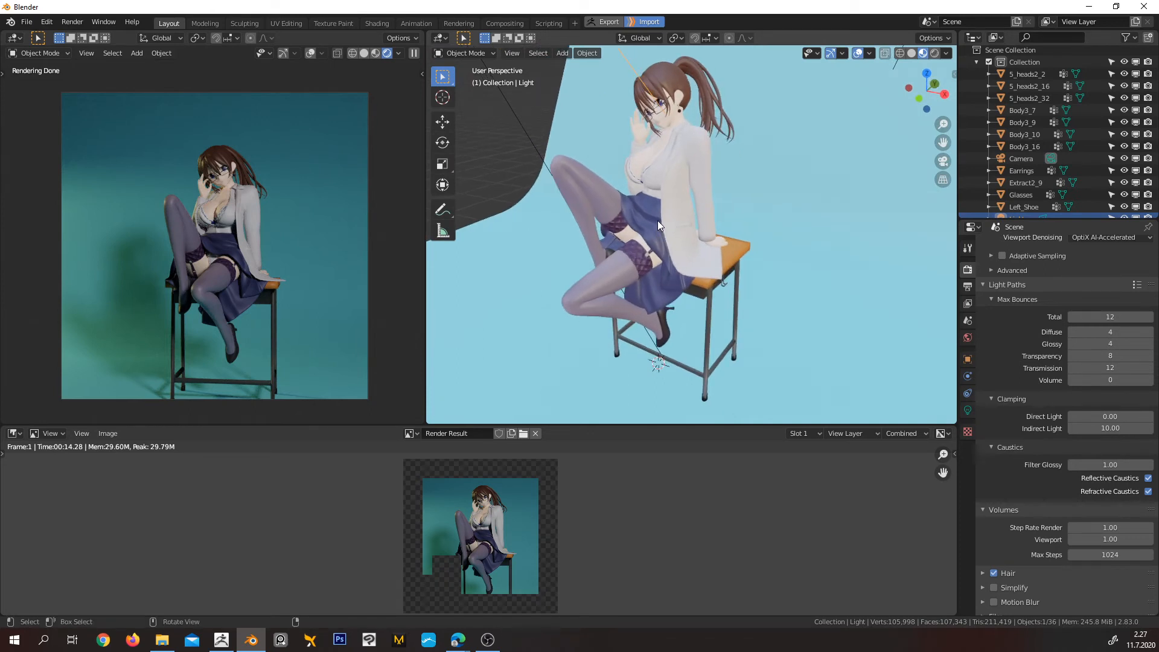
middle_drag(661, 215, 698, 202)
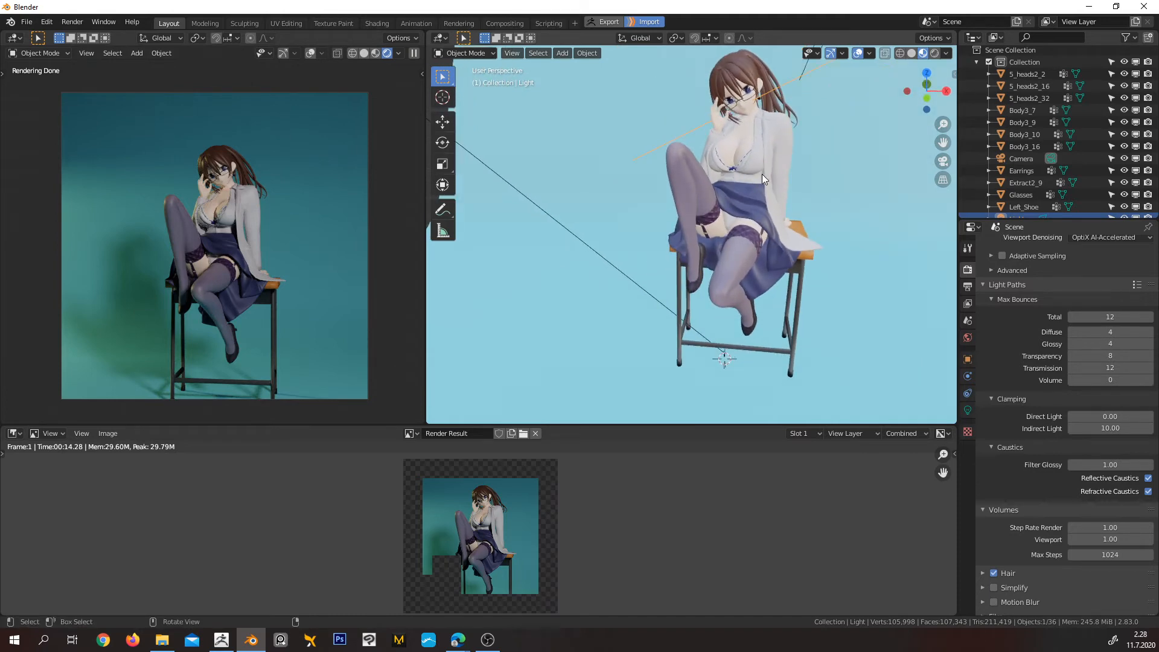
middle_drag(762, 173, 722, 228)
scroll(685, 178, up, 3)
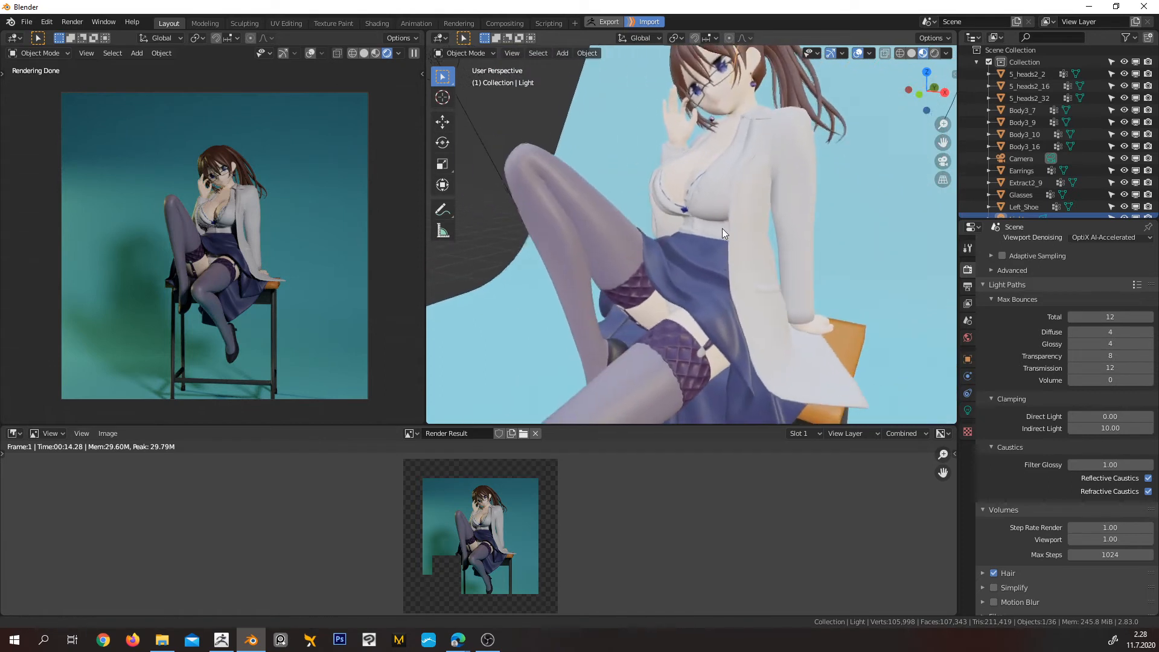
middle_drag(620, 187, 729, 251)
scroll(748, 244, down, 3)
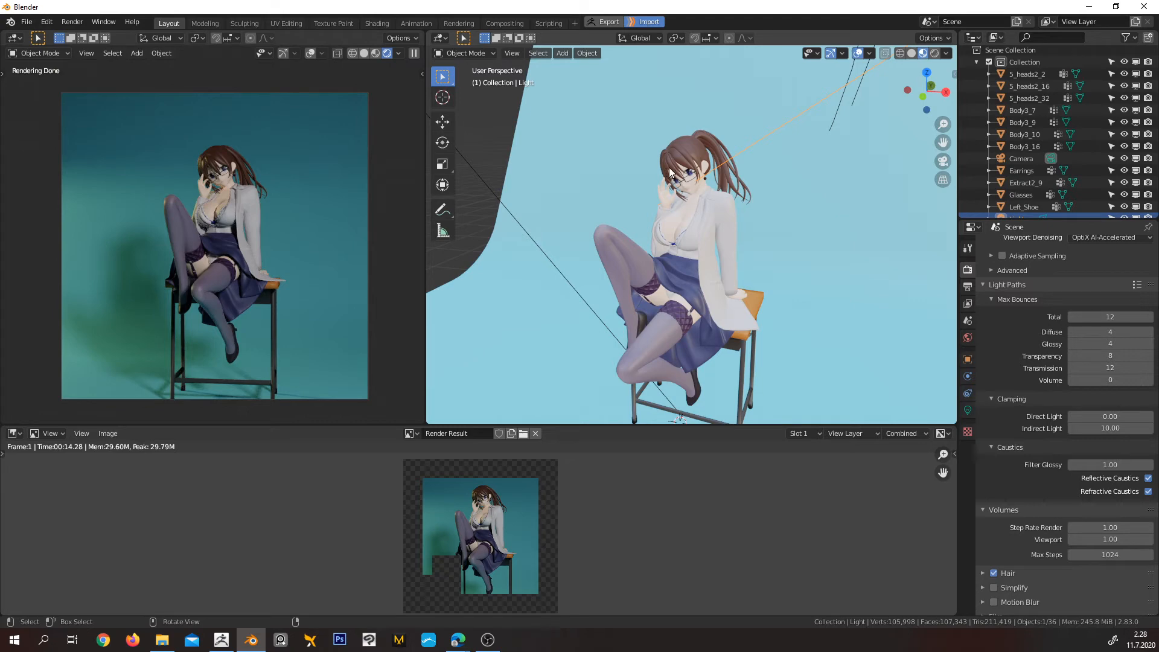
Examine the seated character's hair, earring and pose up close and from several sides in the working viewport
scroll(704, 165, up, 6)
shift+middle_drag(700, 168, 683, 120)
shift+middle_drag(663, 163, 611, 390)
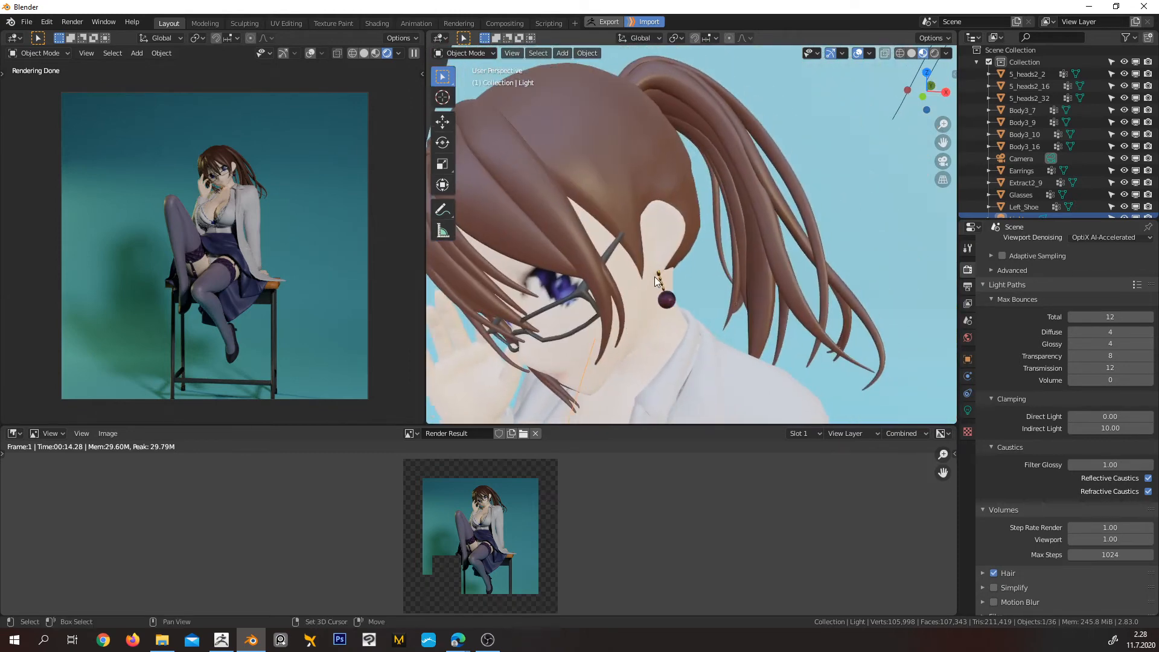
mouse_move(644, 288)
shift+middle_down()
mouse_move(622, 253)
mouse_move(645, 302)
shift+middle_up()
scroll(645, 302, down, 5)
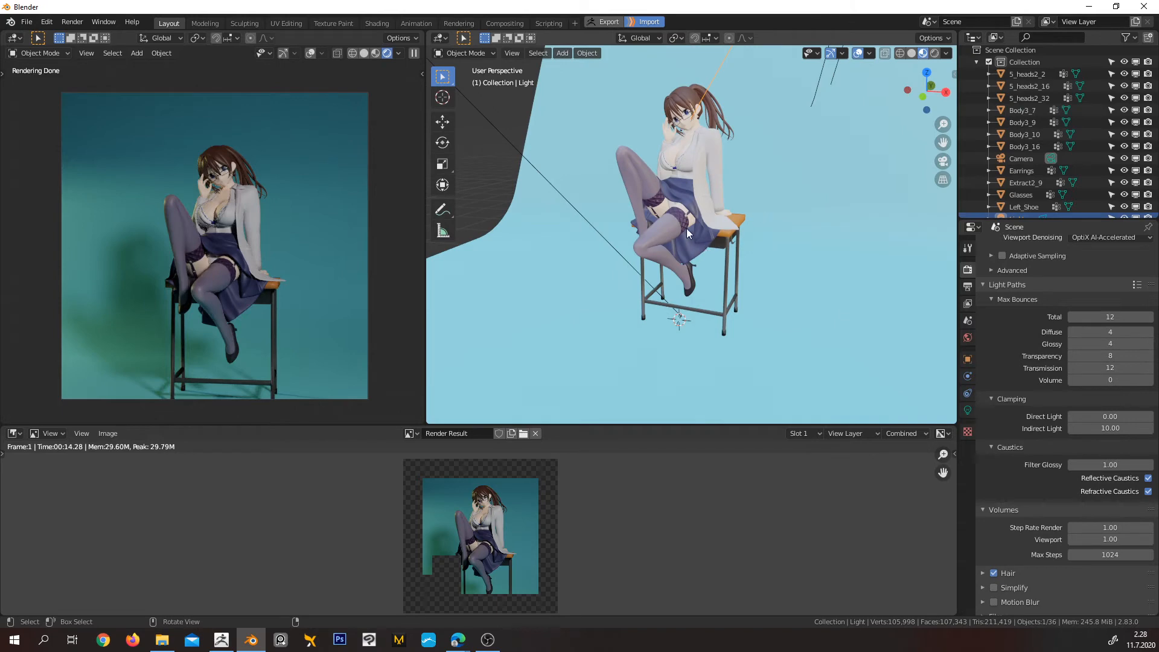
middle_drag(687, 228, 759, 227)
middle_drag(657, 186, 694, 197)
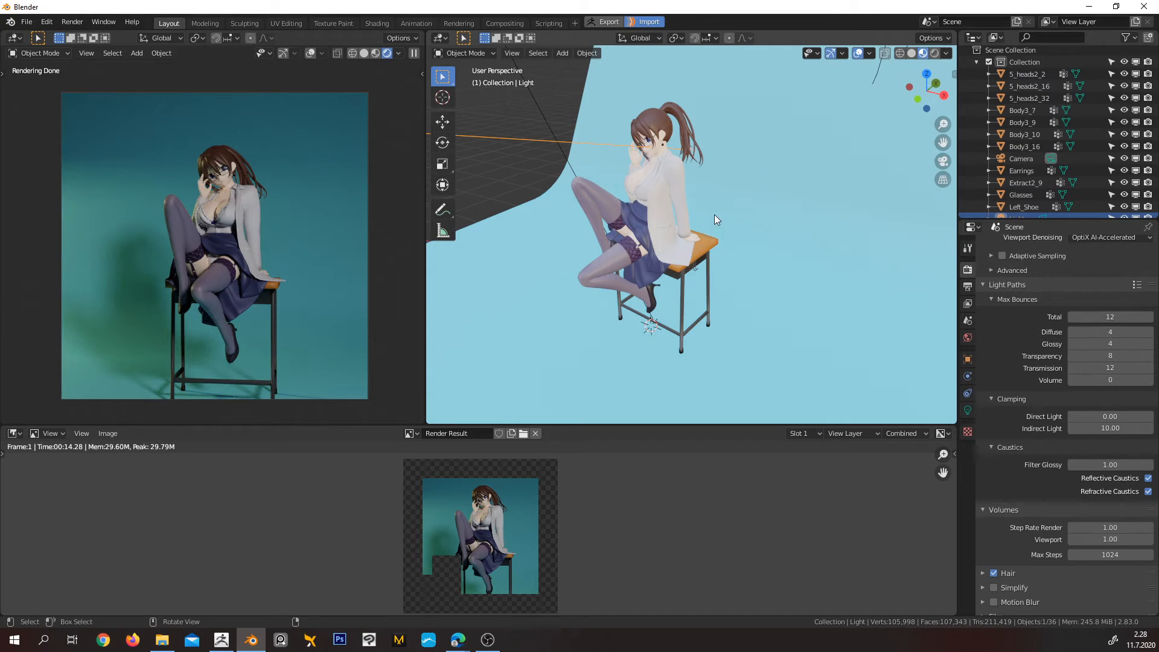
middle_drag(715, 215, 817, 202)
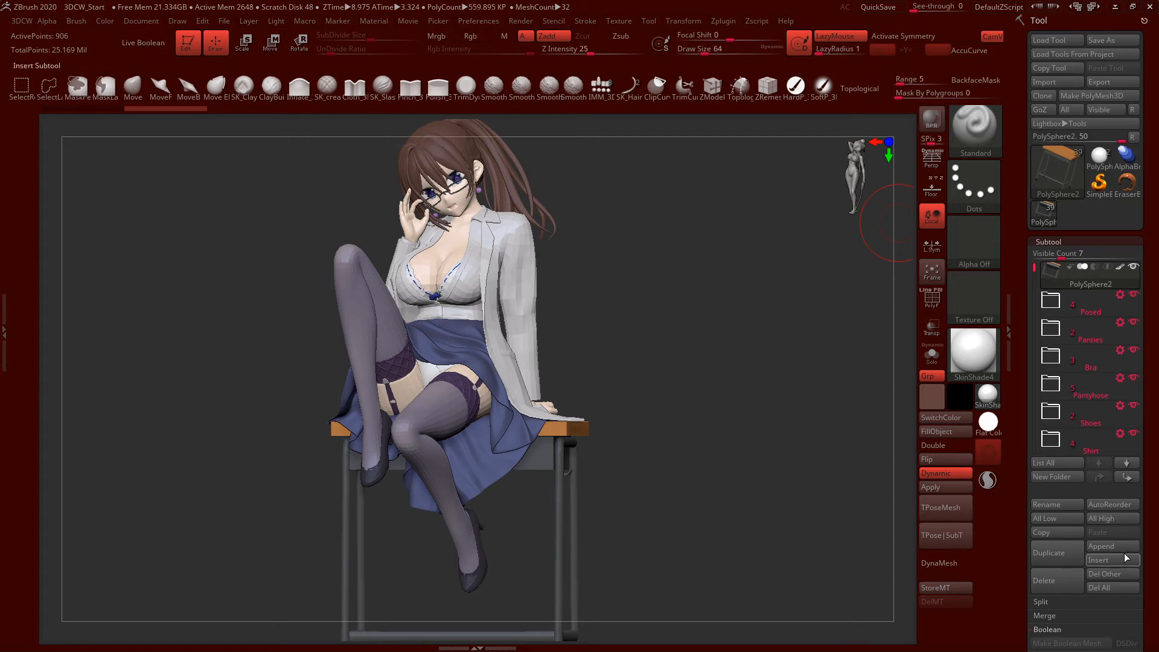
Switch to ZBrush, set all subtools to their highest subdivision level, and delete the lower levels of the 5_heads2_2 head
click(1122, 520)
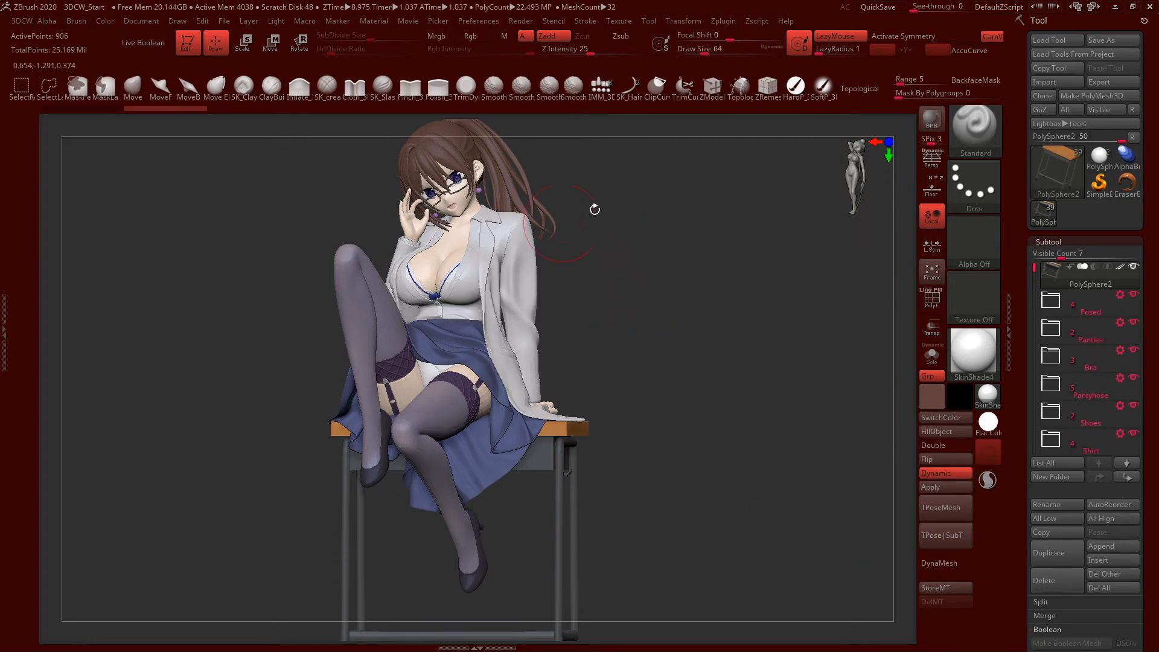
click(1056, 302)
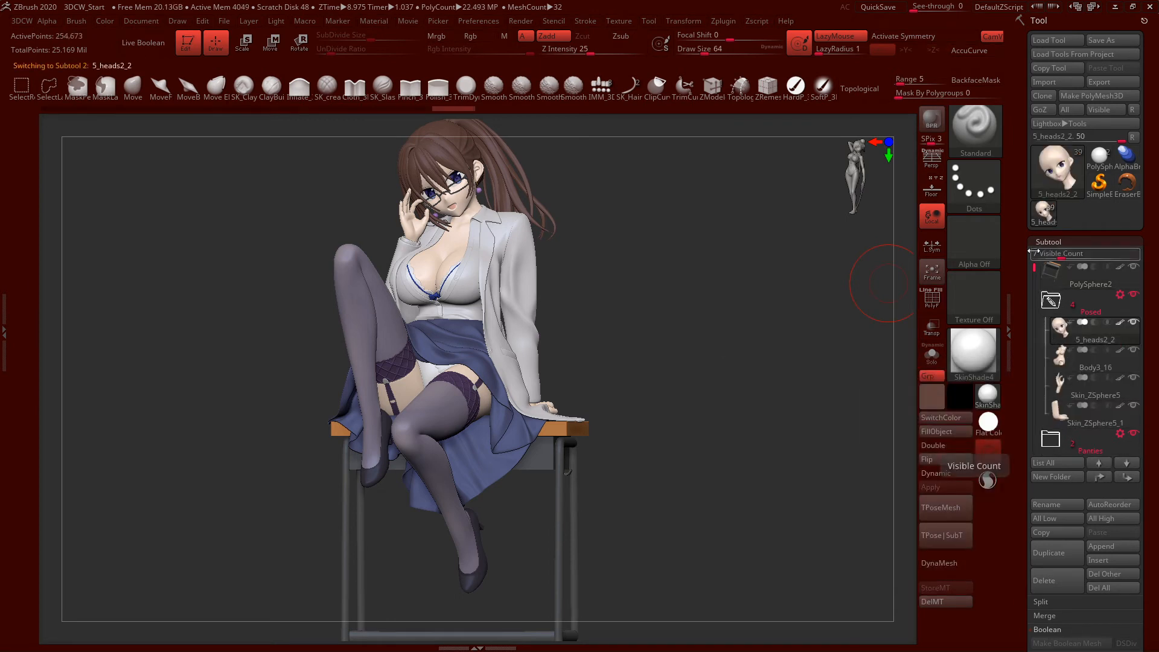
click(1048, 242)
click(1055, 257)
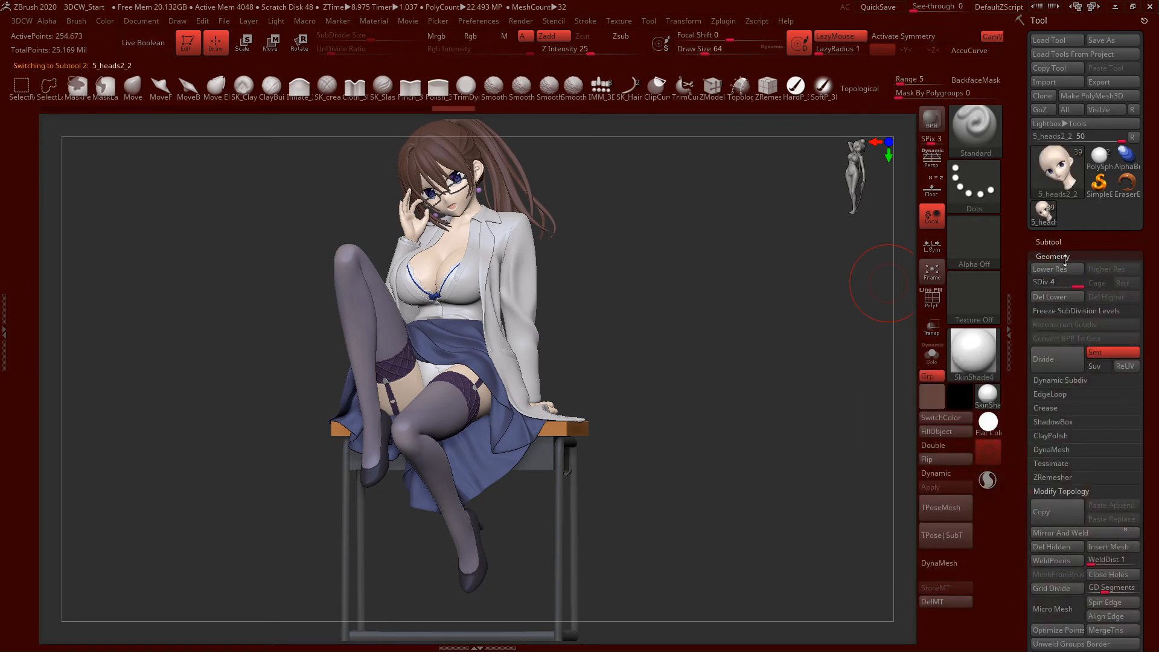
click(1056, 299)
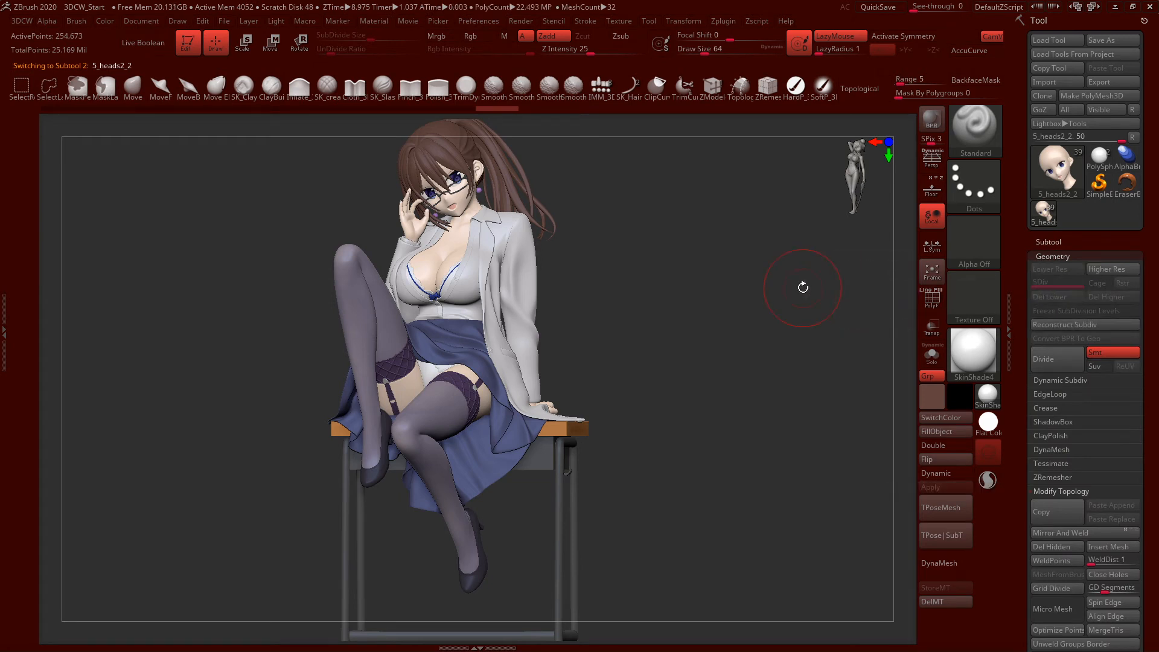
Delete the lower subdivision levels of the remaining Posed subtools and of the Extract2_9 subtool
key(Down)
click(1043, 295)
key(Down)
key(Down)
key(Down)
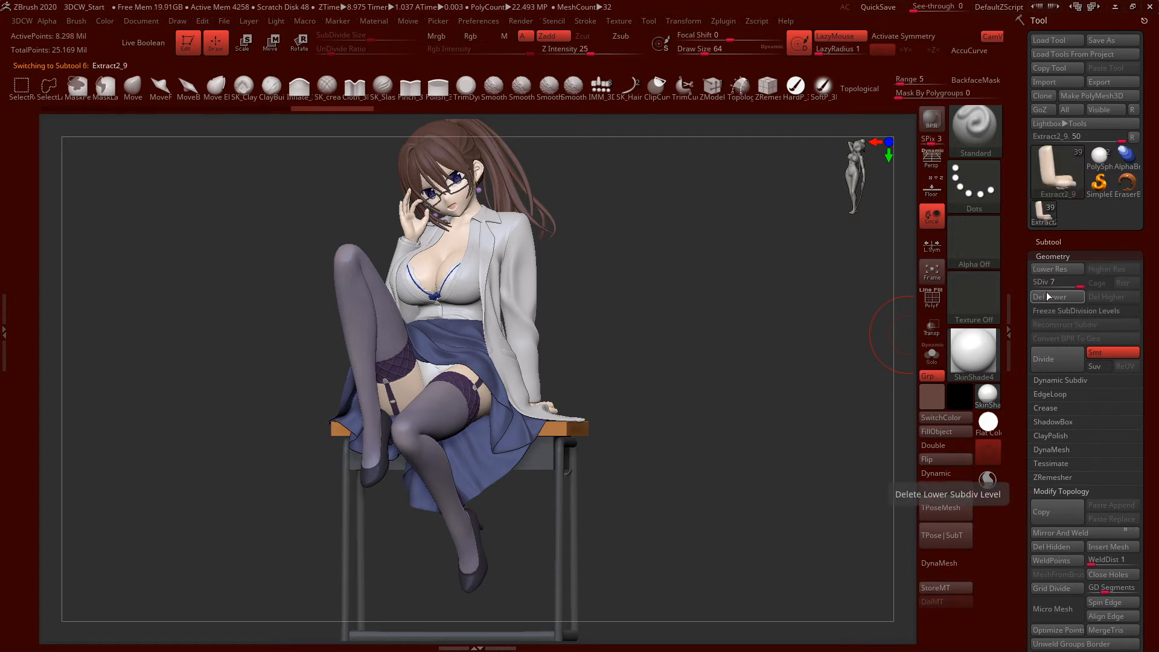
click(1045, 296)
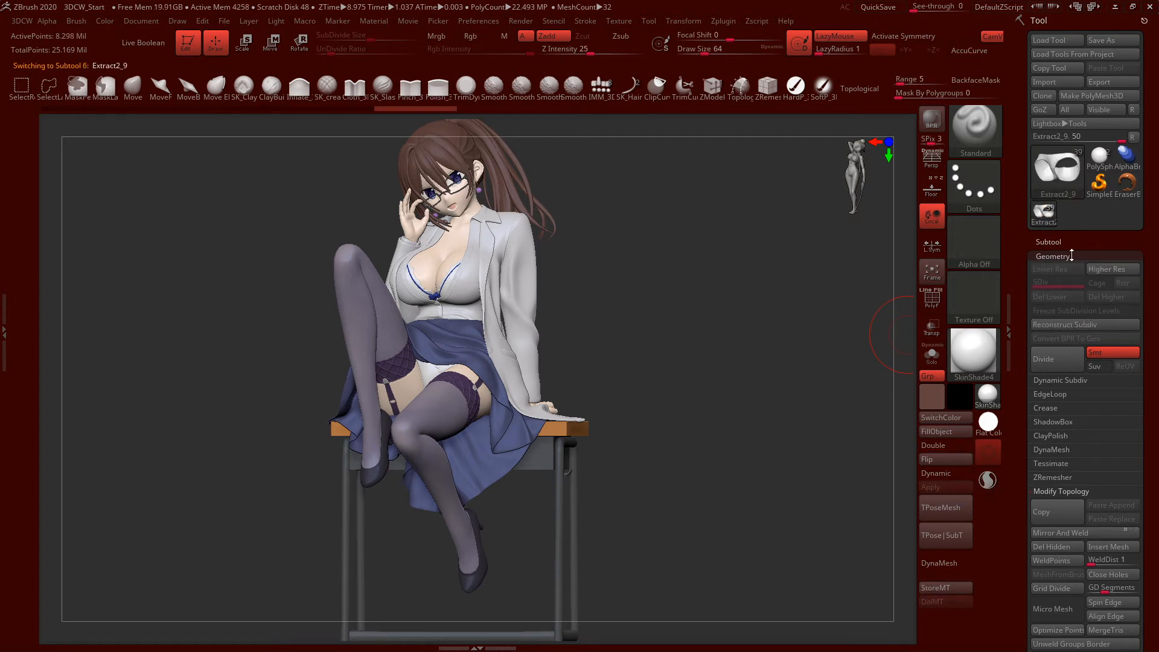
Collapse the Posed folder, select the PolySphere2 subtool, and export all visible subtools to Blender with GoZ
mouse_move(1051, 214)
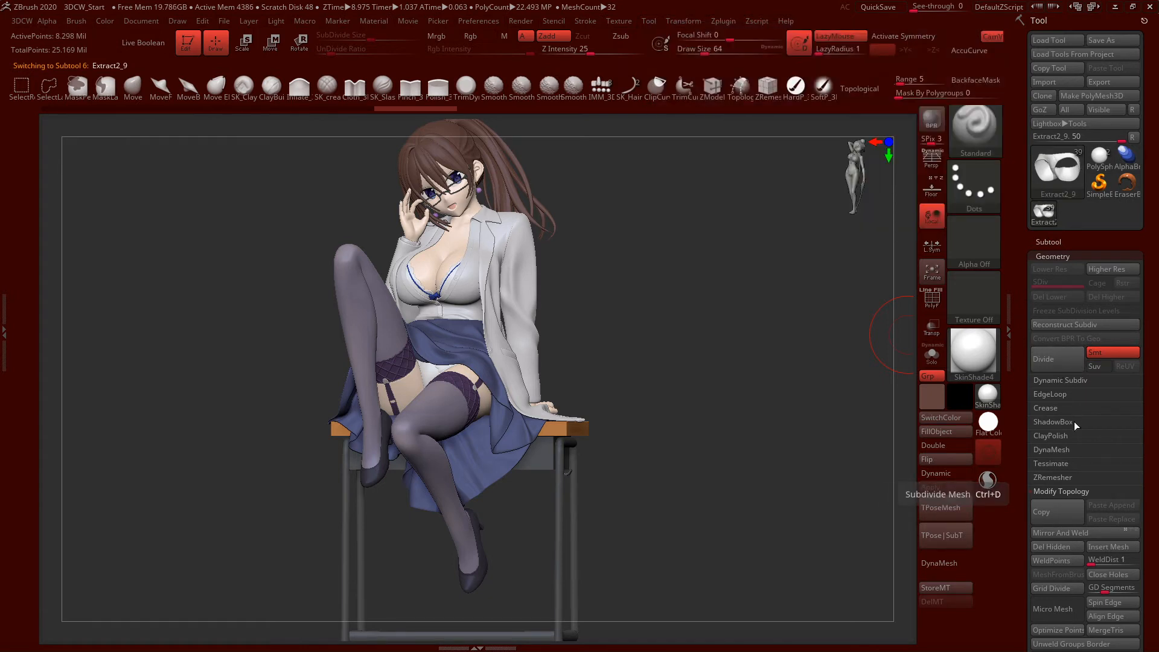
click(1048, 241)
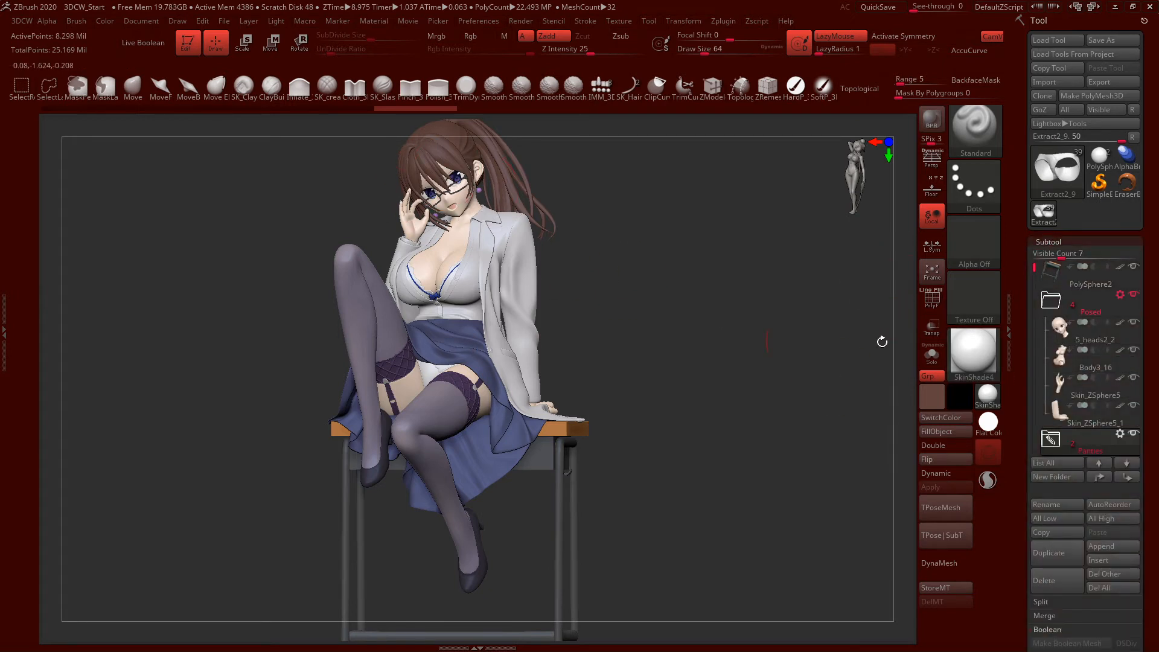
click(1051, 300)
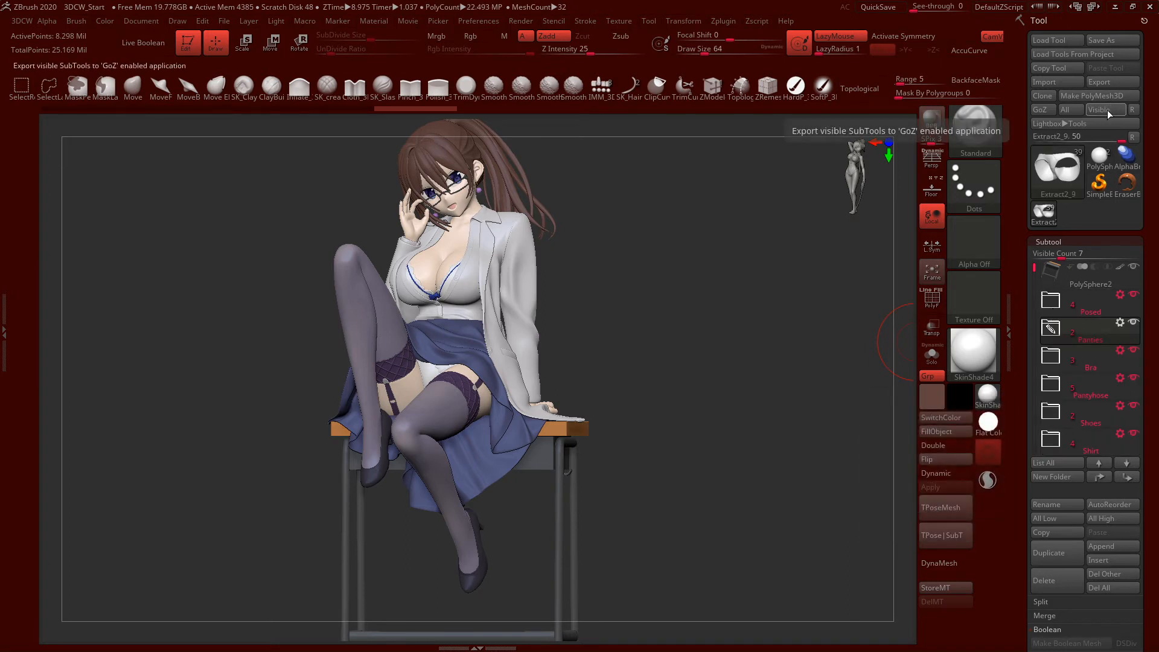
click(1085, 281)
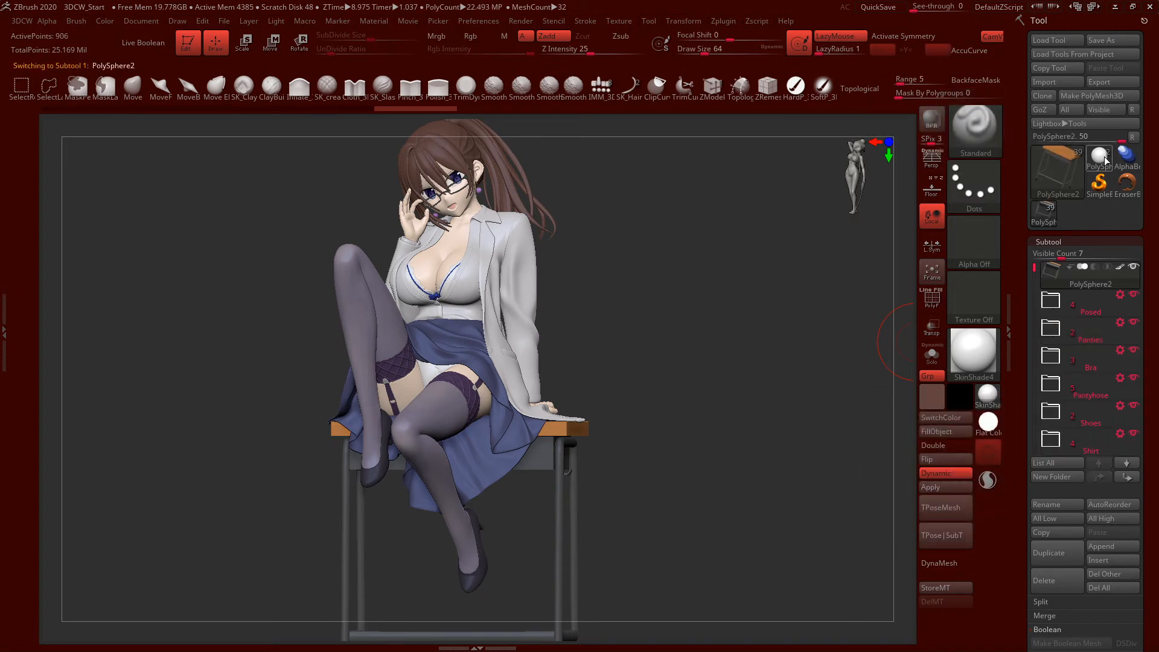
click(1105, 103)
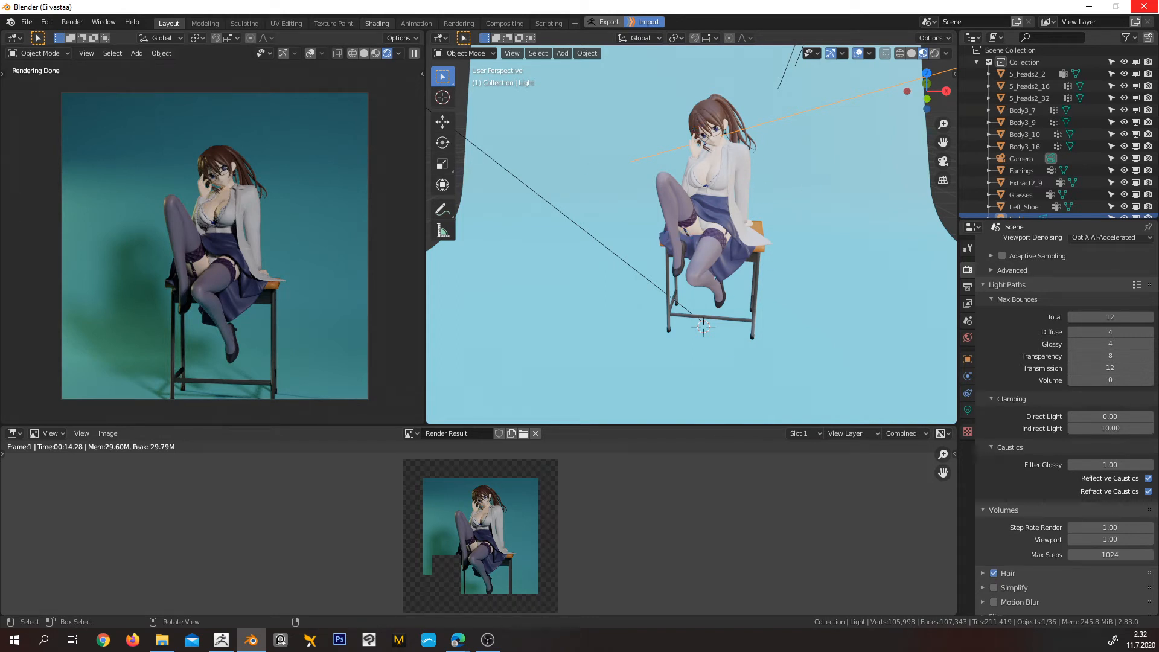
Return to ZBrush and go through the subtools in the Posed and Panties folders, from 5_heads2_2 to Body3_10
click(1144, 7)
click(1046, 311)
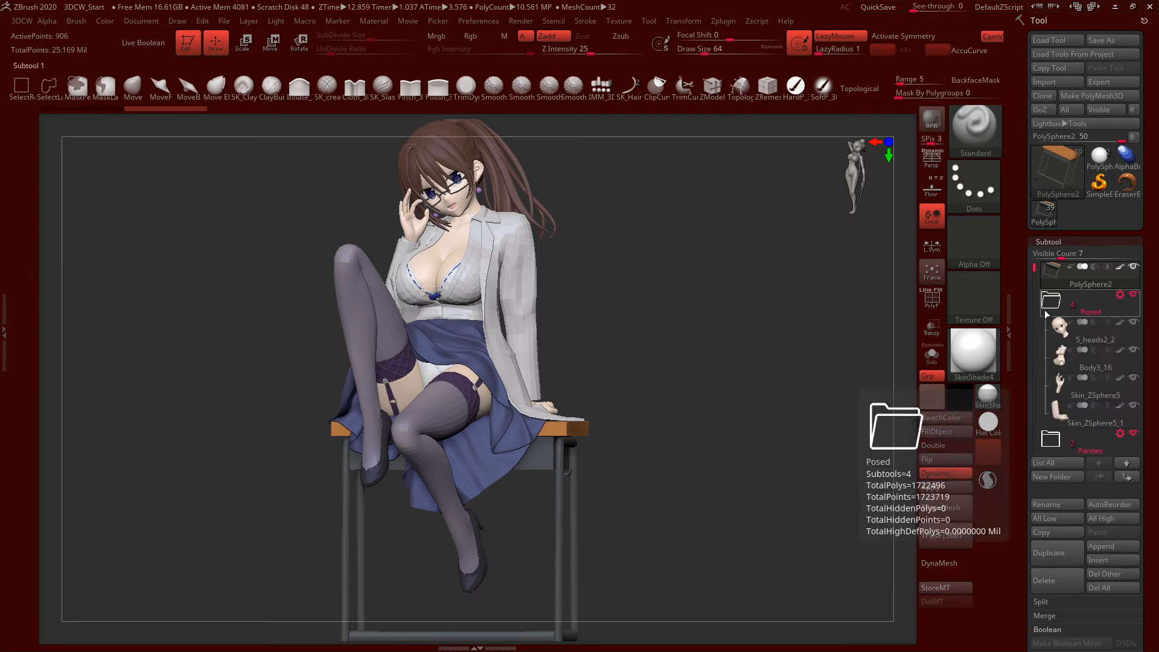
click(1069, 339)
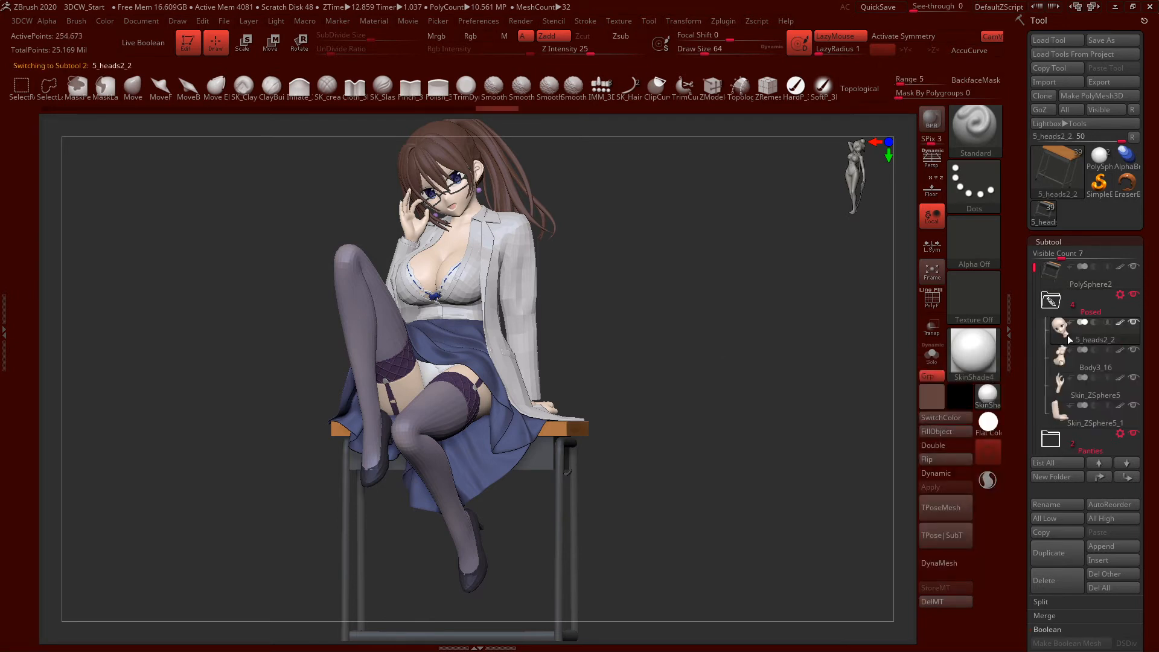
key(Down)
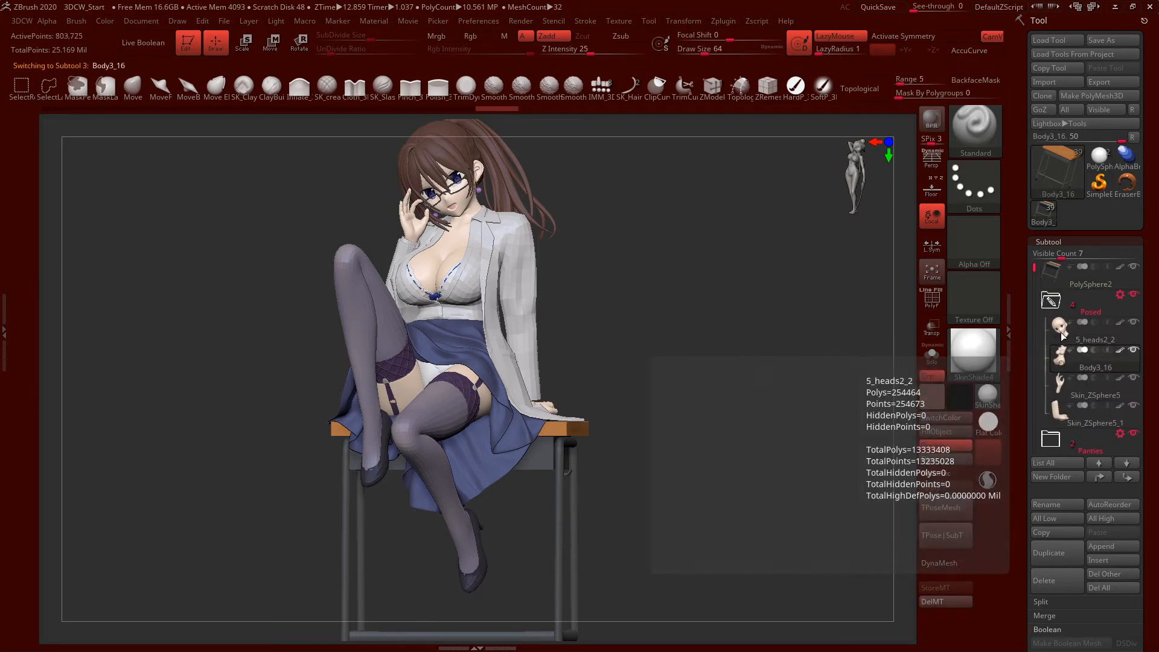
key(Down)
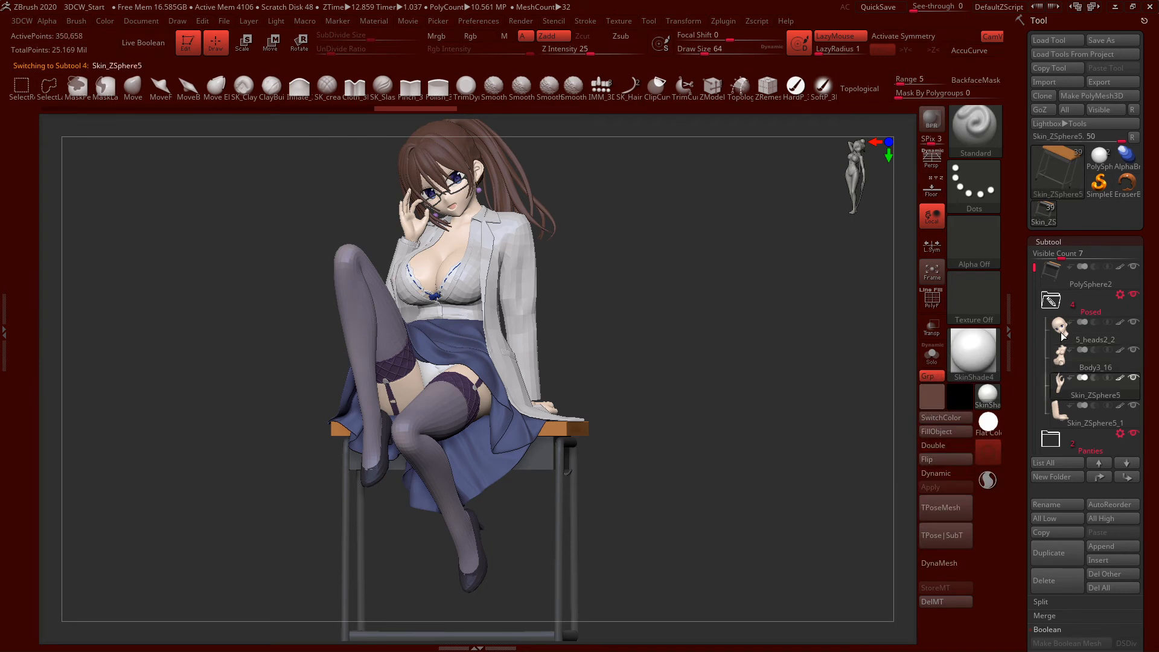
key(Down)
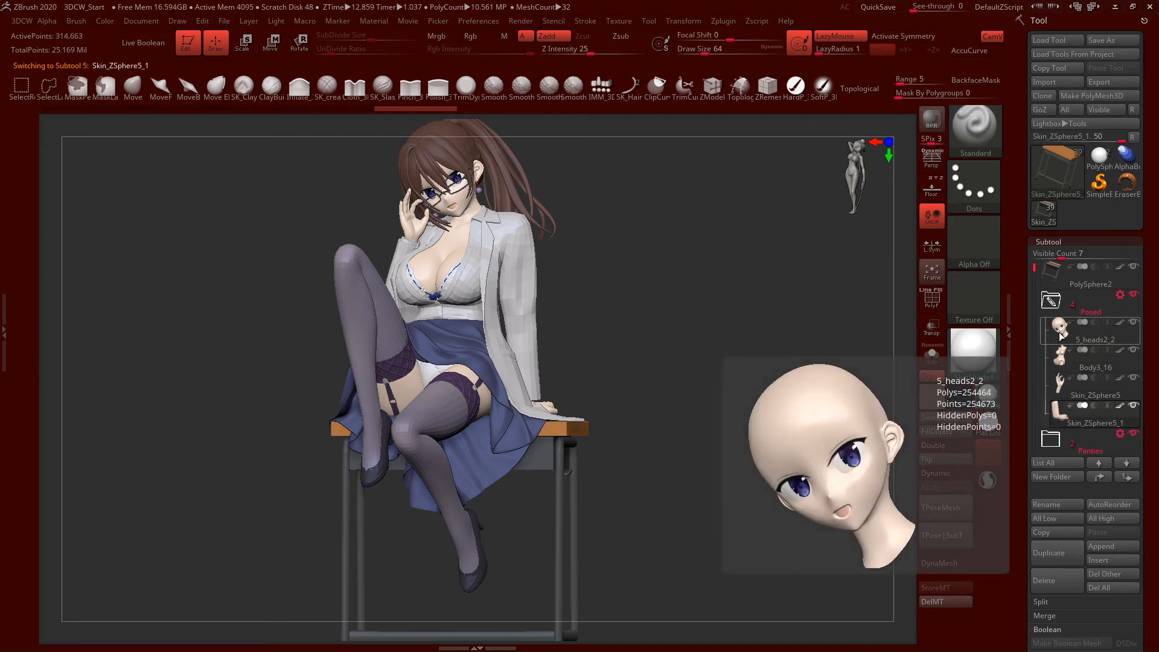
key(Down)
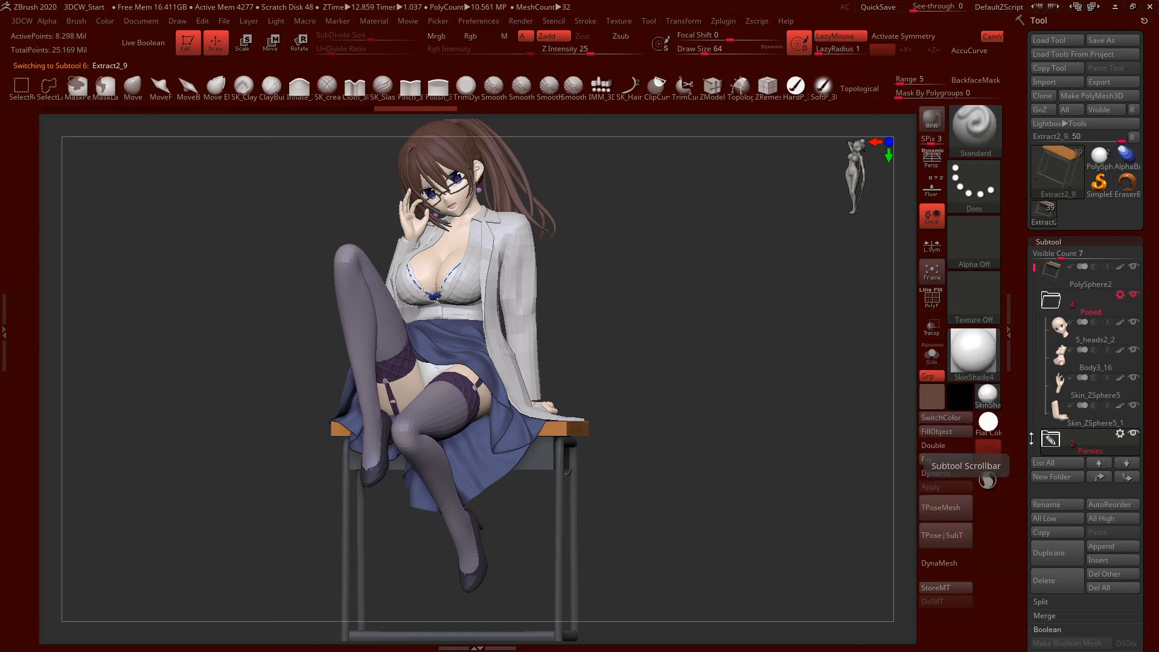
click(1050, 444)
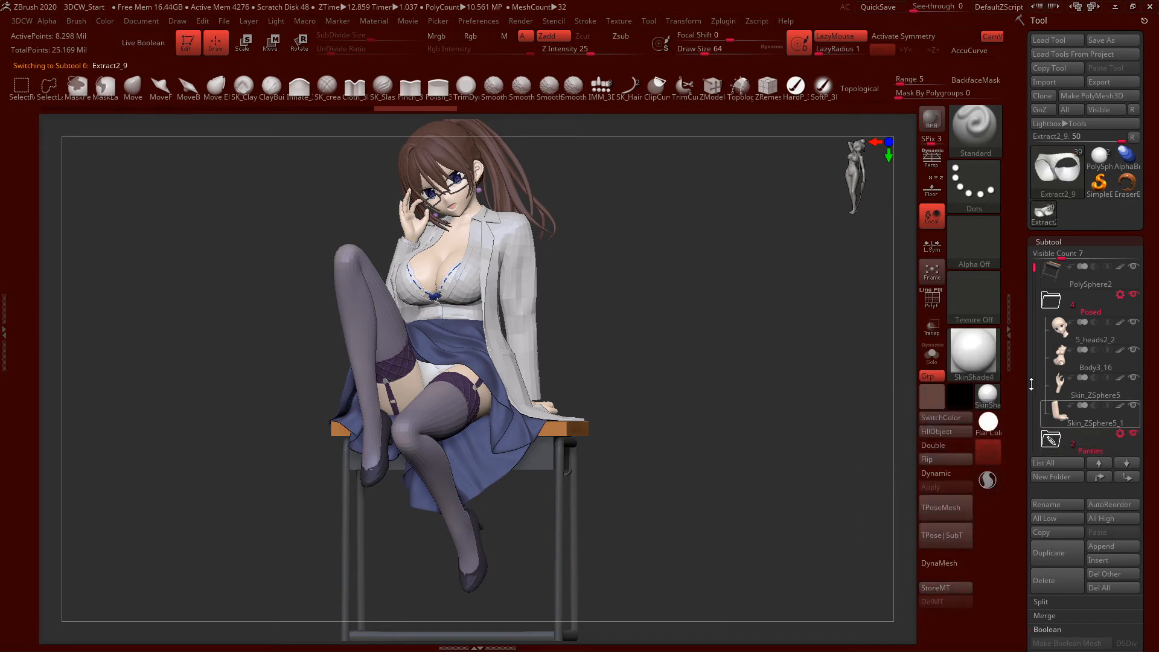
drag(1035, 272, 1061, 335)
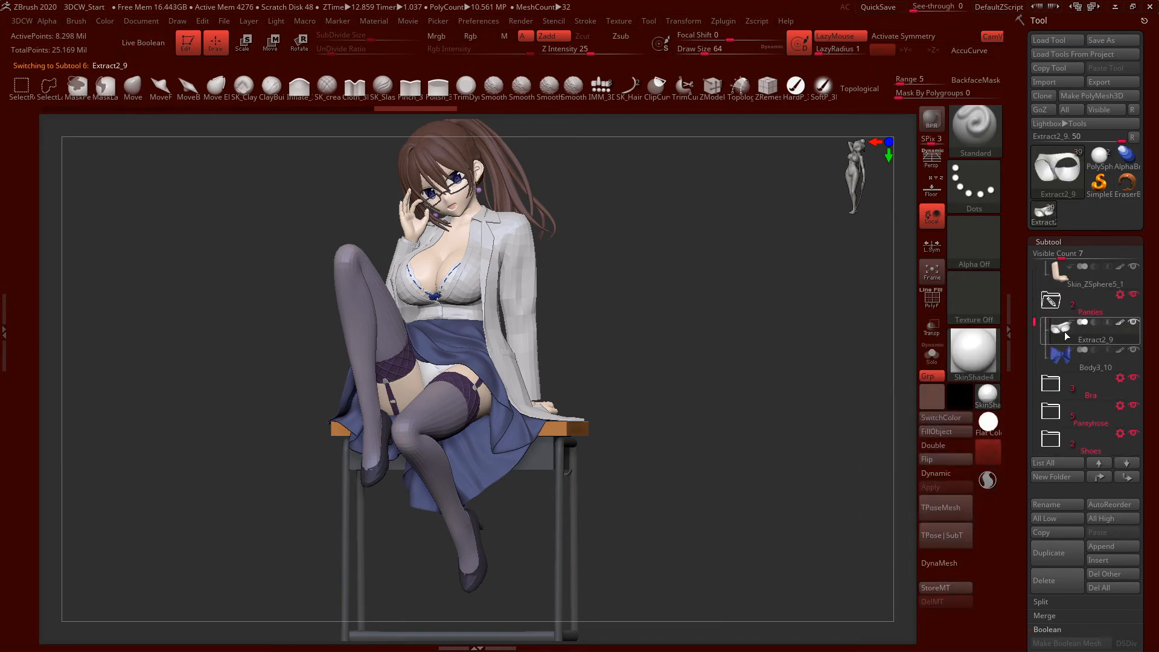
mouse_move(1065, 336)
click(1080, 366)
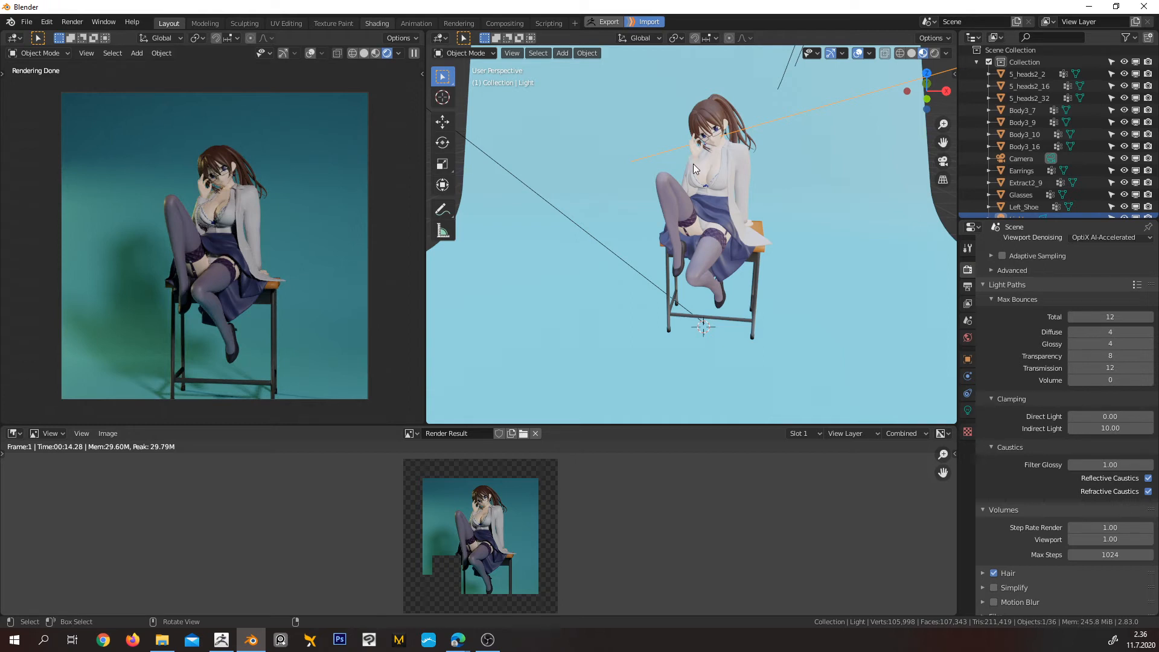
Switch back to Blender and examine the re-imported character's clothing and overall pose up close and from a distance
click(694, 164)
scroll(693, 164, up, 10)
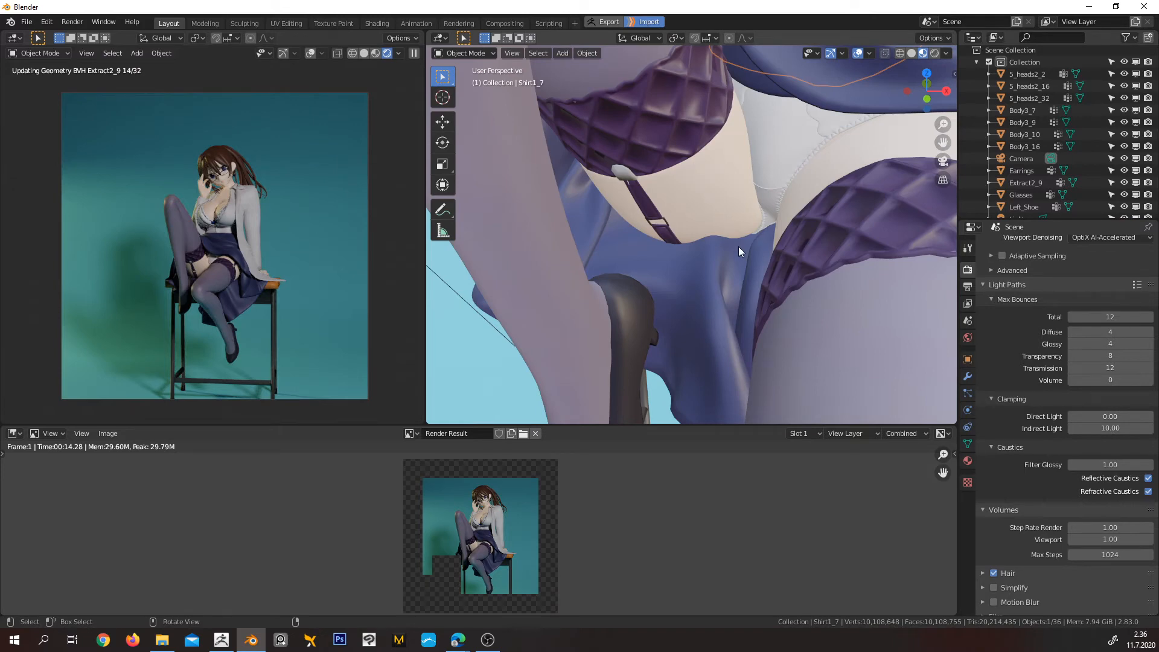
scroll(734, 248, down, 10)
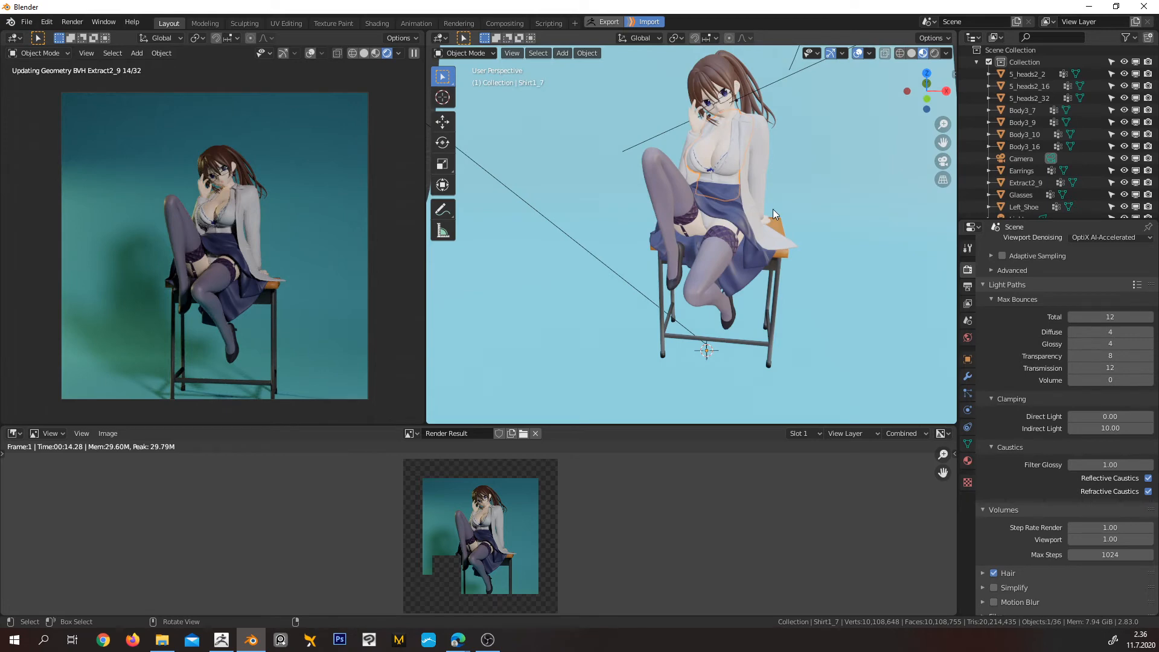
scroll(820, 178, up, 6)
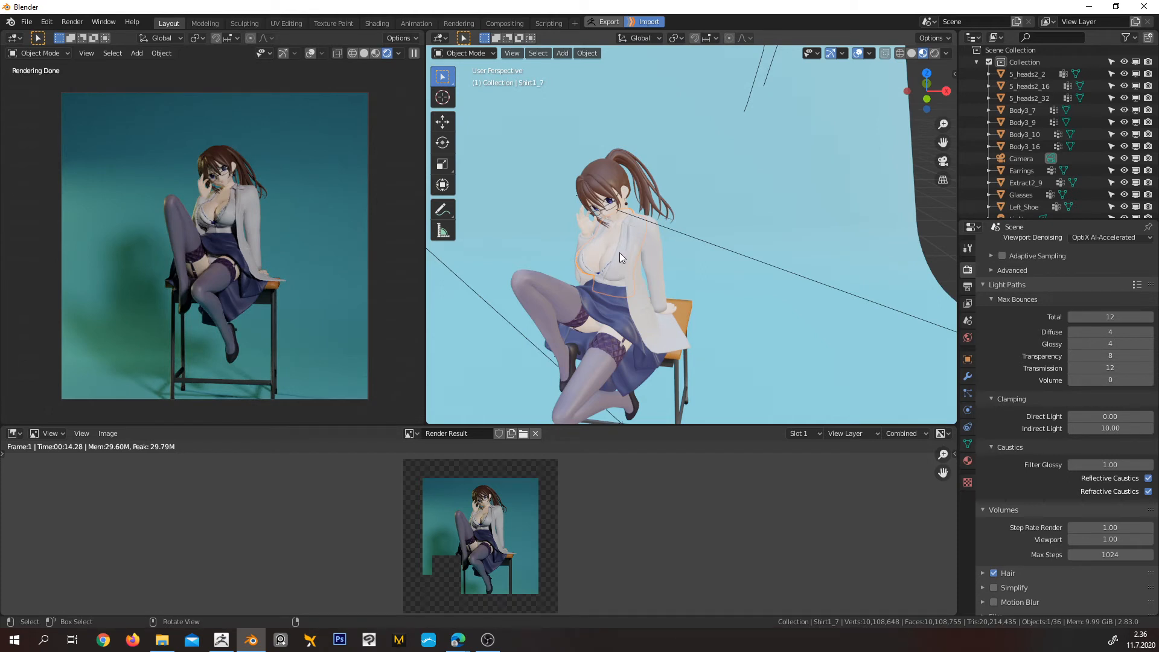
scroll(621, 257, up, 2)
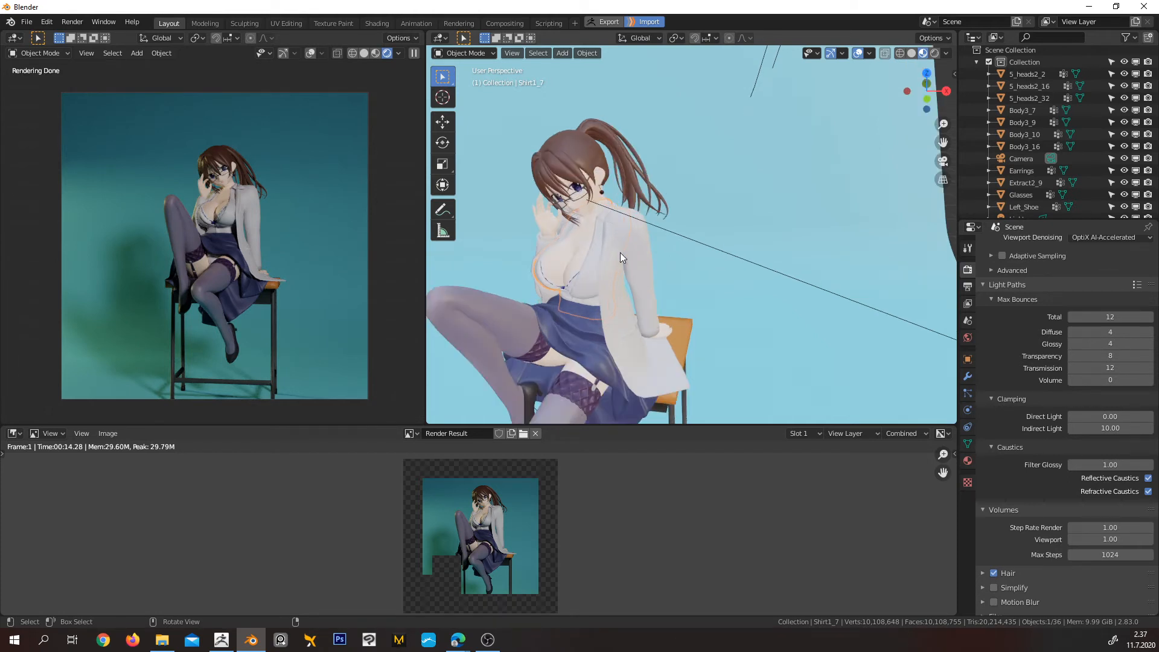
click(702, 309)
scroll(520, 166, up, 5)
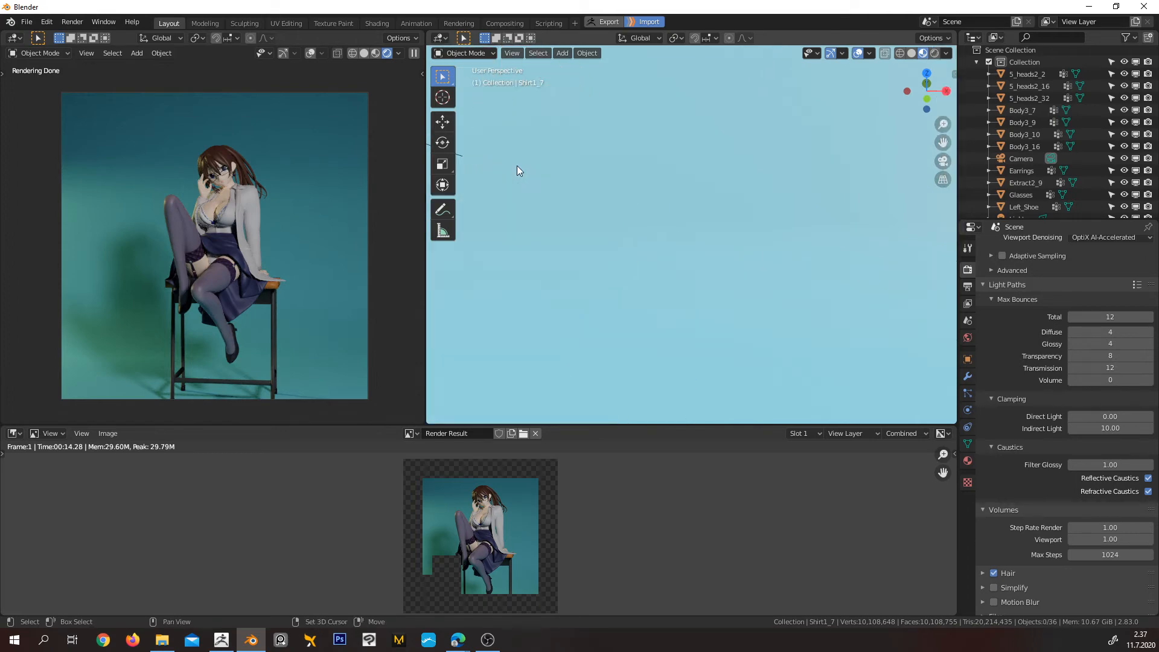
shift+middle_drag(516, 166, 852, 238)
scroll(733, 235, down, 4)
scroll(733, 234, down, 4)
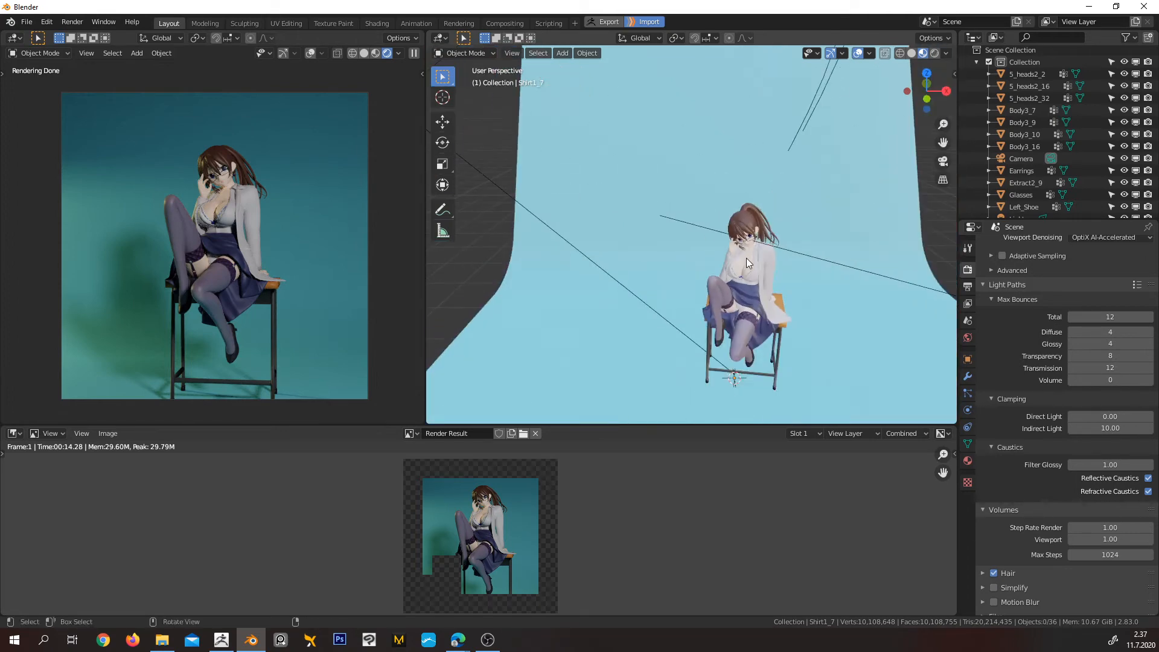
Select the Body3_16 mesh, frame it in the working viewport, and inspect the character's face and upper body
click(746, 259)
key(KP_Decimal)
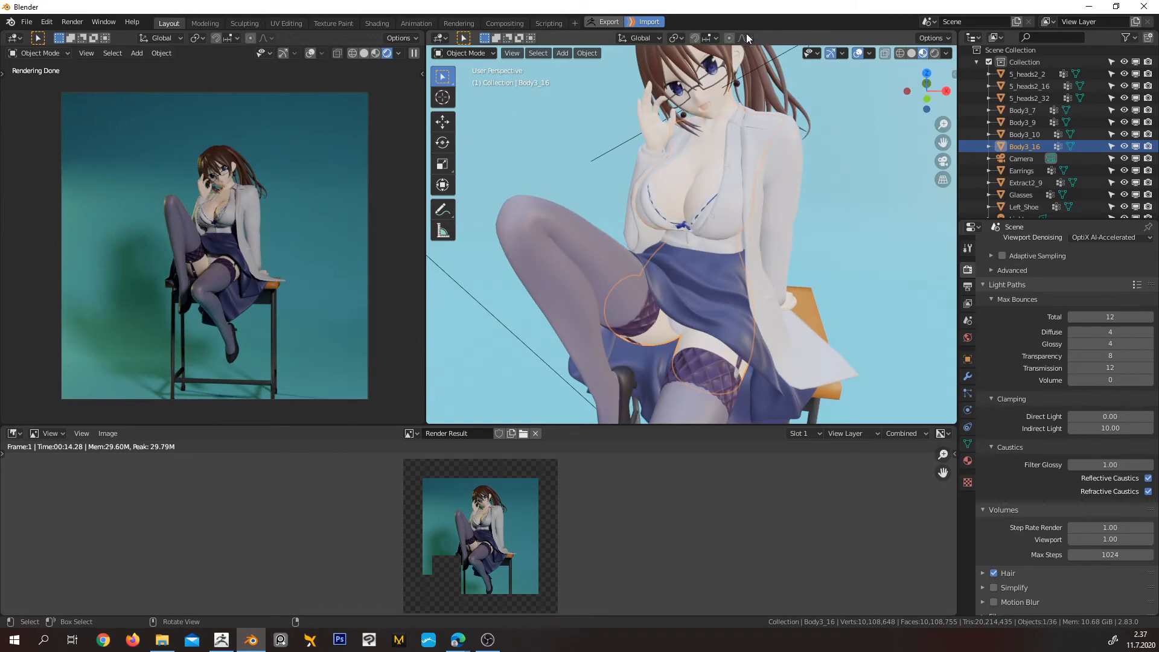
scroll(745, 125, up, 4)
shift+middle_drag(745, 126, 739, 352)
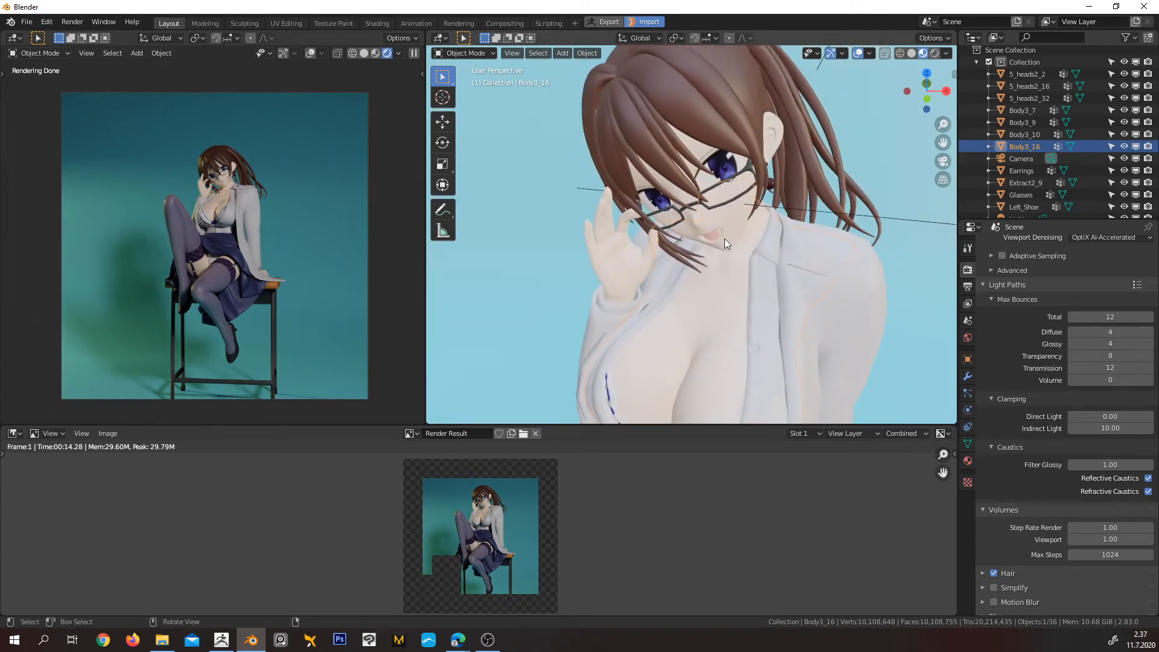
Start a render of the scene with the re-imported high-resolution meshes and view the character from another angle meanwhile
key(F12)
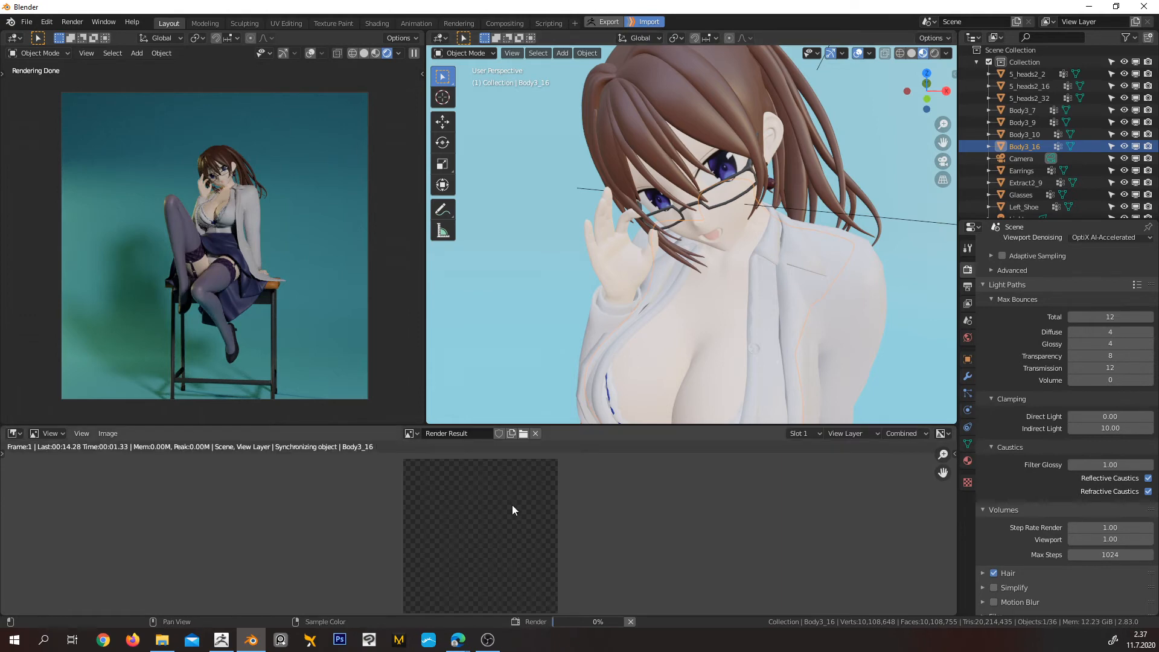
scroll(724, 269, down, 10)
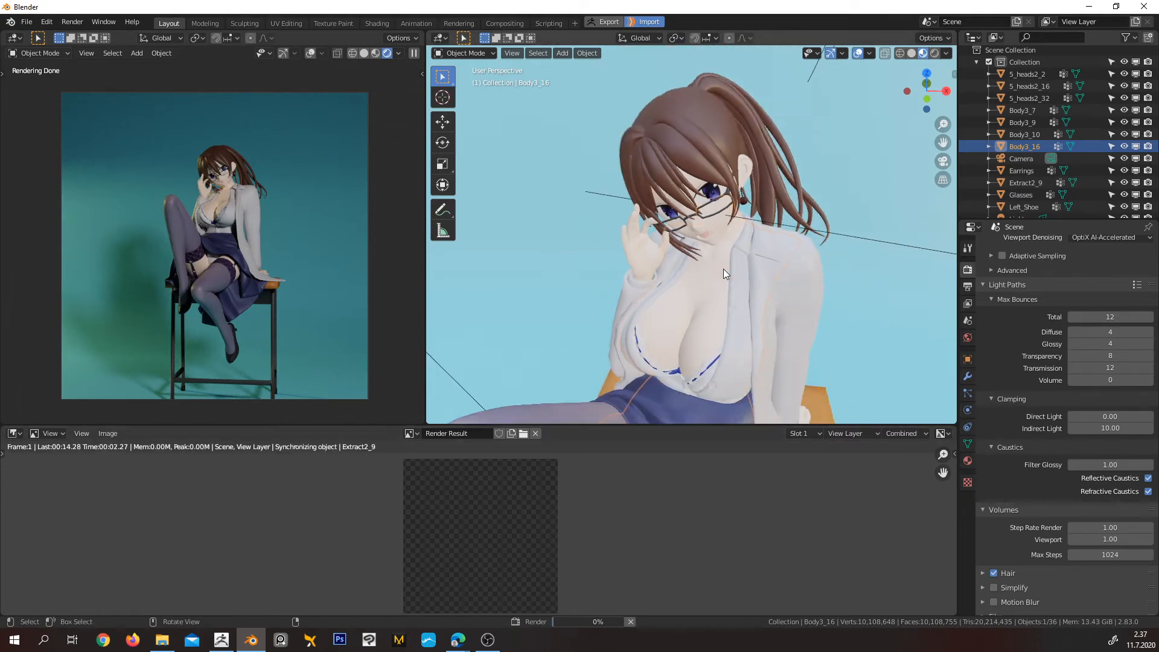
middle_drag(724, 291, 639, 296)
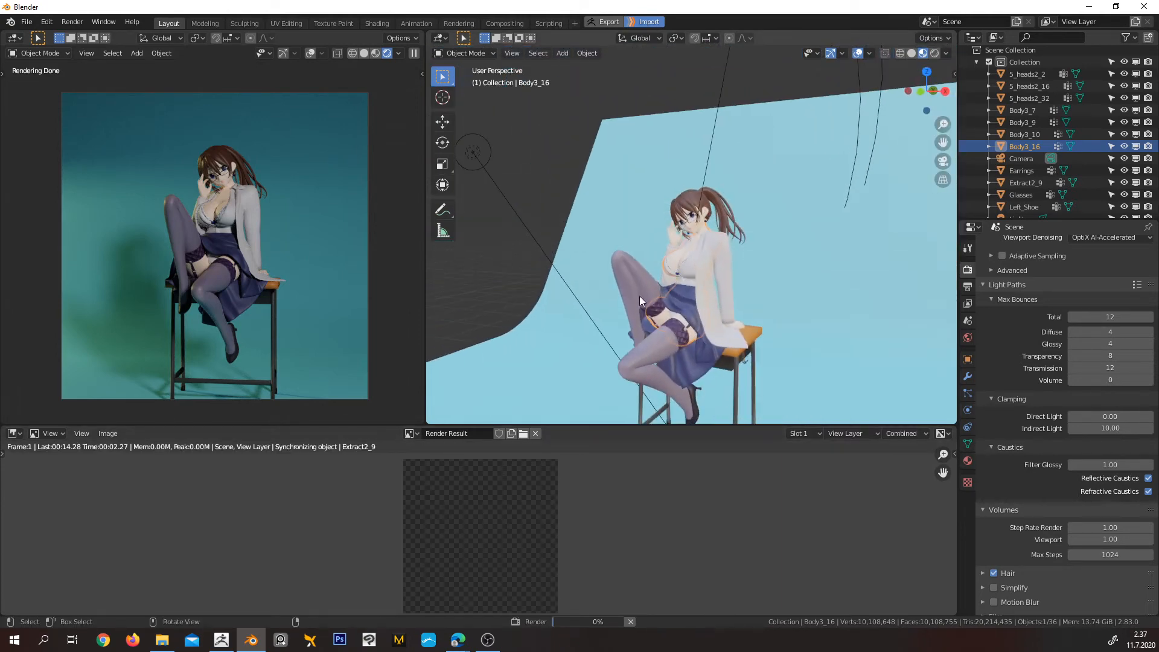
View the seated character from the side and front, and examine her face and upper body while the render runs
middle_drag(717, 299, 664, 288)
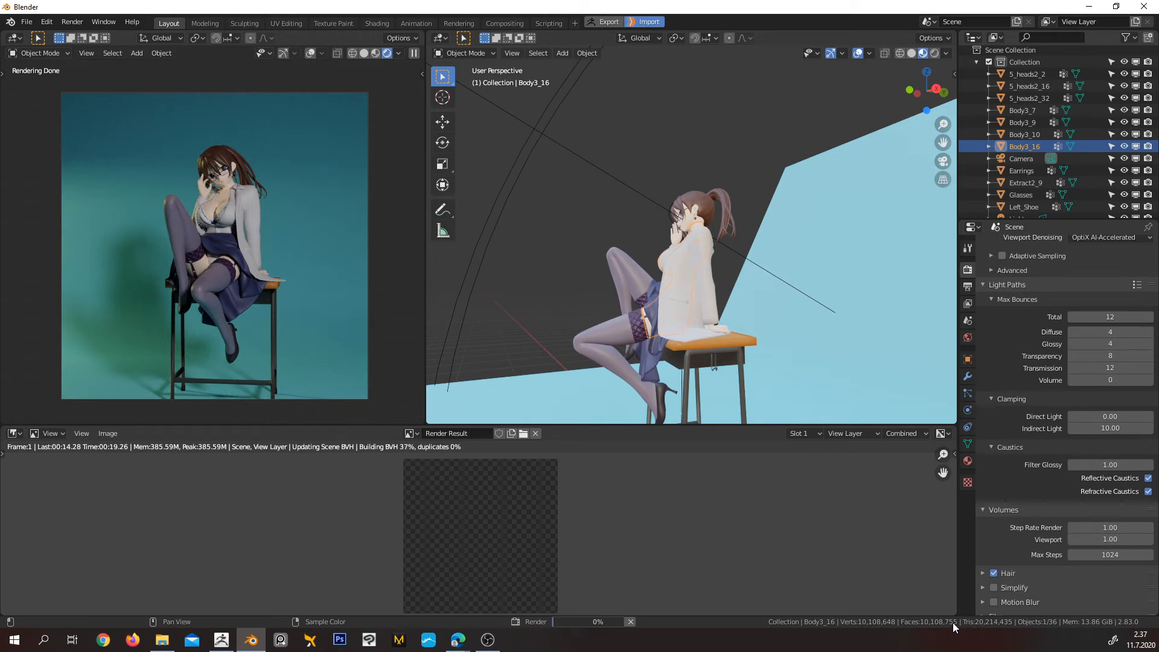
middle_drag(688, 291, 766, 307)
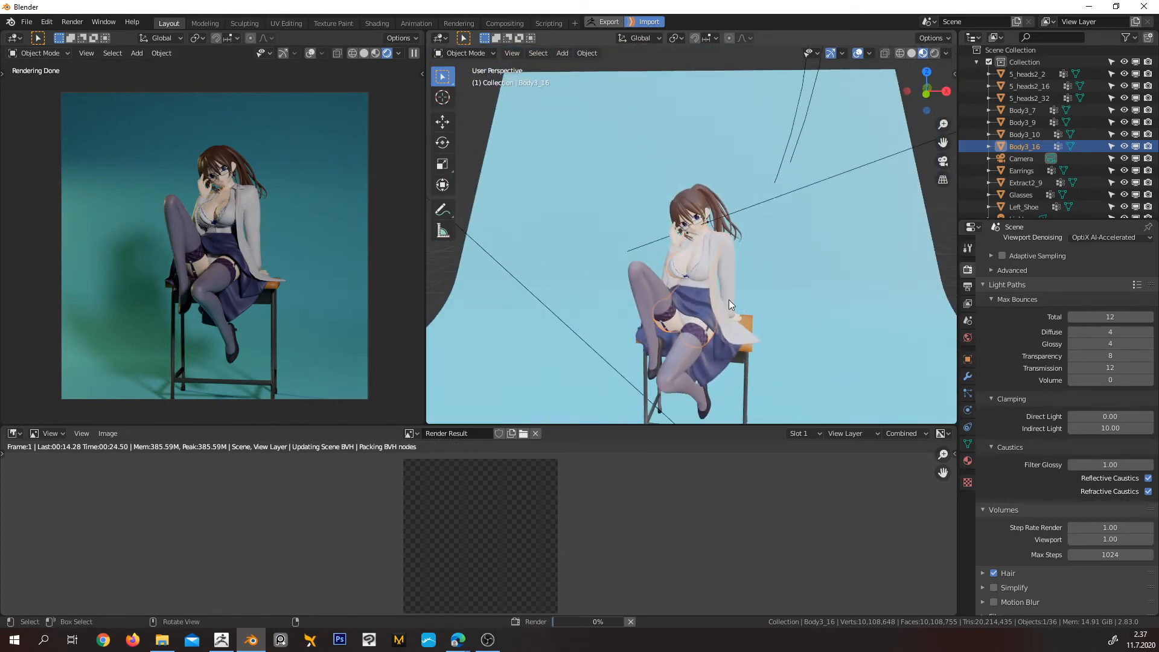
scroll(709, 269, up, 1)
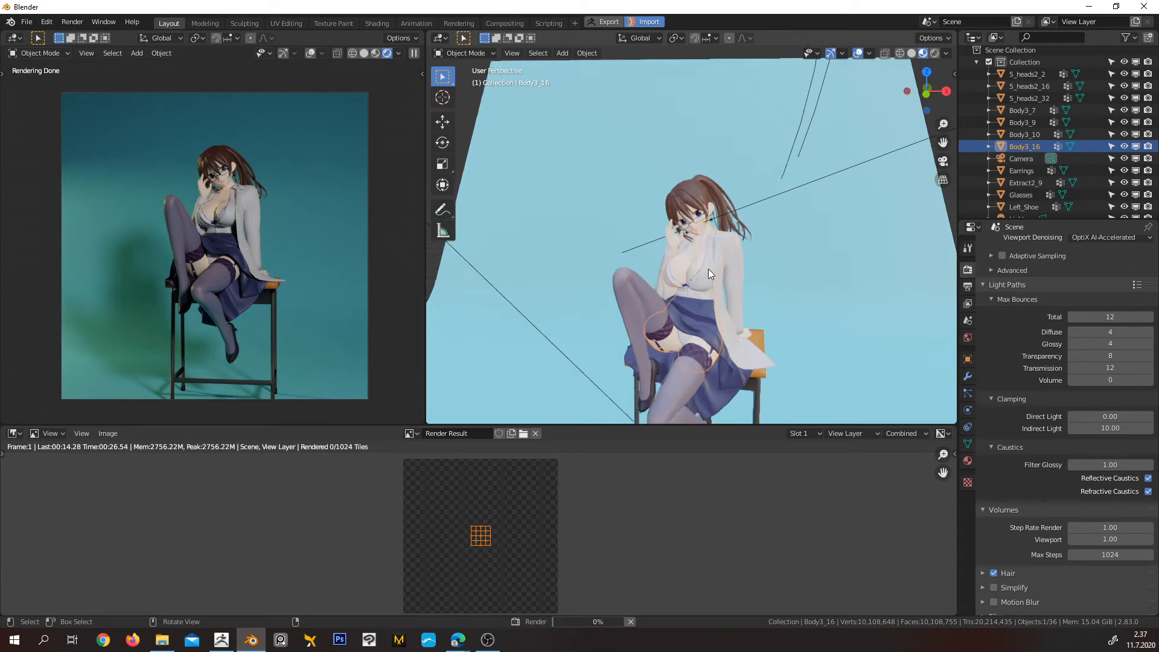
scroll(708, 269, up, 4)
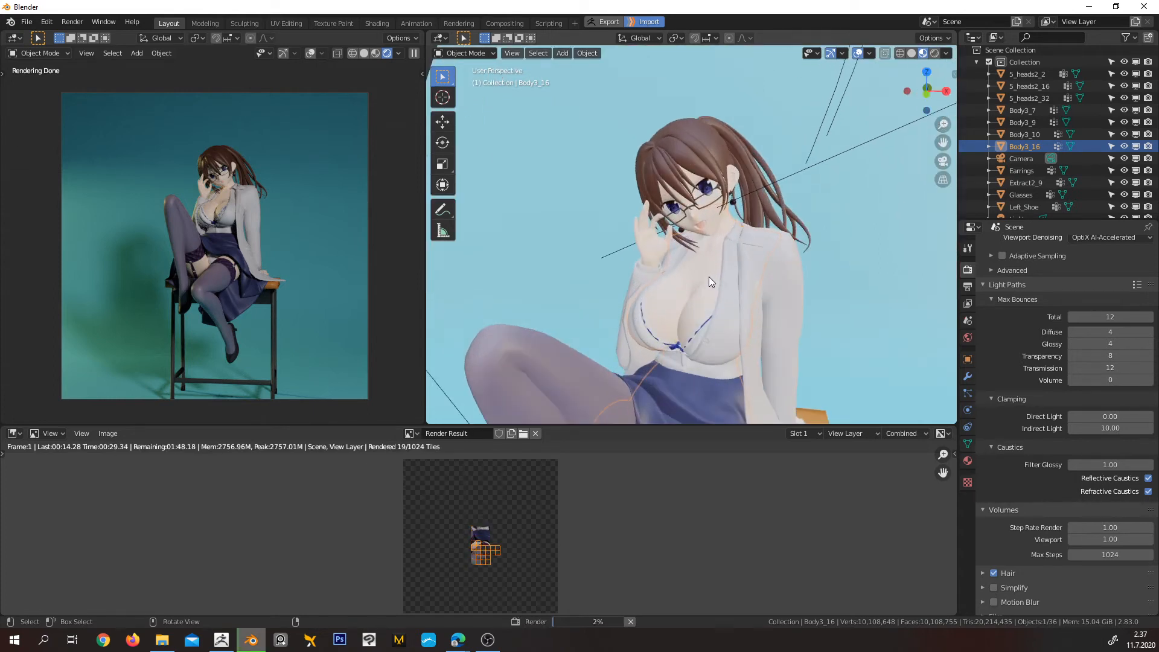
key(ctrl+Tab)
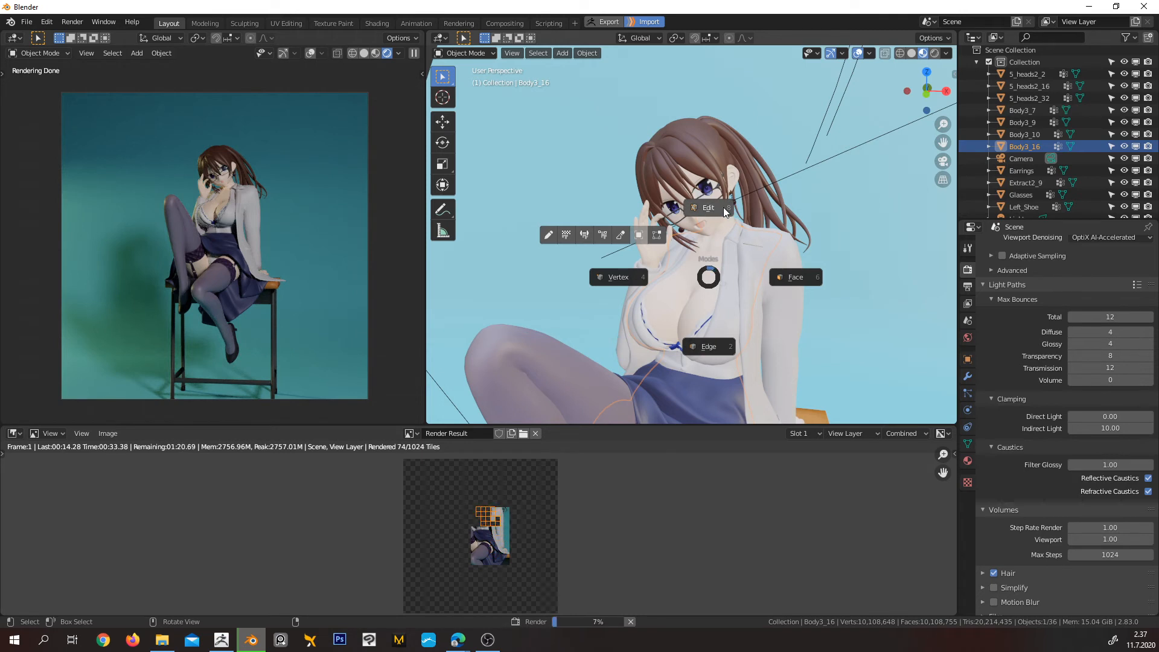
click(723, 271)
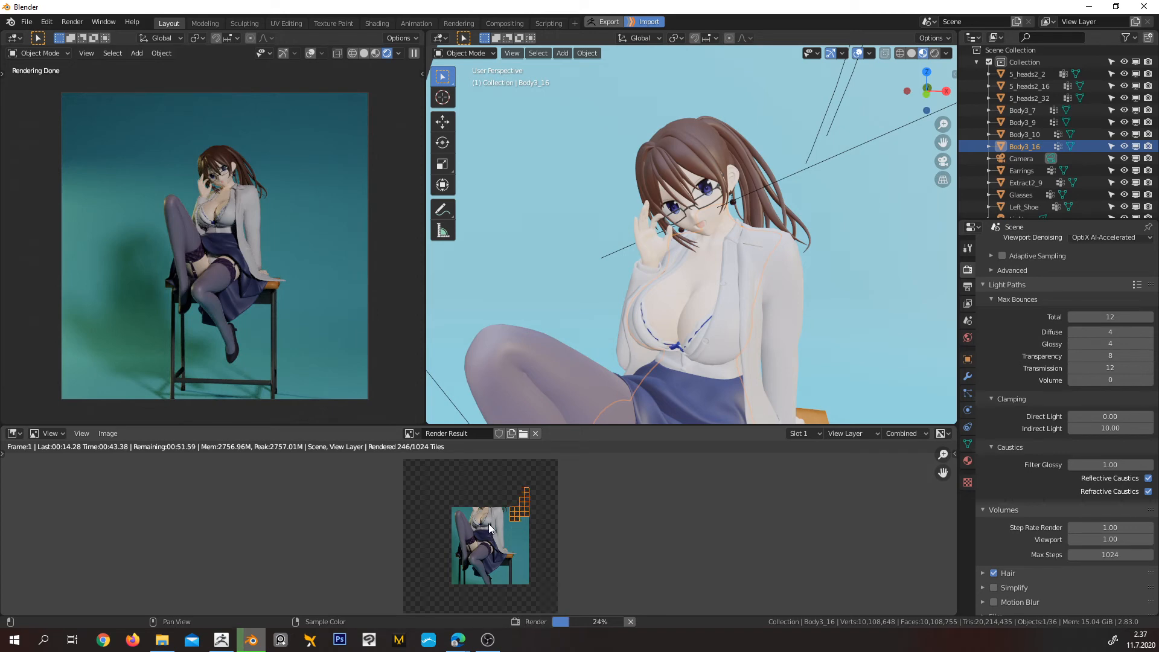
Inspect the in-progress render up close, from the character's upper body to her face
scroll(489, 523, up, 3)
scroll(549, 495, up, 2)
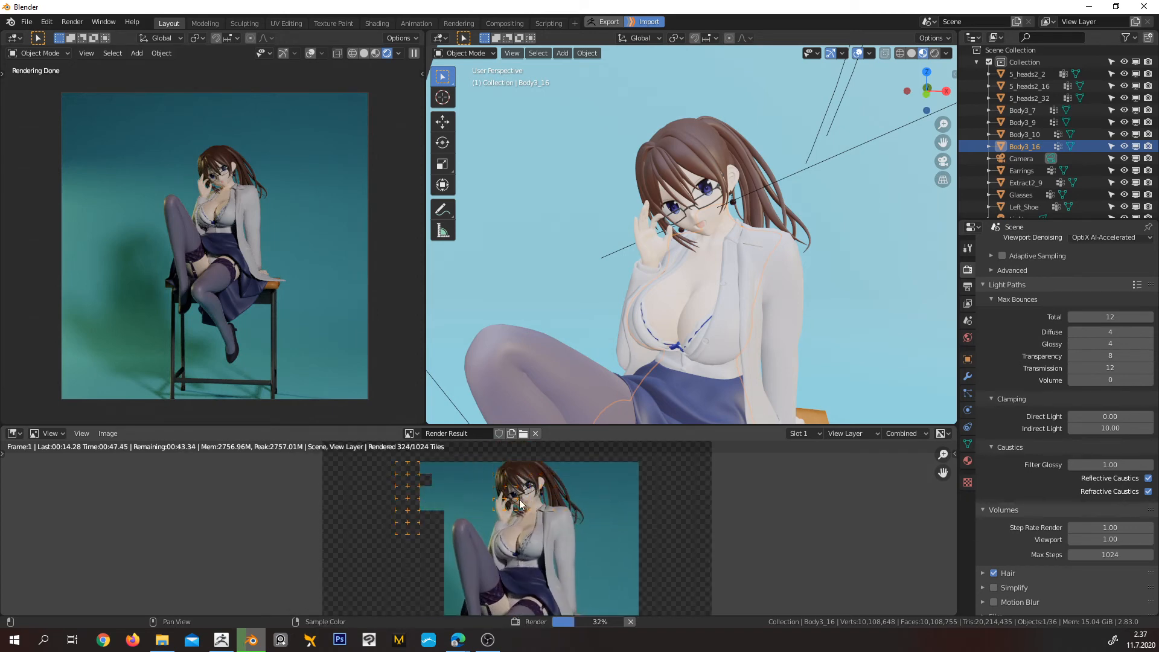
scroll(516, 511, up, 1)
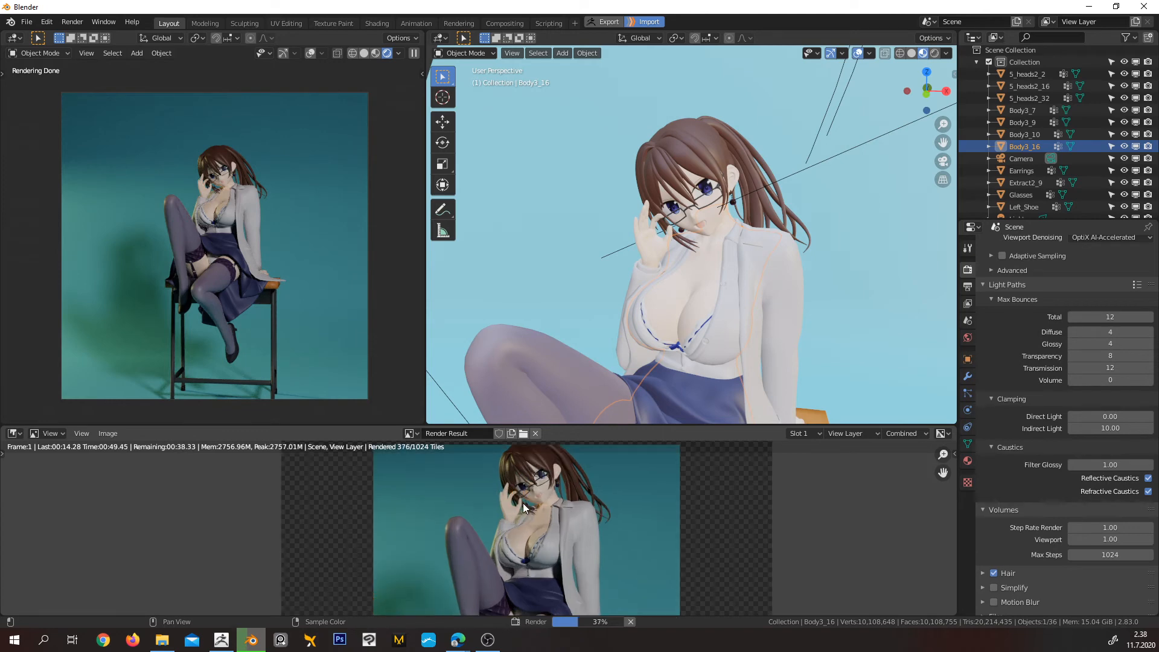
scroll(557, 475, up, 5)
scroll(611, 478, up, 3)
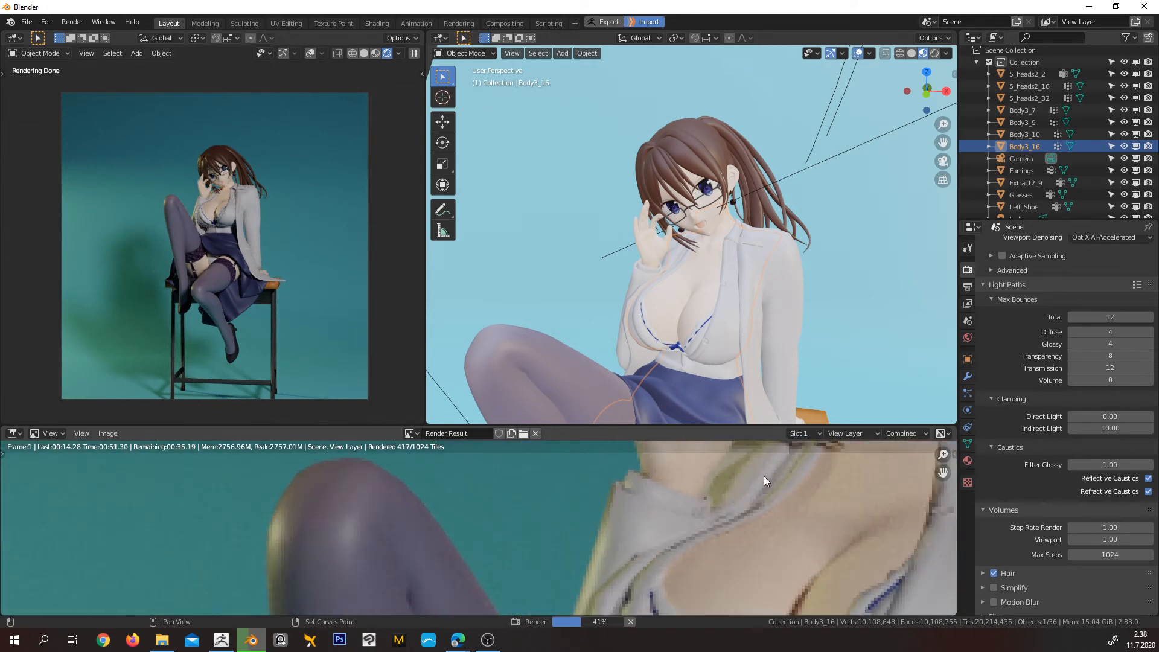
shift+middle_drag(763, 475, 541, 577)
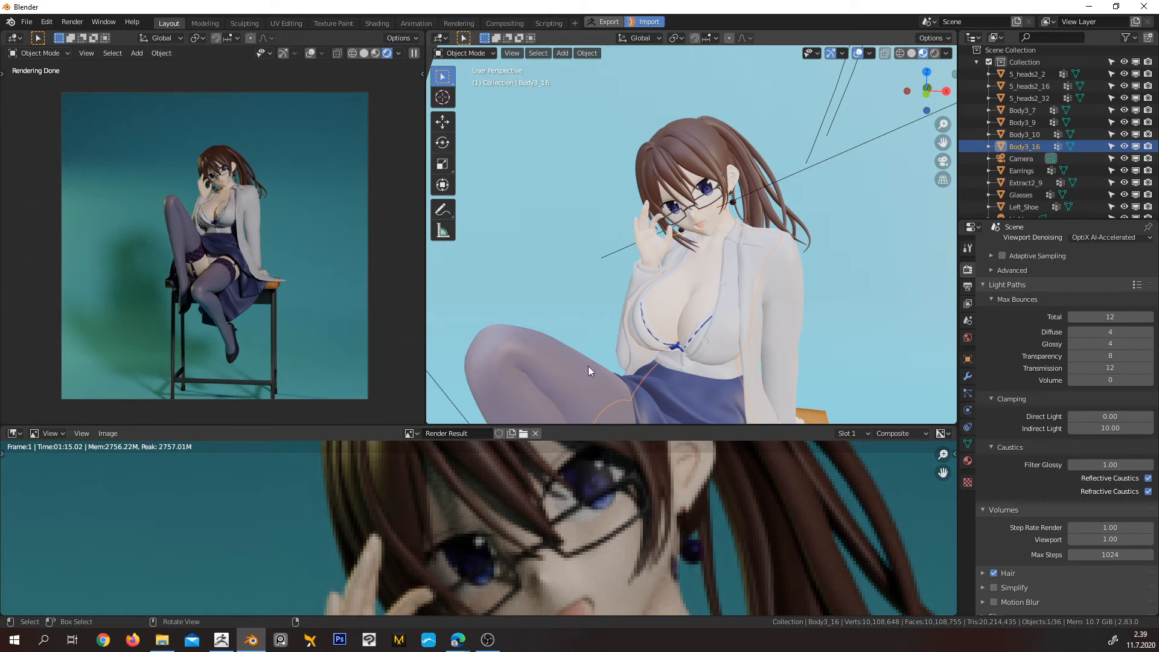
Examine the finished render's face, hand and collar, and frame the character's head and shoulders in the render view
scroll(581, 494, down, 7)
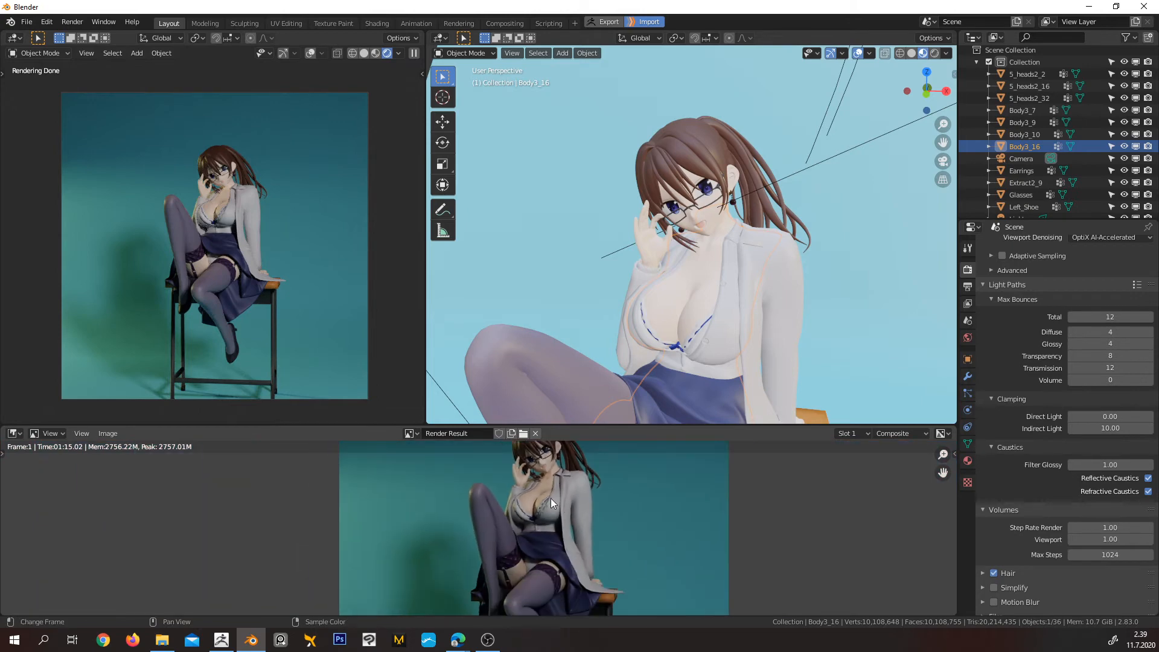
scroll(585, 477, up, 6)
middle_drag(619, 491, 519, 603)
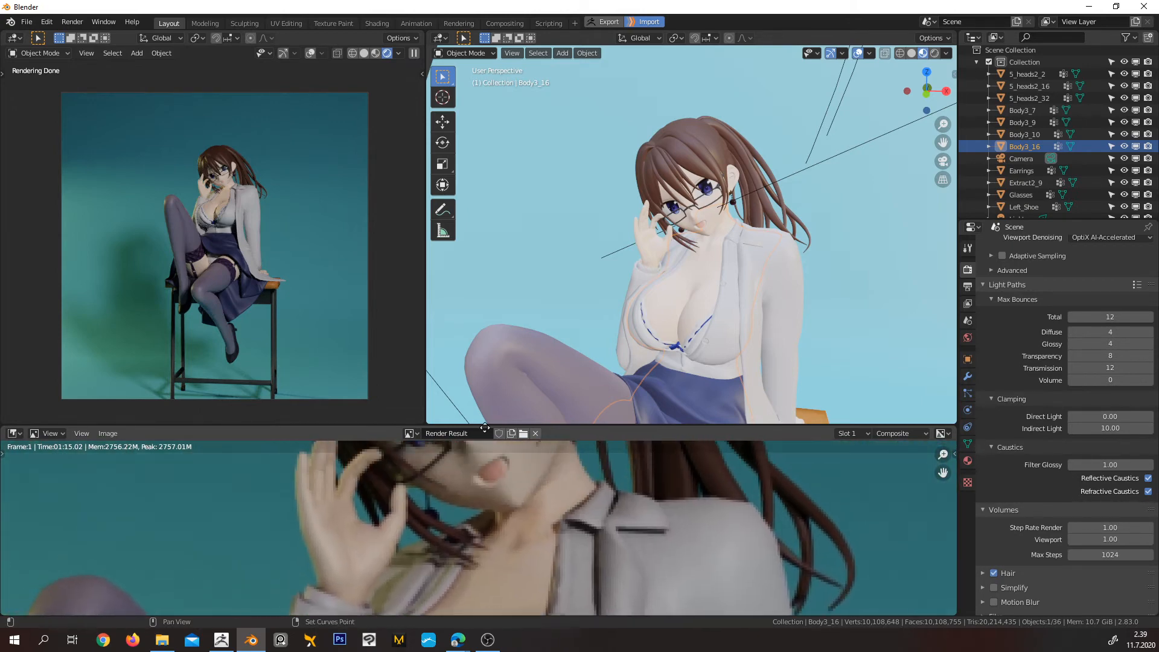
middle_drag(538, 443, 548, 543)
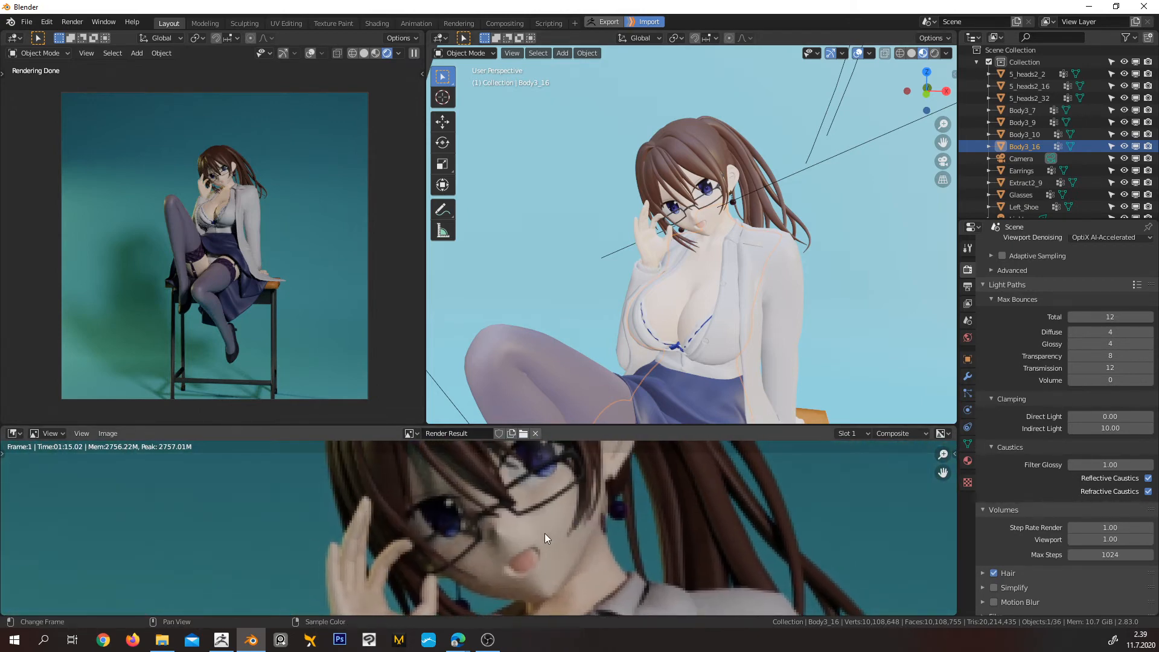
scroll(546, 536, up, 1)
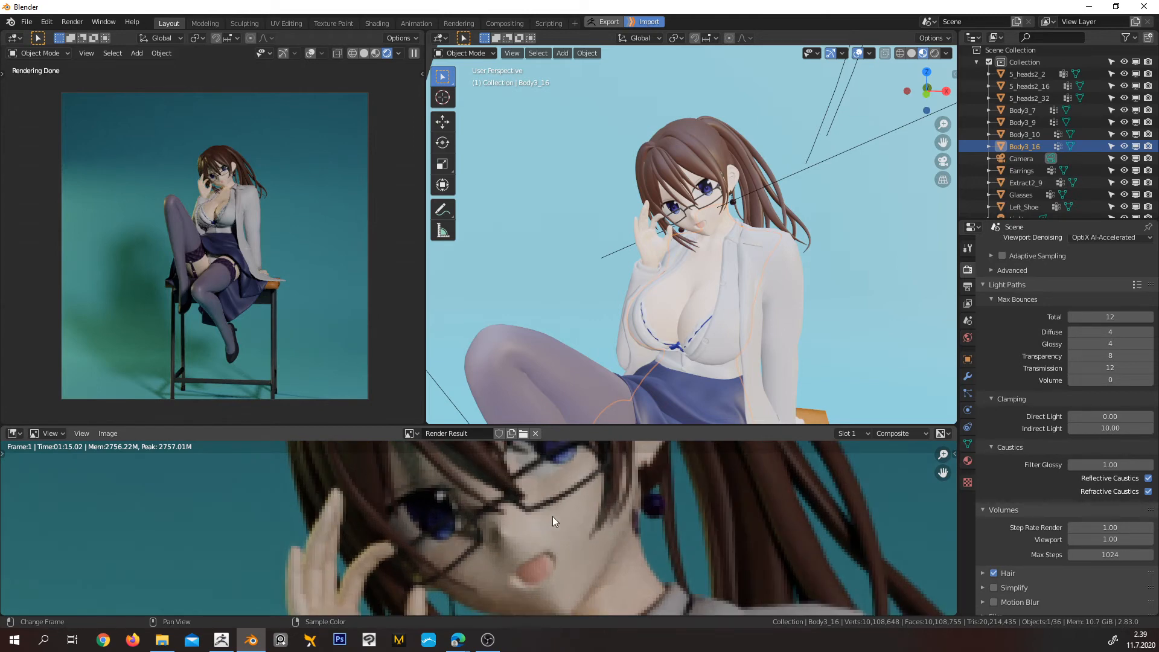
scroll(554, 516, down, 4)
middle_drag(553, 516, 557, 505)
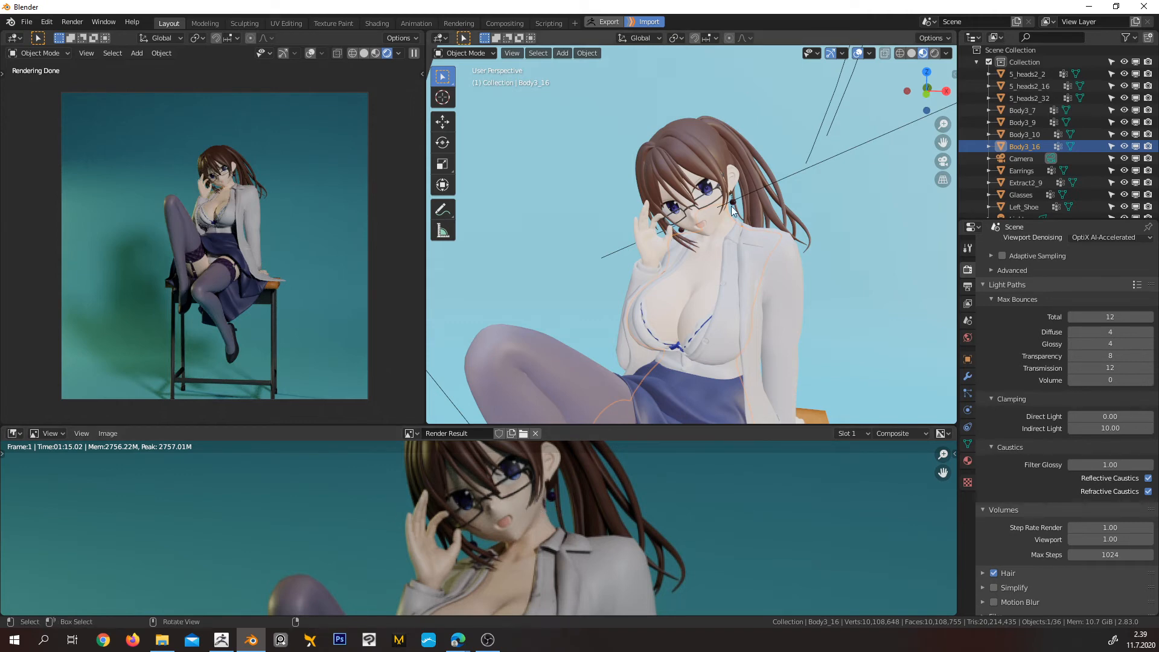
Select the 5_heads2_2 head mesh in the working viewport and check the face against the render
scroll(741, 198, up, 2)
scroll(741, 198, up, 4)
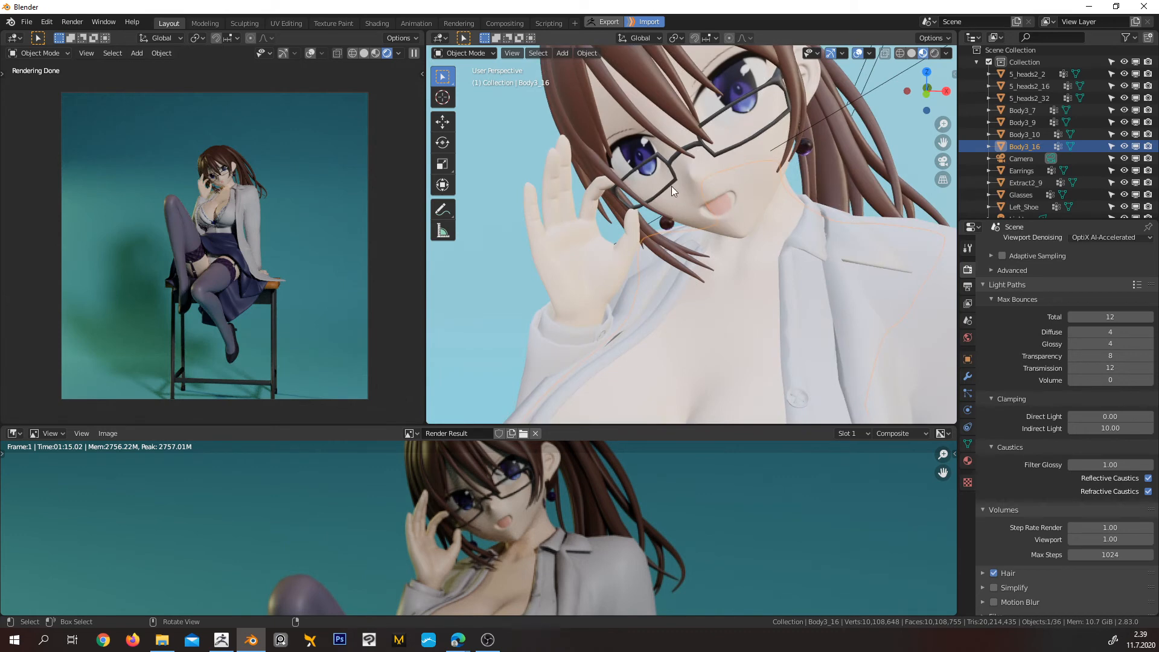
click(694, 132)
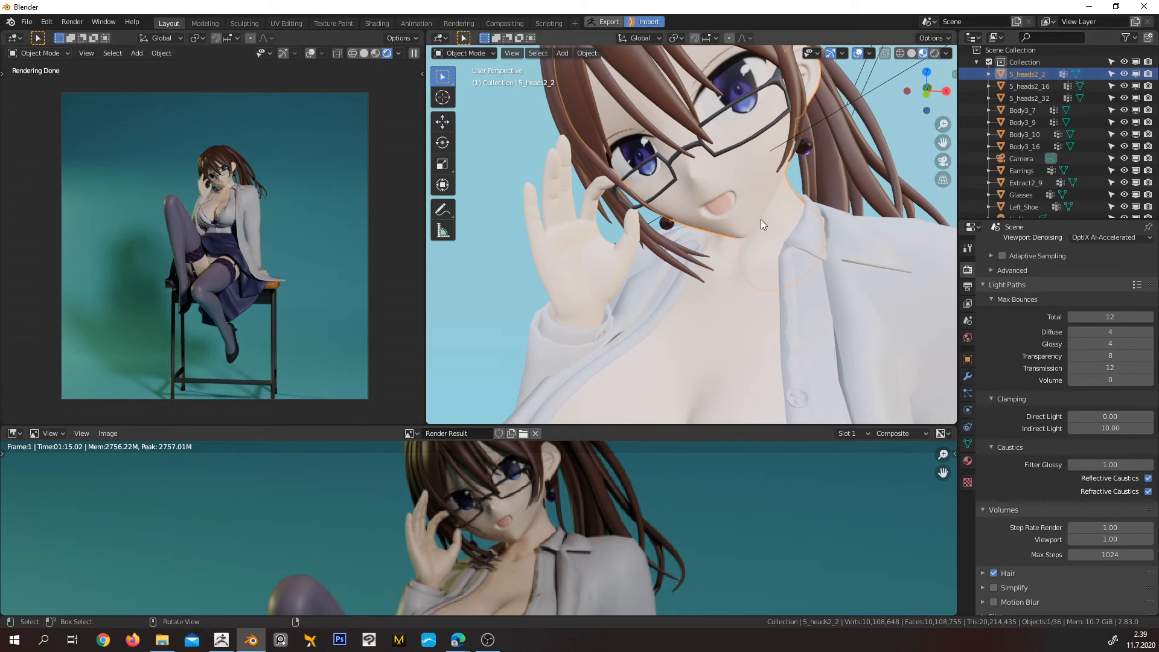
scroll(725, 281, down, 10)
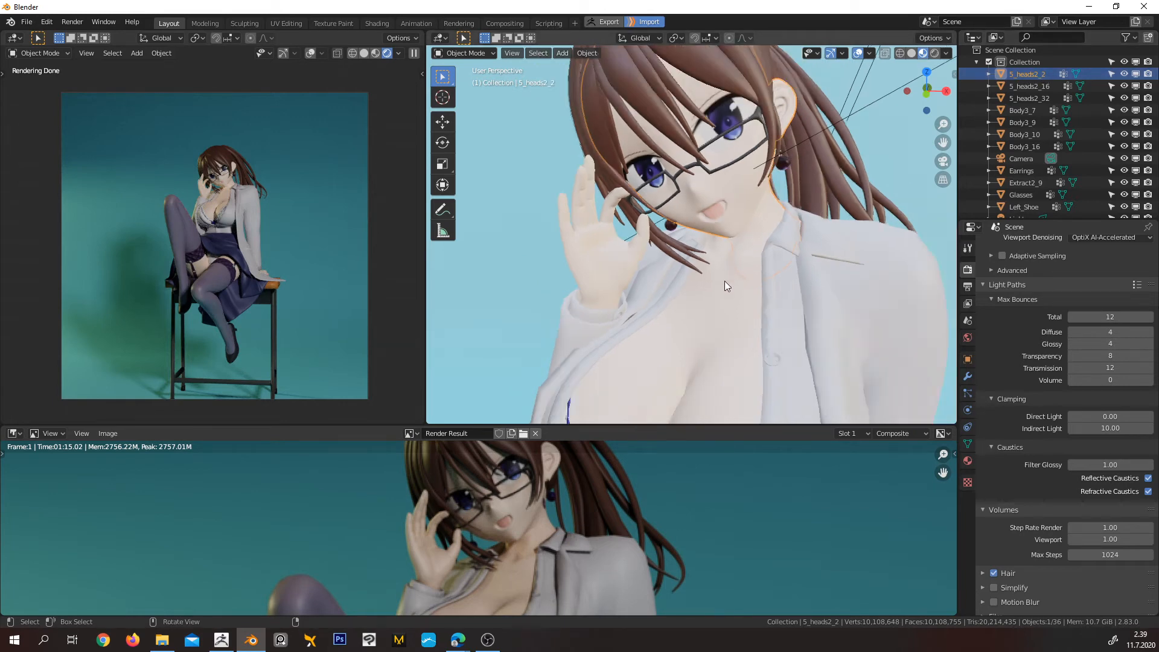
middle_drag(752, 327, 766, 249)
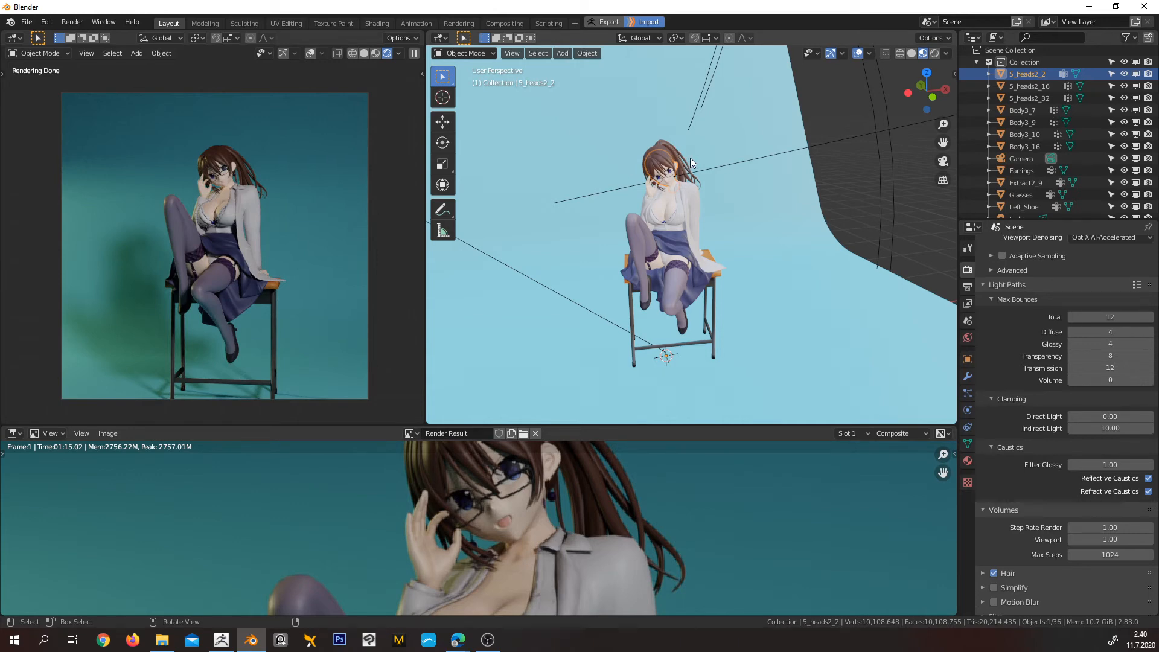
Inspect the character's head, glasses and ear with its earring up close in the working viewport
scroll(683, 170, up, 5)
middle_drag(693, 156, 718, 211)
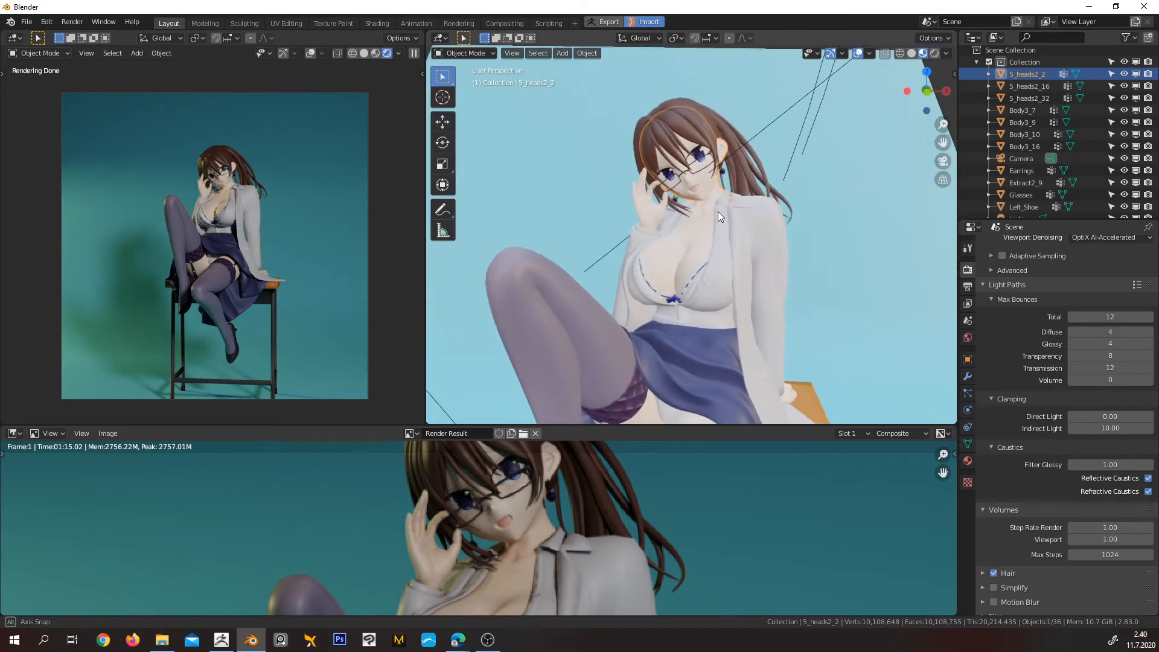
scroll(704, 168, up, 1)
shift+middle_drag(711, 158, 689, 241)
scroll(681, 242, up, 3)
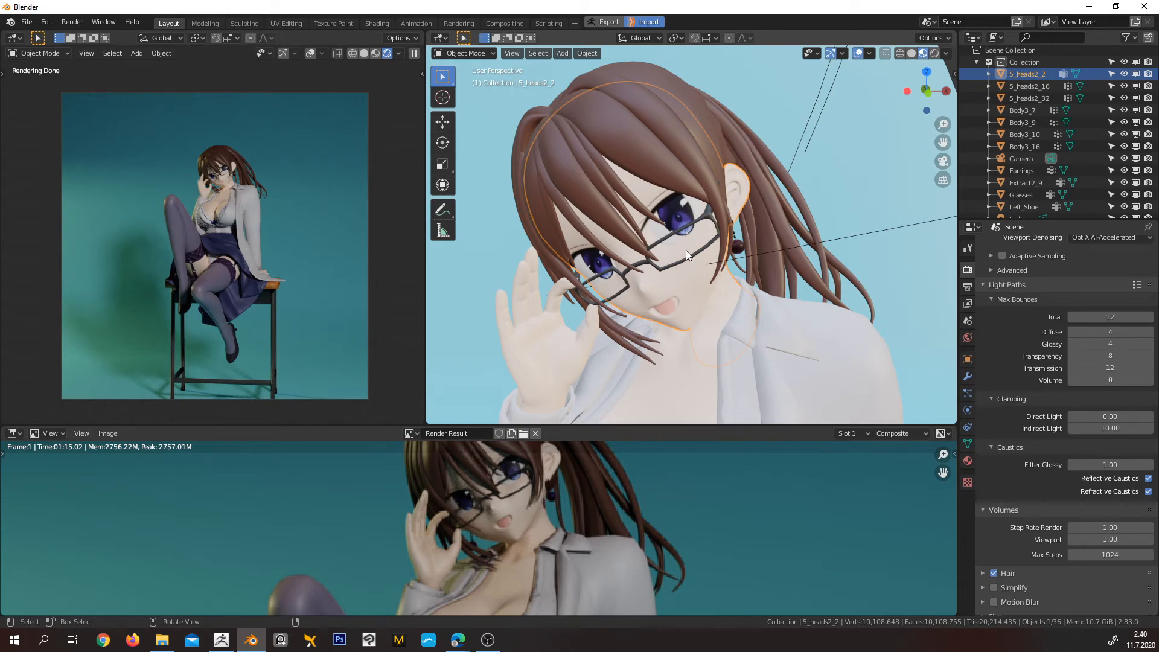
scroll(725, 260, up, 5)
middle_drag(712, 259, 663, 275)
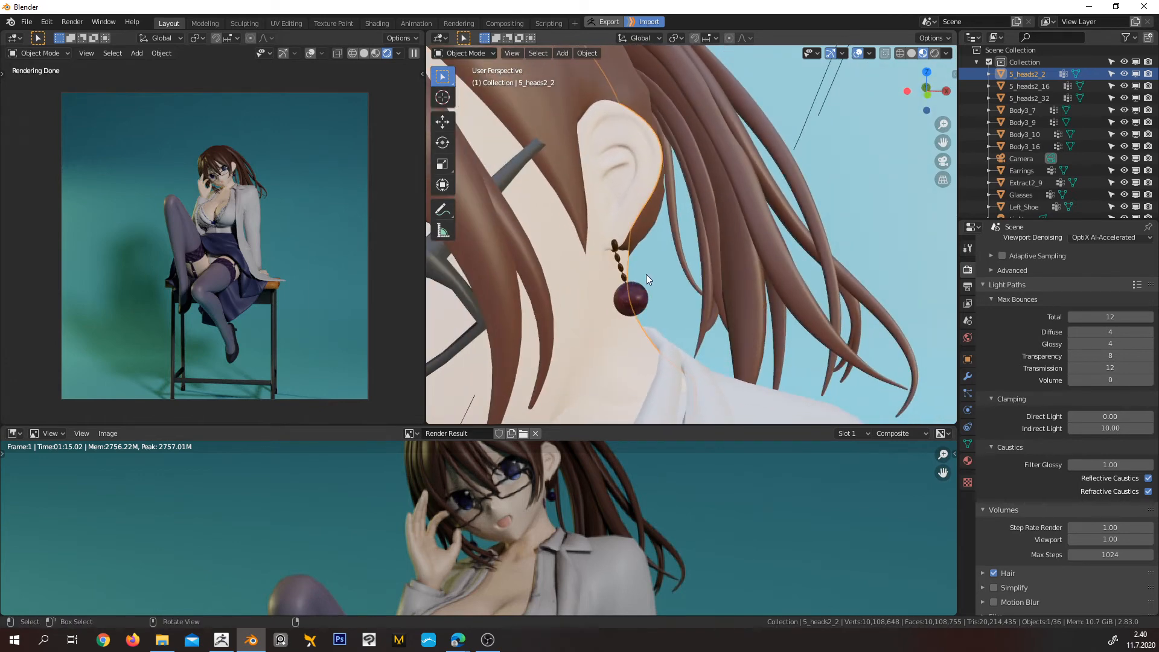
scroll(599, 299, down, 5)
shift+middle_drag(605, 301, 711, 244)
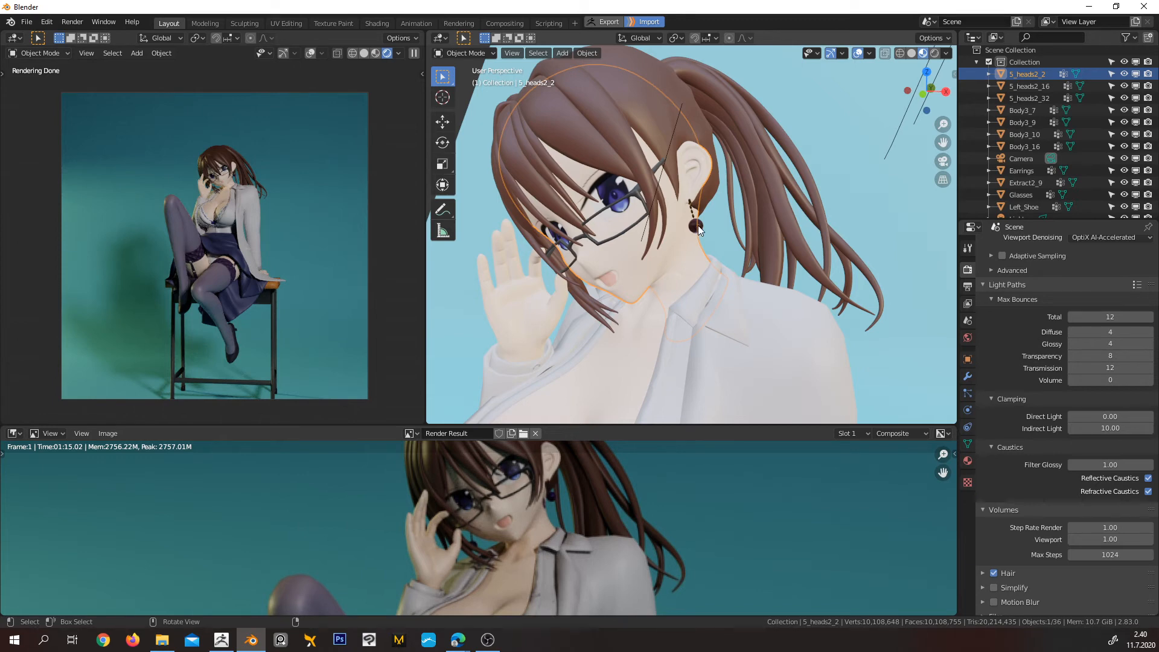
Select the Earrings object and examine its dark bead and gold chain up close
scroll(698, 226, up, 7)
scroll(708, 204, up, 3)
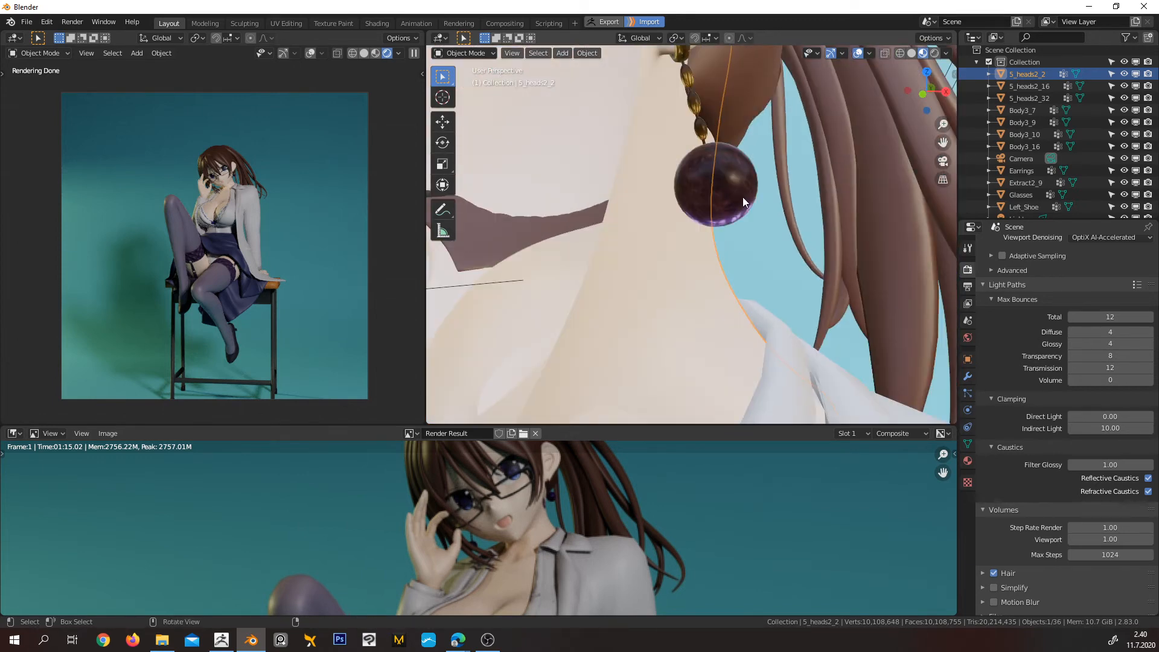
click(717, 186)
middle_drag(715, 183, 713, 187)
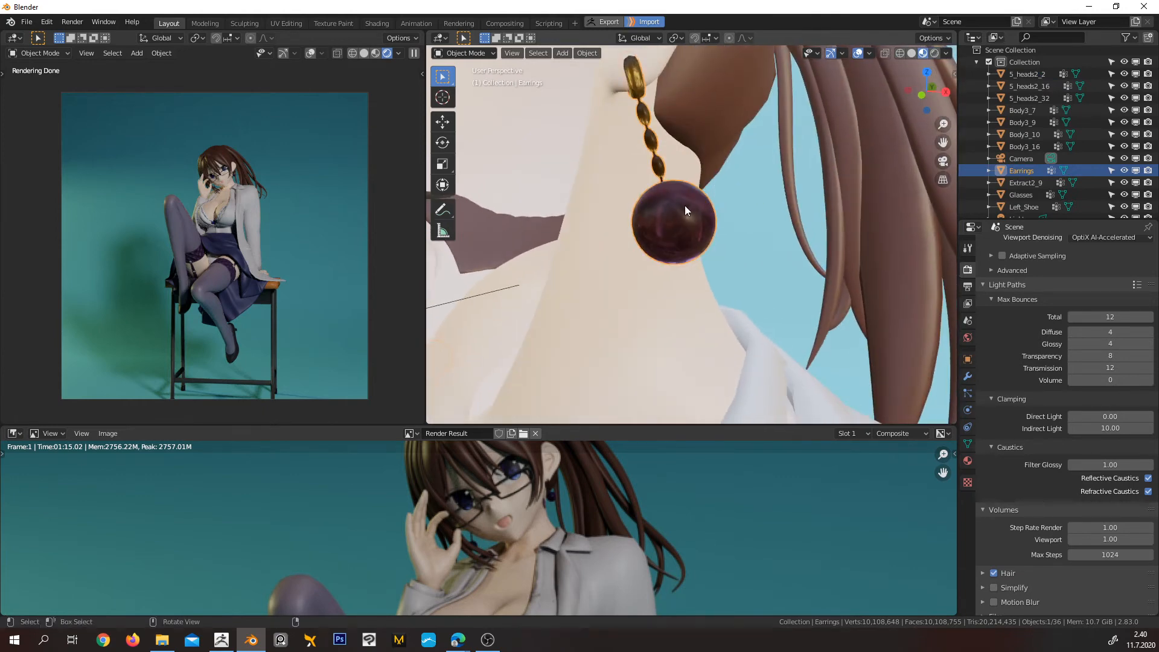
scroll(683, 216, down, 5)
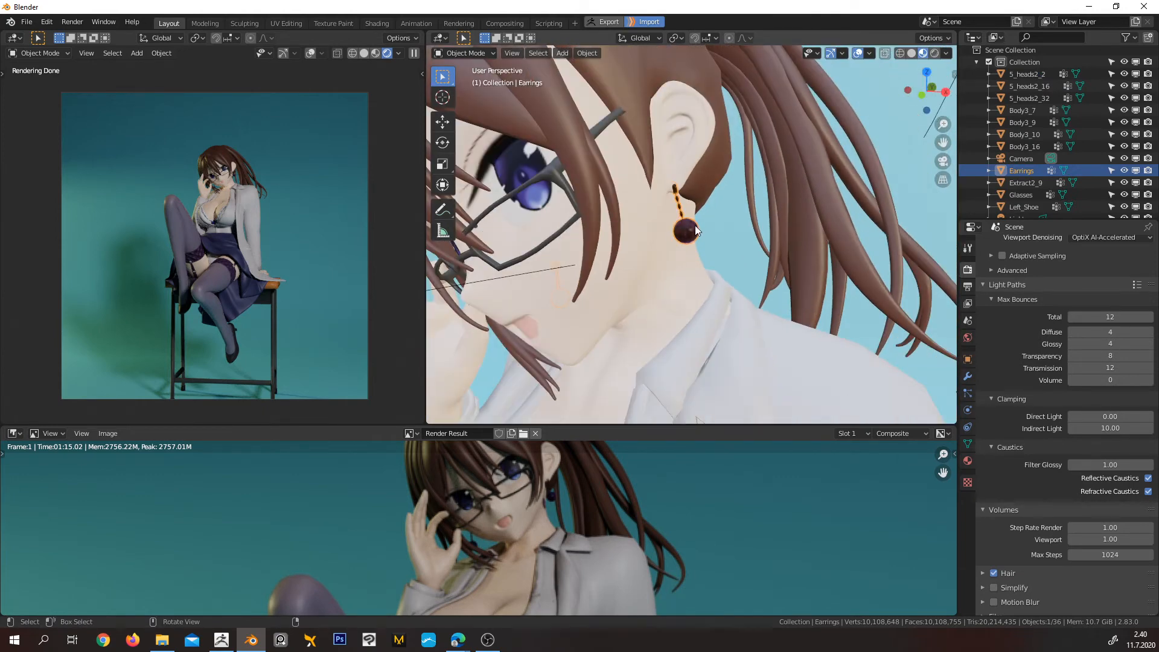
scroll(684, 230, down, 4)
middle_drag(693, 232, 702, 234)
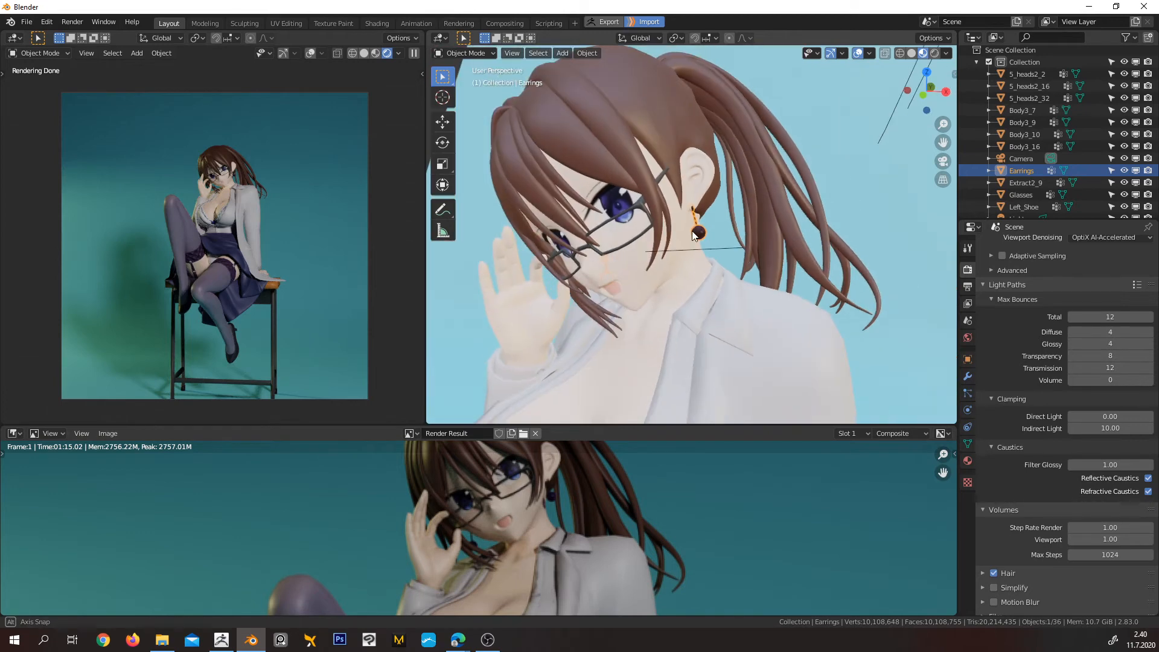
scroll(702, 234, up, 8)
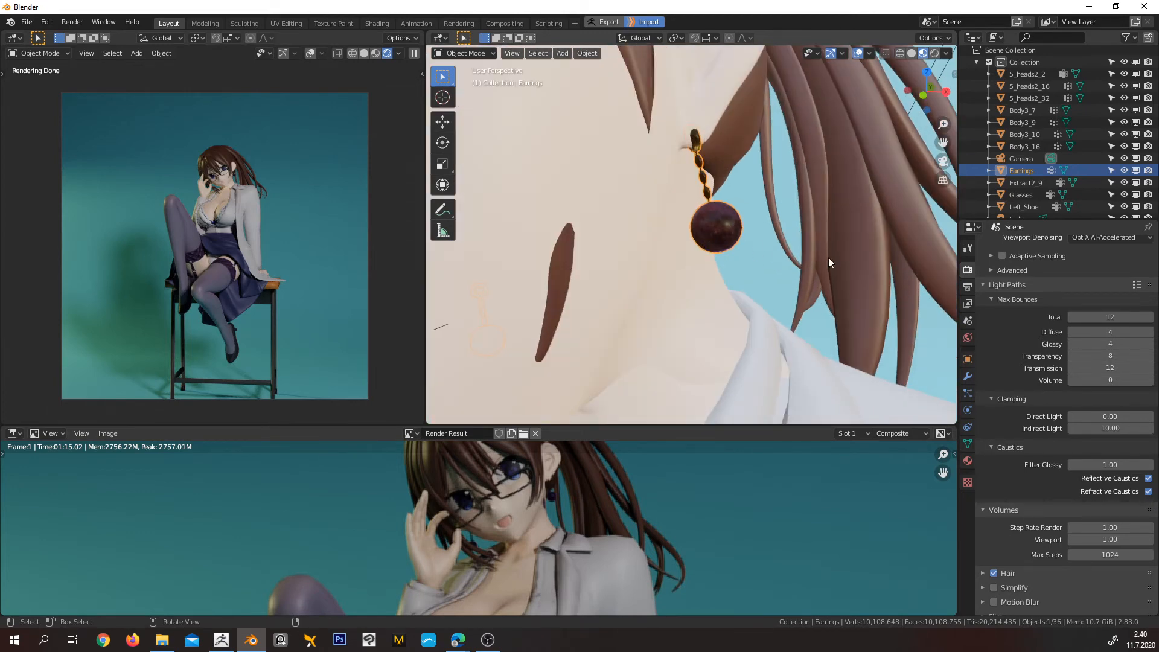
scroll(1012, 331, up, 6)
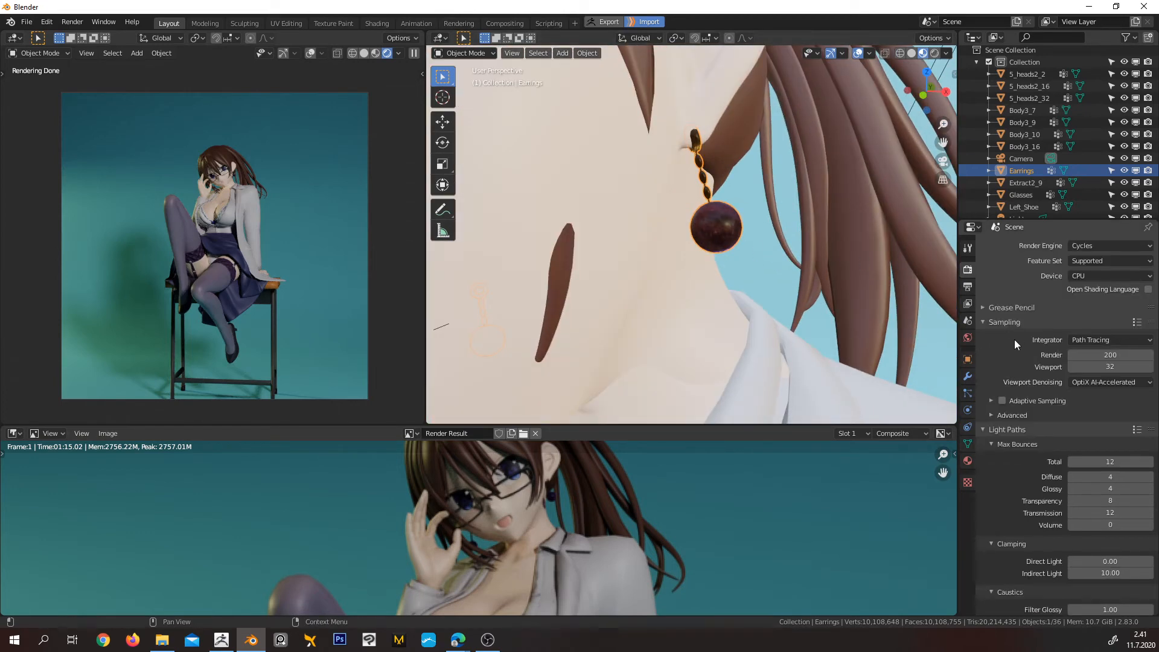
Show the Earrings' GoB_Earrings material settings, compare them with the head mesh's material, and reselect the Earrings
click(968, 461)
scroll(1057, 317, up, 5)
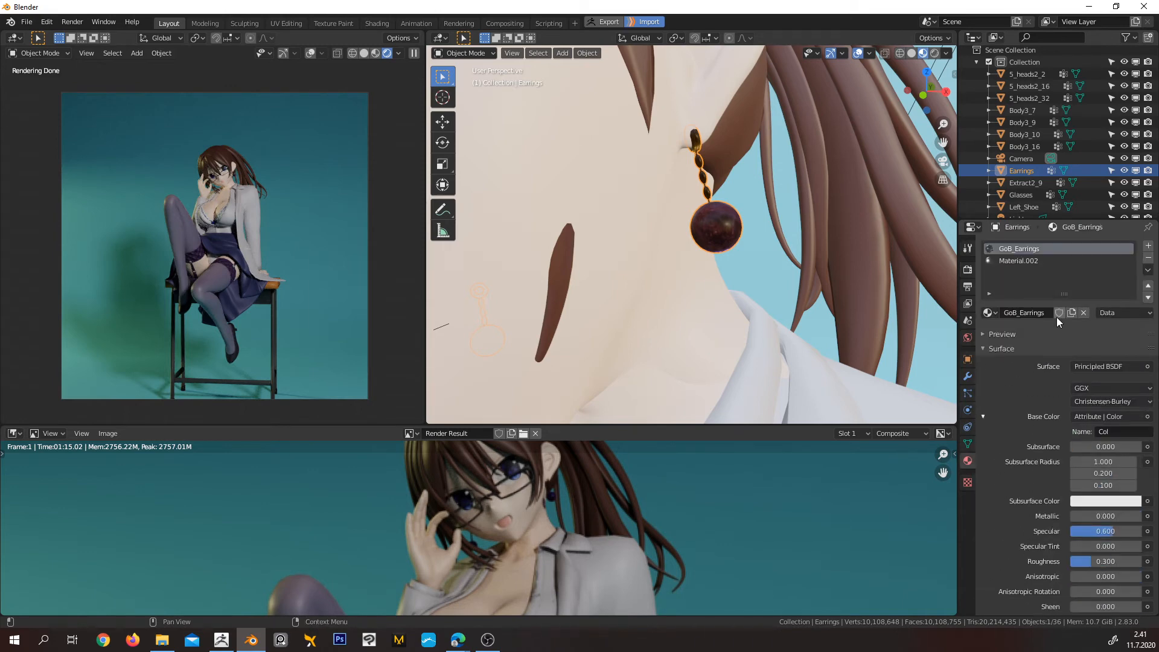
scroll(703, 272, down, 8)
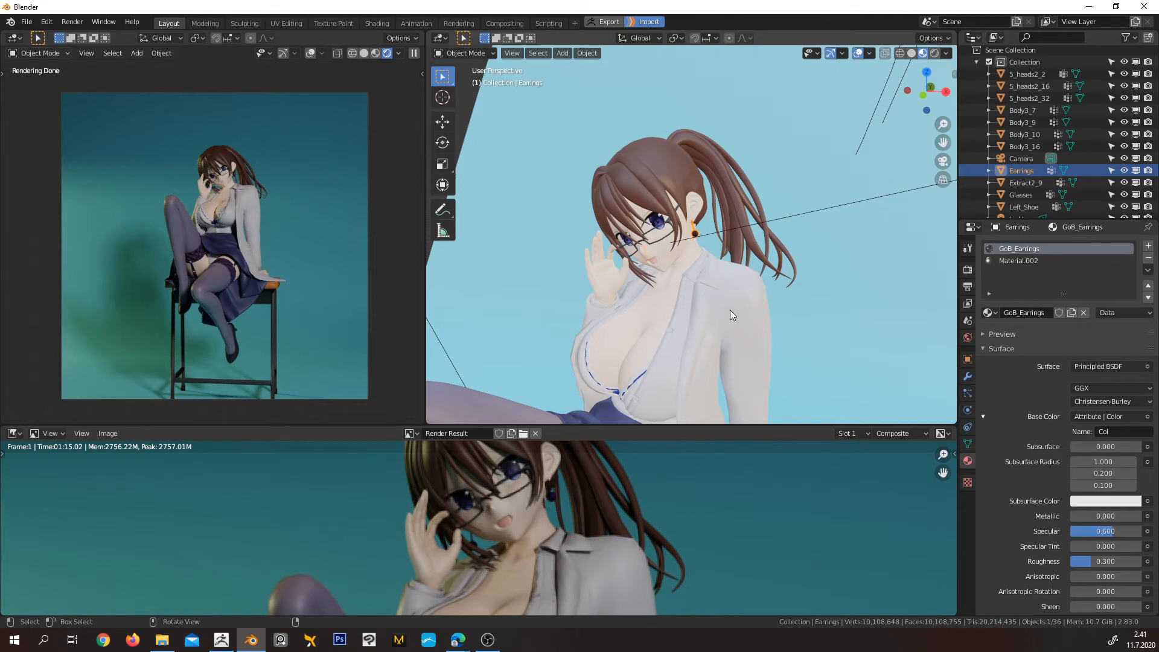
scroll(635, 225, up, 5)
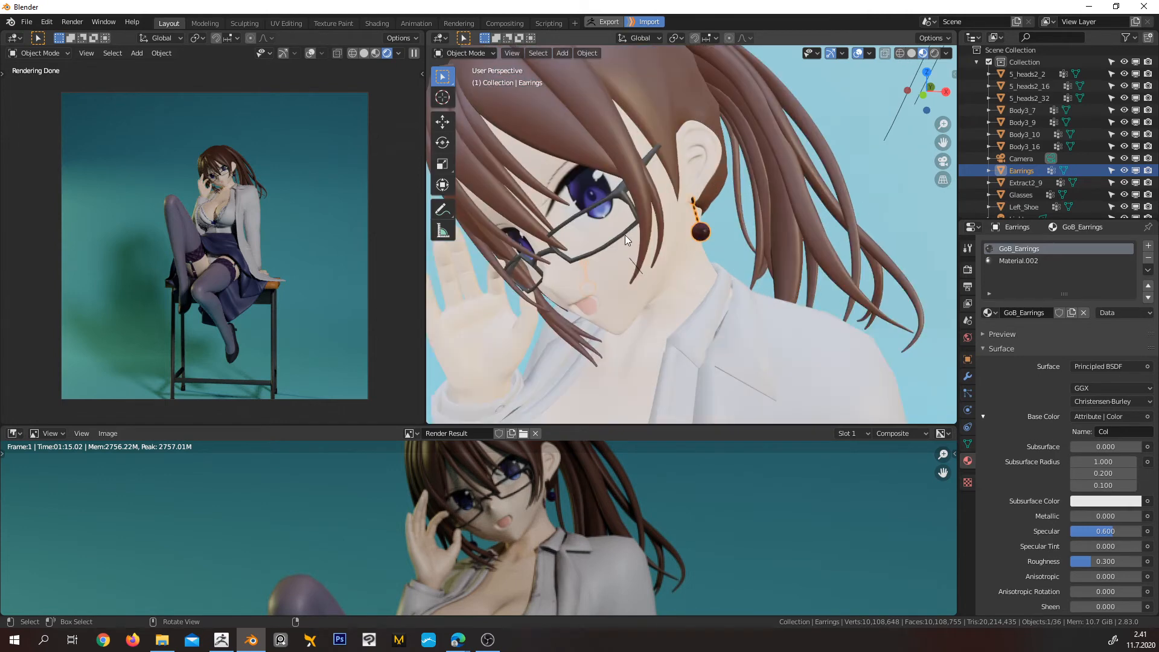
click(605, 239)
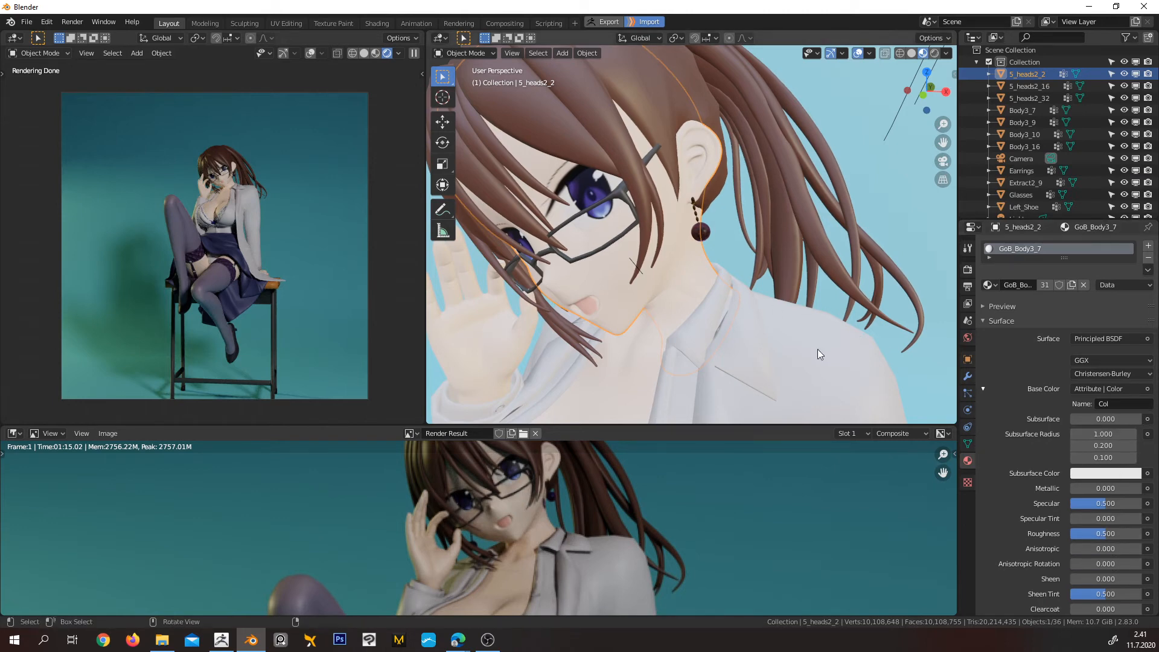
click(703, 232)
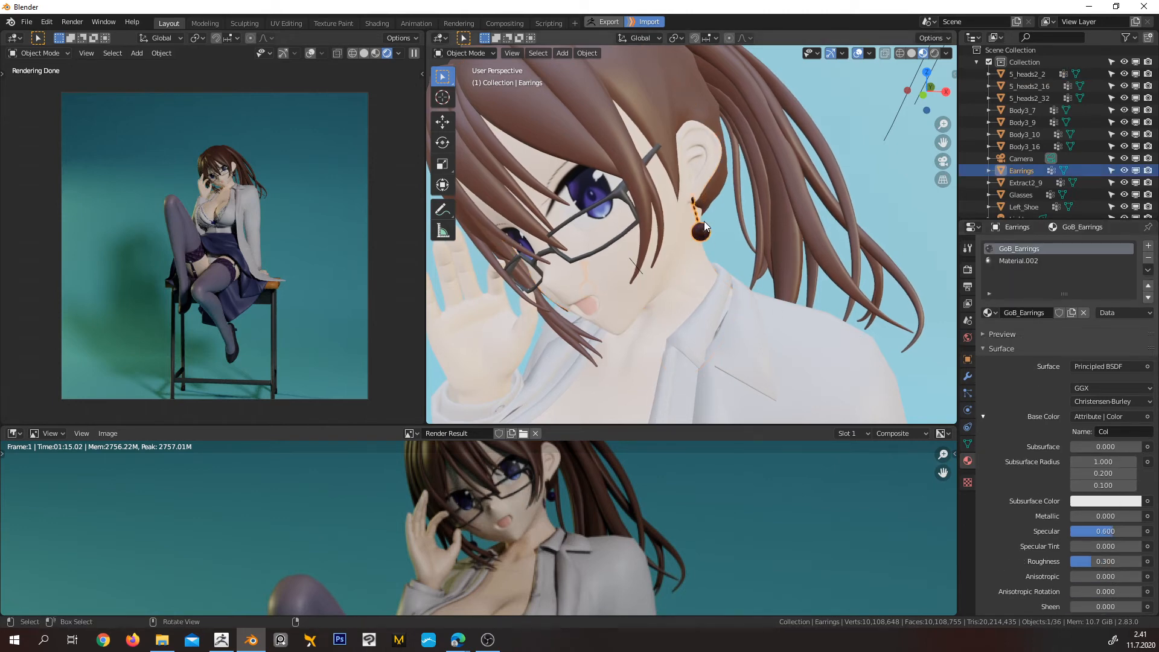
scroll(713, 231, up, 8)
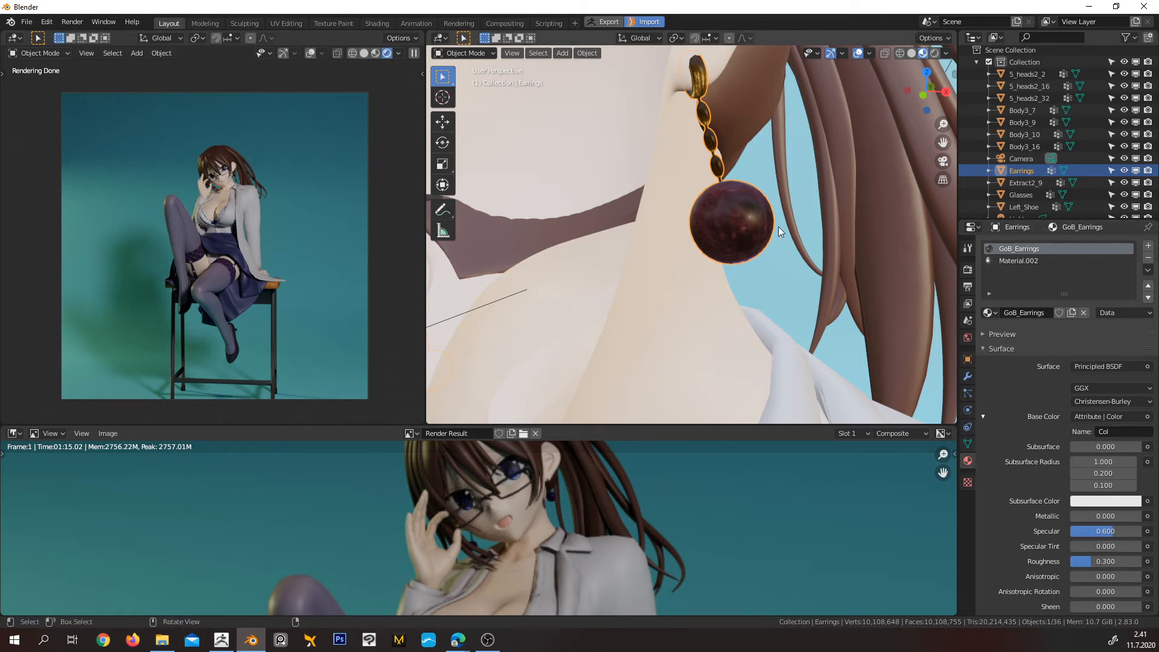
Assign Material.002 to all of the Earrings mesh except the round bead in Edit Mode, and return to Object Mode
key(Tab)
click(781, 157)
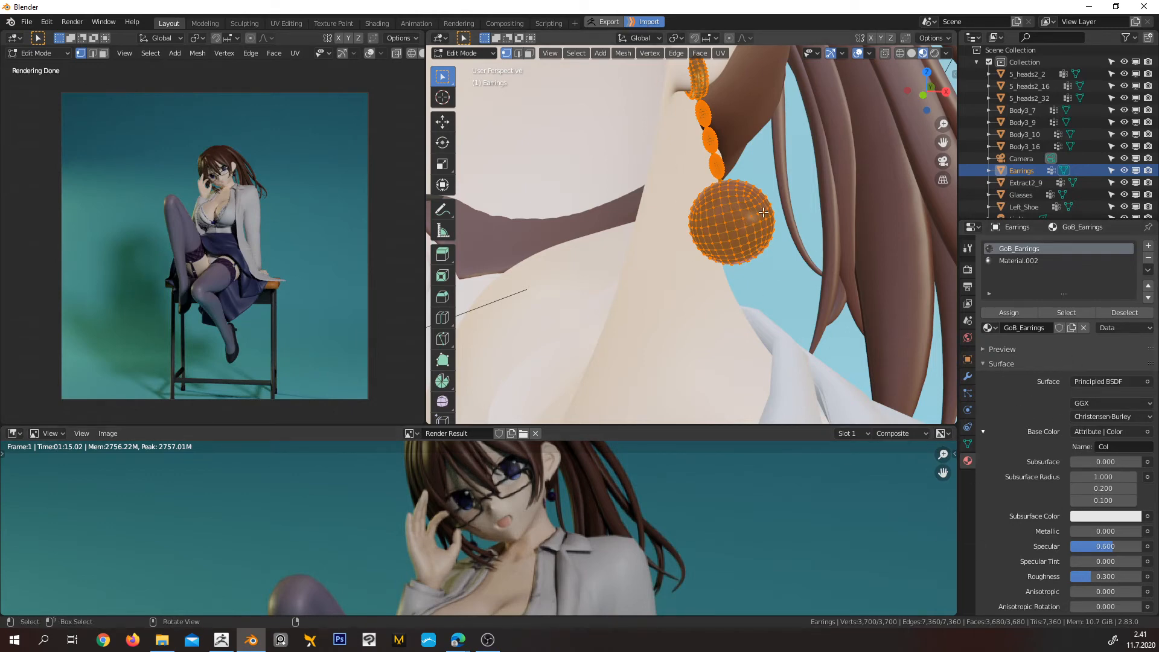
key(alt+a)
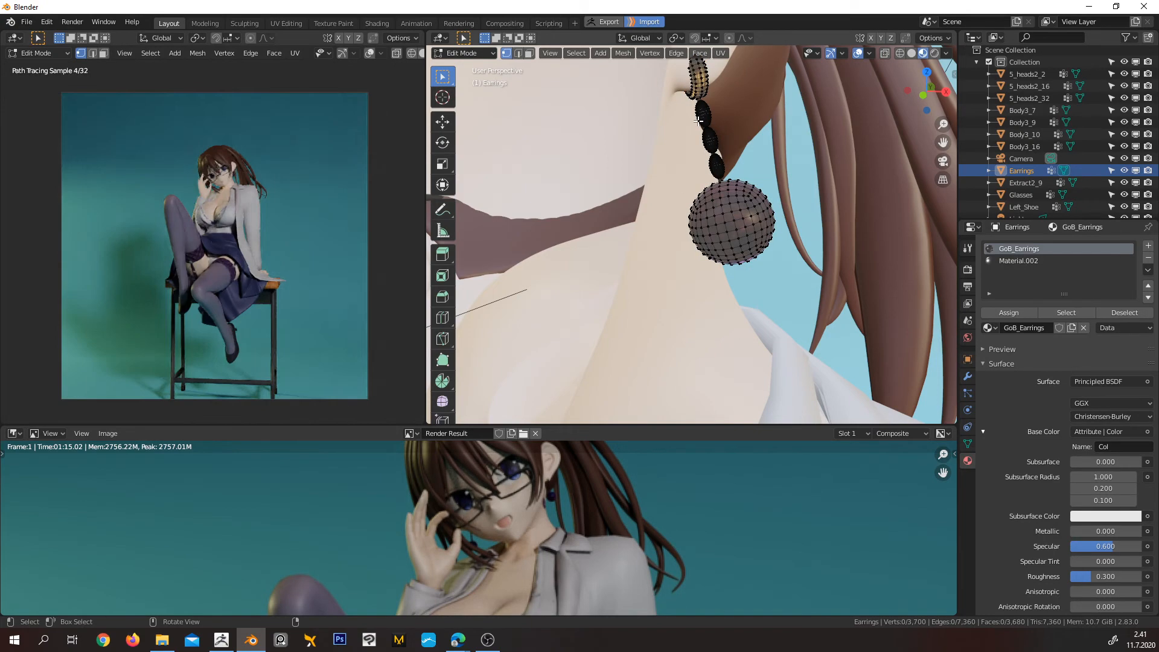
key(l)
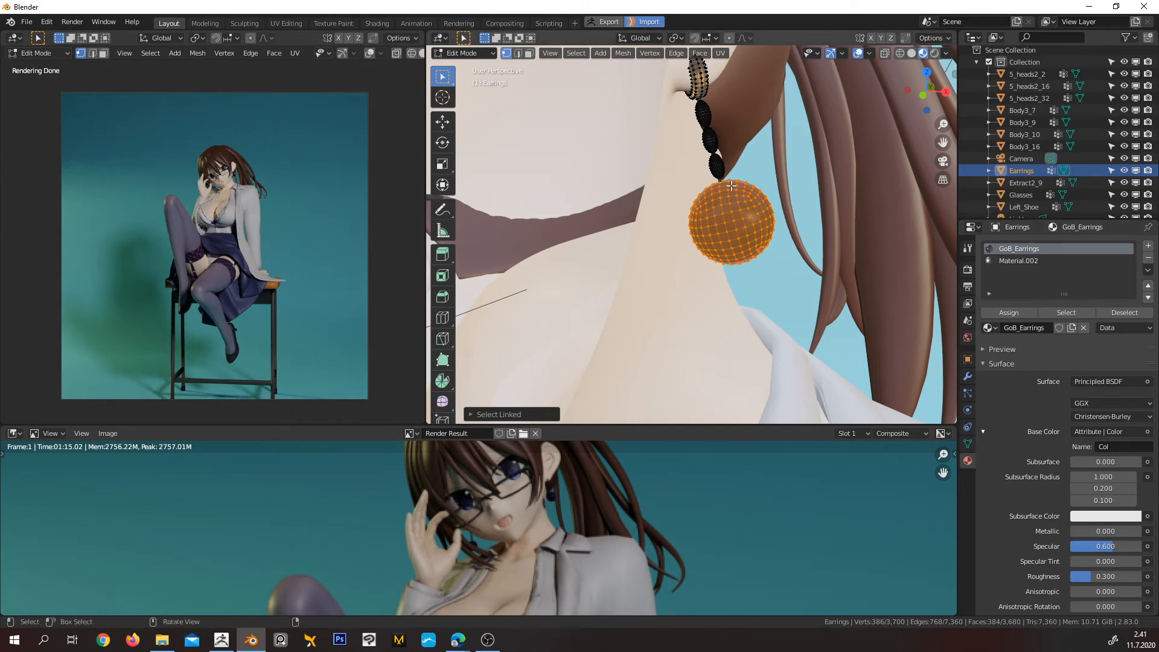
key(ctrl+i)
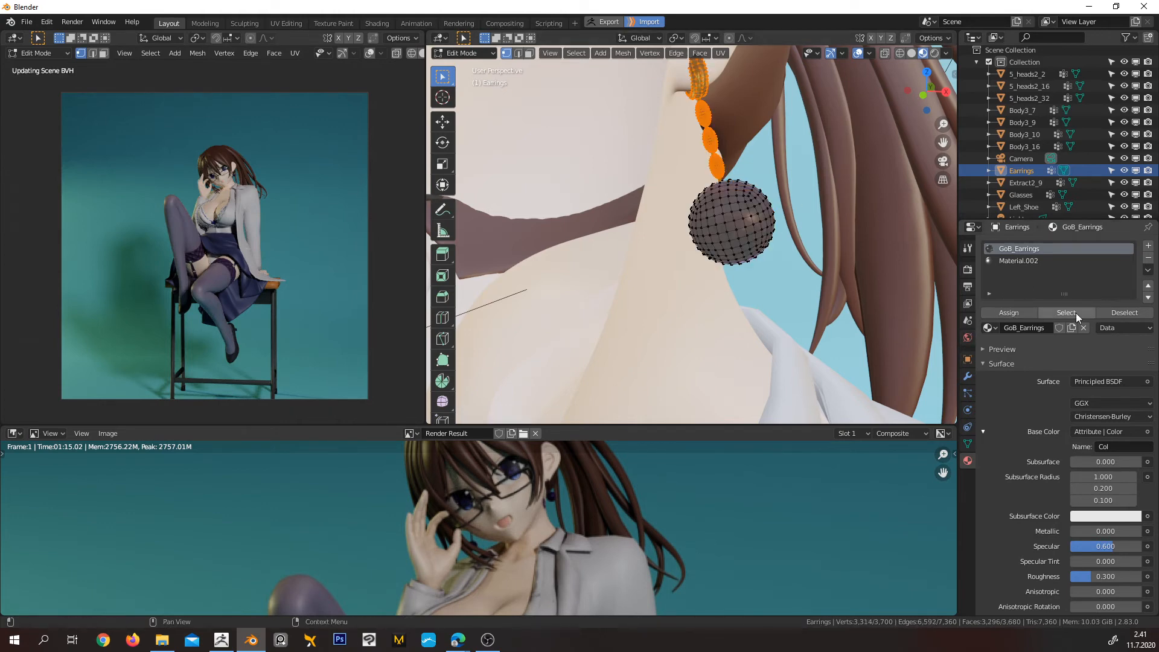
click(1046, 263)
click(1019, 314)
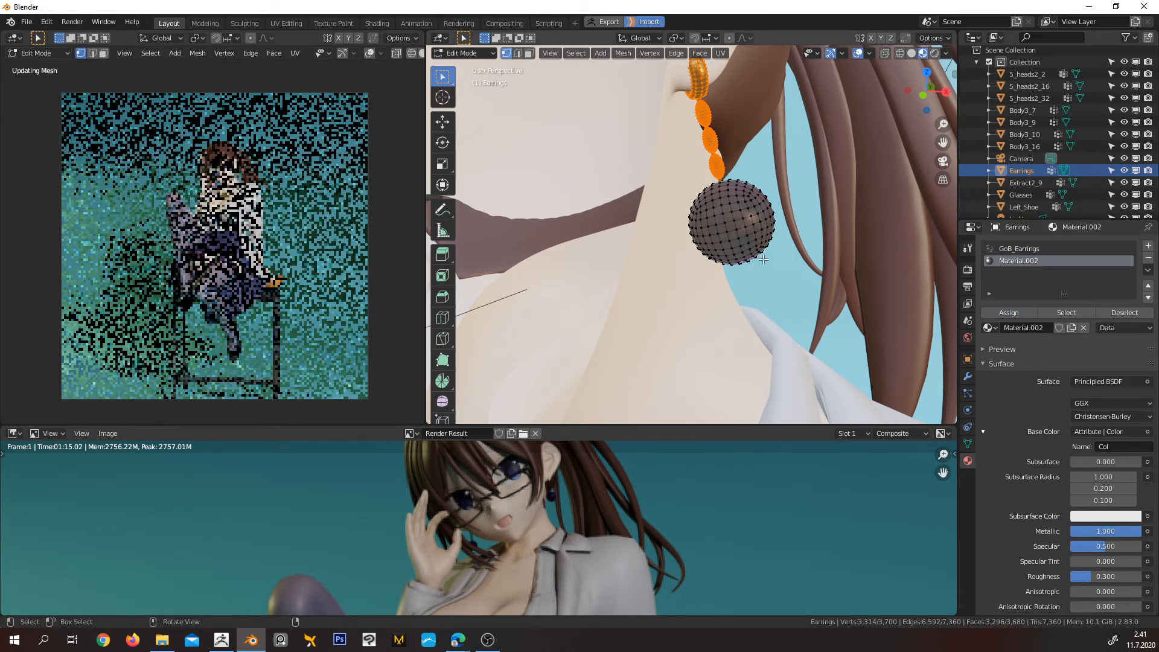
key(ctrl+Tab)
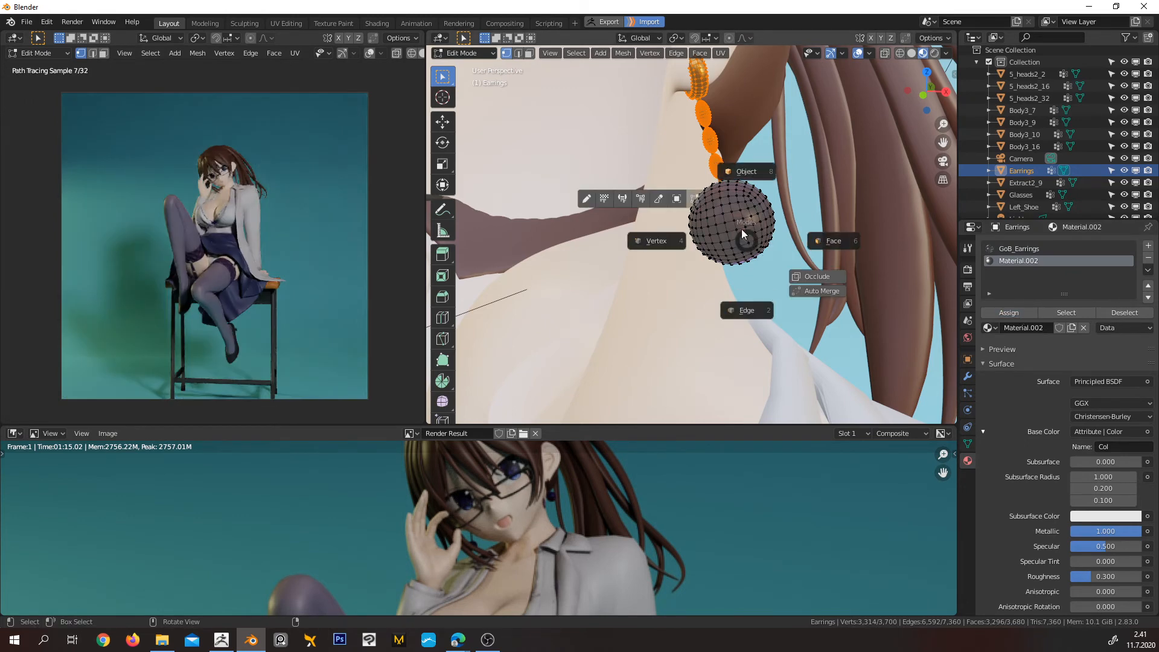
click(754, 171)
Select the 5_heads2_2 head mesh and put it into Edit Mode
key(KP_Decimal)
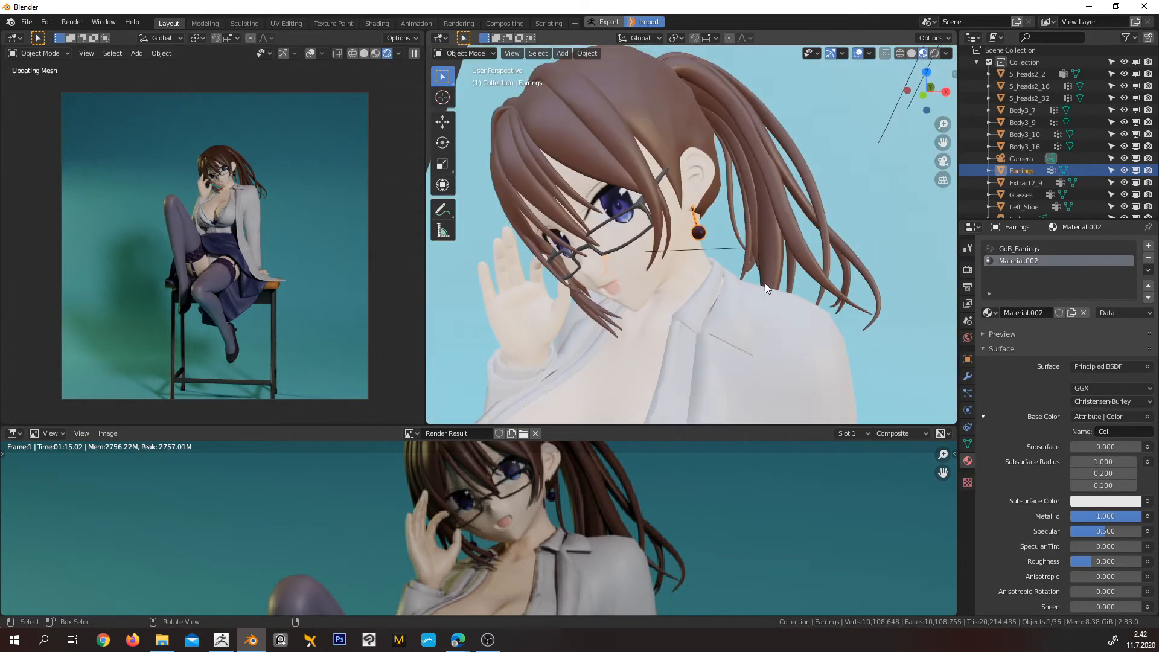
middle_drag(665, 256, 704, 233)
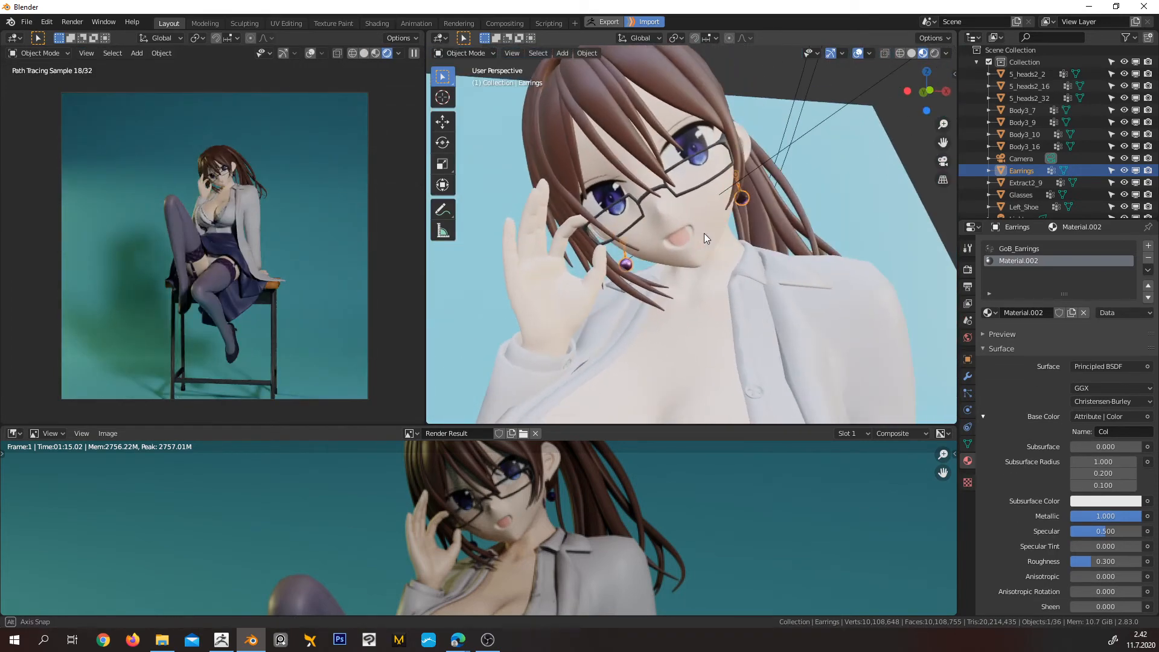
click(669, 155)
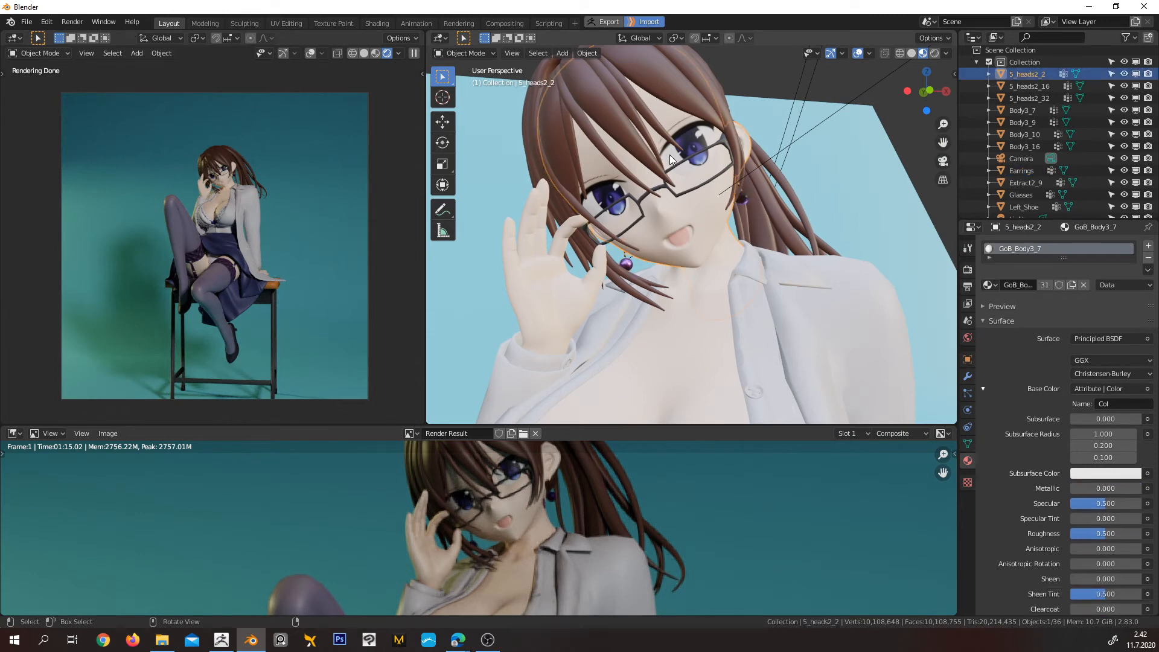
scroll(671, 155, up, 2)
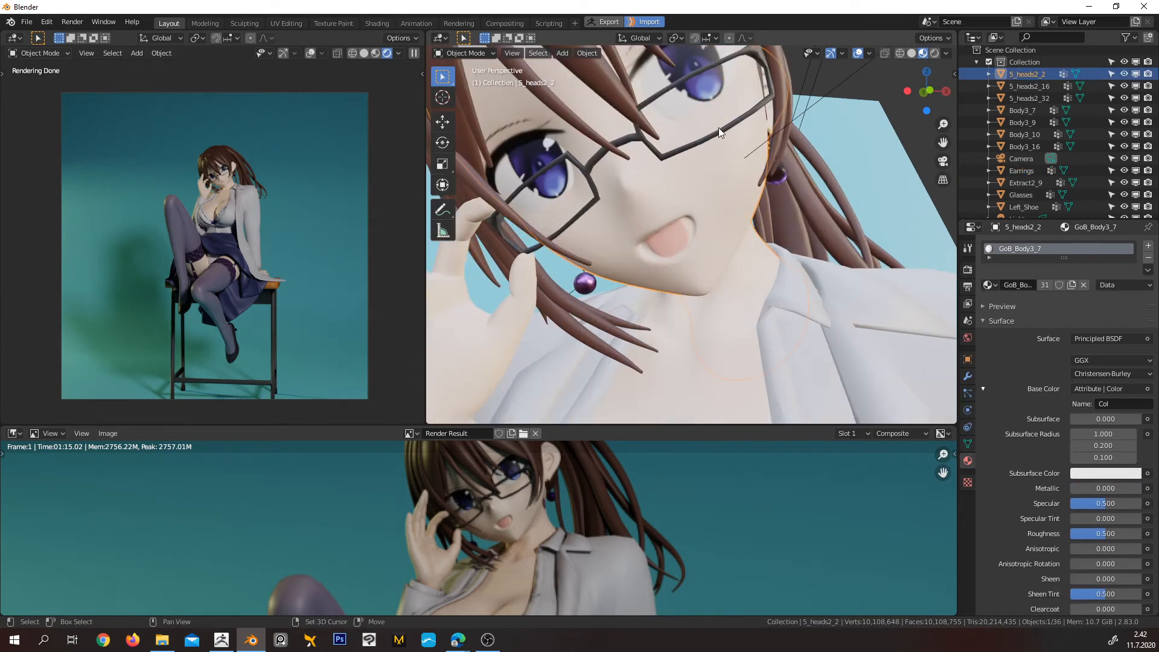
shift+middle_drag(719, 128, 724, 234)
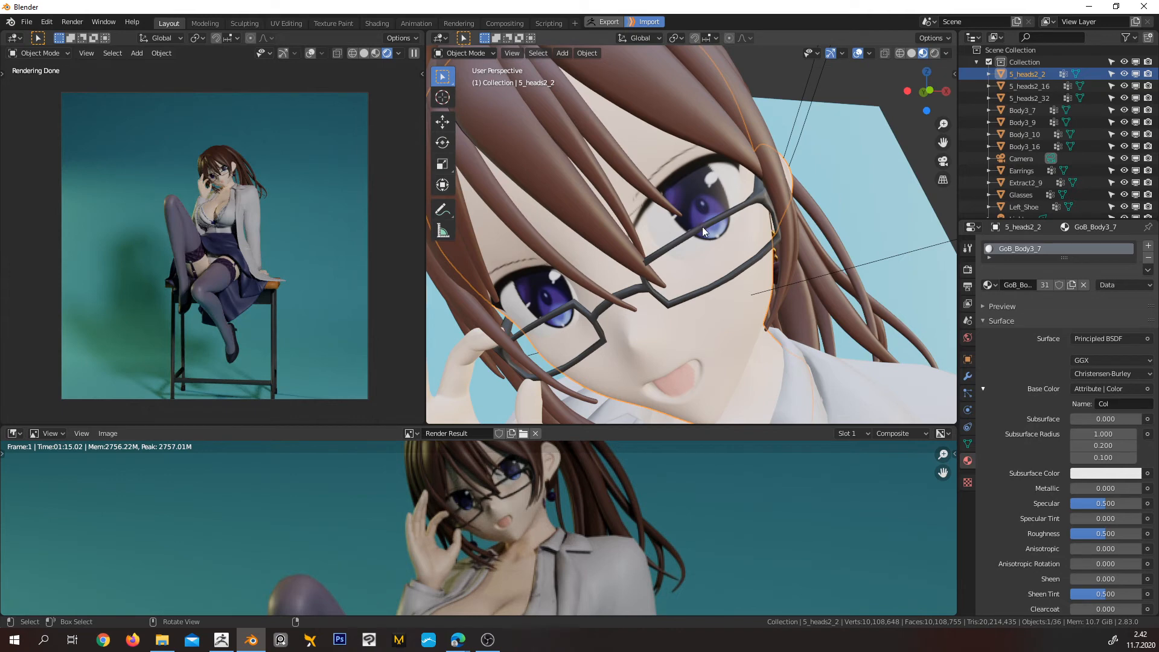
key(Tab)
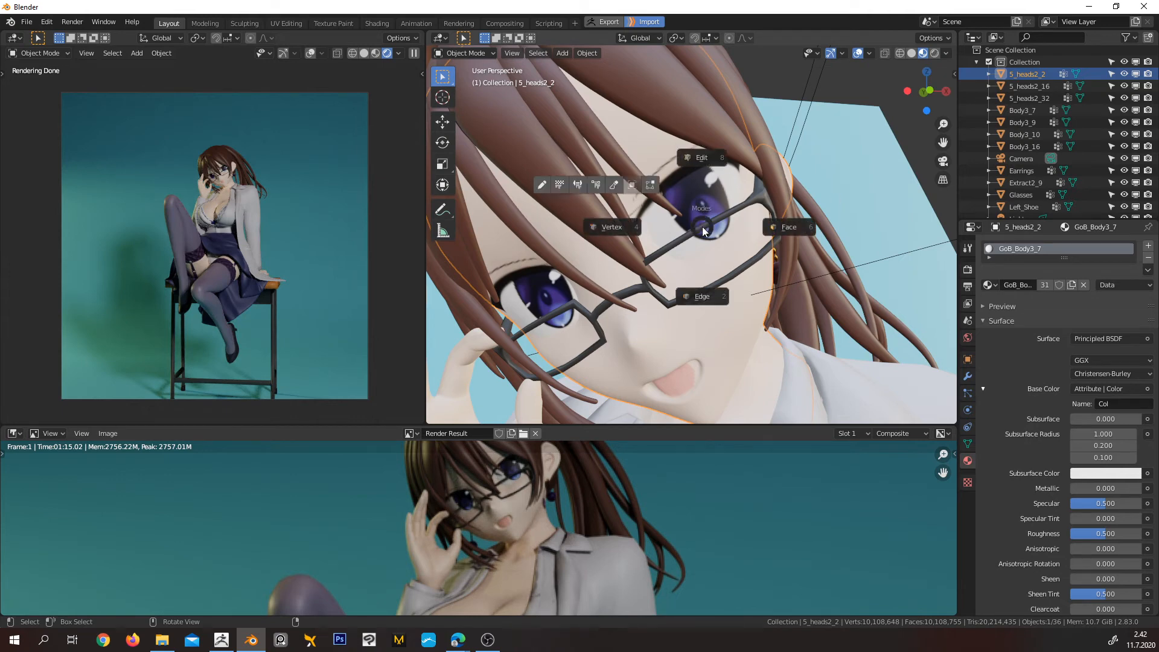
click(702, 158)
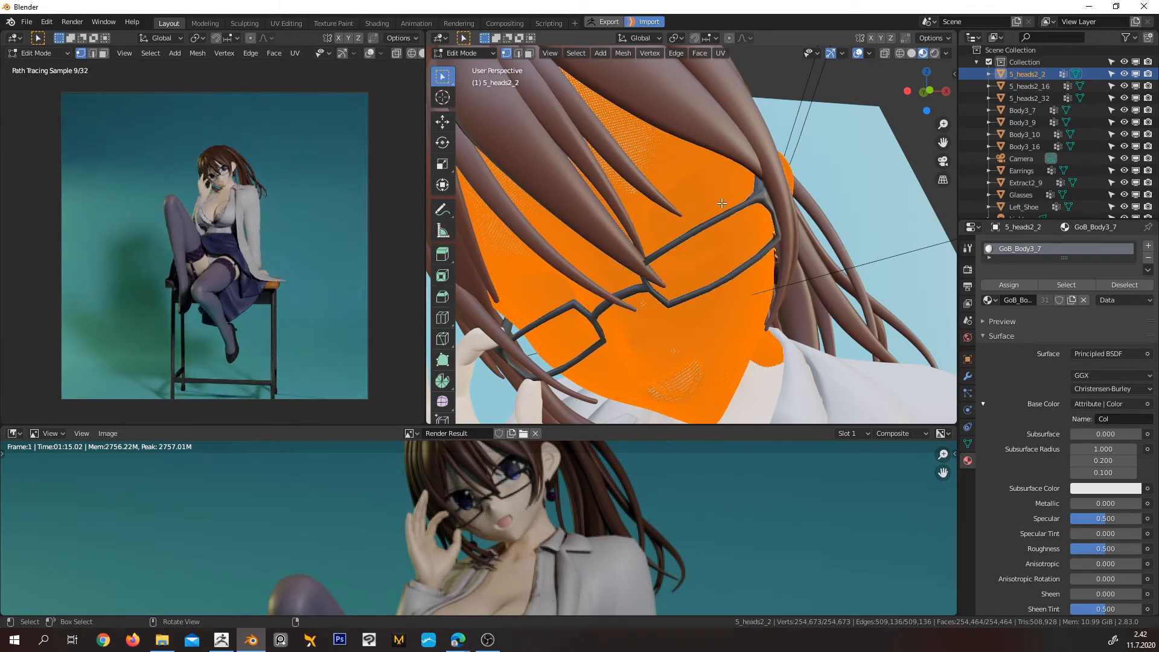
Set the working viewport's clip start to 0.01 m for close-up work on the eye
scroll(701, 227, up, 5)
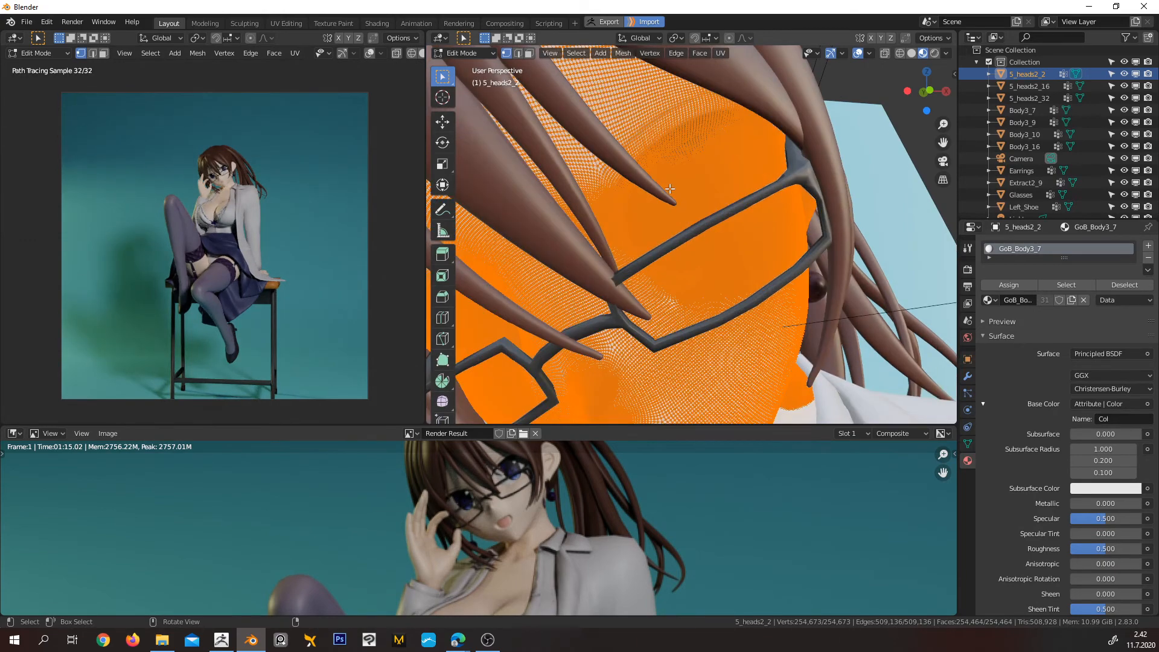
middle_drag(705, 206, 701, 205)
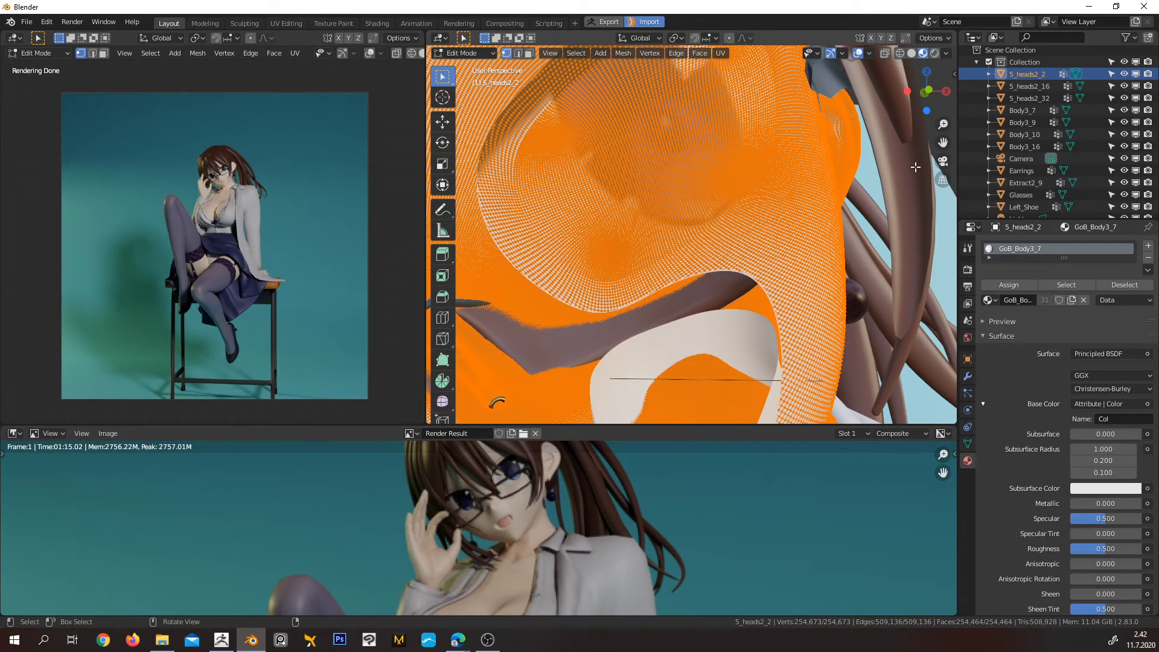
key(n)
key(n)
key(n)
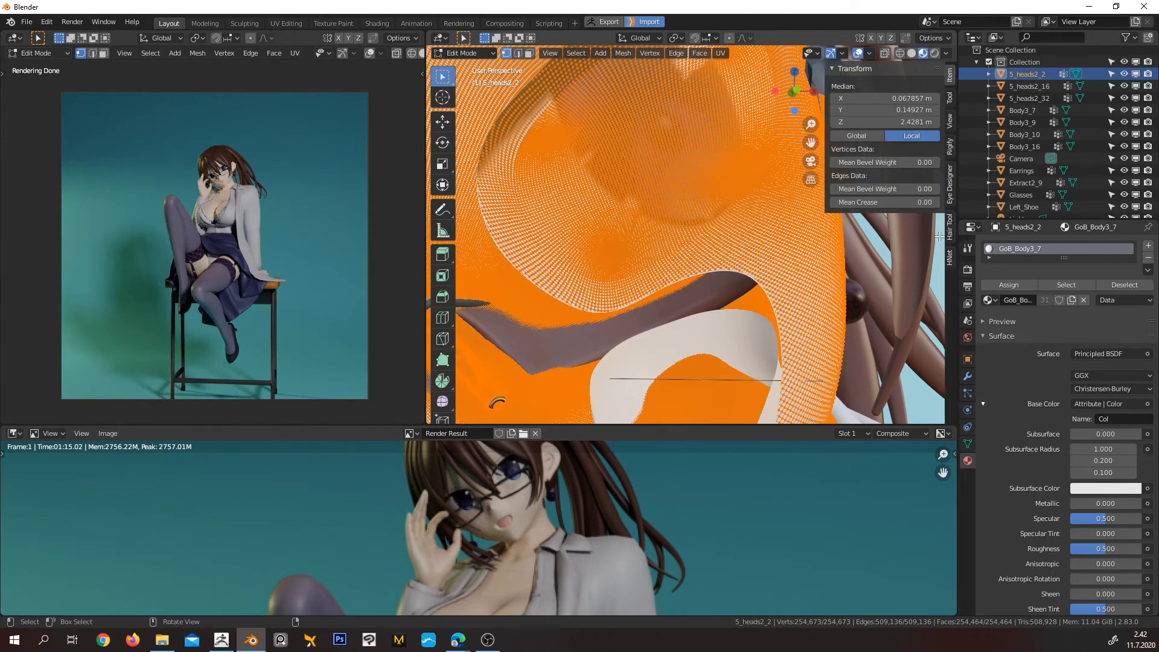
click(951, 124)
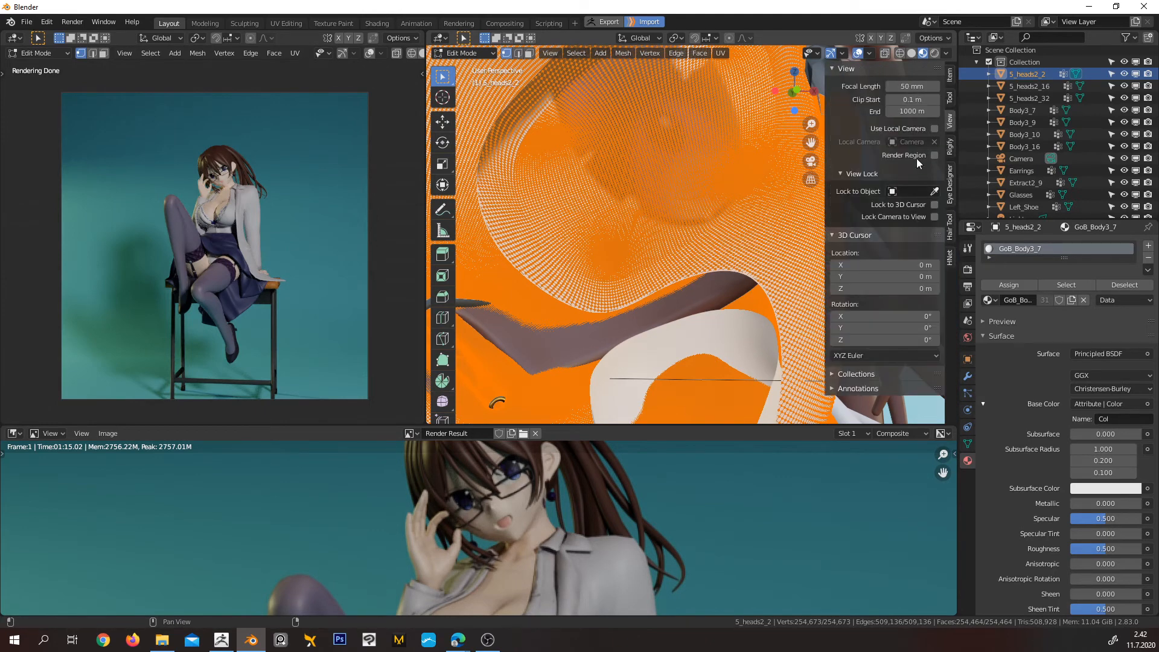
click(906, 100)
click(893, 100)
text(0)
key(Return)
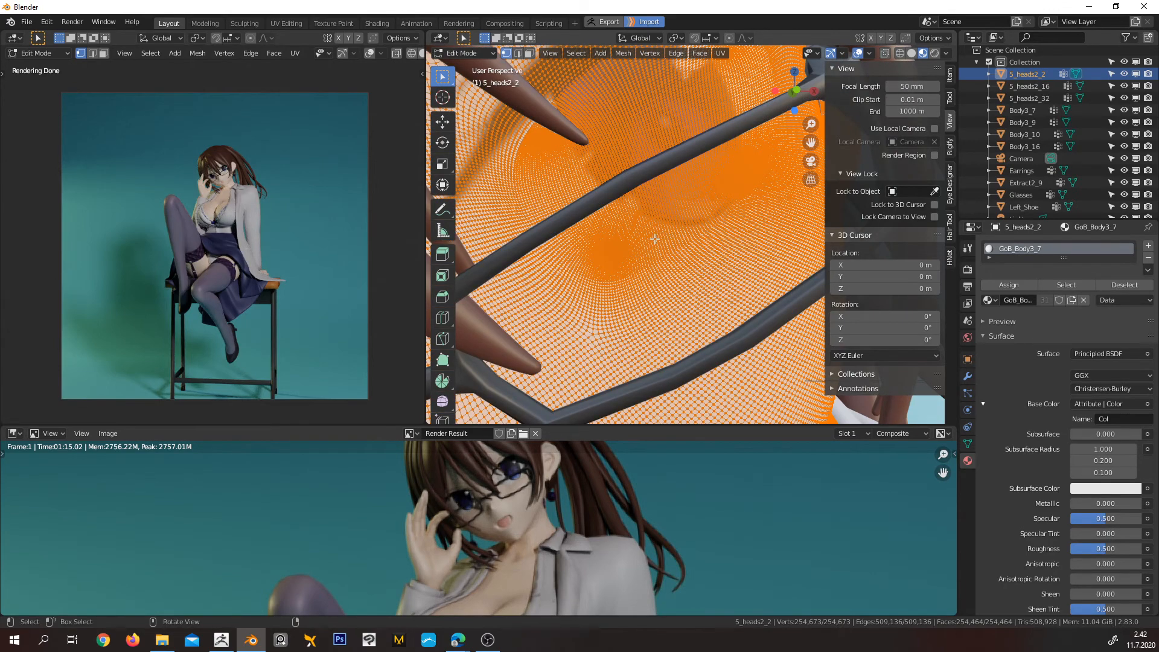
Return the head to Object Mode and hide every object except 5_heads2_2
scroll(655, 239, down, 3)
scroll(652, 189, up, 6)
scroll(647, 183, down, 3)
scroll(647, 183, up, 4)
scroll(691, 219, down, 4)
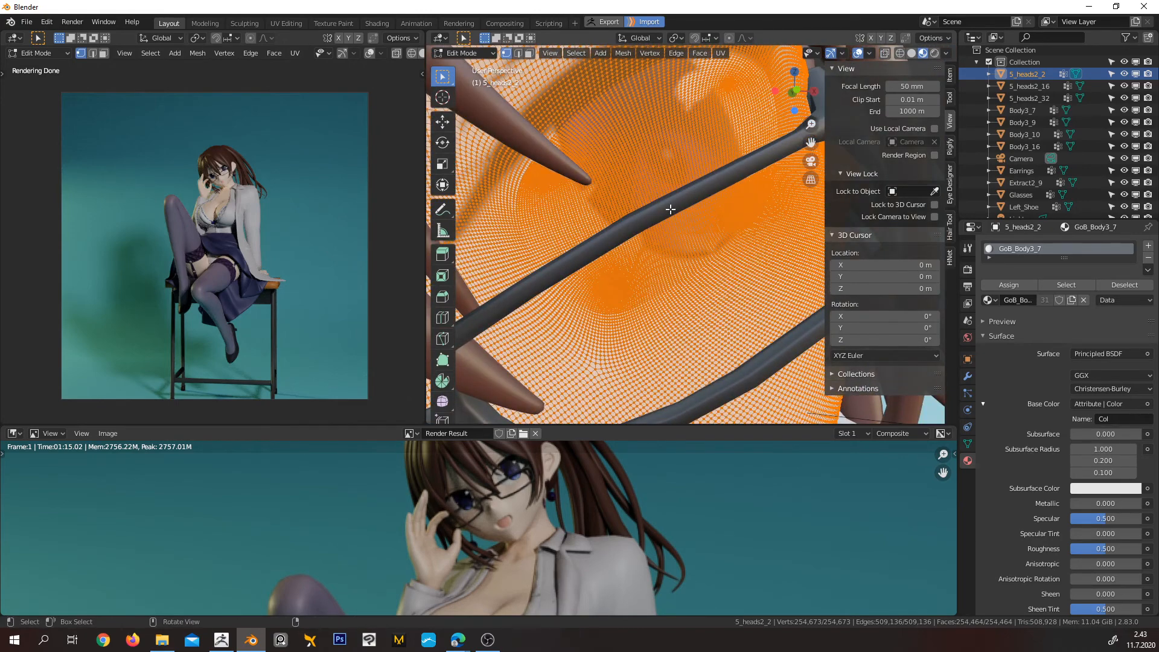
scroll(670, 209, down, 5)
key(Tab)
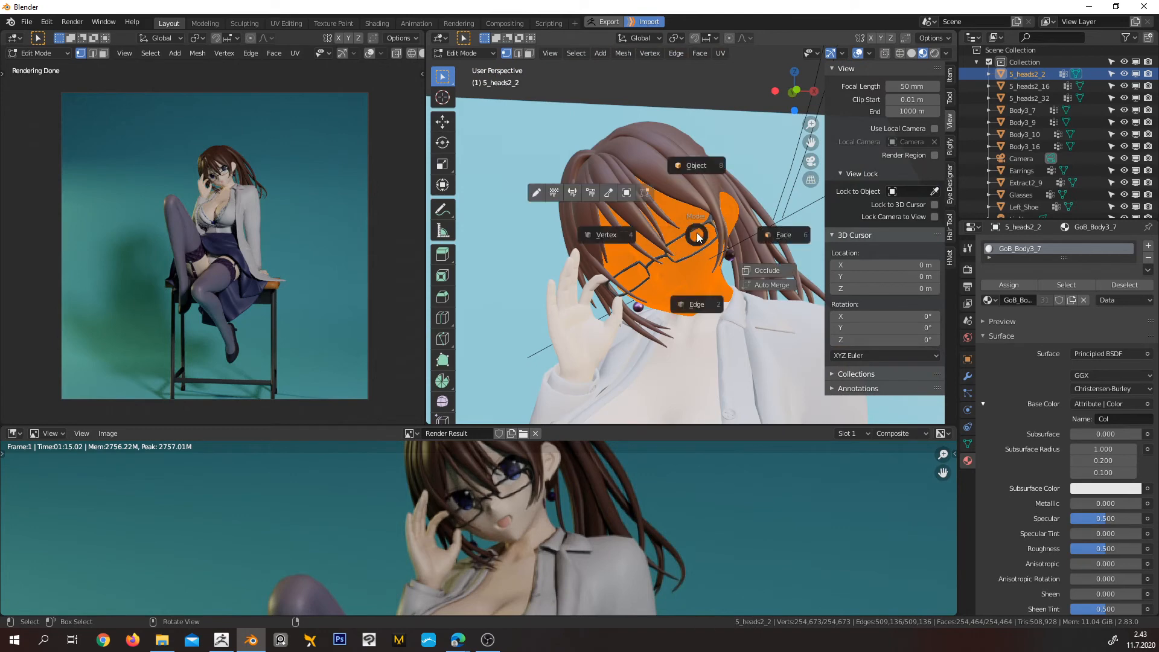
click(696, 168)
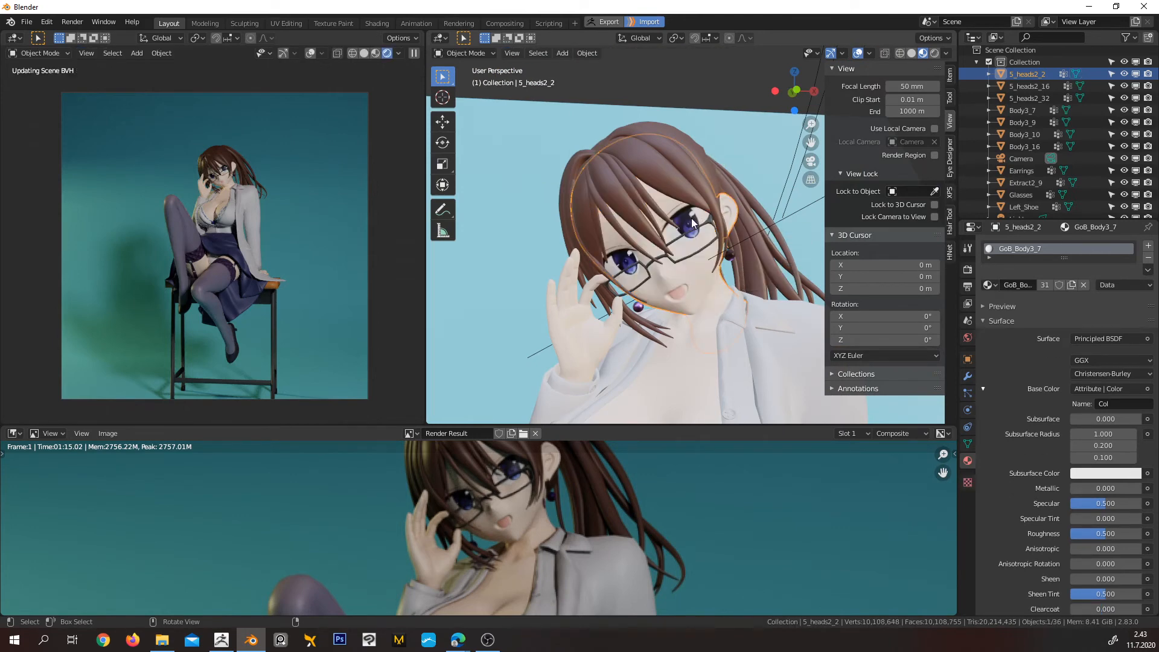
key(a)
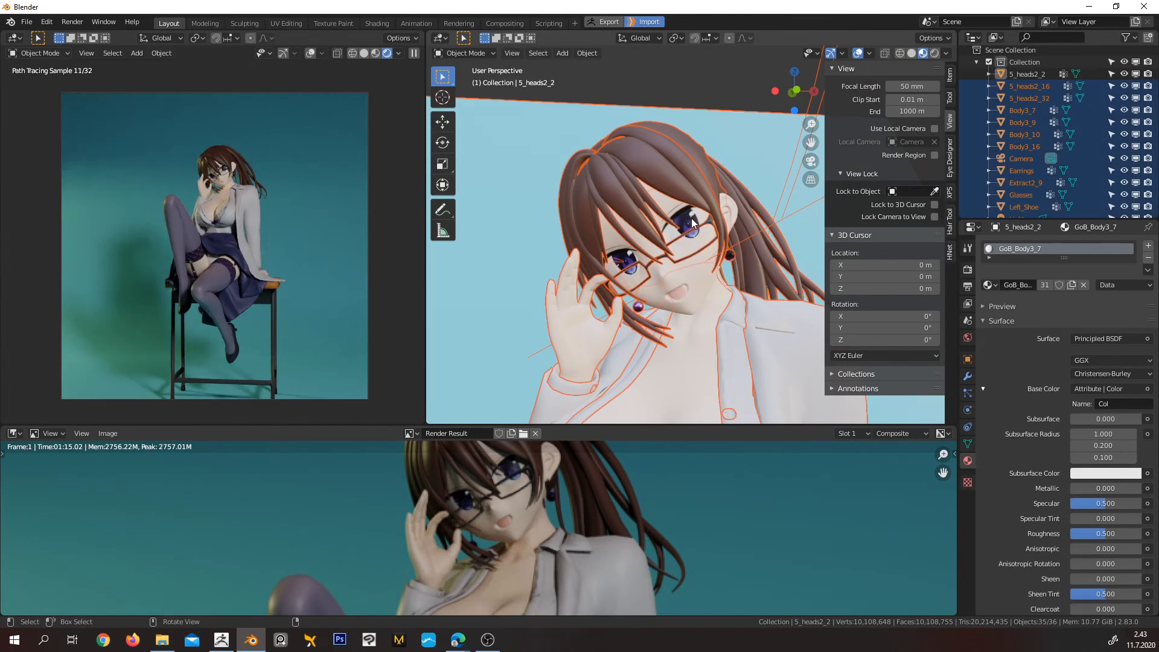
key(h)
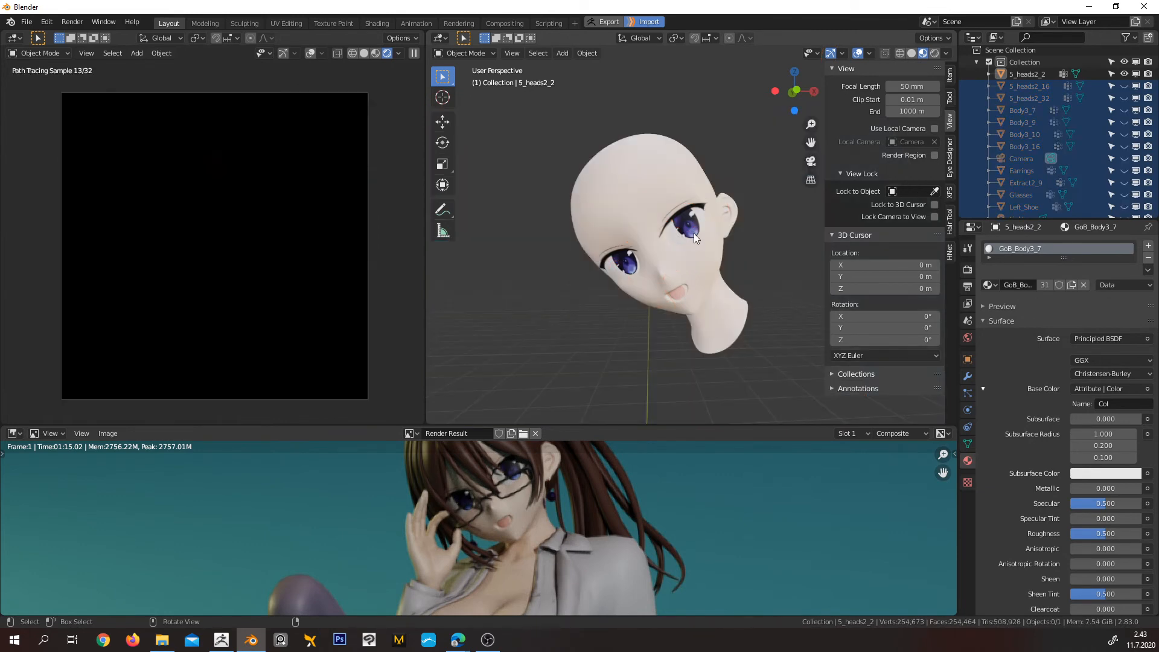
Select the isolated 5_heads2_2 head, put it into Edit Mode and deselect all of its geometry
click(690, 230)
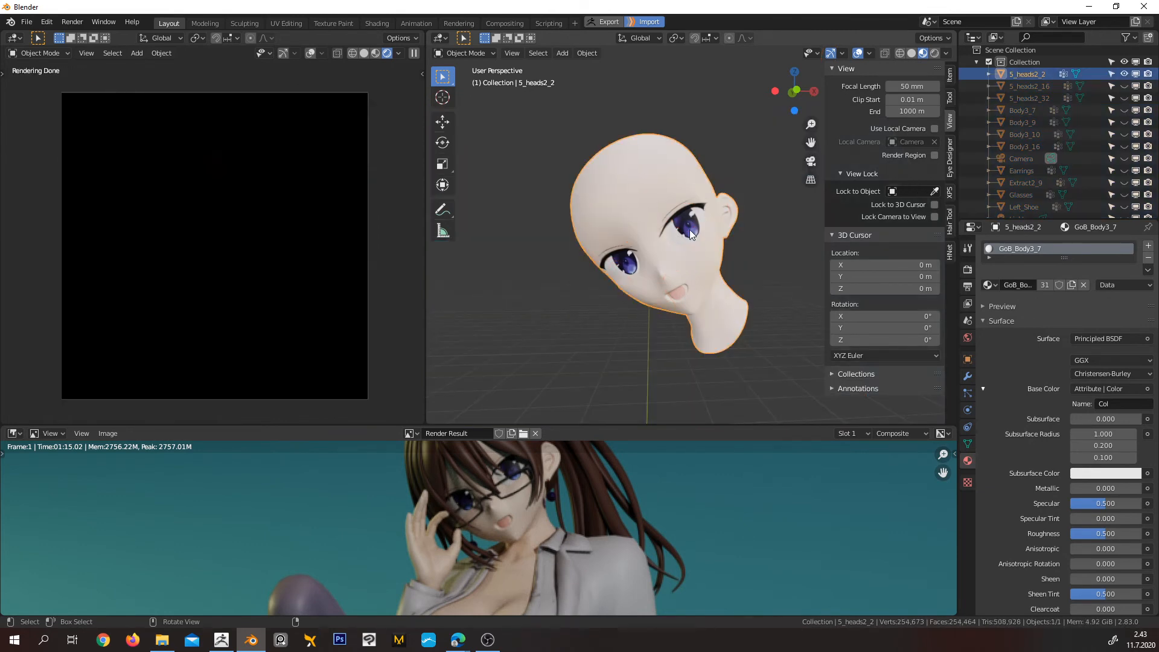
key(ctrl+Tab)
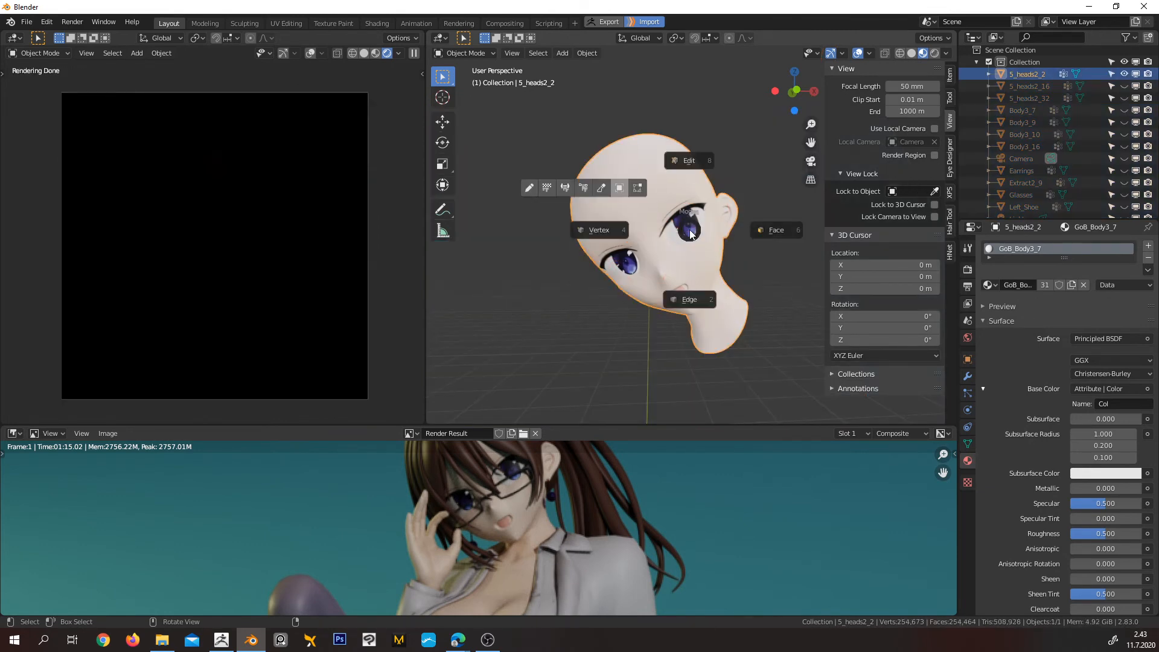
click(688, 162)
scroll(707, 213, up, 6)
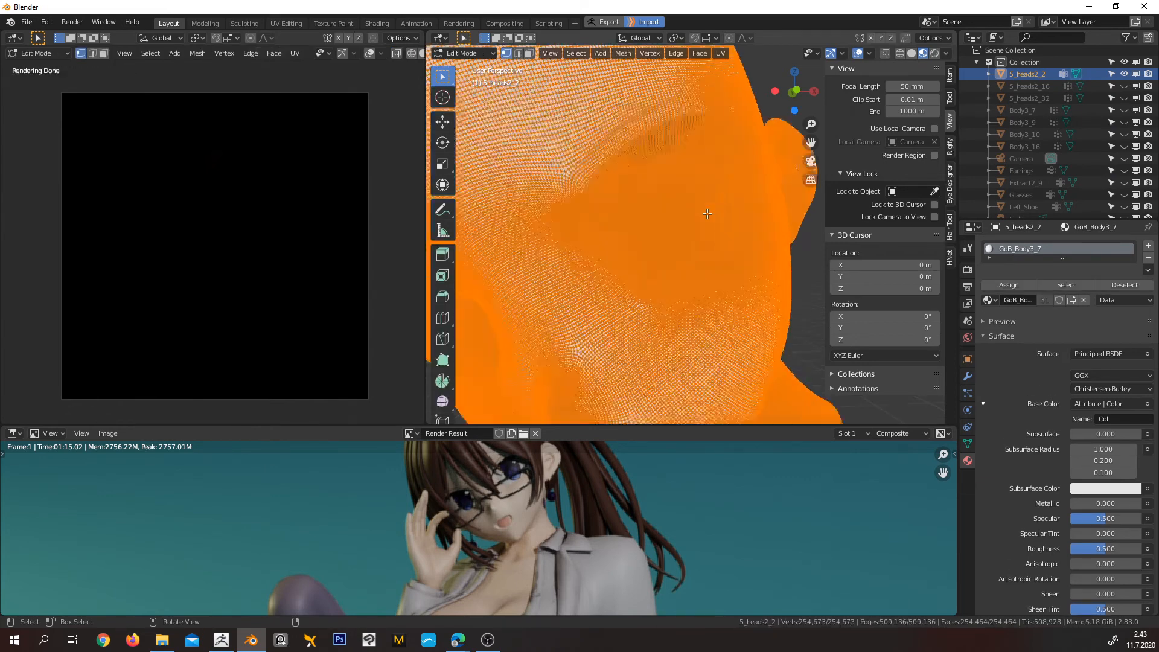
scroll(707, 214, up, 5)
scroll(708, 213, down, 5)
scroll(643, 206, up, 3)
middle_drag(643, 207, 720, 240)
scroll(647, 243, down, 8)
scroll(607, 232, up, 3)
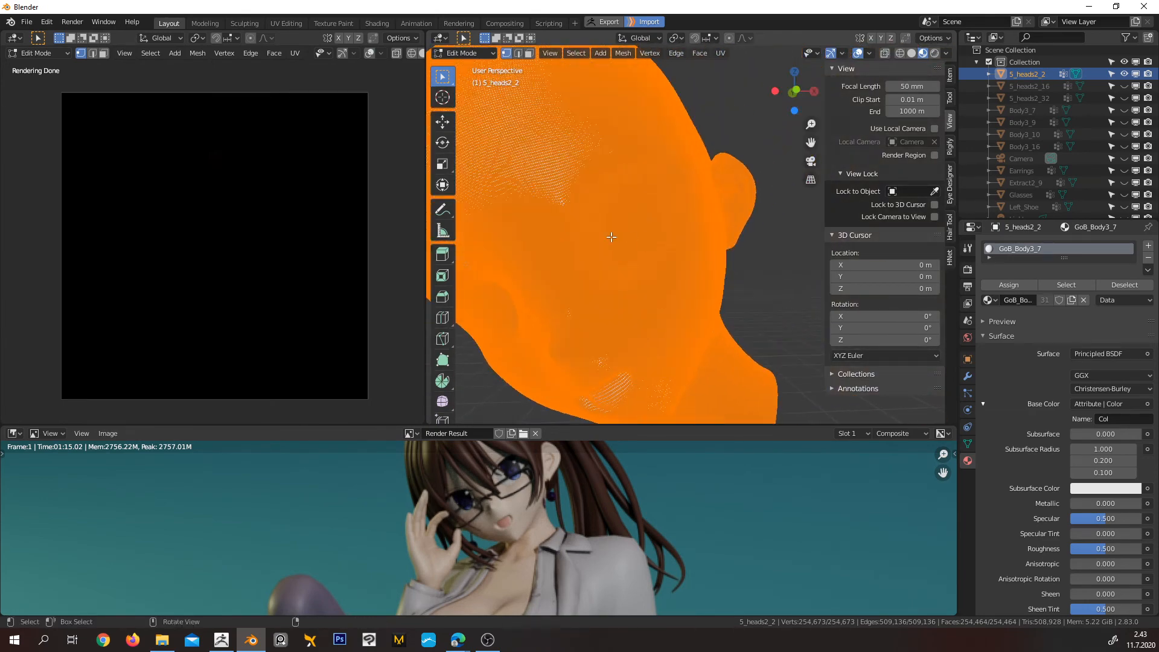
key(alt+a)
Select eight adjacent edge loops around the character's left eye, working inward from its outer rim
scroll(609, 254, up, 4)
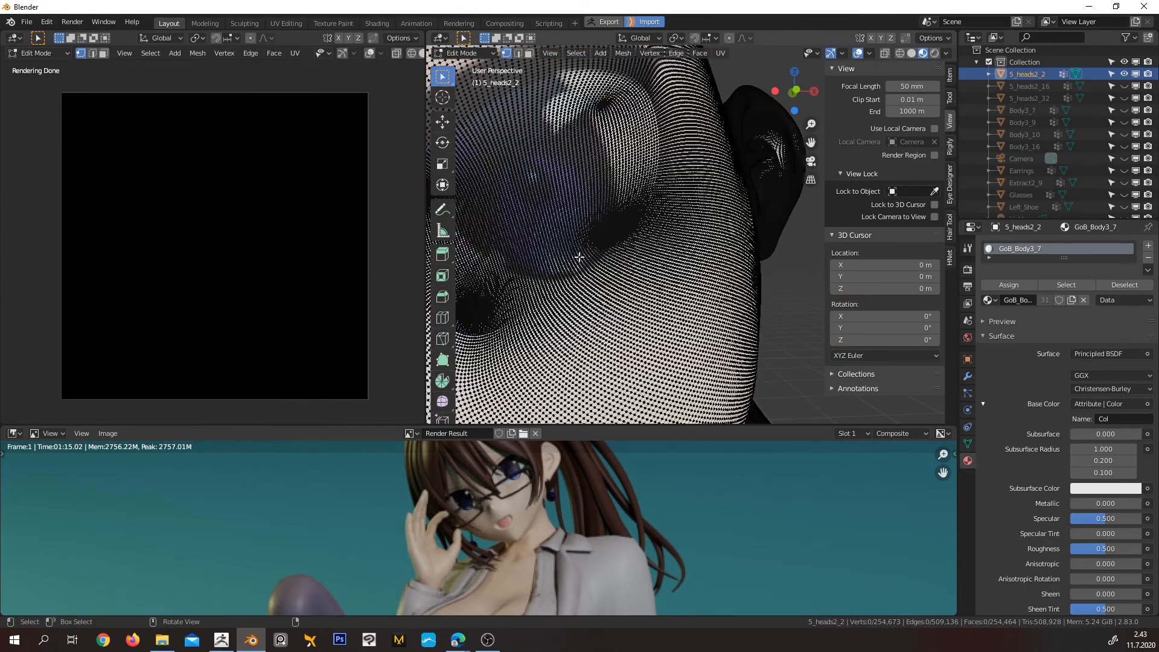
scroll(579, 242, up, 4)
scroll(681, 199, up, 2)
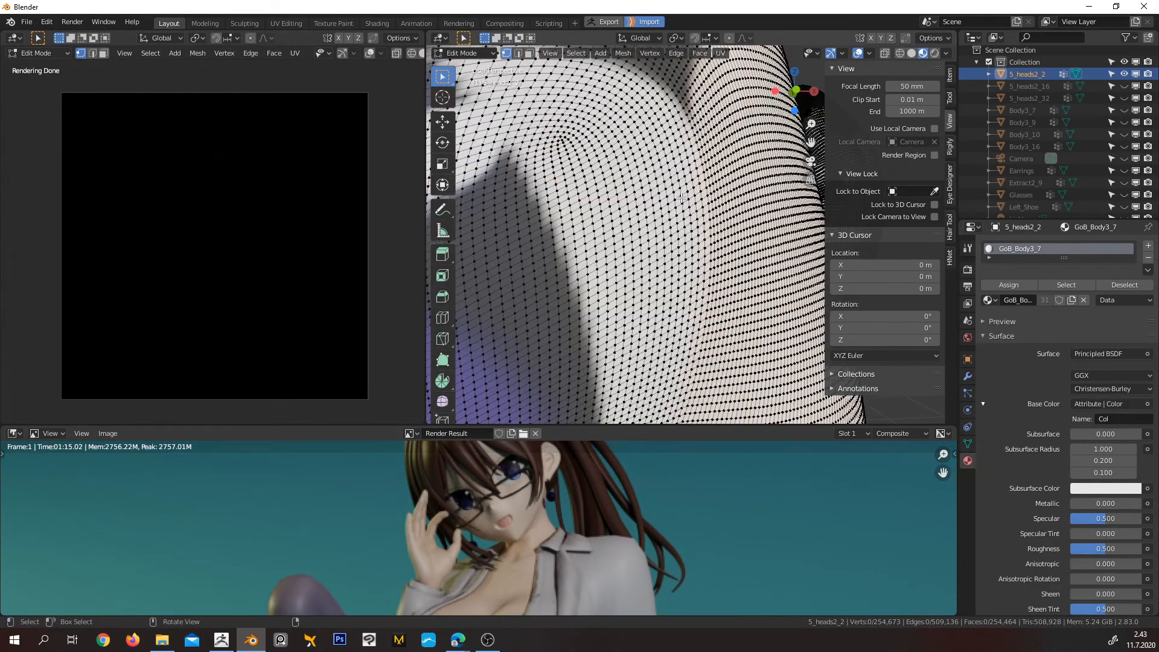
alt+click(697, 172)
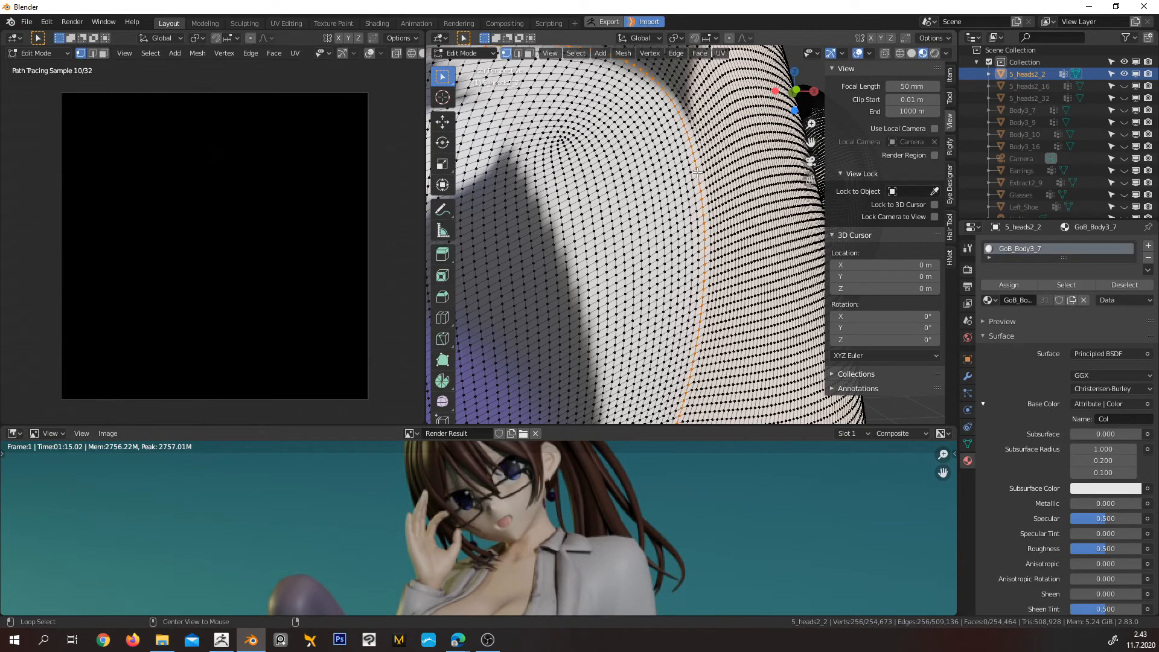
alt+shift+click(685, 181)
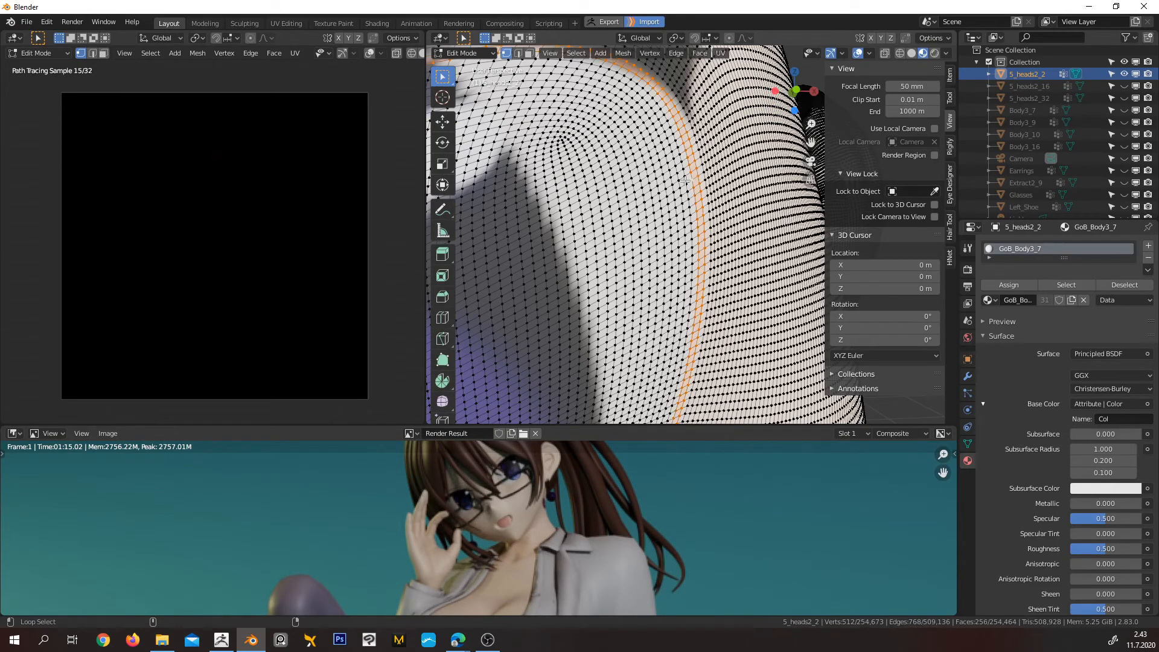
alt+shift+click(680, 185)
alt+shift+click(673, 187)
alt+shift+click(667, 192)
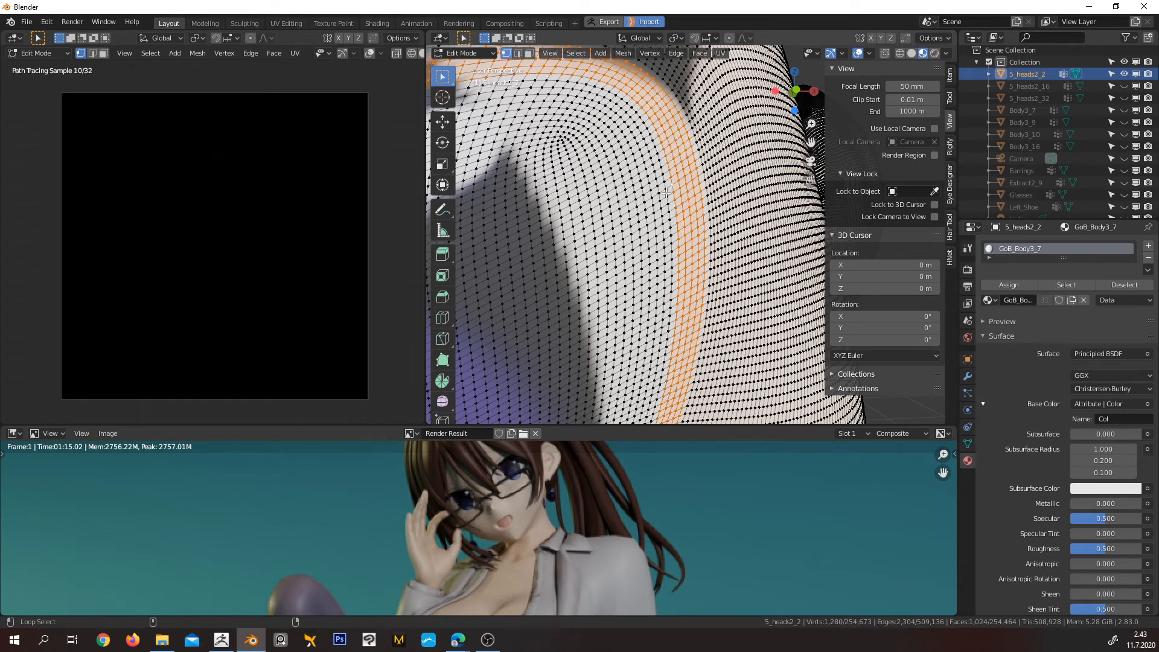
alt+shift+click(660, 198)
alt+shift+click(656, 199)
alt+shift+click(653, 201)
Circle-select all the remaining vertices inside the selected rim of the character's left eye until the whole eye surface is filled
scroll(652, 201, down, 8)
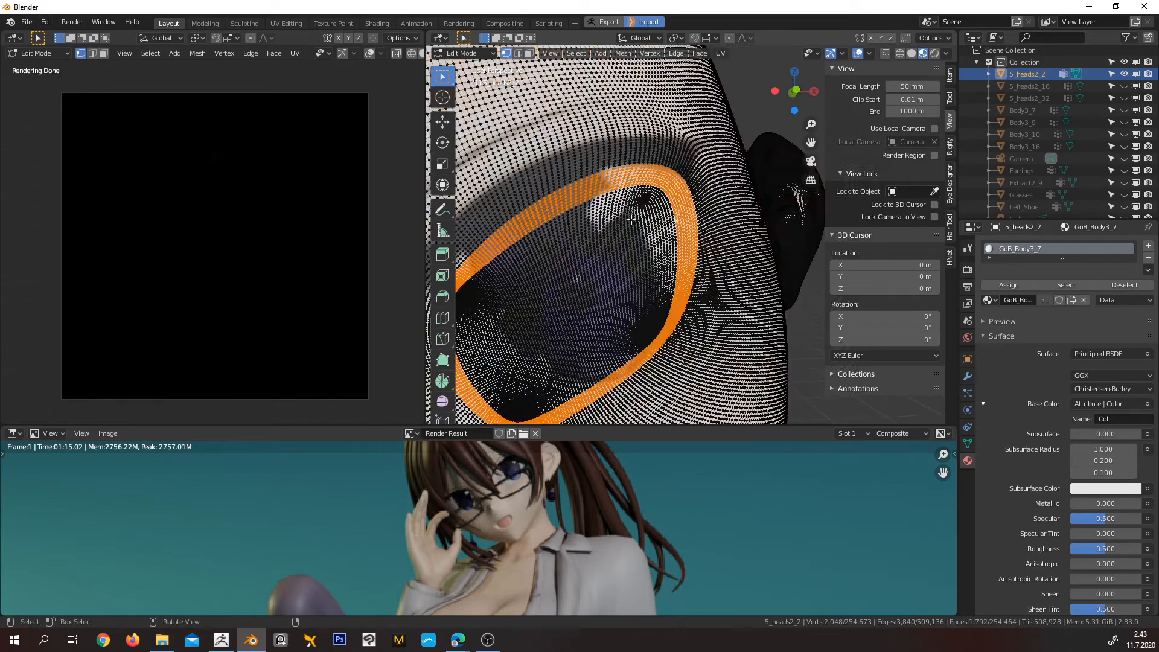
scroll(669, 238, up, 9)
middle_drag(648, 264, 626, 253)
key(c)
scroll(598, 254, down, 5)
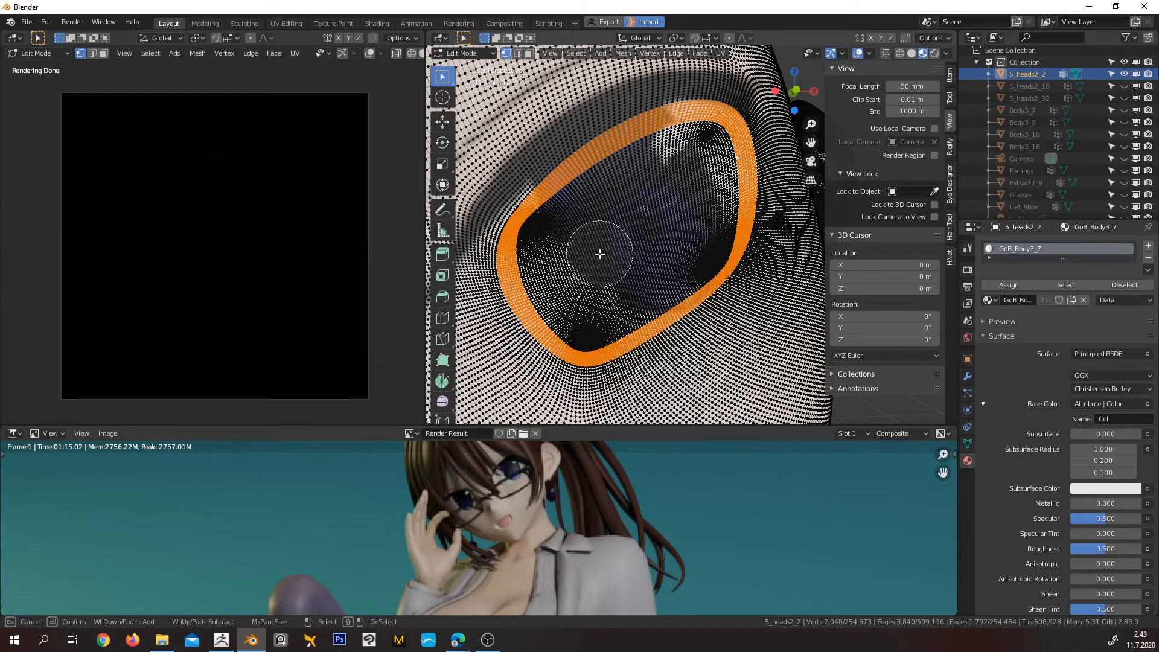
click(570, 253)
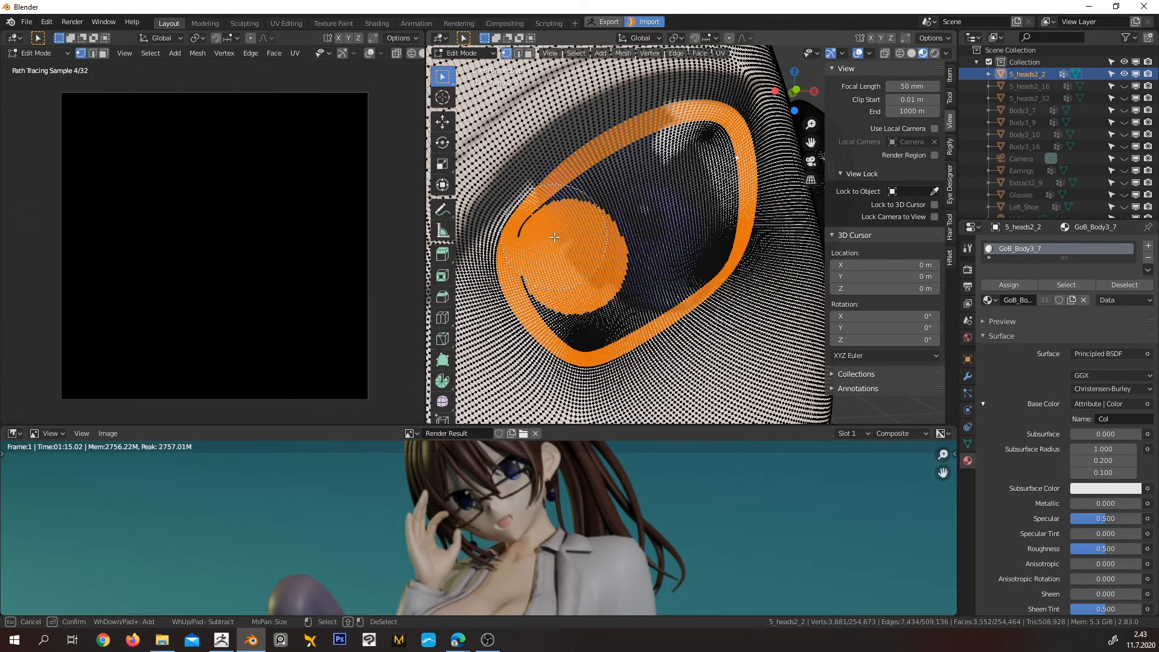
click(582, 232)
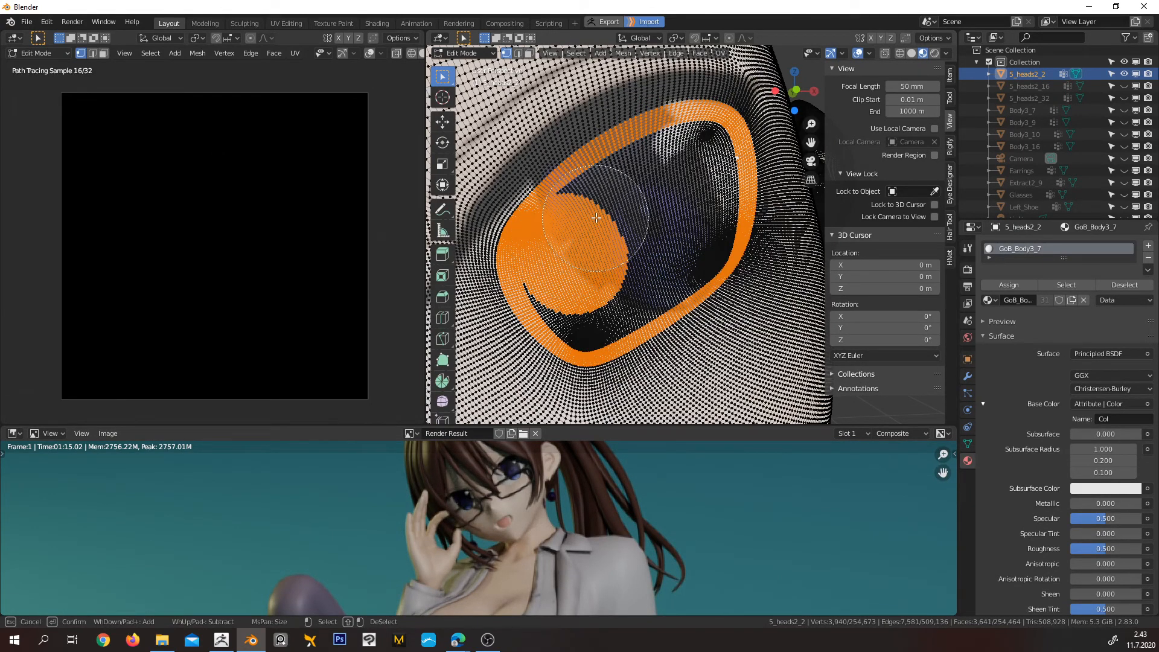
click(622, 199)
click(663, 180)
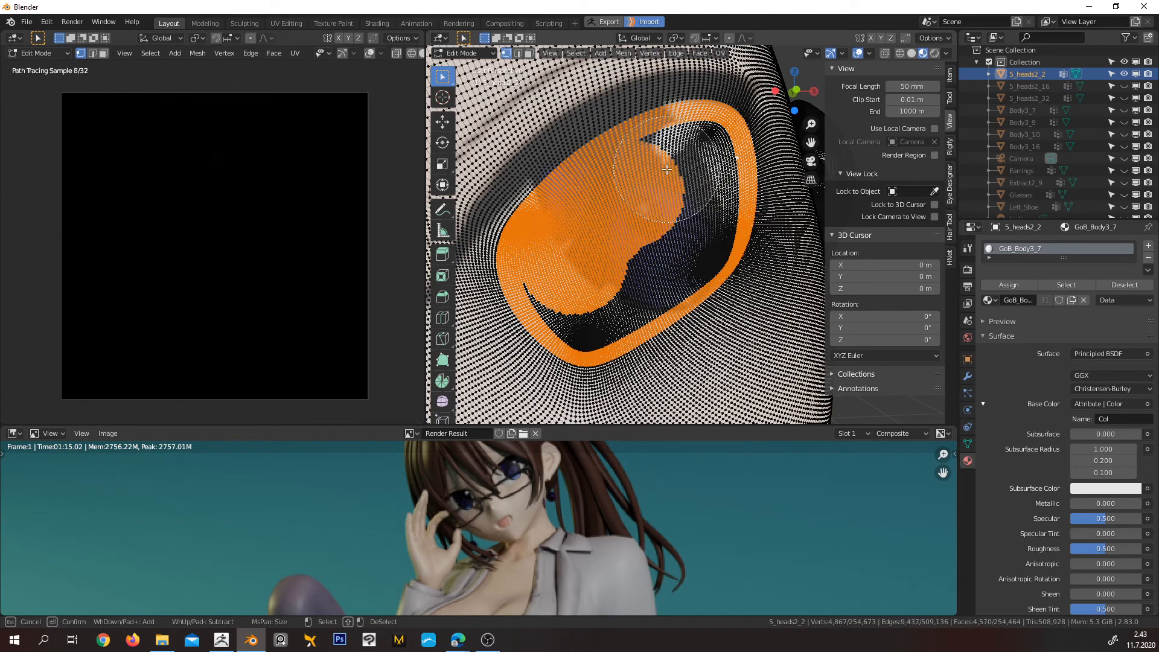
click(692, 171)
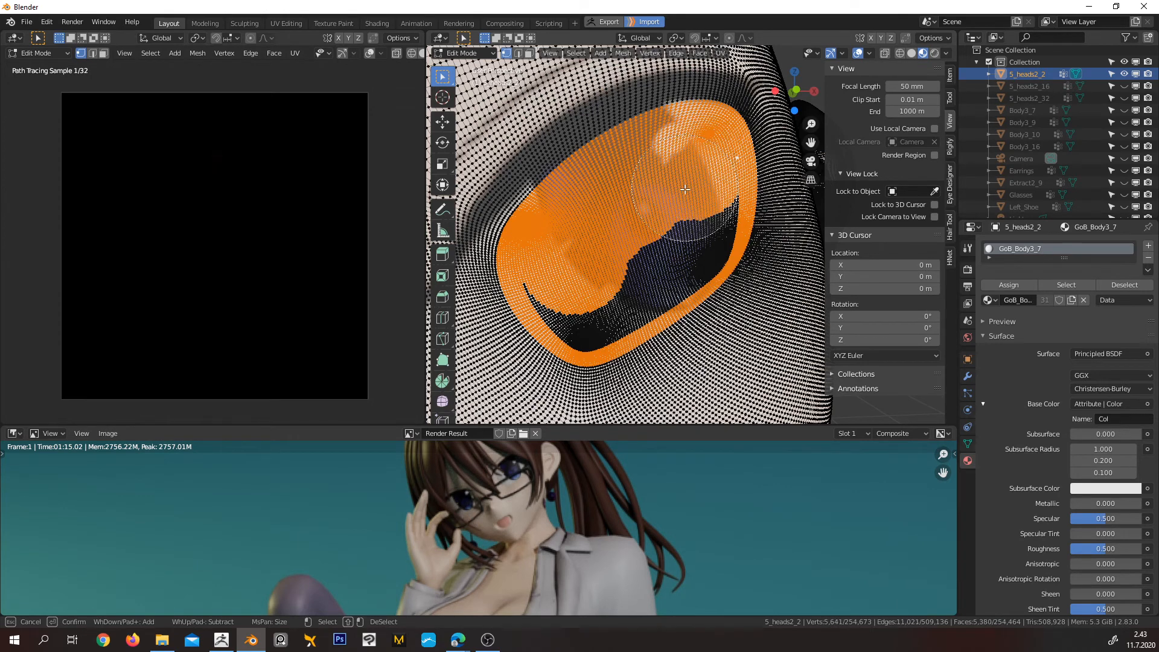
click(694, 184)
click(688, 224)
click(682, 241)
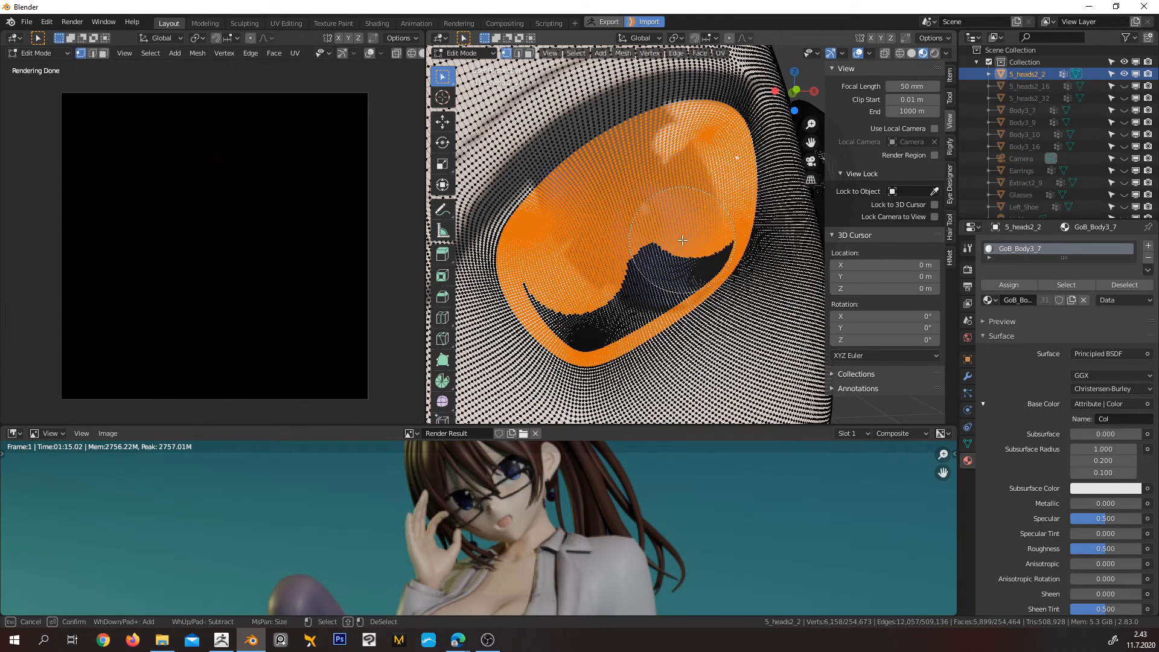
mouse_move(681, 241)
mouse_down()
mouse_move(589, 301)
mouse_move(567, 277)
mouse_up()
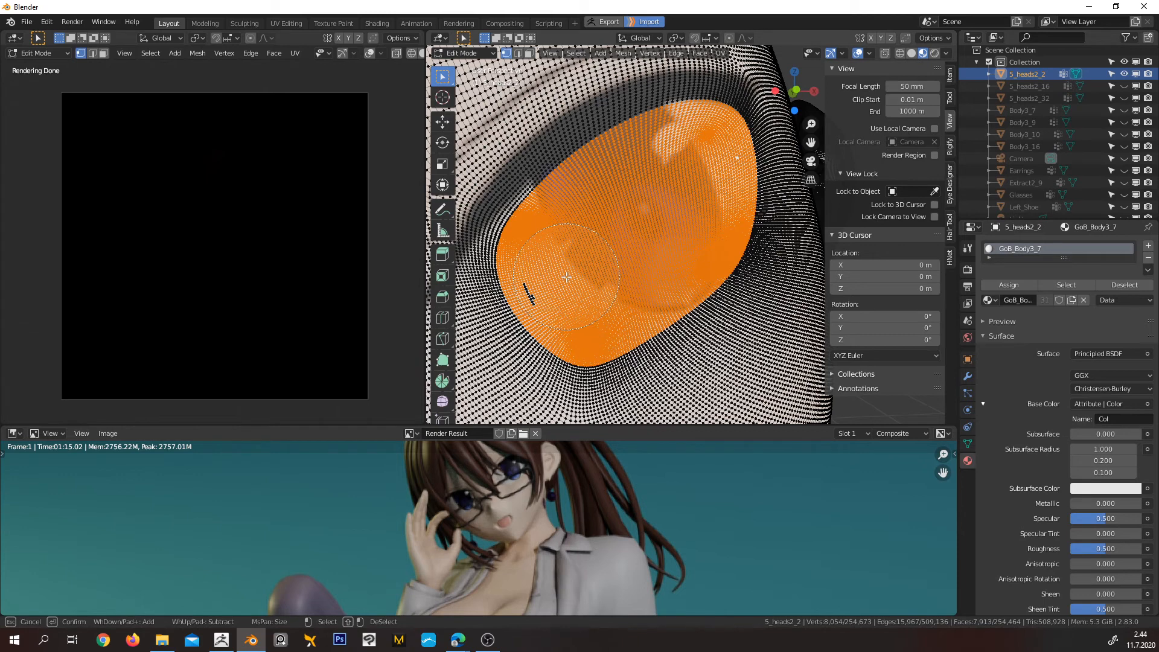
click(566, 277)
key(Escape)
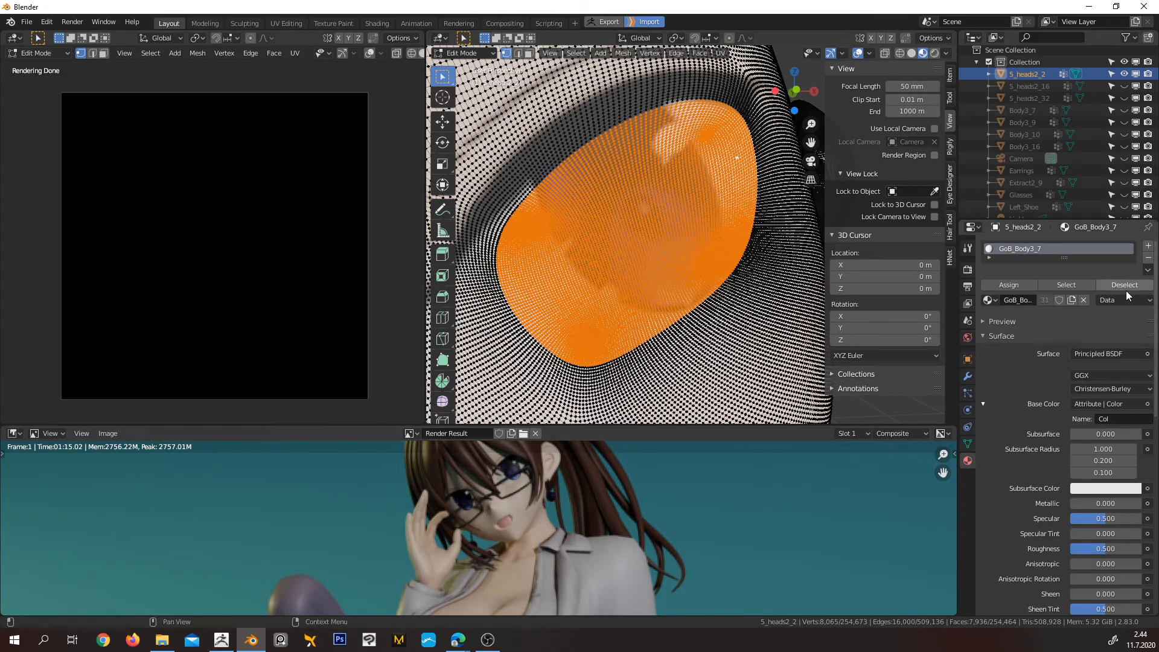
Add a second material slot with a new material to the head, assign it to the selected eye area and return to Object Mode
click(1148, 246)
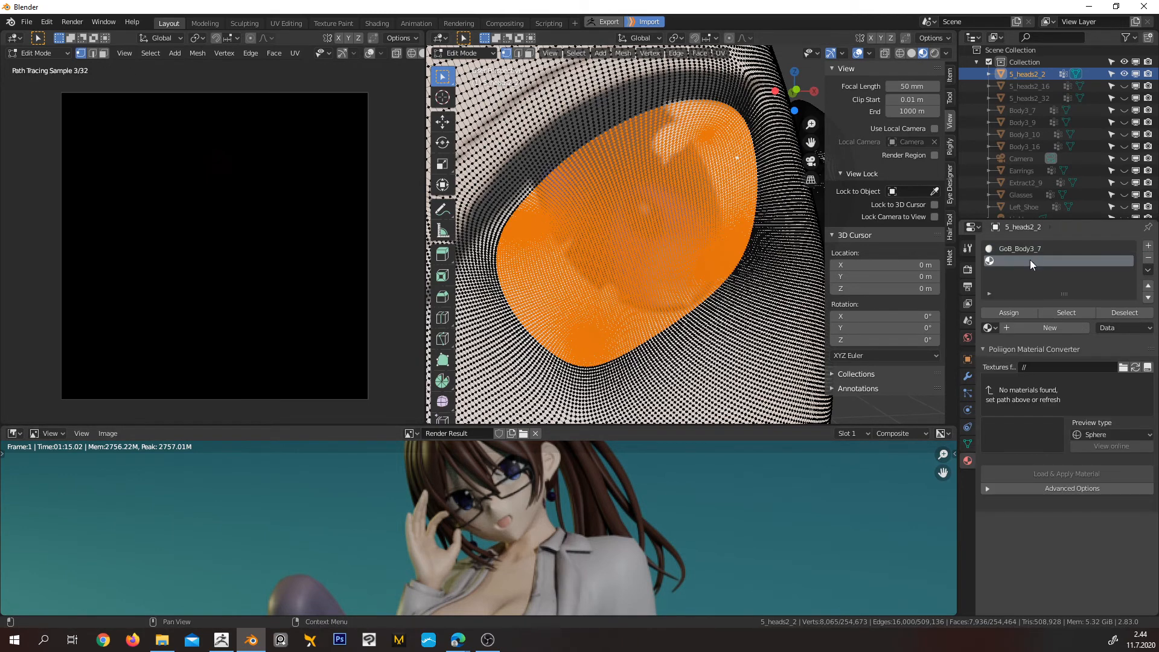
click(1040, 329)
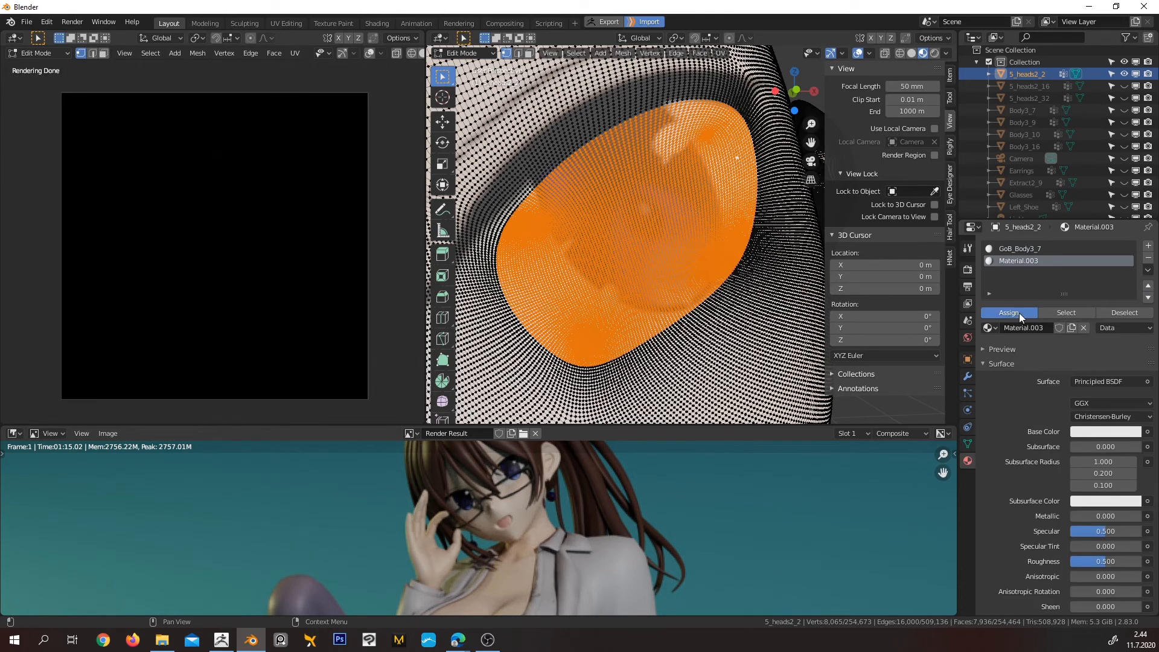
click(1020, 313)
key(Tab)
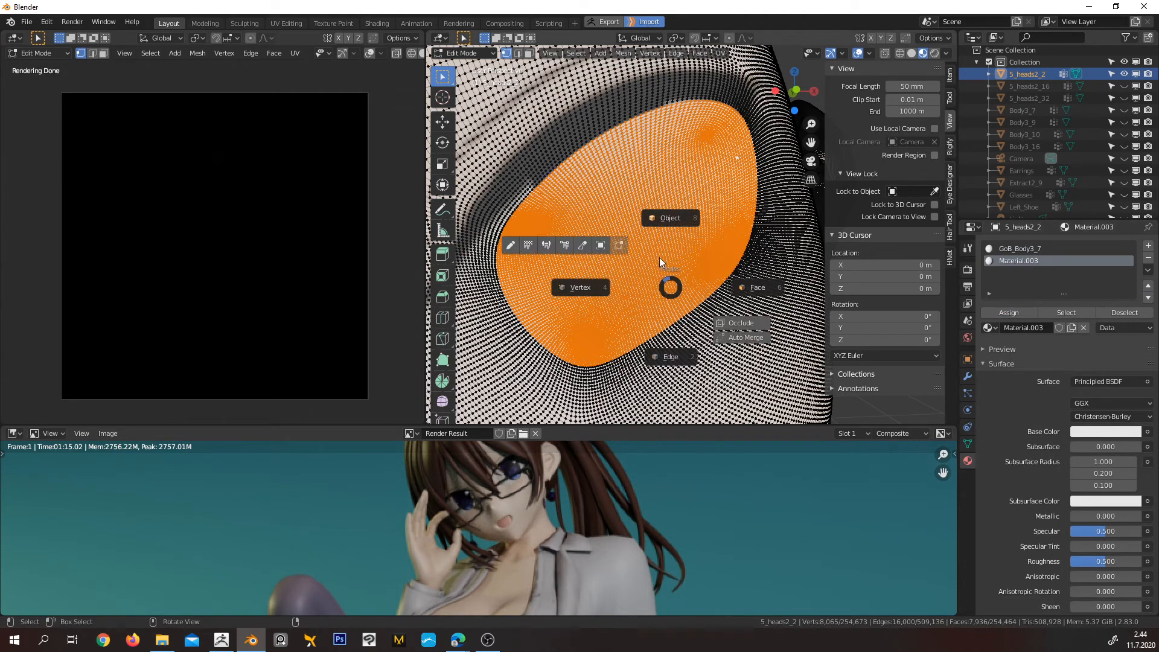
click(670, 219)
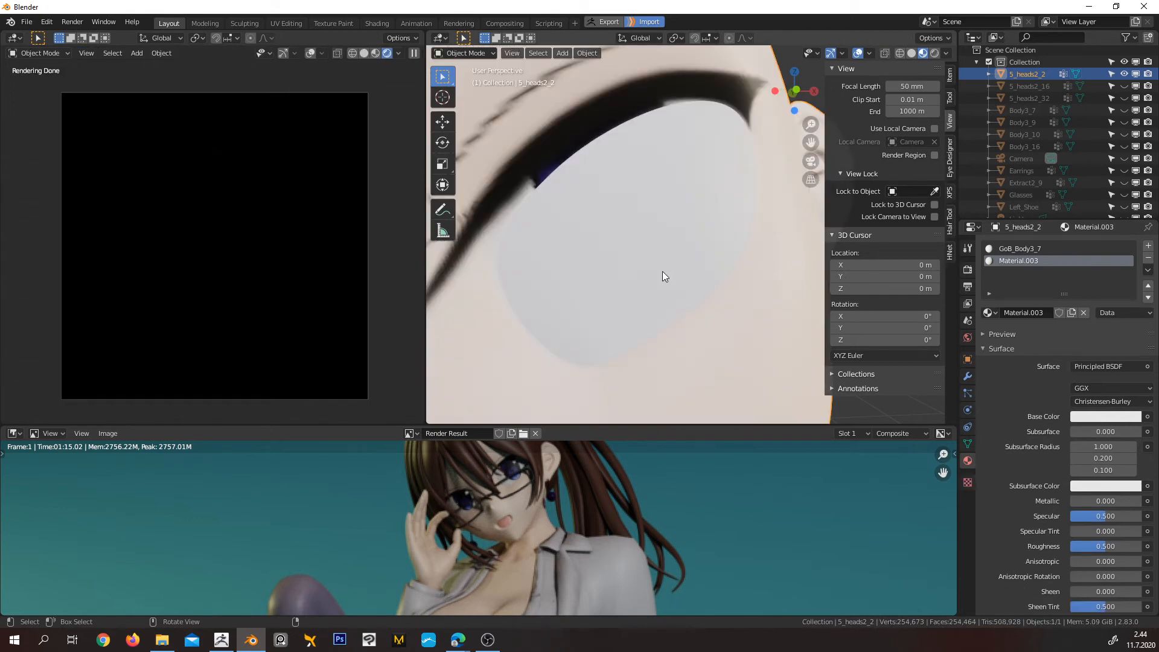
Feed the new eye material's Base Color from an Attribute node's Color output, with the attribute name Col
scroll(662, 271, down, 5)
scroll(659, 278, up, 4)
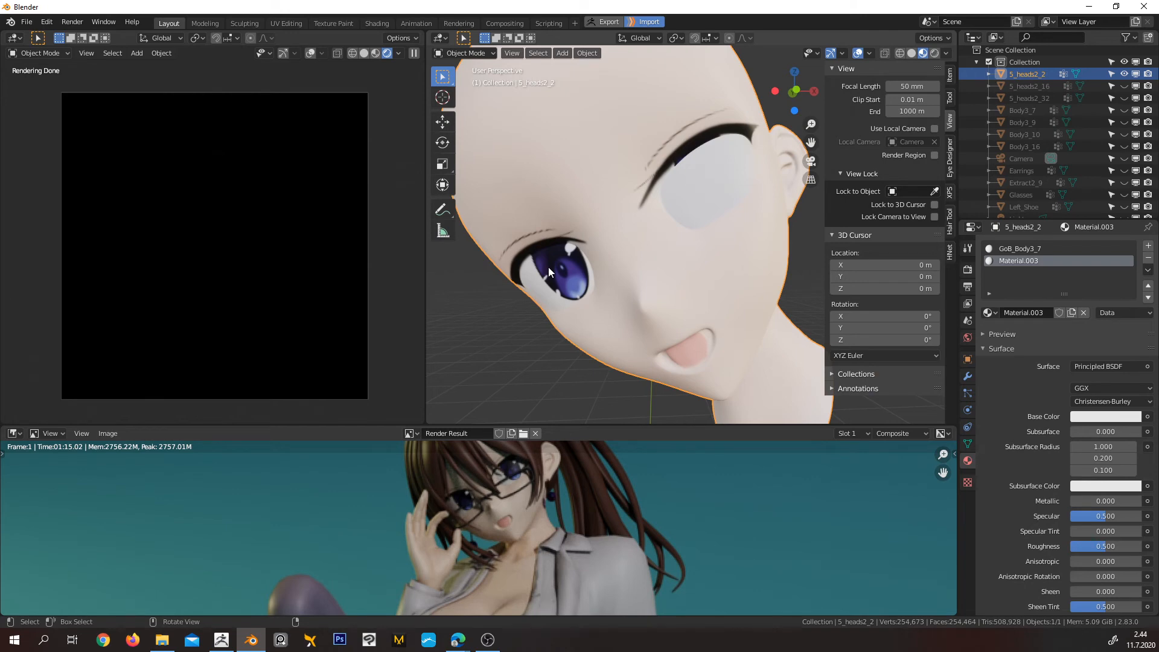
middle_drag(656, 241, 661, 169)
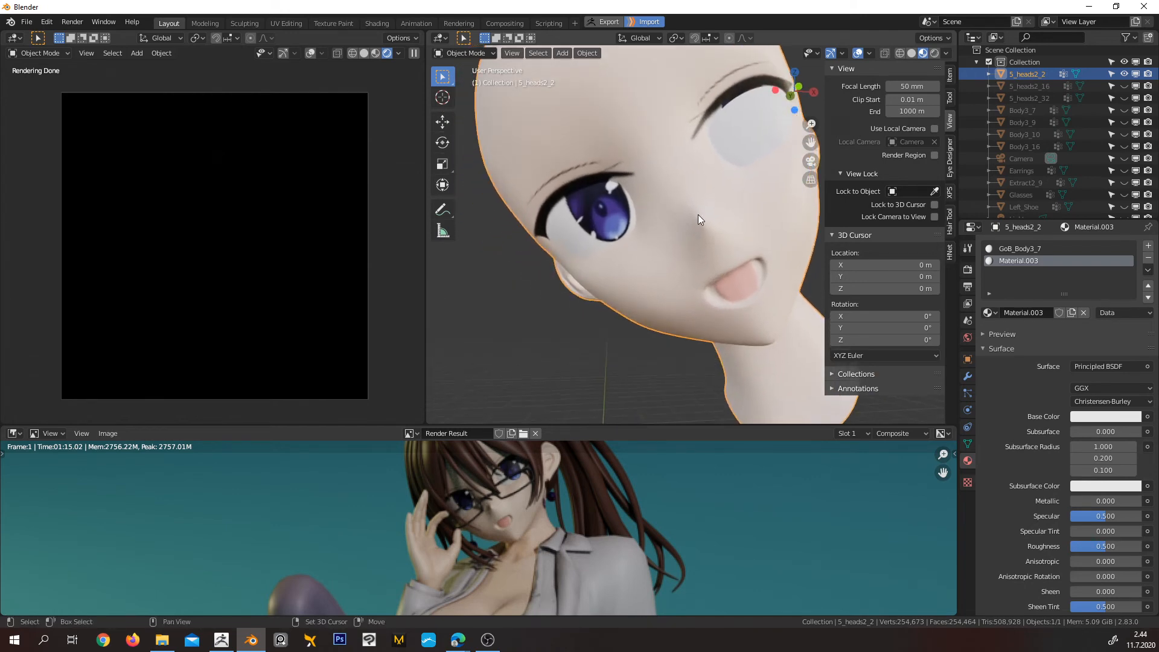
shift+middle_drag(698, 215, 646, 263)
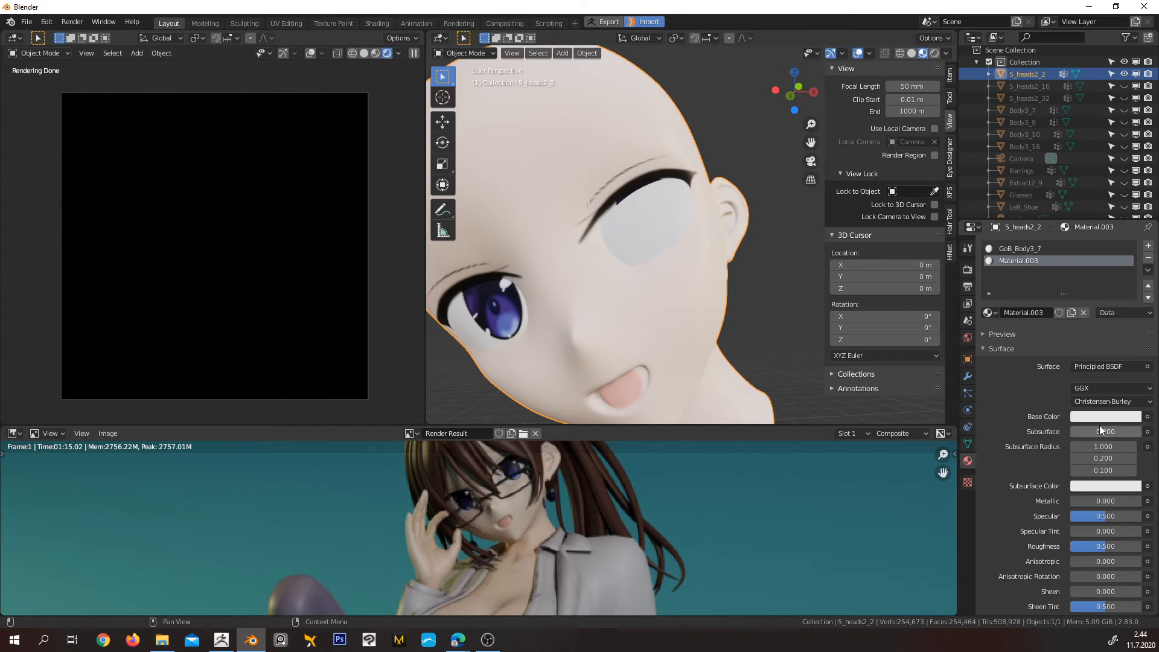
click(1147, 416)
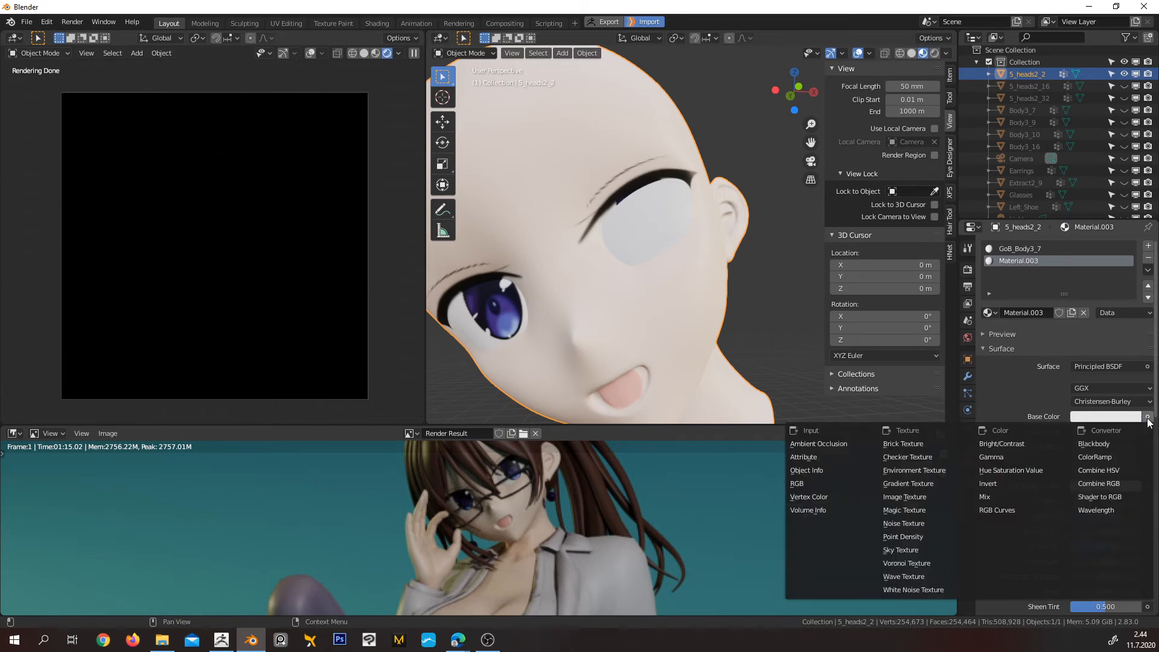
click(836, 458)
click(1106, 432)
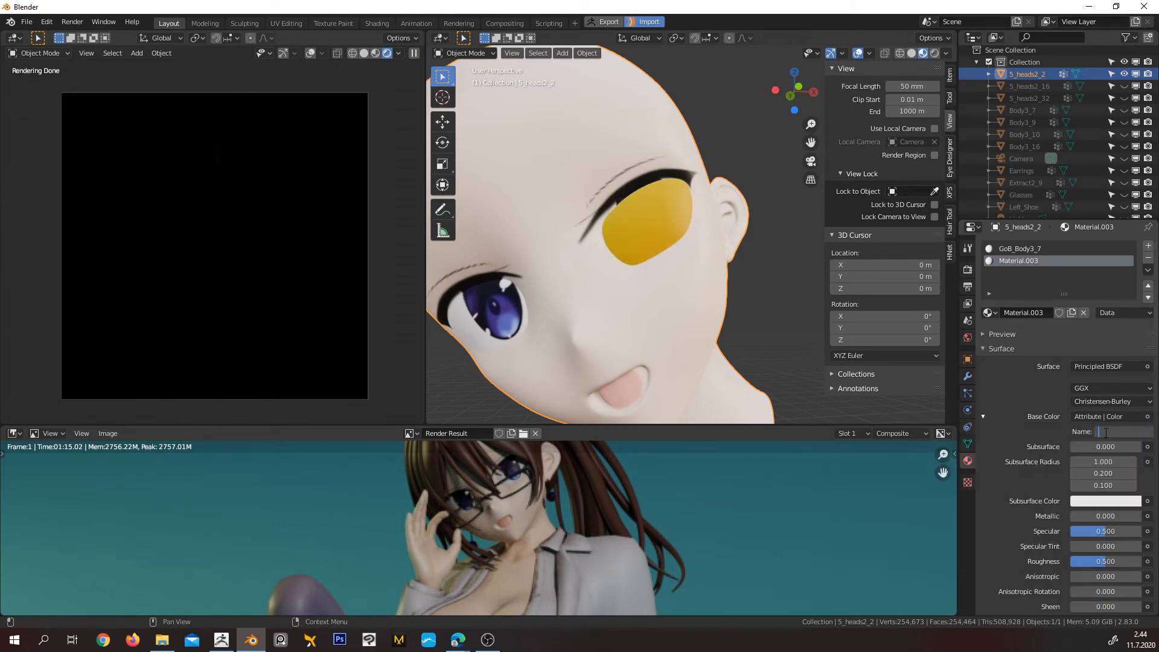
text(Col)
key(Return)
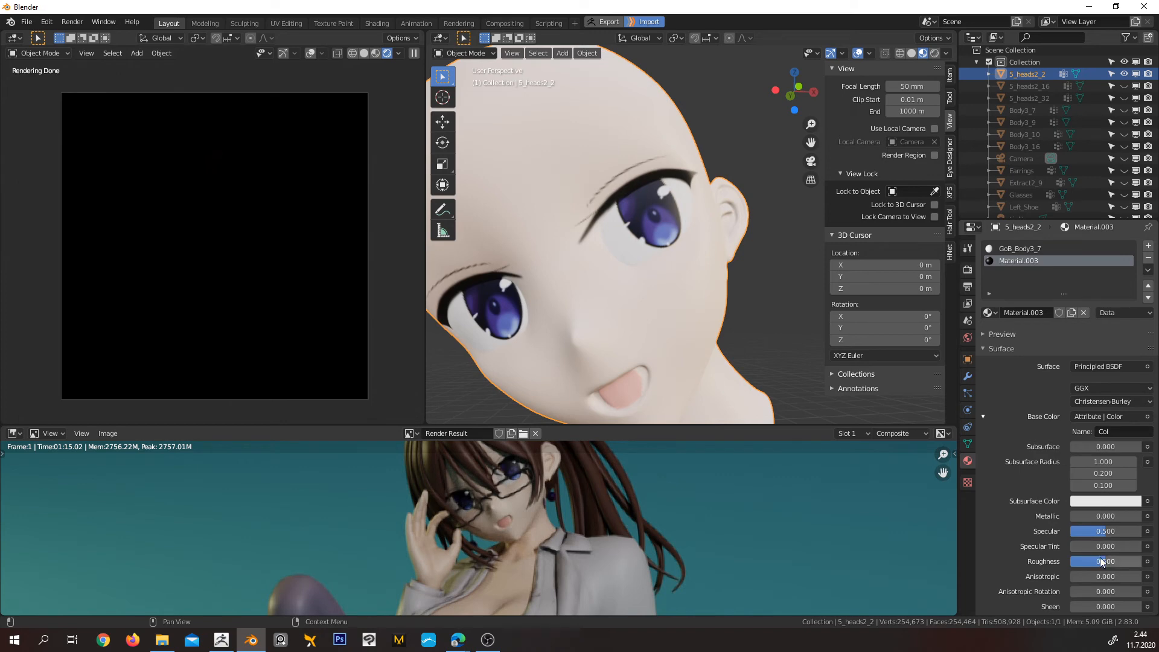
Set the eye material's Roughness to 0.2 and its Specular to 0.7
click(1101, 561)
key(BackSpace)
text(.2)
key(Return)
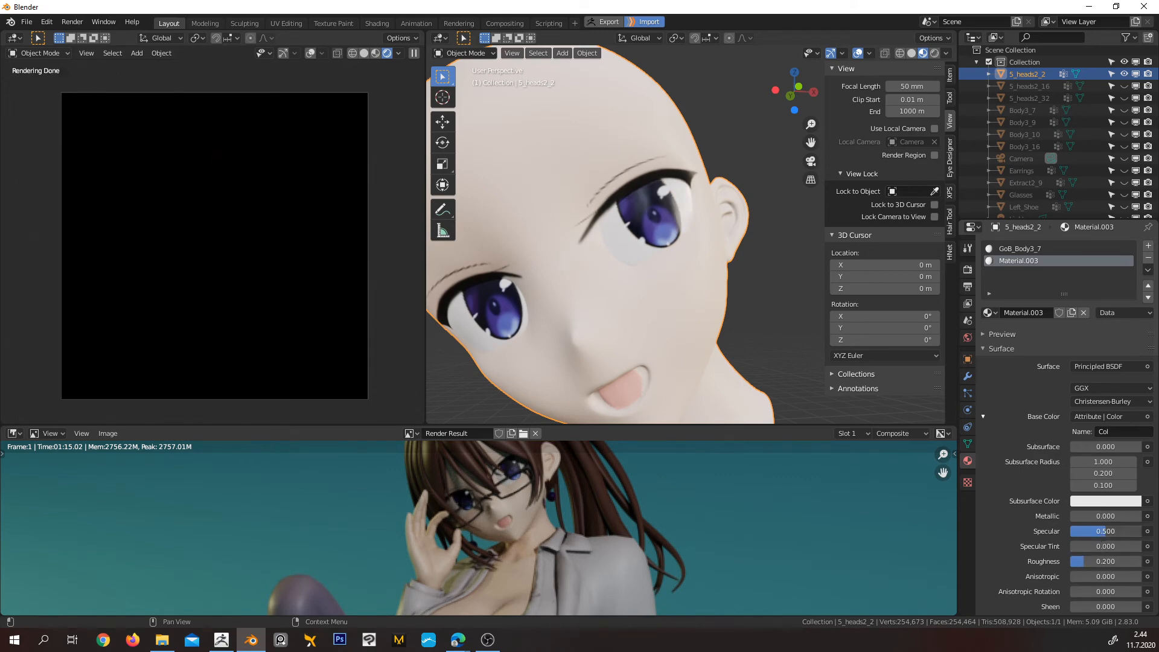
drag(1105, 531, 1121, 530)
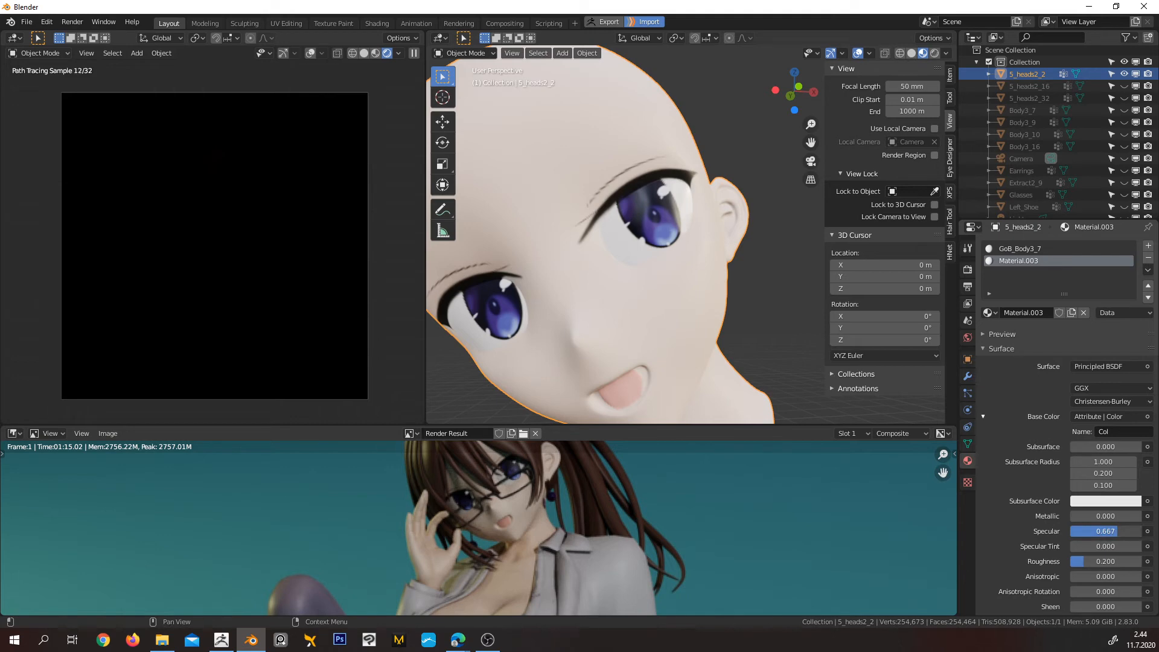
click(1121, 530)
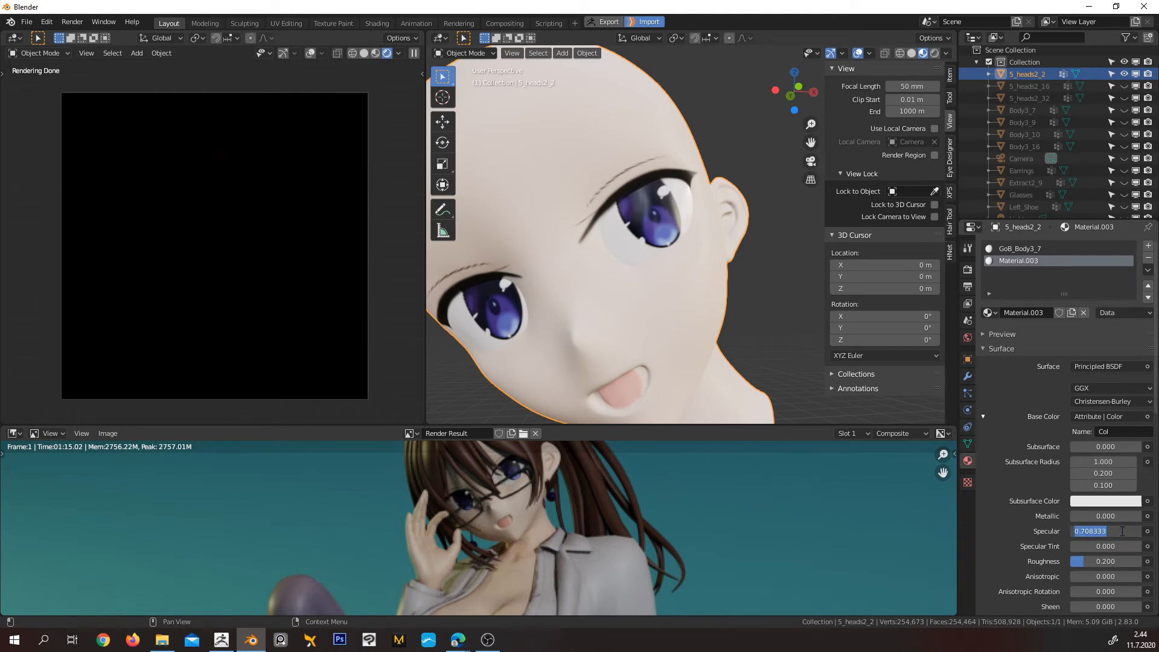
text(.7)
key(Return)
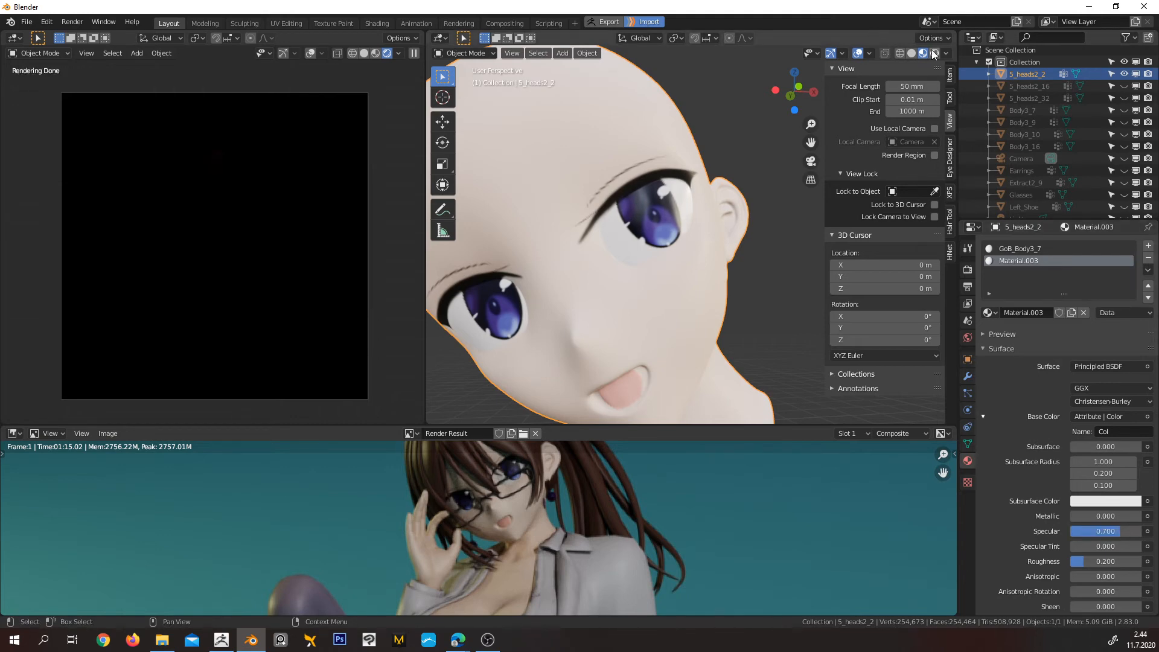
Unhide all scene objects and show the working viewport in Material Preview shading
click(933, 54)
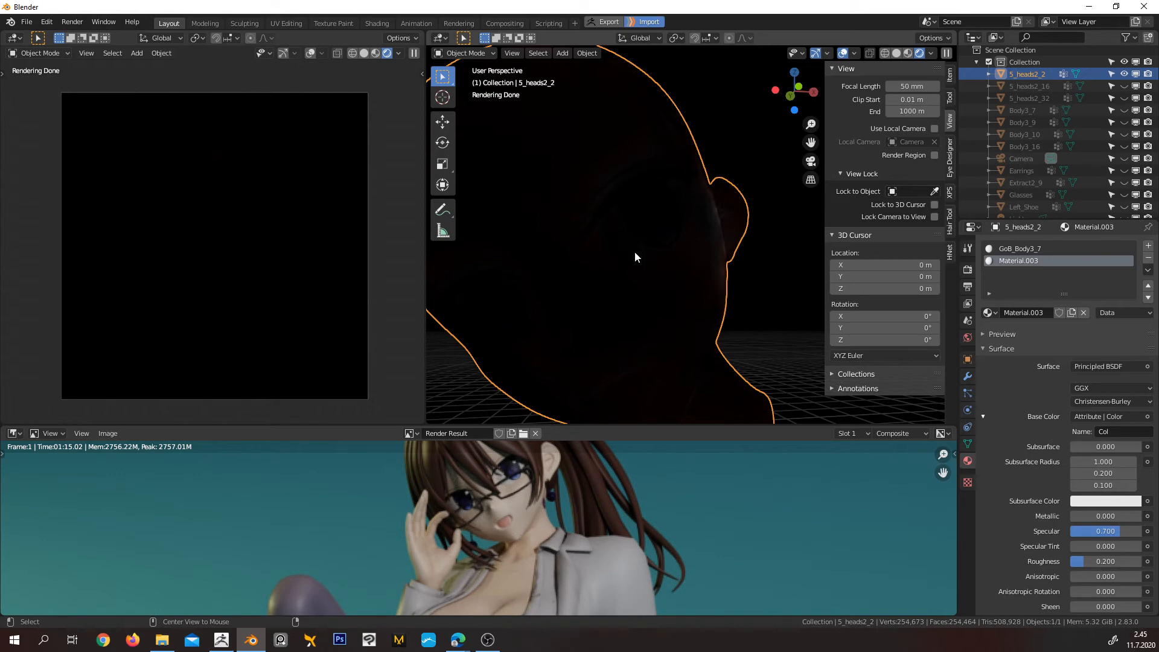
click(679, 208)
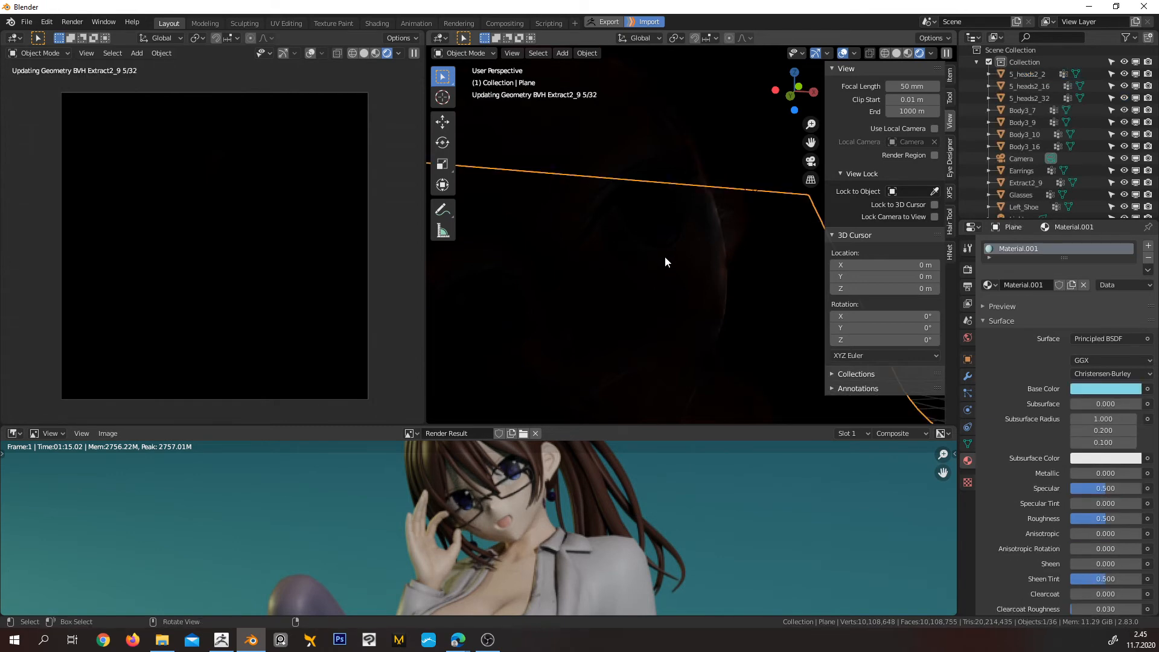
scroll(664, 261, down, 5)
middle_drag(699, 257, 730, 292)
scroll(695, 288, up, 1)
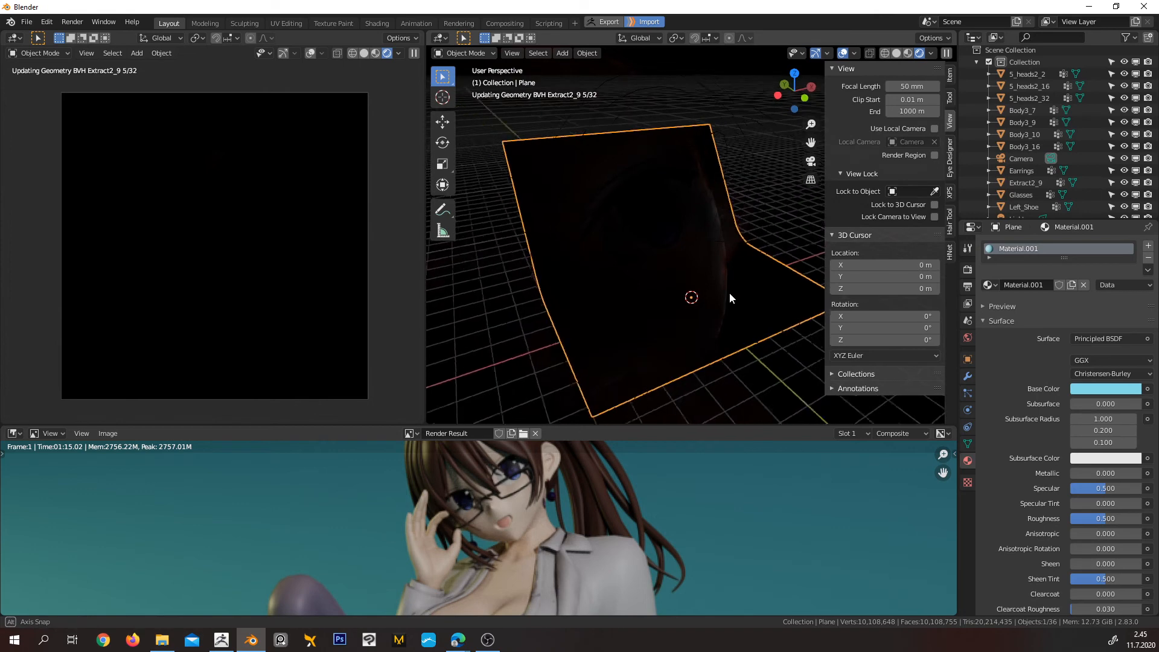
click(908, 53)
scroll(712, 279, up, 10)
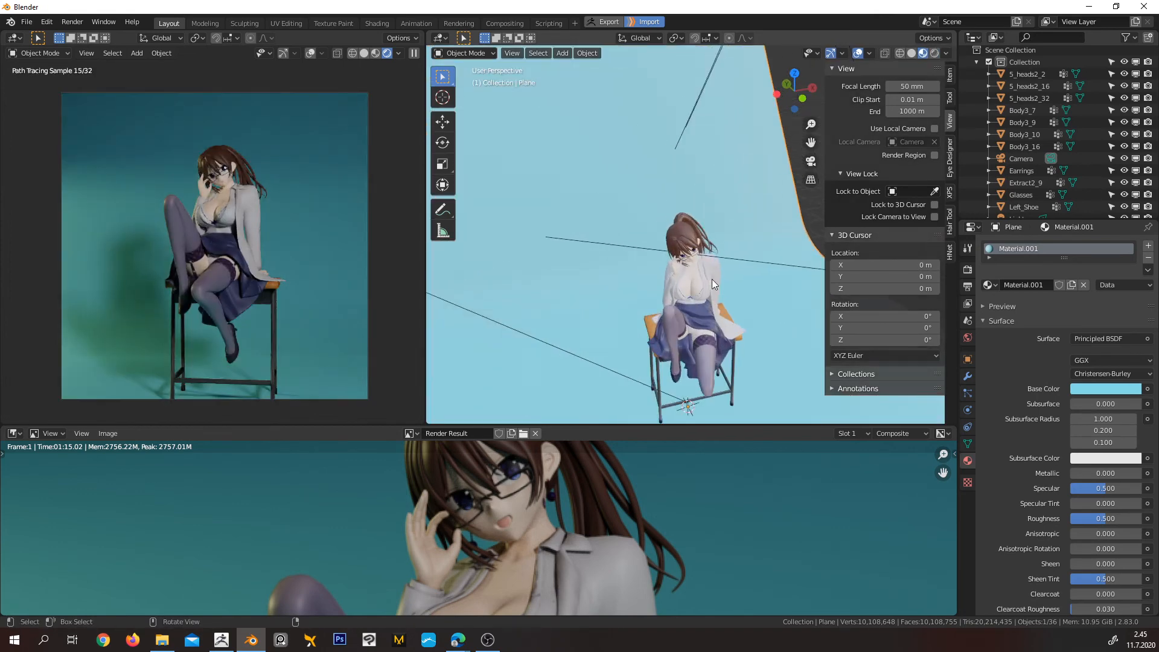
Preview the character's face and eyes up close with rendered shading in the working viewport
middle_drag(708, 293, 664, 215)
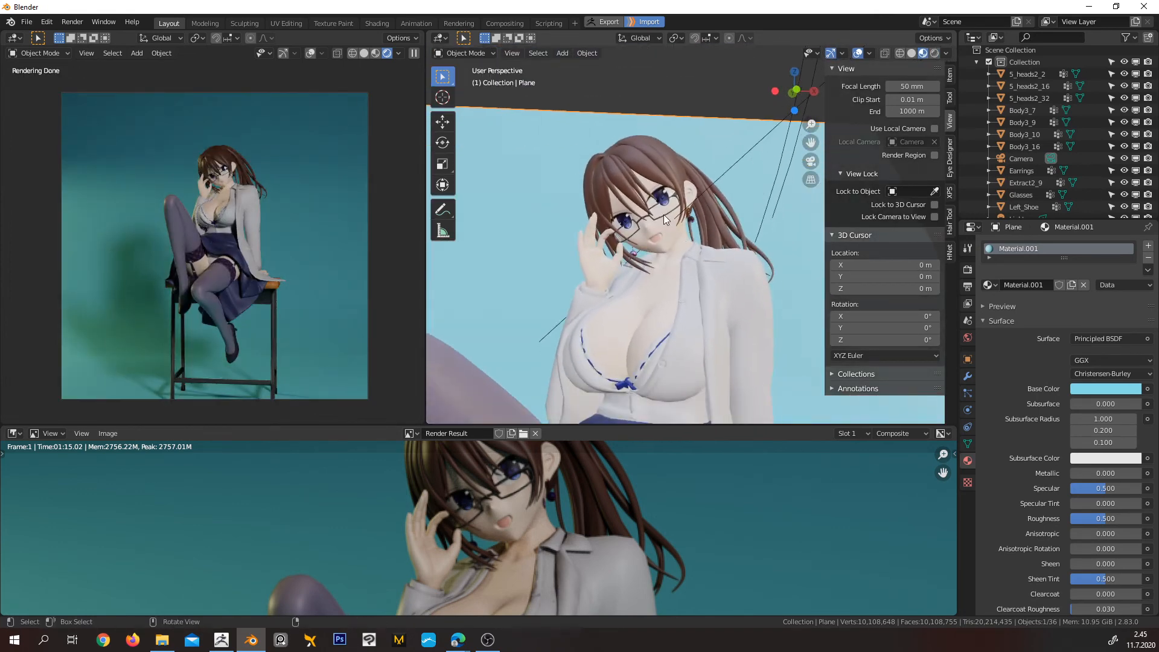
scroll(665, 215, up, 5)
middle_drag(612, 167, 634, 188)
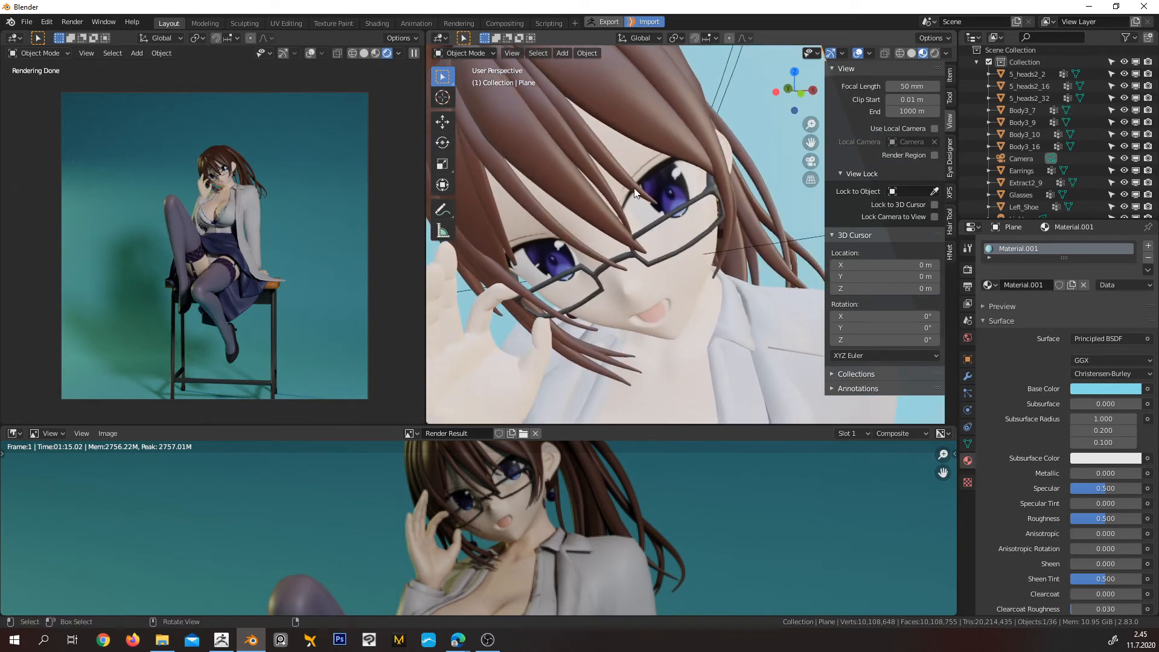
click(935, 53)
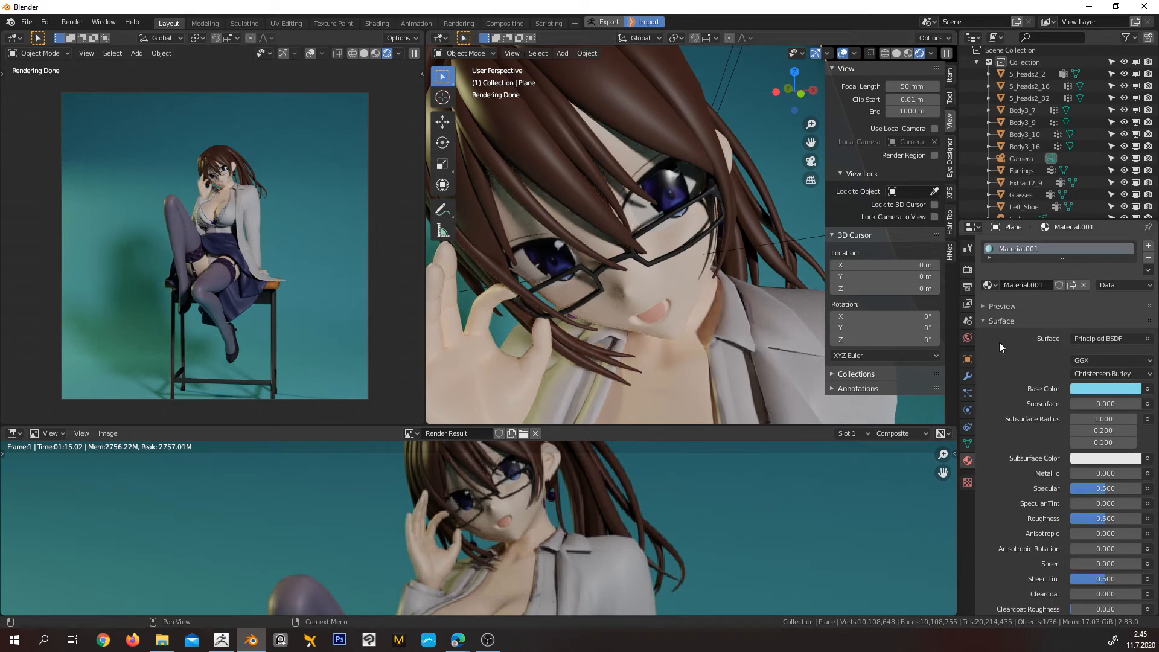
Select the head 5_heads2_2 and set the Roughness of its GoB_Body3_7 material to 0.6
click(680, 285)
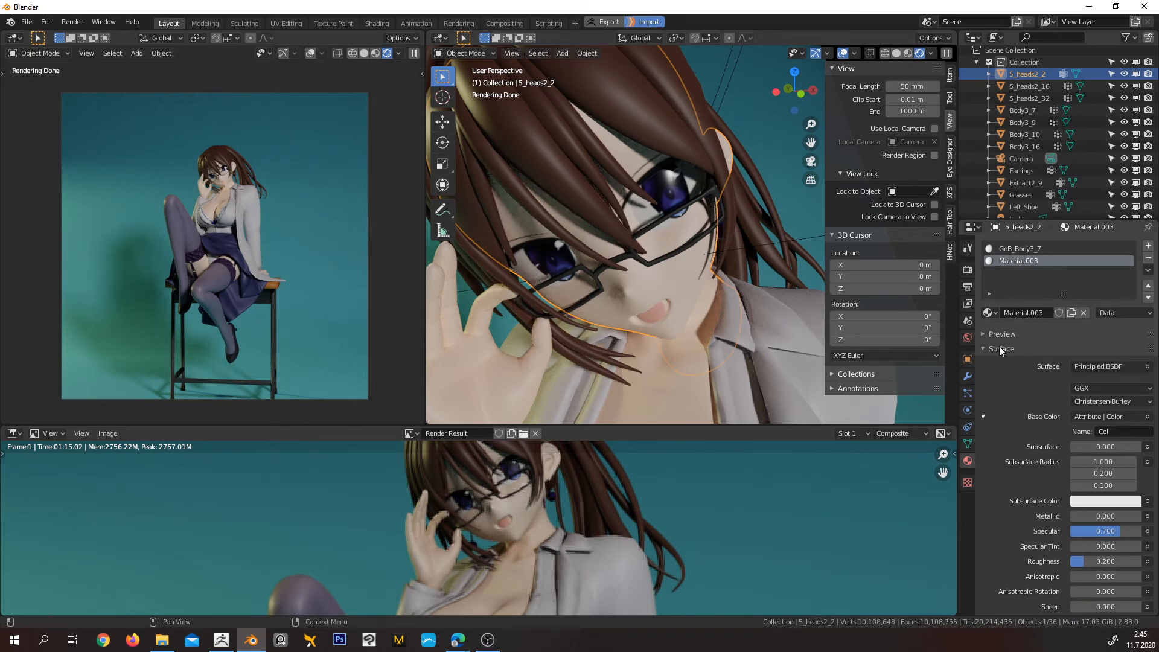
click(1020, 248)
click(1103, 564)
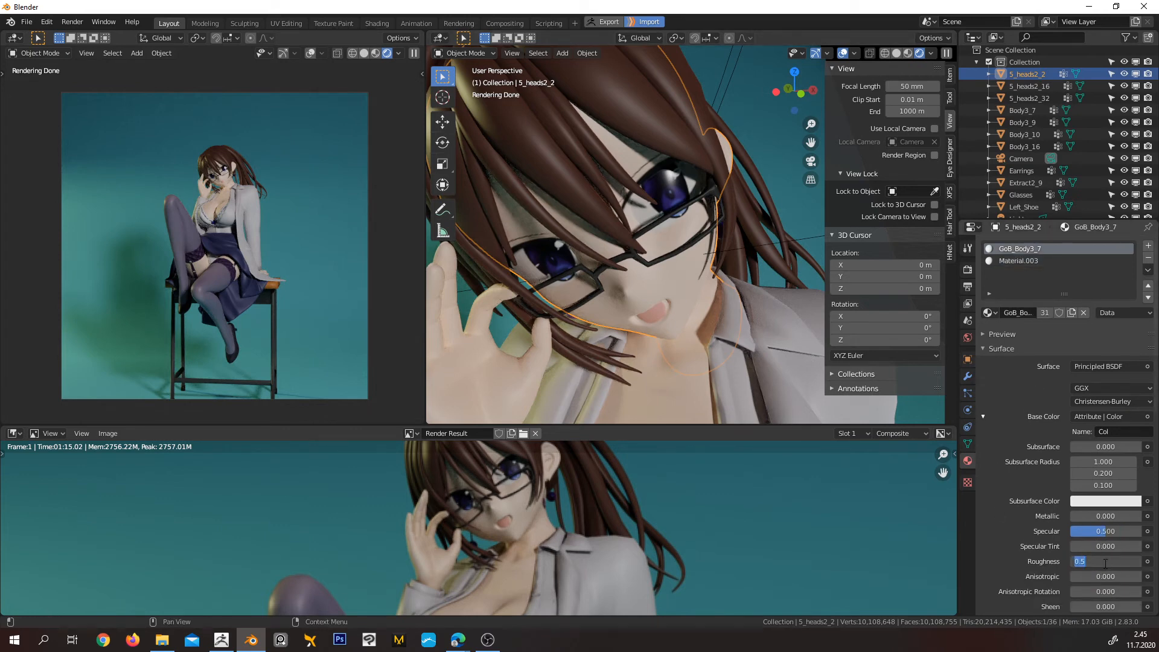
text(0.6)
key(Return)
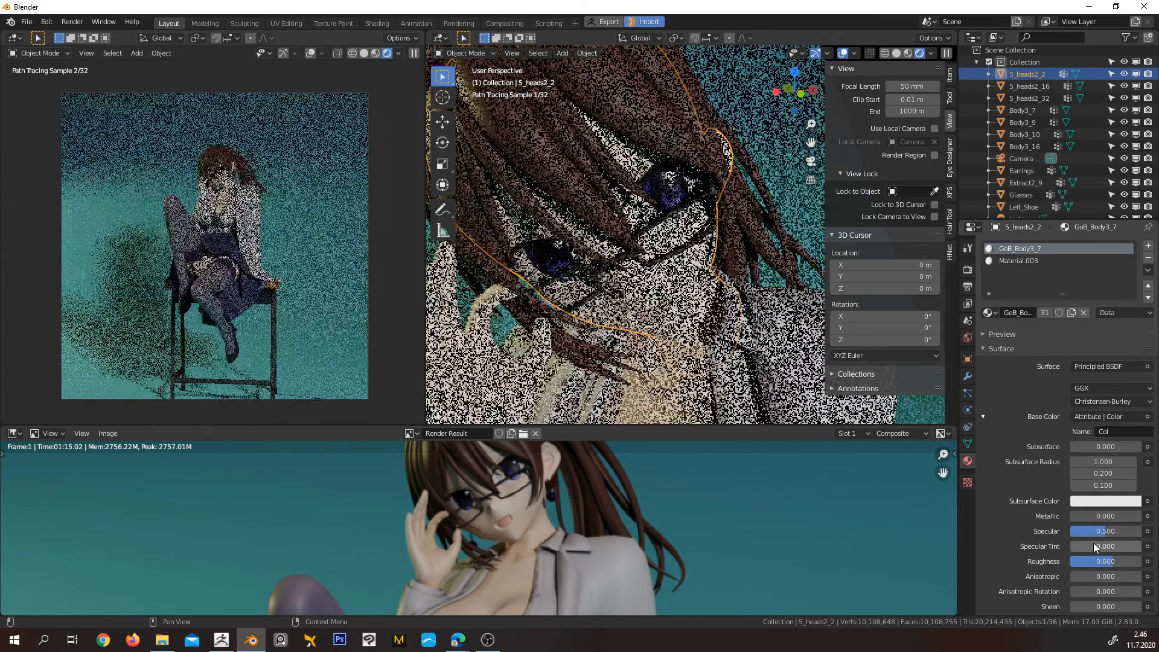
scroll(690, 244, up, 2)
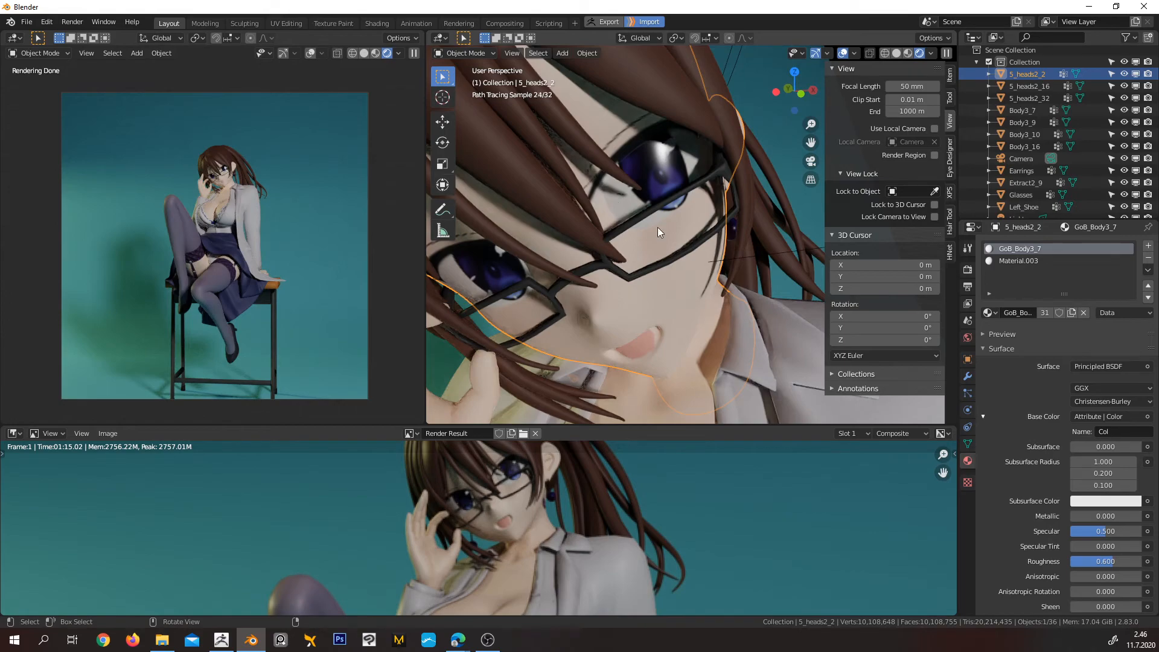
scroll(664, 227, down, 8)
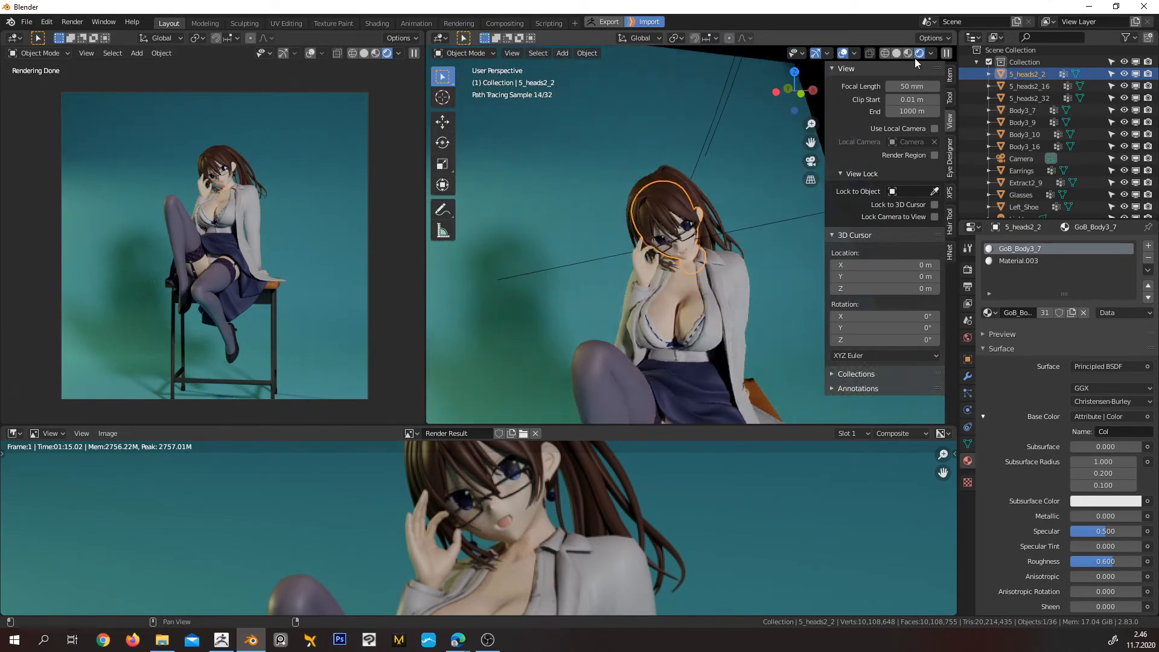
Return the working viewport to Material Preview shading and deselect all objects
middle_drag(711, 266, 686, 250)
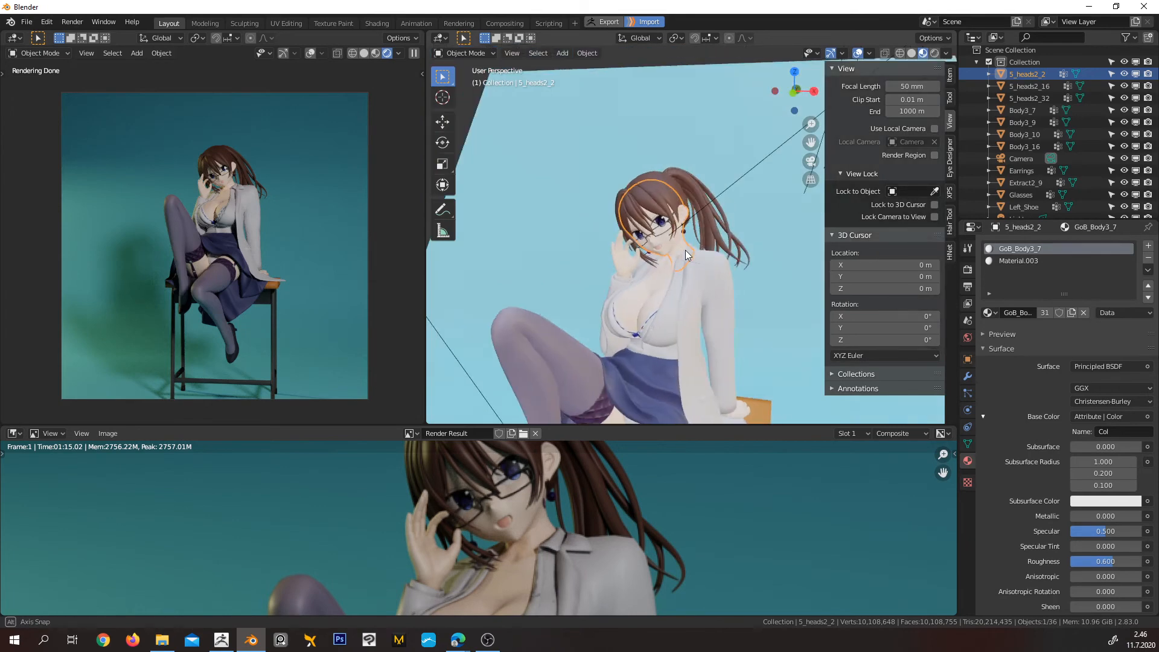
key(alt+a)
scroll(684, 274, down, 4)
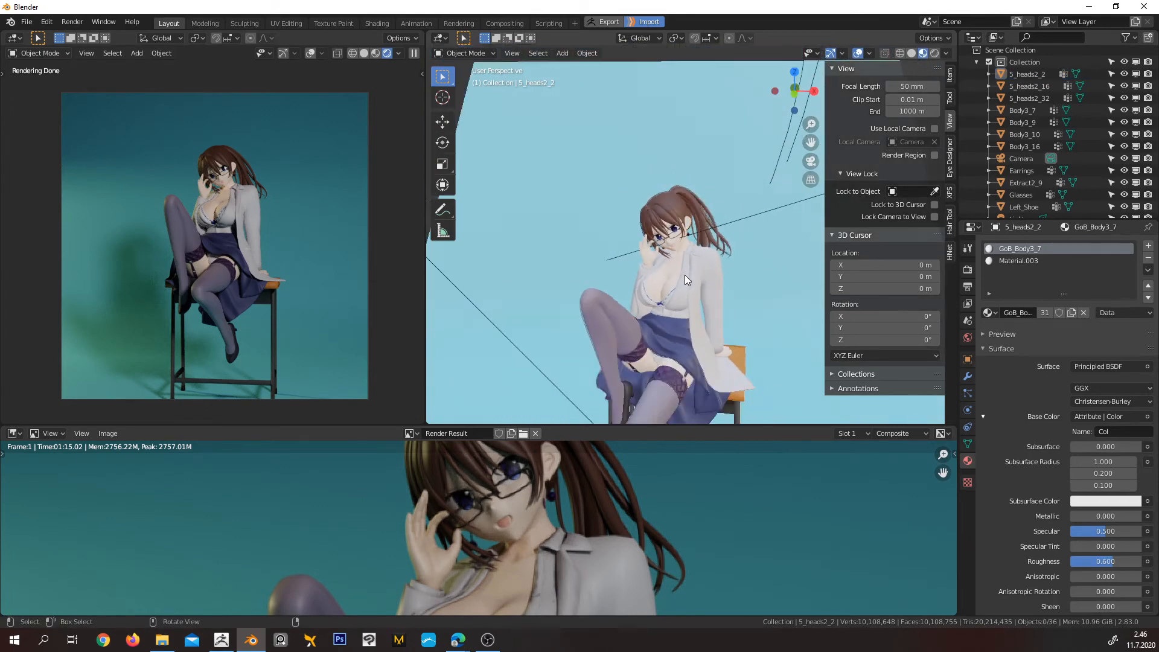
middle_drag(713, 291, 701, 240)
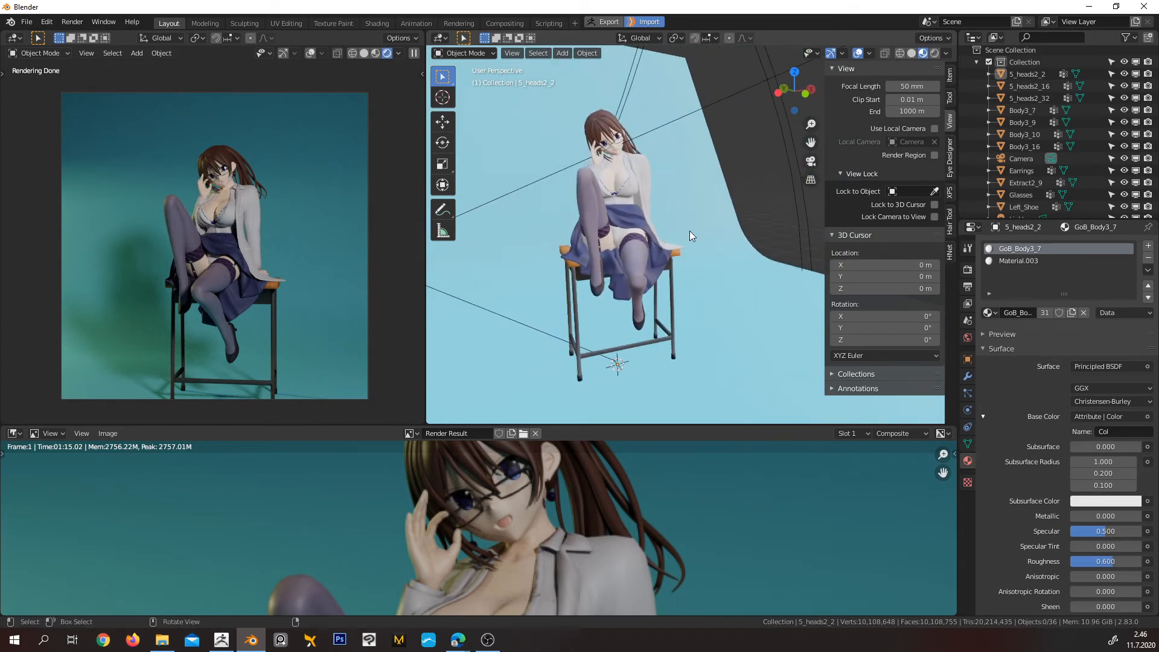
scroll(688, 242, down, 4)
middle_drag(686, 243, 634, 274)
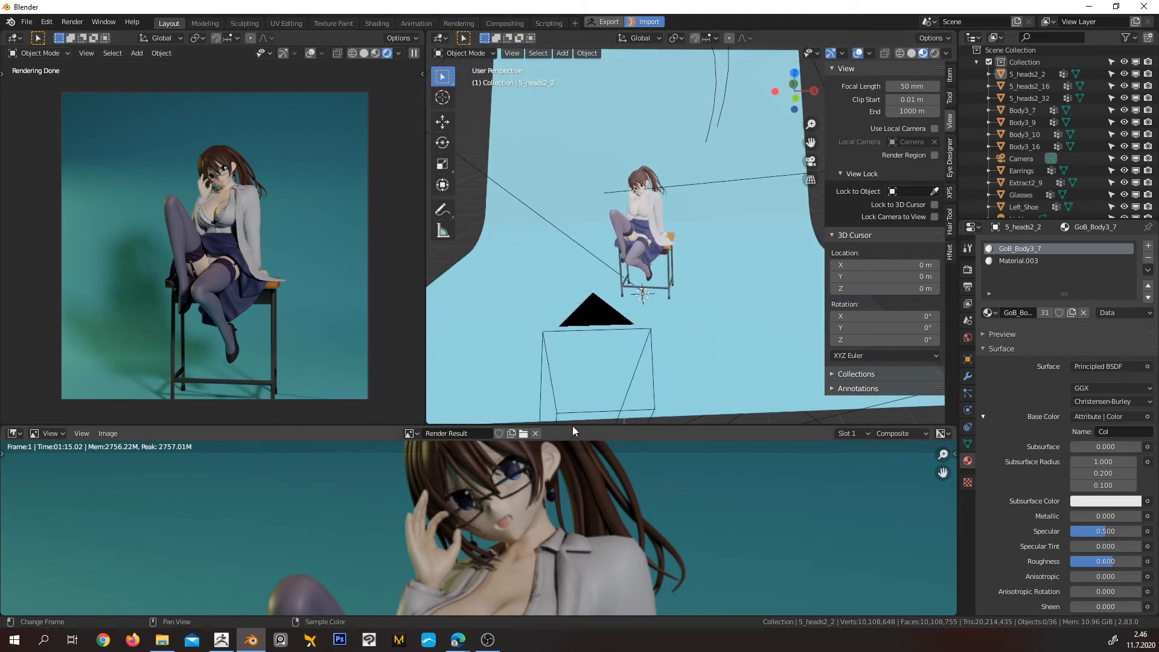
Inspect the finished render in an enlarged image view, checking the face, clothing and full figure on the stool
drag(572, 427, 573, 201)
scroll(559, 411, down, 4)
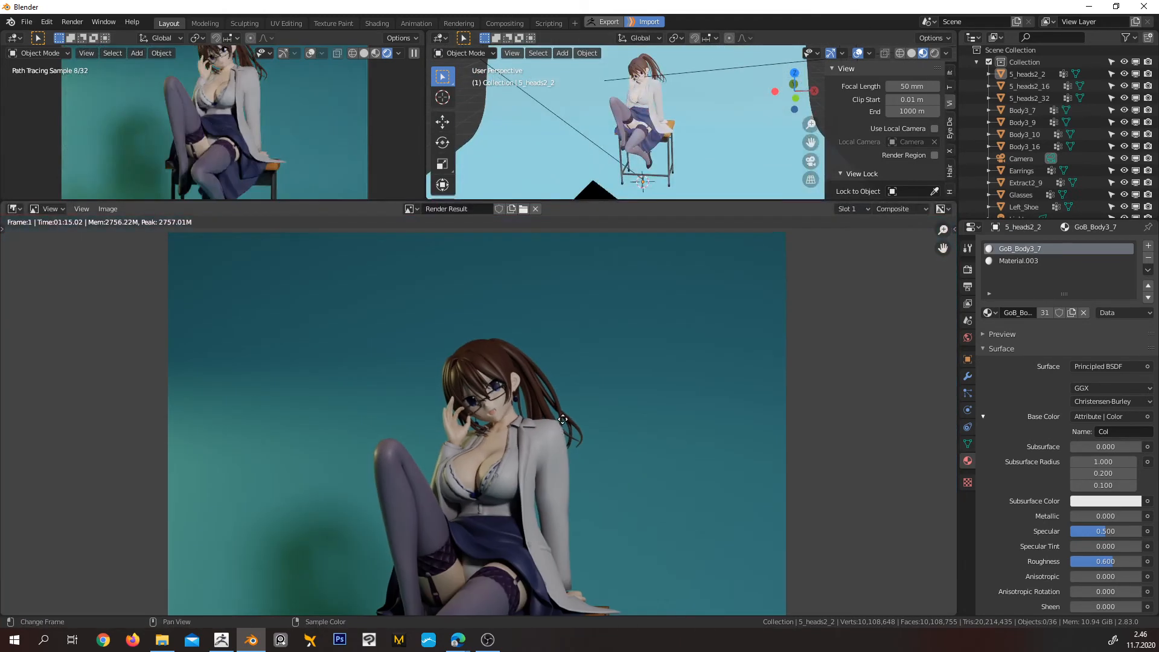
middle_drag(558, 423, 593, 357)
scroll(538, 350, up, 7)
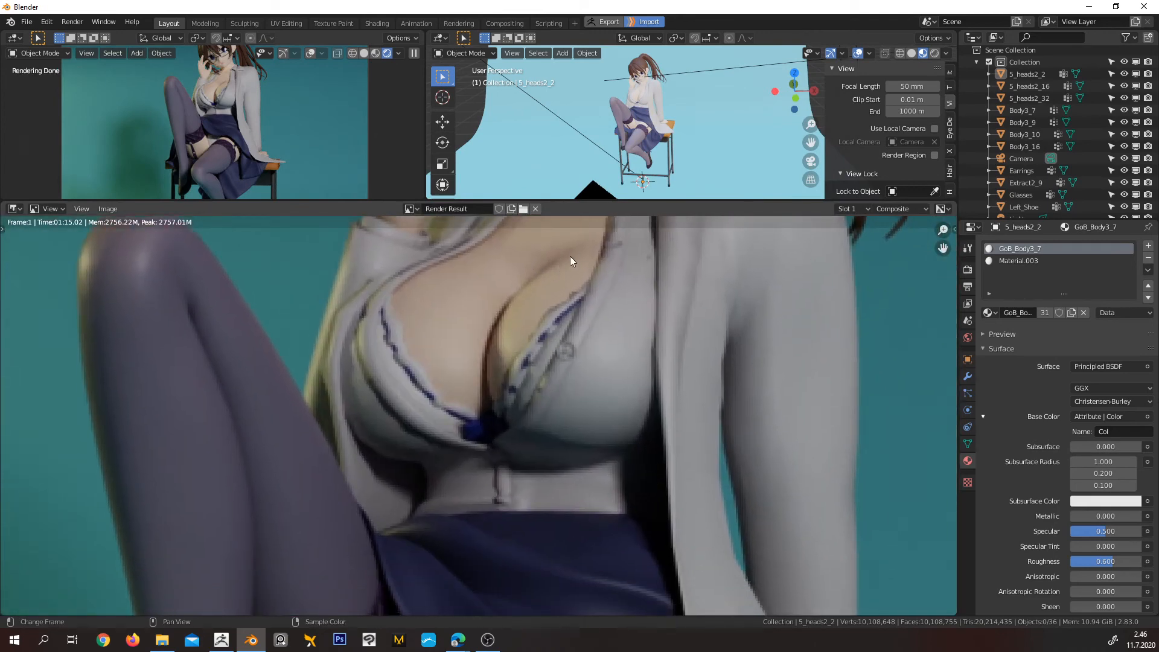
middle_drag(627, 249, 591, 556)
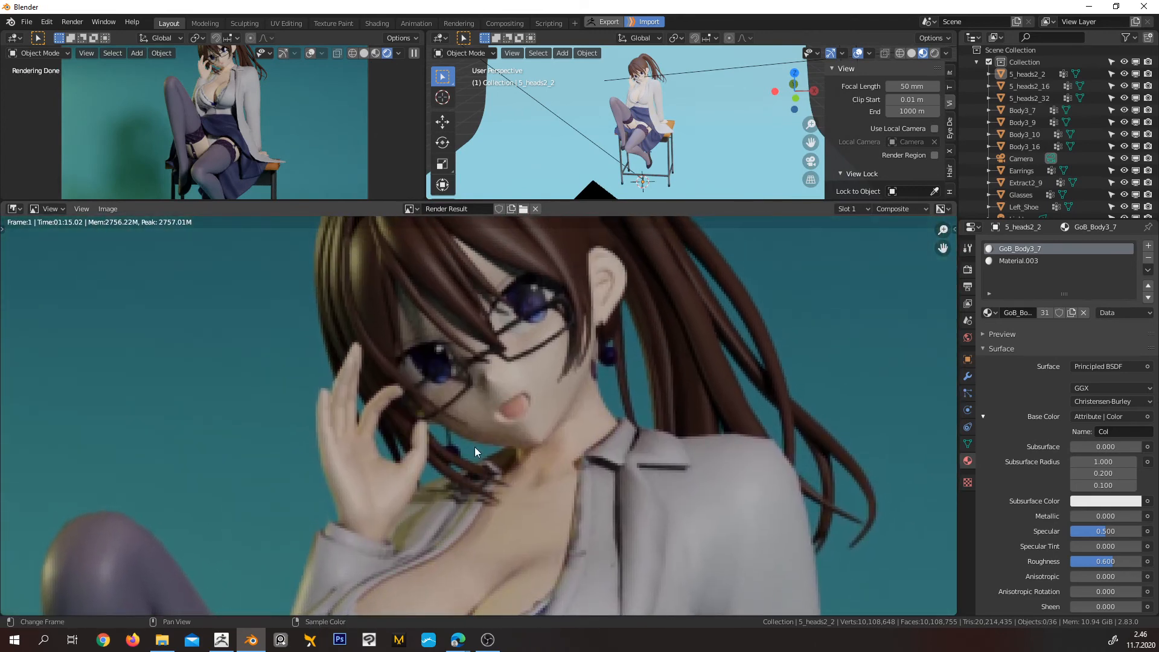
click(109, 209)
scroll(632, 357, down, 6)
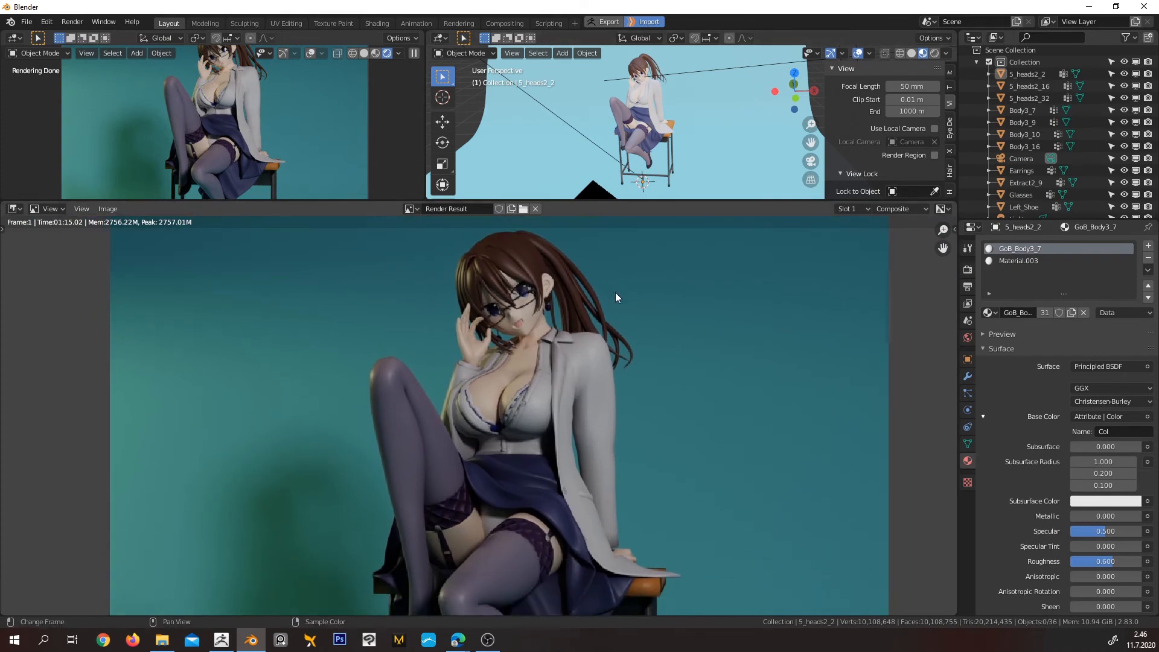
scroll(615, 292, down, 3)
middle_drag(558, 407, 590, 364)
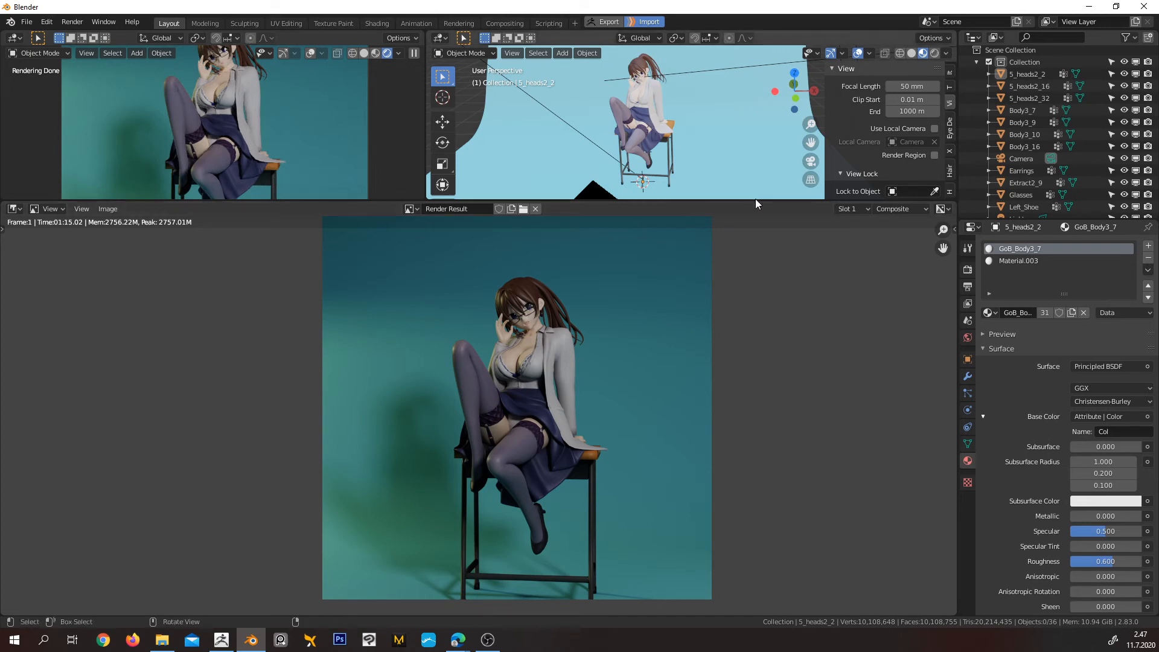
Shrink the render result view to enlarge the viewports again and hide the working viewport's sidebar
drag(757, 200, 764, 399)
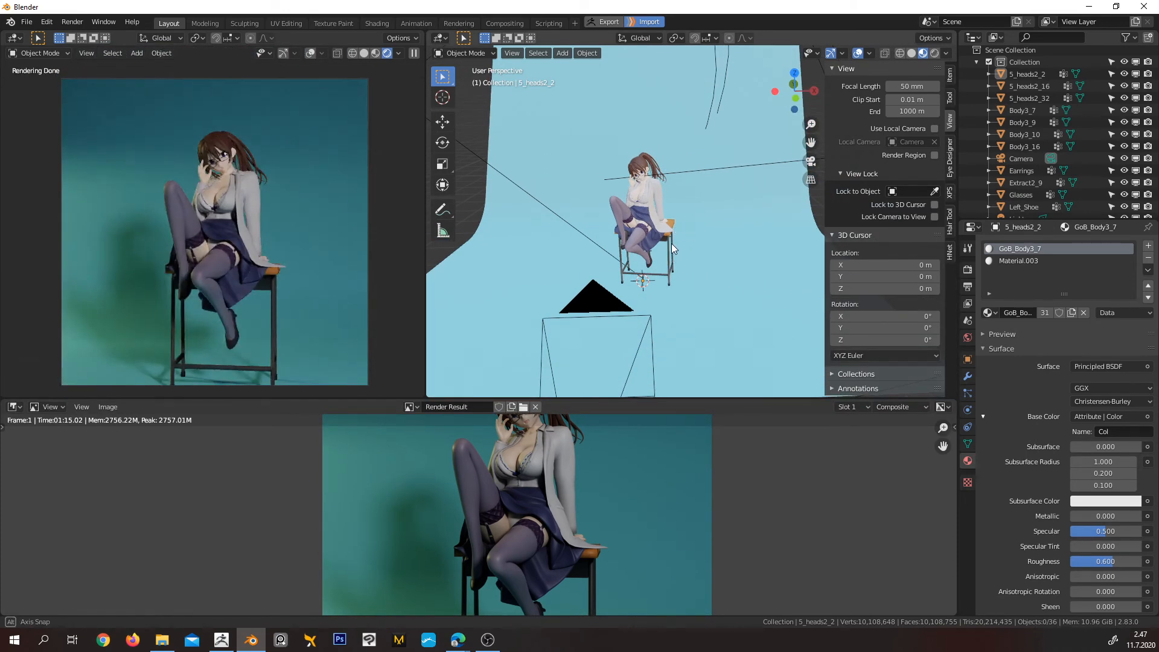
middle_drag(671, 244, 695, 238)
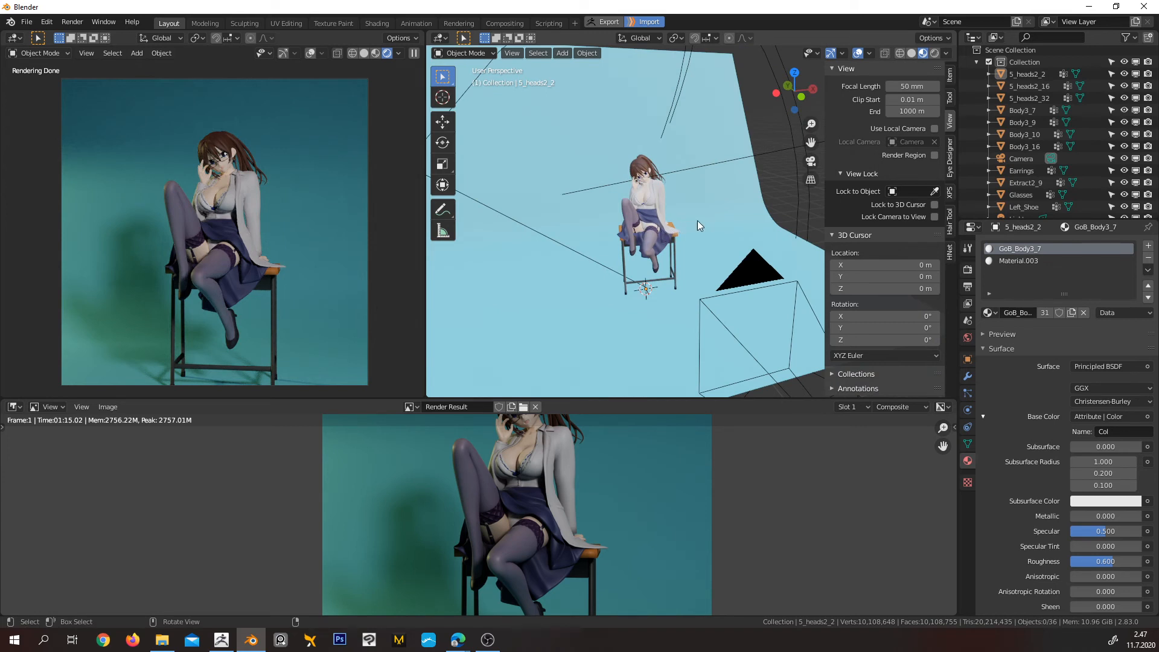
middle_drag(698, 220, 709, 244)
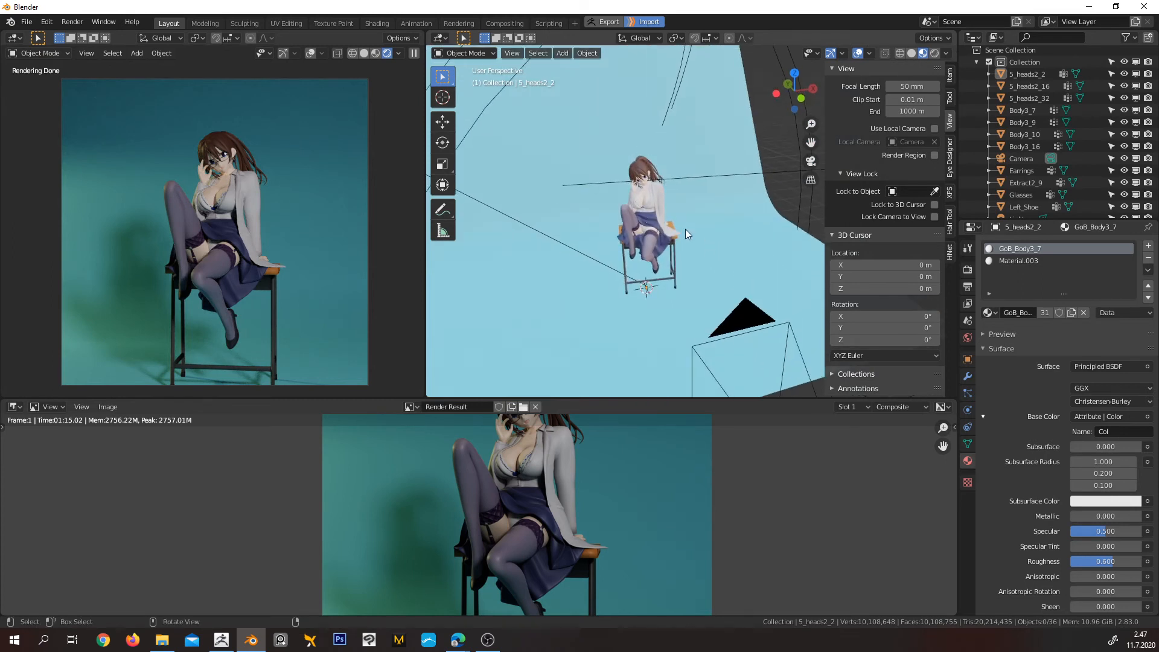
middle_drag(686, 229, 614, 231)
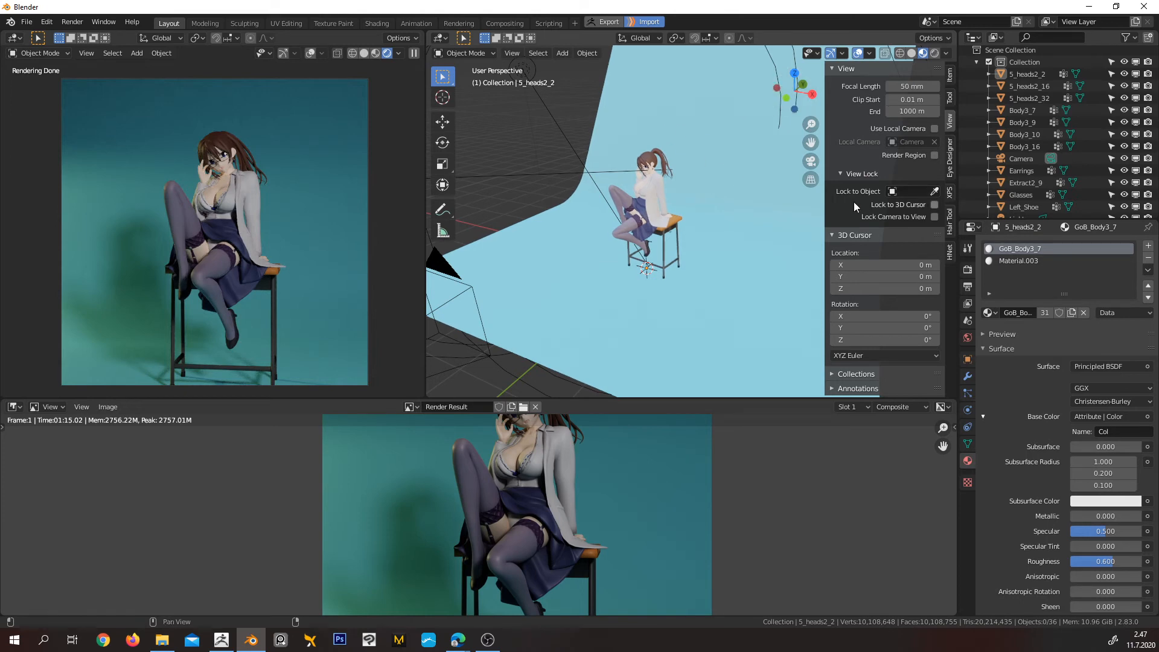
key(n)
middle_drag(714, 222, 758, 212)
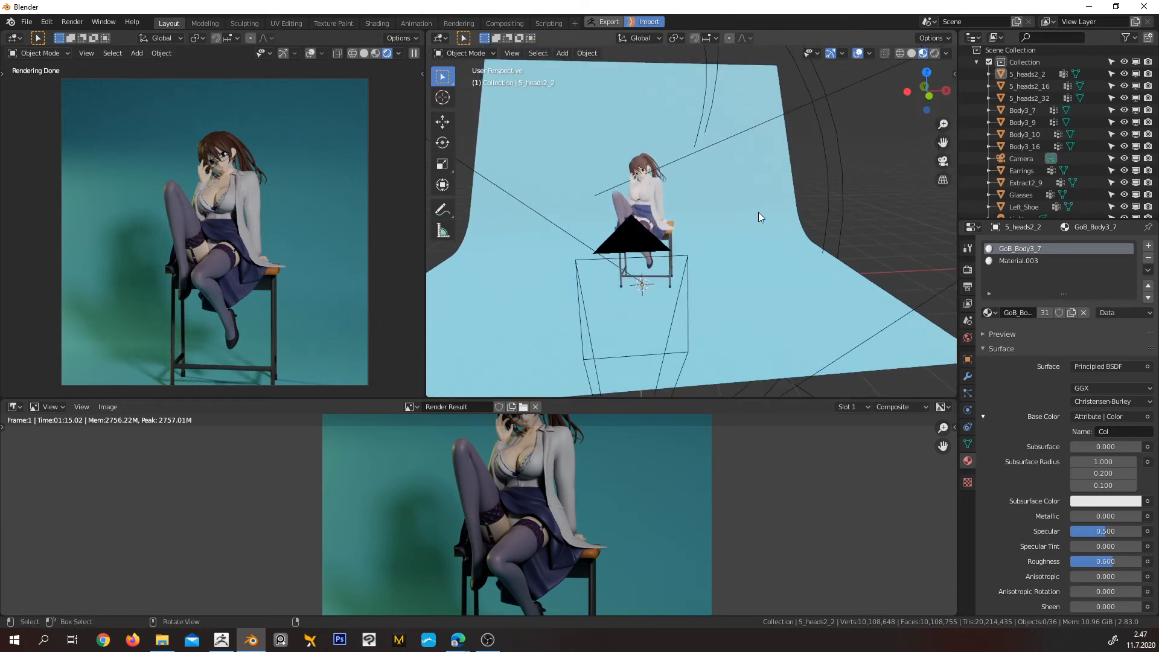
Examine the rendered figure and view the character, backdrop, camera and lights from several angles
middle_drag(545, 441, 569, 493)
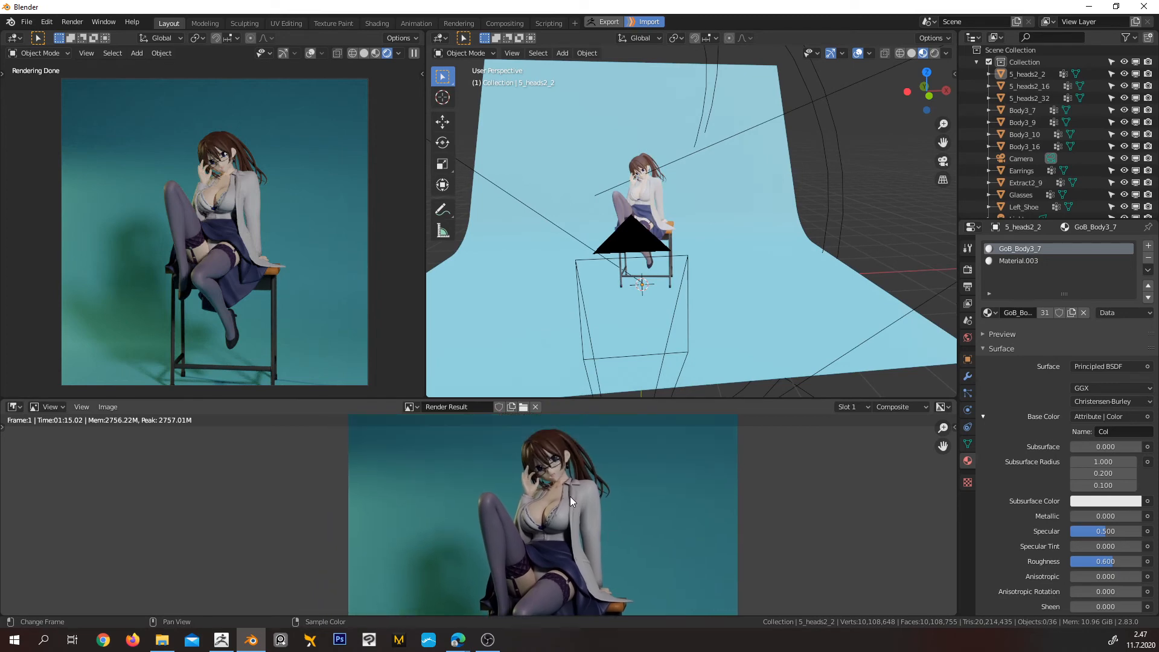
scroll(568, 492, up, 2)
scroll(576, 491, down, 3)
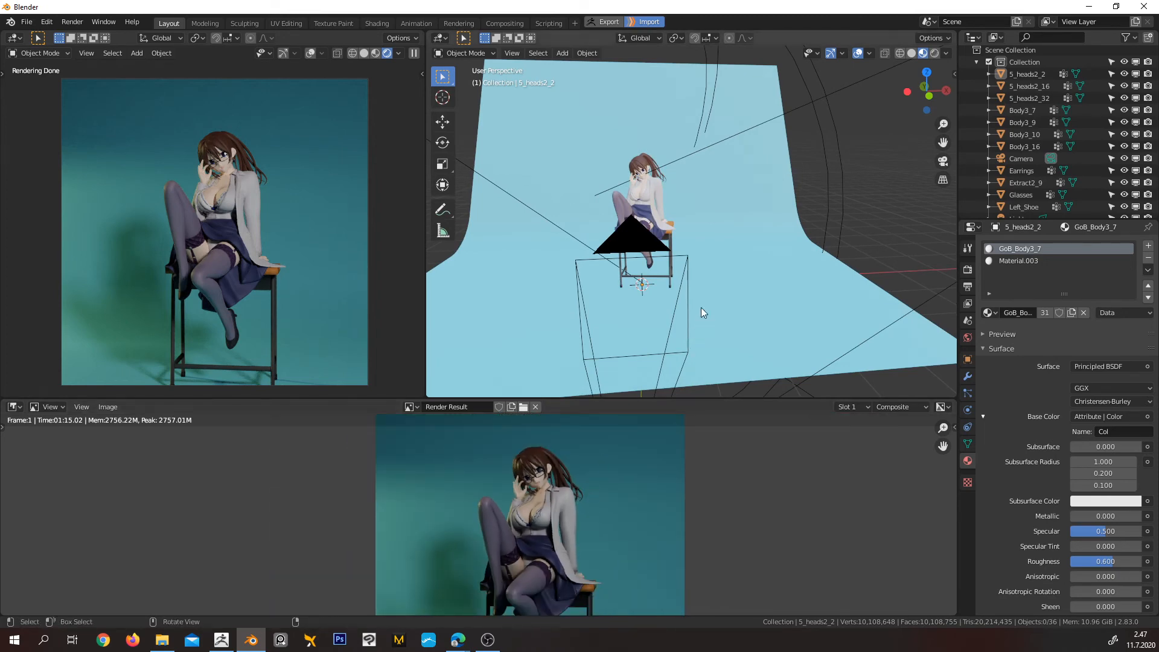
middle_drag(701, 306, 639, 295)
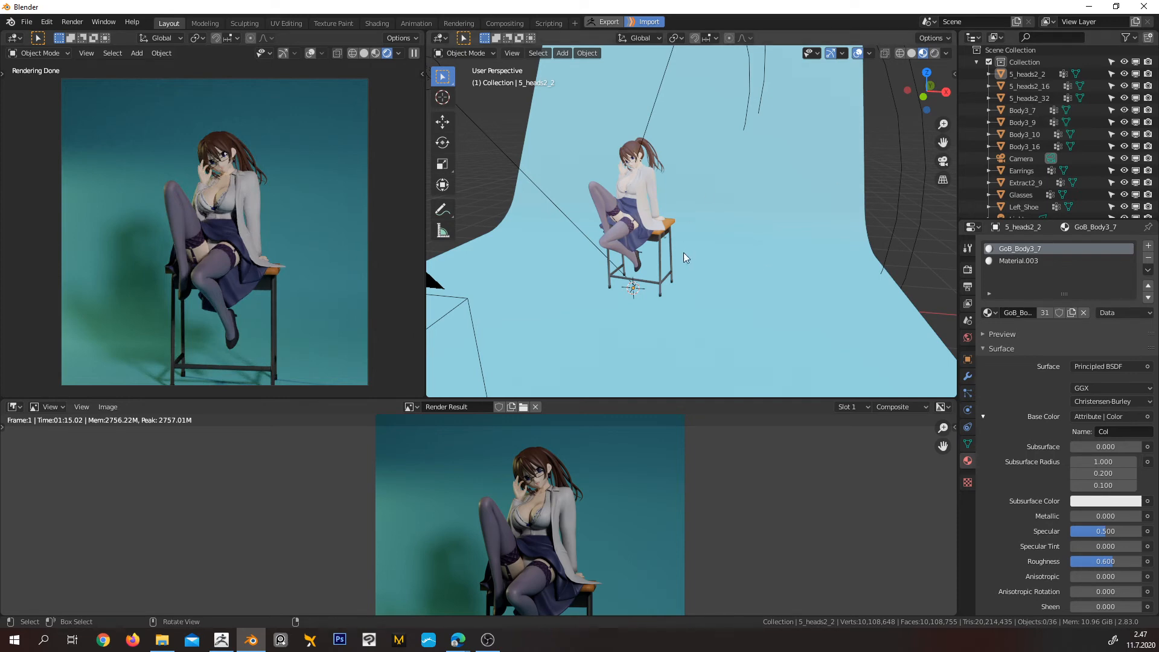
middle_drag(684, 253, 644, 211)
scroll(668, 225, up, 2)
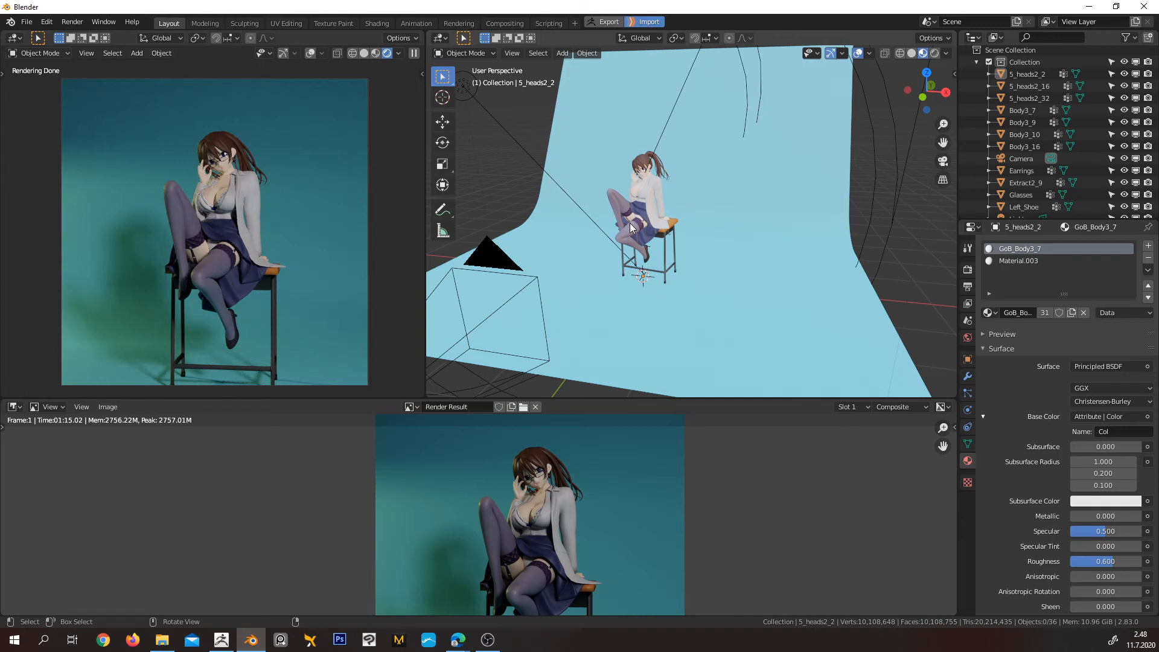
middle_drag(621, 213, 655, 230)
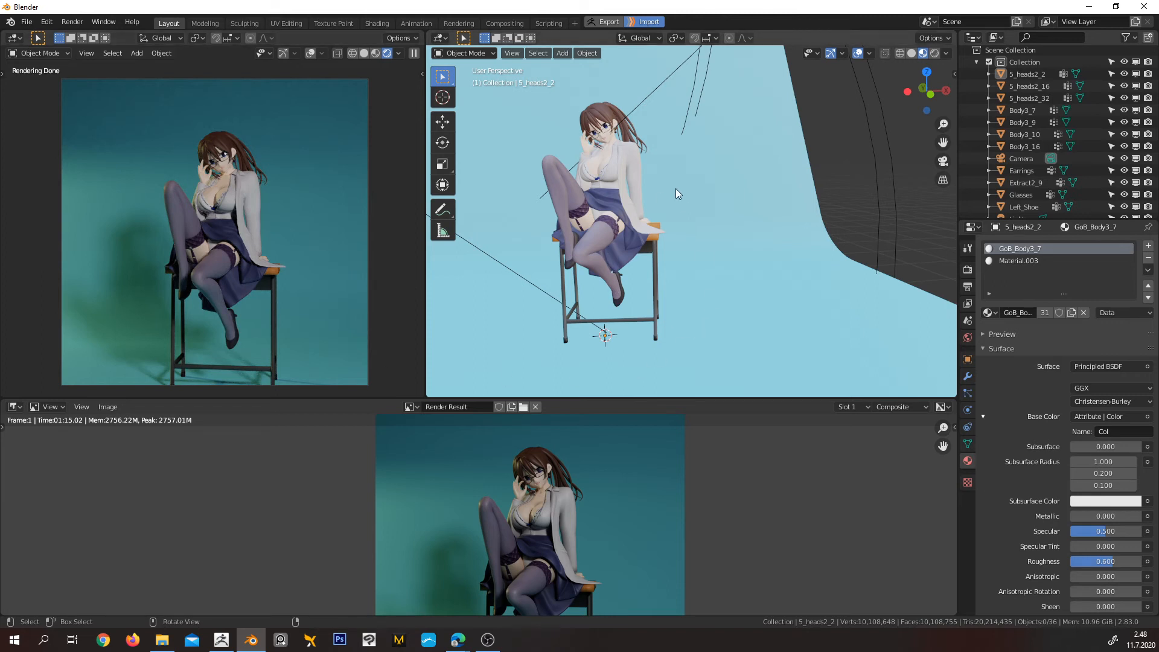
middle_drag(674, 234, 628, 236)
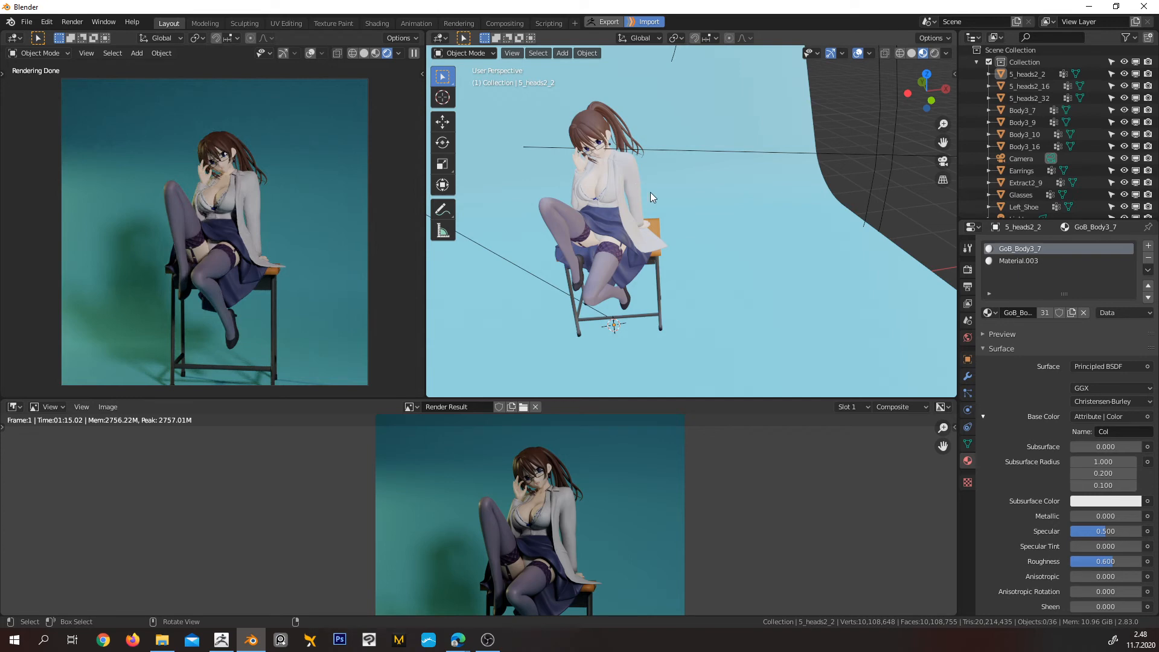
middle_drag(669, 192, 683, 225)
middle_drag(633, 332, 668, 266)
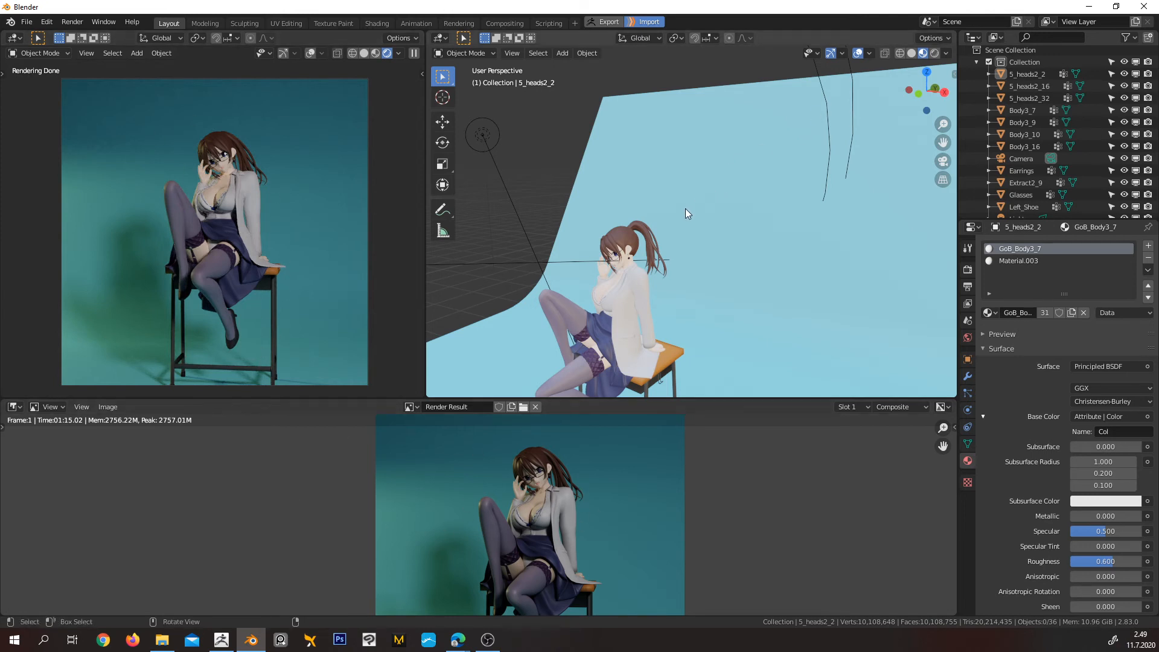
middle_drag(686, 209, 684, 296)
middle_drag(694, 251, 709, 272)
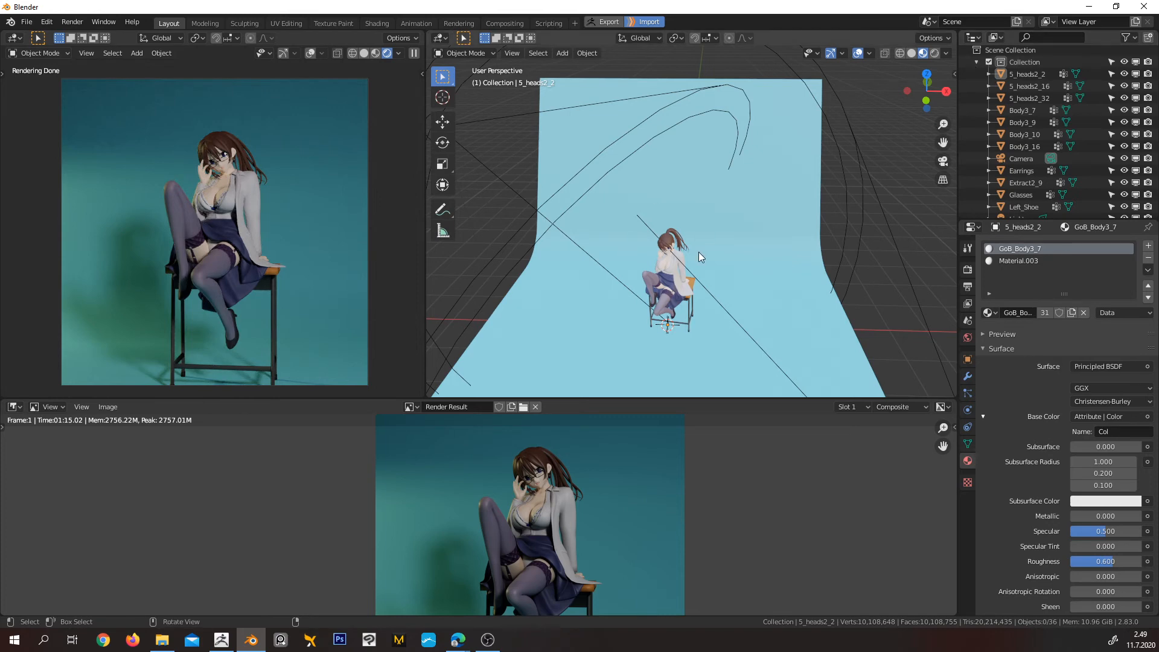
middle_drag(715, 251, 560, 194)
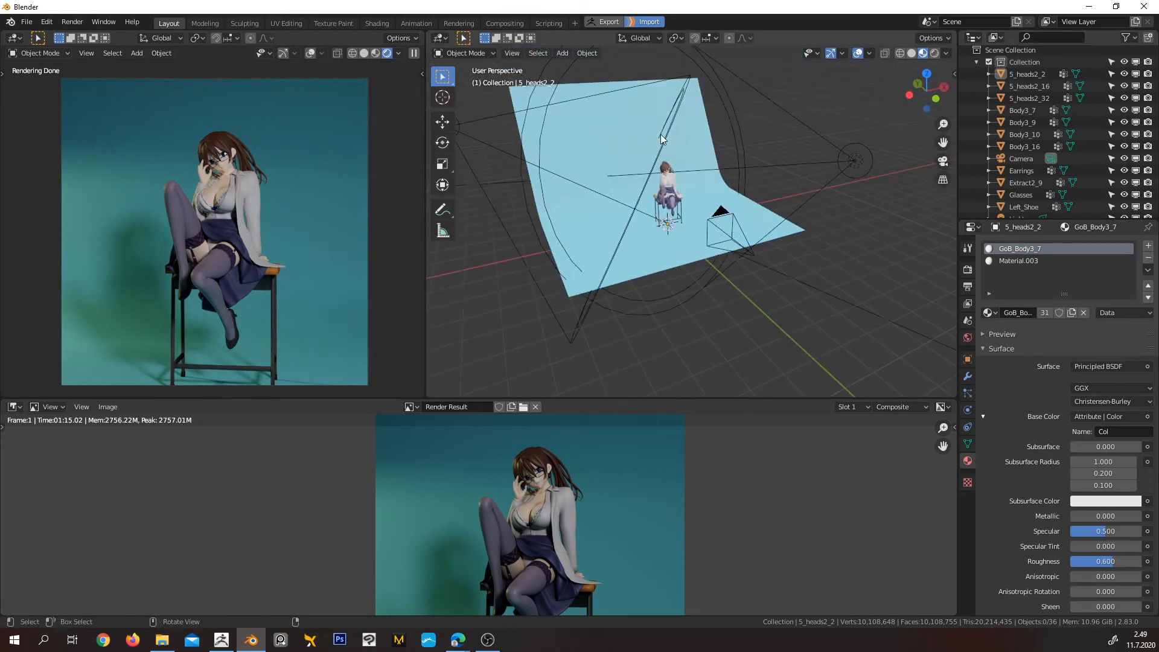
middle_drag(704, 121, 705, 158)
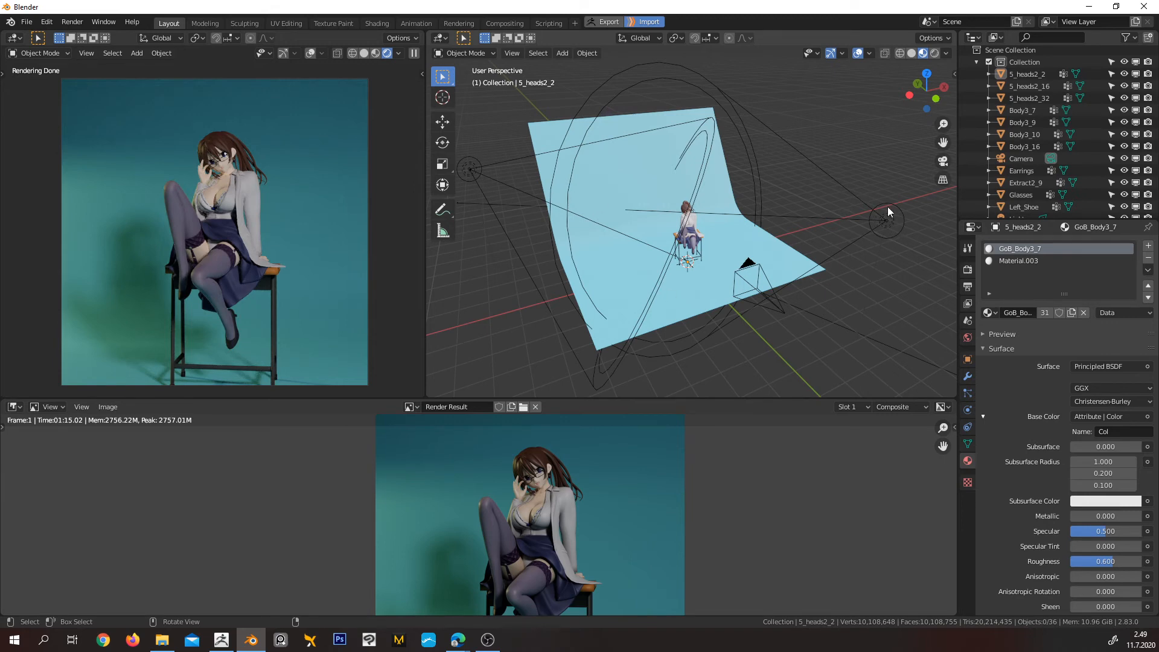
Check the world background settings and the light settings of the spot light near the camera
click(968, 338)
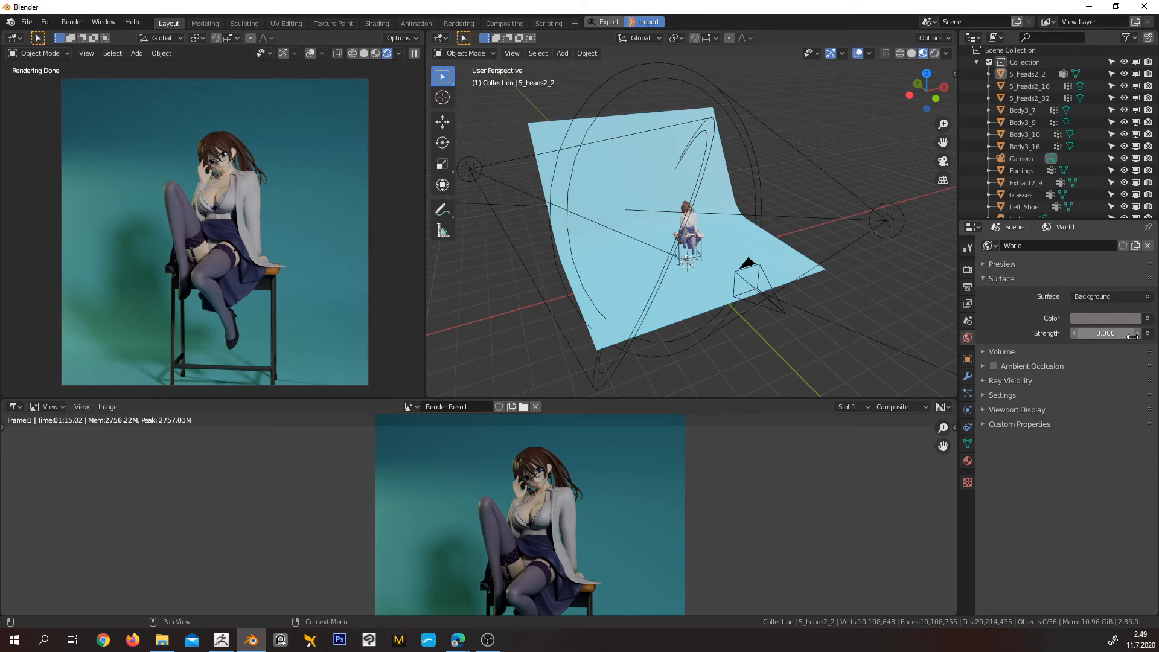
click(886, 219)
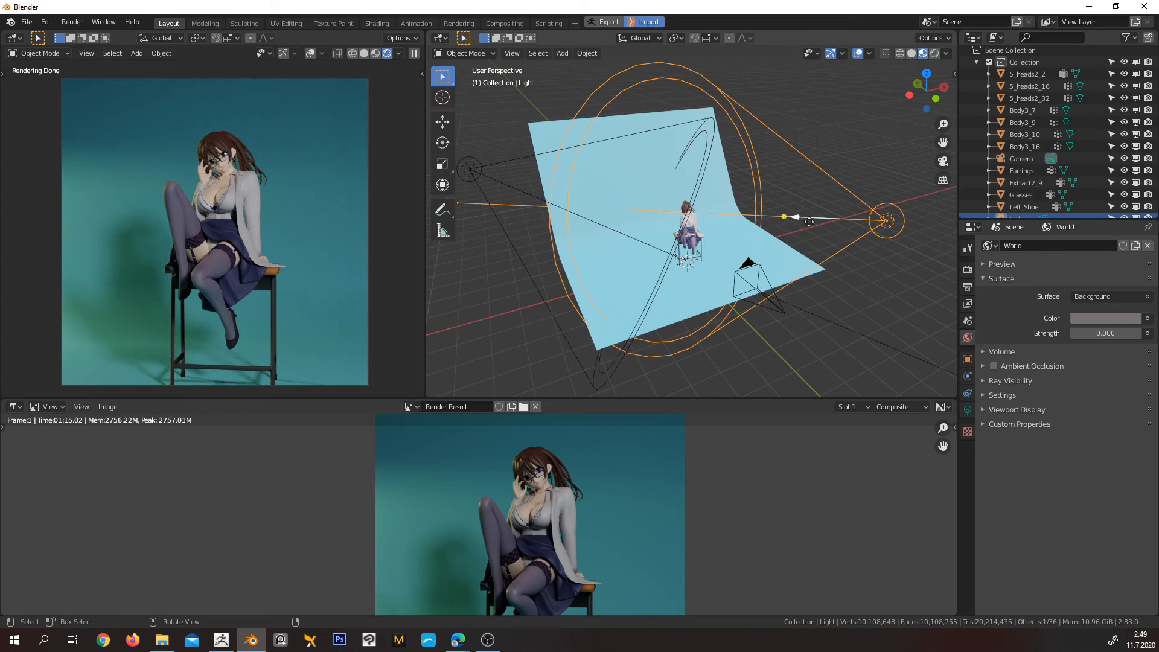
click(968, 410)
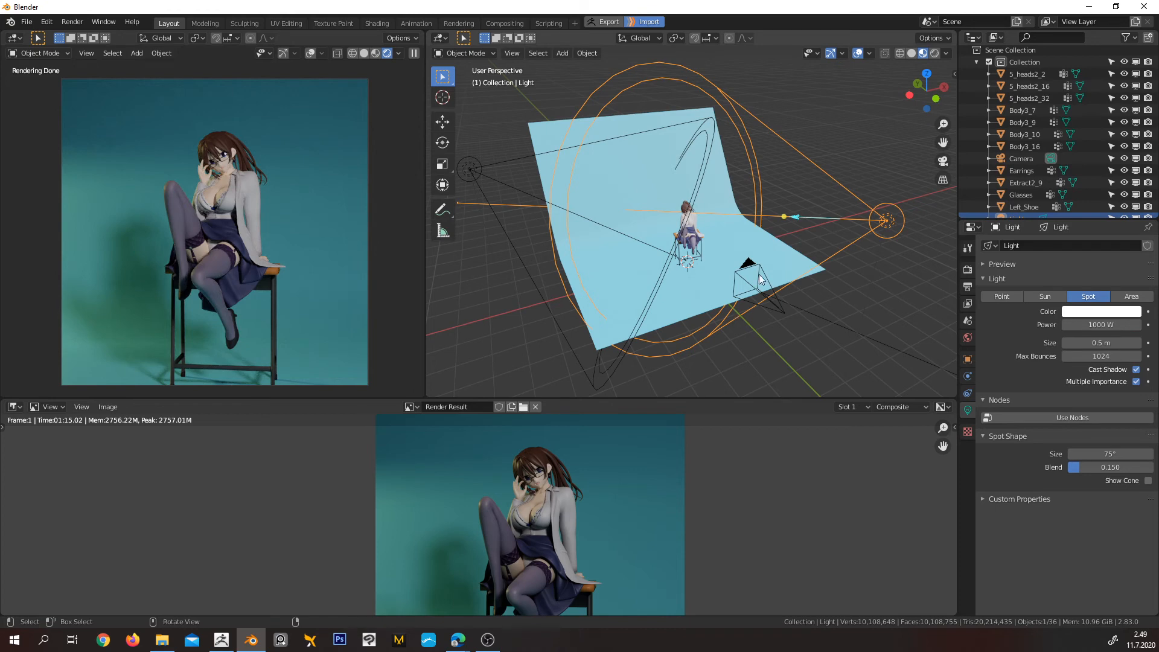
Add a Plain Axes empty at the 3D cursor beneath the character's stool
middle_drag(771, 258, 695, 224)
scroll(650, 281, up, 3)
scroll(730, 240, up, 4)
scroll(691, 238, down, 5)
key(shift+a)
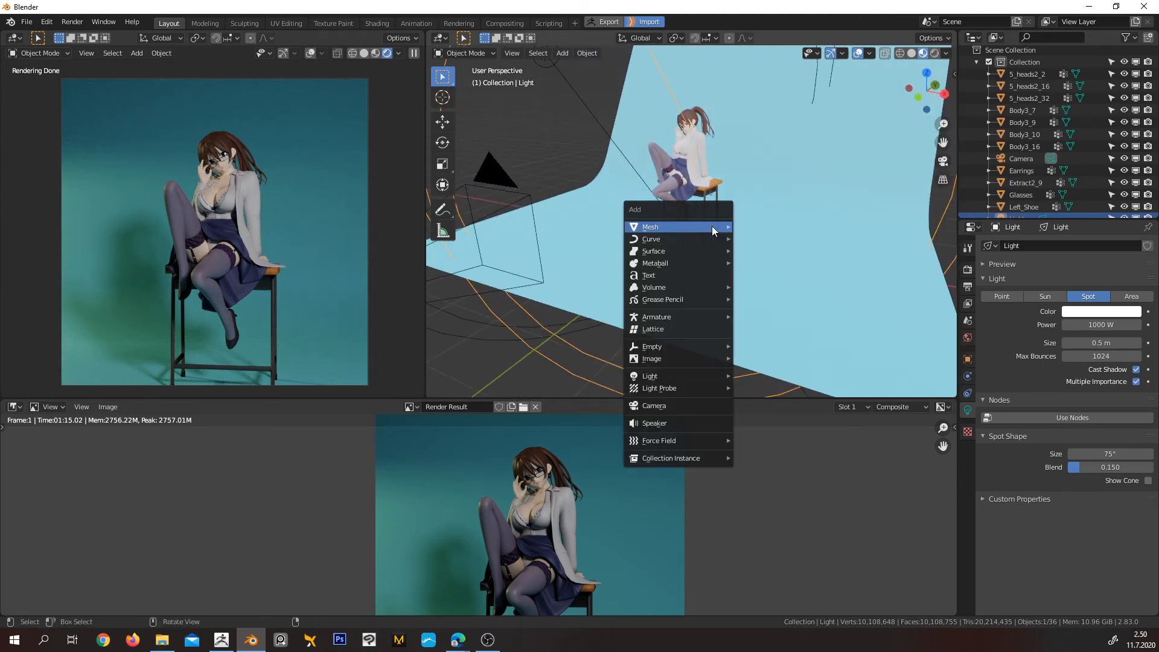
mouse_move(712, 226)
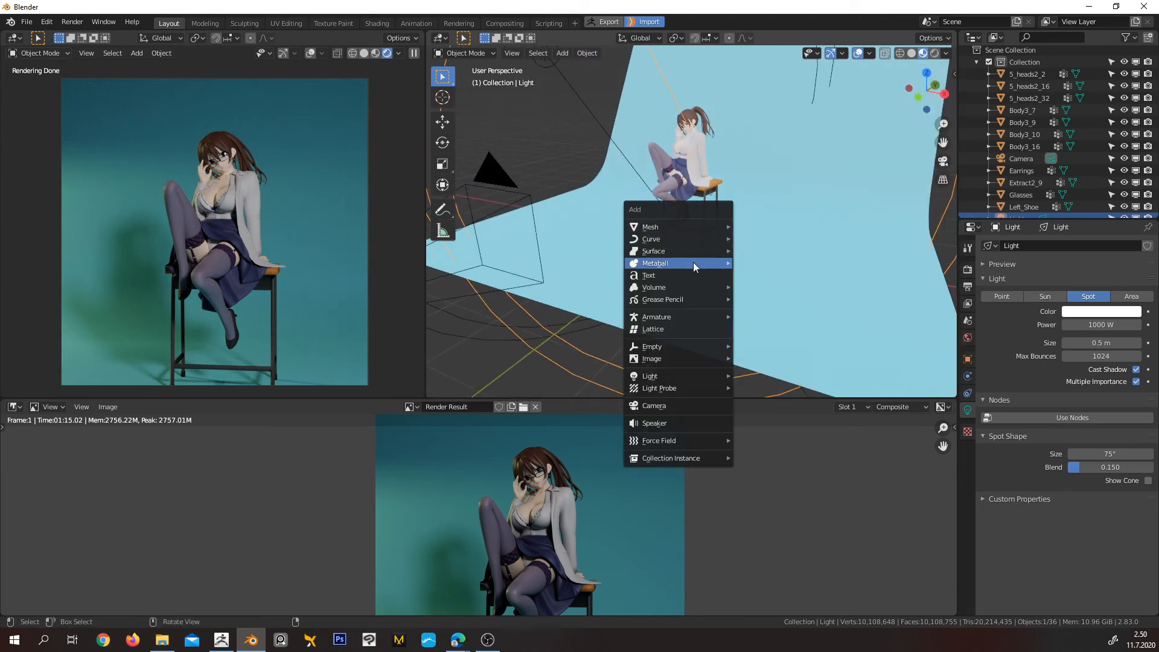
mouse_move(697, 350)
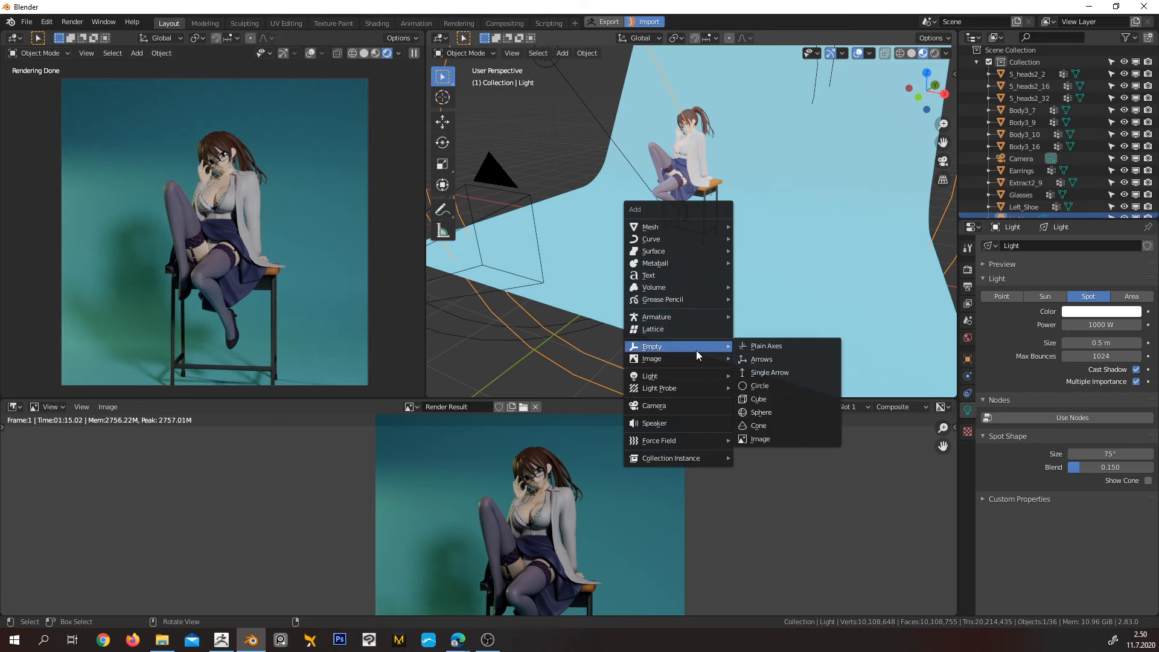
click(784, 346)
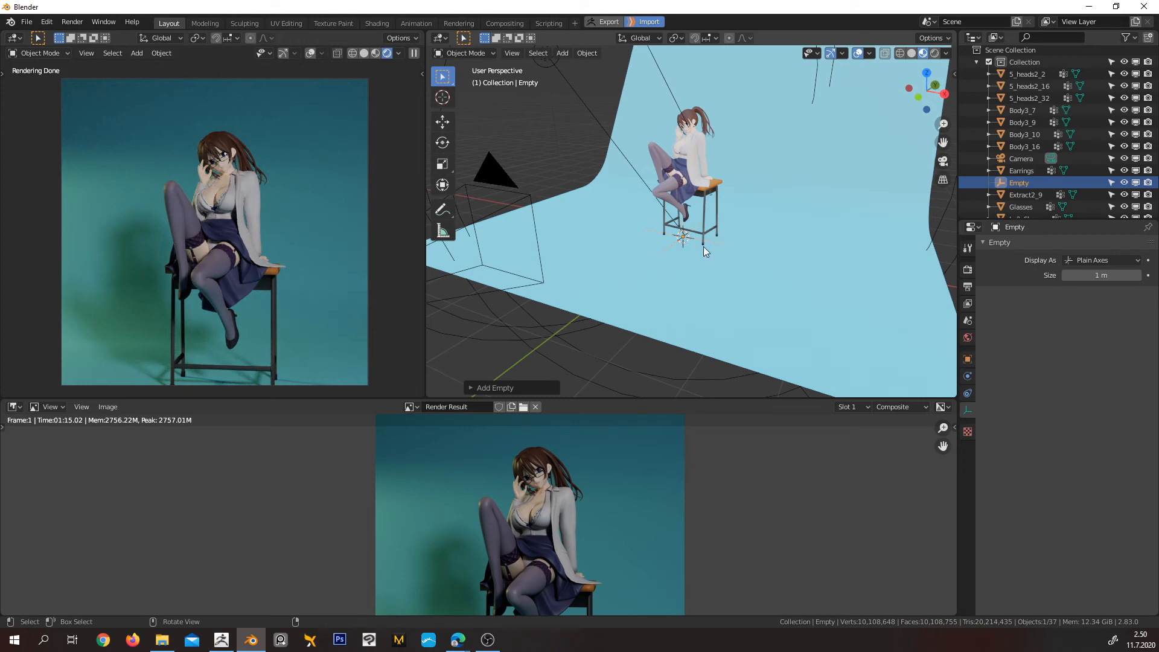
Select the camera together with the spot light beside it
middle_drag(704, 247, 665, 263)
middle_drag(575, 247, 581, 281)
click(584, 266)
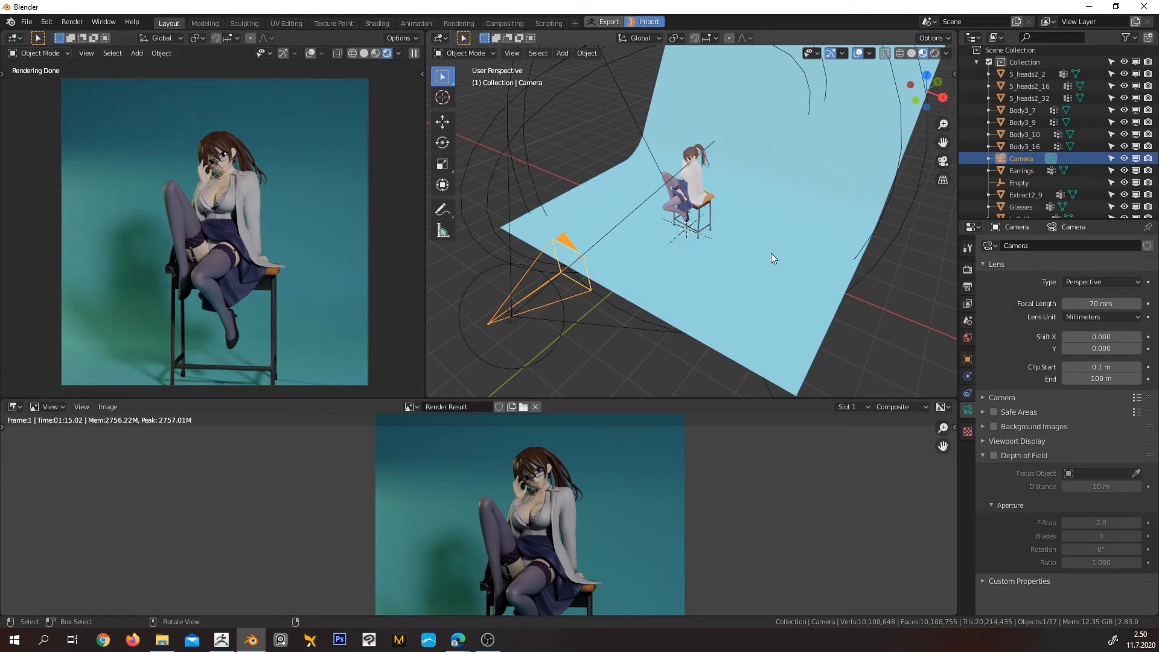
shift+click(512, 316)
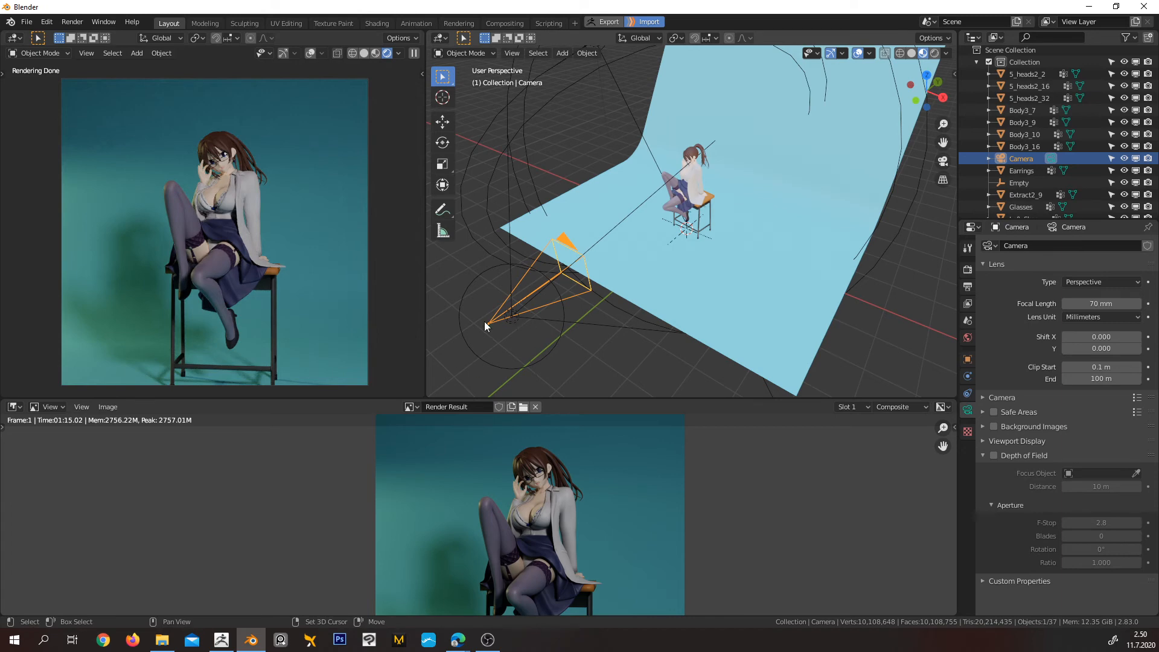
Hide the backdrop plane in the viewports while keeping the camera and spot light selected
shift+click(710, 238)
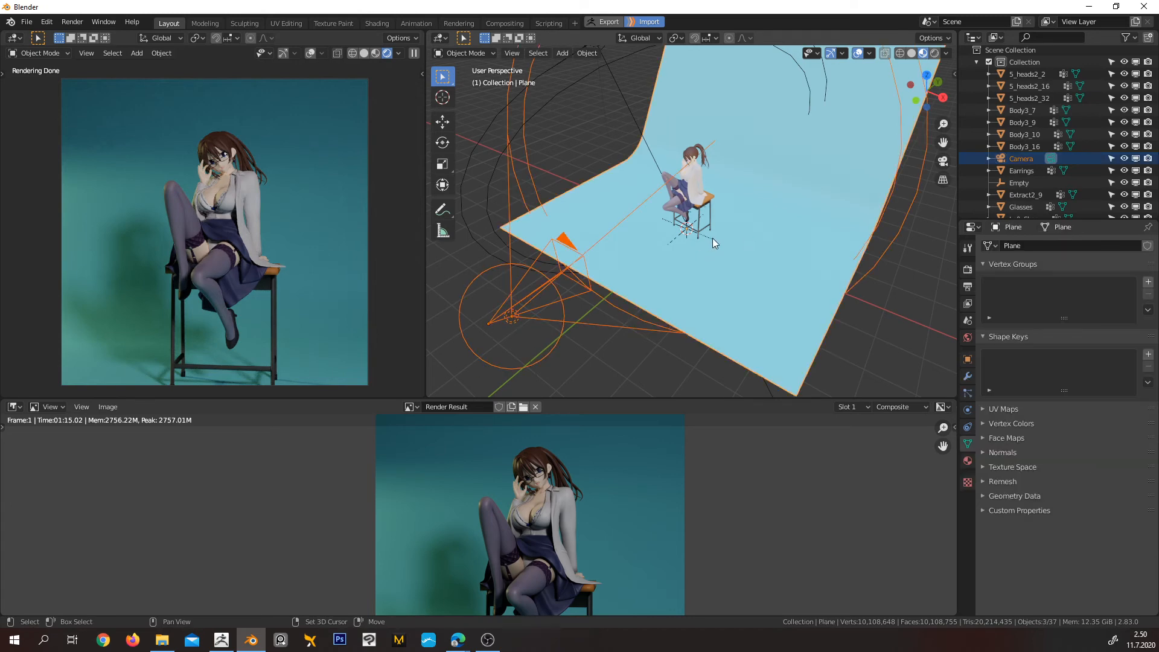
shift+click(687, 242)
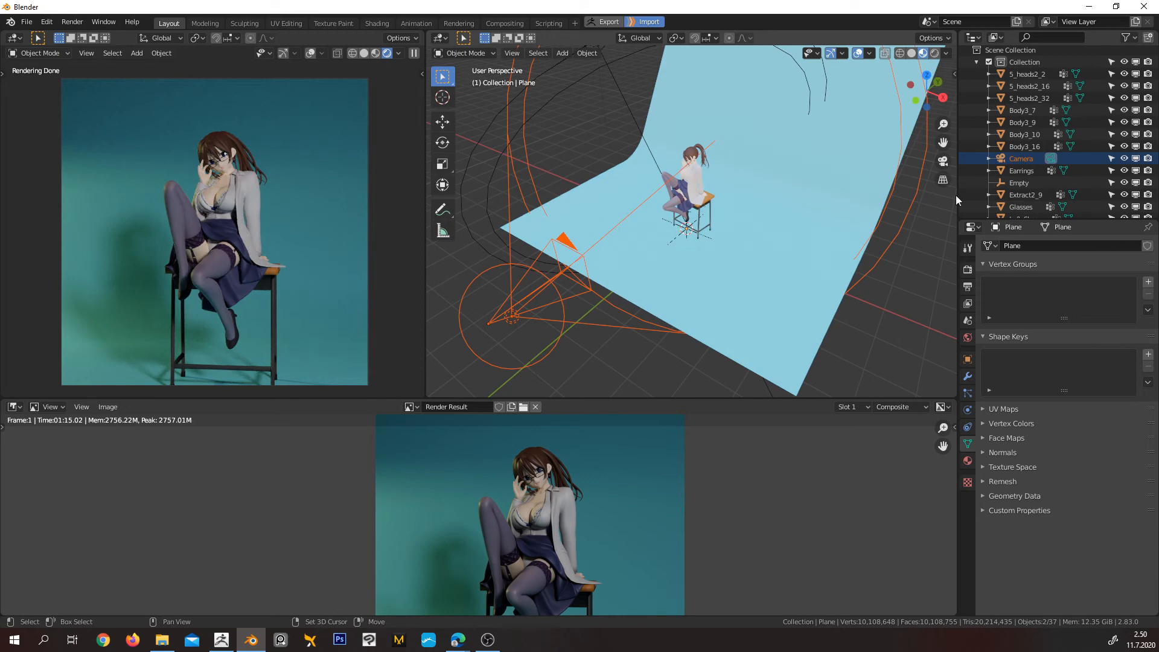
shift+click(679, 239)
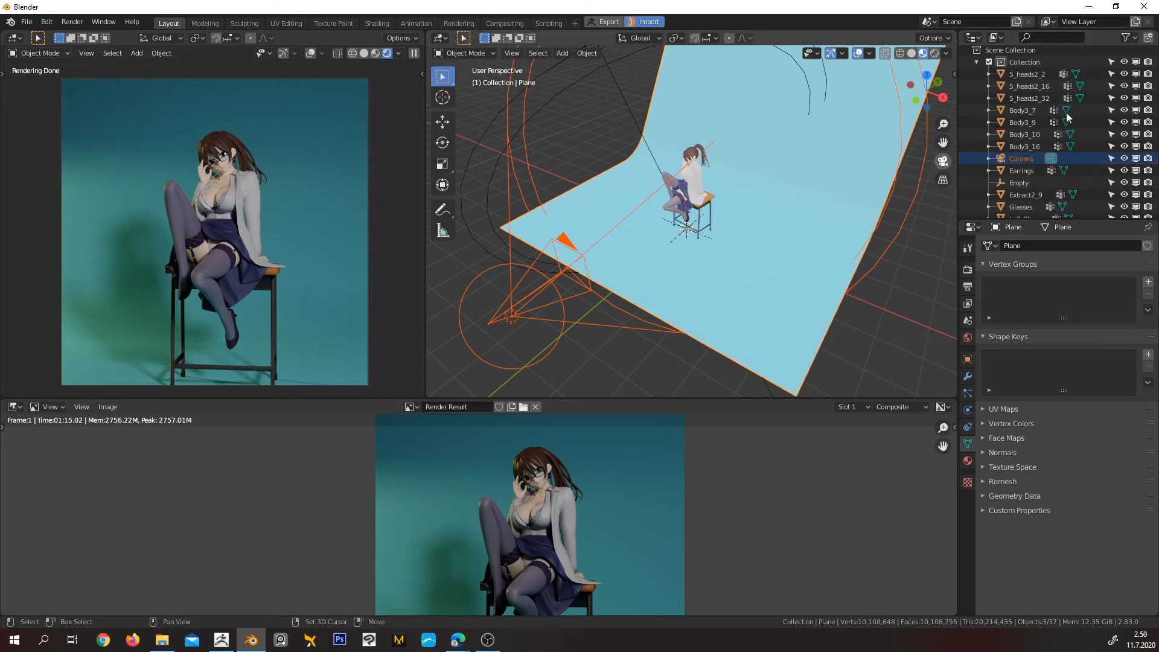
scroll(1104, 165, down, 5)
click(1125, 170)
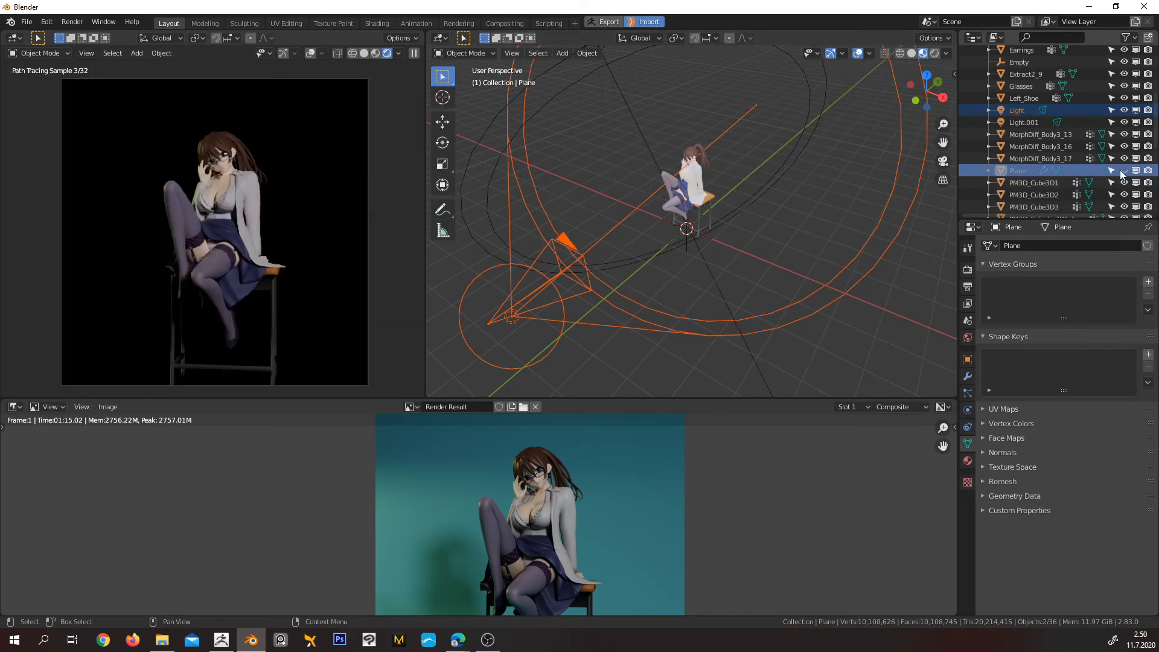
click(1124, 170)
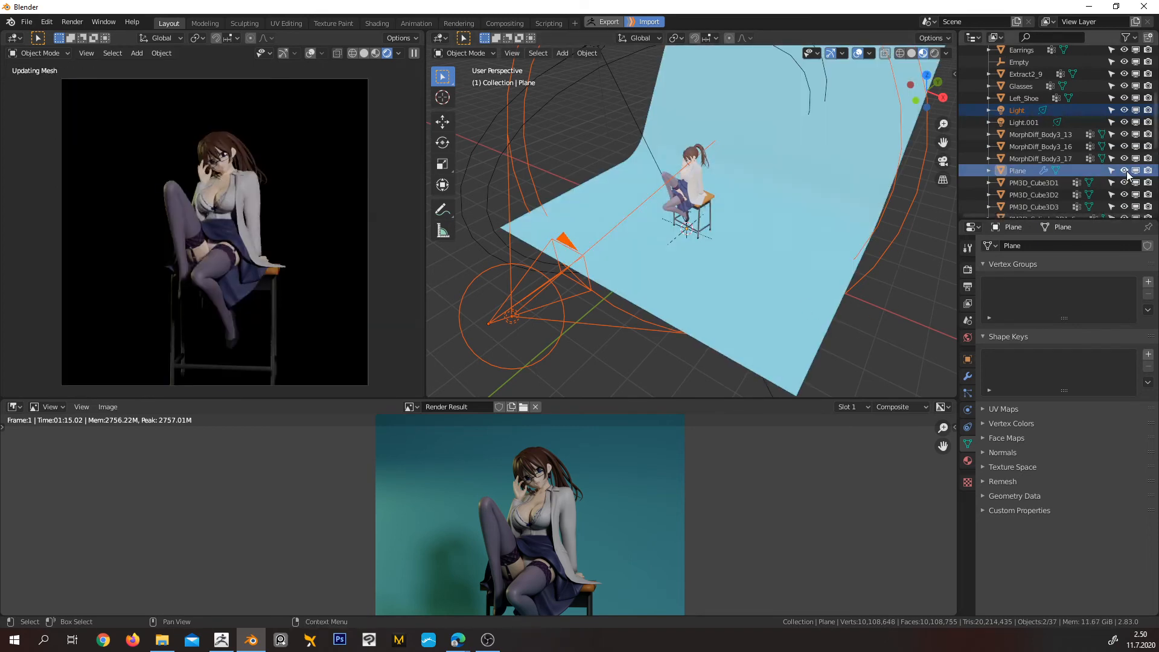
click(1124, 171)
Parent the camera and its nearby spot light to the empty beneath the stool, using Object (Keep Transform)
shift+click(686, 249)
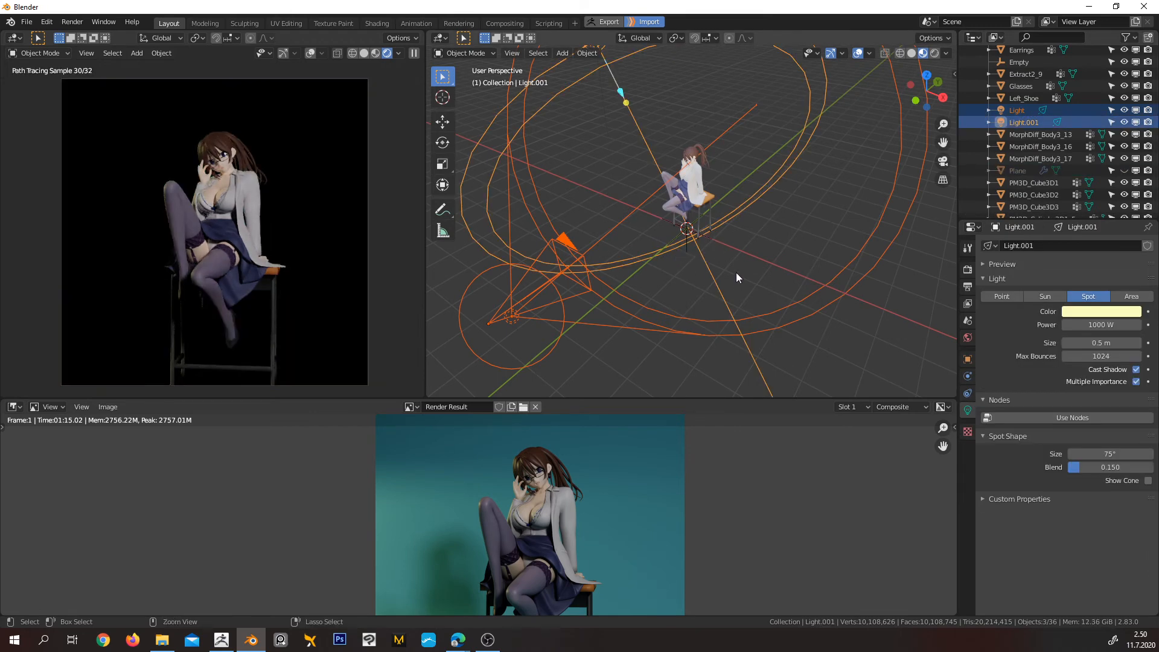
shift+click(703, 264)
scroll(701, 250, up, 8)
shift+click(675, 304)
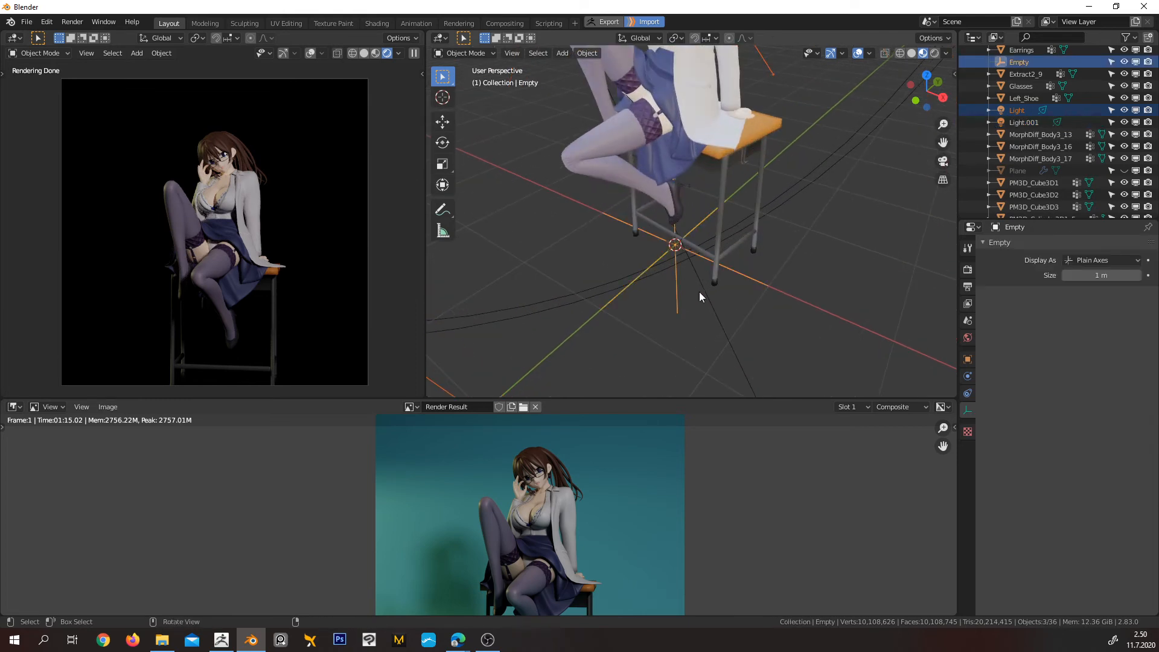
scroll(712, 288, down, 3)
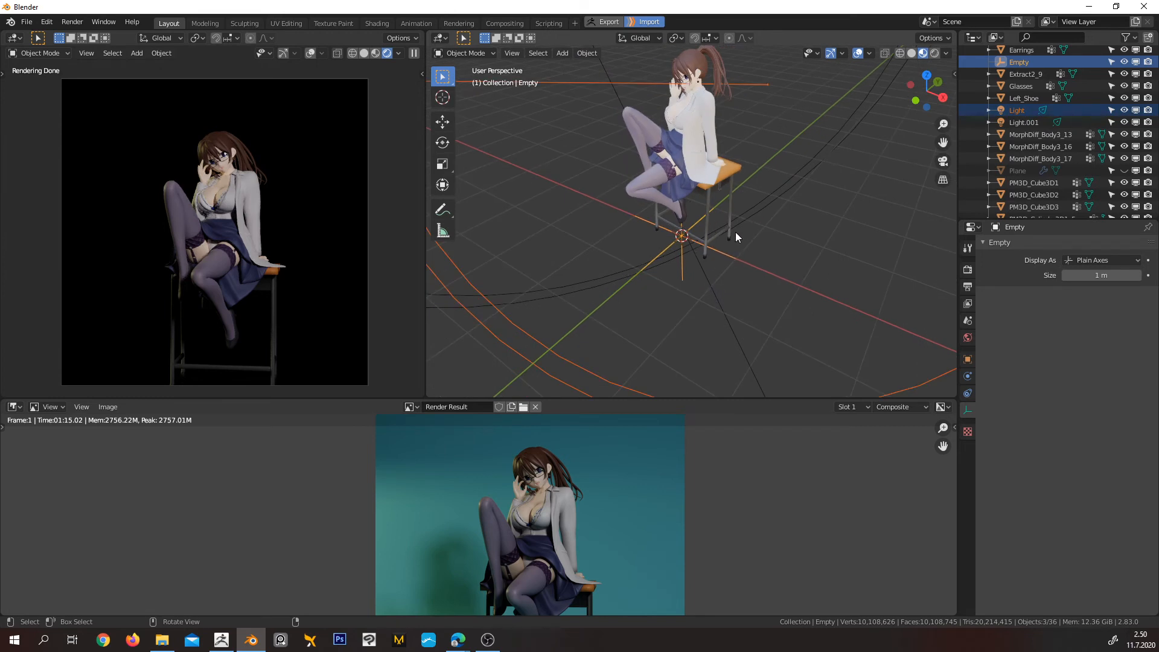
key(ctrl+p)
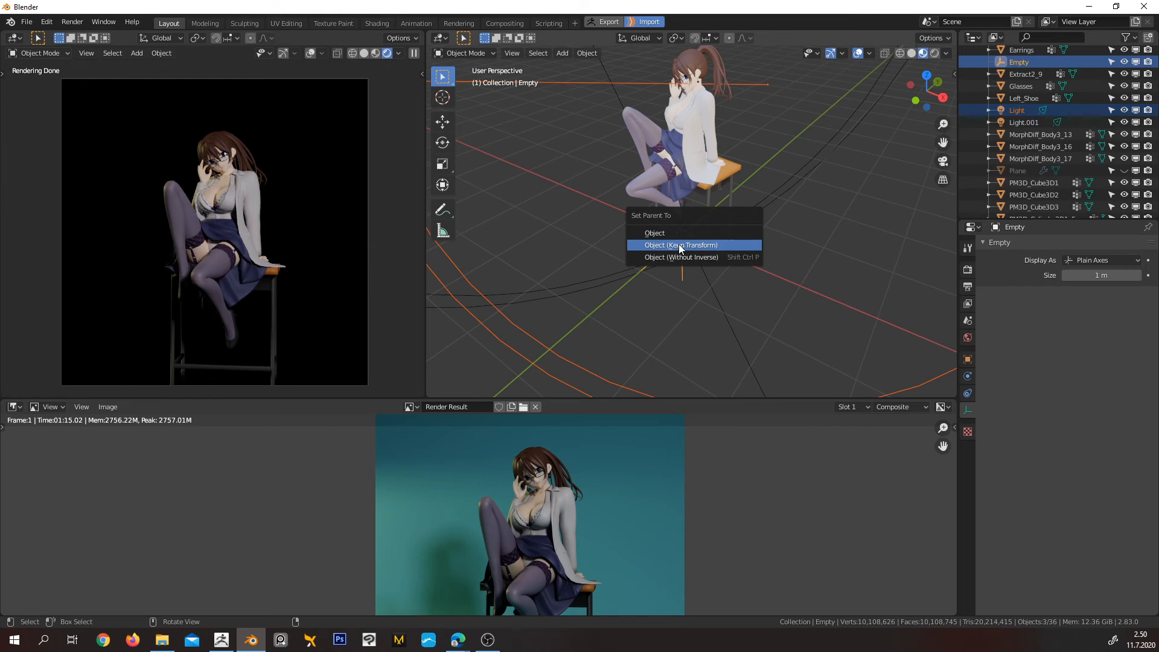
click(639, 256)
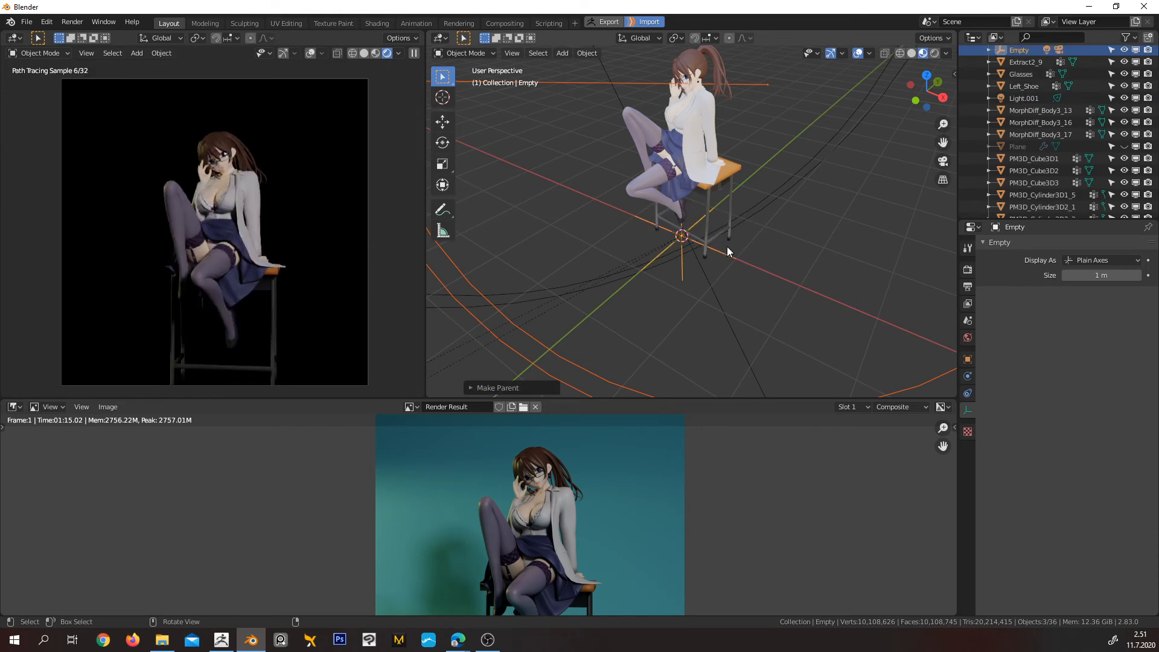
Clear the selection and hide Light.001, the yellowish spot light above the character
scroll(695, 253, down, 5)
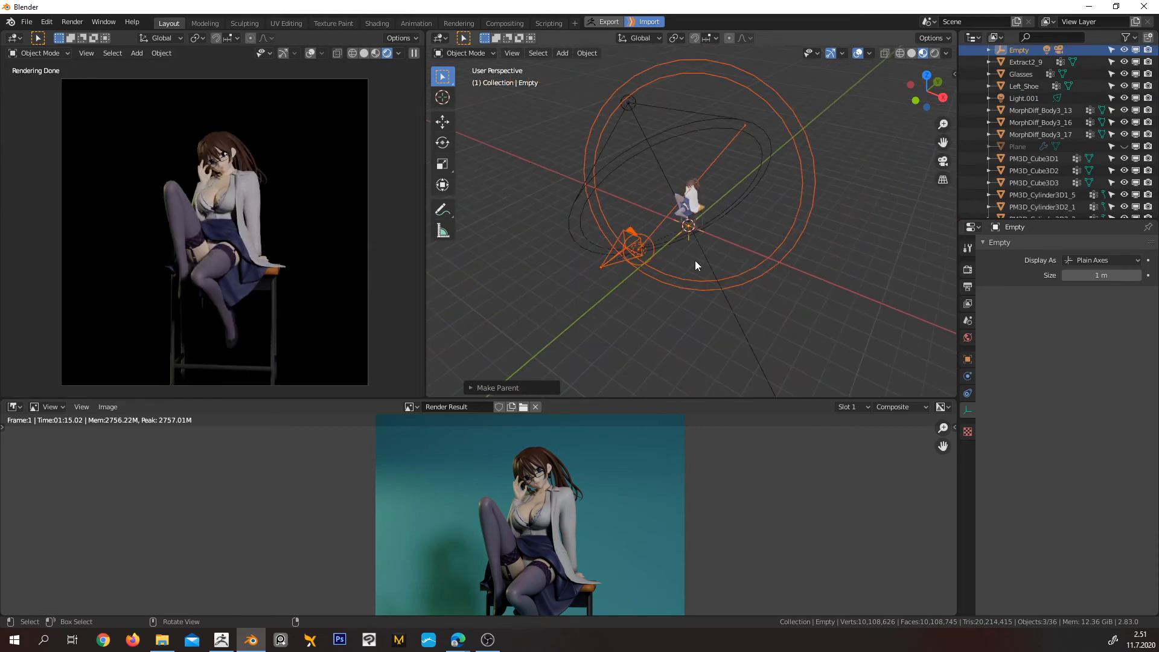
click(692, 261)
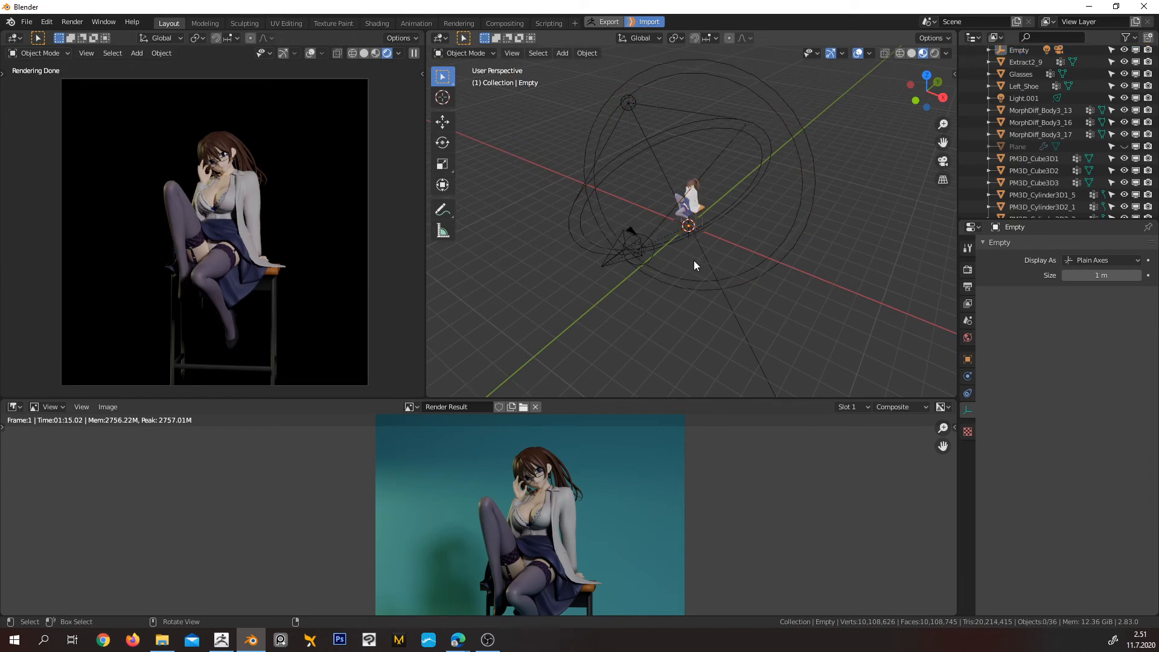
middle_drag(692, 258, 735, 268)
scroll(735, 264, down, 4)
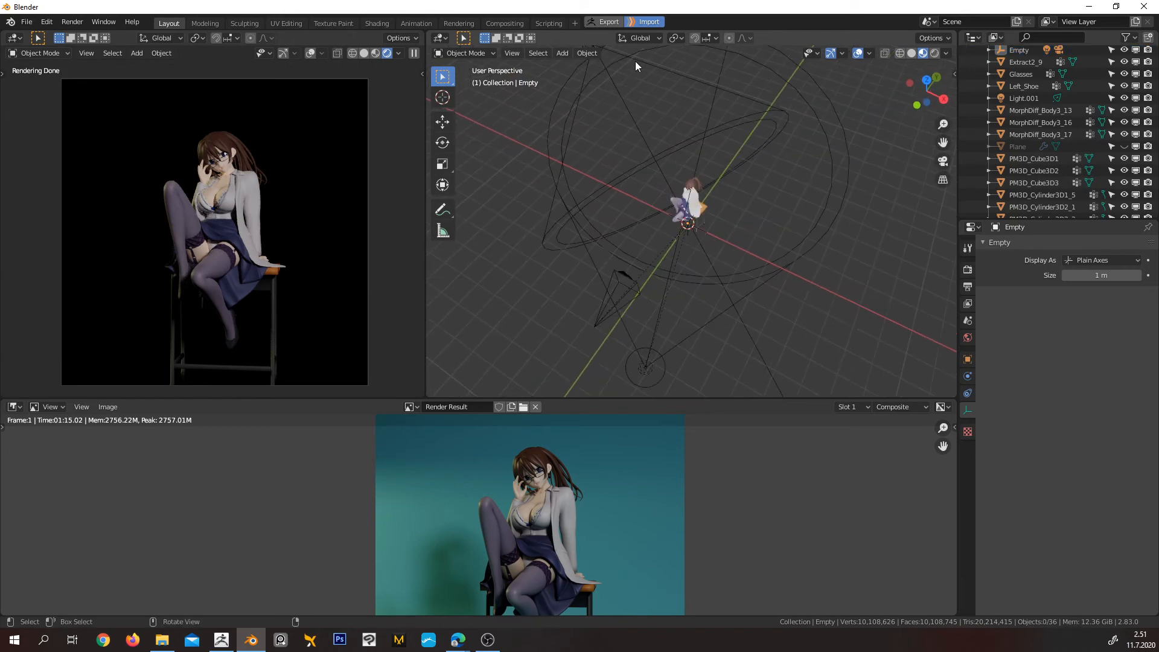
click(614, 84)
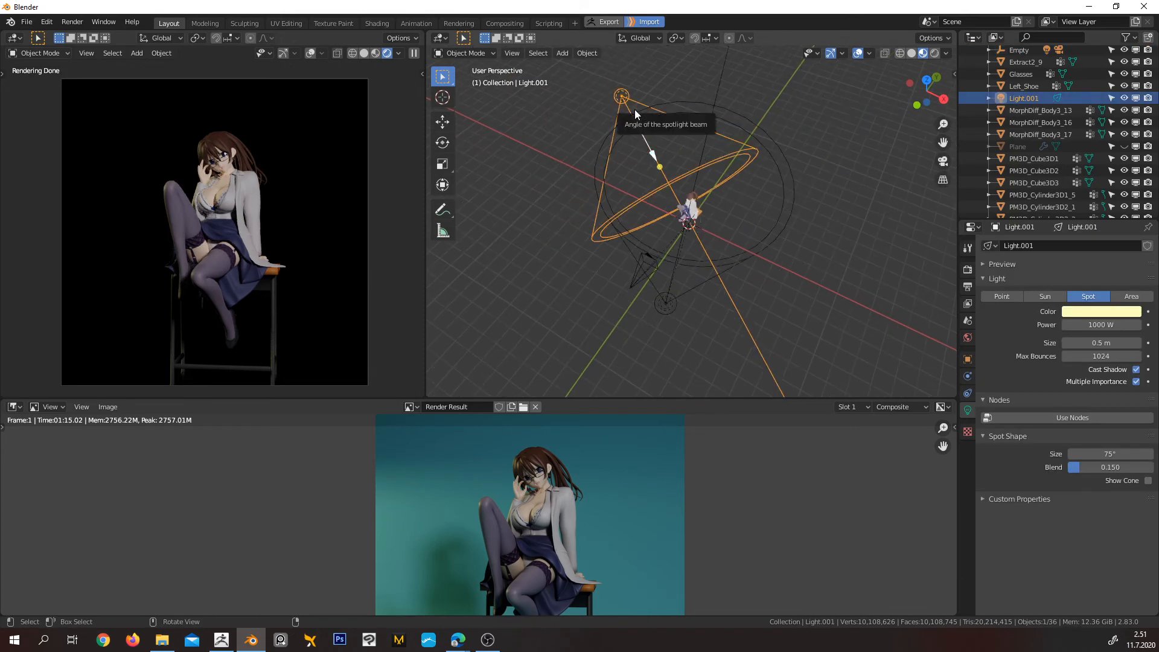
key(h)
scroll(710, 250, up, 3)
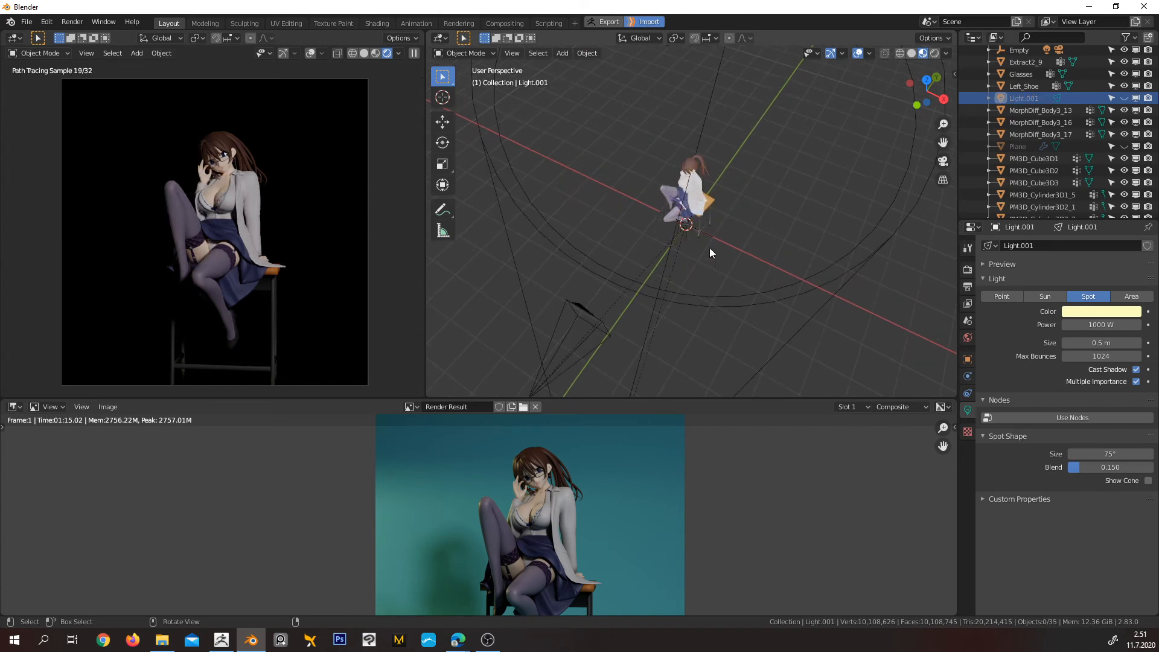
Rotate the empty about -285° around the global Z axis to swing the camera and its light around the character
click(687, 237)
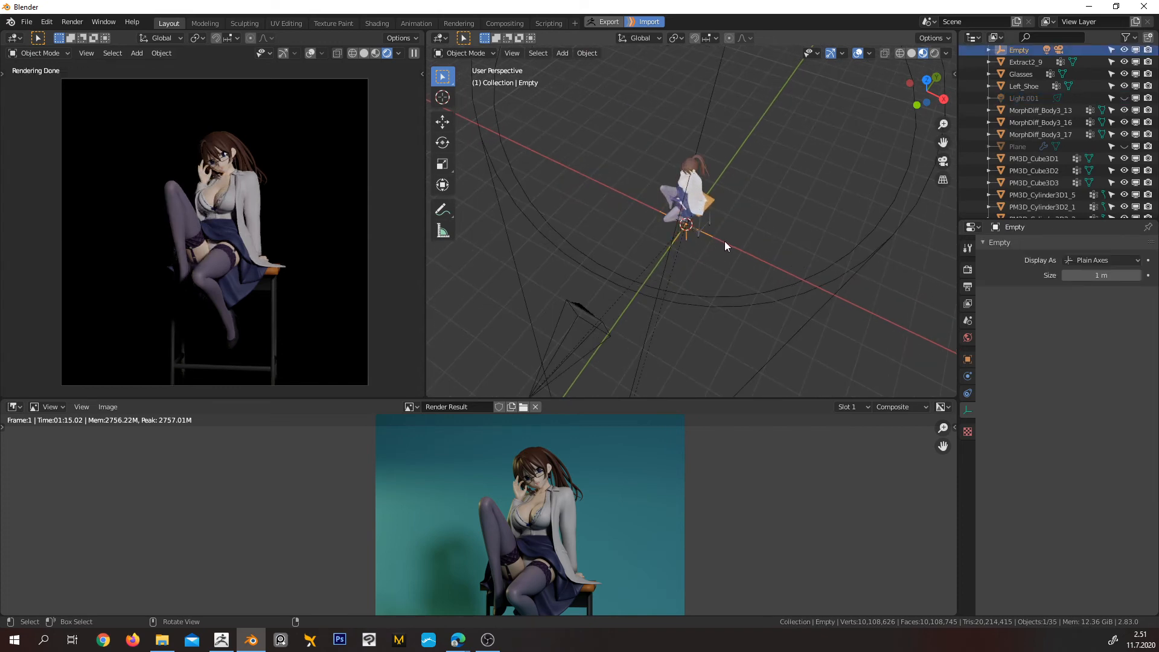
middle_drag(724, 241, 760, 190)
key(r)
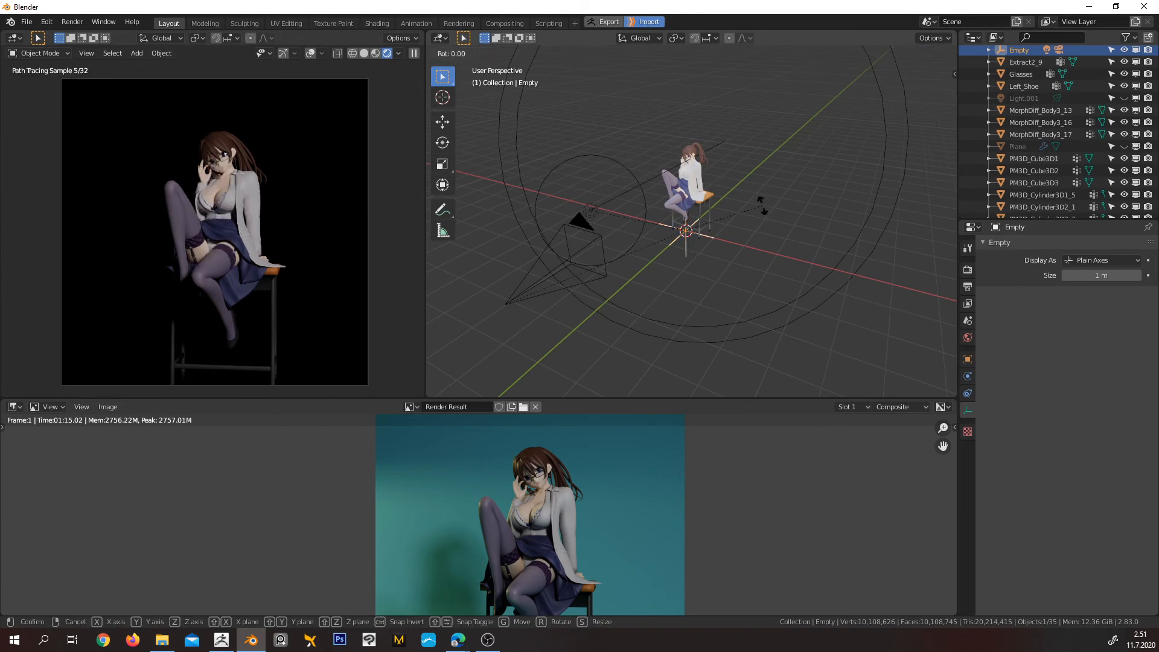
key(z)
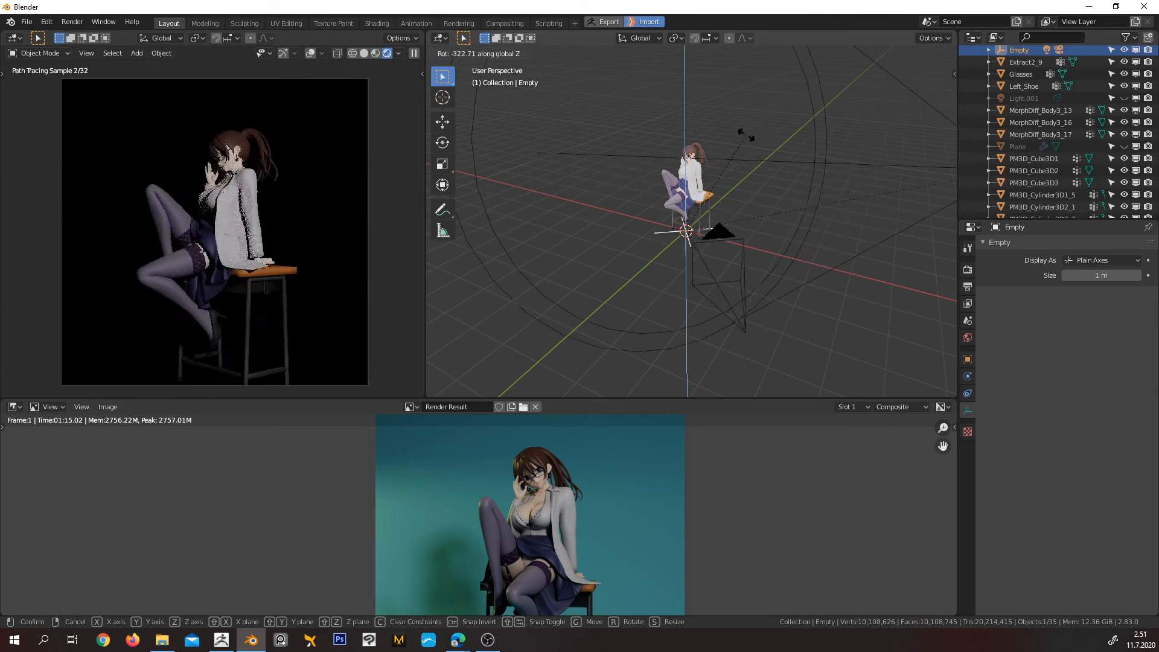
click(682, 123)
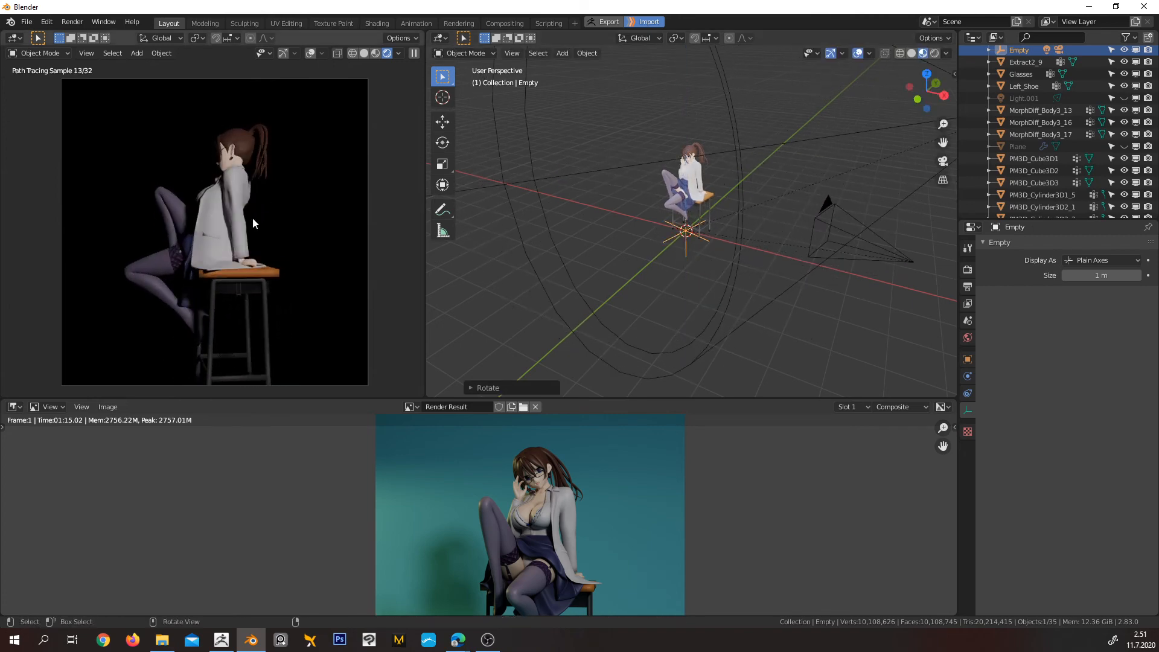
Show the backdrop plane again and save the scene on the desktop as Maka.blend
click(1125, 147)
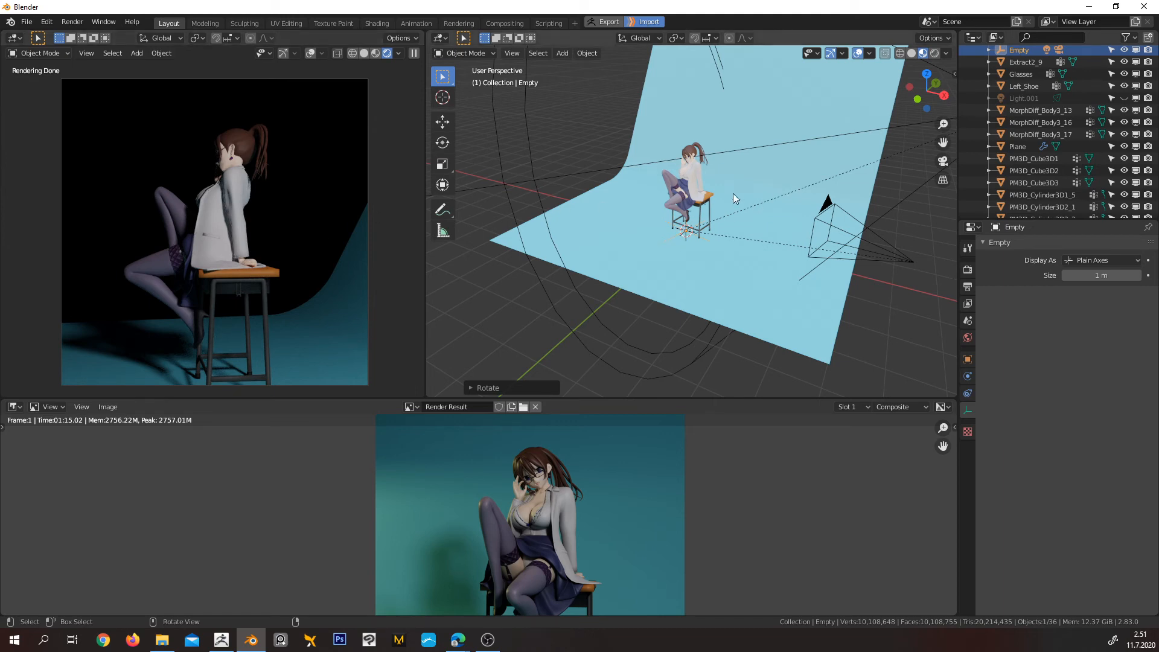
mouse_move(733, 193)
middle_down()
mouse_move(771, 240)
mouse_move(779, 227)
mouse_move(739, 207)
middle_up()
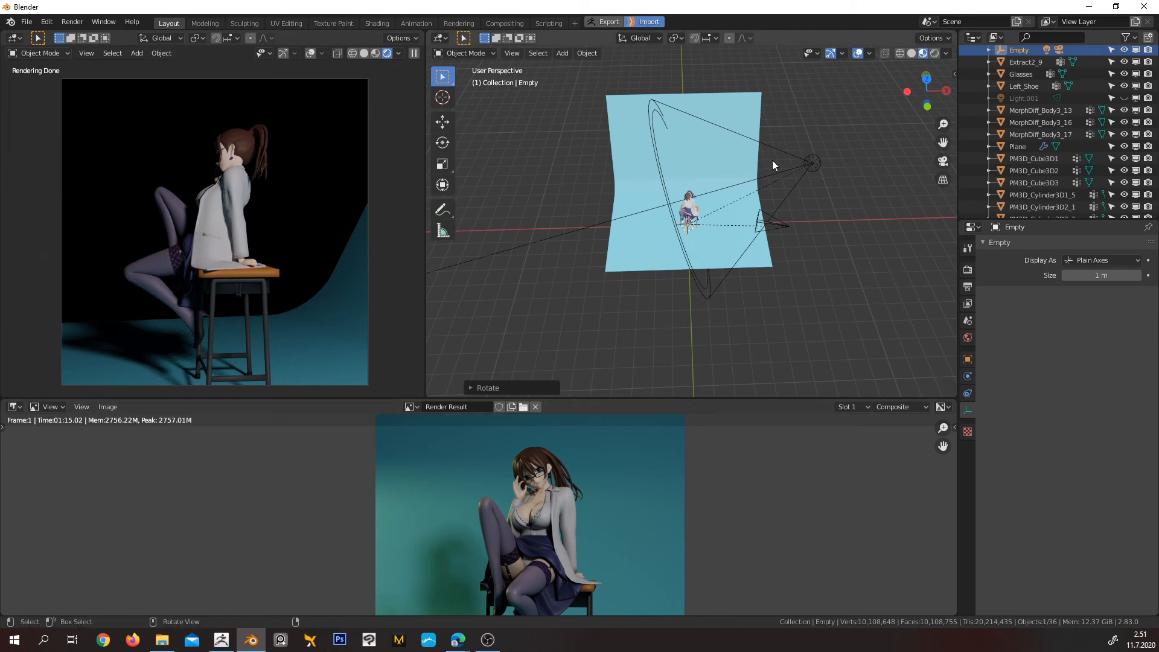
middle_drag(773, 160, 800, 156)
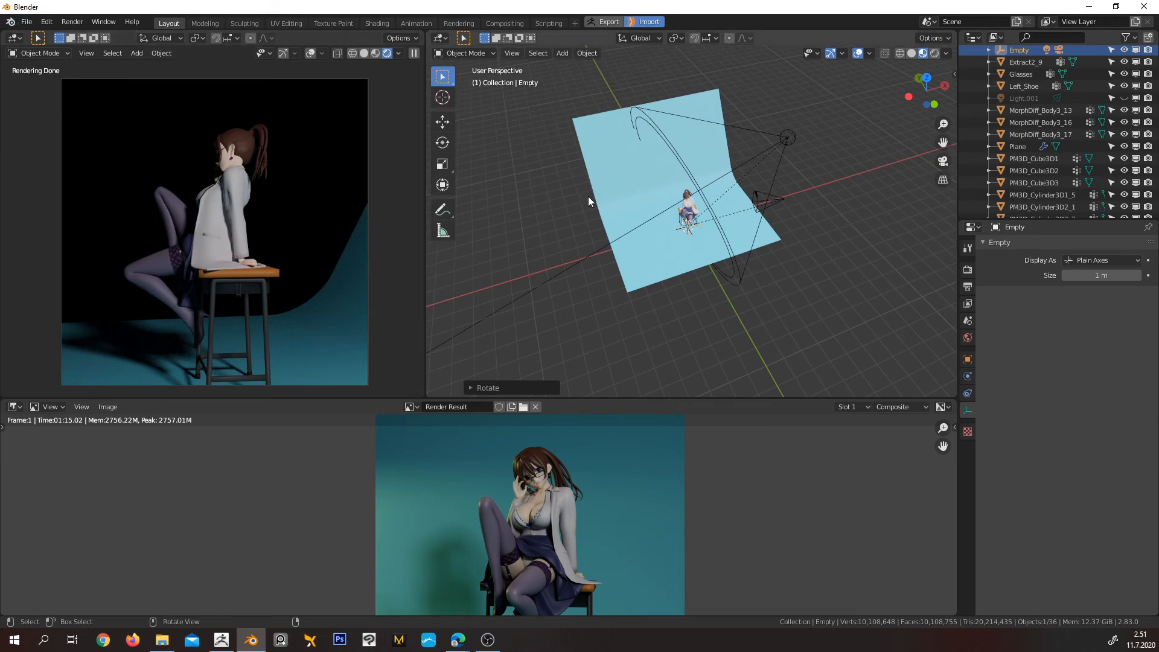
click(26, 24)
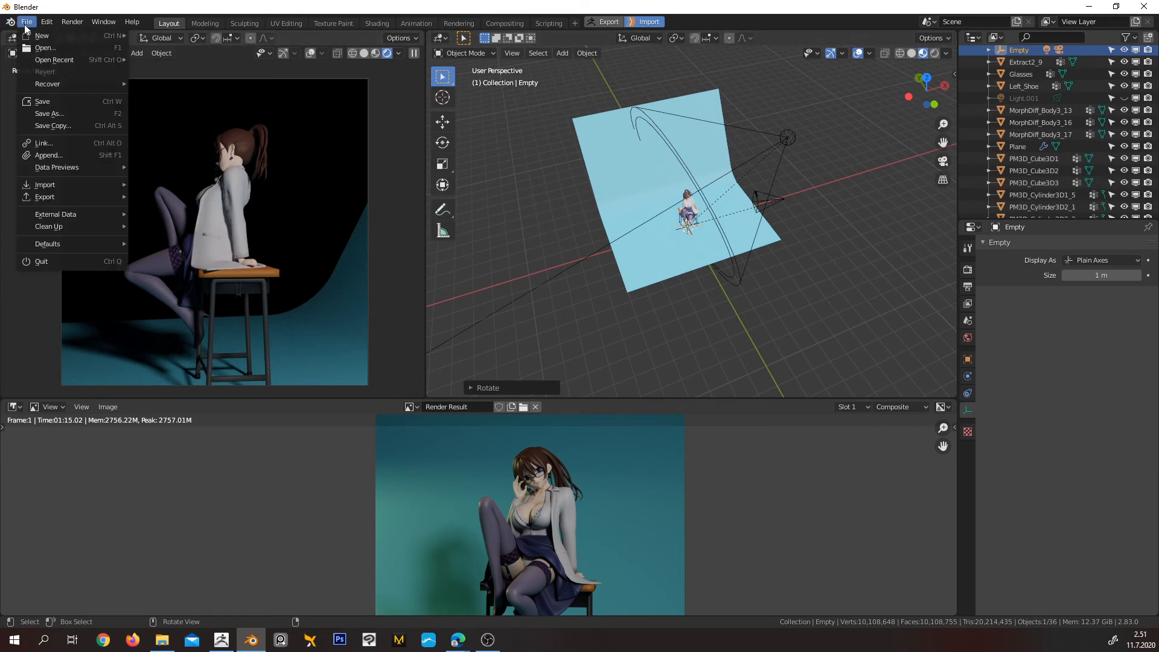
click(52, 103)
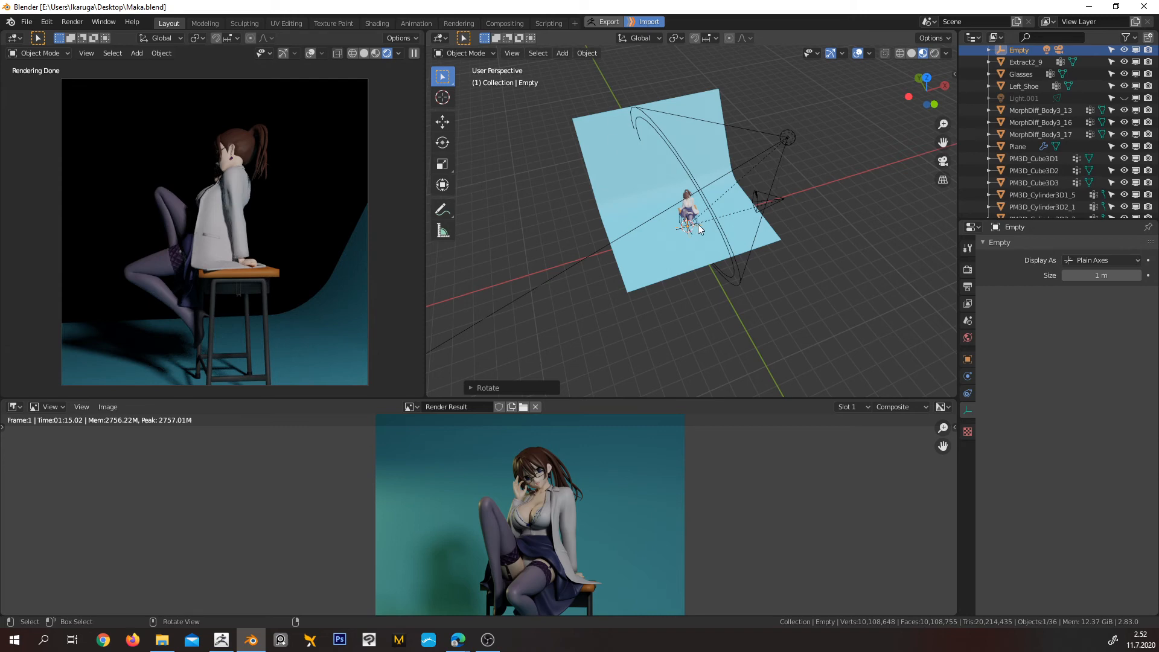
Set the empty's Z rotation to 0° to return the camera and light to the front of the character
scroll(708, 235, up, 5)
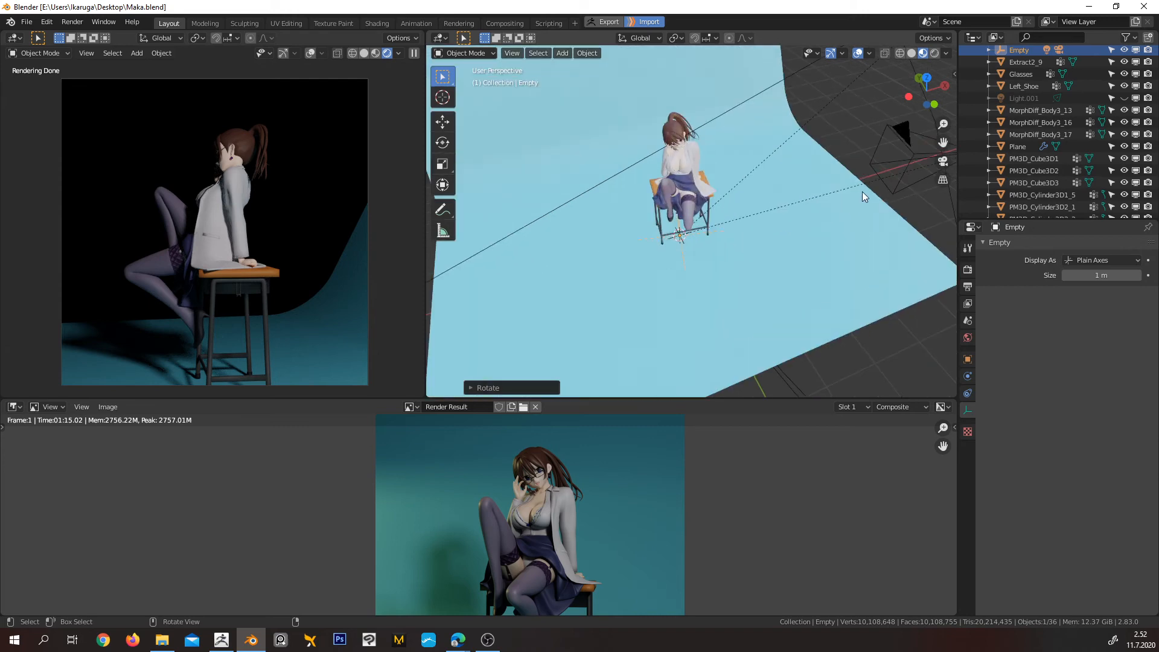
middle_drag(892, 170, 659, 151)
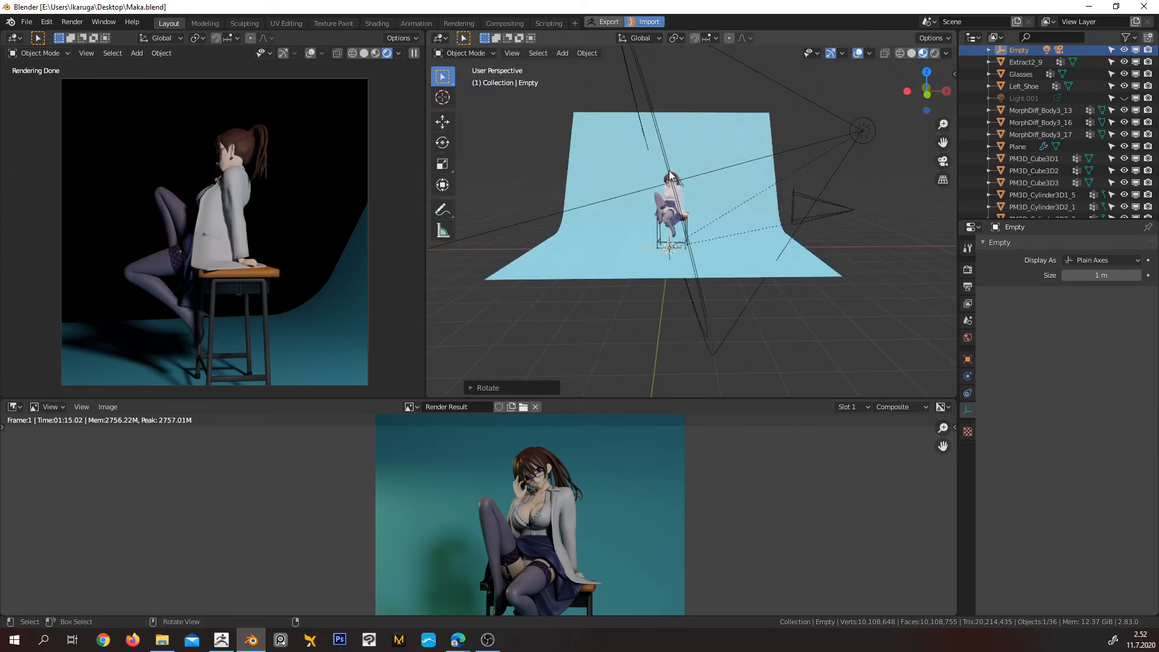
middle_drag(701, 146, 695, 221)
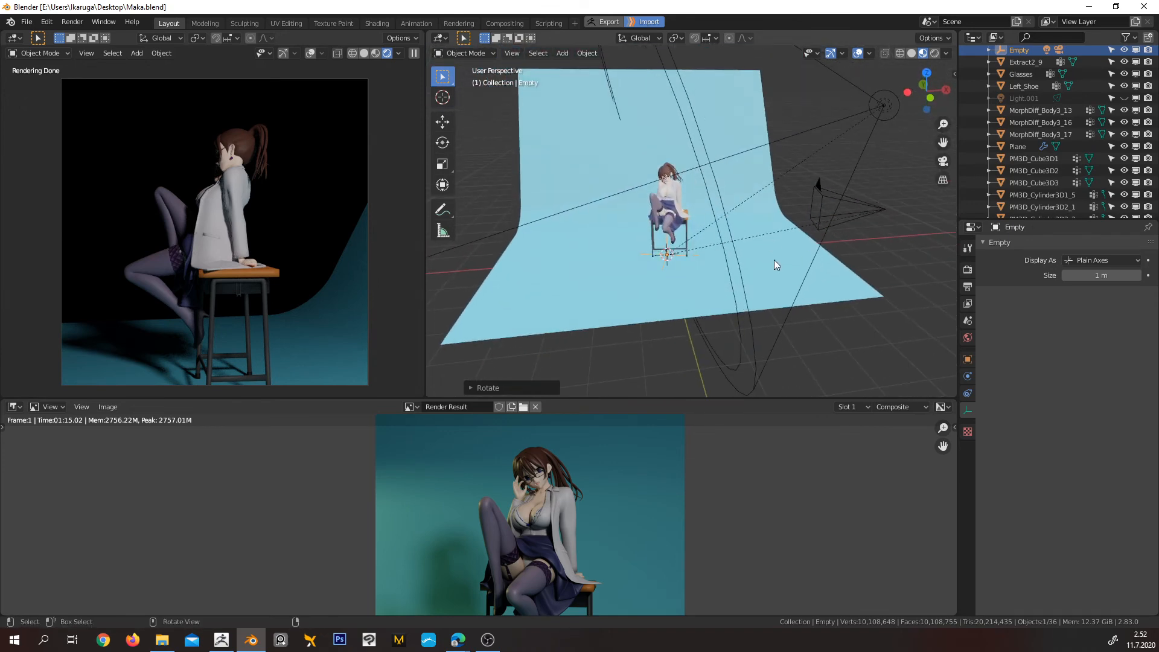
key(n)
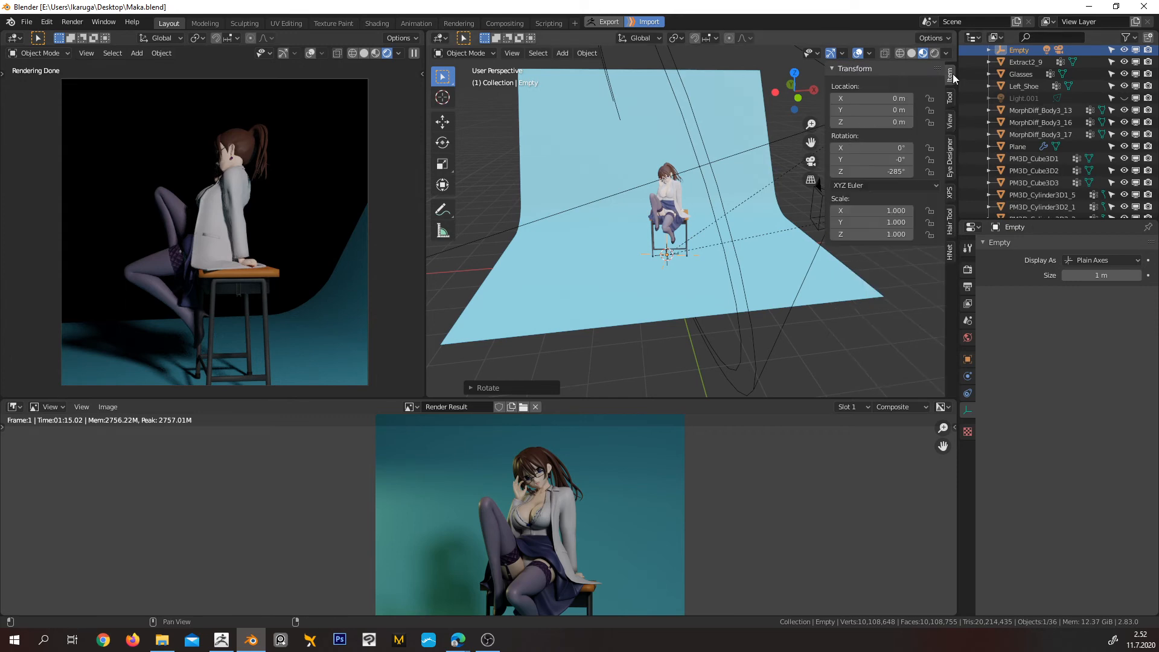
click(876, 171)
text(0)
key(Return)
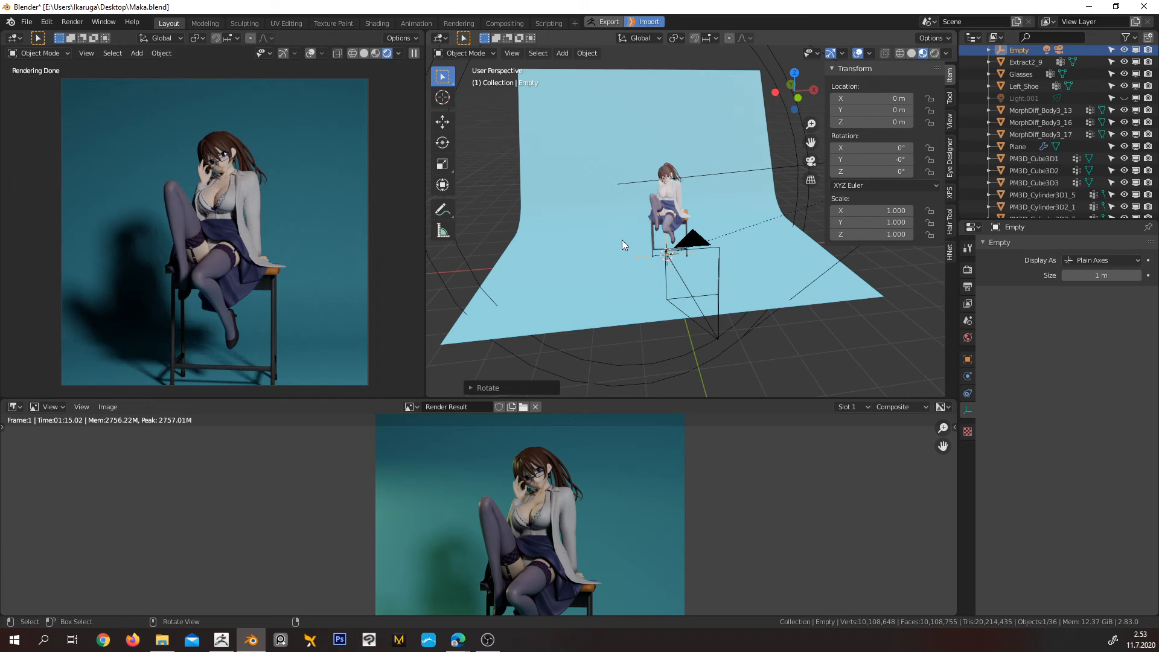
Start opening another Blender file and discard the unsaved changes to Maka
middle_drag(612, 263, 652, 242)
click(33, 27)
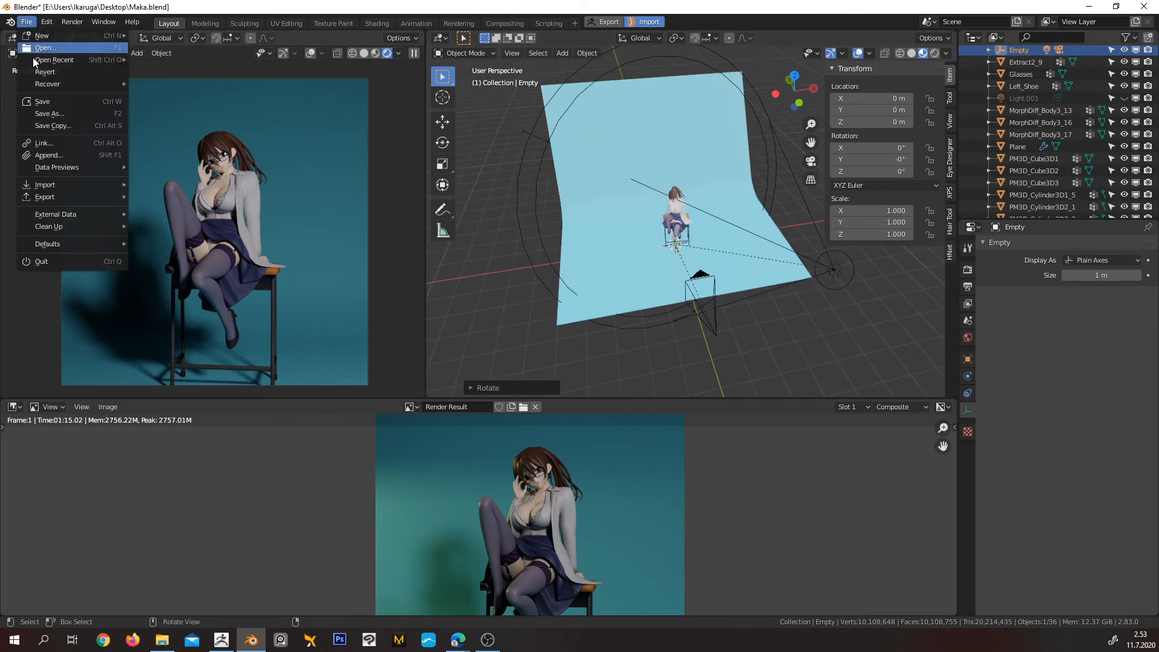
click(75, 47)
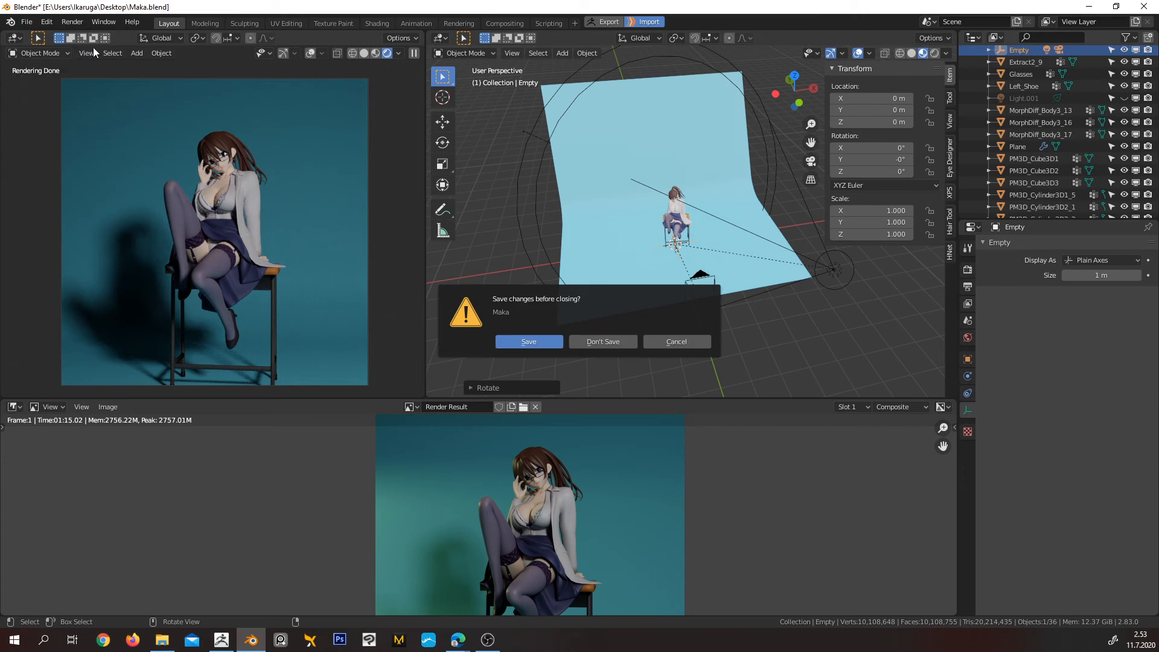
click(608, 346)
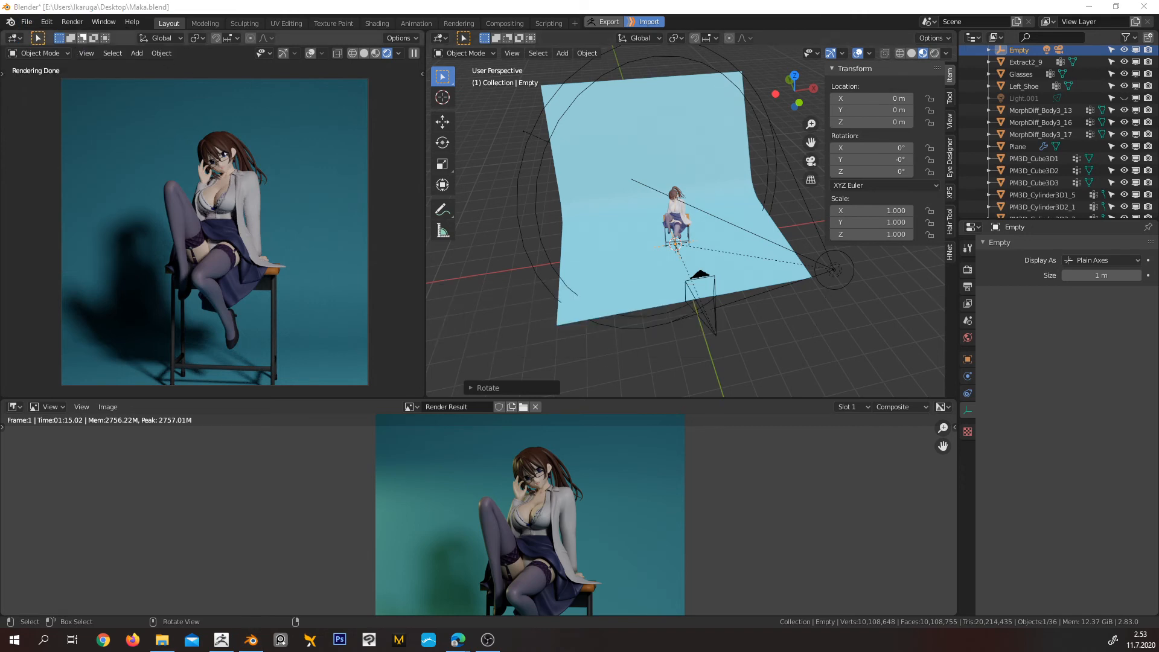
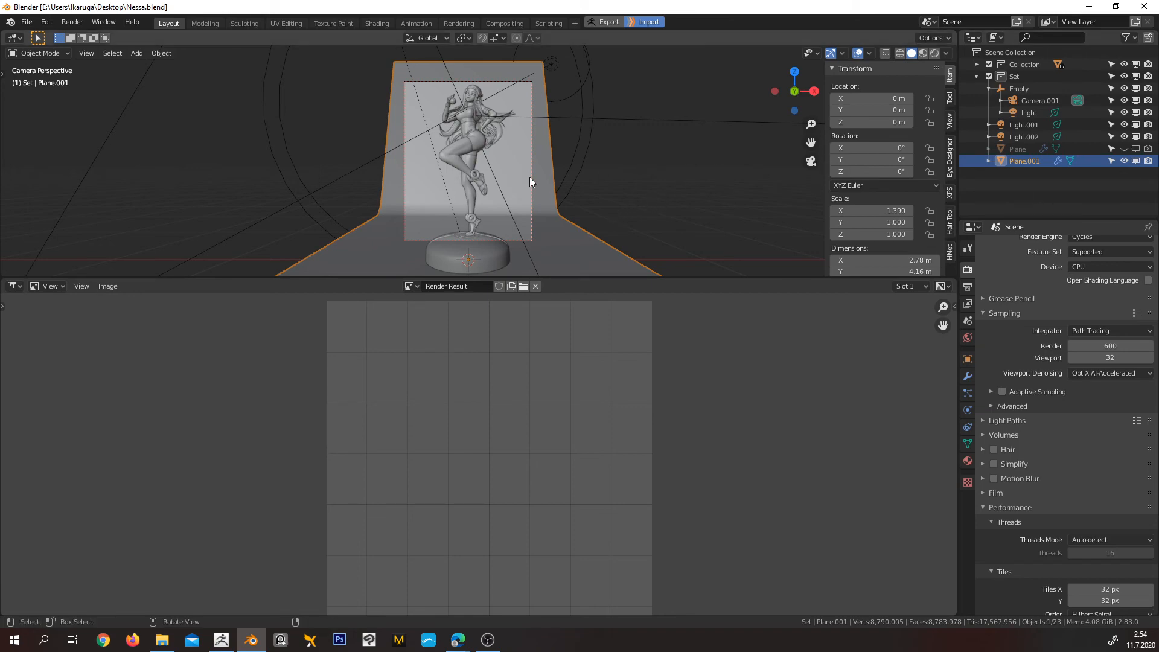
Display the scene in Material Preview through the camera, and swap the backdrop by hiding Plane.001 and showing Plane
mouse_move(587, 181)
middle_down()
mouse_move(606, 170)
mouse_move(570, 133)
mouse_move(486, 146)
mouse_move(523, 161)
mouse_move(544, 154)
middle_up()
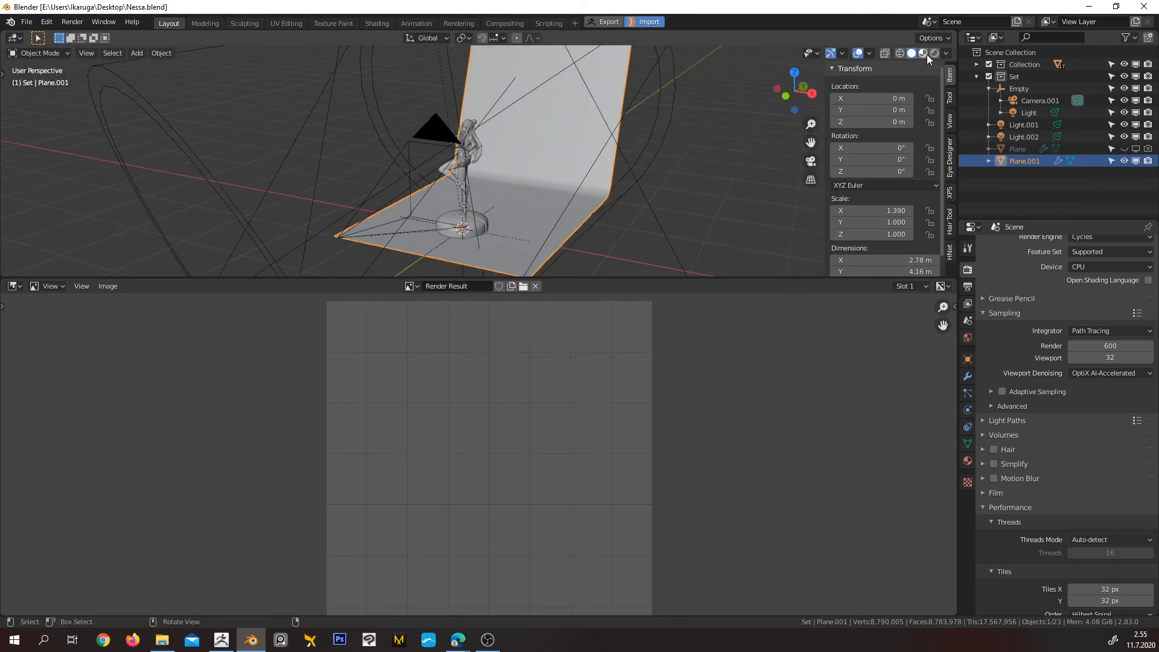
key(z)
key(KP_0)
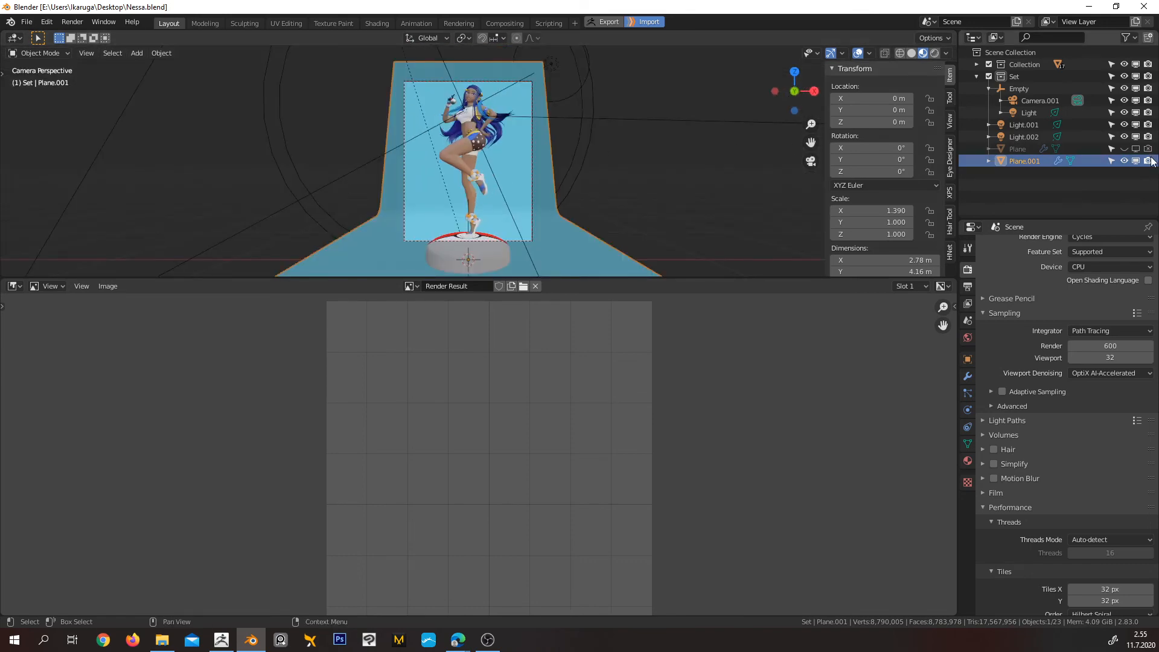
click(1125, 161)
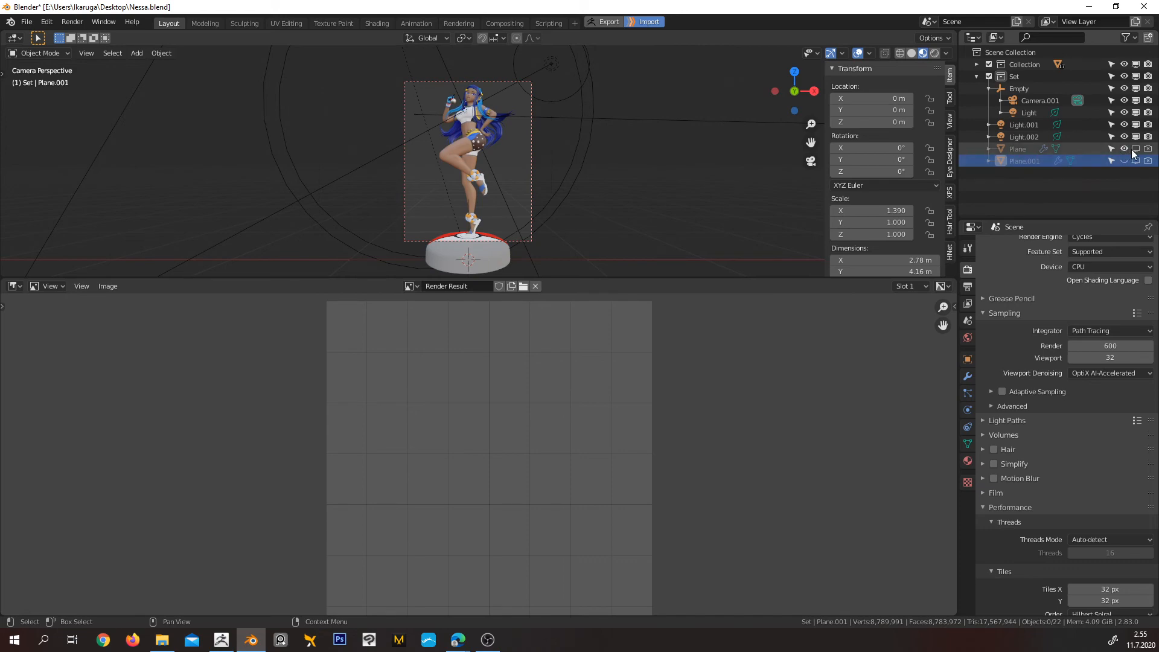
click(1134, 149)
Enlarge the 3D viewport and examine the round Plane backdrop, camera and lights from outside
middle_drag(636, 183, 678, 162)
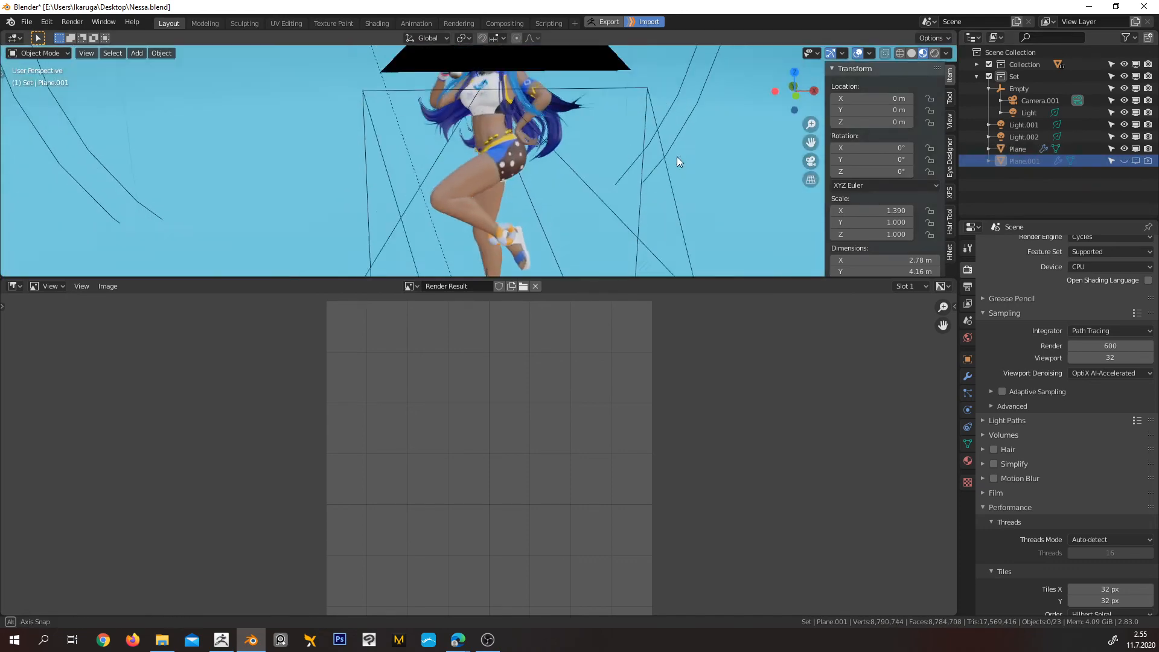
scroll(665, 169, down, 17)
middle_drag(595, 119, 541, 162)
mouse_move(640, 123)
middle_down()
mouse_move(631, 133)
mouse_move(639, 125)
middle_up()
scroll(630, 132, down, 2)
drag(618, 276, 621, 483)
middle_drag(494, 314, 583, 250)
scroll(579, 252, up, 3)
scroll(592, 252, down, 2)
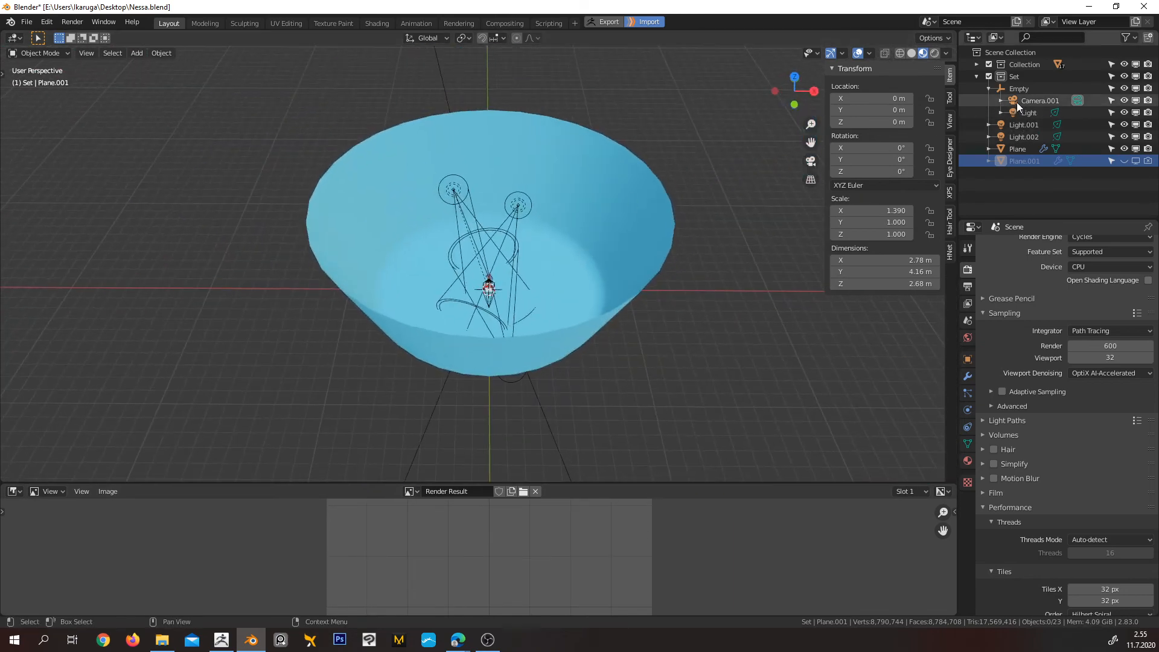
Hide Light.001 and Light.002, and select the remaining Light to examine its placement around the figurine
drag(1124, 124, 1126, 137)
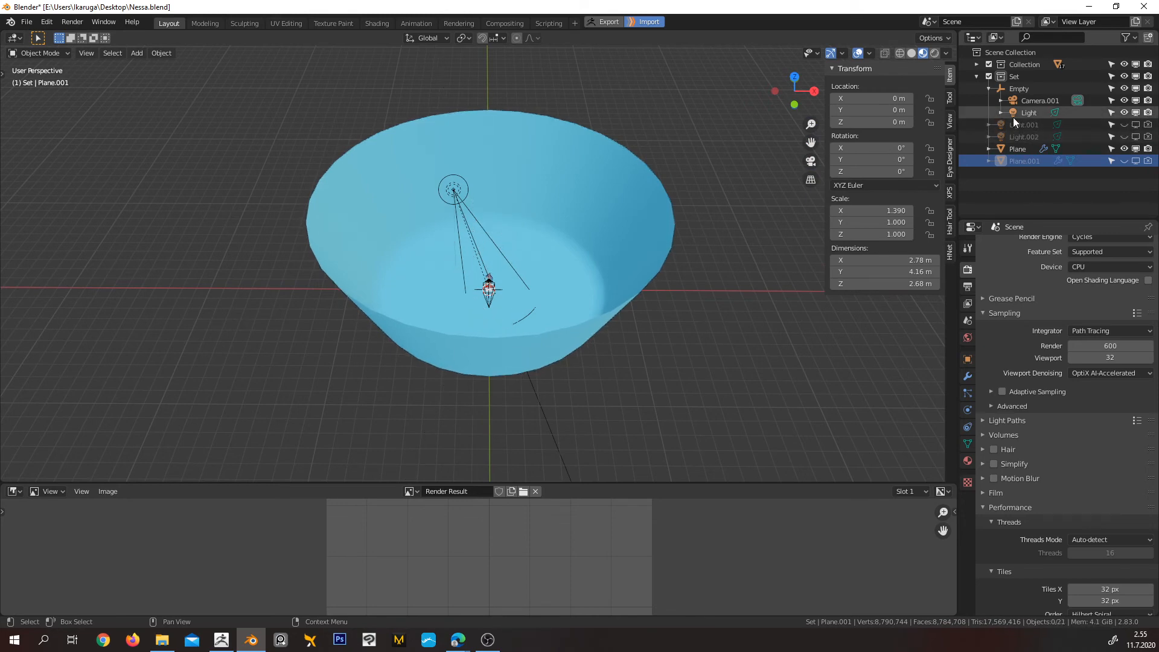
middle_drag(534, 278, 477, 262)
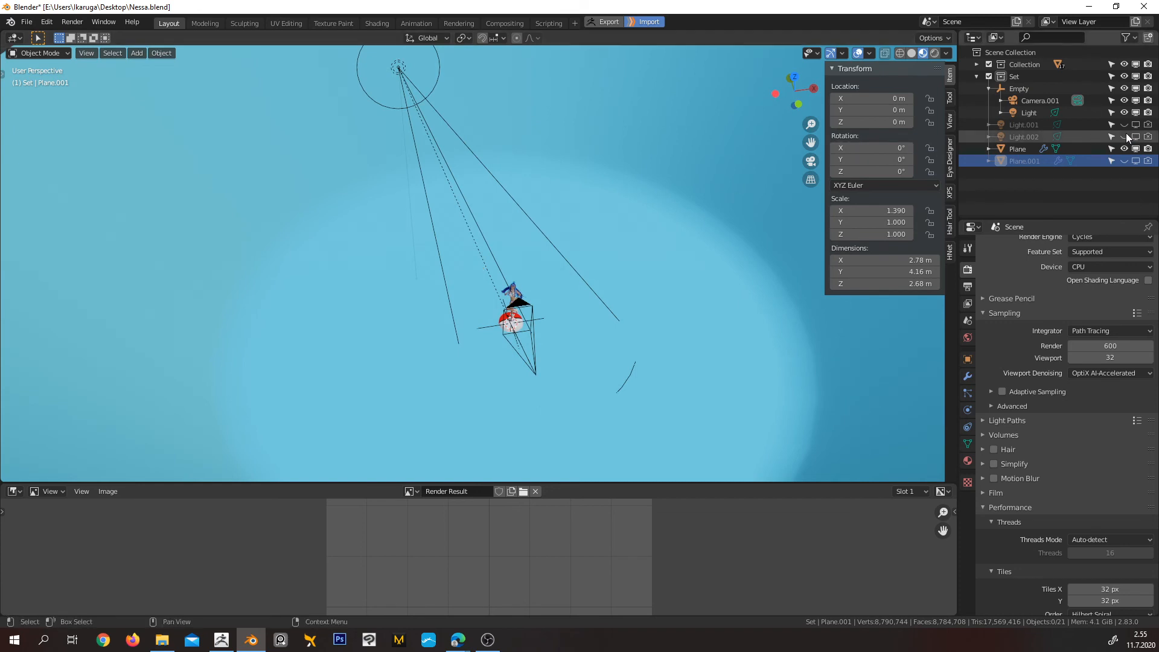
click(1028, 112)
middle_drag(551, 132, 547, 205)
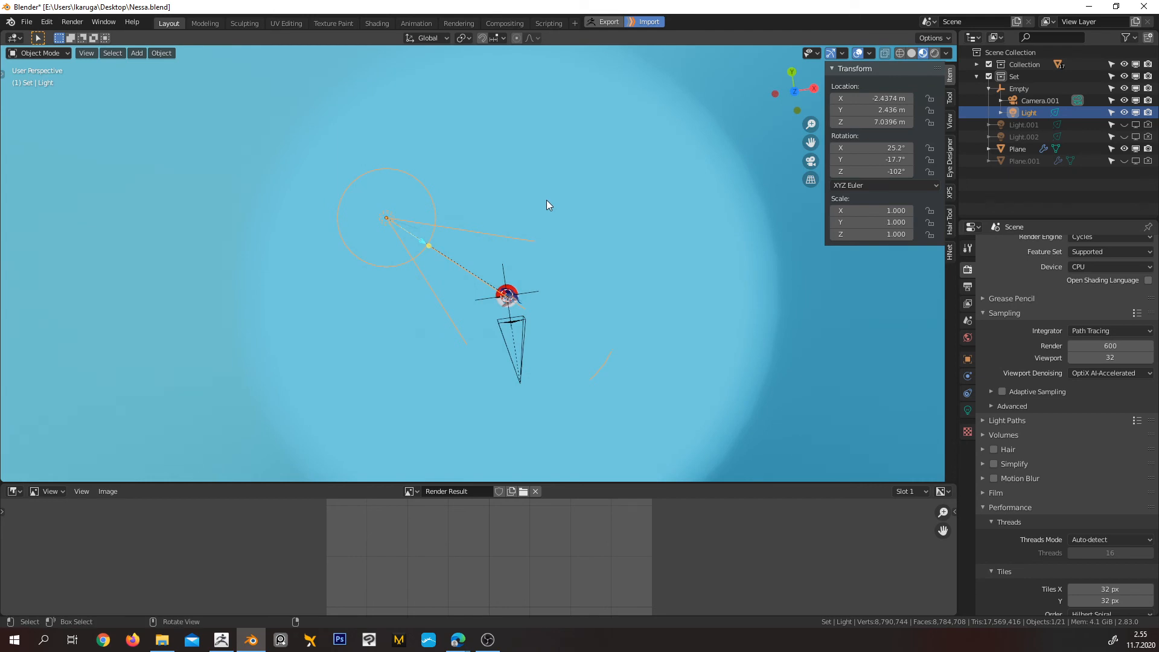
middle_drag(577, 210, 622, 259)
scroll(622, 260, down, 3)
scroll(622, 261, up, 3)
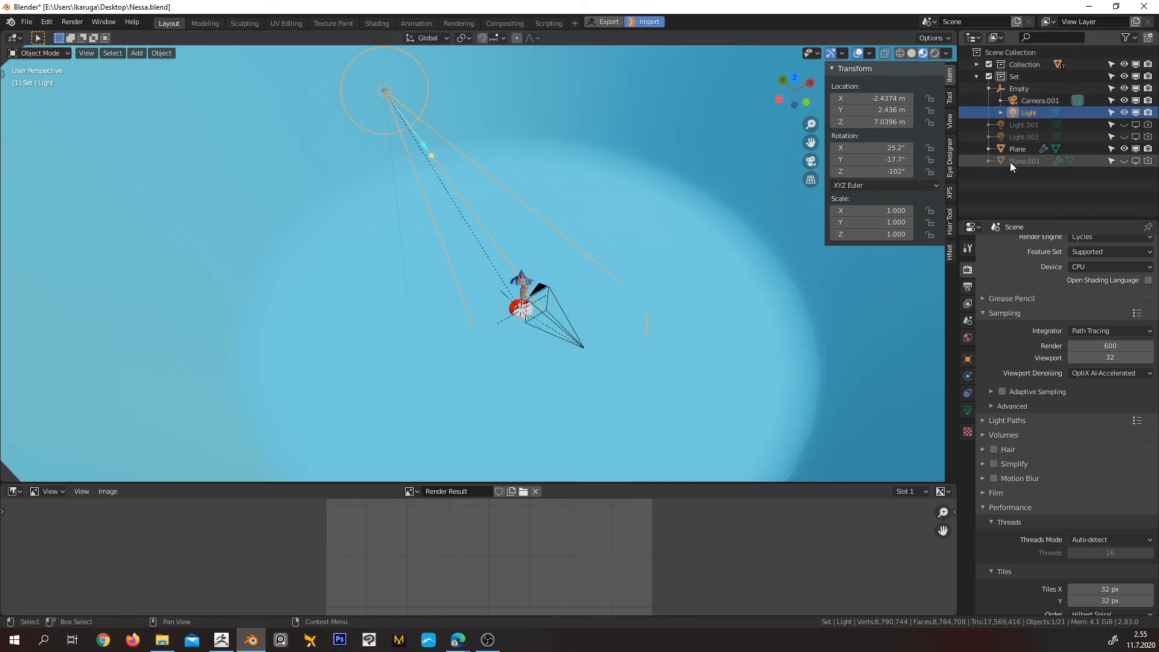
Set the World background strength to 1
click(968, 337)
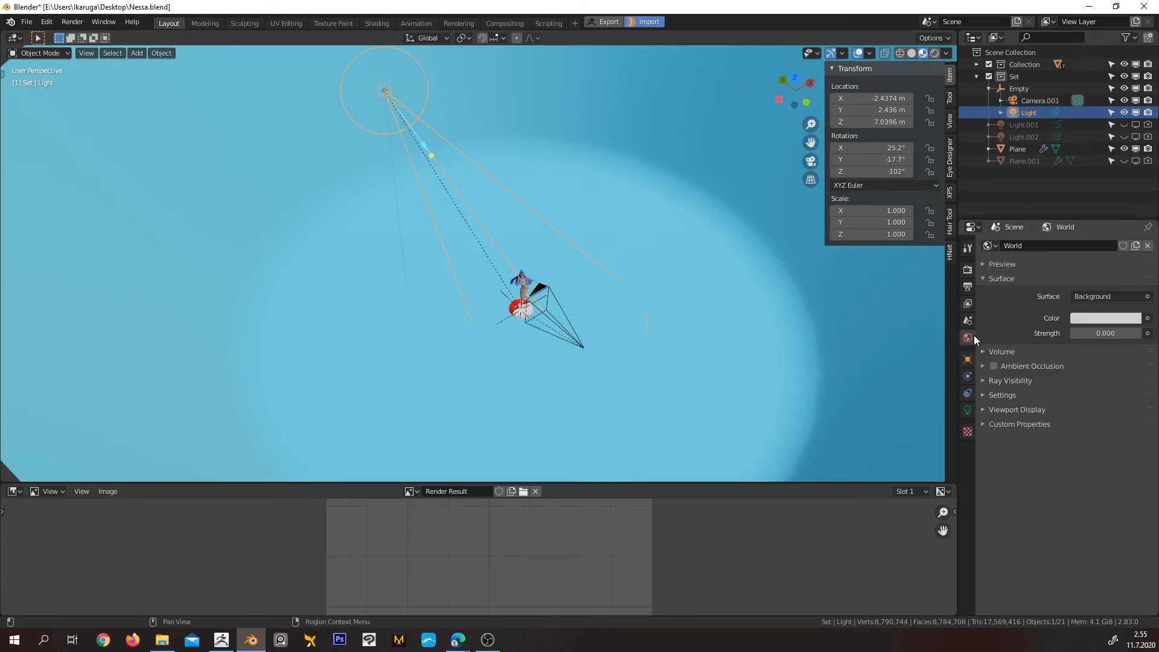
click(1107, 333)
text(1)
key(Return)
Select the Plane backdrop's Material.004 and replace the Render Result image view with a Shader Editor showing its nodes
click(795, 339)
click(968, 461)
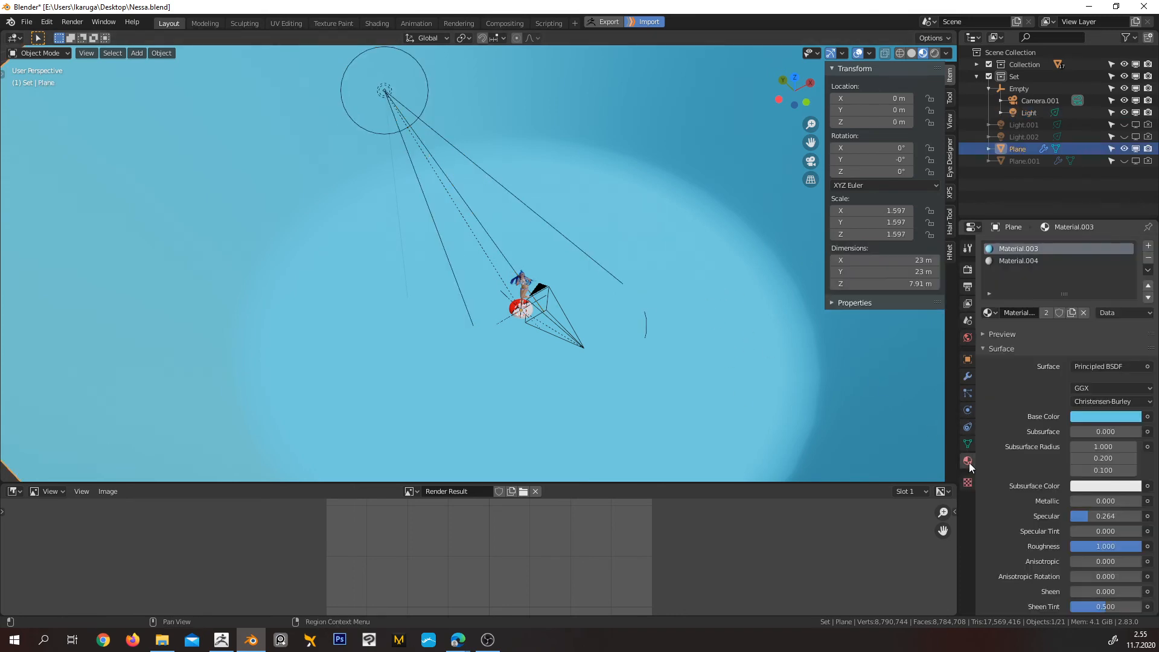
click(1016, 261)
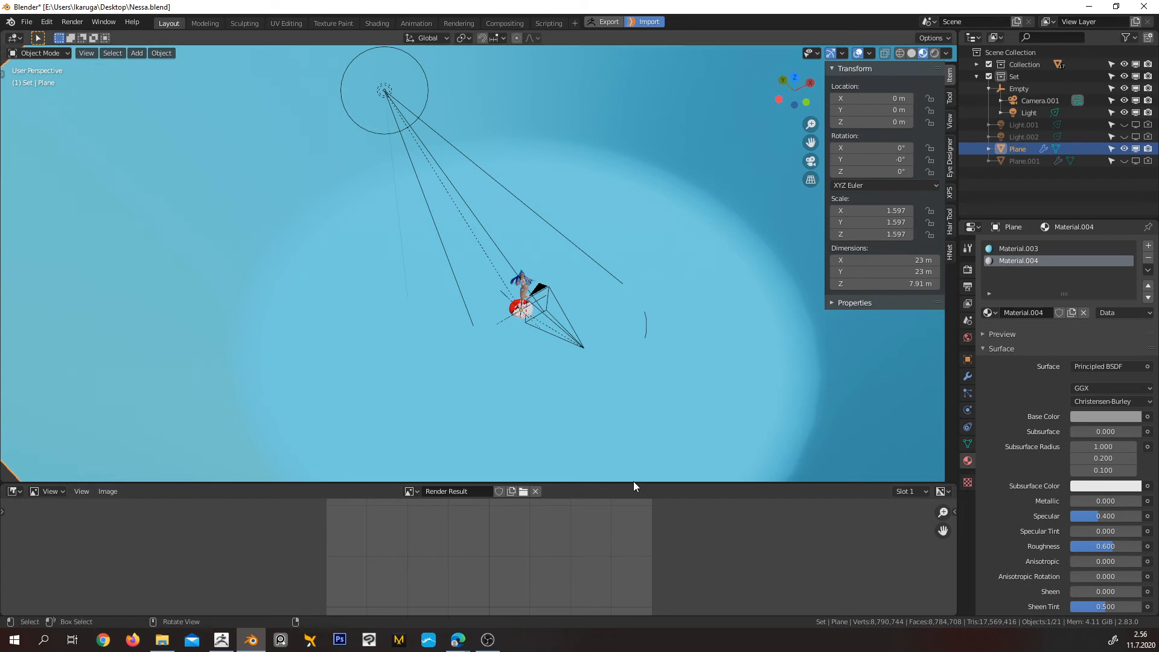
drag(634, 481, 645, 324)
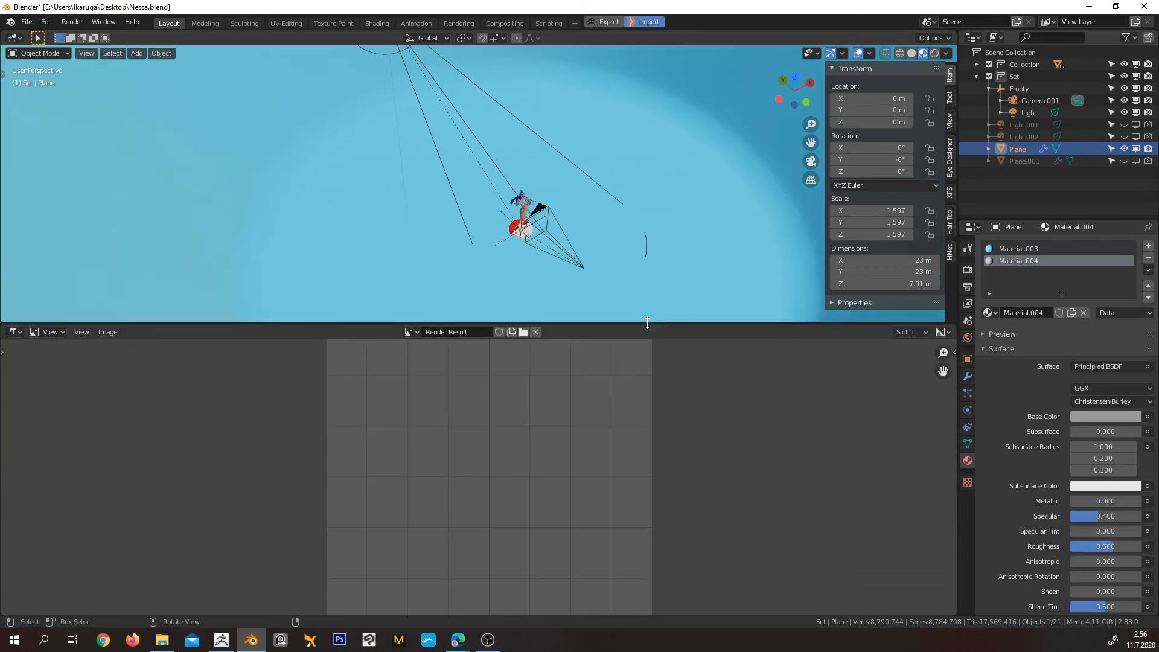
click(13, 332)
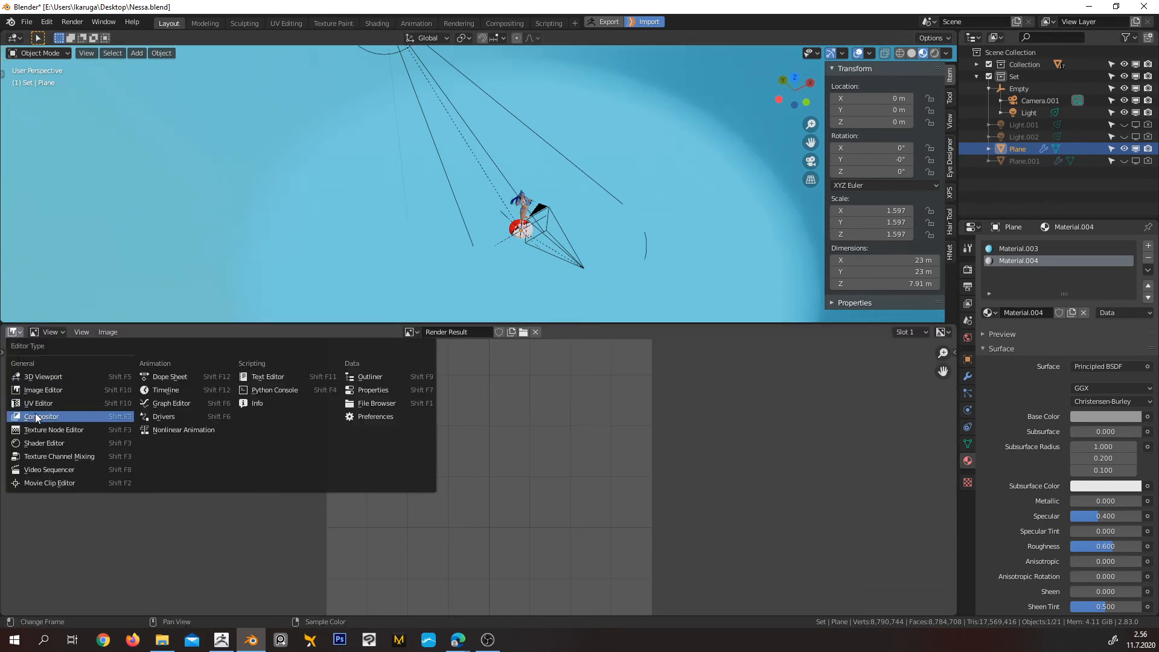
click(64, 443)
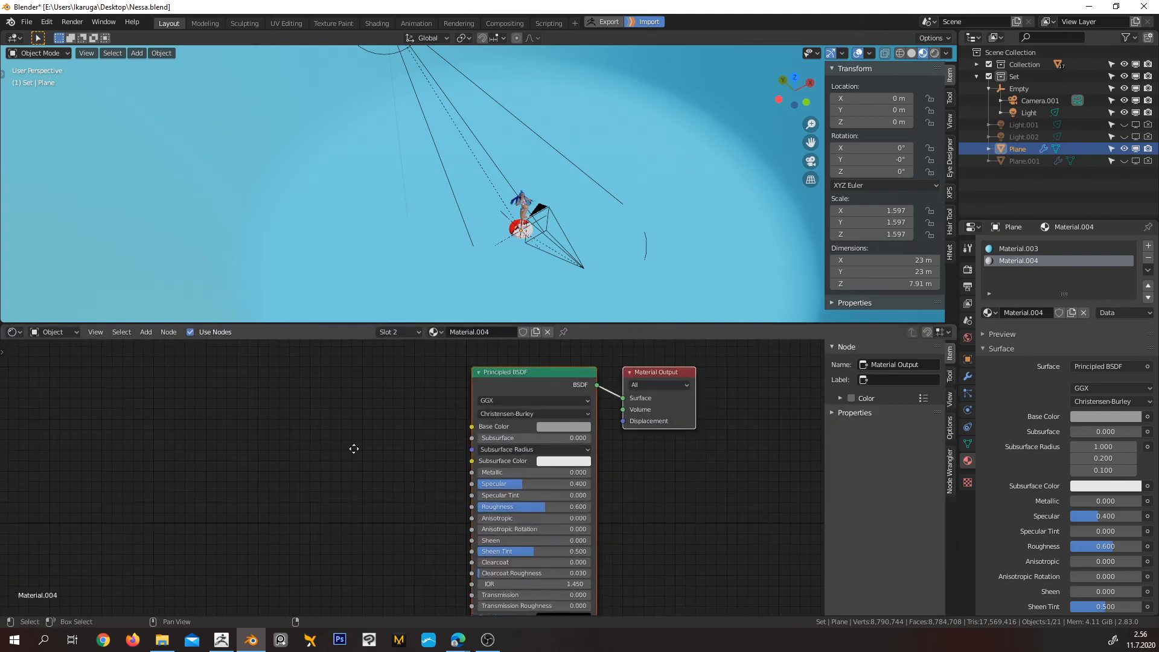
Add a Voronoi Texture node to Material.004 and connect its Color output to the Principled BSDF's Base Color
key(shift+a)
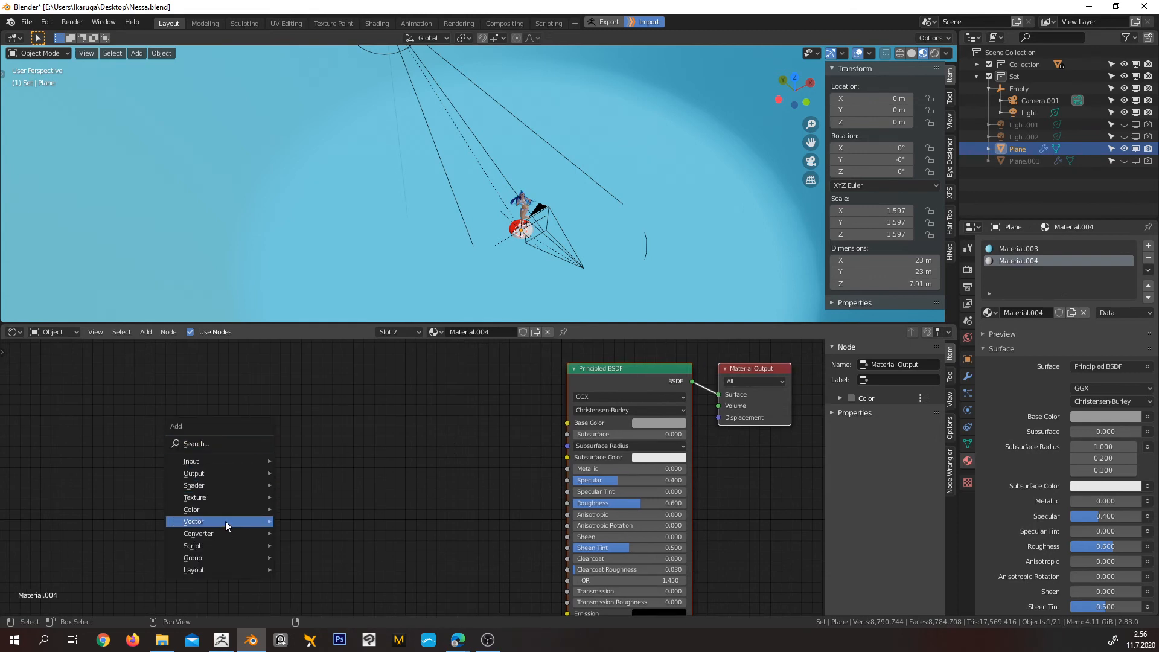
mouse_move(227, 531)
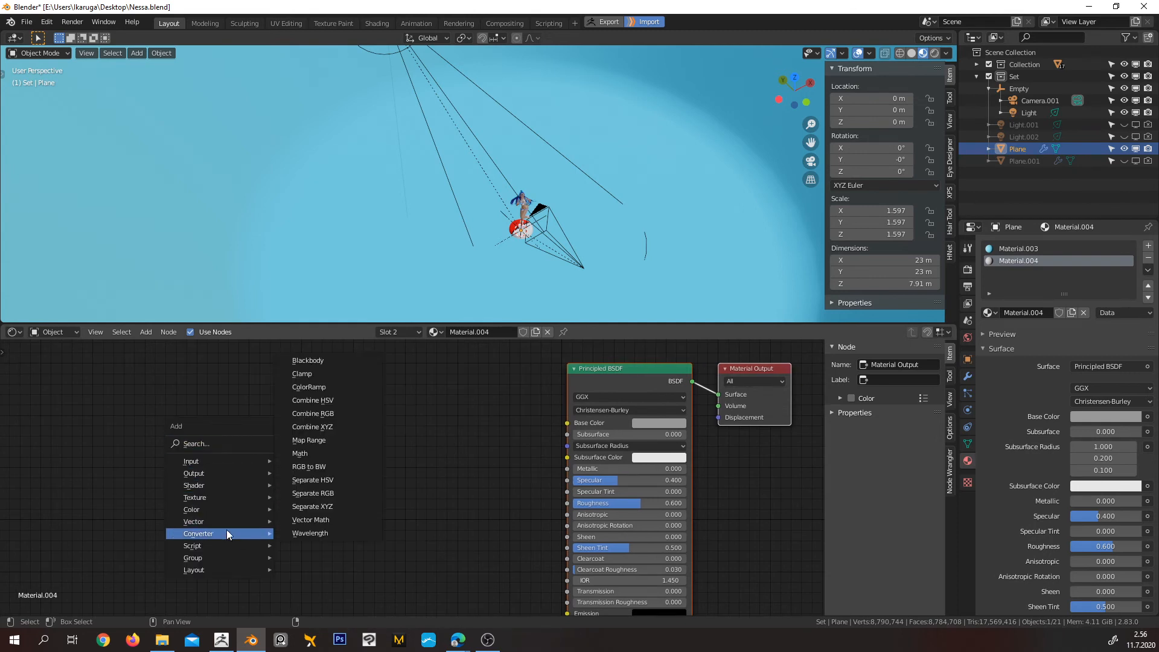
mouse_move(226, 497)
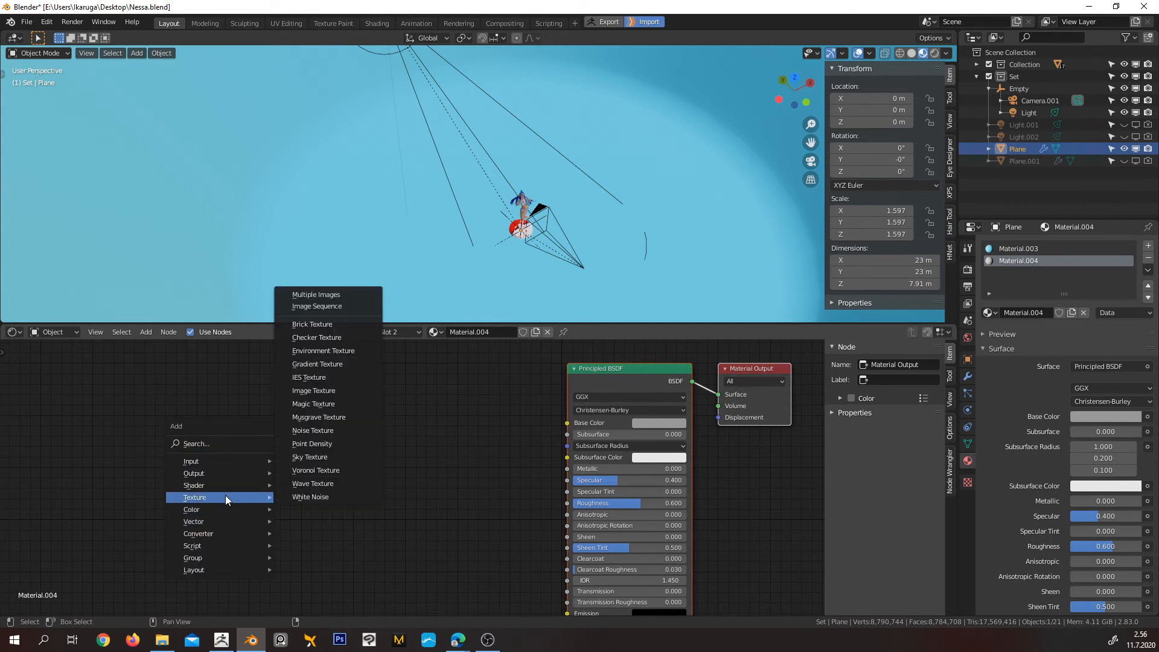
click(330, 473)
click(224, 418)
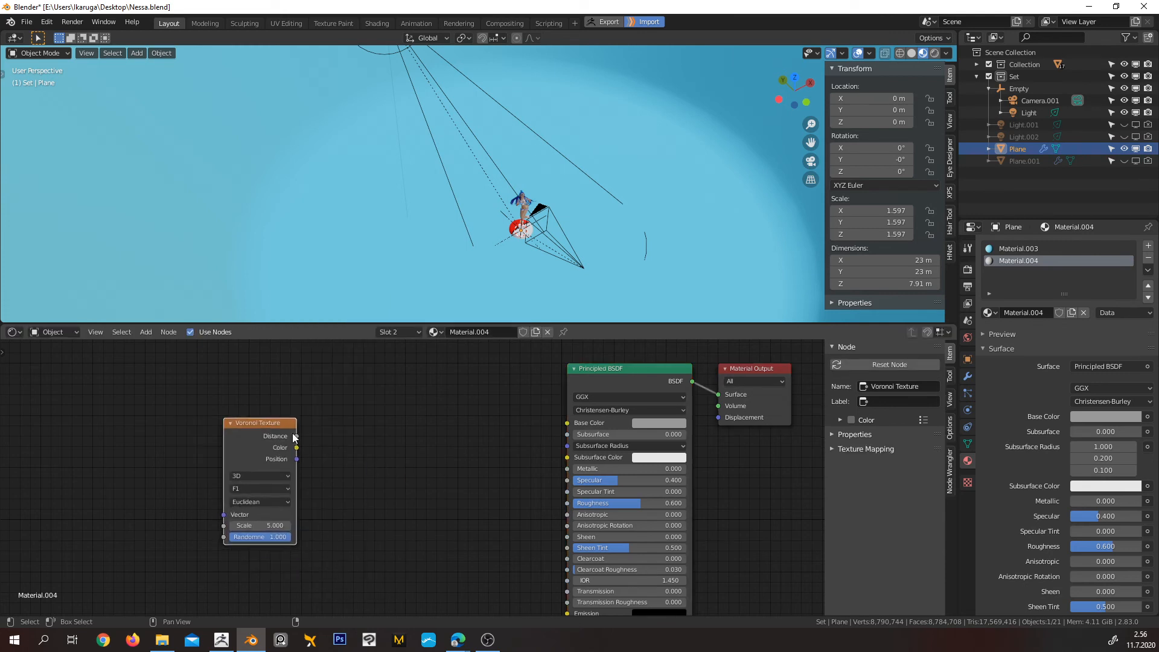
drag(296, 447, 571, 425)
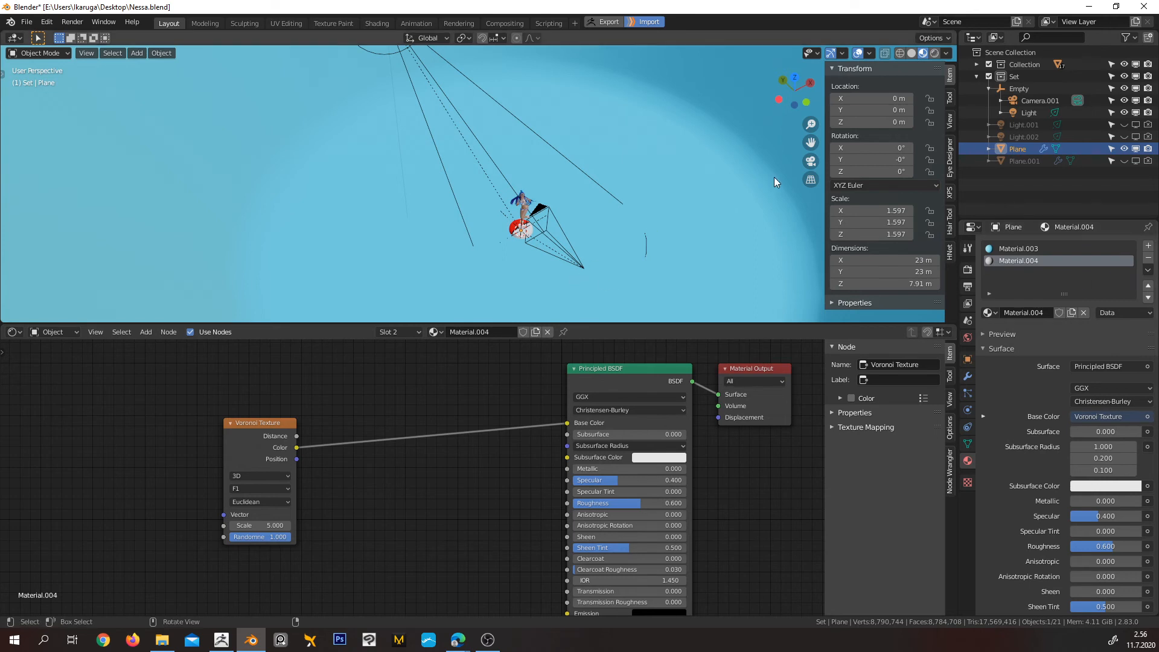
Assign Material.004 to all faces of the Plane backdrop in Edit Mode and return to Object Mode
key(Tab)
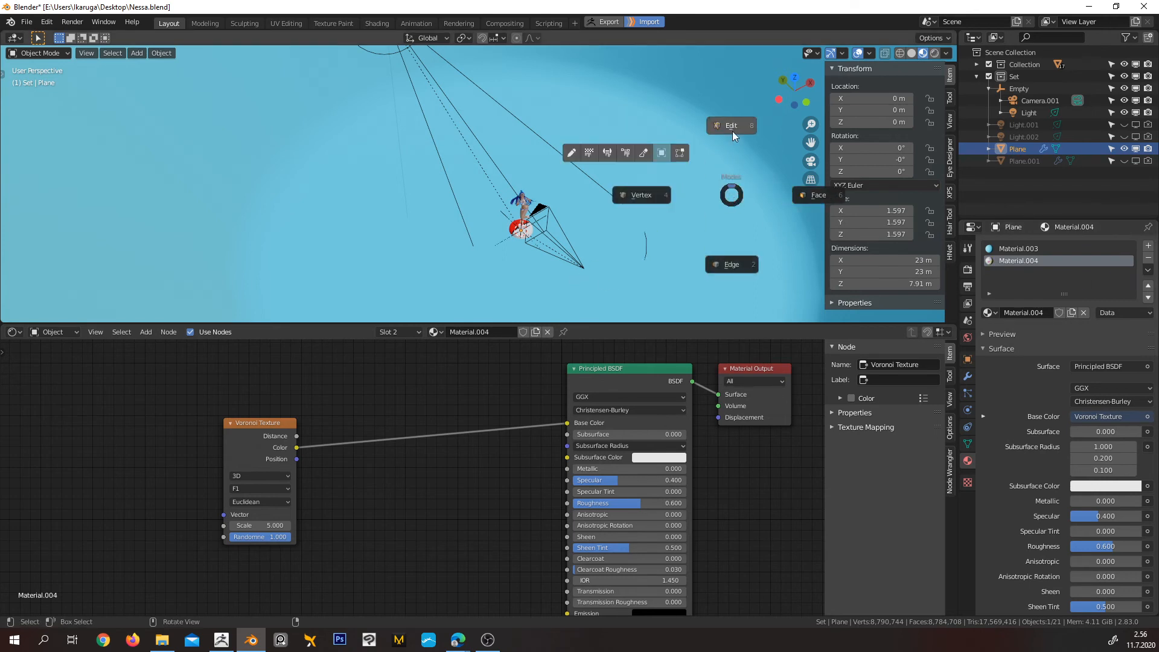
click(732, 127)
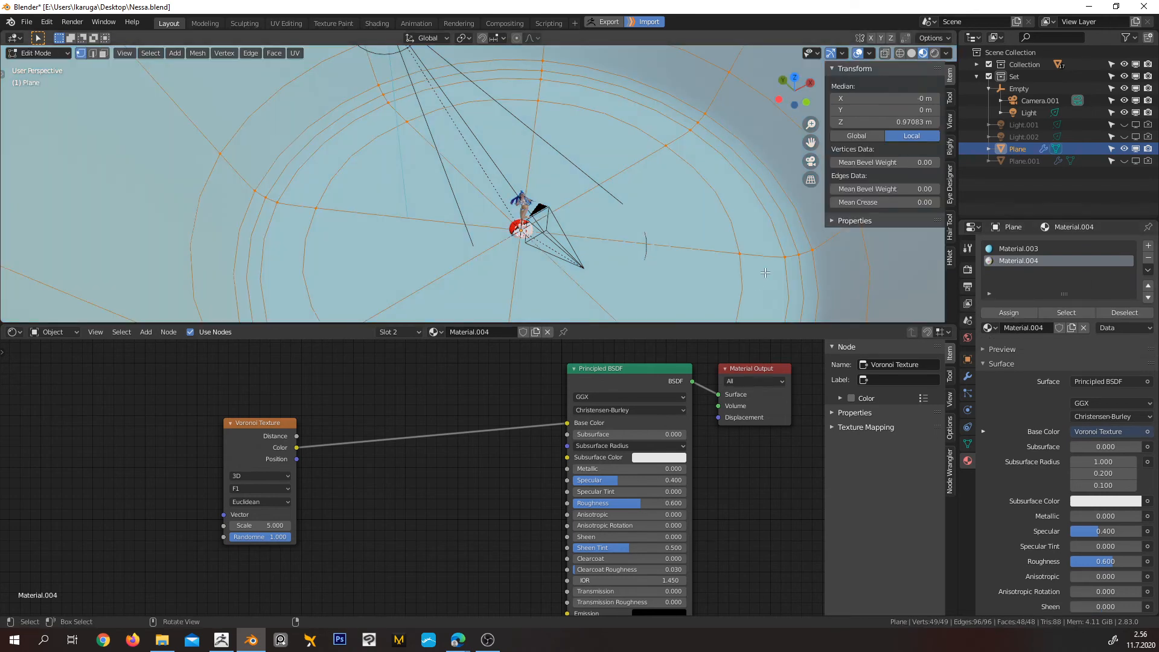
click(1023, 311)
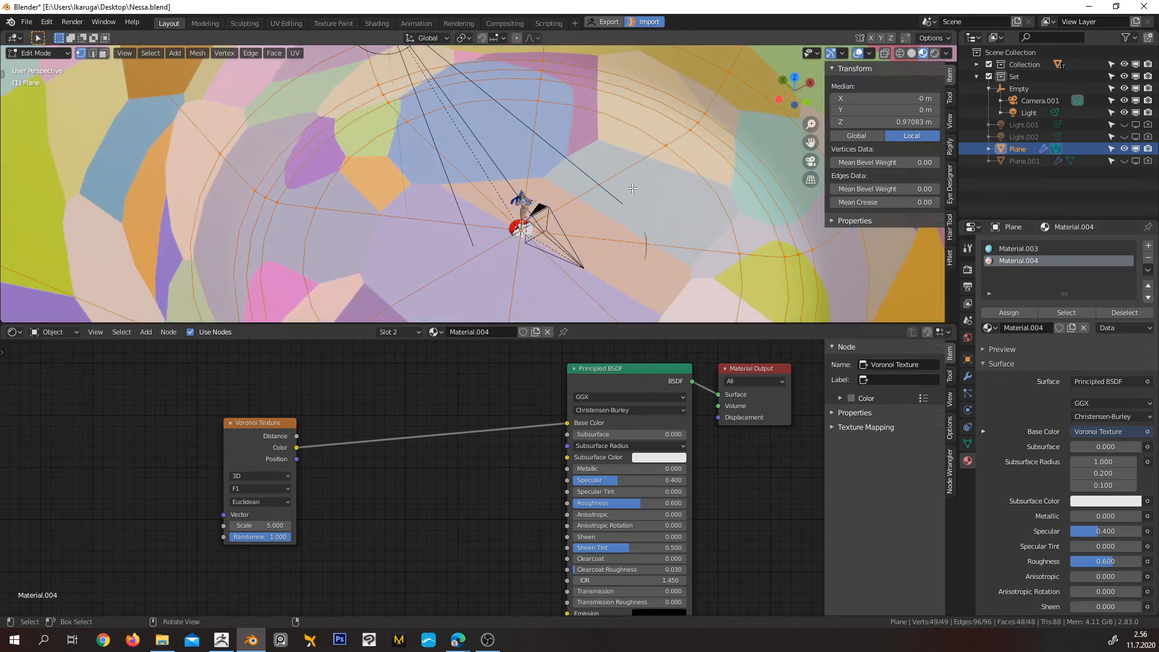
key(Tab)
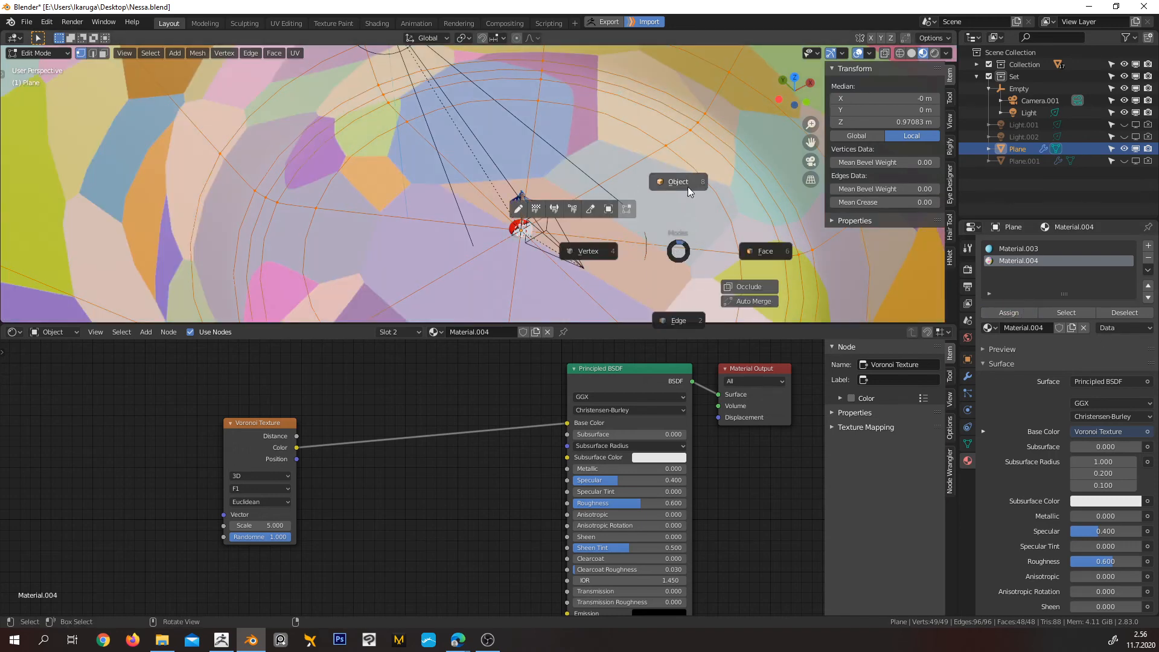
click(636, 206)
Set the Voronoi Texture scale to 250 and check the pattern size around the figurine
middle_drag(482, 417, 467, 396)
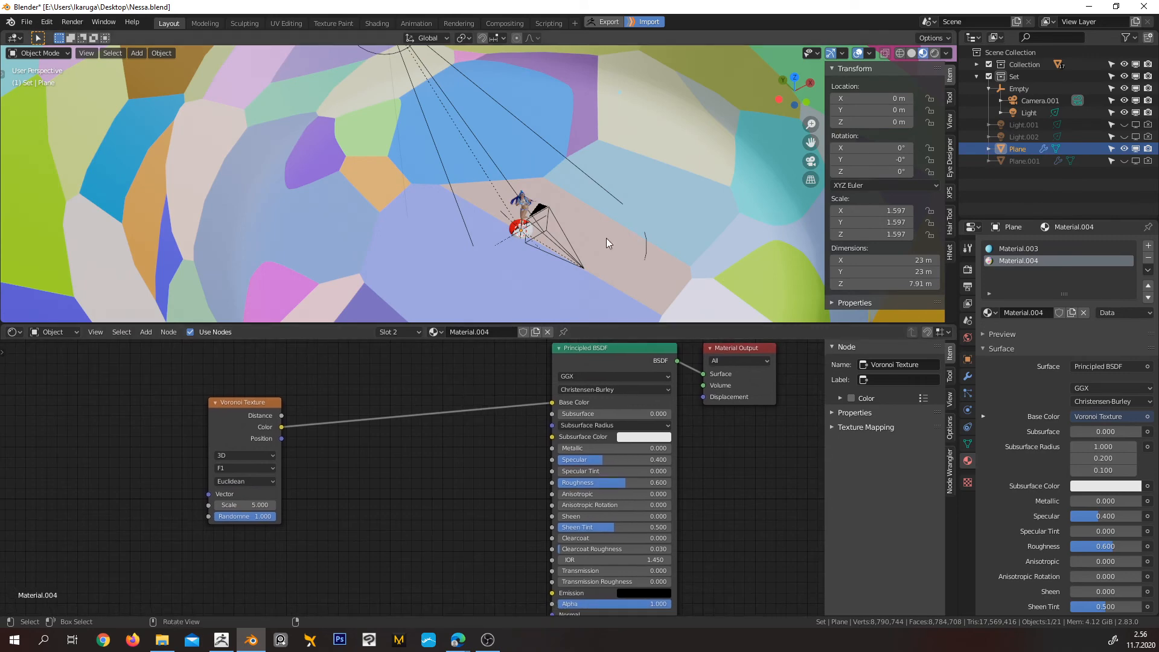
scroll(608, 243, down, 1)
click(237, 505)
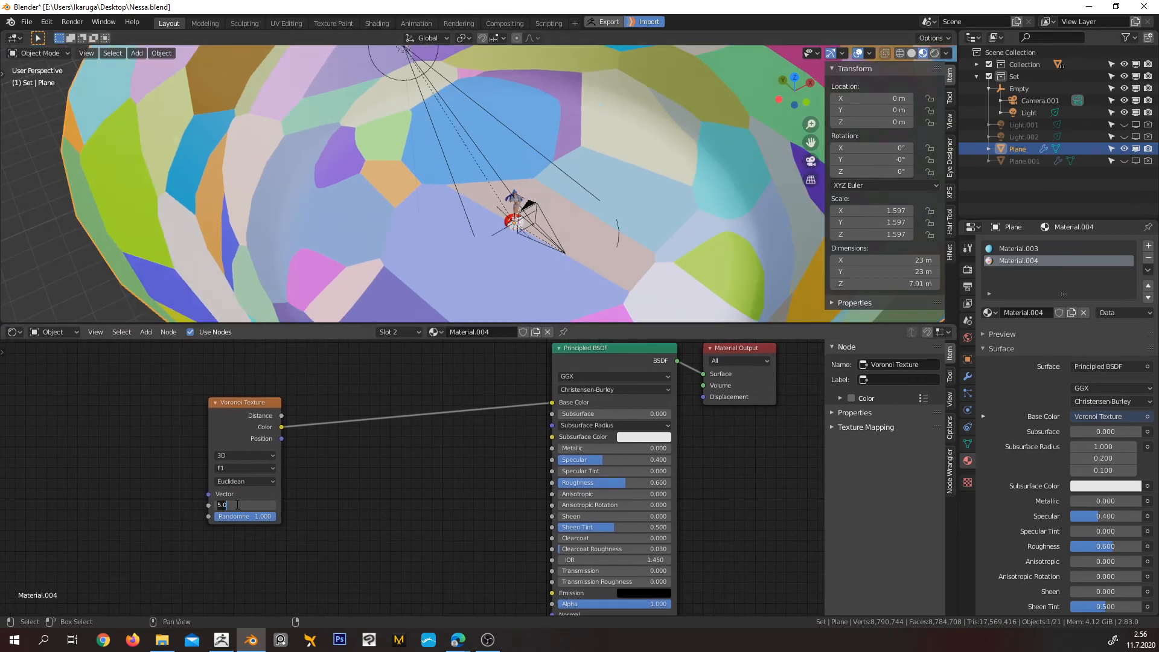
text(250)
key(Return)
scroll(575, 121, up, 5)
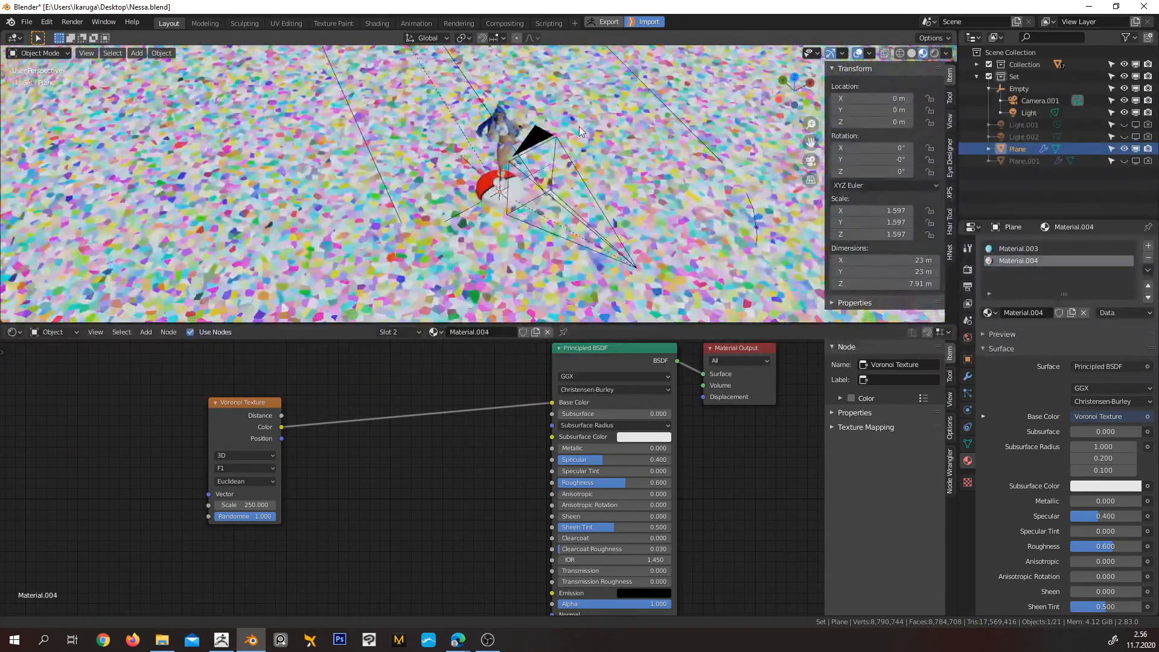
middle_drag(574, 121, 647, 103)
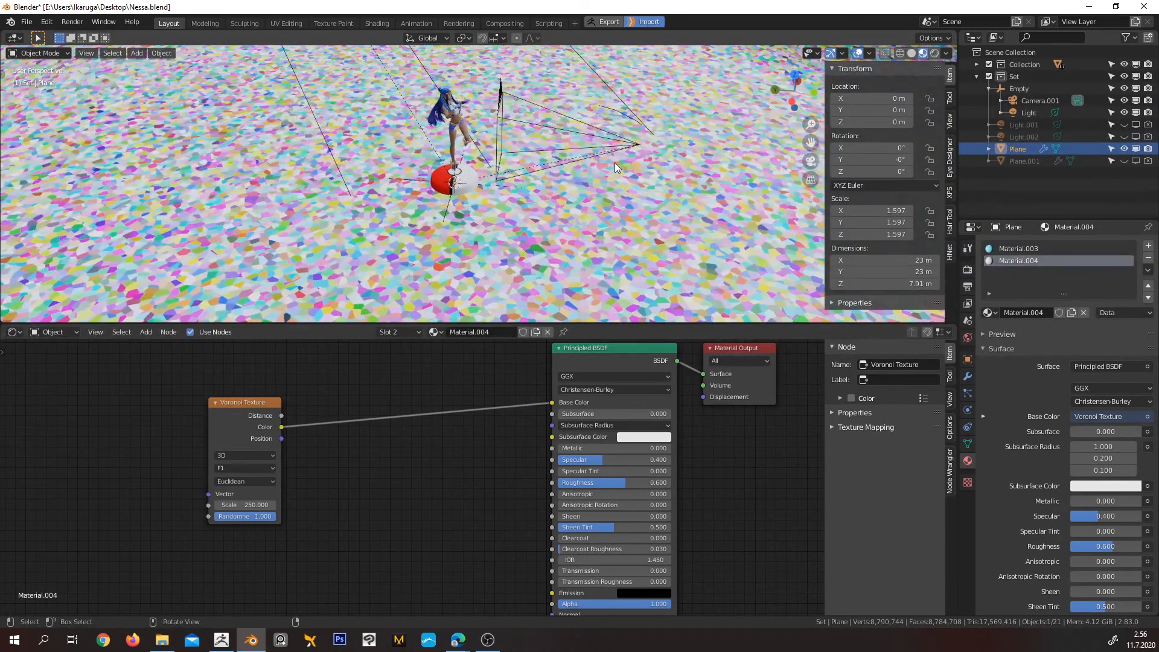
middle_drag(586, 184, 535, 195)
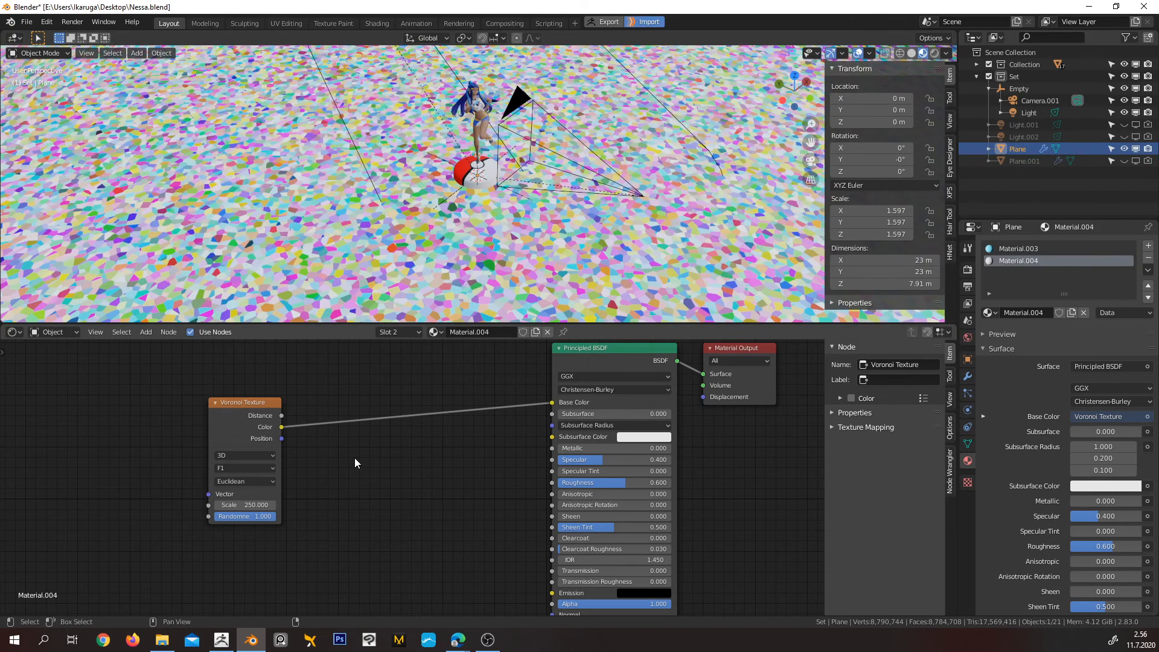
Move the Voronoi Texture node away from the shader and insert a ColorRamp node on its link to Base Color
drag(225, 425, 119, 408)
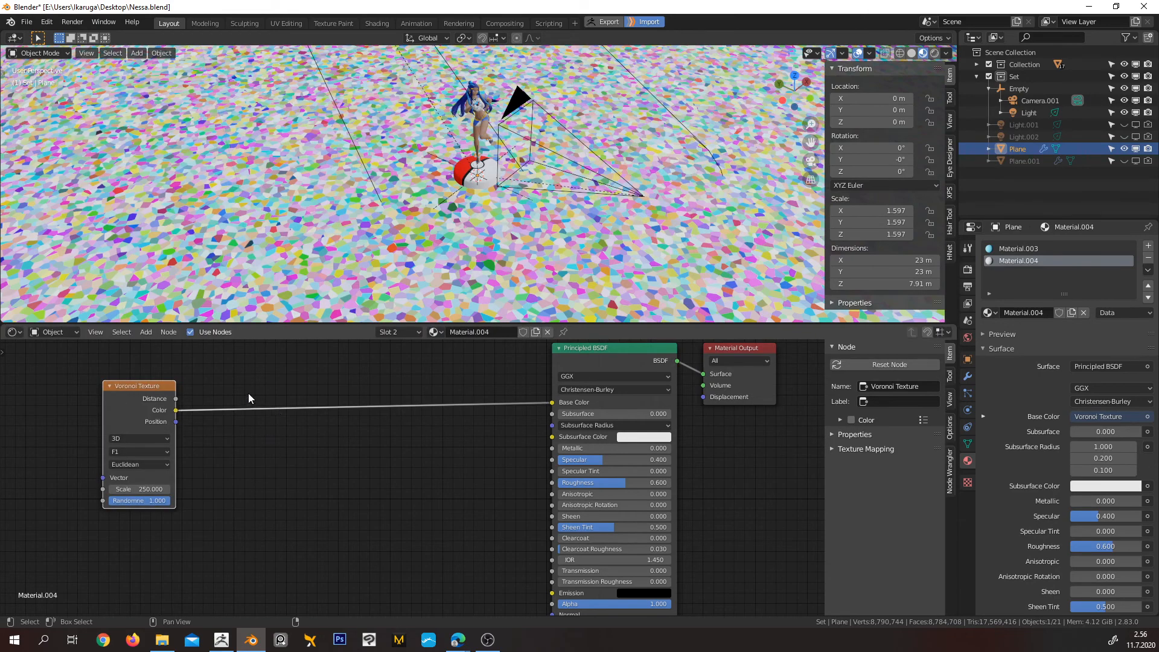
key(shift+a)
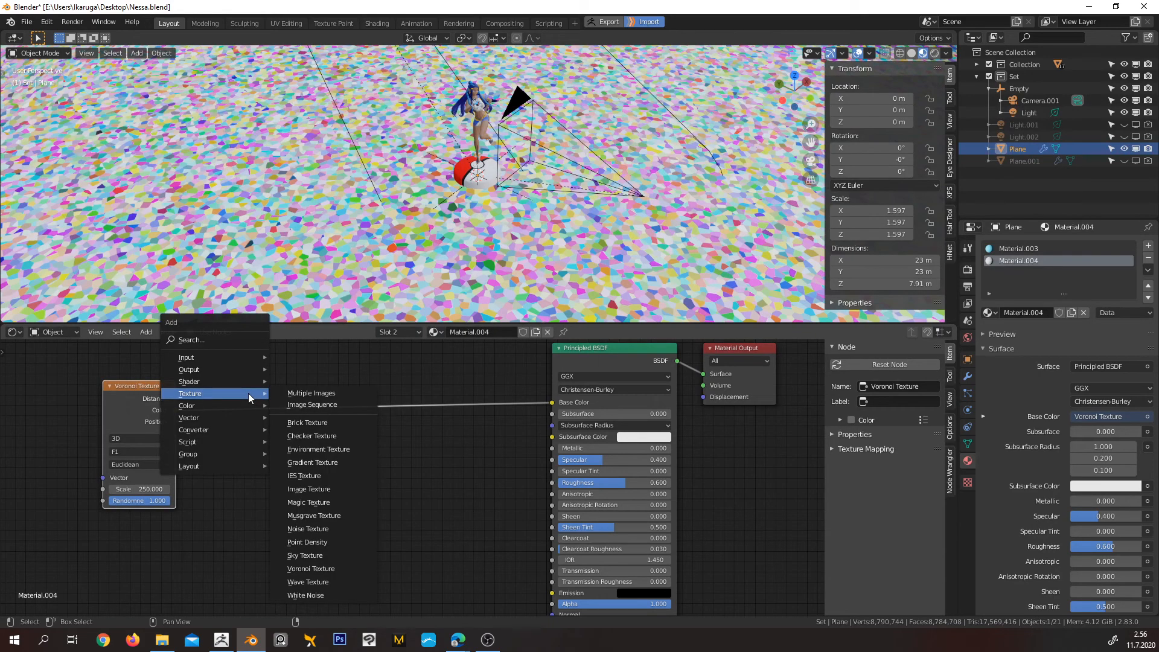
mouse_move(240, 430)
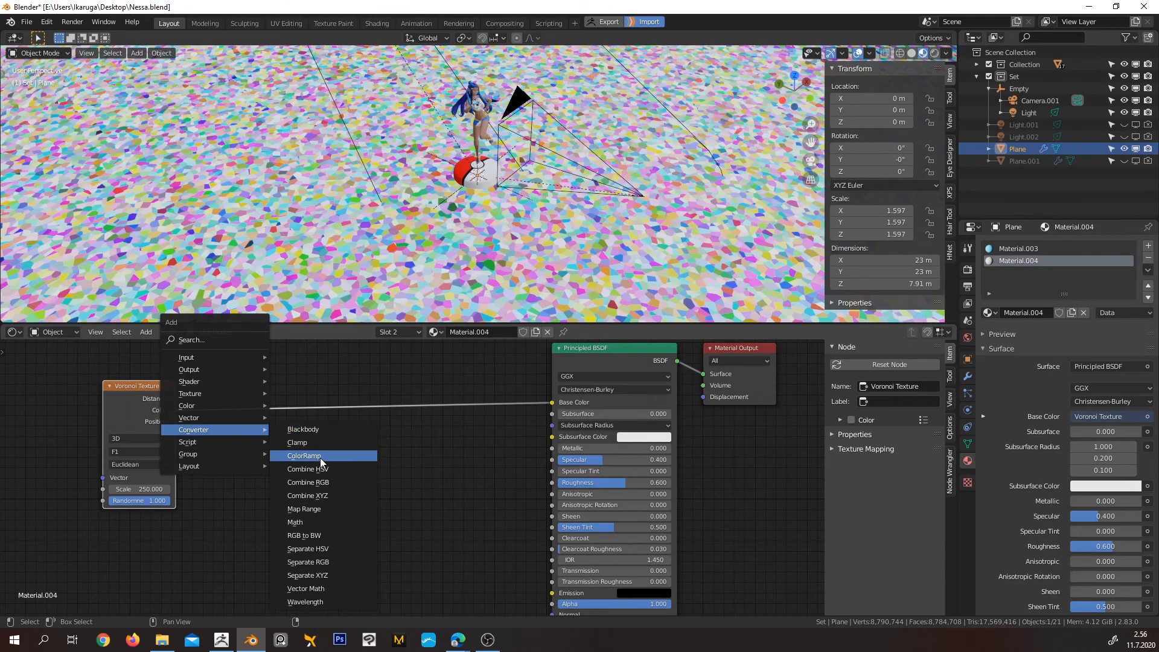
click(320, 458)
click(241, 431)
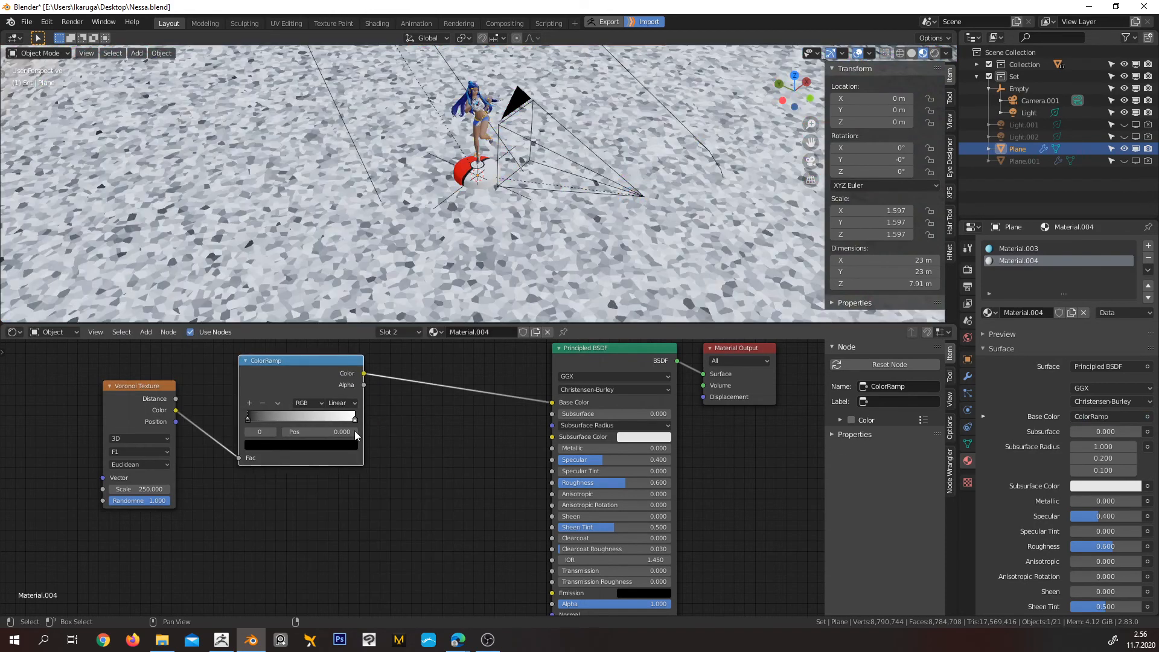
scroll(551, 177, up, 1)
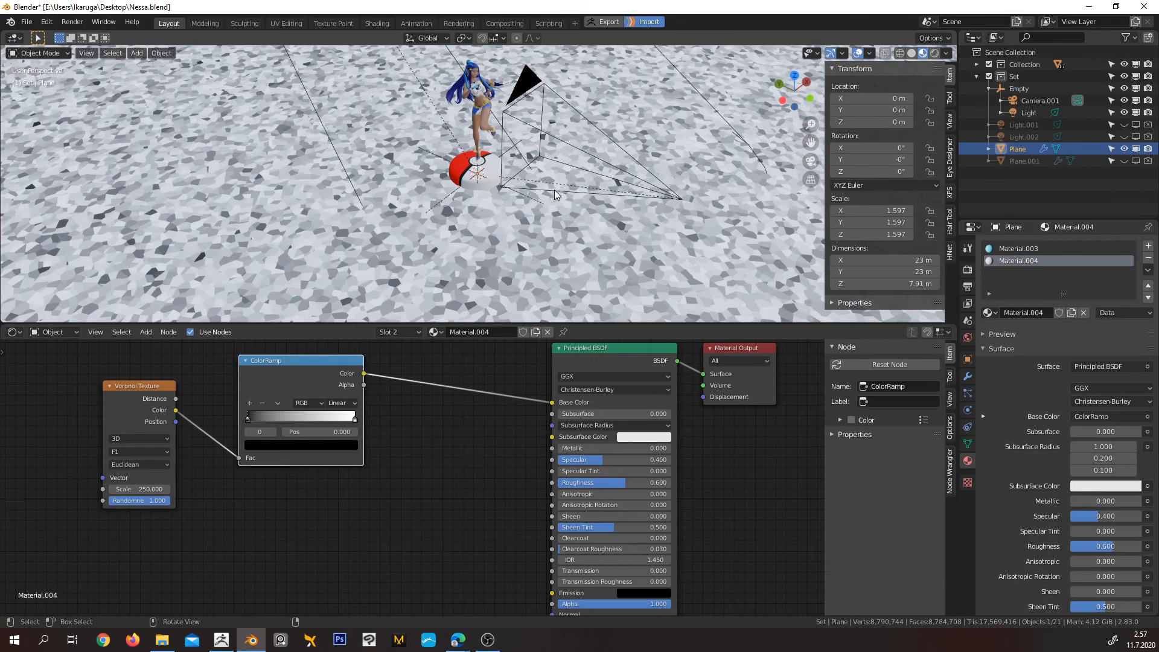
scroll(607, 165, down, 5)
middle_drag(629, 162, 410, 140)
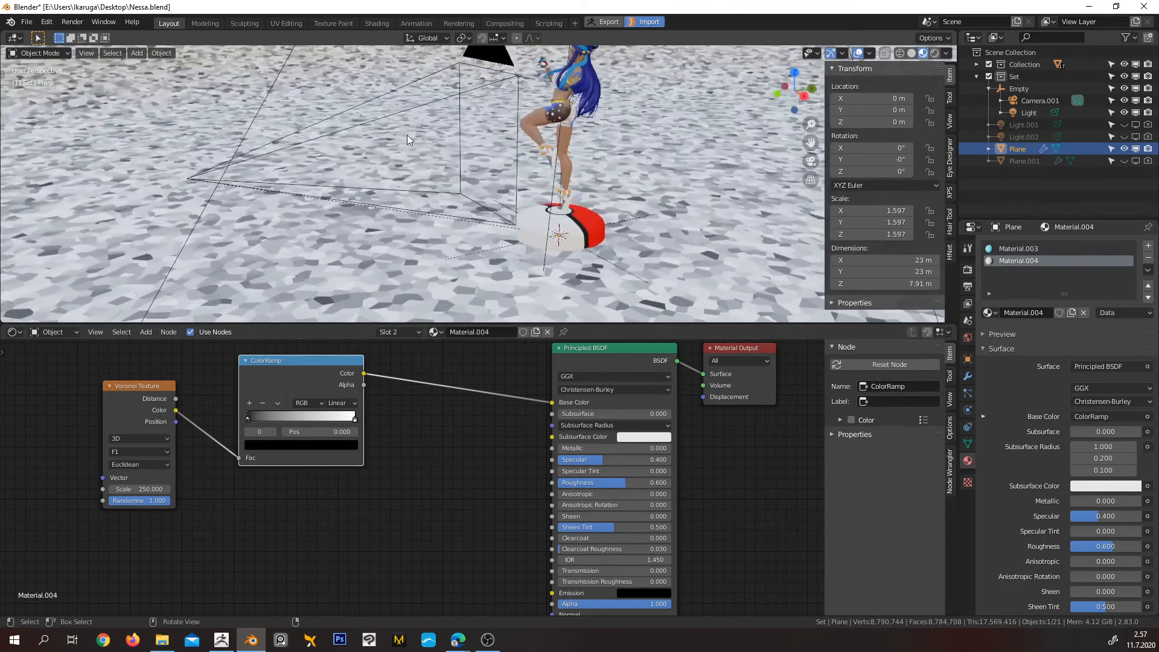
Turn the node editor area into a 3D viewport showing the camera view in Material Preview shading
click(13, 331)
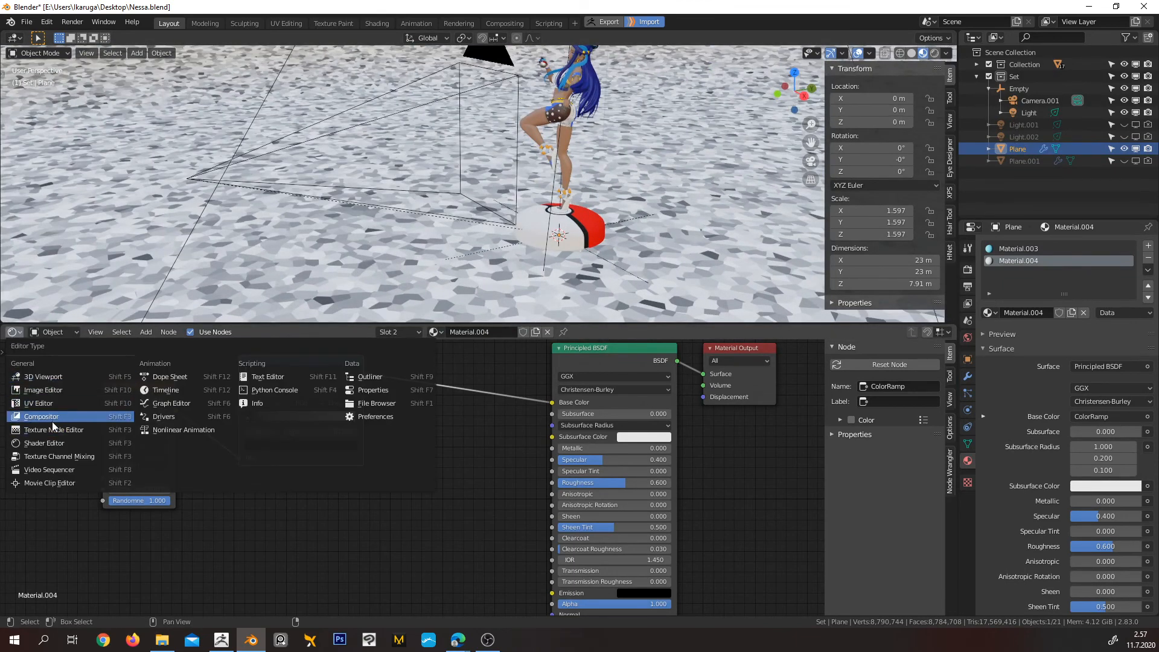
click(44, 378)
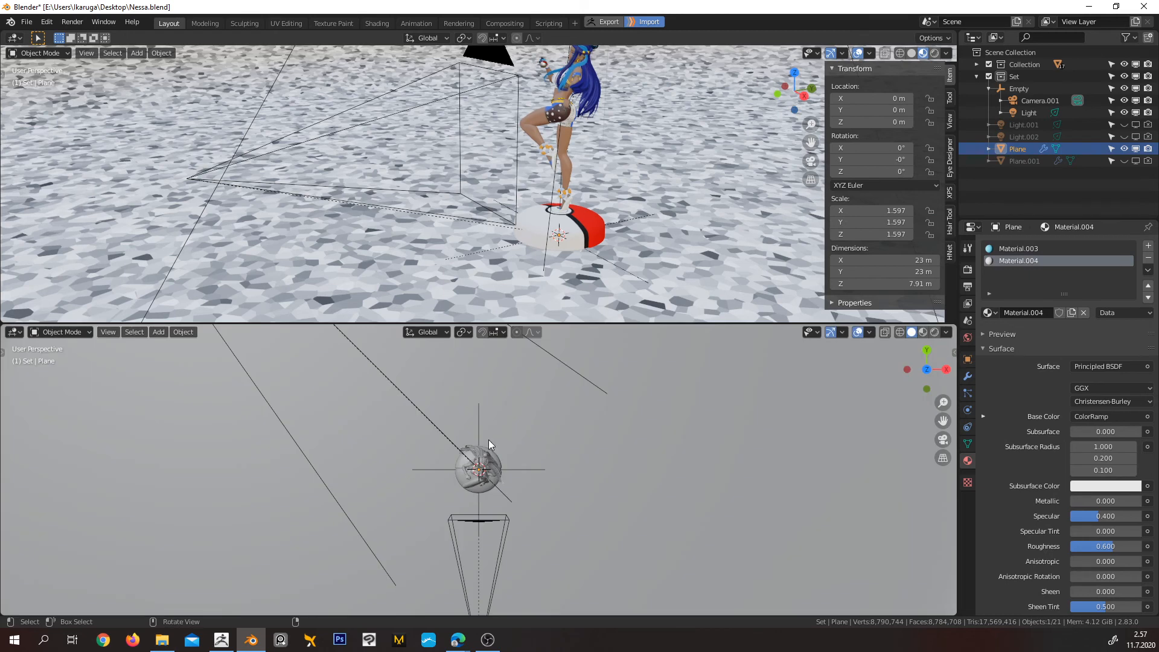
key(KP_0)
key(KP_0)
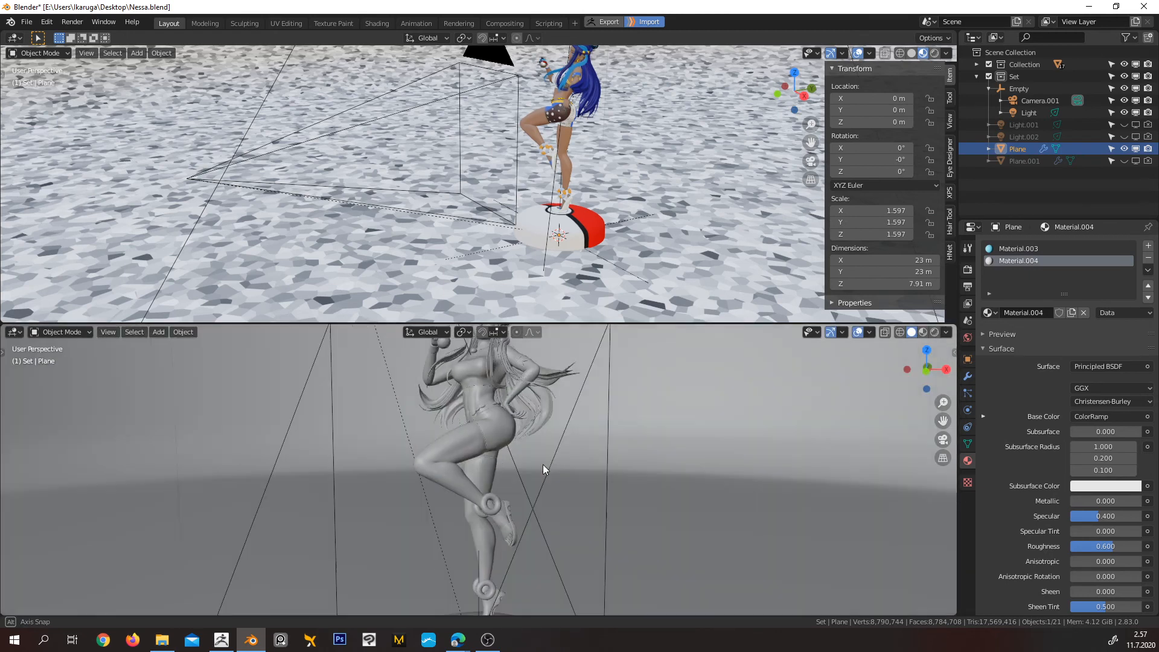
key(KP_0)
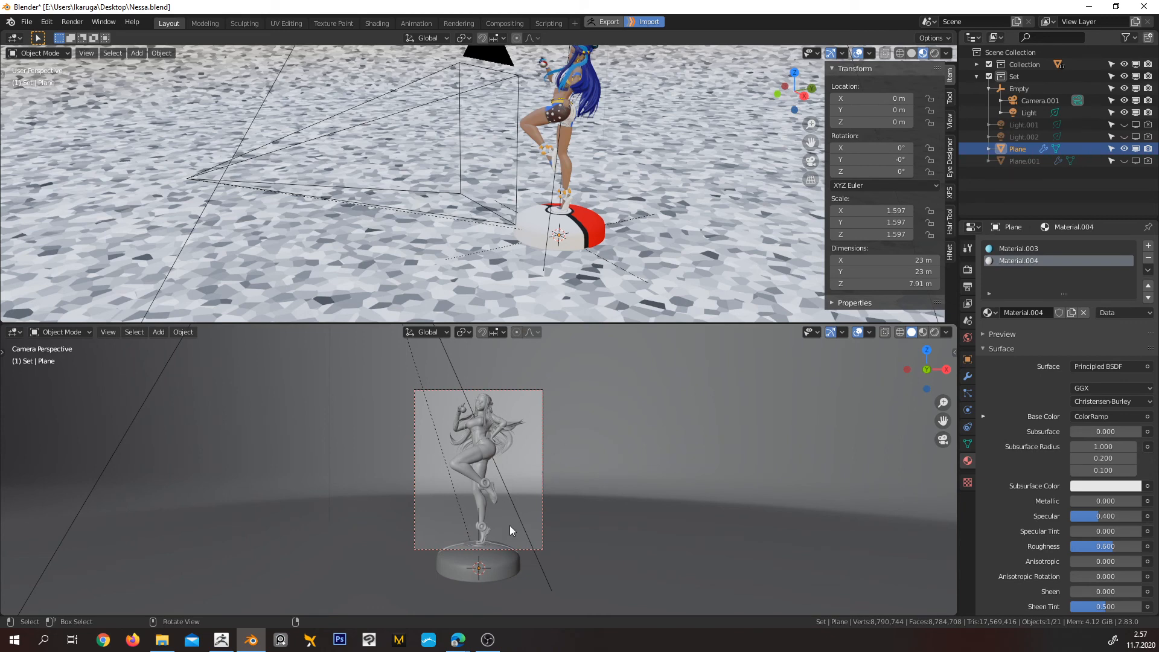
click(923, 333)
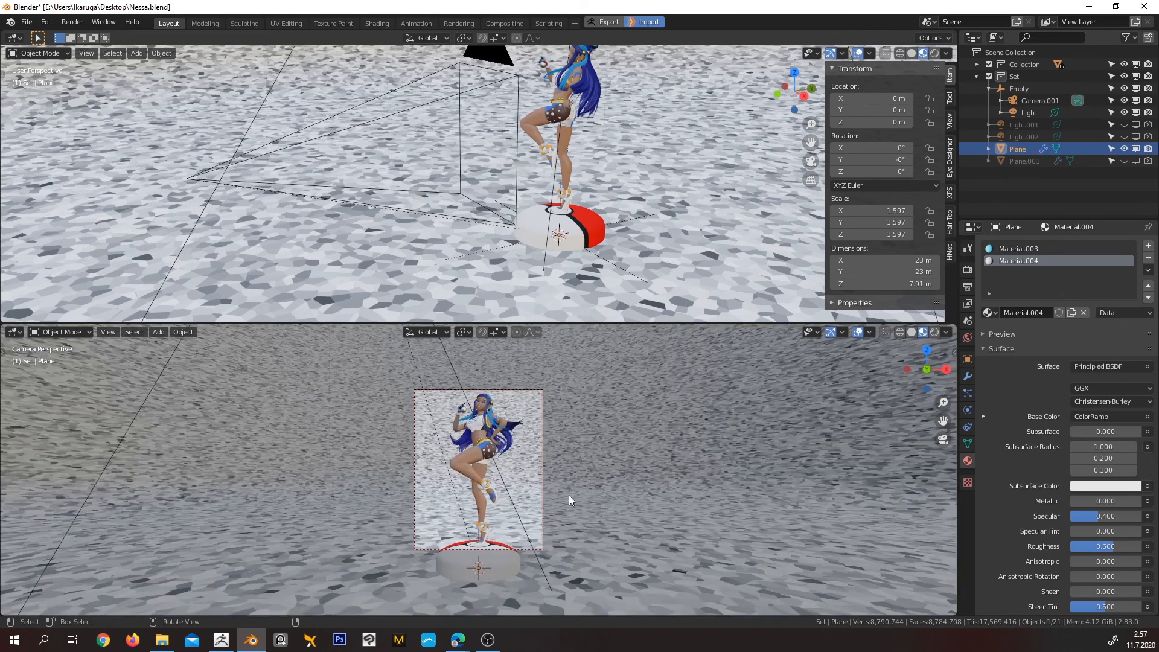
Rotate the Empty holding the camera and light about 37.9° around the global Z axis
click(609, 263)
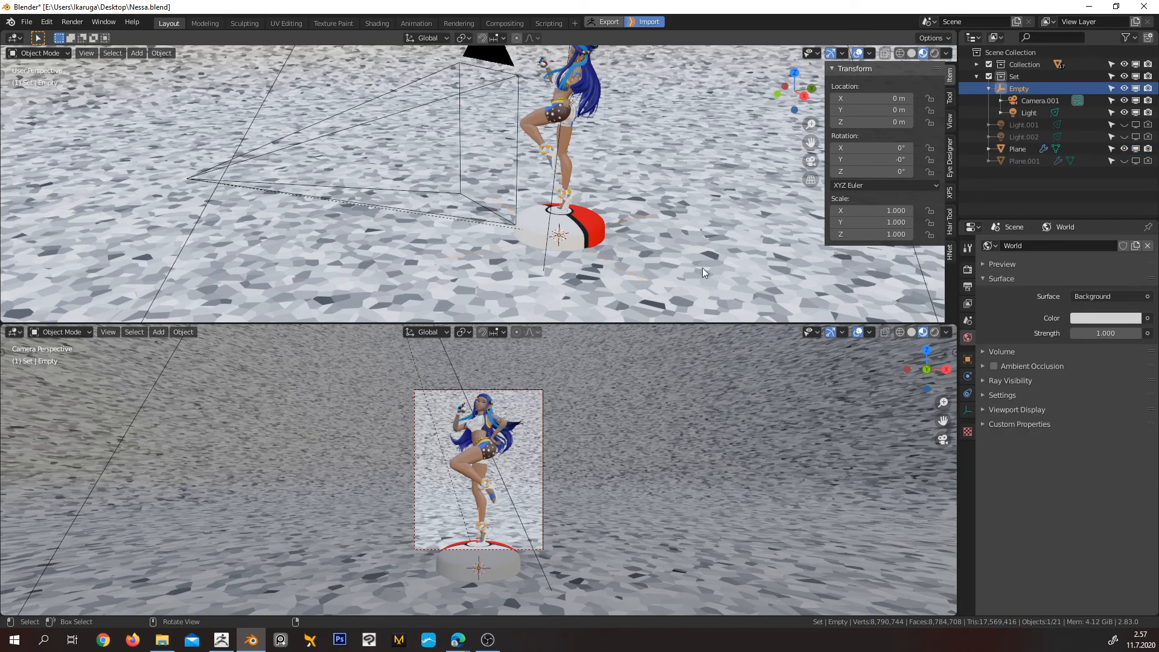
key(r)
key(z)
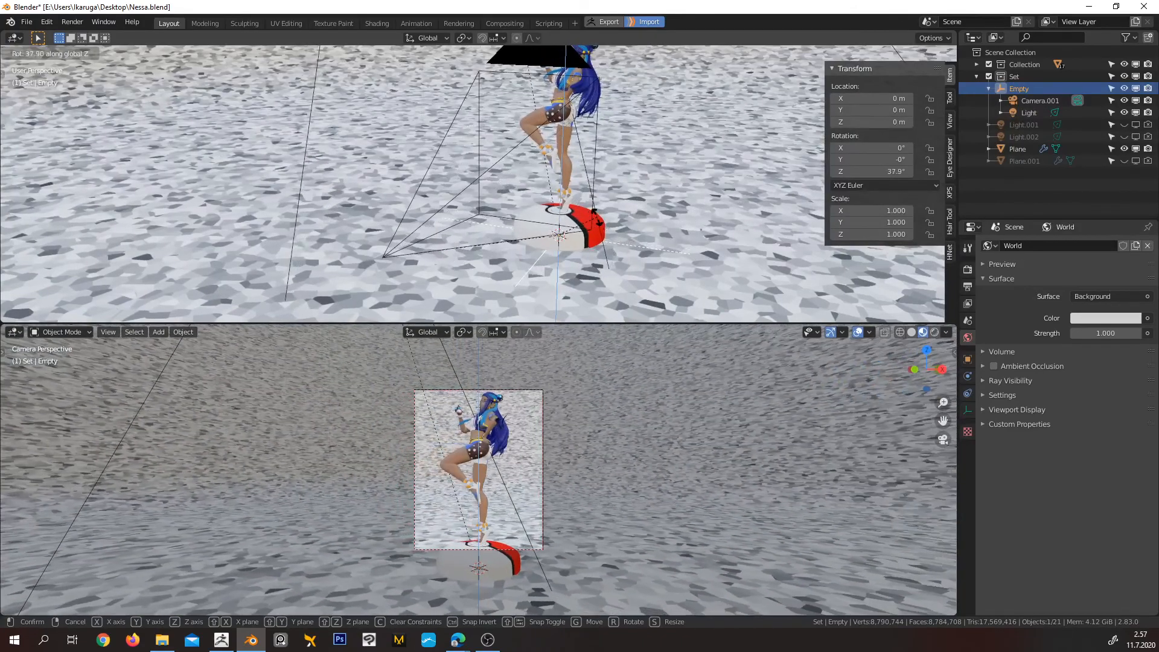
click(600, 221)
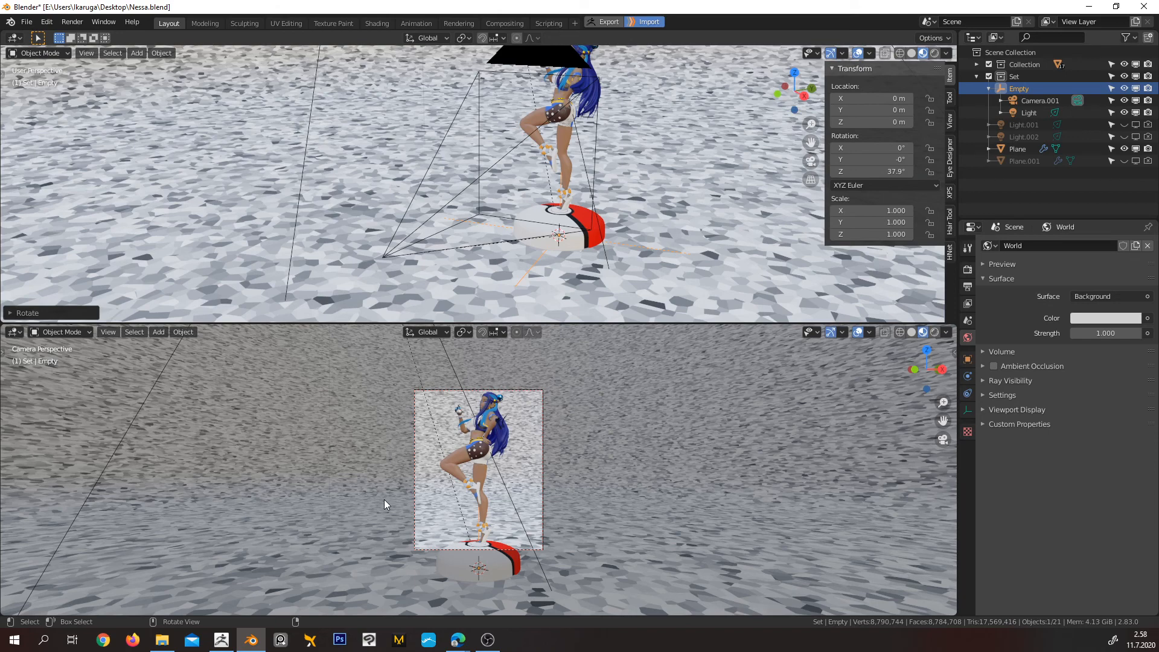
Raise Camera.001 along the global Z axis to a height of about 1.83 m
mouse_move(409, 195)
middle_down()
mouse_move(484, 241)
mouse_move(516, 144)
mouse_move(477, 179)
mouse_move(459, 221)
mouse_move(471, 226)
mouse_move(385, 136)
mouse_move(435, 151)
mouse_move(484, 132)
mouse_move(491, 155)
mouse_move(505, 88)
mouse_move(381, 194)
mouse_move(349, 175)
mouse_move(404, 190)
mouse_move(437, 165)
mouse_move(433, 132)
mouse_move(416, 179)
middle_up()
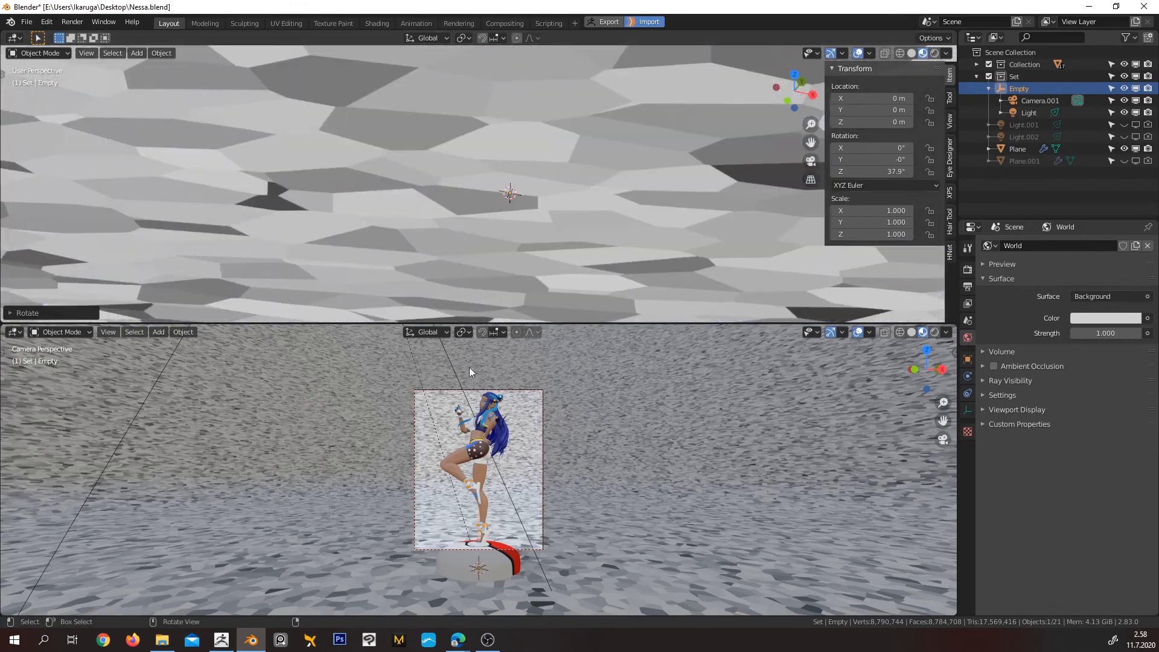
scroll(494, 483, up, 4)
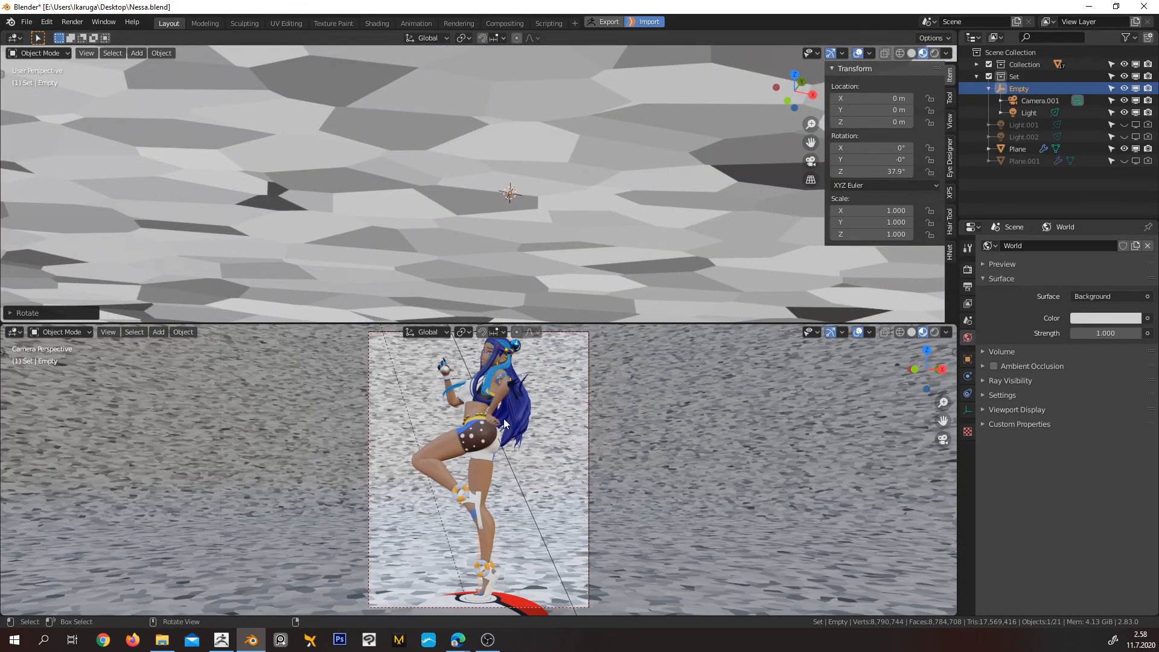
scroll(582, 125, down, 8)
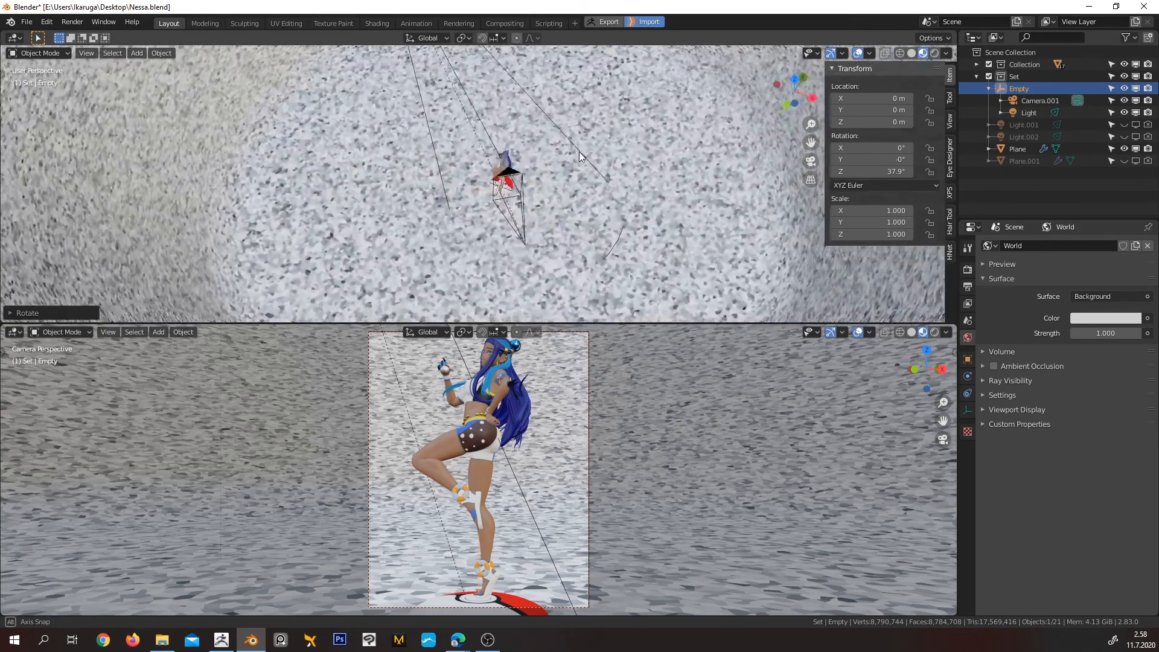
scroll(506, 145, up, 3)
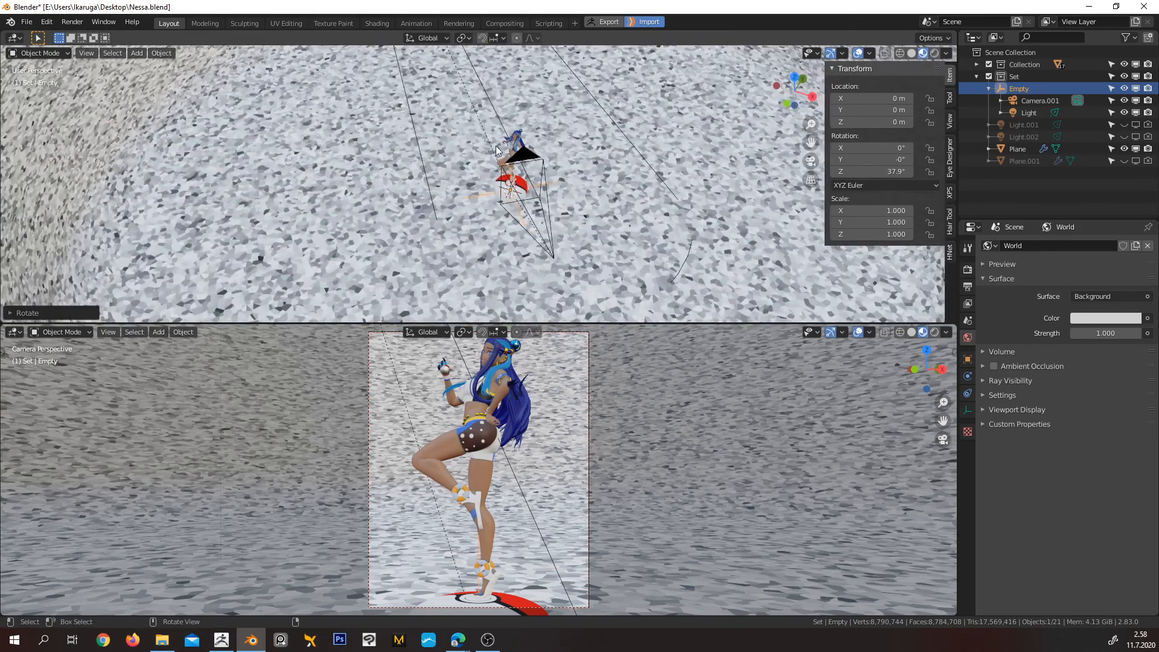
scroll(506, 145, up, 4)
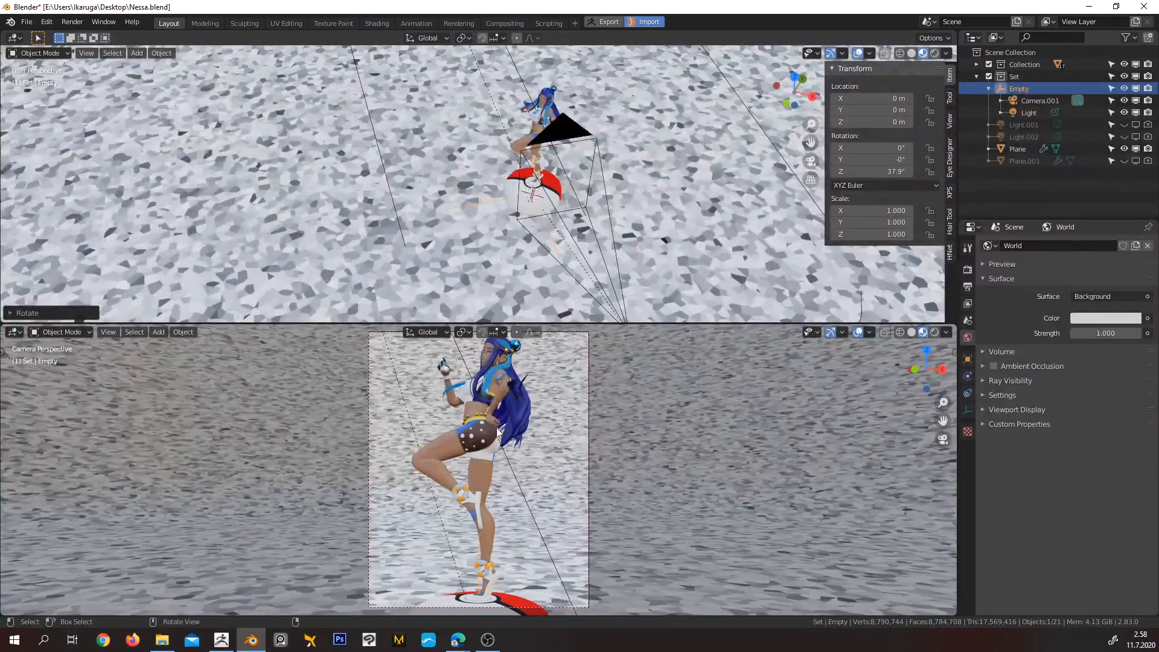
scroll(553, 454, down, 2)
middle_drag(594, 242, 657, 206)
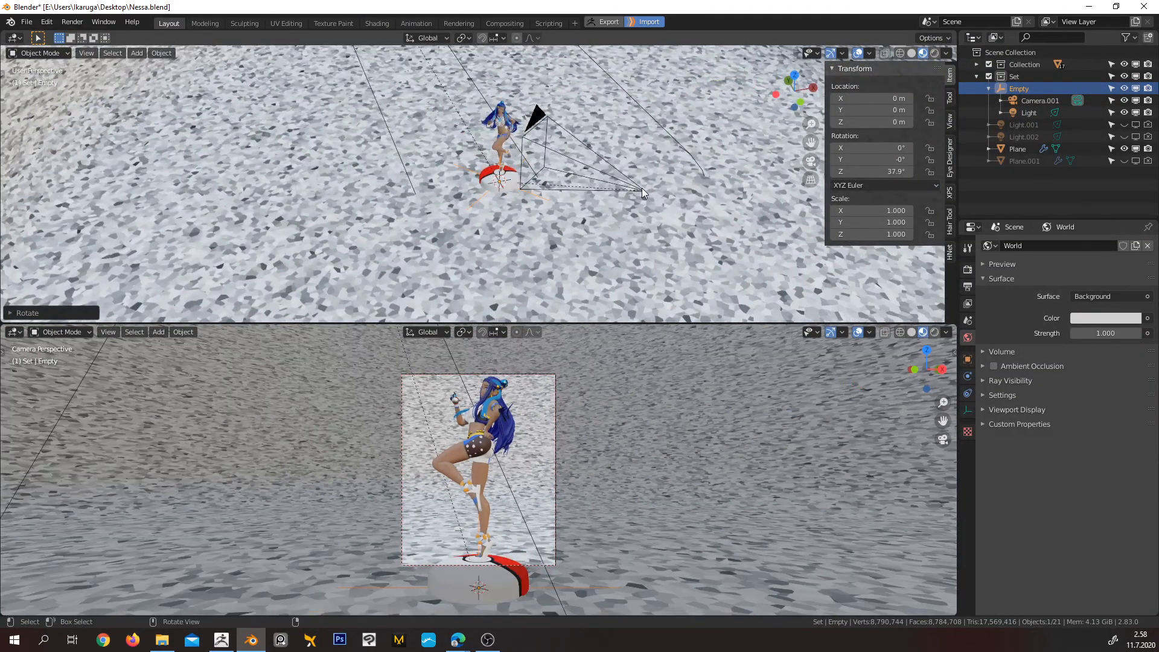
click(643, 189)
scroll(643, 181, up, 8)
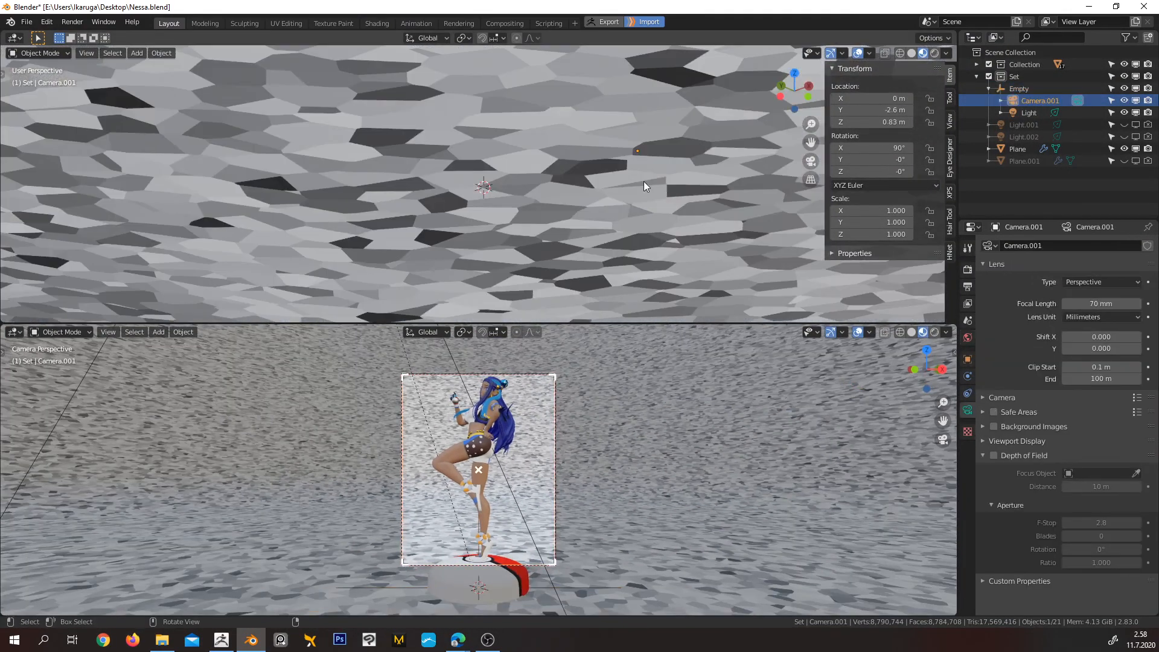
scroll(640, 187, down, 8)
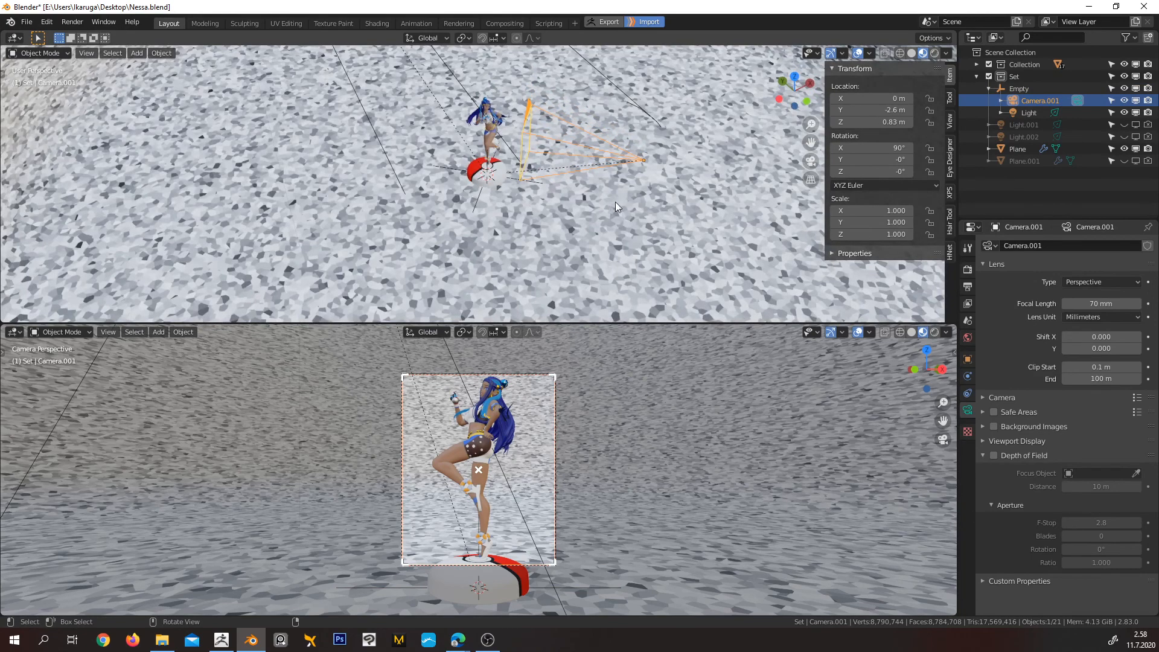
key(g)
key(z)
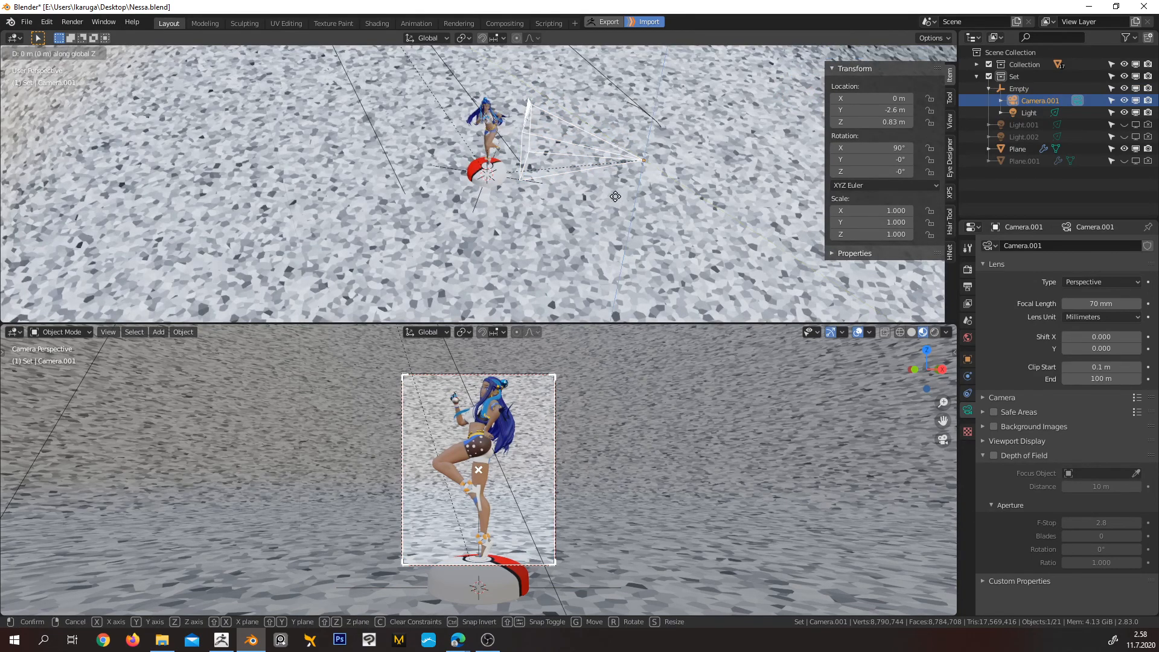
click(631, 138)
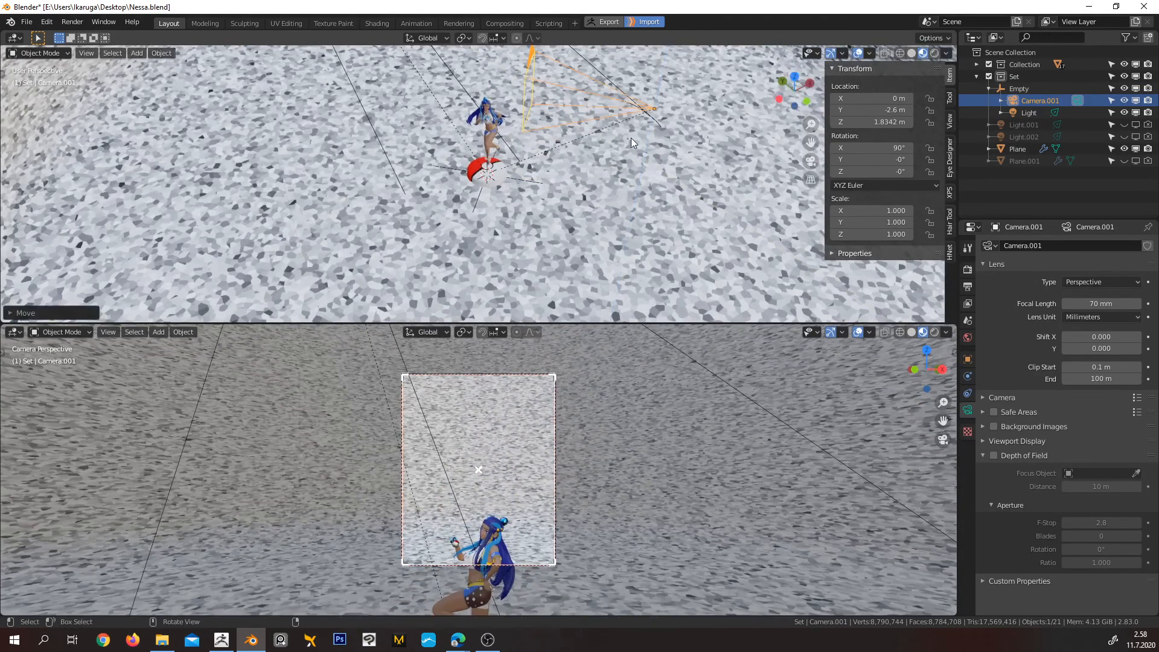
key(g)
key(y)
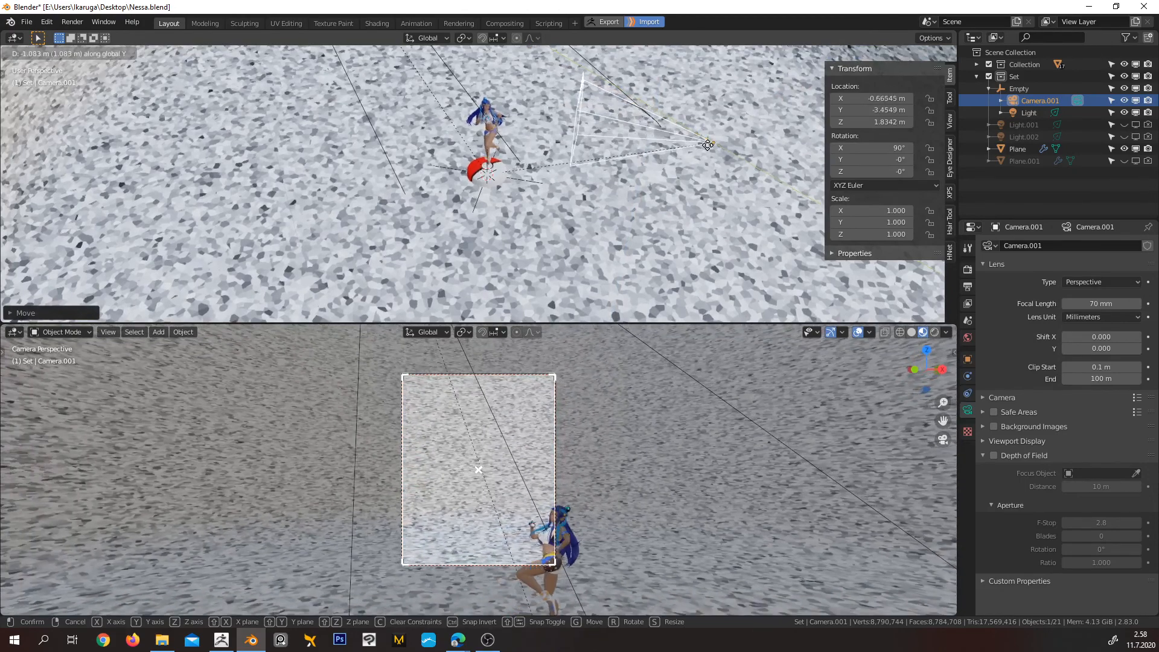
right_click(707, 145)
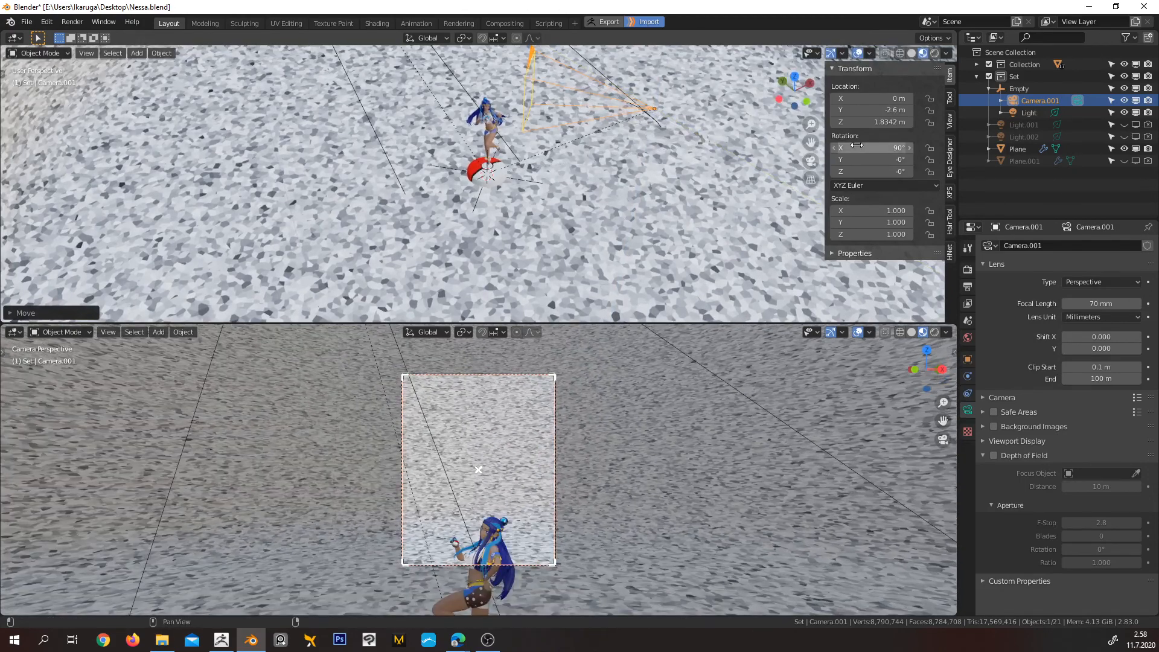
Reset the Empty's Z rotation to 0°
click(476, 205)
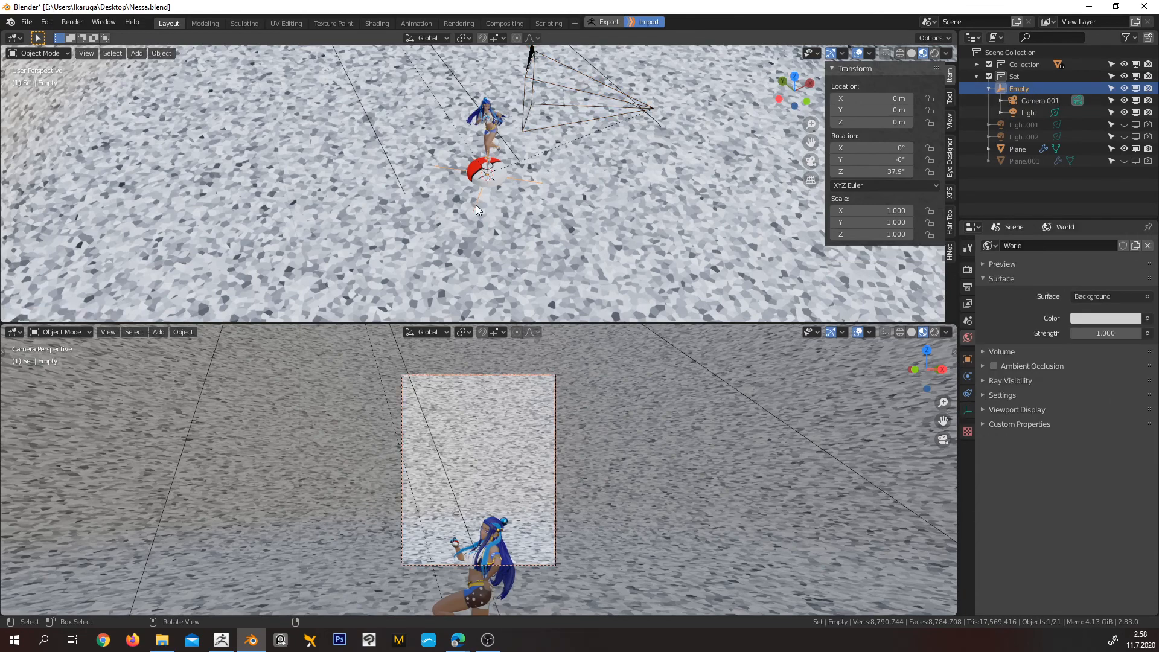
double_click(884, 172)
text(0)
key(Return)
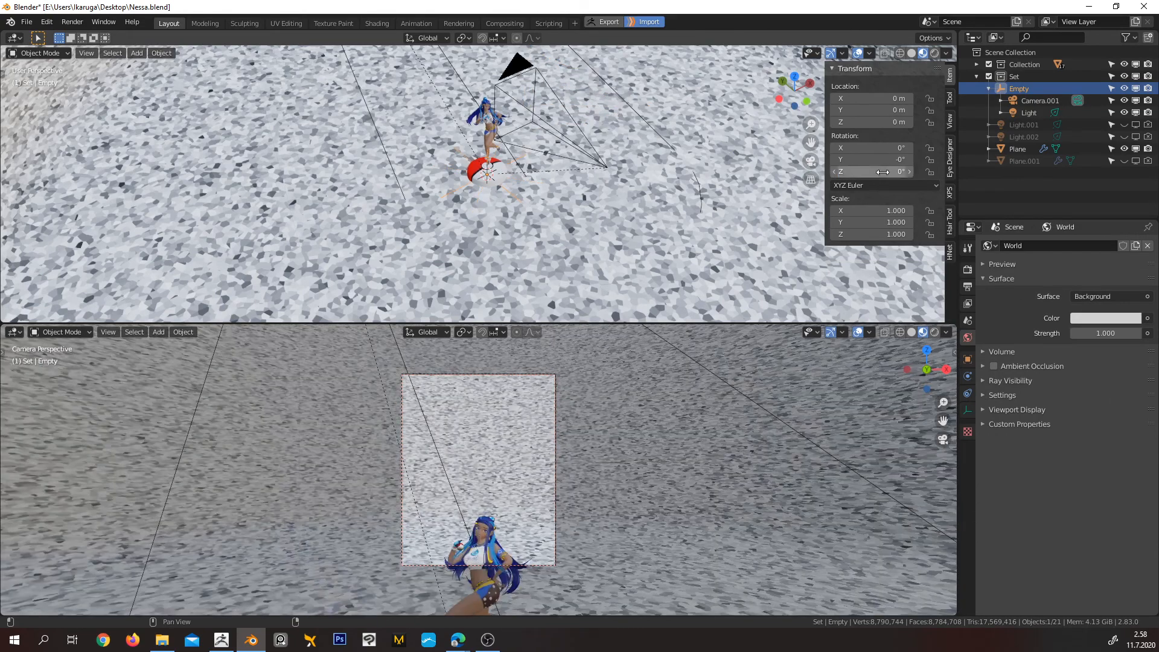
Move Camera.001 away from the figurine along the Y axis to about -4.31 m
click(603, 168)
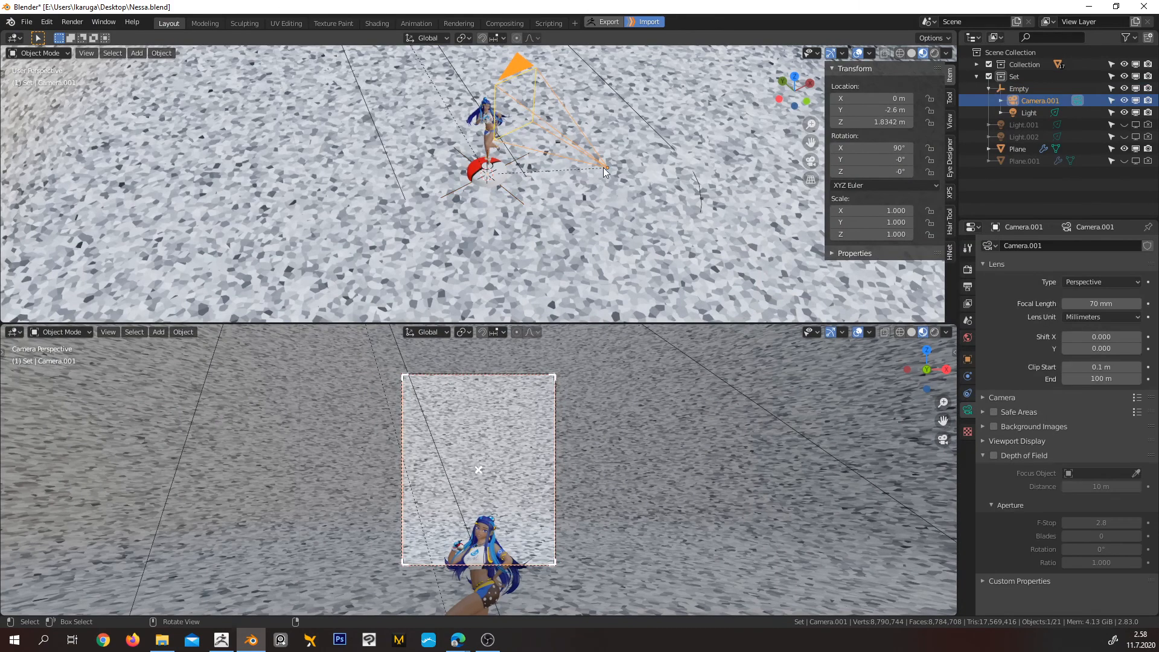
key(g)
key(y)
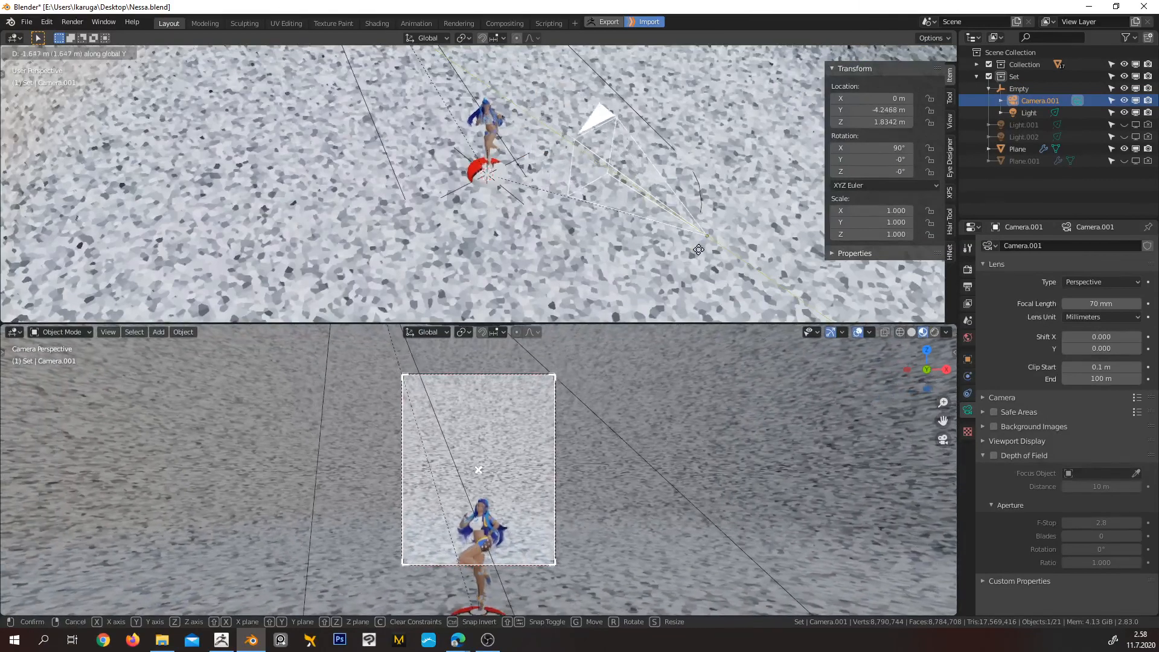
click(664, 240)
Tilt Camera.001 down around the X axis to 75° and check the figurine's framing through the camera
middle_drag(664, 240, 705, 225)
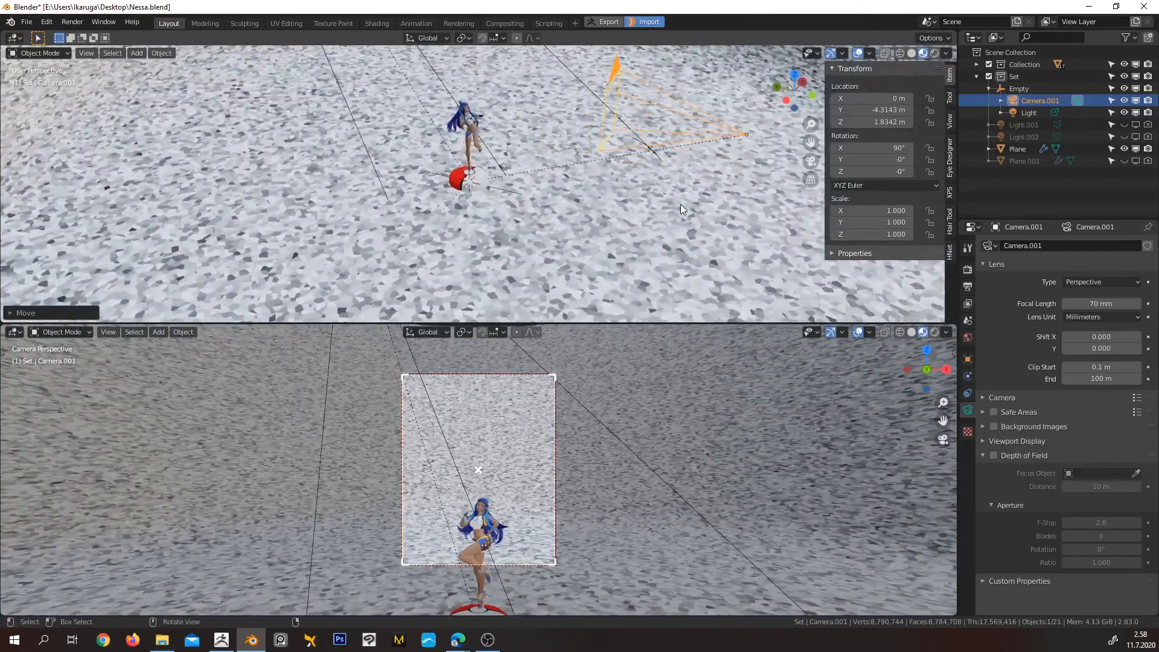
key(r)
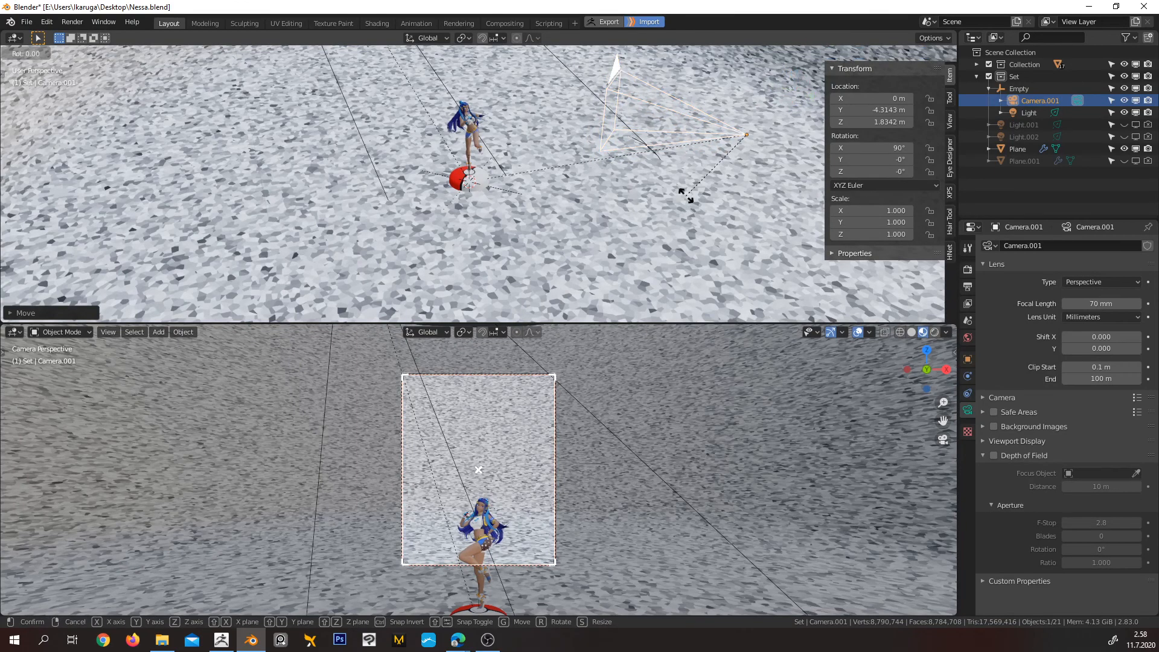
key(x)
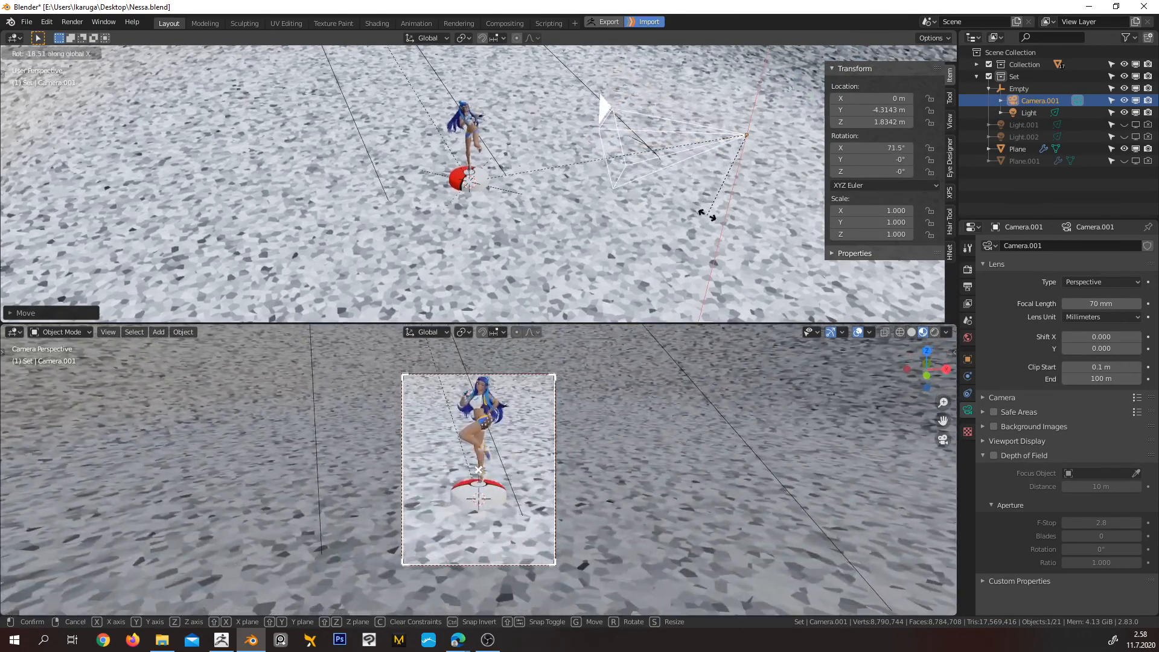
click(703, 212)
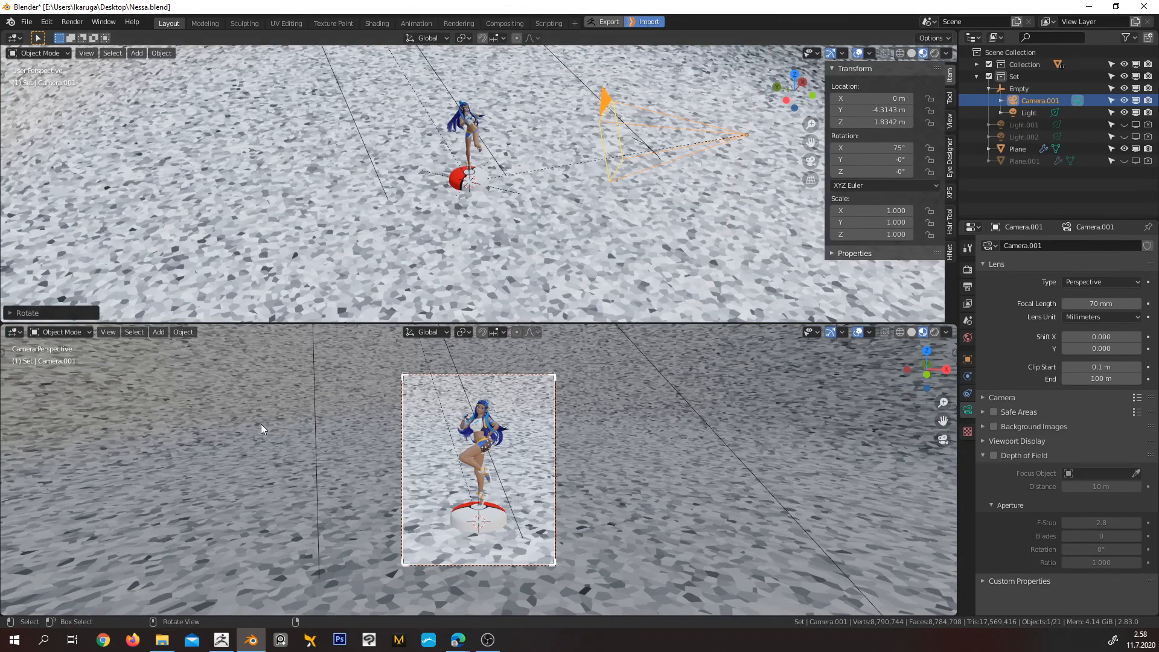
scroll(487, 444, up, 3)
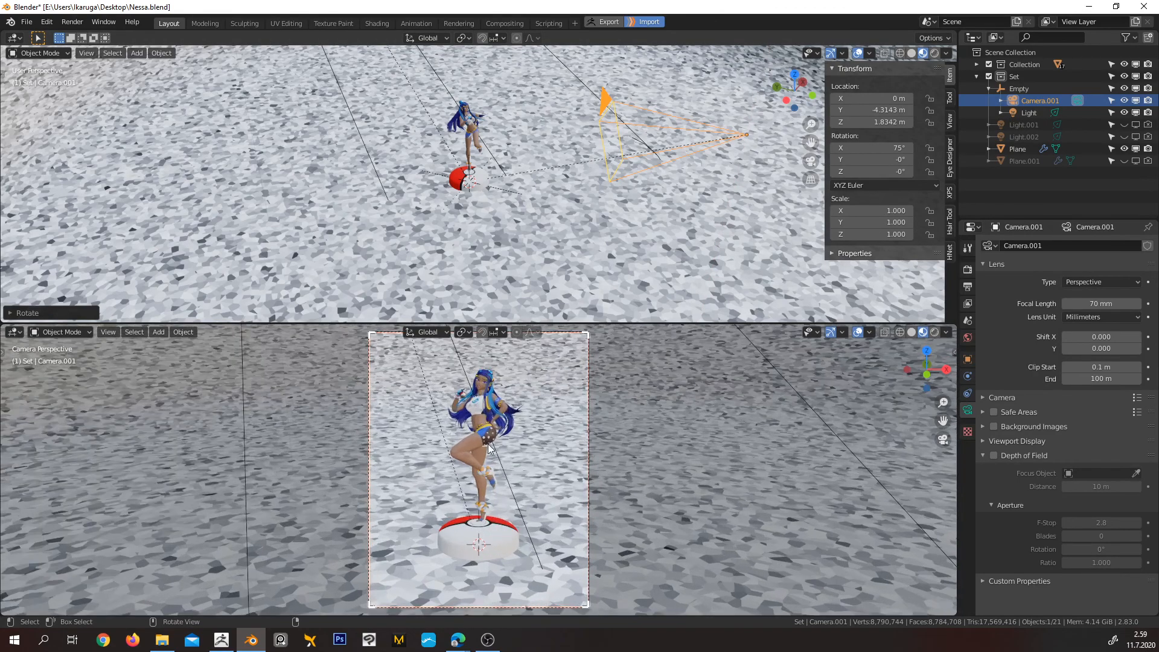
middle_drag(488, 444, 528, 445)
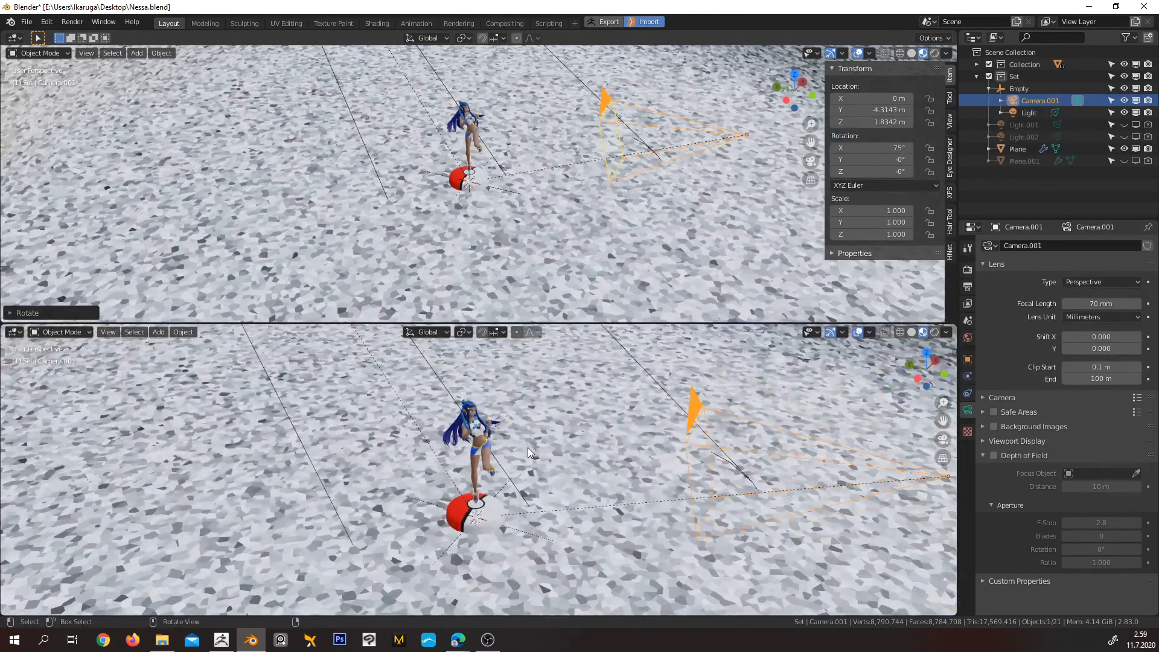
key(KP_0)
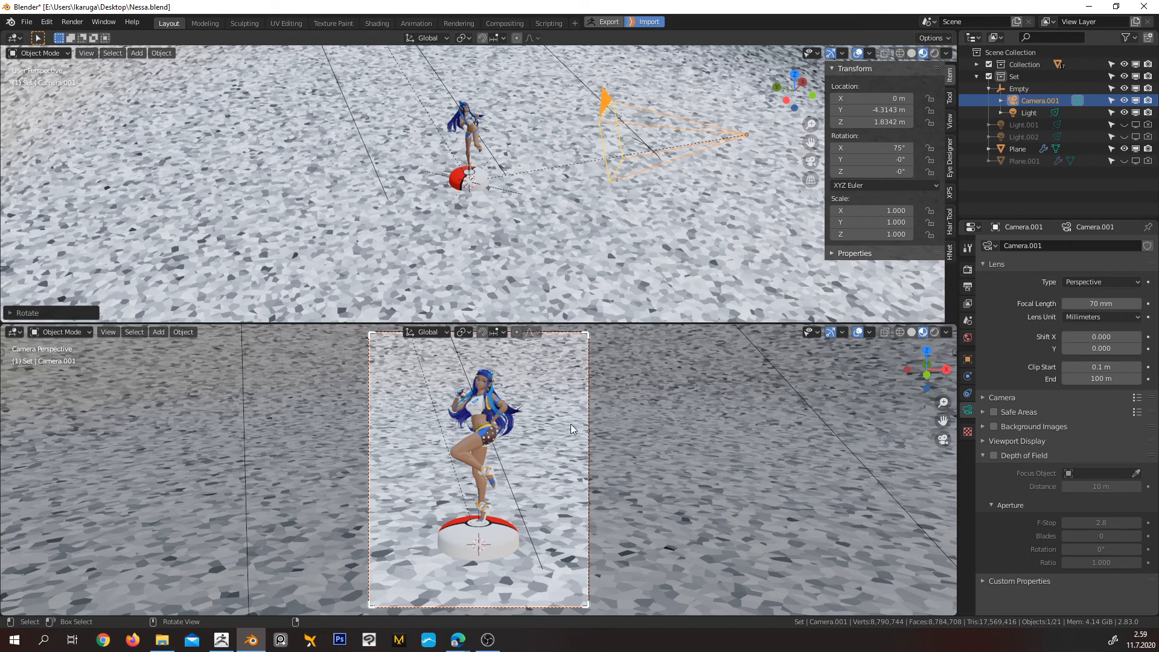
Switch the camera viewport area to the Shader Editor and bring up the backdrop Plane's Material.004 nodes
click(14, 333)
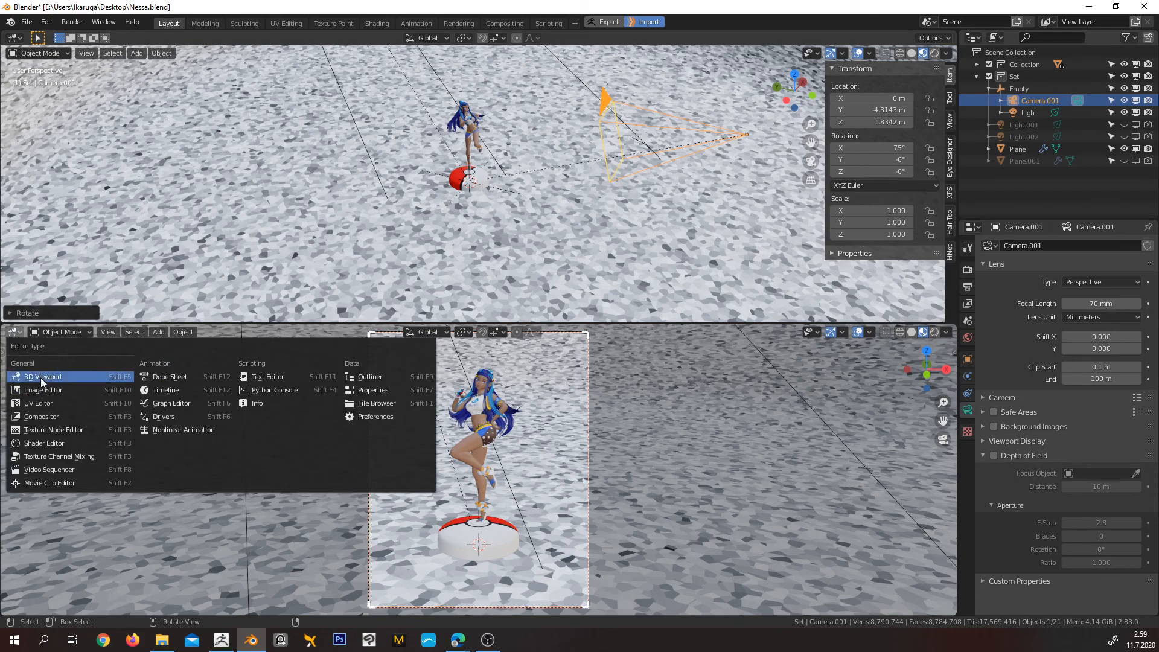
click(49, 443)
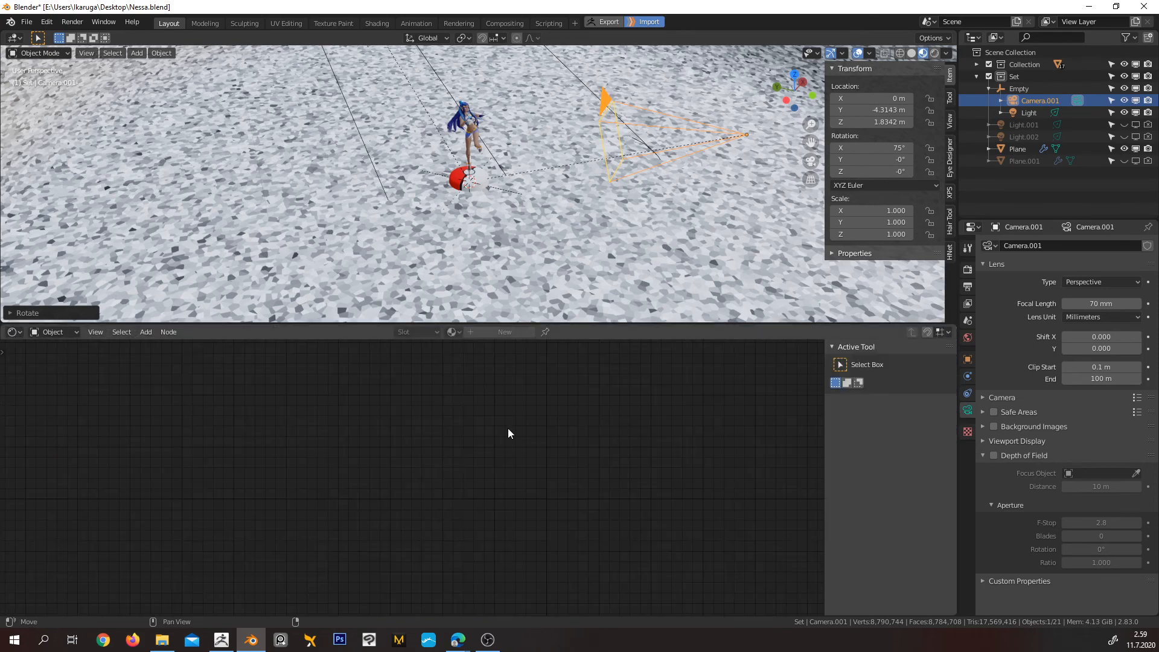
scroll(428, 442, down, 2)
click(355, 263)
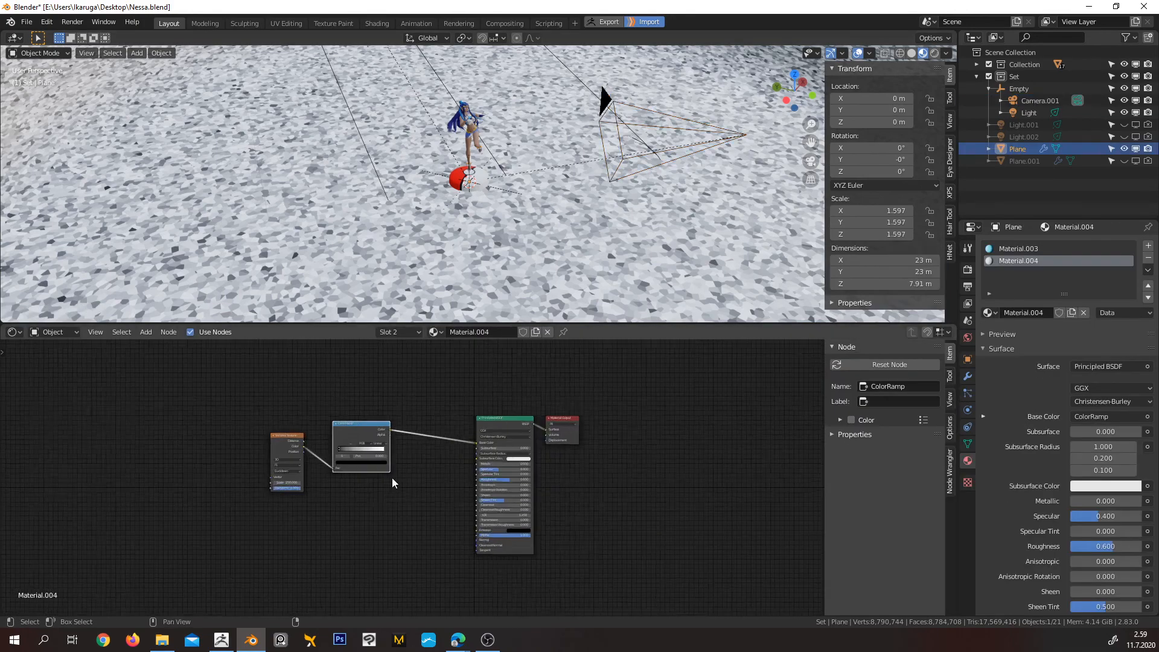
scroll(387, 476, up, 11)
middle_drag(310, 504, 611, 523)
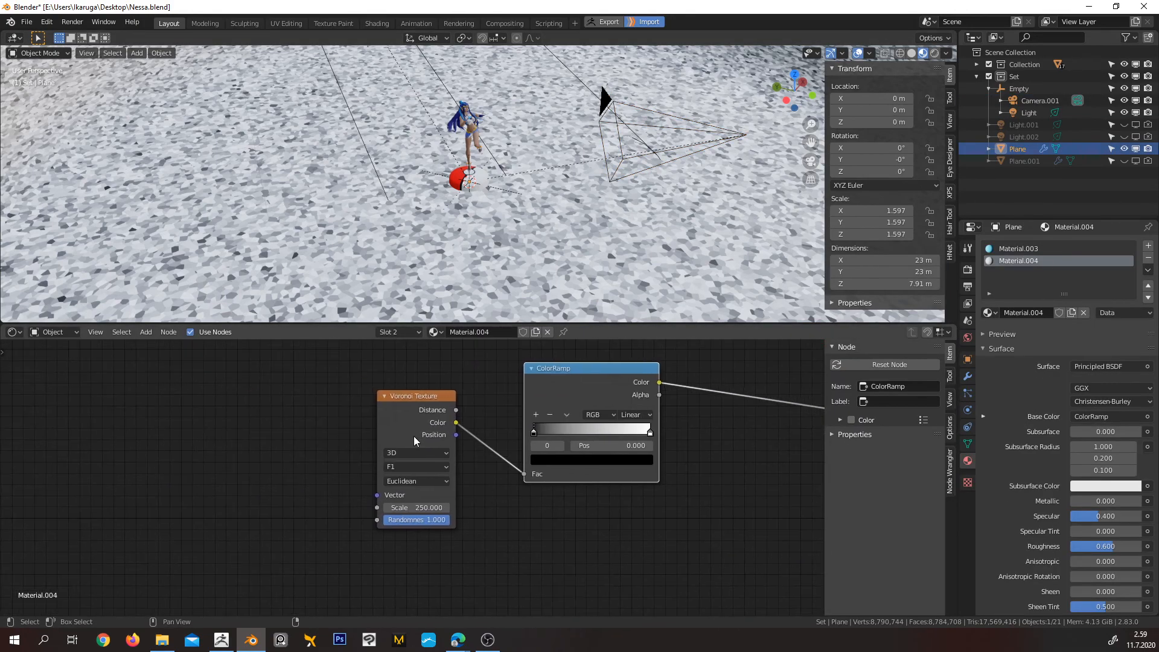
Add a Checker Texture node and connect its Color output to the ColorRamp's Fac in place of the Voronoi Texture
mouse_move(404, 422)
mouse_down()
mouse_move(377, 417)
mouse_move(389, 416)
mouse_up()
key(shift+a)
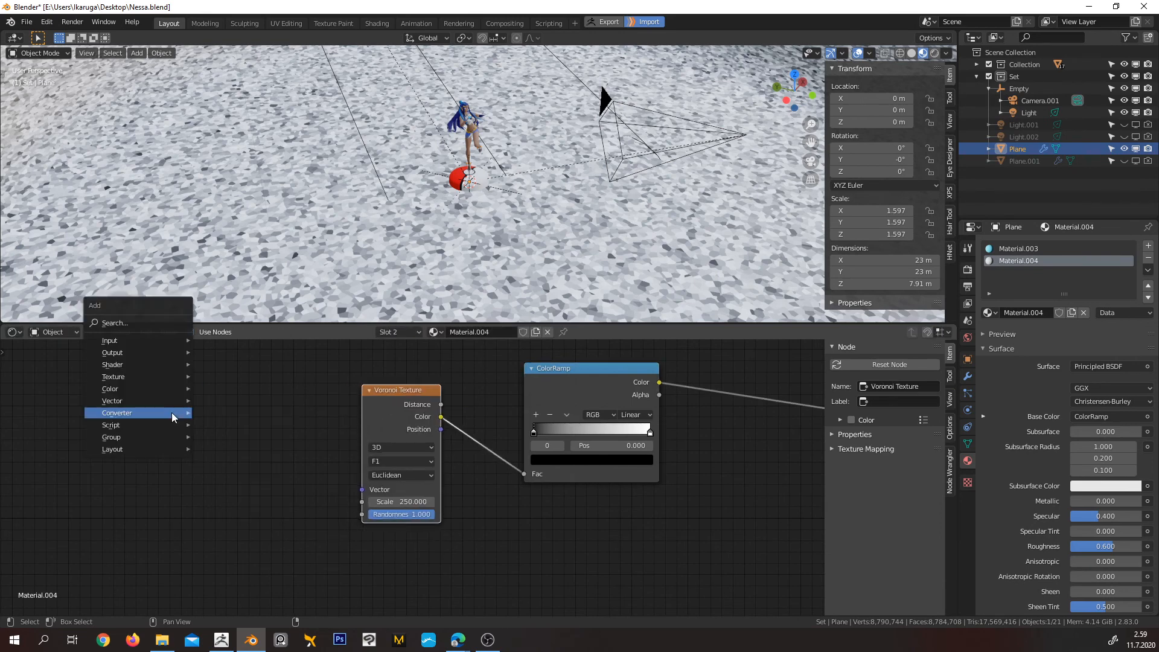
mouse_move(148, 374)
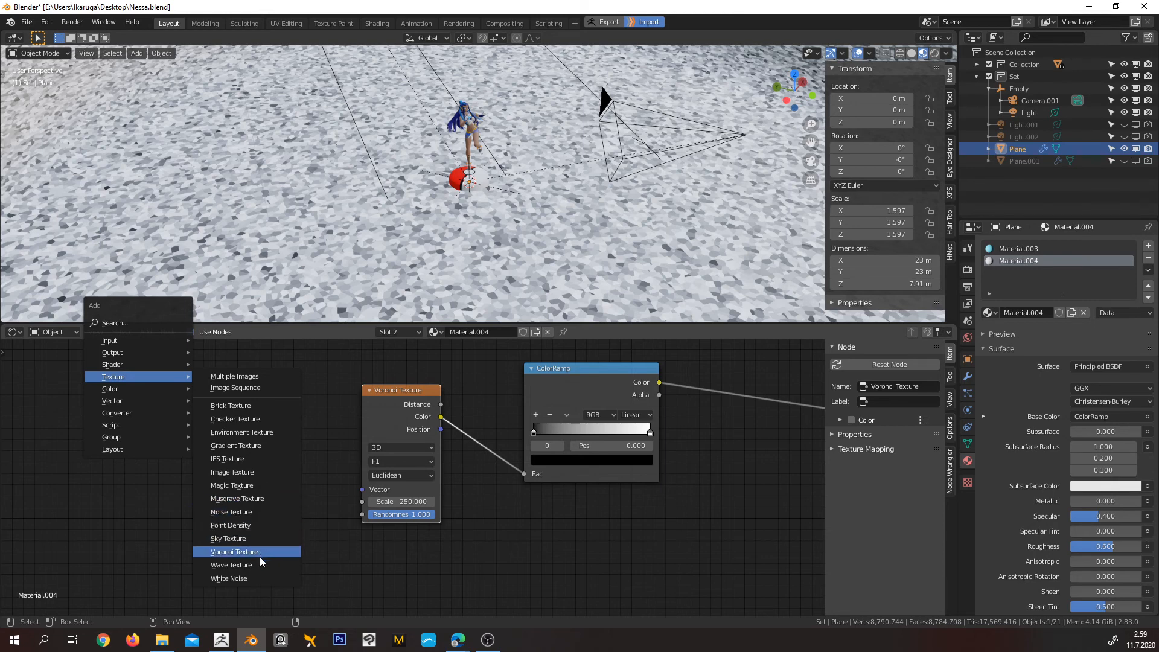
click(258, 423)
click(254, 420)
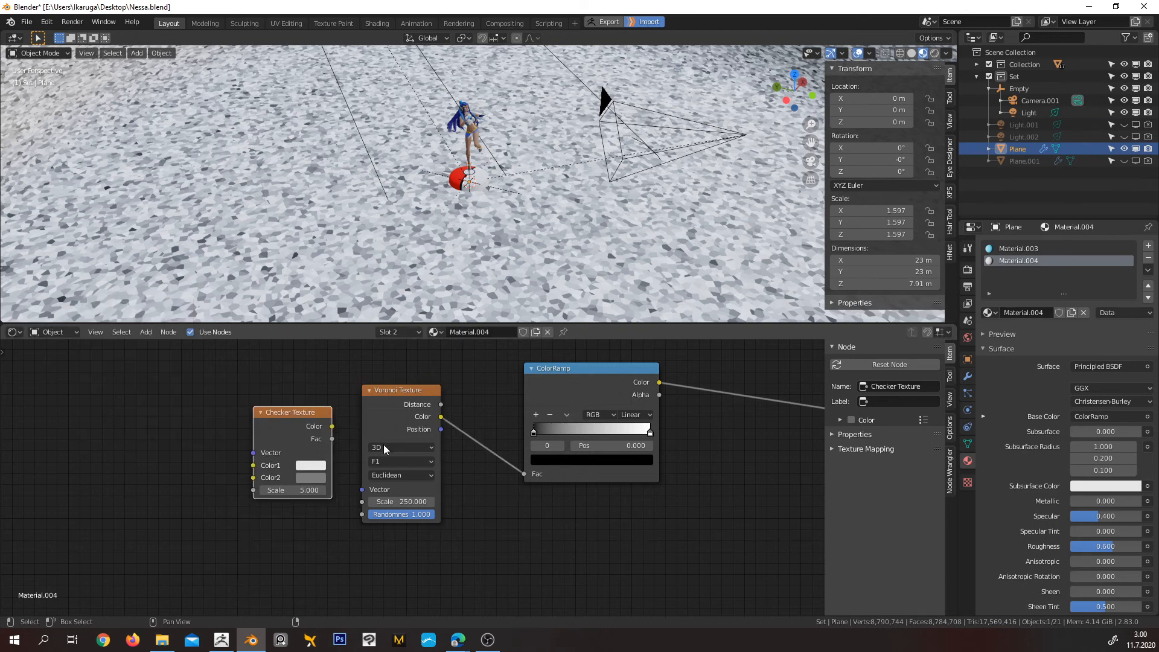
drag(384, 448, 369, 574)
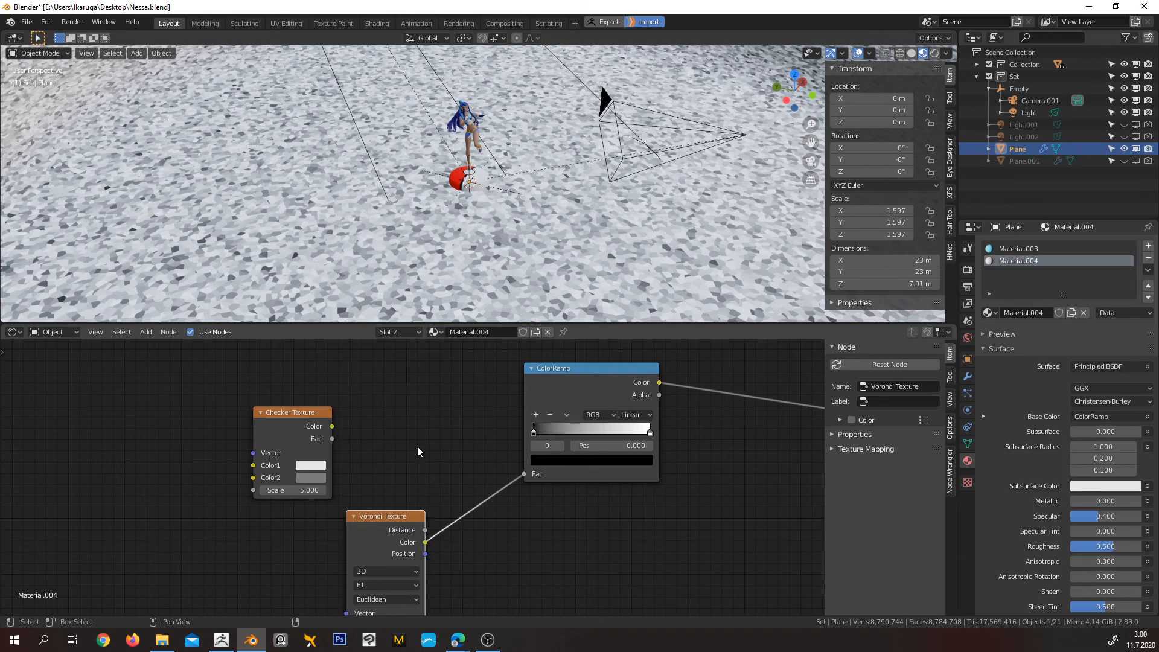
drag(332, 426, 525, 474)
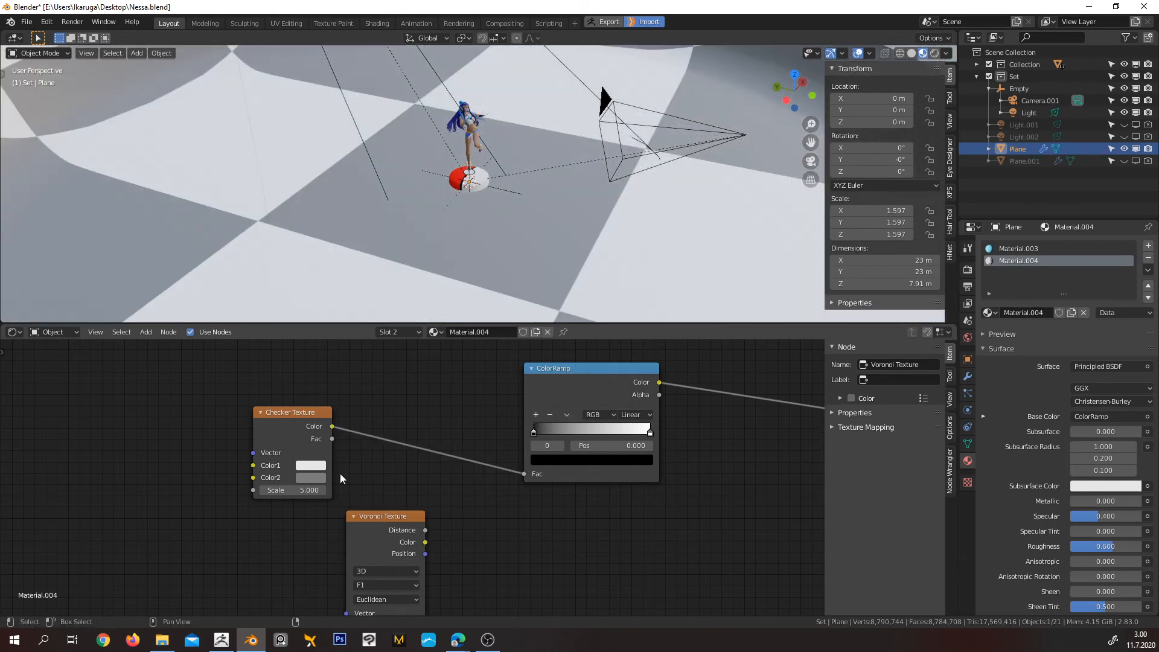
Set the Checker Texture's scale to 65.8 and check the pattern on the backdrop, including through the camera
drag(305, 490, 535, 490)
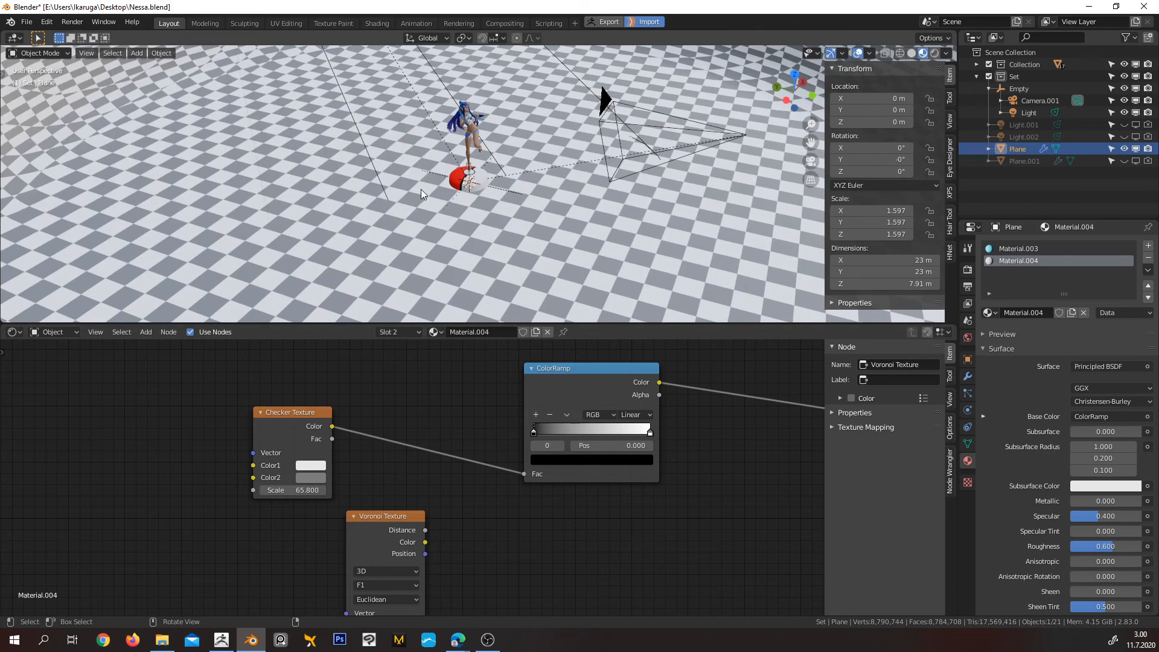
middle_drag(498, 179, 541, 168)
scroll(514, 135, up, 14)
scroll(541, 168, down, 14)
shift+middle_drag(305, 179, 558, 164)
scroll(309, 150, up, 10)
scroll(309, 149, down, 10)
scroll(550, 154, down, 5)
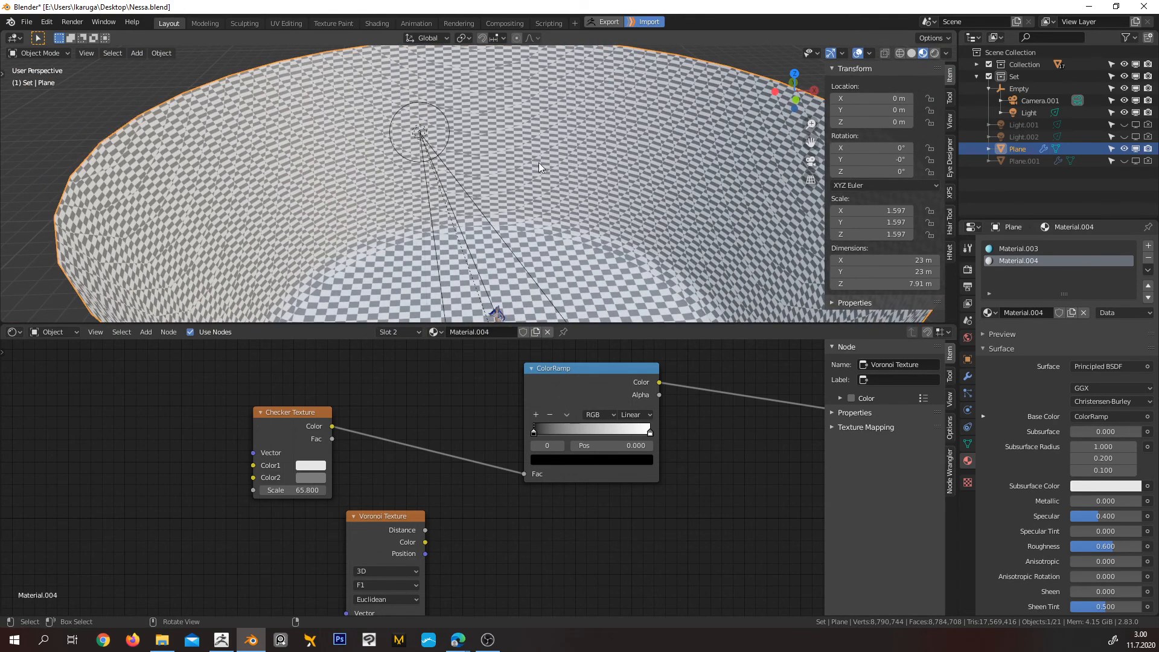
scroll(534, 175, down, 2)
key(KP_0)
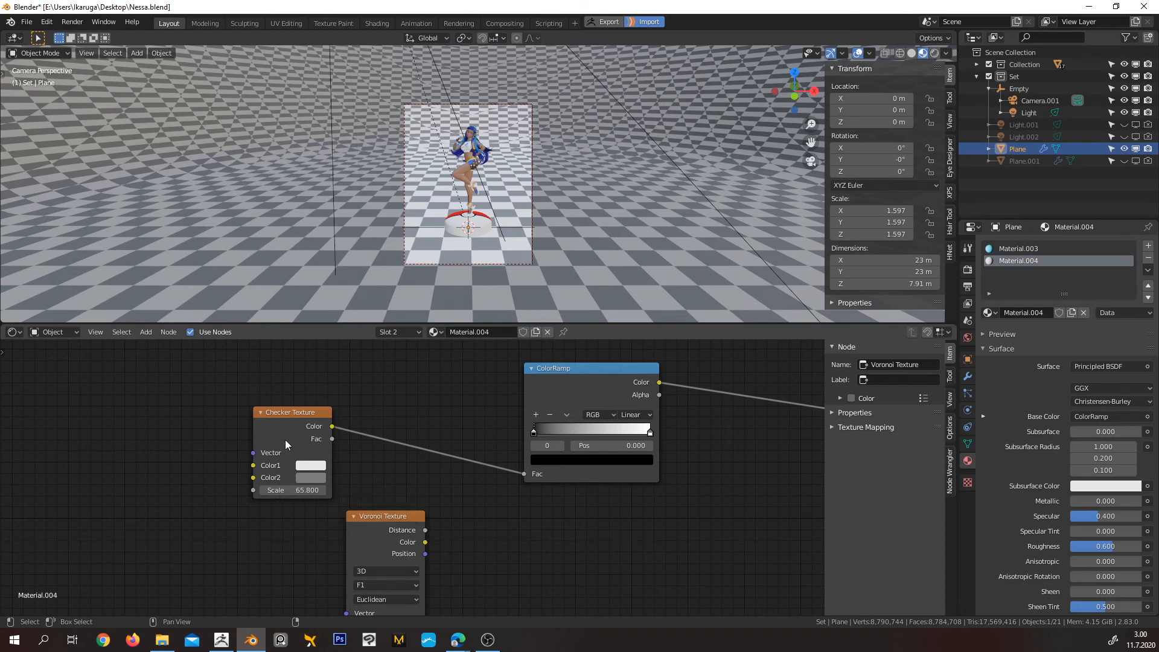
Change the Checker Texture's Color2 to black and Color1 to red, and check the backdrop around the figurine
click(313, 477)
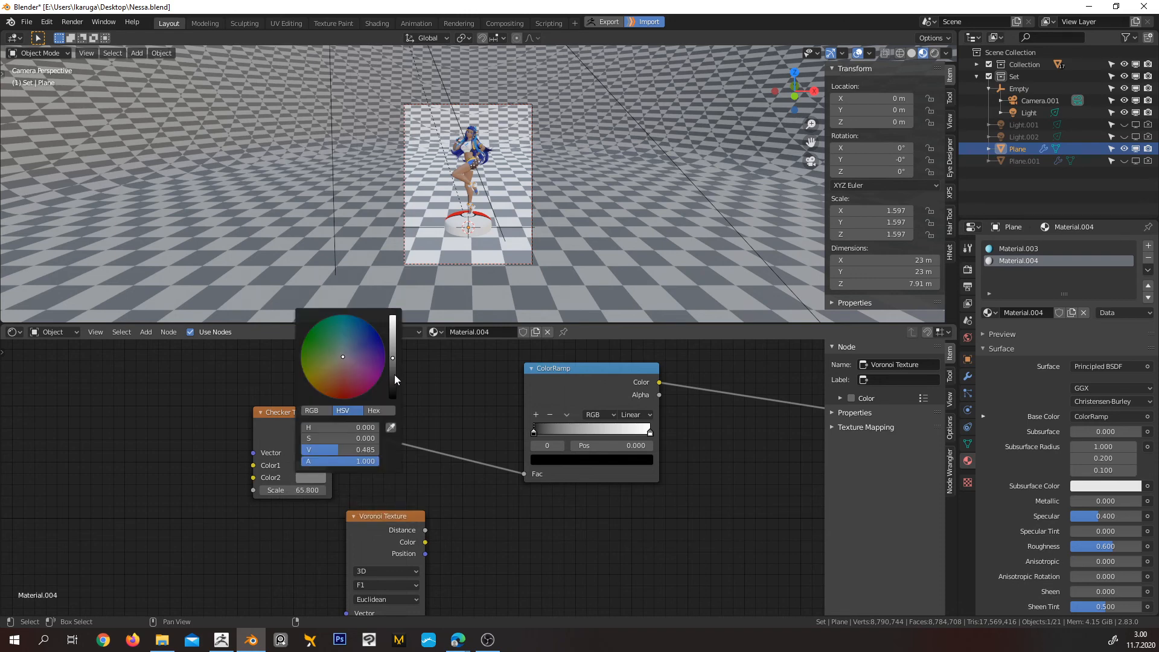
drag(393, 375, 393, 397)
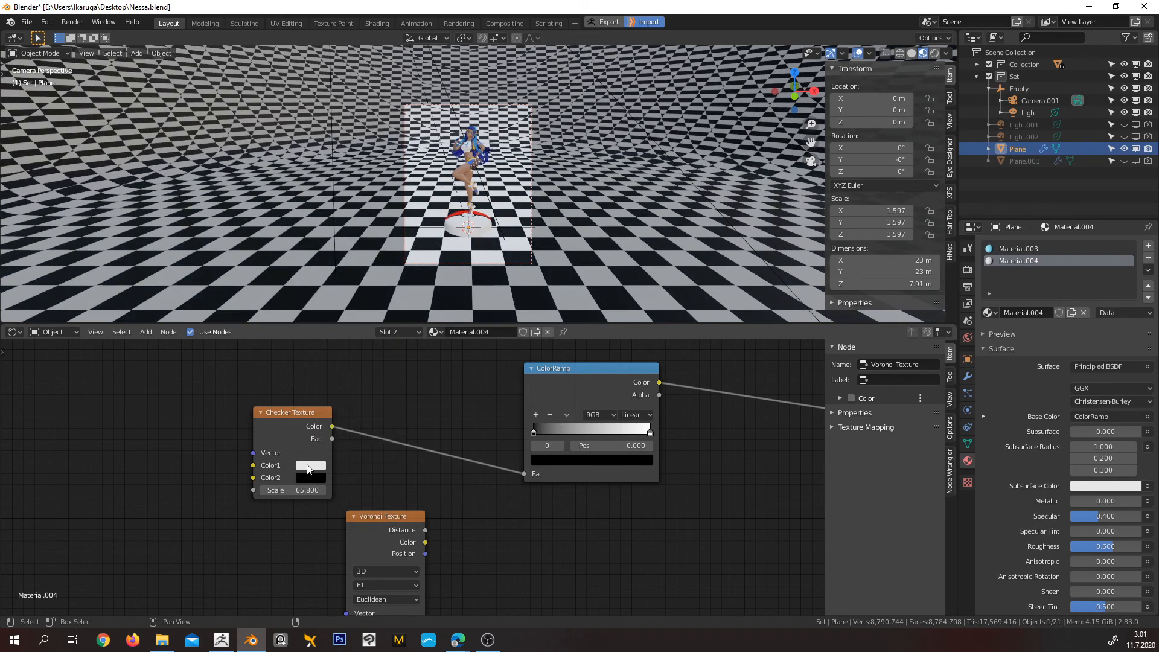
click(309, 470)
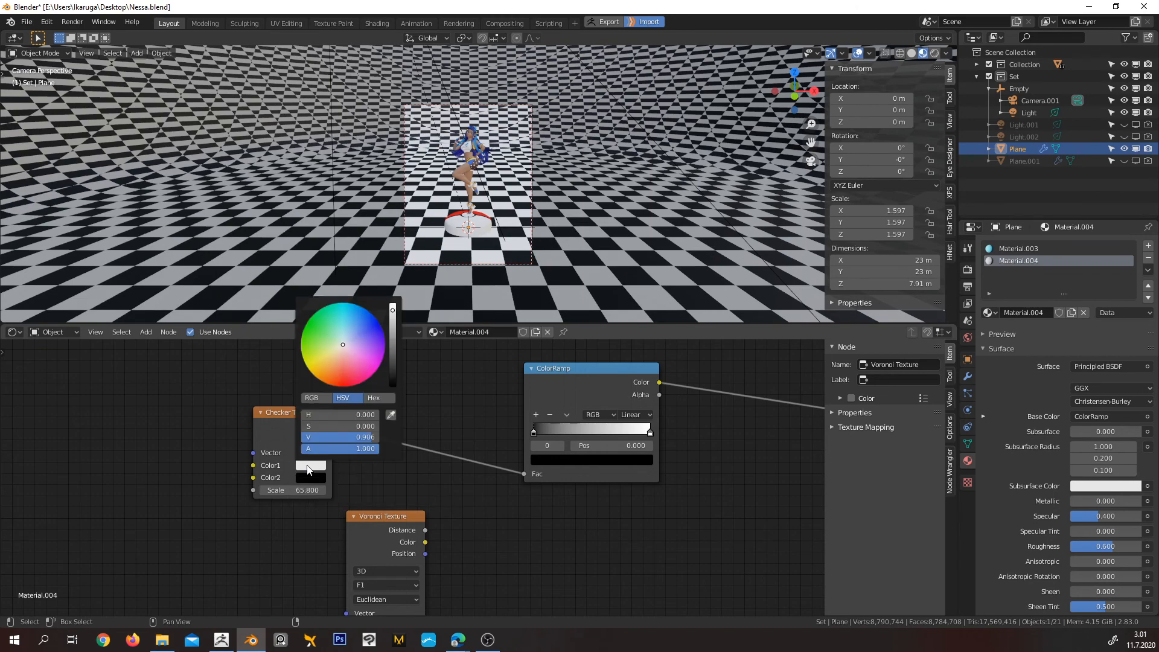
click(344, 382)
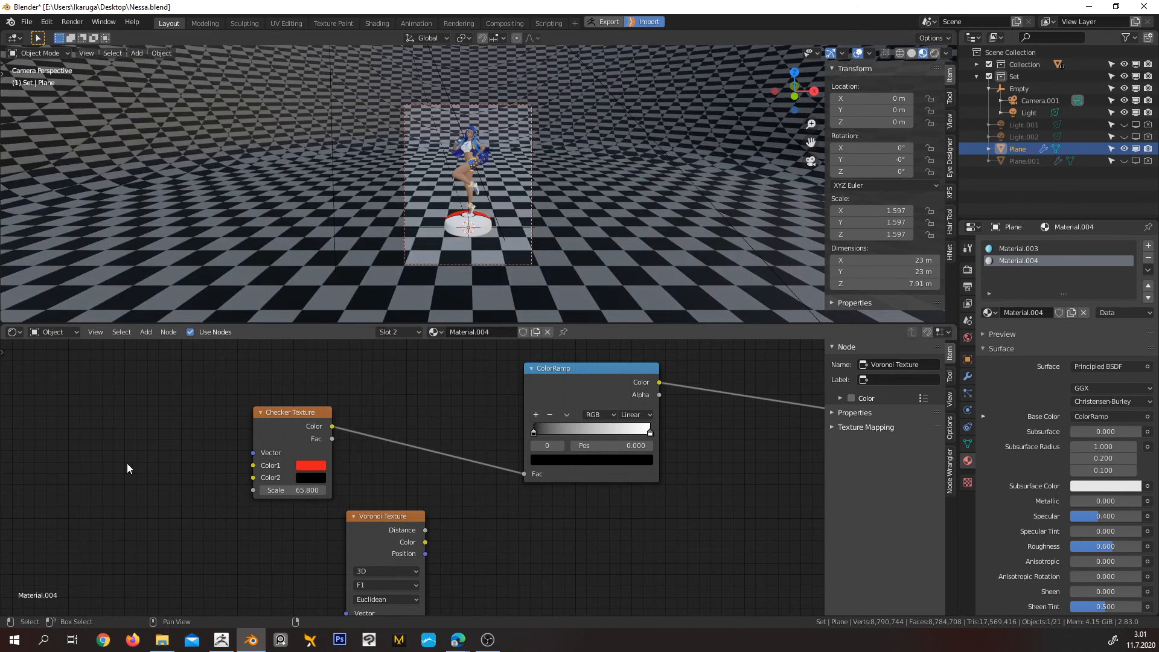
middle_drag(314, 284, 396, 273)
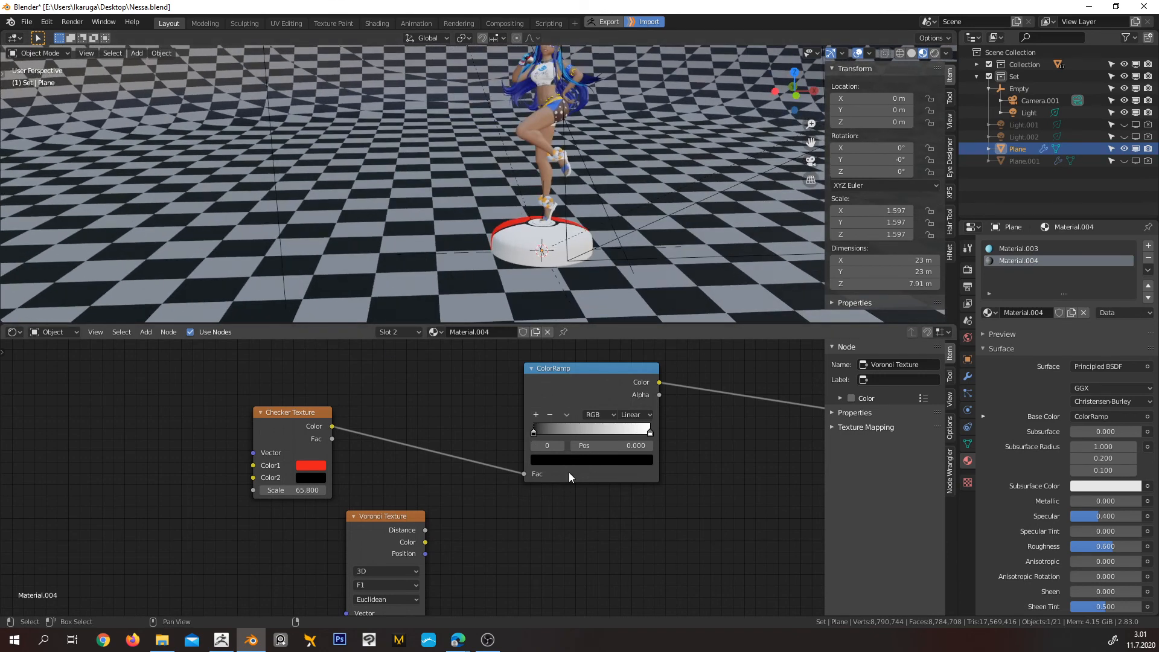
Preview the Checker Texture's raw colours on the backdrop through a Viewer node and examine the whole pattern
click(283, 427)
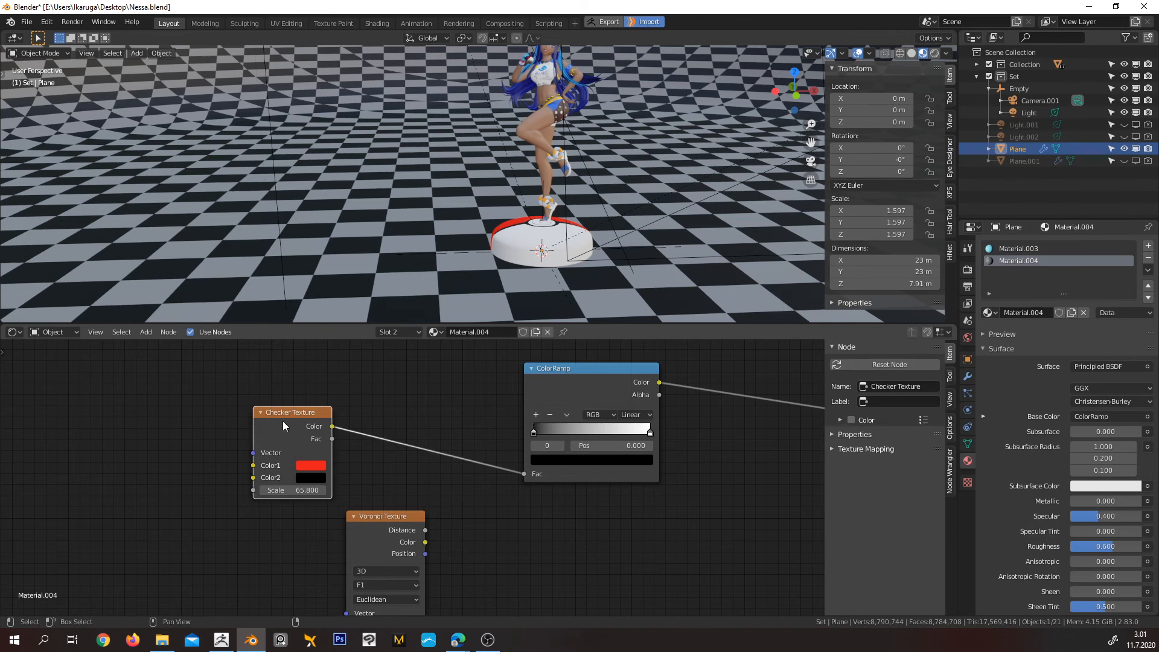
ctrl+shift+click(283, 421)
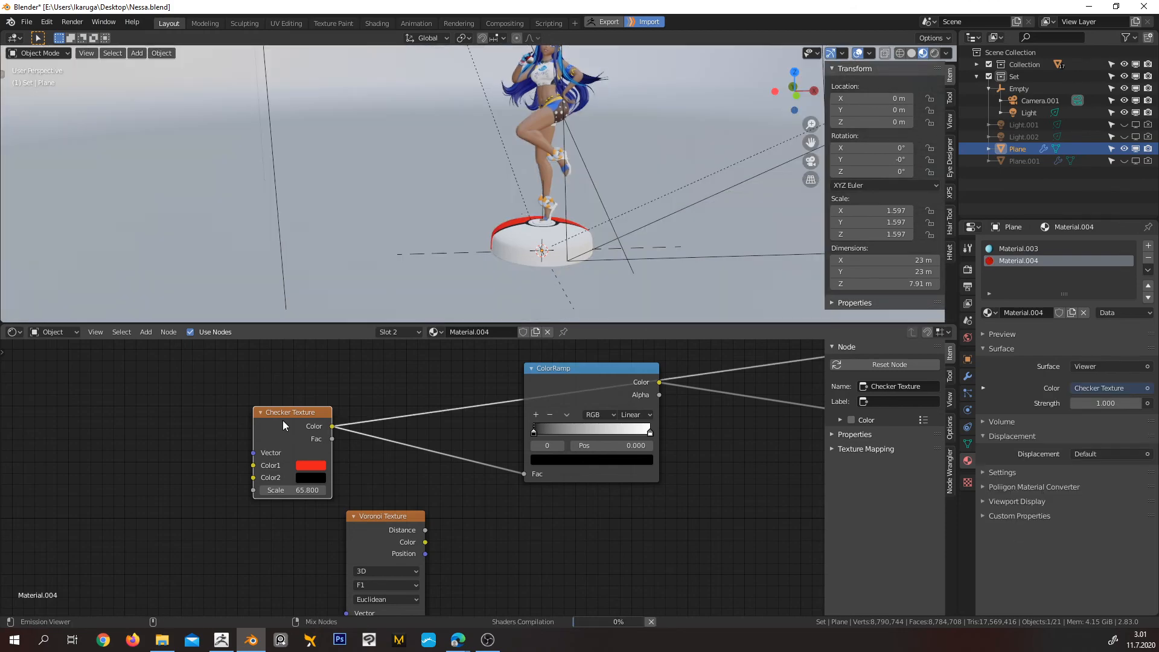
middle_drag(386, 214, 467, 193)
scroll(477, 187, down, 3)
middle_drag(511, 143, 495, 179)
scroll(506, 181, down, 1)
scroll(495, 178, up, 4)
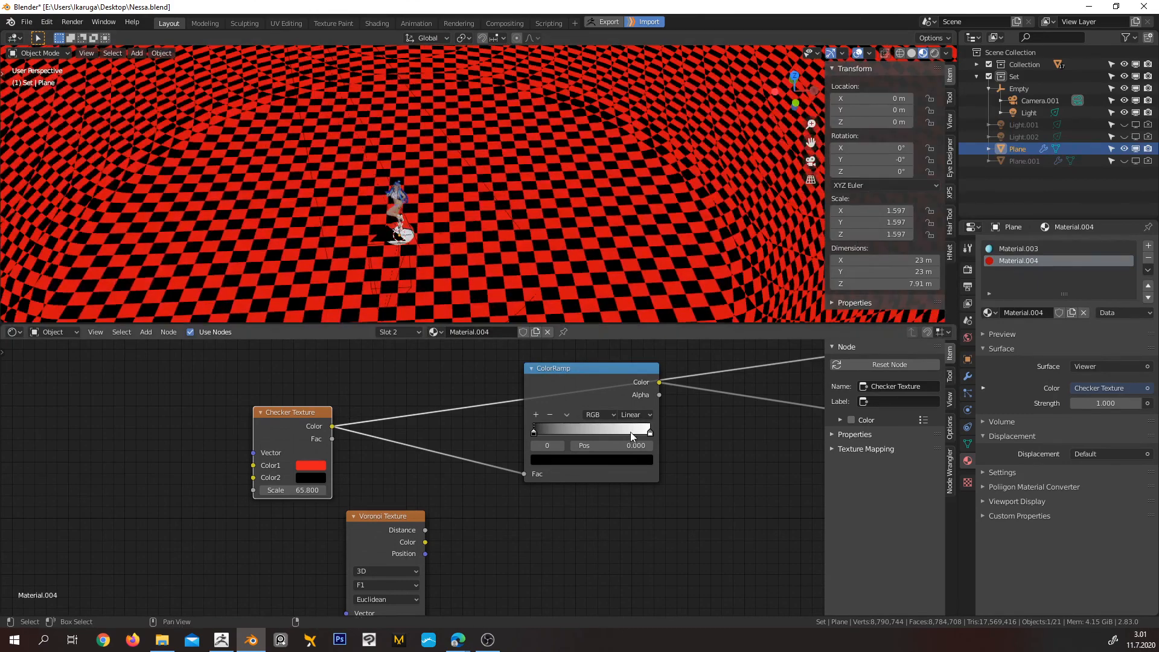
Move the Viewer node clear of the Material Output and preview the Voronoi Texture and ColorRamp outputs through it
middle_drag(631, 432, 463, 440)
scroll(548, 473, down, 3)
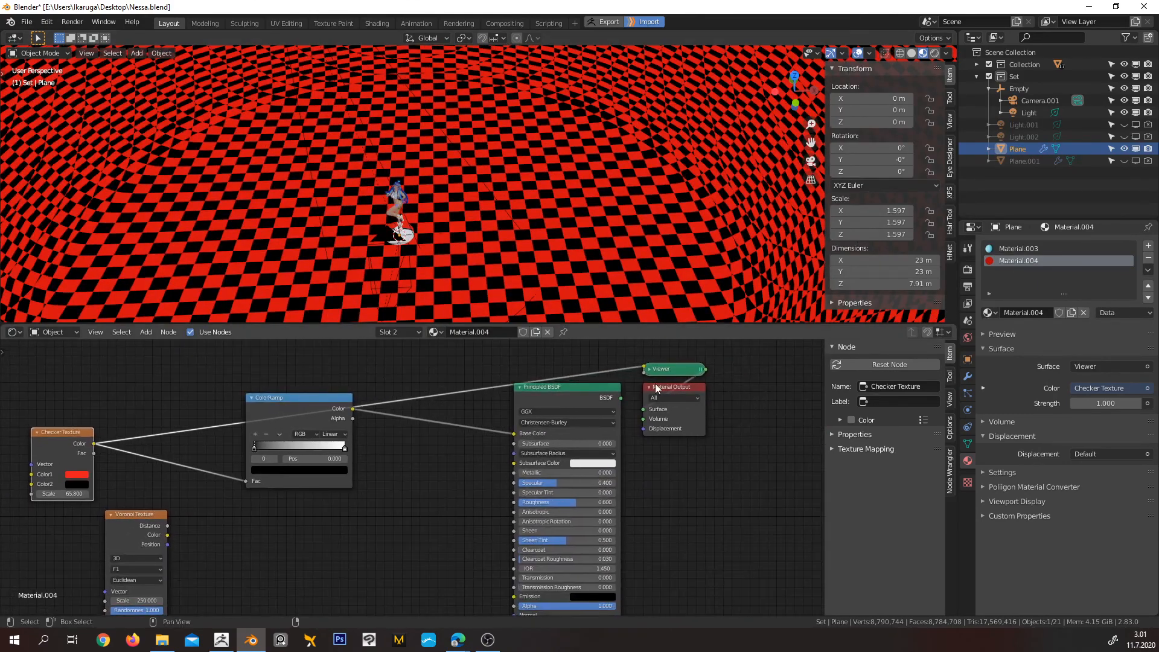
drag(686, 369, 611, 358)
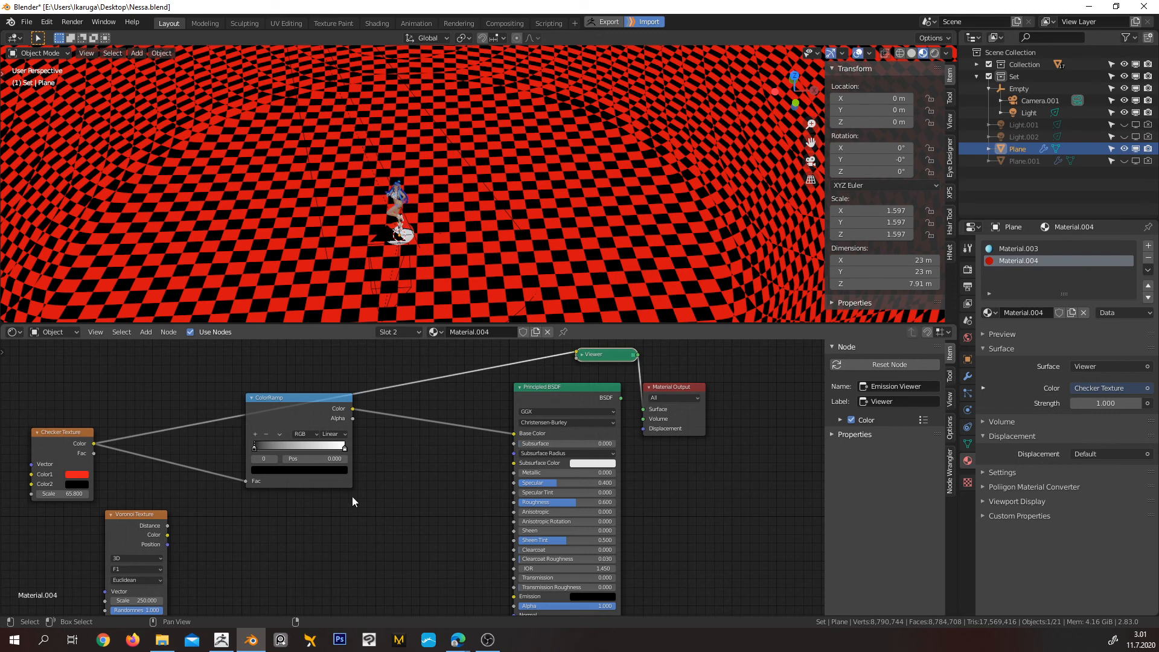
middle_drag(353, 496, 445, 487)
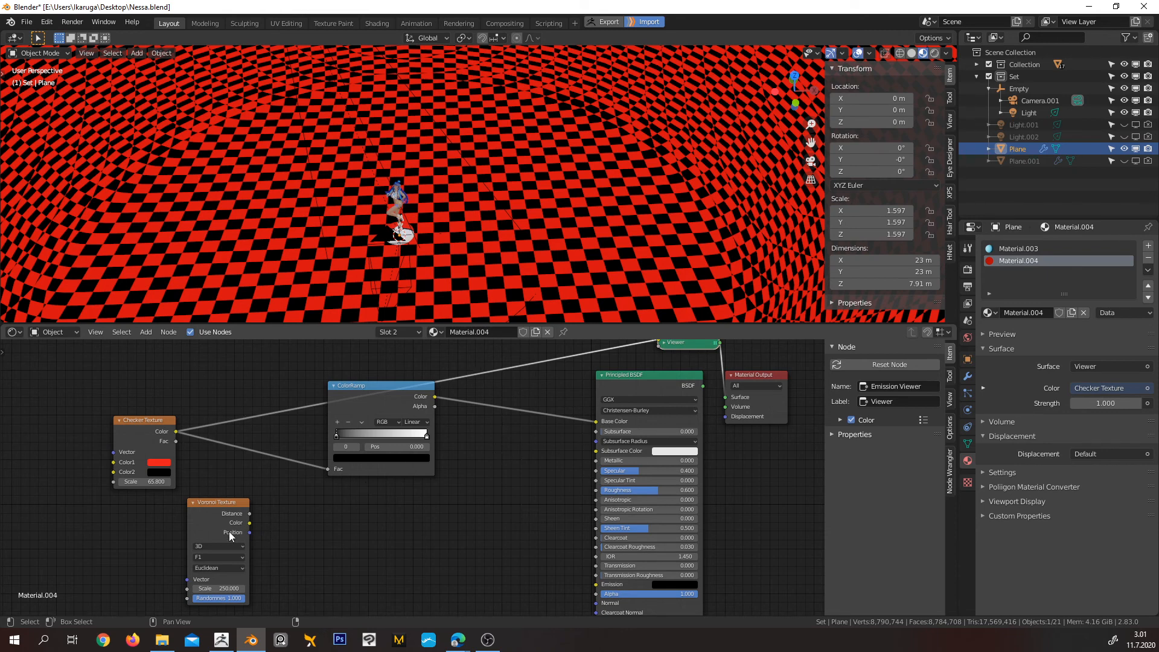
ctrl+shift+click(208, 516)
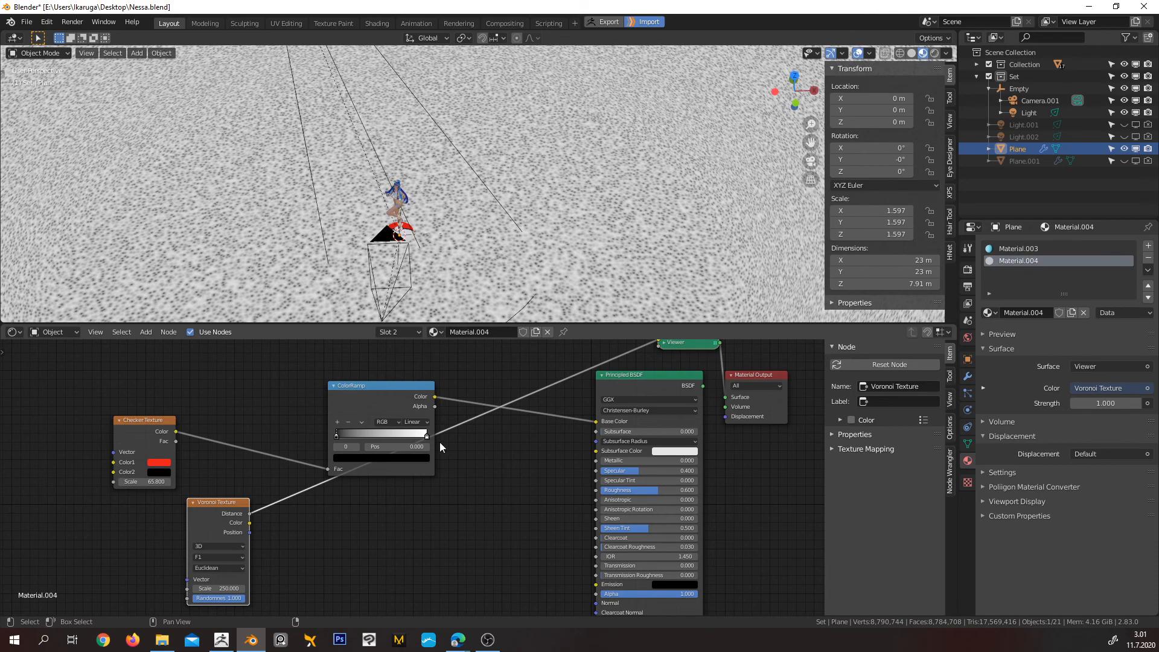
ctrl+shift+click(362, 399)
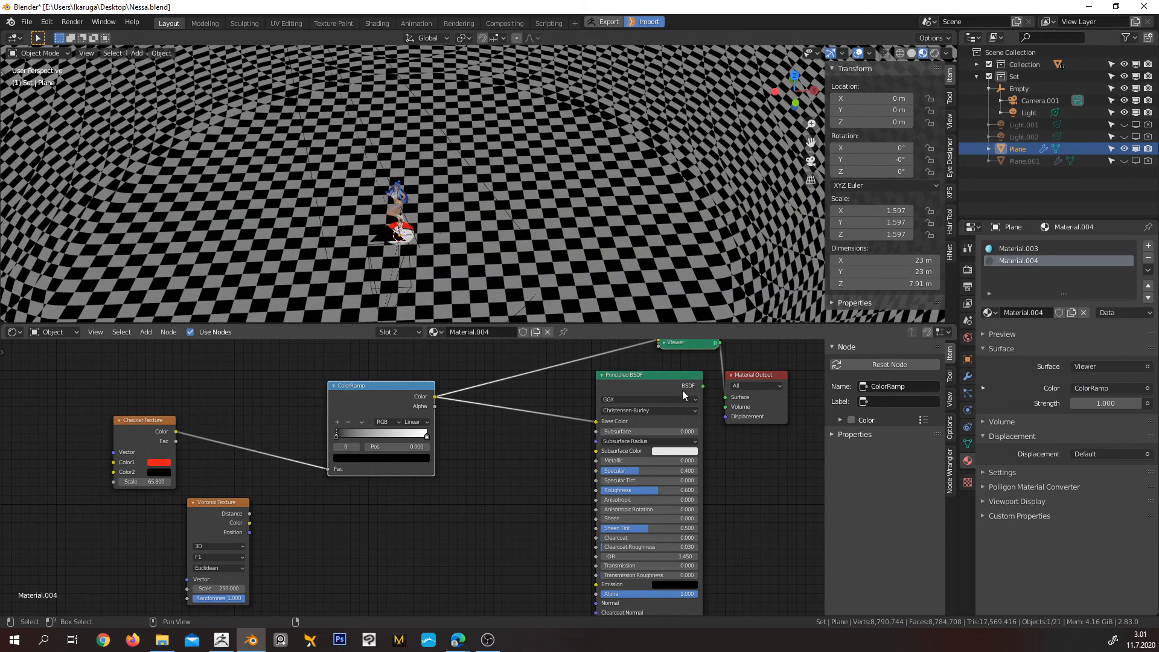
middle_drag(729, 371, 689, 413)
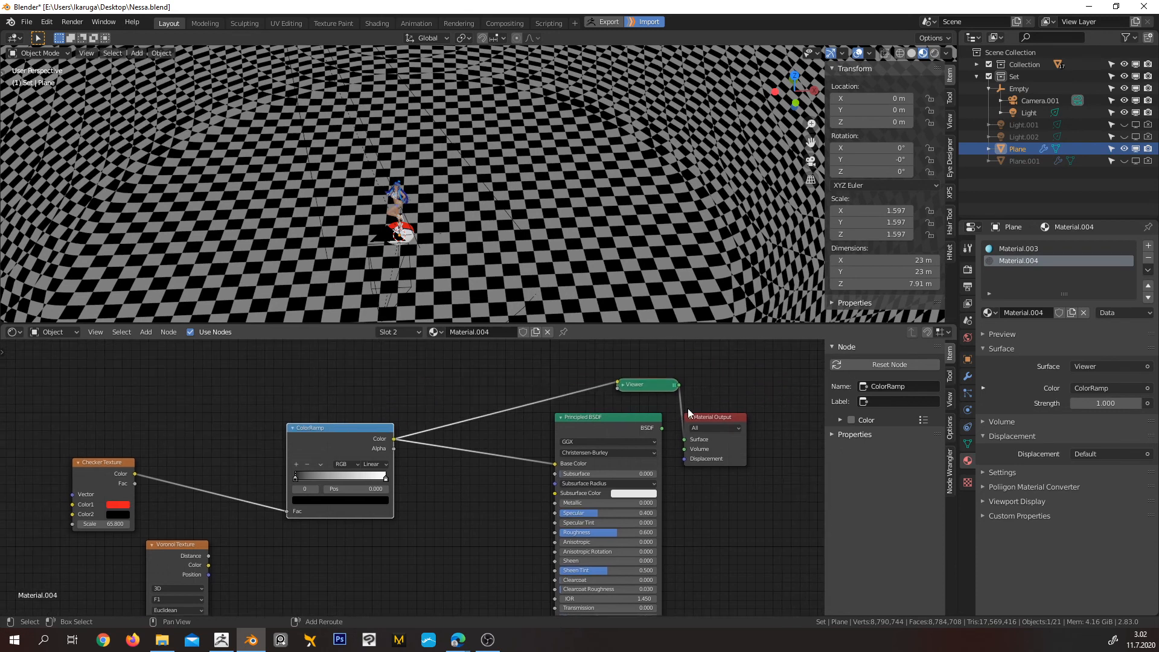
Delete the Viewer node and reconnect the Principled BSDF output to the Material Output's Surface
click(652, 387)
key(x)
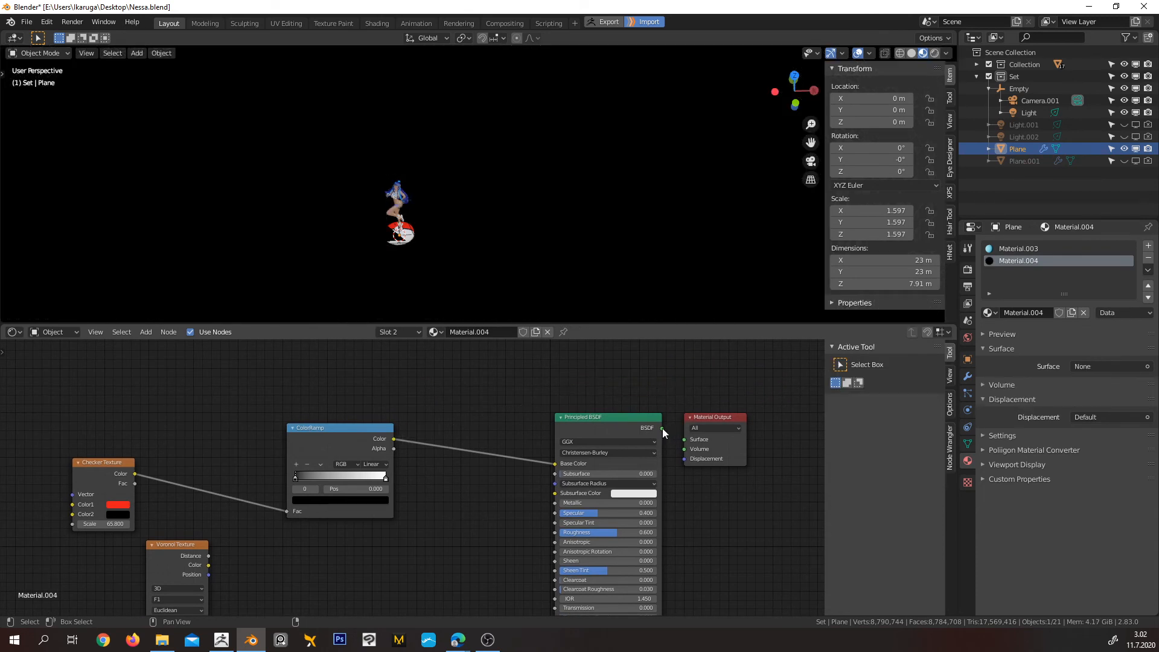
drag(662, 428, 684, 440)
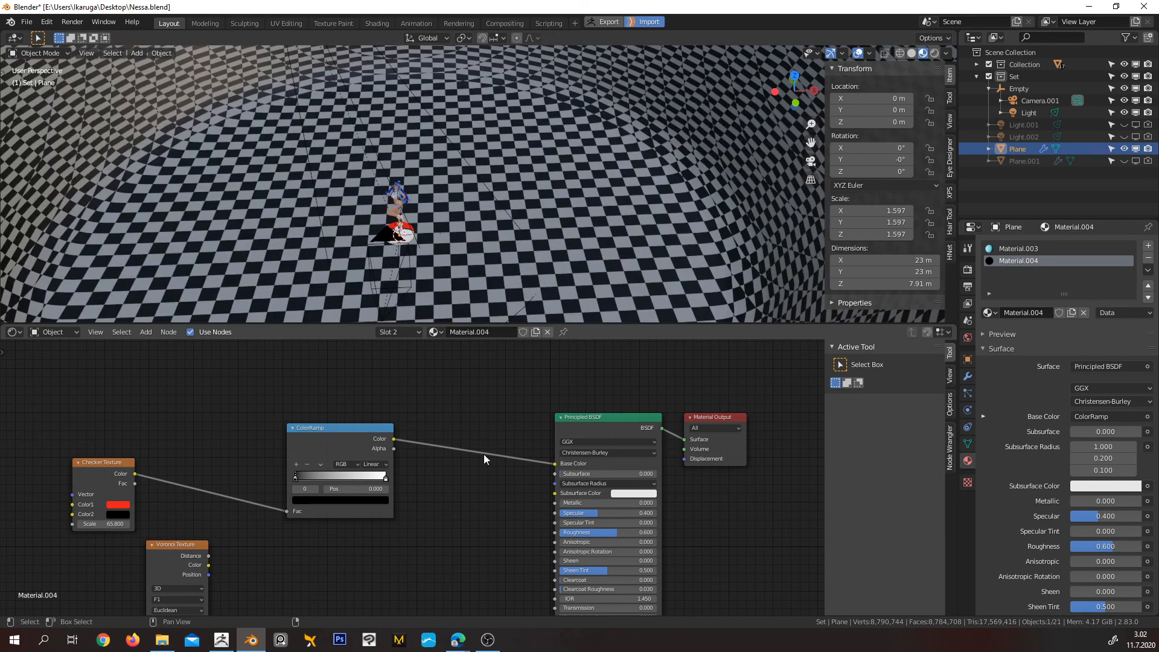
Check the checkered floor around the figurine and collapse the Empty's child objects in the scene hierarchy
middle_drag(245, 542, 306, 491)
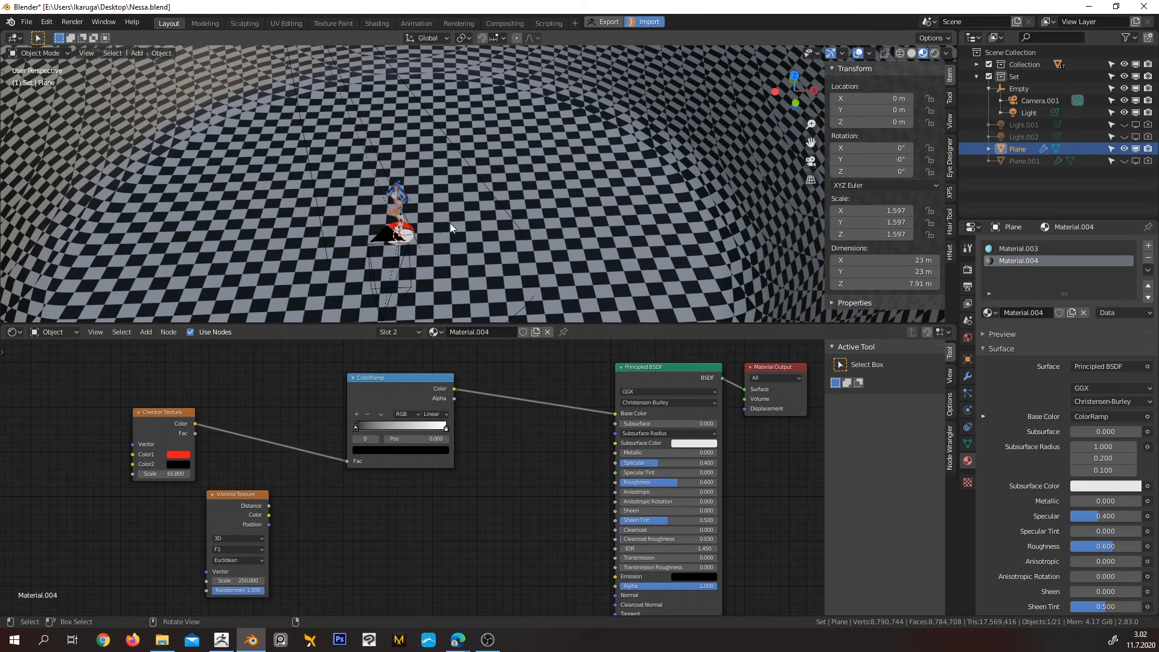
middle_drag(433, 273, 457, 217)
scroll(422, 252, up, 6)
scroll(458, 219, down, 4)
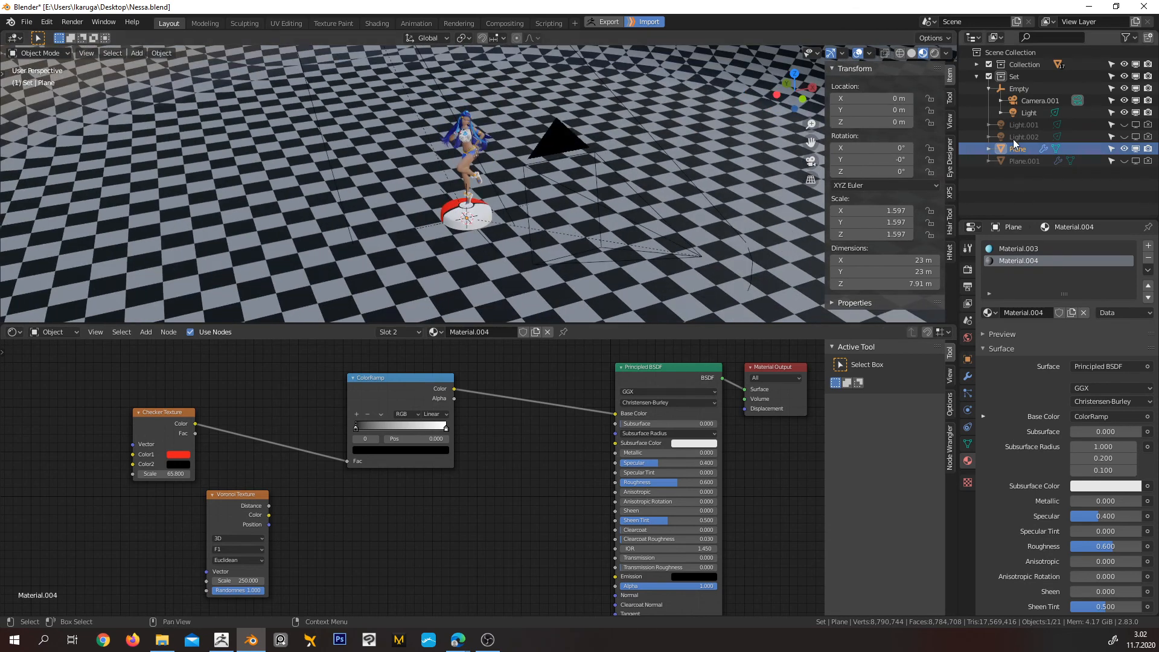
click(990, 88)
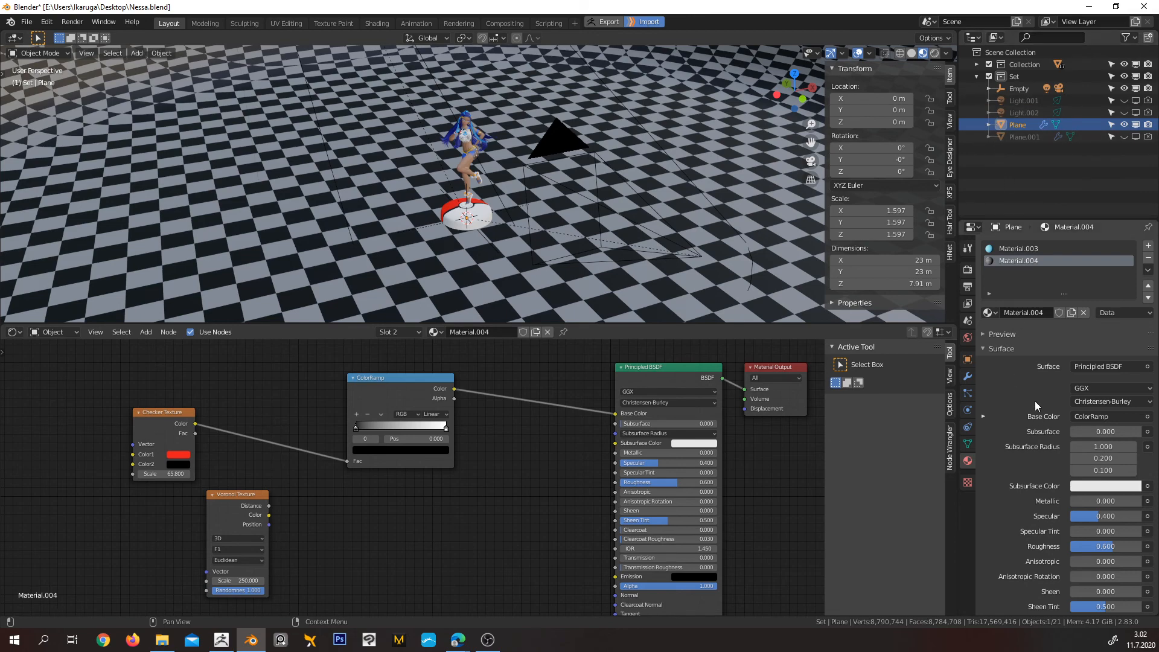
Examine the figurine on the checkered backdrop through the camera and from several angles
middle_drag(520, 181, 557, 183)
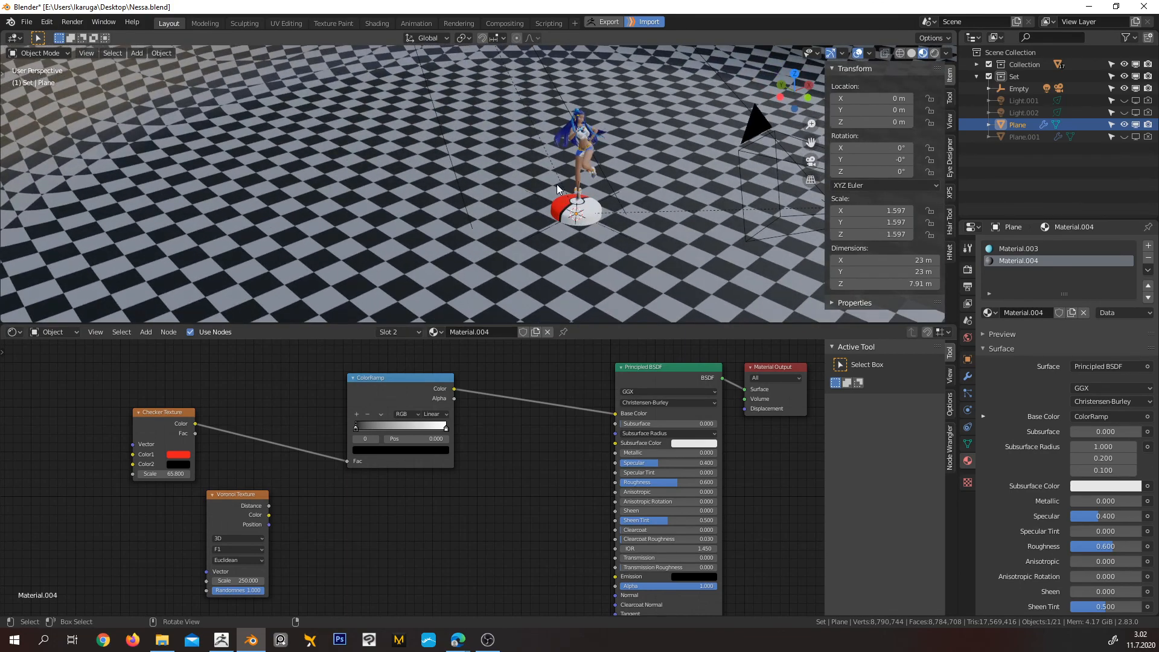
key(KP_0)
mouse_move(493, 166)
middle_down()
mouse_move(518, 162)
mouse_move(430, 180)
mouse_move(523, 158)
mouse_move(483, 169)
mouse_move(477, 151)
mouse_move(478, 165)
middle_up()
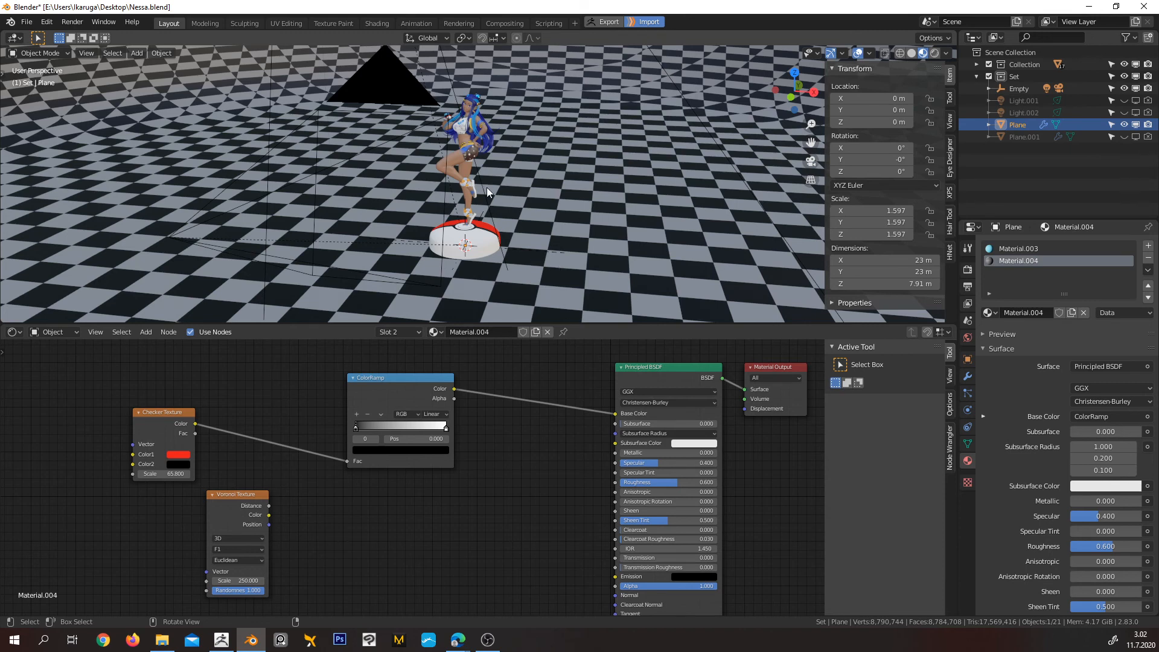
mouse_move(402, 209)
middle_down()
mouse_move(439, 223)
mouse_move(406, 201)
middle_up()
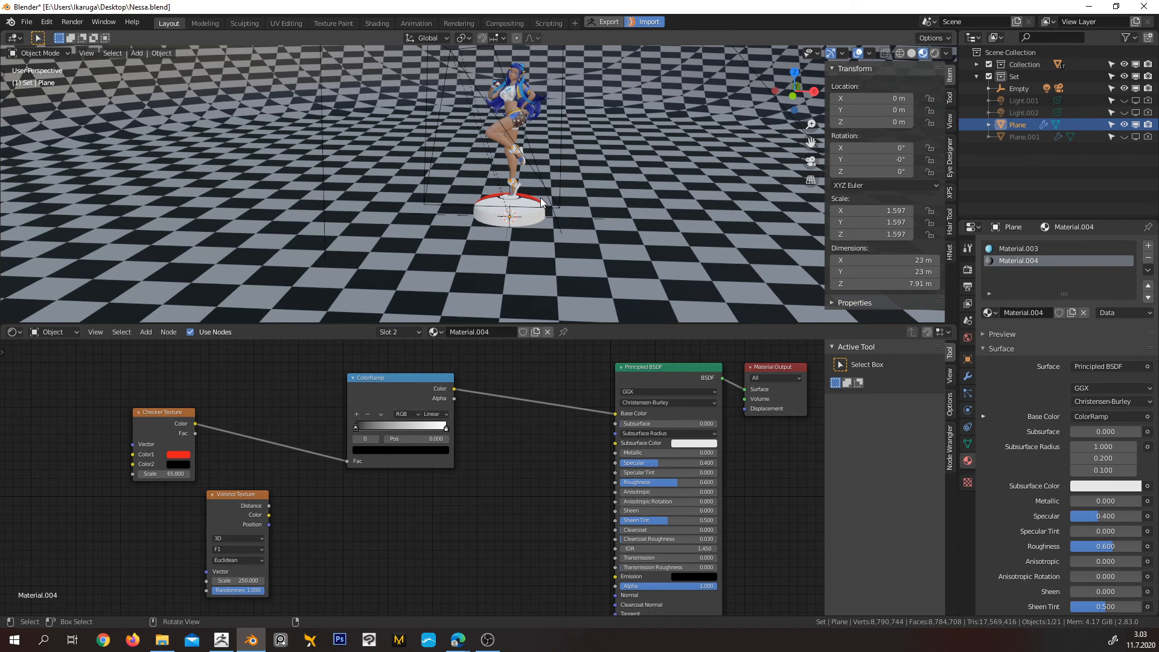
mouse_move(519, 202)
middle_down()
mouse_move(549, 189)
mouse_move(519, 188)
middle_up()
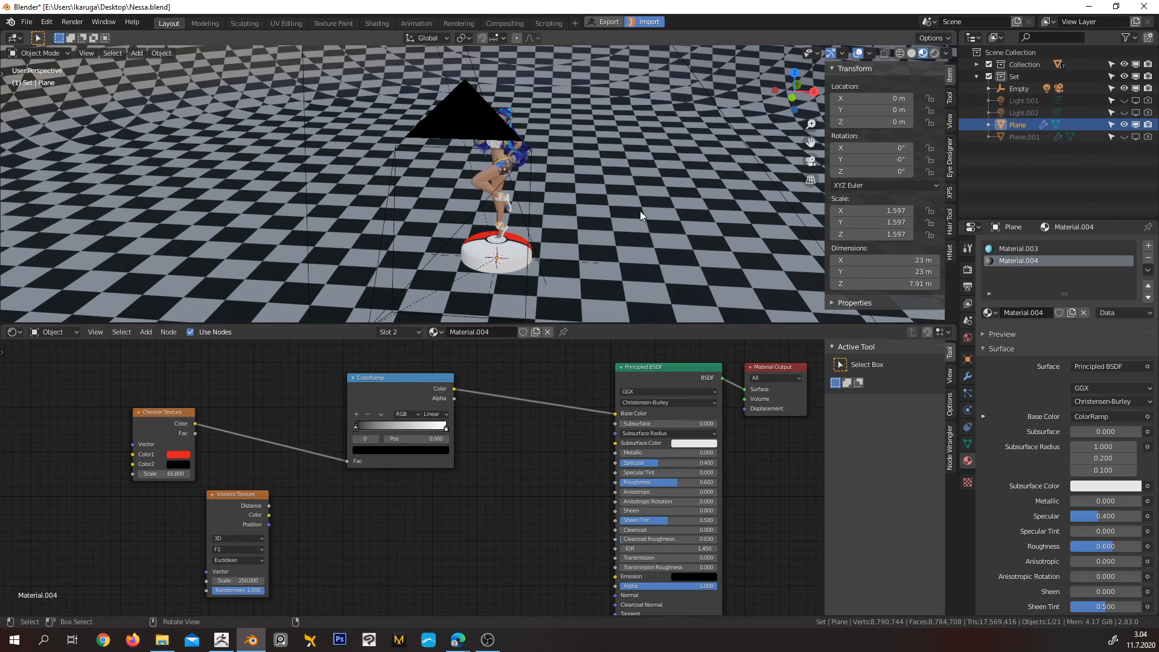
scroll(558, 205, down, 5)
middle_drag(558, 205, 532, 217)
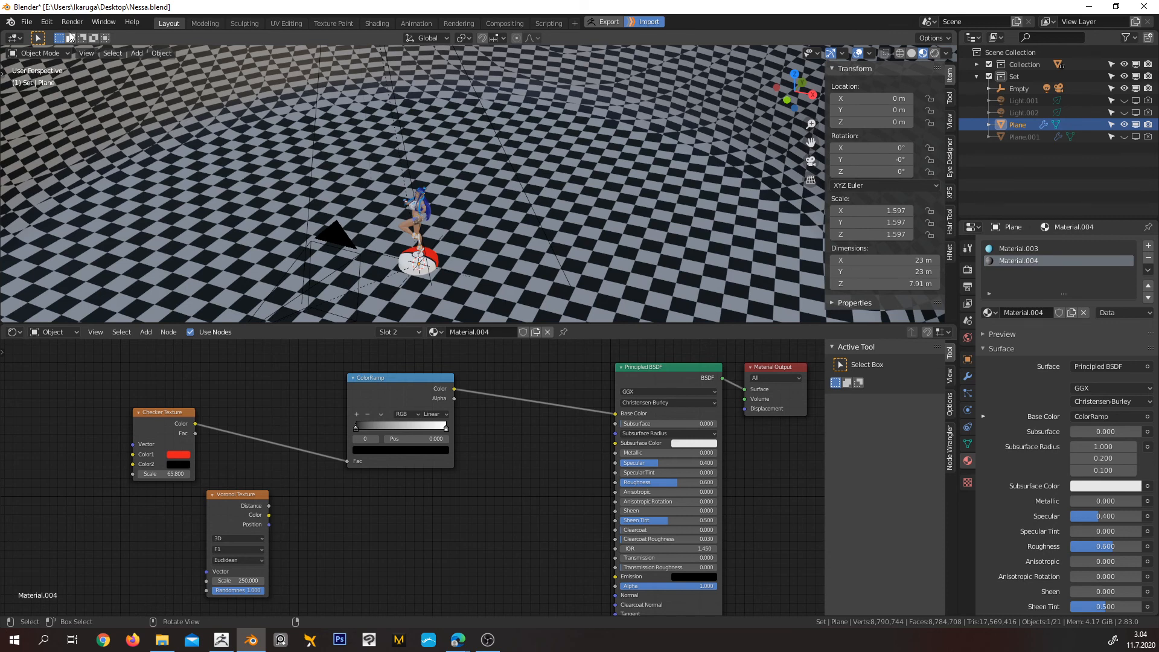
Locate the Save Startup File option for making the scene the default, and view the entire backdrop from outside
click(26, 22)
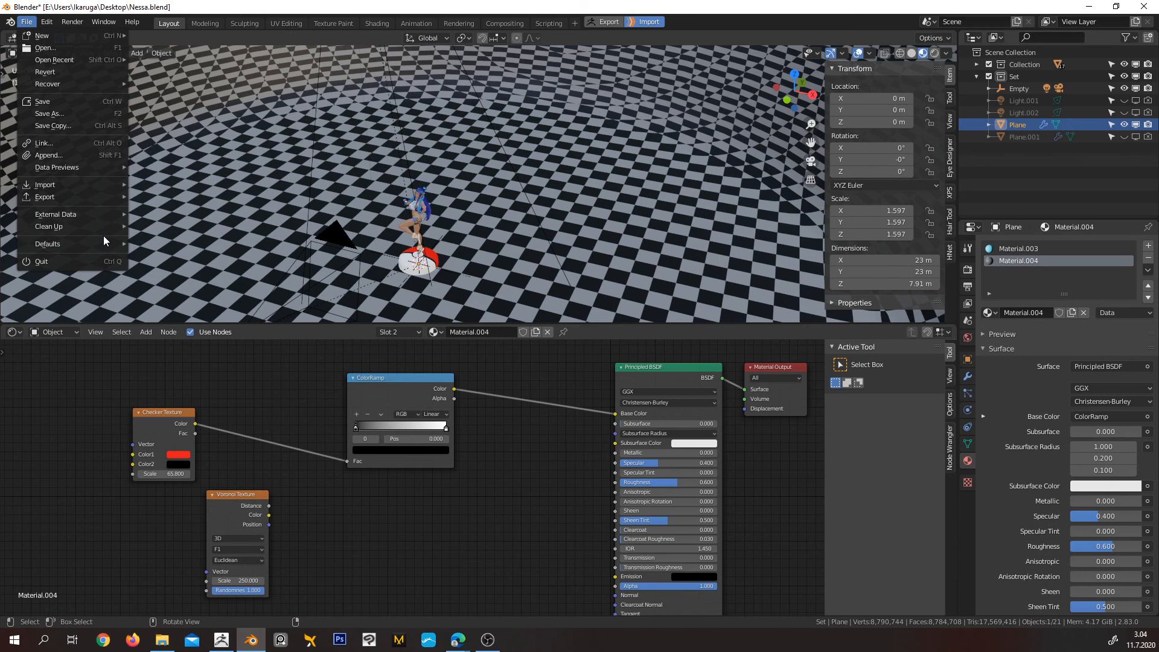
mouse_move(103, 242)
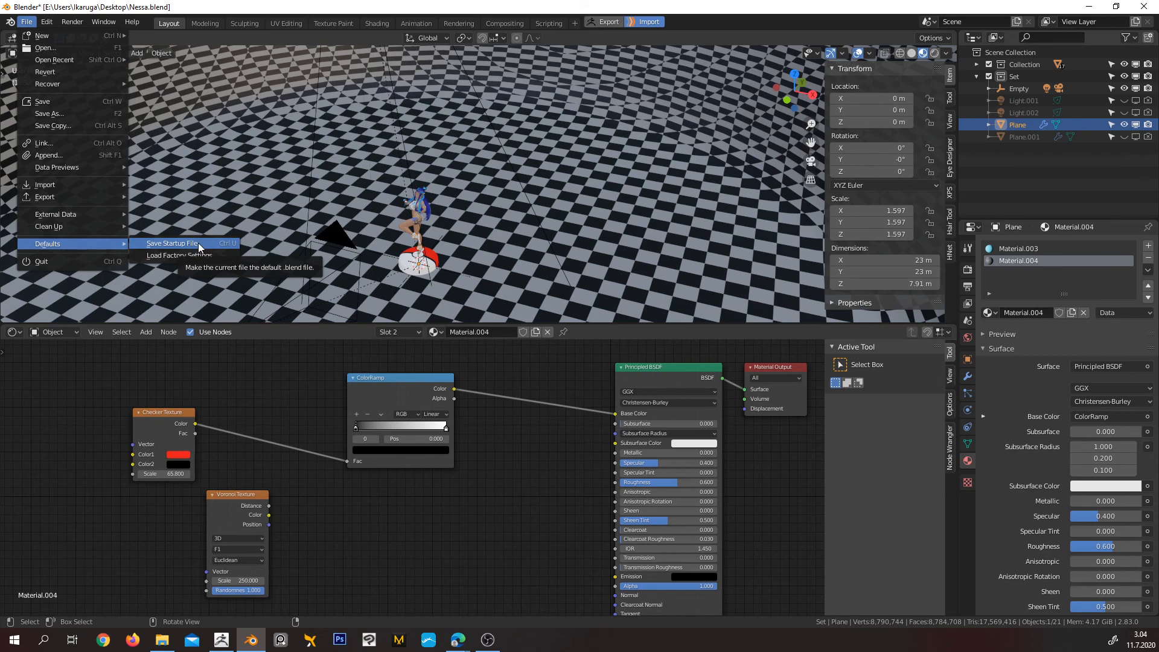
scroll(451, 207, down, 4)
scroll(450, 212, down, 4)
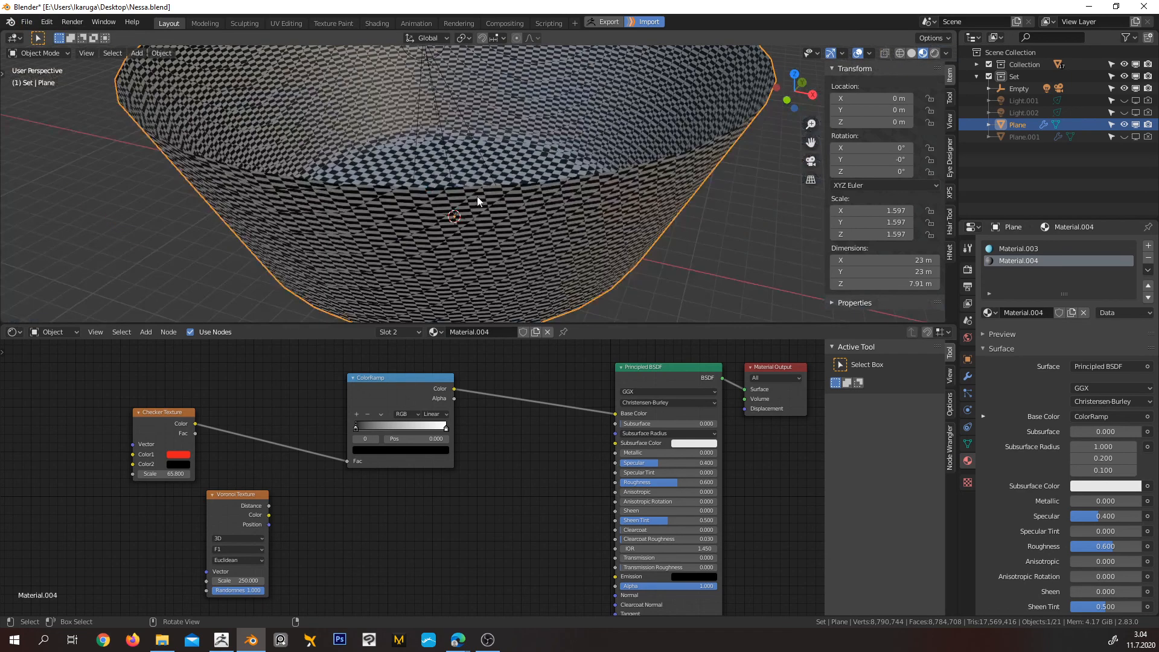
Replace the figurine scene with a new file based on the General template
middle_drag(477, 197, 466, 218)
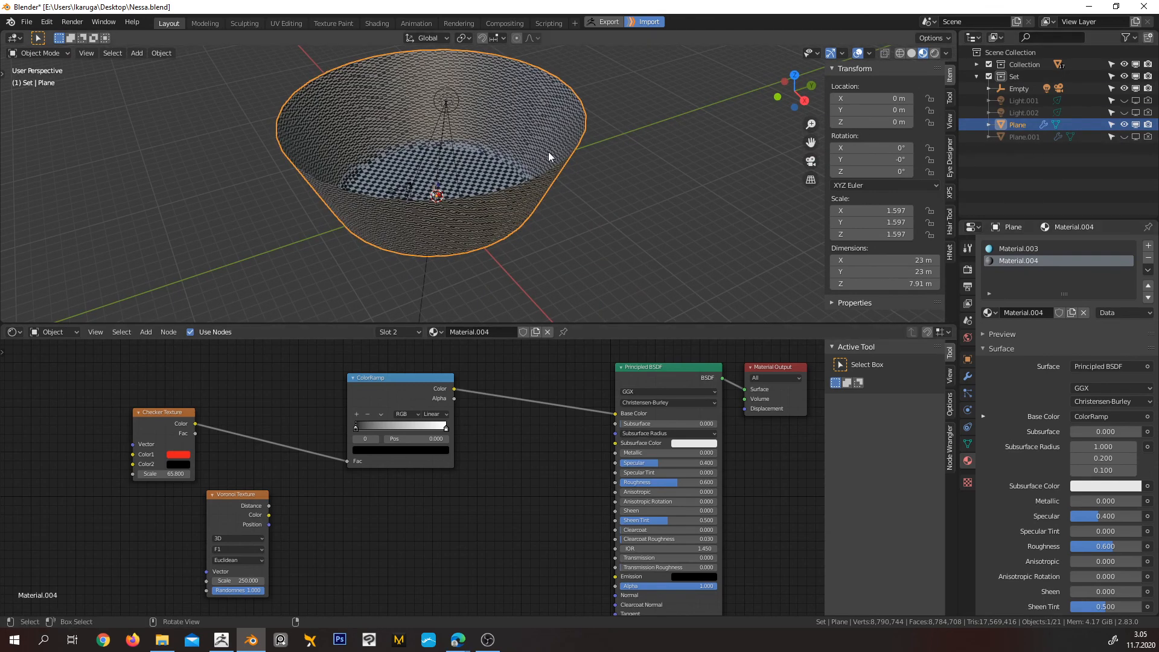
scroll(492, 182, up, 8)
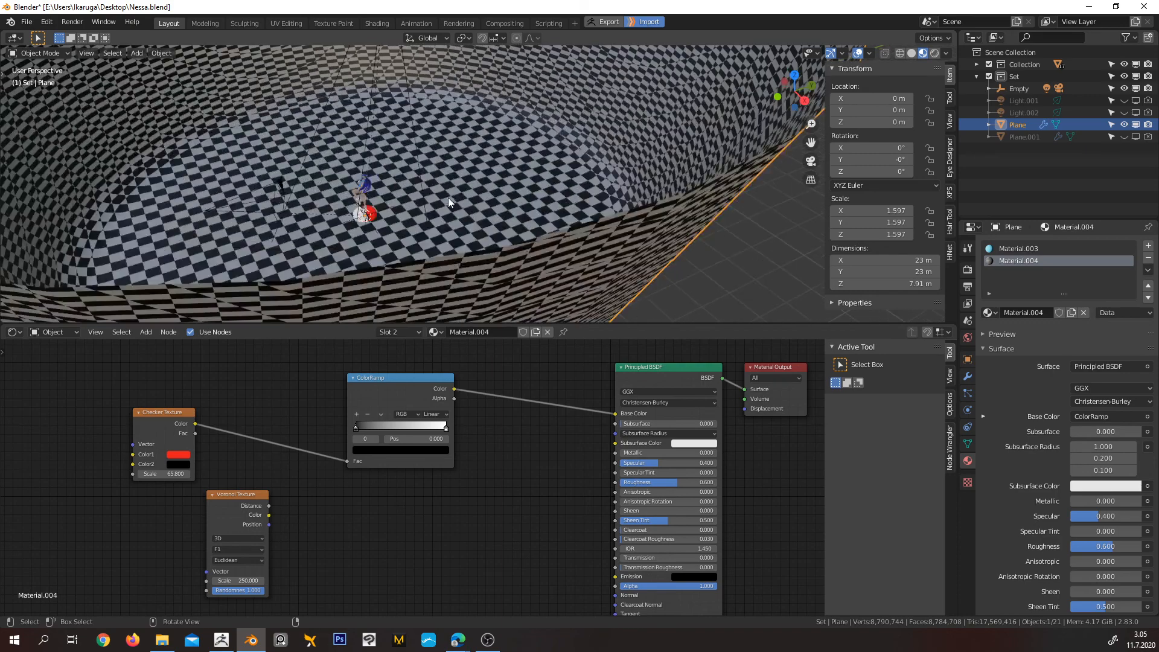
click(26, 22)
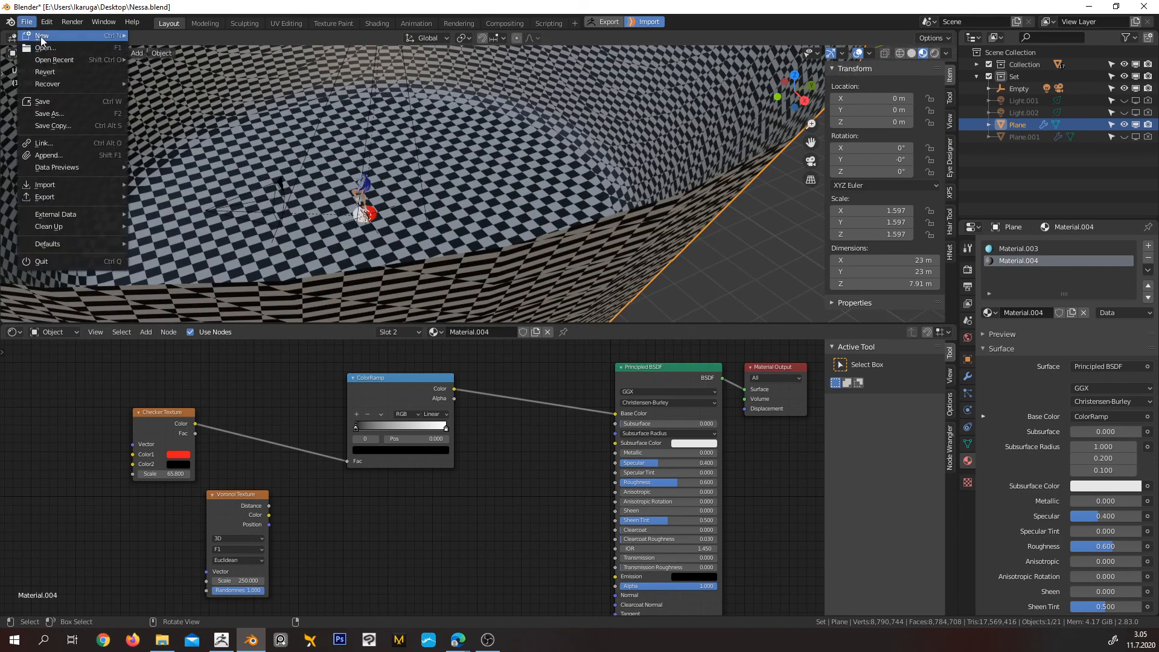
mouse_move(36, 35)
click(194, 35)
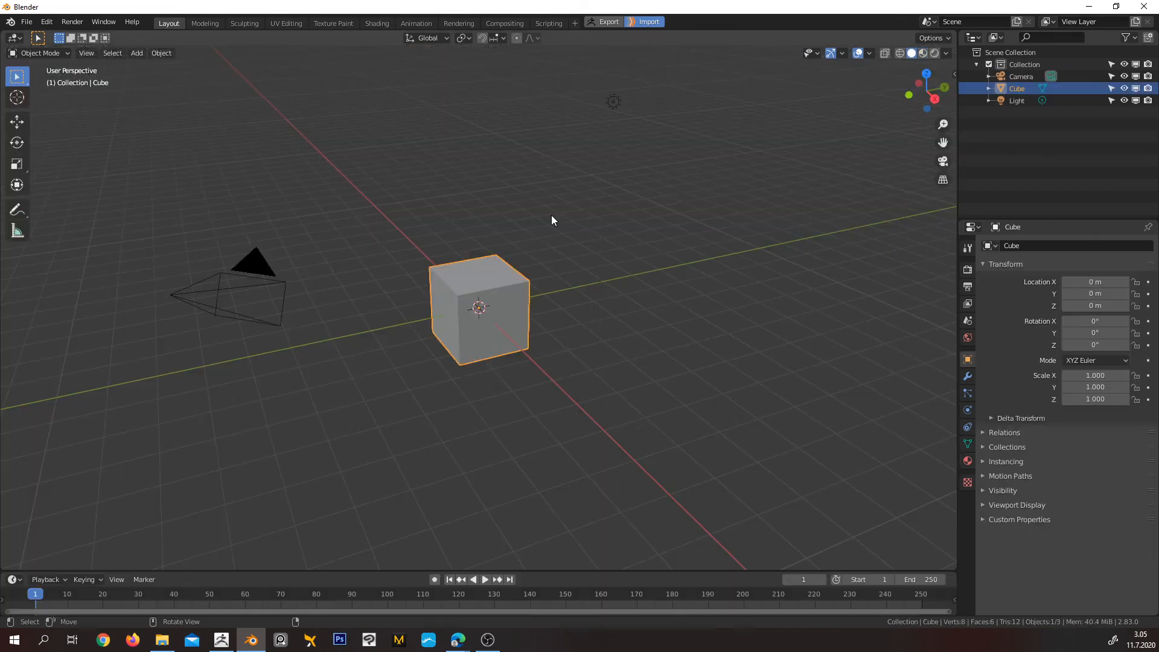
Switch the new scene's render engine to Cycles
scroll(507, 332, down, 3)
mouse_move(540, 324)
middle_down()
mouse_move(560, 328)
mouse_move(530, 328)
middle_up()
scroll(561, 328, up, 2)
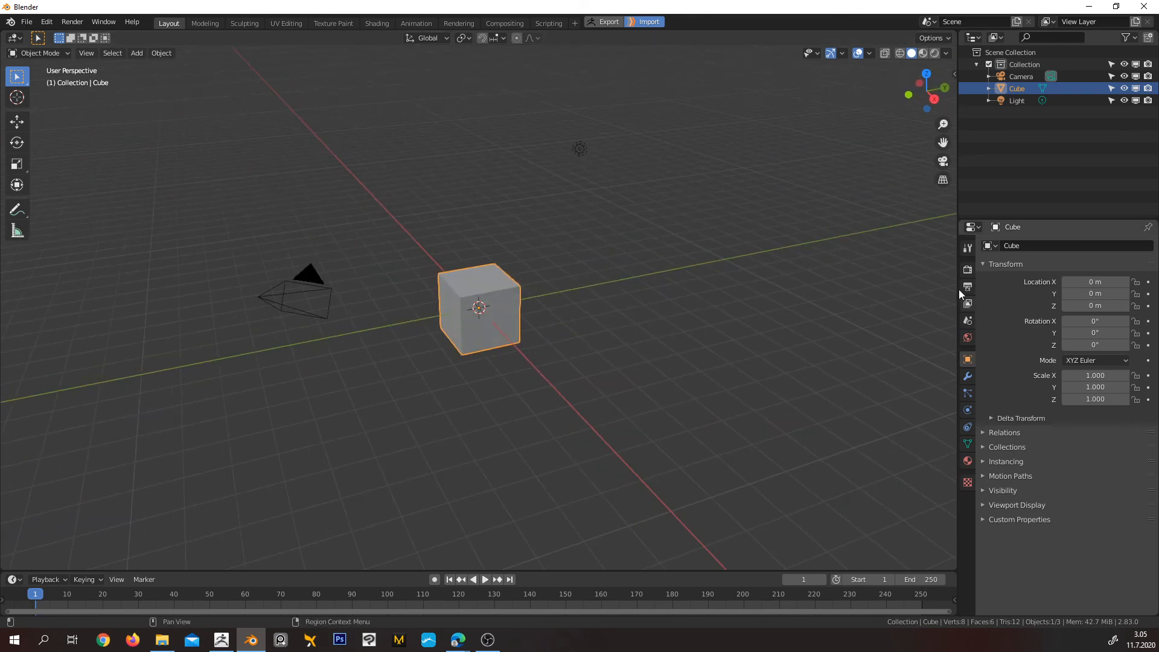
click(968, 269)
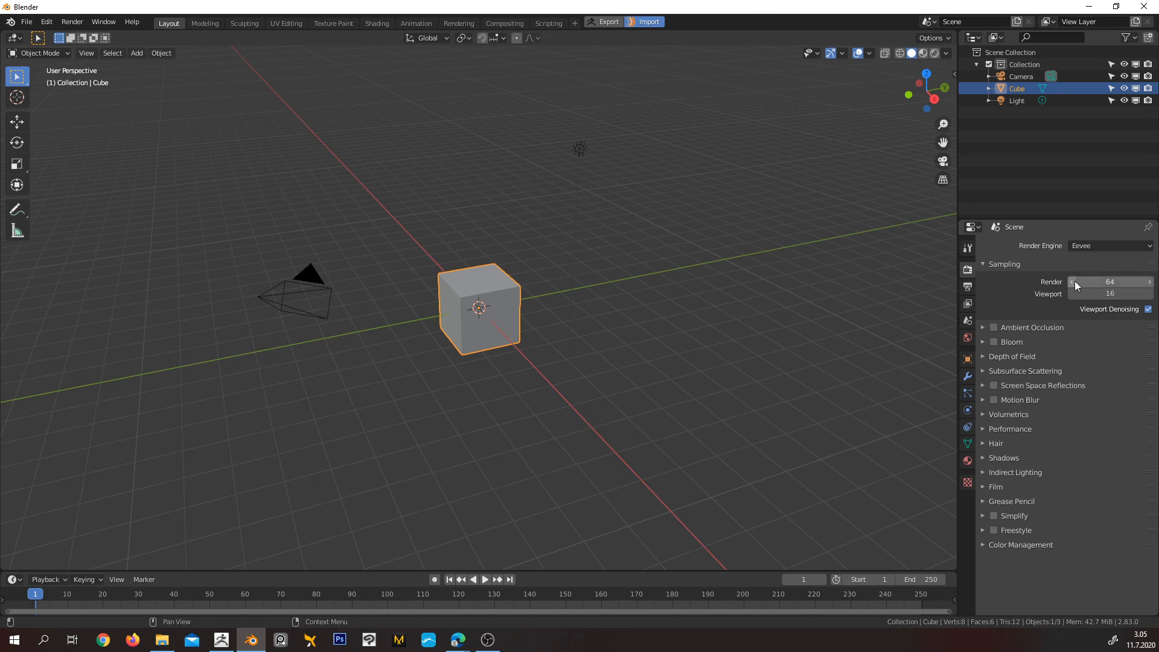
click(1099, 249)
click(1098, 283)
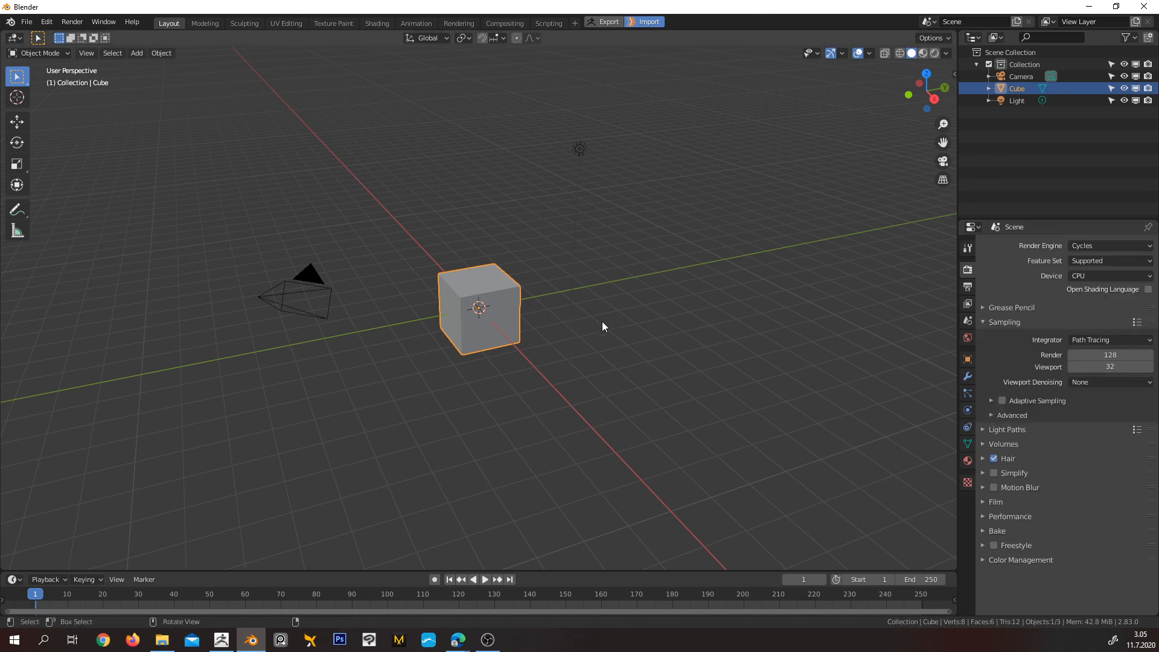
Save the current scene as the startup file and confirm the save
click(27, 23)
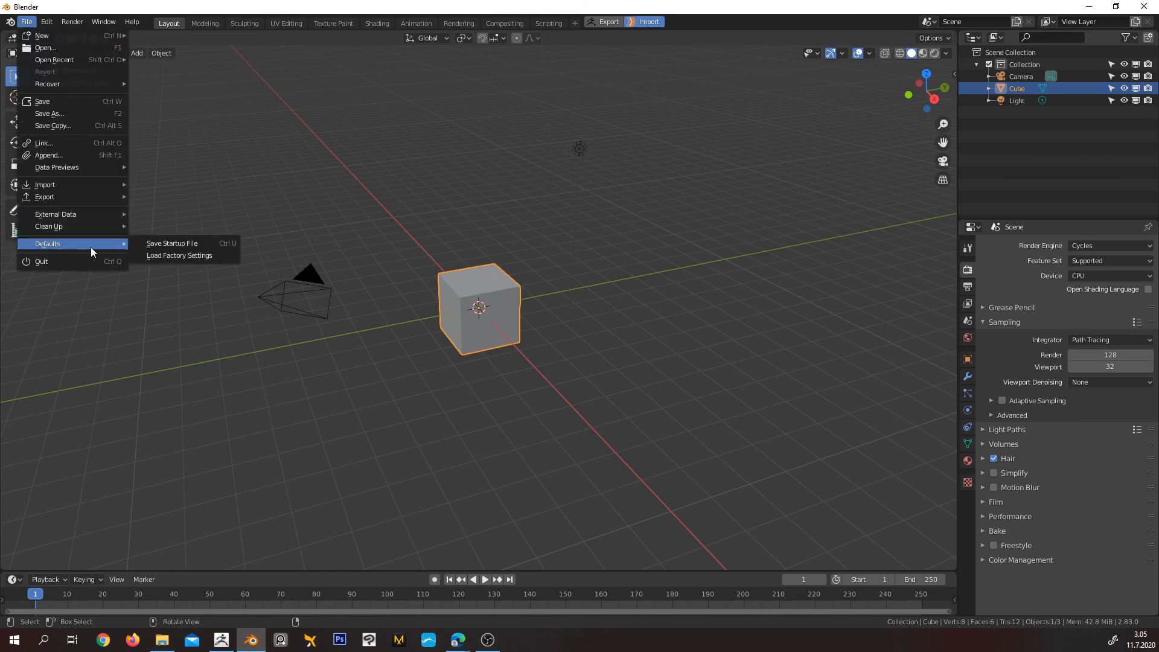
click(190, 244)
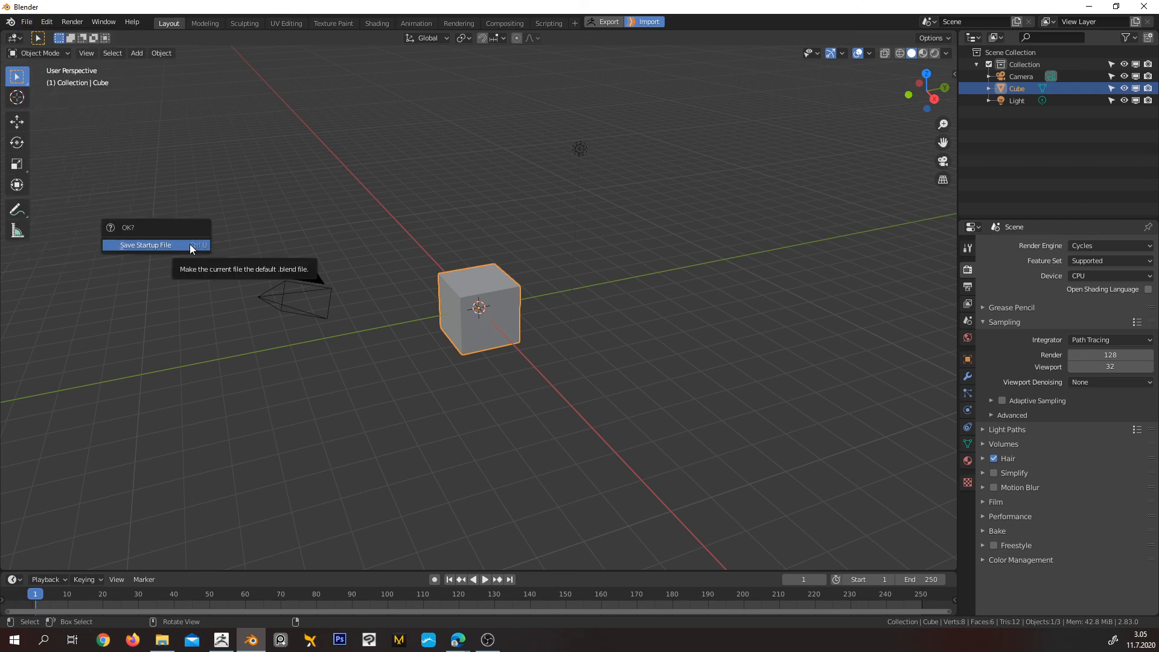
click(190, 244)
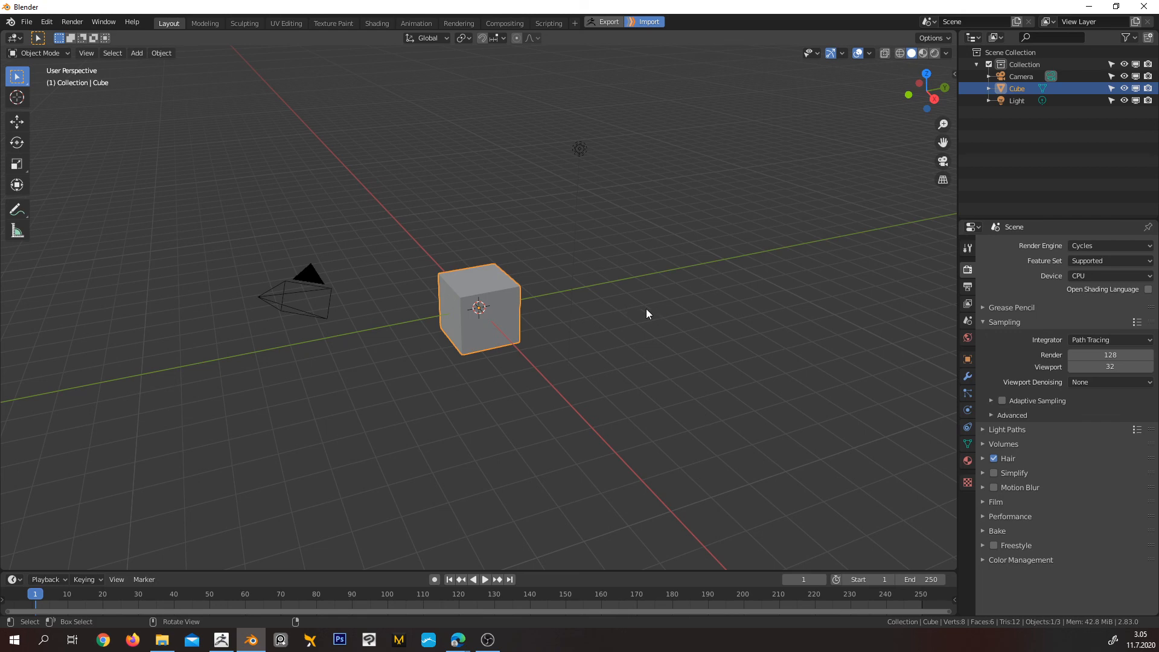
Create a new General file without saving the untitled scene to check the stored defaults
click(27, 22)
mouse_move(61, 37)
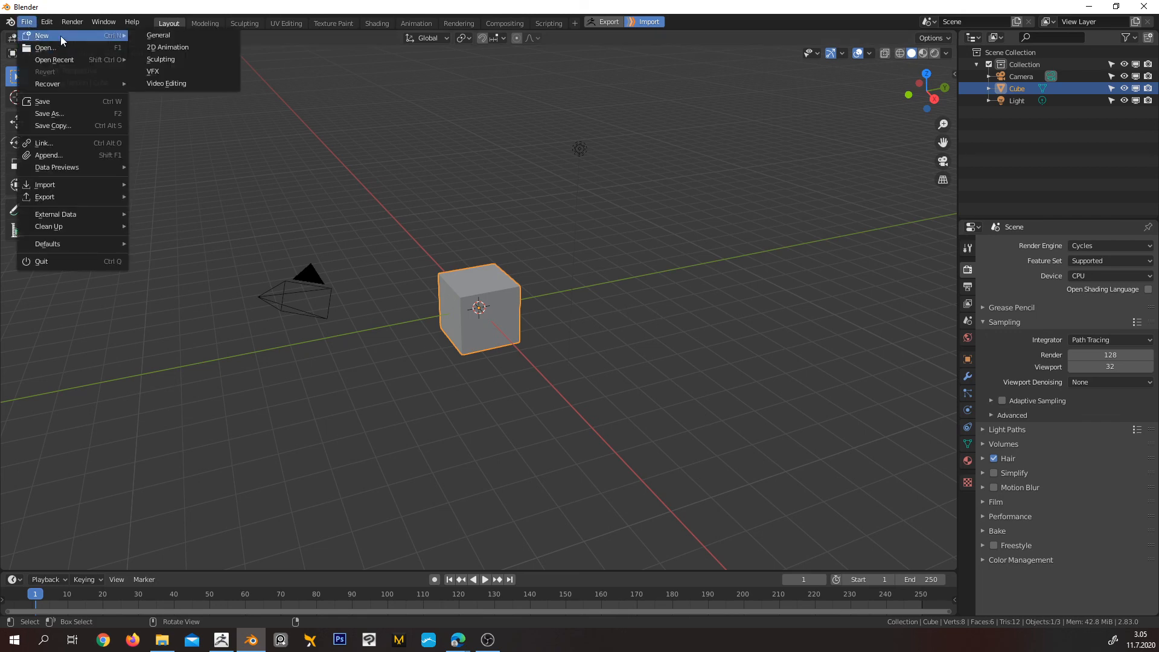
click(161, 34)
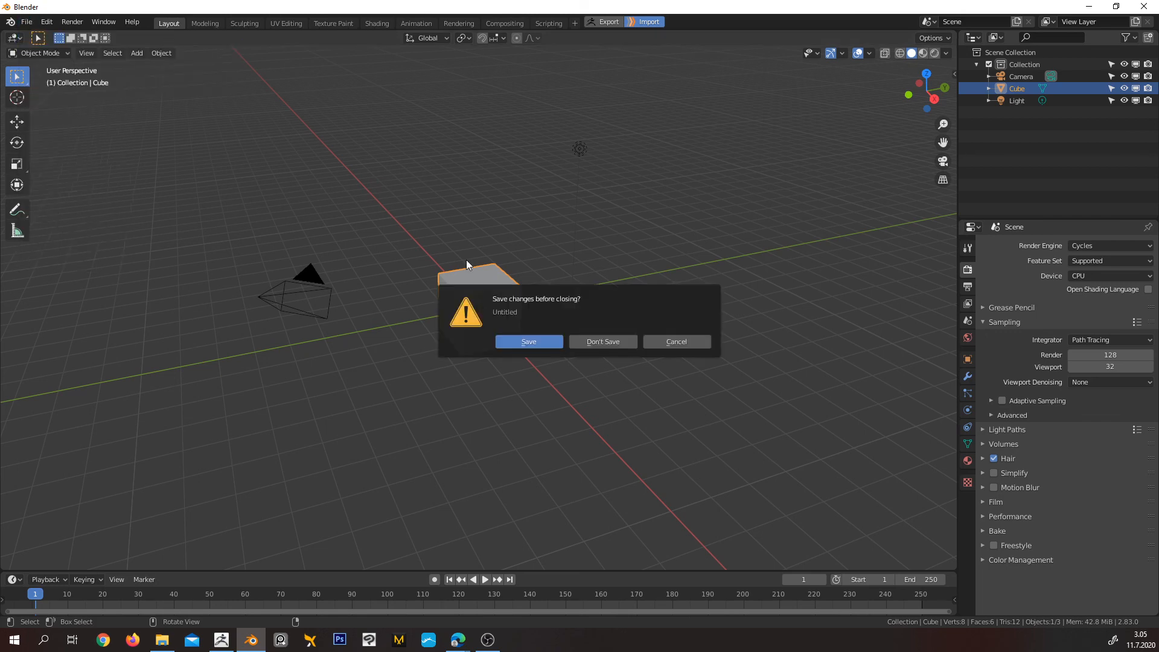
click(604, 343)
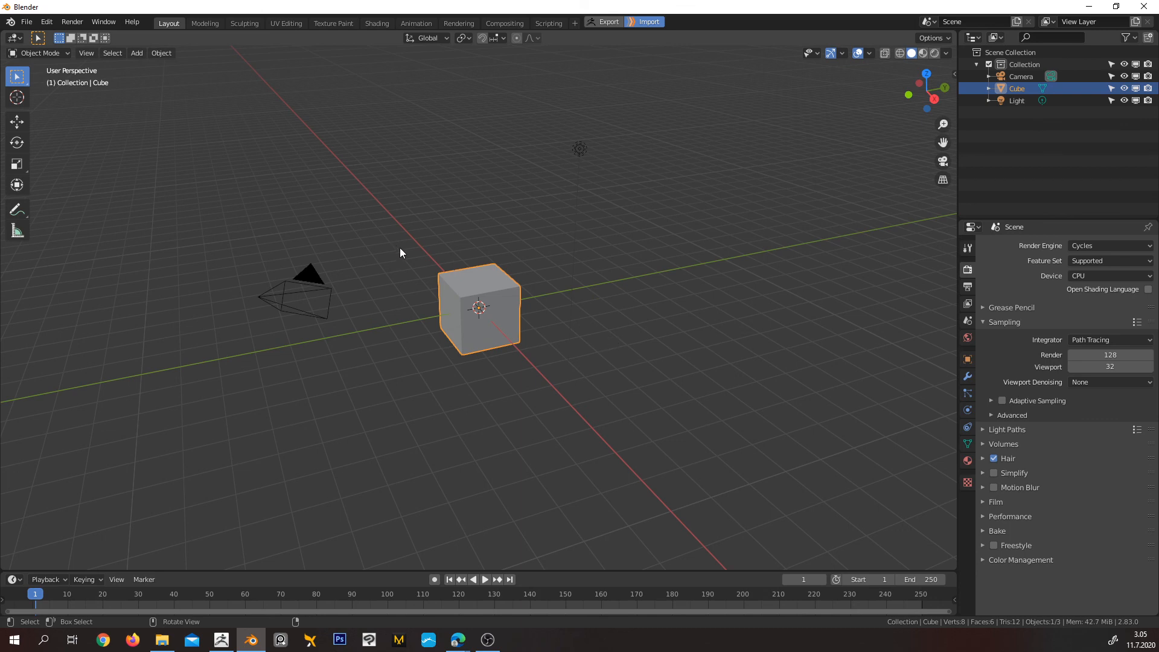
Delete the default cube and switch the render engine to Eevee
middle_drag(400, 248, 523, 289)
key(x)
click(523, 290)
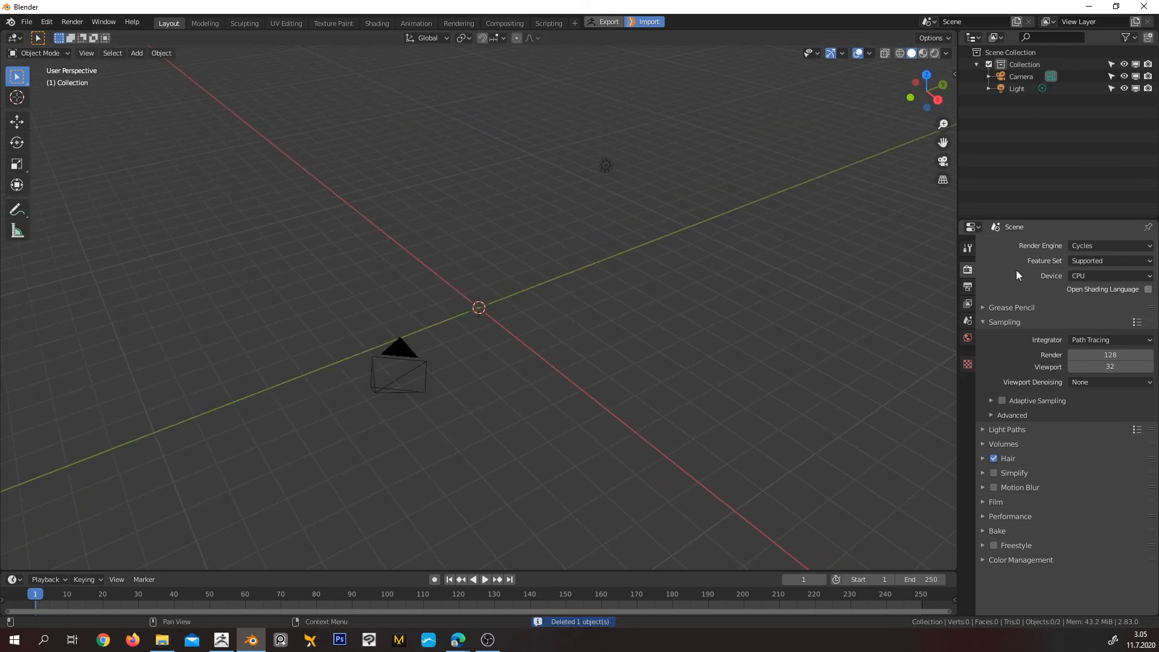
click(1093, 246)
click(1099, 260)
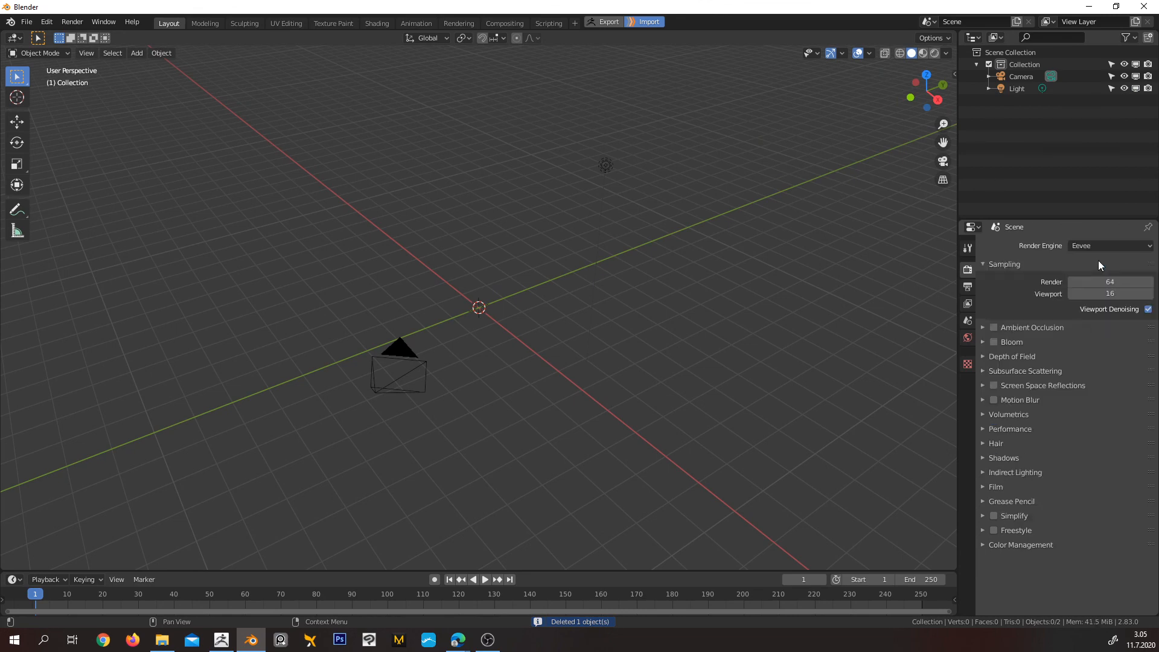
Discard the untitled scene's changes and reload the General startup scene
click(27, 22)
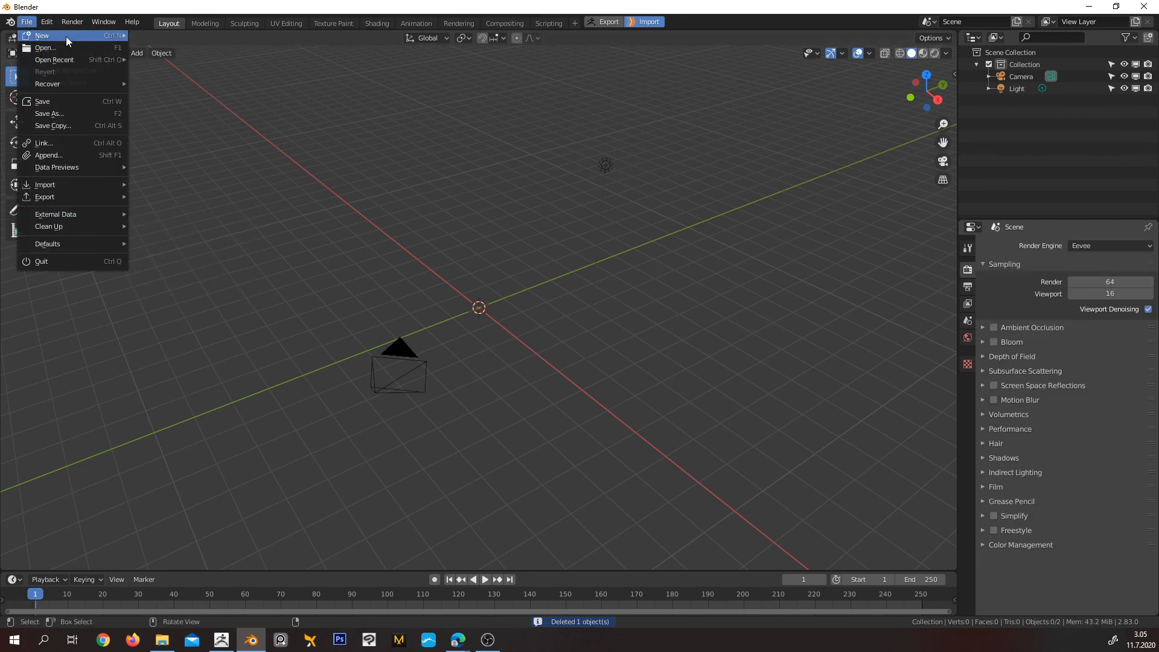
mouse_move(61, 36)
click(155, 39)
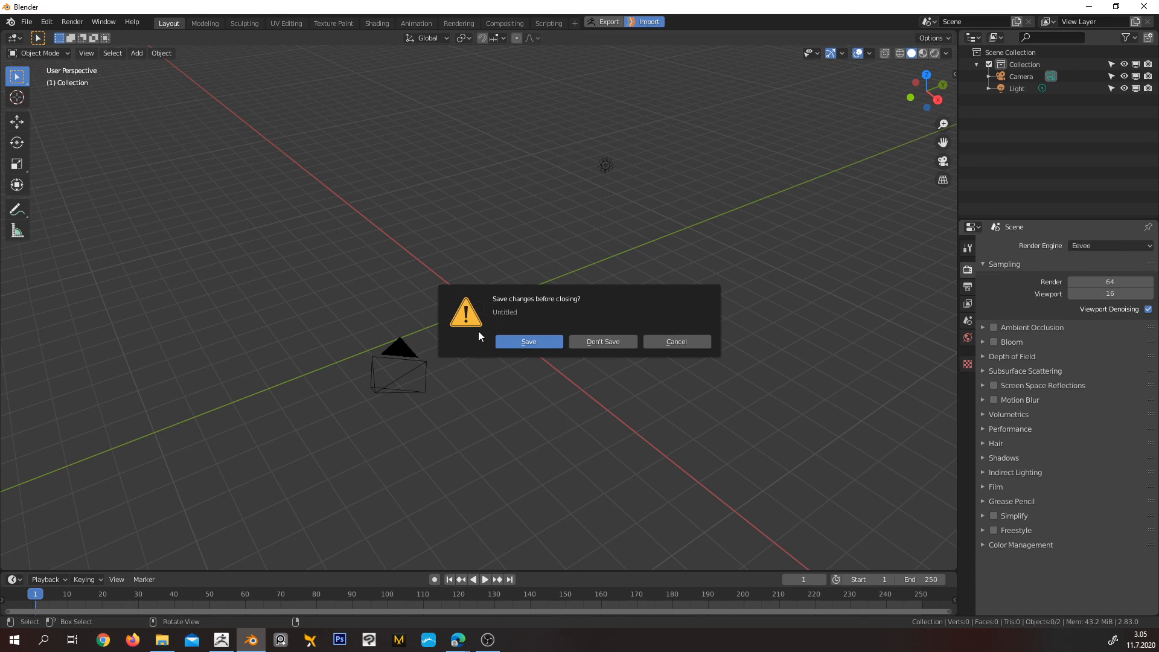
click(600, 341)
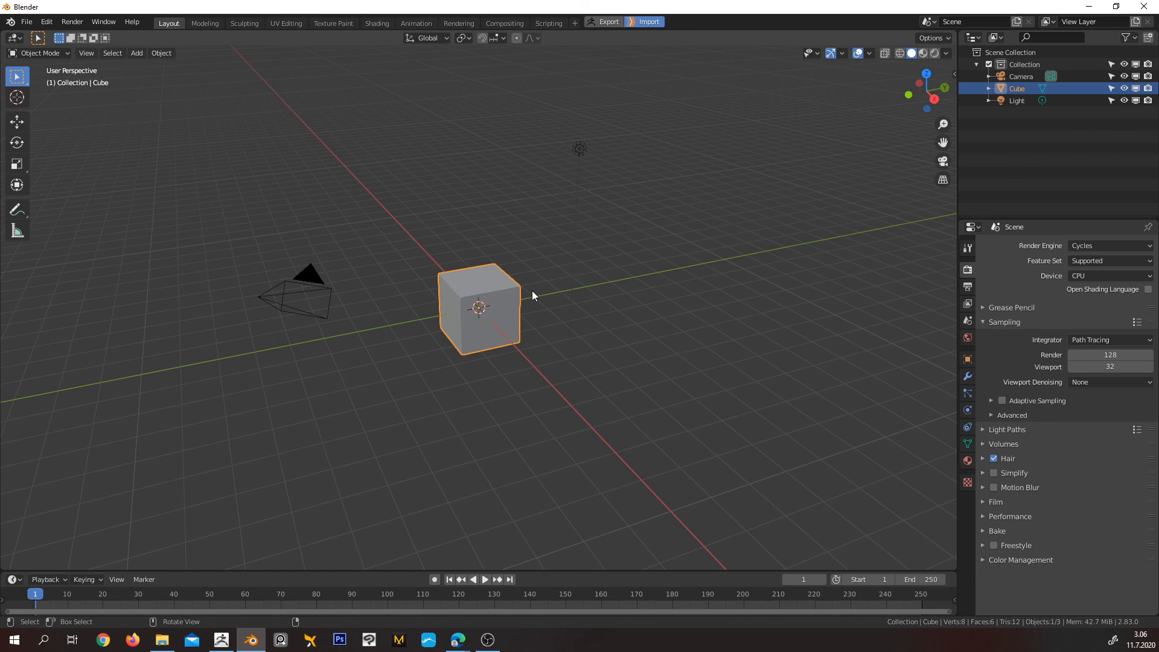
Examine the default light and camera settings along with the scene's output and render properties
middle_drag(549, 304, 652, 305)
click(621, 116)
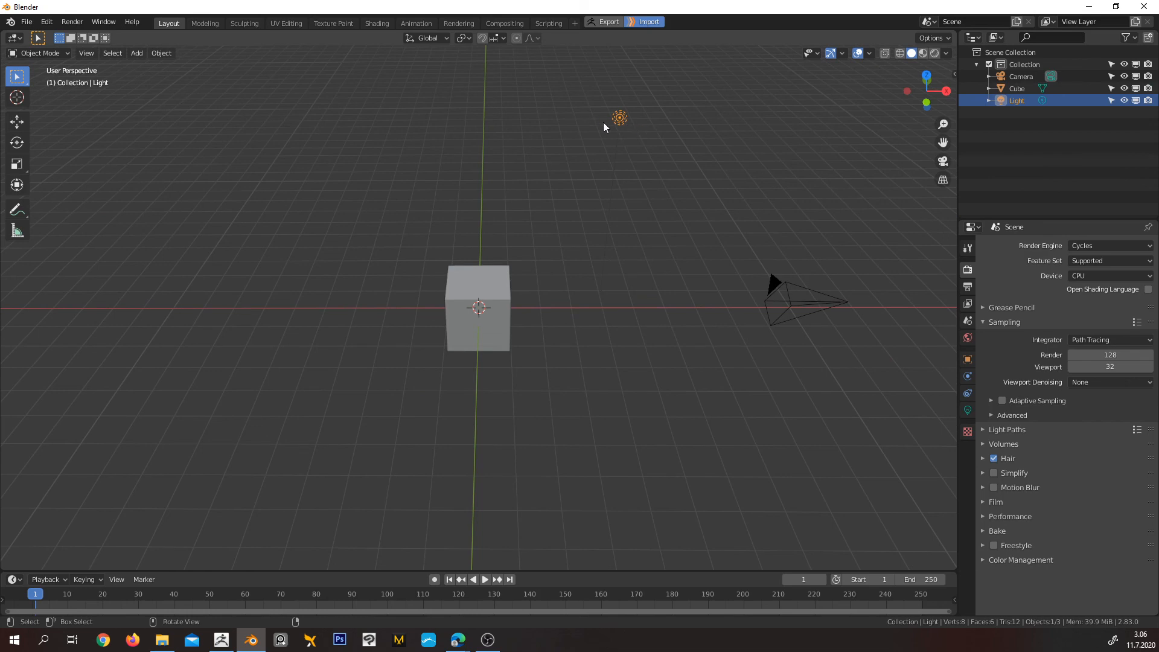
middle_drag(693, 184, 691, 225)
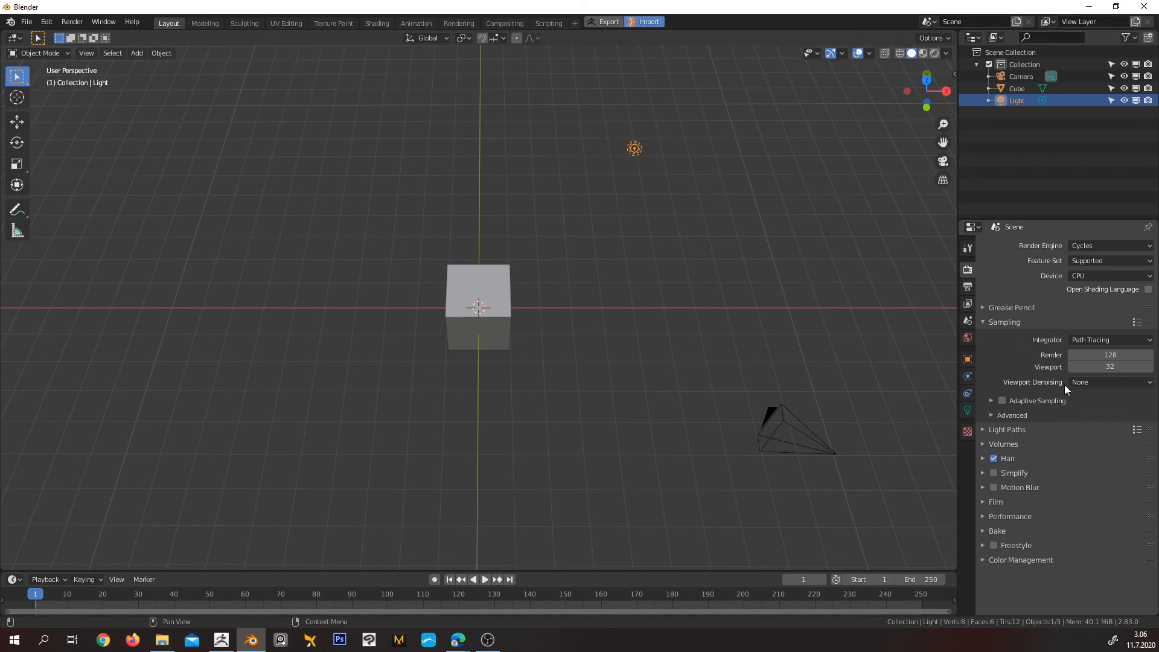
click(967, 286)
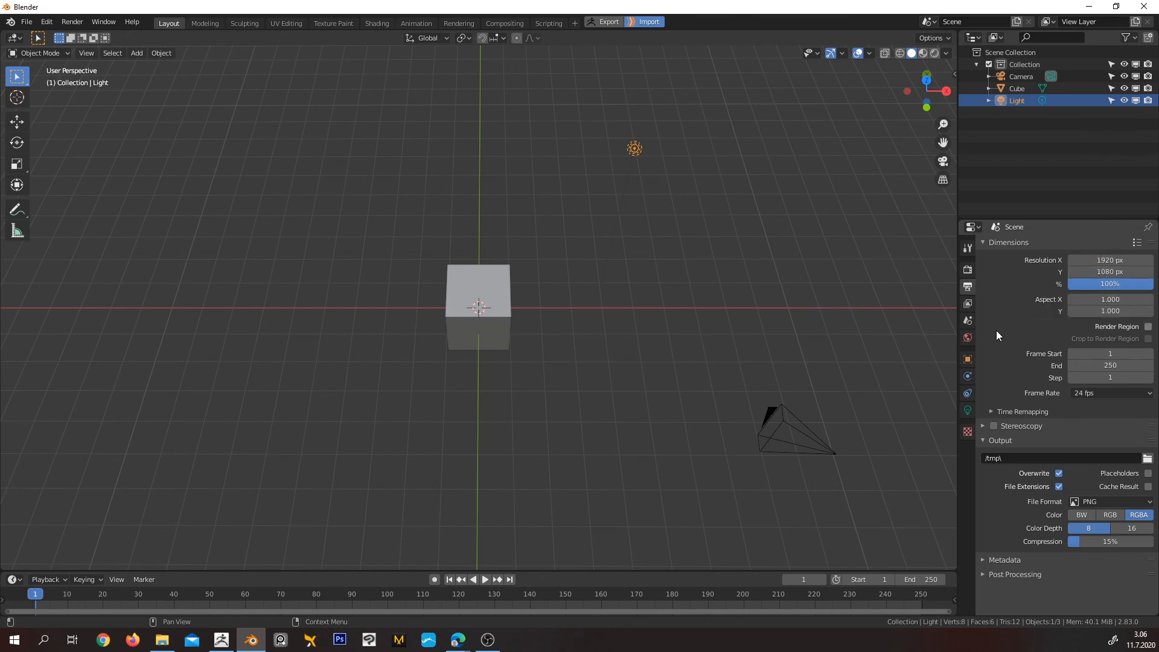
click(968, 270)
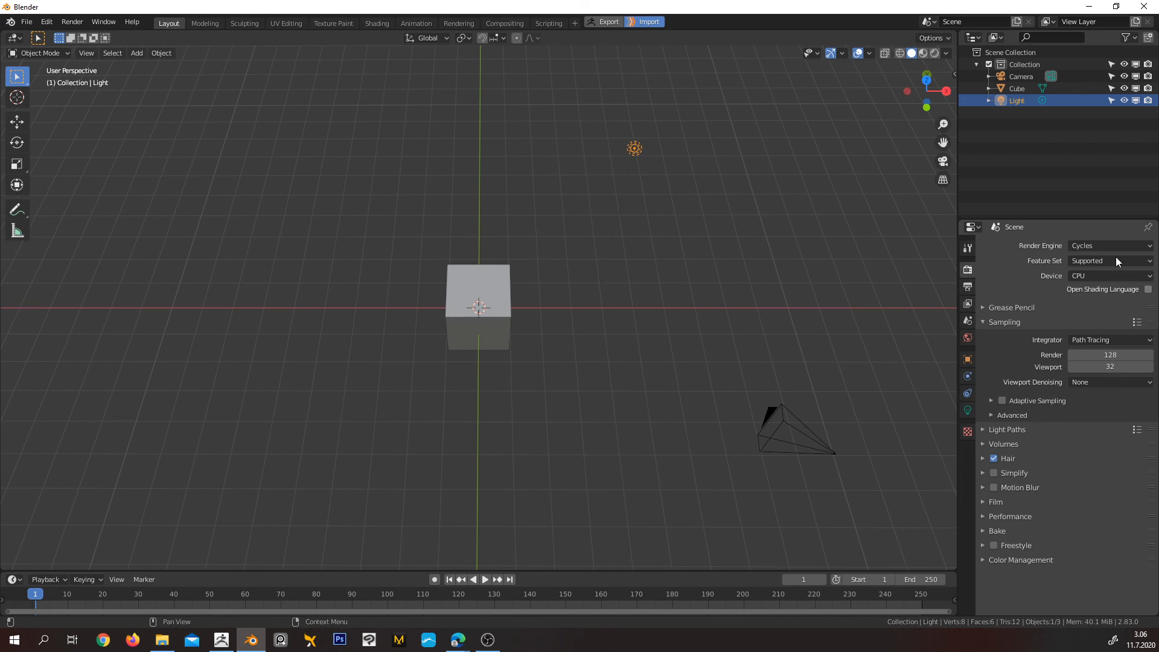
click(968, 411)
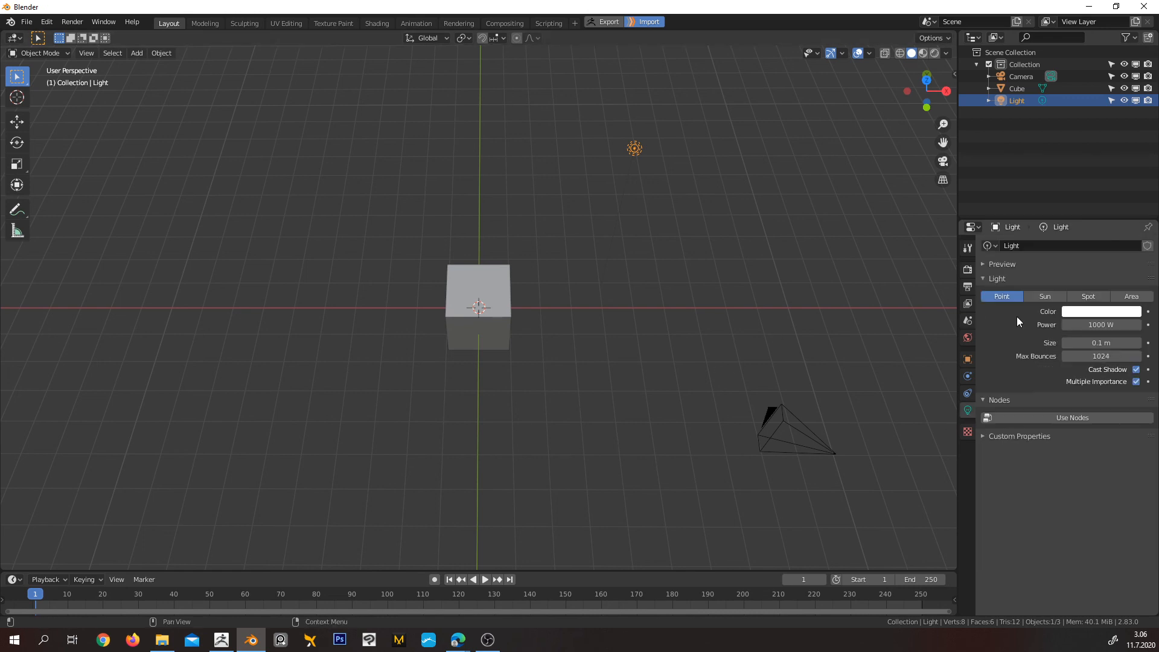
click(829, 454)
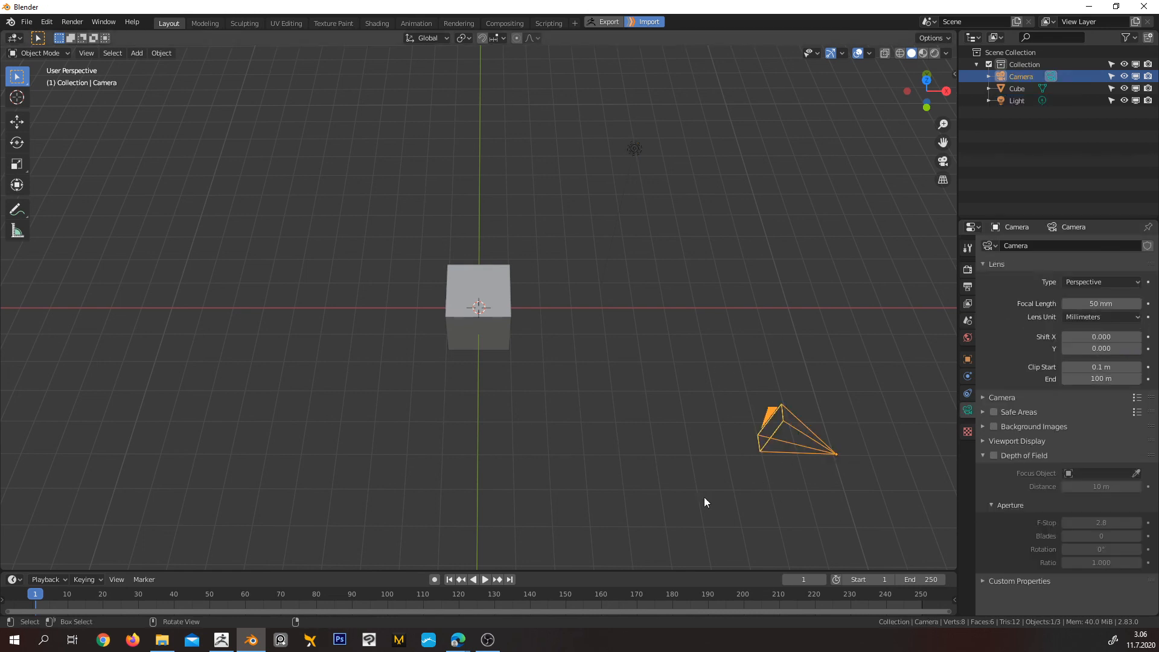
click(651, 149)
click(821, 452)
click(635, 150)
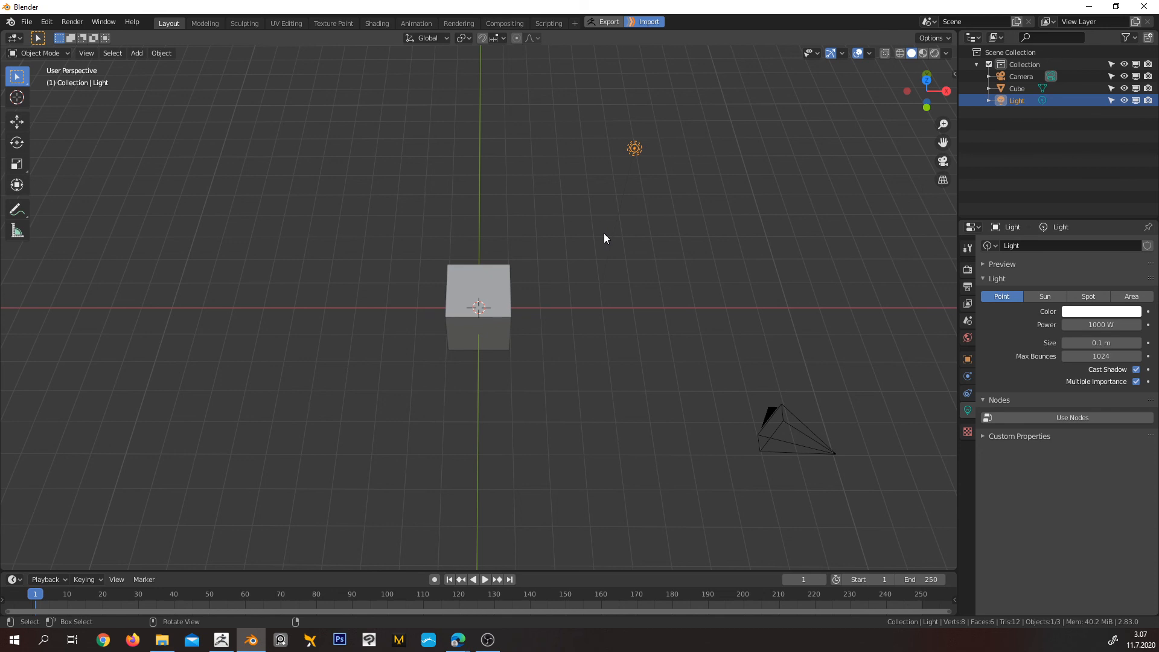
click(968, 270)
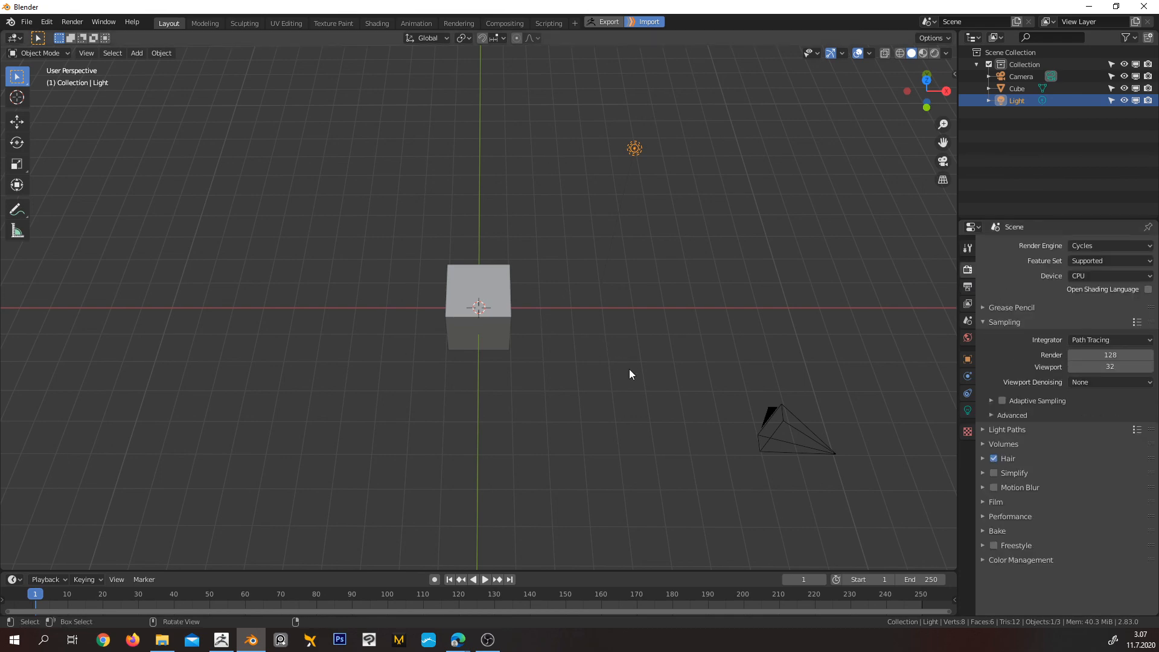
Delete the cube, camera and light so that the scene is empty
middle_drag(629, 374, 621, 329)
click(505, 288)
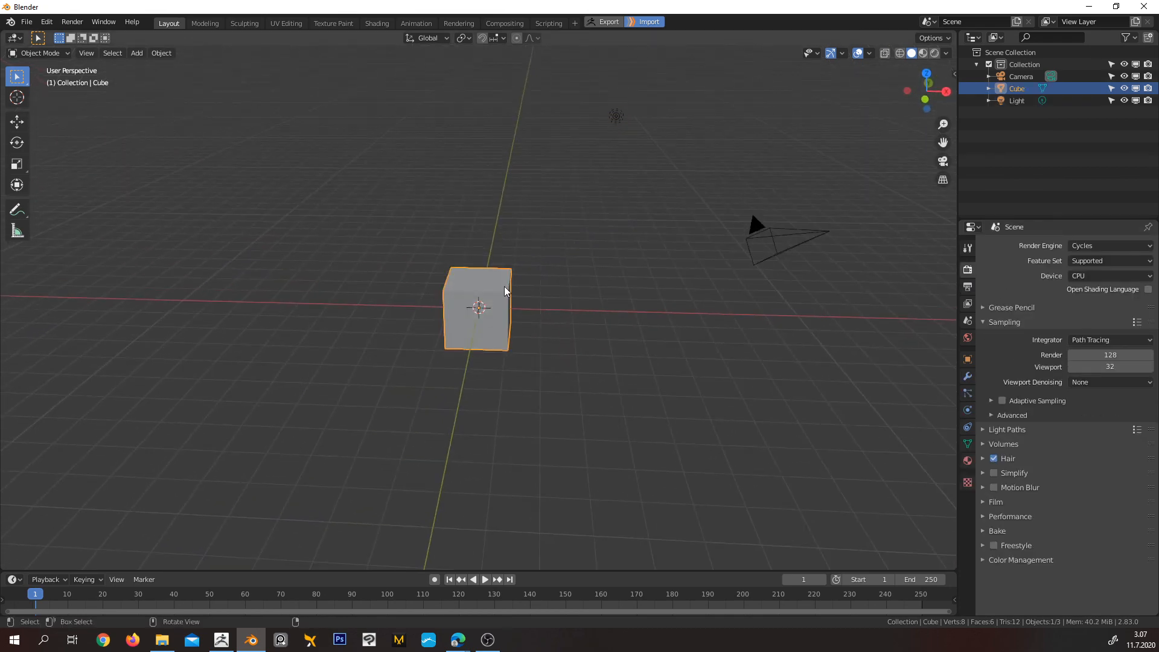
key(x)
click(505, 286)
middle_drag(505, 286, 615, 321)
click(688, 356)
key(a)
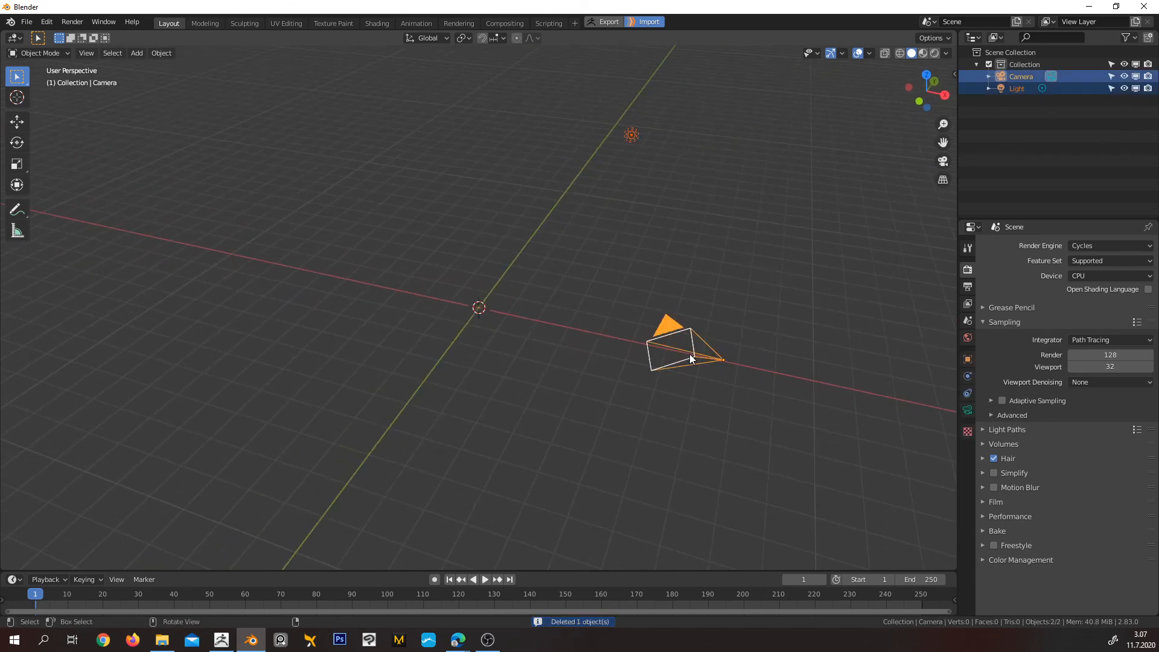
key(x)
click(691, 356)
middle_drag(715, 378, 626, 354)
middle_drag(500, 423, 483, 370)
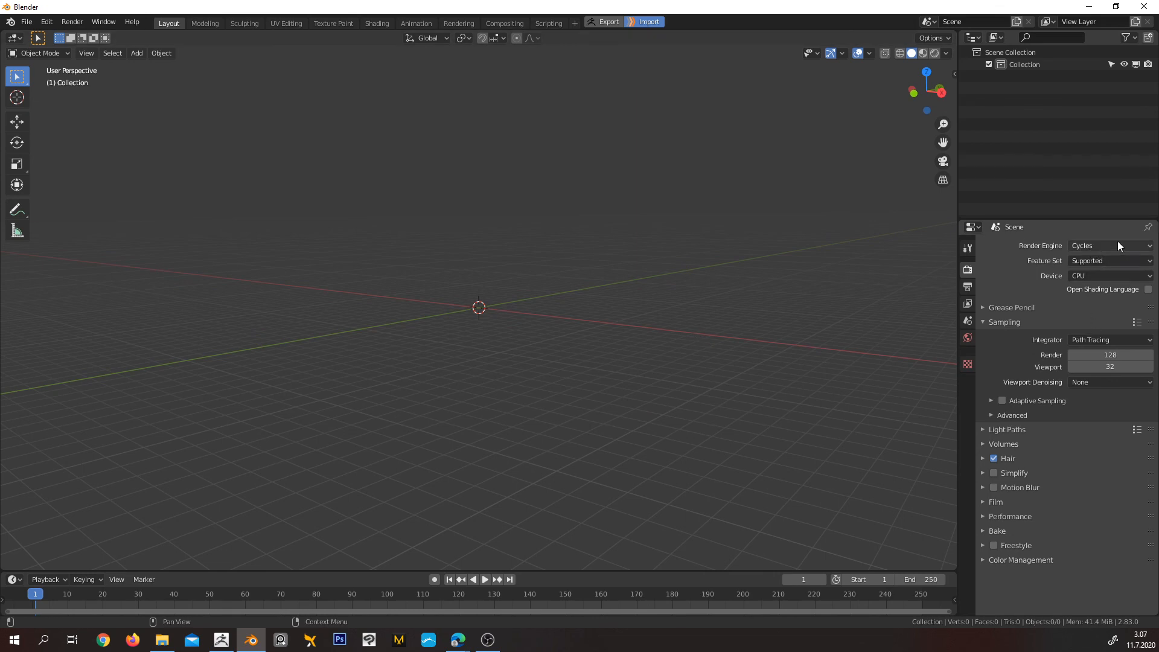
Load Blender's factory settings and confirm the reset
click(26, 22)
mouse_move(69, 244)
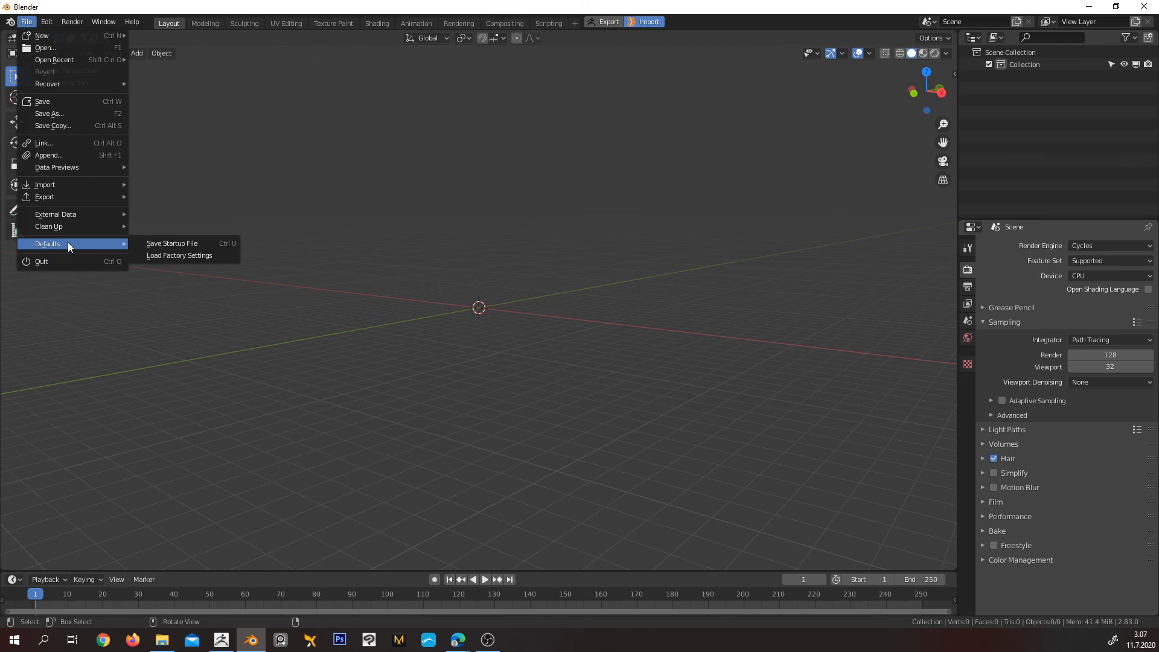
click(187, 257)
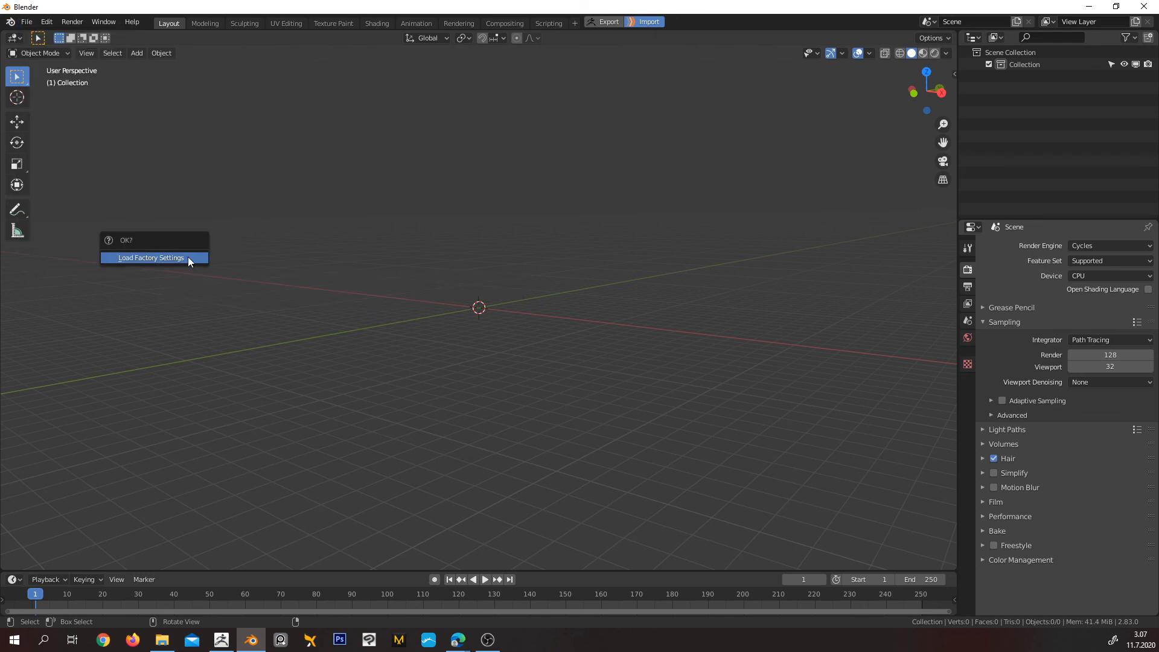
click(187, 256)
Set the factory scene's render engine to Cycles
middle_drag(444, 325, 479, 328)
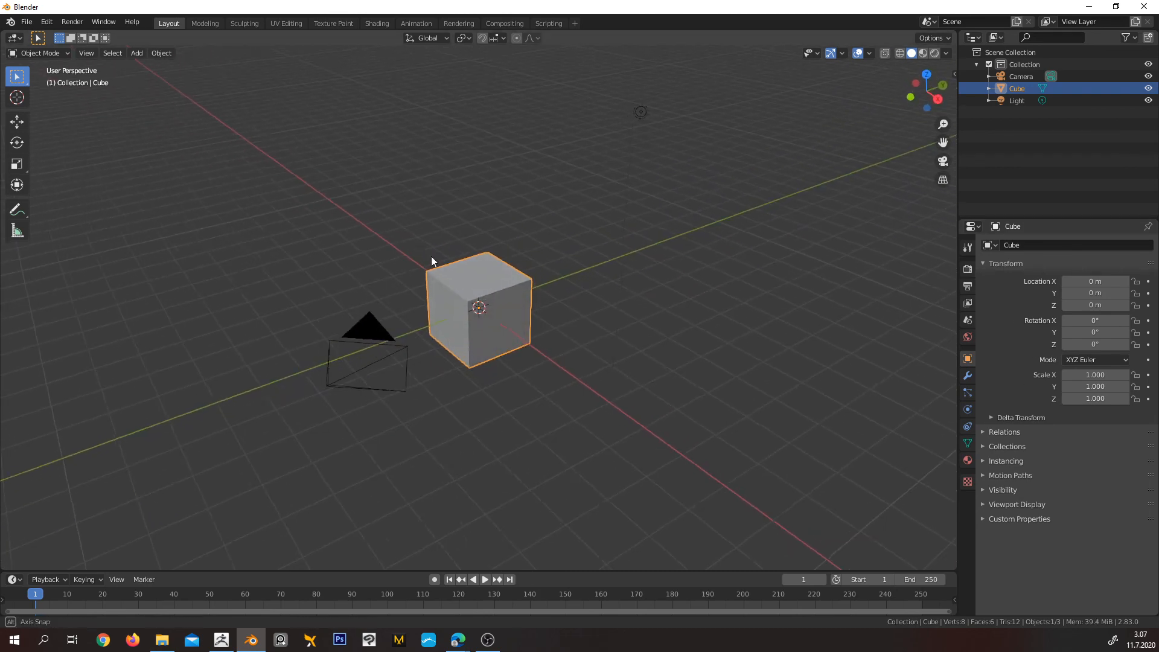
middle_drag(431, 256, 920, 322)
click(967, 269)
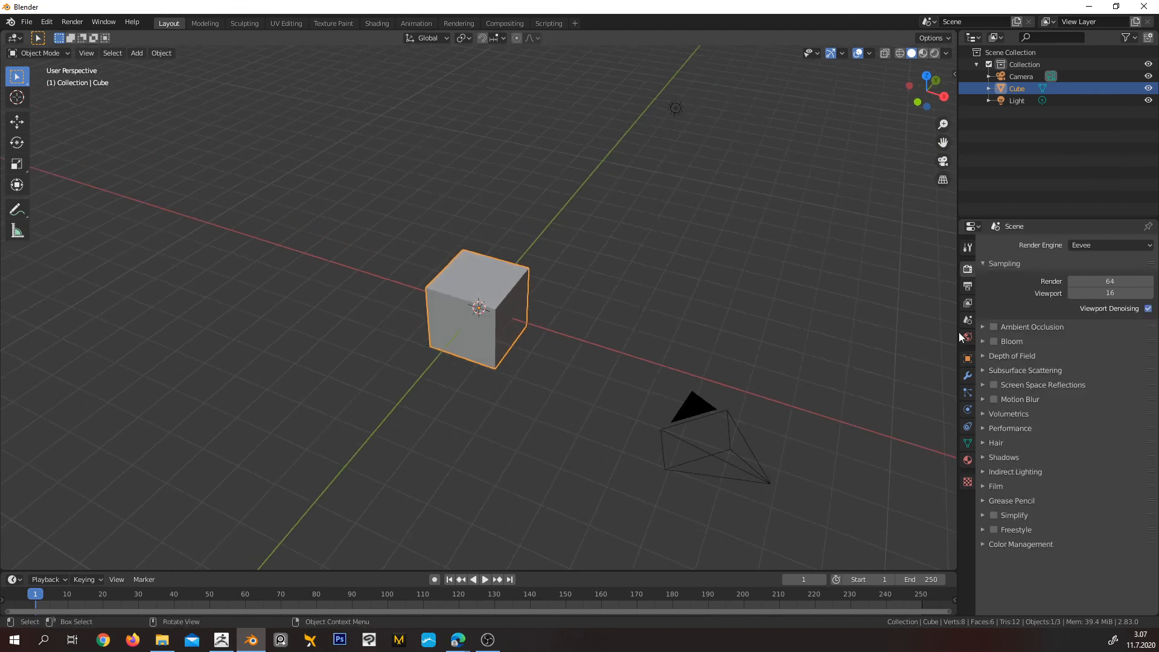
click(1098, 244)
click(1108, 284)
middle_drag(689, 290, 629, 275)
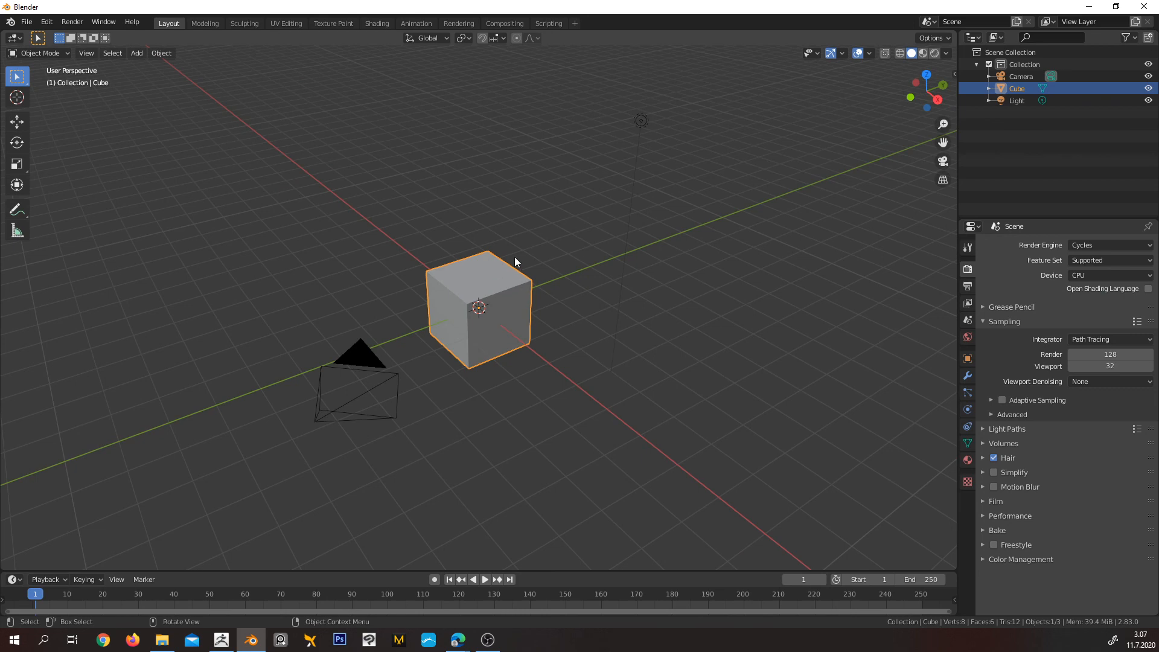
click(26, 22)
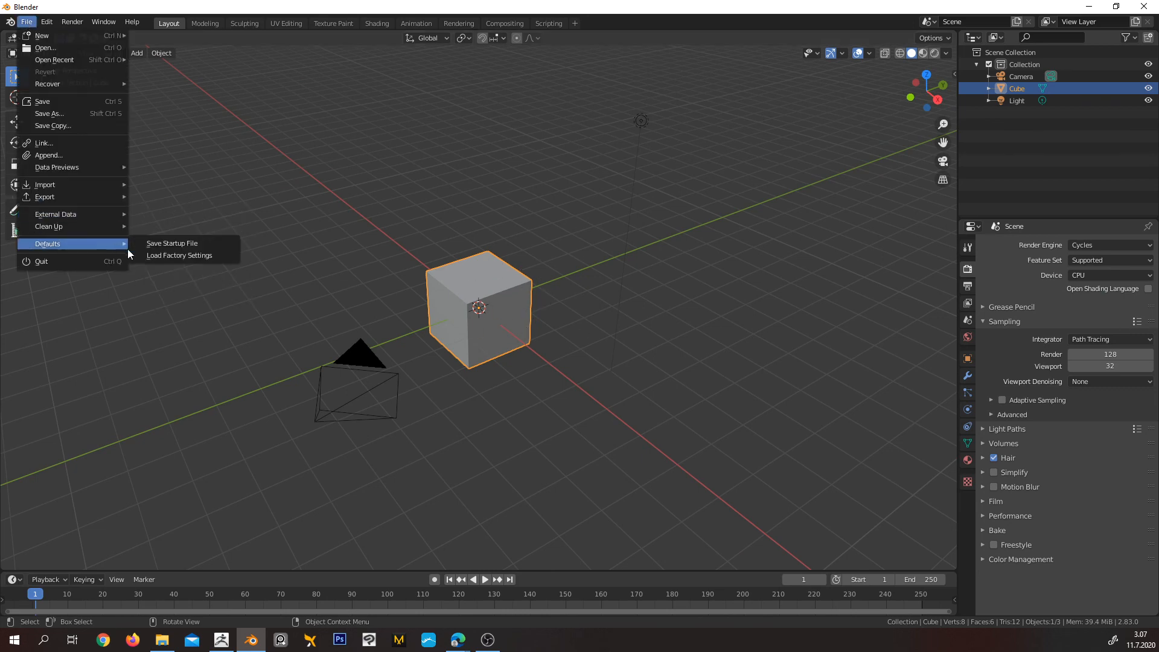
middle_drag(704, 247, 314, 297)
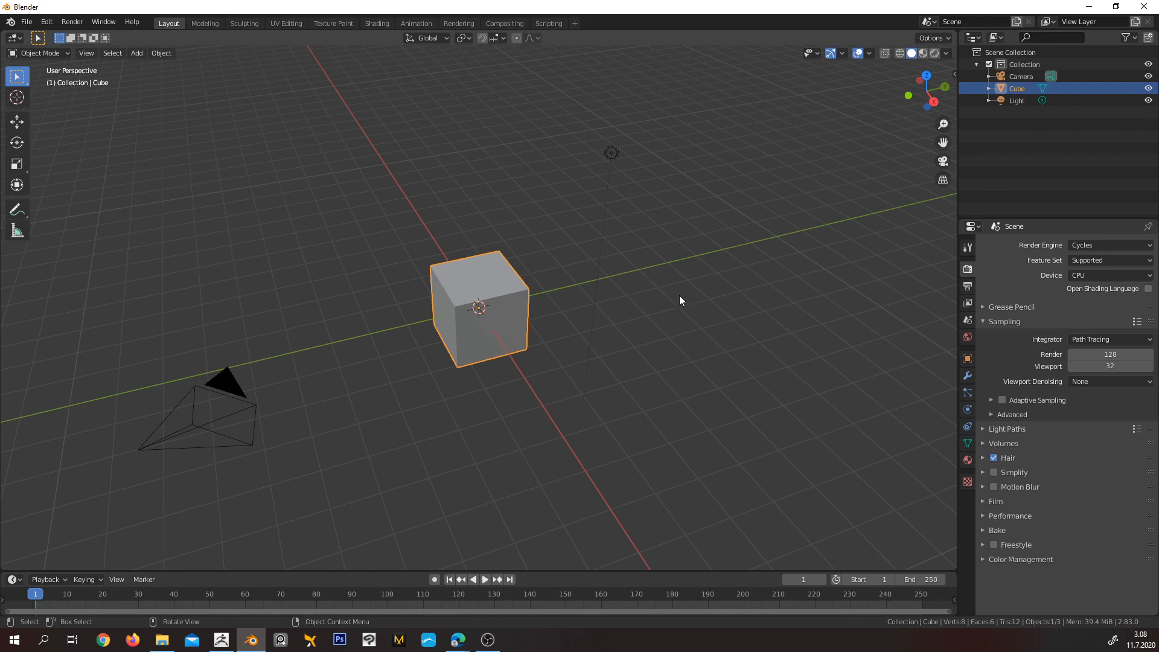
middle_drag(679, 300, 567, 281)
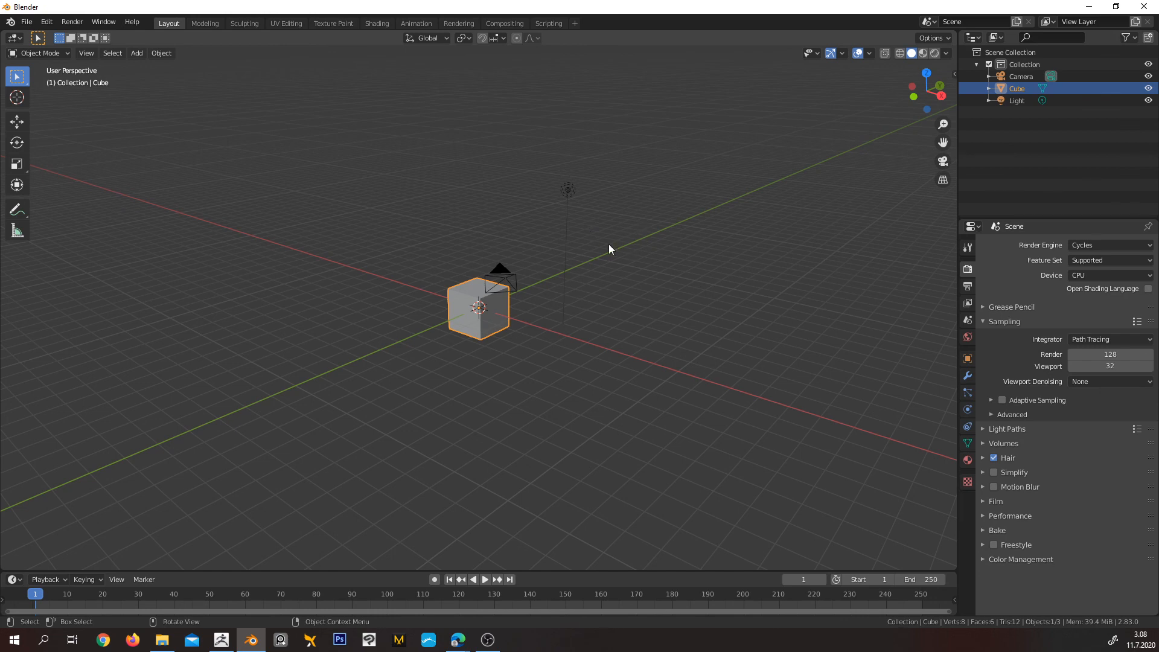
middle_drag(609, 245, 606, 306)
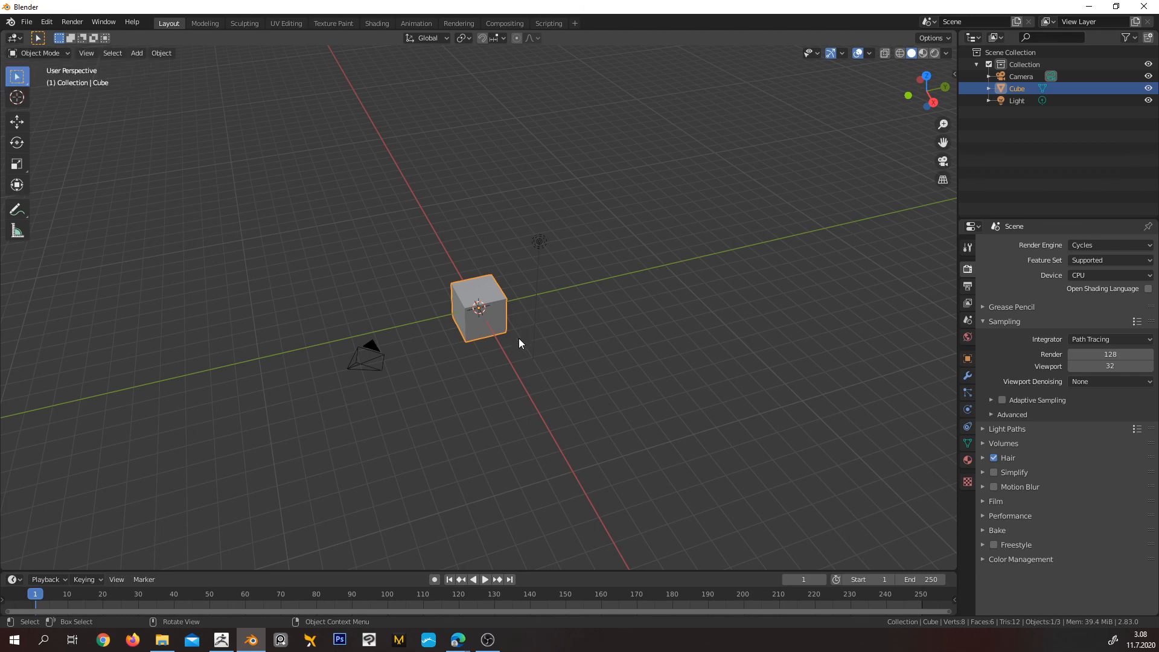
scroll(501, 332, up, 1)
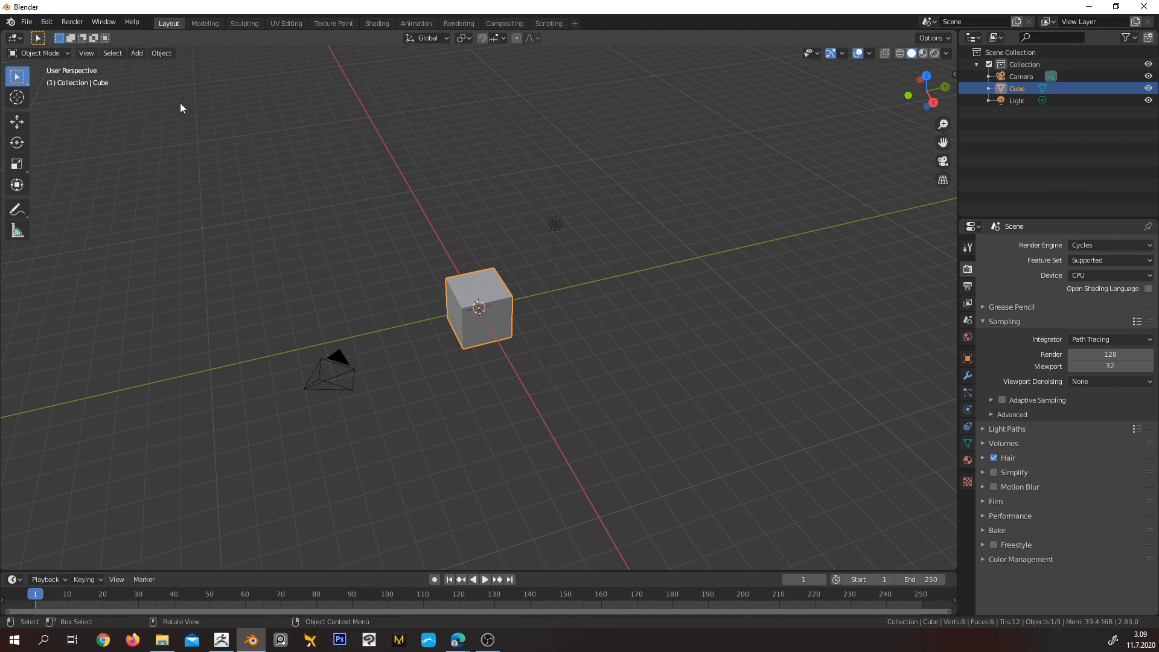
Open the Blender preferences and set the temporary window for renders to Image Editor
click(42, 23)
click(103, 197)
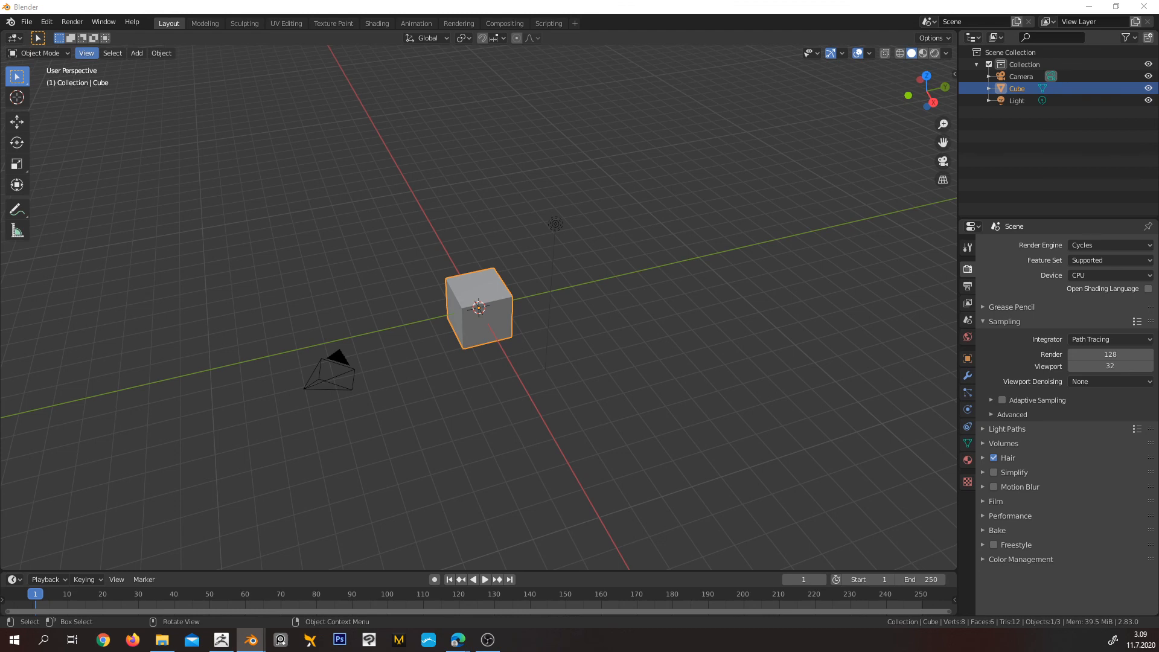
drag(502, 24, 461, 116)
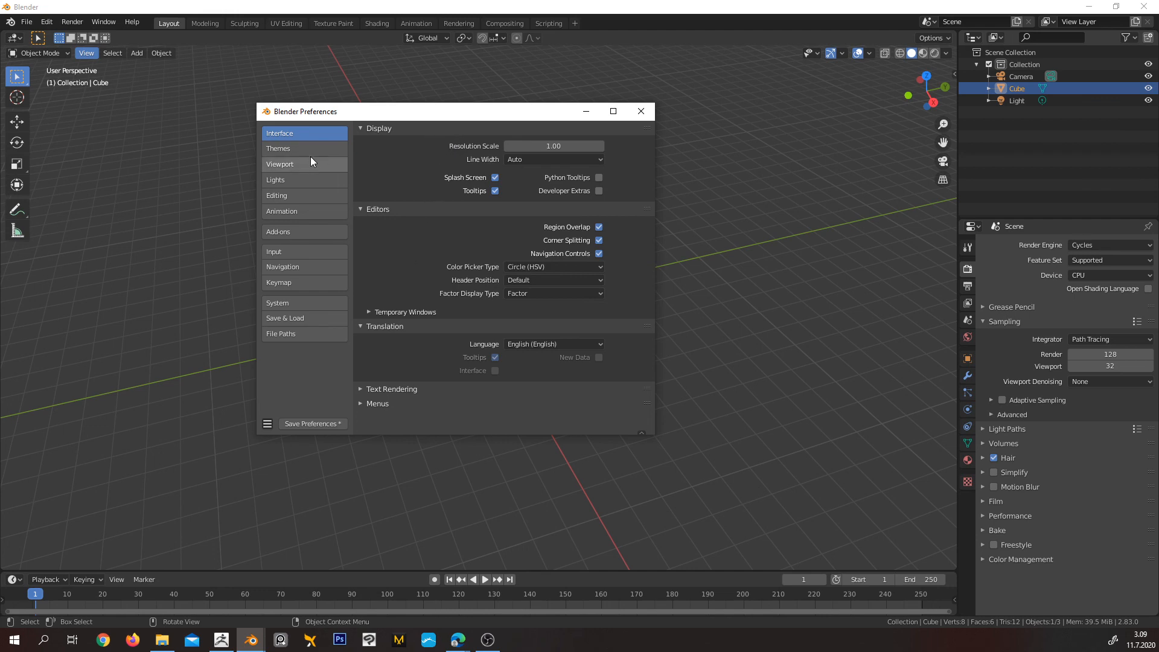
click(369, 312)
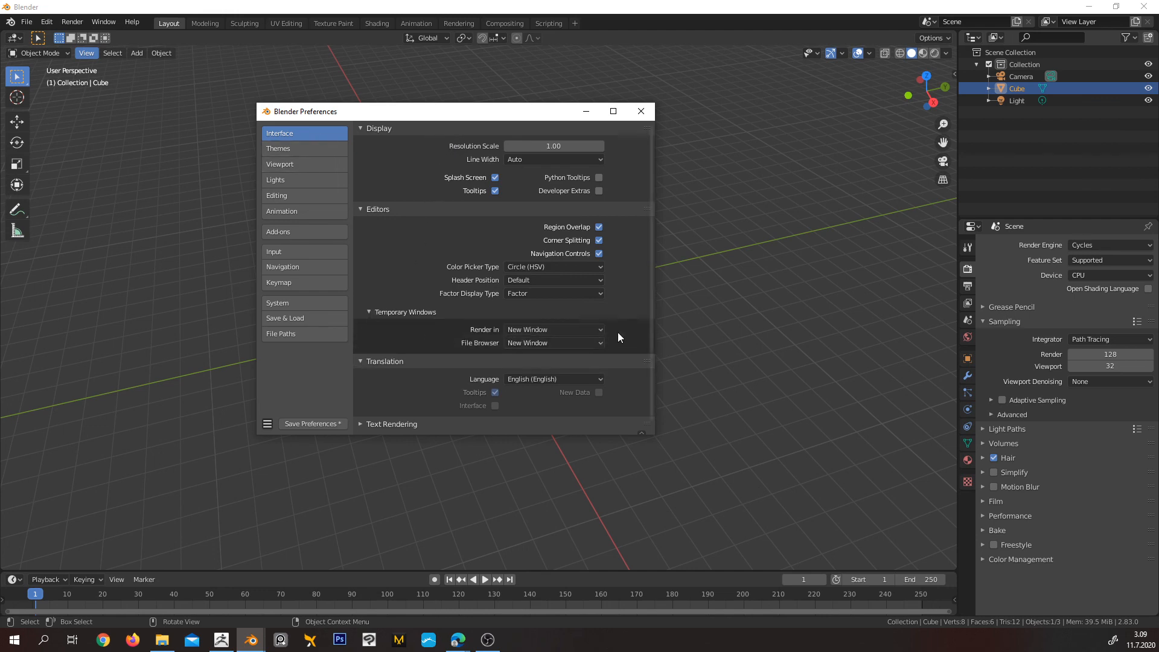
click(549, 329)
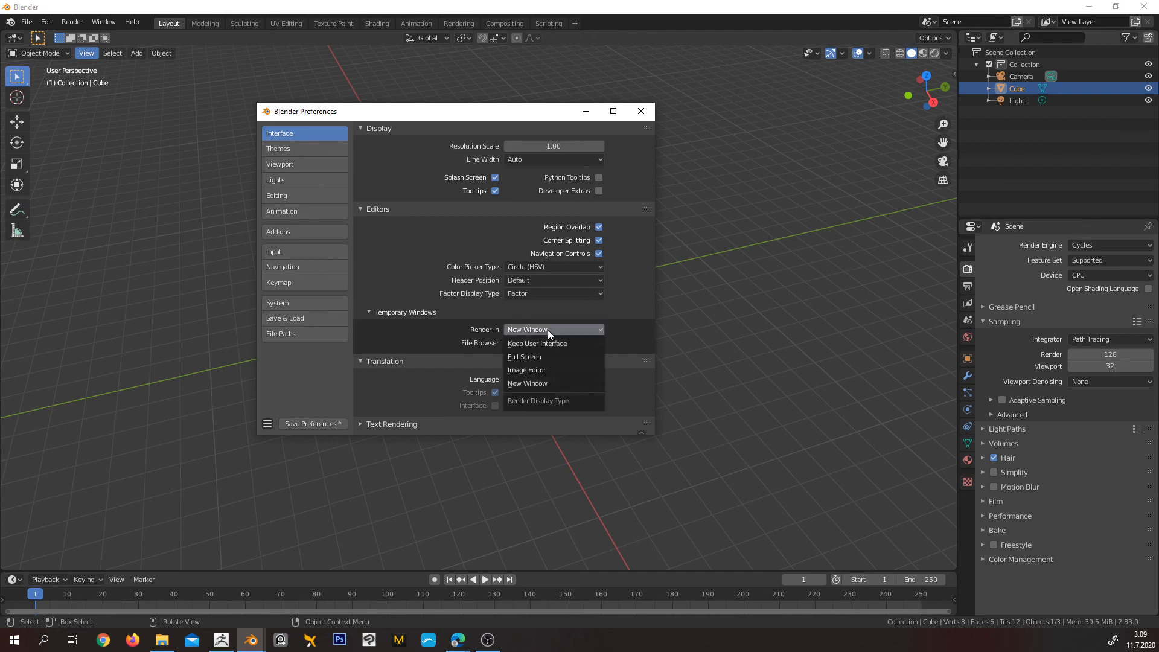
click(547, 369)
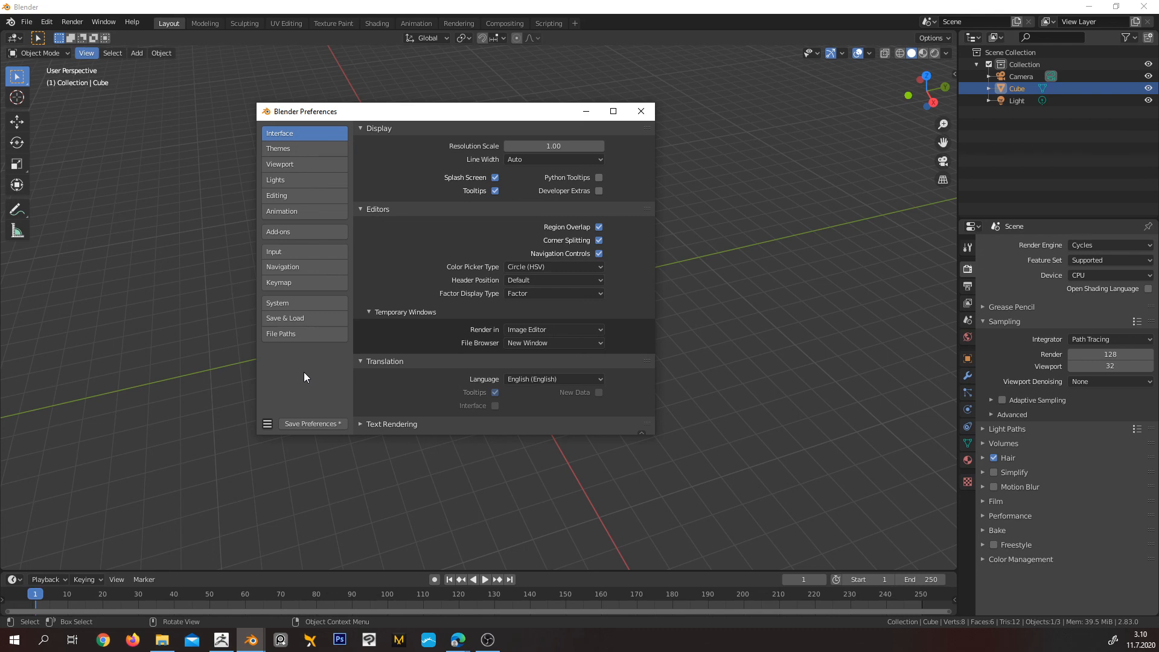
Bring the preferences window back and save the changed preferences
click(130, 22)
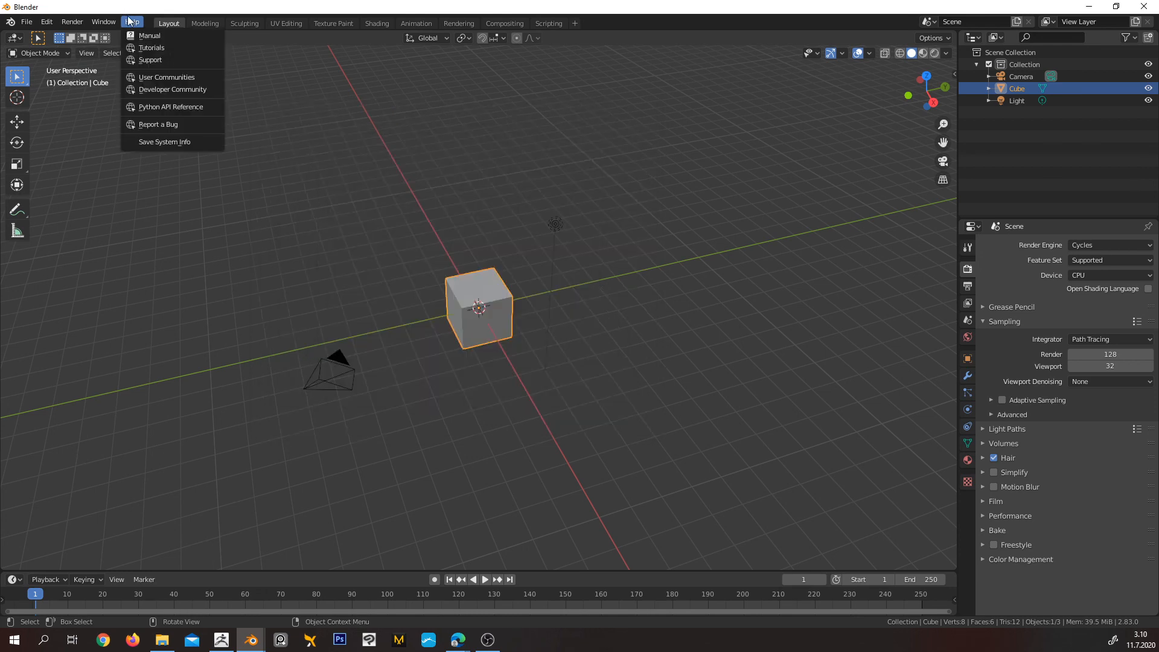
click(191, 143)
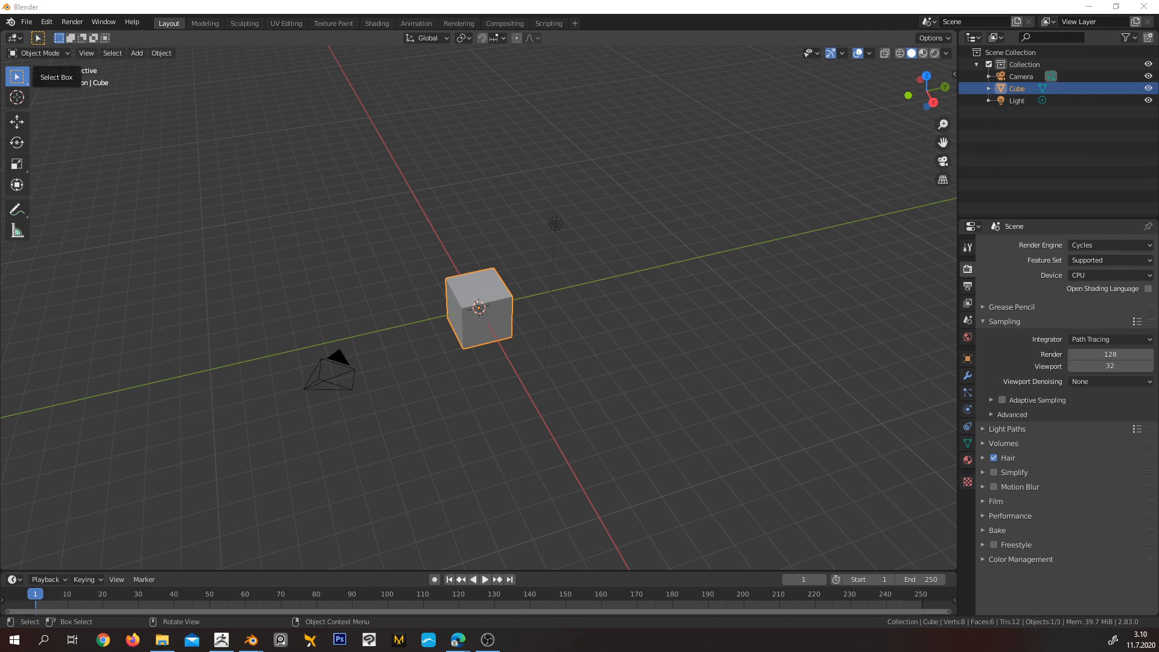
key(alt+Tab)
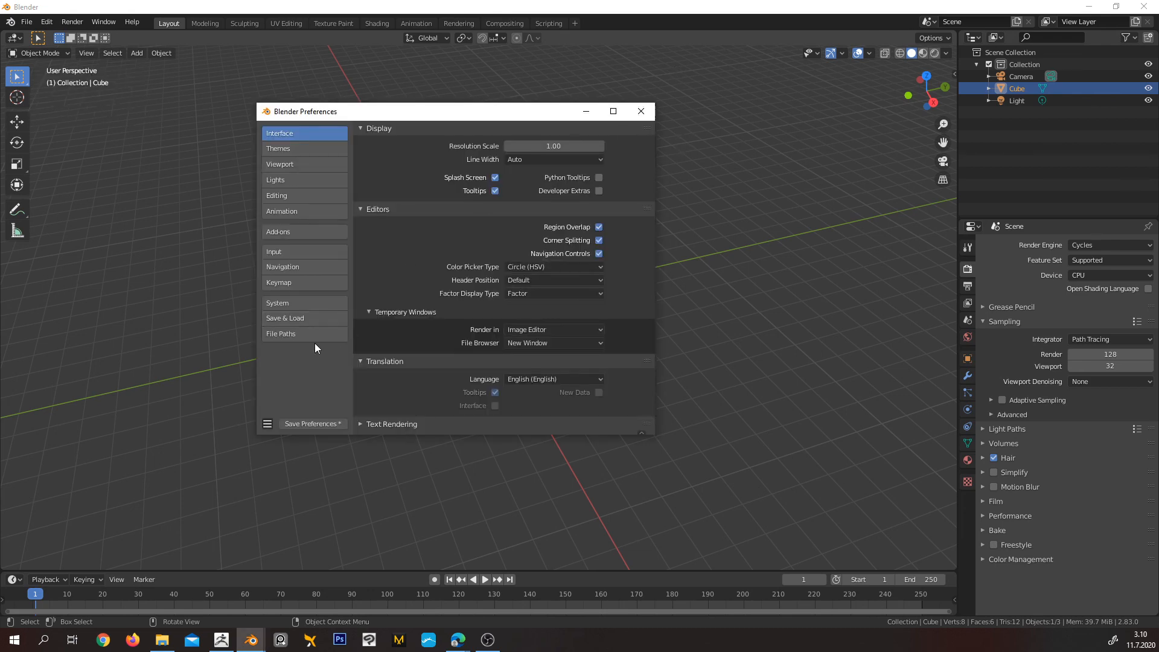
click(314, 424)
click(267, 423)
Look through the System, File Paths and Save & Load preferences and close the preferences window
scroll(538, 393, down, 1)
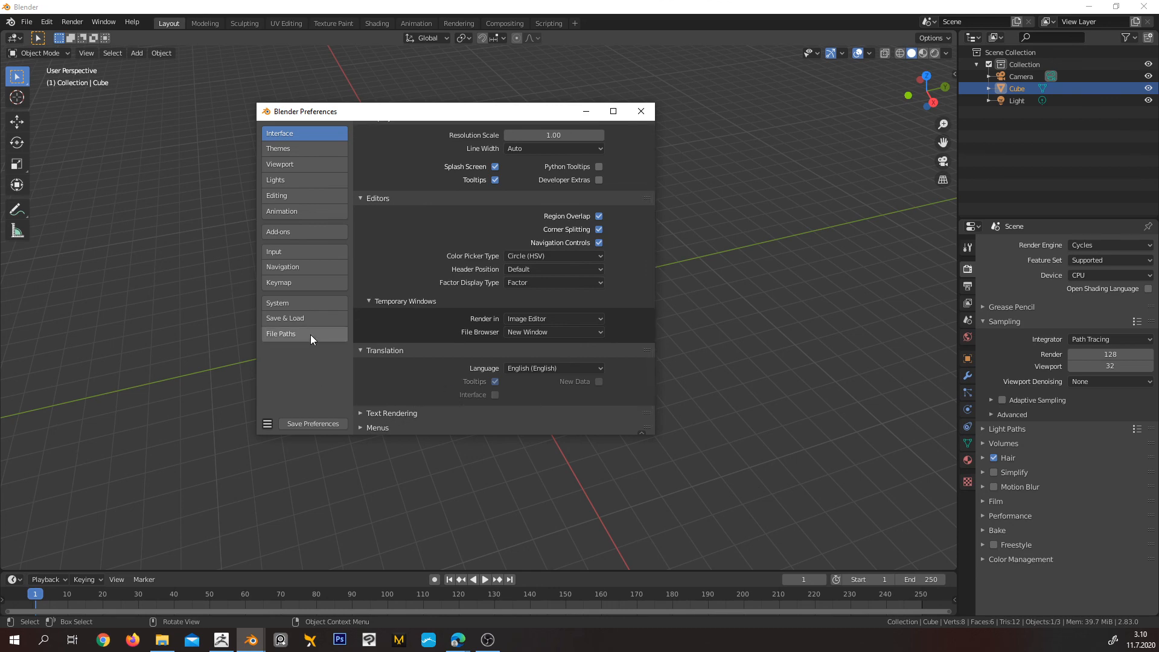
click(308, 309)
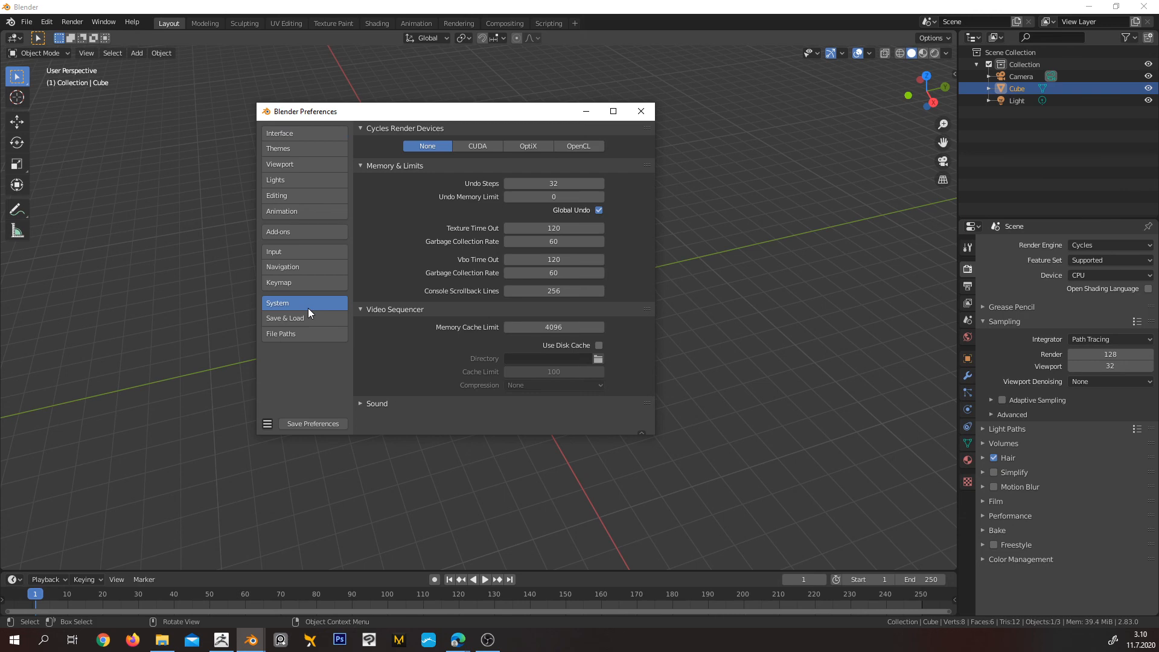
click(311, 338)
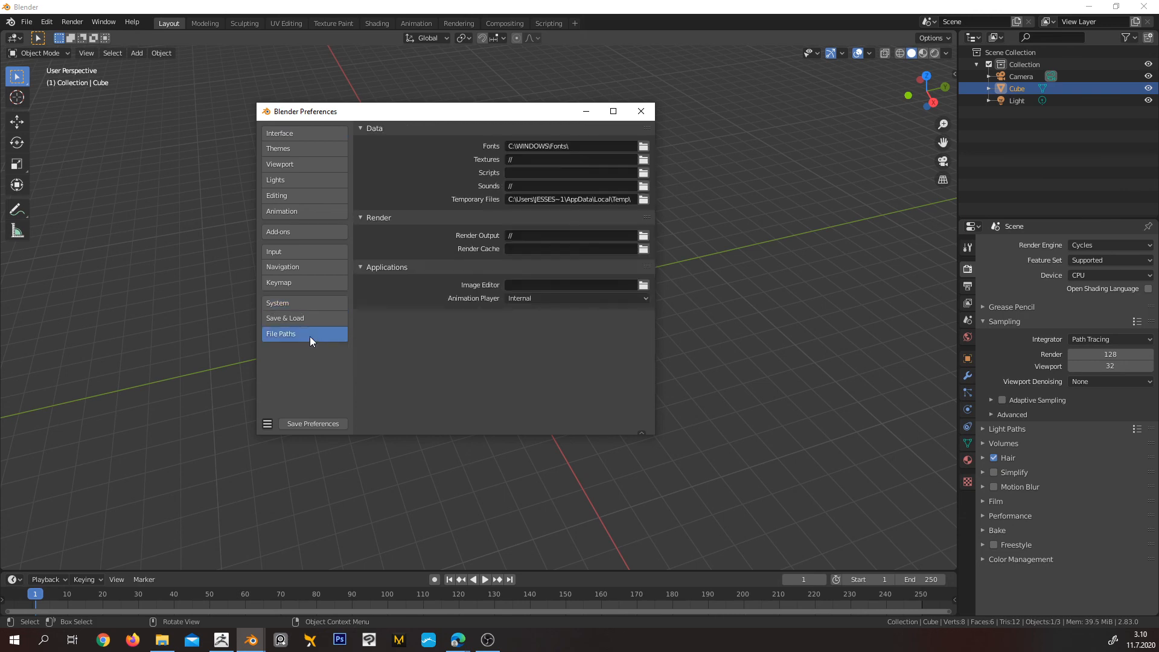
click(309, 317)
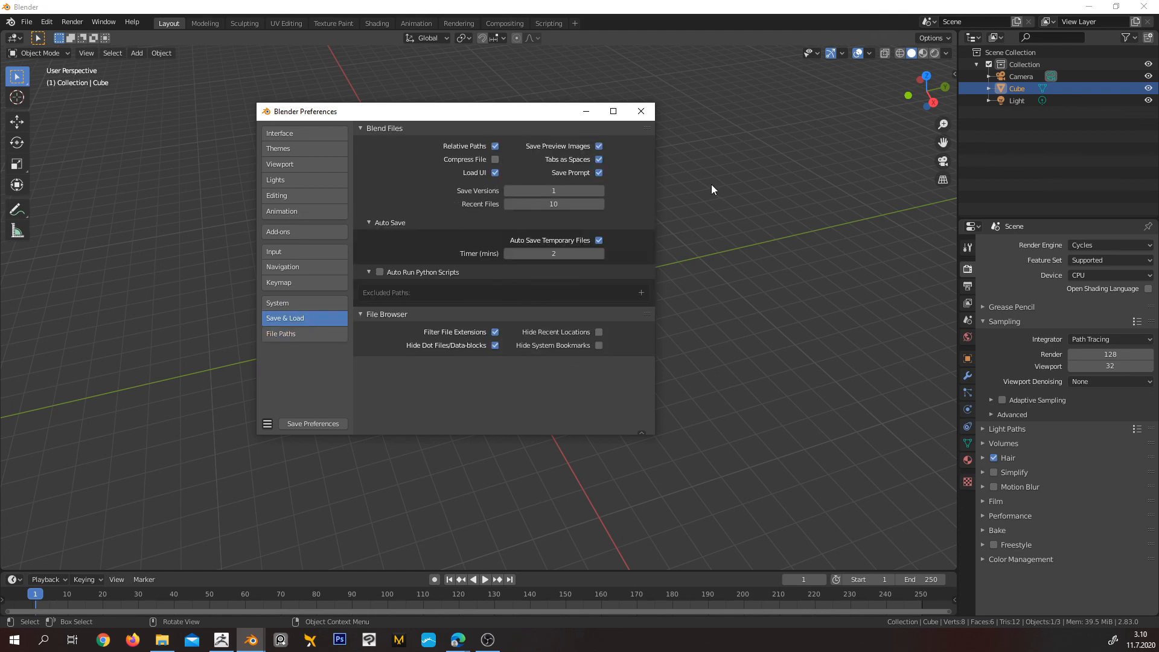
click(641, 111)
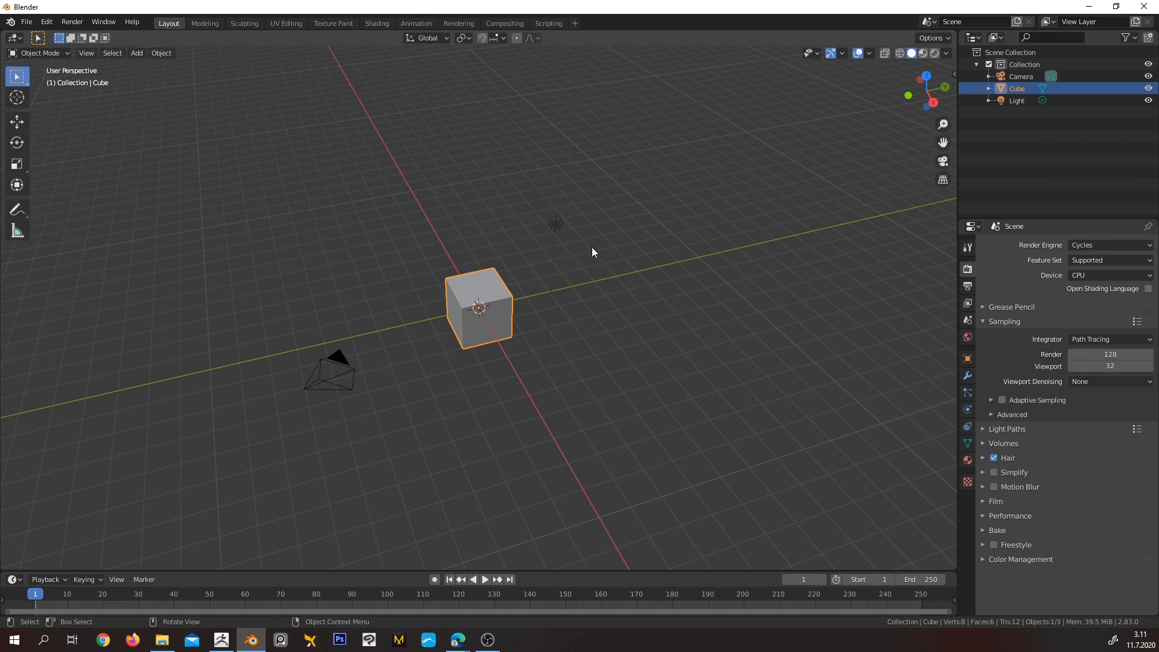
middle_drag(656, 210, 626, 185)
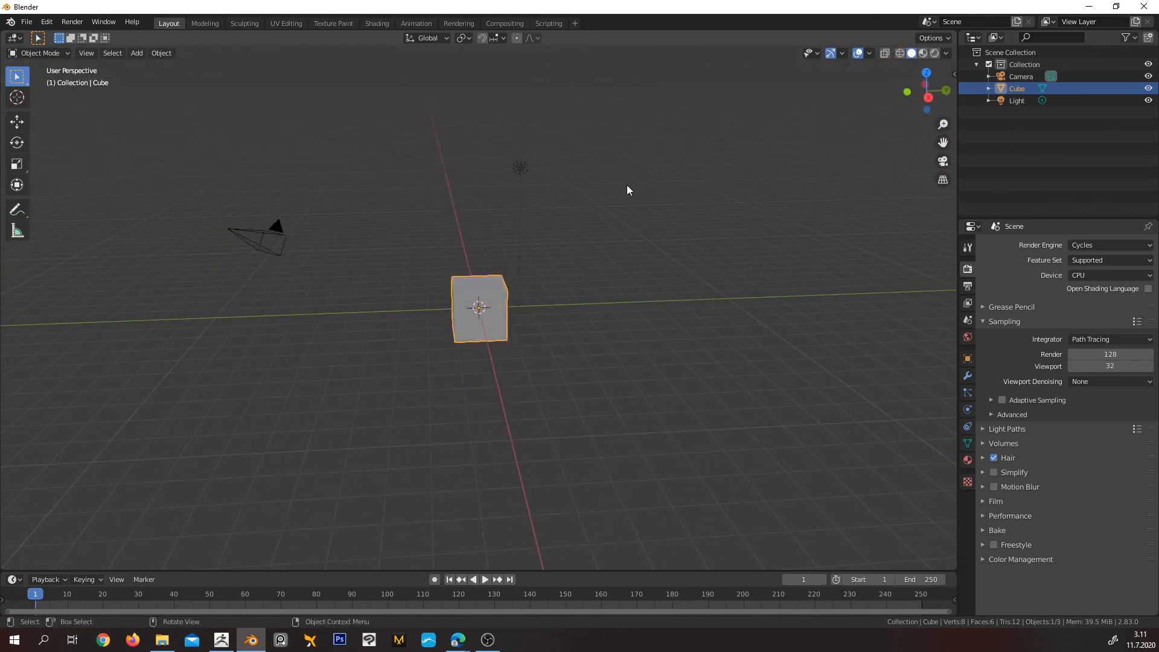